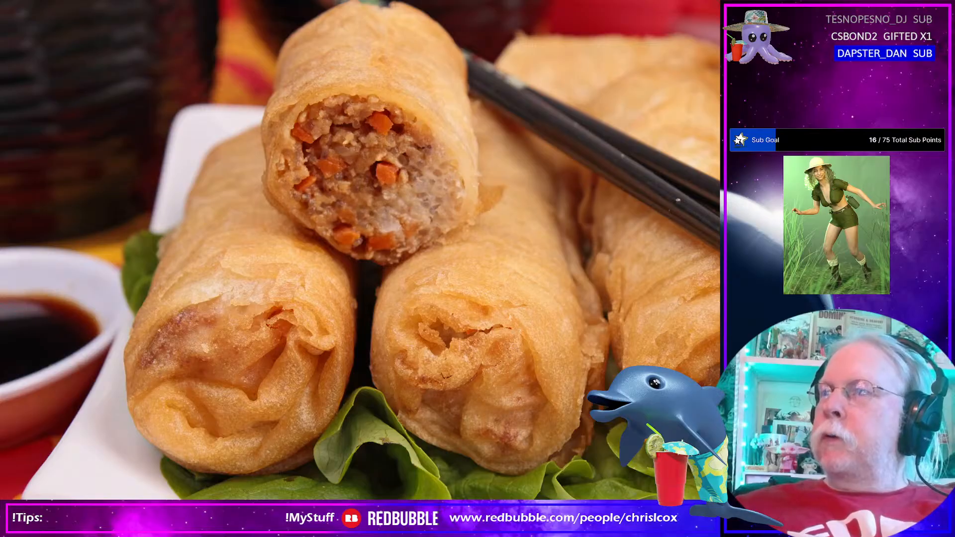
key("Escape")
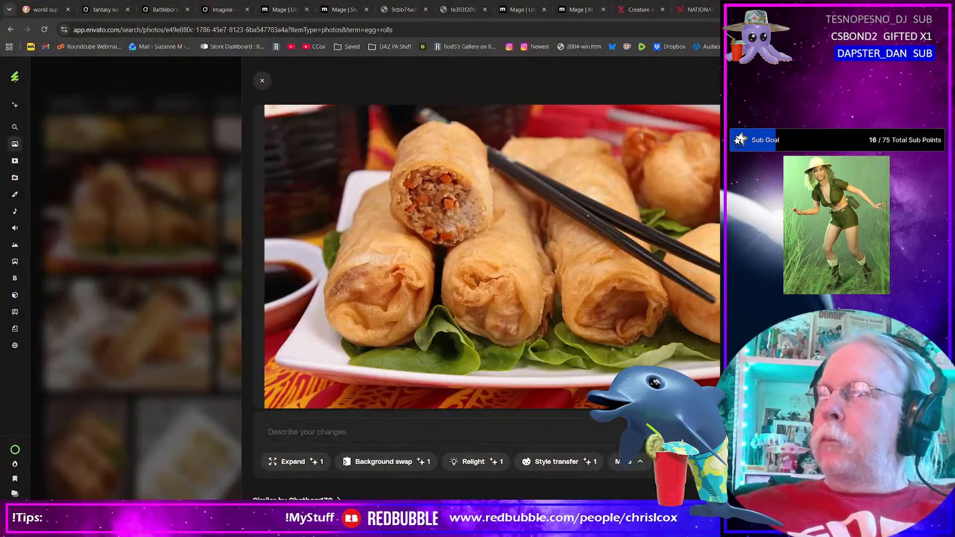
key("alt+Tab")
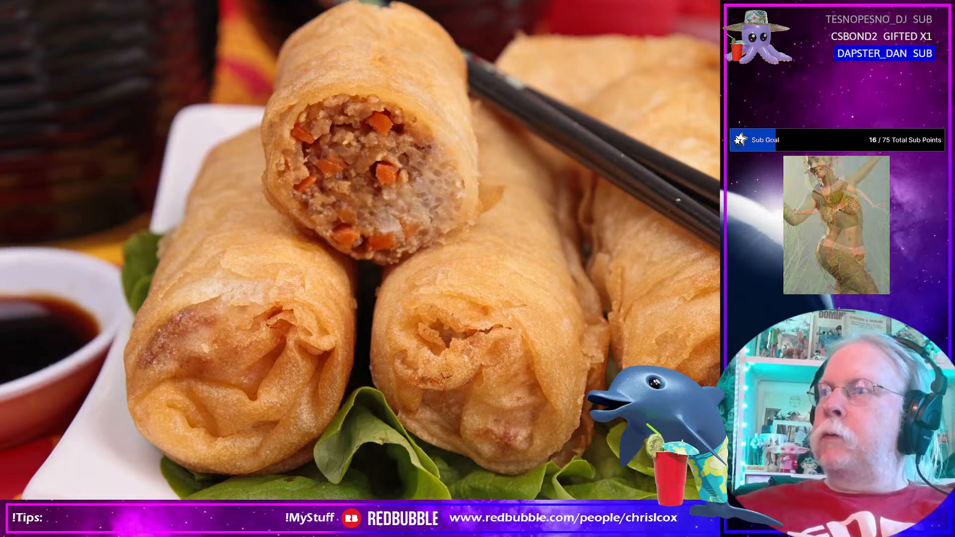
key("alt+Tab")
key("alt+Tab")
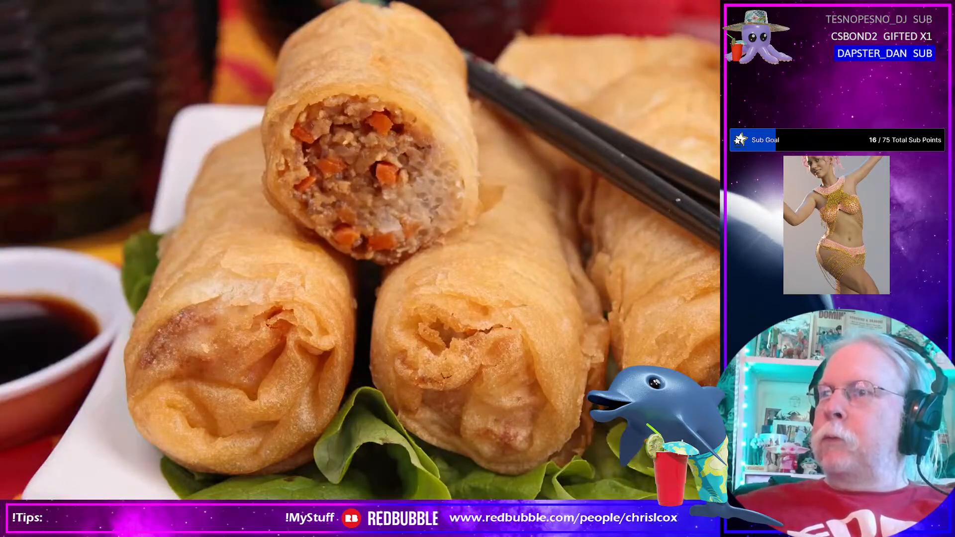
key("alt+Tab")
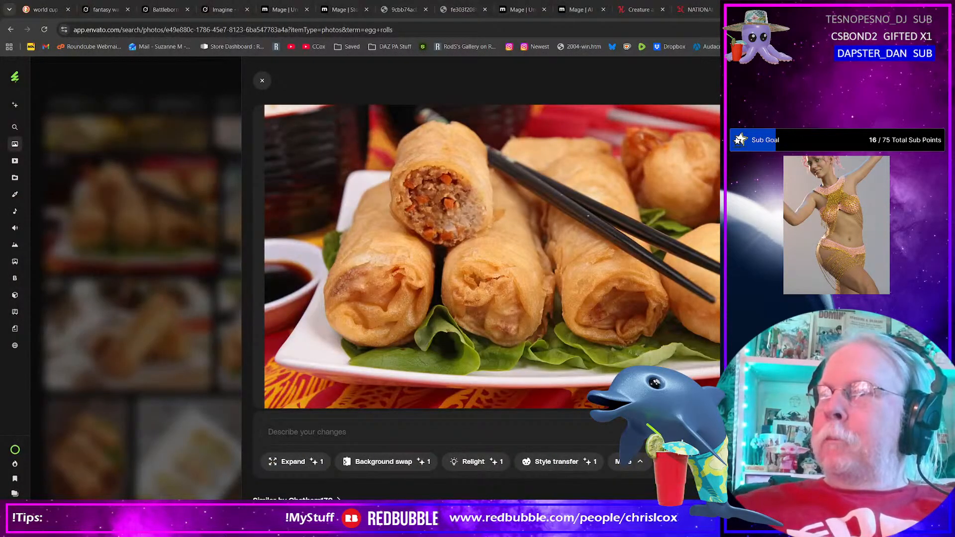
key("alt+Tab")
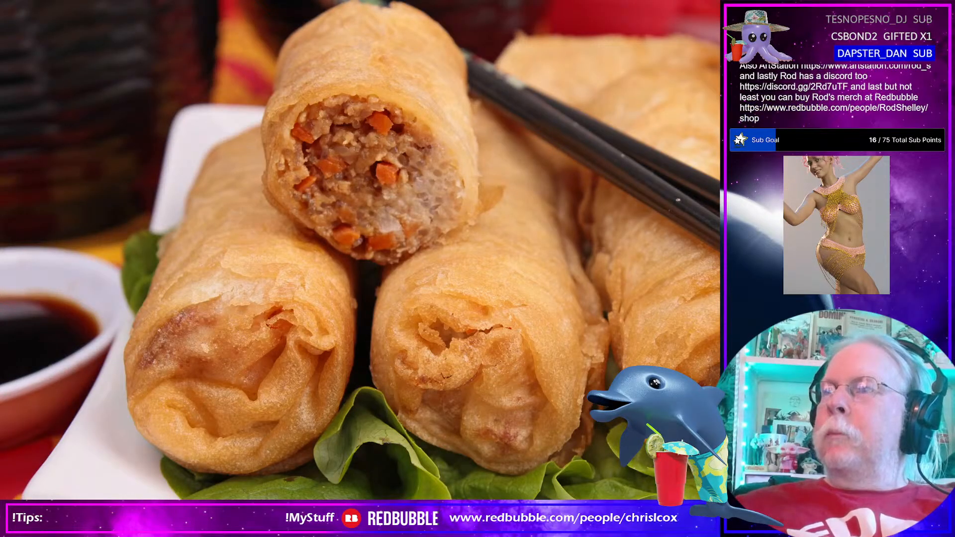
Step: Open a new browser window, restore it from full size and move it off this screen
key("ctrl+n")
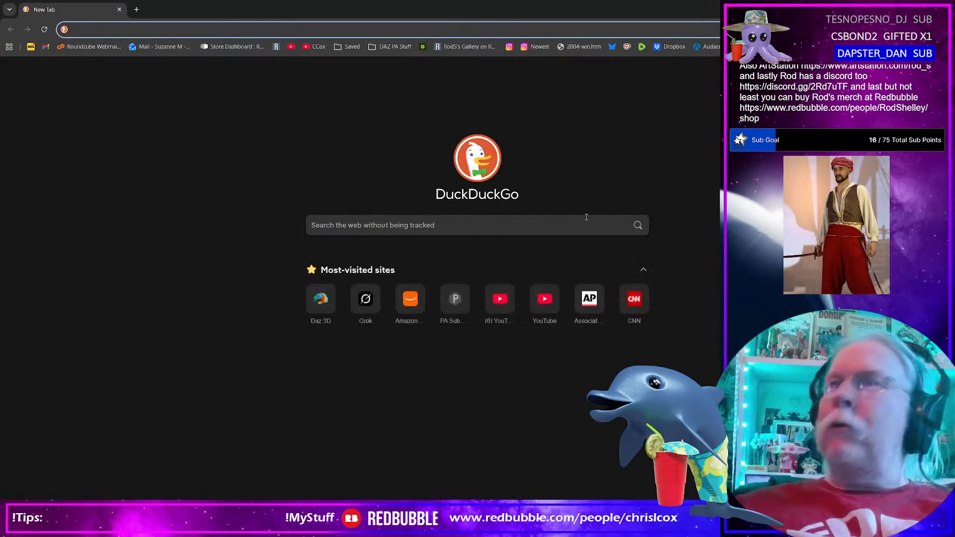
double_click(351, 15)
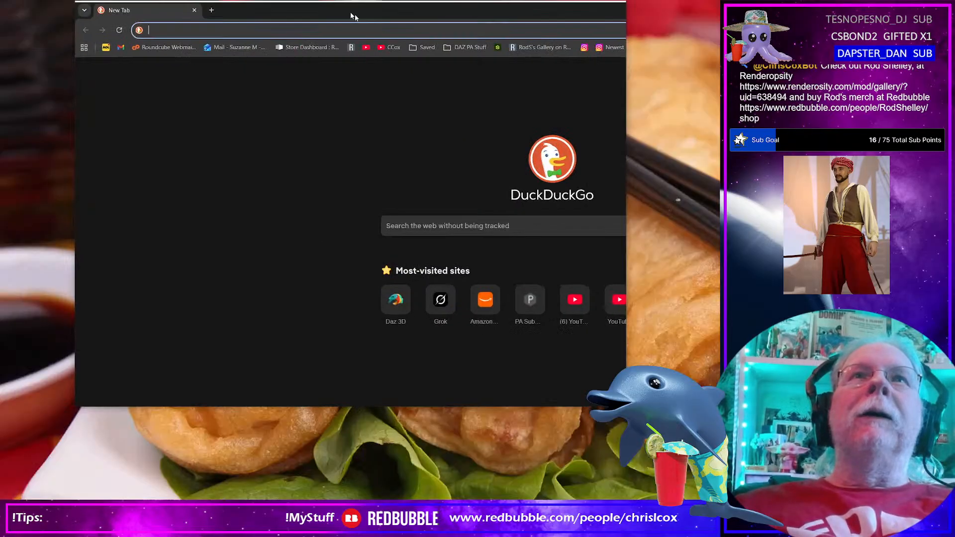
left_click_drag(351, 16, 351, 0)
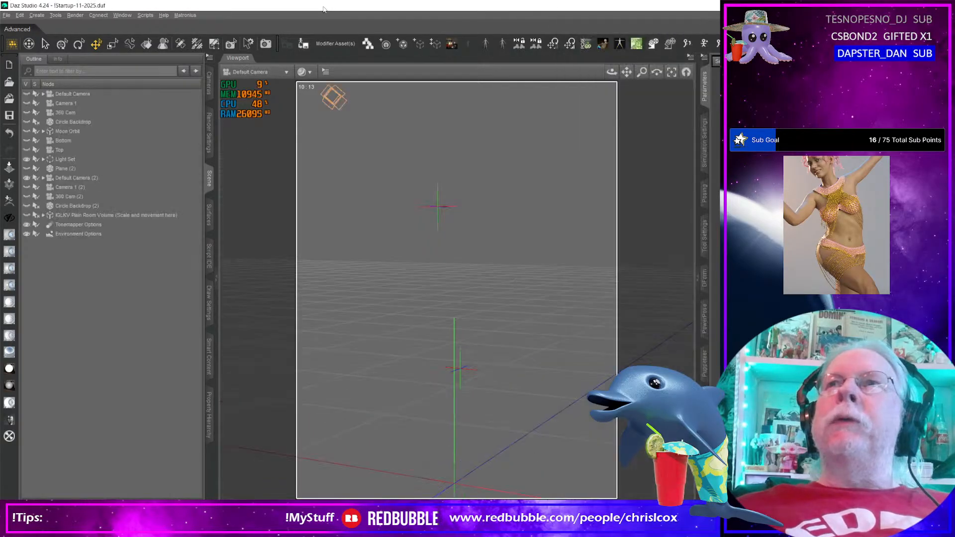
Step: Switch to Daz Studio, fit its window to the visible screen area and widen the viewport against the parameters area
left_click_drag(324, 9, 222, 17)
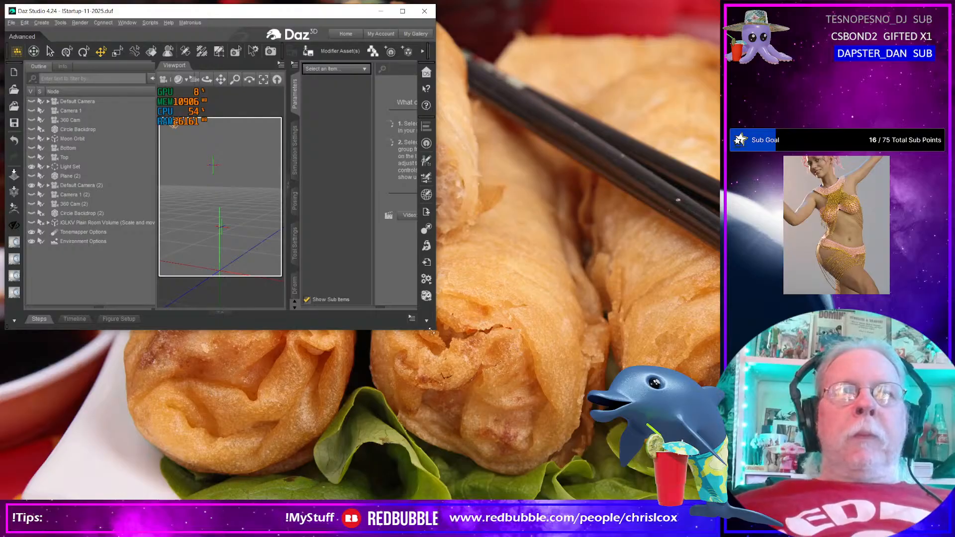
left_click_drag(430, 330, 719, 485)
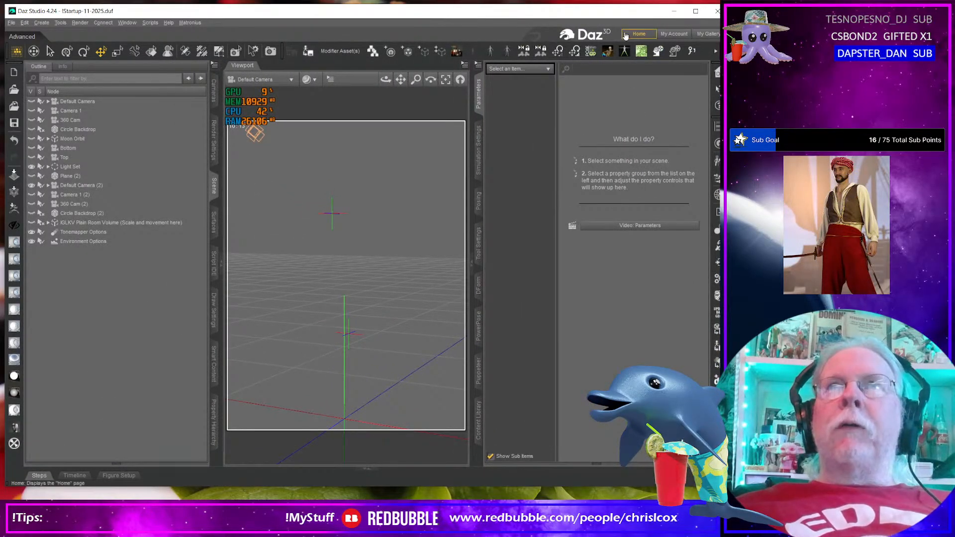
left_click_drag(628, 10, 627, 7)
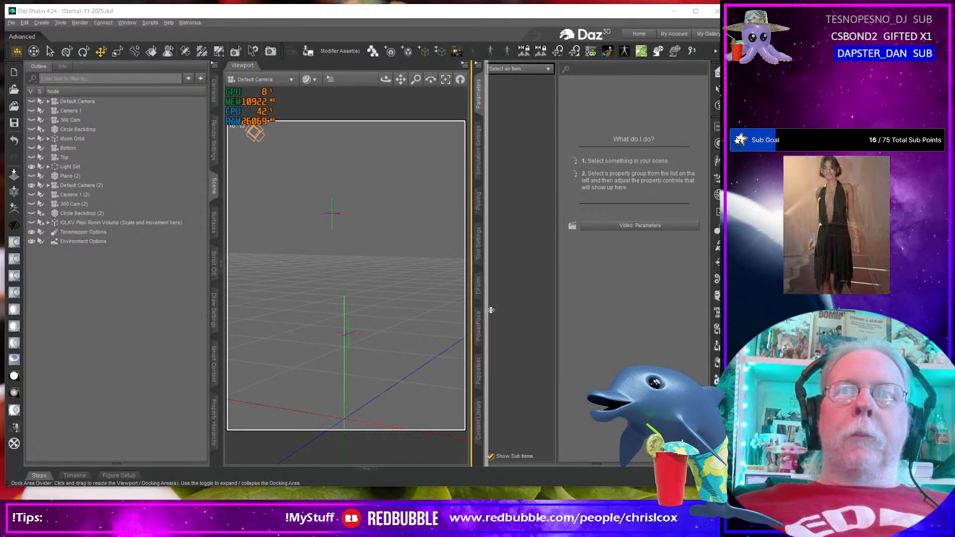
left_click_drag(491, 310, 556, 310)
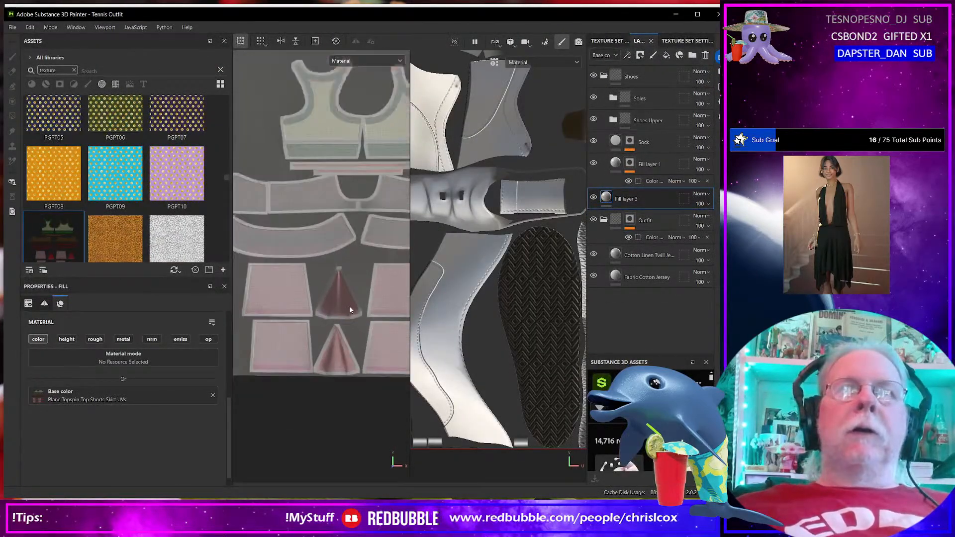
Step: Switch to Substance 3D Painter, examine the tennis outfit's UV texture plane in the 3D view, and minimize the program
scroll(349, 306, "down", 4)
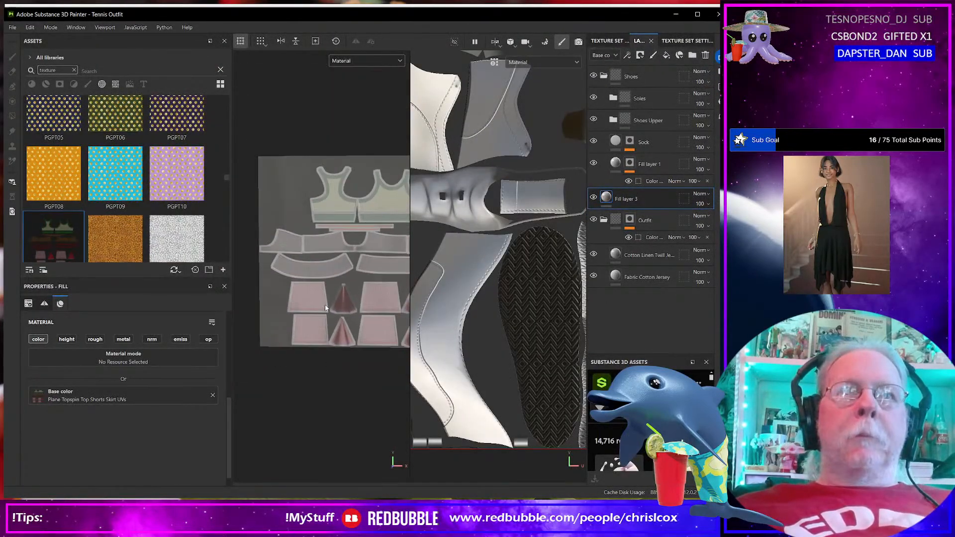
middle_click_drag(305, 318, 379, 343, "alt")
left_click_drag(379, 343, 349, 355, "alt")
left_click_drag(363, 353, 391, 340, "alt")
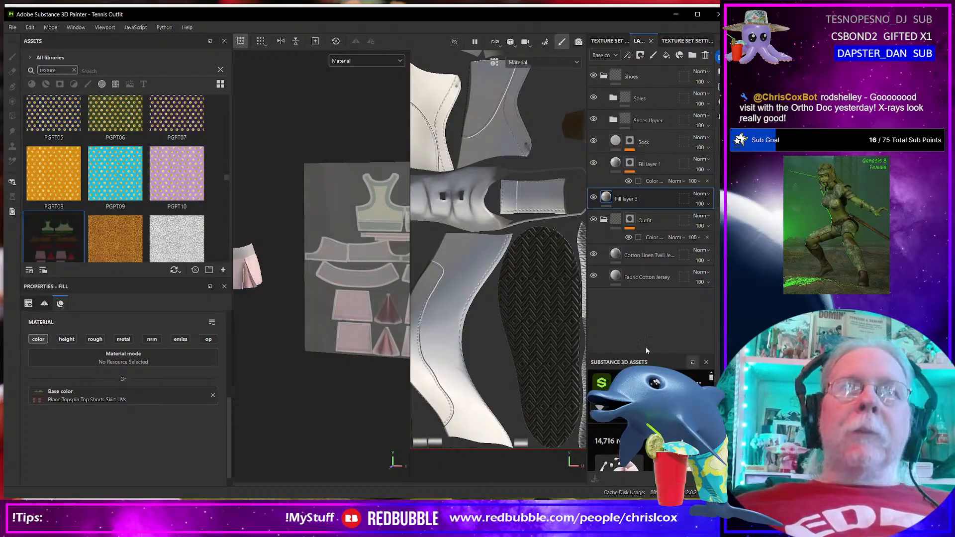
left_click(675, 14)
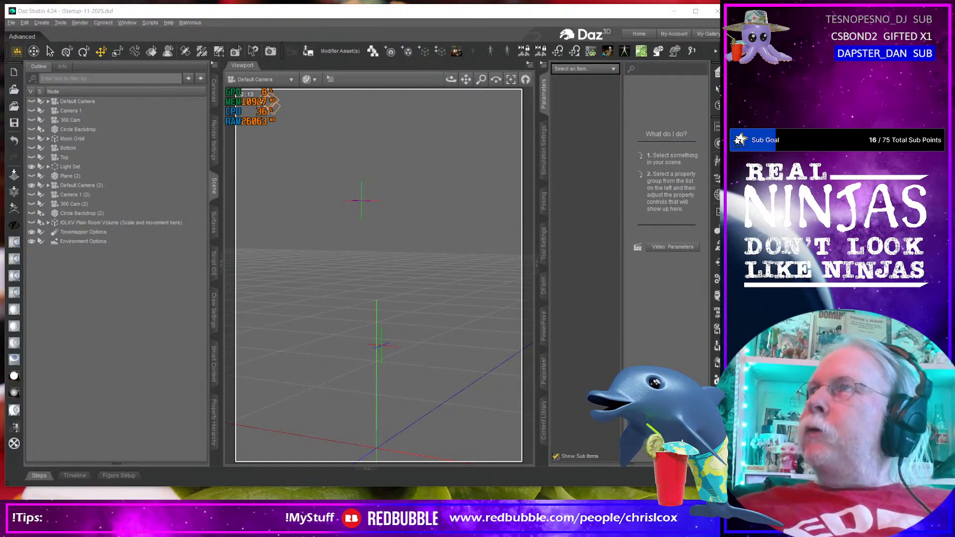
Step: Bring the Streamer.bot window onto this screen and show its list of actions
left_click_drag(954, 90, 298, 59)
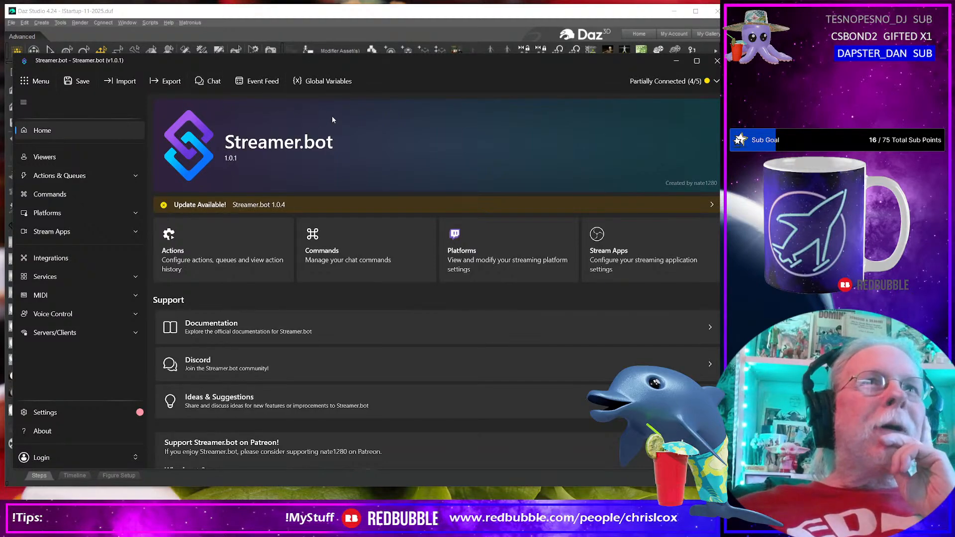
left_click(59, 175)
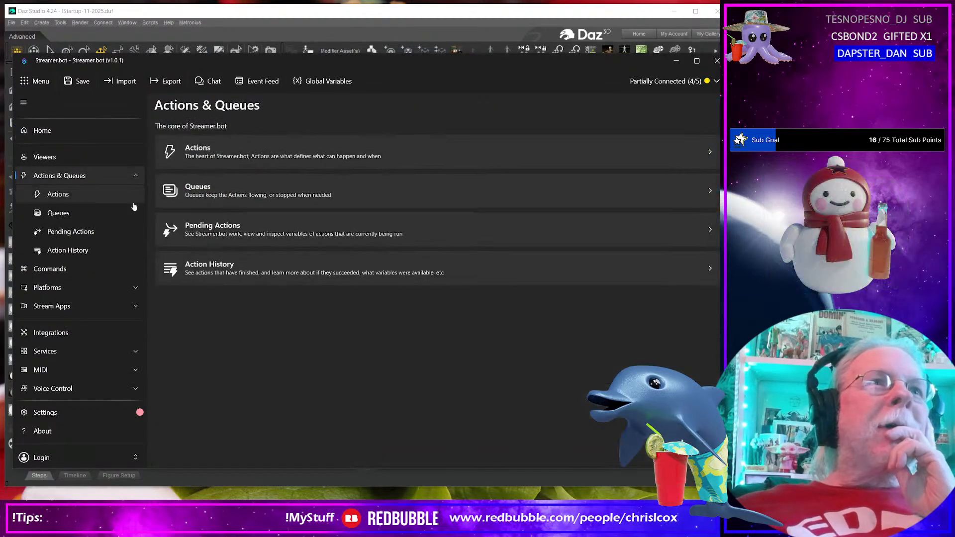
left_click(67, 195)
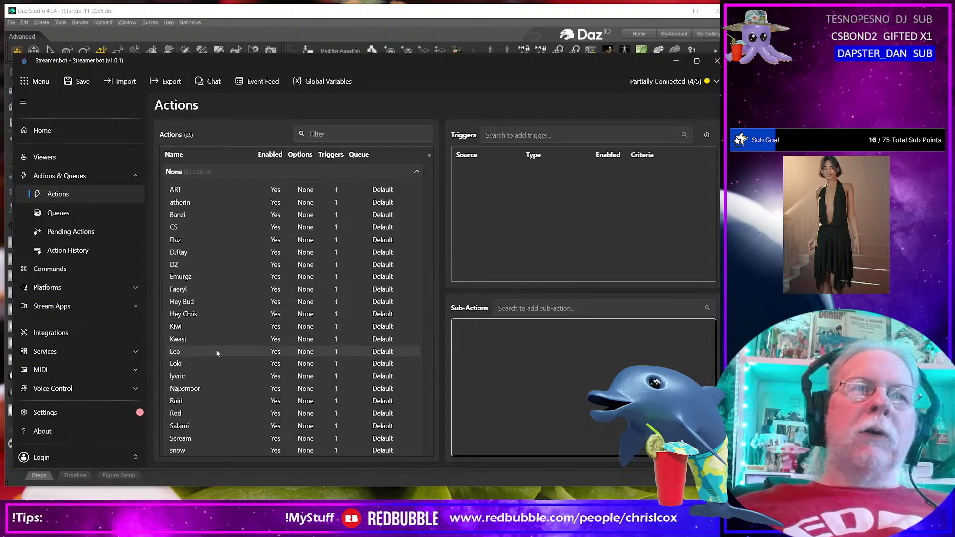
Step: Duplicate the Raid action
left_click(197, 401)
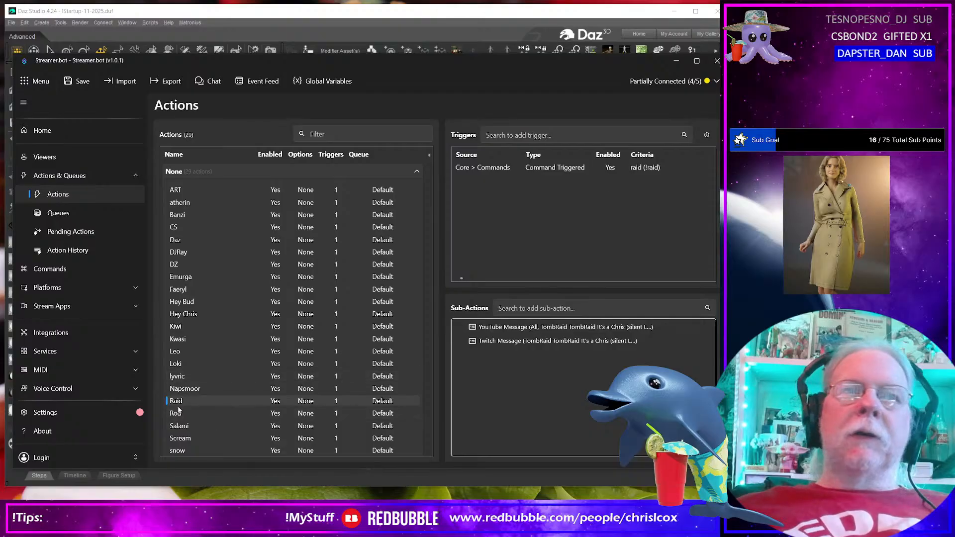
right_click(195, 399)
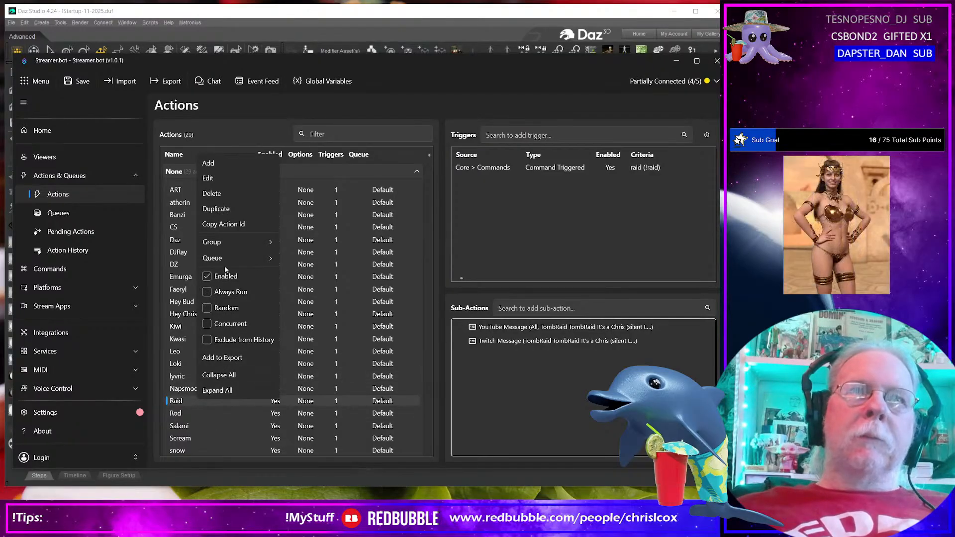
left_click(220, 209)
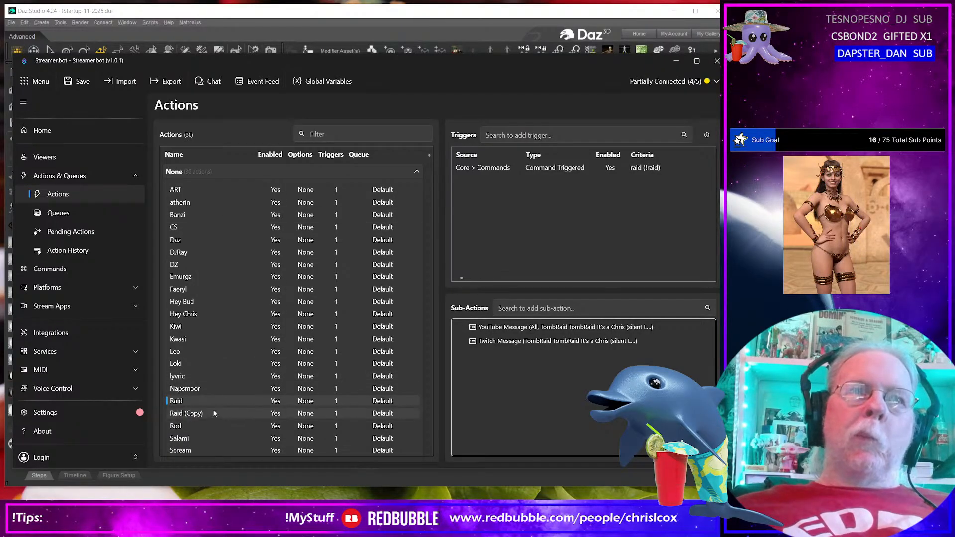
Step: Open the command trigger of the copied Raid action for editing and start creating a new command from it
right_click(478, 173)
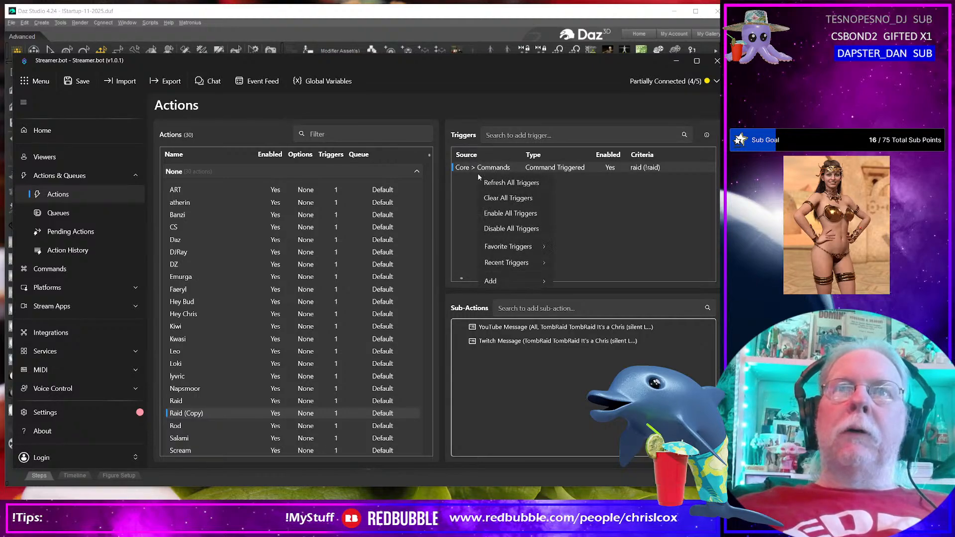
left_click(485, 167)
right_click(484, 167)
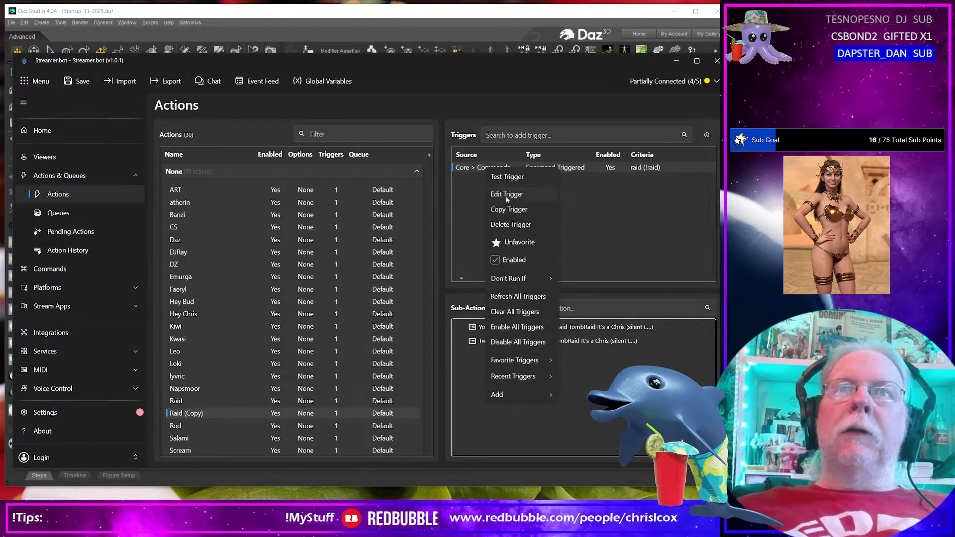
left_click(506, 196)
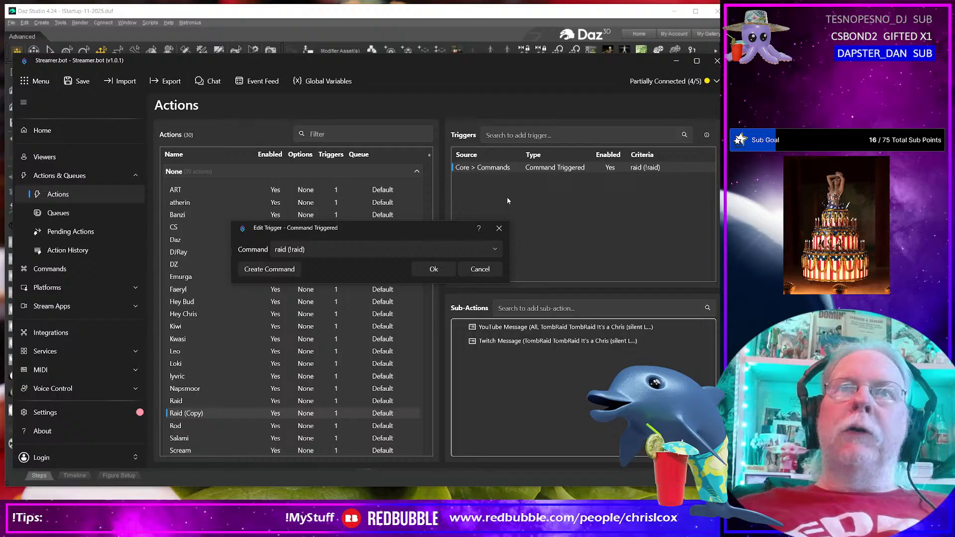
left_click(322, 249)
left_click(321, 248)
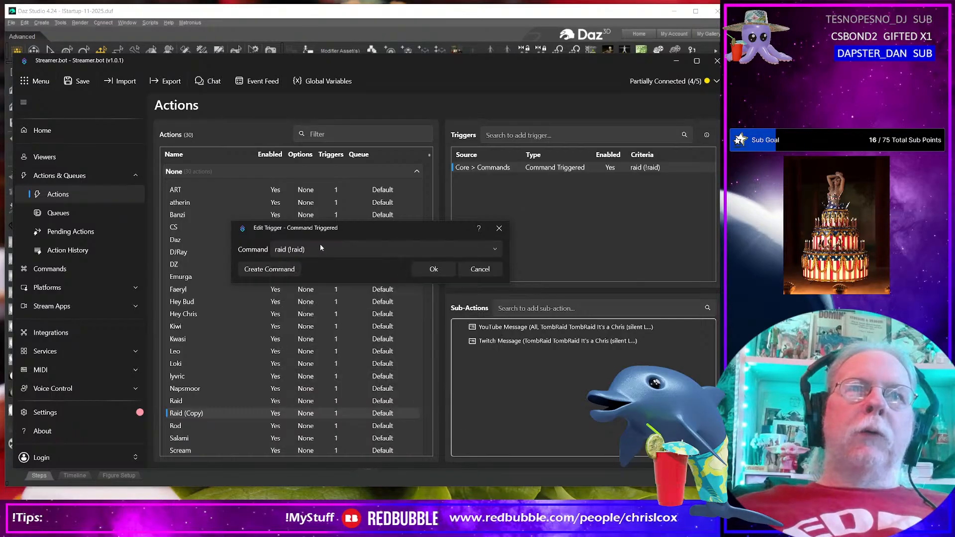
left_click(285, 269)
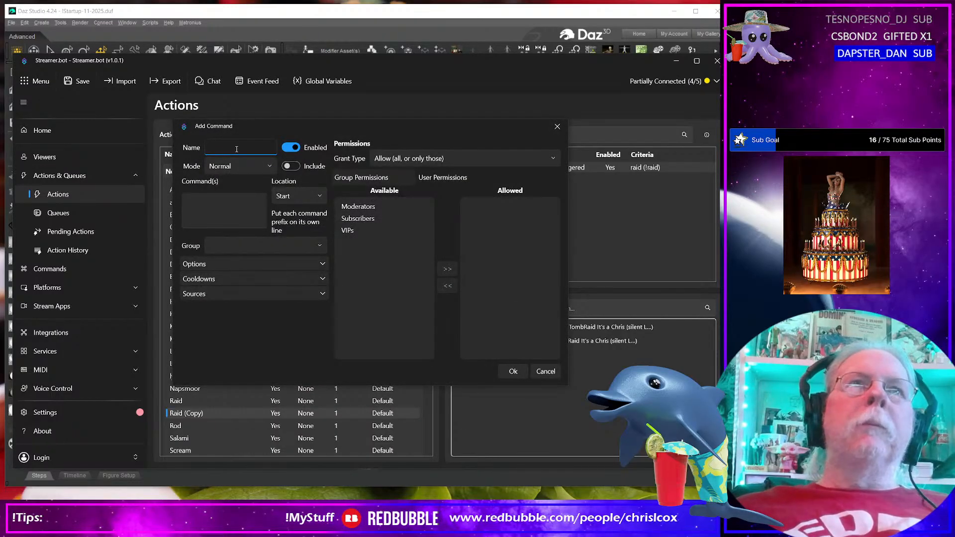
Step: Name the new command Discrod and set its chat command to !discrod
type("D")
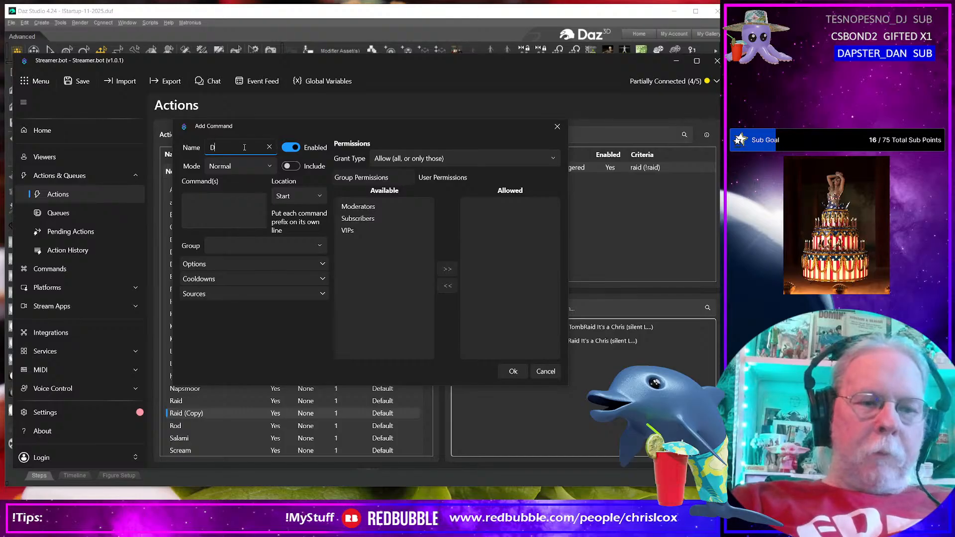
type("usc")
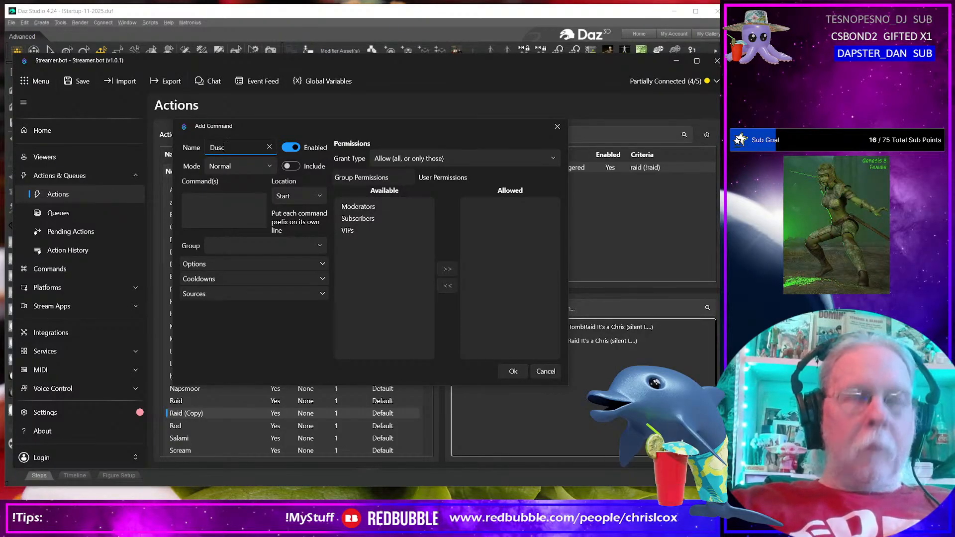
key("BackSpace")
key("BackSpace")
key("BackSpace")
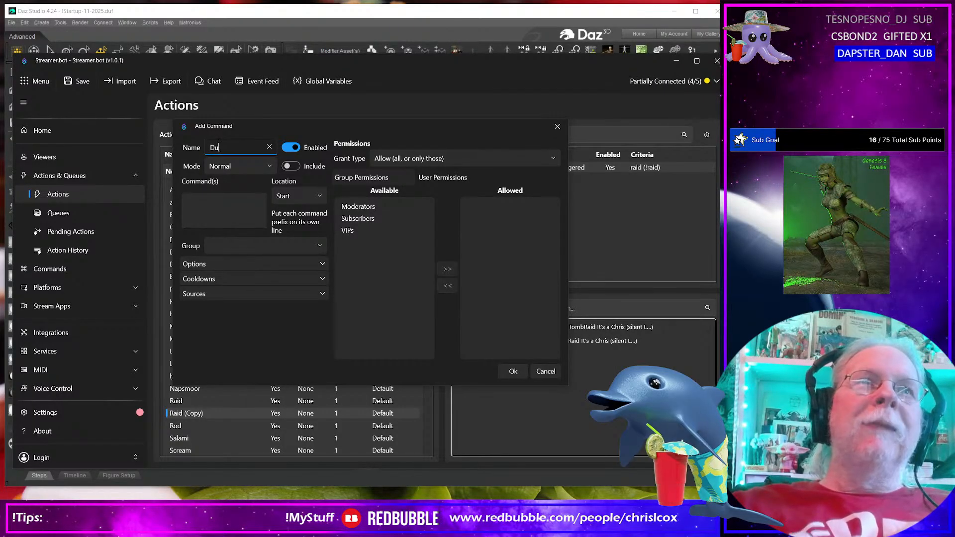
type("iscrod")
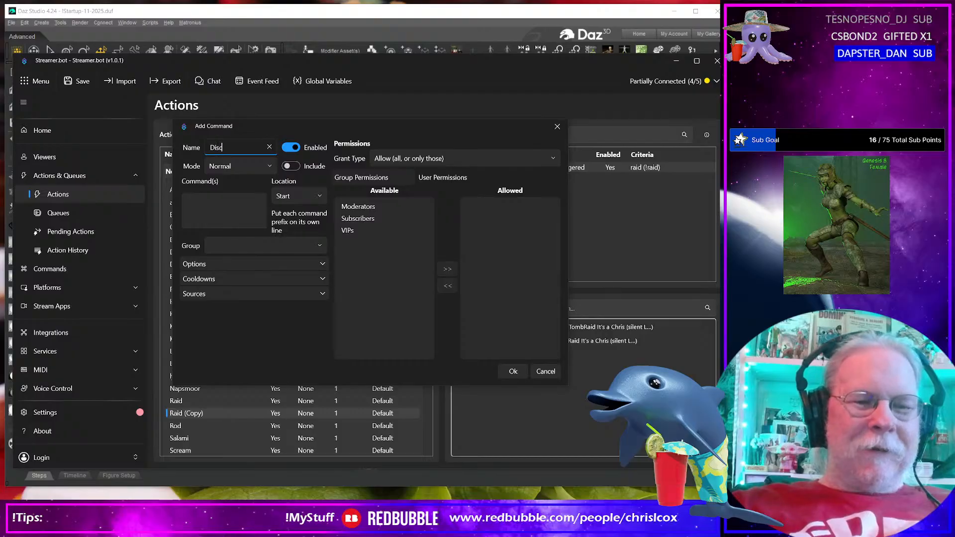
left_click(224, 195)
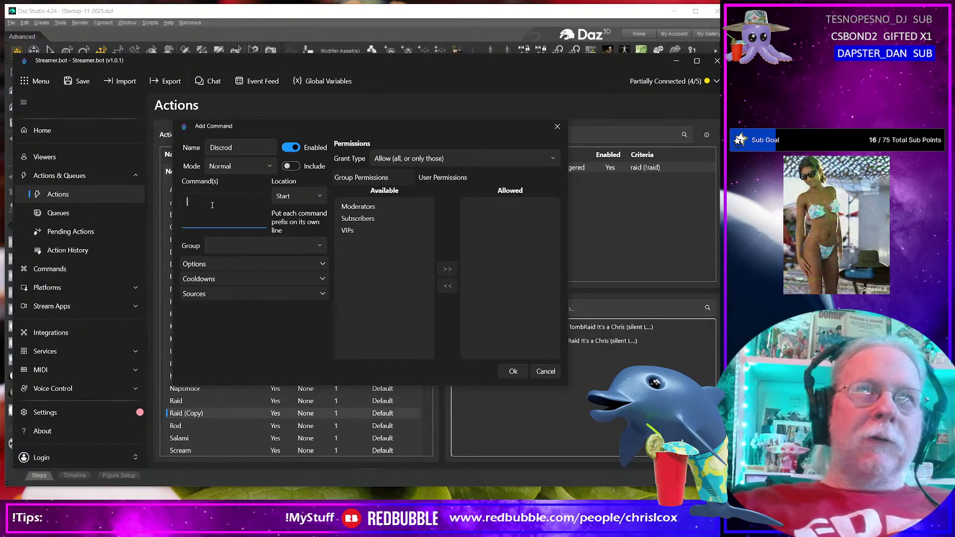
type("!di")
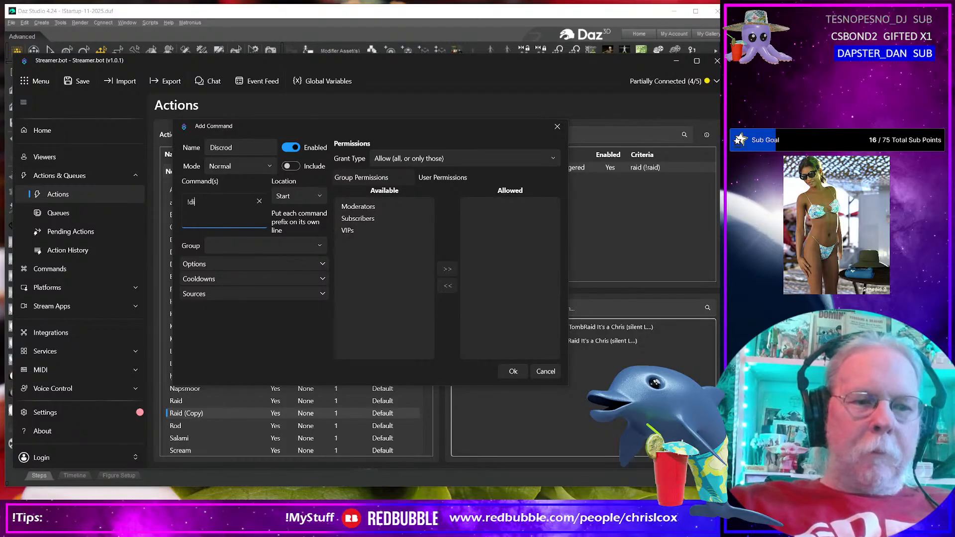
type("scrod")
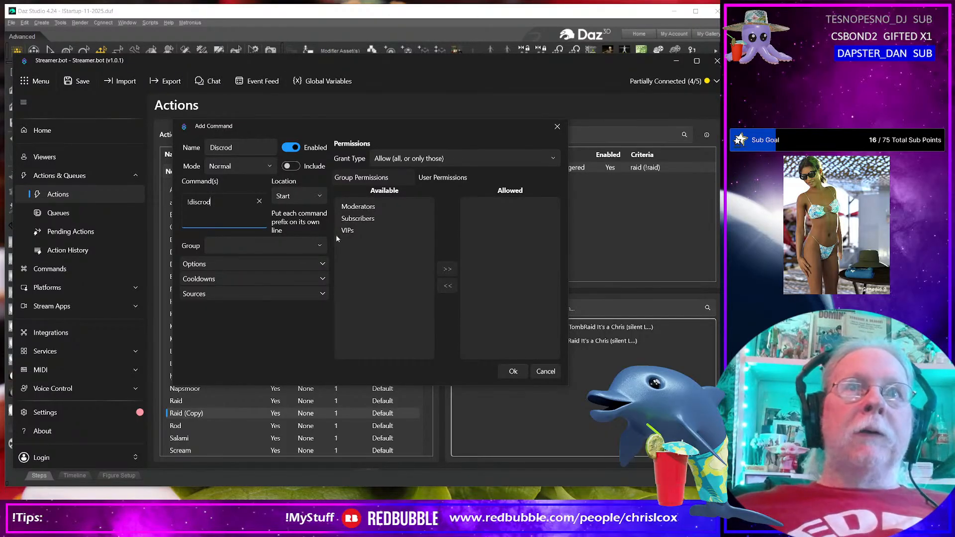
Step: Highlight the Moderators, Subscribers and VIPs groups, save the Discrod command and apply it to the copied action's trigger
left_click(363, 230)
left_click(347, 208)
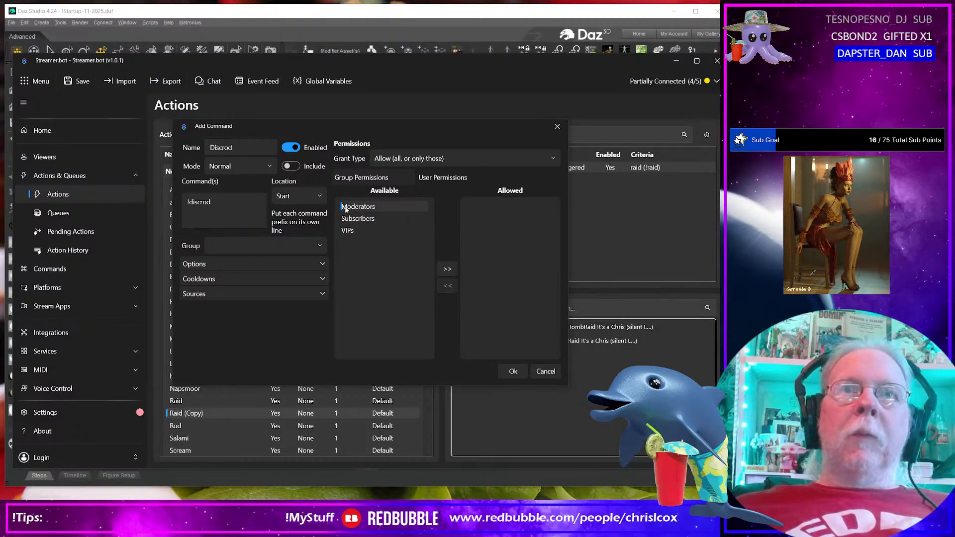
left_click(359, 219, "ctrl")
left_click(392, 234, "ctrl")
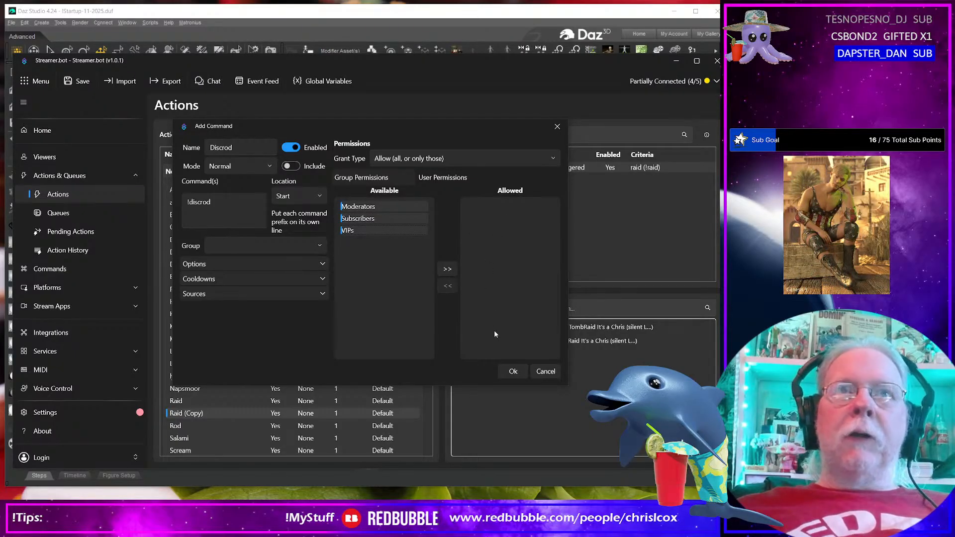
left_click(513, 372)
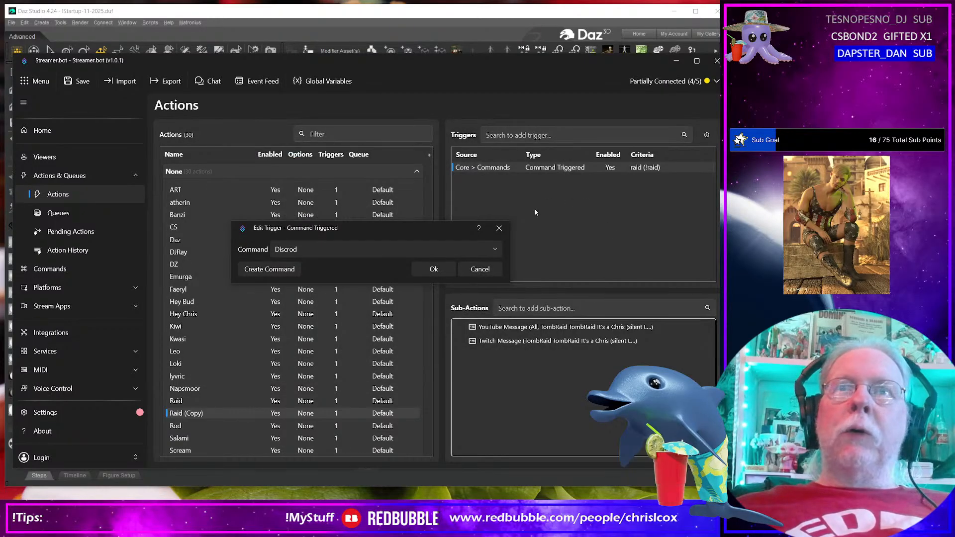
left_click(431, 272)
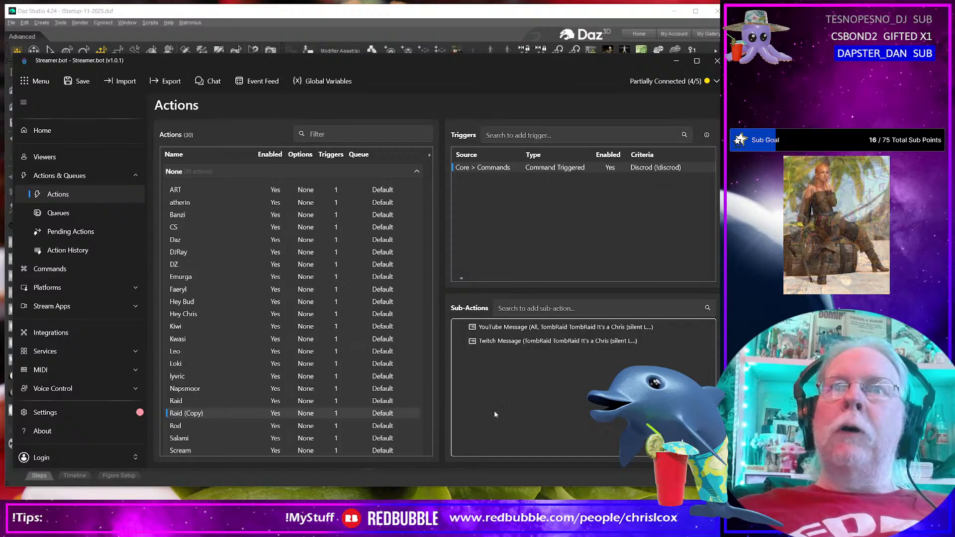
Step: Replace the YouTube message text of the copied action with "Feel Free to Join the Discrod !!!"
double_click(523, 329)
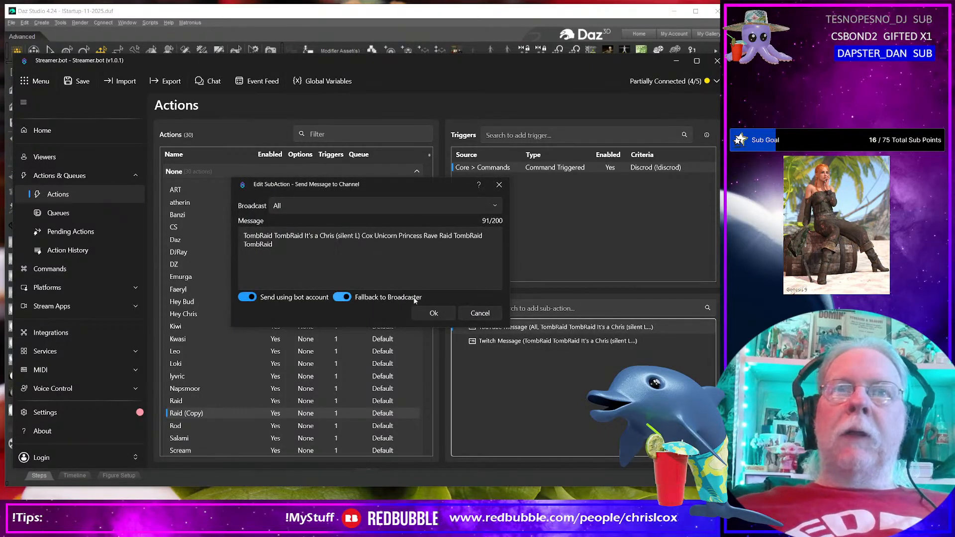
left_click_drag(282, 247, 236, 231)
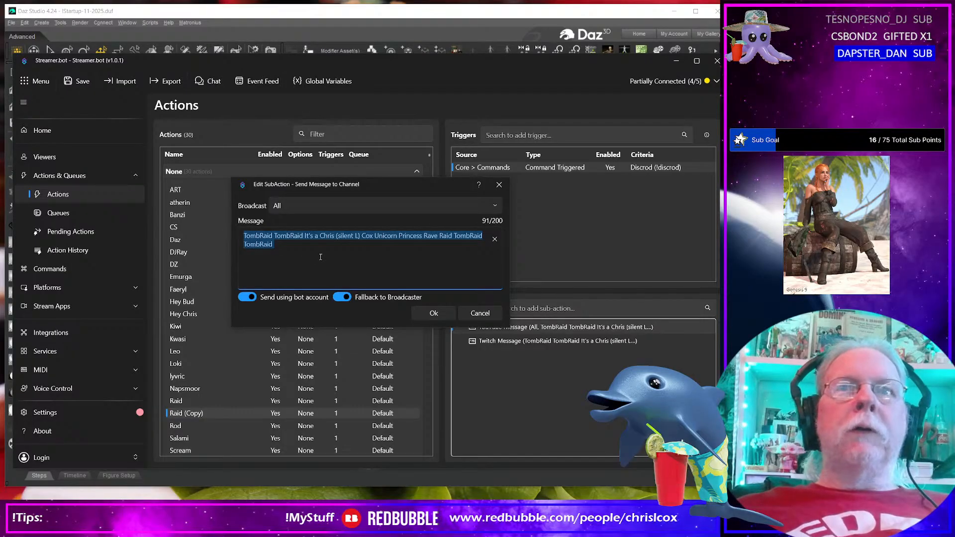
type("Fee")
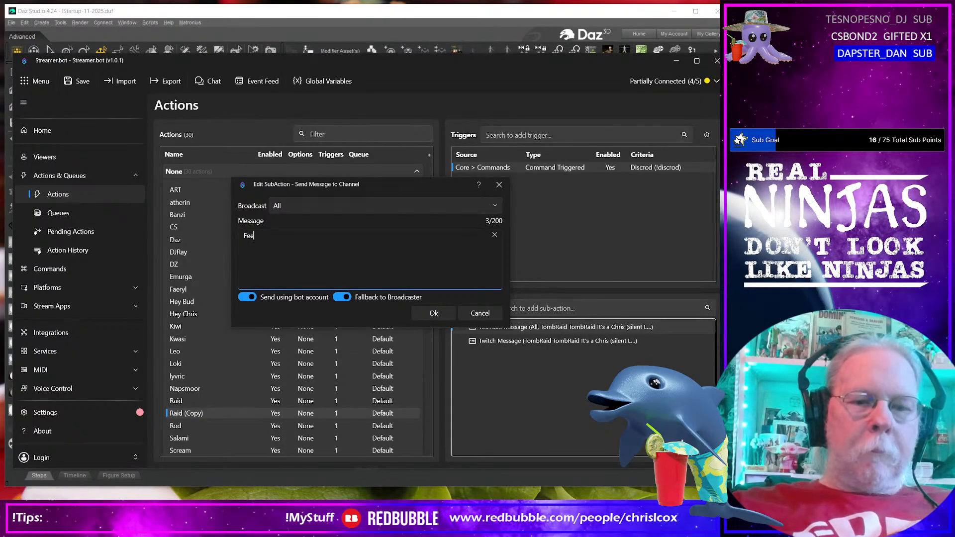
type("l Free to")
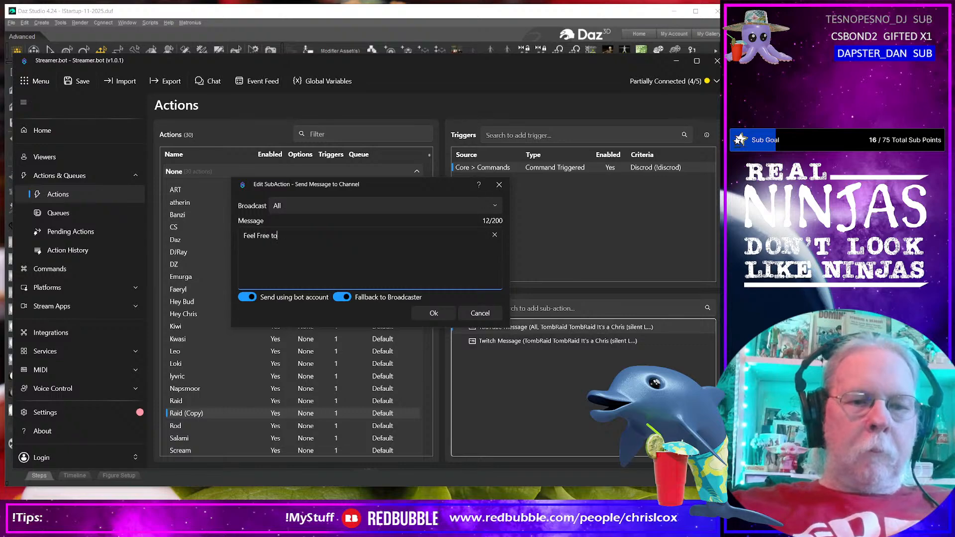
type(" Join T")
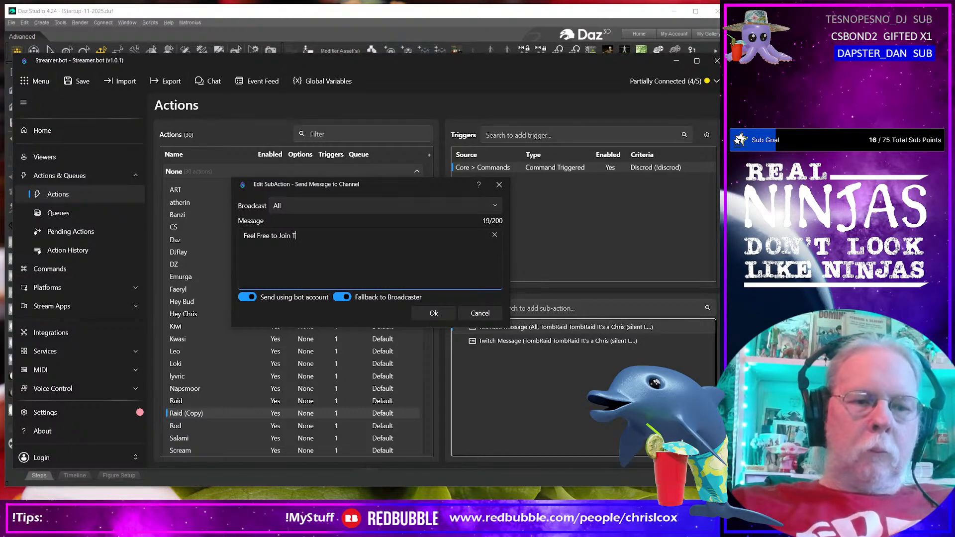
type("he D")
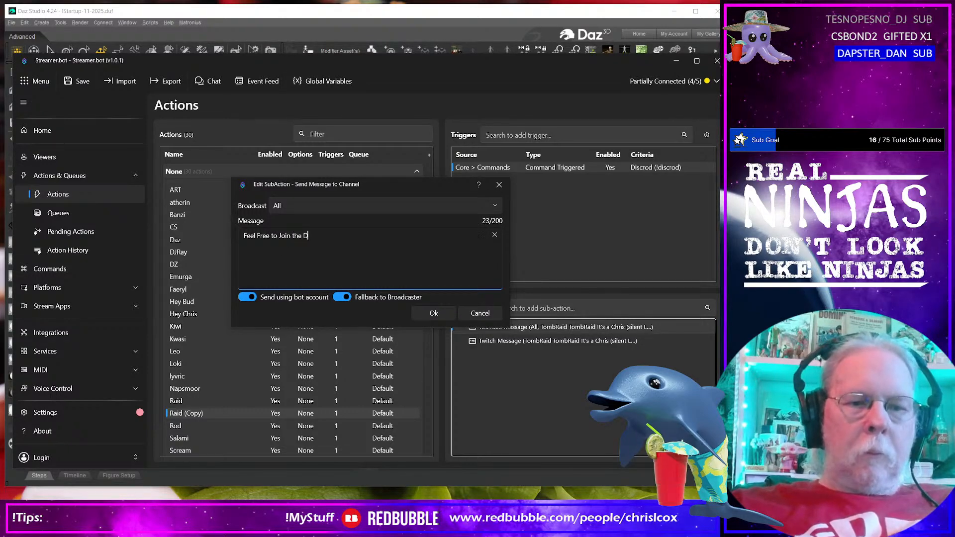
type("iscrod ")
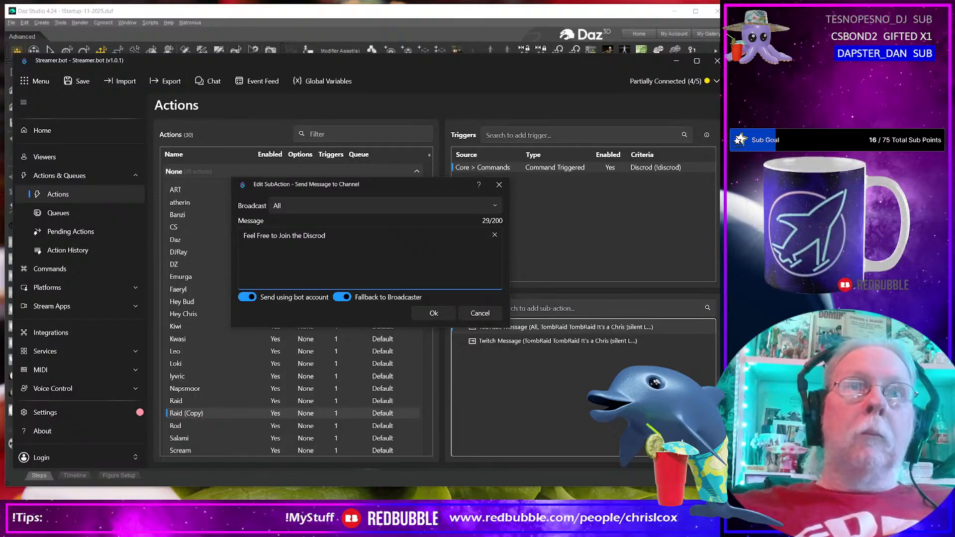
type("!!!")
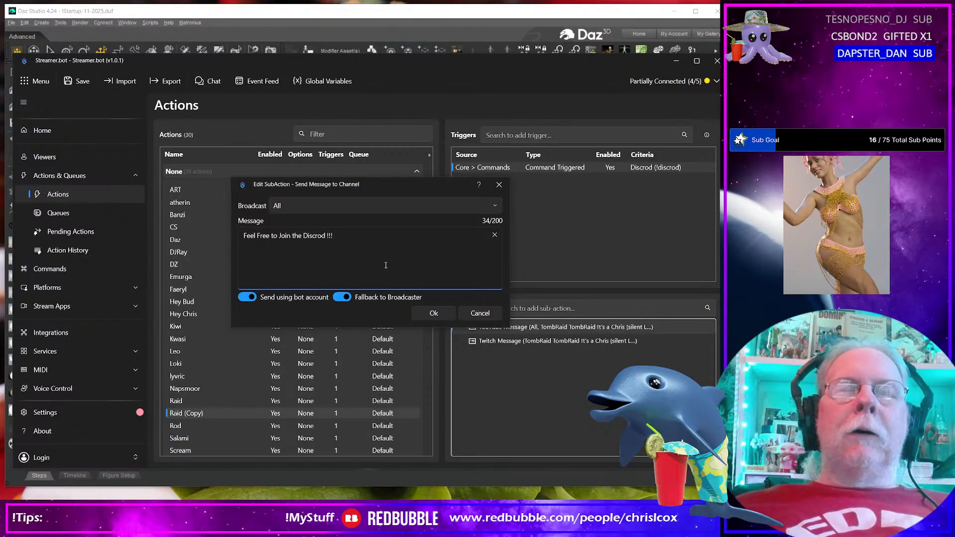
left_click_drag(364, 192, 396, 189)
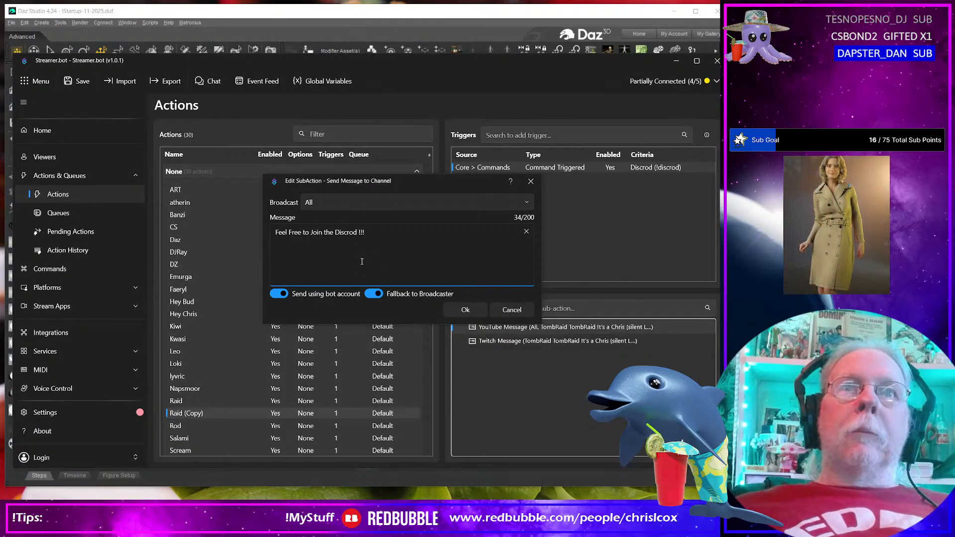
left_click(390, 233)
type("https://discord.gg/n3s3R8uZ")
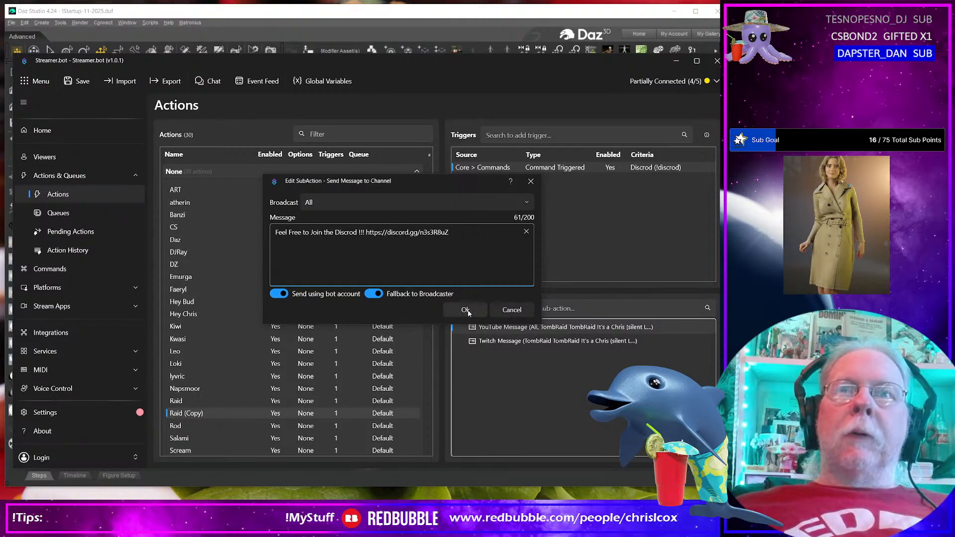
triple_click(294, 233)
key("ctrl+c")
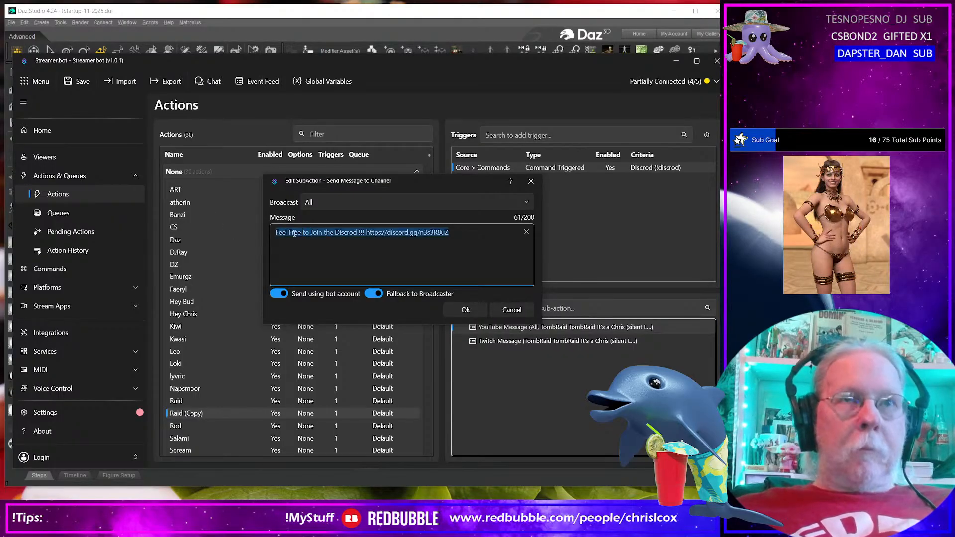
left_click(465, 309)
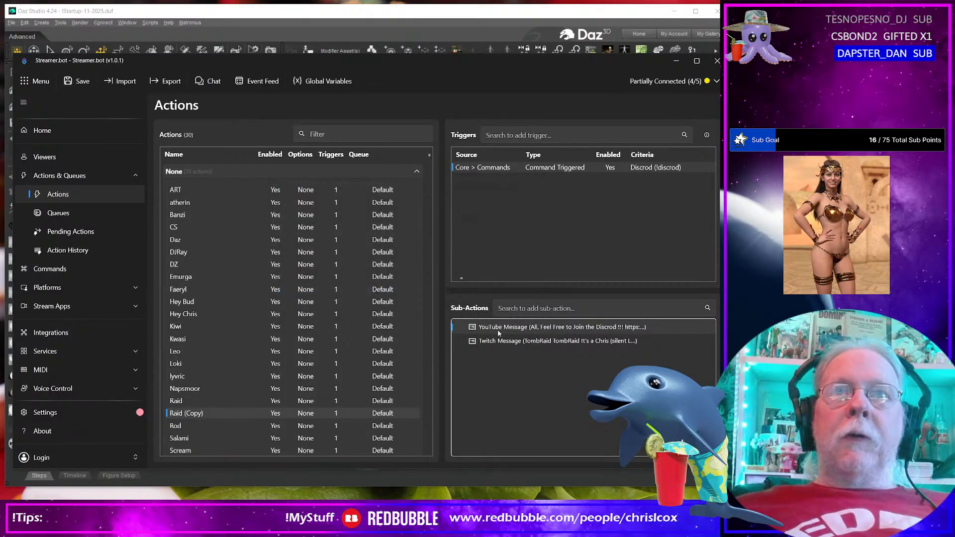
Step: Replace the Twitch message text with the message copied from the YouTube sub-action and save it
right_click(511, 342)
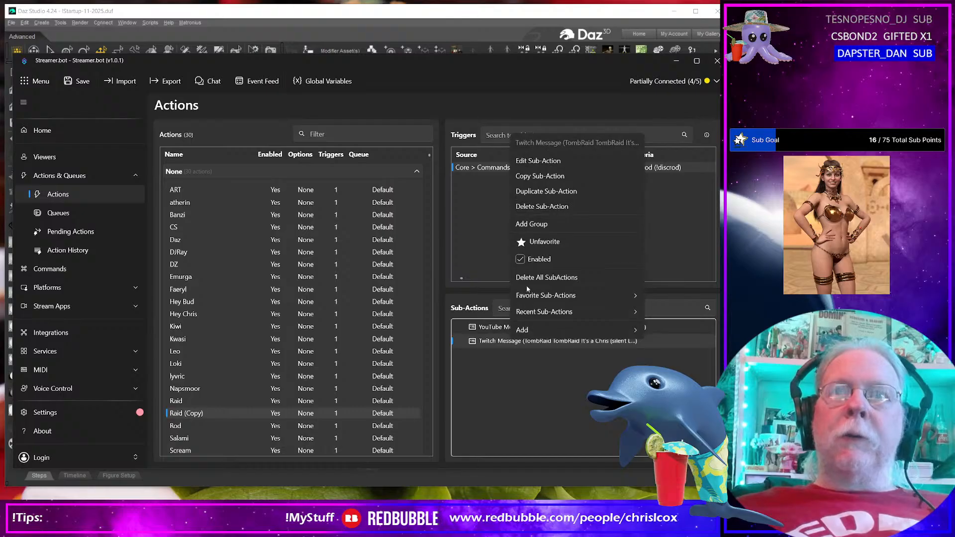
left_click(481, 346)
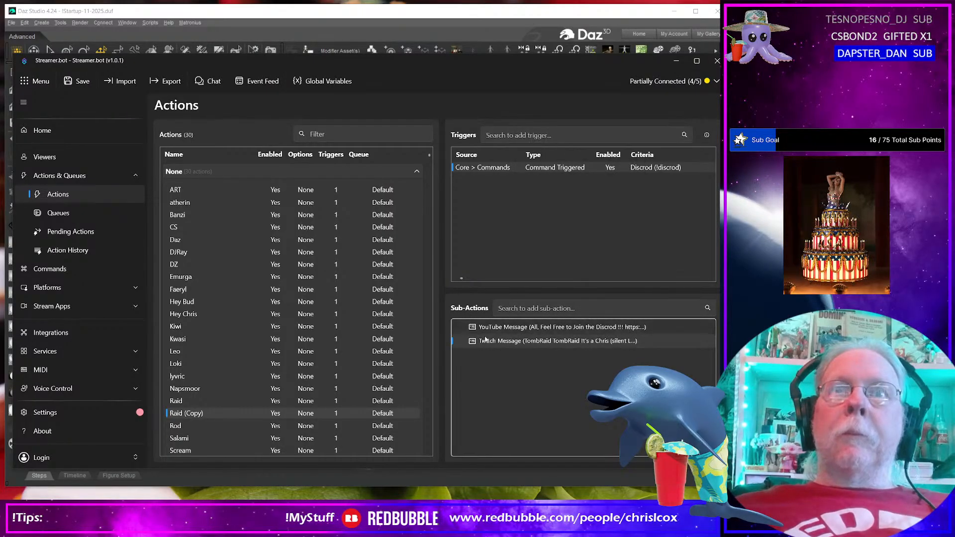
double_click(484, 340)
left_click(339, 243)
key("ctrl+a")
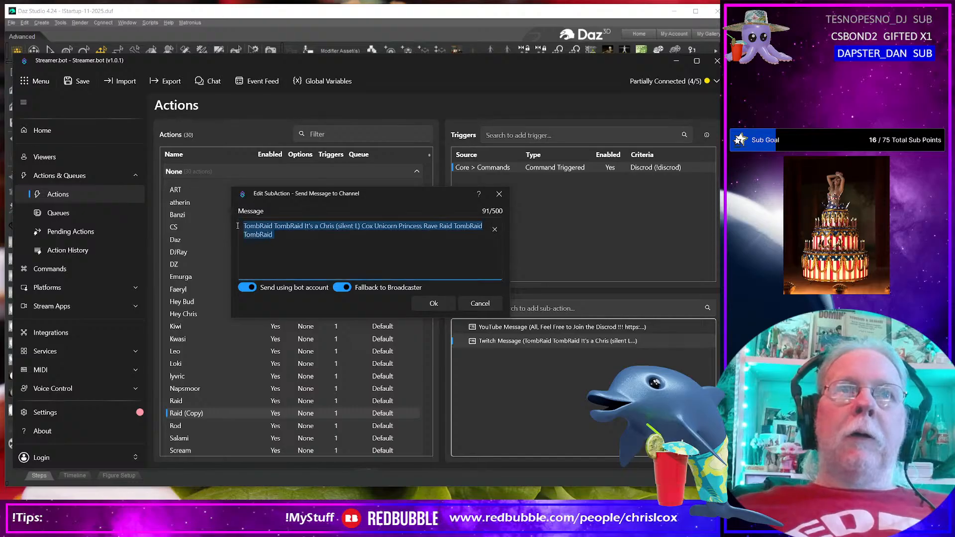
key("ctrl+v")
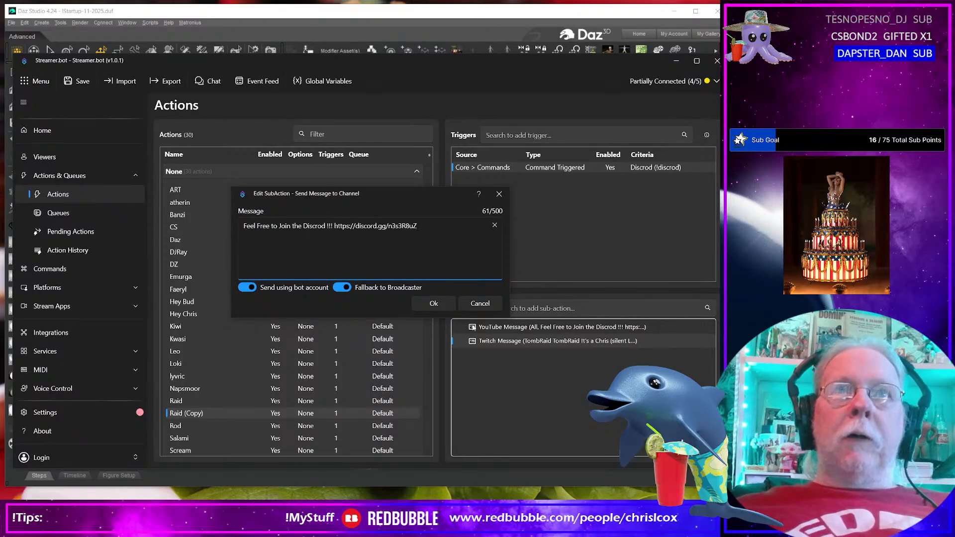
left_click(434, 303)
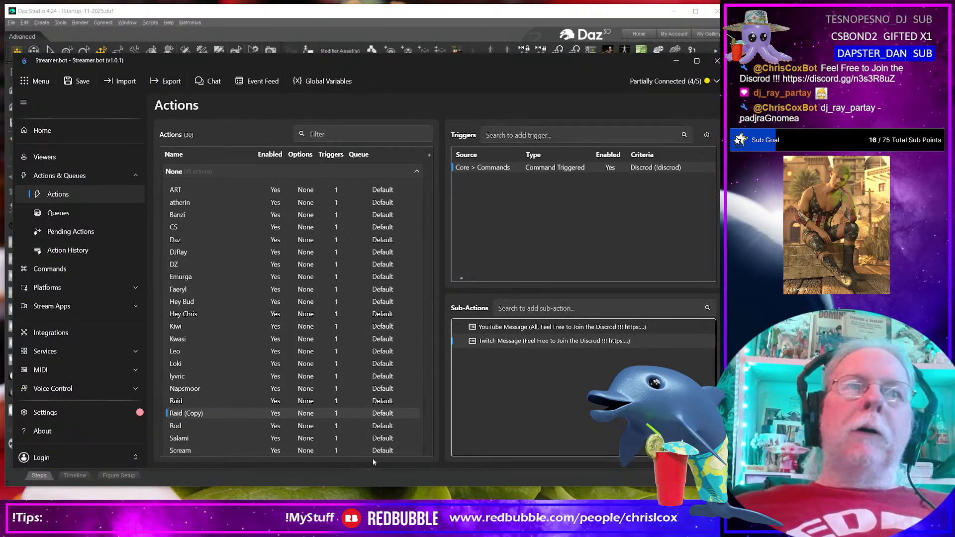
Step: Rename the Raid (Copy) action to Discrod
double_click(205, 413)
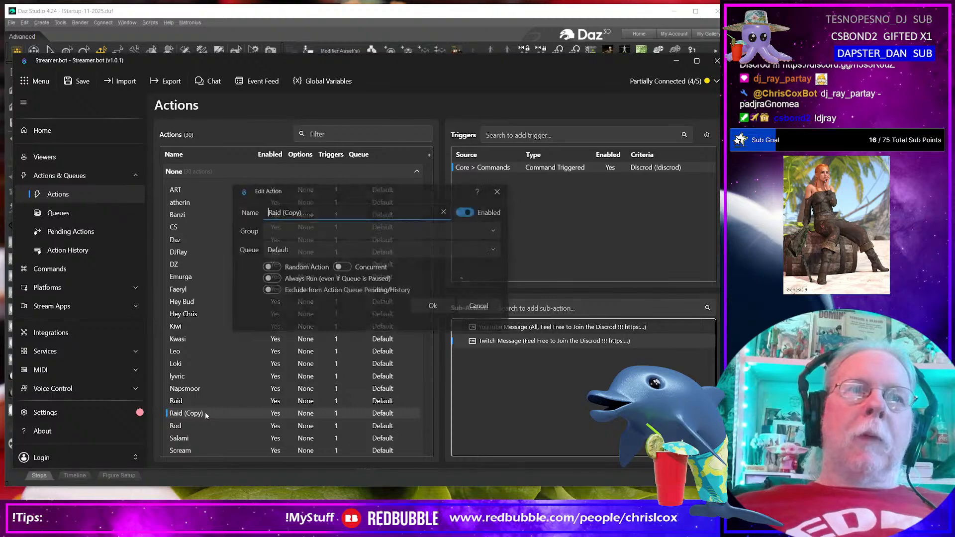
left_click_drag(302, 212, 237, 215)
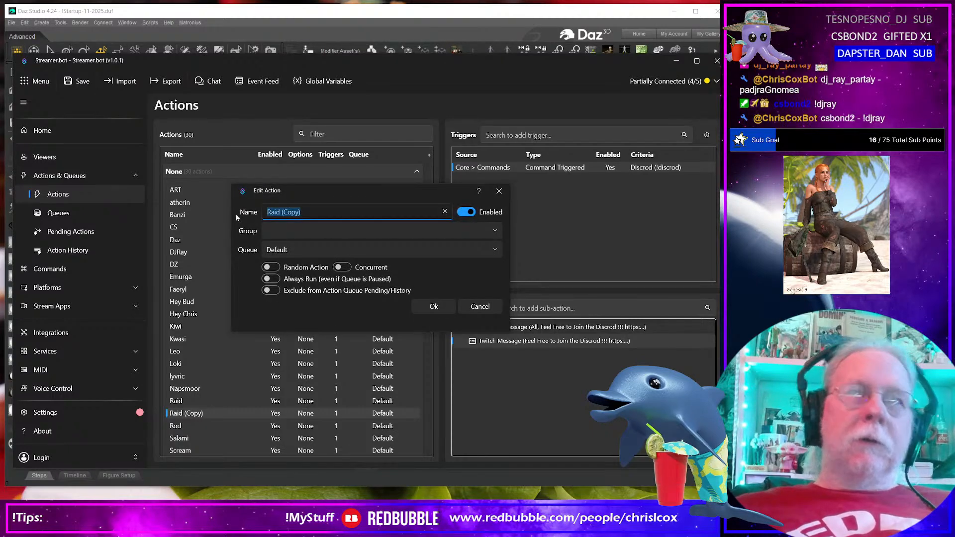
type("Discrod")
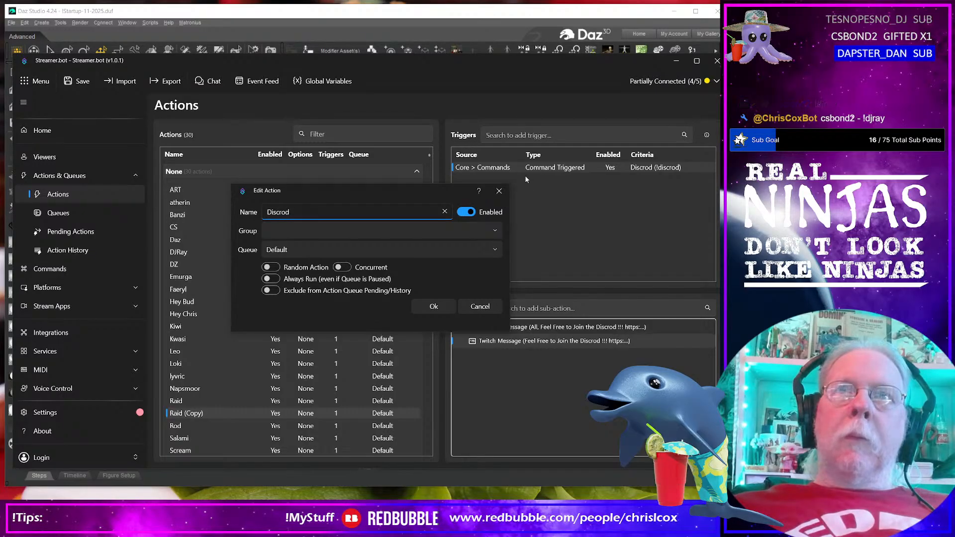
left_click(434, 306)
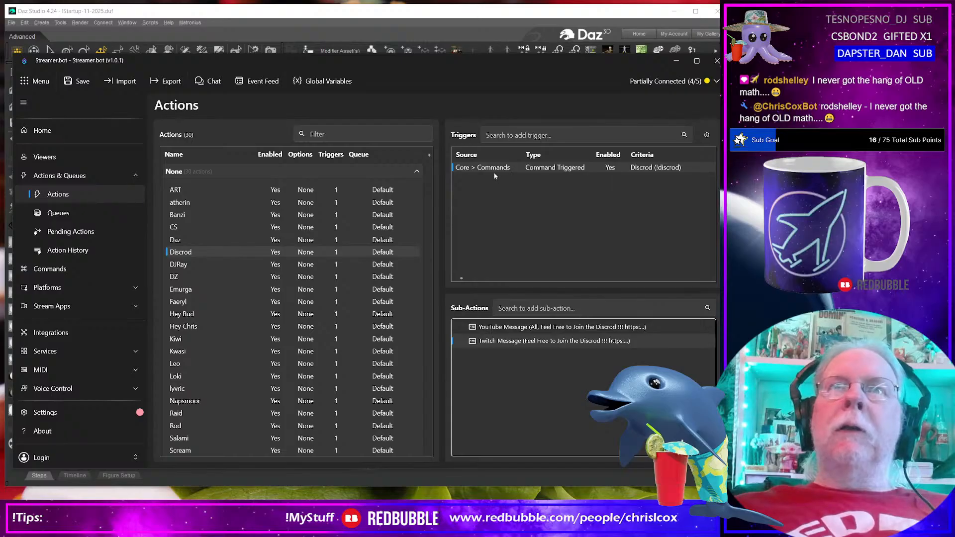
right_click(496, 171)
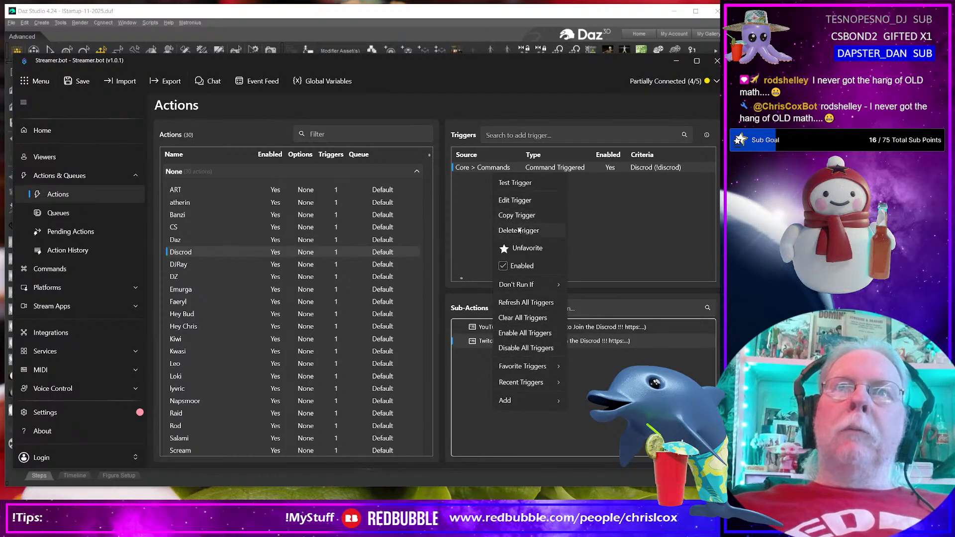
mouse_move(540, 402)
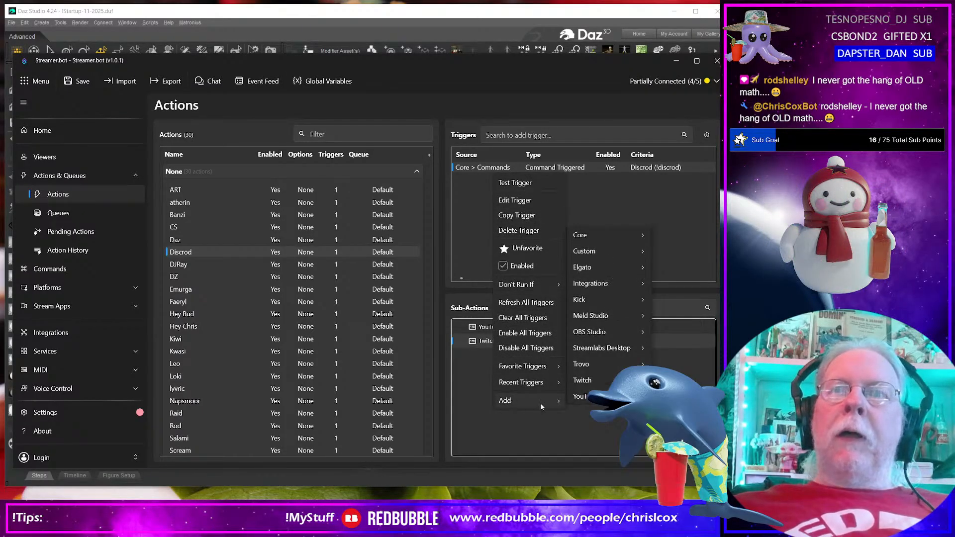
mouse_move(593, 249)
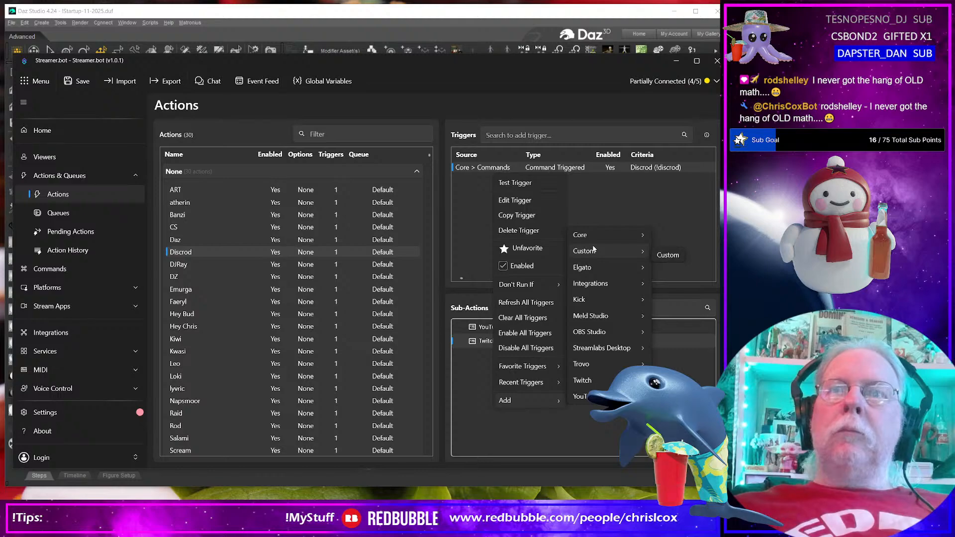
Step: Duplicate the command trigger of the Discrod action
right_click(481, 169)
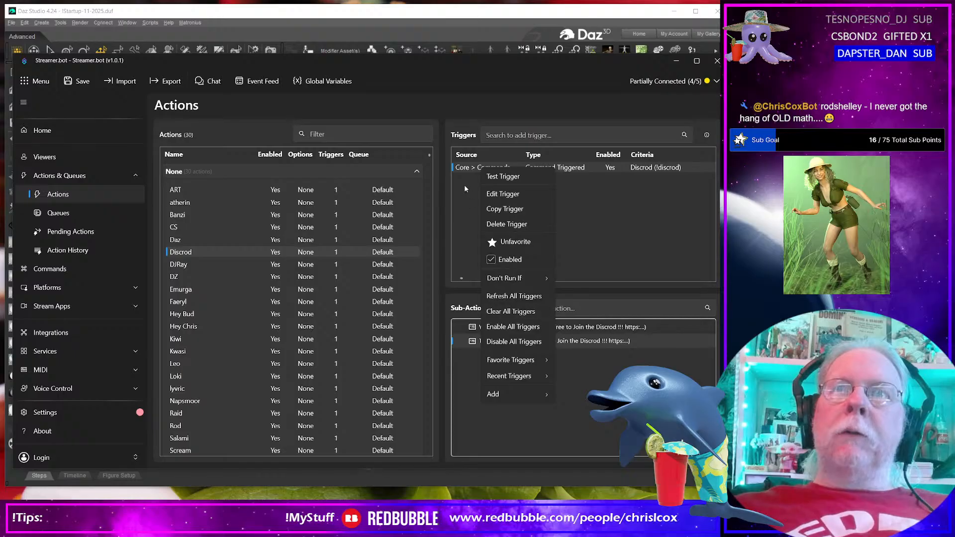
left_click(471, 169)
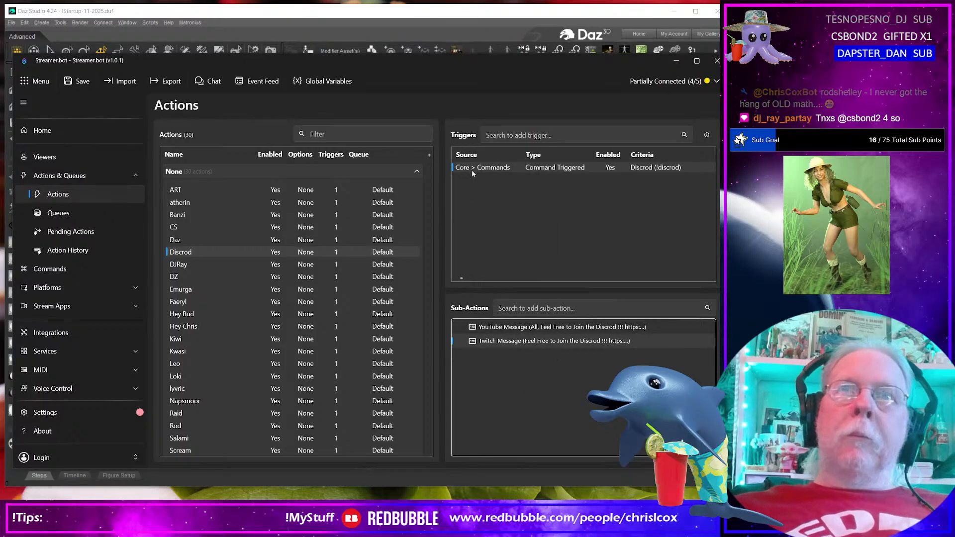
key("ctrl+v")
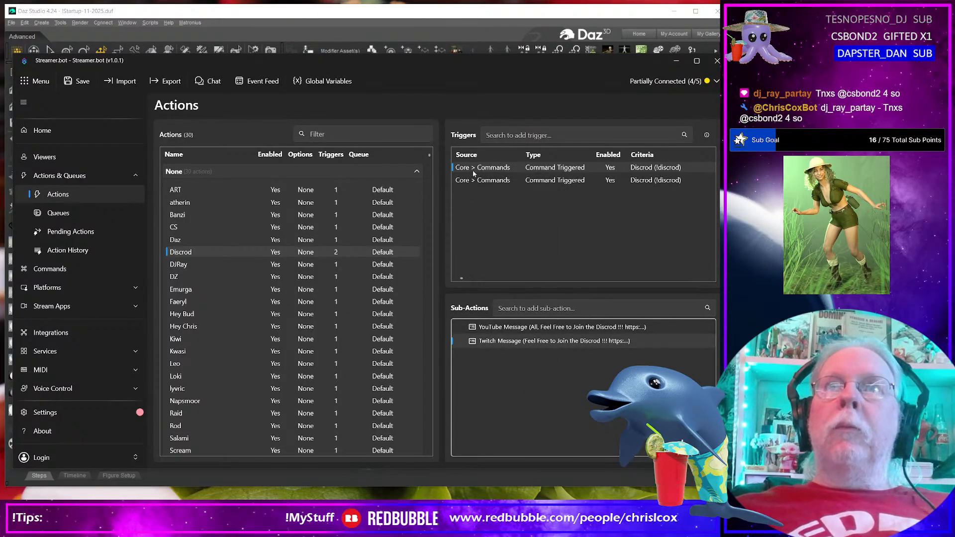
Step: Open the second command trigger of the Discrod action for editing and start a new command named discord
left_click(488, 182)
right_click(487, 182)
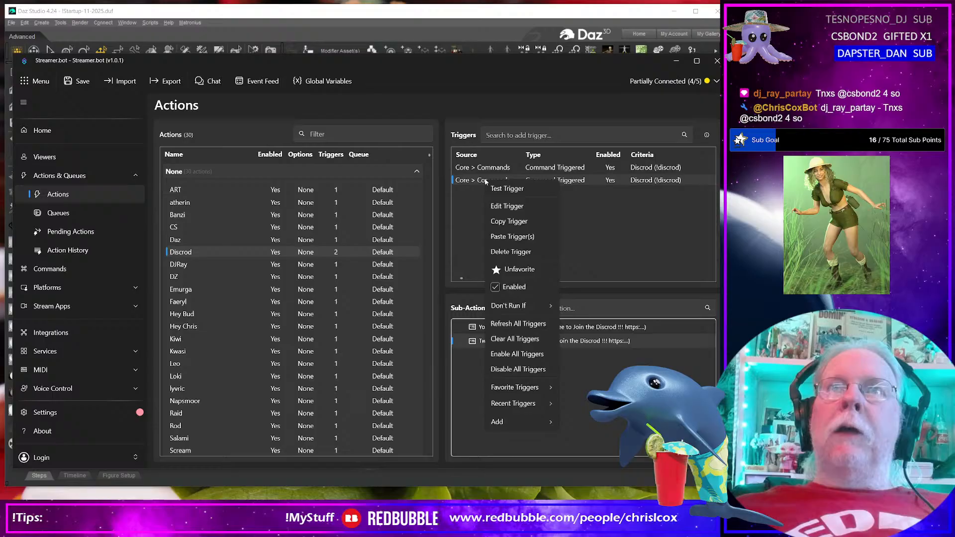
left_click(505, 207)
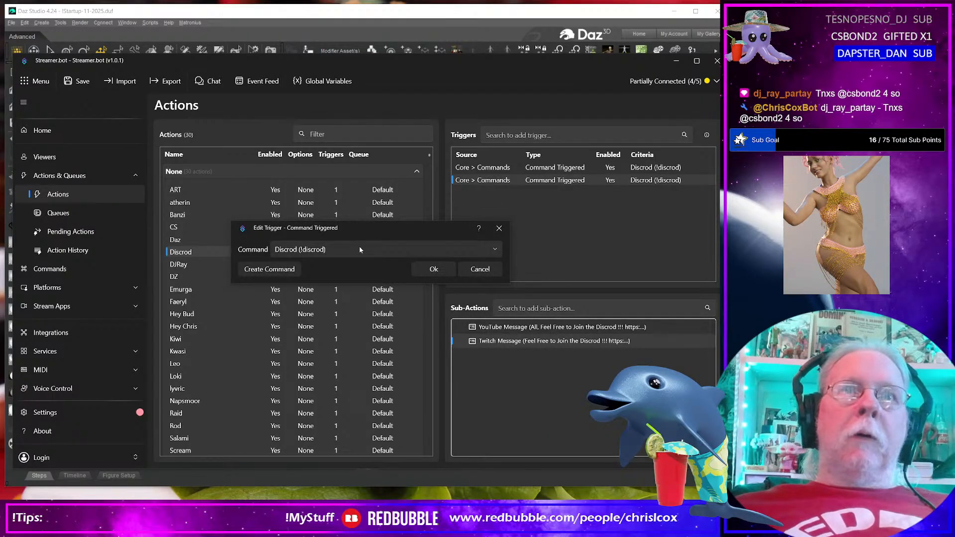
left_click(269, 269)
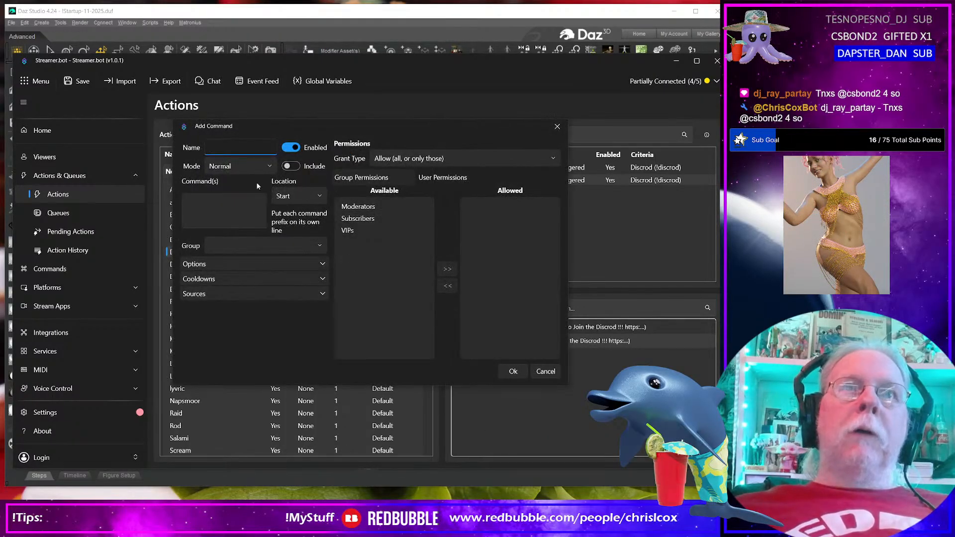
type("d")
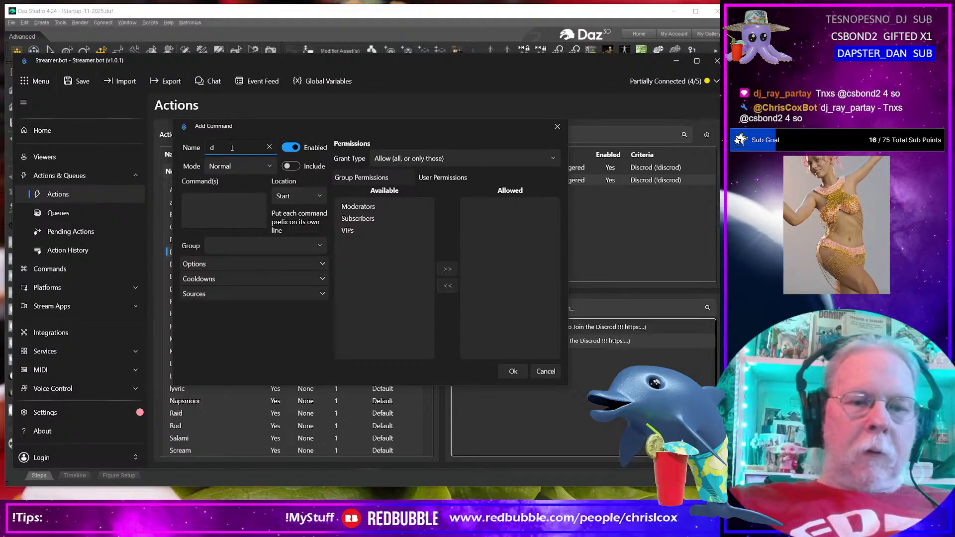
type("iscord")
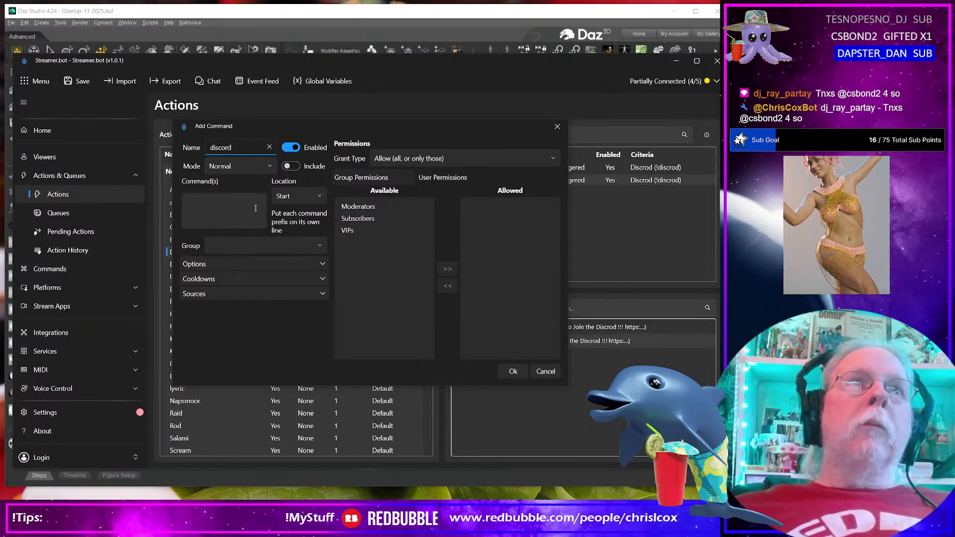
Step: Set the new command's text to !discord, save it and apply it to the second trigger
left_click(229, 212)
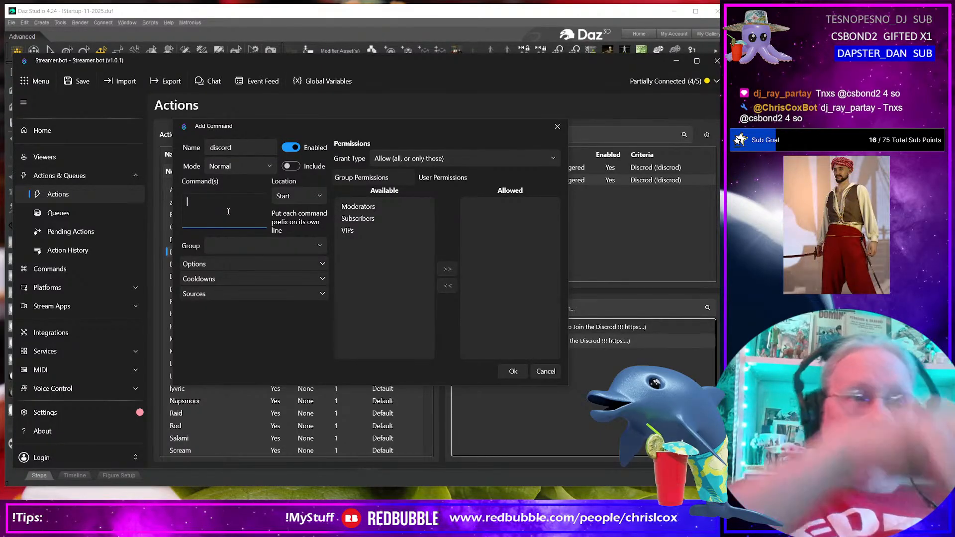
type("!")
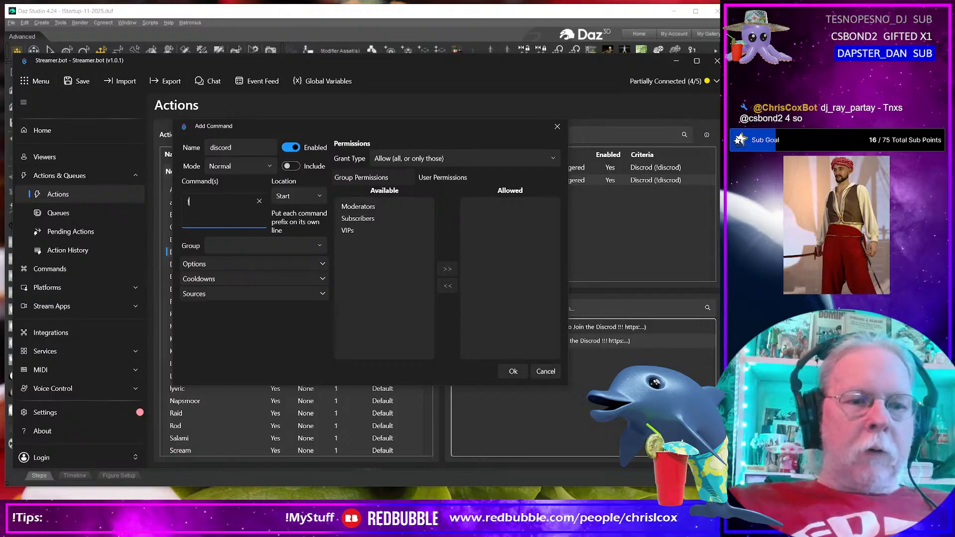
type("discor")
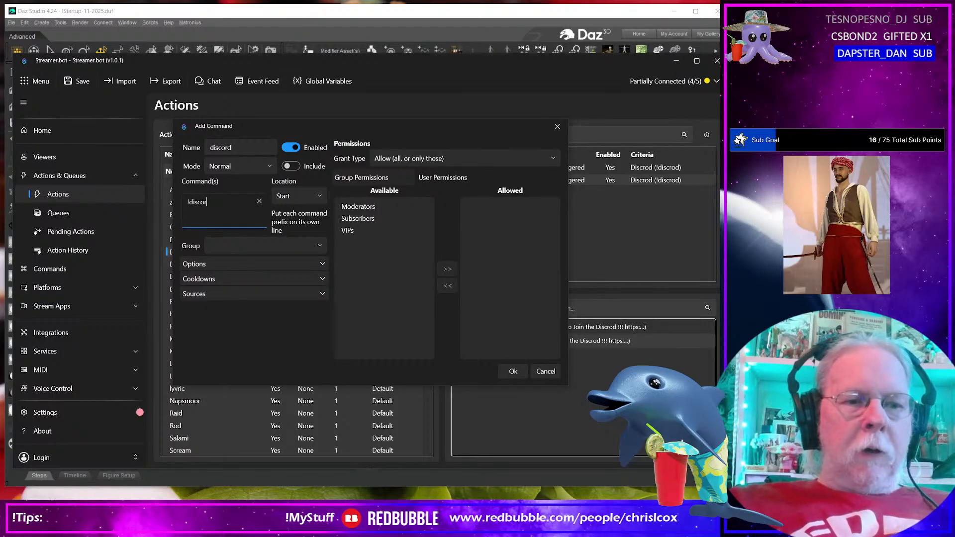
type("d")
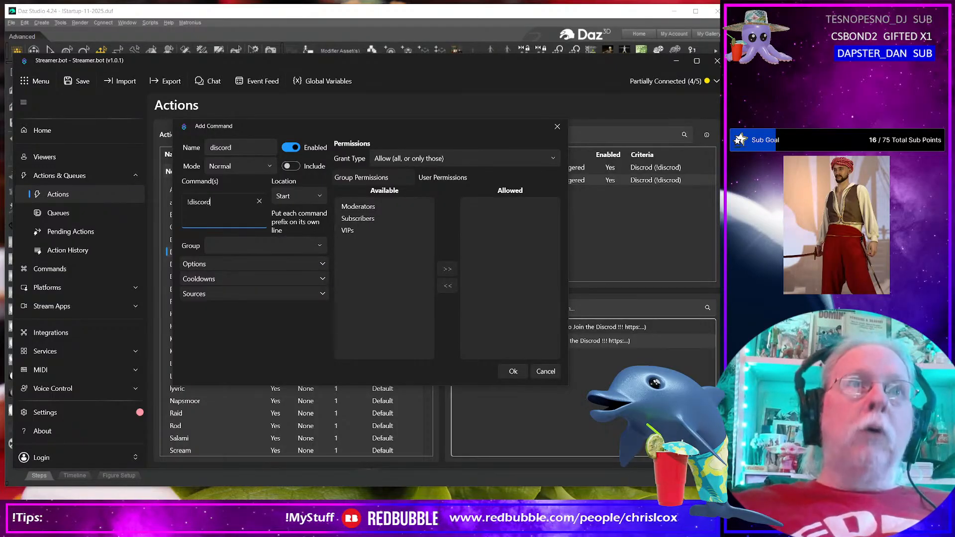
left_click(524, 374)
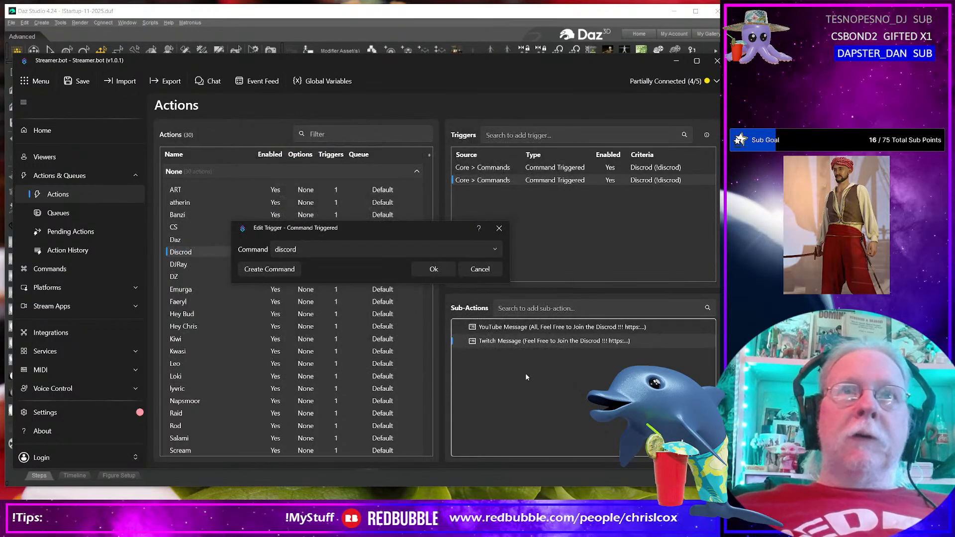
left_click(433, 268)
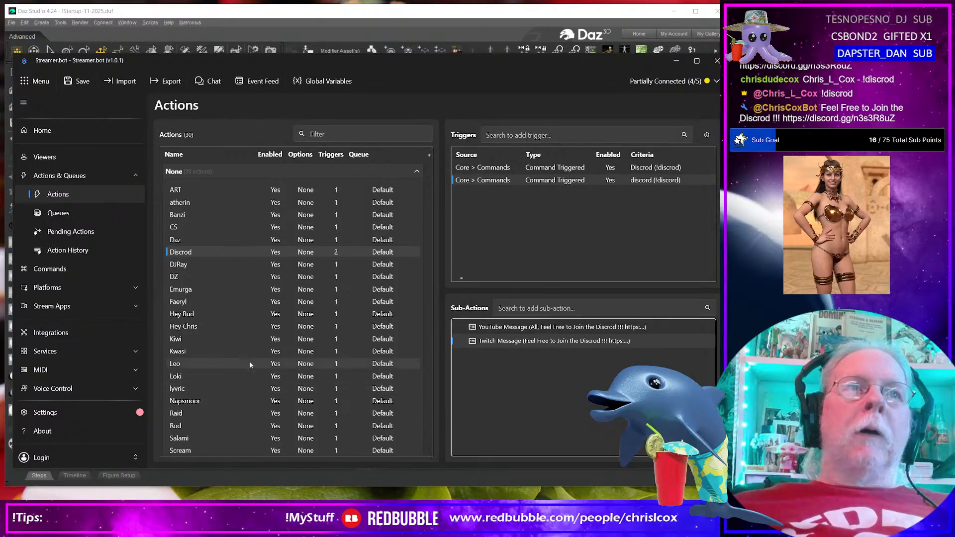
Step: Show the Daz action's trigger and messages, minimize Streamer.bot and switch to Daz Studio
left_click(182, 242)
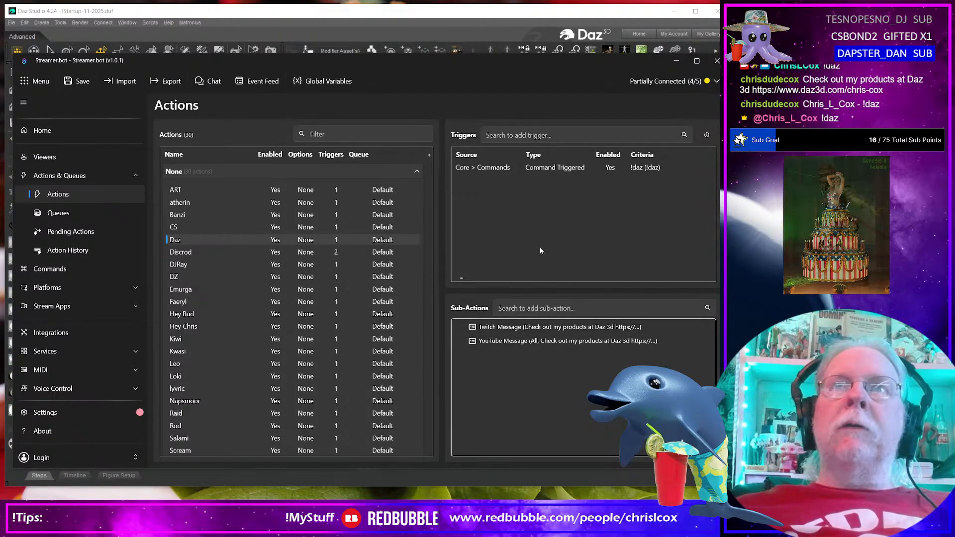
left_click(561, 14)
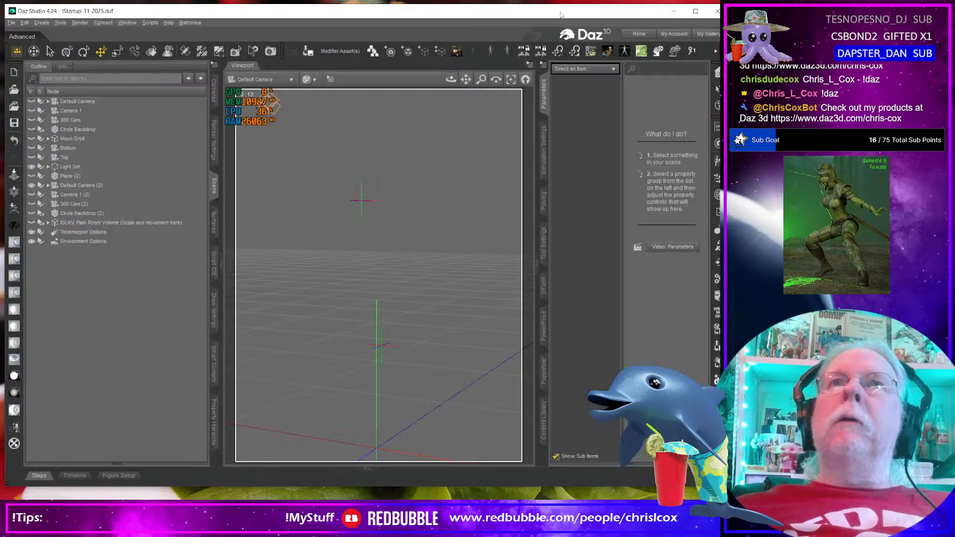
left_click(669, 15)
left_click(676, 61)
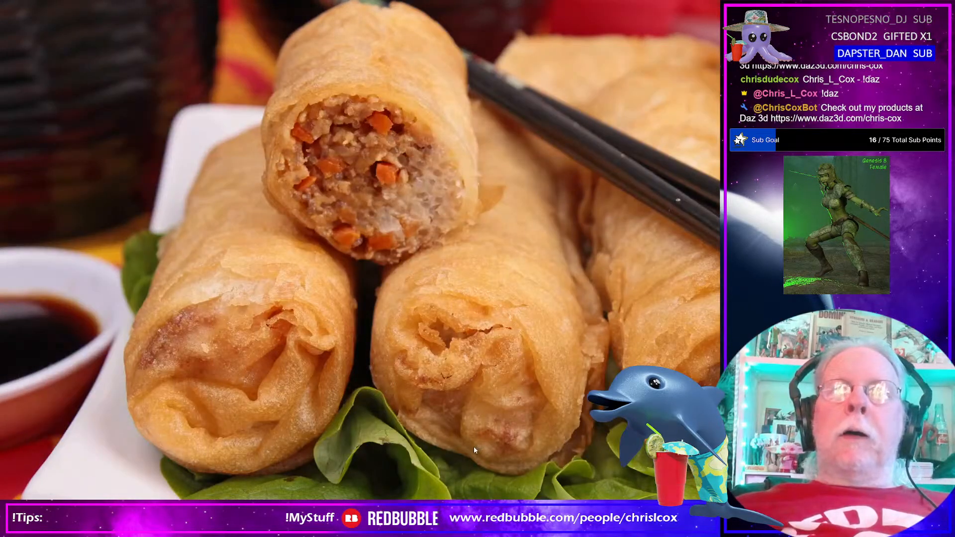
key("alt+Tab")
left_click(676, 61)
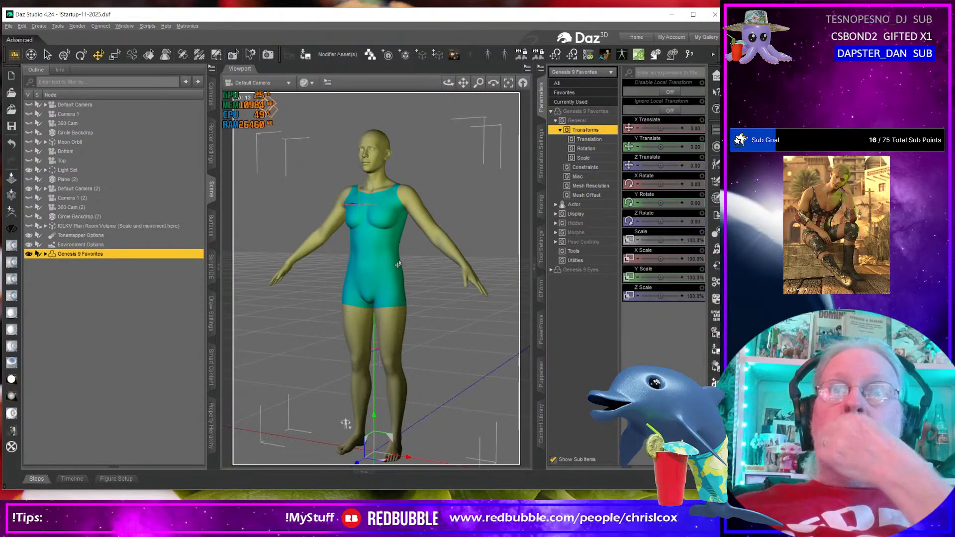
Step: Load the Topspin Tennis Ball prop from the Content Library, select it and frame it in the viewport
left_click(540, 422)
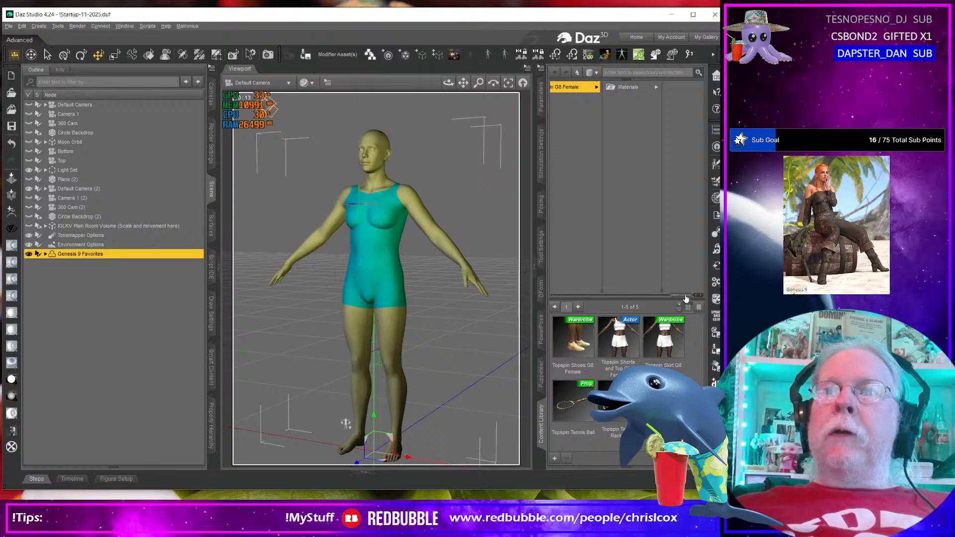
middle_click_drag(486, 463, 494, 430)
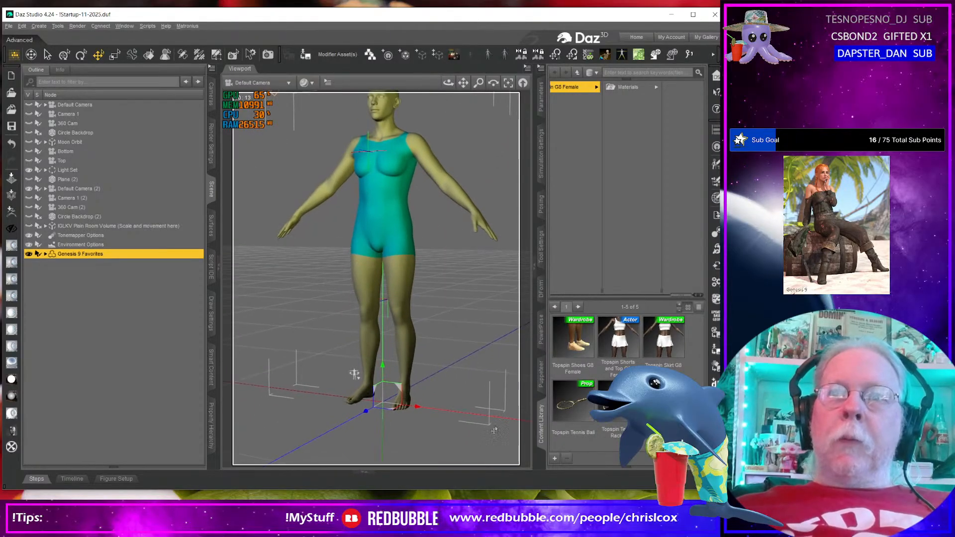
double_click(576, 411)
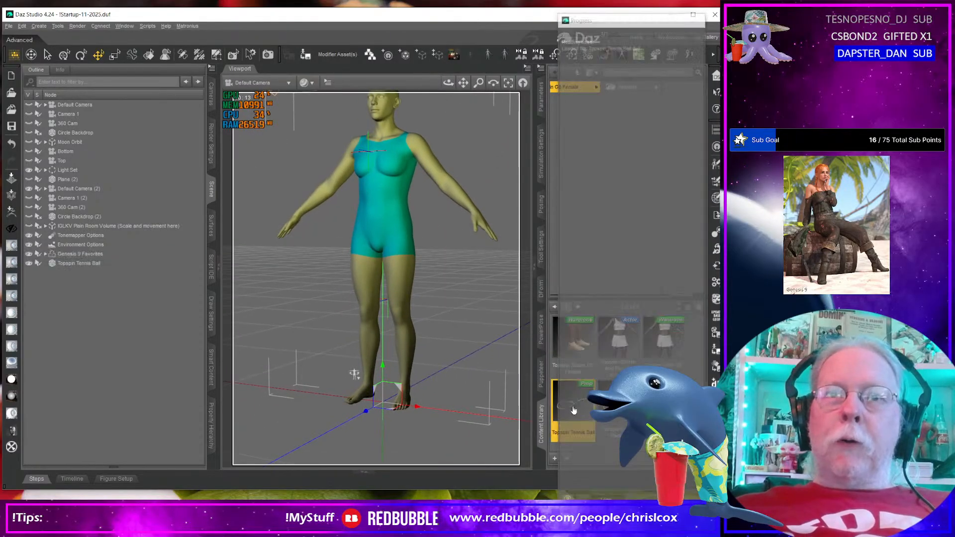
left_click(383, 406)
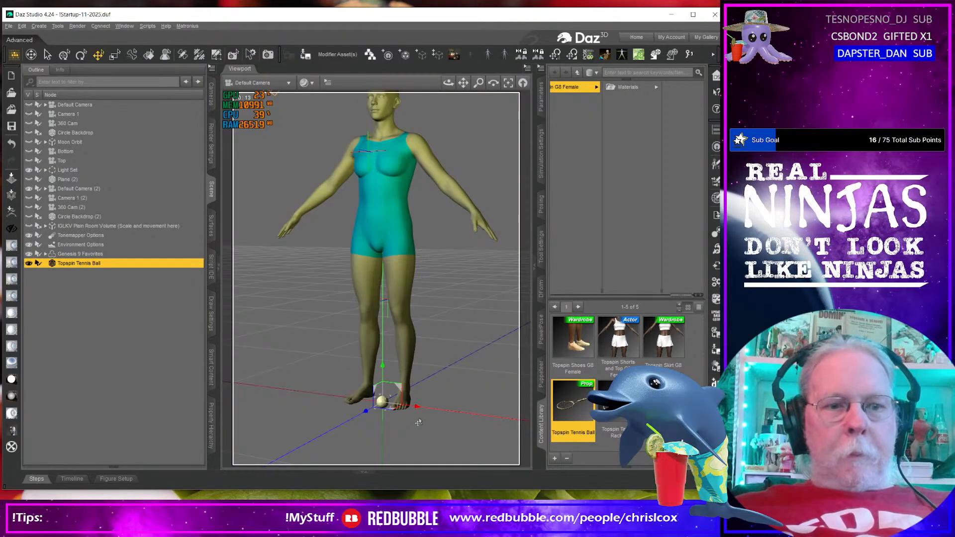
key("ctrl+f")
middle_click_drag(375, 279, 417, 294)
middle_click_drag(462, 405, 416, 401)
scroll(416, 401, "down", 5)
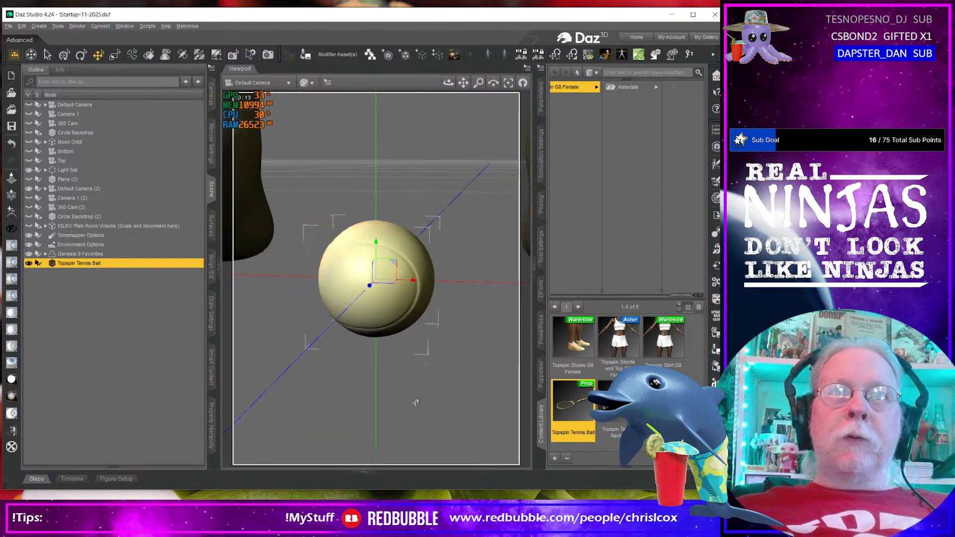
scroll(413, 390, "up", 3)
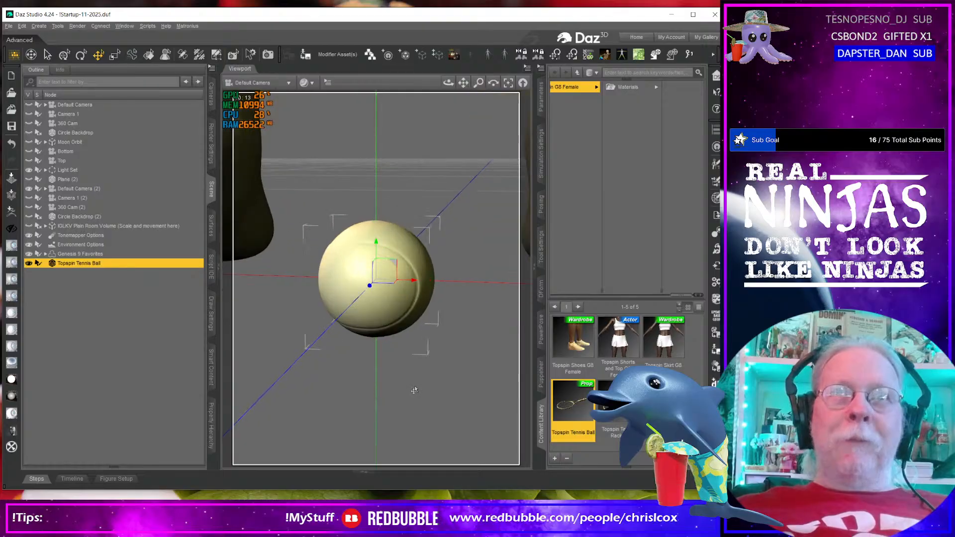
scroll(413, 388, "down", 4)
Step: Add the Topspin Tennis Racket prop to the scene and view it at the figure's feet
double_click(614, 413)
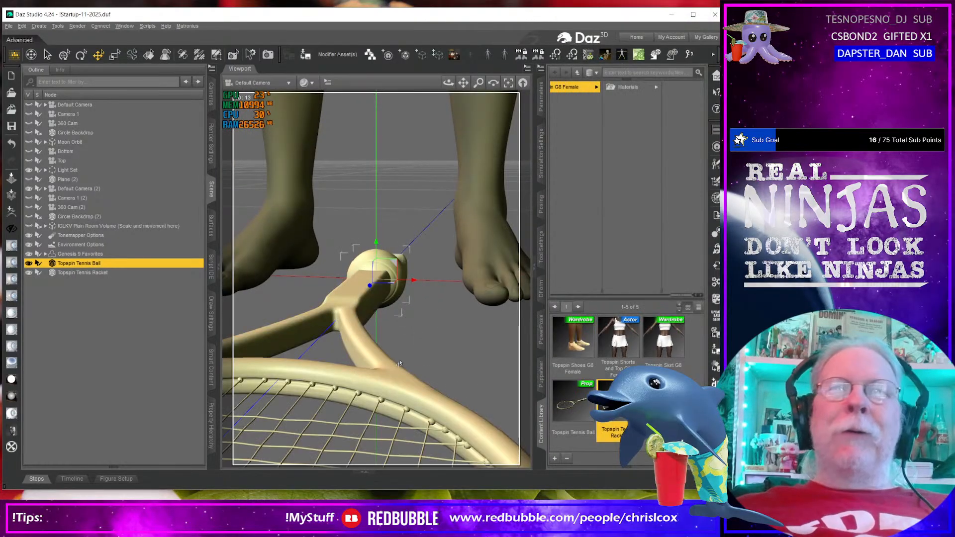
scroll(398, 362, "up", 6)
scroll(398, 362, "down", 6)
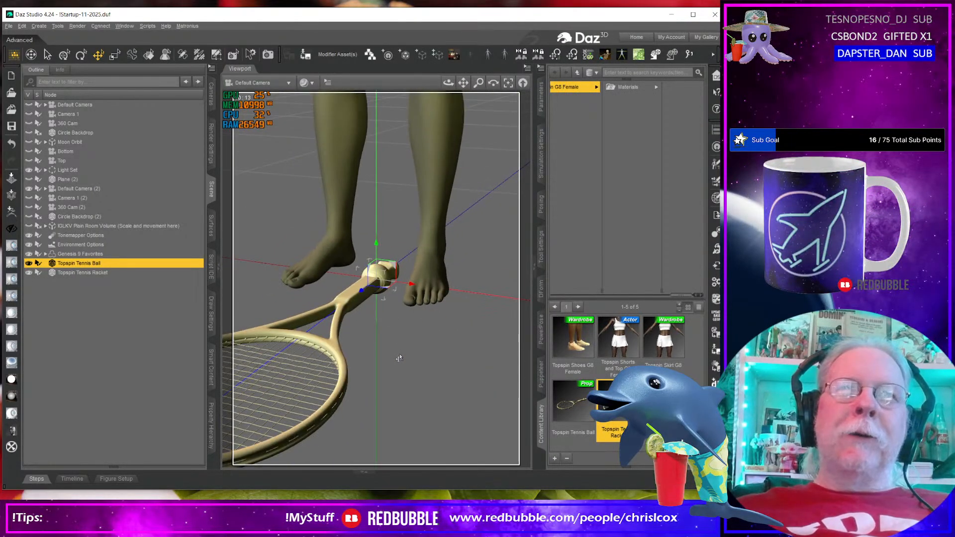
middle_click_drag(397, 362, 343, 415)
middle_click_drag(379, 271, 398, 361)
scroll(403, 298, "down", 5)
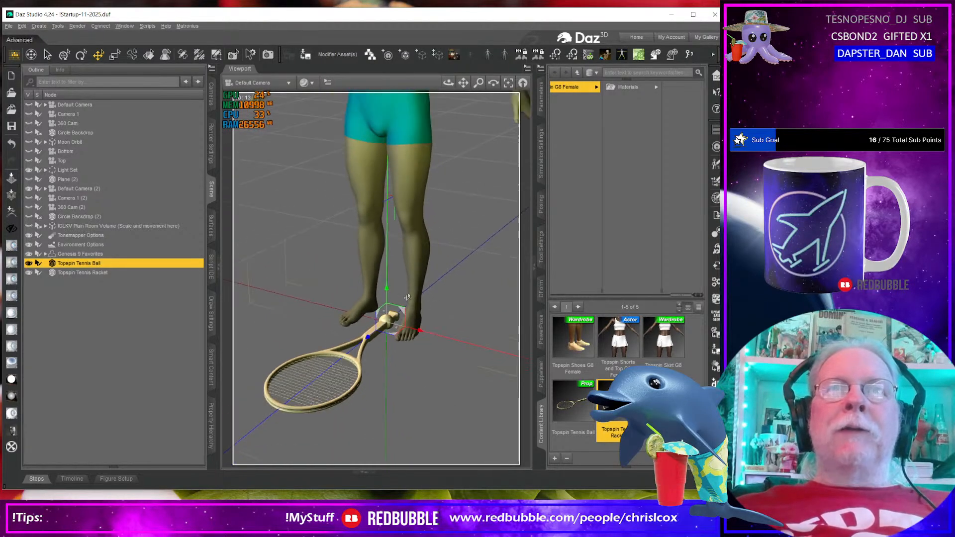
Step: Load the Topspin Shoes G8 Female onto the Genesis 9 Favorites figure, declining the Auto-Fit conversion
middle_click_drag(432, 99, 526, 162)
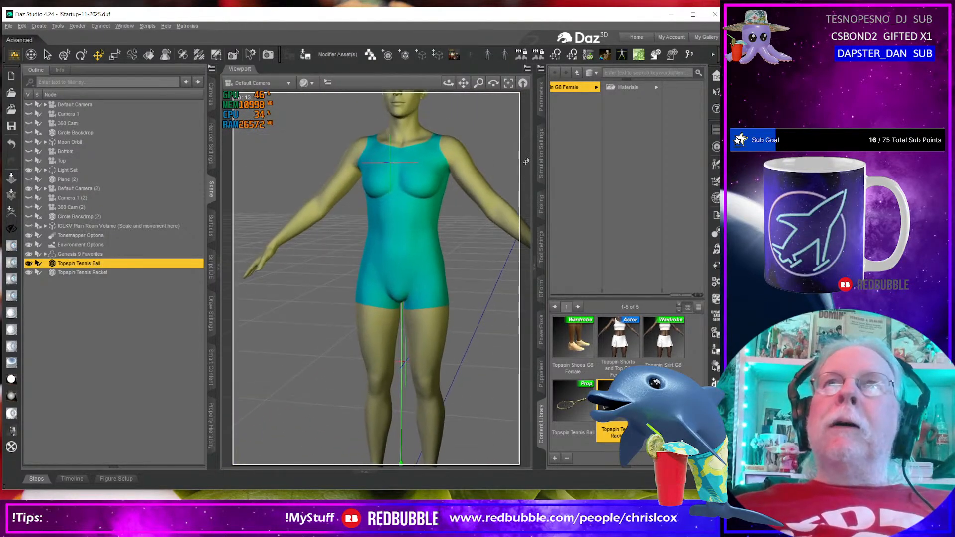
left_click(421, 317)
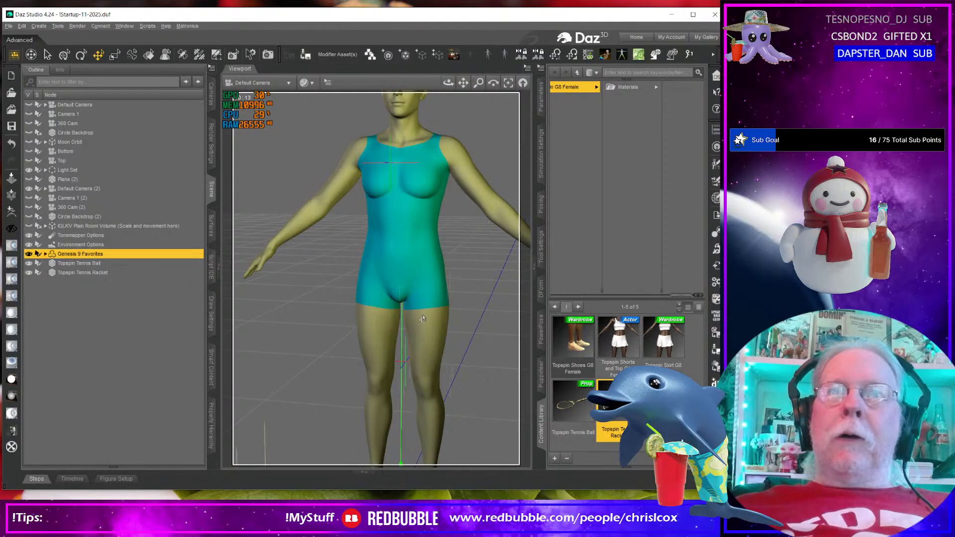
double_click(573, 338)
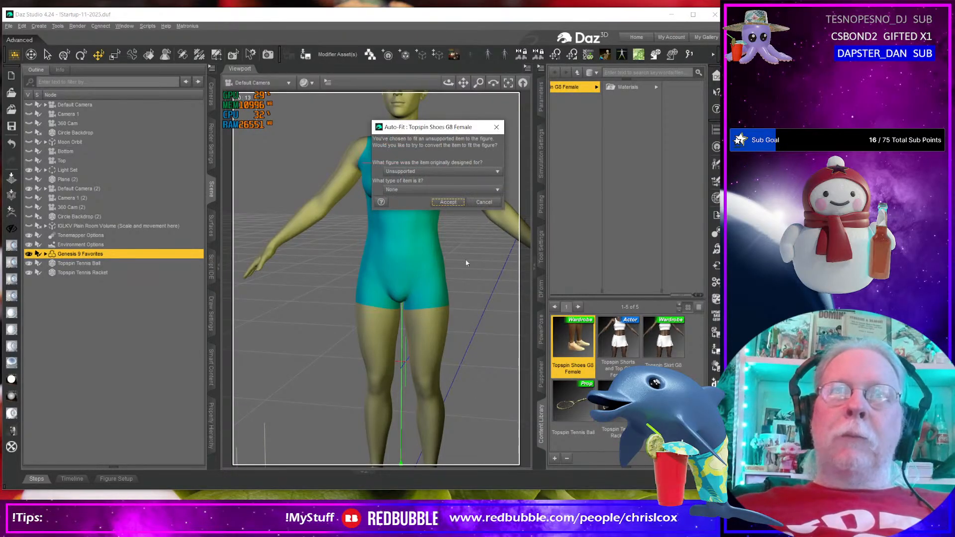
left_click(483, 202)
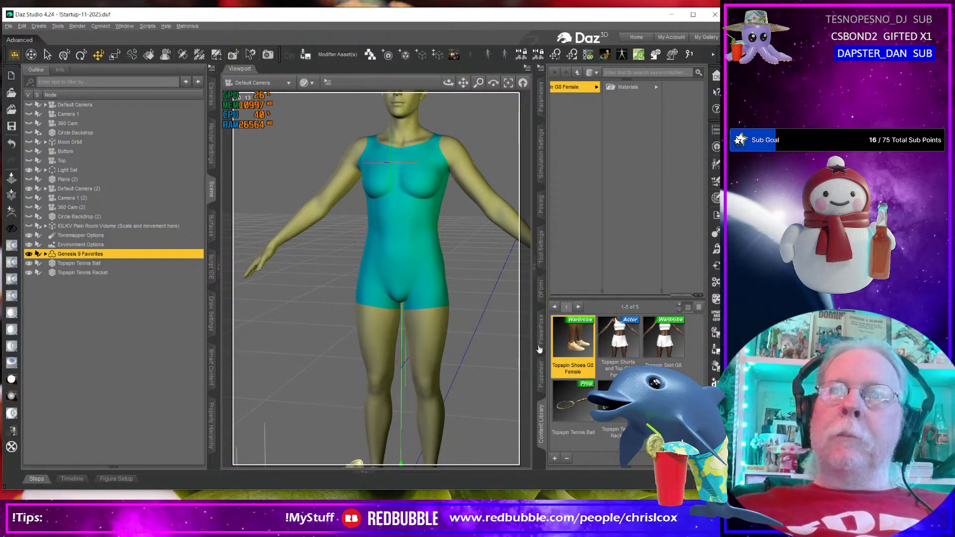
middle_click_drag(489, 437, 481, 361)
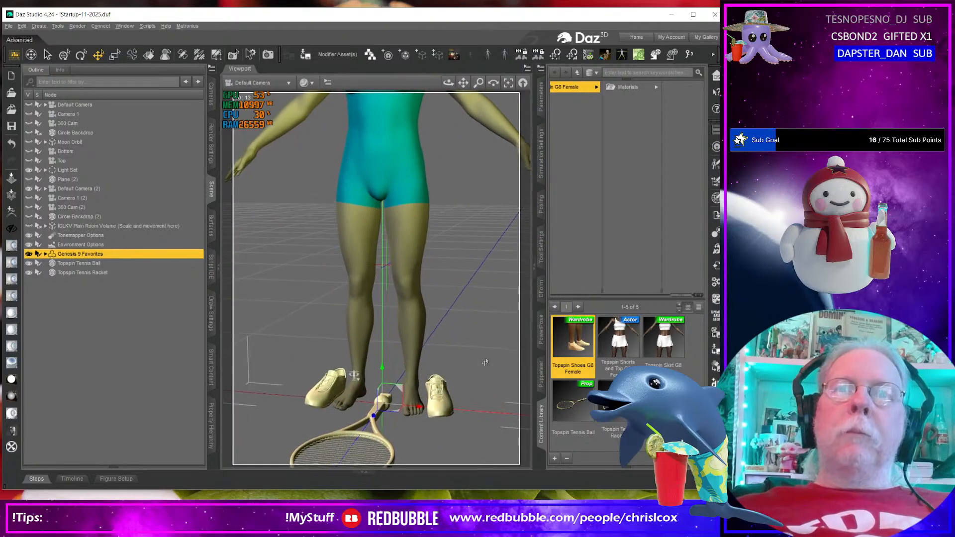
Step: Activate the Universal tool and try it on the Genesis 9 Favorites figure
left_click(203, 338)
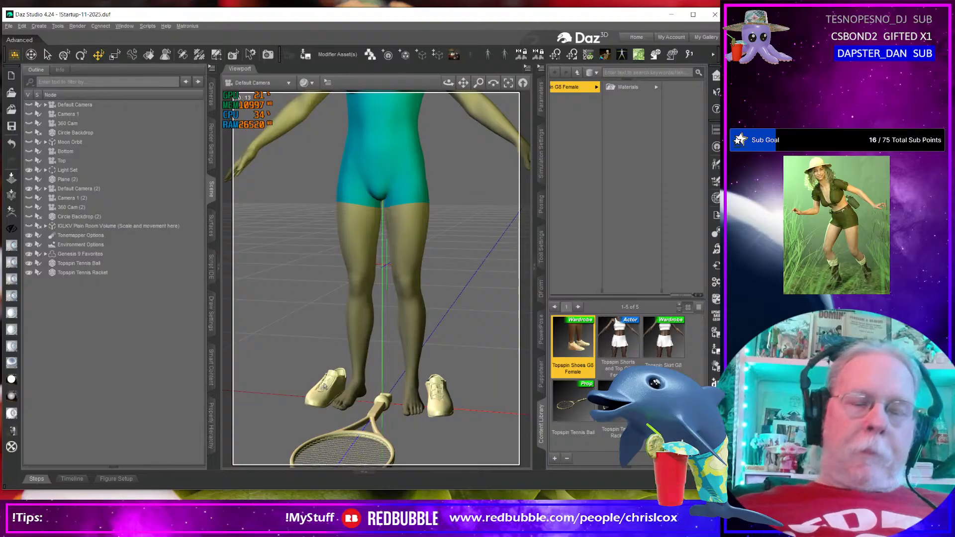
key("alt+shift+u")
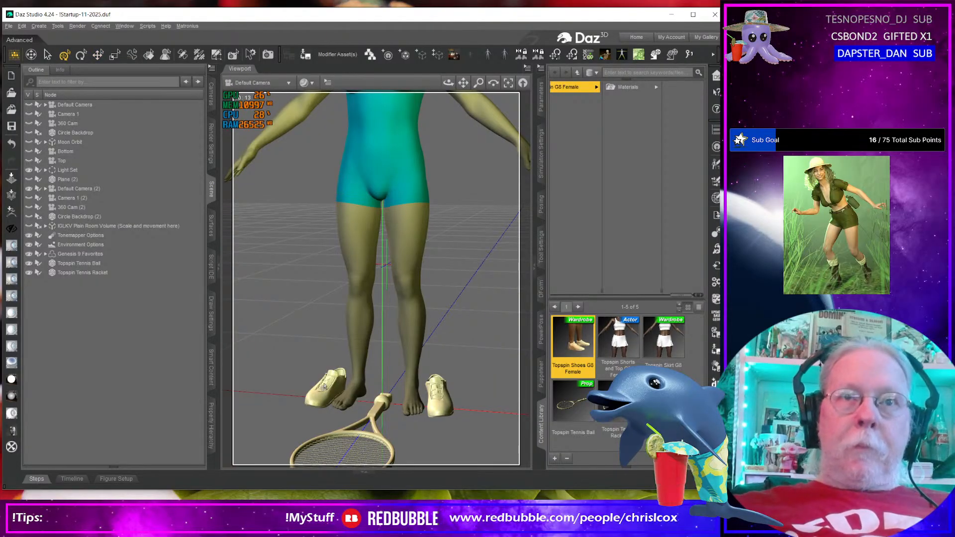
left_click(109, 255)
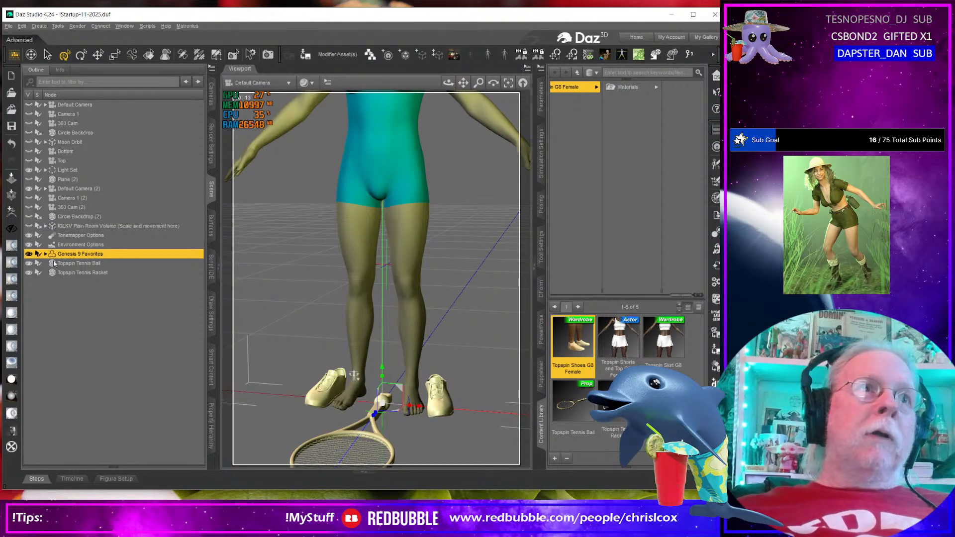
left_click(65, 57)
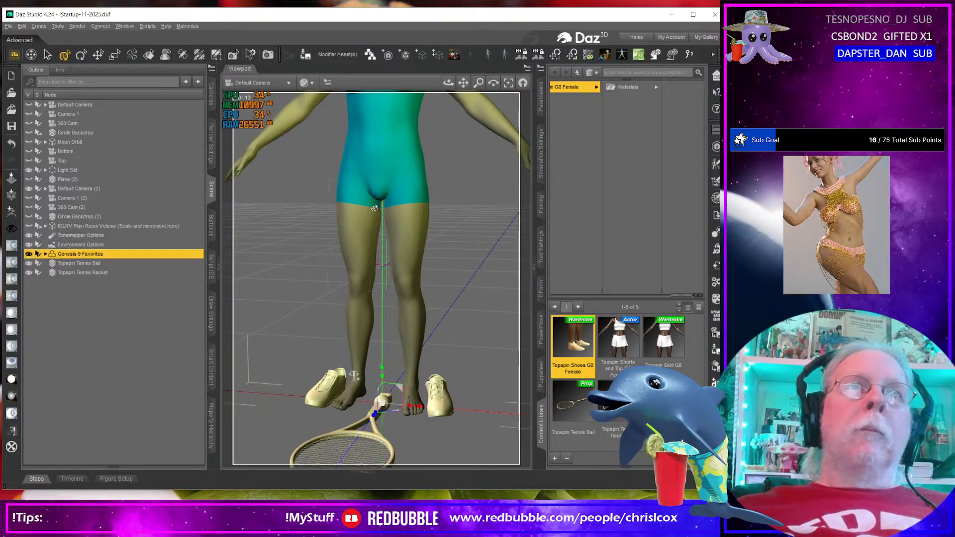
left_click(329, 392)
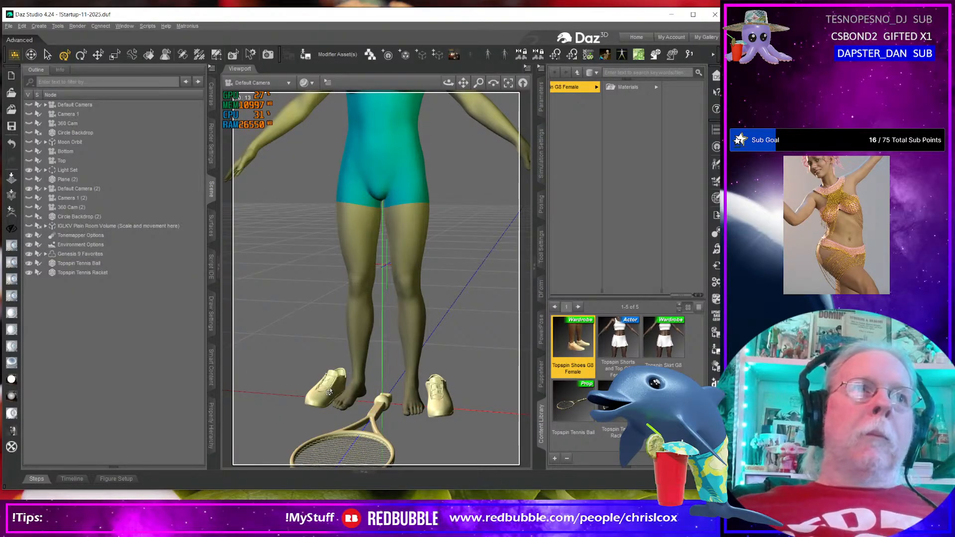
Step: Delete the Topspin Shoes G8 Female from under the Genesis 9 Favorites figure
left_click(45, 255)
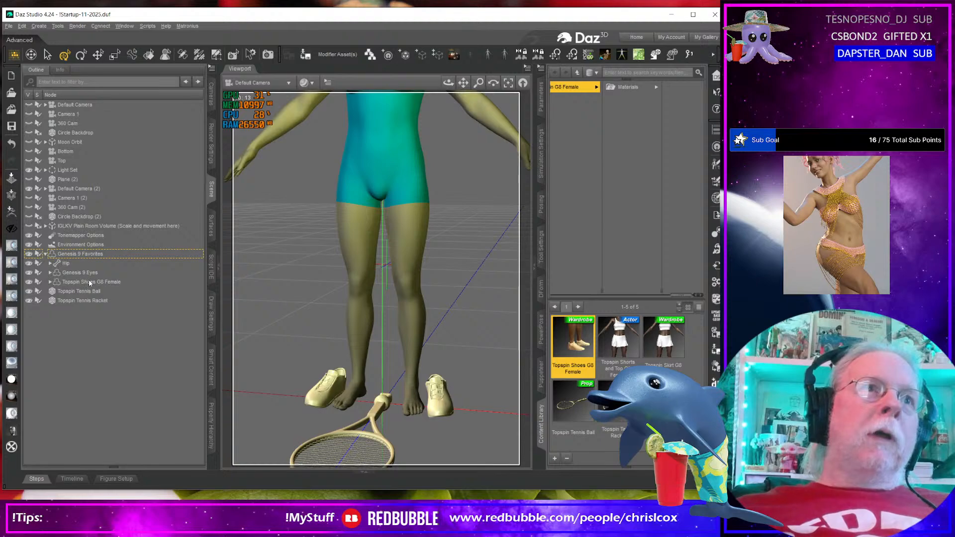
left_click(89, 281)
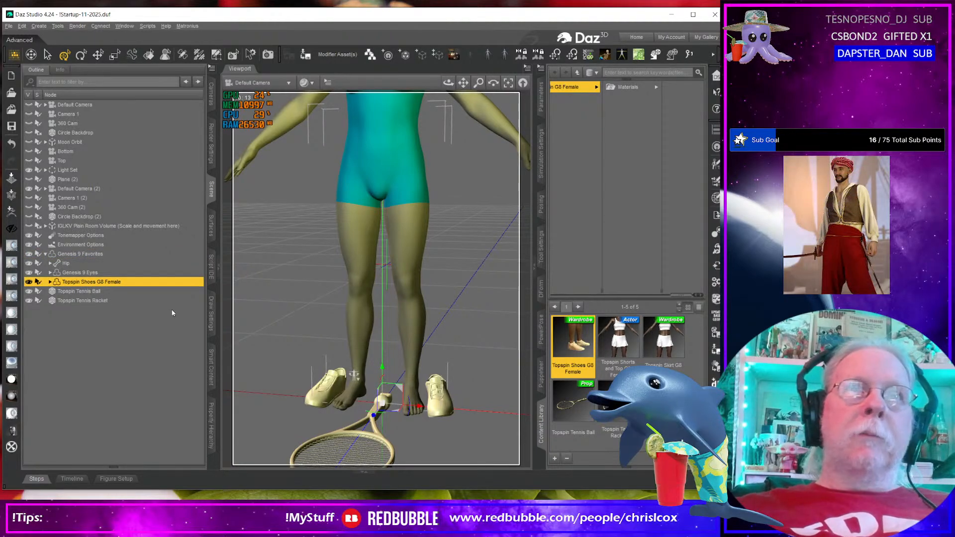
key("Delete")
Step: Load the Topspin Shoes G9 onto the selected Genesis 9 figure from the Genesis 9 clothing folder in the Content Library
left_click(421, 320)
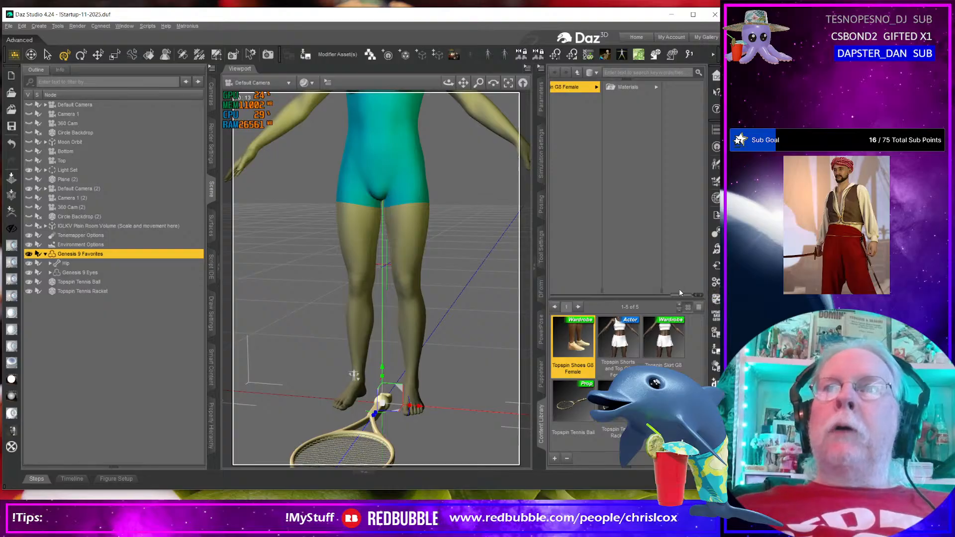
left_click_drag(680, 295, 619, 297)
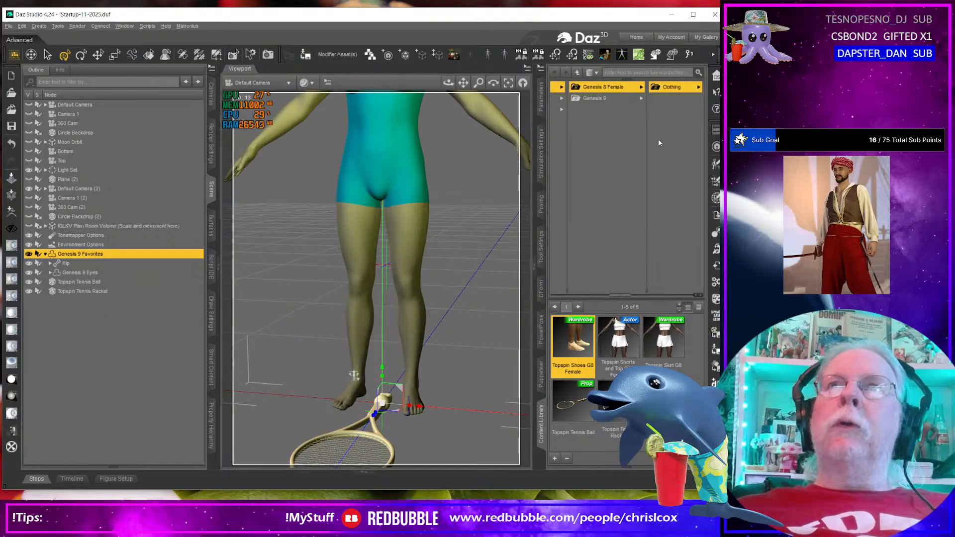
left_click(594, 99)
left_click(669, 88)
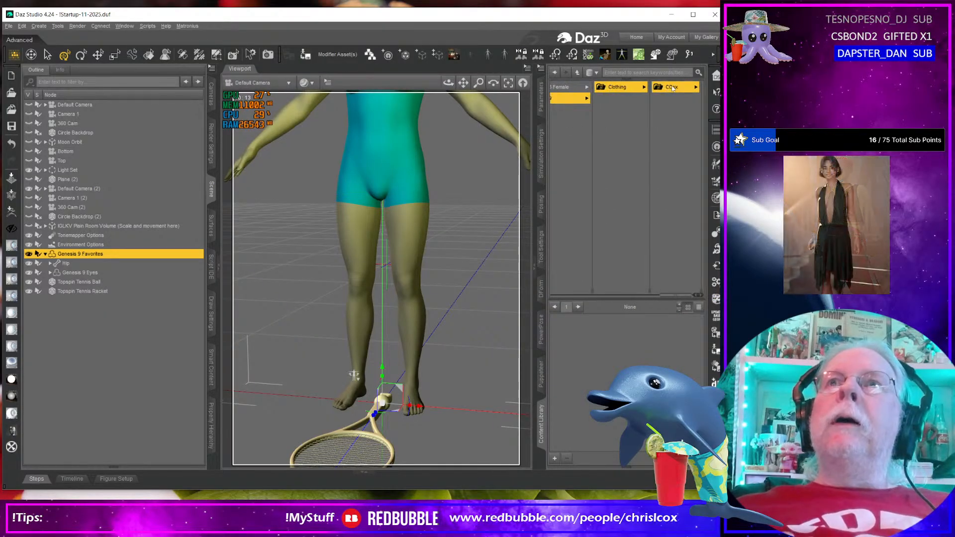
left_click(669, 87)
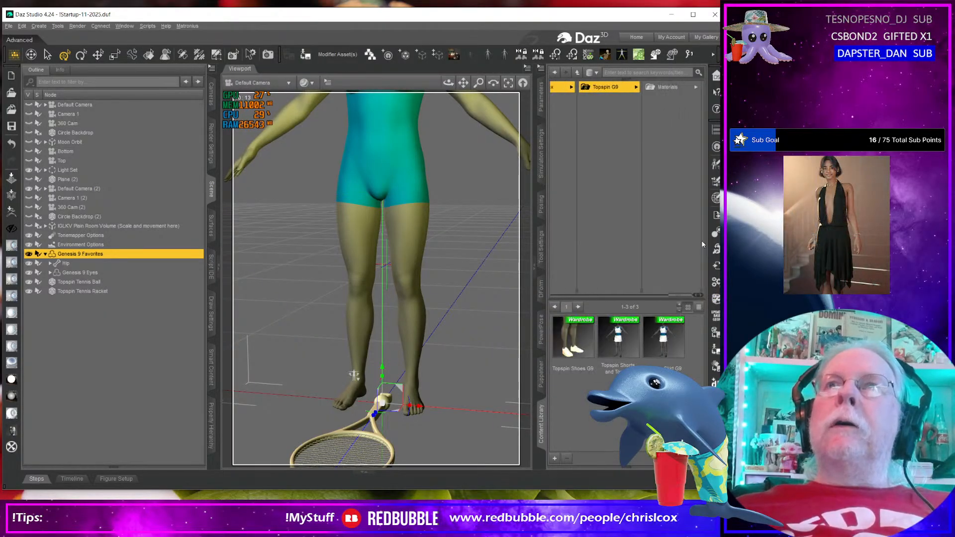
left_click(417, 313)
double_click(571, 336)
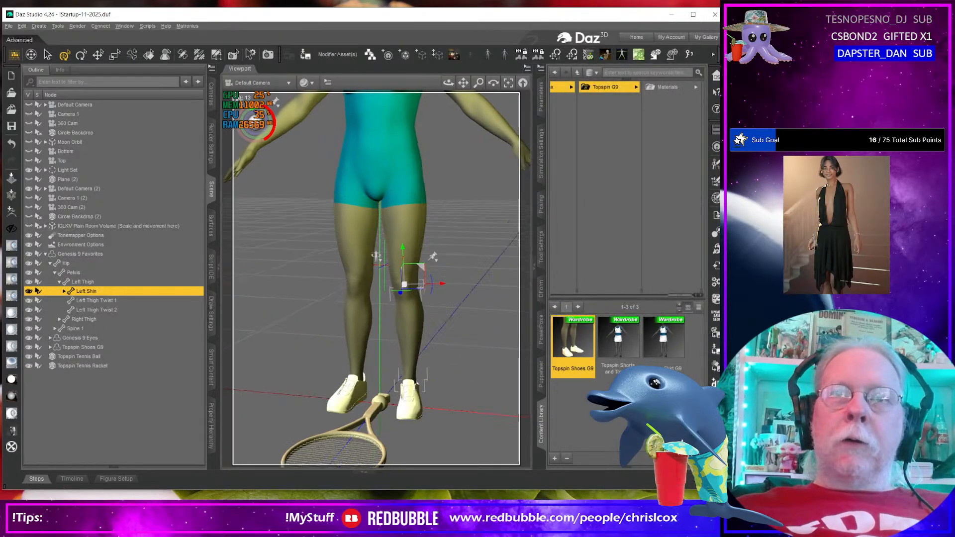
Step: Examine the fit of the Topspin Shoes G9 on the figure's feet up close and from several angles
middle_click_drag(490, 393, 438, 381)
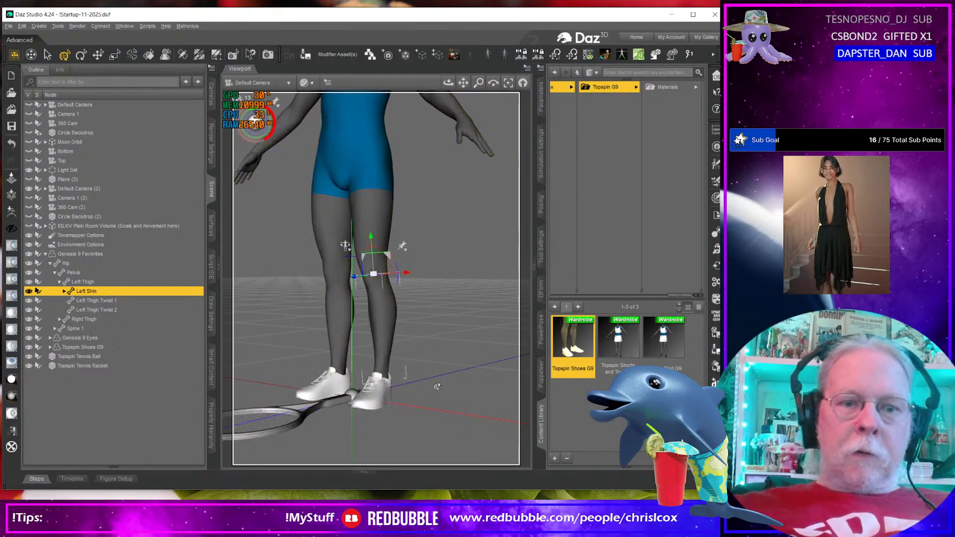
scroll(437, 381, "up", 6)
right_click_drag(437, 381, 468, 219)
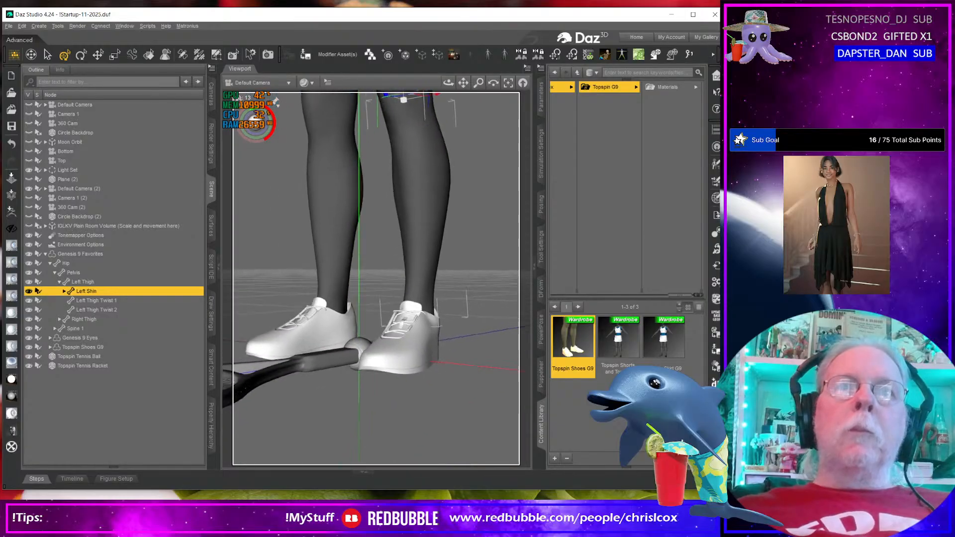
right_click_drag(443, 403, 443, 394)
mouse_move(443, 394)
middle_mouse_down()
mouse_move(409, 396)
mouse_move(405, 410)
mouse_move(442, 395)
middle_mouse_up()
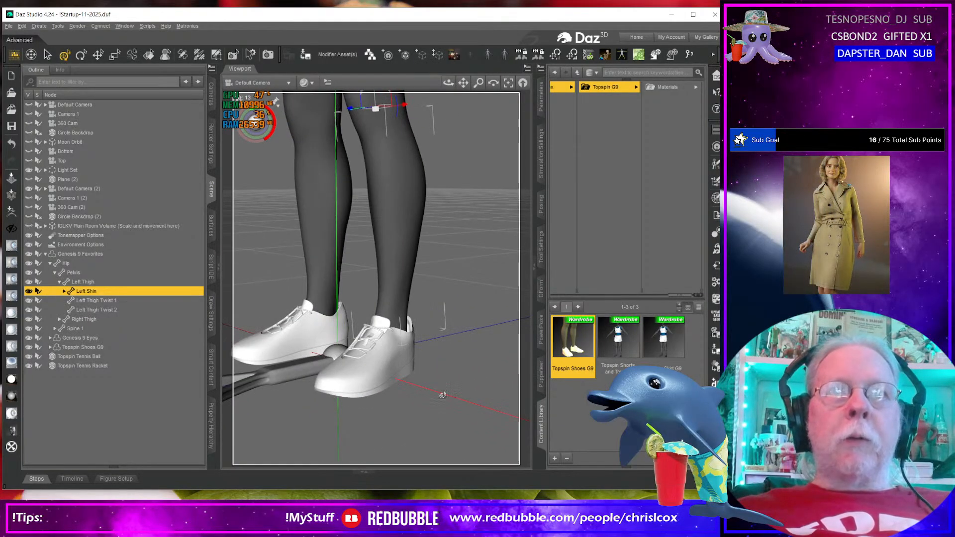
scroll(442, 395, "down", 4)
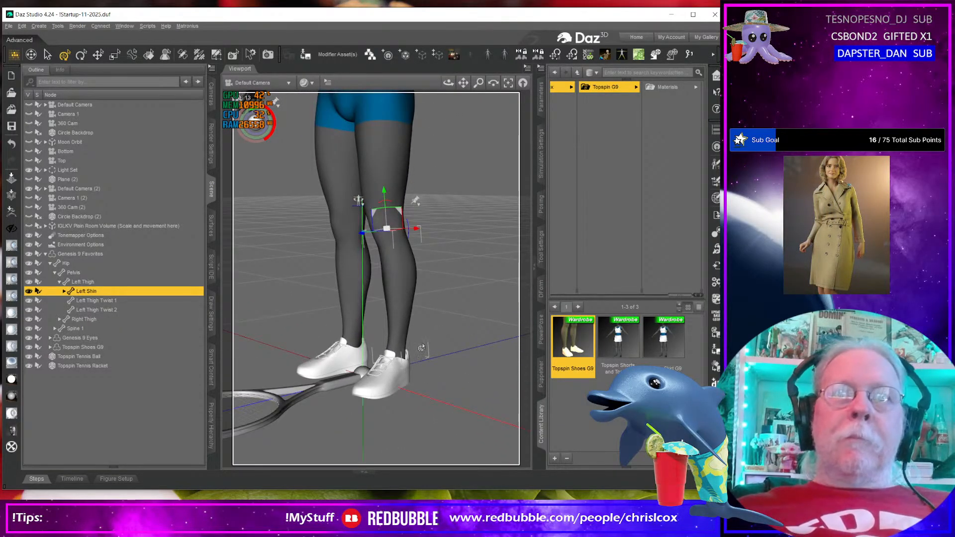
scroll(421, 349, "up", 8)
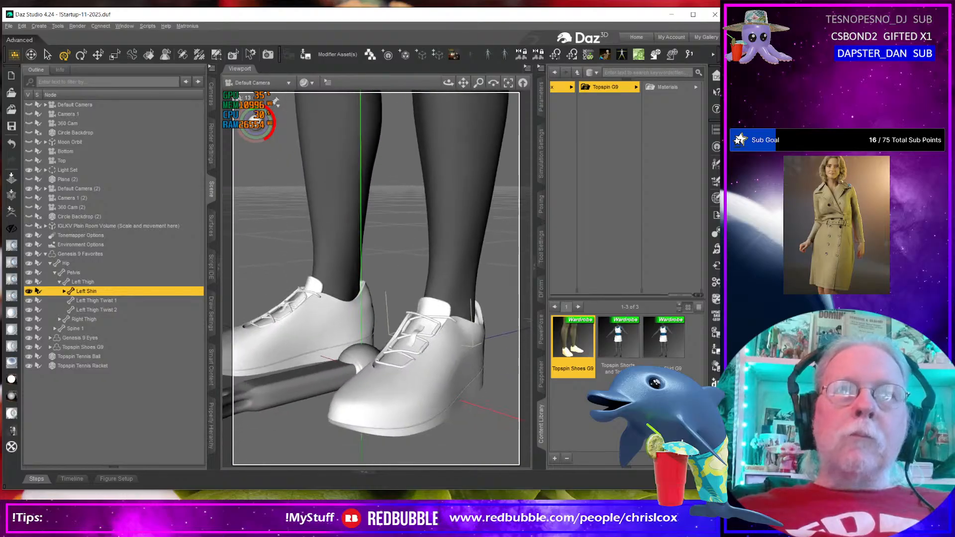
middle_click_drag(425, 347, 436, 251)
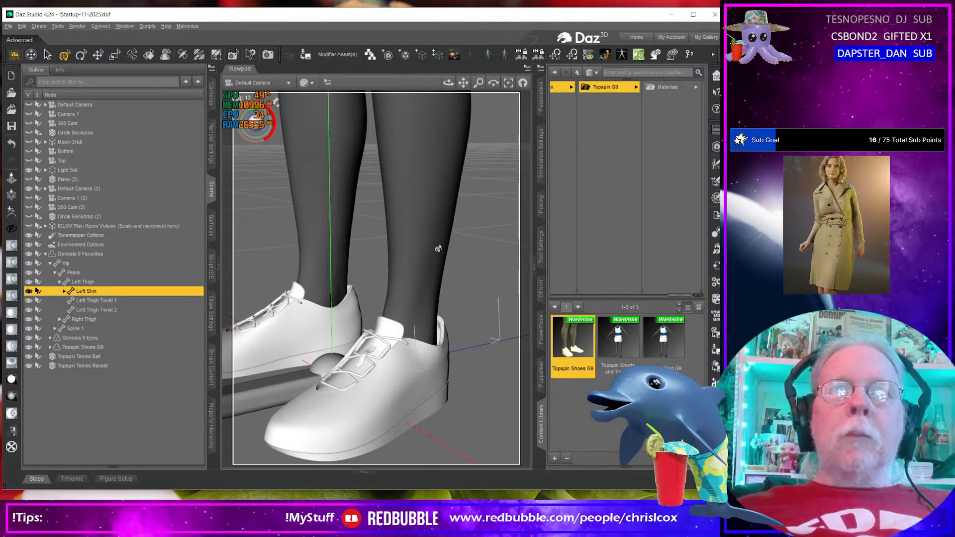
scroll(455, 297, "down", 8)
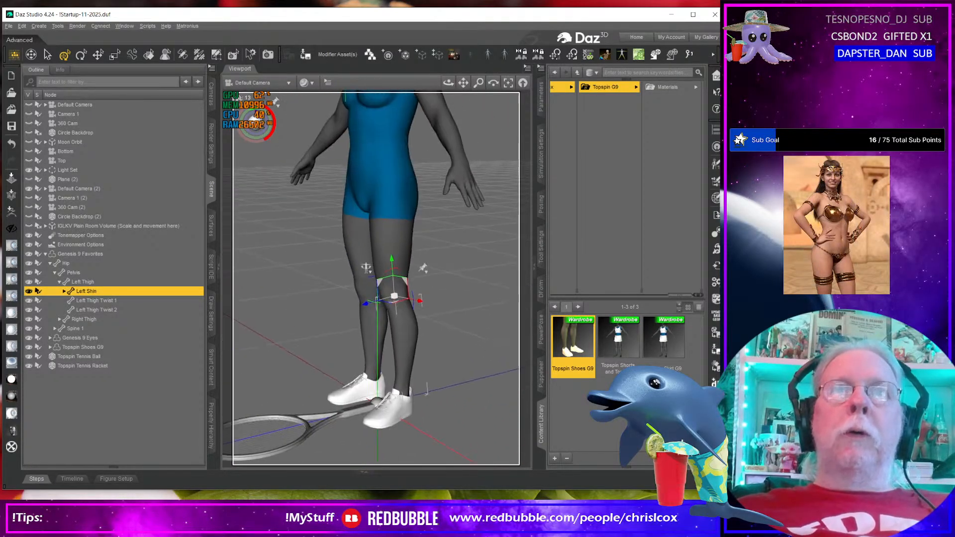
scroll(455, 297, "down", 4)
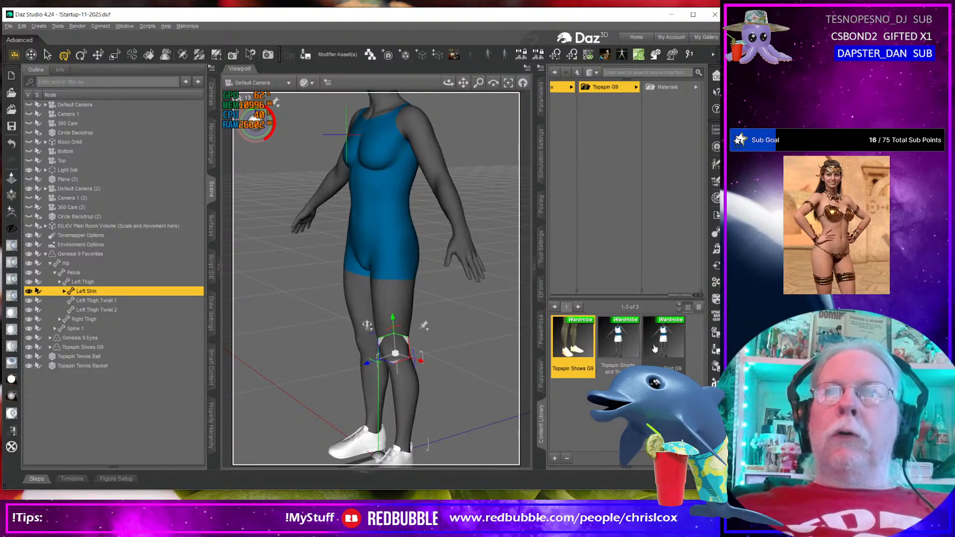
Step: Load the Topspin shorts and top for Genesis 9 onto the figure, select the Genesis 9 Favorites root and view the outfit
left_click(616, 351)
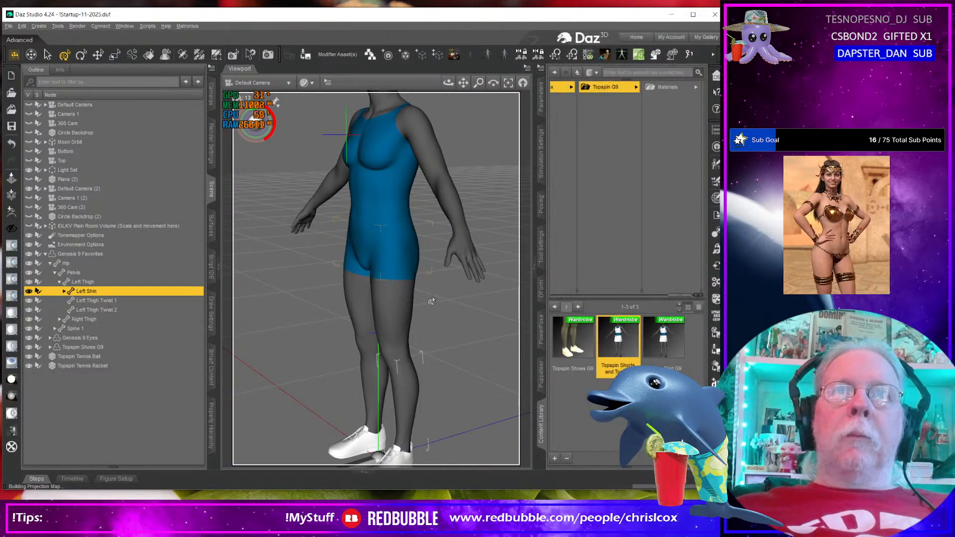
middle_click_drag(422, 299, 483, 216)
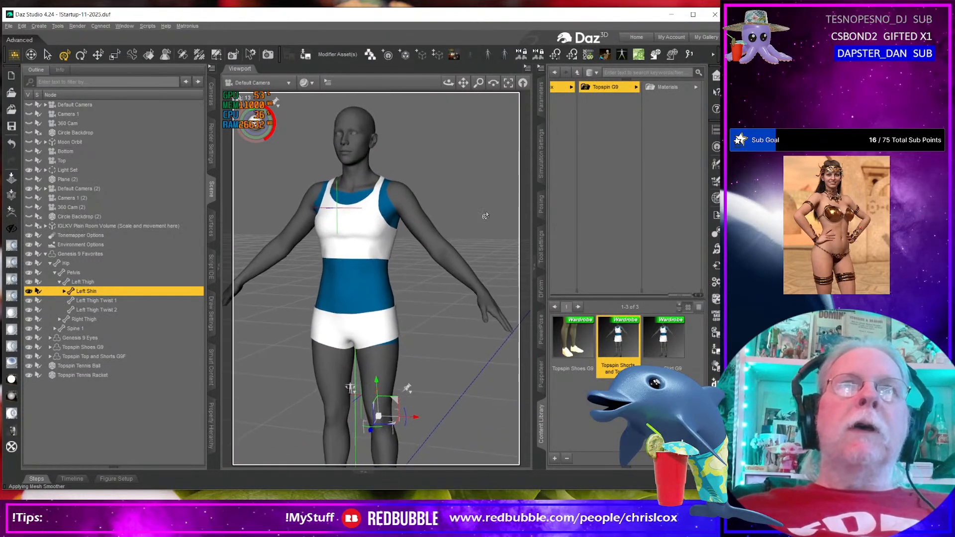
left_click(423, 294)
left_click(435, 256)
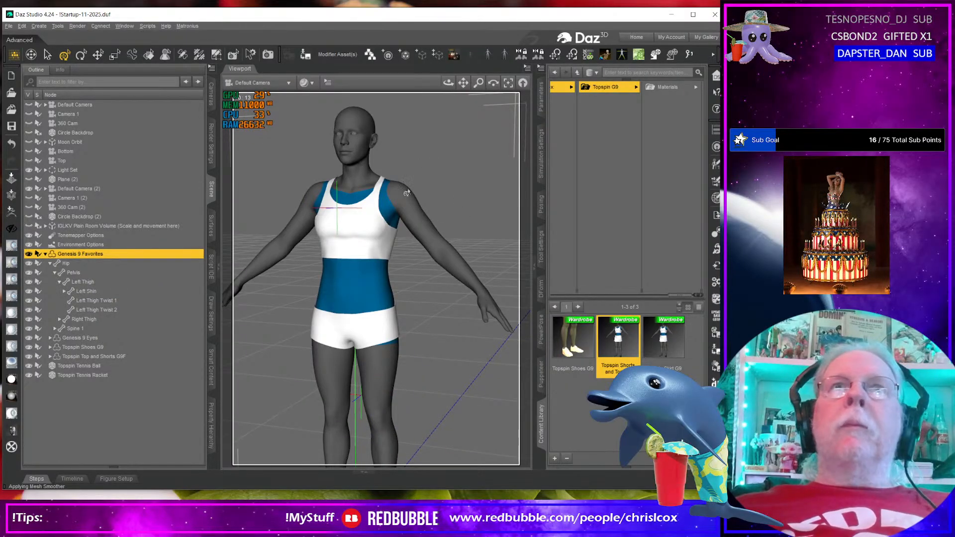
middle_click_drag(388, 225, 369, 243)
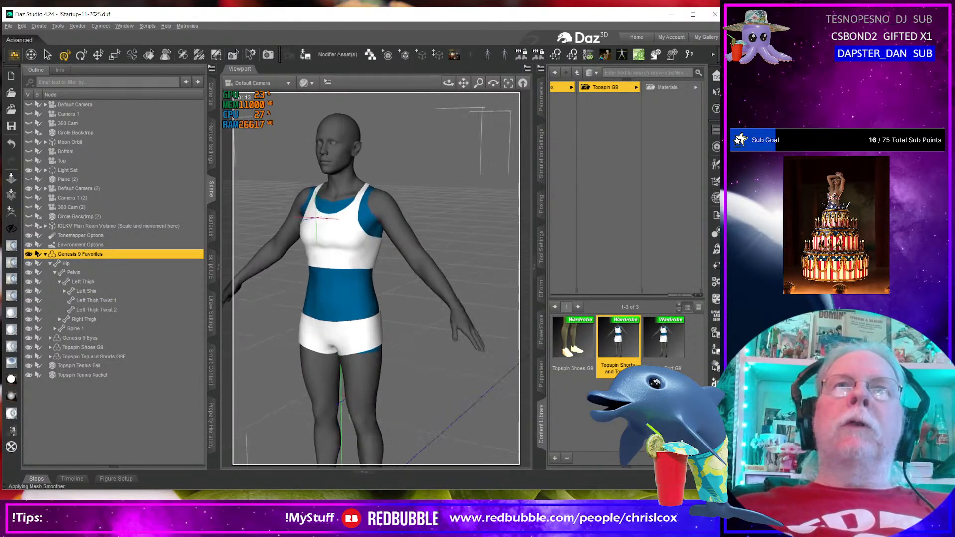
middle_click_drag(487, 124, 509, 106)
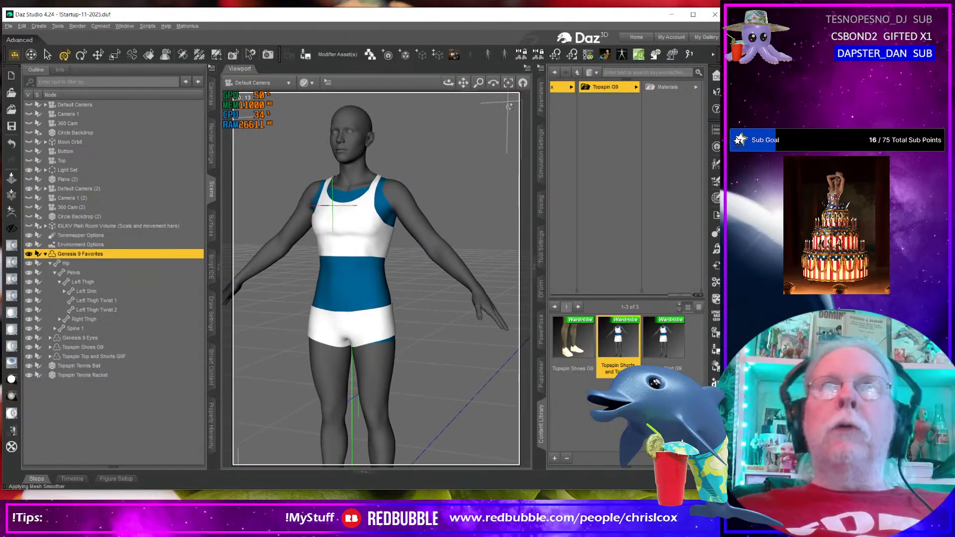
left_click(541, 68)
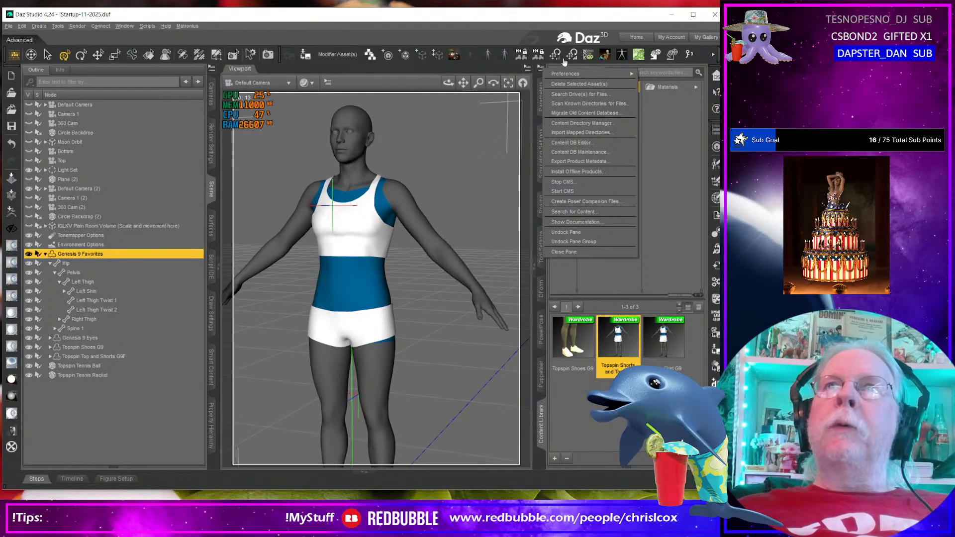
left_click(465, 108)
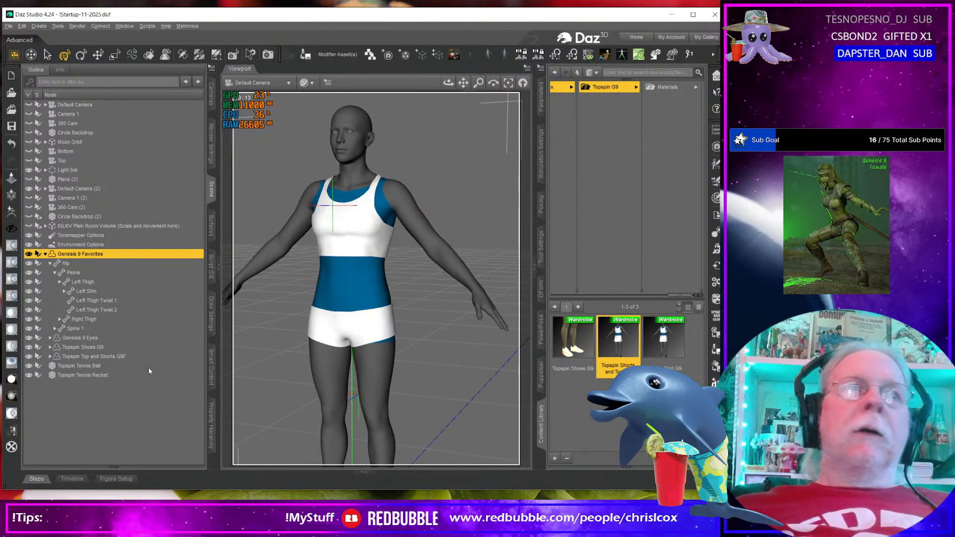
Step: Set the Base Feminine favorite morph to 100% with the figure and the Topspin Top and Shorts G9F both selected
left_click(122, 357)
left_click(106, 255, "ctrl")
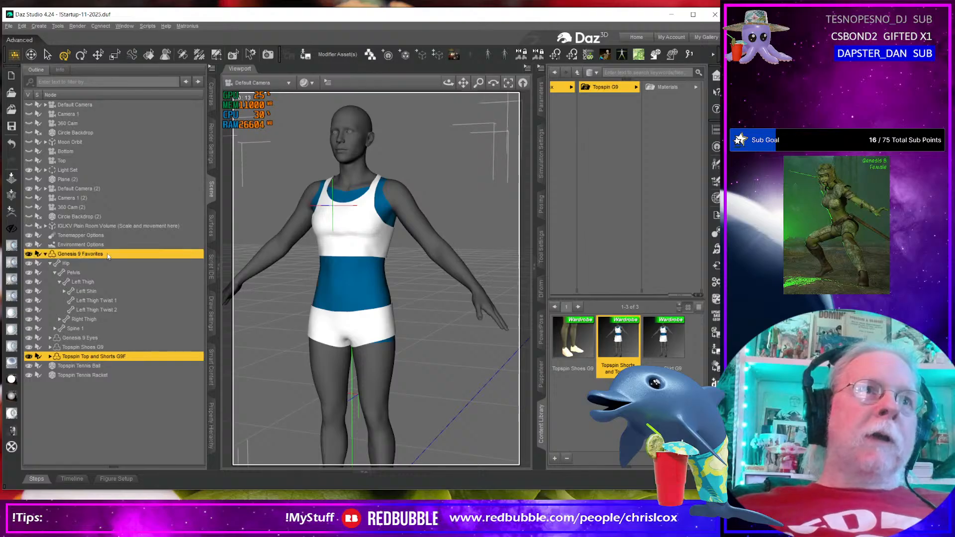
left_click(544, 98)
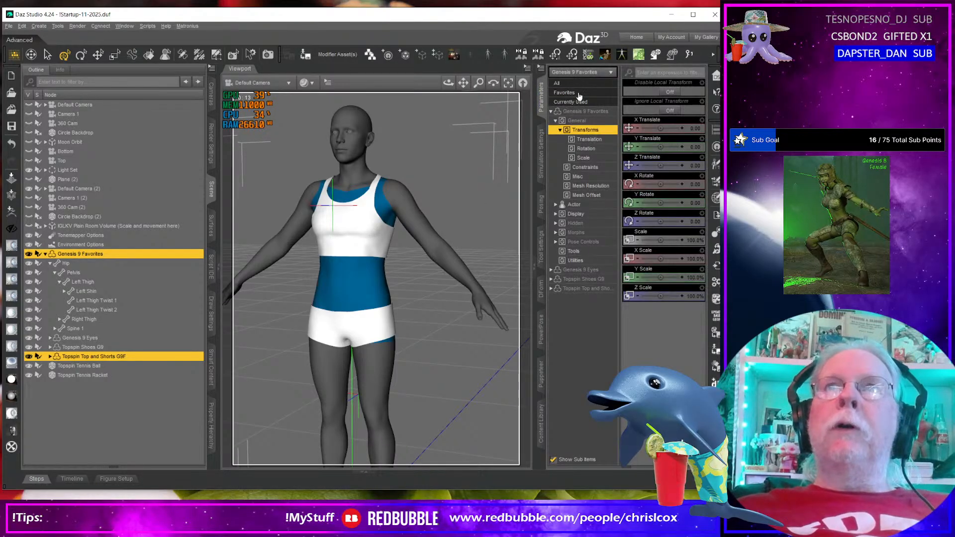
left_click(567, 93)
scroll(650, 249, "down", 5)
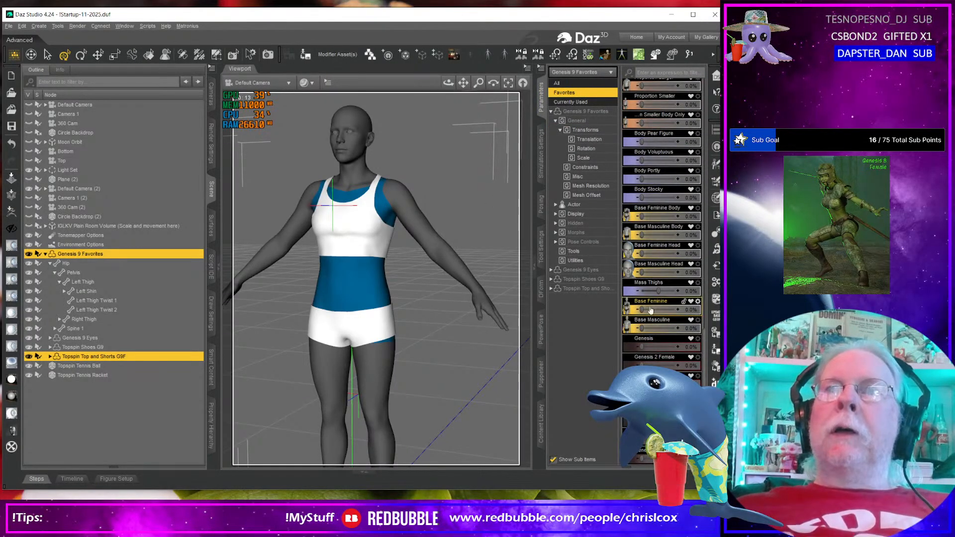
left_click_drag(643, 310, 679, 310)
middle_click_drag(505, 394, 441, 404)
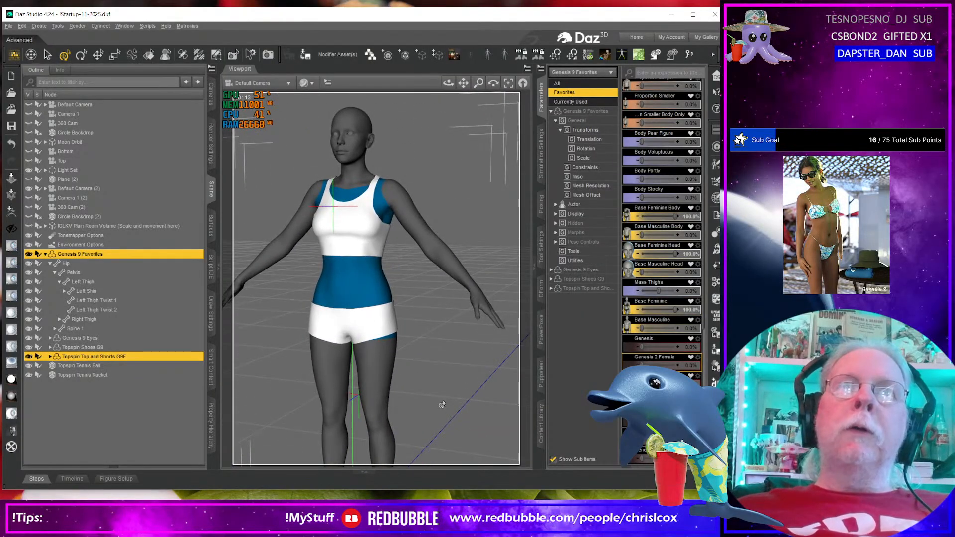
Step: Set the Breasts Cleavage morph to 100% and inspect how the top follows the chest from the front and side
scroll(641, 94, "down", 10)
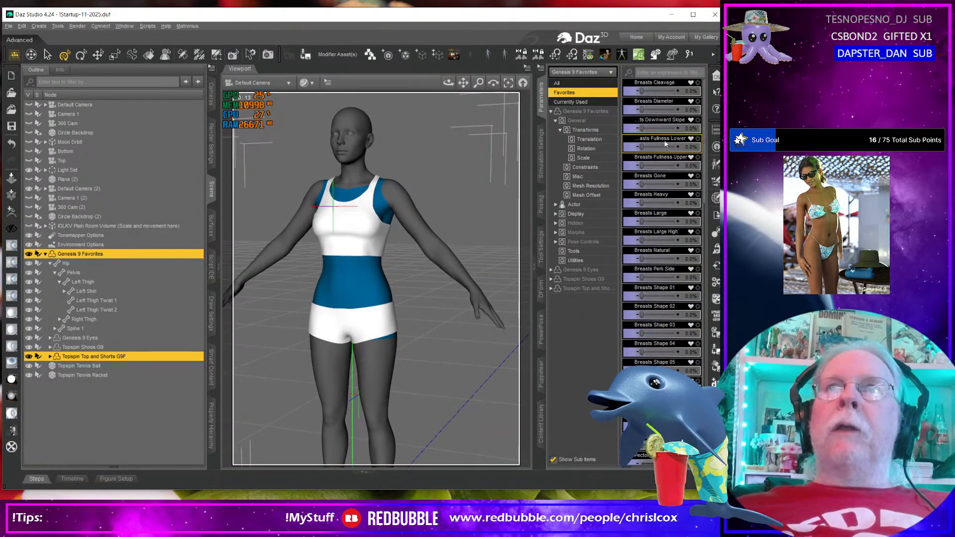
left_click_drag(641, 92, 676, 91)
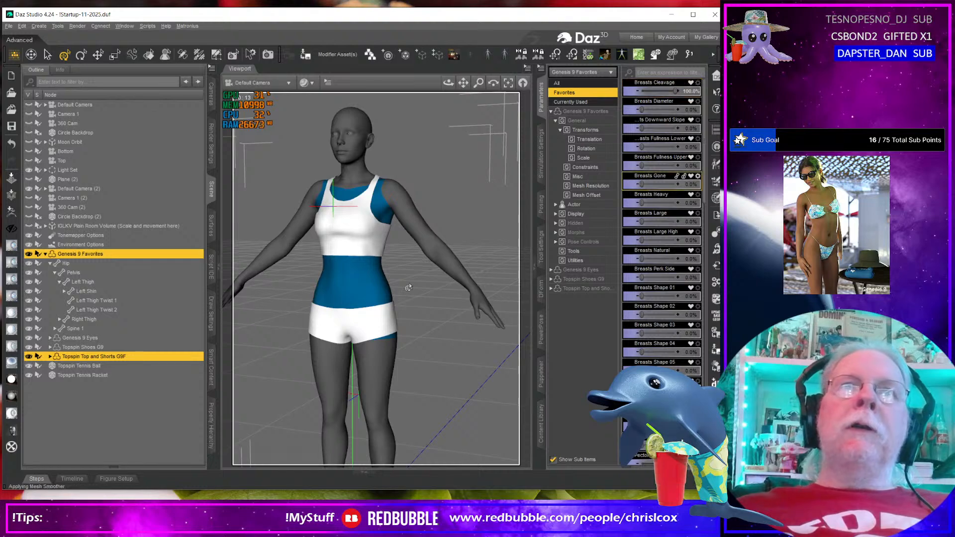
scroll(404, 287, "up", 3)
scroll(405, 287, "up", 2)
middle_click_drag(405, 287, 438, 287)
middle_click_drag(357, 188, 367, 188)
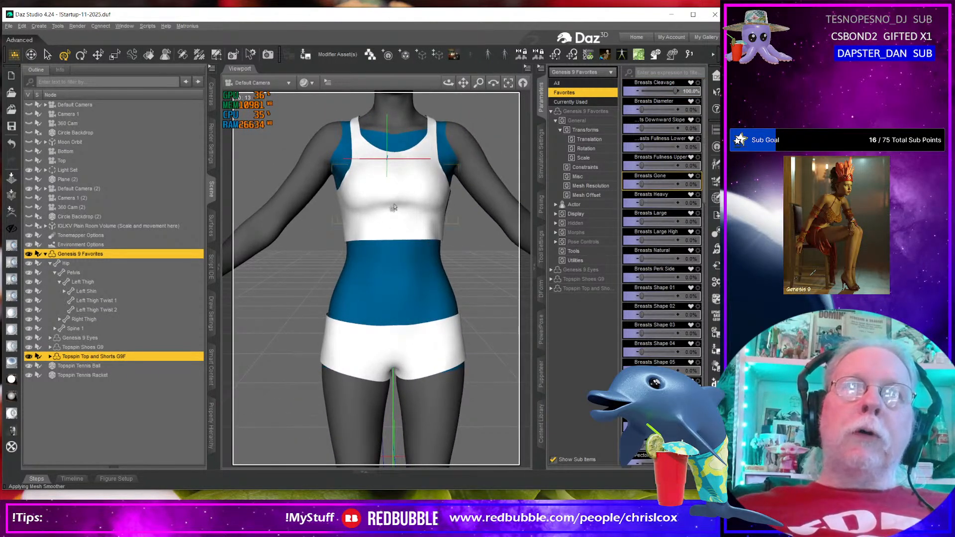
middle_click_drag(358, 292, 398, 291)
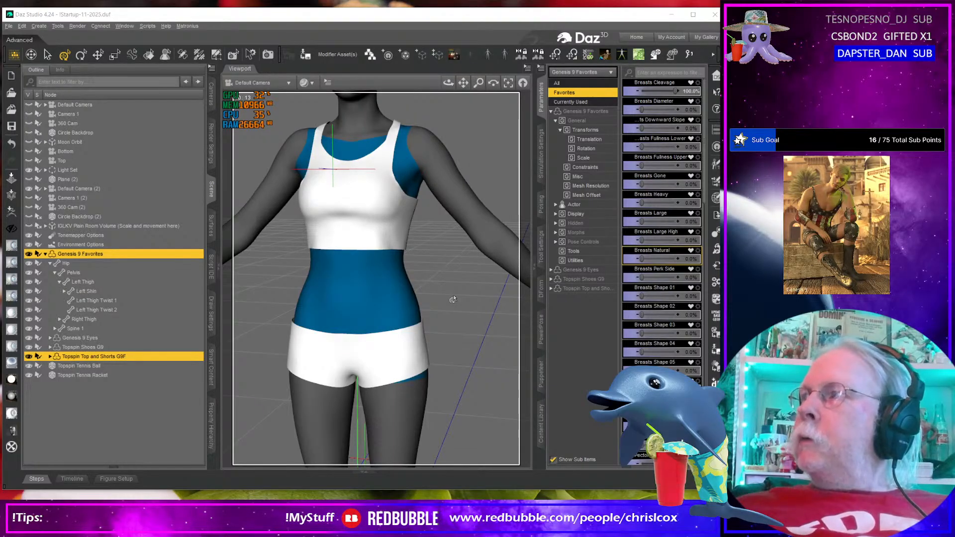
Step: Switch to File Explorer and open the Breasts folder inside the G9 Morphs folder of the desktop Morphs directory
key("alt+Tab")
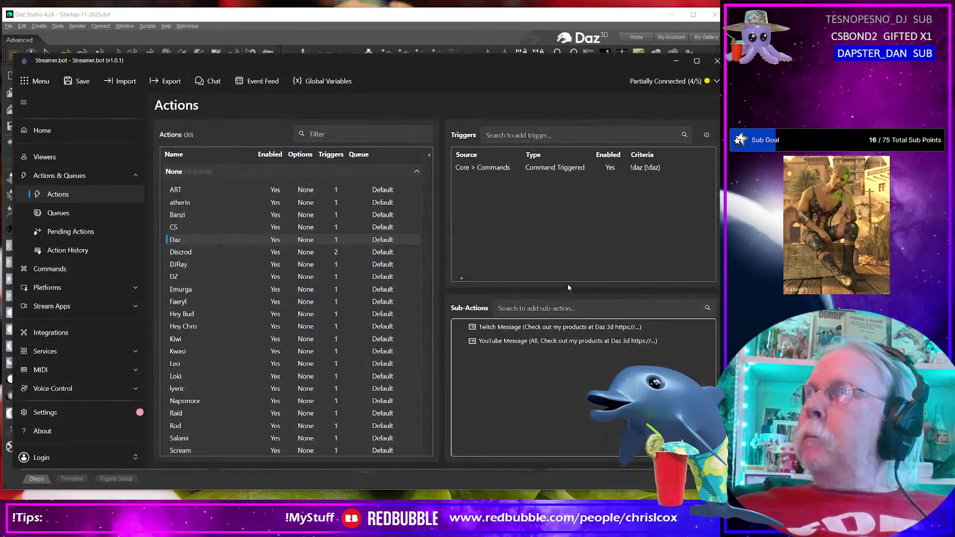
left_click_drag(245, 59, 954, 119)
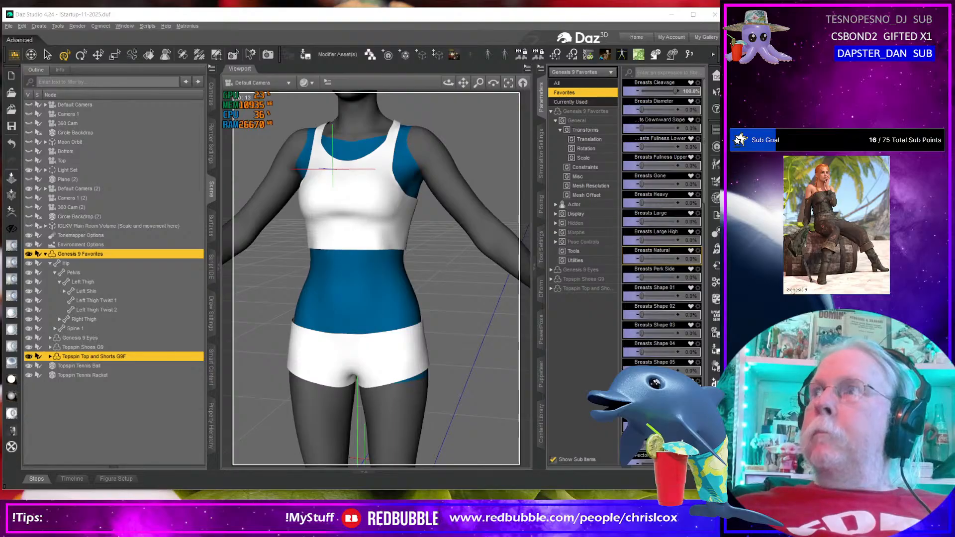
left_click_drag(954, 84, 246, 89)
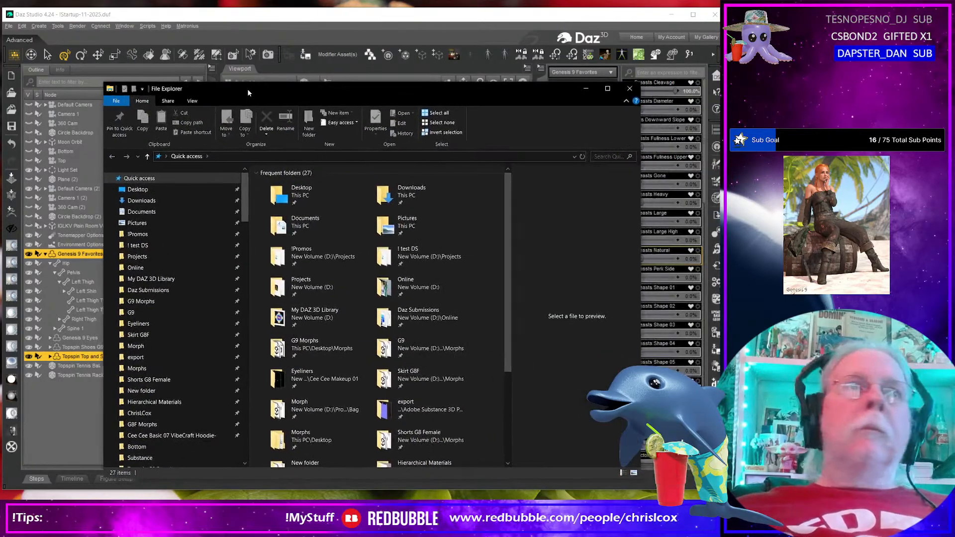
left_click(169, 368)
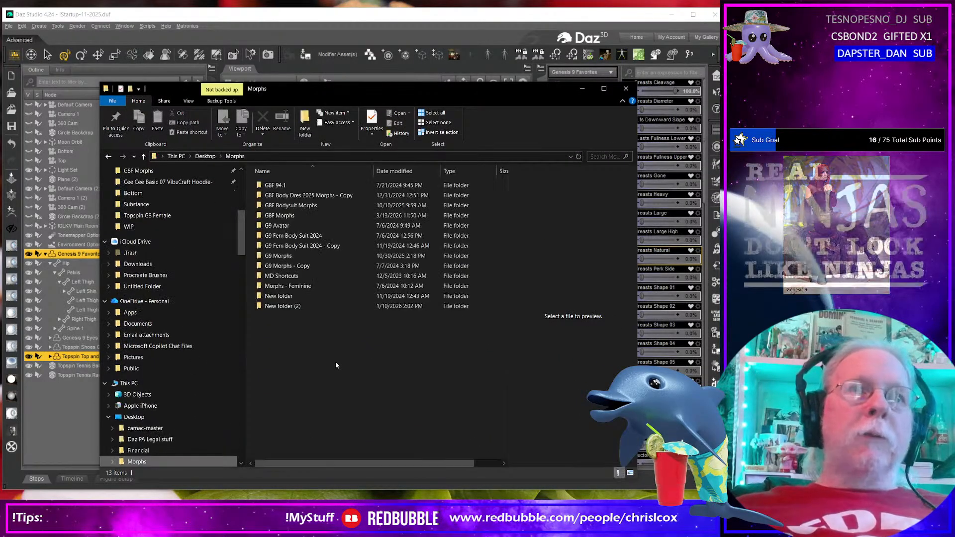
left_click(288, 257)
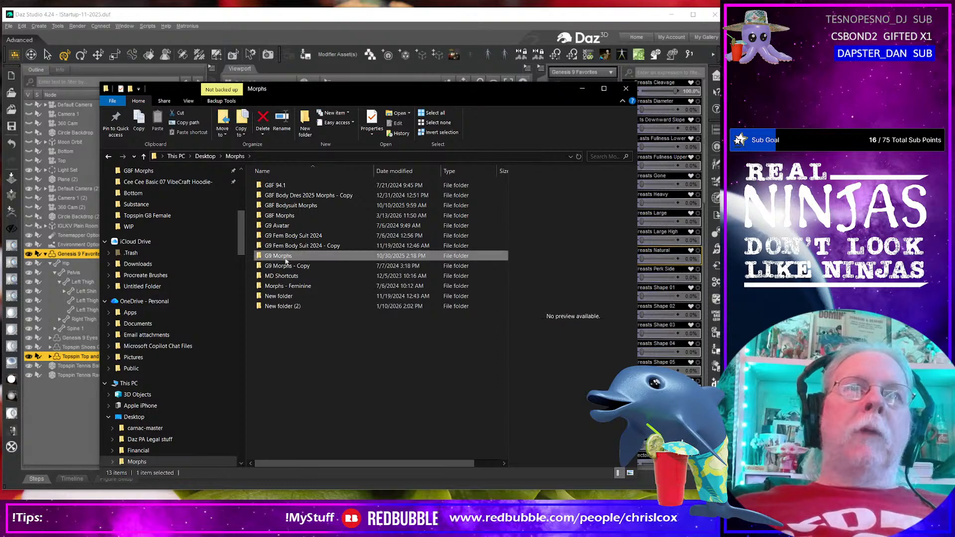
double_click(281, 255)
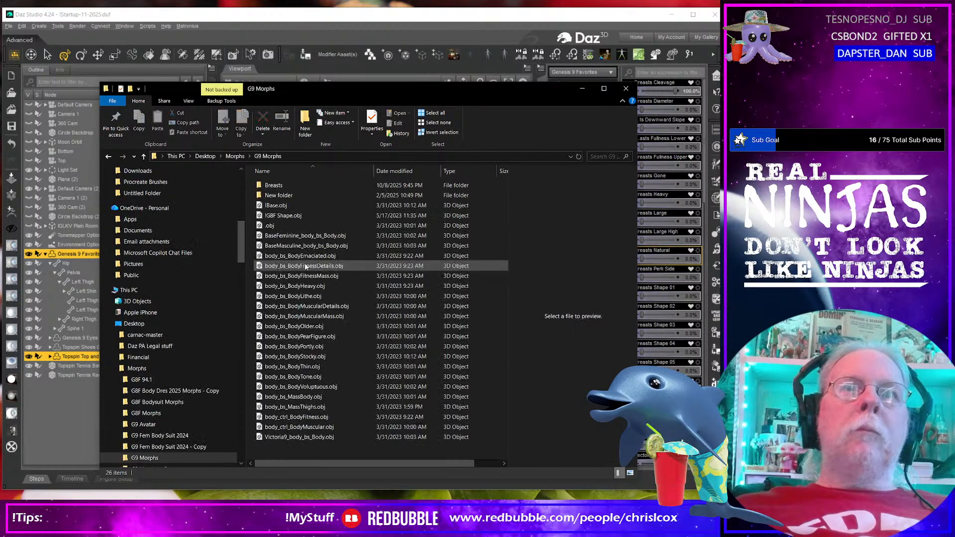
double_click(278, 186)
Step: Copy the base name of the body_bs_BreastsCleavage.obj file and return to Daz Studio
left_click(294, 186)
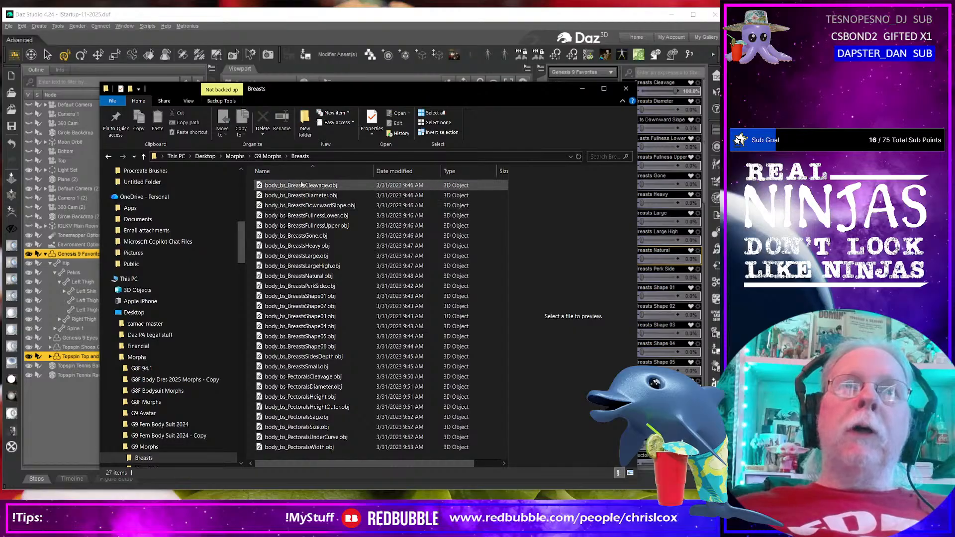
left_click(291, 188)
right_click(292, 187)
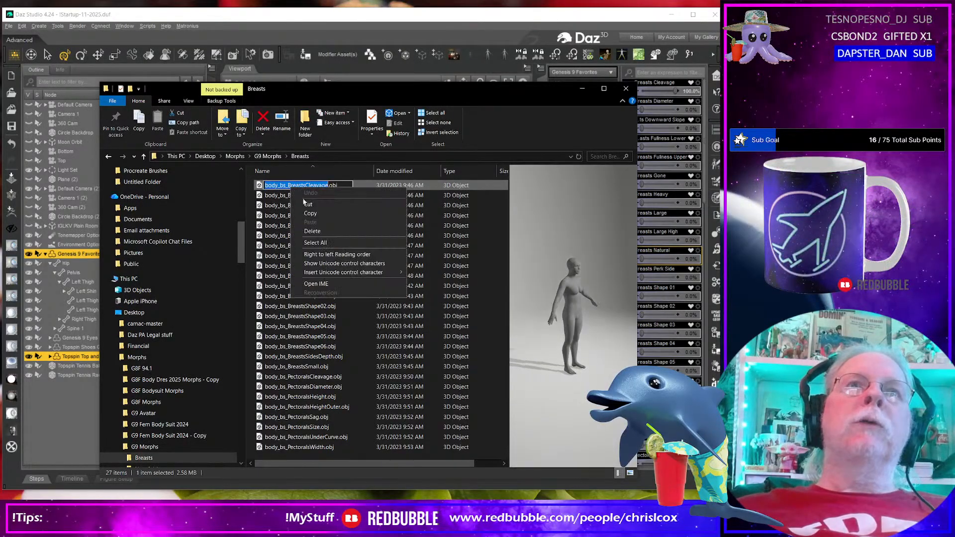
left_click(311, 214)
left_click(582, 88)
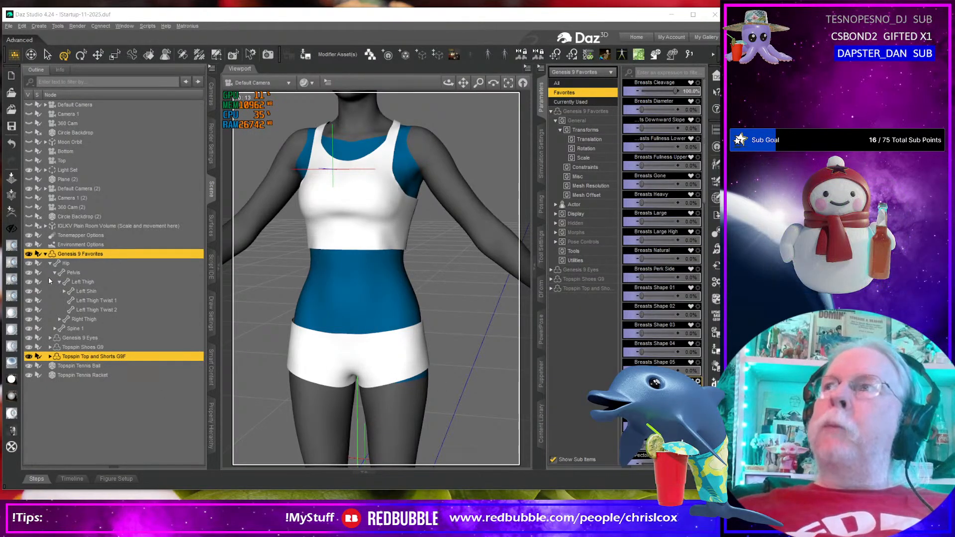
Step: Send the figure and outfit to ZBrush through GoZ with deformations, place them on the canvas in Edit mode and frame the torso
left_click(10, 213)
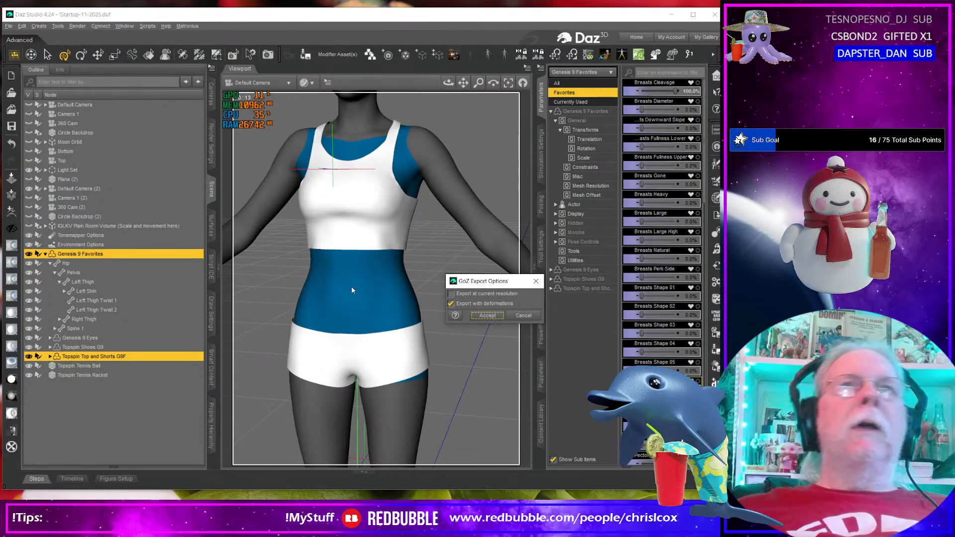
left_click(486, 316)
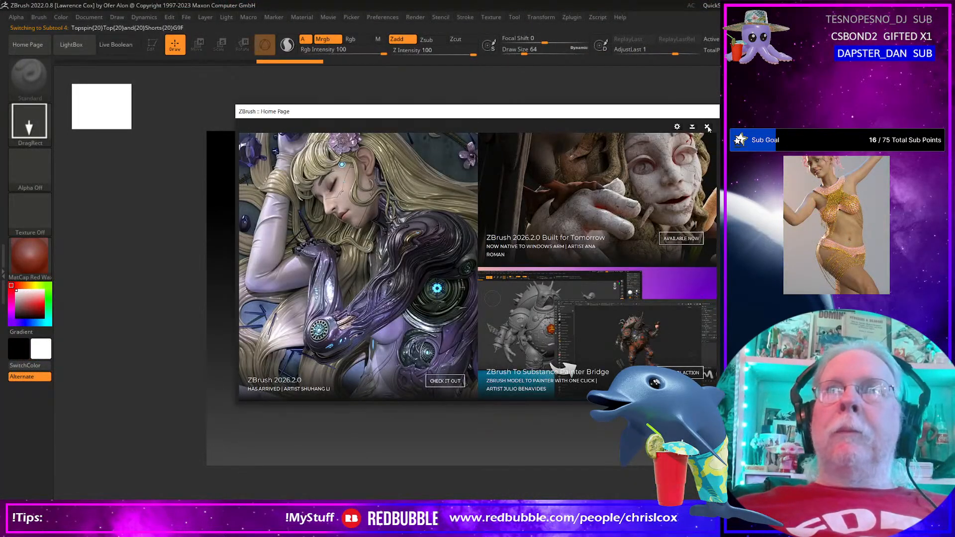
left_click(706, 127)
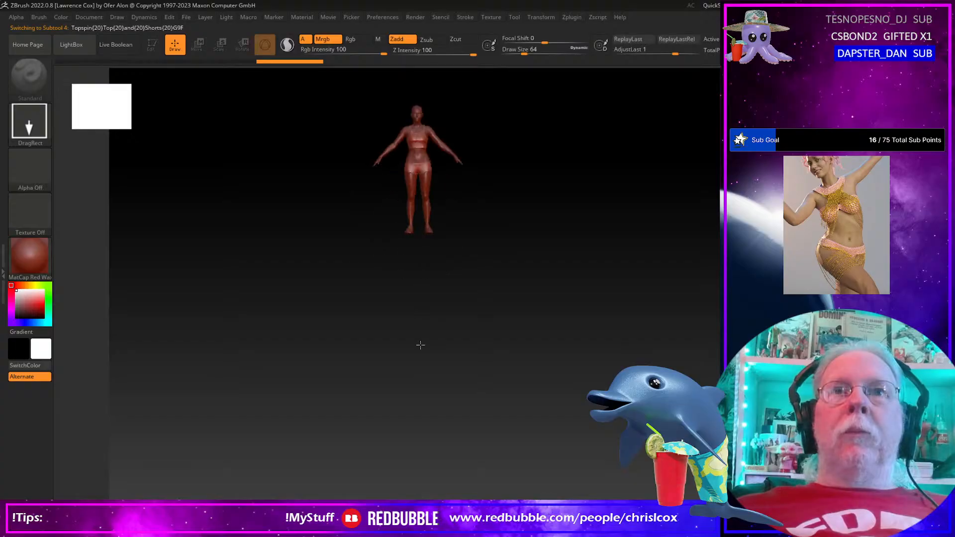
left_click_drag(420, 345, 420, 418)
left_click(152, 45)
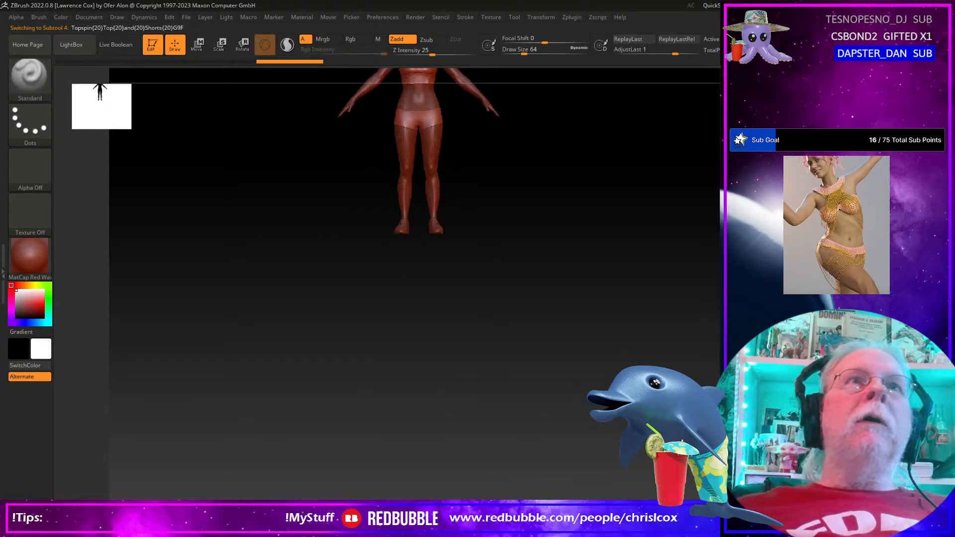
left_click_drag(429, 100, 436, 199, "alt")
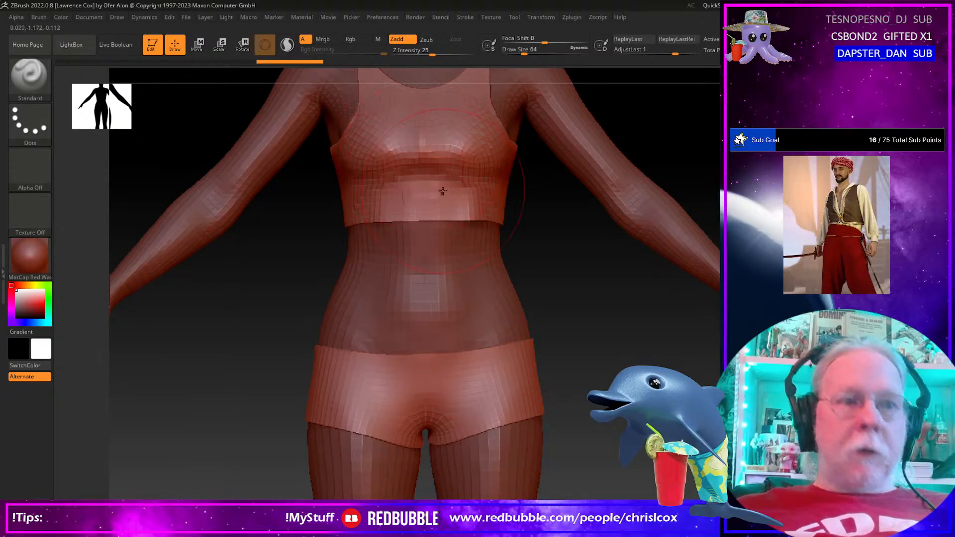
Step: Set the brush Draw Size to about 25 and the Z Intensity to 10
key("s")
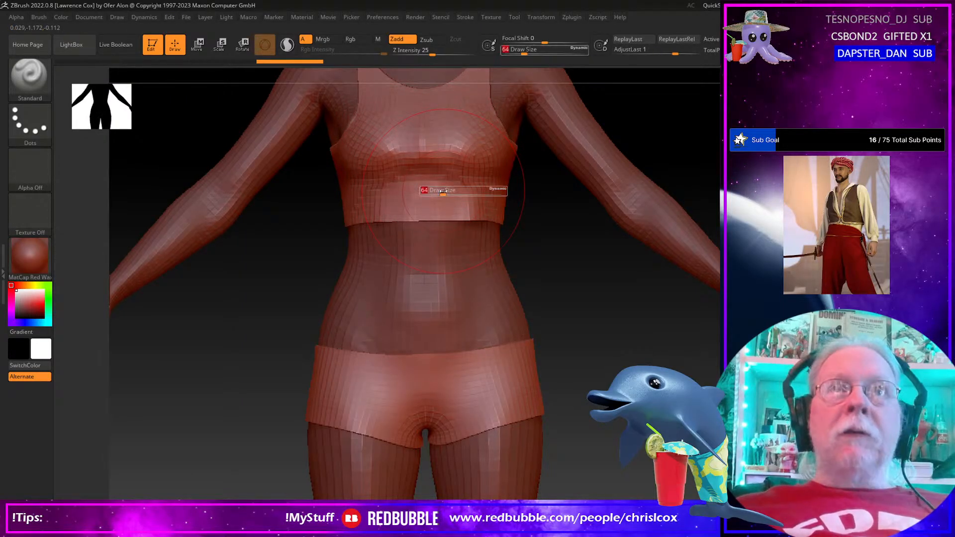
left_click_drag(443, 191, 436, 191)
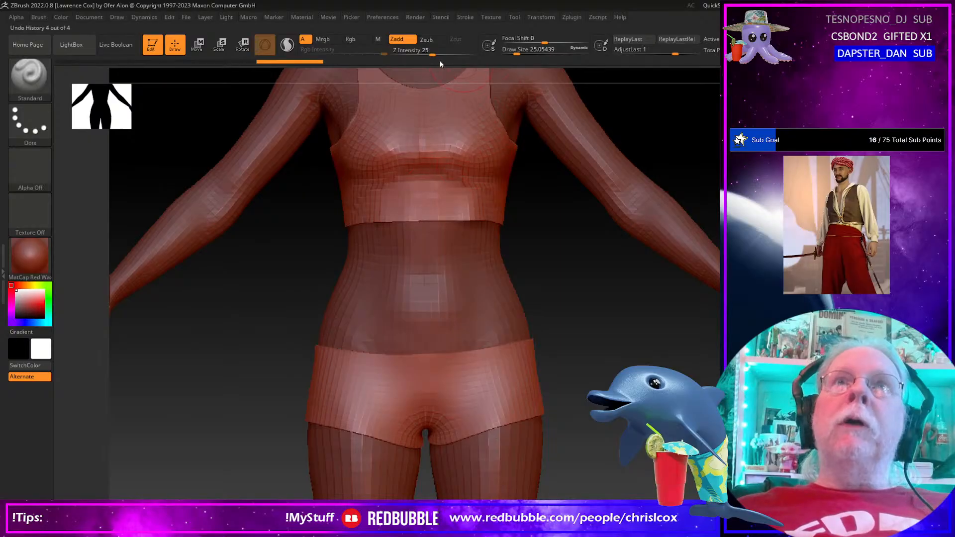
left_click_drag(435, 54, 421, 55)
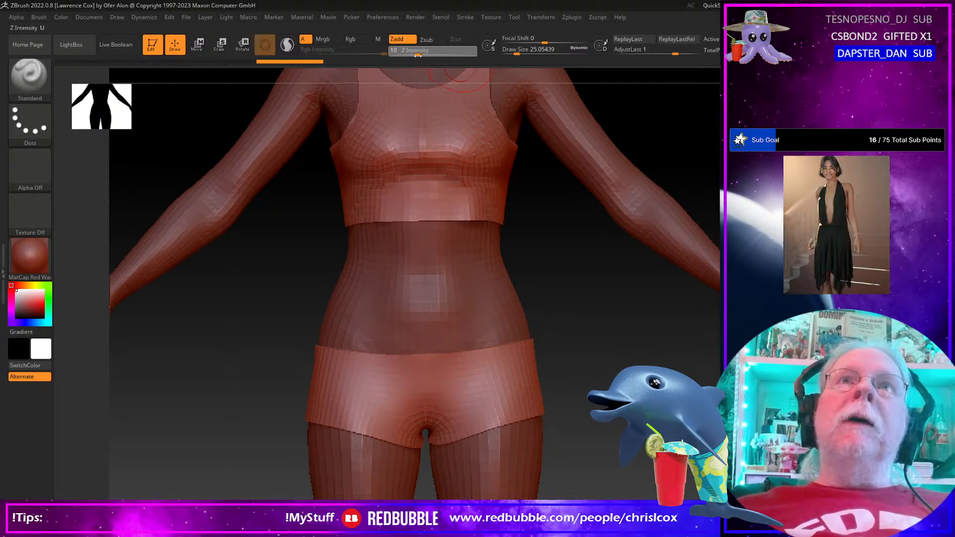
Step: Smooth the Topspin top across the center of the chest and under the bust, undoing a smoothing stroke along the way
key("shift")
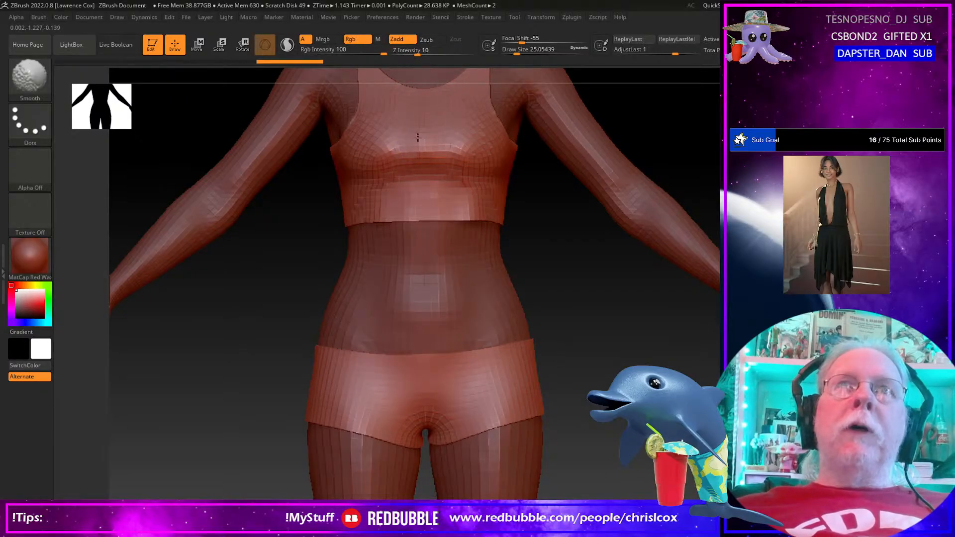
mouse_move(484, 193)
left_mouse_down("shift")
mouse_move(398, 183)
mouse_move(426, 169)
left_mouse_up("shift")
key("ctrl+z")
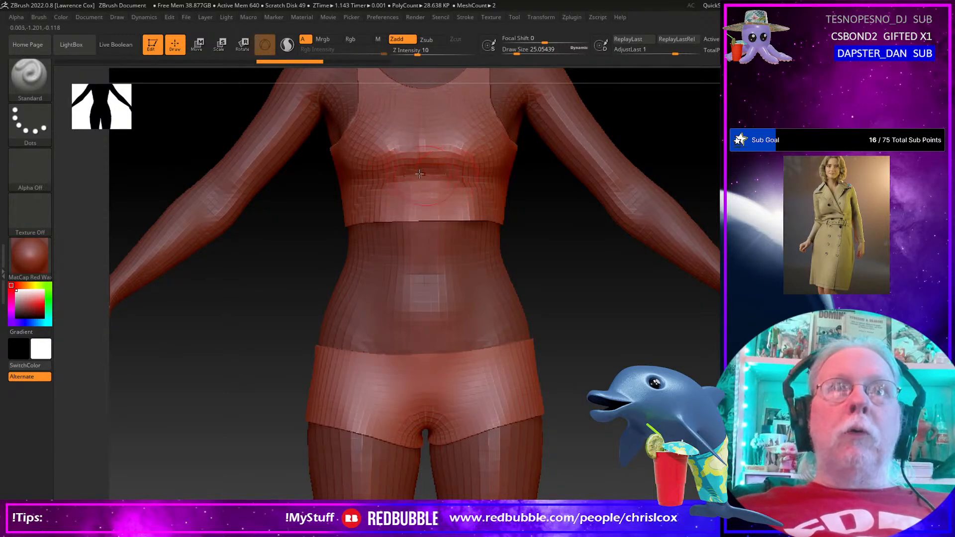
mouse_move(404, 177)
left_mouse_down("shift")
mouse_move(393, 178)
mouse_move(421, 151)
mouse_move(421, 132)
left_mouse_up("shift")
right_click_drag(422, 134, 410, 160)
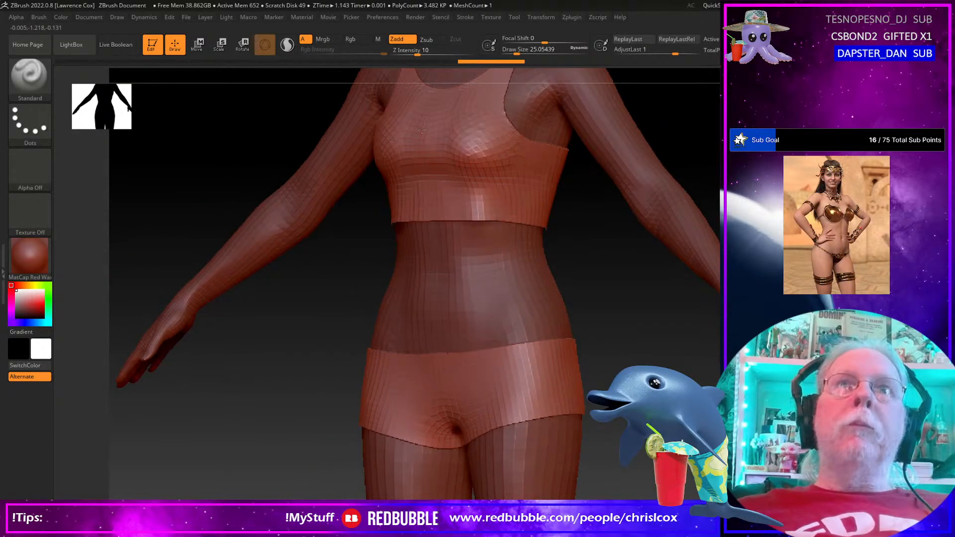
mouse_move(423, 154)
left_mouse_down("alt")
mouse_move(422, 129)
mouse_move(423, 157)
left_mouse_up("alt")
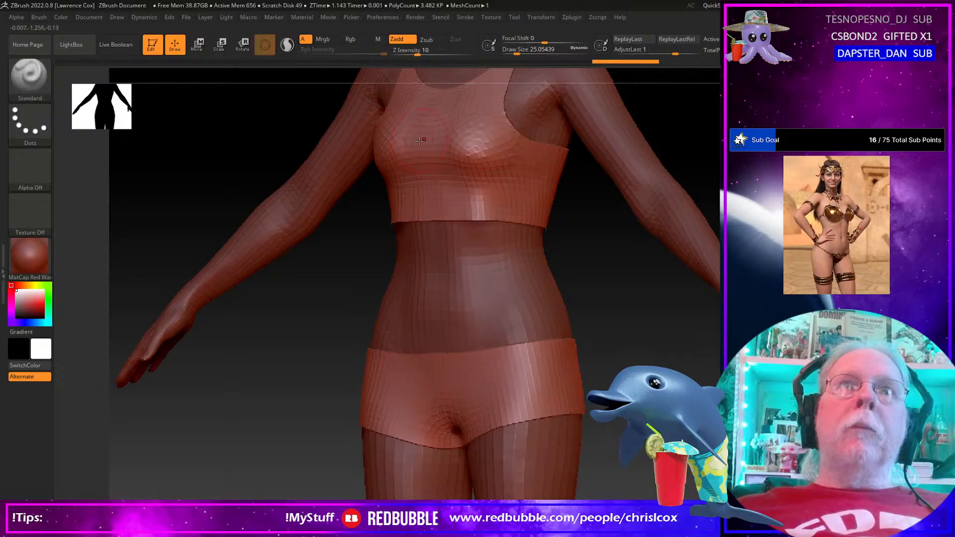
mouse_move(423, 140)
right_mouse_down()
mouse_move(455, 137)
mouse_move(446, 137)
right_mouse_up()
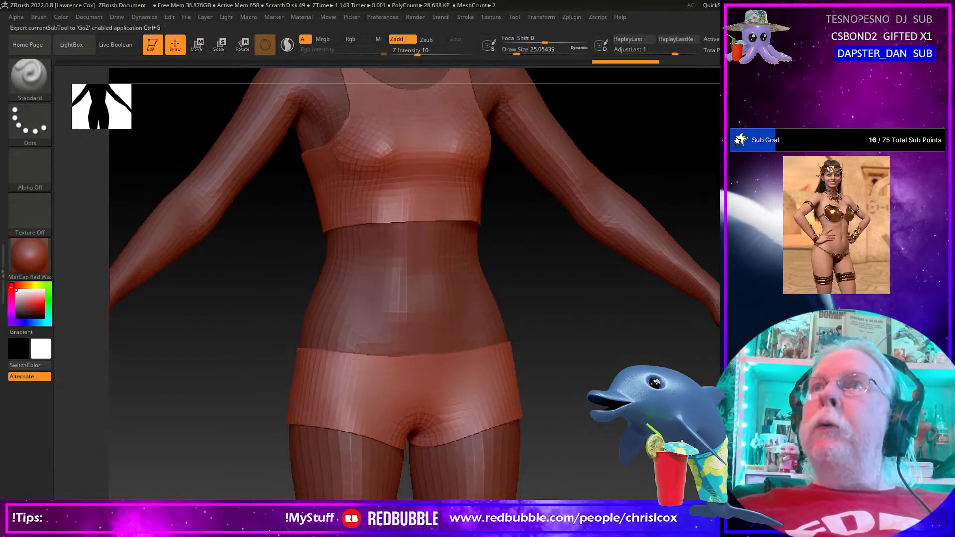
Step: Send the smoothed top back to Daz Studio through GoZ as a new morph named body_bs_BreastsCleavage
left_click(826, 80)
left_click(601, 139)
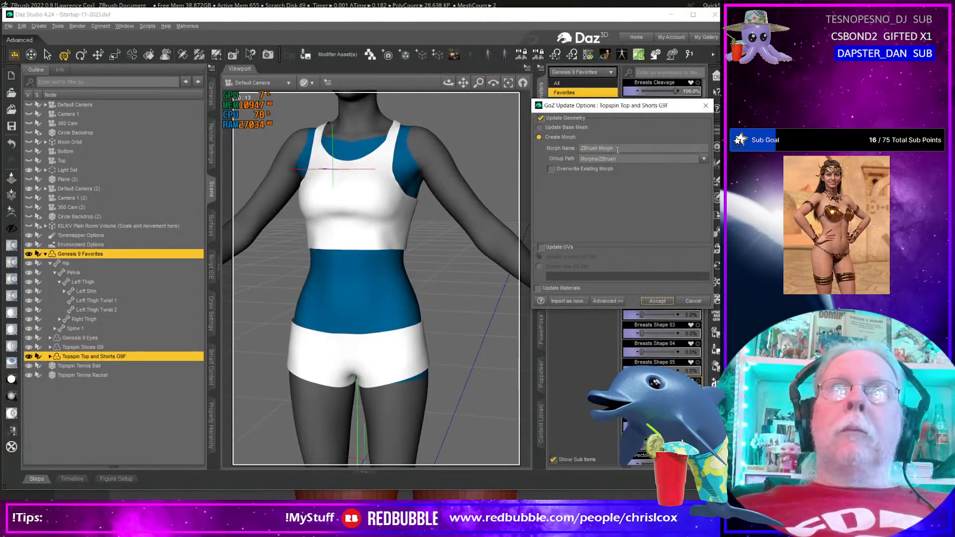
triple_click(616, 149)
key("ctrl+v")
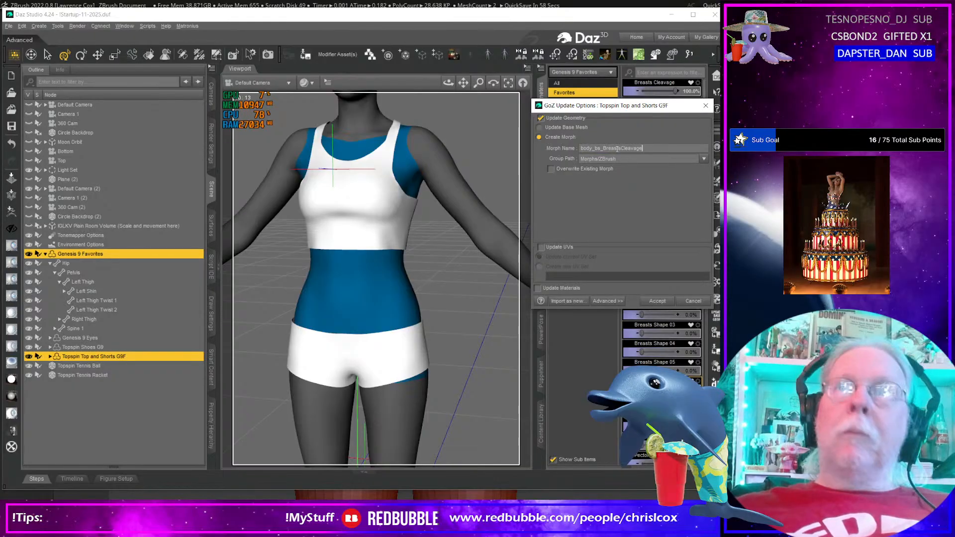
left_click(657, 301)
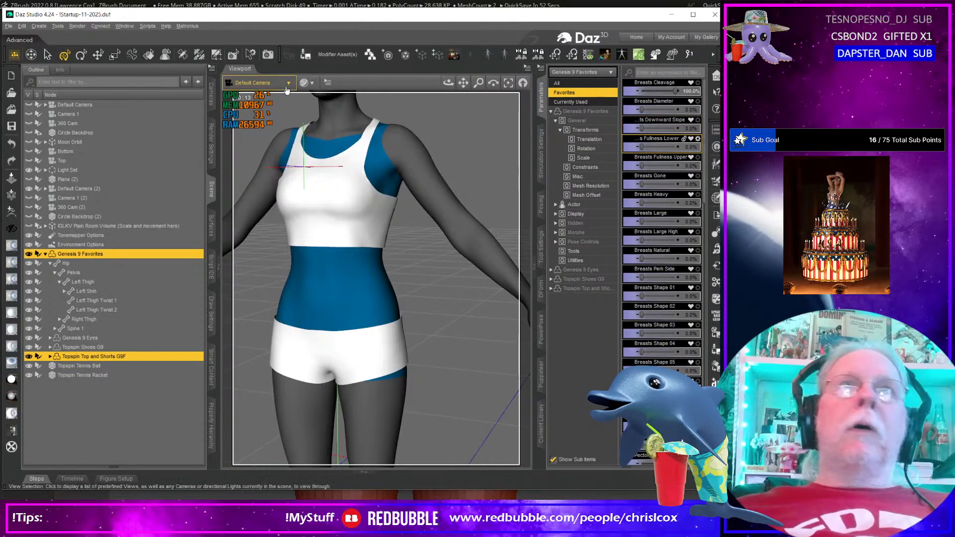
Step: Switch the viewport to Perspective View and frame the Topspin top on the figure's upper body
left_click(259, 83)
left_click(264, 96)
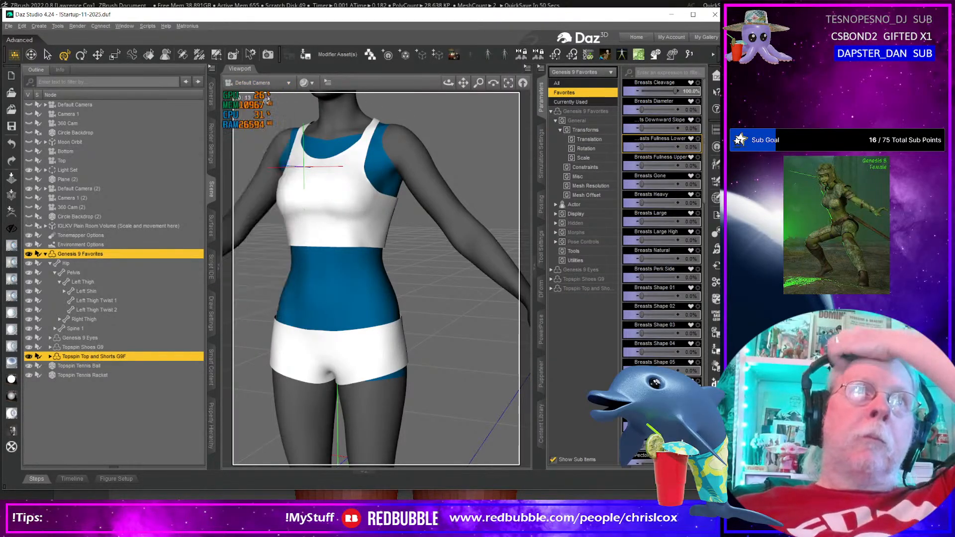
scroll(399, 243, "up", 8)
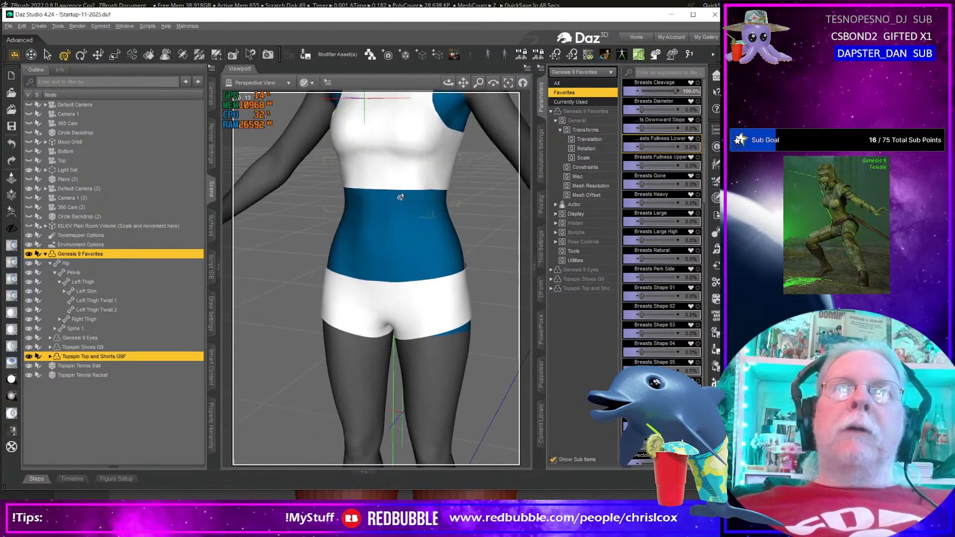
scroll(400, 197, "down", 5)
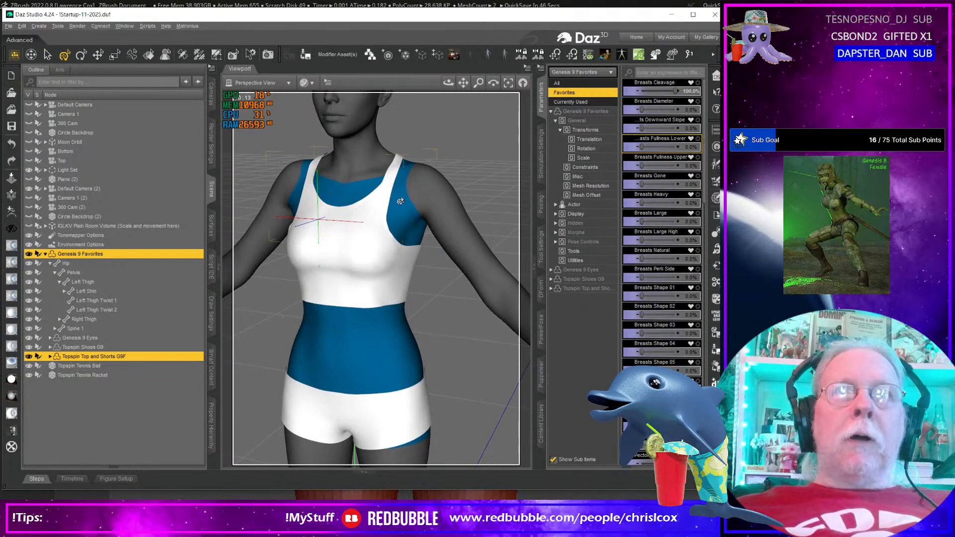
scroll(401, 198, "up", 6)
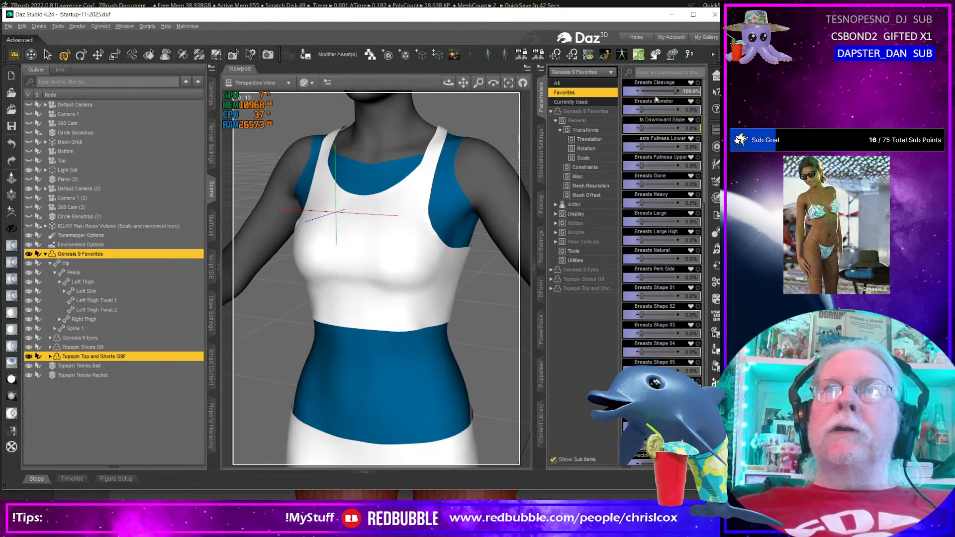
Step: Set Breasts Cleavage to 0 and Breasts Fullness Lower to 100%, and check the top's fit around the bust
left_click(691, 93)
type("0")
key("Return")
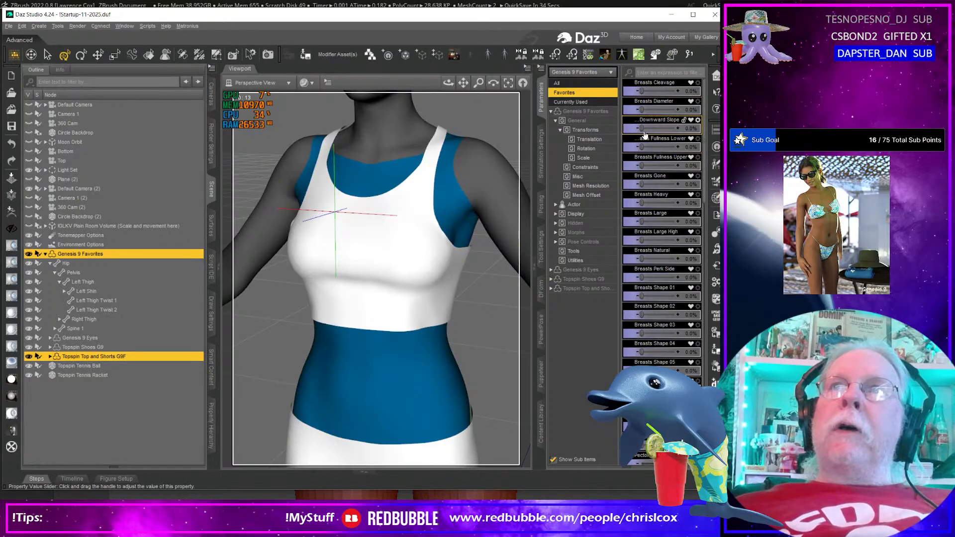
left_click_drag(642, 129, 687, 147)
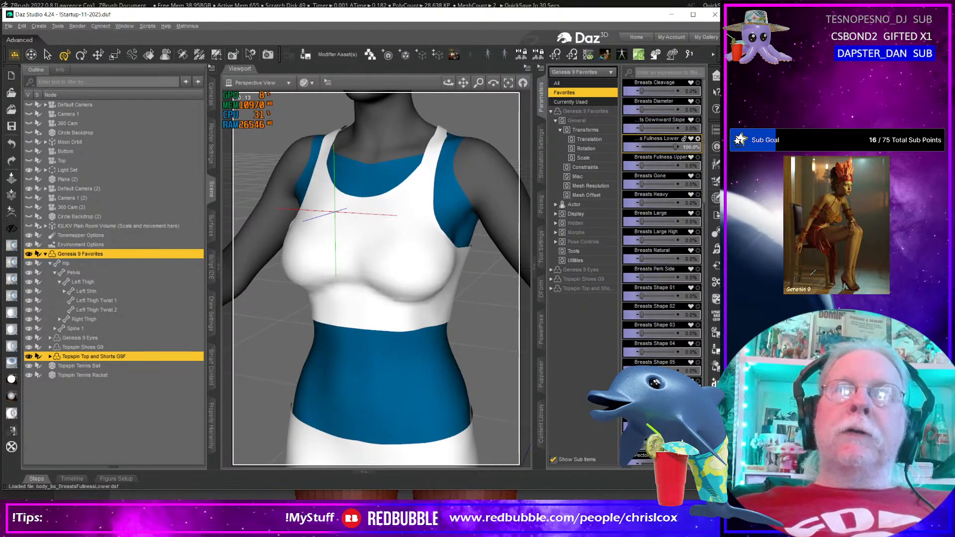
middle_click_drag(423, 298, 431, 259)
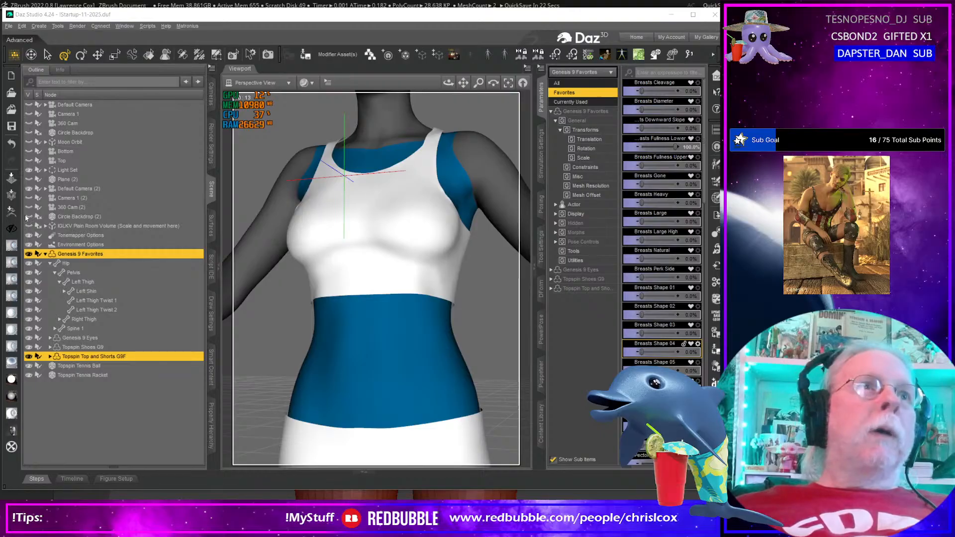
Step: Send the figure and top with the fuller lower bust to ZBrush through GoZ with deformations and frame the top's lower band
left_click(11, 212)
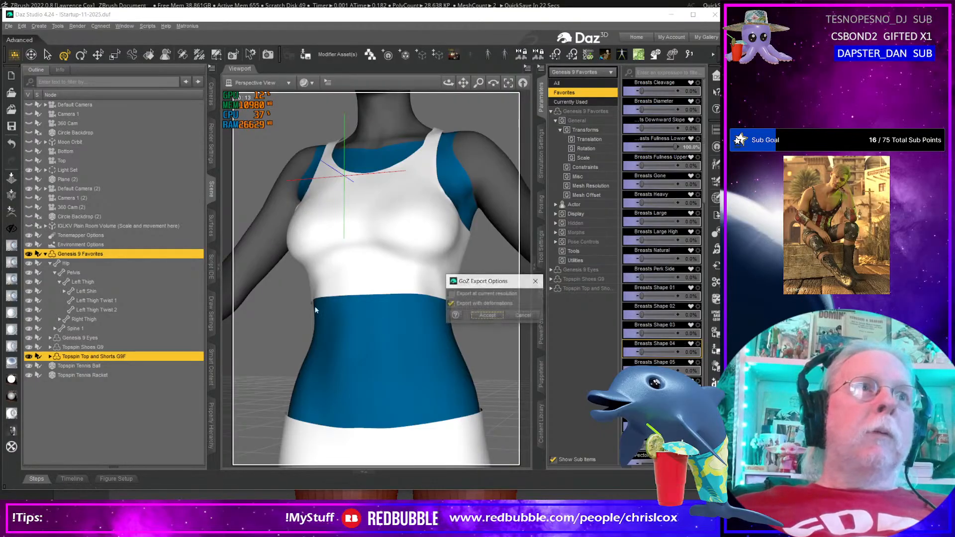
left_click(487, 316)
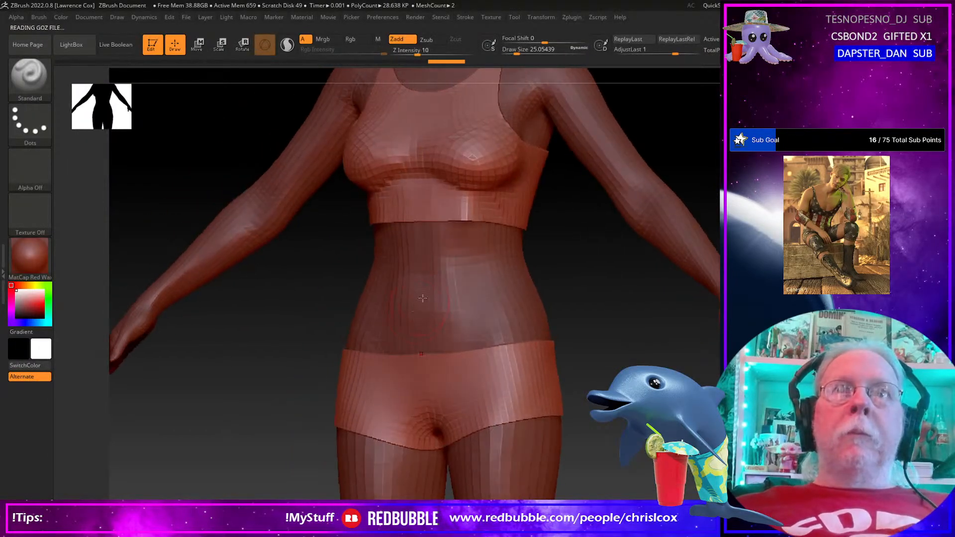
scroll(438, 272, "up", 3)
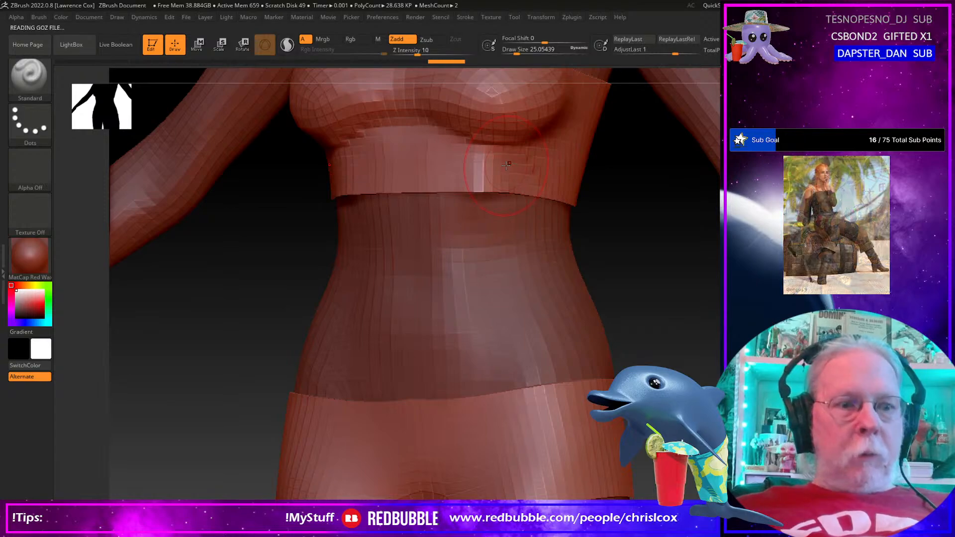
Step: Smooth the top's band under the bust with a smaller brush and save it through GoZ as the morph body_bs_BreastsFullnessLower
key("s")
left_click_drag(507, 166, 583, 165)
key("shift")
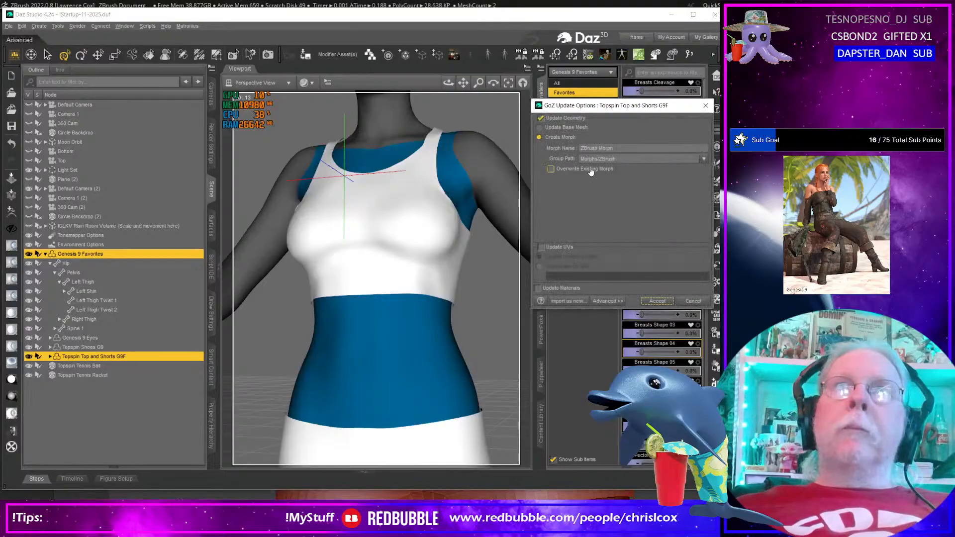
type("body_bs_BreastsFullnessLower")
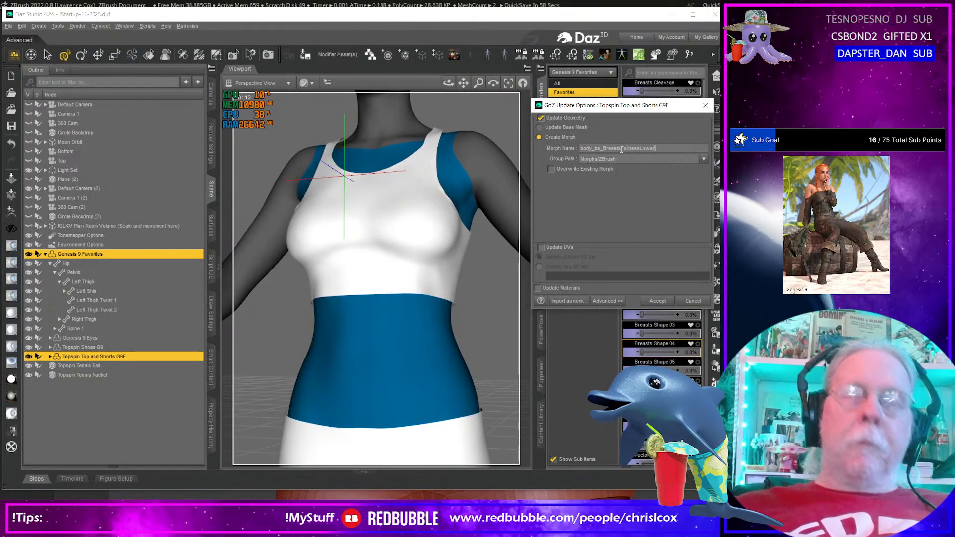
left_click(656, 301)
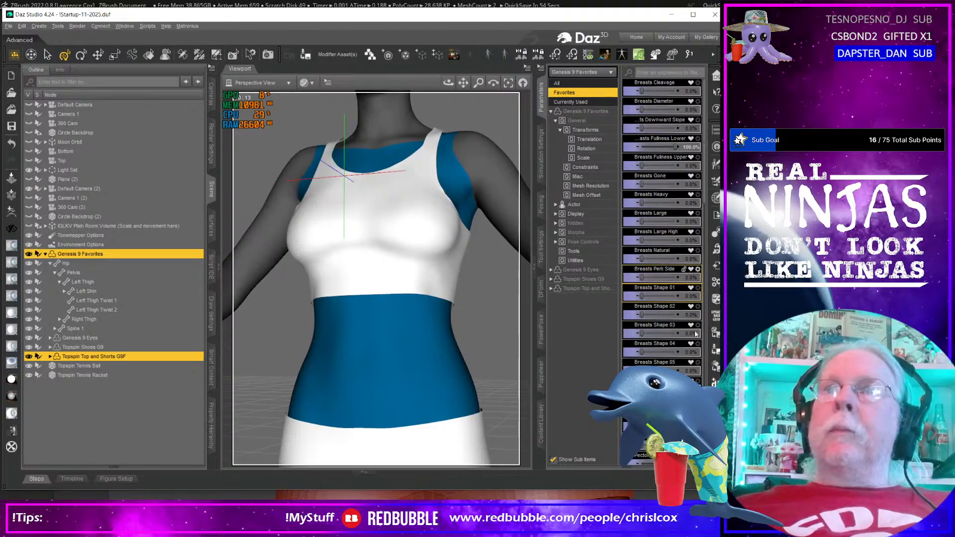
Step: Undo the Breasts Fullness Lower setting and briefly test Breasts Fullness Upper on the top
key("ctrl+z")
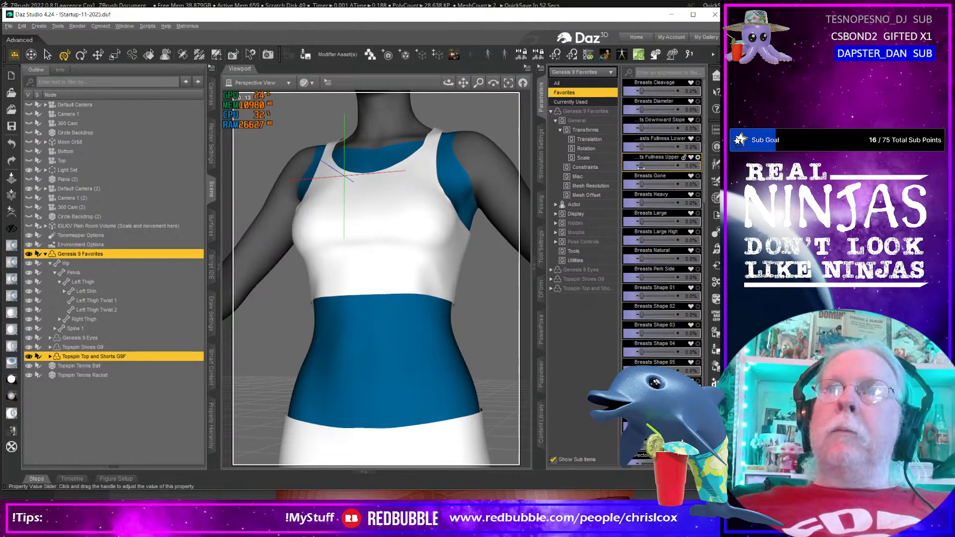
left_click_drag(641, 167, 715, 165)
key("ctrl+z")
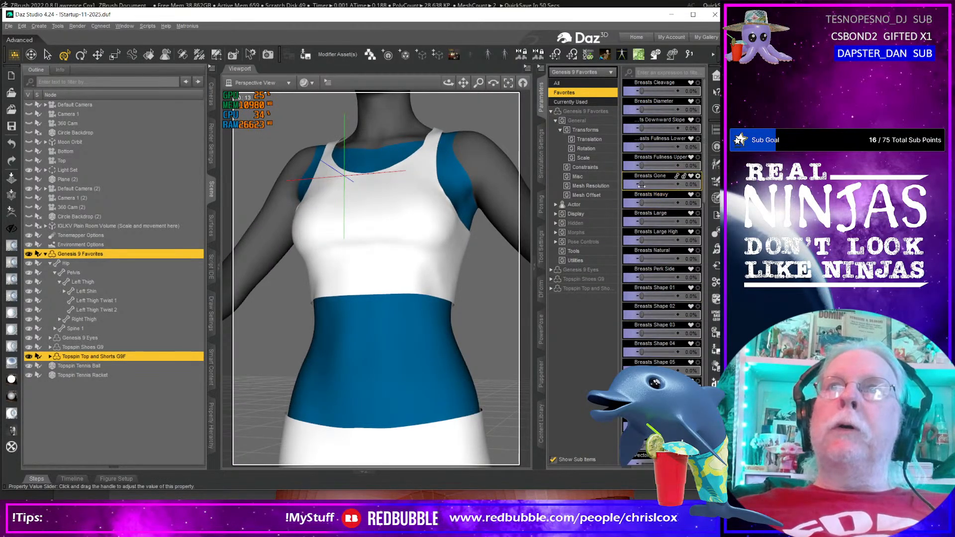
Step: Set Breasts Gone to 100% and send the figure and top to ZBrush through GoZ with deformations
left_click_drag(642, 185, 699, 183)
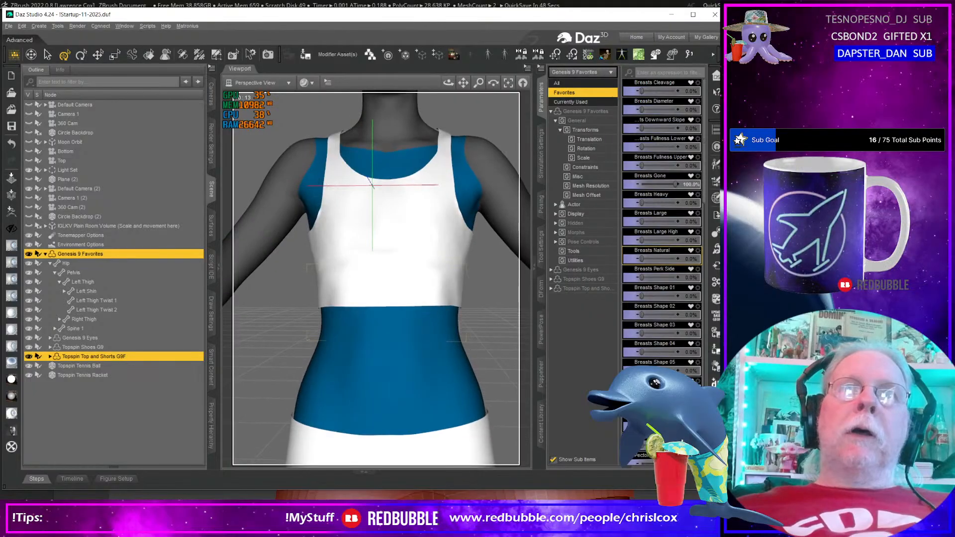
mouse_move(440, 247)
middle_mouse_down()
mouse_move(390, 236)
mouse_move(432, 254)
middle_mouse_up()
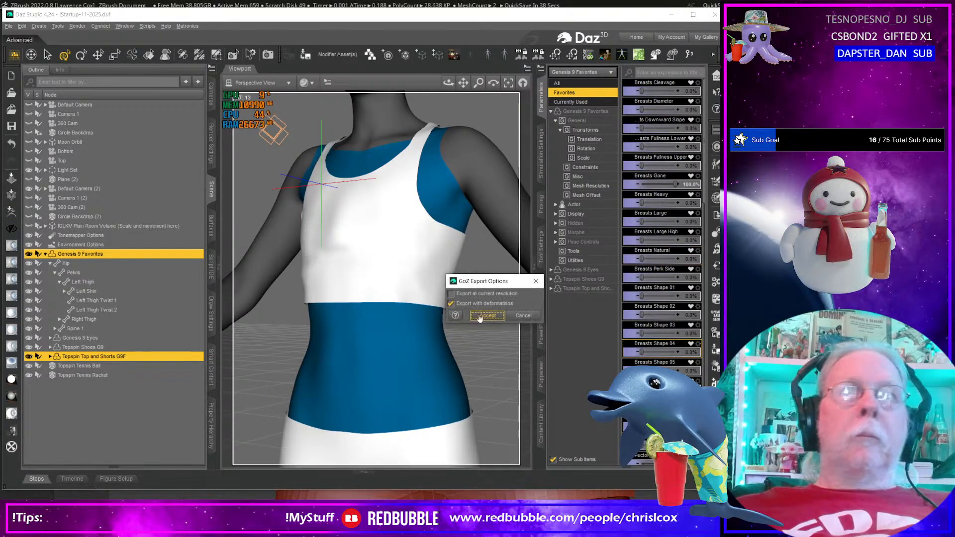
left_click(482, 318)
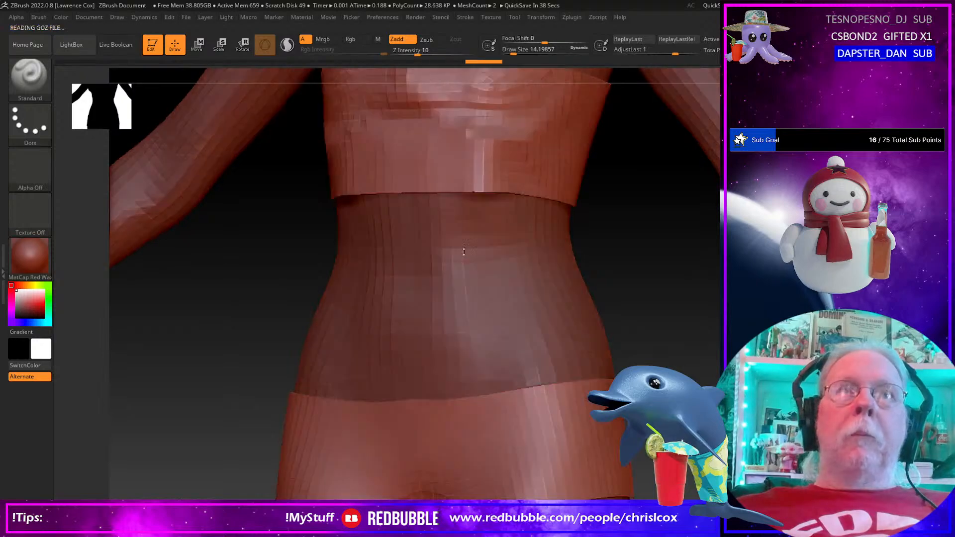
Step: Smooth the creases across the chest of the flattened top with a draw size of 28.75
right_click_drag(509, 218, 481, 384, "alt")
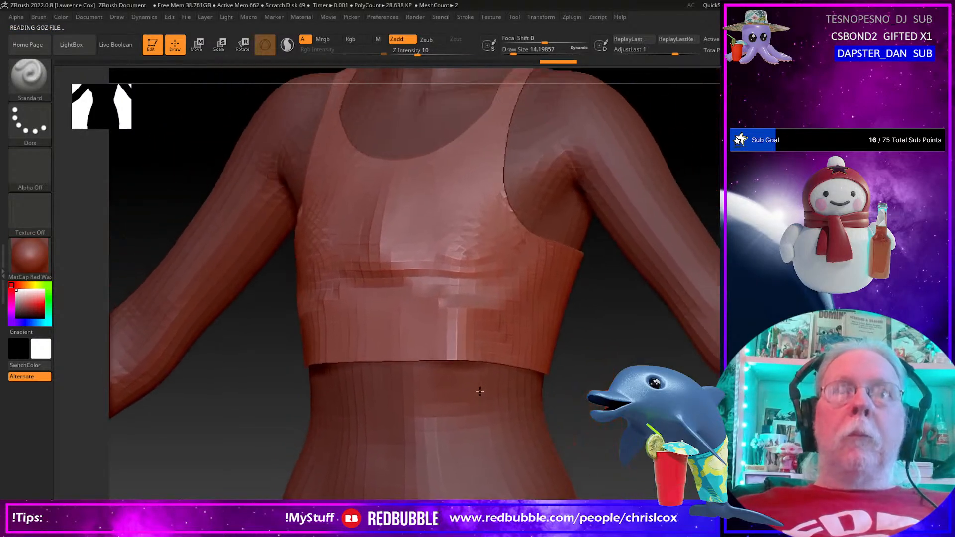
key("s")
left_click_drag(474, 304, 455, 245)
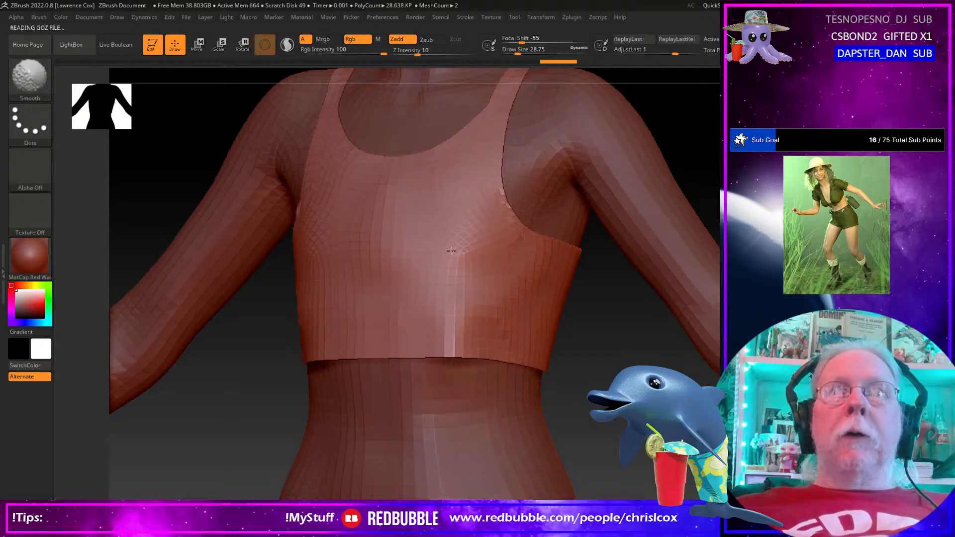
left_click_drag(384, 254, 399, 269, "shift")
mouse_move(460, 259)
right_mouse_down()
mouse_move(424, 263)
mouse_move(455, 254)
right_mouse_up()
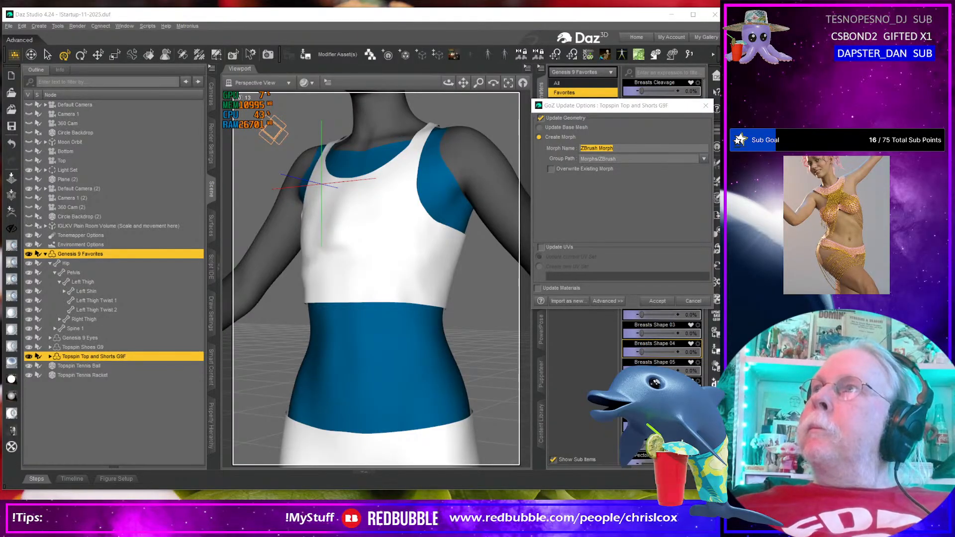
Step: Move and enlarge the ZBrush window, and send the flattened top to Daz Studio through GoZ as the morph body_bs_BreastsGone
left_click_drag(398, 104, 134, 13)
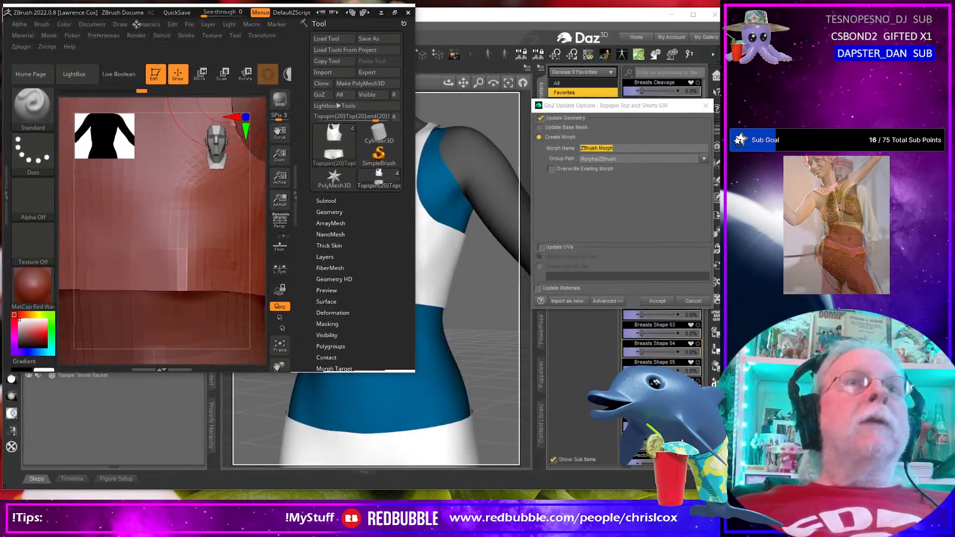
left_click_drag(416, 374, 734, 493)
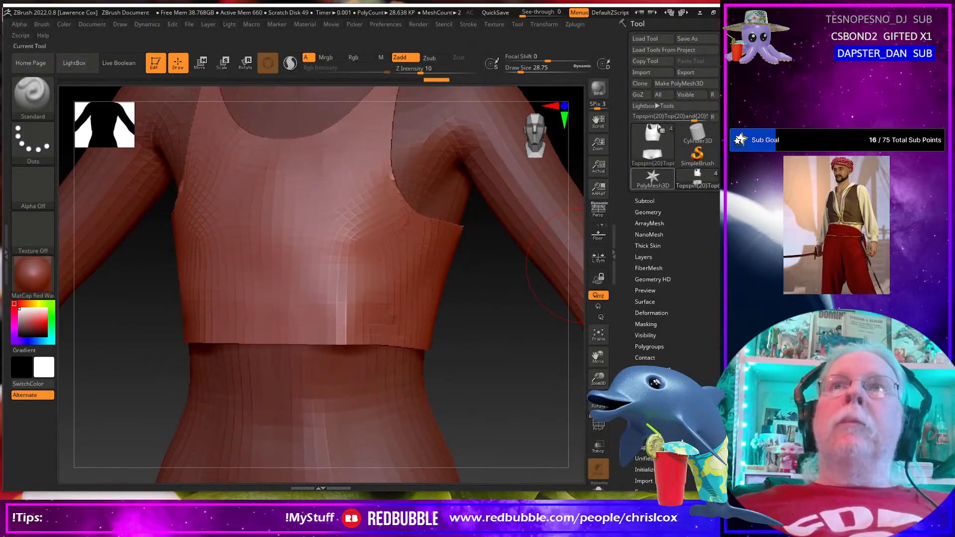
left_click(639, 95)
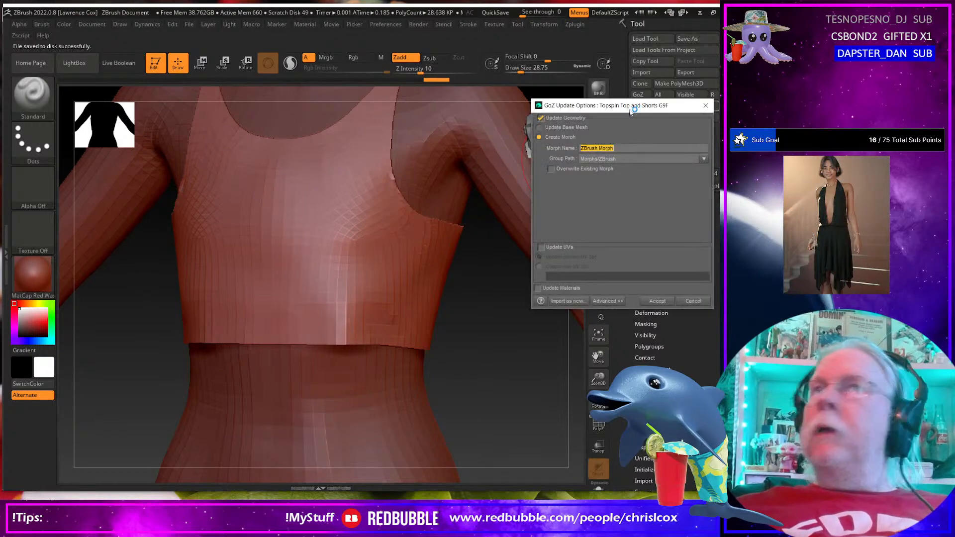
type("body_bs_BreastsGone")
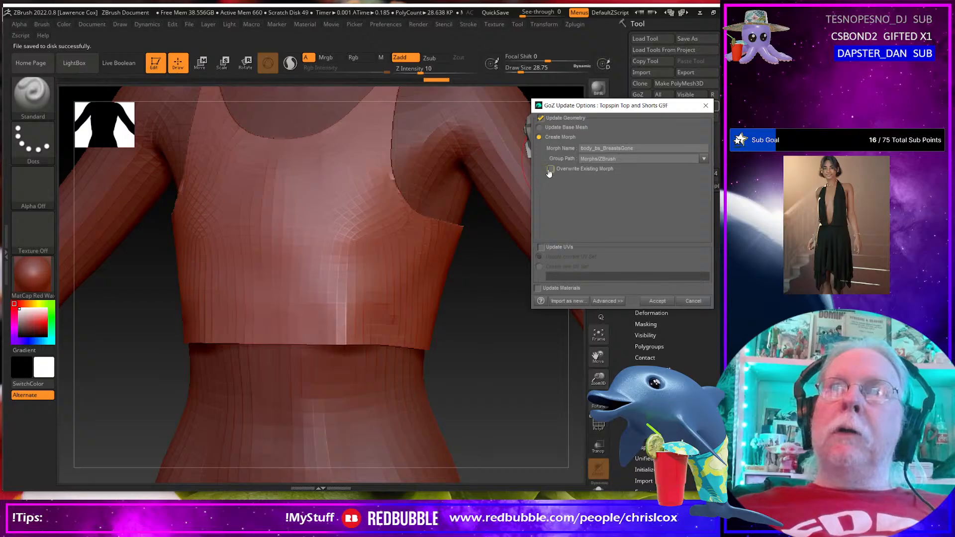
left_click(652, 301)
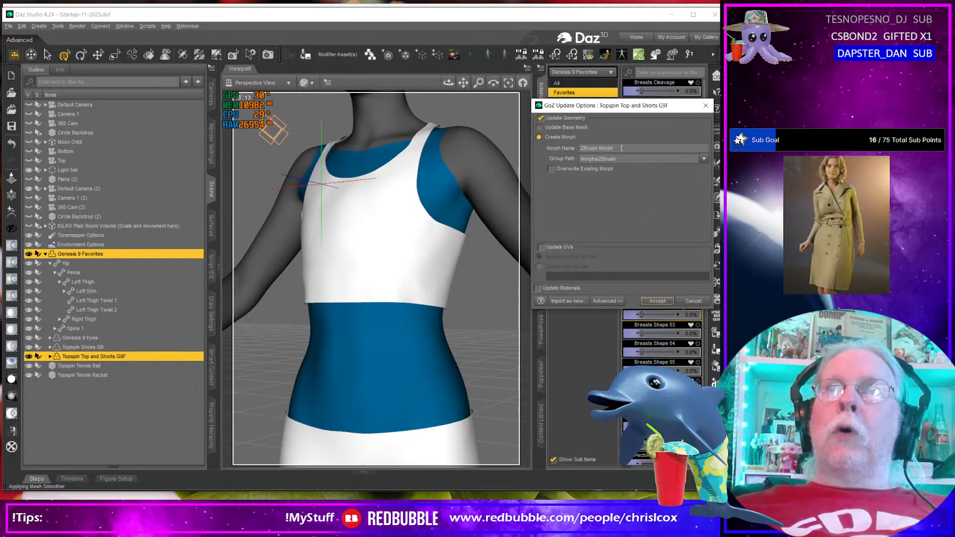
type("body_bs_BreastsGone")
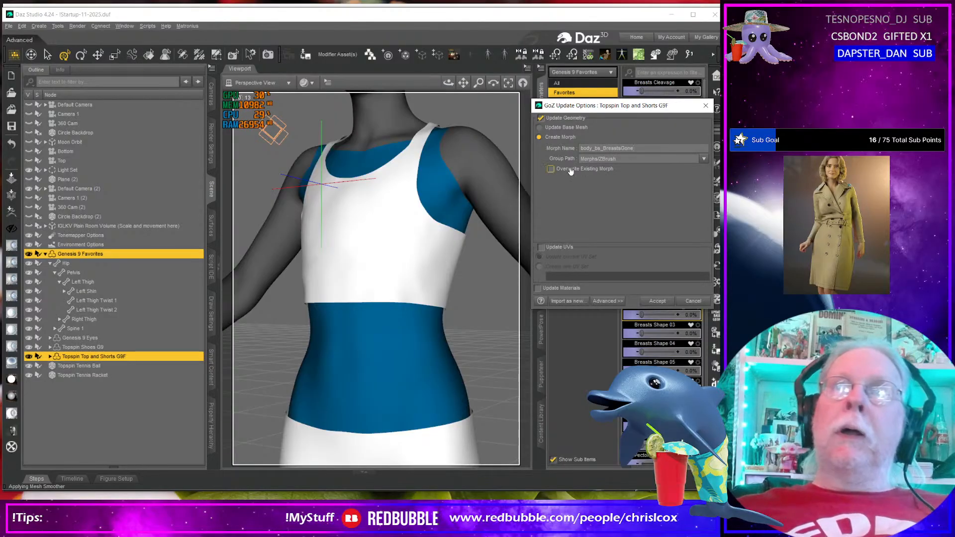
left_click(656, 301)
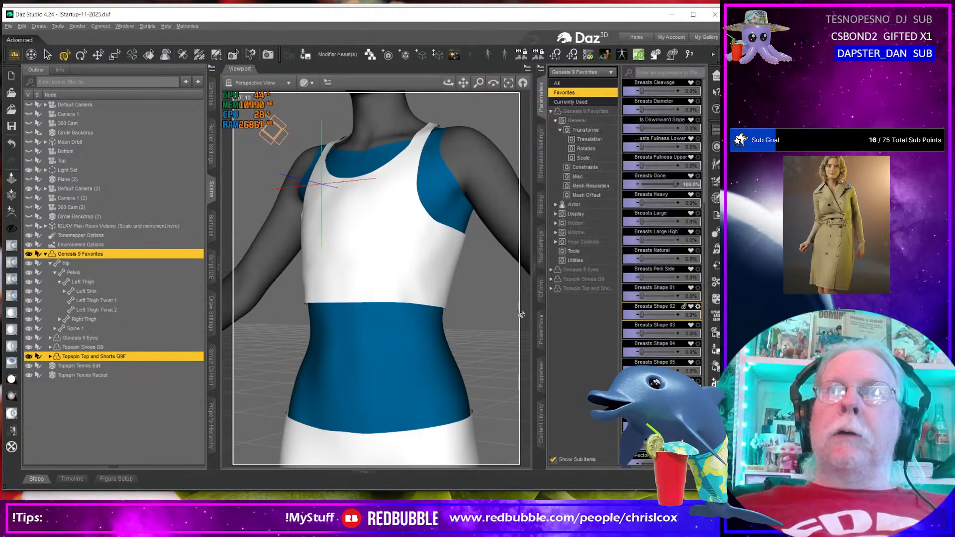
Step: Set Breasts Gone to 0% and Breasts Heavy to 100% on the figure
left_click(690, 185)
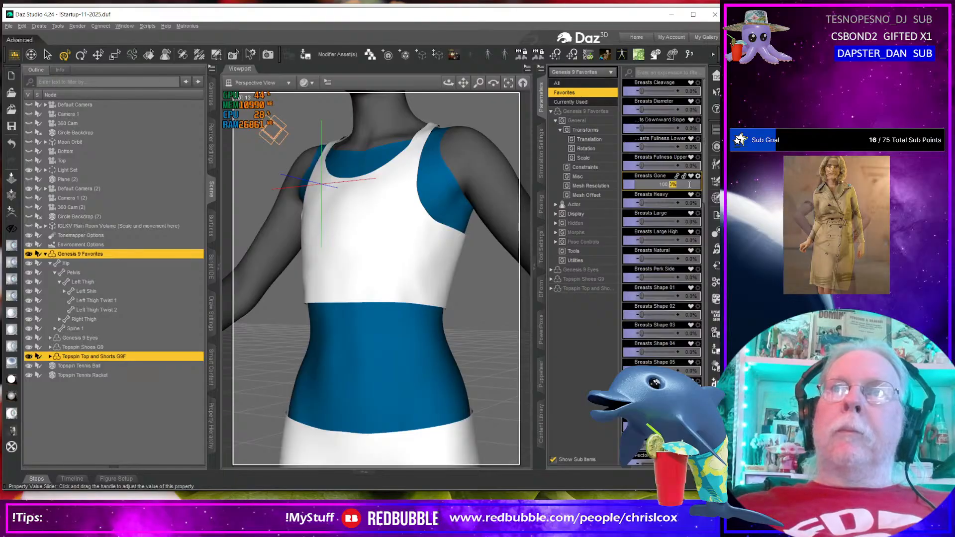
left_click(690, 184)
key("Return")
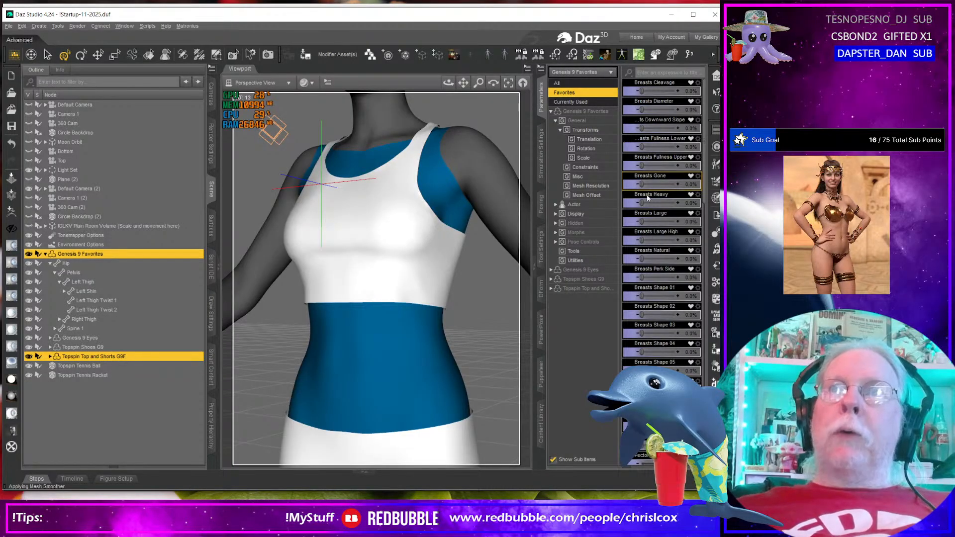
left_click_drag(648, 198, 709, 199)
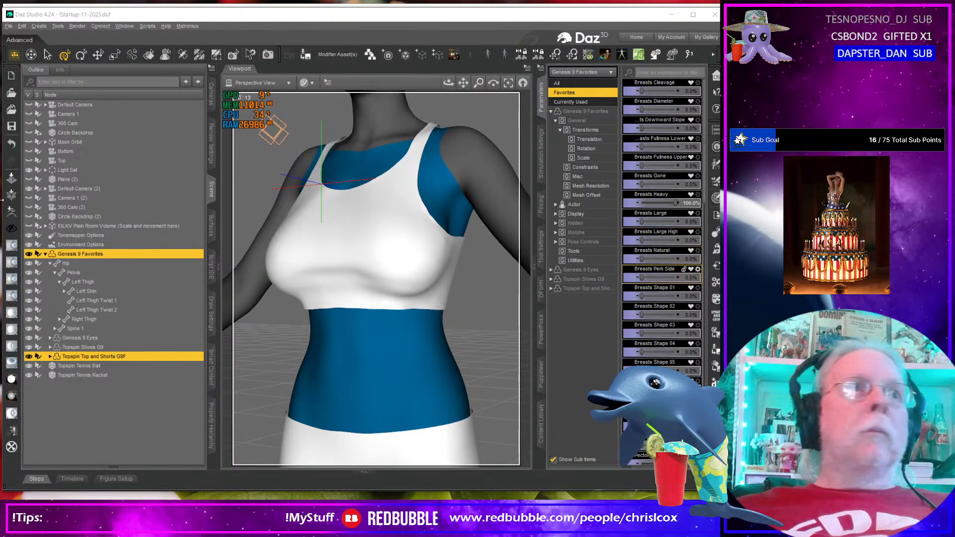
Step: Send the figure and top with the heavy breast shape to ZBrush through GoZ
left_click(11, 212)
left_click(494, 321)
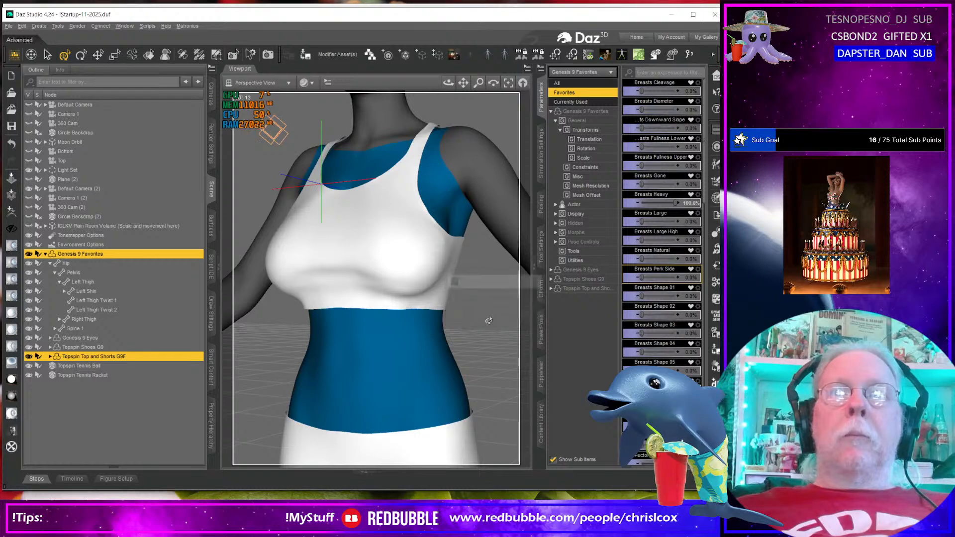
left_click_drag(465, 336, 429, 310)
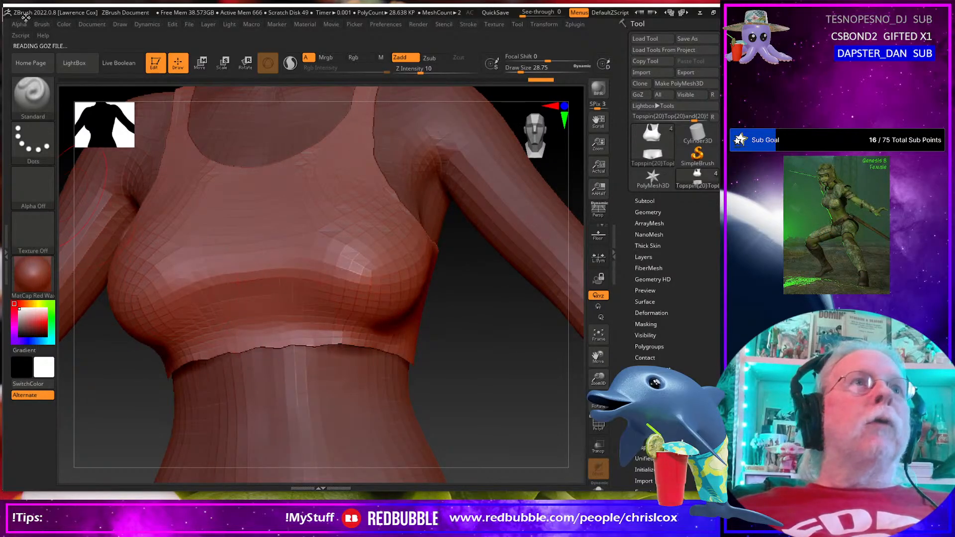
Step: Look at the Smooth brush modifiers, and smooth the top's jagged lower hem under the bust with a draw size of about 9.4
left_click(42, 25)
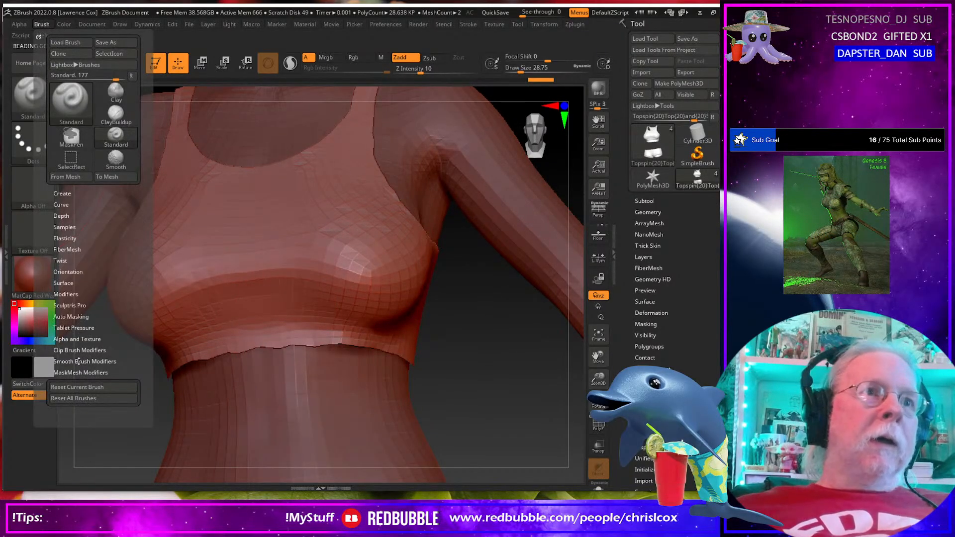
left_click(77, 362)
key("shift")
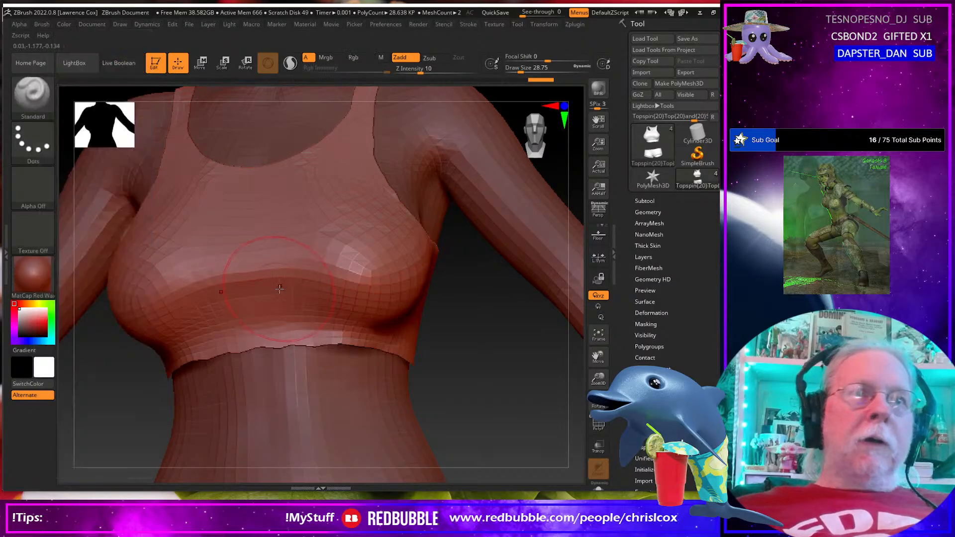
key("s")
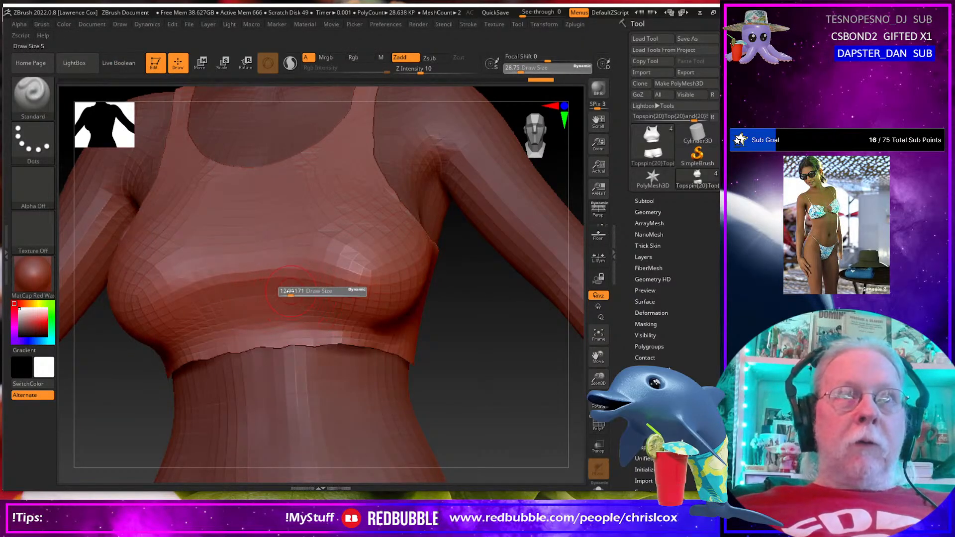
left_click(287, 292)
key("shift")
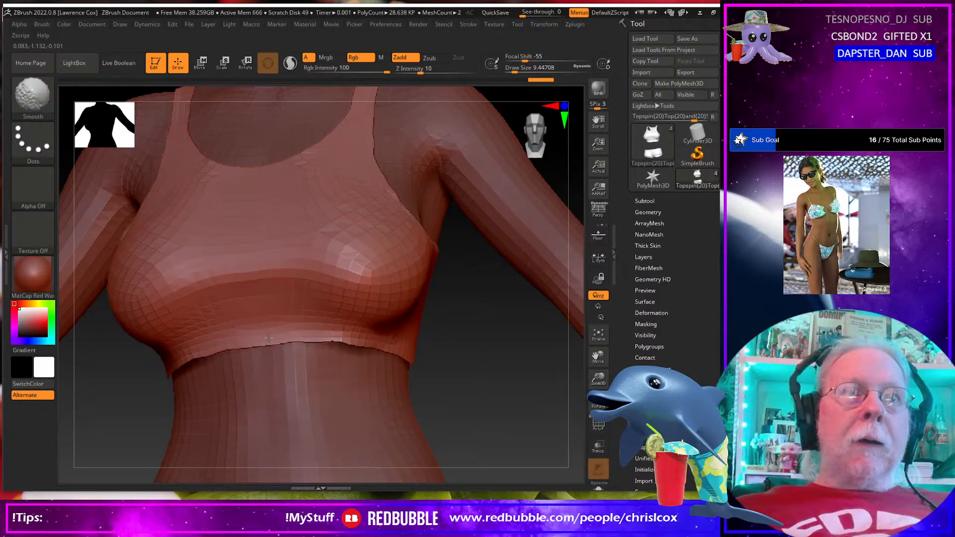
left_click_drag(268, 338, 260, 334, "shift")
mouse_move(497, 348)
left_mouse_down()
mouse_move(425, 345)
mouse_move(438, 346)
left_mouse_up()
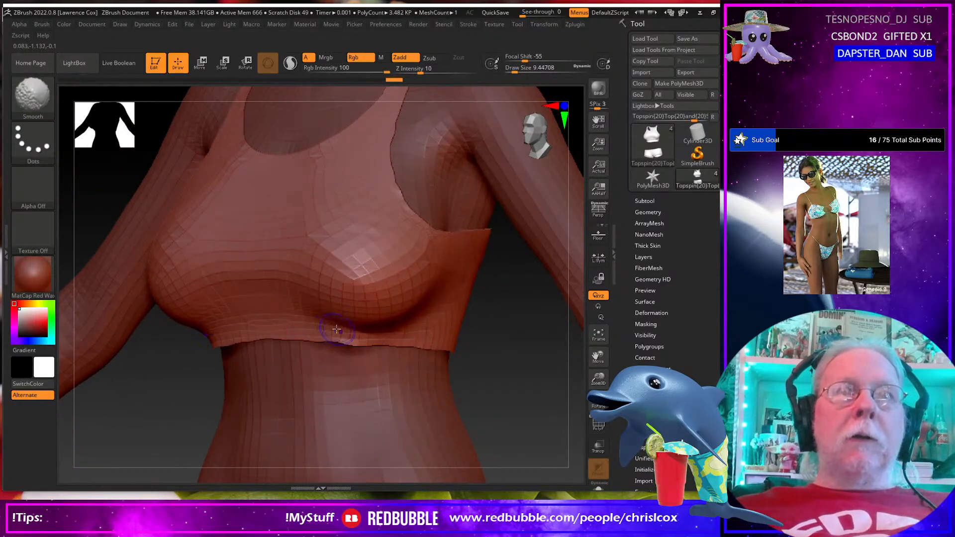
left_click_drag(343, 330, 405, 344, "shift")
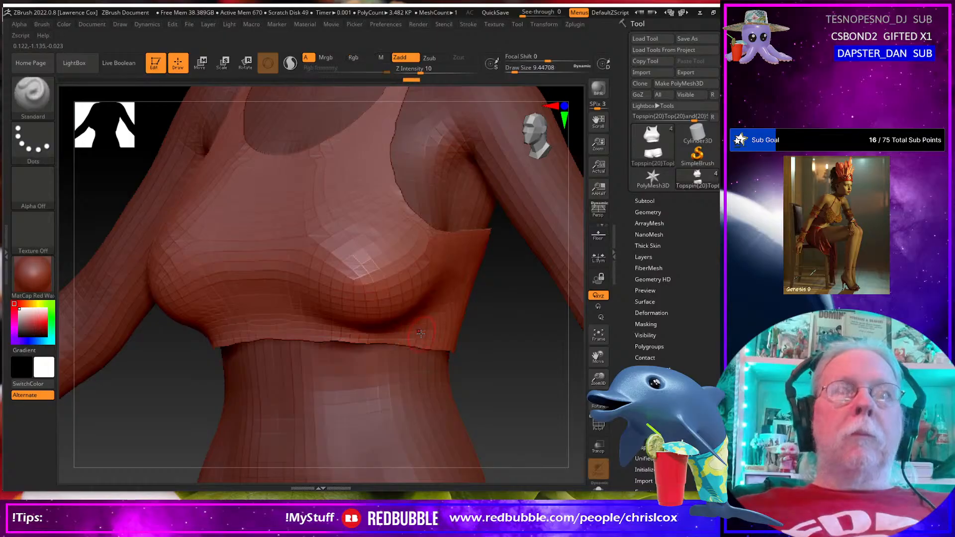
left_click_drag(464, 343, 507, 336)
left_click_drag(451, 326, 416, 336)
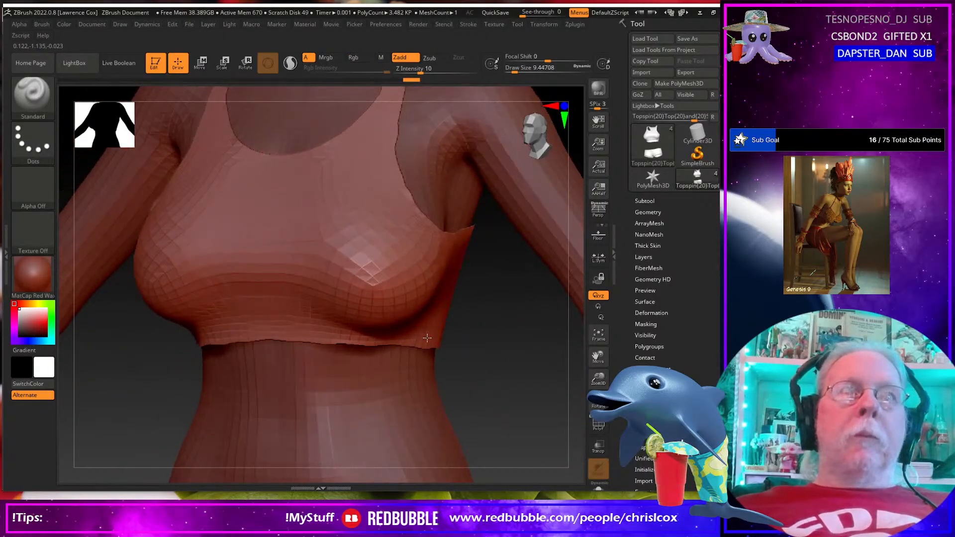
Step: Send the smoothed top back to Daz Studio through GoZ as a new morph named body_bs_BreastsHeavy
left_click(638, 94)
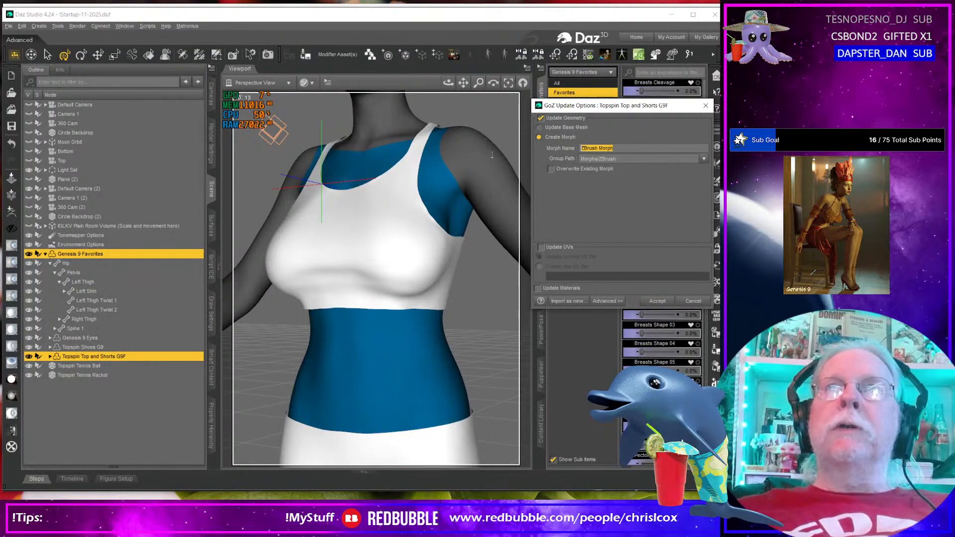
type("body_bs_BreastsHeavy")
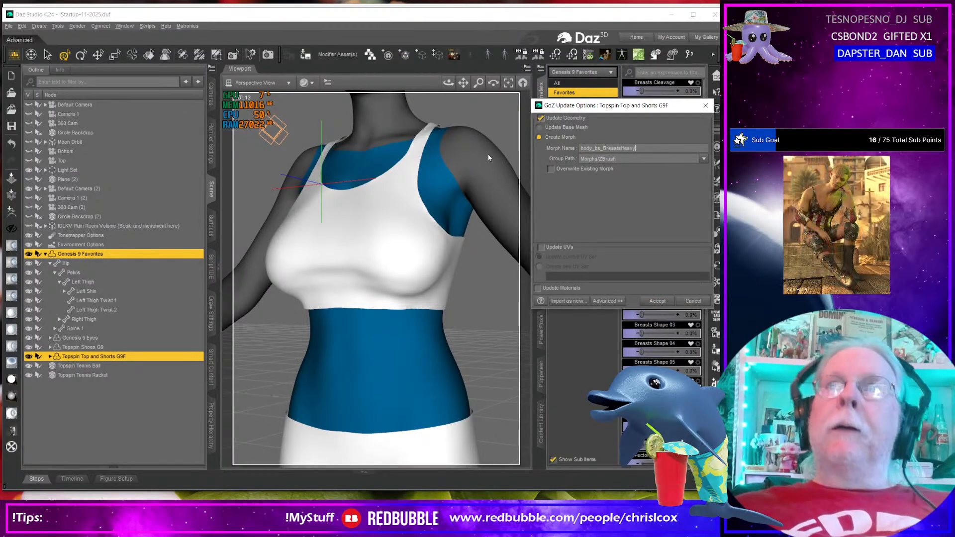
left_click(662, 302)
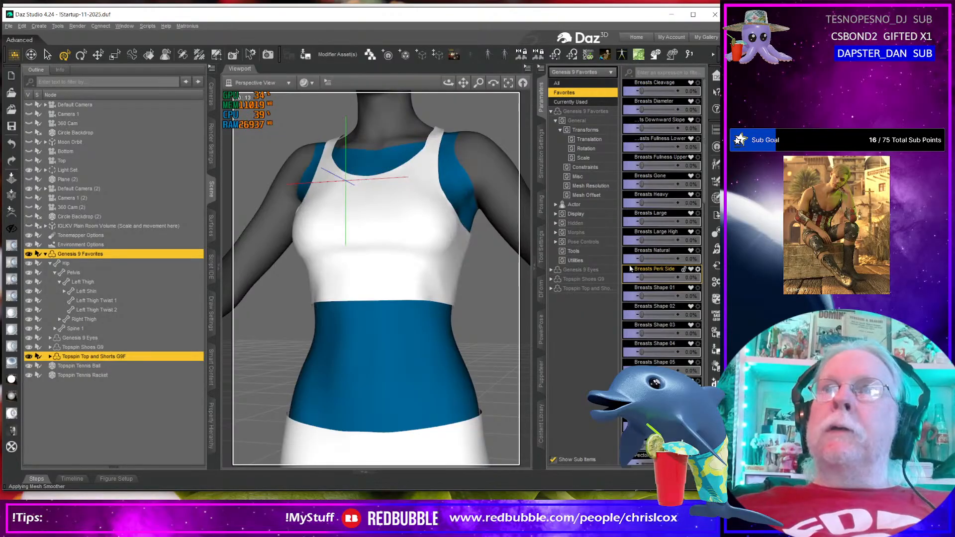
Step: Set Breasts Large to 100% on the figure and send the figure and top to ZBrush through GoZ
left_click_drag(641, 221, 676, 222)
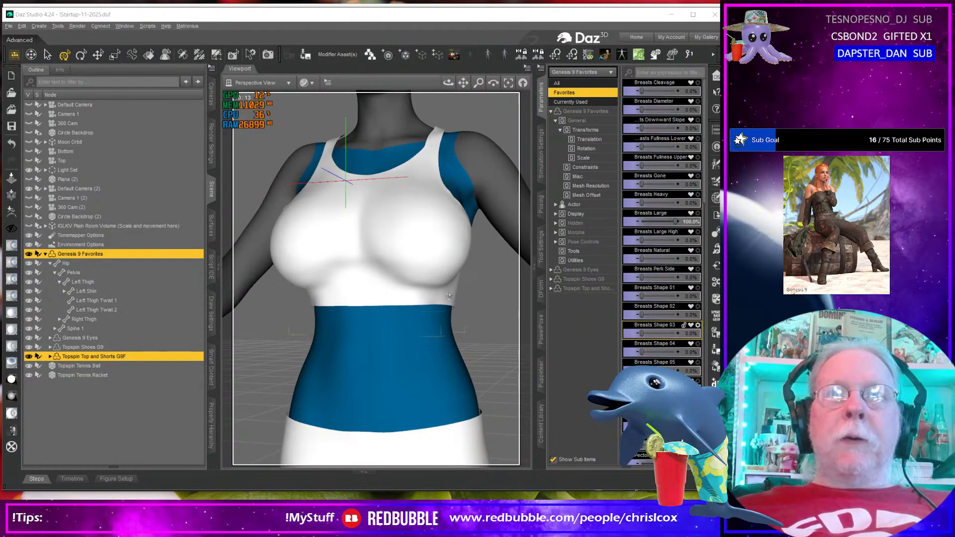
left_click(11, 212)
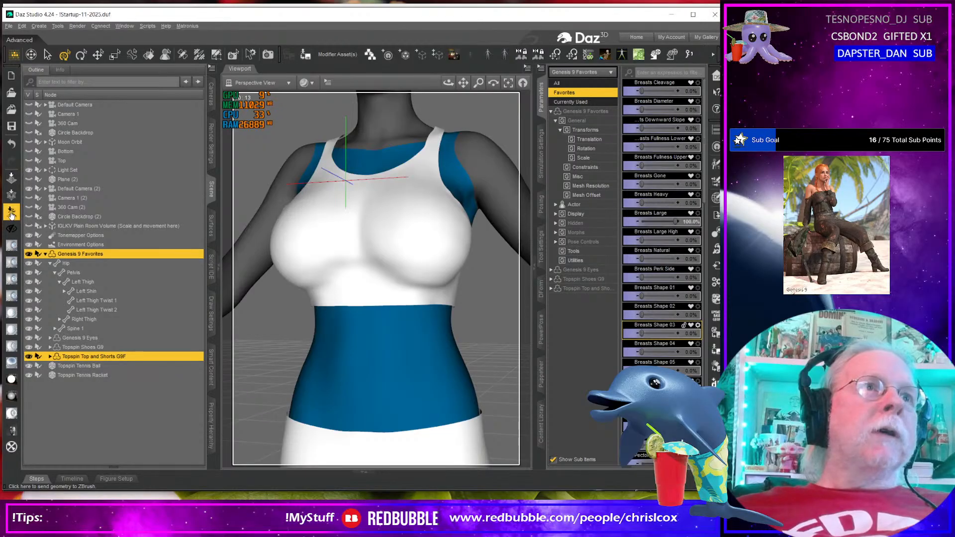
left_click(495, 320)
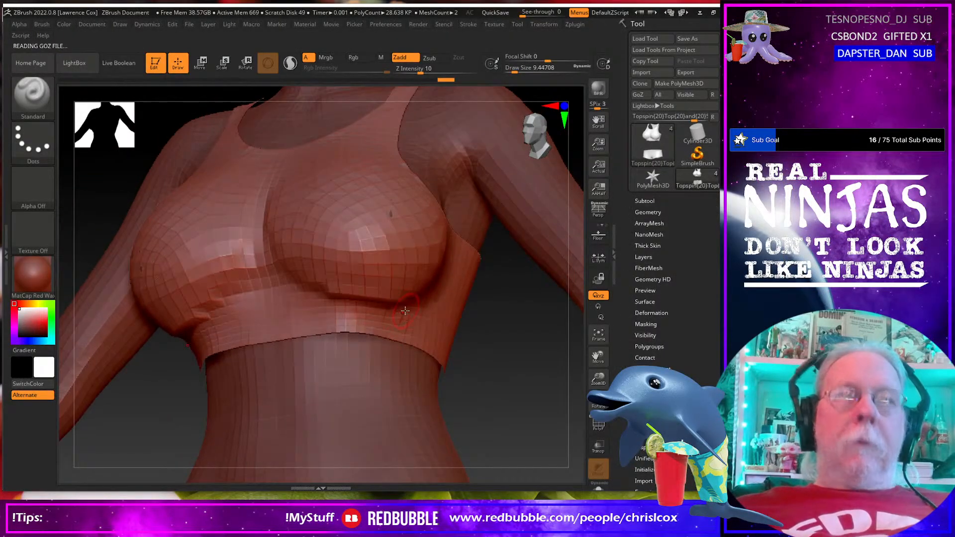
Step: Smooth the top's jagged folds under and between the breasts with a draw size of about 25
key("s")
left_click_drag(408, 314, 411, 314)
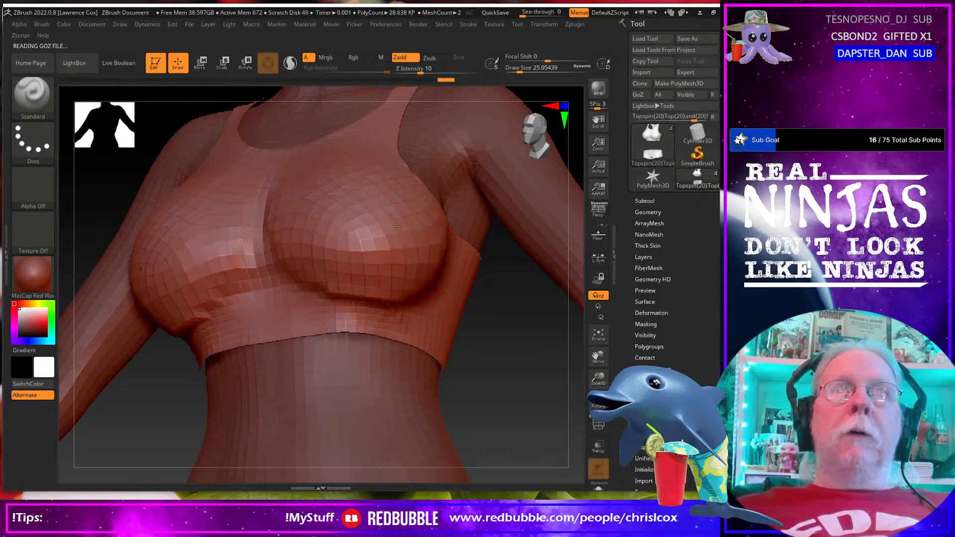
key("shift")
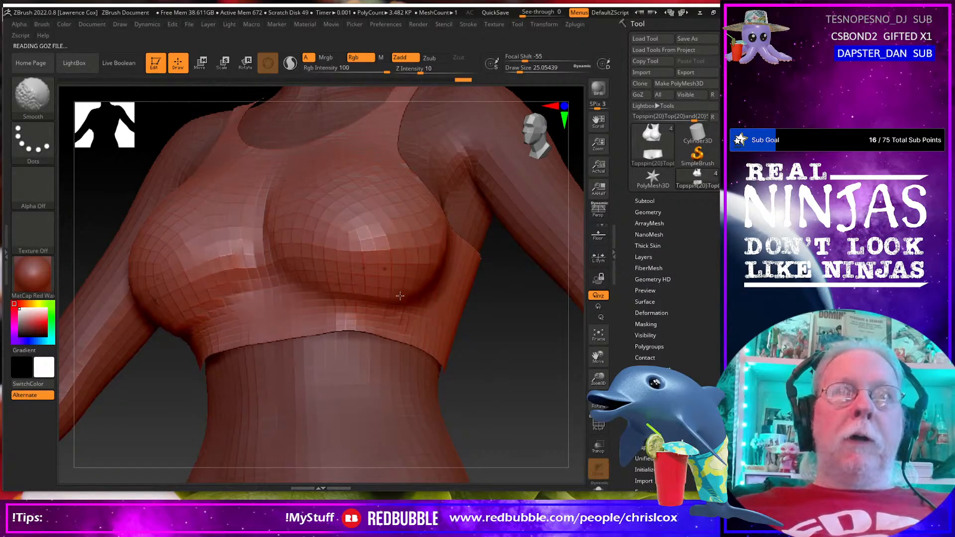
left_click_drag(437, 290, 430, 323, "shift")
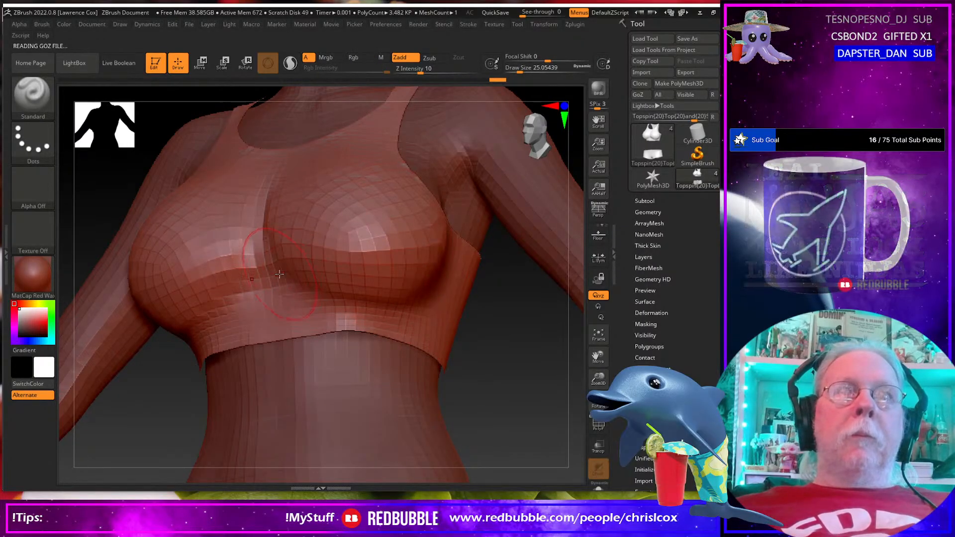
left_click_drag(102, 224, 324, 263)
mouse_move(324, 264)
right_mouse_down()
mouse_move(293, 256)
mouse_move(253, 273)
right_mouse_up()
left_click_drag(252, 273, 231, 281, "shift")
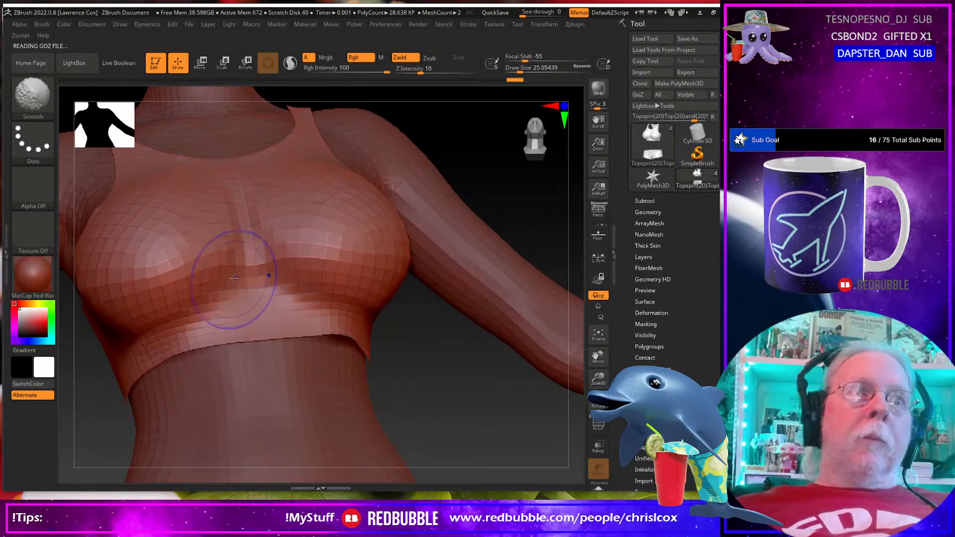
mouse_move(234, 284)
right_mouse_down()
mouse_move(262, 268)
mouse_move(150, 231)
mouse_move(239, 233)
mouse_move(270, 223)
mouse_move(288, 199)
mouse_move(337, 196)
mouse_move(263, 210)
mouse_move(285, 210)
right_mouse_up()
key("shift")
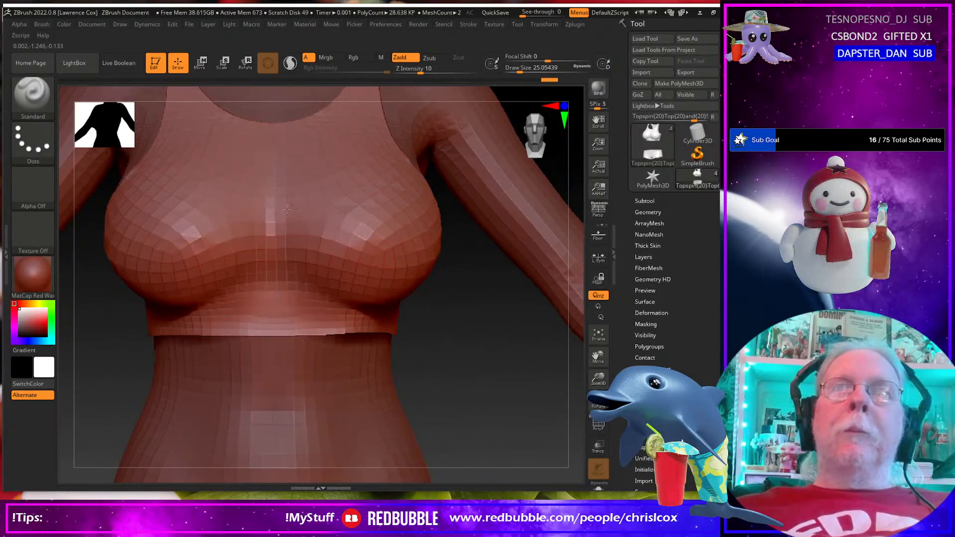
Step: Send the smoothed top back to Daz Studio through GoZ as morph body_bs_BreastsLarge, overwriting the existing morph
left_click(640, 95)
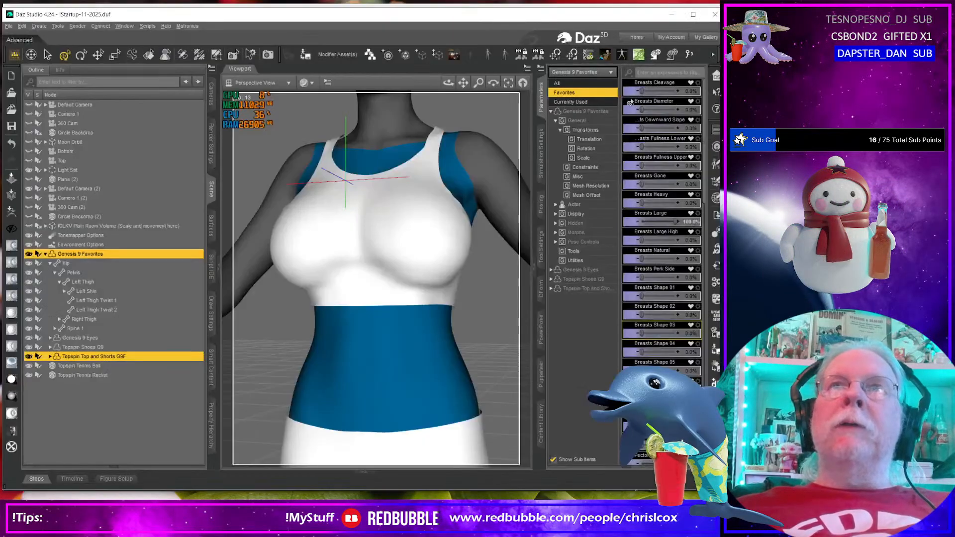
left_click_drag(616, 150, 573, 152)
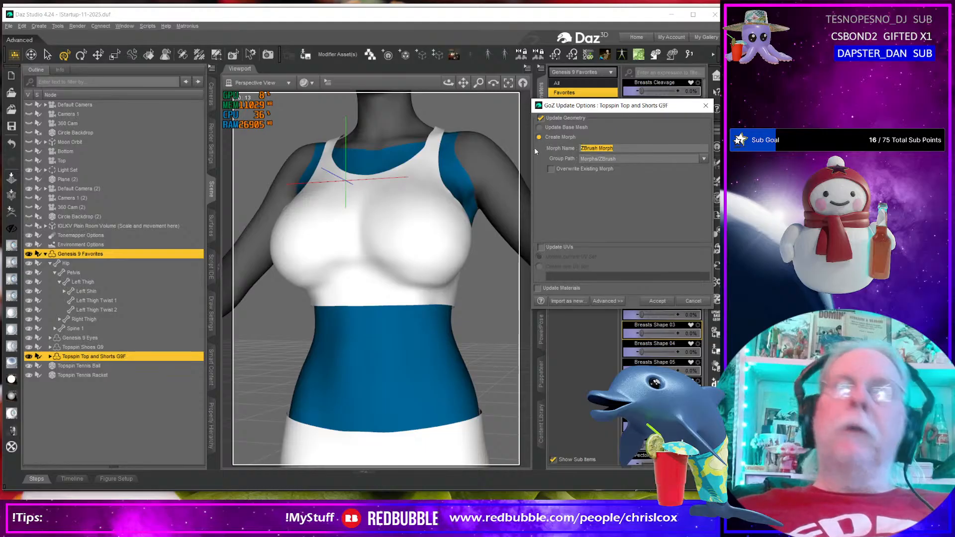
type("body_bs_BreastsLarge")
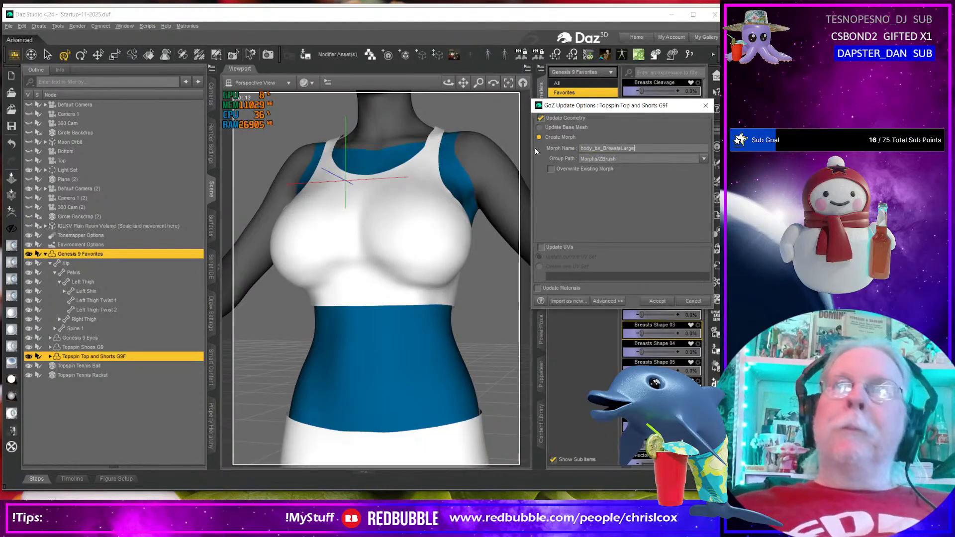
left_click(570, 171)
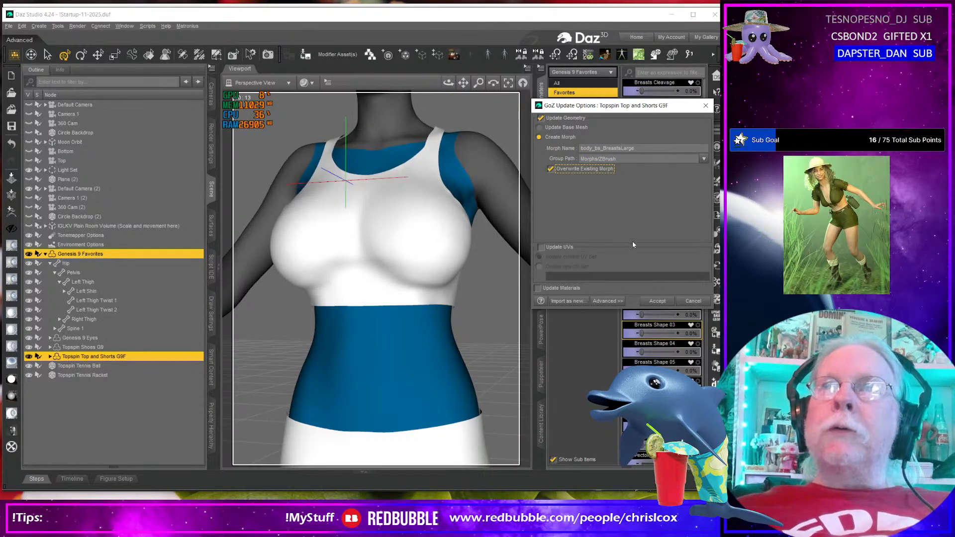
left_click(654, 301)
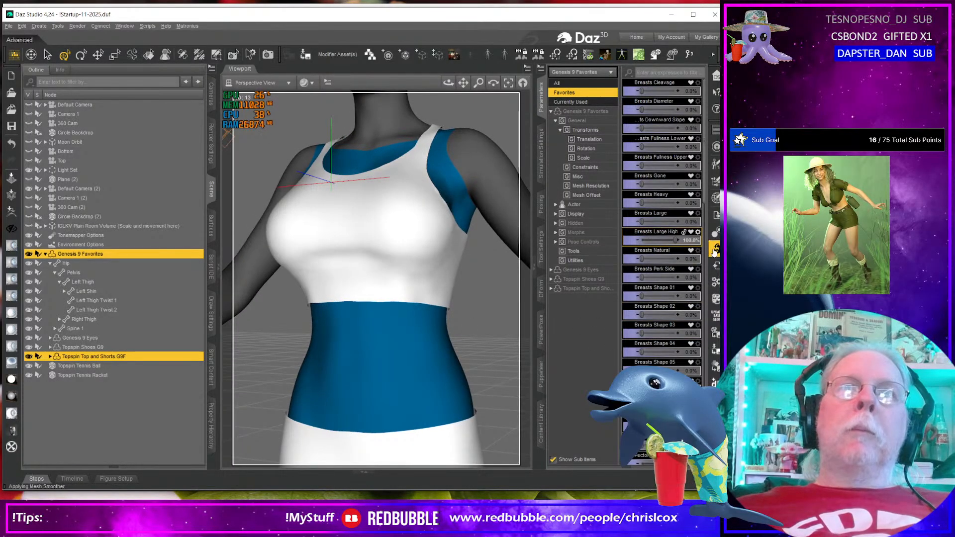
Step: Undo Breasts Large High, and check the top's fit with Breasts Natural and Breasts Perk Side, undoing each one after viewing
key("ctrl+z")
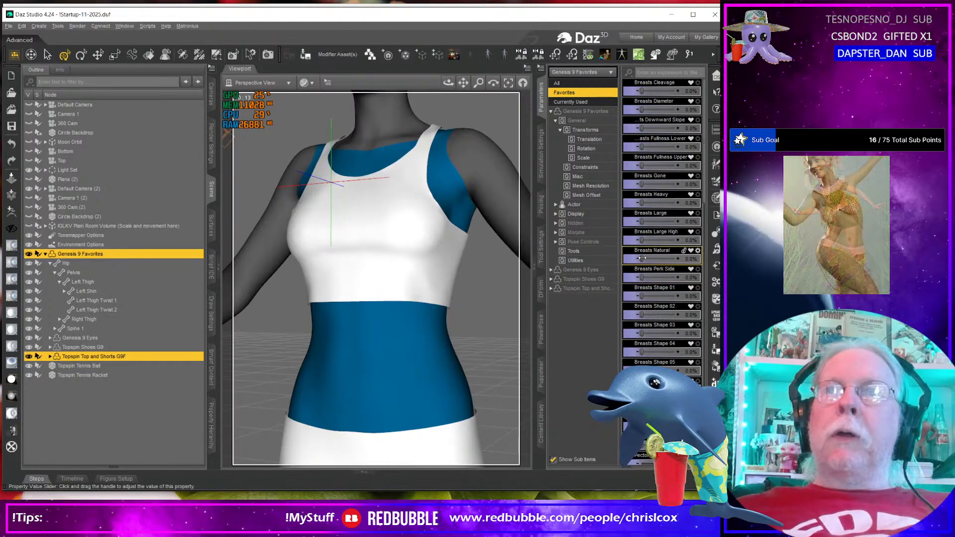
left_click_drag(641, 259, 698, 257)
key("ctrl+z")
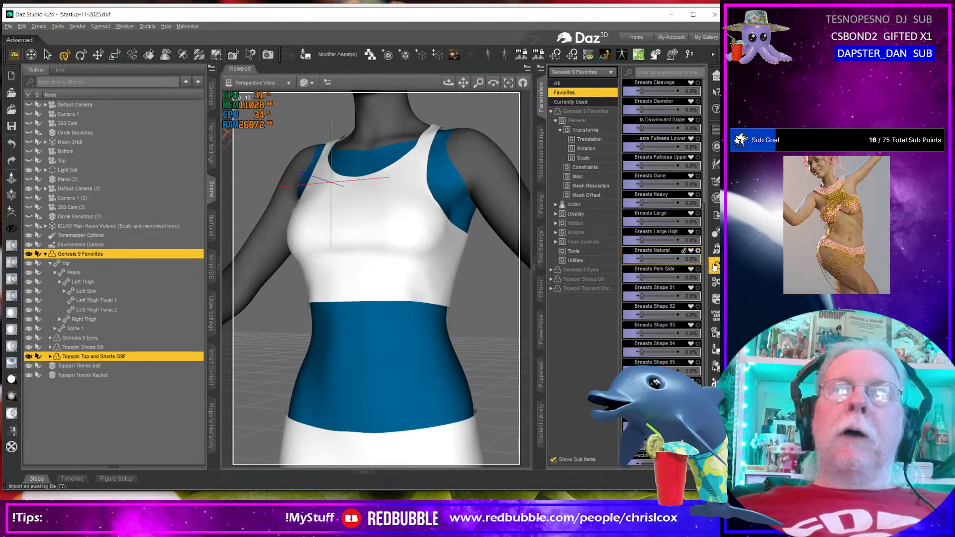
left_click_drag(641, 277, 699, 278)
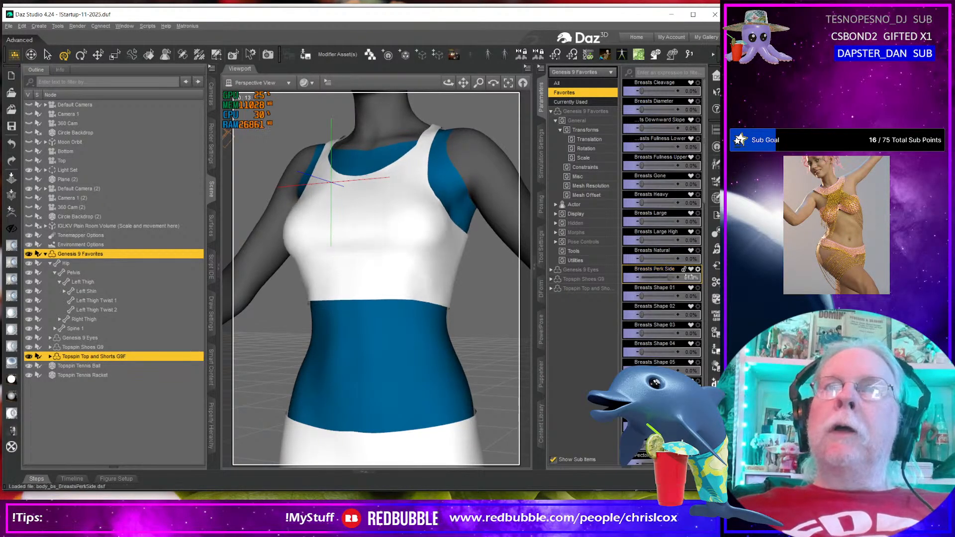
key("ctrl+z")
Step: Set Breasts Shape 01 to 100% on the figure and send the figure and top to ZBrush through GoZ
left_click_drag(645, 296, 697, 296)
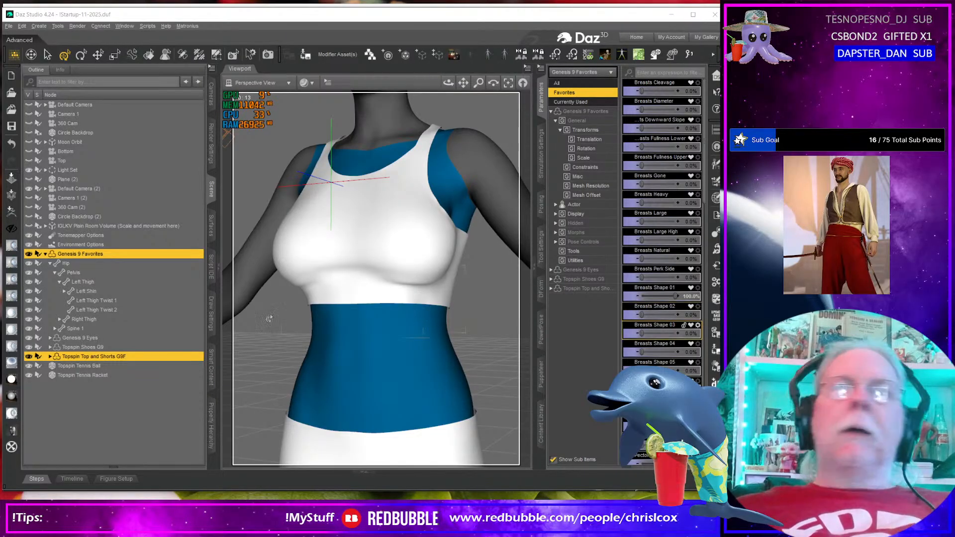
left_click(11, 214)
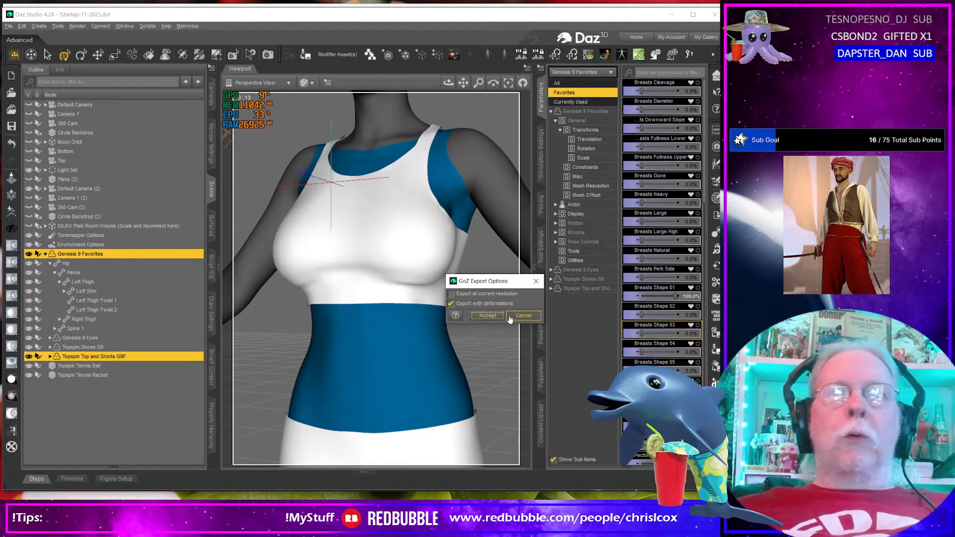
left_click(488, 316)
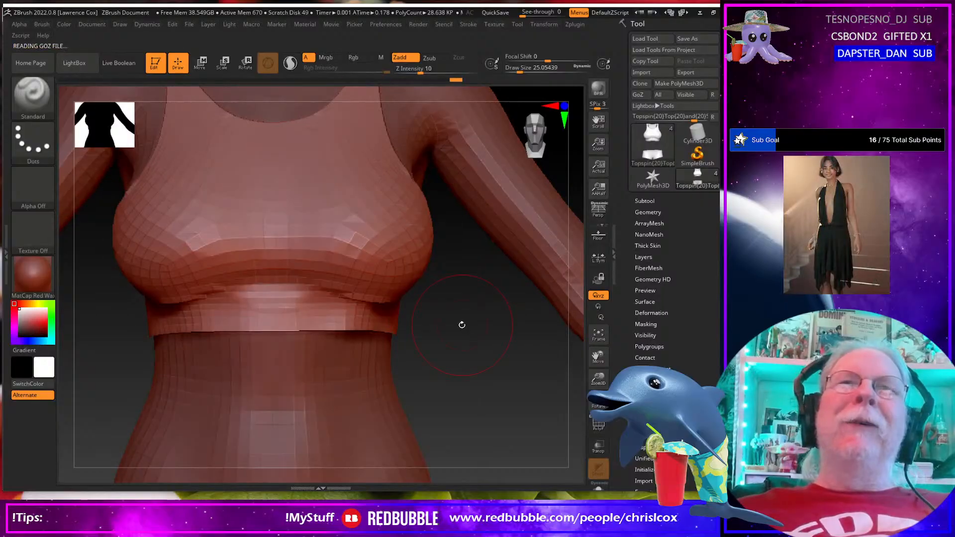
Step: Smooth the top's folds under the bust for Breasts Shape 01, and reduce the draw size to about 17
mouse_move(455, 320)
left_mouse_down()
mouse_move(367, 303)
mouse_move(356, 273)
left_mouse_up()
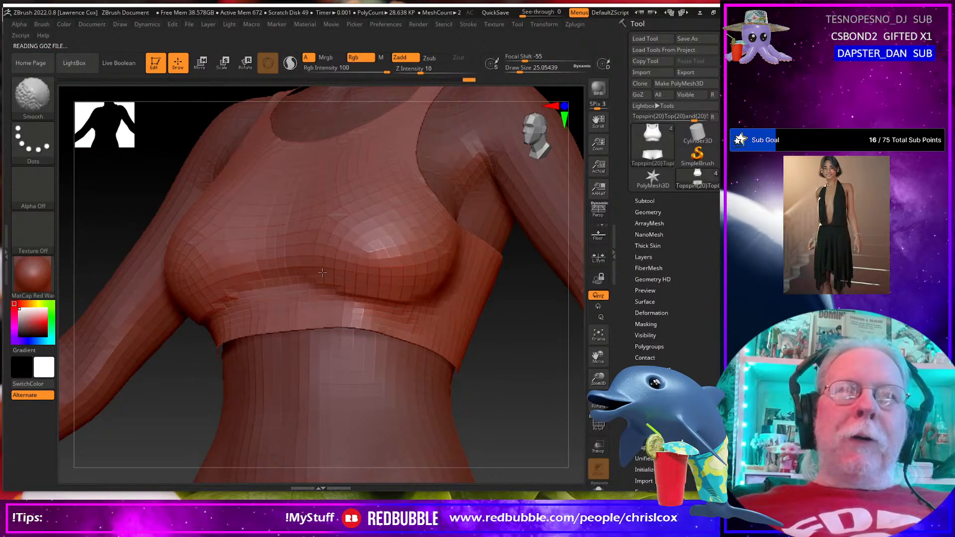
left_click_drag(296, 267, 275, 266, "shift")
left_click_drag(522, 300, 372, 295)
key("s")
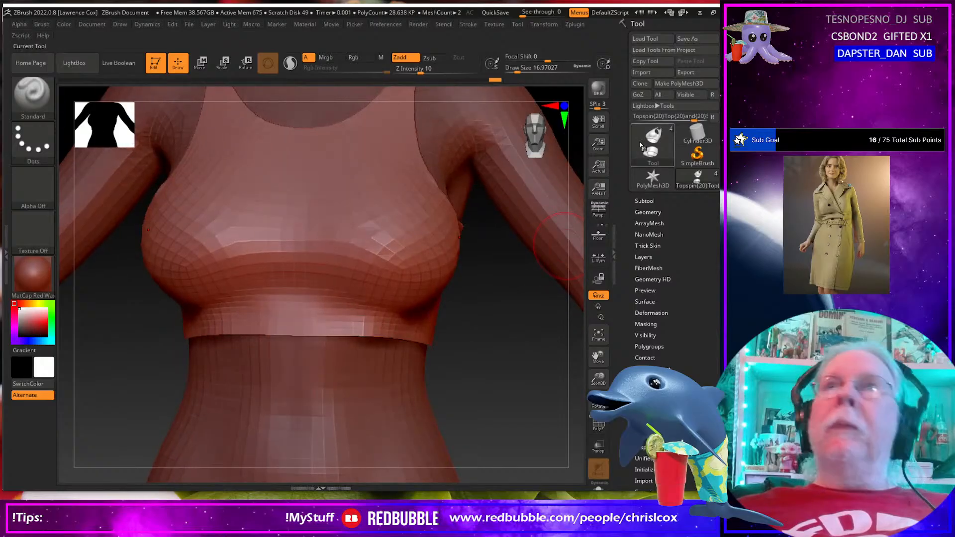
Step: Send the smoothed top back to Daz Studio through GoZ as a morph named body_bs_BreastsShape01
left_click(637, 95)
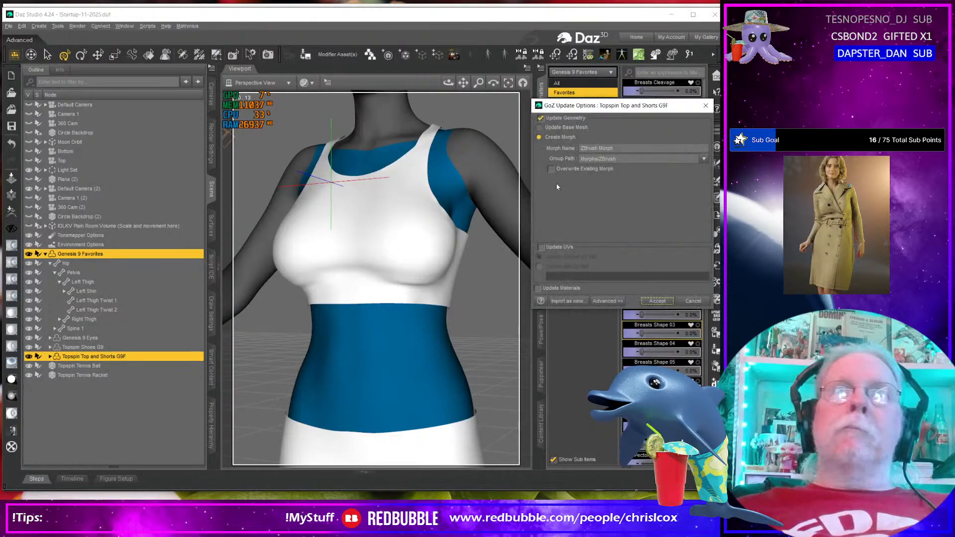
type("body_bs_BreastsShape01")
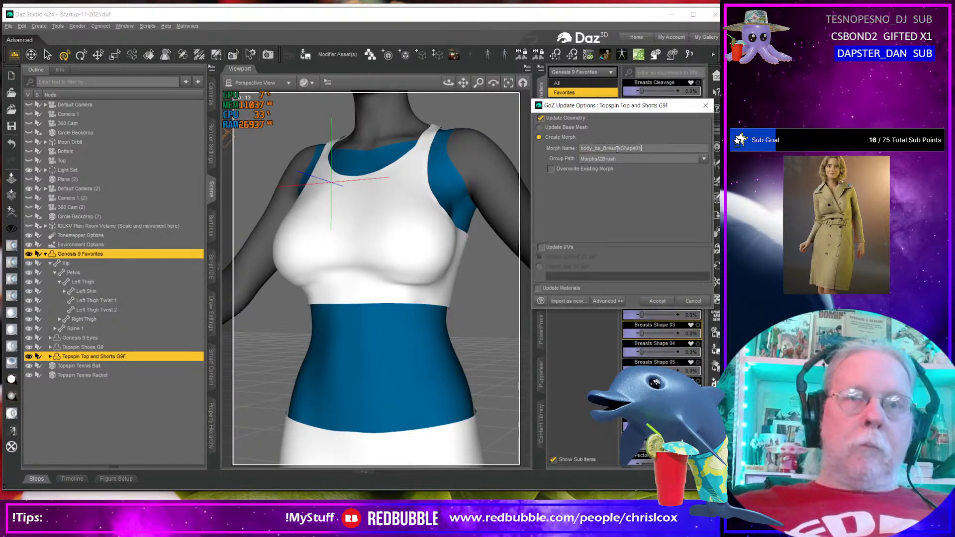
left_click(657, 301)
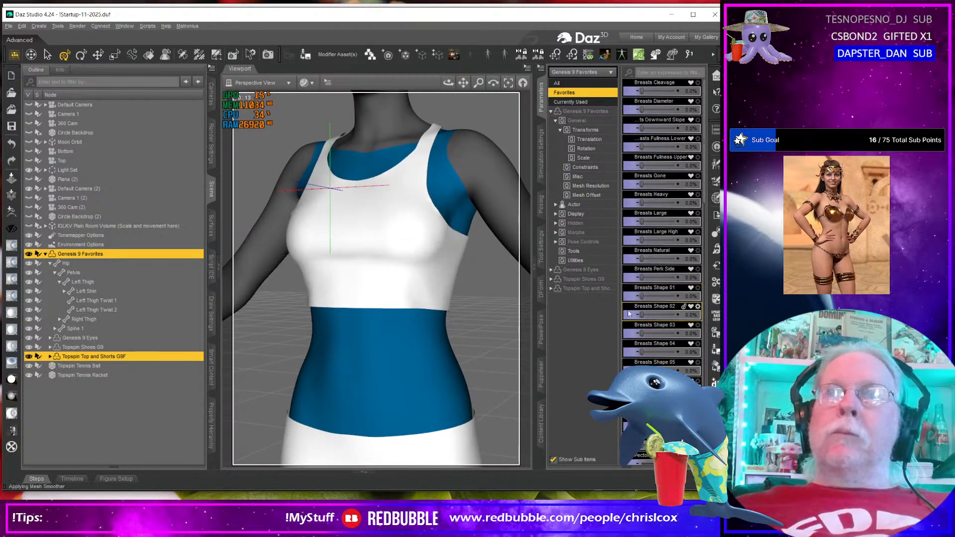
Step: Set Breasts Shape 02 to 100% on the figure and send the figure and top to ZBrush through GoZ
left_click_drag(642, 315, 675, 314)
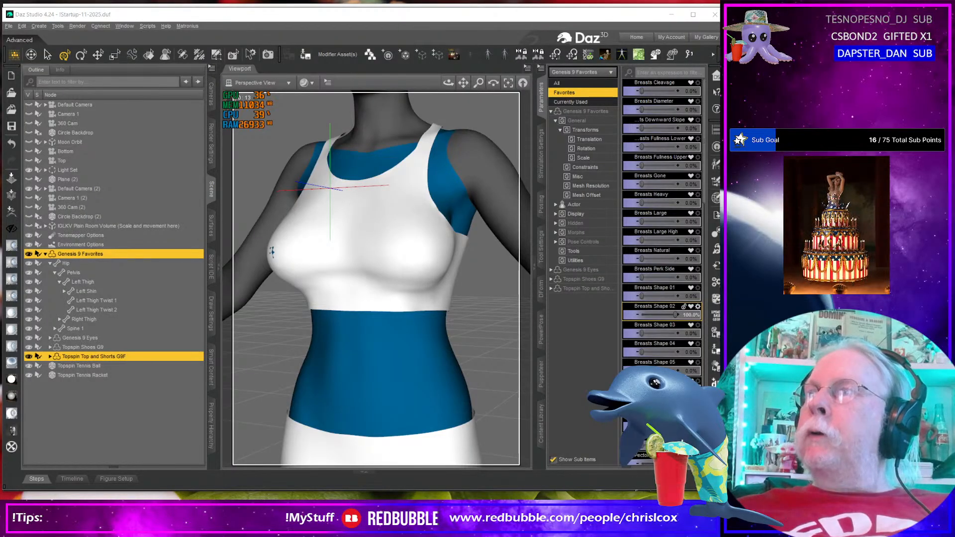
left_click(12, 211)
left_click(492, 318)
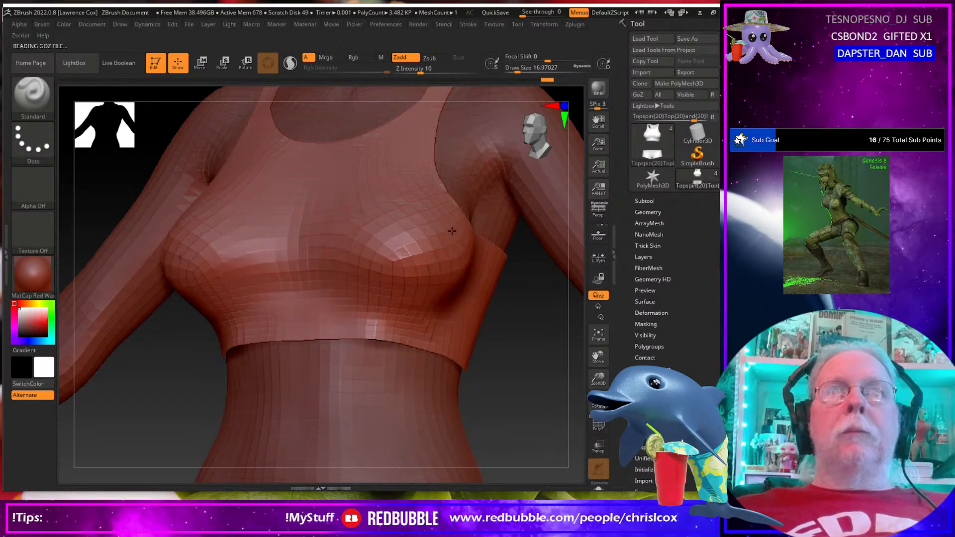
Step: Send all subtools back to Daz Studio through GoZ, saving the top as morph body_bs_BreastsShape02 with overwriting of the existing morph
right_click_drag(451, 231, 490, 234)
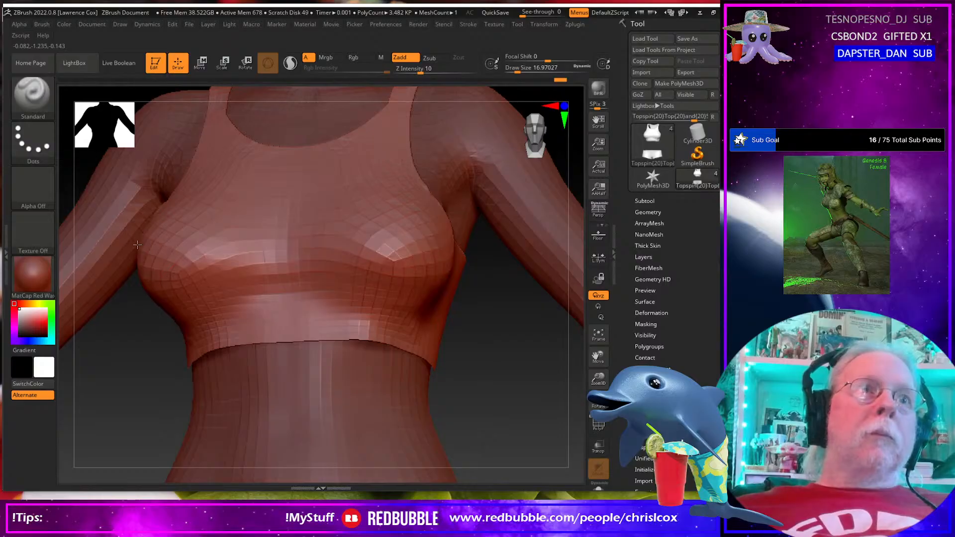
right_click_drag(137, 244, 192, 269)
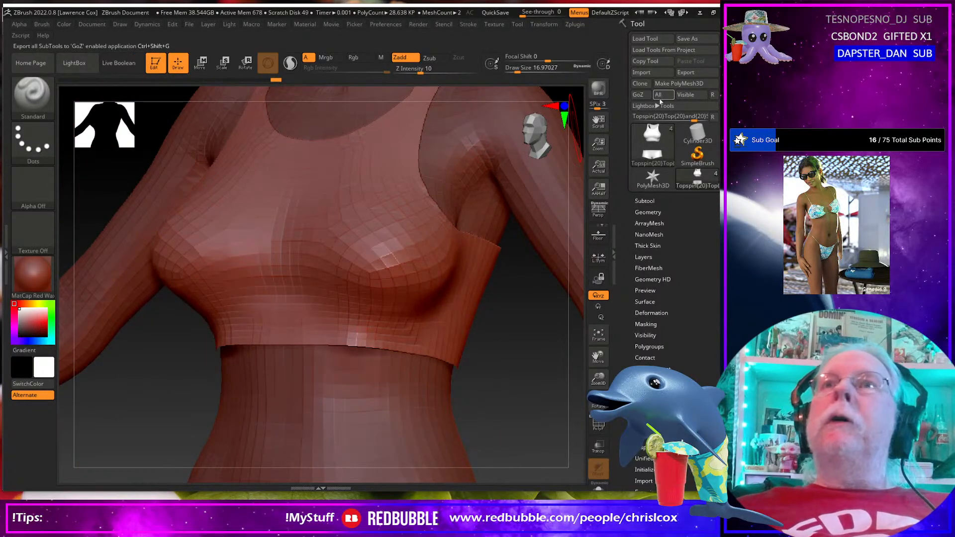
left_click(659, 96)
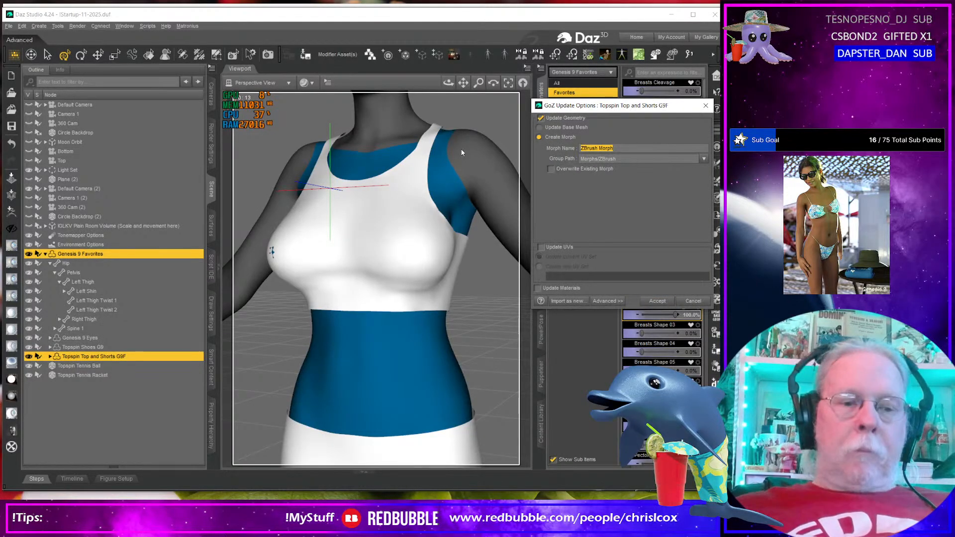
type("body_bs_BreastsShape02")
left_click(574, 170)
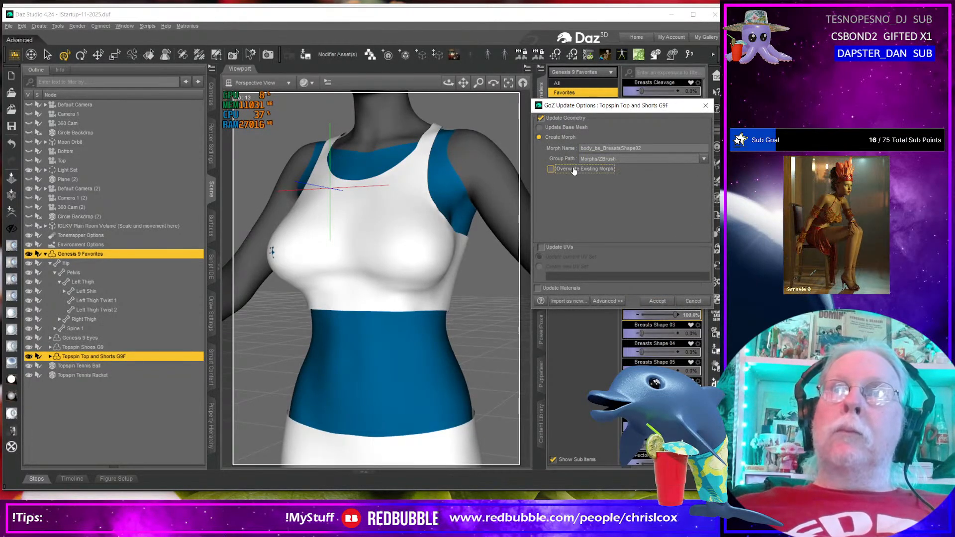
left_click(657, 301)
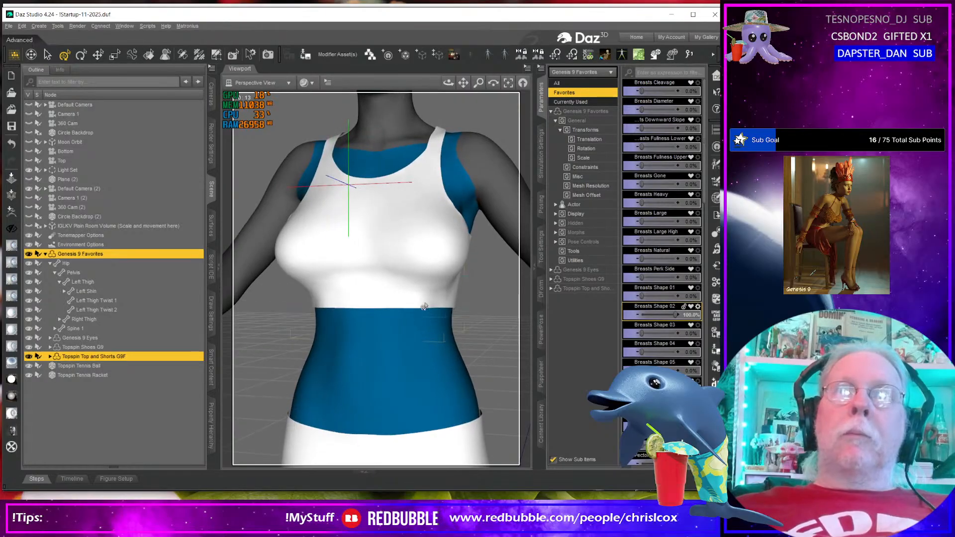
Step: Replace Breasts Shape 02 with Breasts Shape 03 at 100%, and send the figure and top to ZBrush through GoZ
key("ctrl+z")
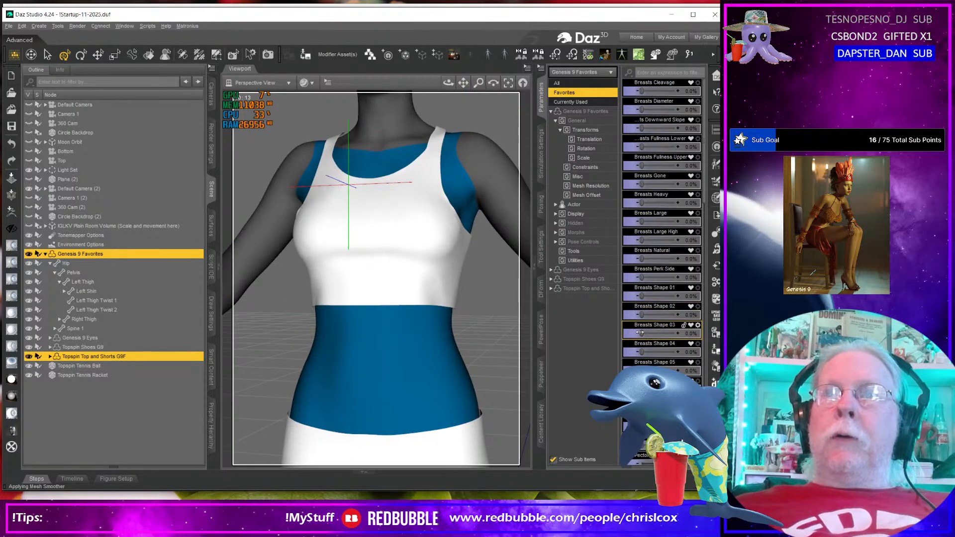
left_click_drag(640, 332, 691, 333)
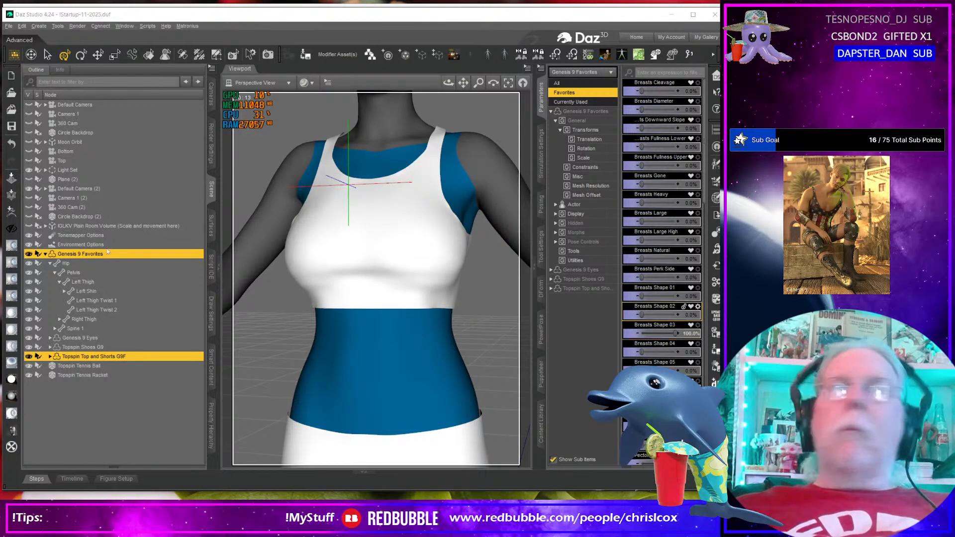
left_click(11, 213)
left_click(487, 316)
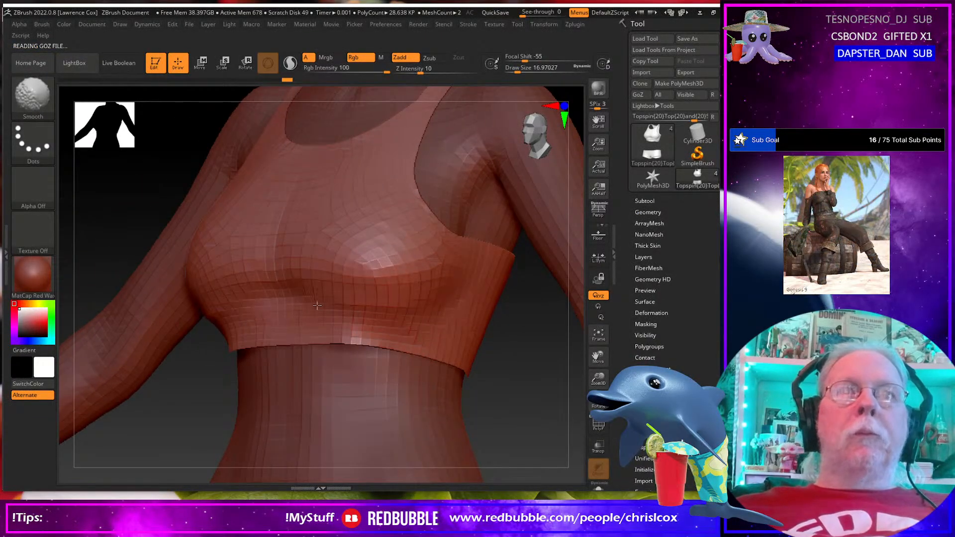
Step: Smooth the top along the fold beneath the breasts with the Smooth brush
key("shift")
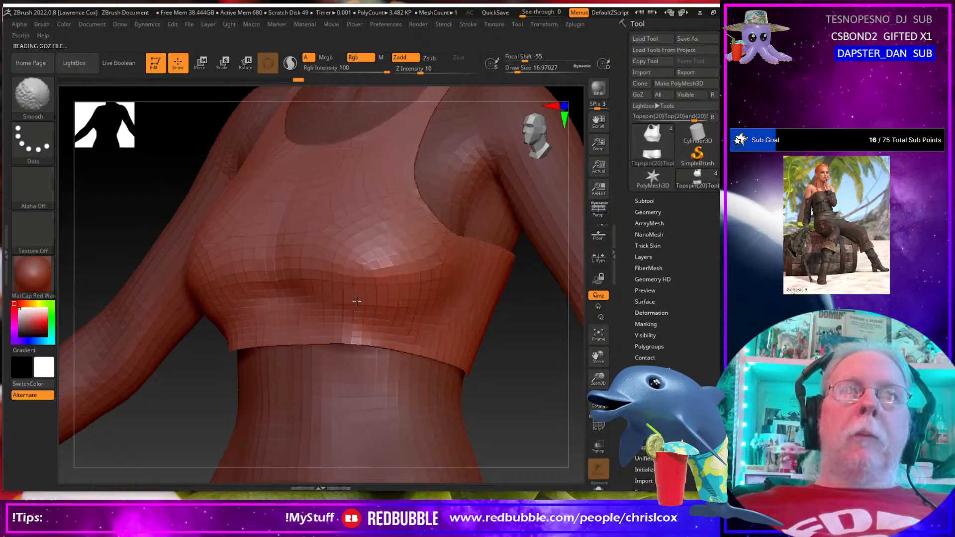
left_click_drag(218, 351, 234, 338)
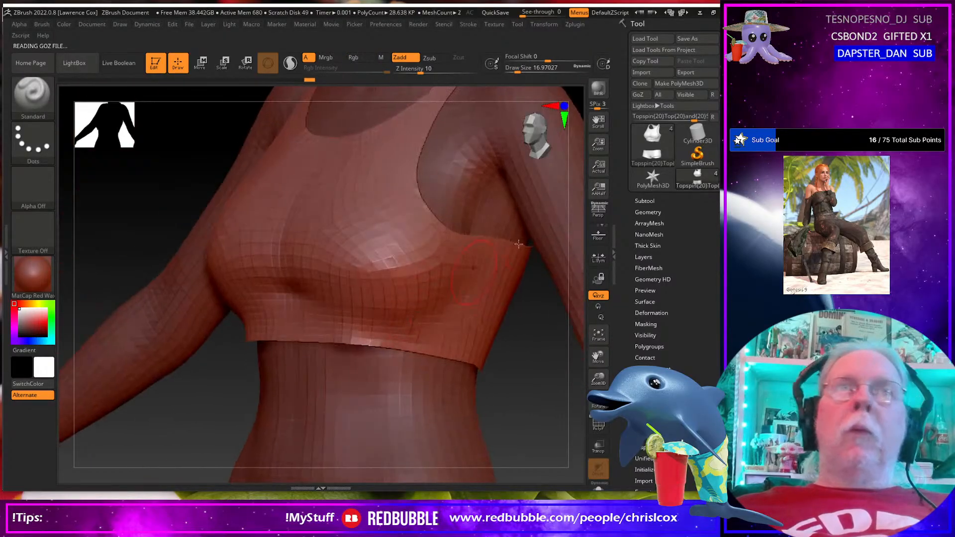
left_click(642, 95)
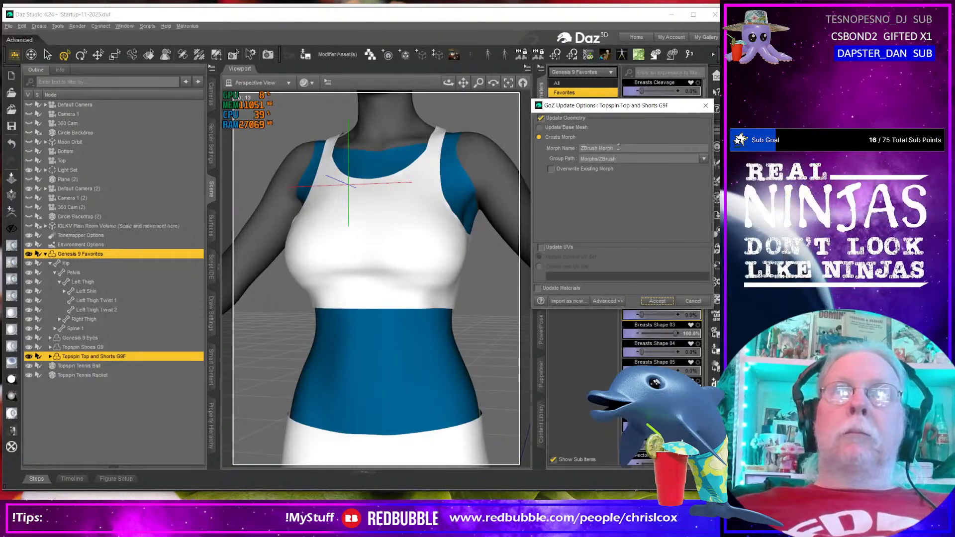
key("Return")
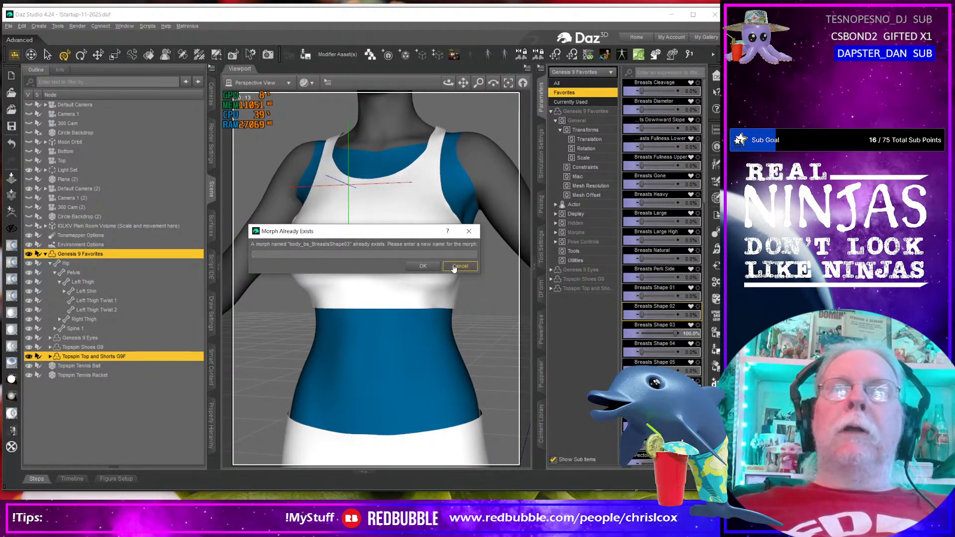
left_click(458, 266)
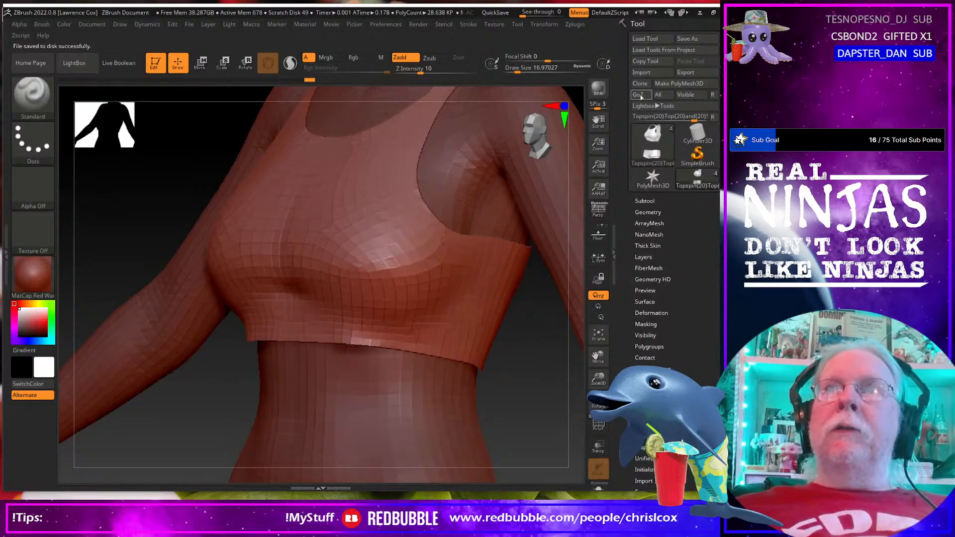
Step: Send the smoothed top back to Daz Studio through GoZ, overwriting the existing morph body_bs_BreastsShape03
left_click(639, 95)
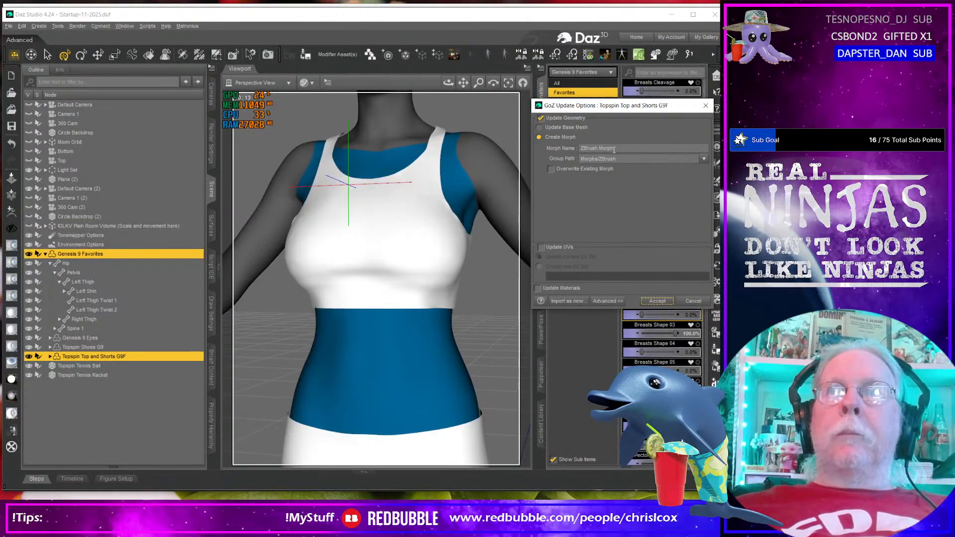
triple_click(614, 150)
type("body_bs_BreastsShape03")
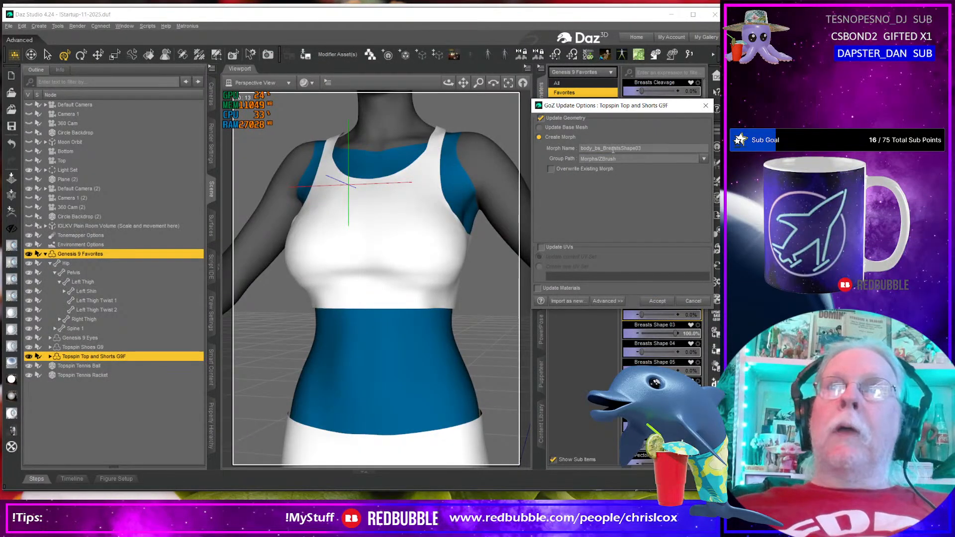
left_click(657, 300)
middle_click_drag(437, 270, 387, 271)
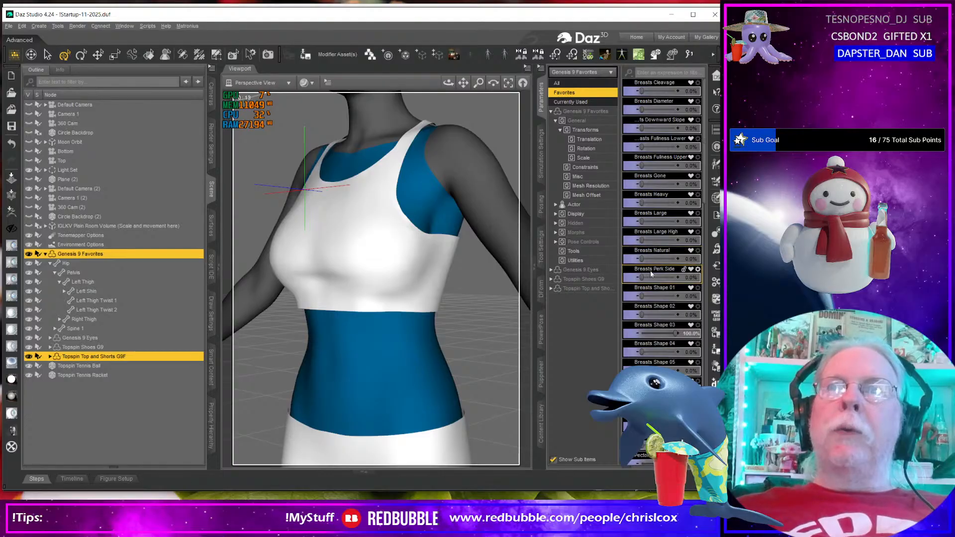
Step: Replace Breasts Shape 03 with Breasts Shape 04 at 100%, and send the figure and top to ZBrush through GoZ
scroll(675, 329, "down", 2)
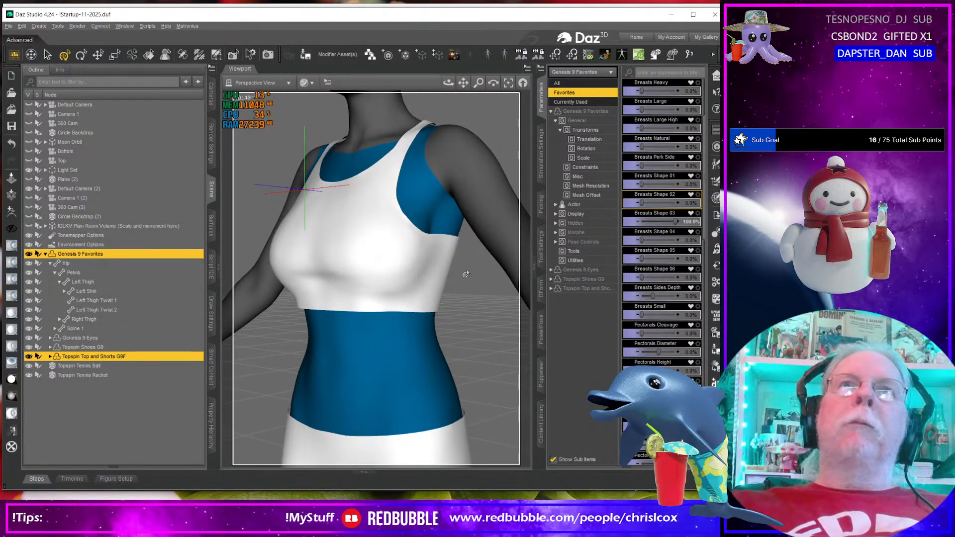
left_click(688, 222)
key("Return")
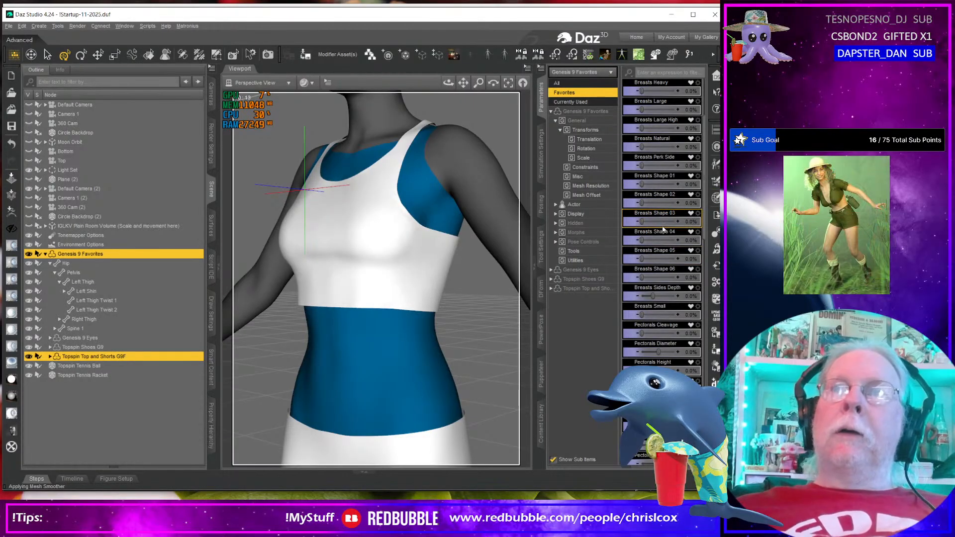
left_click_drag(642, 240, 676, 241)
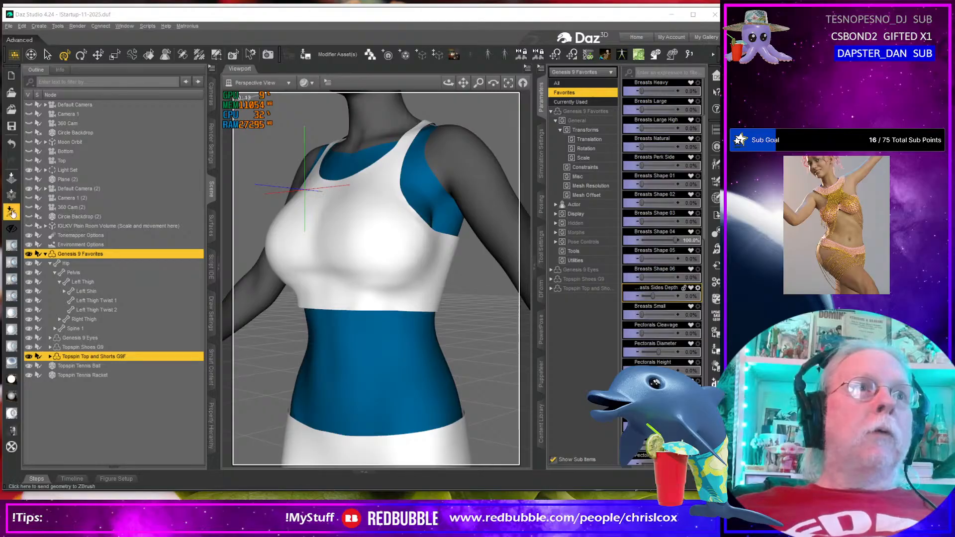
left_click(496, 319)
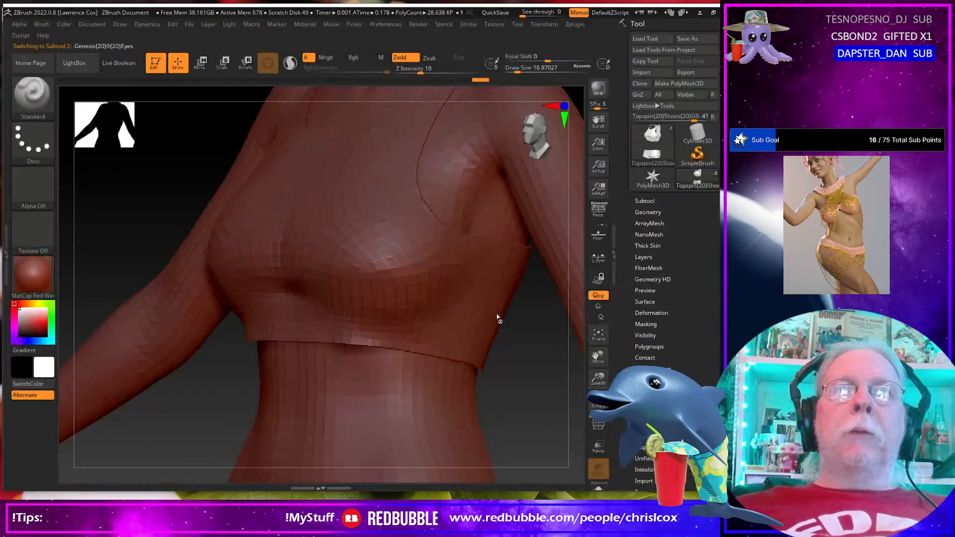
Step: Smooth the top beneath the breasts and send it back to Daz Studio through GoZ as morph body_bs_BreastsShape04, overwriting the existing morph
mouse_move(421, 308)
left_mouse_down("shift")
mouse_move(311, 294)
mouse_move(451, 323)
left_mouse_up("shift")
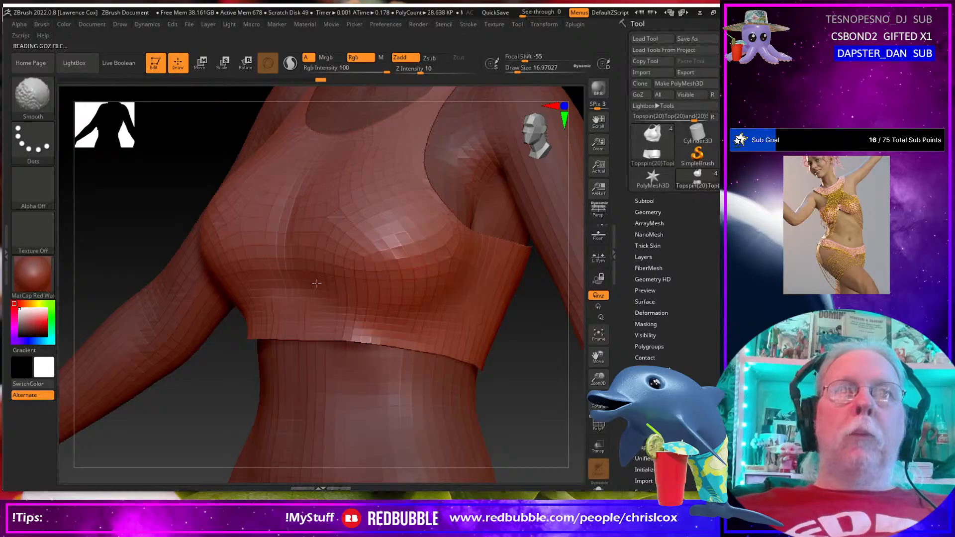
right_click_drag(317, 283, 552, 264)
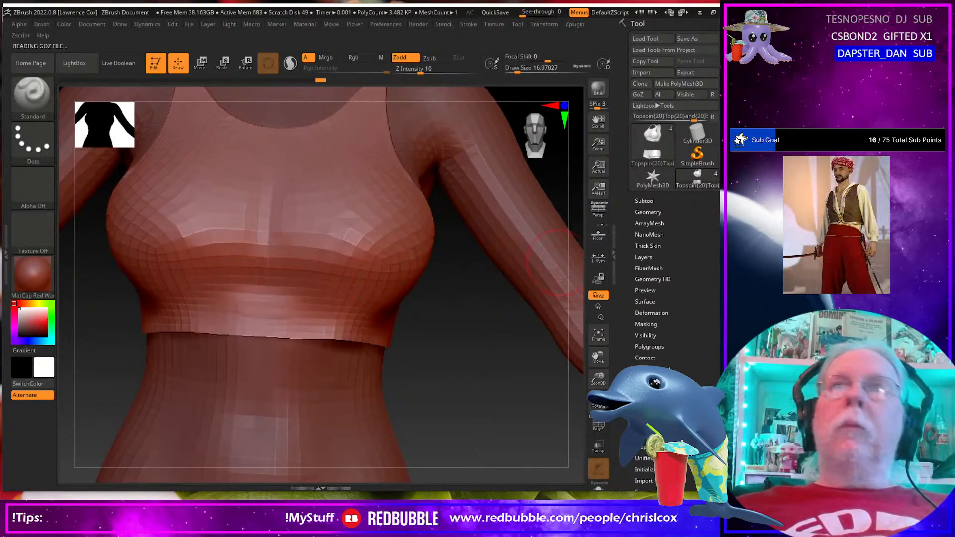
left_click(637, 95)
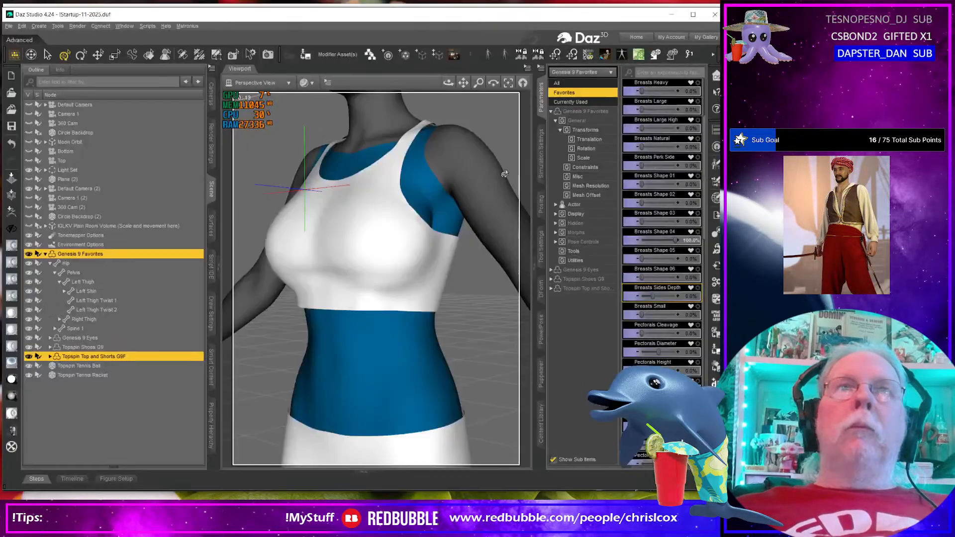
double_click(620, 150)
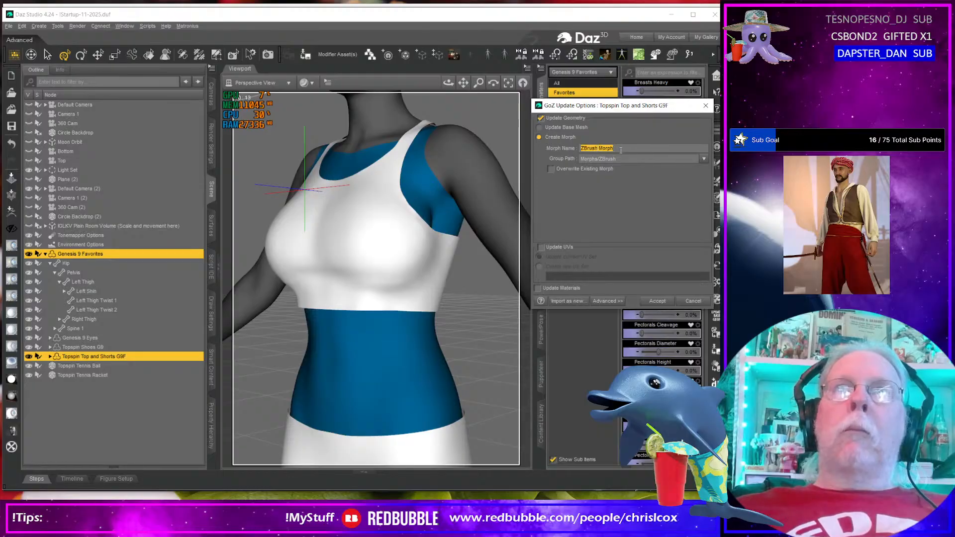
type("body_bs_BreastsShape04")
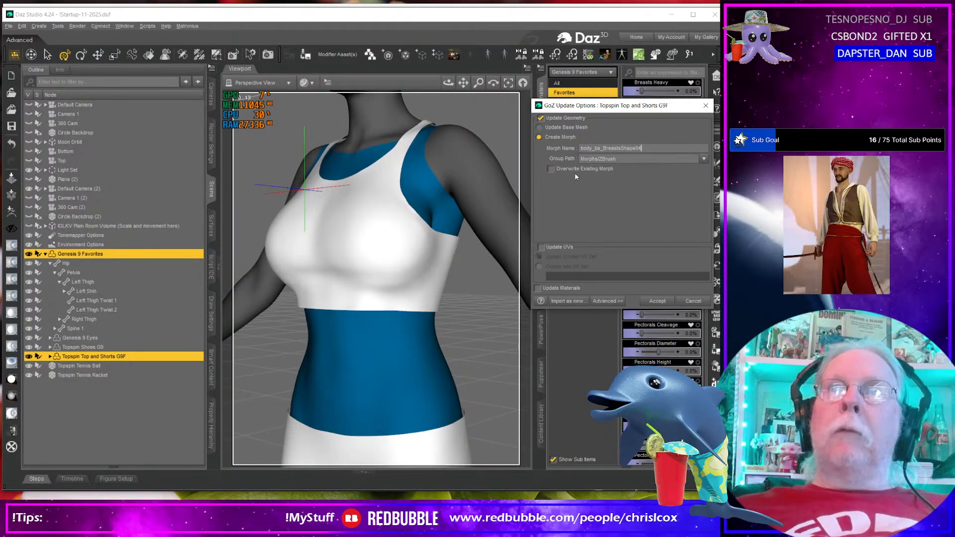
left_click(551, 169)
left_click(670, 297)
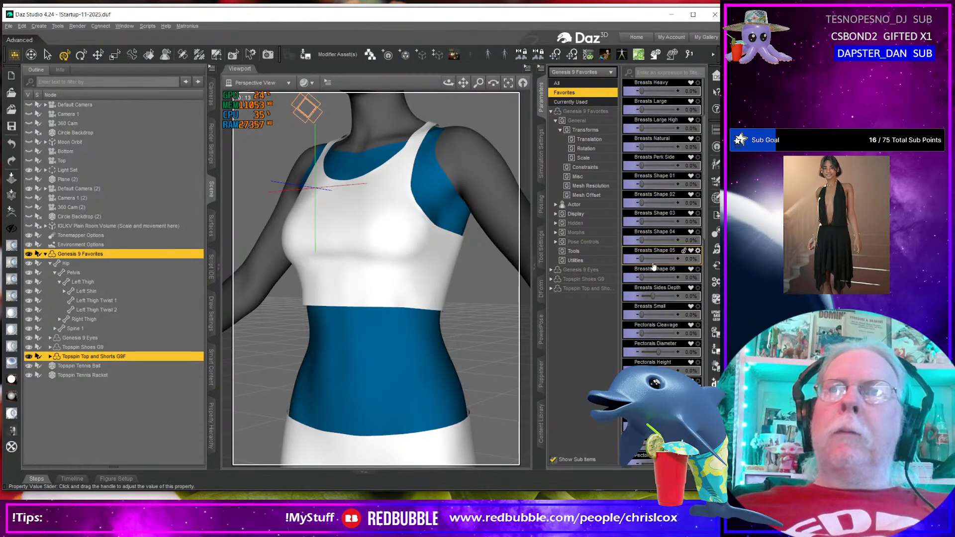
Step: Test the top's fit with Breasts Shape 05 at 100%, and undo the change
left_click_drag(640, 258, 712, 258)
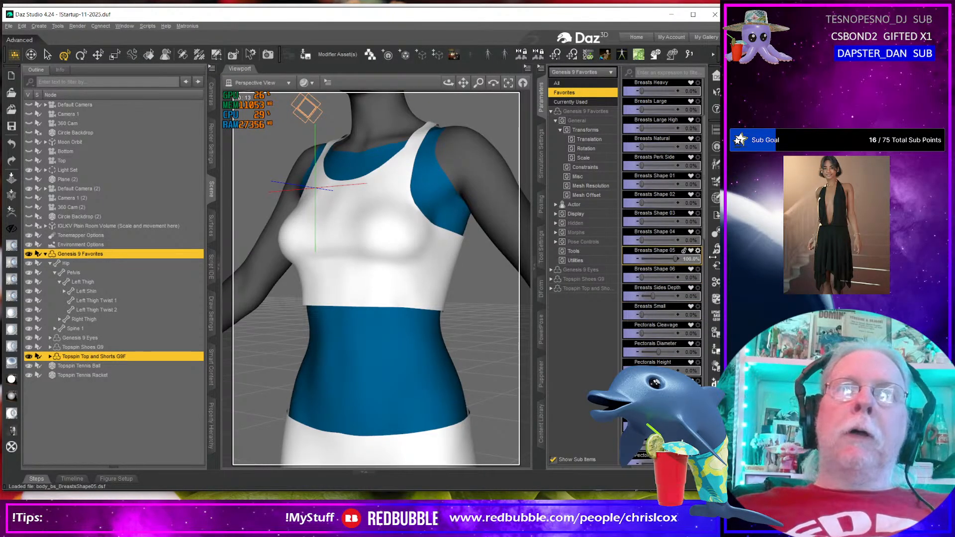
key("ctrl+z")
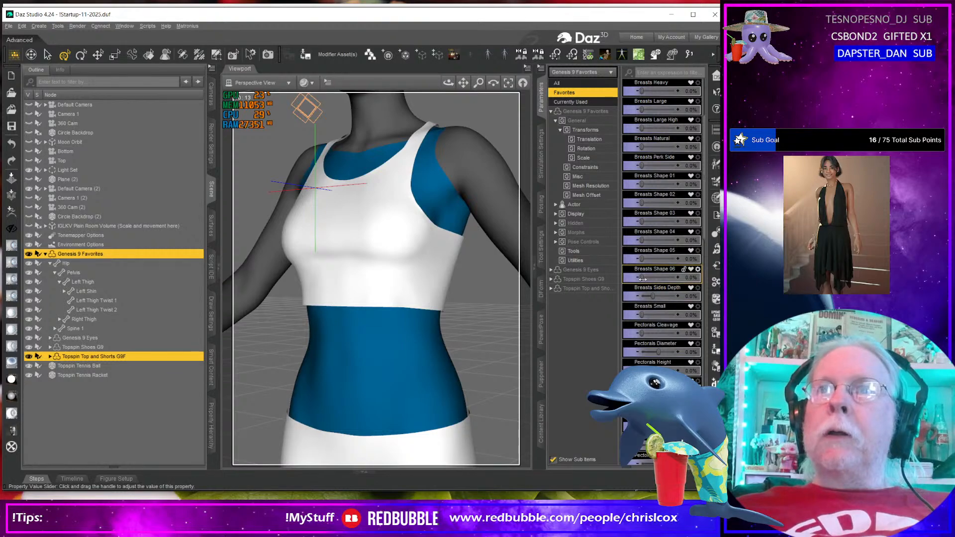
Step: Set Breasts Shape 06 to 100% and send the figure and top to ZBrush through GoZ
left_click_drag(641, 278, 706, 276)
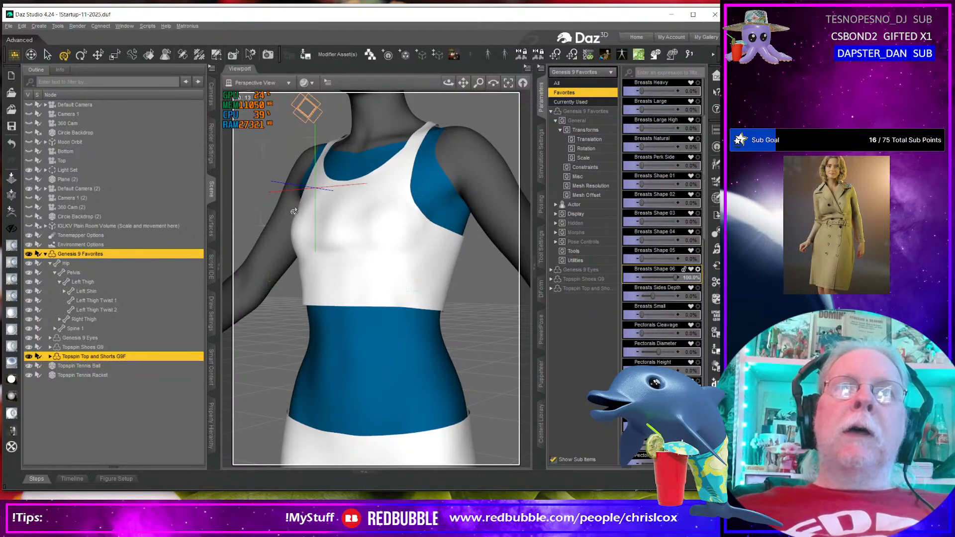
middle_click_drag(344, 229, 362, 235)
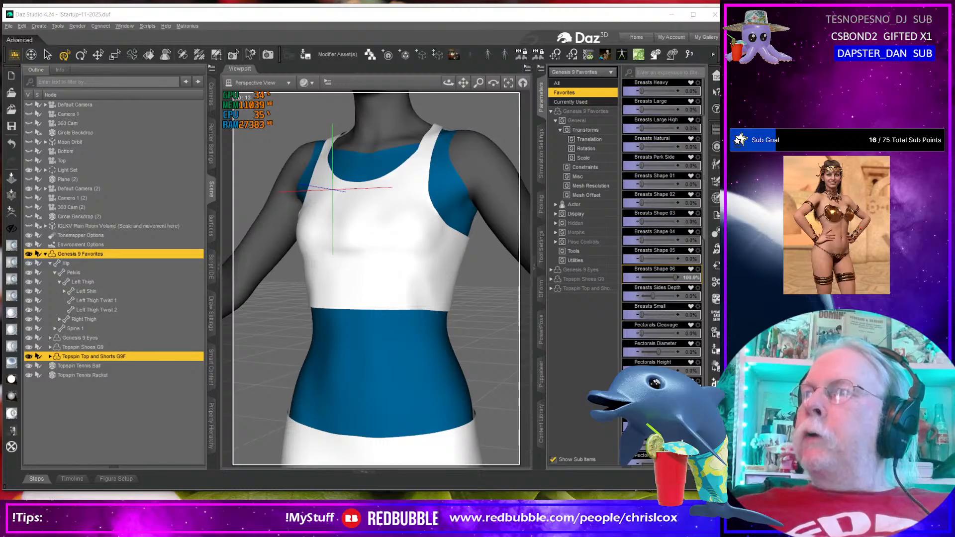
left_click(11, 212)
left_click(487, 315)
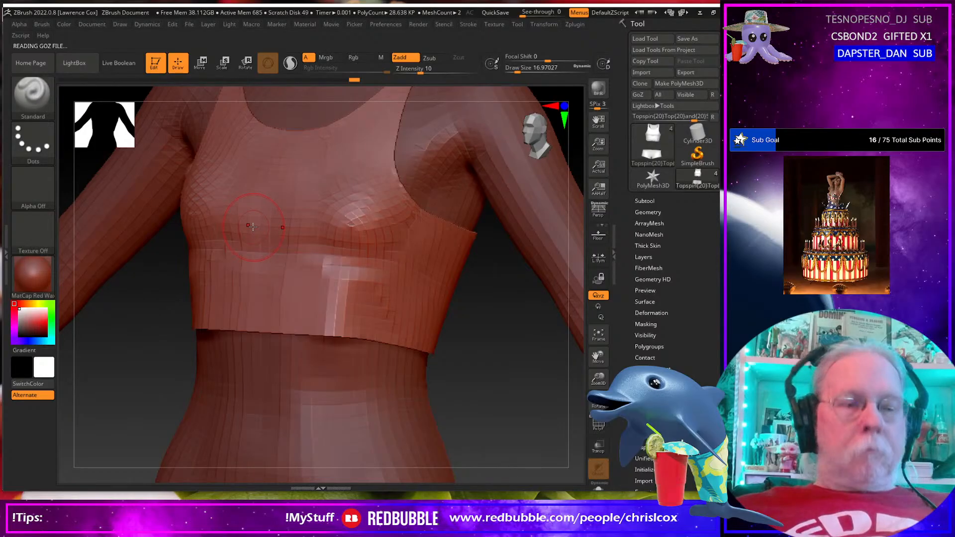
Step: Enlarge the brush to a draw size of 28.75 and smooth the front of the top below the breasts
key("s")
left_click_drag(256, 227, 257, 227)
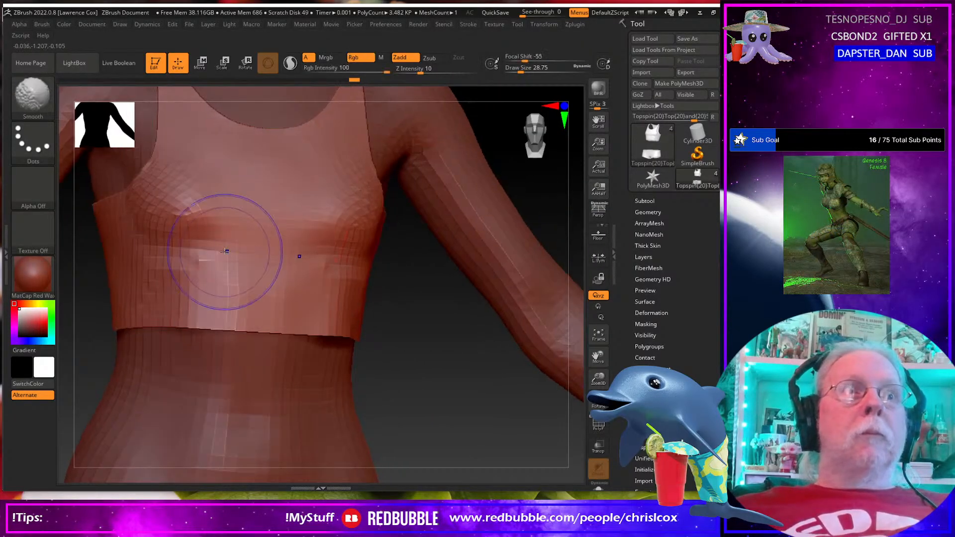
mouse_move(224, 251)
left_mouse_down("shift")
mouse_move(153, 271)
mouse_move(155, 256)
left_mouse_up("shift")
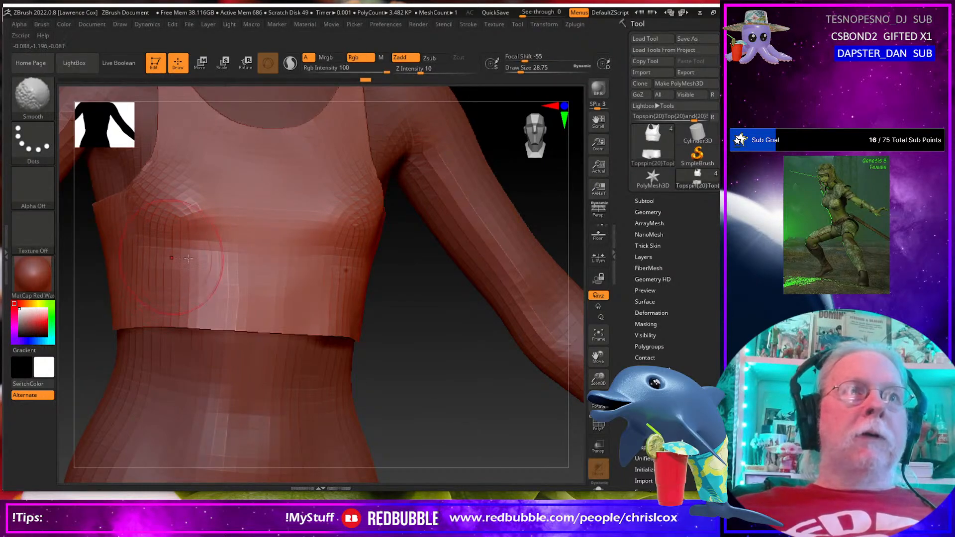
mouse_move(447, 256)
left_mouse_down()
mouse_move(215, 253)
mouse_move(405, 251)
left_mouse_up()
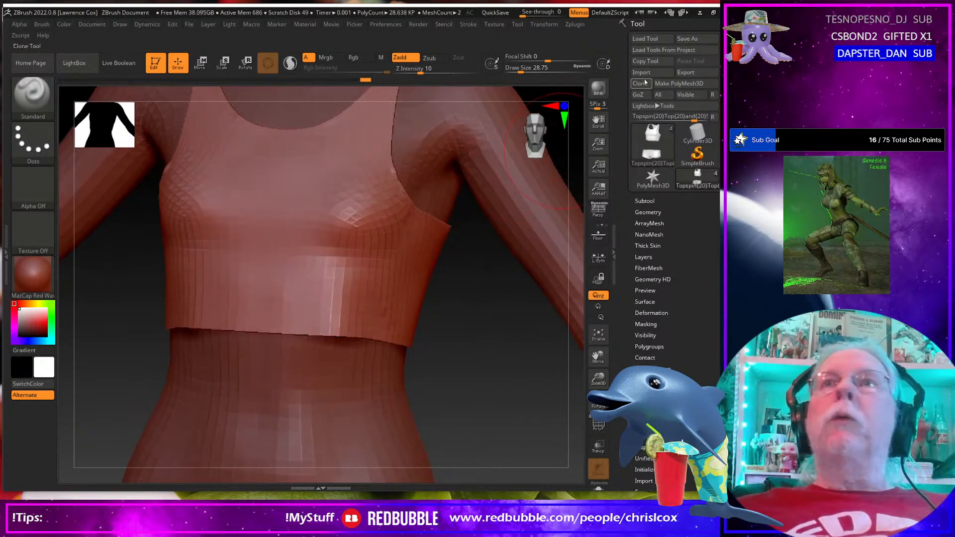
Step: Send the smoothed top back to Daz Studio through GoZ as morph body_bs_BreastsShape06, and return Breasts Shape 06 to 0%
left_click(637, 95)
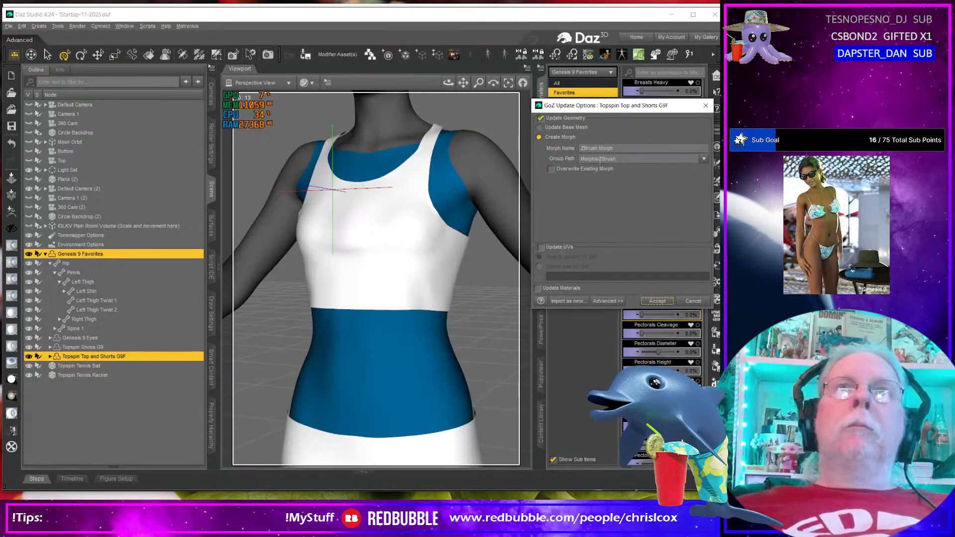
left_click(628, 147)
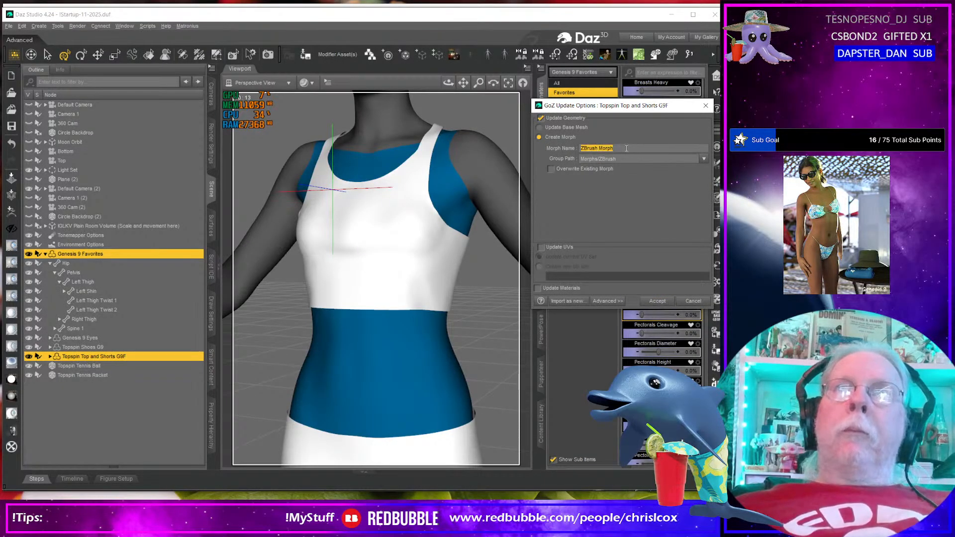
type("body_bs_BreastsShape06")
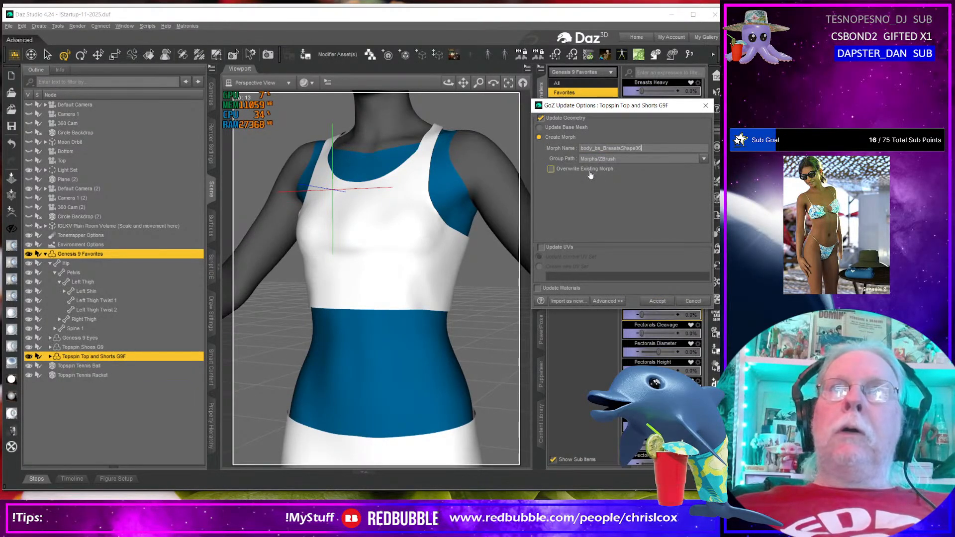
left_click(657, 300)
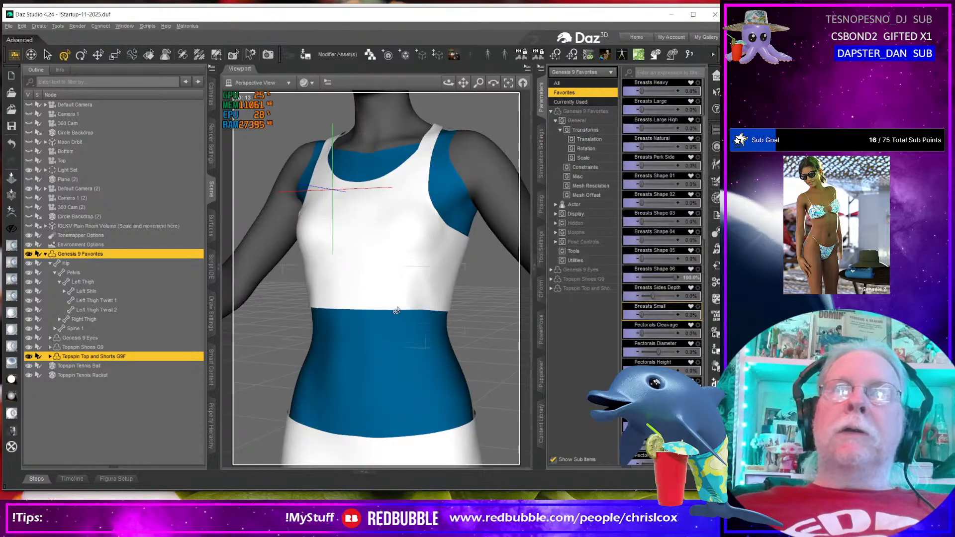
key("ctrl+z")
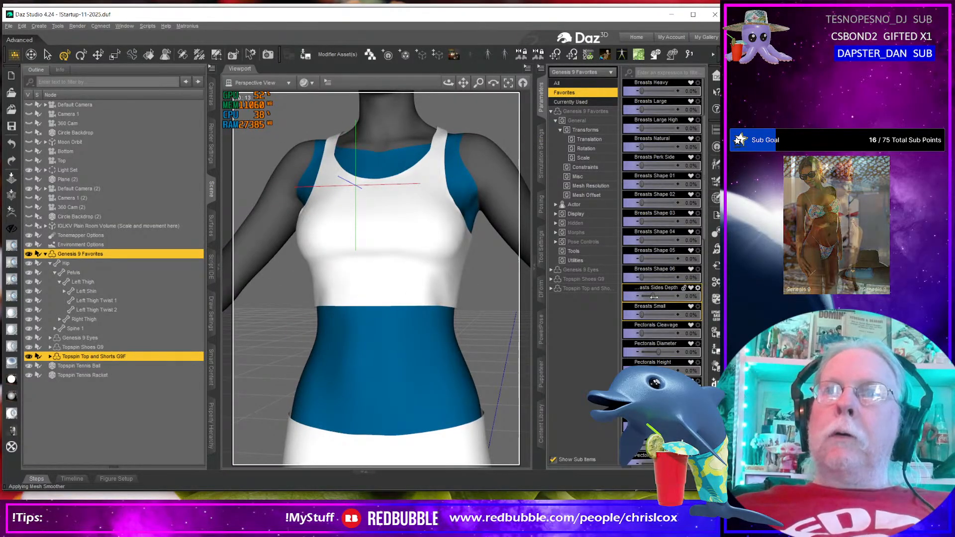
Step: Test the top's fit with Breasts Sides Depth raised and with Breasts Small at 100%, undoing each change
left_click_drag(654, 297, 696, 296)
key("ctrl+z")
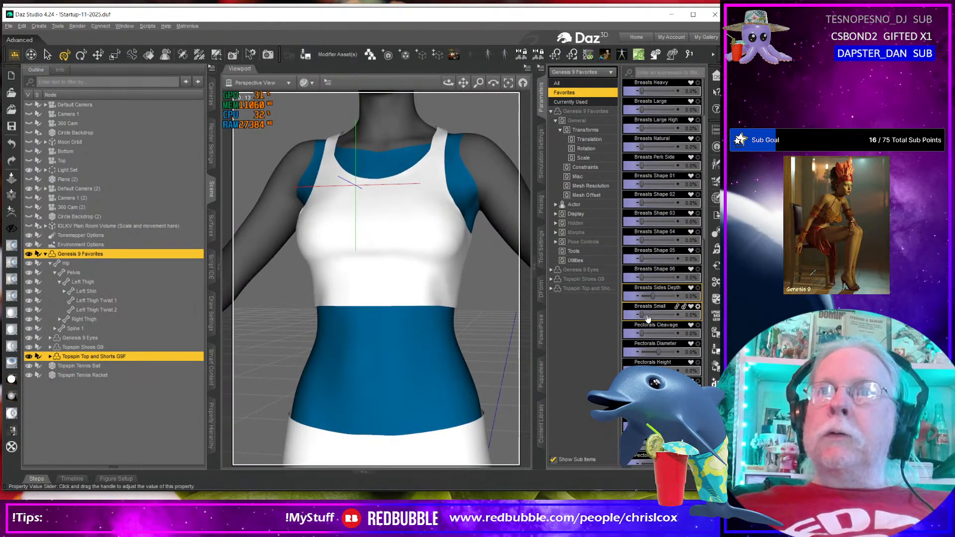
left_click_drag(643, 314, 678, 314)
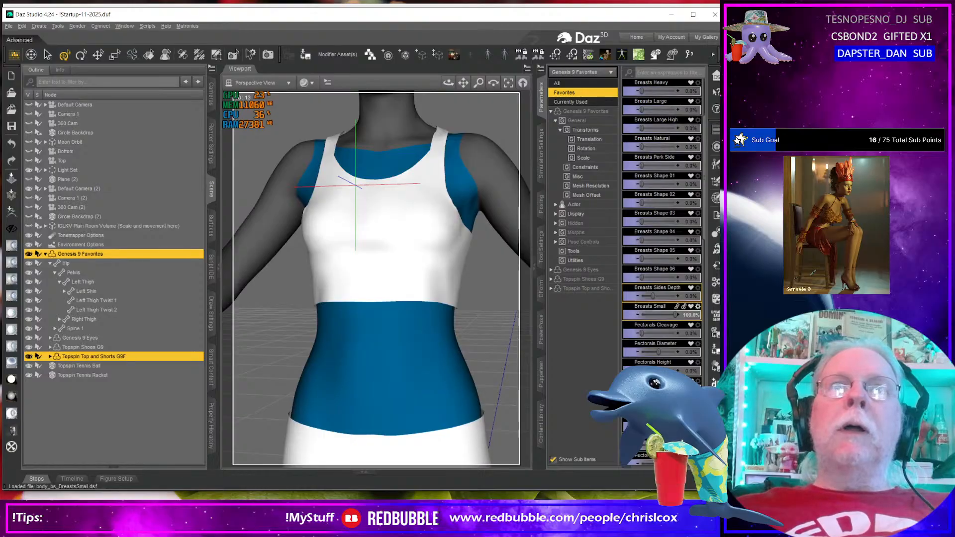
key("ctrl+z")
Step: Set Pectorals Cleavage to 100% to check the top's fit
scroll(678, 329, "down", 2)
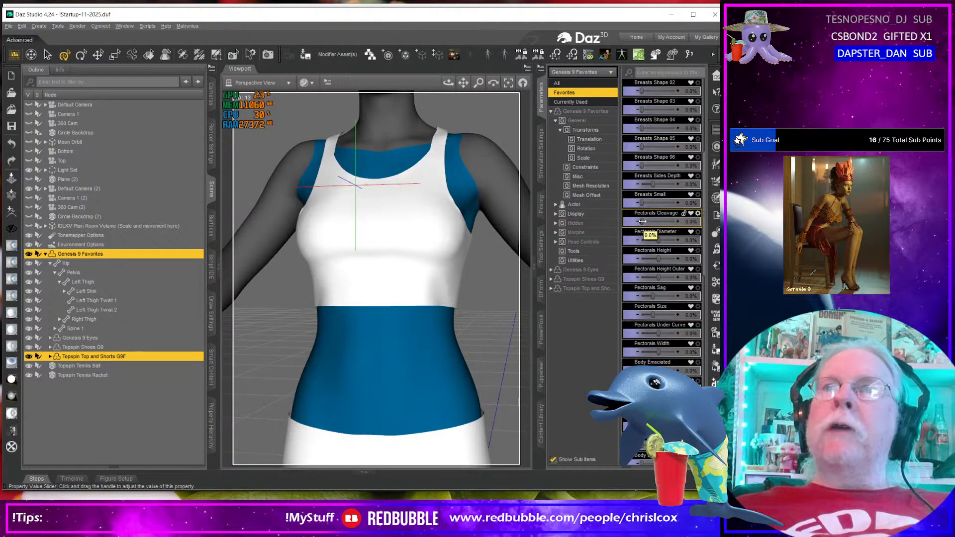
left_click_drag(642, 221, 677, 221)
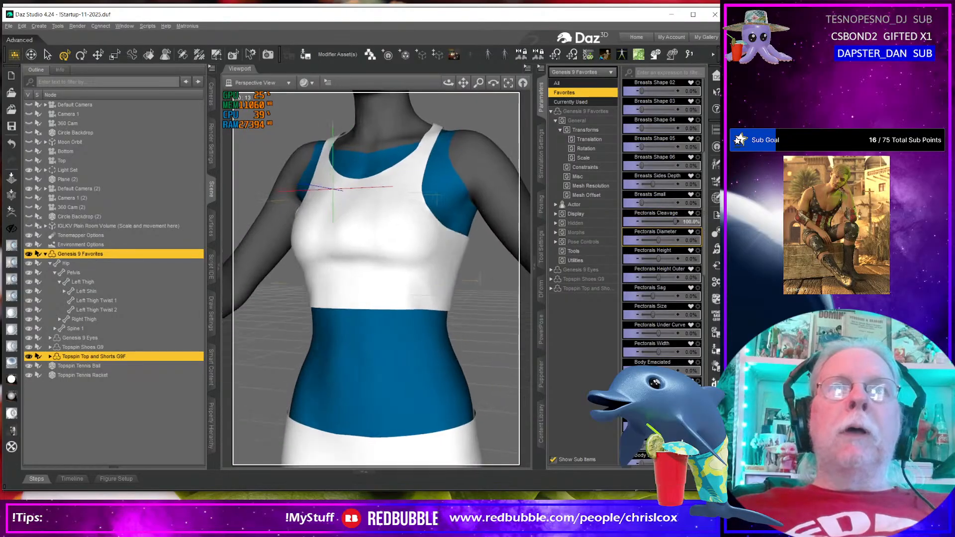
Step: Send the top to ZBrush through GoZ with deformations and smooth its front between the breasts, undoing the excess smoothing
left_click_drag(448, 83, 434, 79)
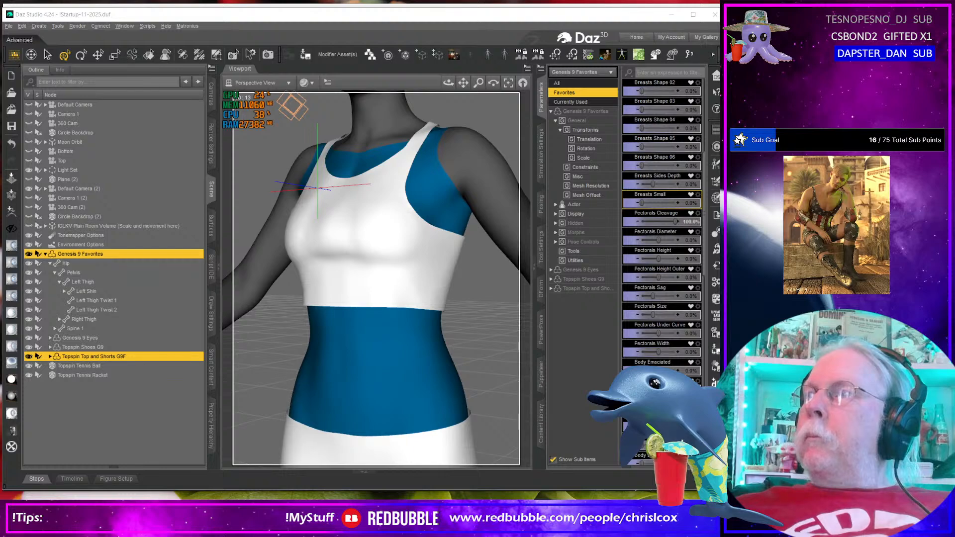
left_click(12, 211)
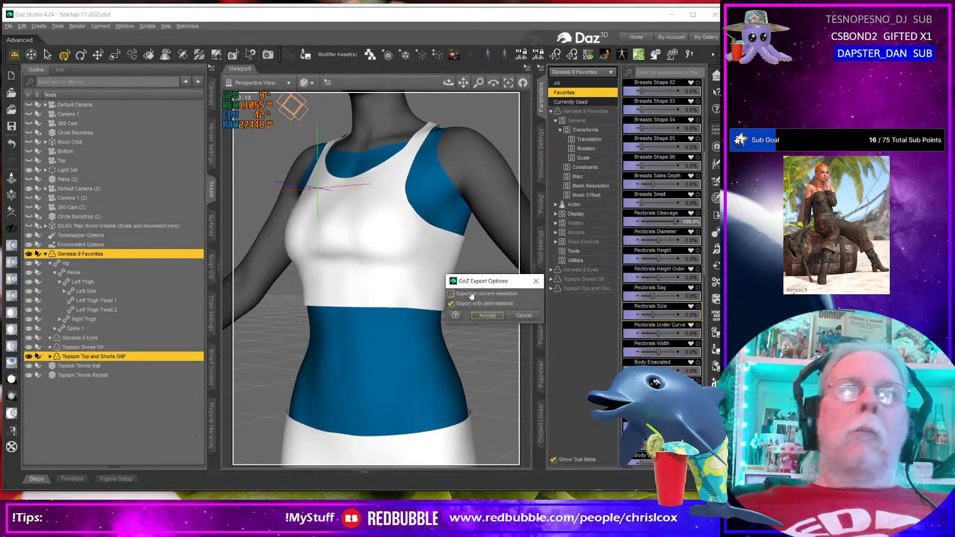
left_click(487, 316)
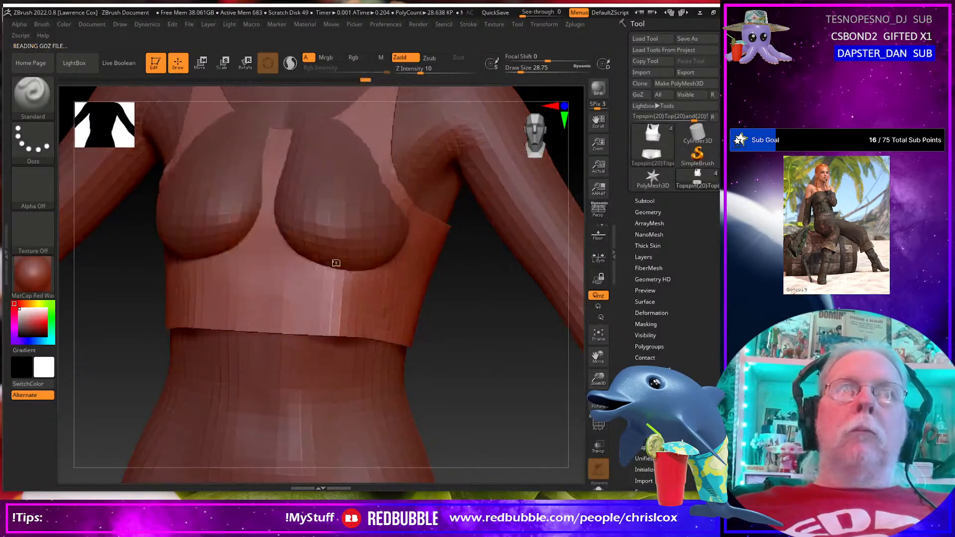
mouse_move(271, 208)
left_mouse_down("shift")
mouse_move(278, 216)
mouse_move(304, 204)
left_mouse_up("shift")
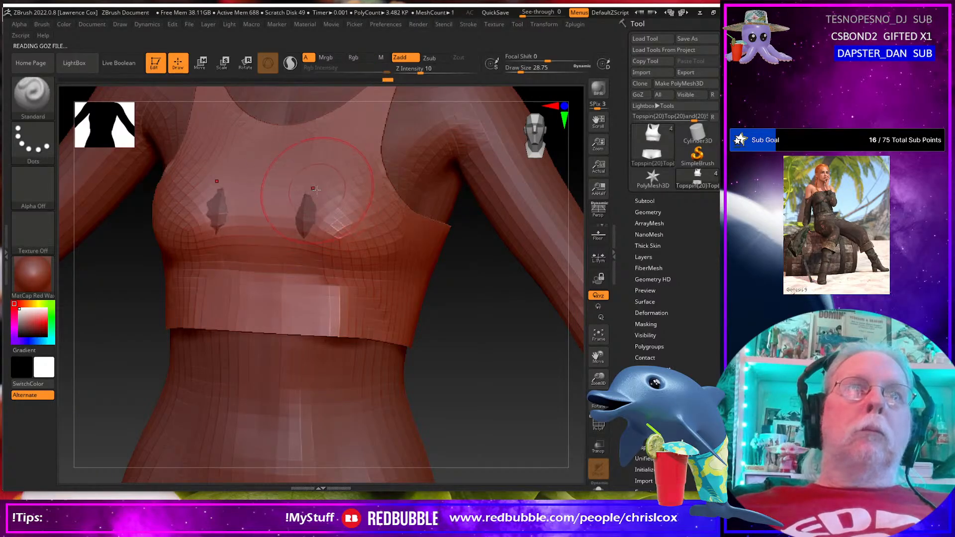
key("ctrl+z")
key("ctrl+z")
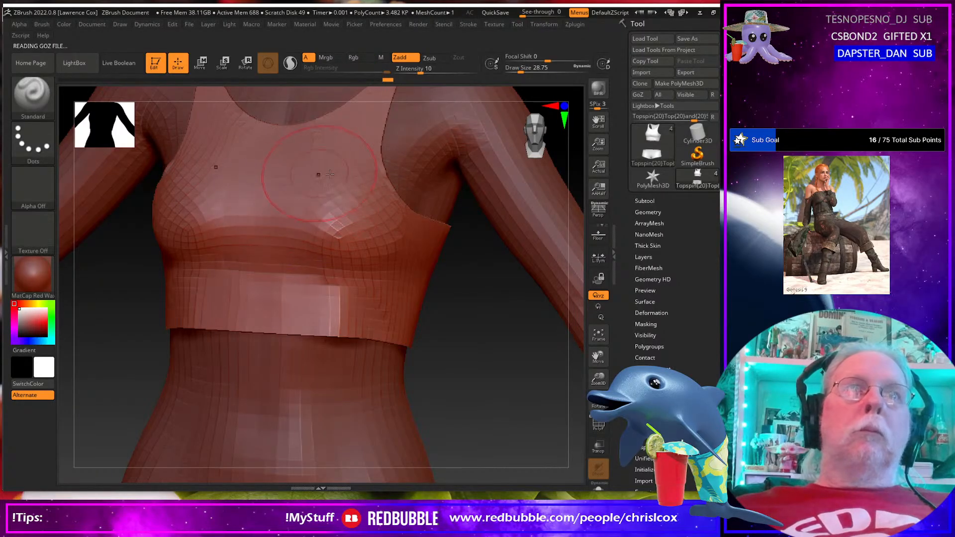
Step: Send the top back to Daz Studio through GoZ as morph body_bs_PectoralsCleavage, overwriting the existing morph
left_click(639, 95)
double_click(620, 148)
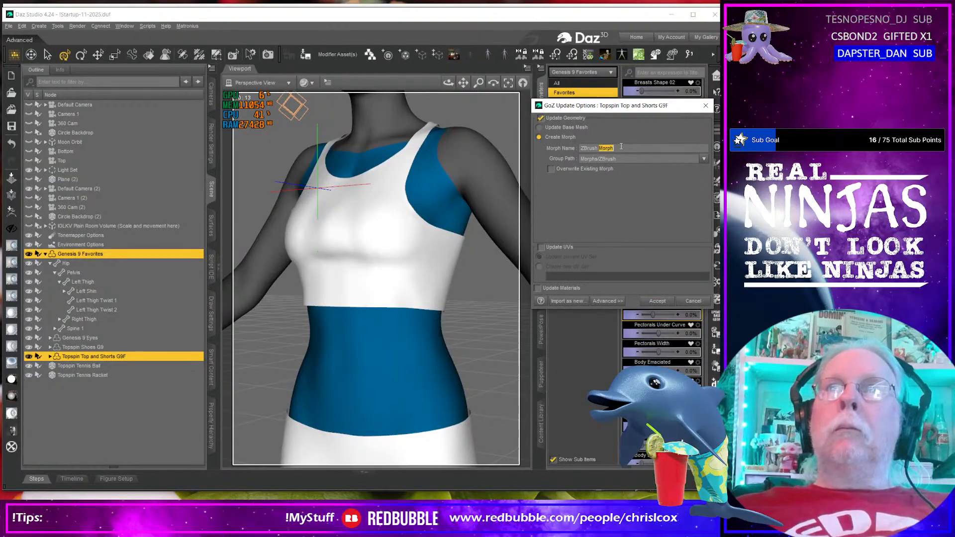
type("body_bs_PectoralsCleavage")
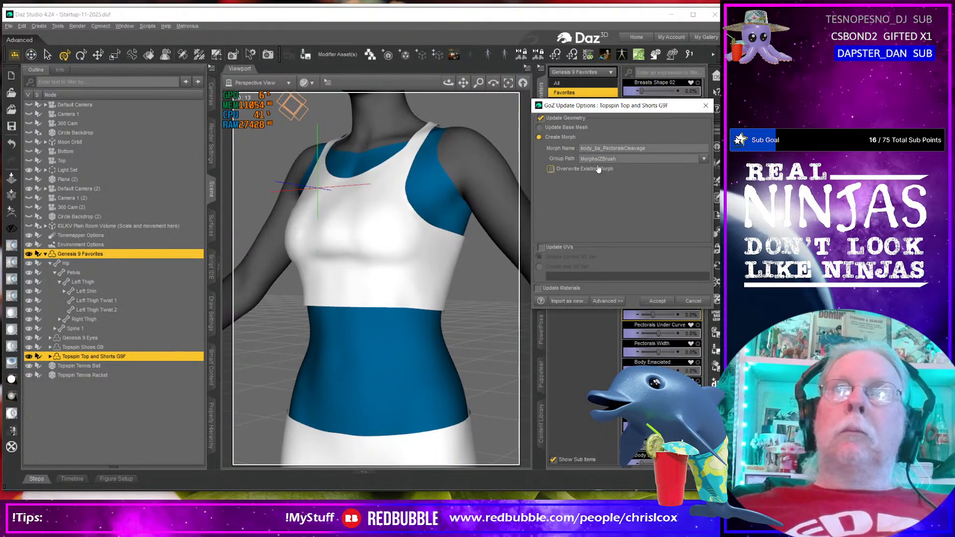
left_click(550, 169)
left_click(657, 301)
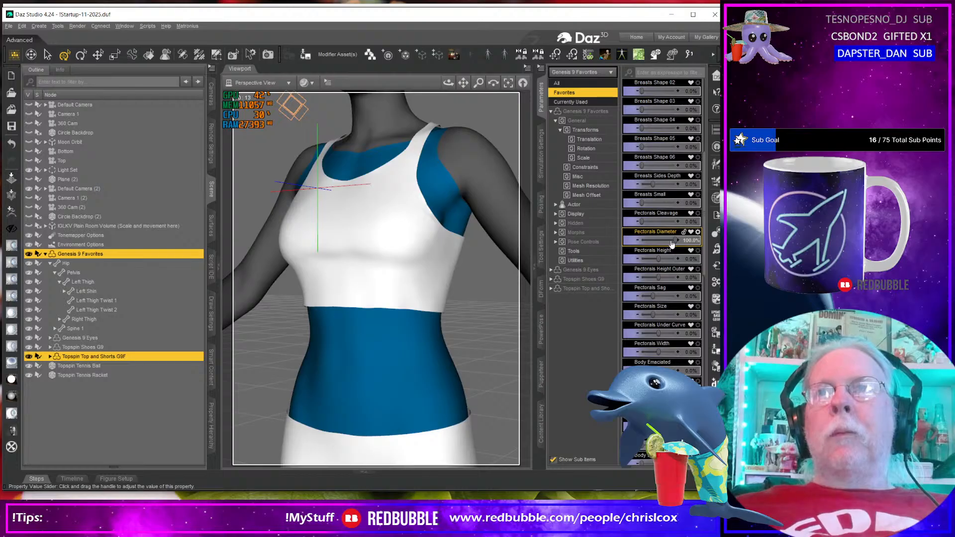
Step: Test the top's fit with Pectorals Diameter, Pectorals Height and Pectorals Sag each at 100%, undoing each change
key("ctrl+z")
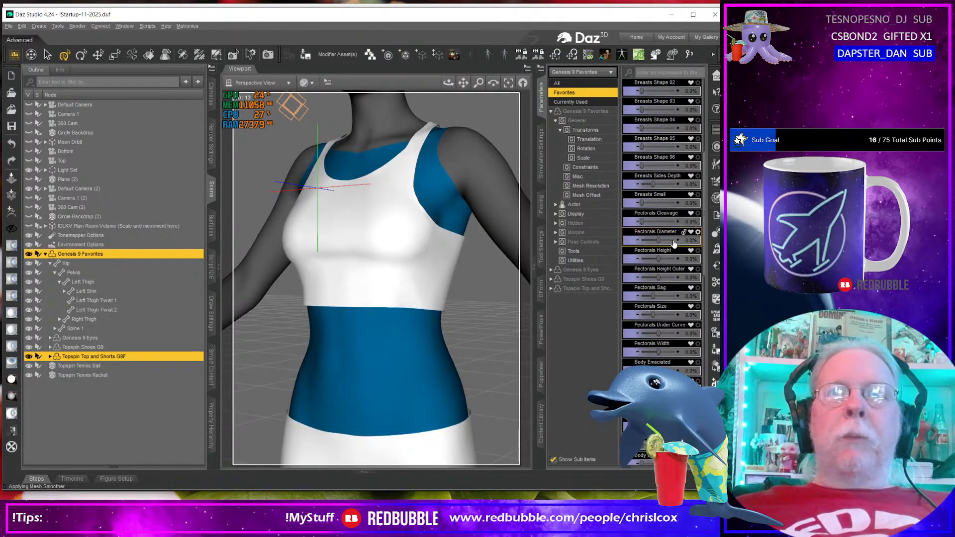
left_click_drag(658, 258, 704, 257)
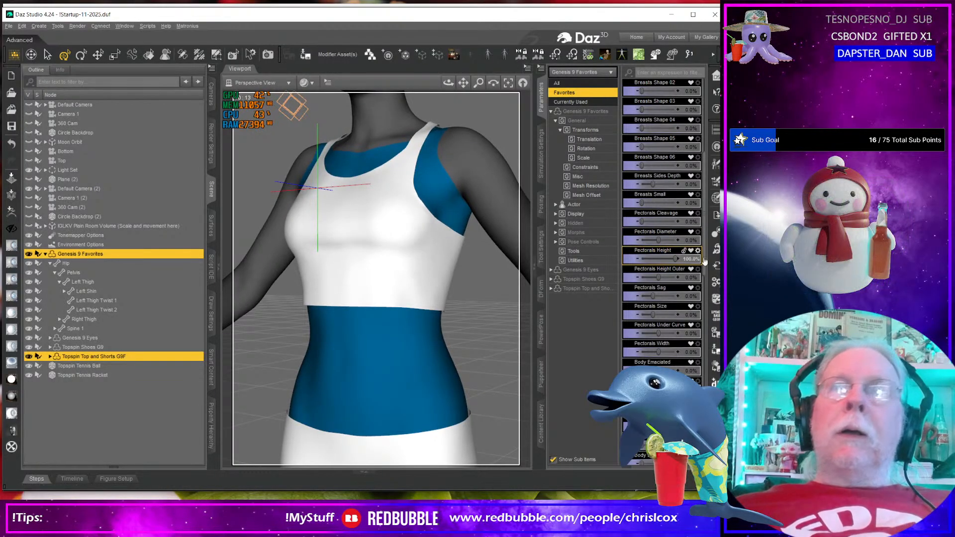
key("ctrl+z")
left_click_drag(653, 295, 702, 296)
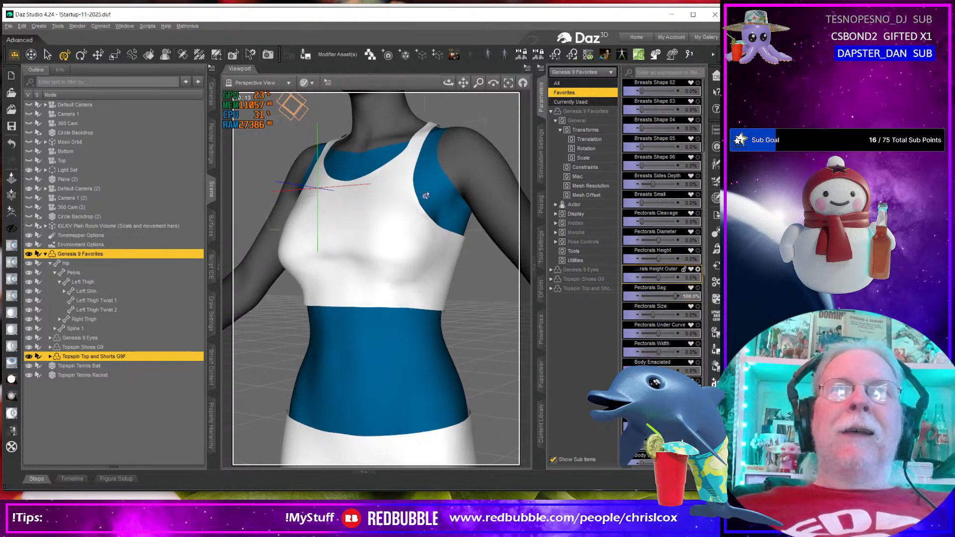
middle_click_drag(400, 167, 396, 206)
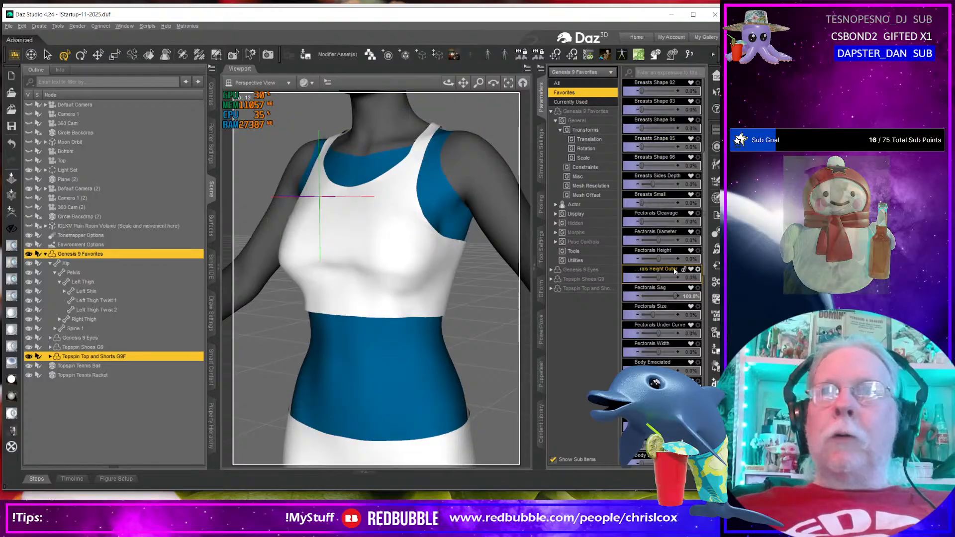
key("ctrl+z")
Step: Test the top's fit with Pectorals Size, Pectorals Under Curve and Pectorals Width each at 100%, undoing each change
left_click_drag(653, 314, 696, 310)
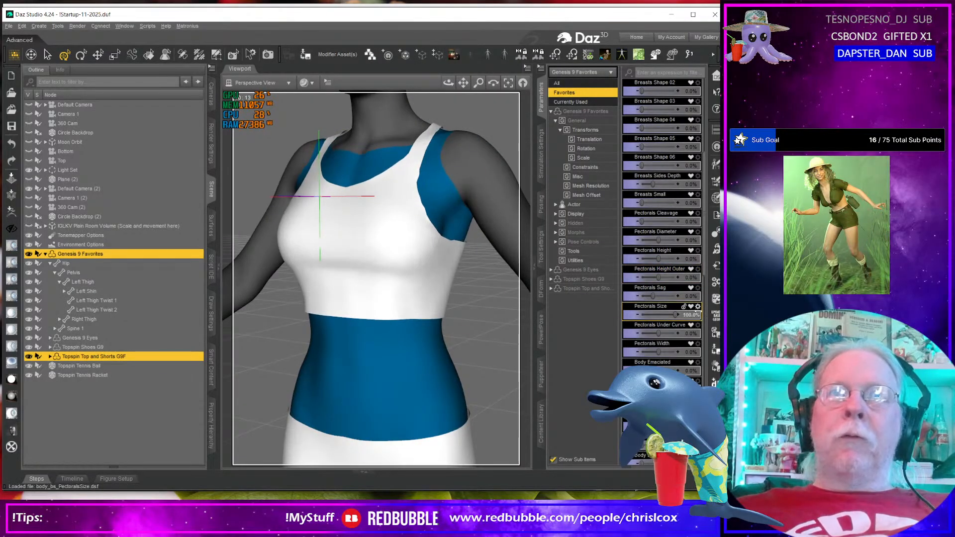
key("ctrl+z")
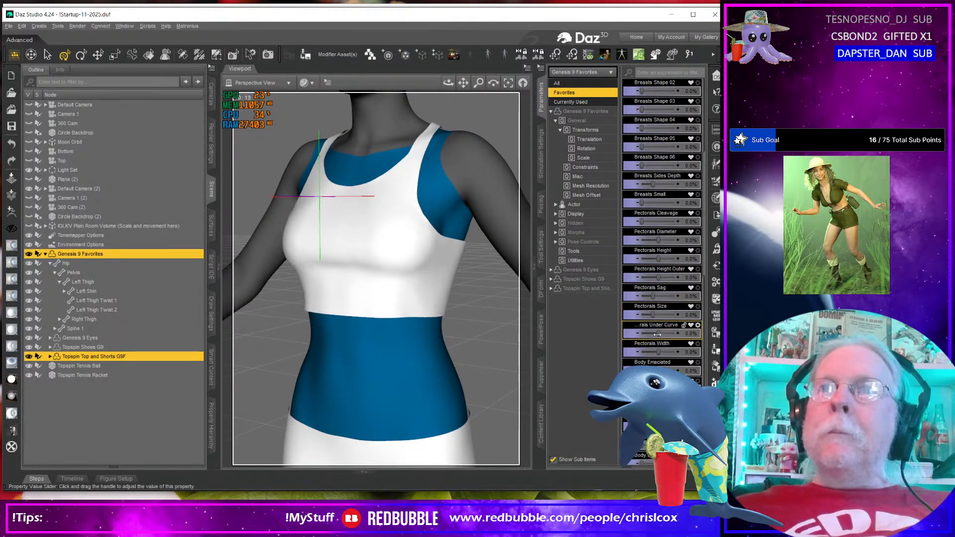
left_click_drag(658, 334, 702, 337)
key("ctrl+z")
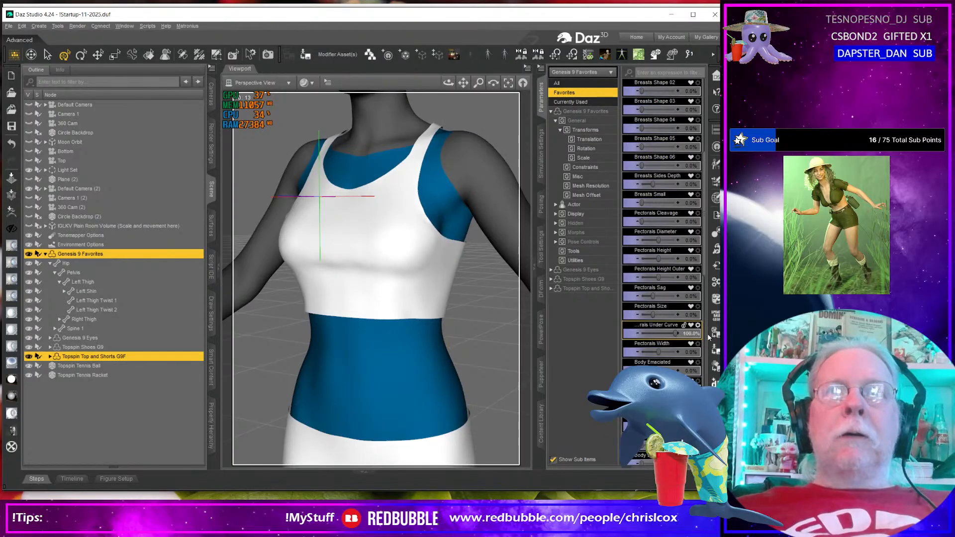
scroll(667, 342, "down", 3)
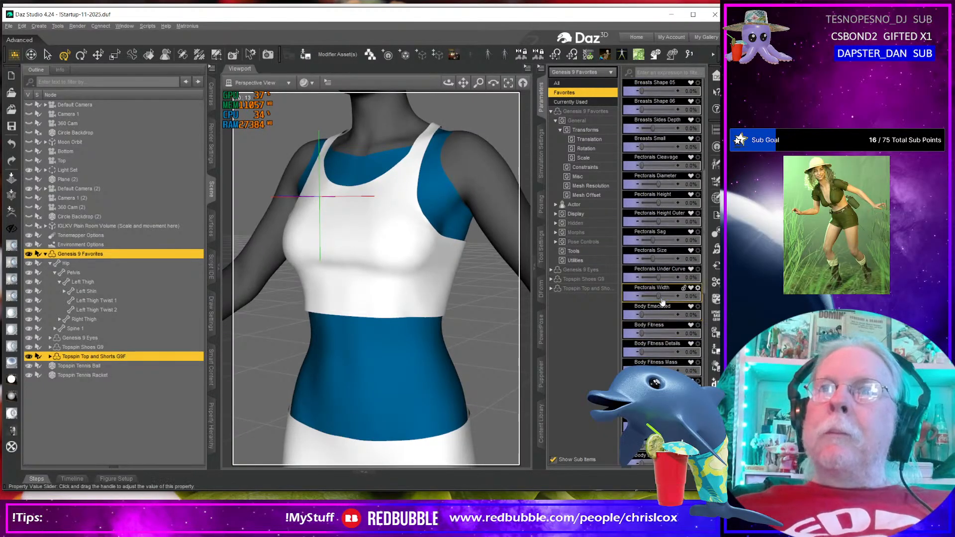
left_click_drag(657, 295, 697, 317)
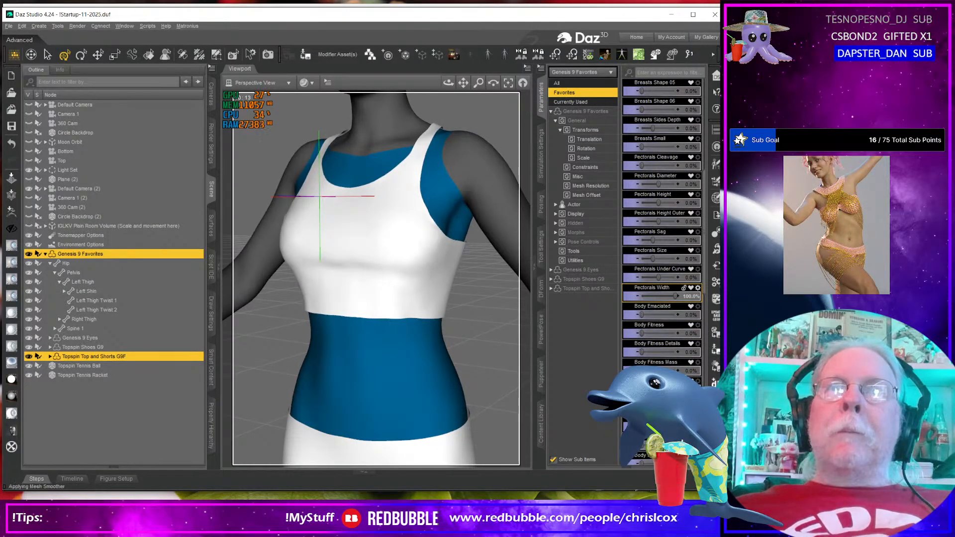
key("ctrl+z")
left_click_drag(657, 296, 697, 297)
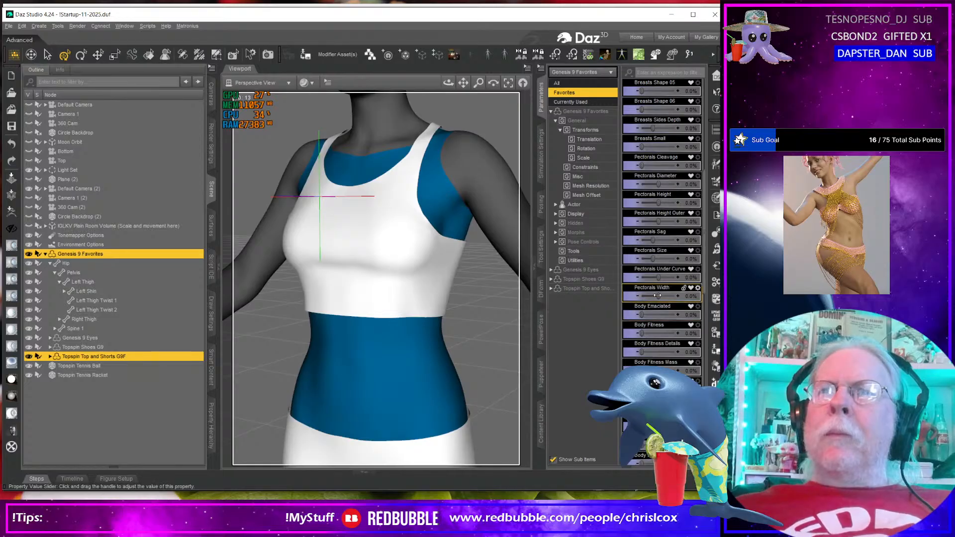
key("ctrl+z")
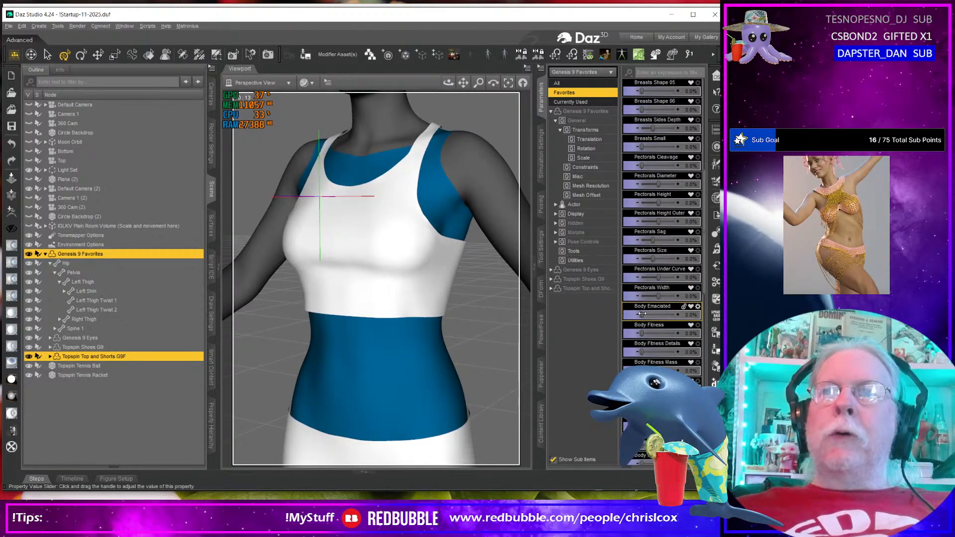
Step: Set Body Emaciated to 100% and send the outfit to ZBrush through GoZ
left_click_drag(642, 313, 698, 315)
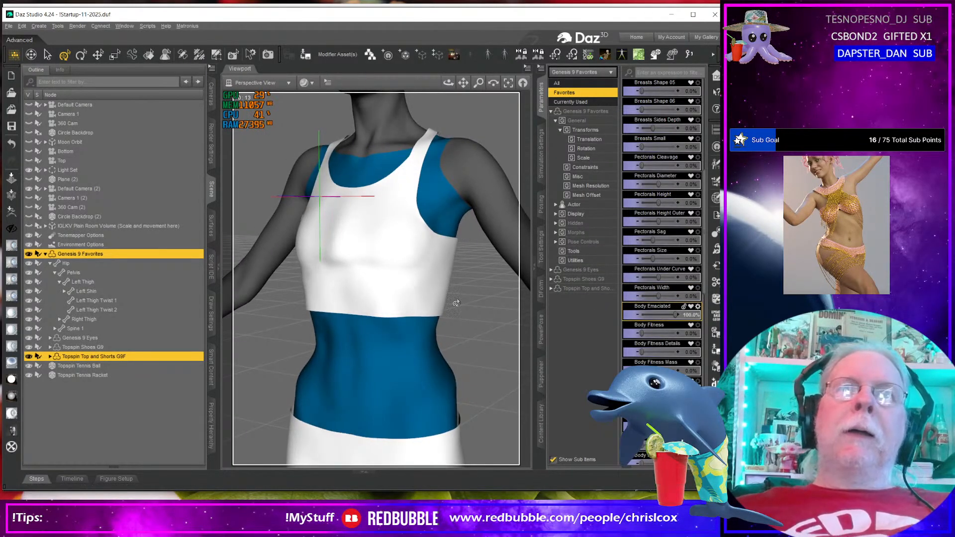
middle_click_drag(383, 271, 396, 204)
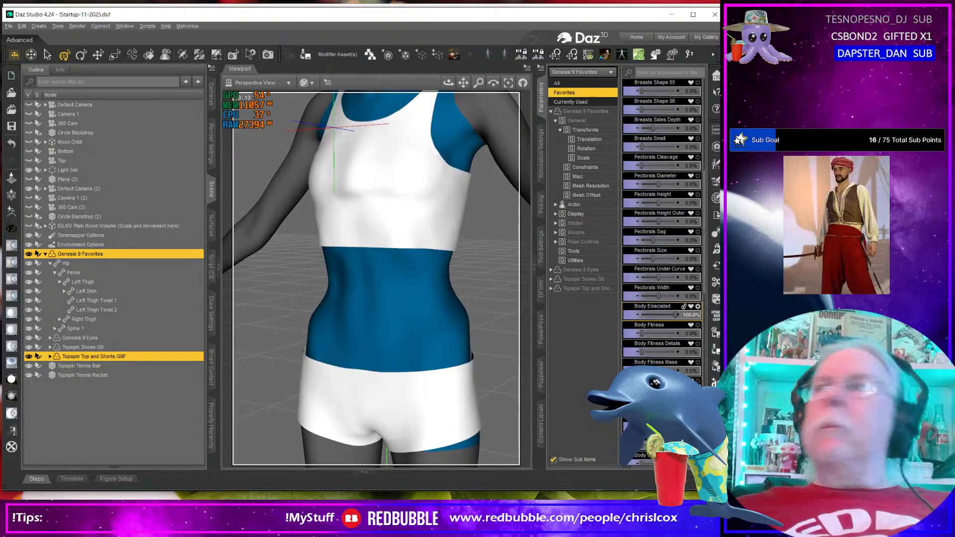
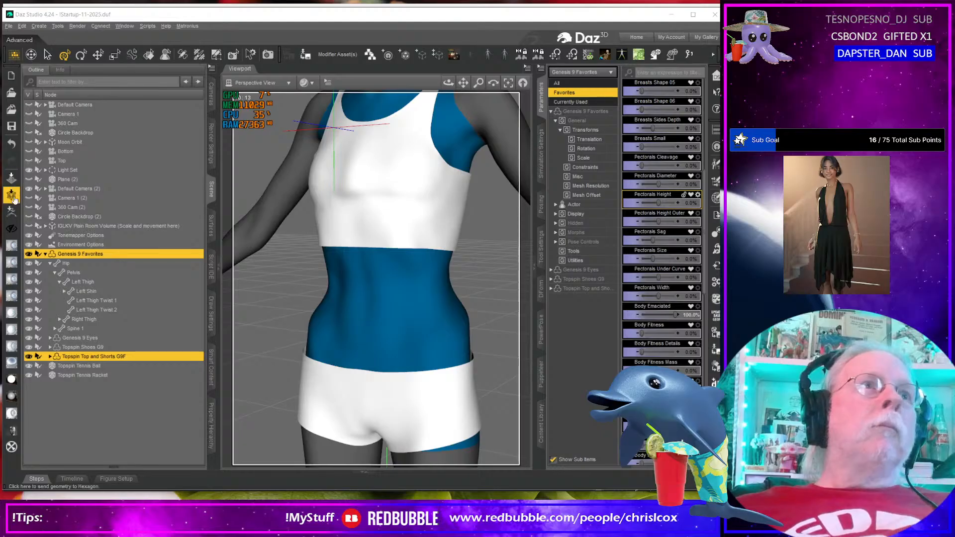
left_click(12, 212)
left_click(487, 315)
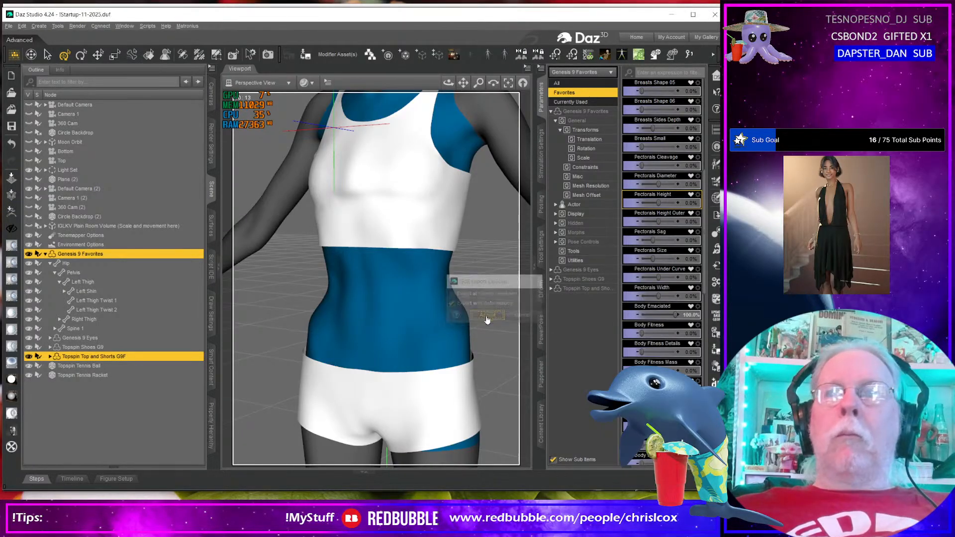
Step: Smooth the front of the top below the breasts and send it back to Daz Studio as morph body_bs_BodyEmaciated
left_click_drag(274, 231, 270, 236, "shift")
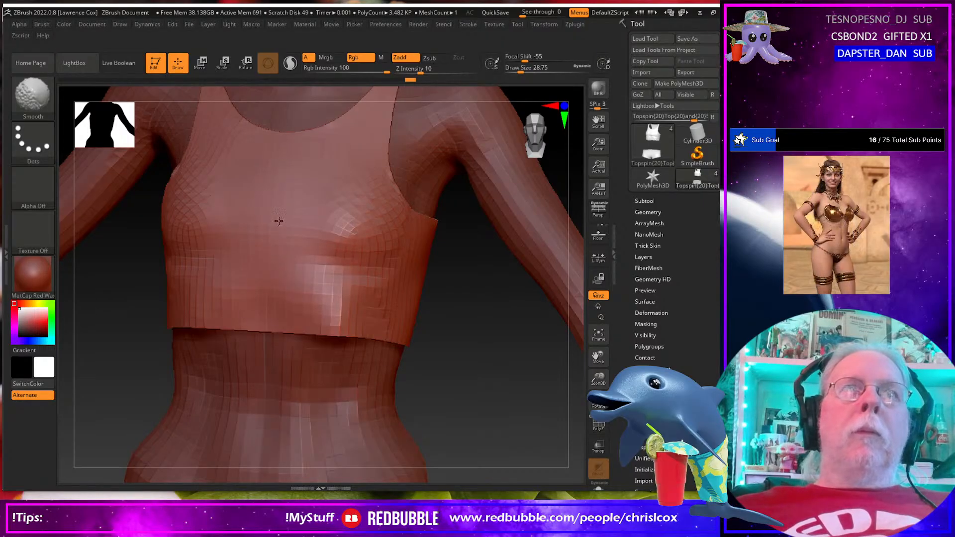
right_click_drag(273, 200, 208, 204)
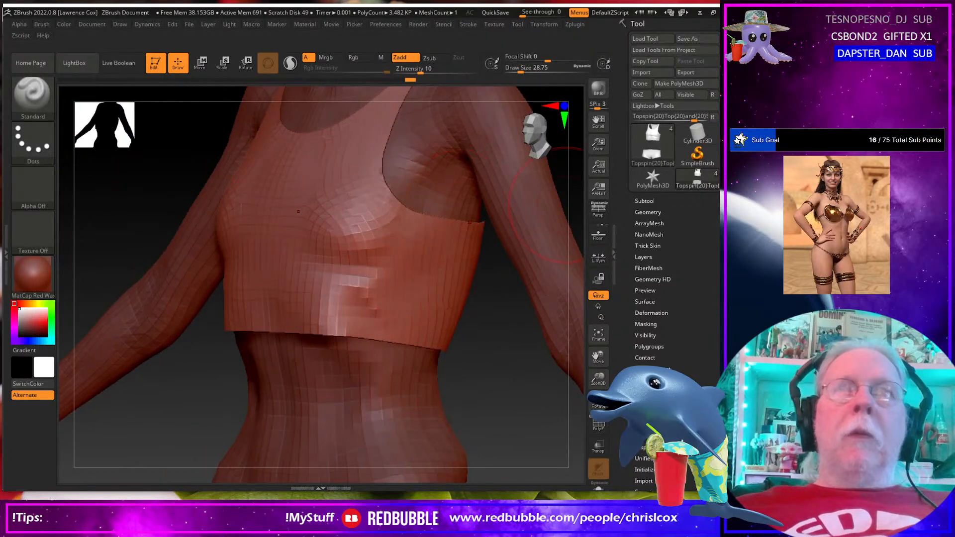
left_click(639, 95)
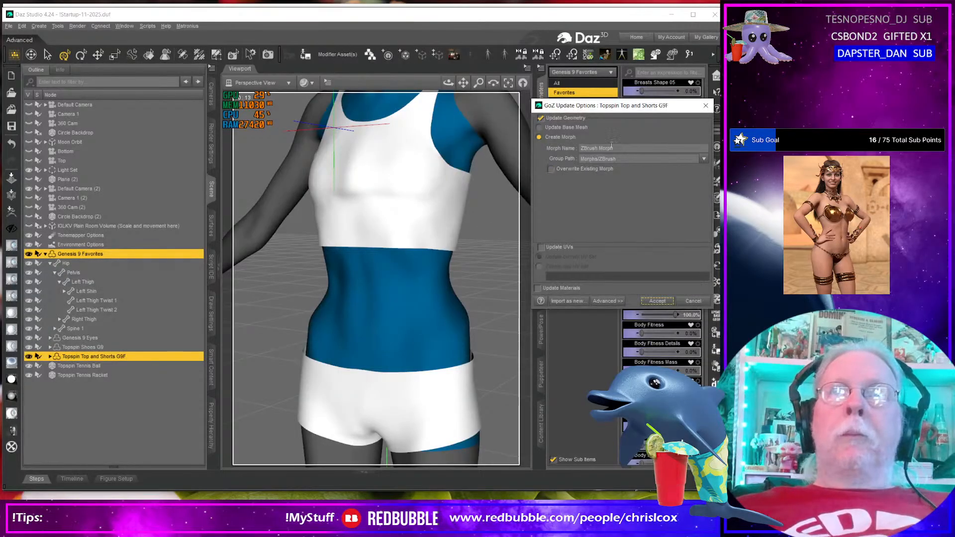
double_click(609, 148)
type("body_bs_BodyEmaciated")
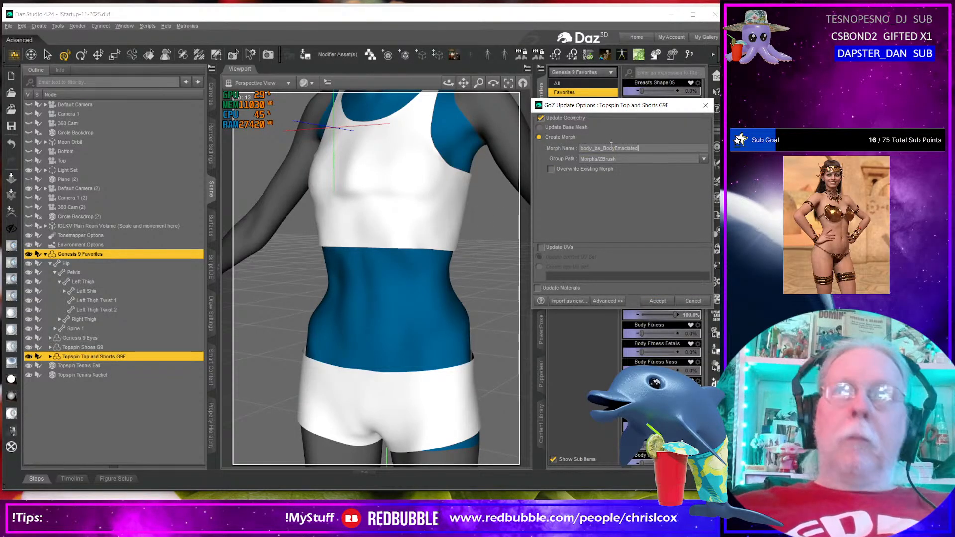
left_click(655, 300)
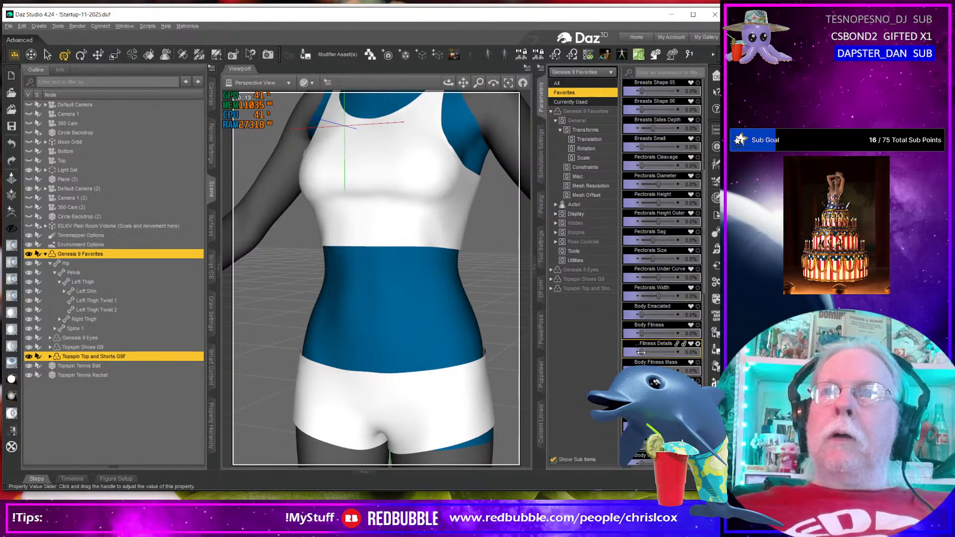
Step: Test the outfit's fit with Body Fitness Details, Body Fitness Mass and Body Fitness each at 100%, undoing each change
left_click_drag(641, 352, 700, 355)
key("ctrl+z")
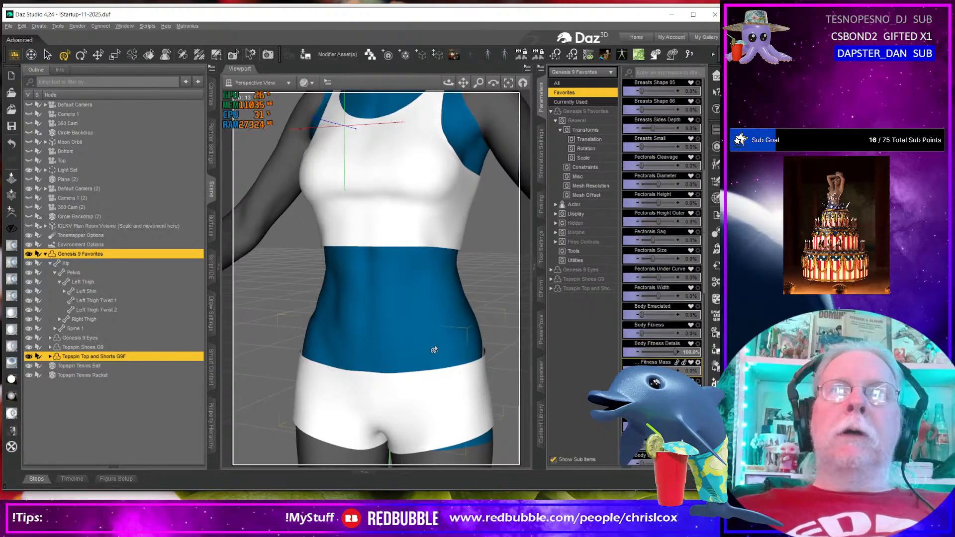
scroll(432, 350, "down", 5)
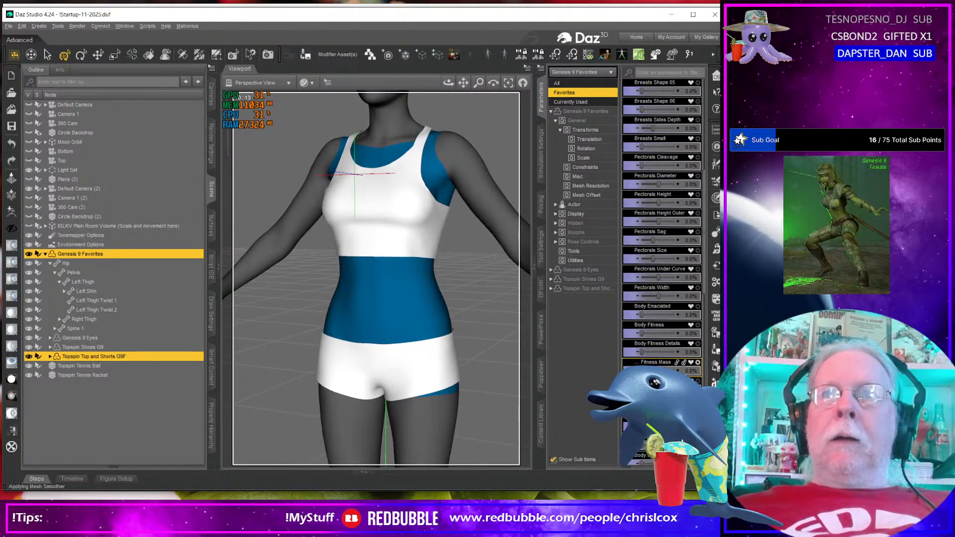
left_click_drag(642, 370, 675, 370)
key("ctrl+z")
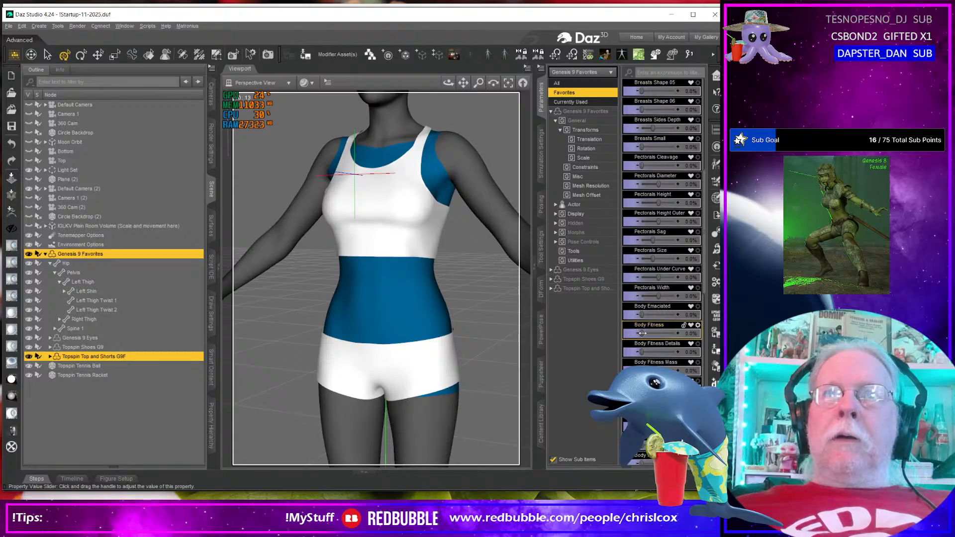
left_click_drag(641, 333, 675, 333)
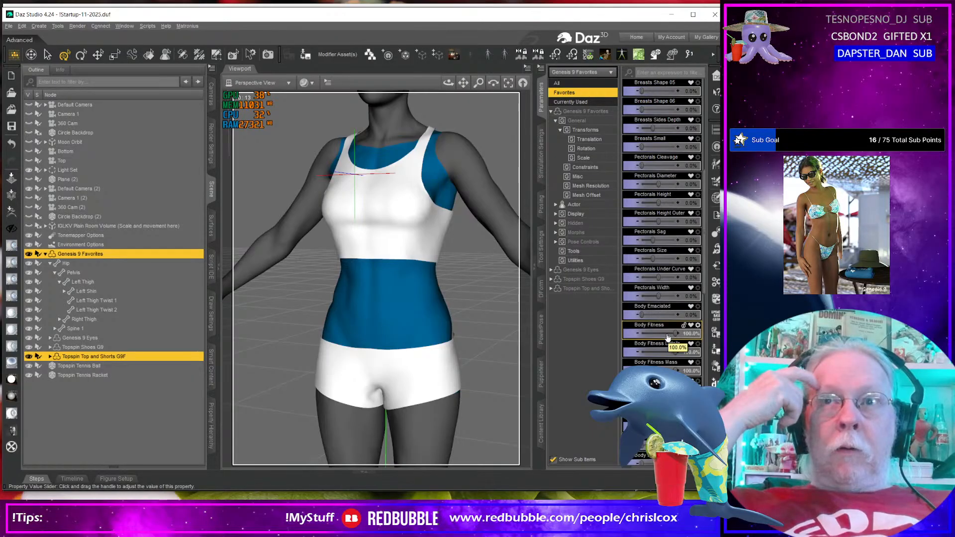
key("ctrl+z")
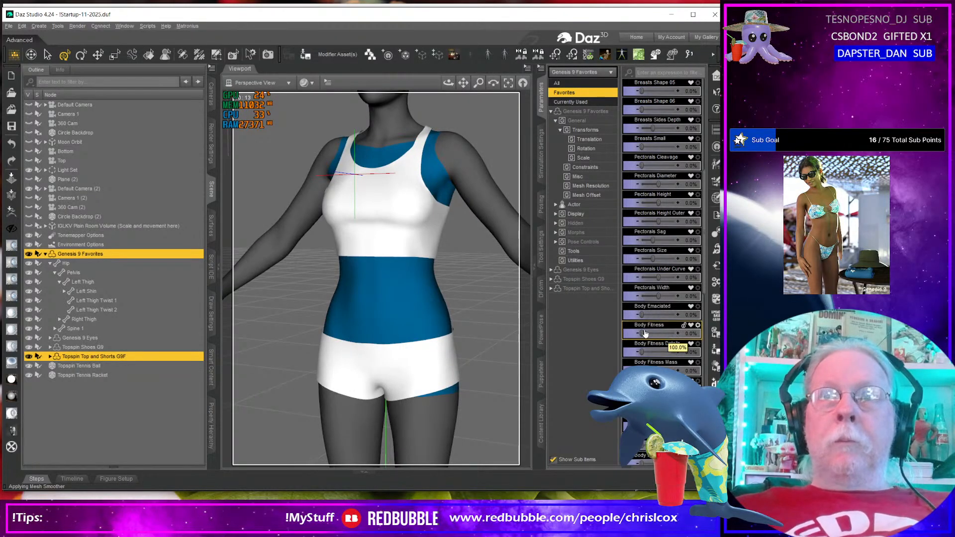
Step: Open the Modifier Asset(s) save options and cancel the save
left_click(338, 54)
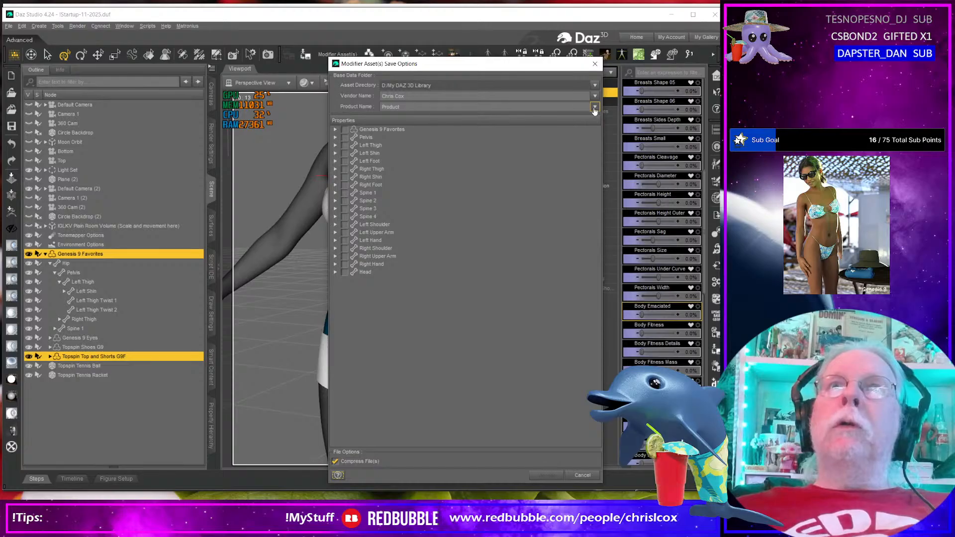
left_click(582, 475)
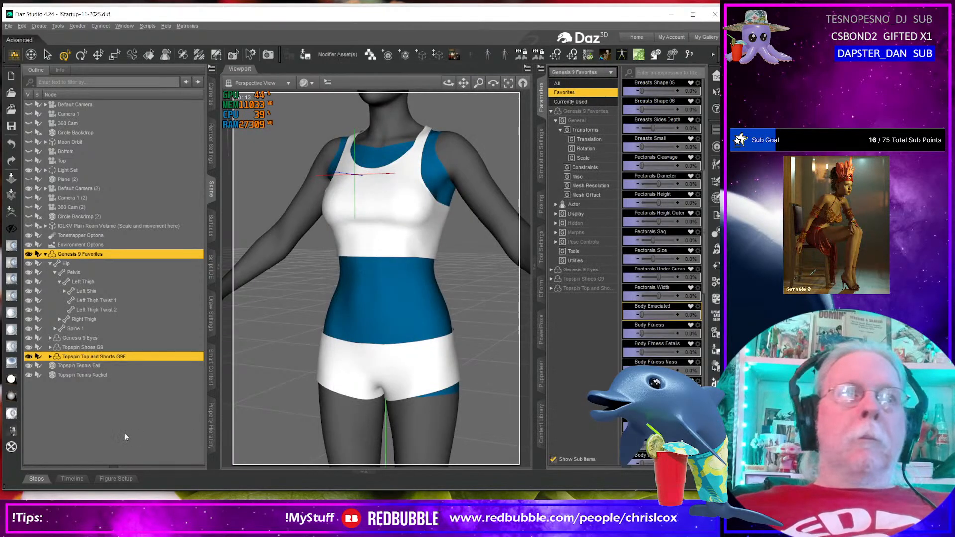
Step: Save all morphs of Topspin Top and Shorts G9F as modifier assets, choosing Base as the product name
left_click(125, 436)
left_click(188, 357)
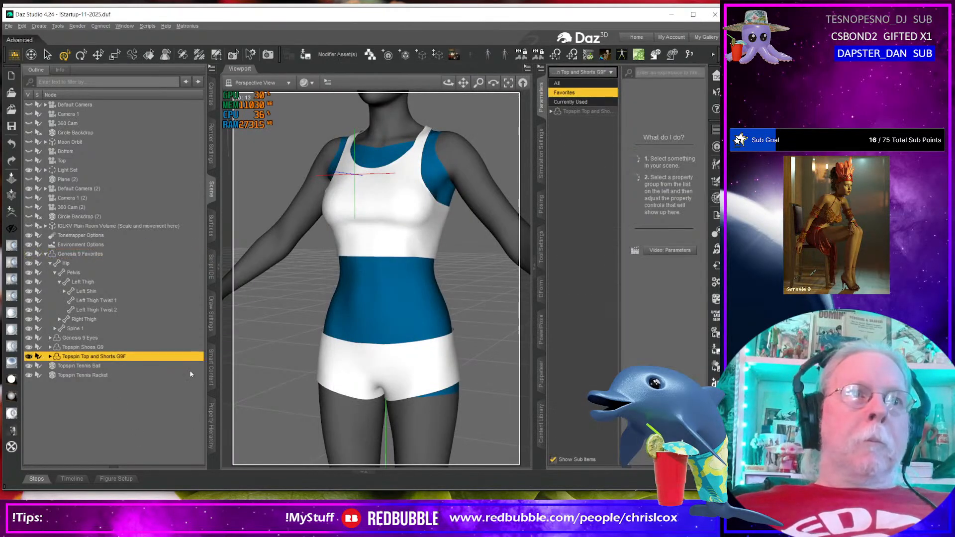
left_click(337, 53)
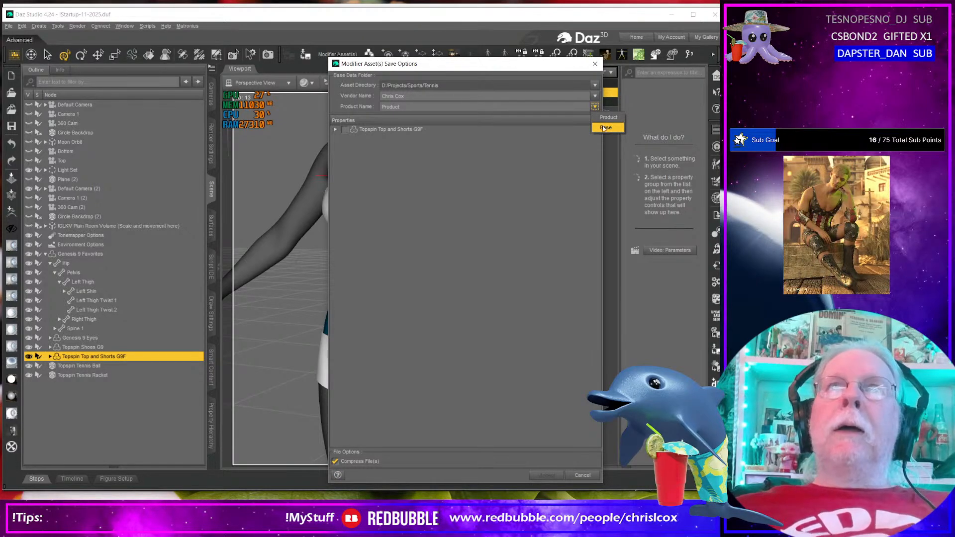
left_click(604, 129)
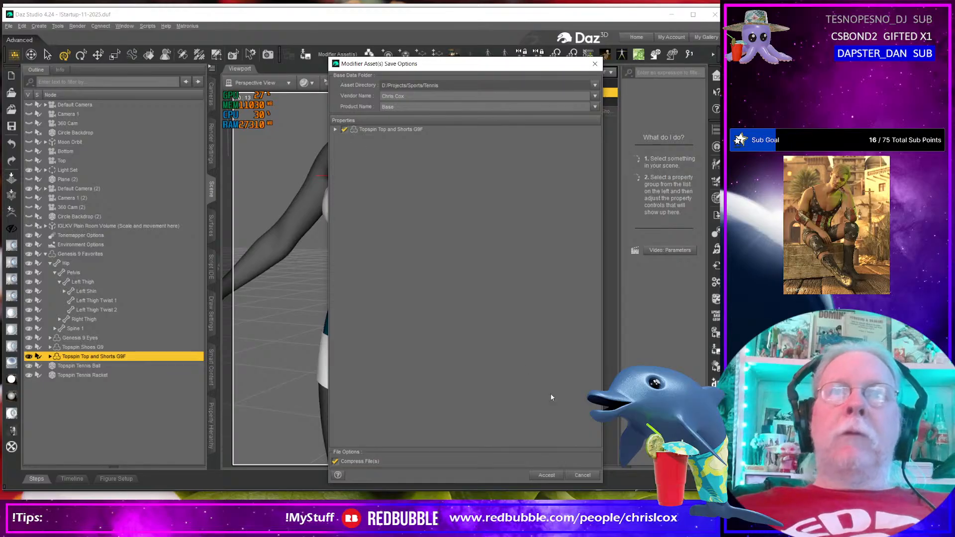
left_click(547, 475)
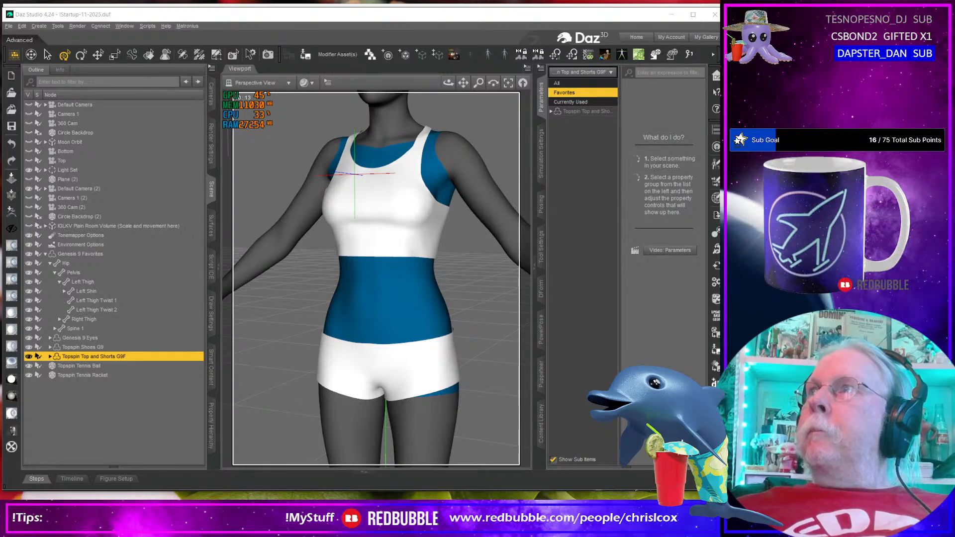
Step: Open a File Explorer window and go to the Tennis folder under Projects > Sports
key("super+e")
left_click_drag(236, 102, 253, 75)
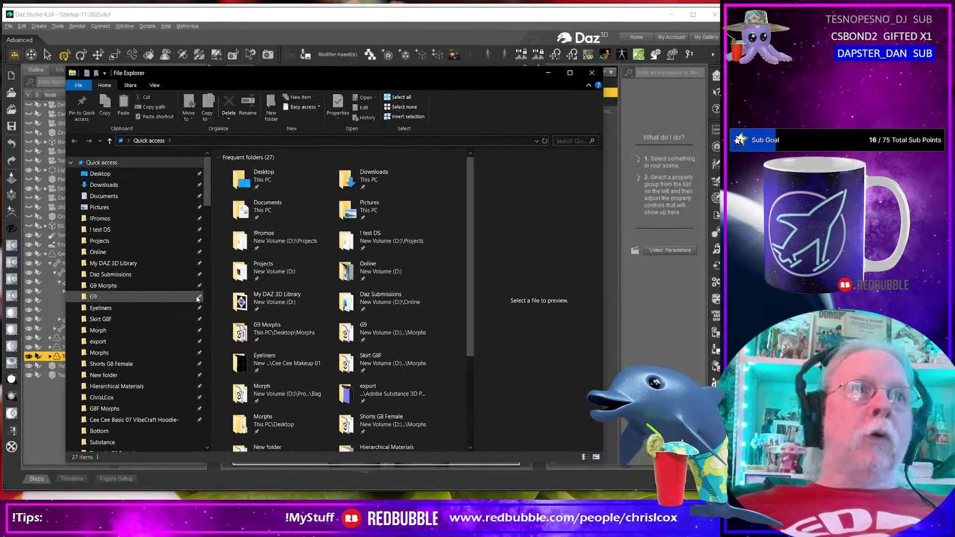
double_click(264, 273)
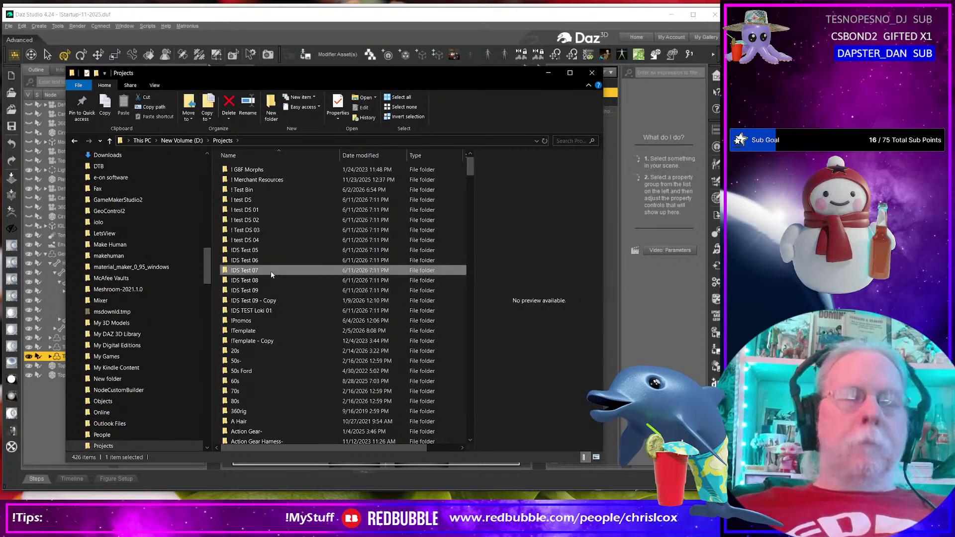
type("spo")
key("Return")
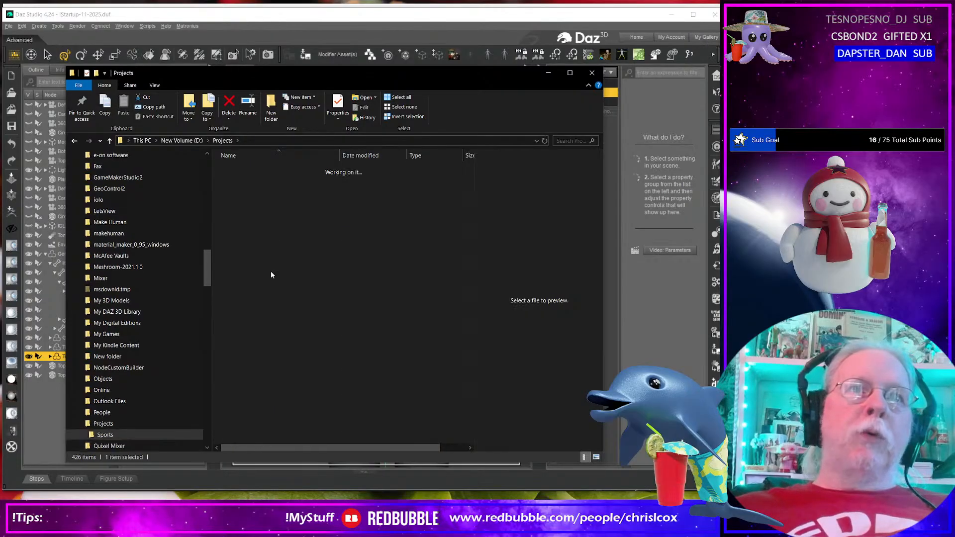
double_click(252, 171)
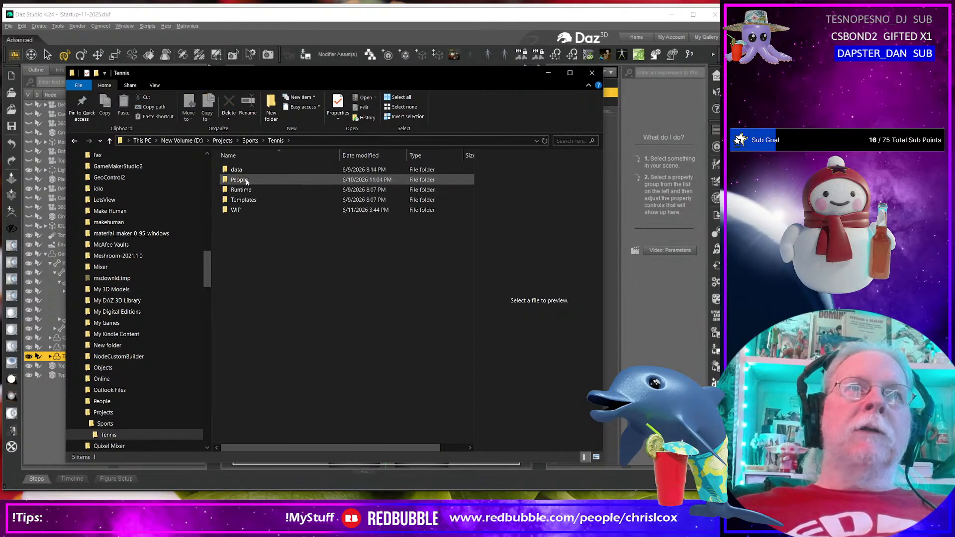
Step: Open the saved Base morph folder of Topspin Shorts and Top G9, inside the vendor's Topspin data folder
double_click(251, 169)
double_click(241, 170)
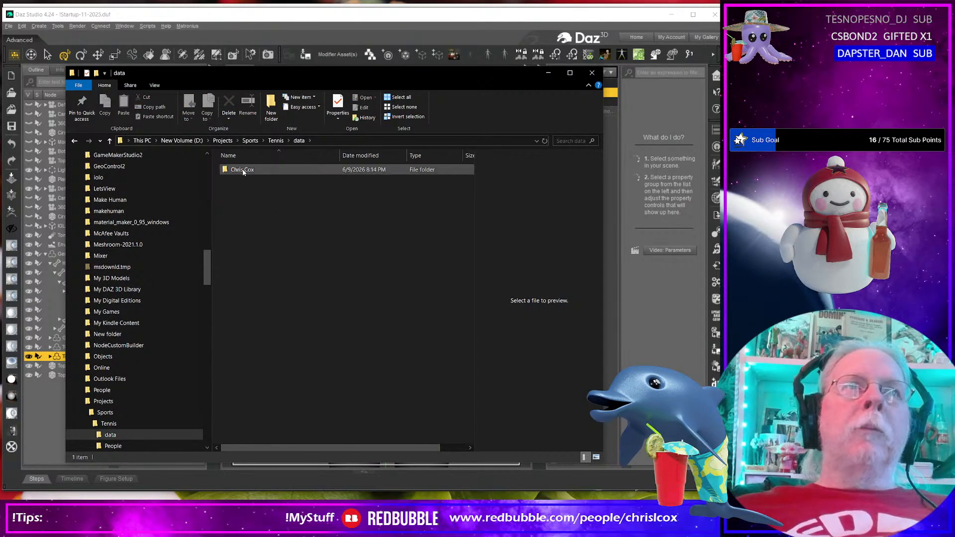
double_click(241, 170)
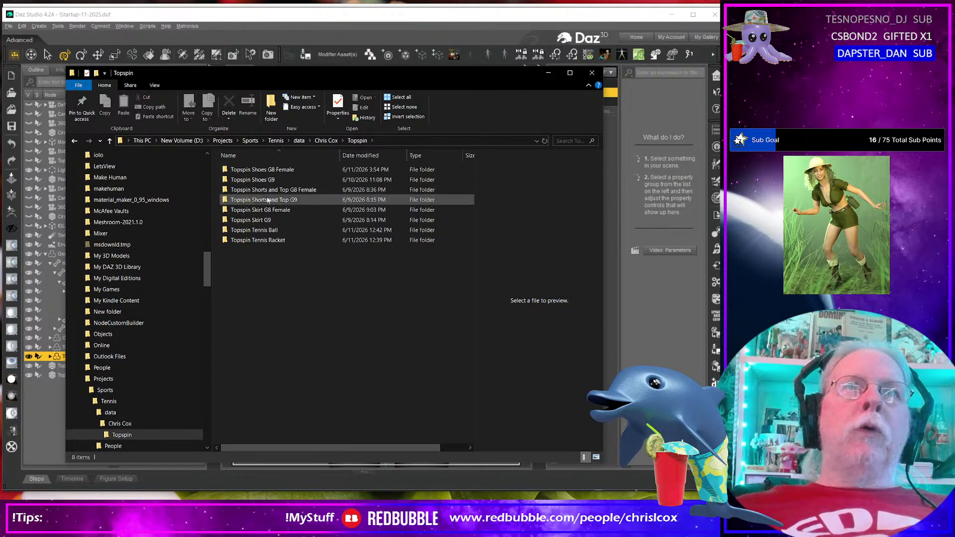
left_click(237, 204)
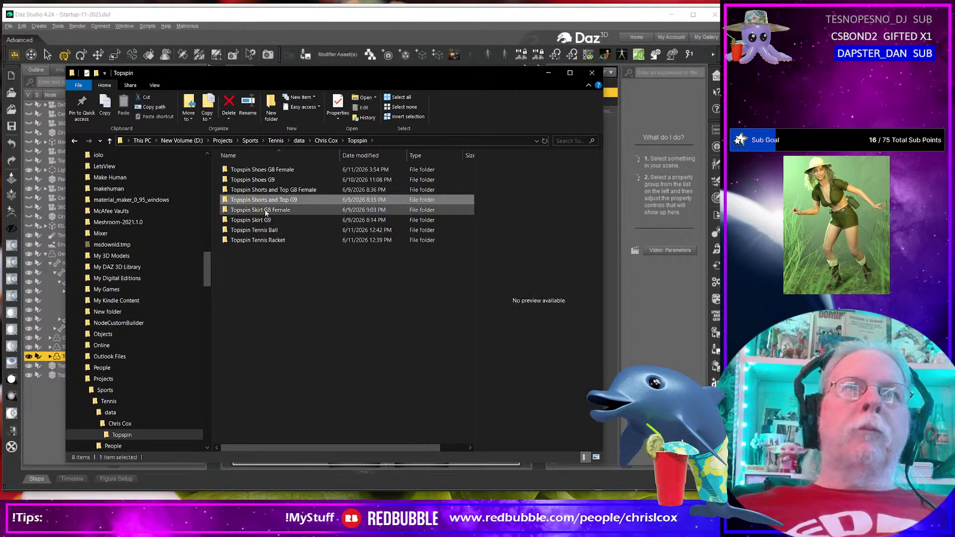
double_click(271, 201)
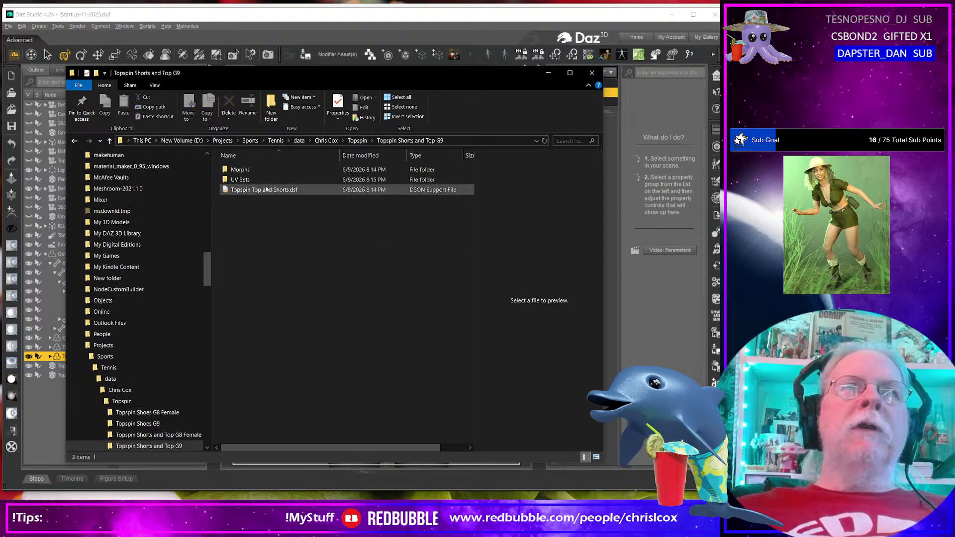
double_click(241, 171)
double_click(241, 171)
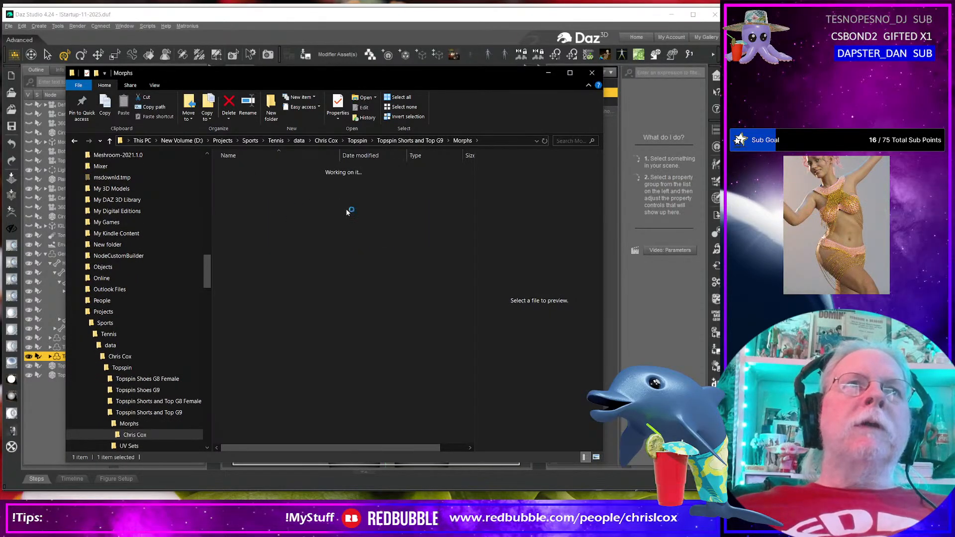
double_click(241, 171)
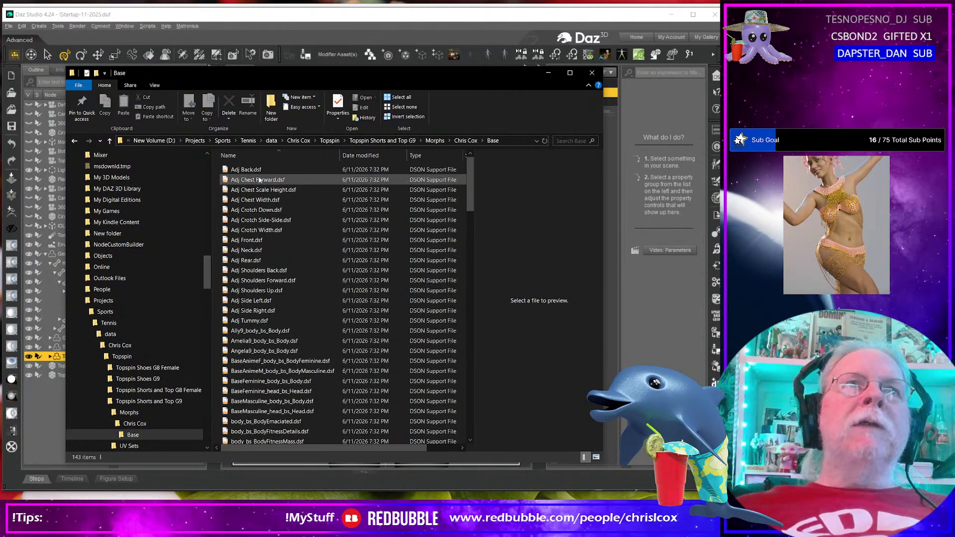
Step: Delete the files body_ctrl_BodyFitness.dsf and body_ctrl_BodyMuscular.dsf from the Base morph folder
left_click(303, 179)
scroll(306, 274, "down", 7)
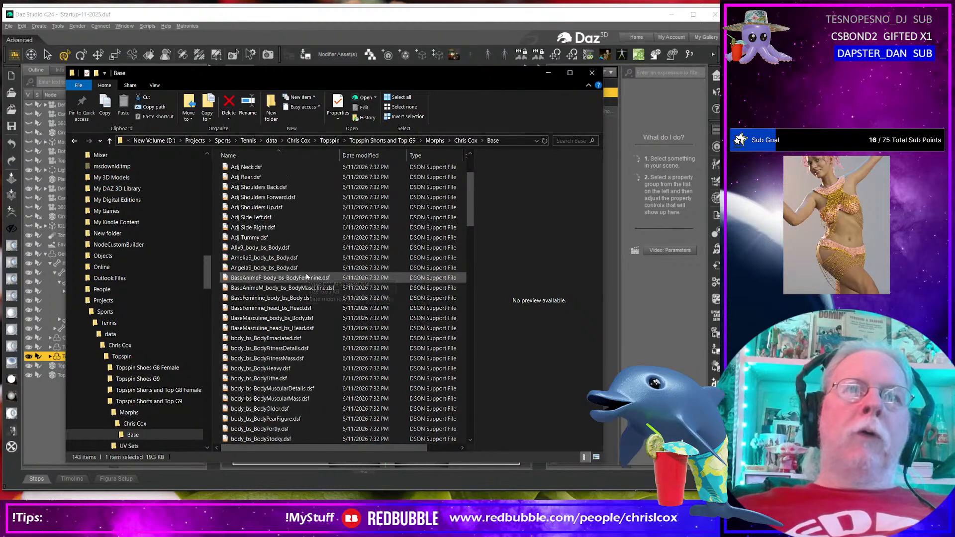
scroll(307, 277, "down", 2)
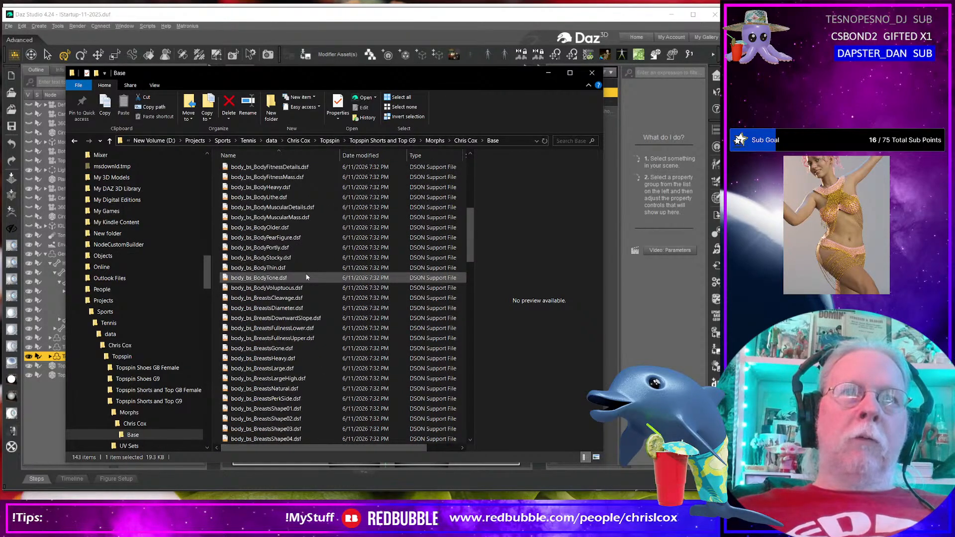
scroll(307, 277, "down", 4)
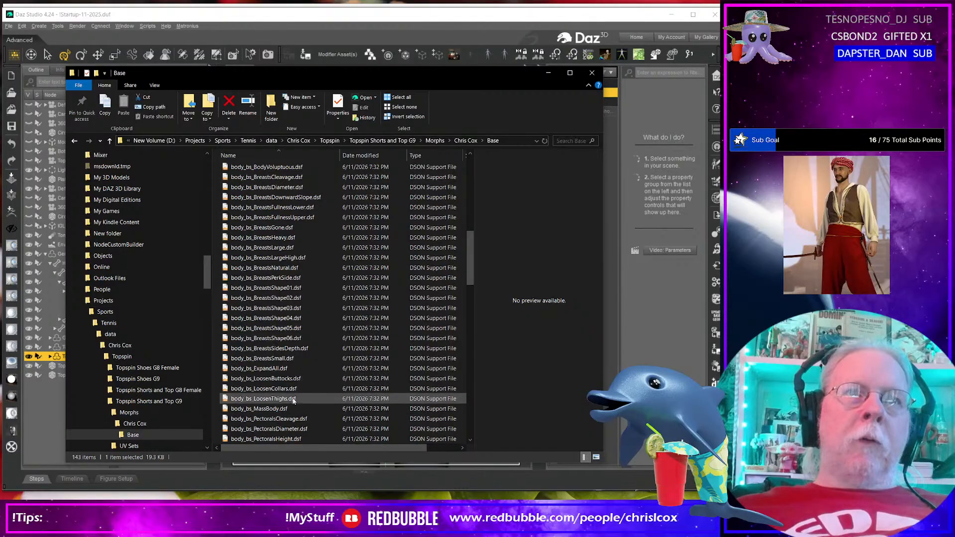
scroll(275, 368, "down", 3)
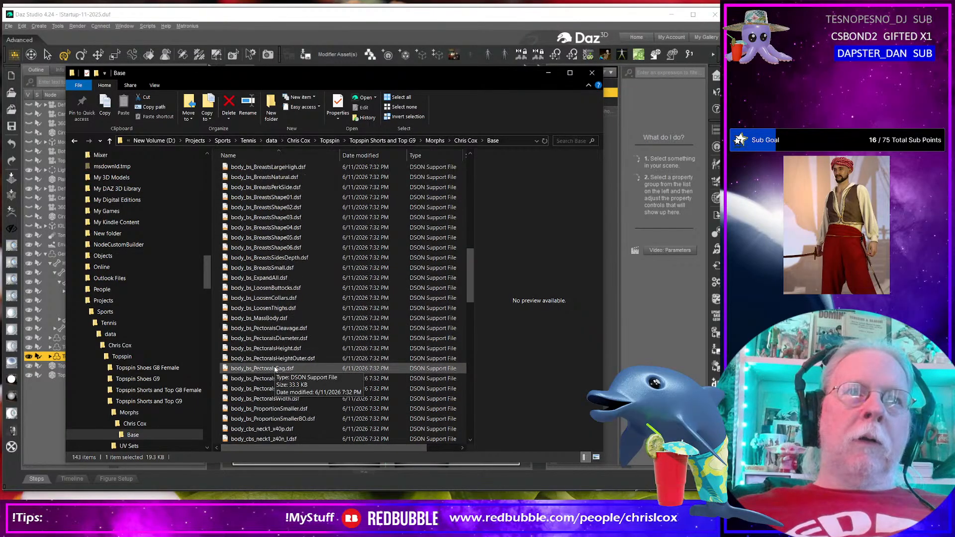
scroll(275, 368, "down", 3)
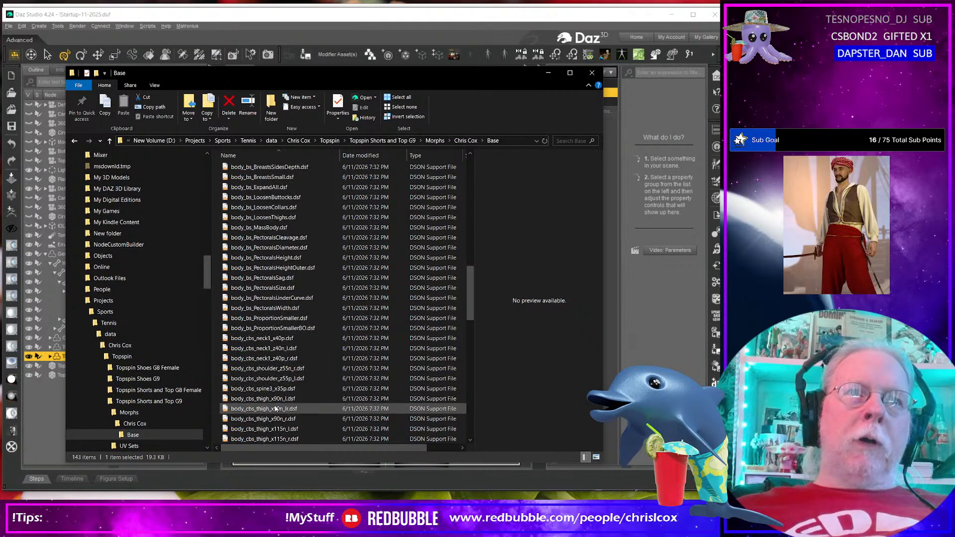
scroll(275, 408, "down", 7)
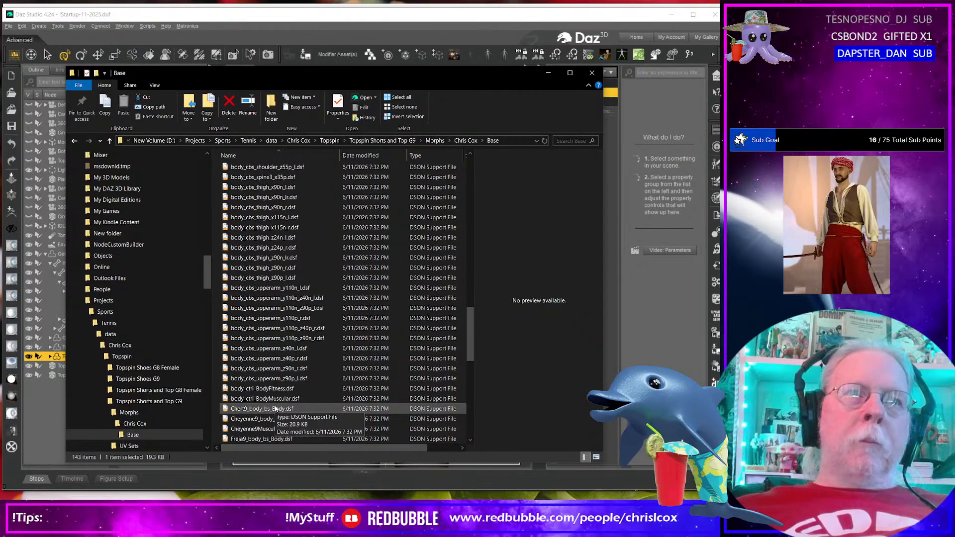
left_click(232, 390)
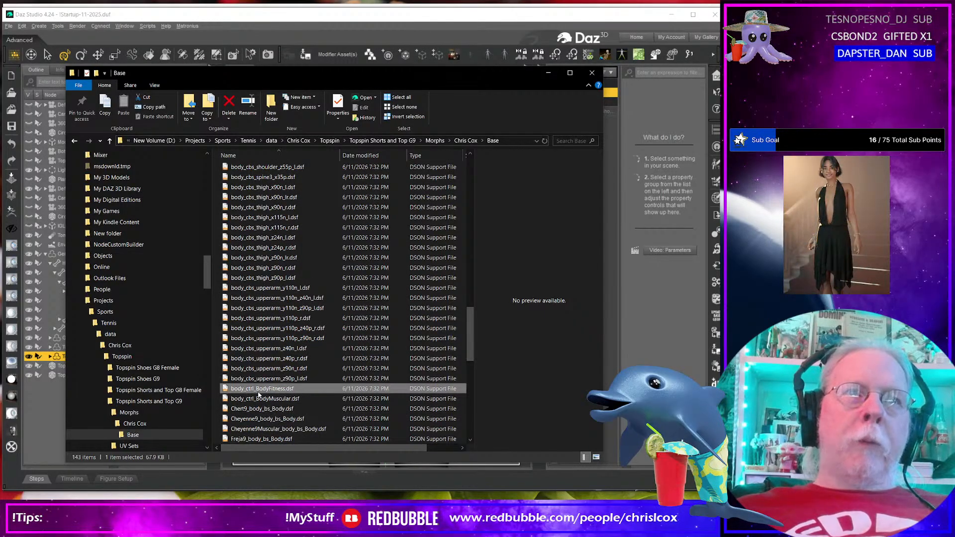
left_click(349, 398, "ctrl")
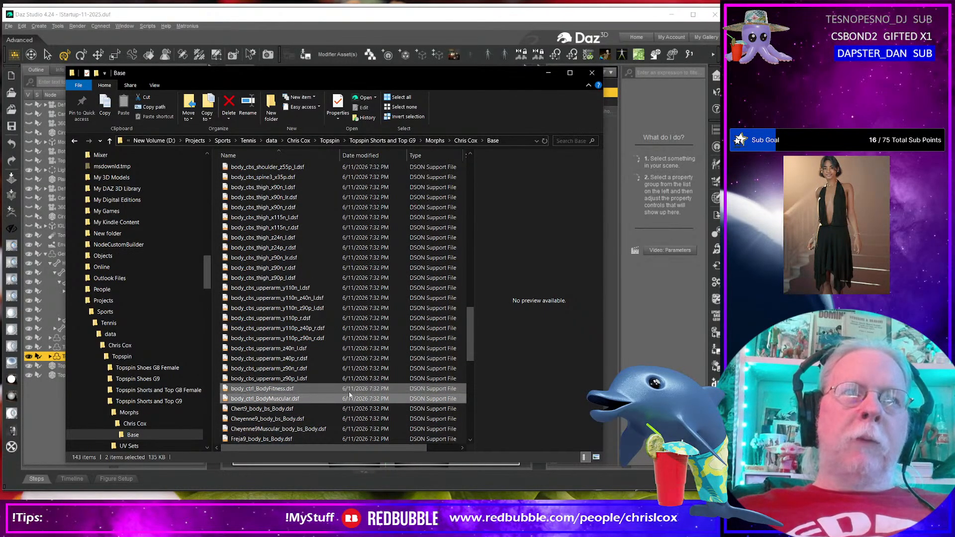
key("Delete")
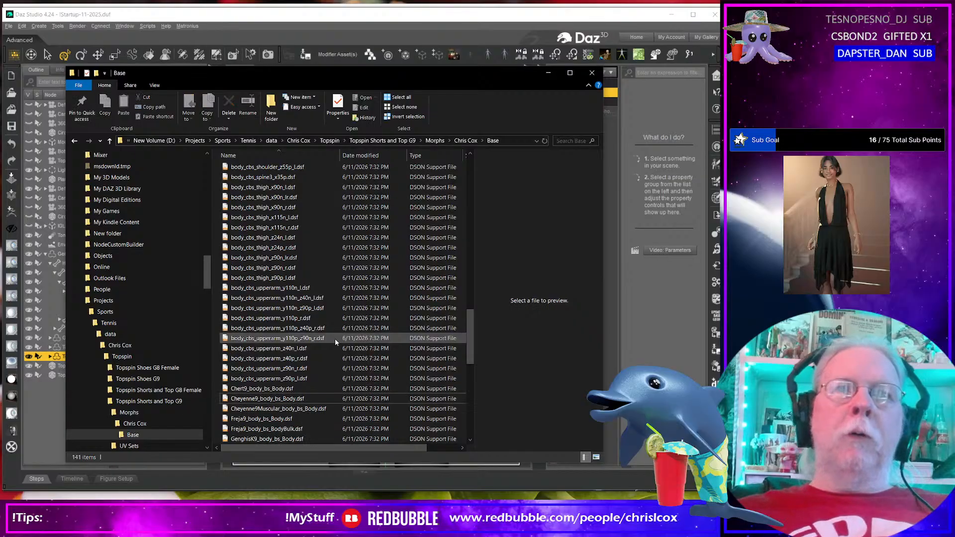
Step: Back in Daz Studio, delete the Topspin Top and Shorts outfit and reload Topspin Shorts and Top G9 onto the selected Genesis 9 figure
left_click(337, 34)
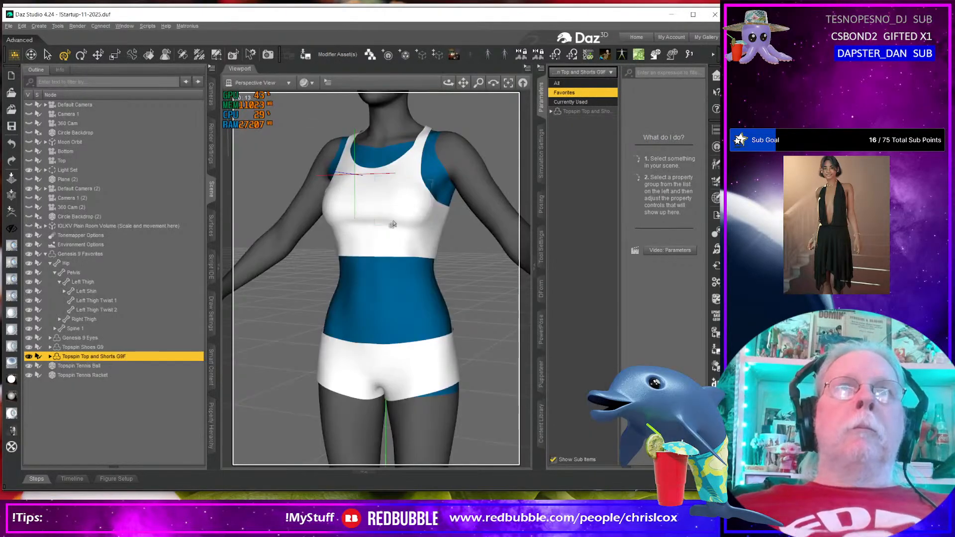
key("Delete")
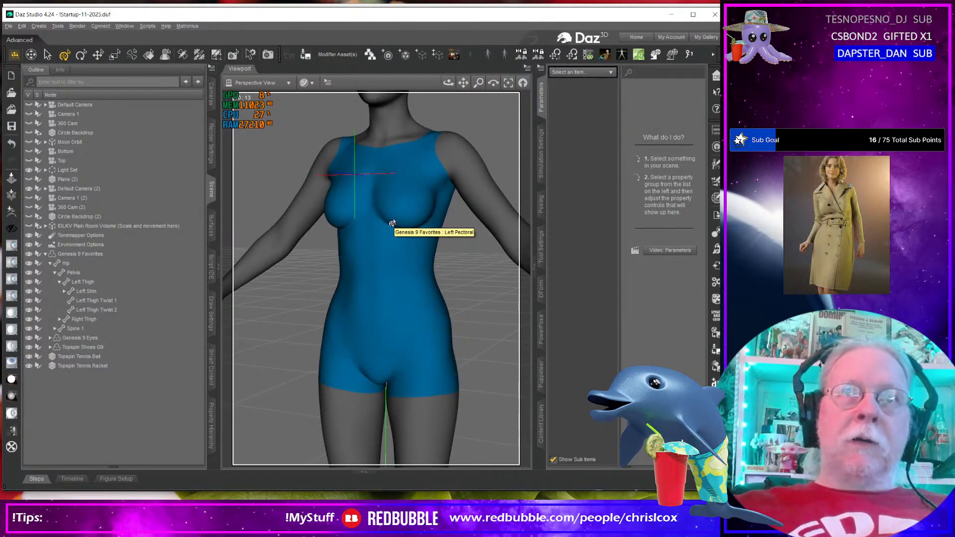
left_click(542, 432)
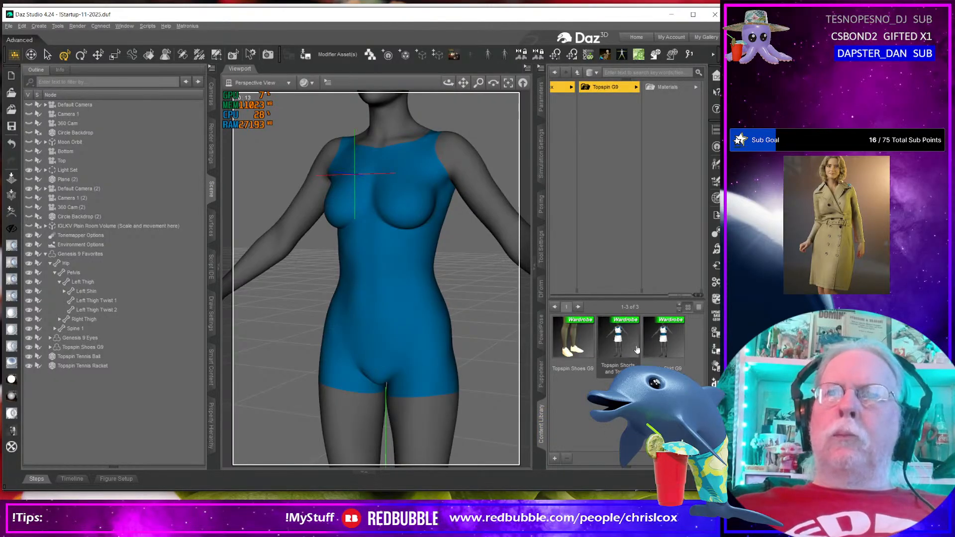
double_click(636, 349)
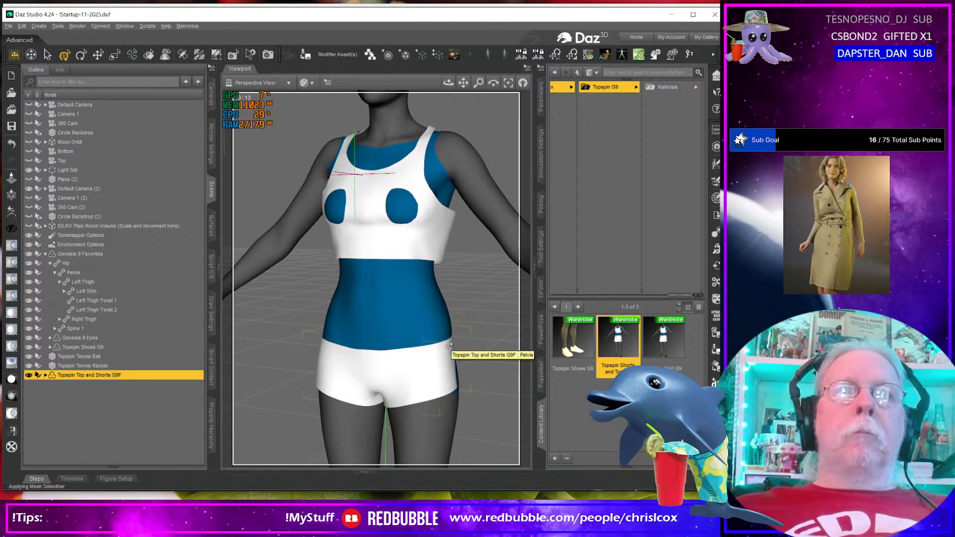
key("ctrl+z")
left_click(481, 206)
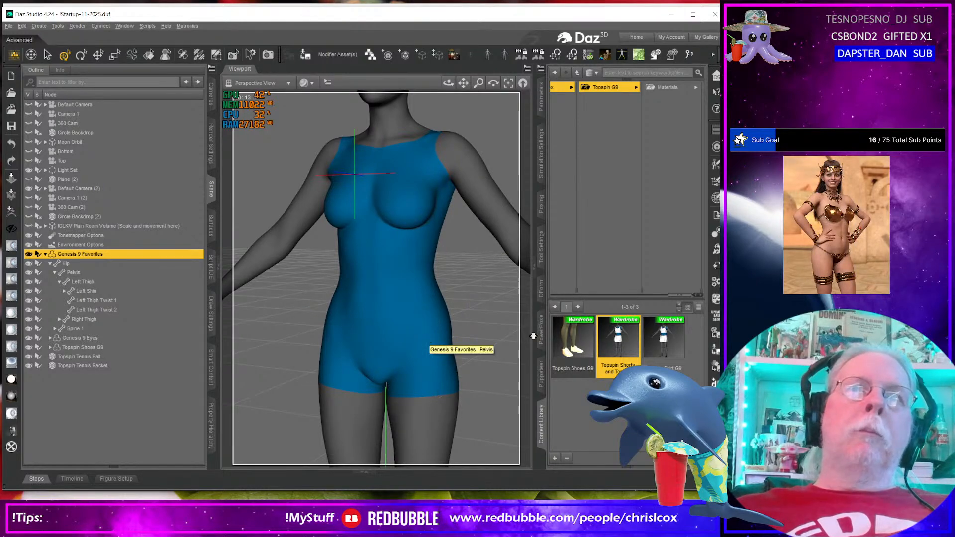
double_click(621, 336)
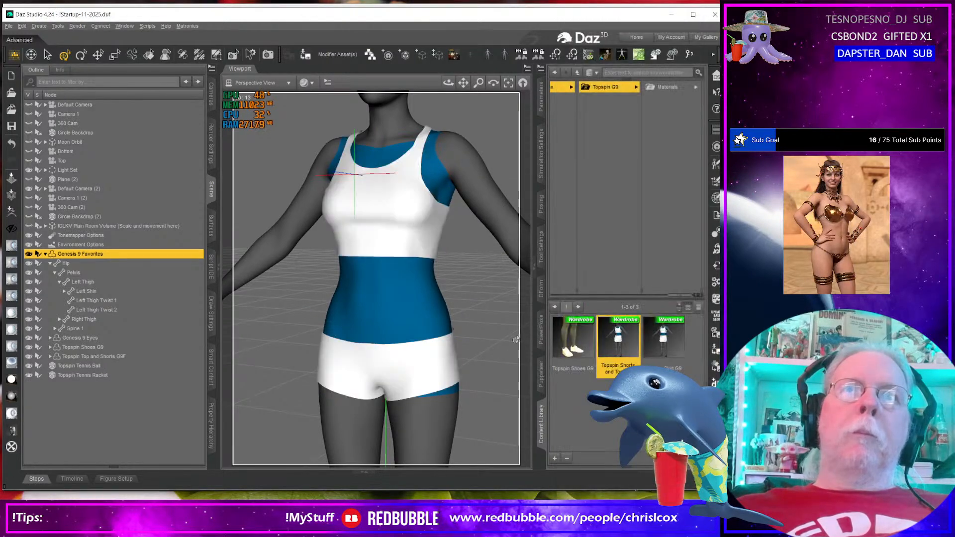
middle_click_drag(469, 338, 492, 332)
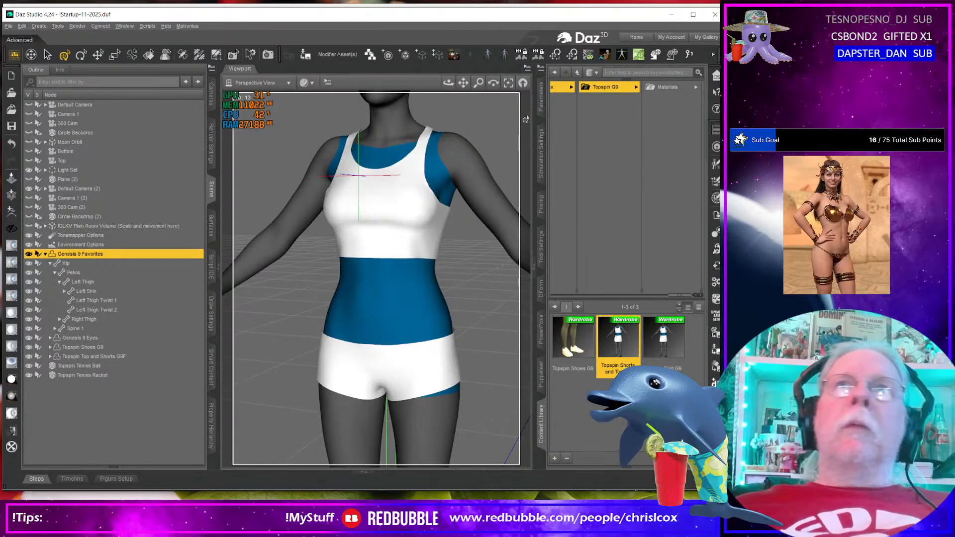
Step: Test the reloaded outfit's fit with Body Fitness Details and with Body Fitness Mass at 100%, undoing each change
left_click(541, 97)
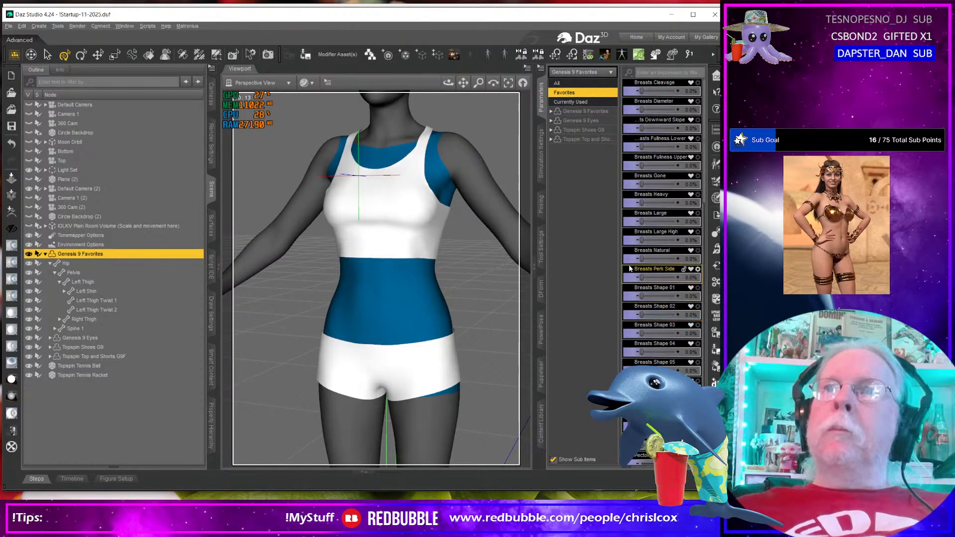
scroll(662, 308, "down", 5)
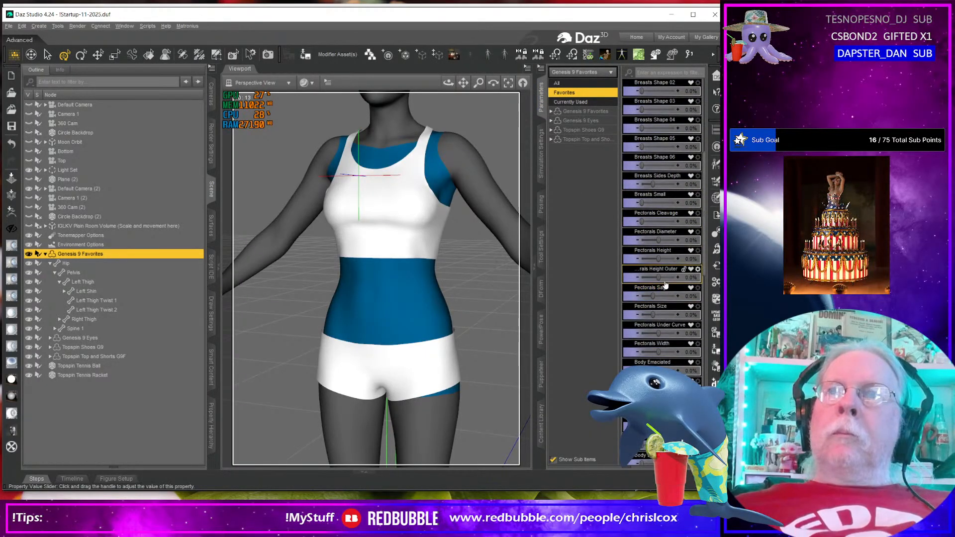
scroll(665, 288, "down", 7)
scroll(668, 216, "up", 3)
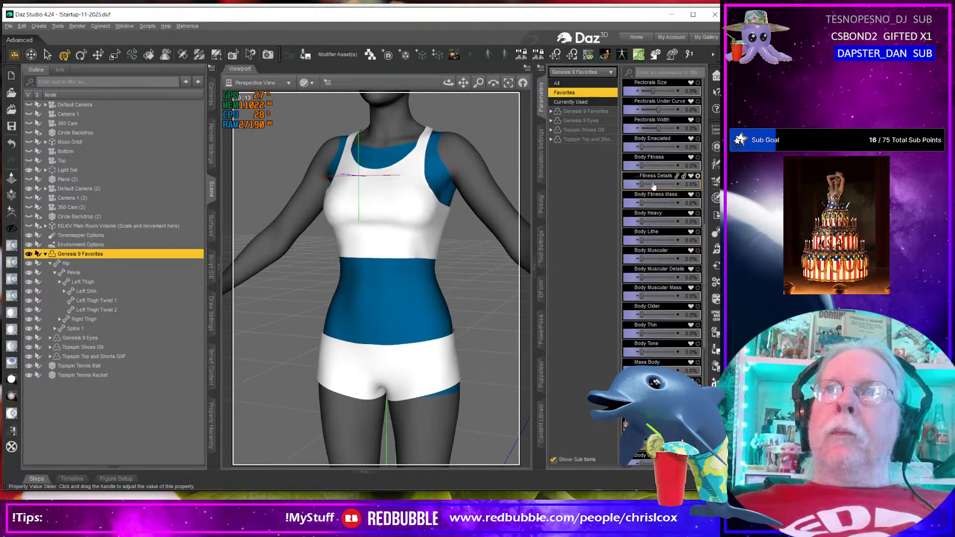
left_click_drag(642, 183, 708, 223)
key("ctrl+z")
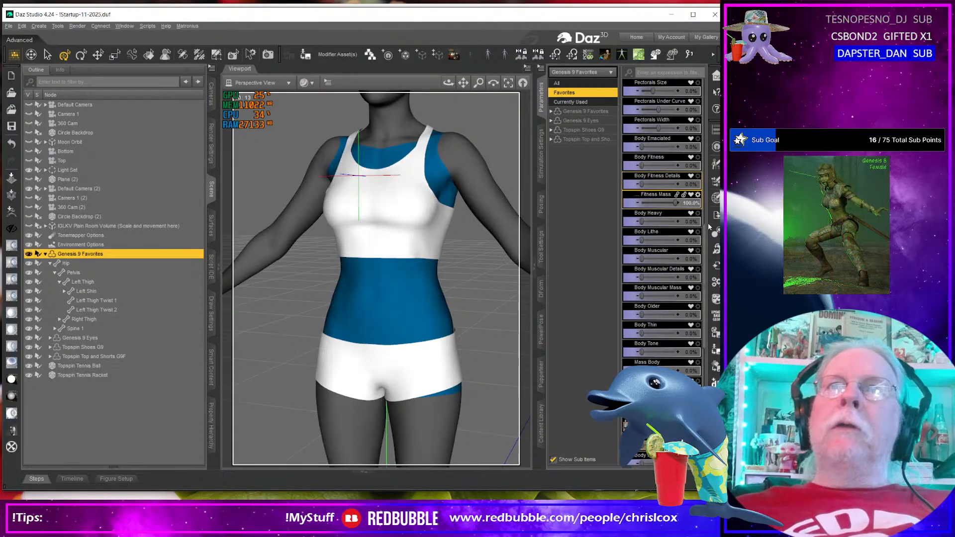
key("ctrl+z")
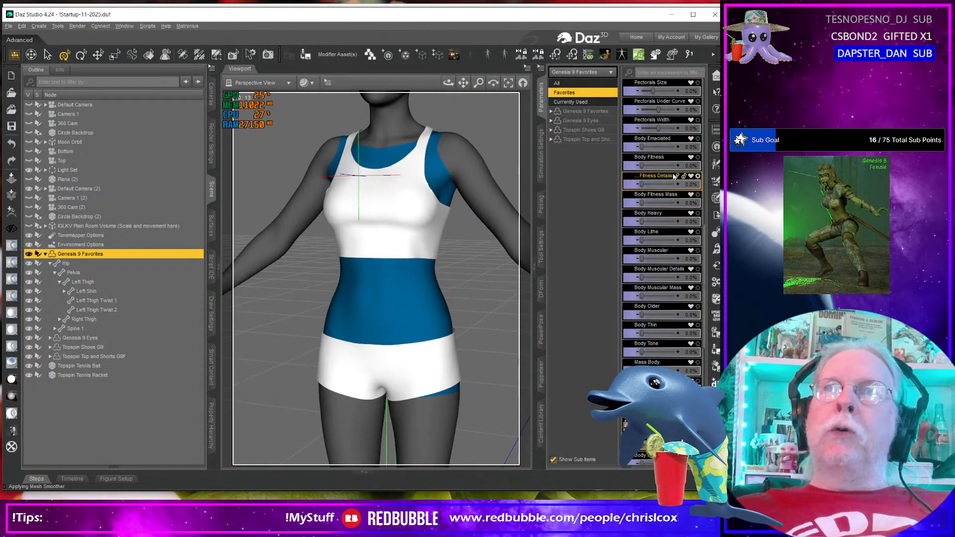
Step: Try Body Fitness and Body Heavy separately at 100% to check the outfit's front, undoing each change
left_click_drag(642, 163, 677, 165)
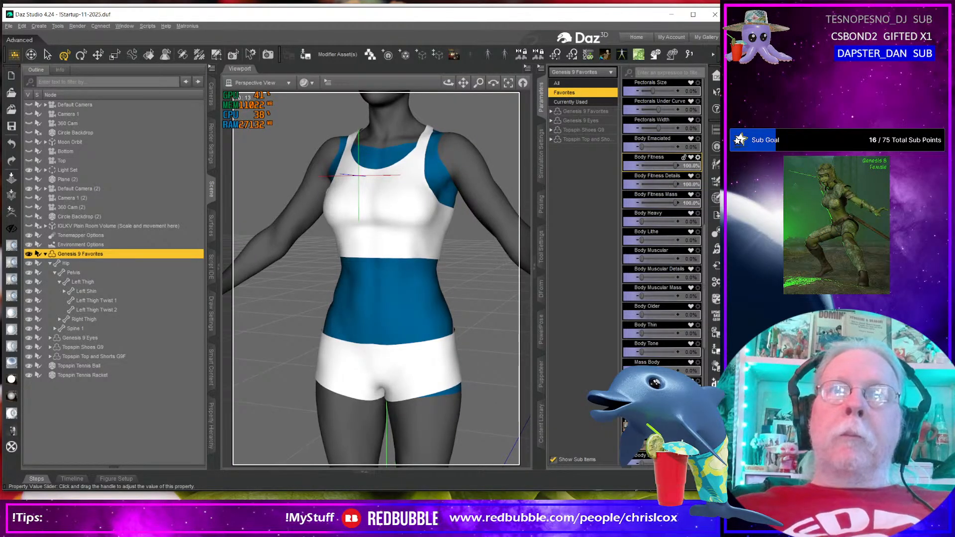
middle_click_drag(467, 258, 474, 282)
key("ctrl+z")
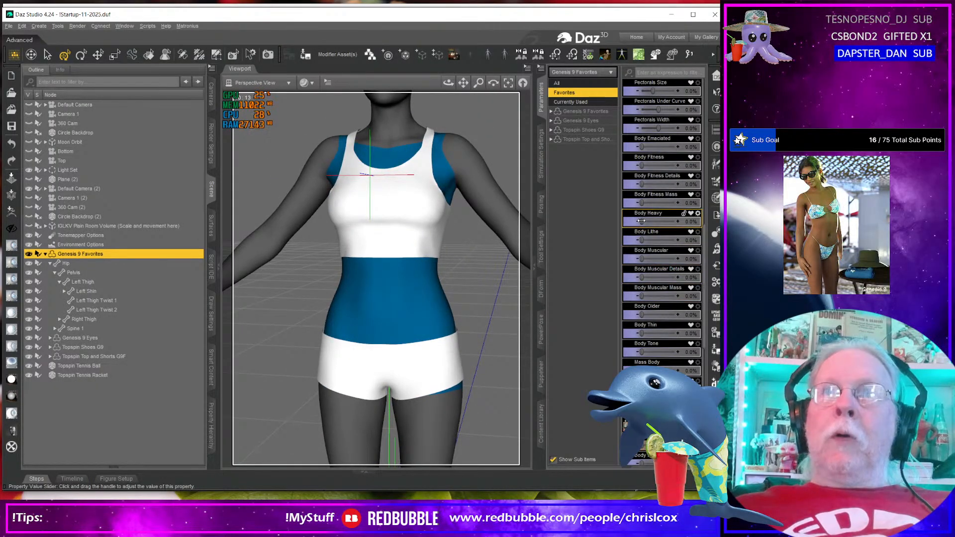
left_click_drag(641, 220, 675, 221)
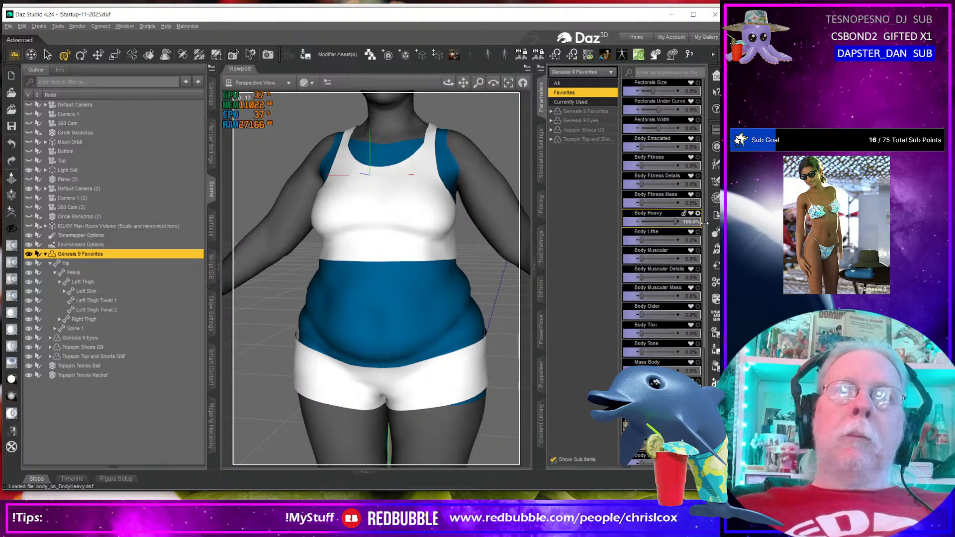
key("ctrl+z")
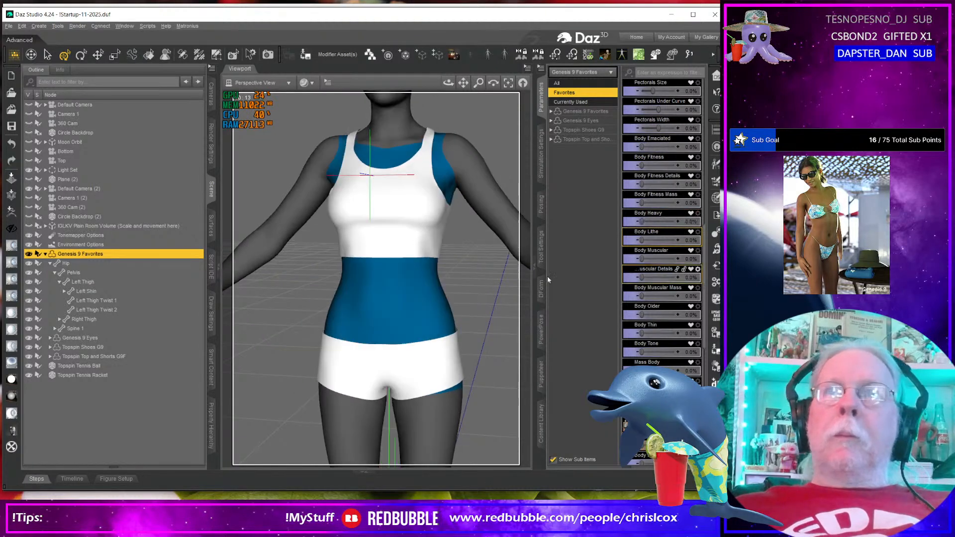
Step: Test Body Fitness and Body Heavy separately at 100% against the back of the outfit, undoing each change
middle_click_drag(476, 284, 291, 278)
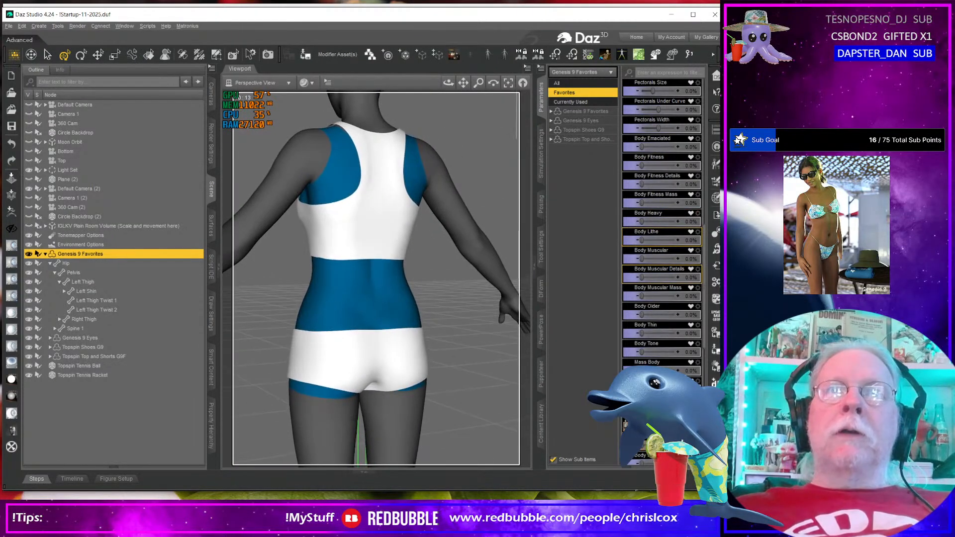
left_click_drag(651, 147, 677, 165)
key("ctrl+z")
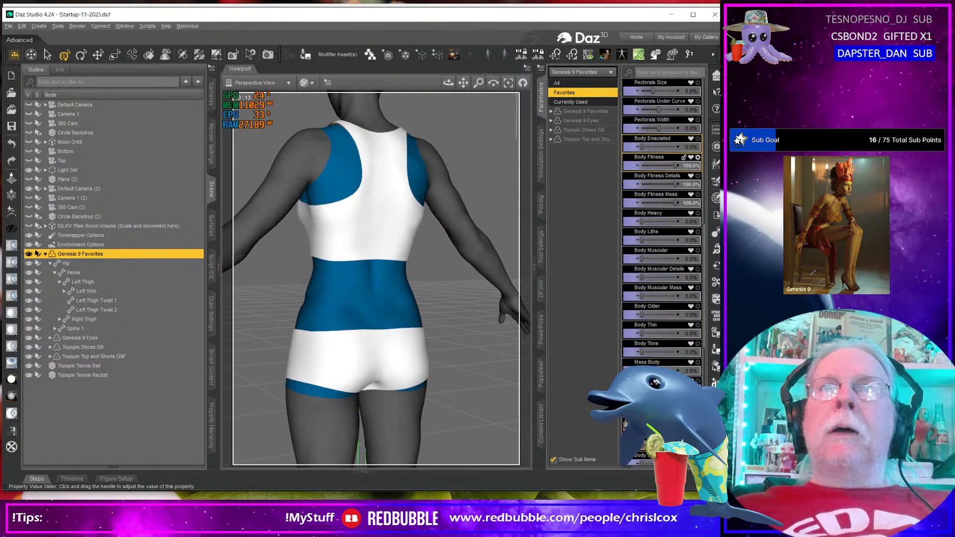
key("ctrl+z")
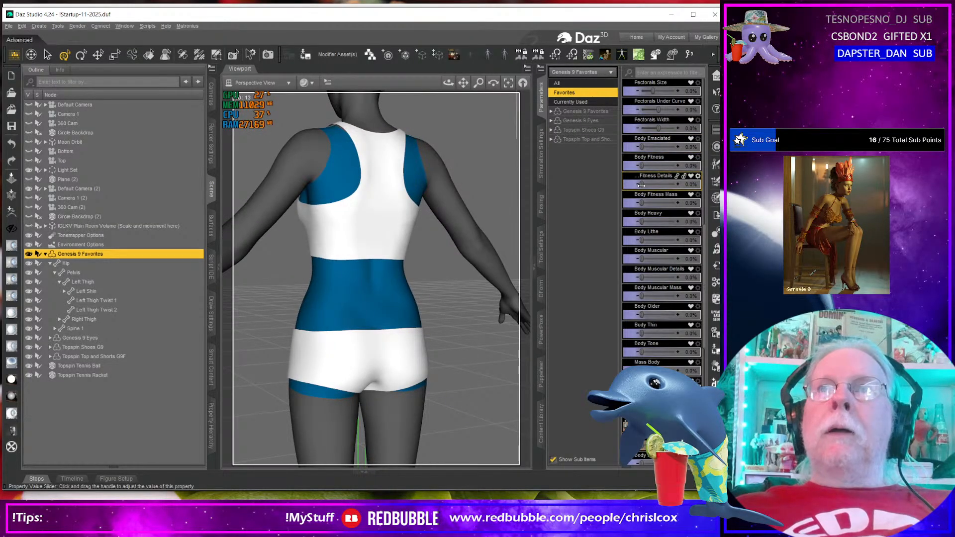
key("ctrl+z")
left_click_drag(655, 201, 678, 222)
key("ctrl+z")
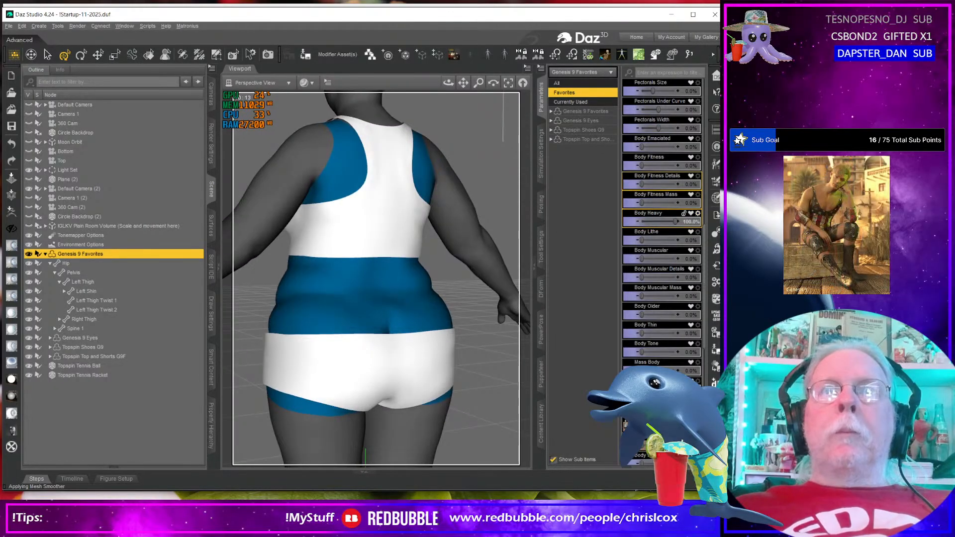
key("ctrl+z")
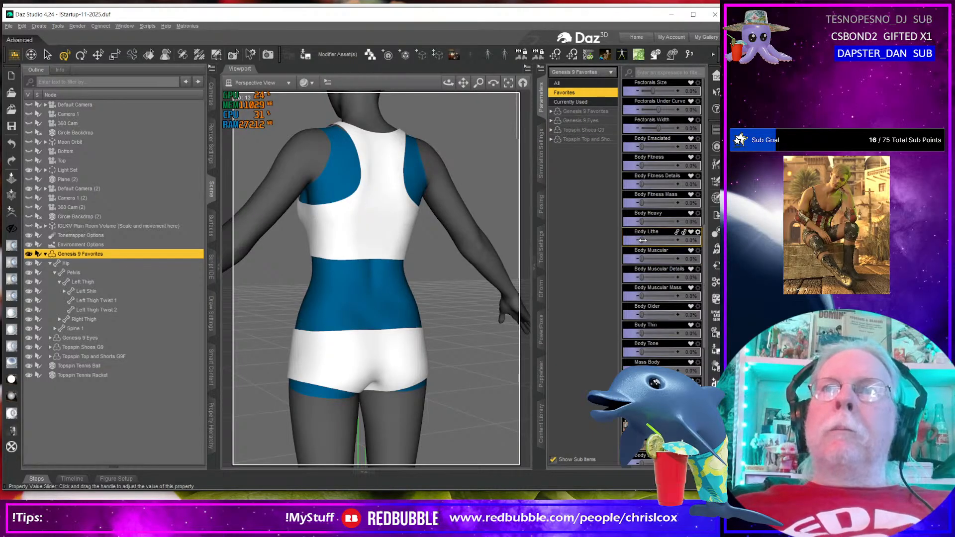
Step: Try the Body Lithe and Body Muscular morphs from the back and front, returning each to 0%
mouse_move(643, 240)
left_mouse_down()
mouse_move(701, 238)
mouse_move(641, 241)
left_mouse_up()
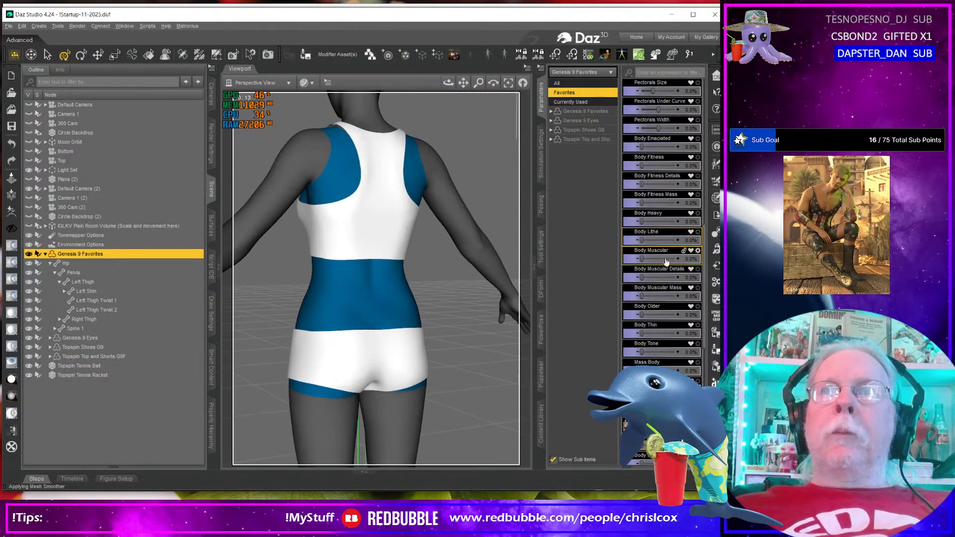
mouse_move(642, 278)
left_mouse_down()
mouse_move(677, 277)
mouse_move(641, 278)
mouse_move(678, 296)
mouse_move(641, 296)
left_mouse_up()
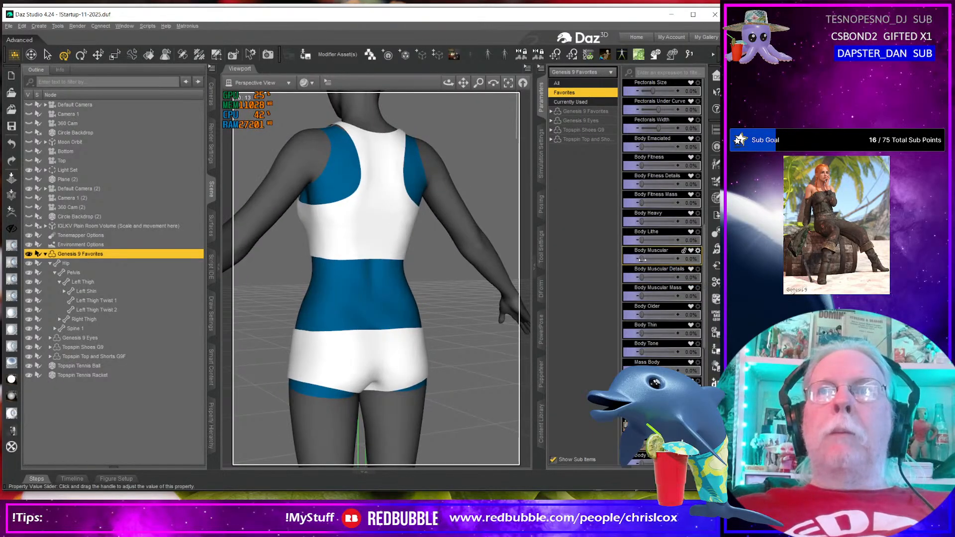
mouse_move(641, 259)
left_mouse_down()
mouse_move(669, 257)
mouse_move(642, 259)
left_mouse_up()
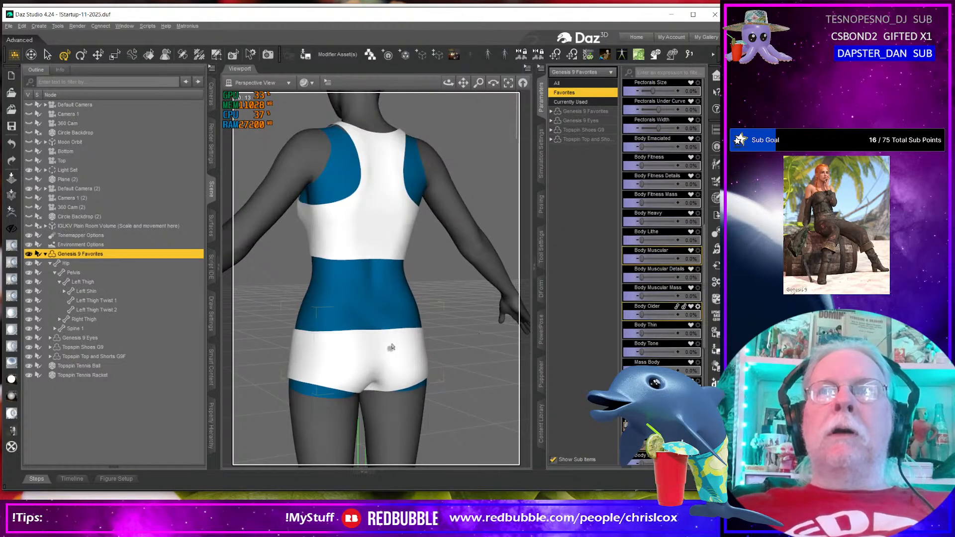
middle_click_drag(392, 347, 393, 346)
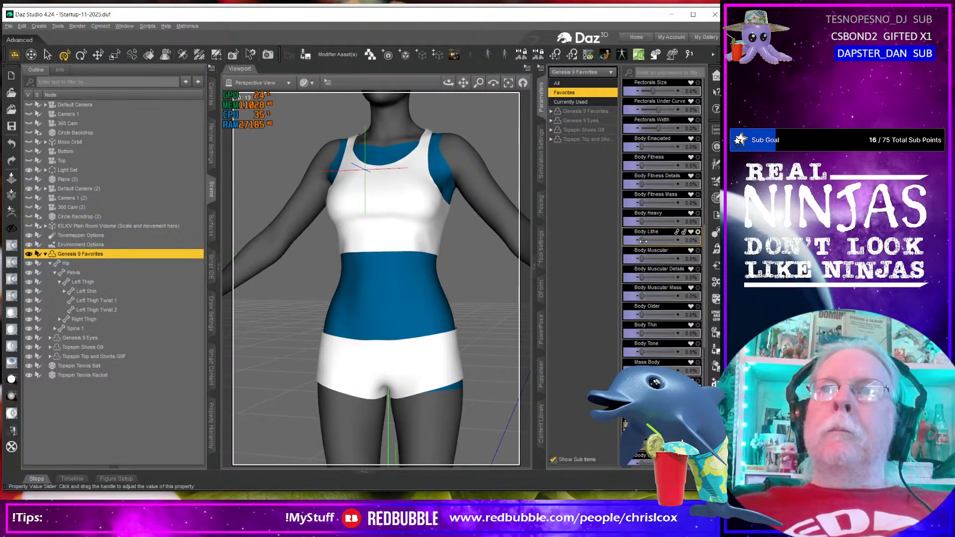
left_click_drag(641, 258, 646, 295)
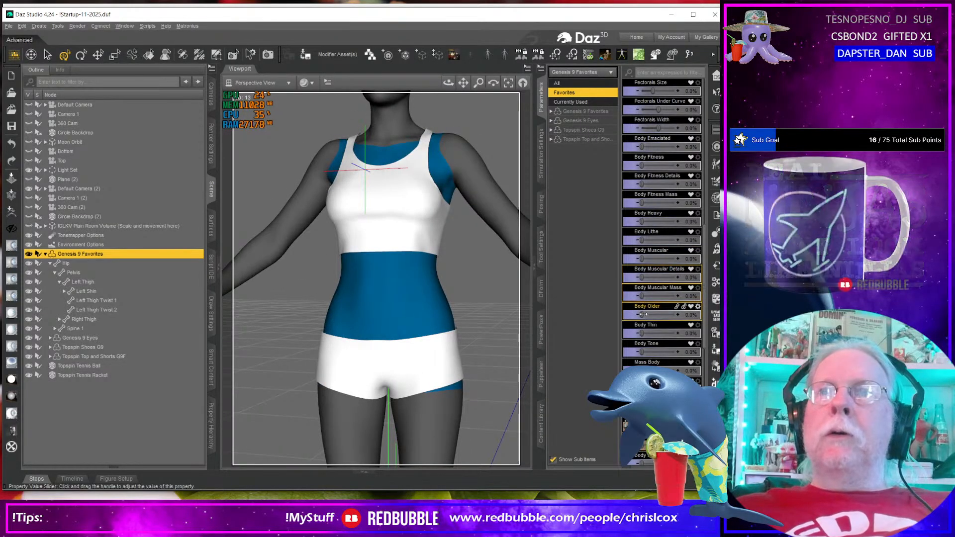
Step: Set Body Older to 100% and send the Genesis 9 Favorites figure to ZBrush through GoZ with deformations
left_click_drag(649, 315, 676, 315)
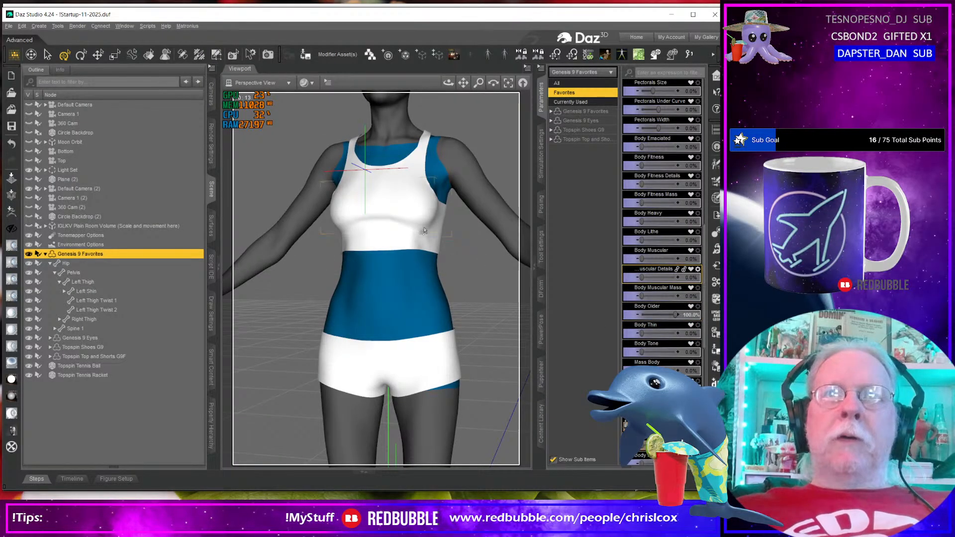
mouse_move(440, 314)
middle_mouse_down()
mouse_move(343, 313)
mouse_move(439, 309)
middle_mouse_up()
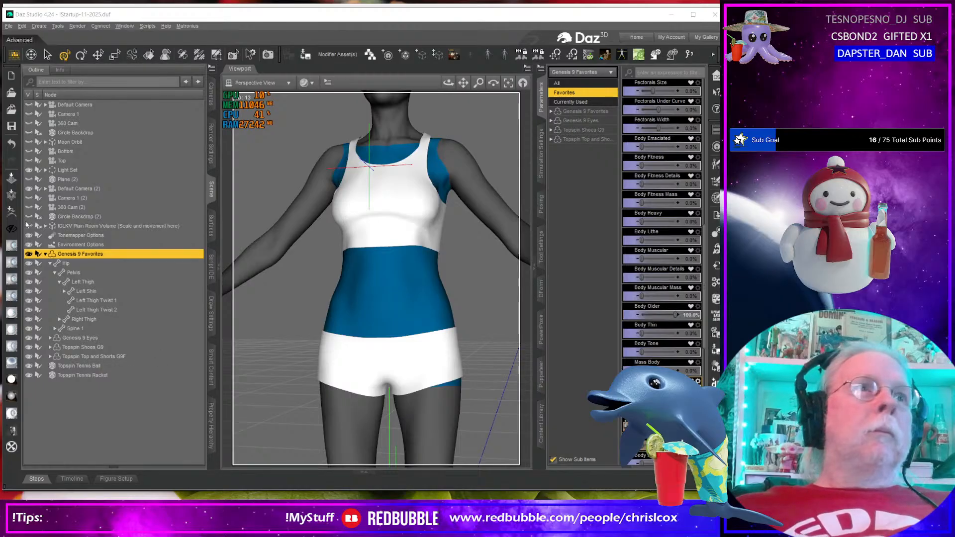
left_click(11, 212)
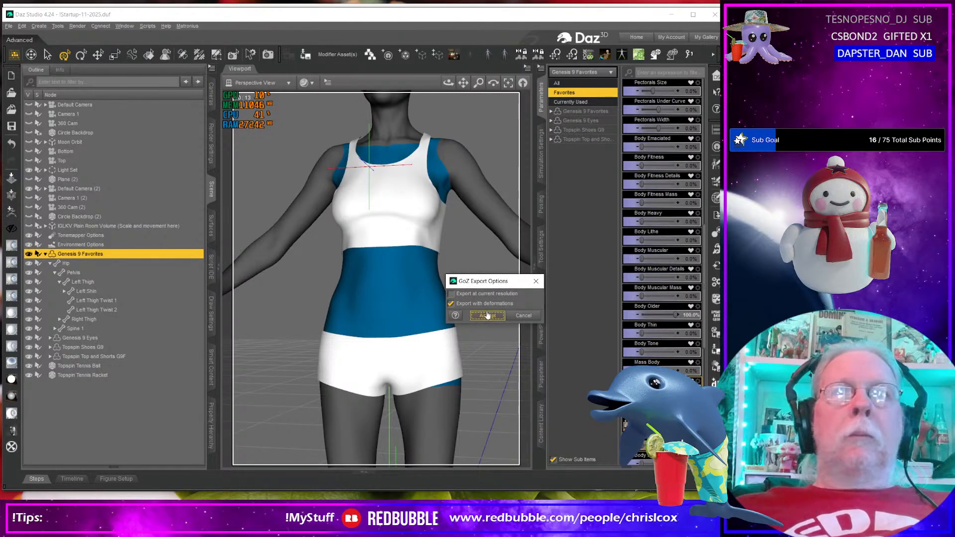
left_click(487, 315)
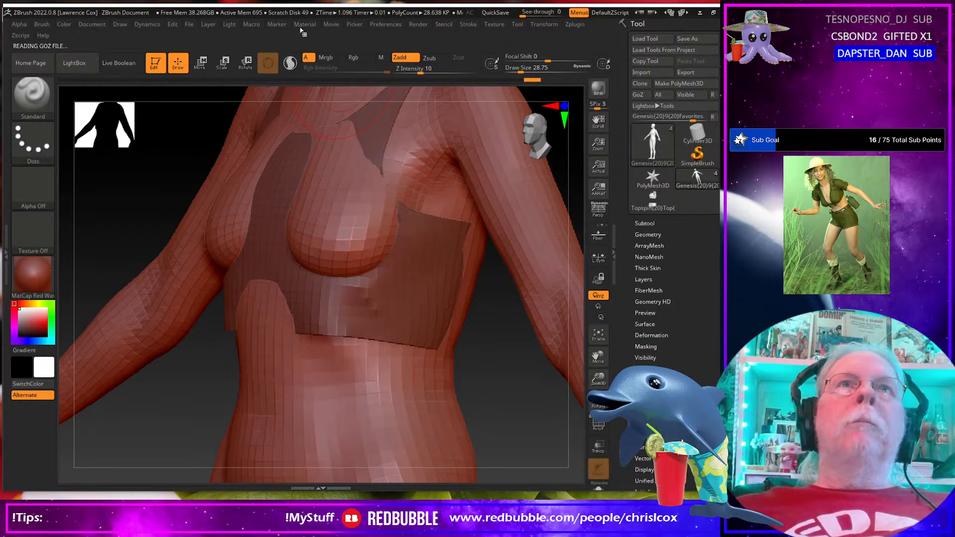
Step: Clear the GoZ cache files in ZBrush's preferences and accept the deletion
left_click(381, 25)
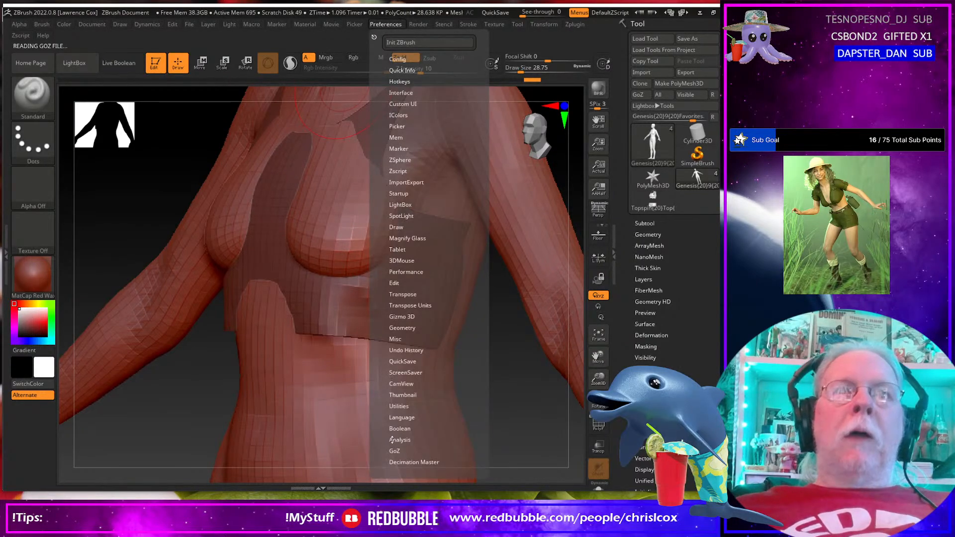
left_click(399, 453)
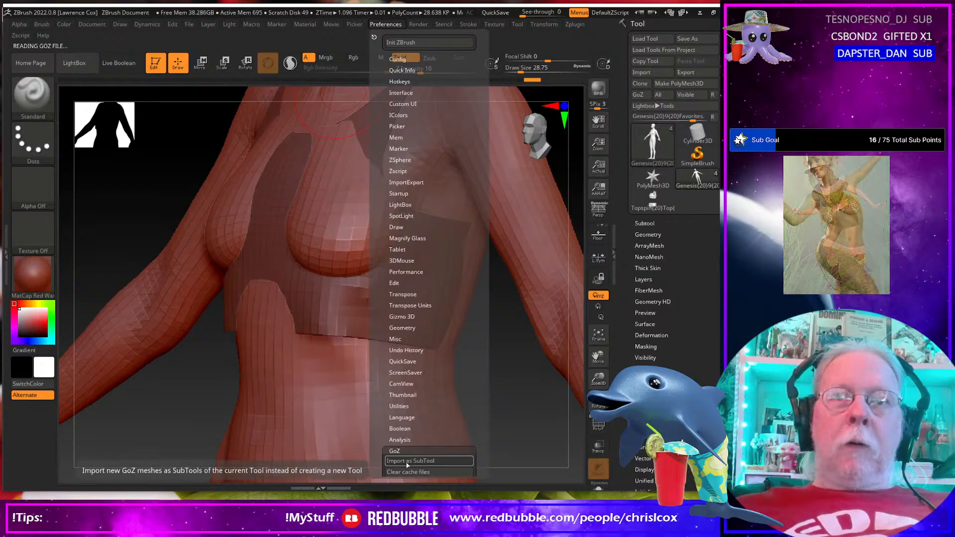
left_click(407, 472)
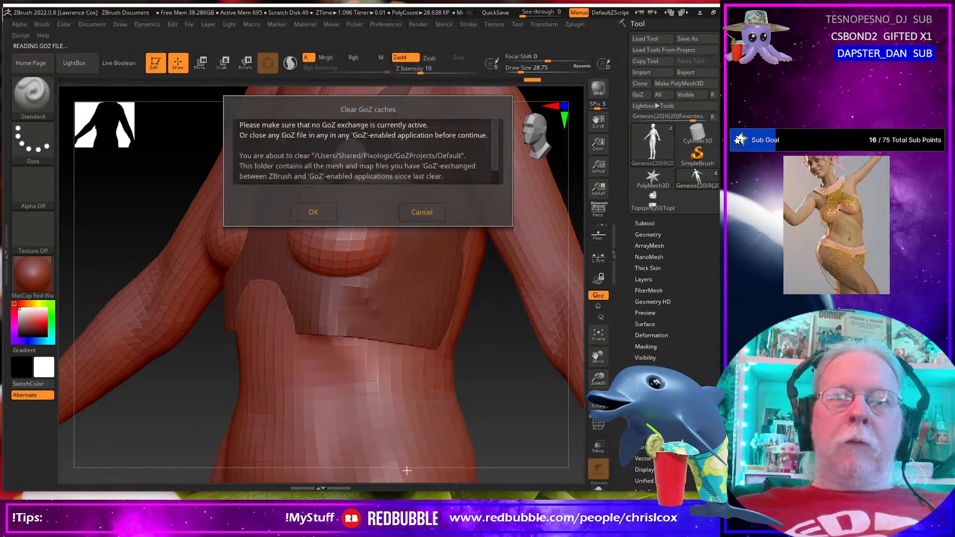
left_click(314, 213)
Step: Switch to Daz Studio and send the Genesis 9 Favorites figure to ZBrush again with deformations
key("alt+Tab")
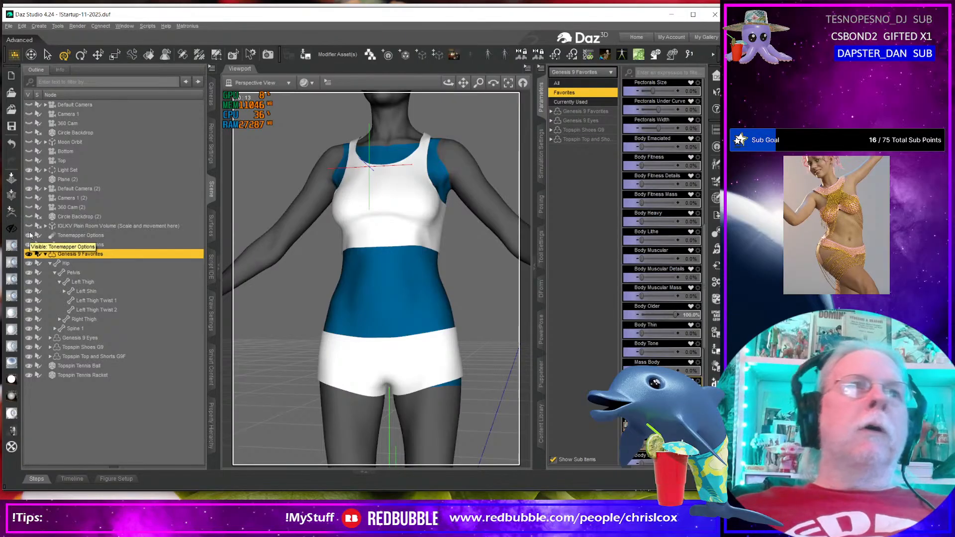
left_click(11, 228)
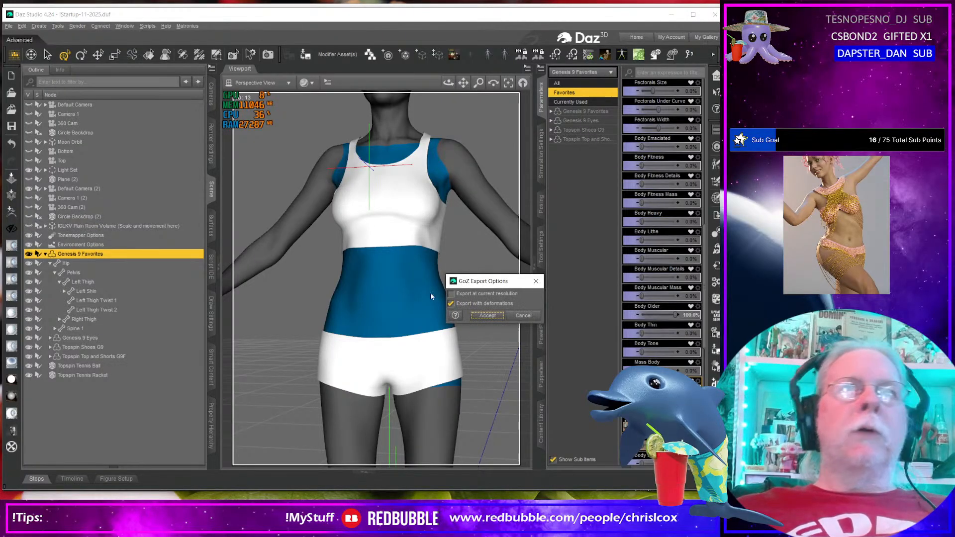
left_click(488, 315)
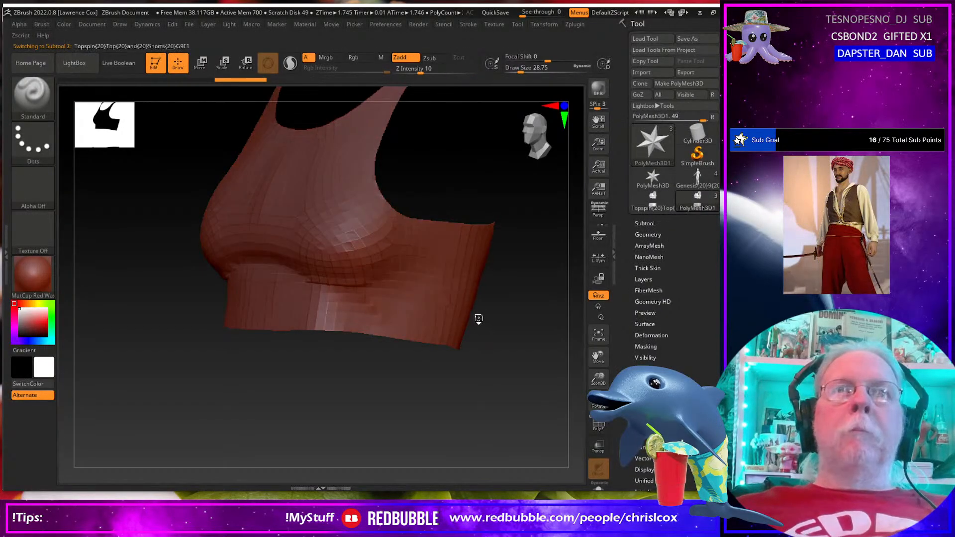
right_click_drag(399, 307, 411, 305)
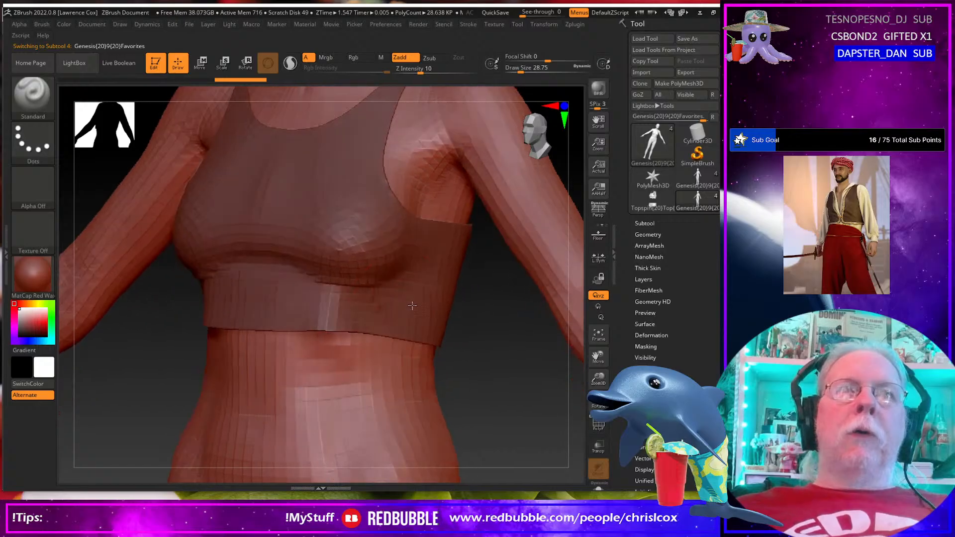
Step: Return to Daz Studio and send both Topspin Top and Shorts G9F and Genesis 9 Favorites to ZBrush with deformations
key("alt+Tab")
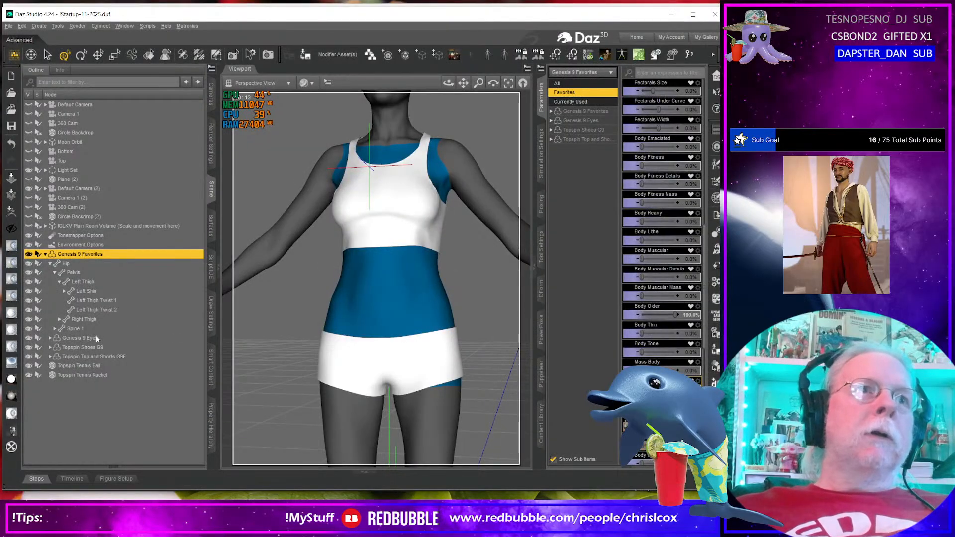
left_click(94, 357)
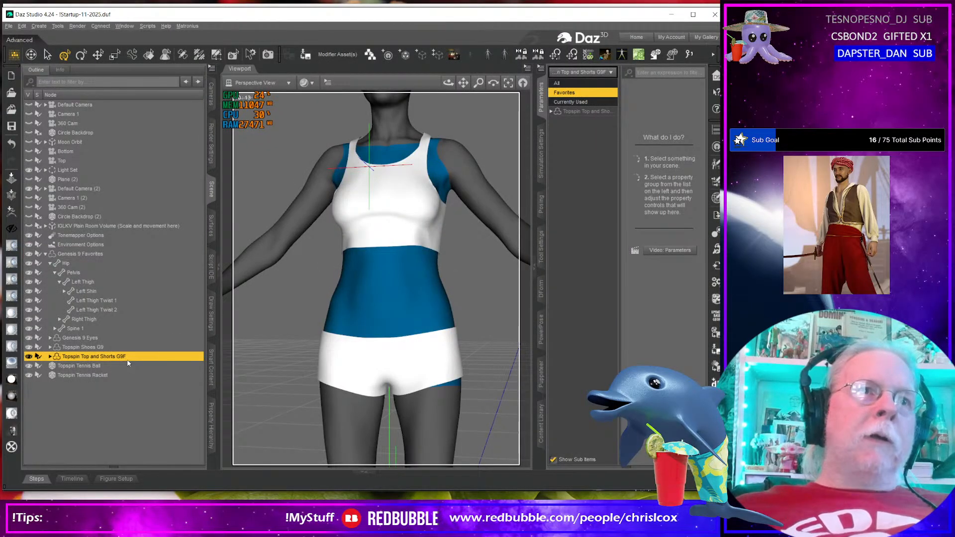
left_click(89, 253, "ctrl")
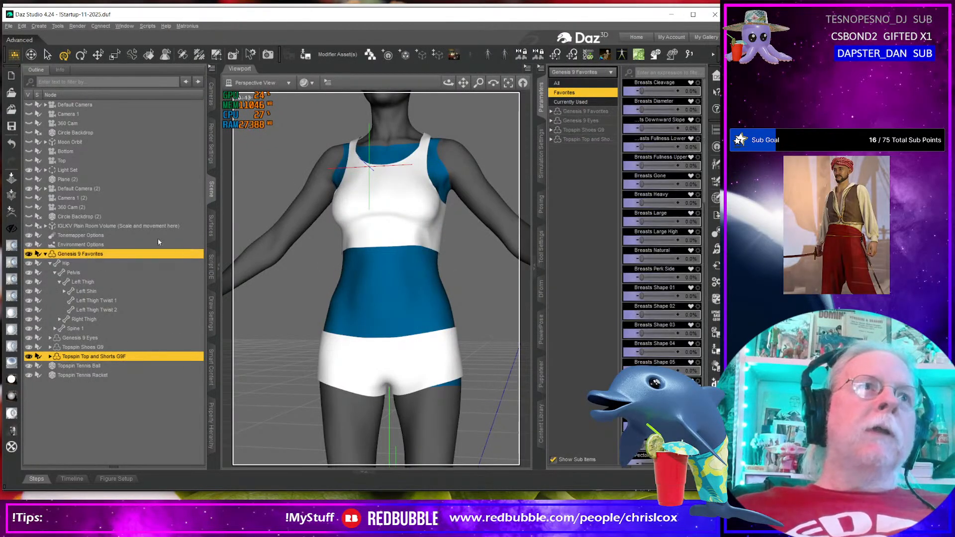
left_click(15, 213)
left_click(488, 316)
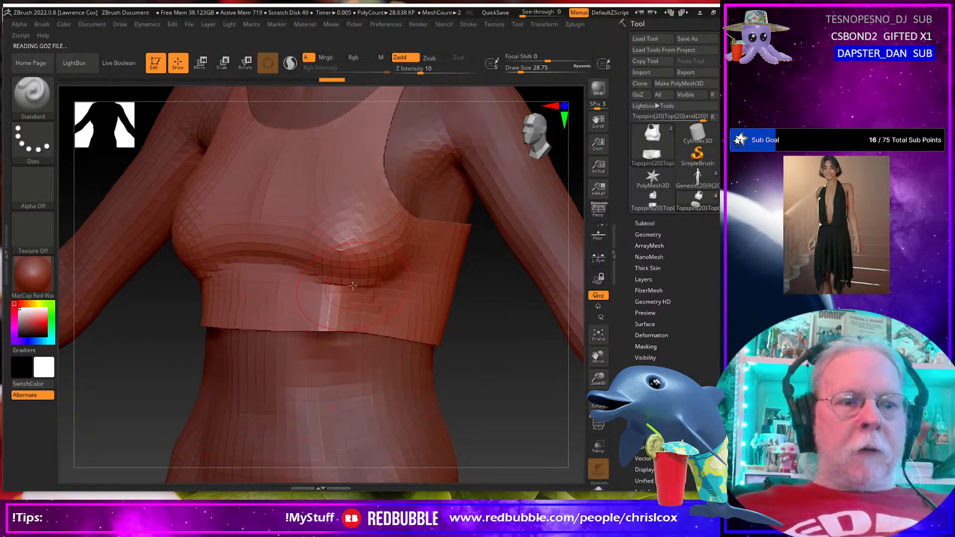
Step: Reduce the brush draw size to 20 and smooth the folds of the Topspin top around and below the bust
key("s")
left_click_drag(357, 288, 349, 288)
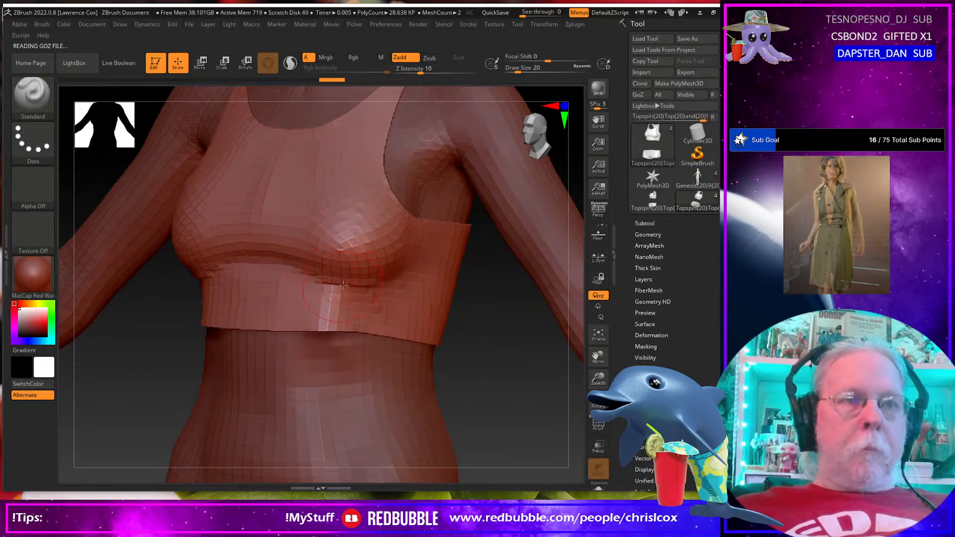
key("shift")
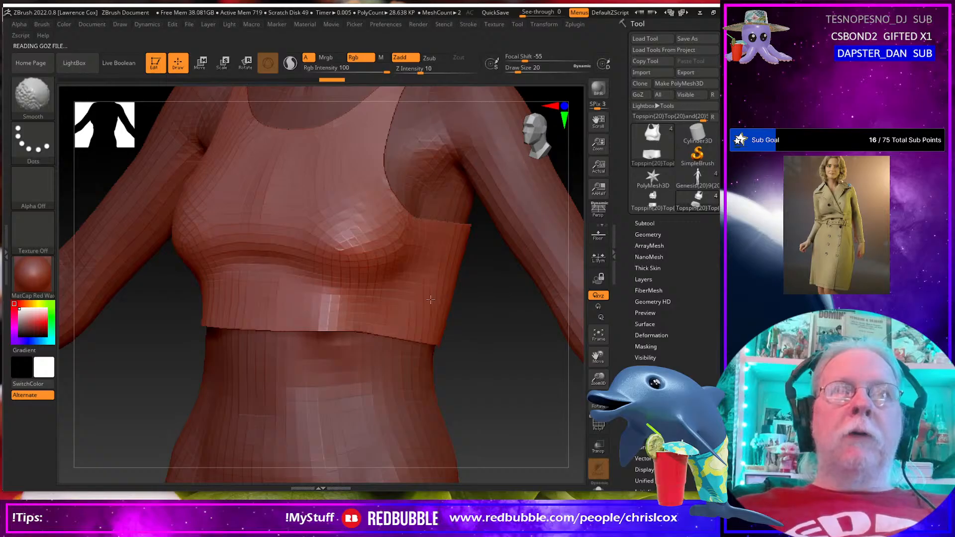
left_click_drag(430, 299, 441, 300, "shift")
left_click_drag(305, 207, 305, 220, "shift")
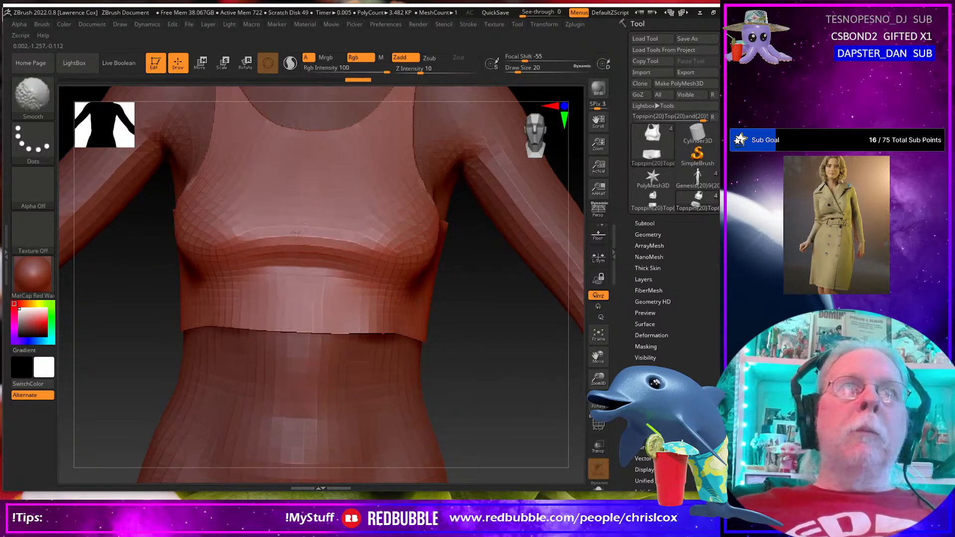
left_click_drag(502, 271, 440, 265)
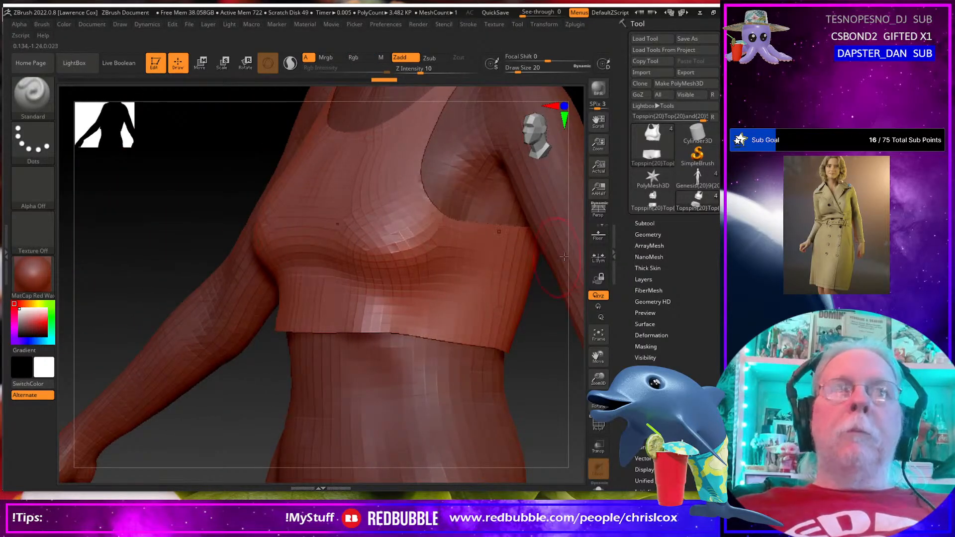
Step: Switch to Daz Studio and create the morph body_bs_BodyOlder for Topspin Top and Shorts G9F, overwriting the existing morph
key("alt+Tab")
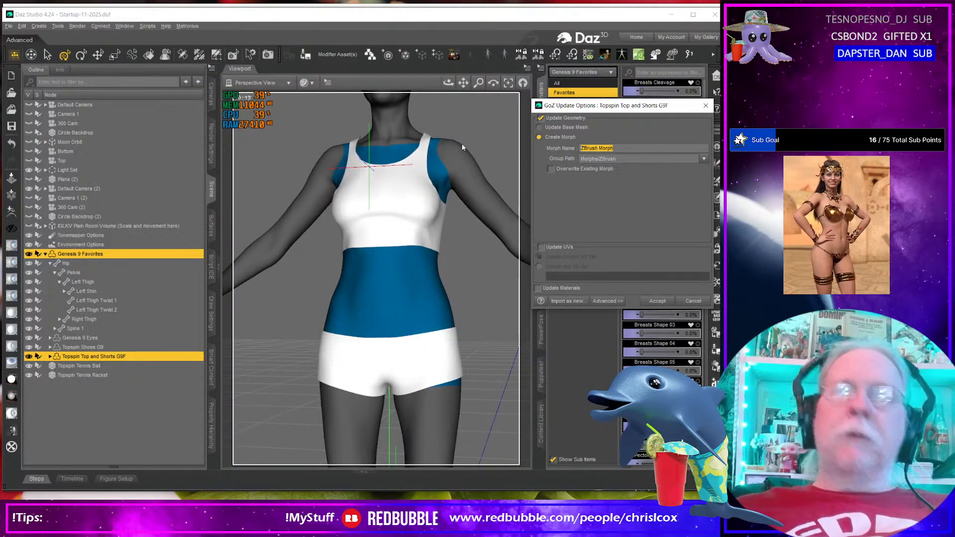
type("body_bs_BodyOlder")
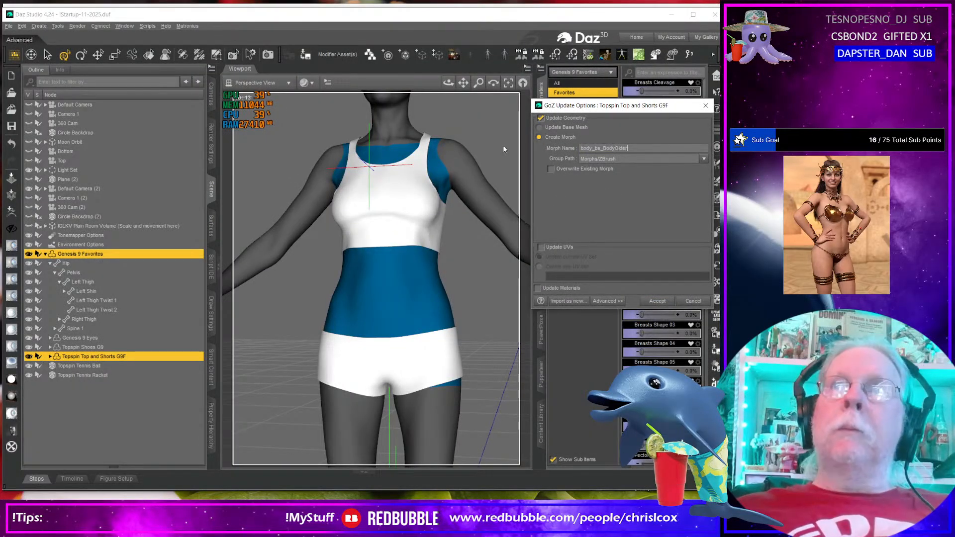
left_click(563, 169)
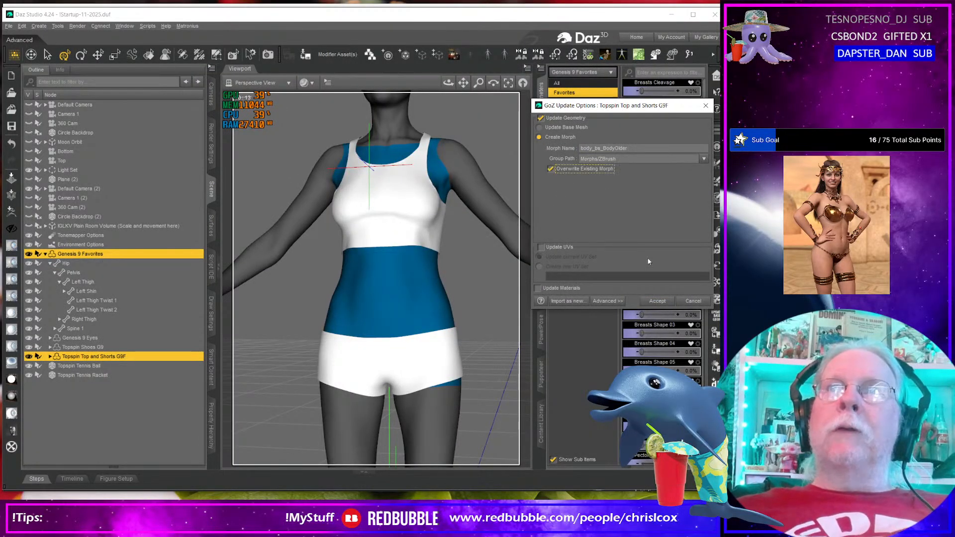
left_click(657, 301)
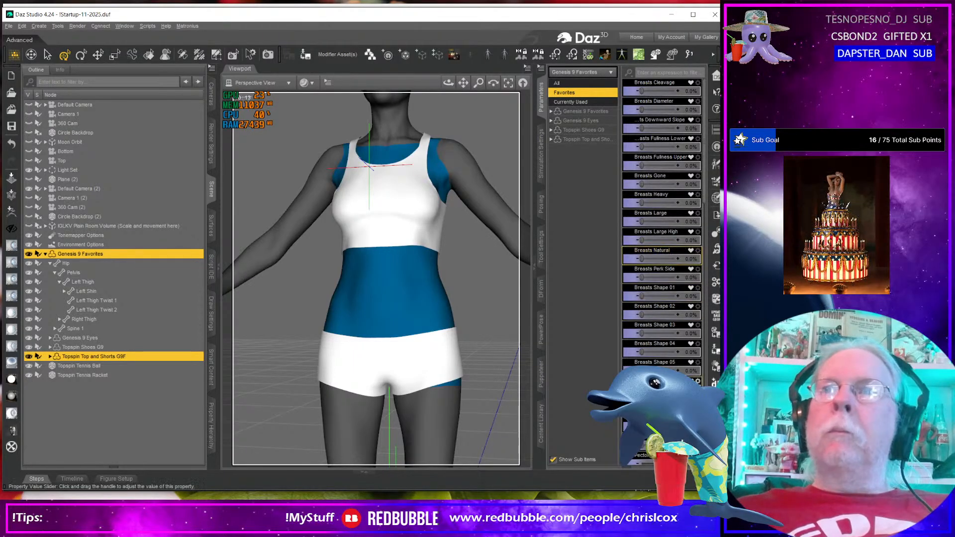
Step: Try the Body Thin and Mass Body morphs on Genesis 9 Favorites, checking the outfit's fit from front and back, and undo them
scroll(654, 236, "down", 4)
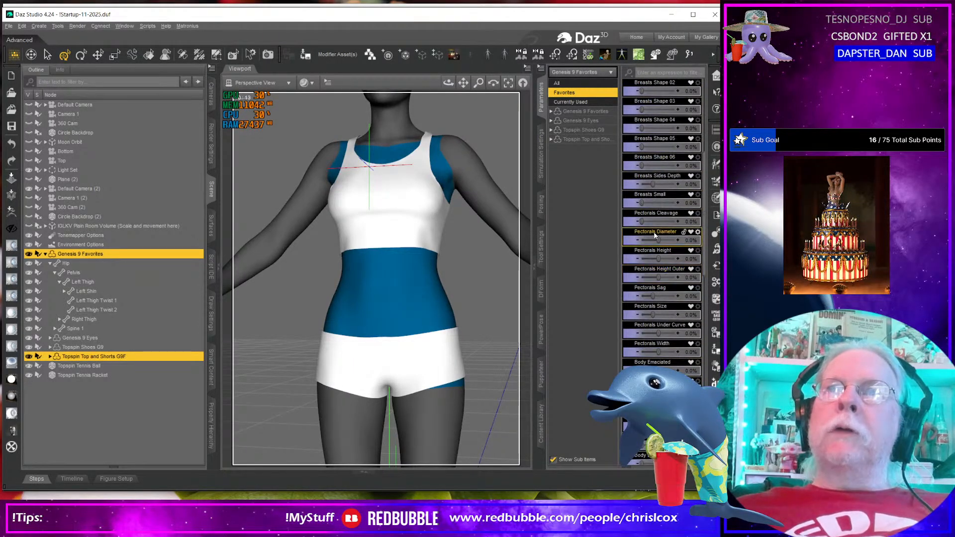
scroll(655, 236, "down", 10)
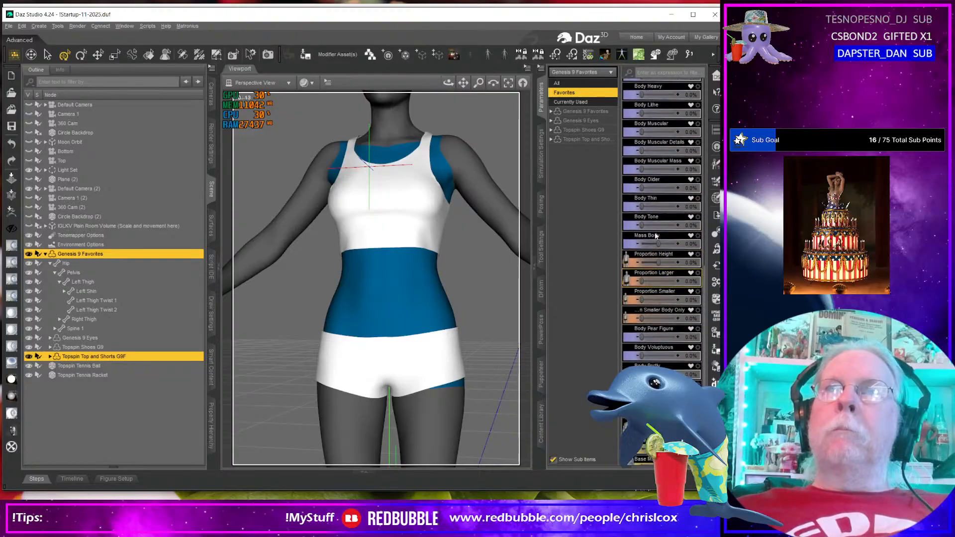
scroll(655, 236, "up", 1)
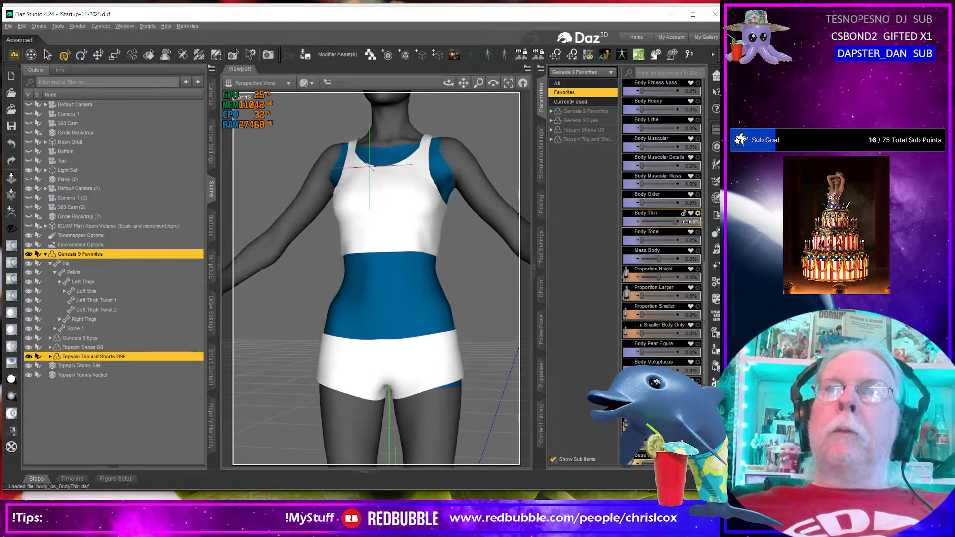
left_click_drag(657, 259, 696, 259)
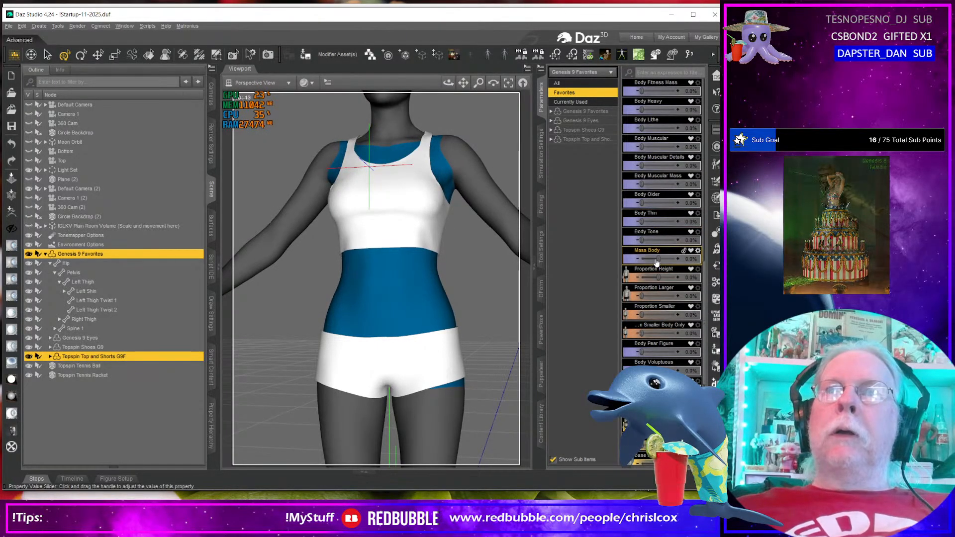
key("ctrl+z")
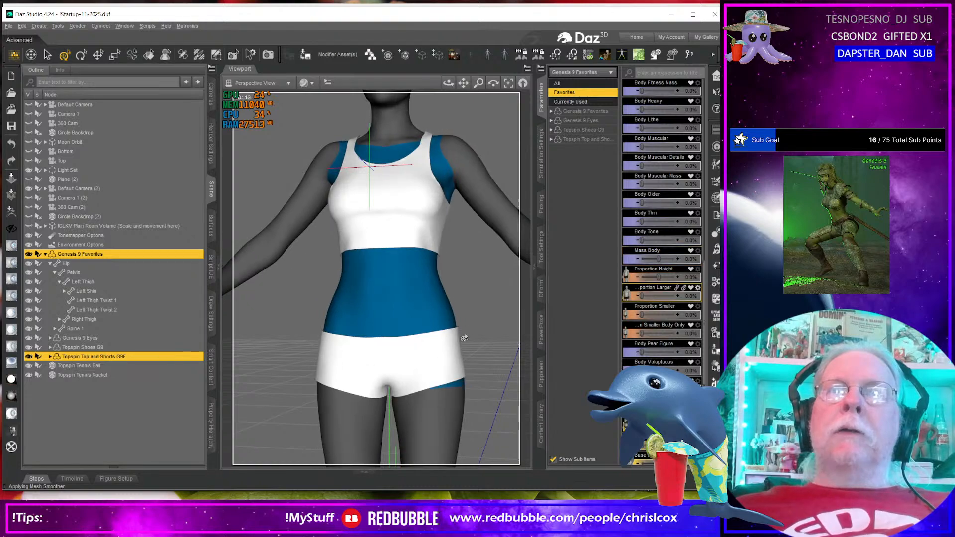
middle_click_drag(461, 334, 283, 331)
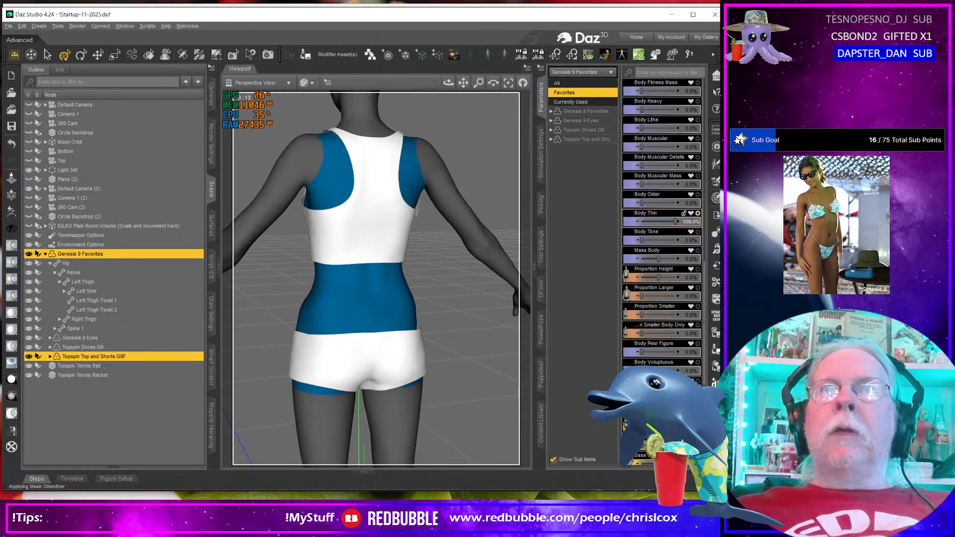
middle_click_drag(319, 324, 390, 314)
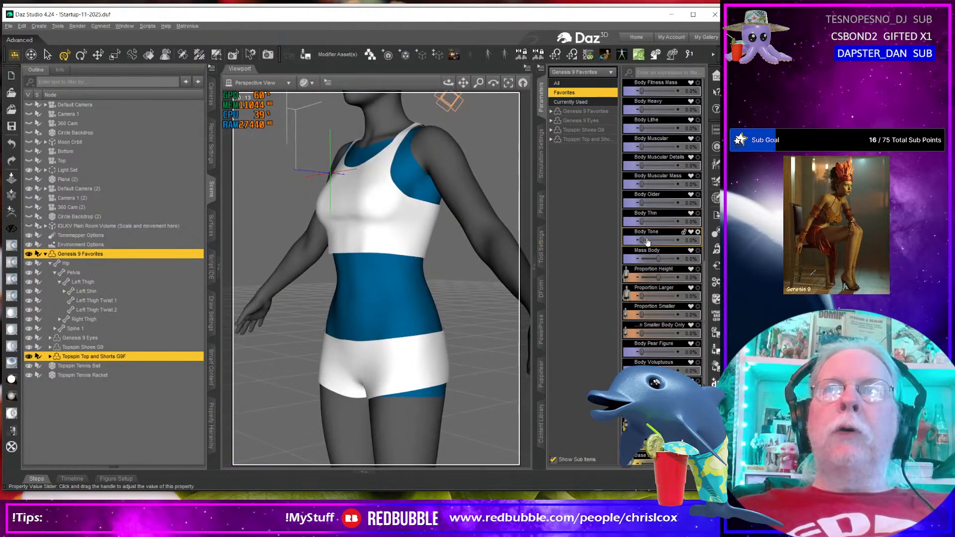
middle_click_drag(398, 348, 428, 352)
Step: Try Body Voluptuous and Body Portly one at a time at 100% to check the outfit from the front, undoing each
scroll(632, 316, "down", 3)
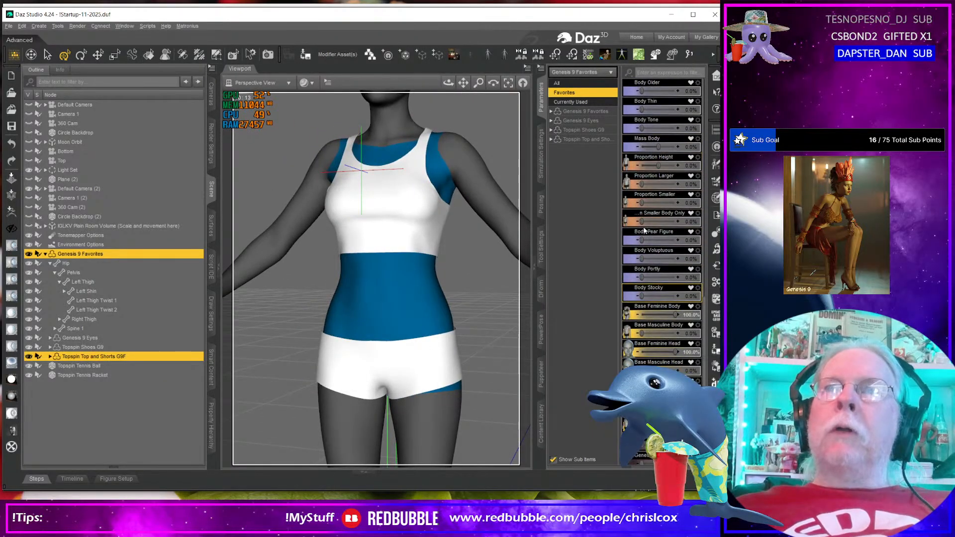
left_click_drag(642, 240, 676, 259)
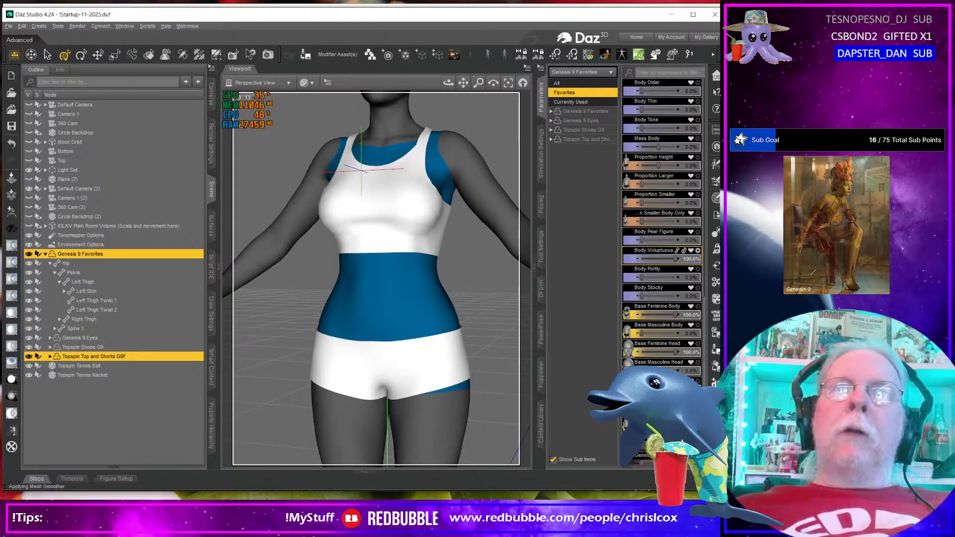
key("ctrl+z")
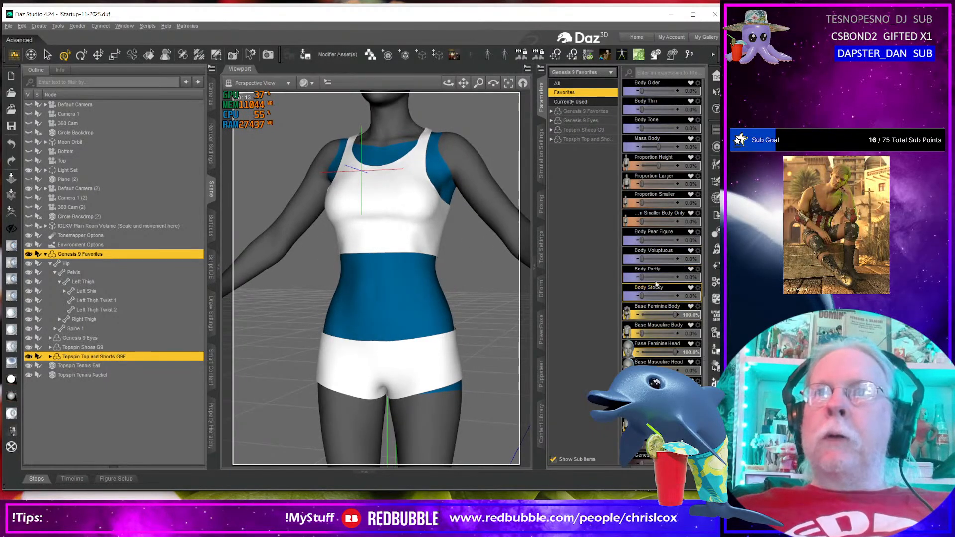
left_click_drag(642, 277, 695, 276)
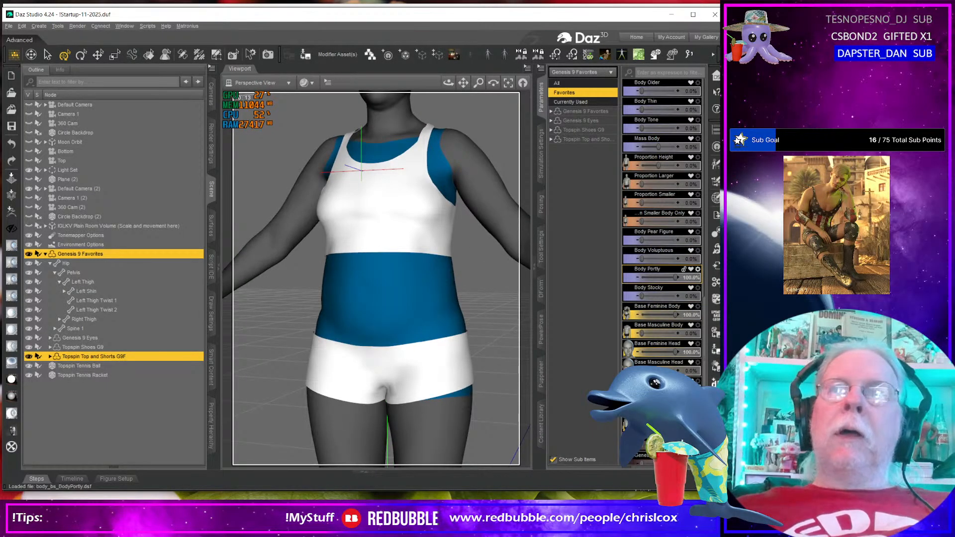
key("ctrl+z")
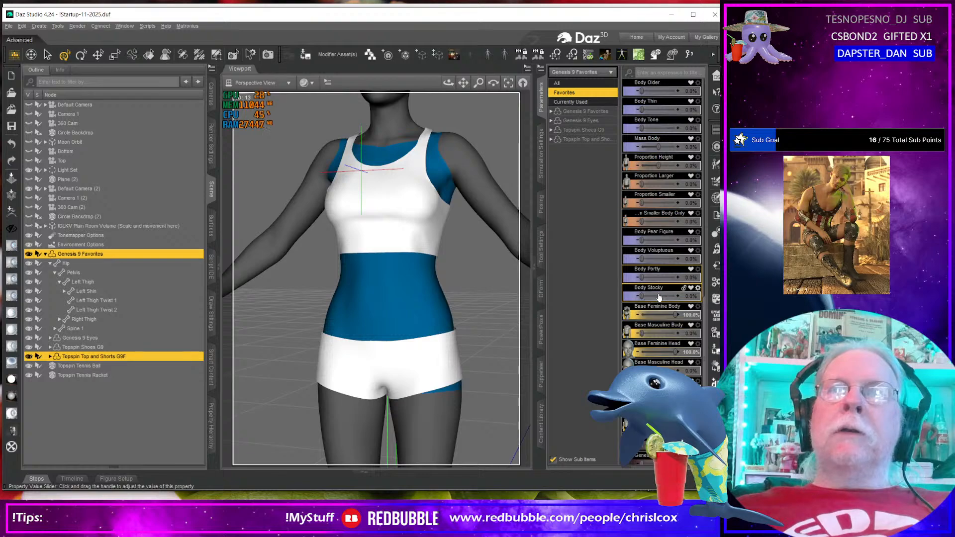
Step: Try Body Stocky at 100%, check the outfit from the front and side, and undo it
left_click_drag(644, 295, 696, 296)
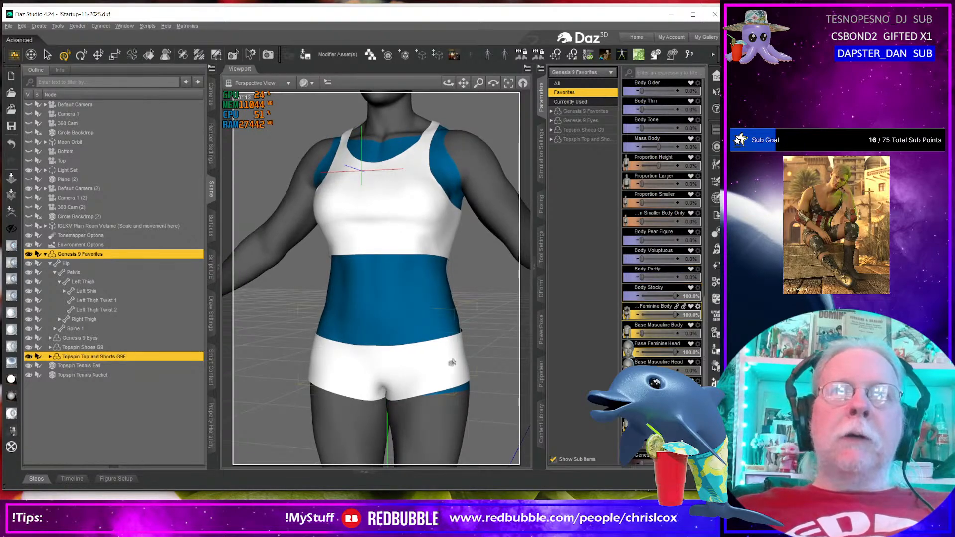
left_click_drag(448, 83, 394, 82)
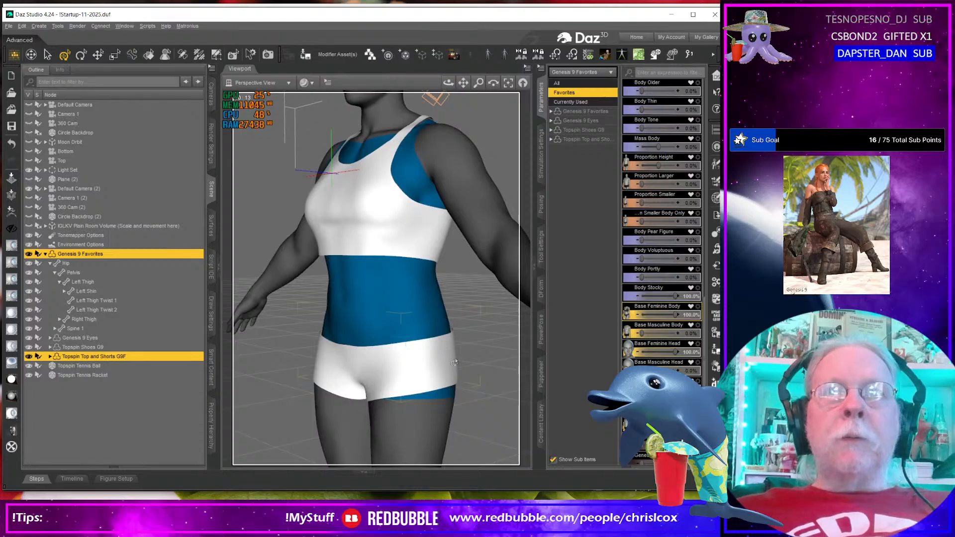
key("ctrl+z")
middle_click_drag(454, 363, 386, 362)
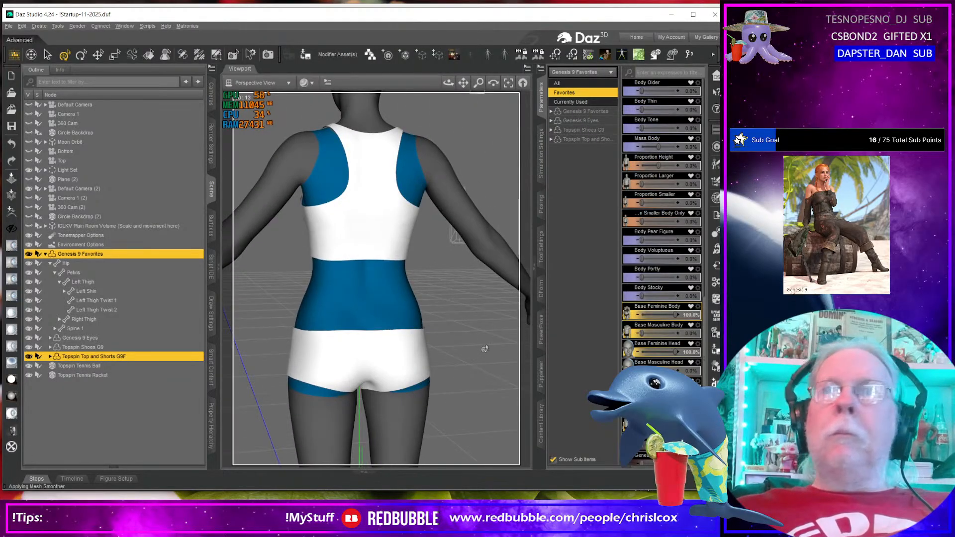
Step: Try Body Pear Figure at 100% and the Body Portly and Body Stocky morphs from behind, undoing each
left_click_drag(643, 239, 678, 239)
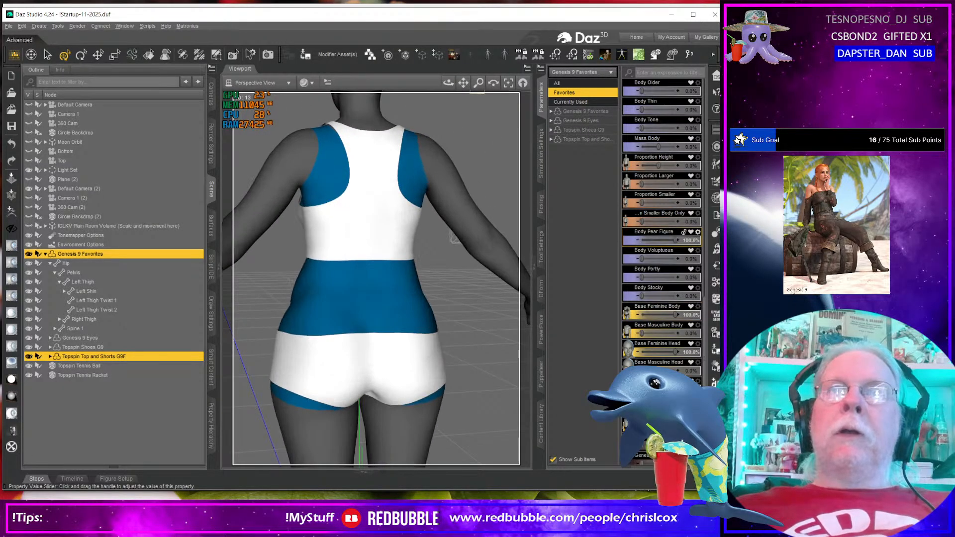
key("ctrl+z")
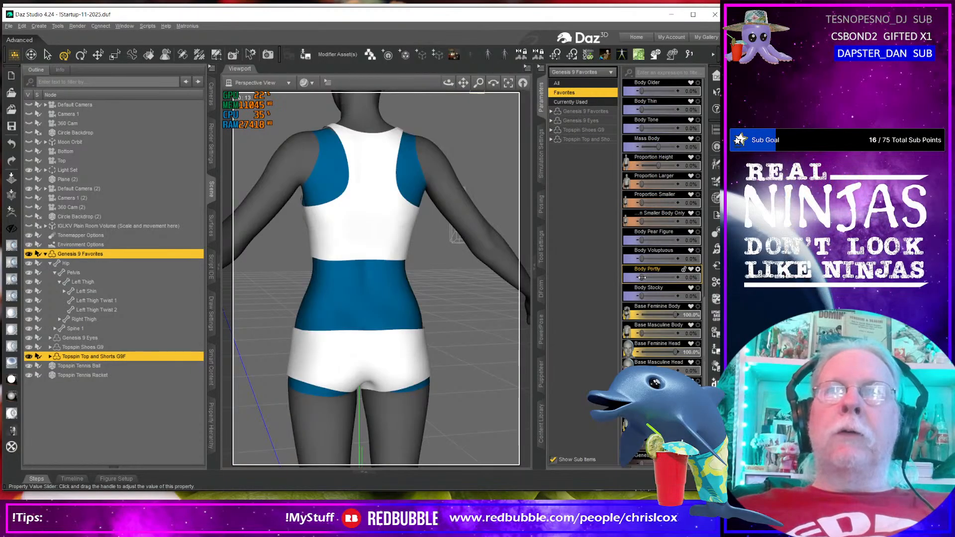
left_click_drag(643, 278, 677, 296)
key("ctrl+z")
key("ctrl+z")
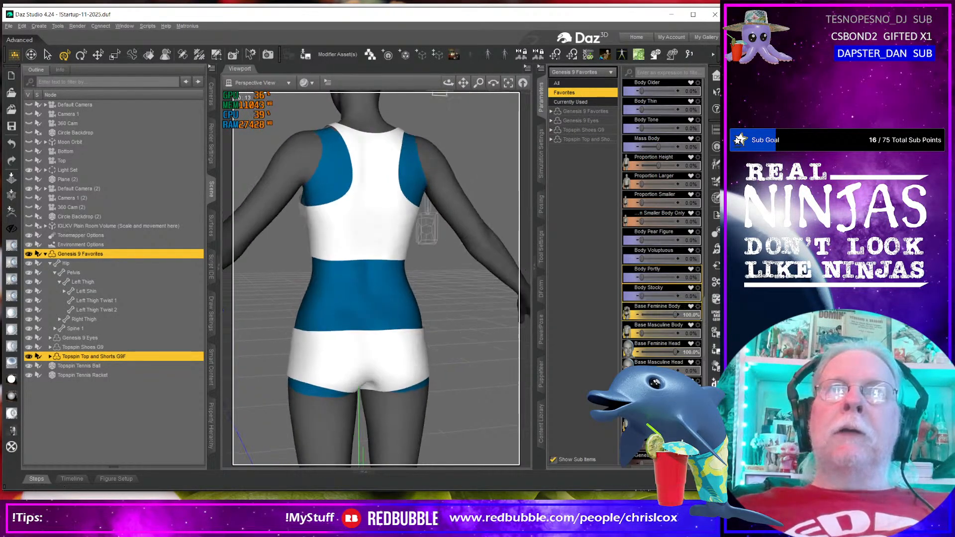
Step: Set Body Voluptuous to 100% and send Genesis 9 Favorites and Topspin Top and Shorts G9F to ZBrush
left_click_drag(462, 336, 253, 340)
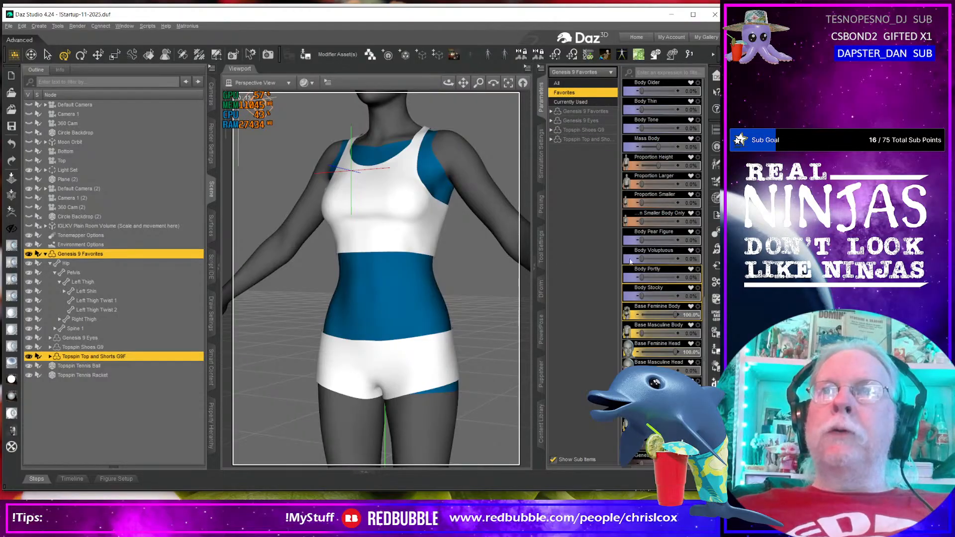
left_click_drag(641, 258, 677, 259)
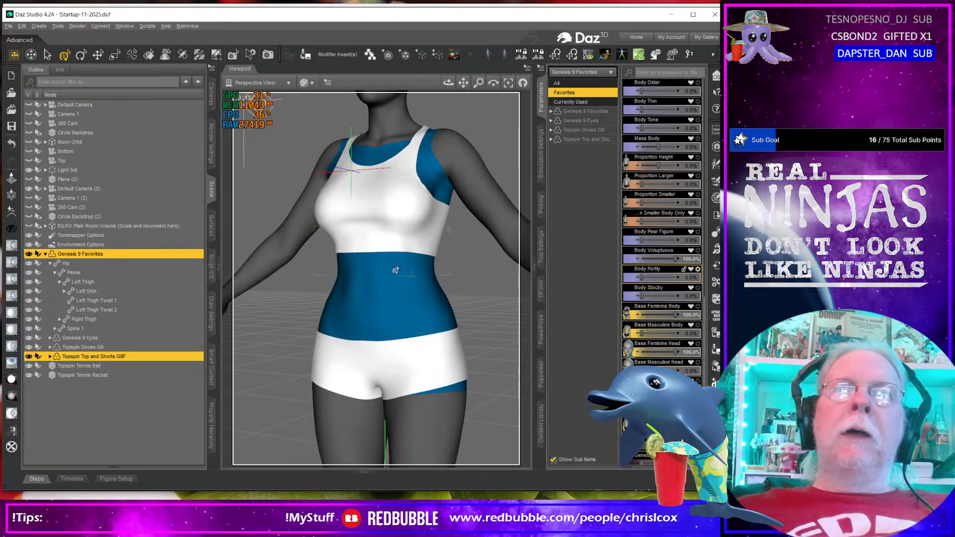
middle_click_drag(441, 371, 430, 366)
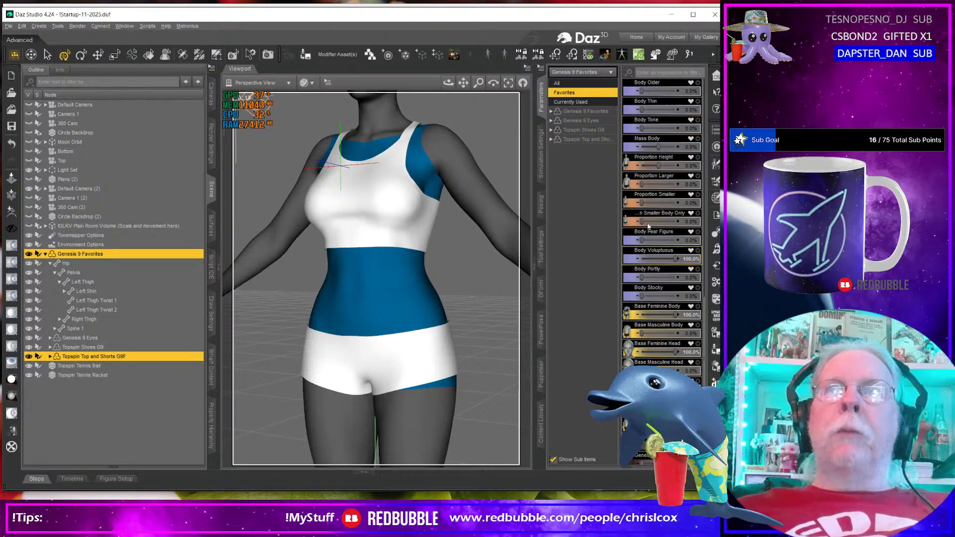
middle_click_drag(401, 220, 404, 227)
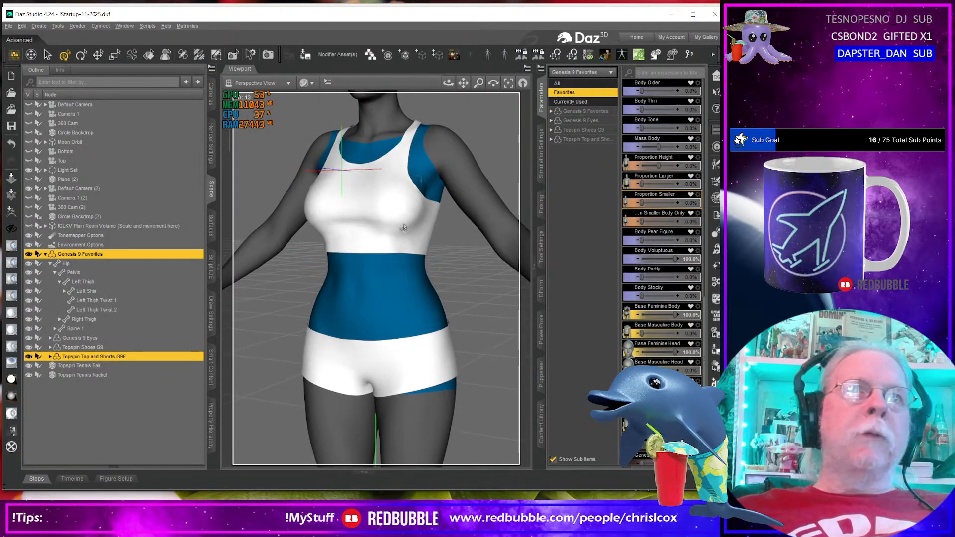
left_click(12, 212)
left_click(487, 315)
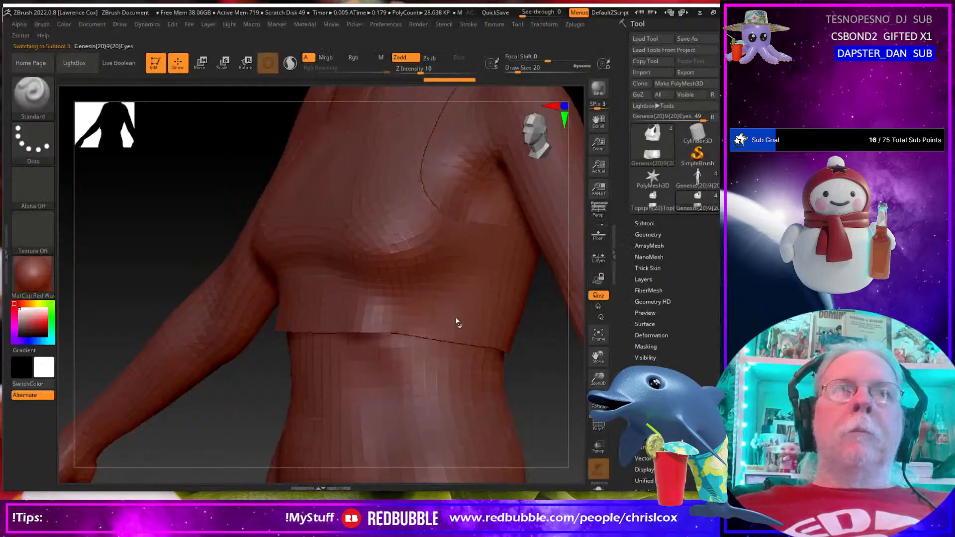
Step: Smooth the Topspin top around the bust in ZBrush and send it back to Daz Studio as a morph
key("shift")
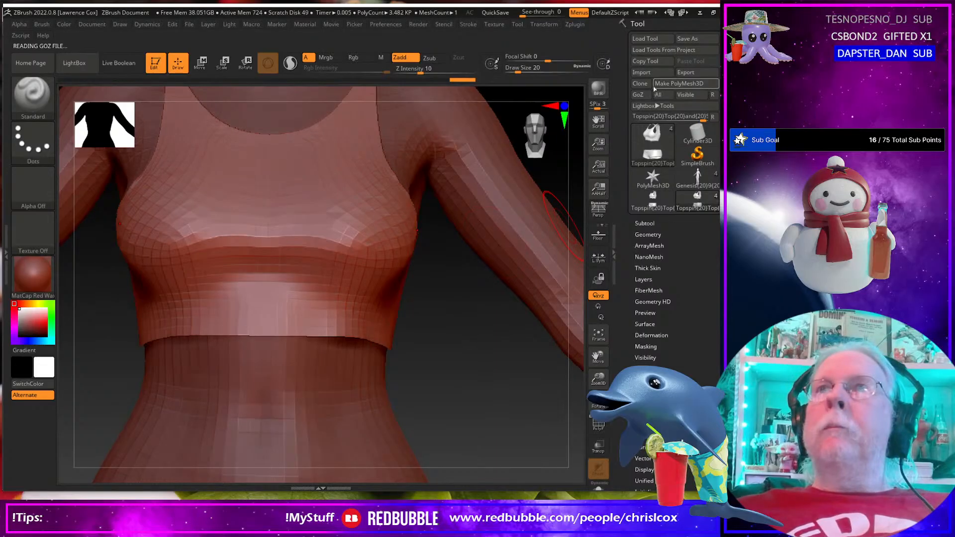
left_click(638, 95)
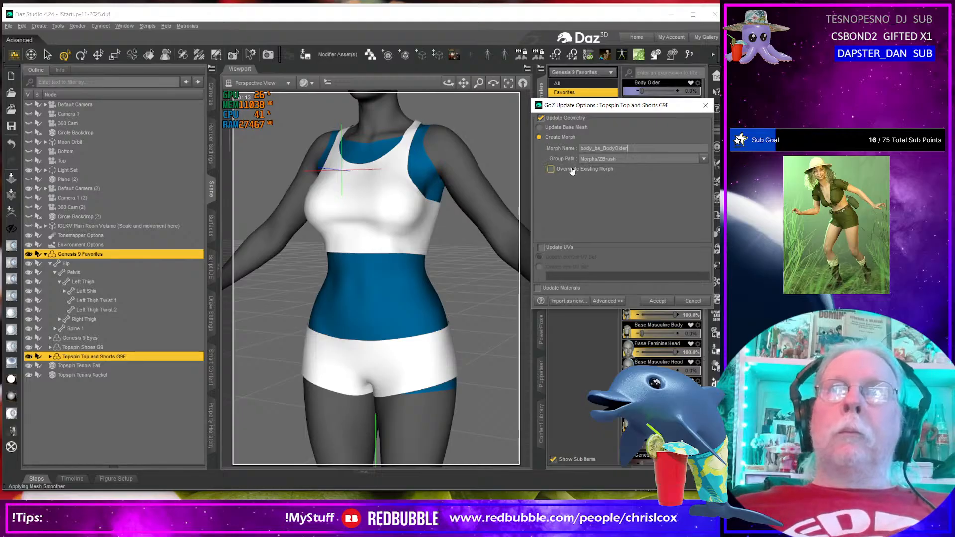
left_click(657, 301)
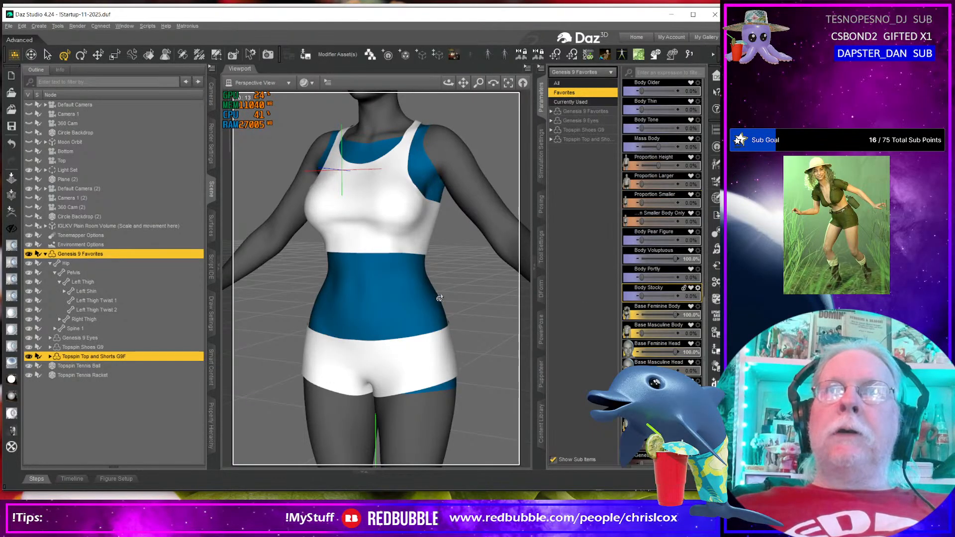
middle_click_drag(396, 259, 370, 264)
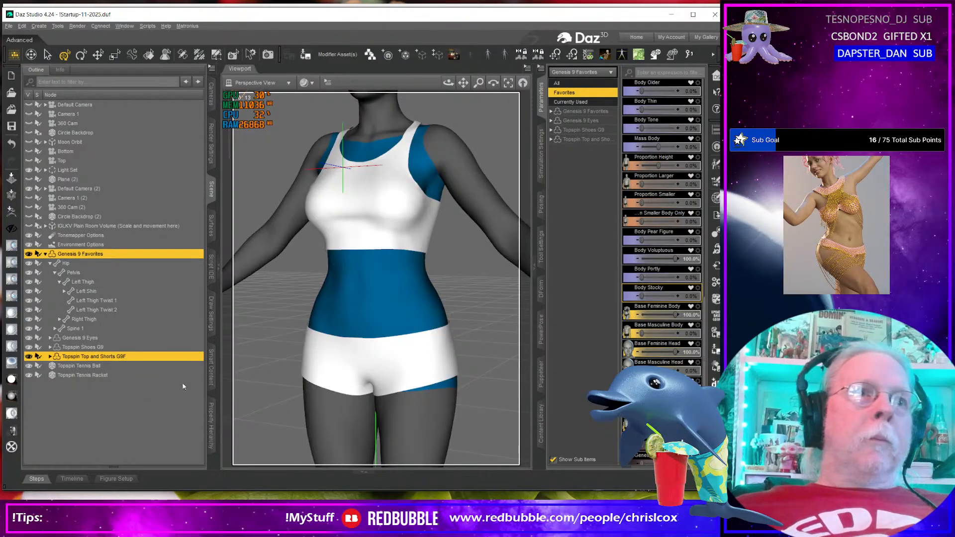
Step: Save all modifier assets of Topspin Top and Shorts G9F, including the Morph Loader morph, under the product name Base
left_click(99, 254)
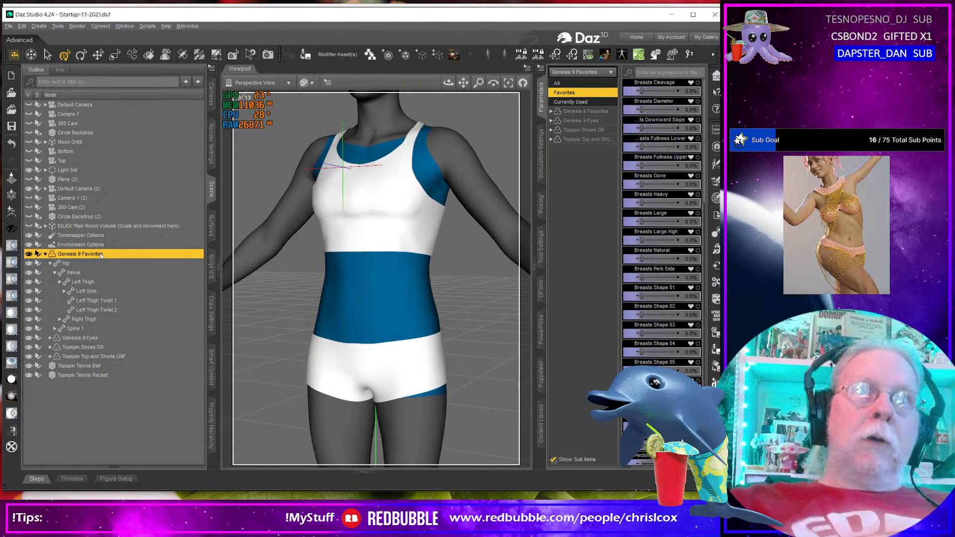
left_click(99, 356)
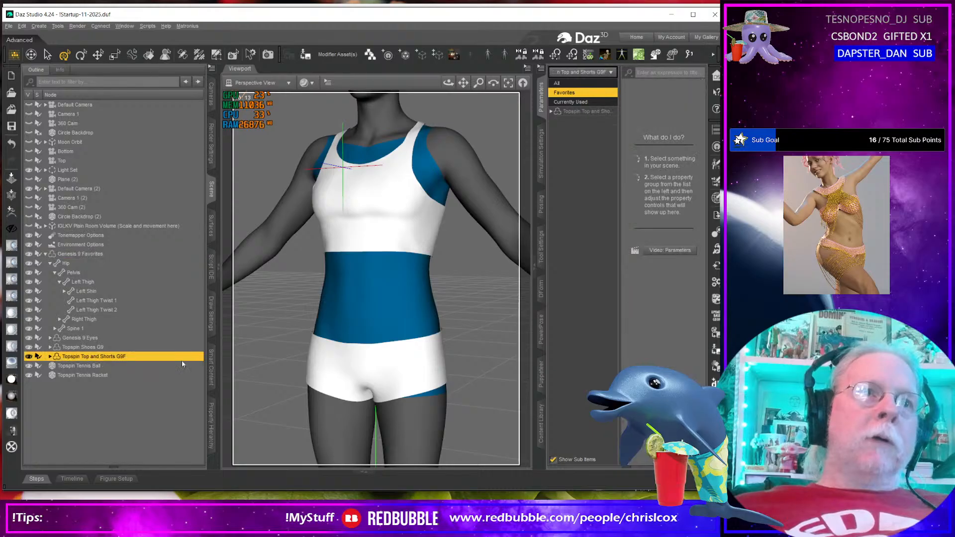
left_click(333, 55)
left_click(594, 108)
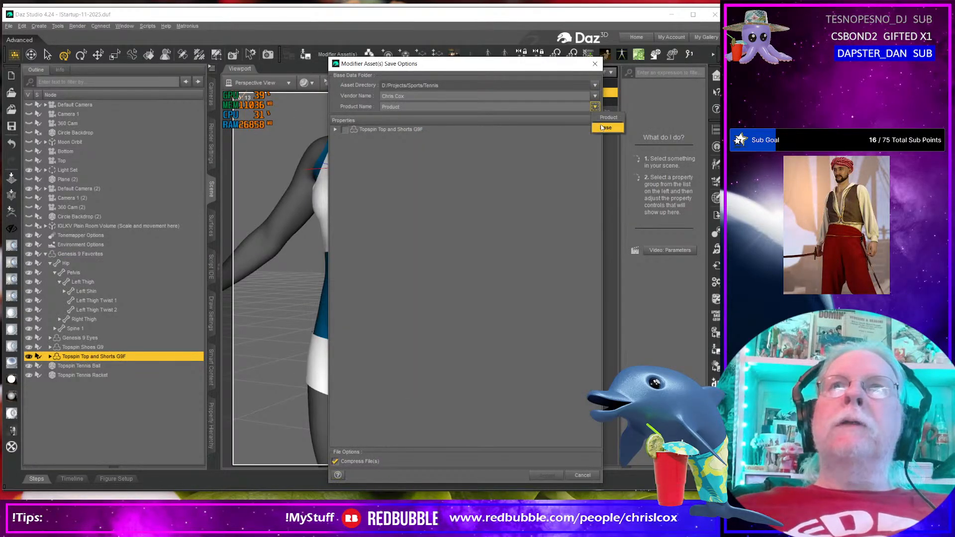
left_click(603, 125)
left_click(344, 130)
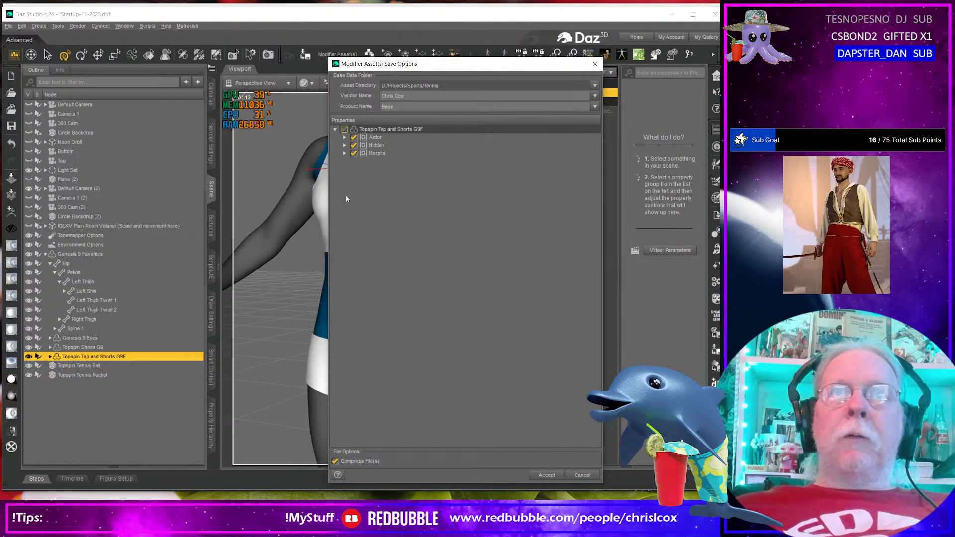
left_click(344, 153)
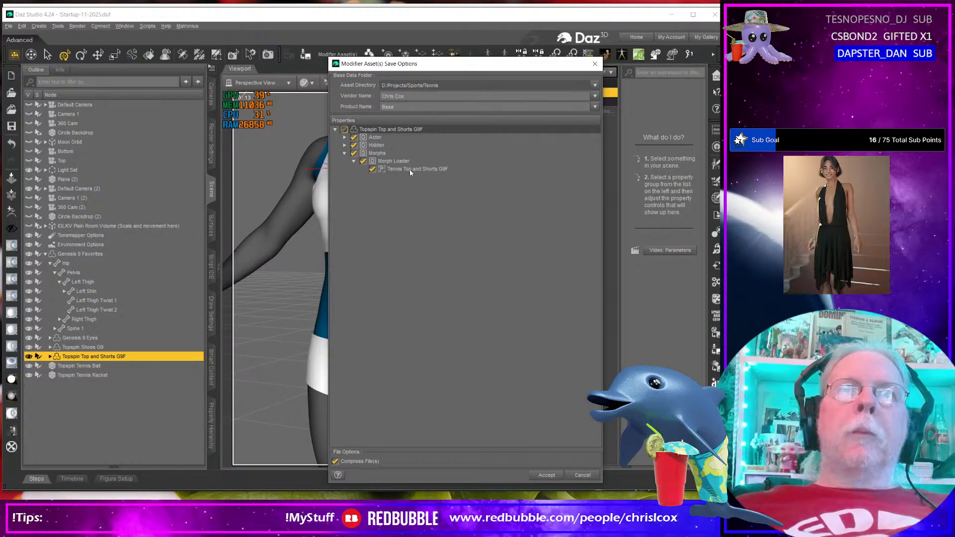
left_click(546, 476)
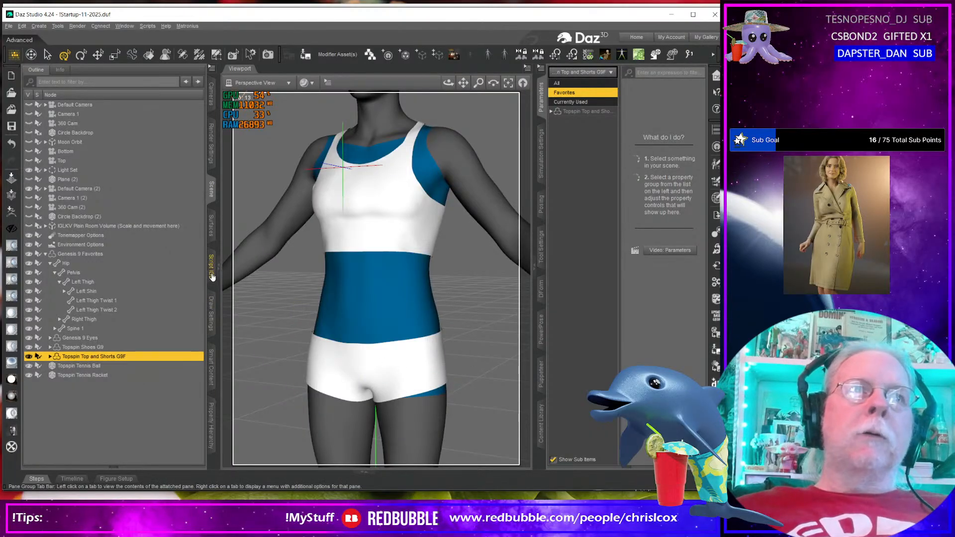
Step: Apply the AO Color 02- Hot Pink shader from the Topspin G9 materials to all Topspin Top and Shorts G9F surfaces
left_click(212, 225)
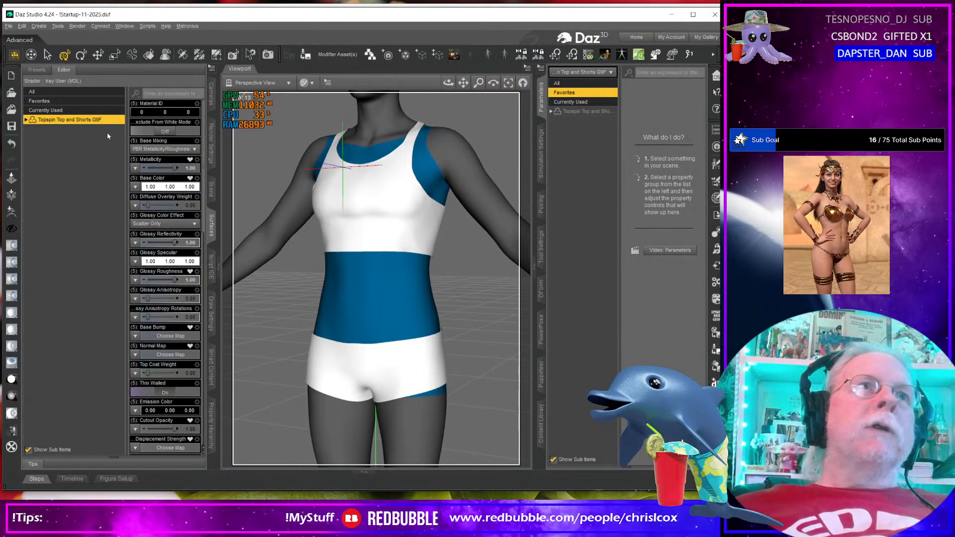
left_click(542, 425)
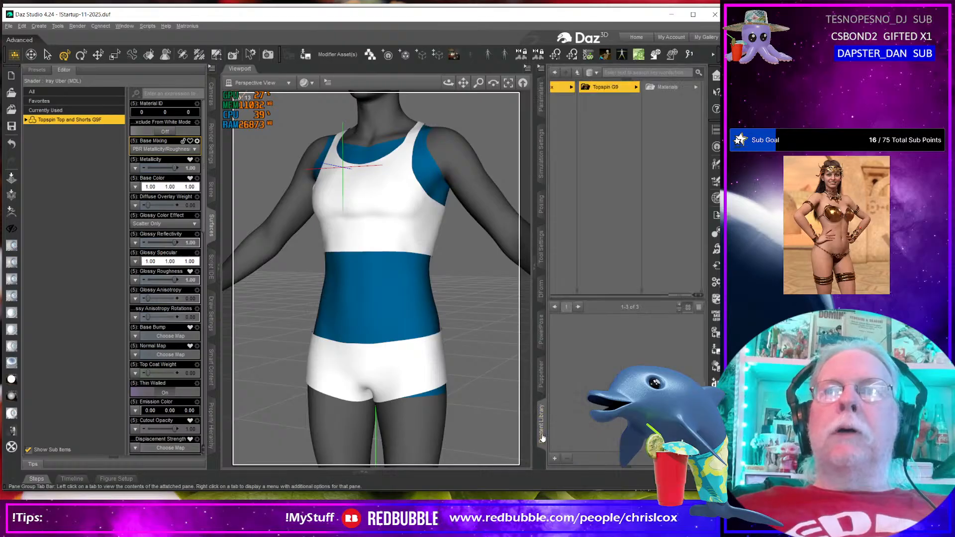
left_click(667, 87)
left_click(640, 110)
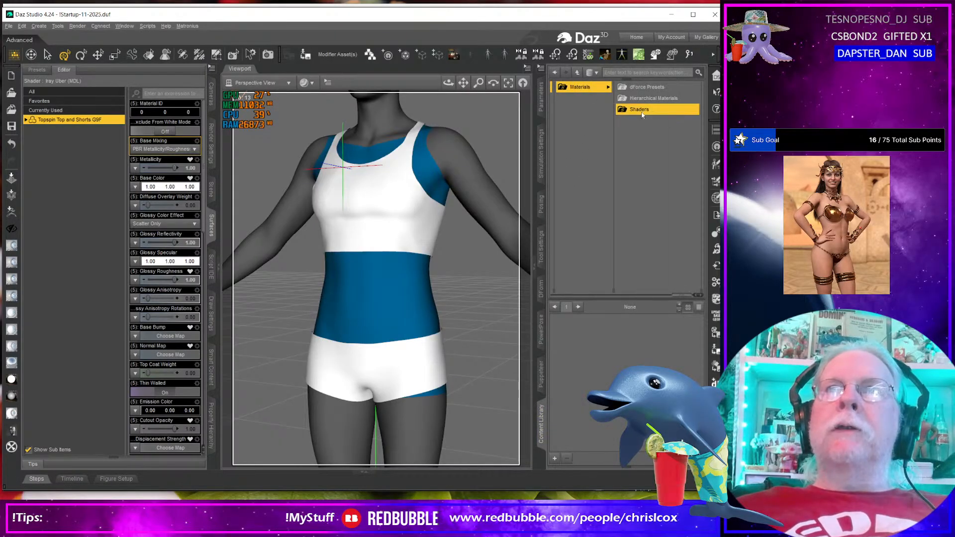
scroll(625, 327, "down", 5)
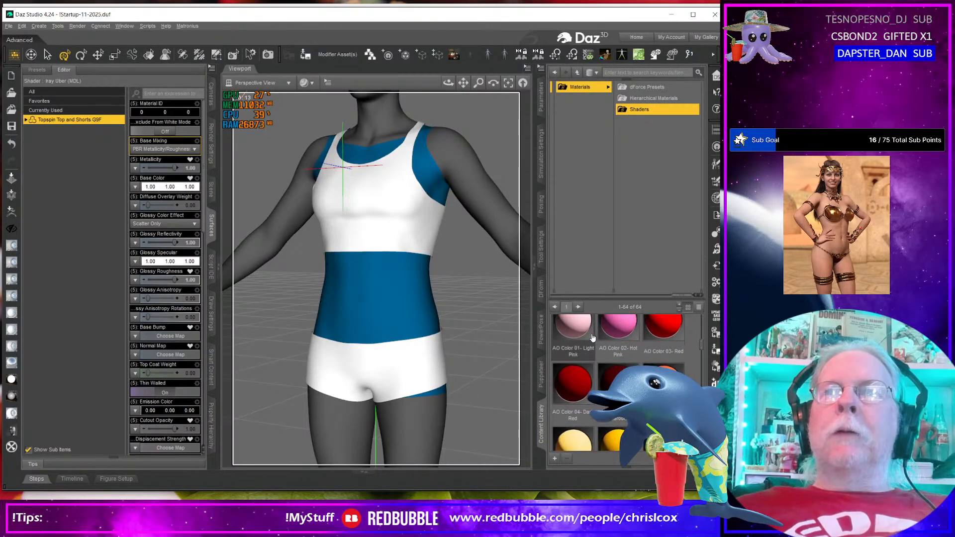
double_click(625, 327)
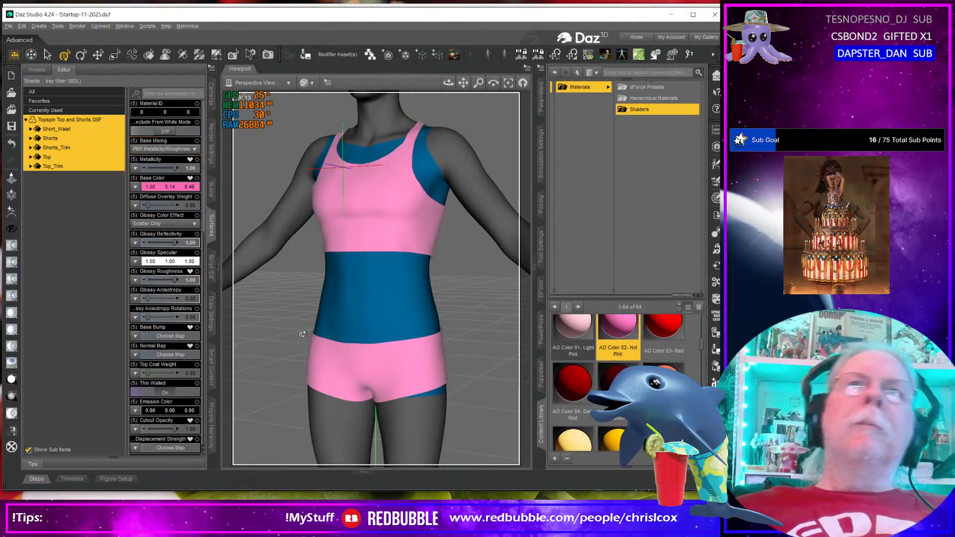
left_click_drag(366, 166, 483, 142, "alt")
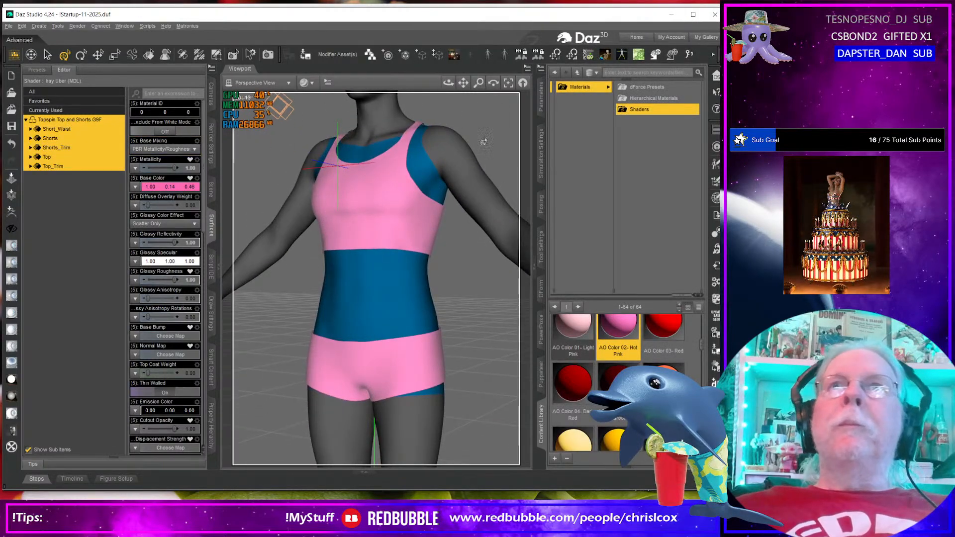
Step: Load the Topspin Skirt G9 wardrobe item onto the figure and check it from the front for shorts poking through
left_click(543, 95)
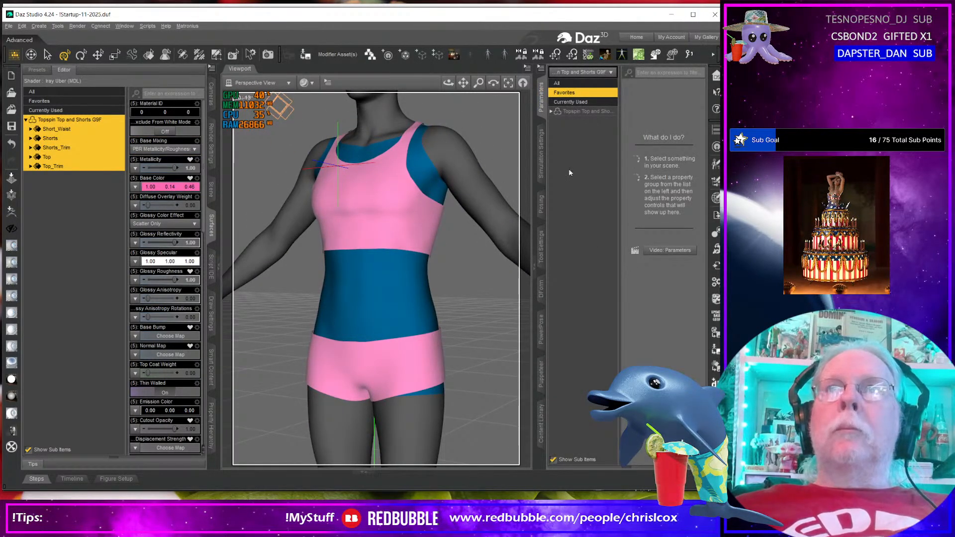
left_click(542, 420)
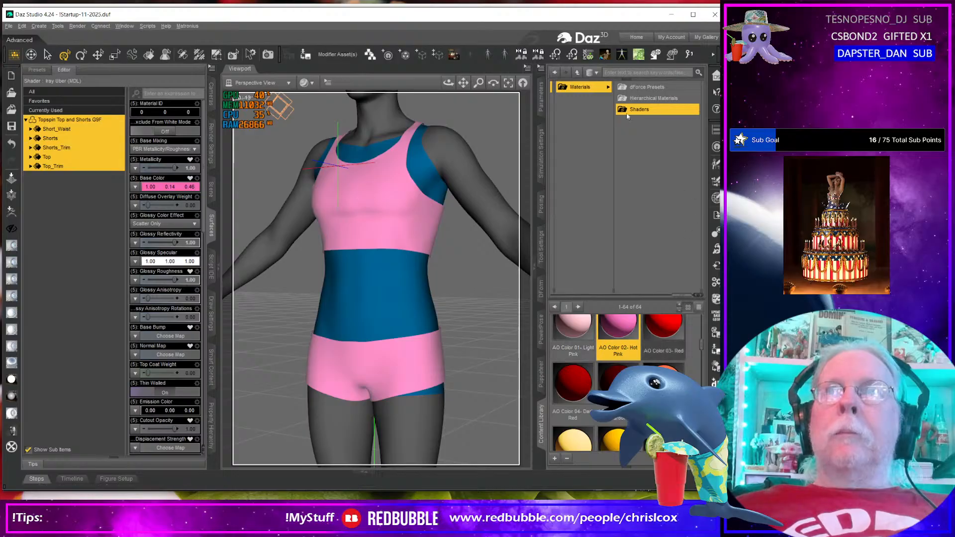
left_click(590, 91)
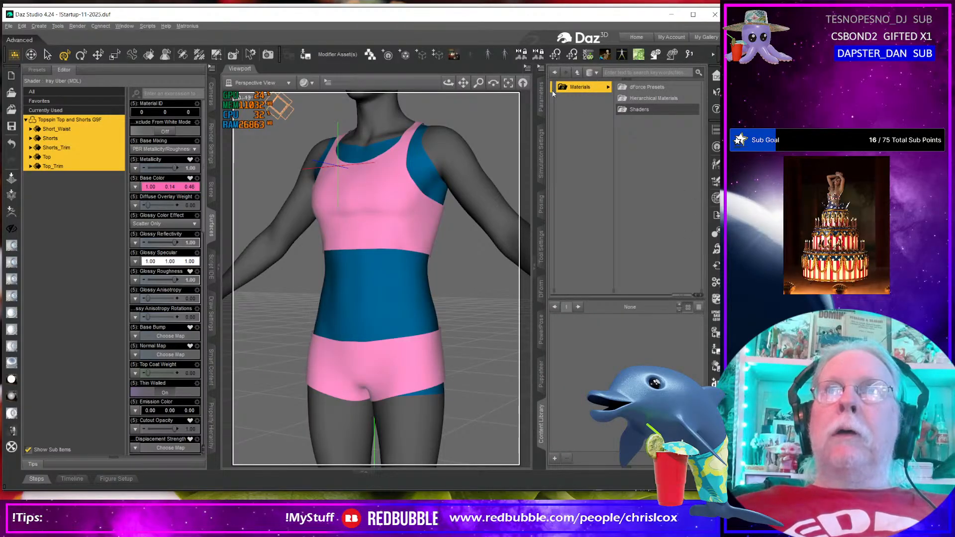
left_click(552, 91)
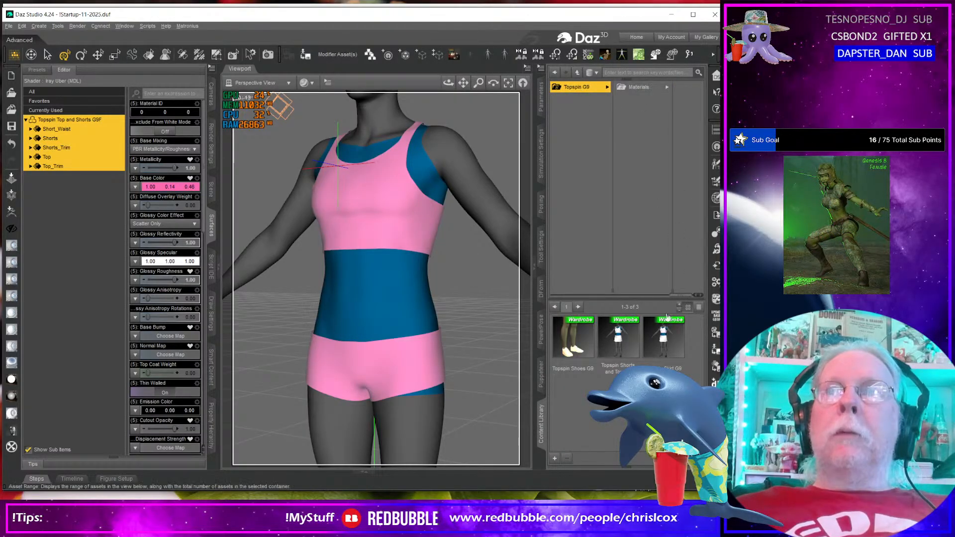
left_click_drag(667, 342, 389, 344)
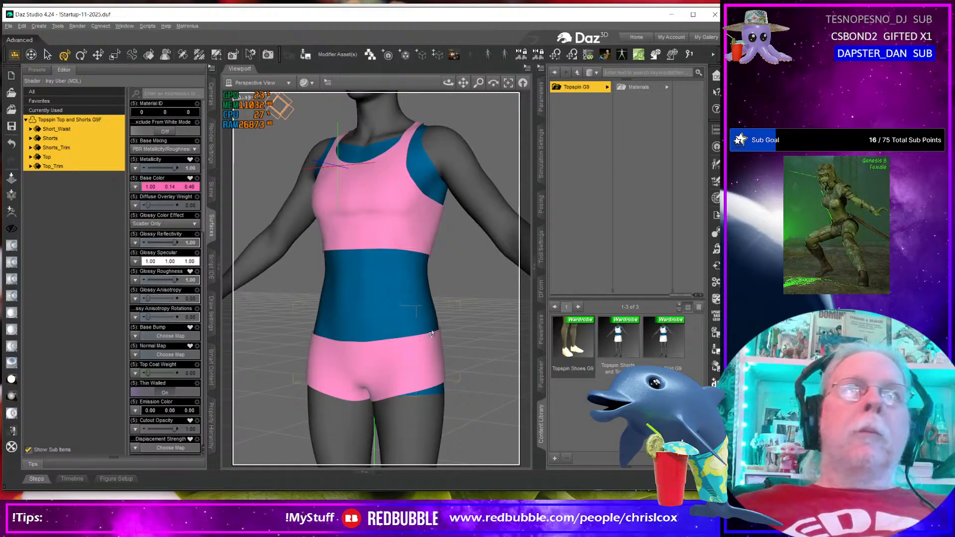
left_click(493, 193)
double_click(667, 344)
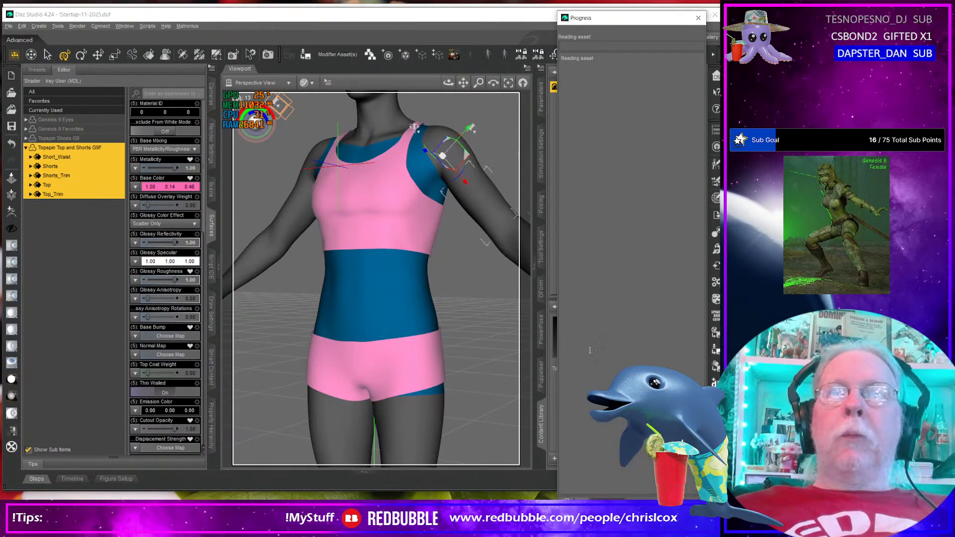
middle_click_drag(696, 351, 464, 368)
middle_click_drag(514, 345, 328, 368)
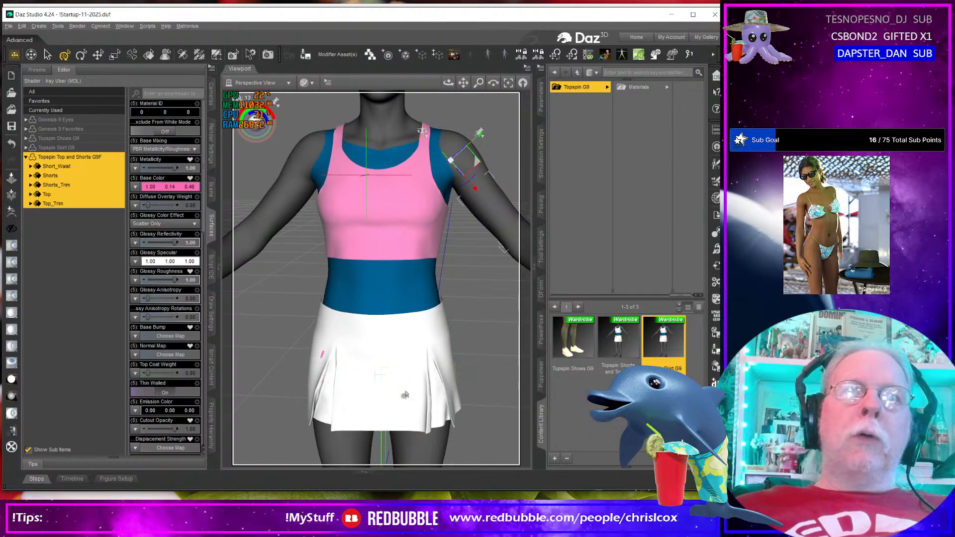
middle_click_drag(405, 394, 422, 399)
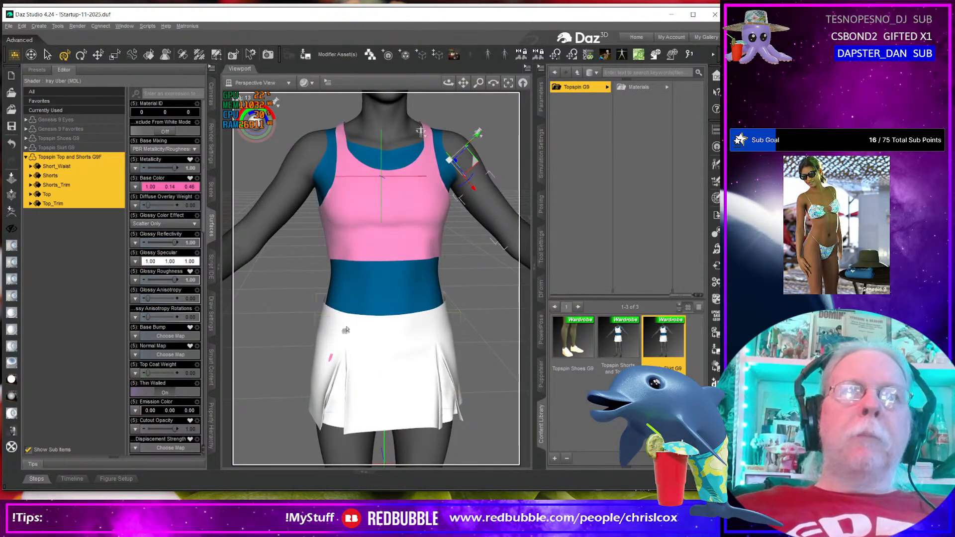
middle_click_drag(333, 360, 392, 356)
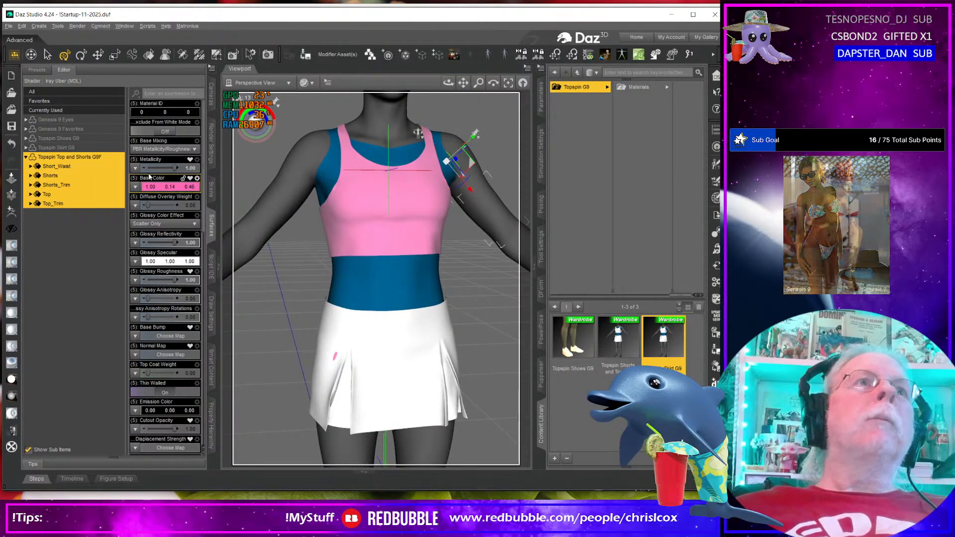
Step: Select Topspin Skirt G9 together with Genesis 9 Favorites and send both to ZBrush with deformations
left_click(211, 189)
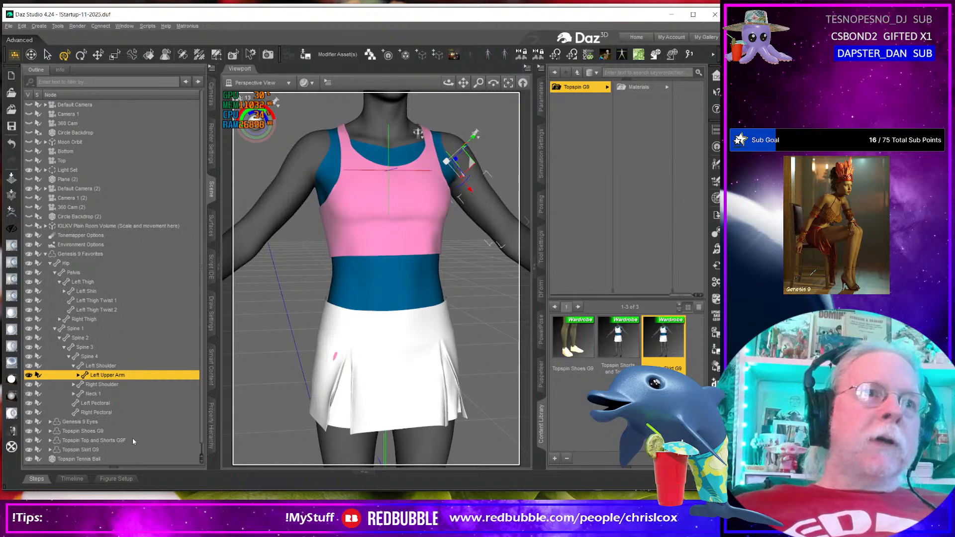
scroll(132, 437, "down", 1)
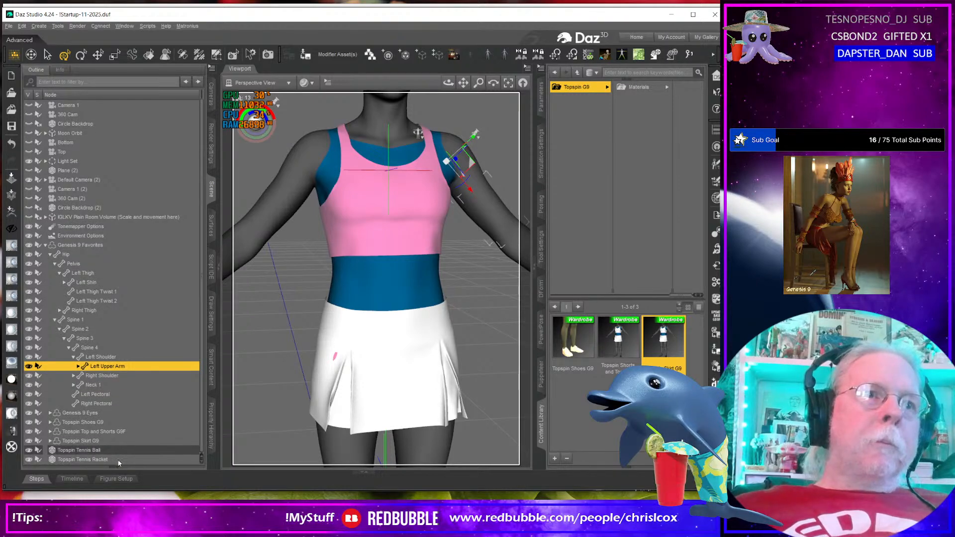
left_click(82, 441)
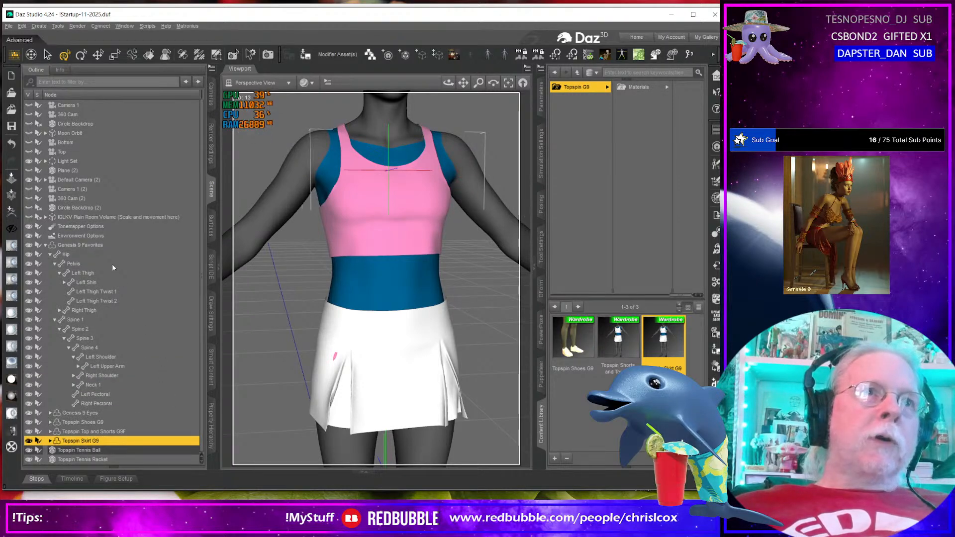
left_click(80, 245, "ctrl")
left_click(12, 211)
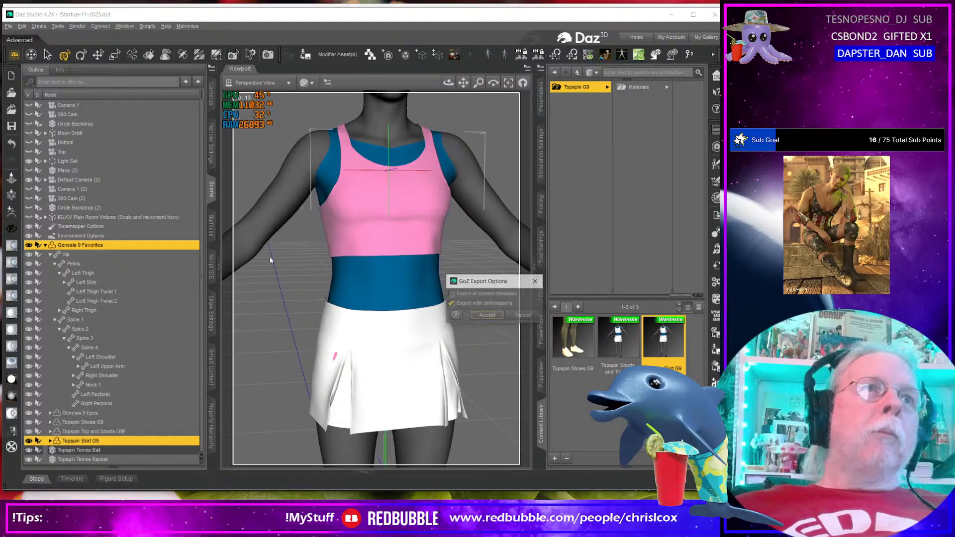
left_click(487, 316)
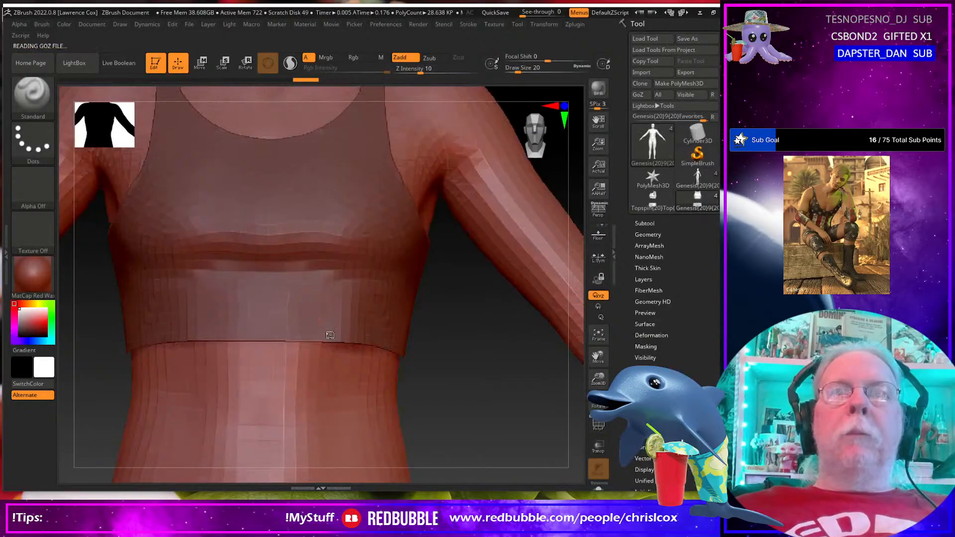
Step: Clear the GoZ cache files in ZBrush, switch back to Daz Studio and resend the figure and skirt with deformations
left_click(386, 25)
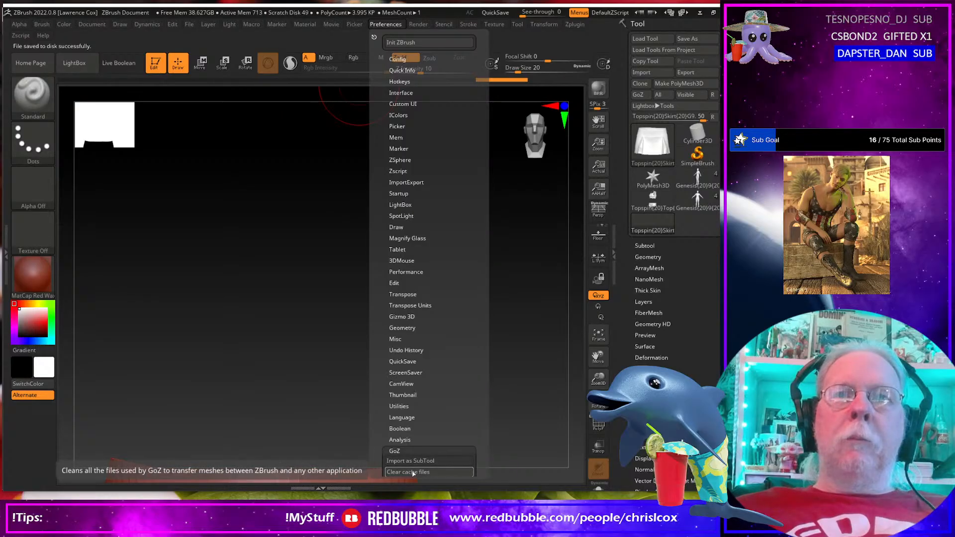
left_click(413, 472)
left_click(314, 210)
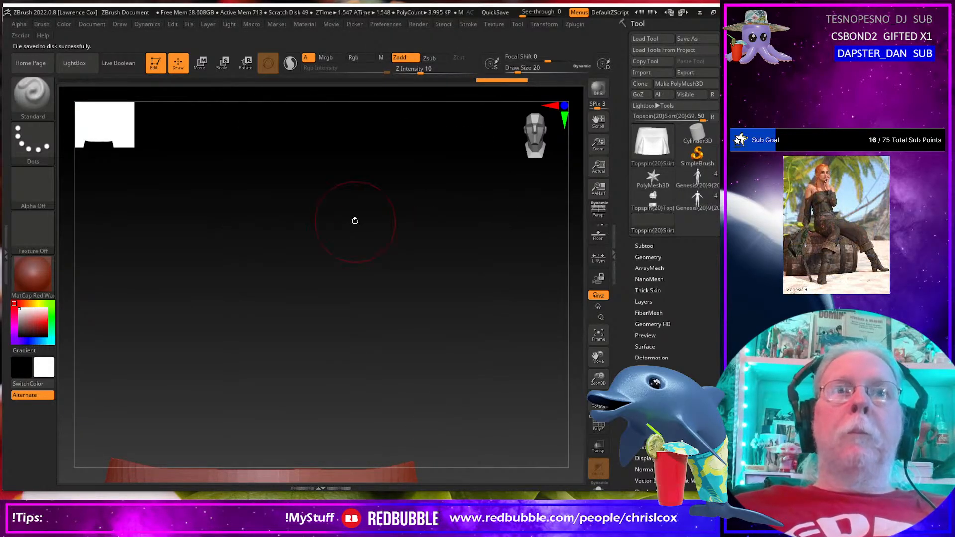
key("alt+Tab")
left_click(12, 212)
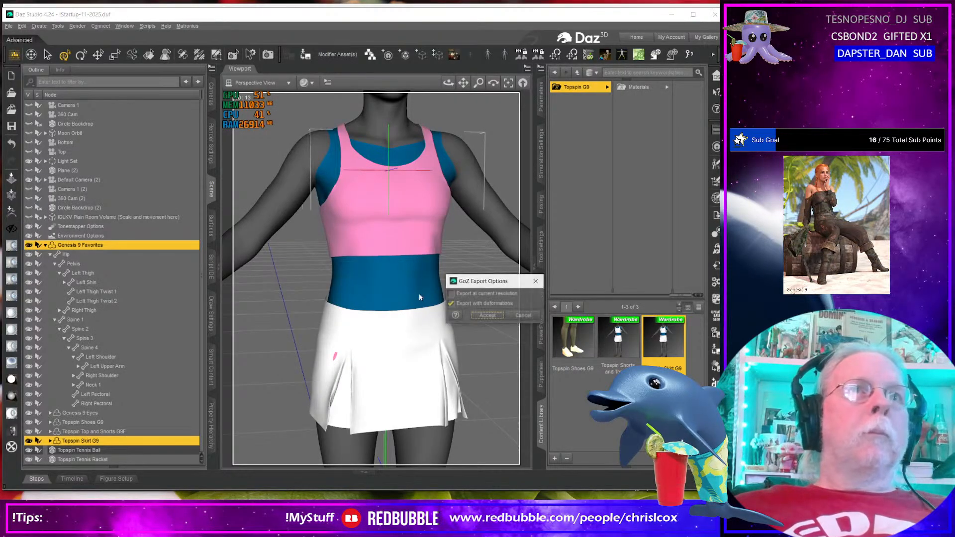
left_click(487, 316)
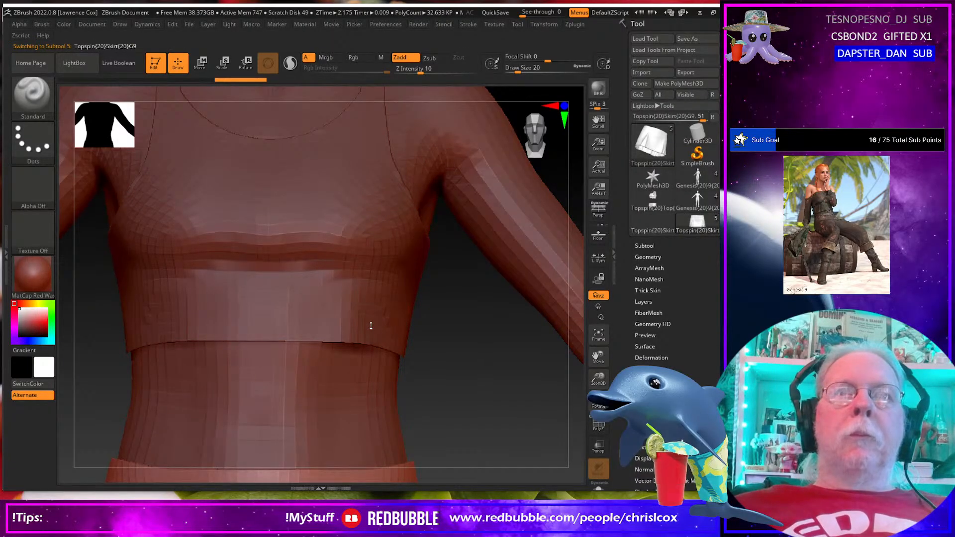
Step: Look over the skirt's front and pleats, send the skirt back to Daz Studio through GoZ and apply it with Update Base Mesh
scroll(348, 323, "down", 5)
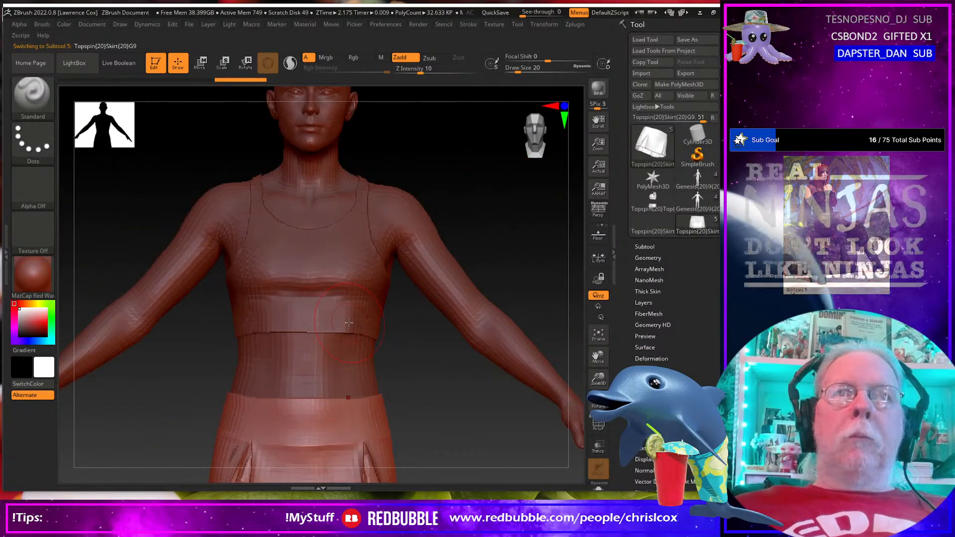
left_click_drag(390, 339, 337, 330)
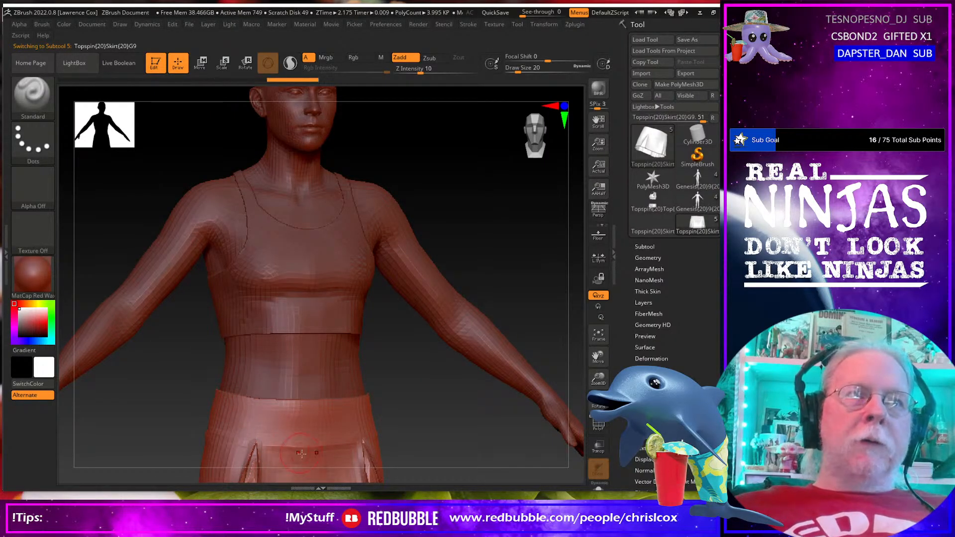
key("shift")
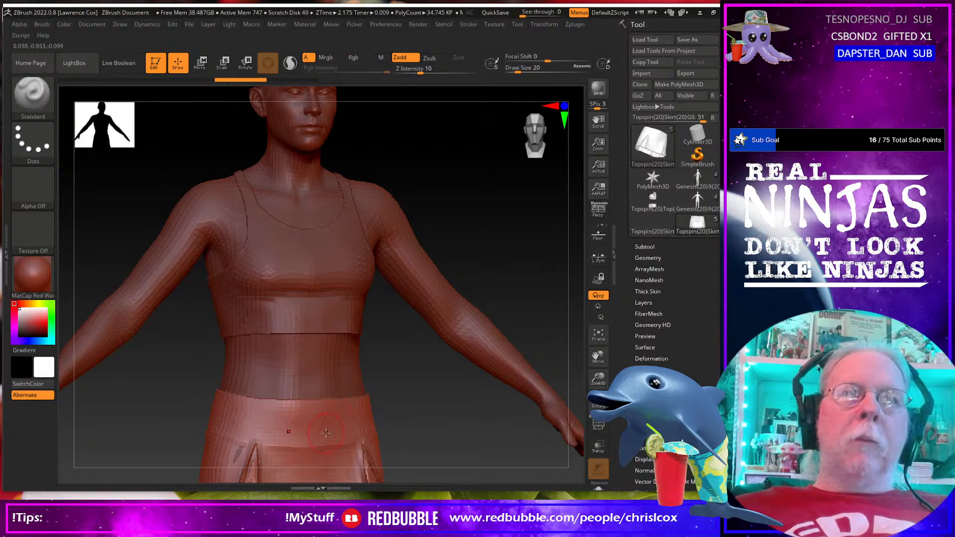
left_click_drag(406, 406, 419, 284, "alt")
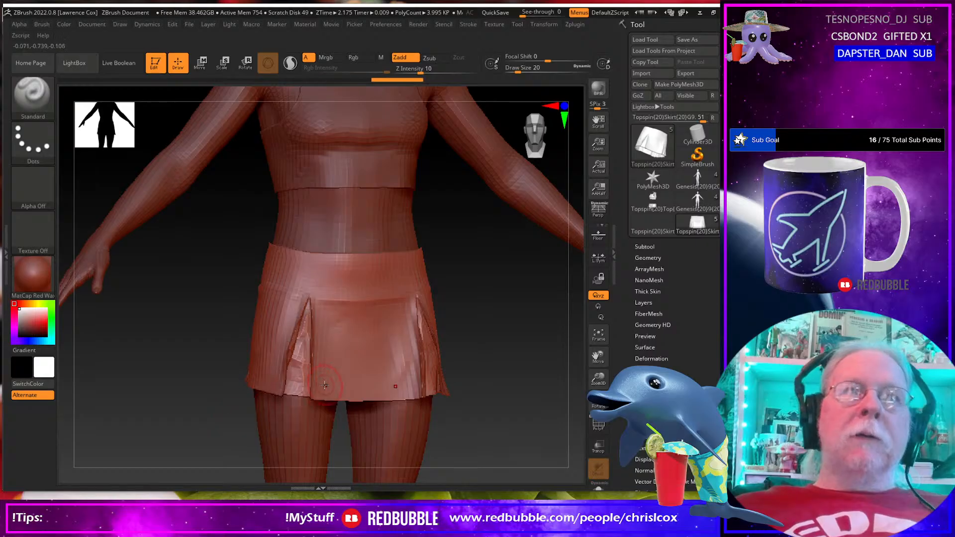
mouse_move(324, 385)
right_mouse_down()
mouse_move(220, 386)
mouse_move(338, 378)
right_mouse_up()
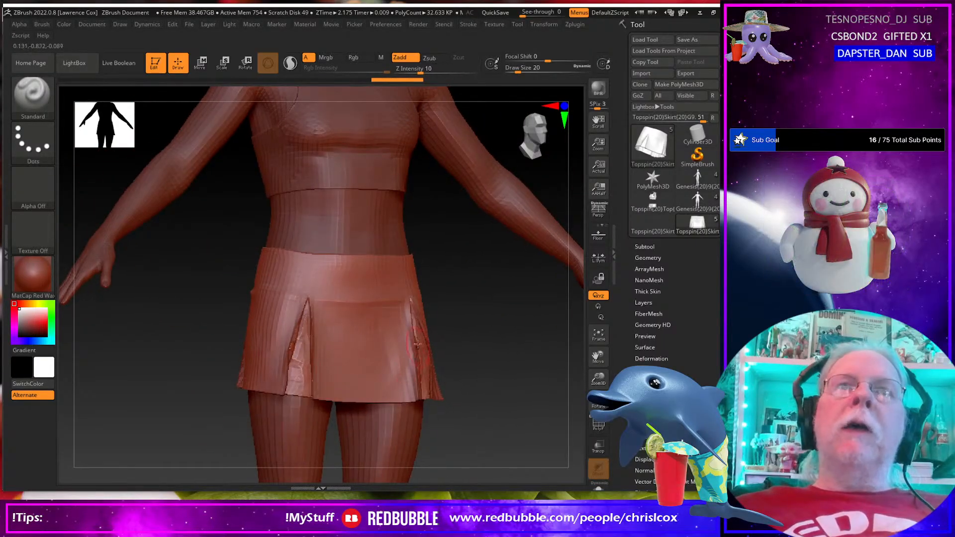
left_click(642, 96)
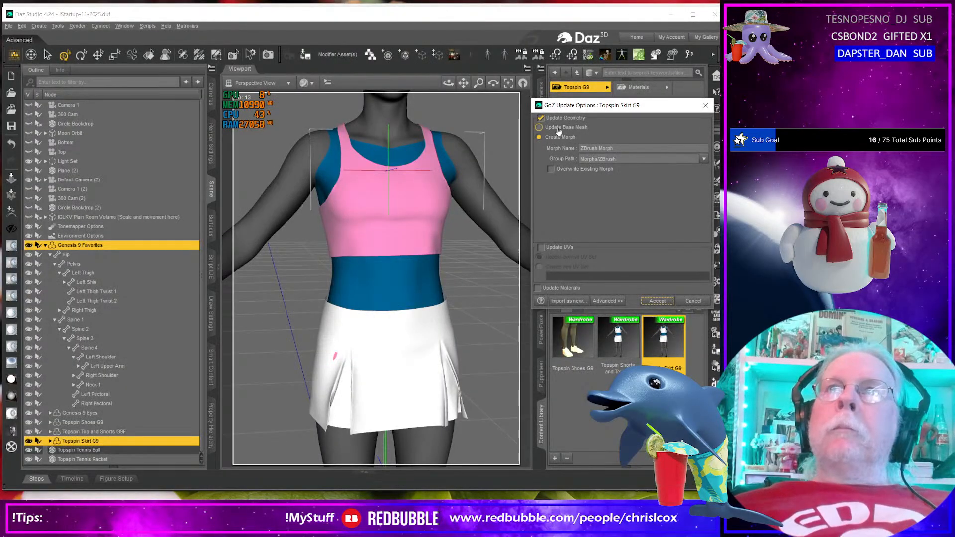
left_click(562, 128)
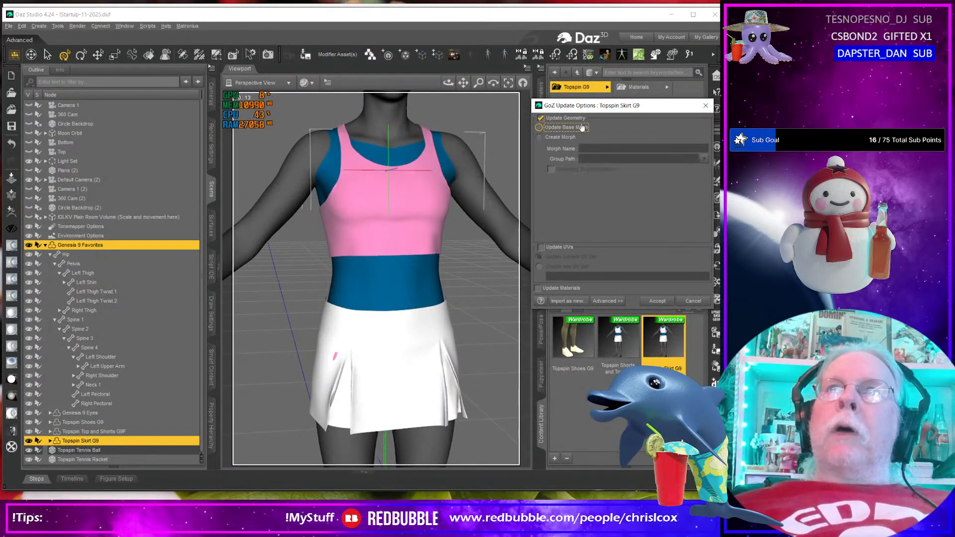
left_click(654, 302)
middle_click_drag(459, 359, 408, 400)
right_click_drag(408, 401, 359, 424)
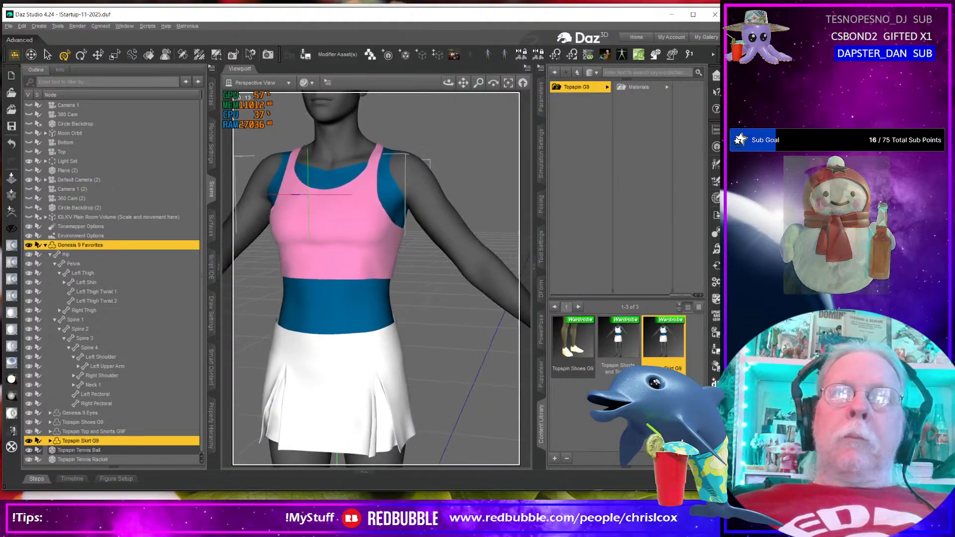
right_click_drag(461, 334, 459, 339)
scroll(460, 335, "down", 5)
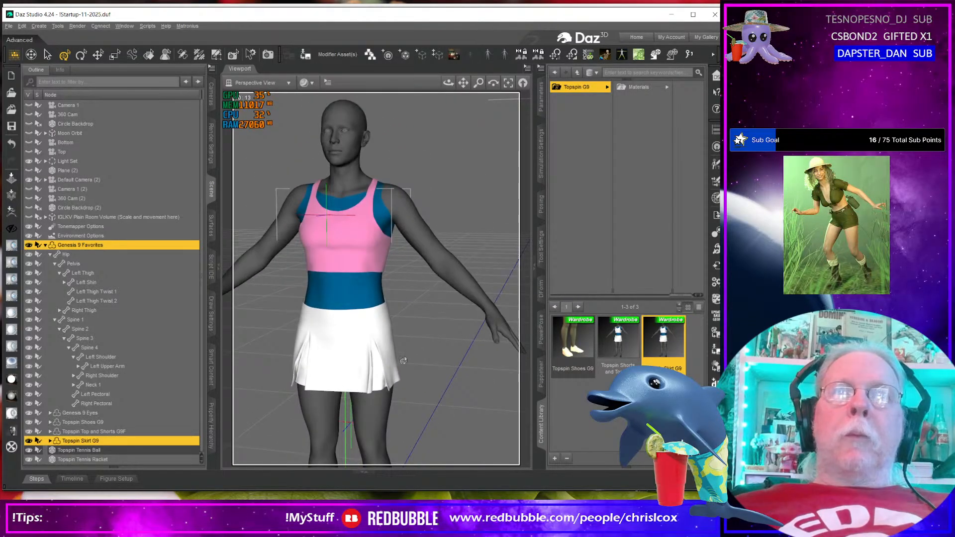
Step: Start saving Topspin Skirt G9 as a Figure/Prop asset in the Genesis 9 clothing folder Topspin G9
left_click(124, 439)
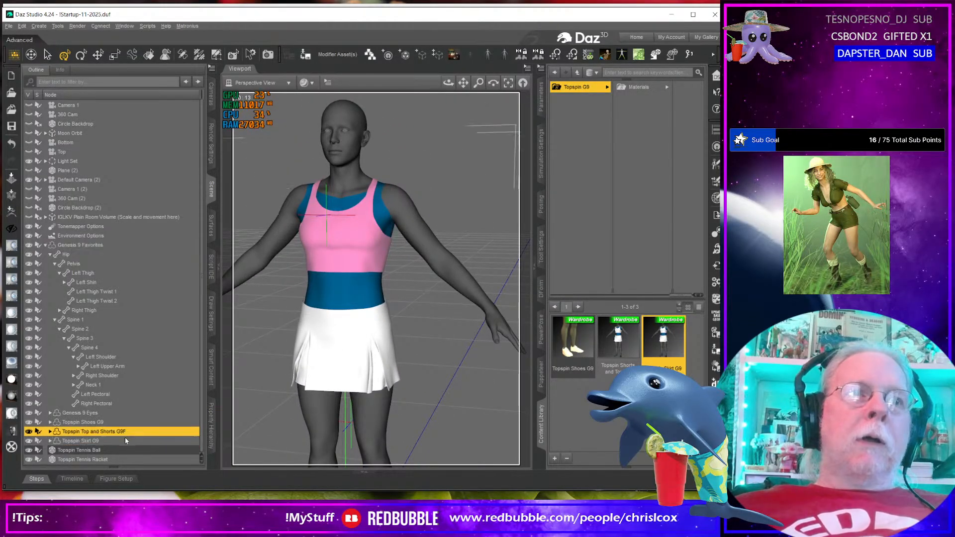
left_click(307, 57)
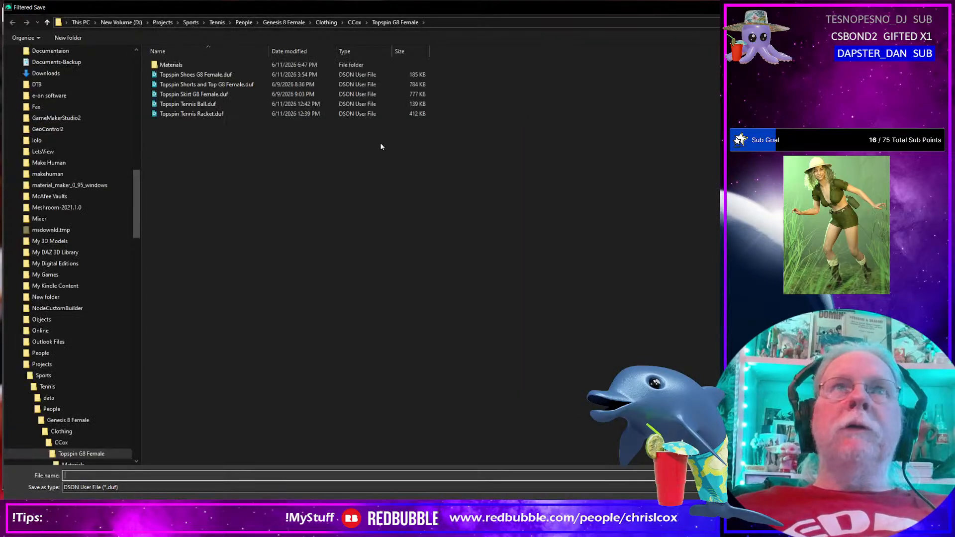
scroll(91, 348, "down", 2)
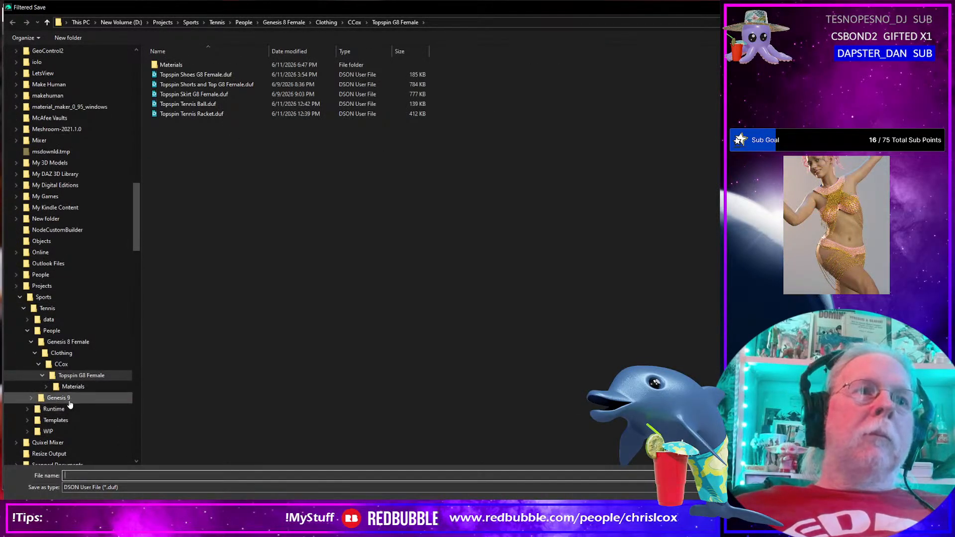
left_click(87, 396)
double_click(171, 65)
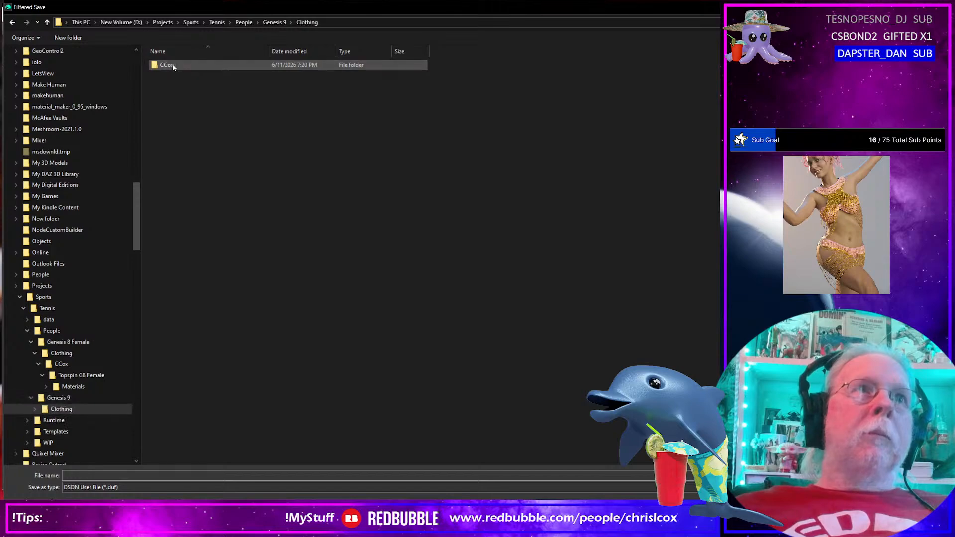
double_click(172, 66)
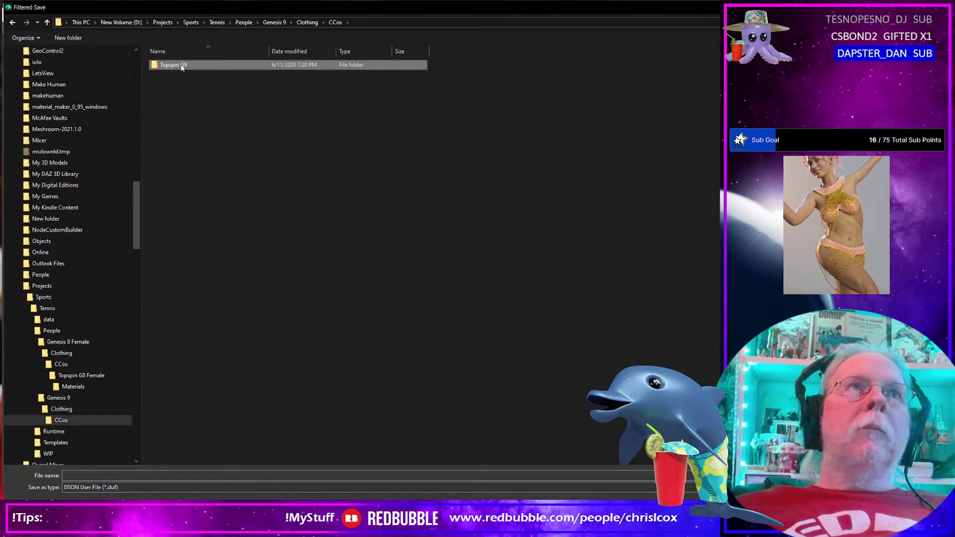
double_click(179, 65)
Step: Overwrite Topspin Skirt G9.duf, accepting content type Follower/Wardrobe/Skirt and compatibility with /Genesis 9/Base
left_click(198, 94)
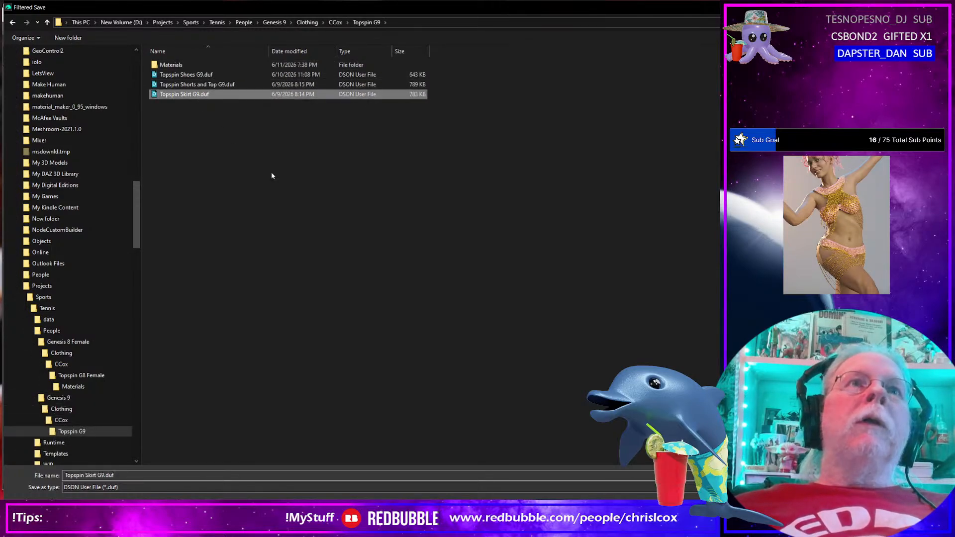
key("Return")
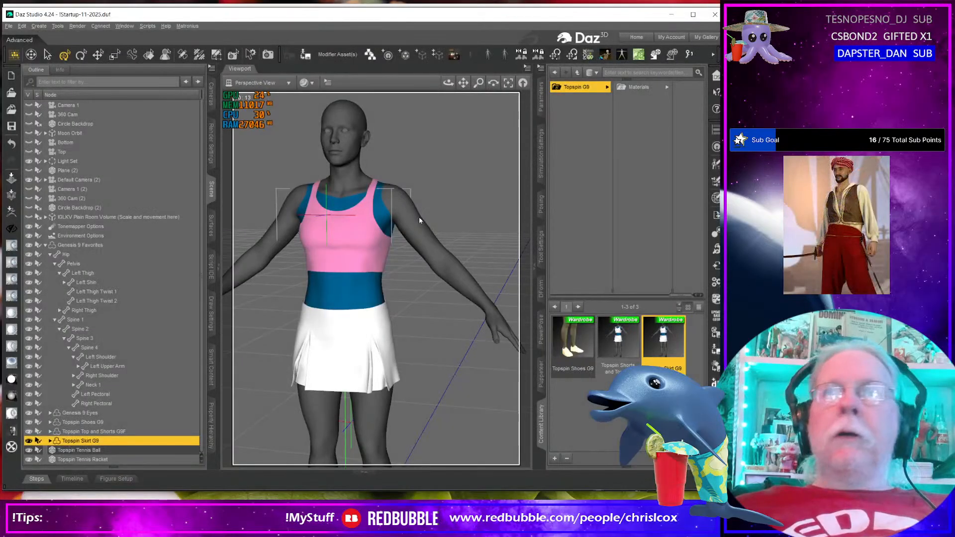
key("Return")
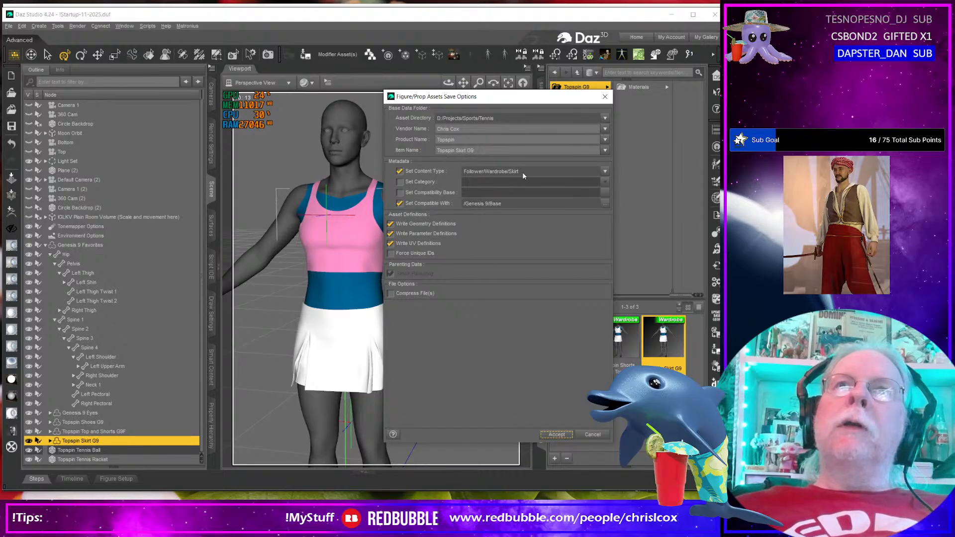
left_click(556, 434)
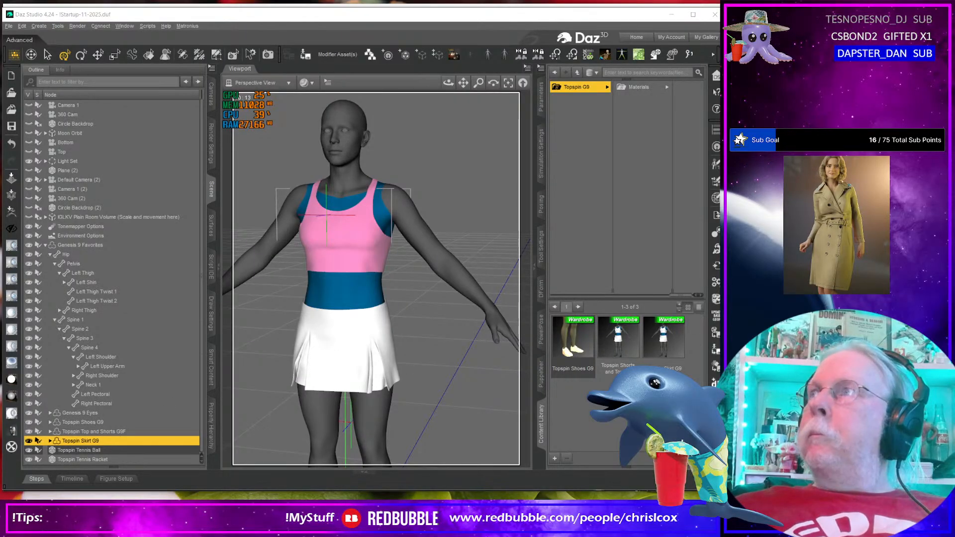
Step: Switch to File Explorer and open the Base morphs folder inside the Topspin Skirt G9 data folder
key("alt+Tab")
scroll(125, 332, "down", 3)
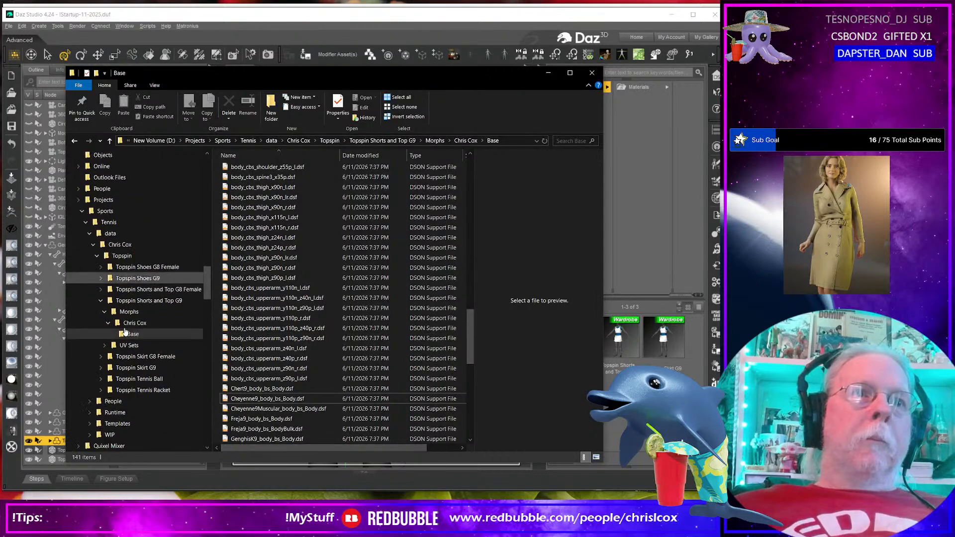
scroll(127, 331, "down", 2)
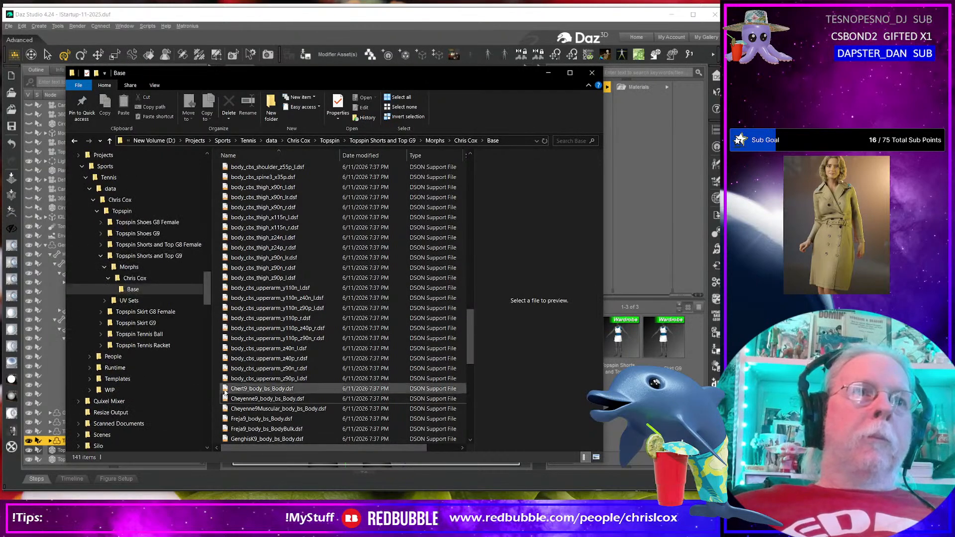
left_click(136, 323)
left_click(243, 171)
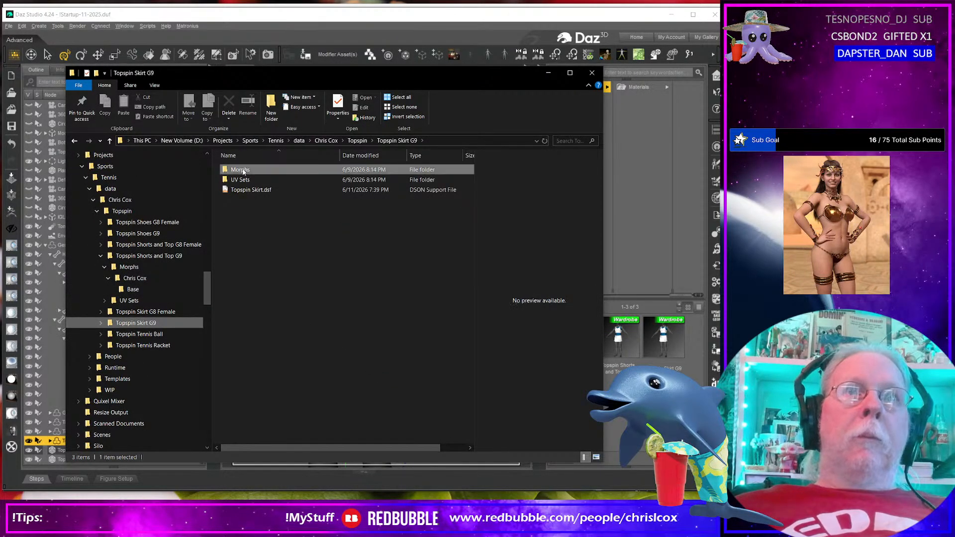
double_click(243, 171)
double_click(243, 170)
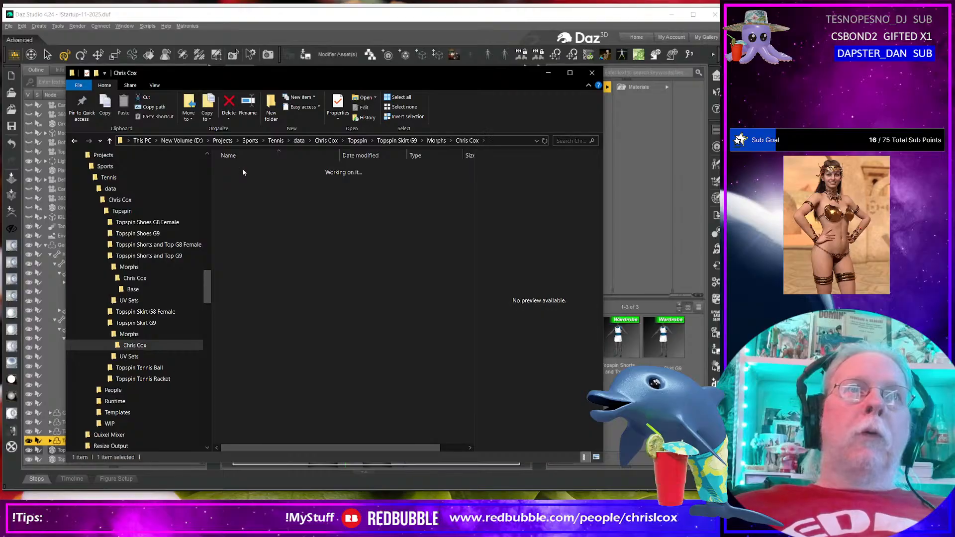
double_click(243, 170)
Step: Delete body_ctrl_BodyFitness.dsf and body_ctrl_BodyMuscular.dsf from the skirt's Base morphs folder and check the remaining morph files
scroll(280, 278, "down", 10)
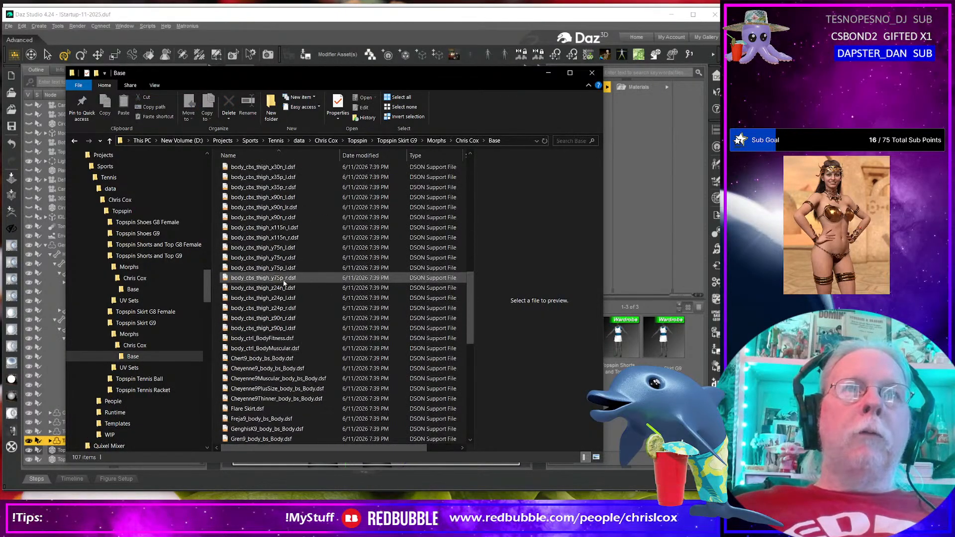
scroll(284, 282, "down", 2)
left_click(258, 278)
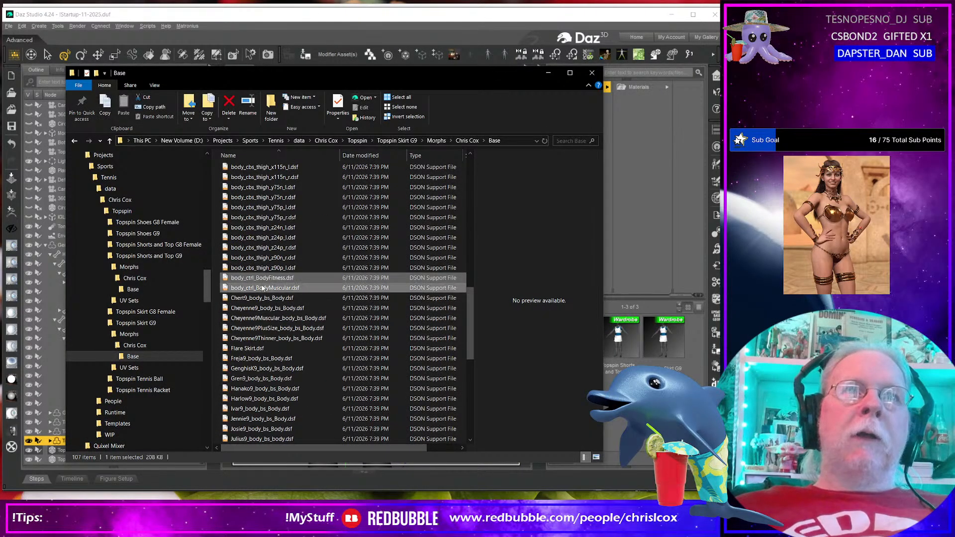
left_click(262, 288, "shift")
key("Delete")
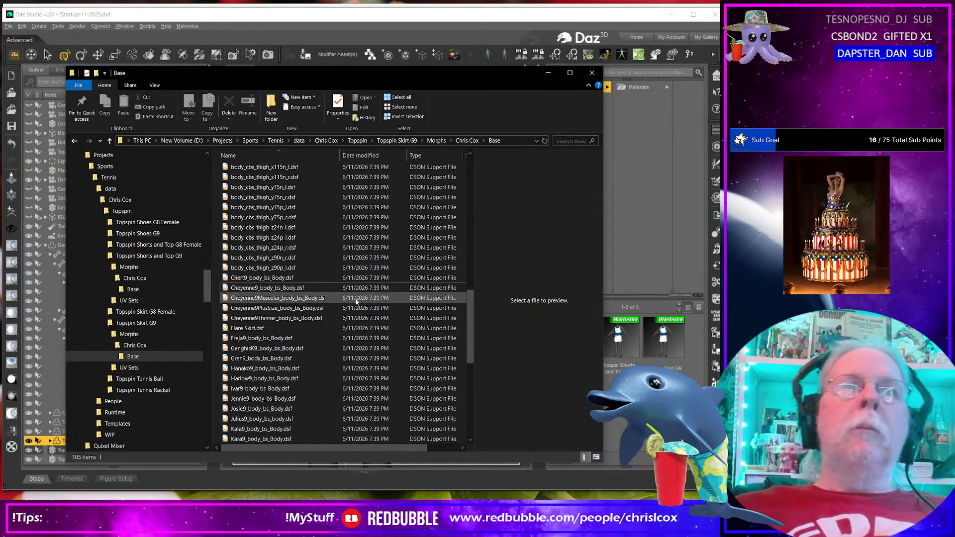
scroll(338, 299, "up", 15)
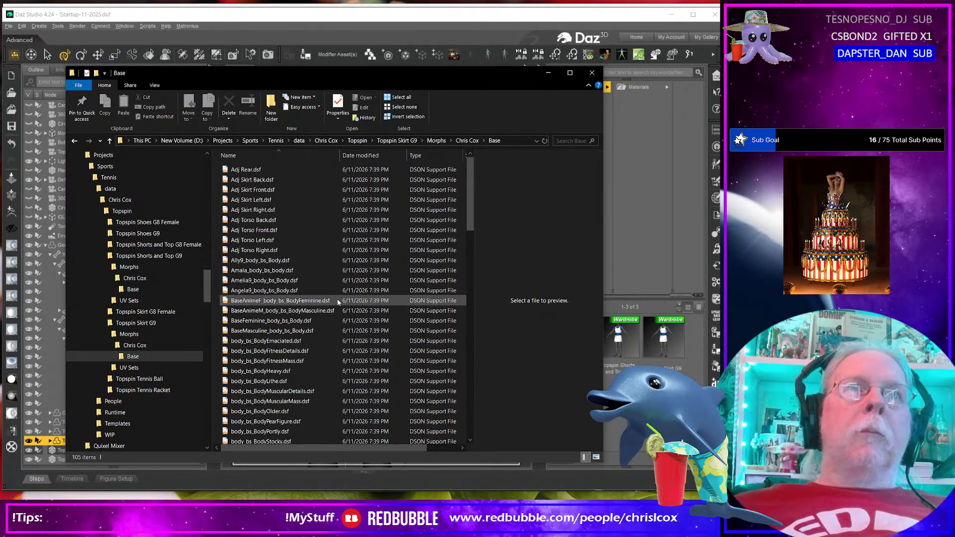
scroll(326, 270, "down", 20)
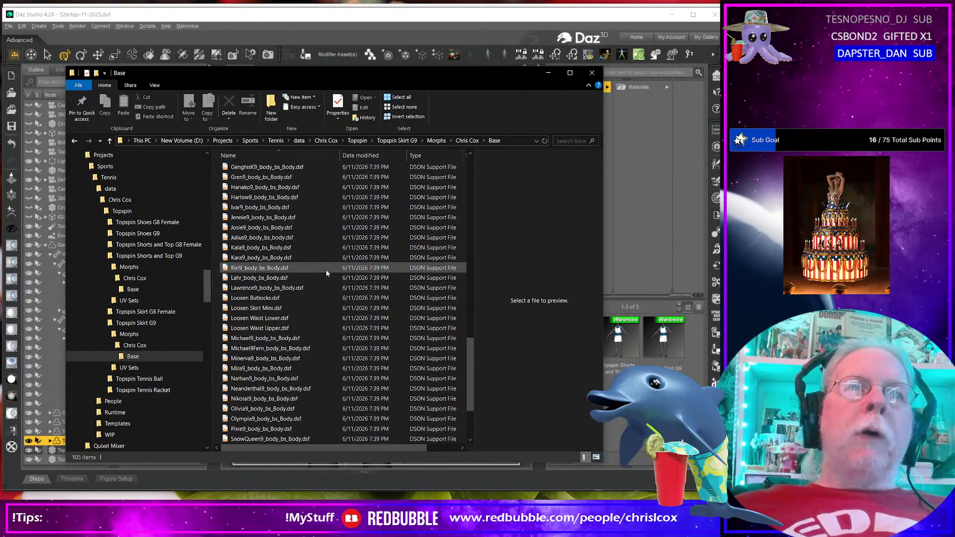
scroll(327, 270, "up", 10)
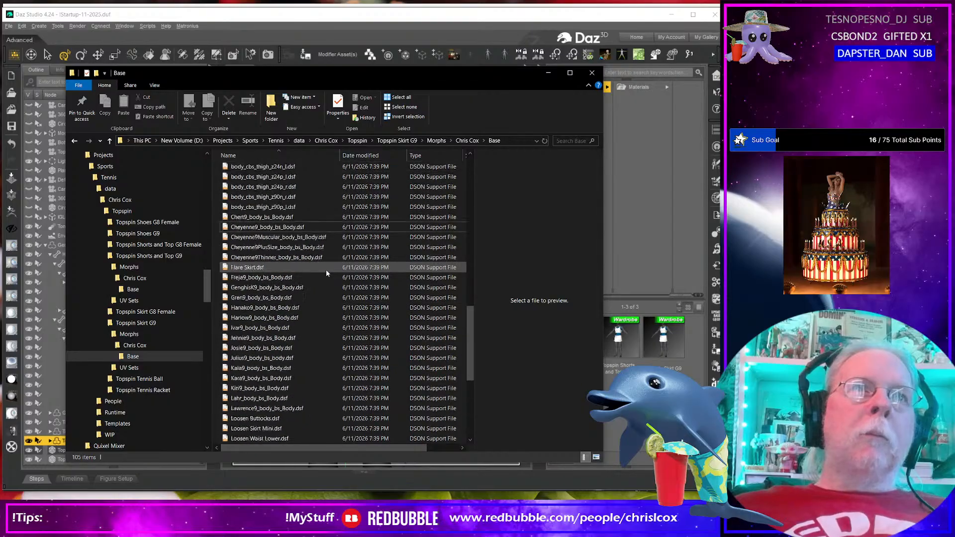
scroll(326, 270, "up", 13)
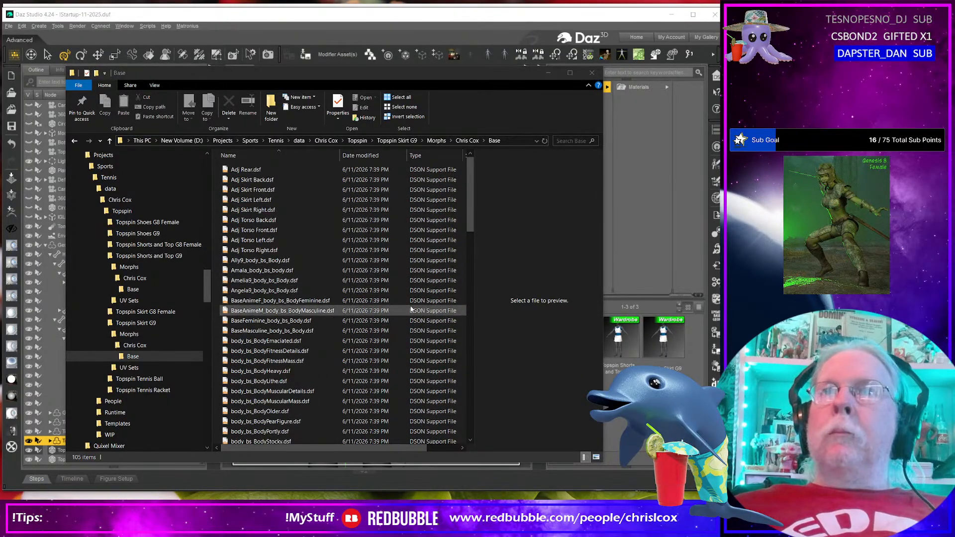
Step: Return to Daz Studio, add the Genesis 9 figure to the skirt selection and list its Favorites parameters
key("alt+Tab")
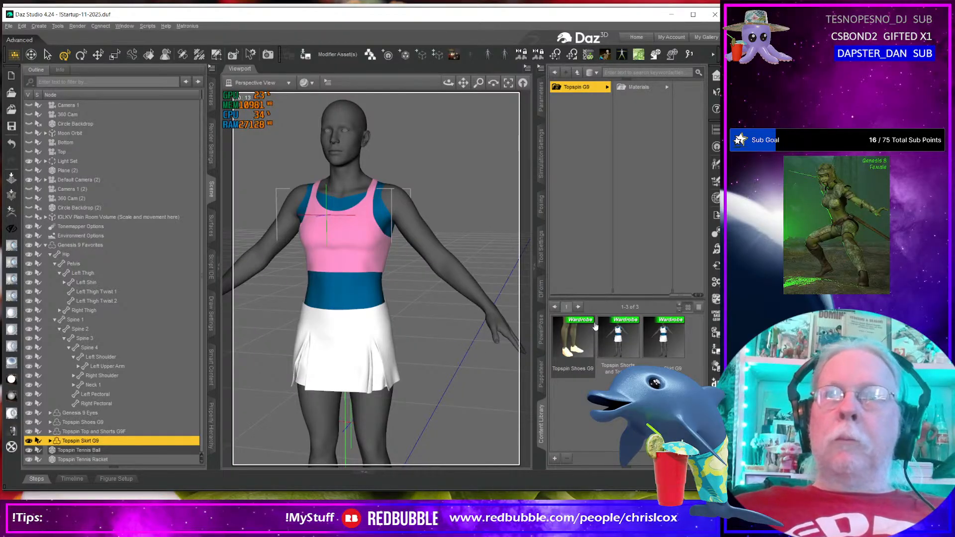
middle_click_drag(426, 371, 408, 362)
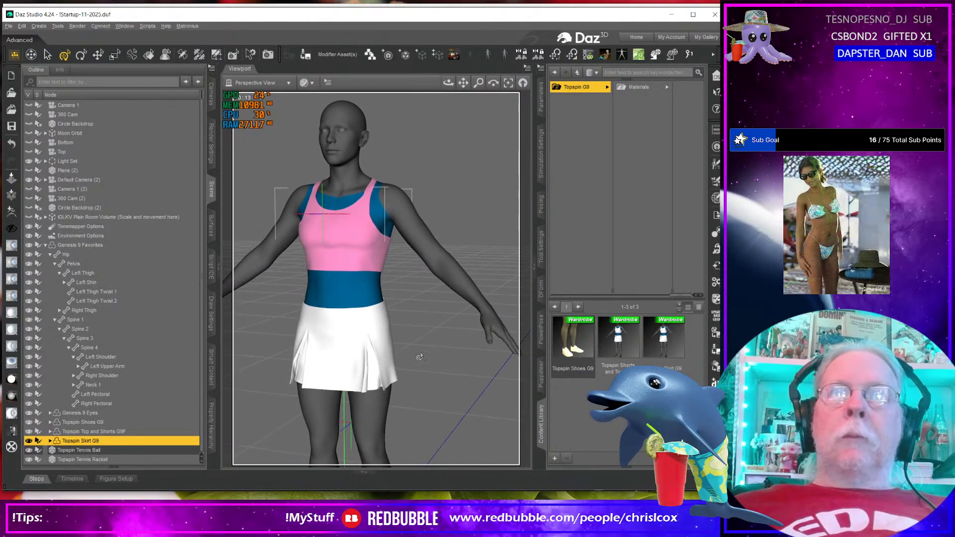
left_click(82, 247, "ctrl")
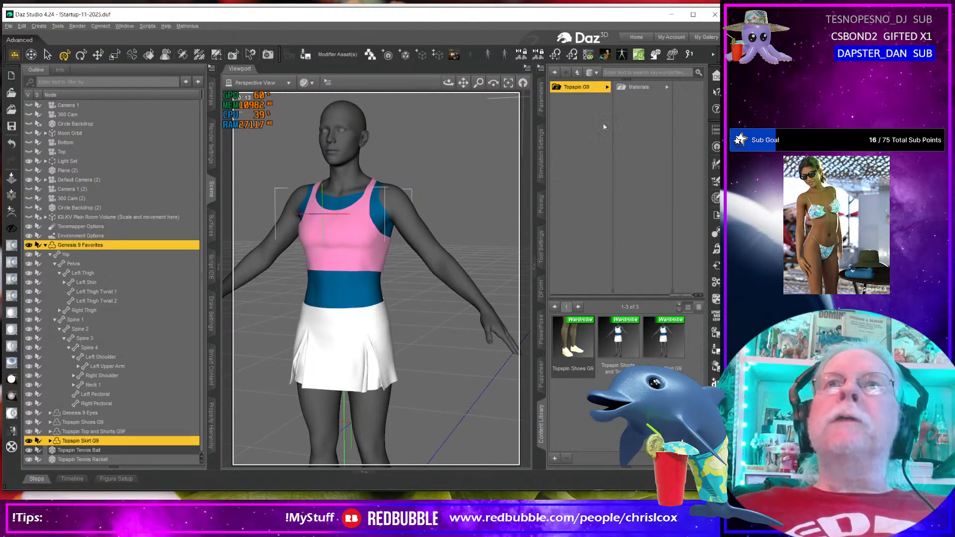
left_click(541, 107)
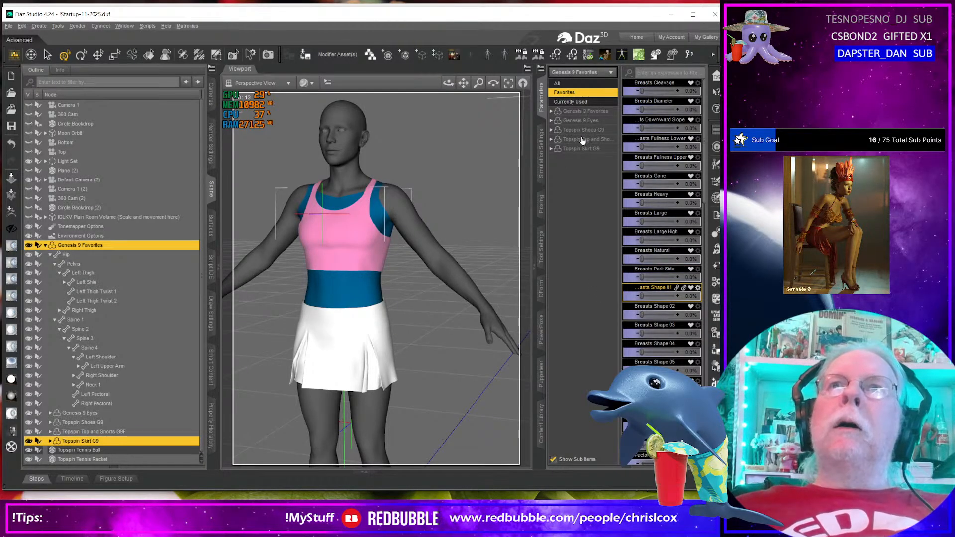
left_click(577, 113)
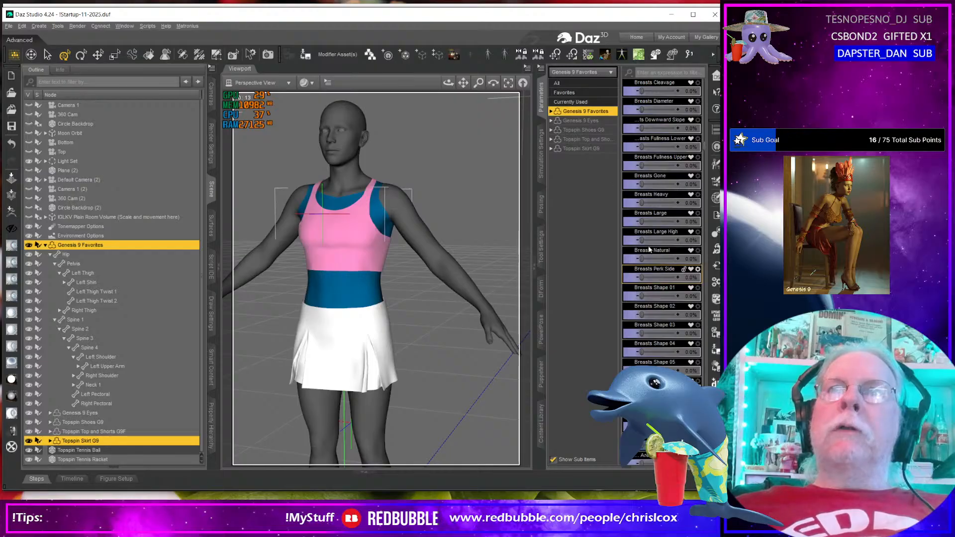
left_click(575, 93)
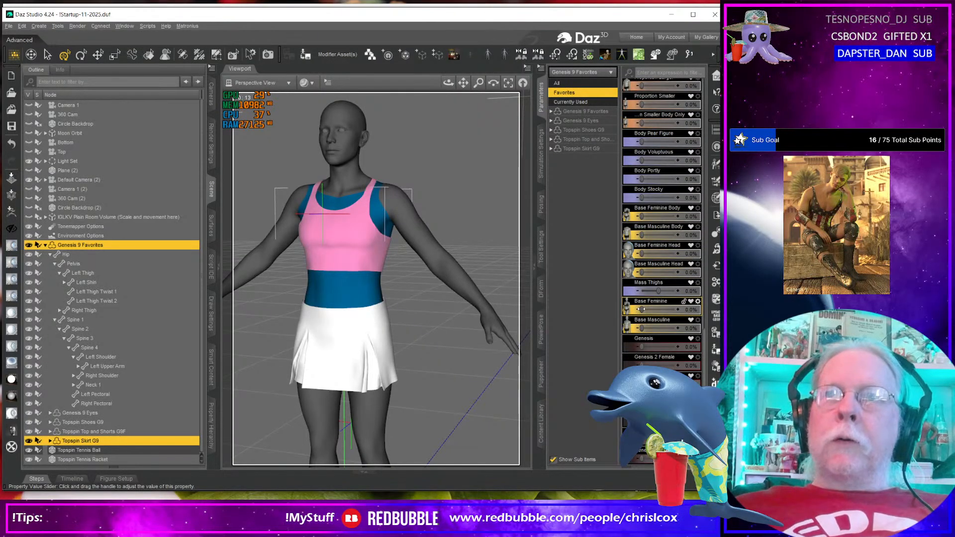
Step: Set Base Feminine to 100% and inspect the outfit's fit from the side and front
left_click_drag(642, 310, 677, 309)
middle_click_drag(455, 372, 495, 342)
middle_click_drag(351, 292, 324, 293)
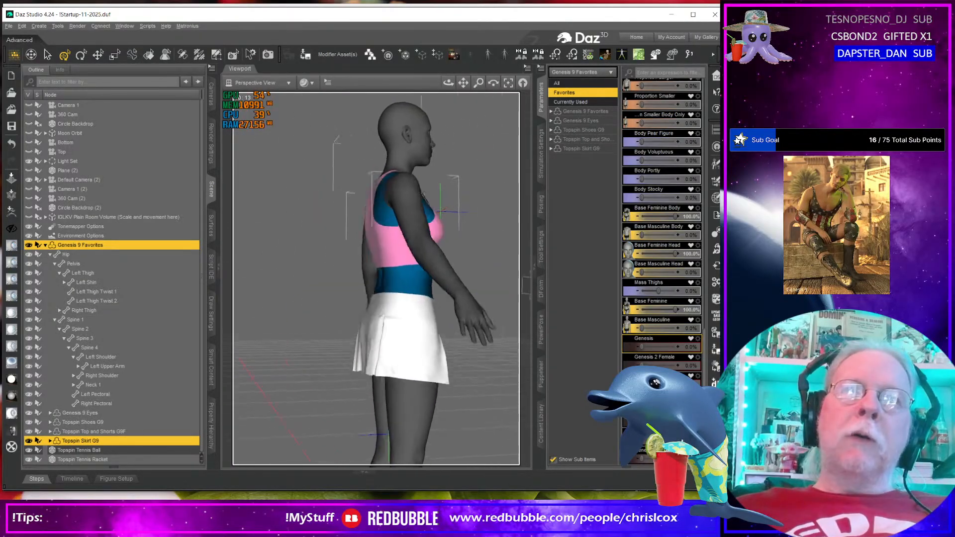
middle_click_drag(522, 359, 417, 383)
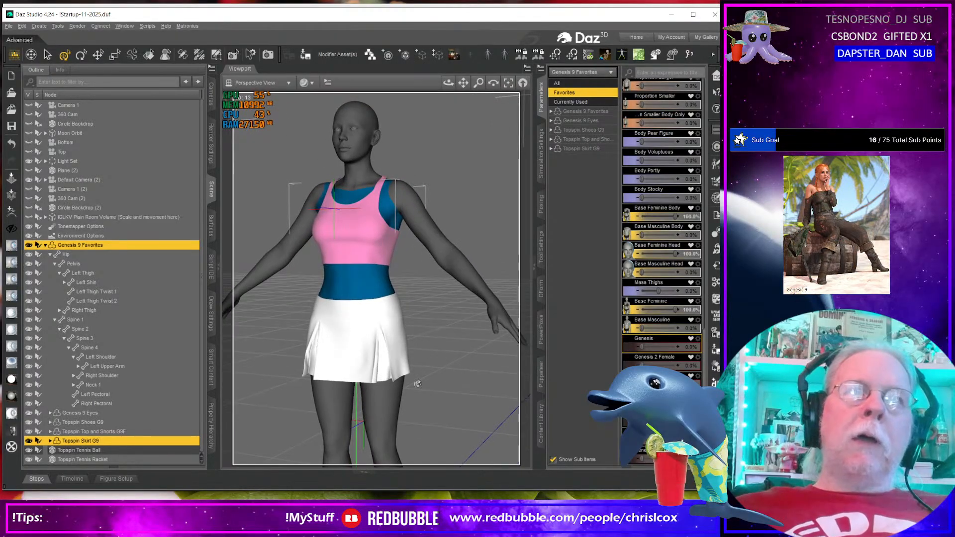
Step: Try Body Emaciated at 100%, inspect the outfit's fit, and undo the change
scroll(687, 247, "down", 10)
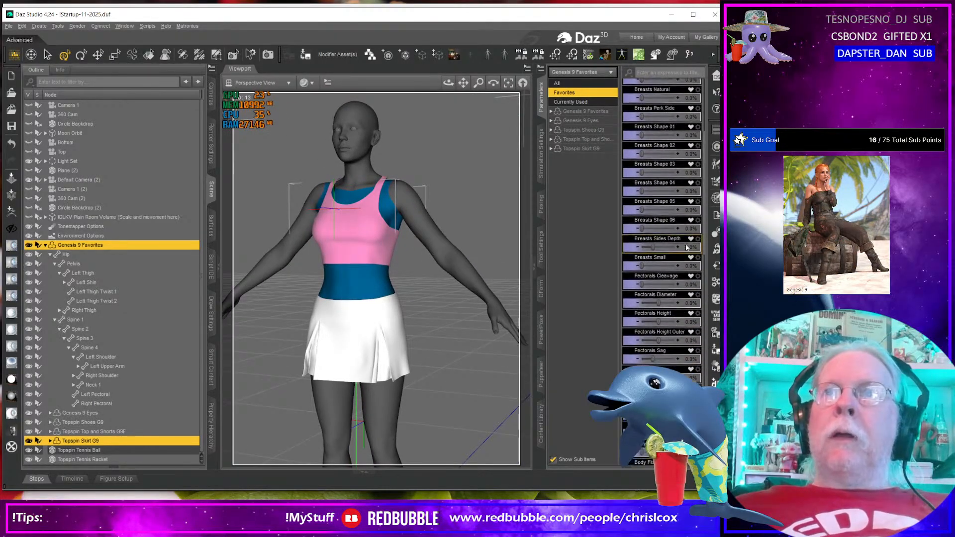
scroll(686, 247, "down", 6)
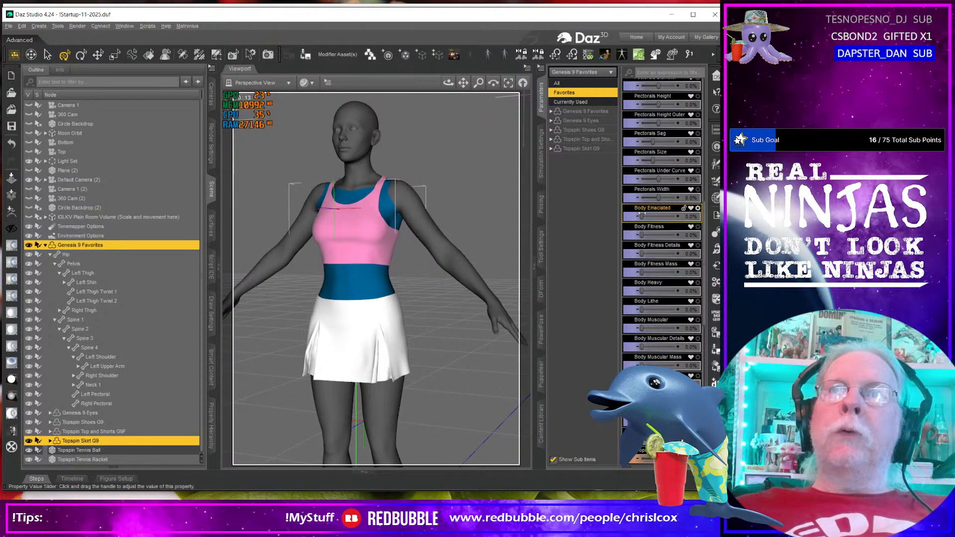
left_click_drag(641, 216, 677, 216)
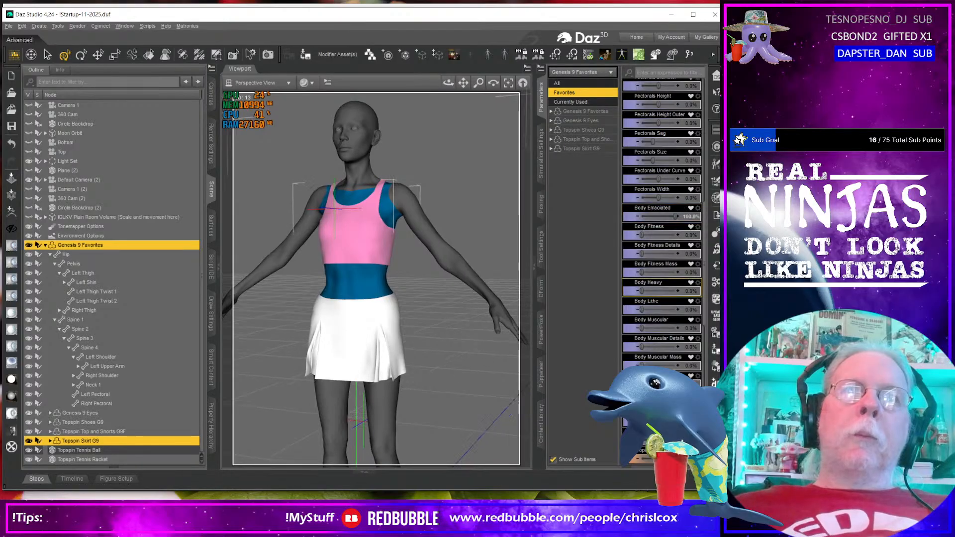
left_click_drag(448, 83, 293, 84)
key("ctrl+z")
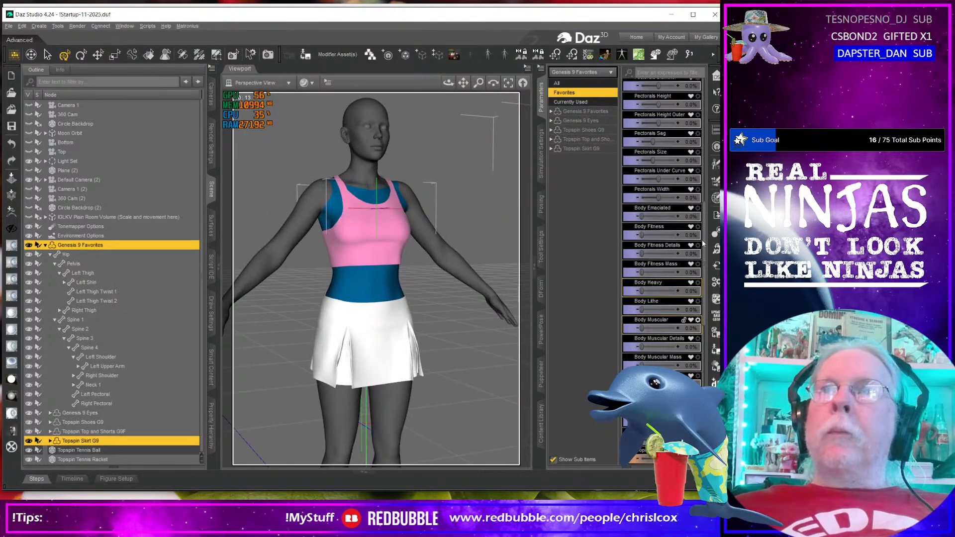
Step: Try Body Fitness Details and Body Fitness Mass at 100%, undo each change, and look at the skirt's back
left_click_drag(640, 254, 704, 270)
key("ctrl+z")
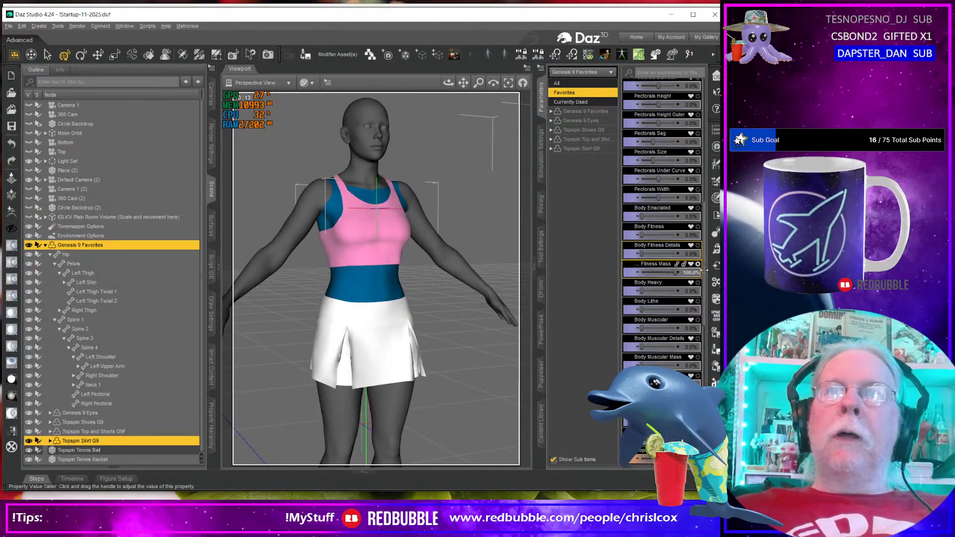
key("ctrl+z")
middle_click_drag(348, 395, 437, 383)
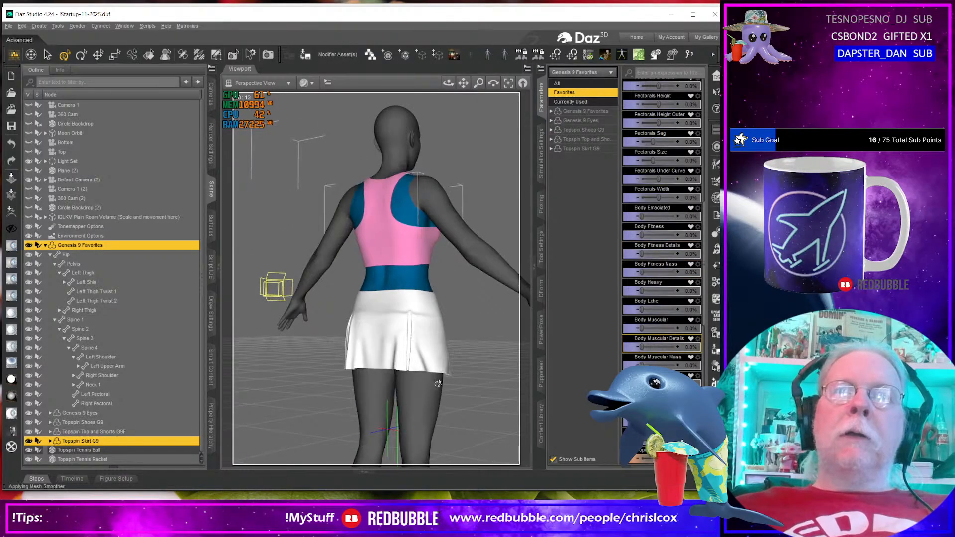
Step: Set Body Fitness to 100% and inspect the front of the skirt for poke-through
left_click_drag(642, 235, 691, 234)
middle_click_drag(417, 382, 433, 338)
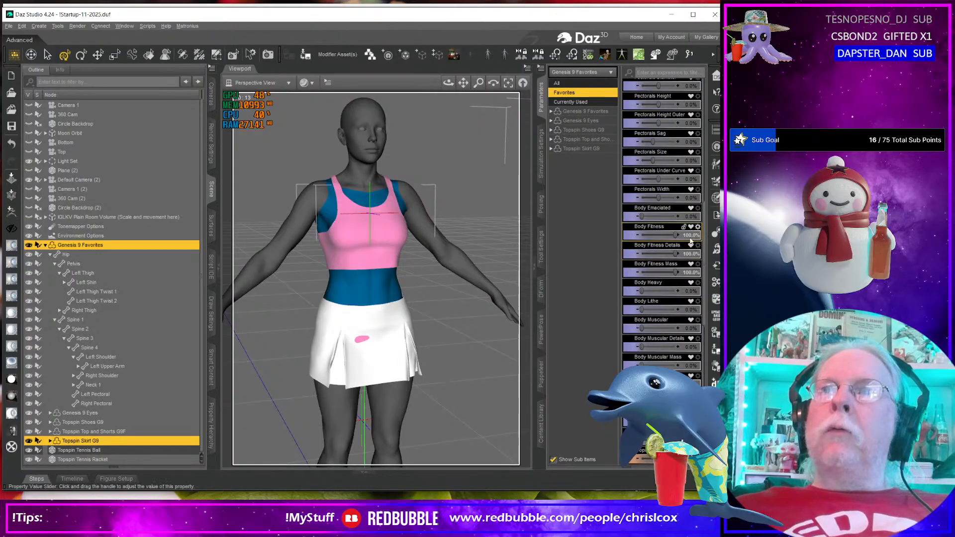
Step: Try Body Fitness at 0 with Body Fitness Mass raised on its own, and undo both changes
type("0")
key("Return")
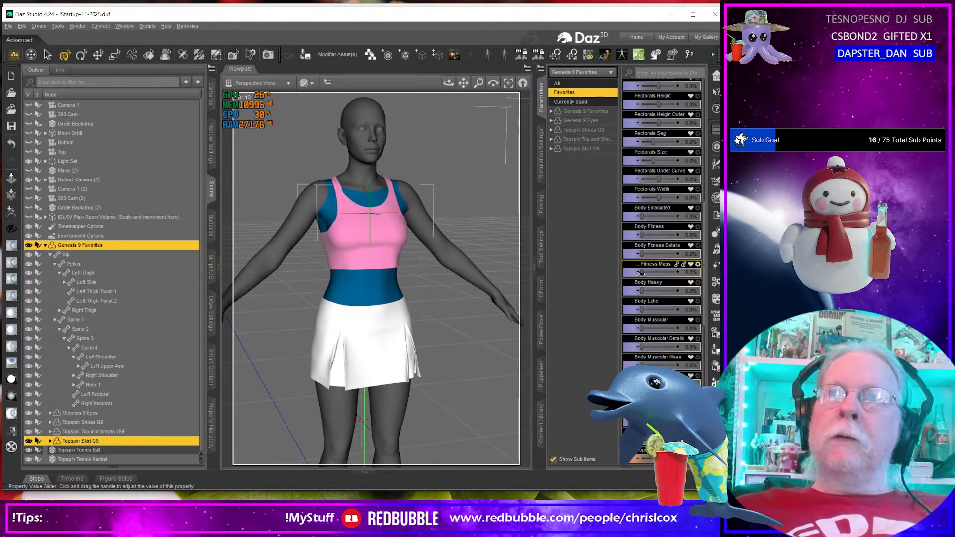
left_click_drag(641, 273, 712, 281)
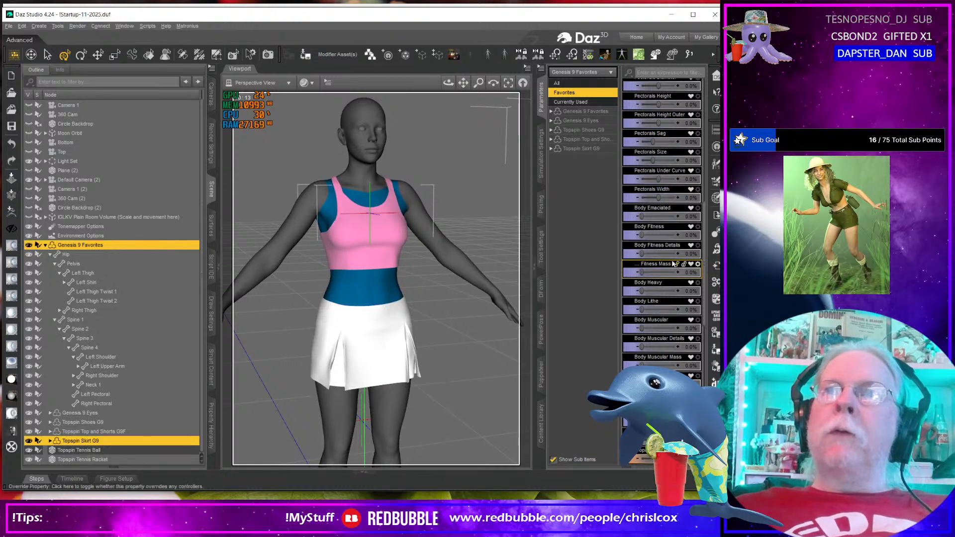
key("ctrl+z")
key("ctrl+z")
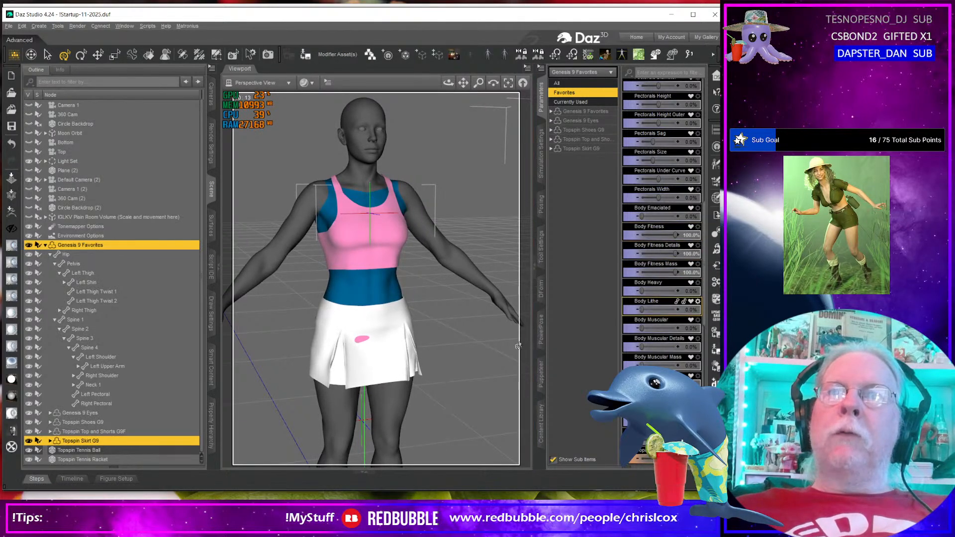
Step: Check the skirt's Base morph folder, and send the figure and skirt to ZBrush through GoZ with deformations
middle_click_drag(437, 303, 423, 284)
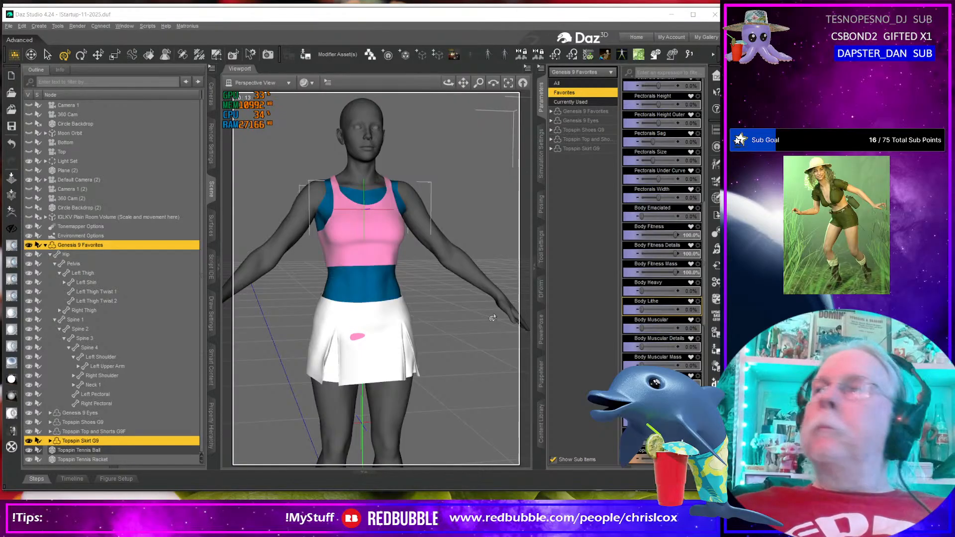
key("alt+Tab")
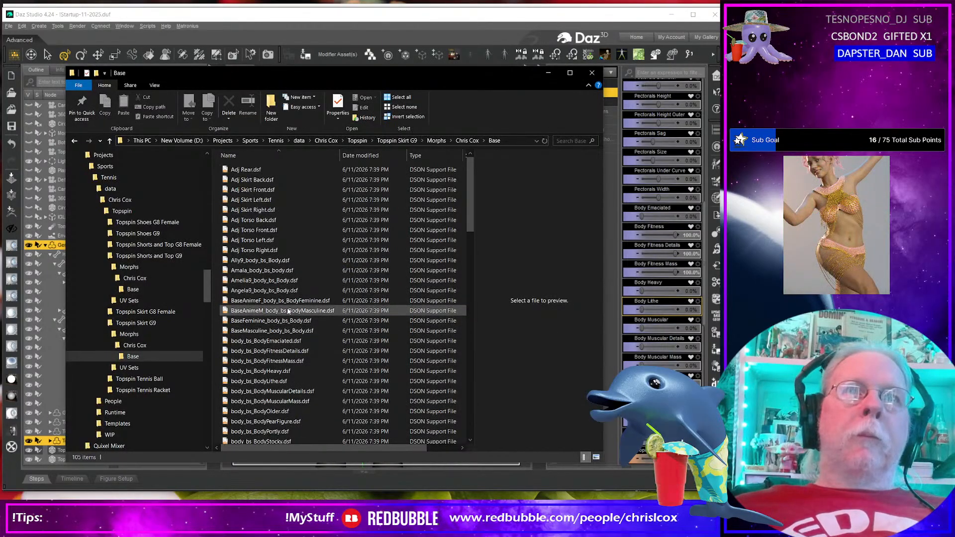
key("alt+Tab")
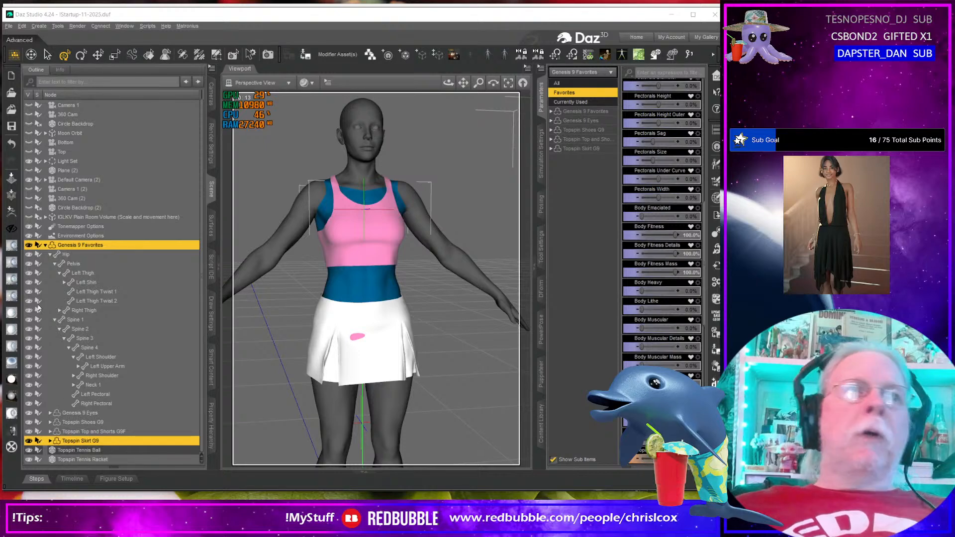
left_click(11, 212)
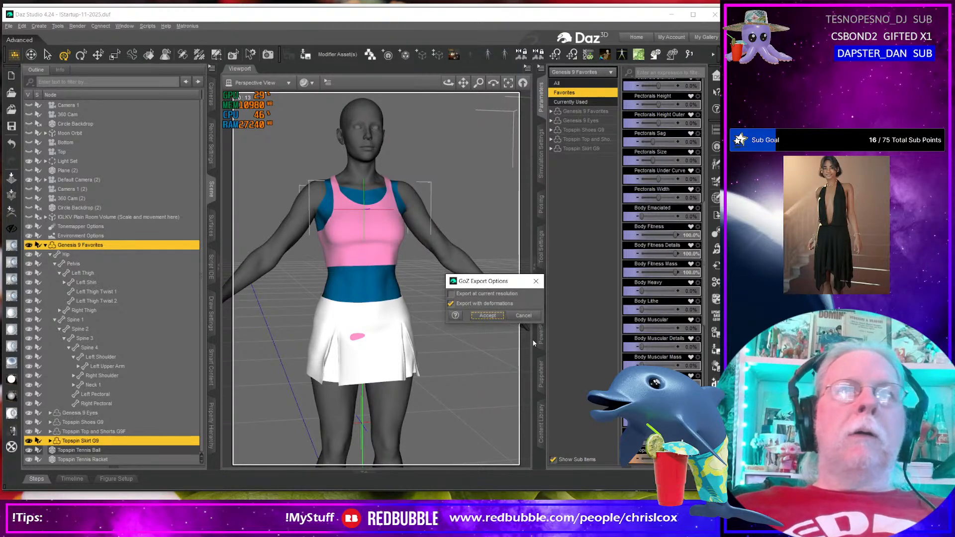
left_click(488, 315)
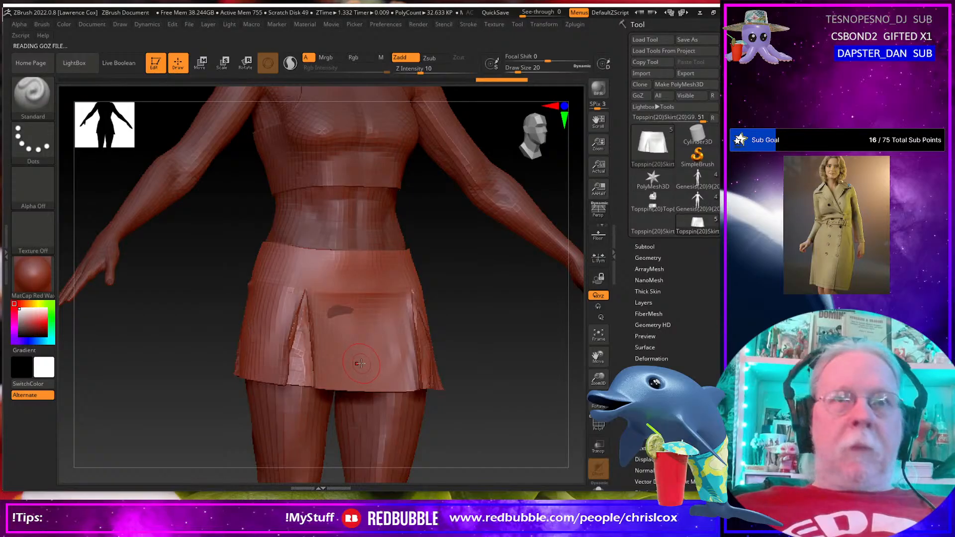
Step: Enlarge the brush to a Draw Size of about 25 and correct the poke-through on the skirt's front panel
key("s")
left_click_drag(361, 363, 364, 363)
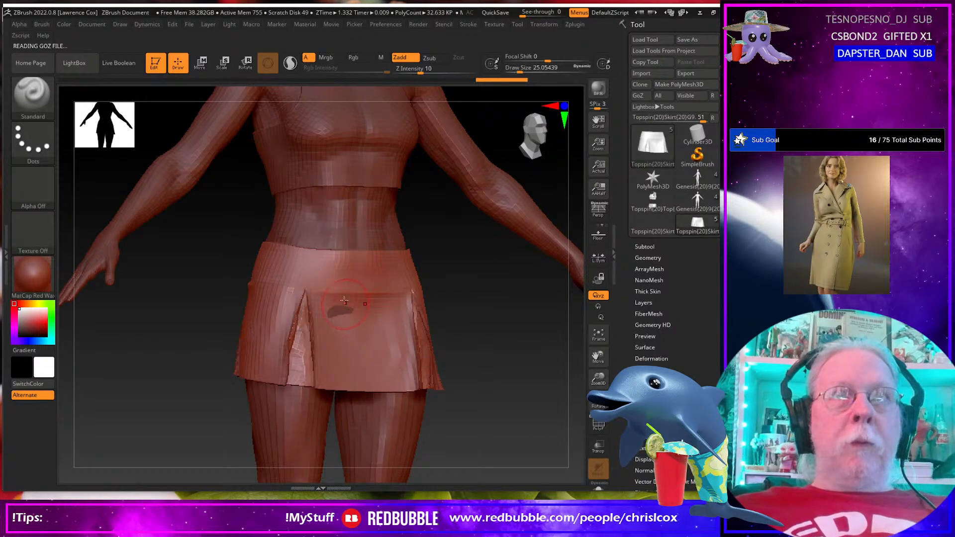
left_click_drag(343, 301, 344, 356)
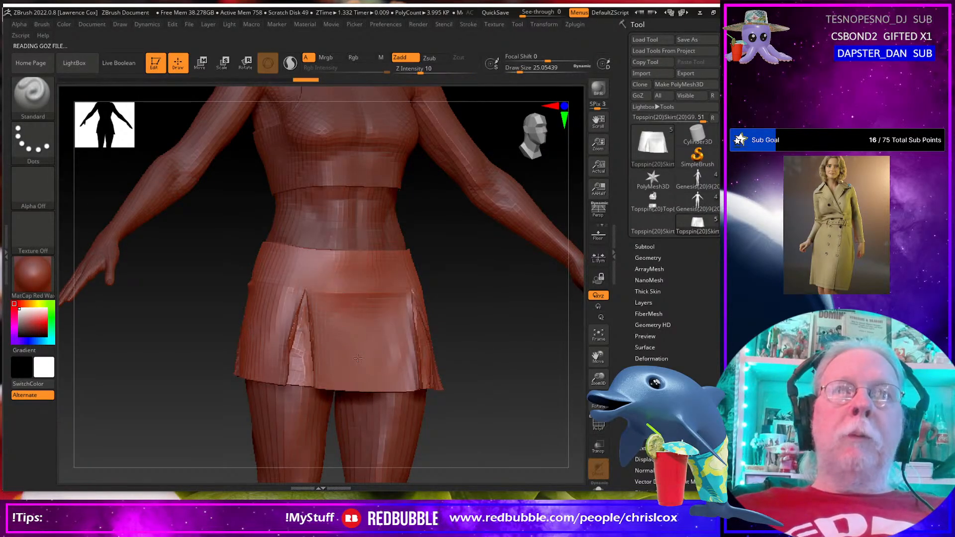
mouse_move(377, 440)
right_mouse_down()
mouse_move(336, 433)
mouse_move(364, 444)
right_mouse_up()
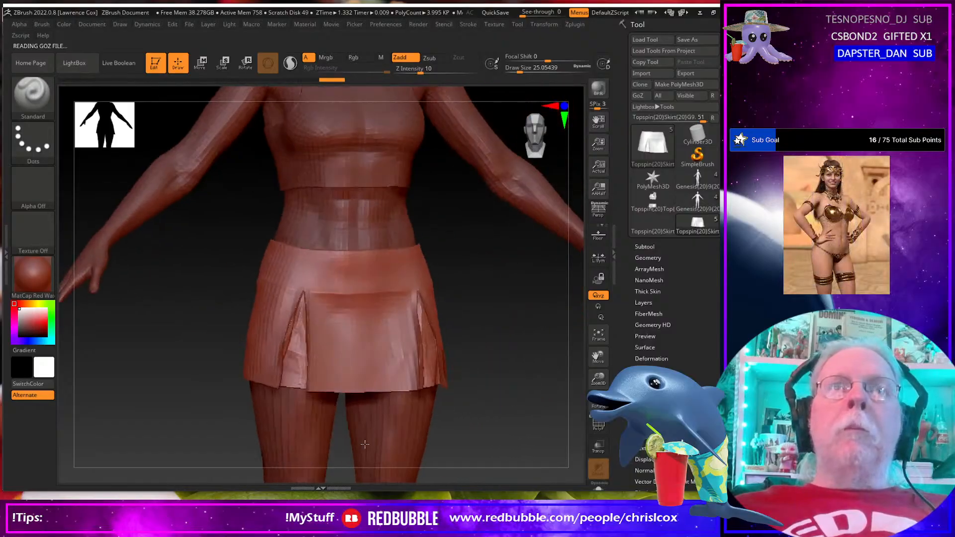
Step: Send the corrected skirt back through GoZ as a morph named body_ctrl_BodyFitness with Overwrite Existing Morph enabled
left_click(638, 96)
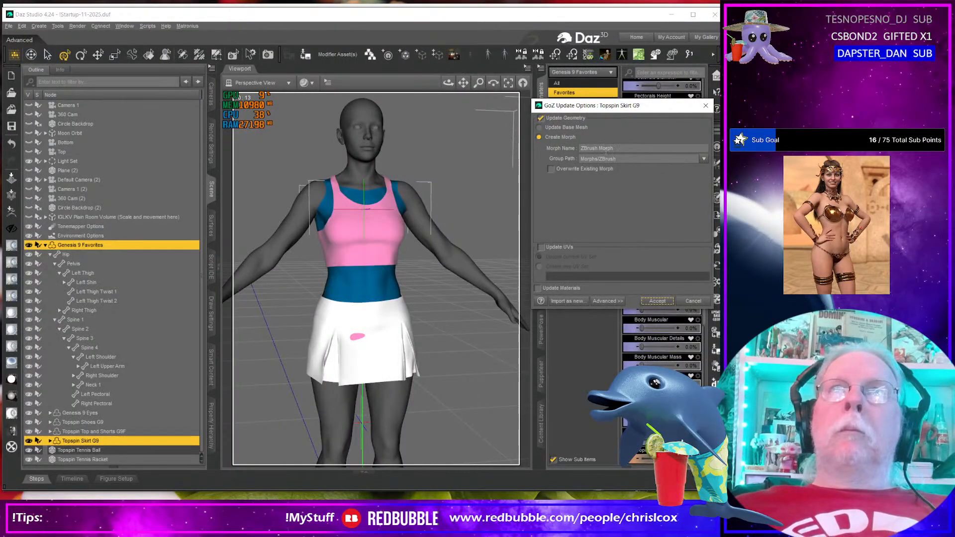
type("body_ctrl_BodyFitness")
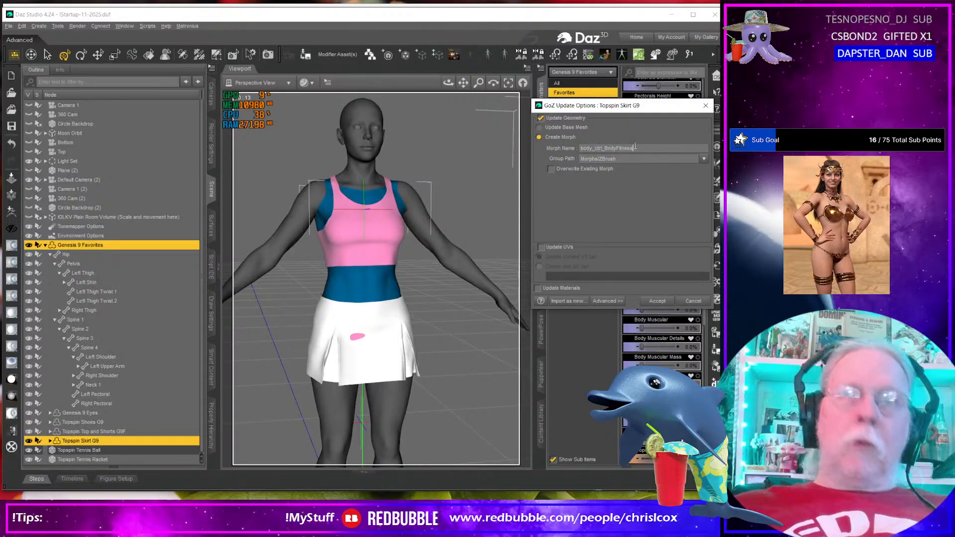
left_click(550, 169)
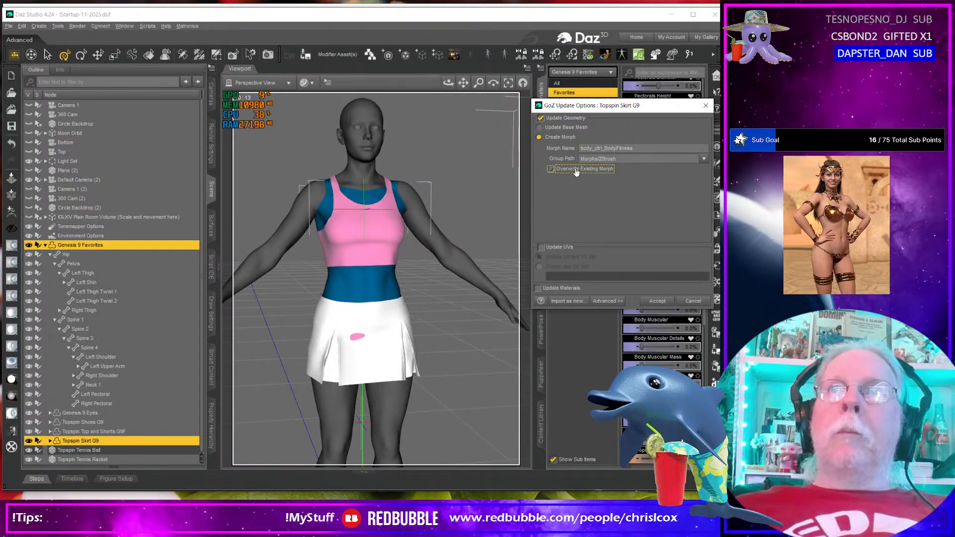
left_click(657, 300)
Step: Undo the Body Fitness setting, set Body Heavy to 100%, and inspect the back of the skirt
key("ctrl+z")
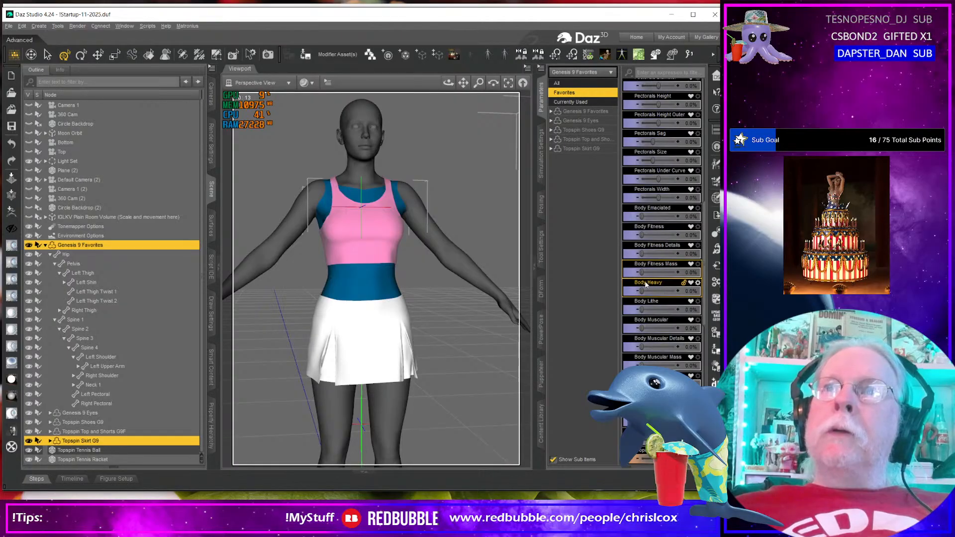
left_click_drag(643, 292, 695, 293)
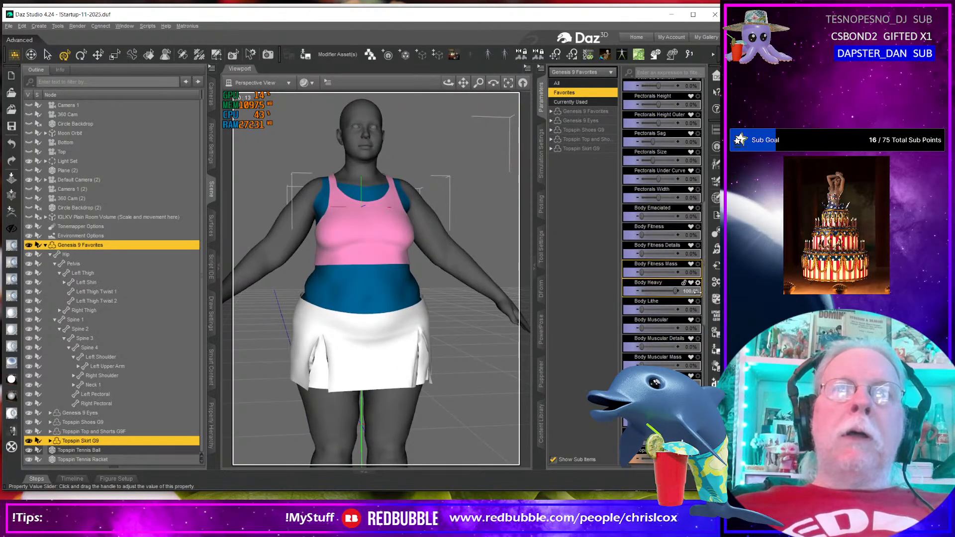
middle_click_drag(424, 407, 517, 407)
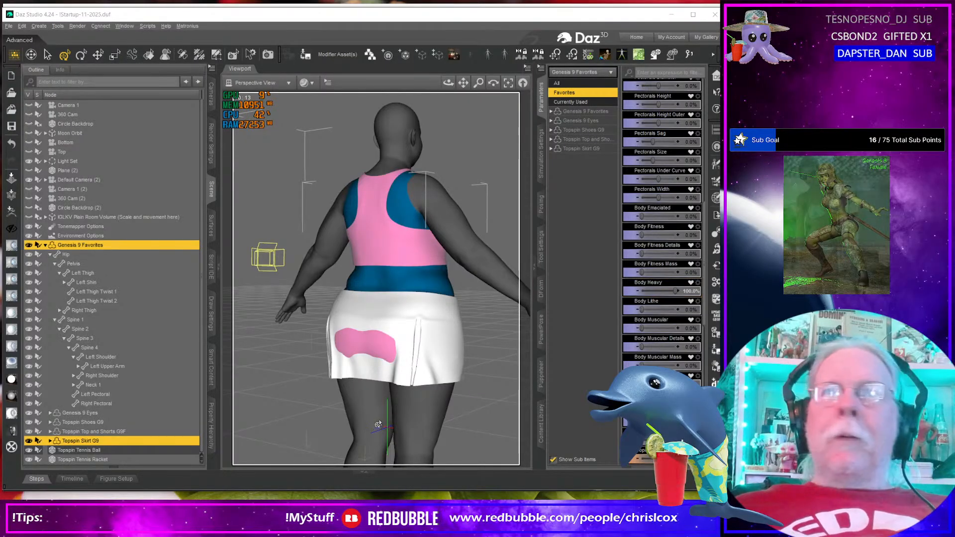
Step: Send the Body Heavy figure and skirt to ZBrush through GoZ with deformations, and turn to the skirt's back
left_click(16, 212)
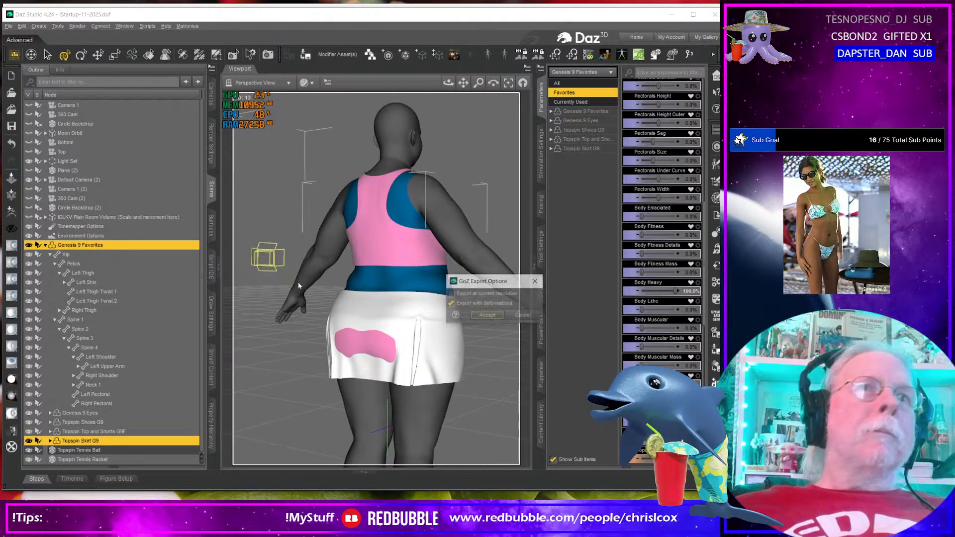
left_click(486, 316)
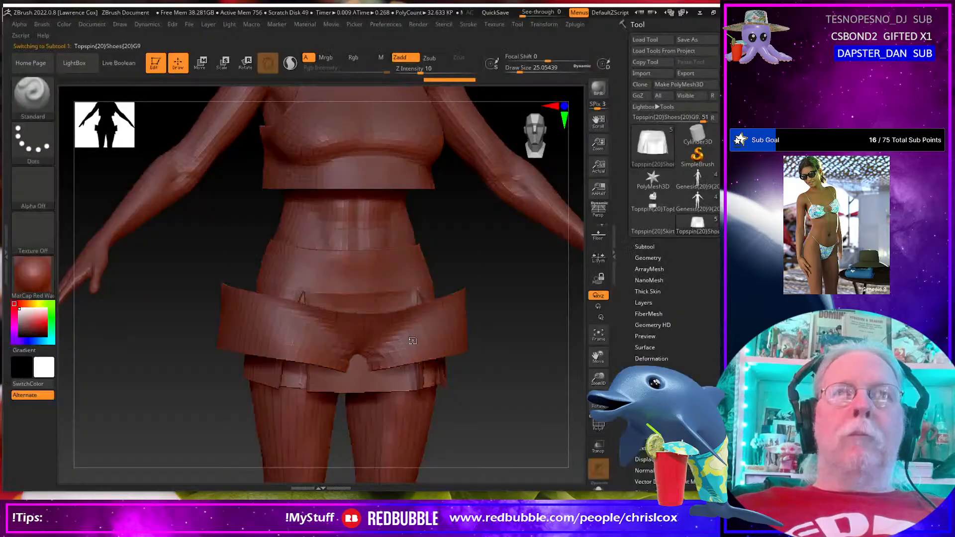
left_click_drag(483, 377, 441, 340)
Step: Enlarge the brush to a Draw Size of about 35 and correct and smooth the poke-through on the back of the skirt
key("s")
left_click_drag(398, 305, 396, 457)
mouse_move(423, 299)
left_mouse_down()
mouse_move(433, 455)
mouse_move(439, 373)
mouse_move(448, 427)
mouse_move(444, 393)
left_mouse_up()
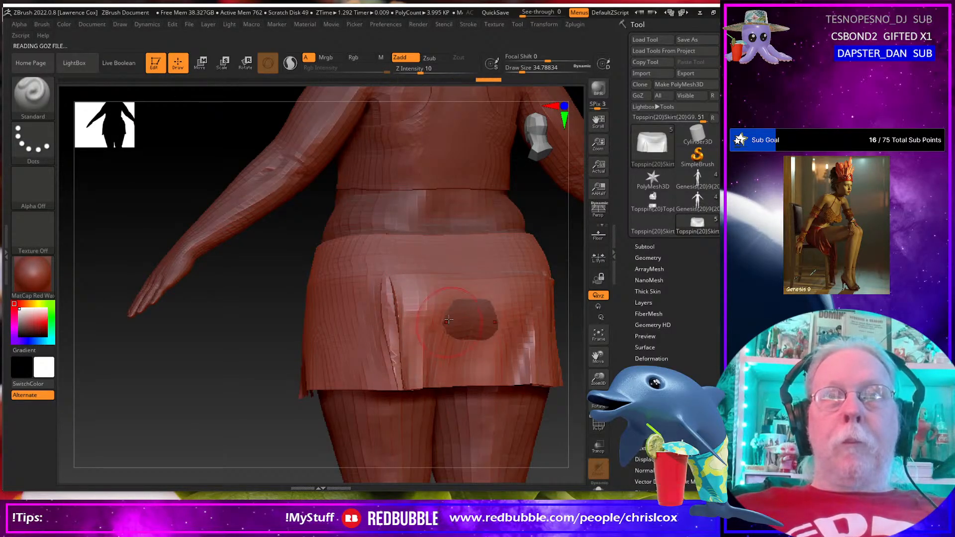
mouse_move(450, 289)
left_mouse_down()
mouse_move(479, 374)
mouse_move(470, 429)
left_mouse_up()
left_click_drag(465, 343, 466, 413, "shift")
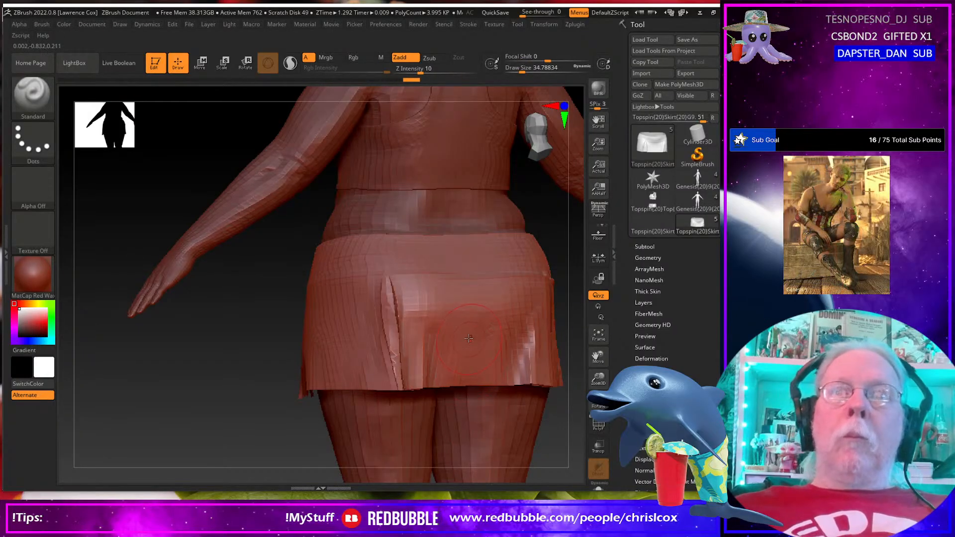
mouse_move(500, 338)
right_mouse_down()
mouse_move(442, 336)
mouse_move(542, 326)
right_mouse_up()
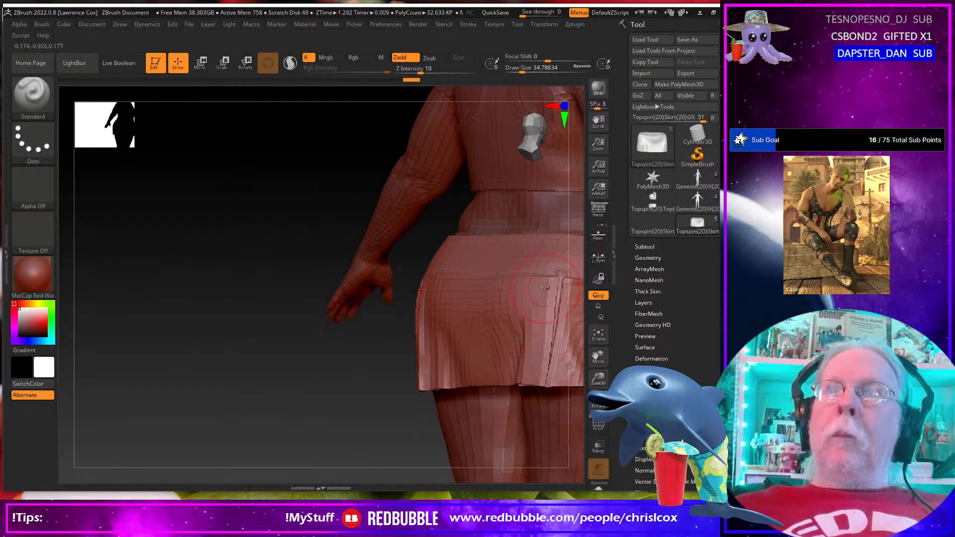
left_click_drag(544, 312, 533, 455)
mouse_move(508, 415)
right_mouse_down()
mouse_move(383, 393)
mouse_move(505, 399)
mouse_move(465, 405)
right_mouse_up()
Step: Send the corrected skirt back to Daz Studio through GoZ as a morph named body_bs_BodyHeavy
left_click(637, 96)
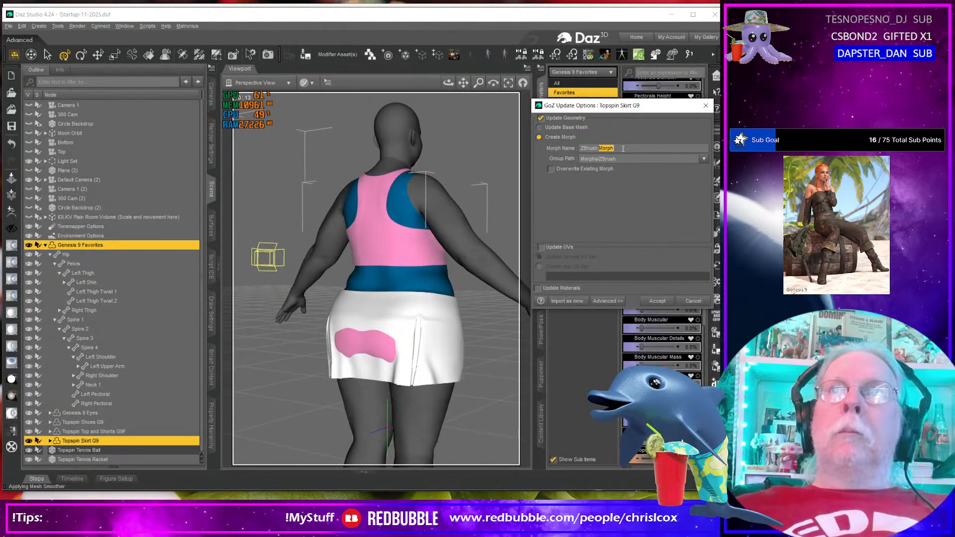
type("body_bs_BodyHeavy")
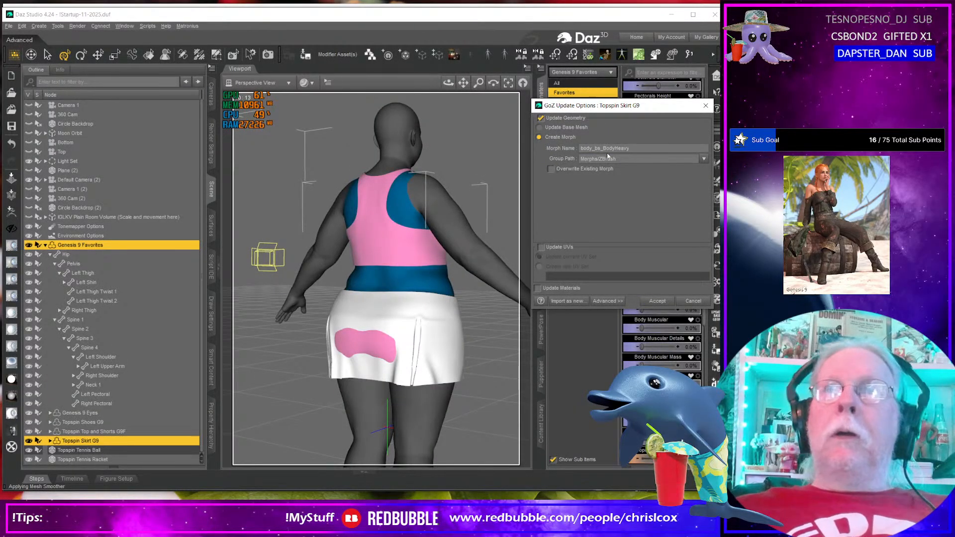
left_click(656, 301)
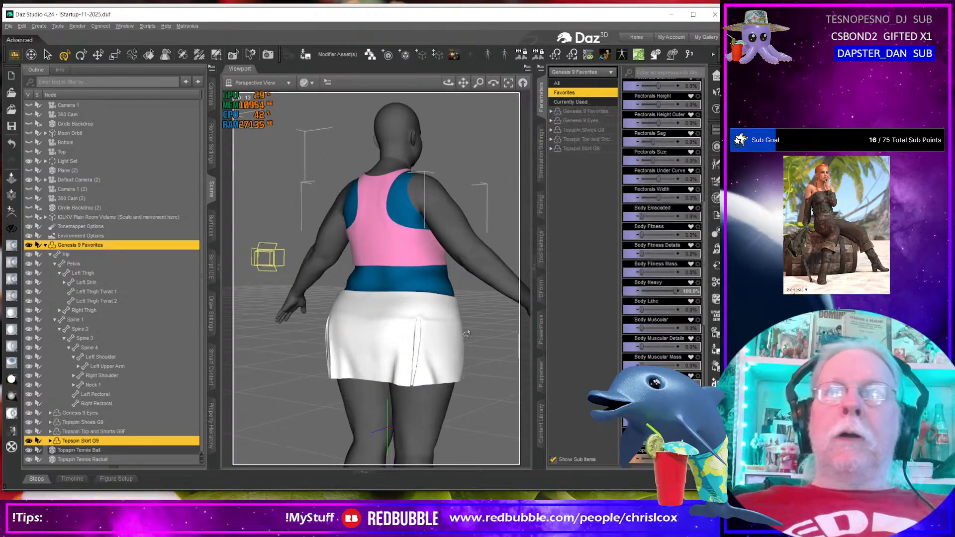
Step: Reset the figure's Body Heavy morph to 0%
left_click(692, 292)
type("0")
key("Return")
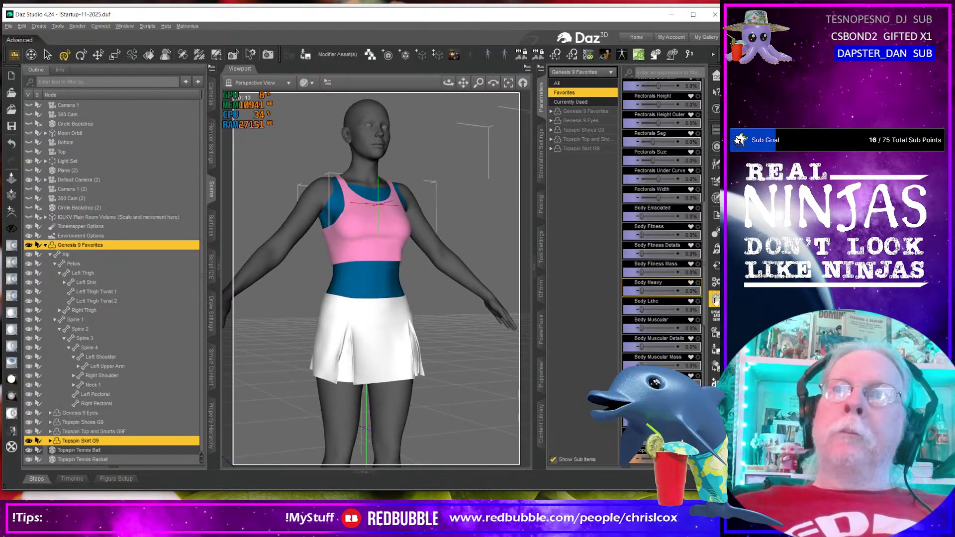
Step: Test Body Lithe, Body Muscular Details, Body Muscular Mass and Body Muscular at 100% from the front, undoing the settings after checking the outfit
left_click(692, 310)
type("100")
key("Return")
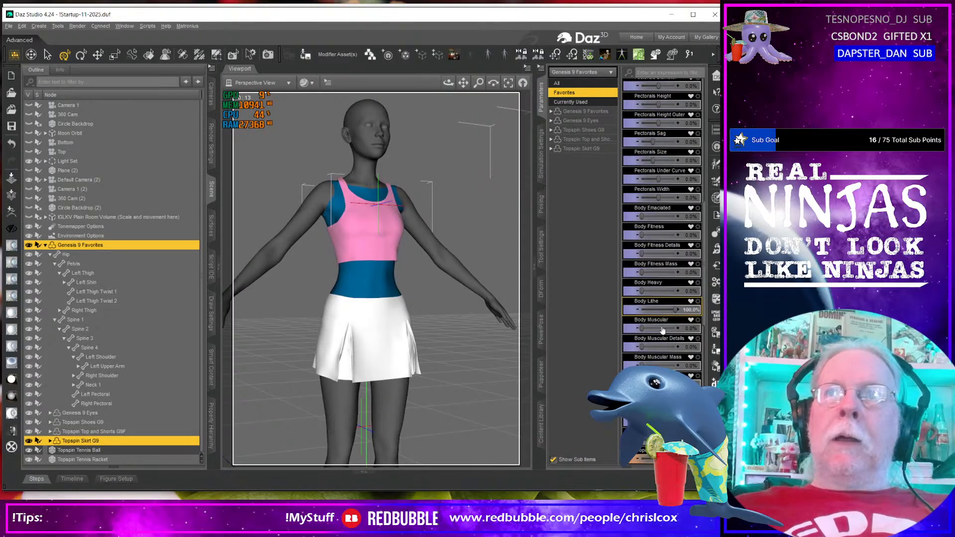
key("ctrl+z")
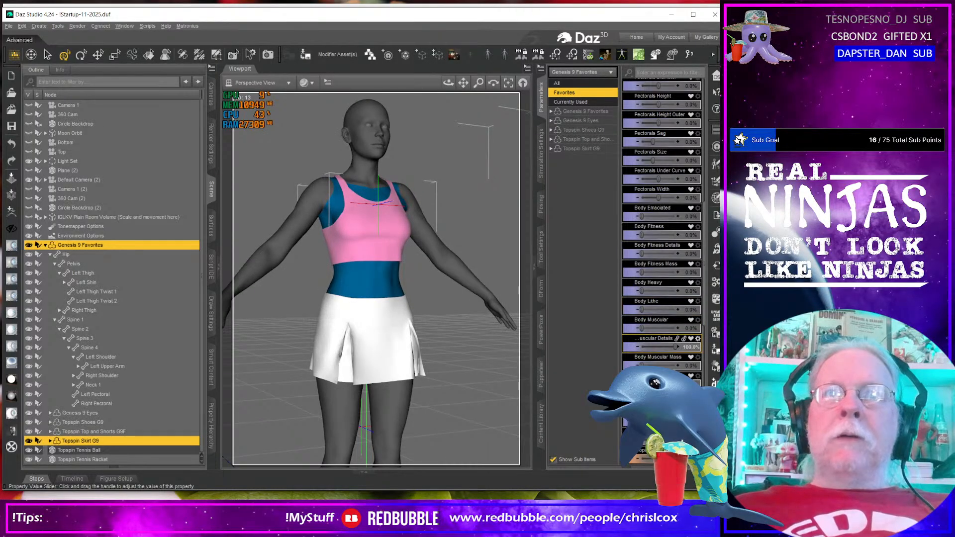
left_click_drag(642, 365, 674, 366)
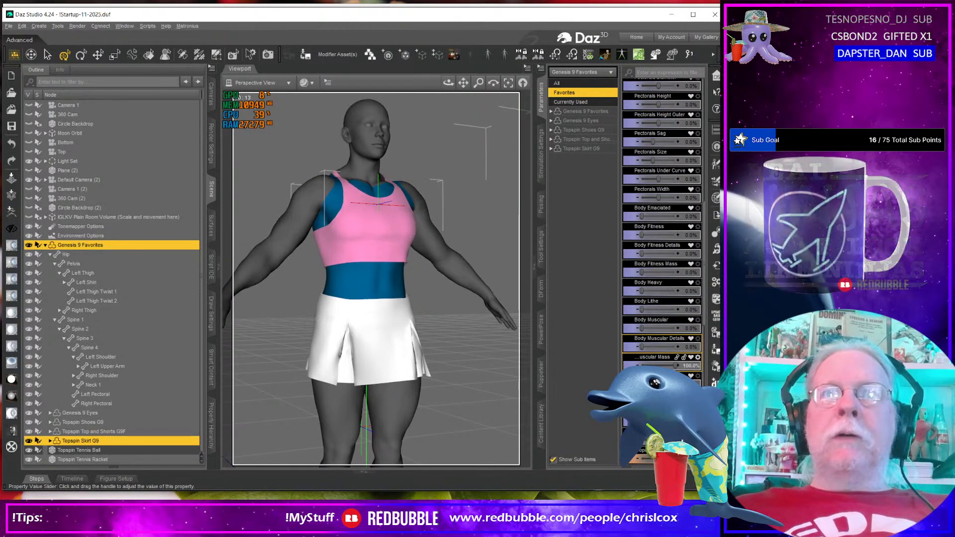
key("ctrl+z")
left_click_drag(641, 327, 672, 328)
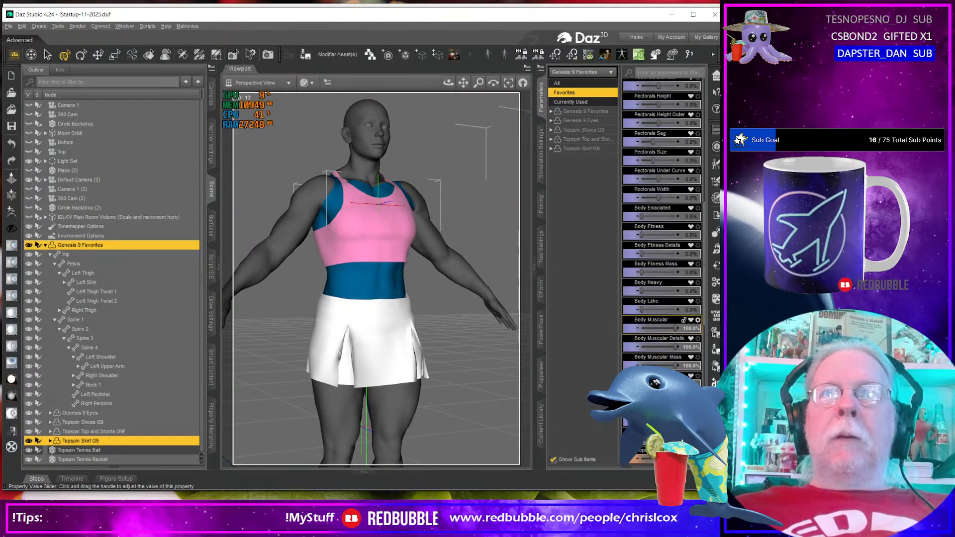
key("ctrl+z")
Step: Turn to the figure's back and test the Body Lithe and Body Muscular morphs on the skirt, undoing each setting
left_click_drag(448, 83, 502, 89)
middle_click_drag(338, 365, 413, 383)
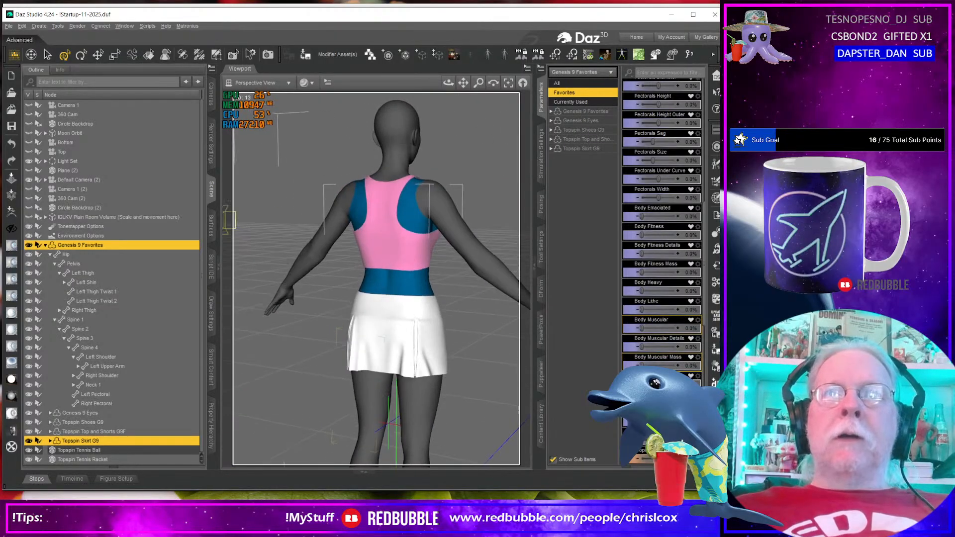
left_click_drag(641, 309, 677, 309)
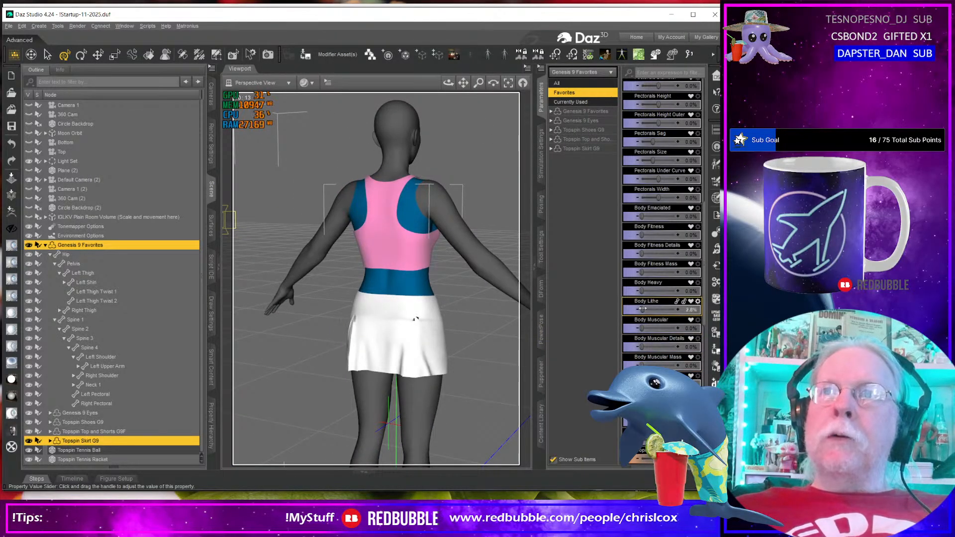
key("ctrl+z")
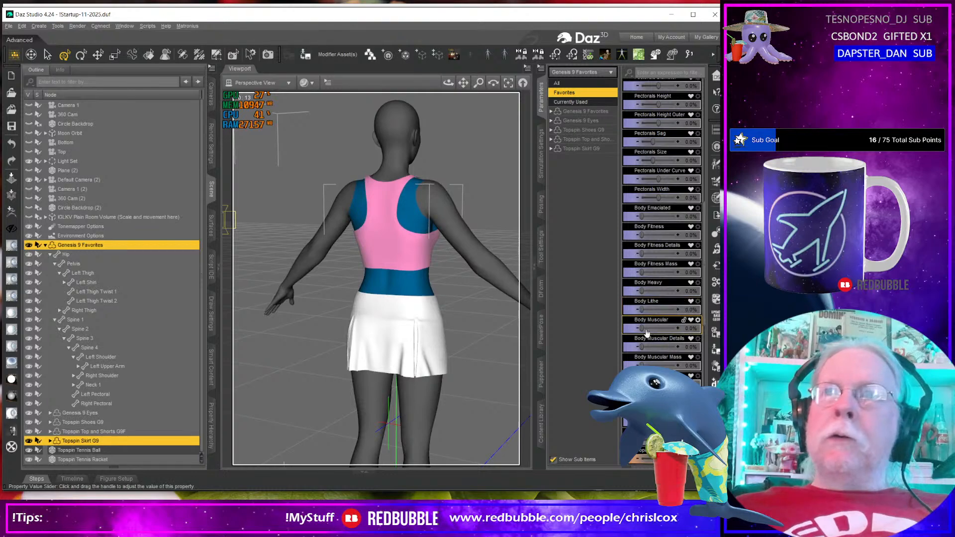
left_click_drag(642, 328, 677, 328)
key("ctrl+z")
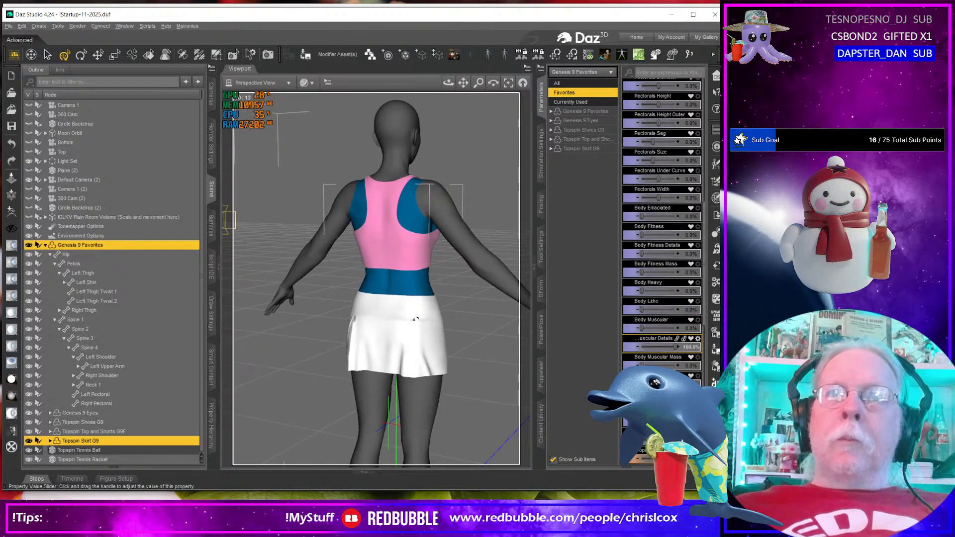
left_click_drag(642, 365, 677, 366)
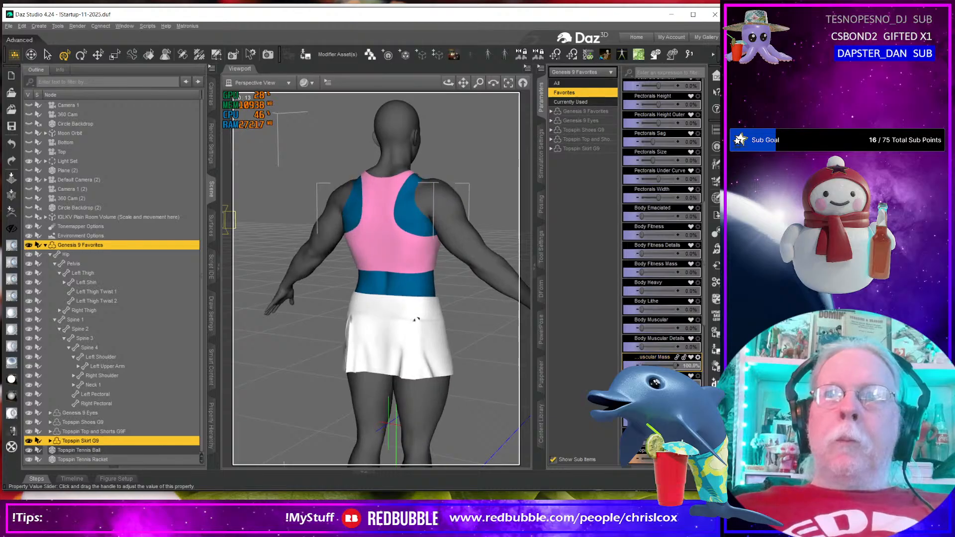
key("ctrl+z")
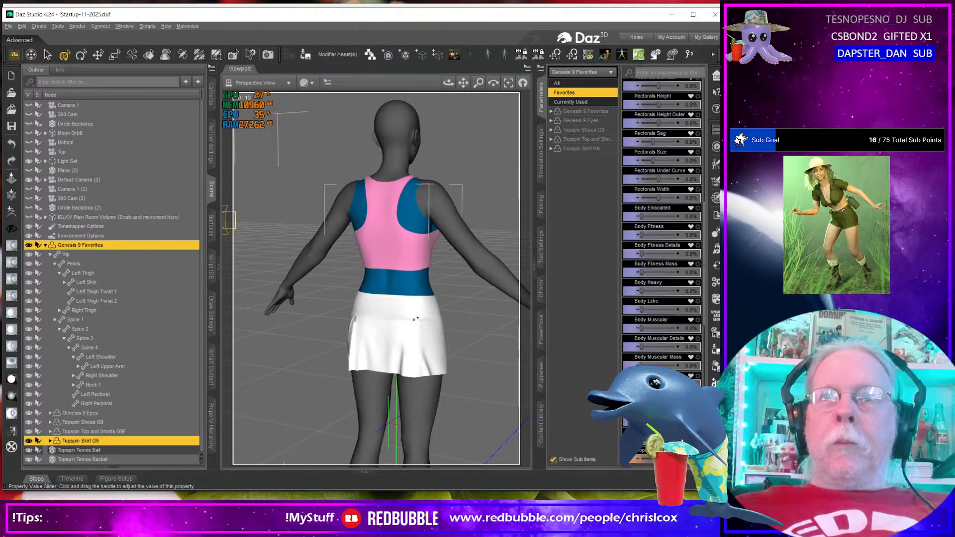
key("ctrl+z")
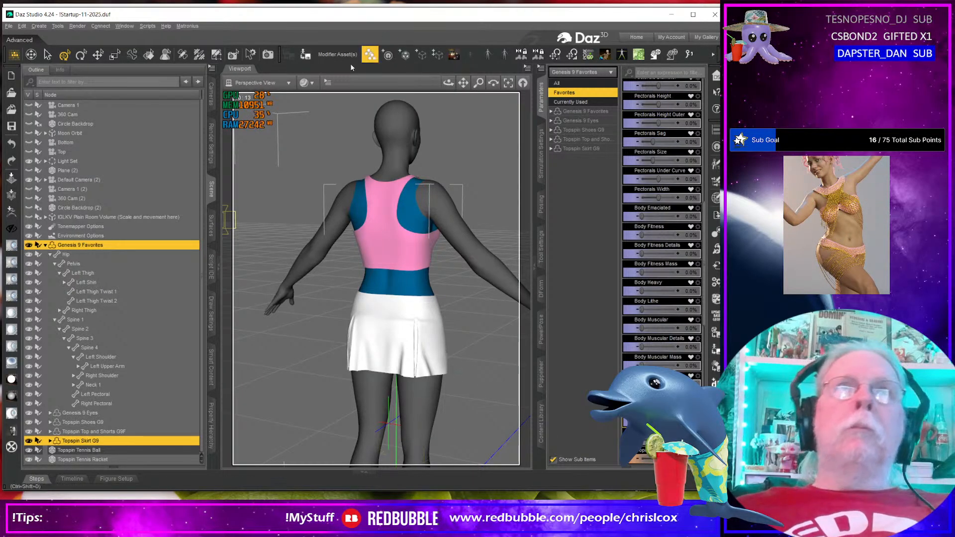
Step: Save all of the Topspin Skirt G9's property groups as modifier assets with the product name Base, and delete the skirt from the scene
left_click(120, 440)
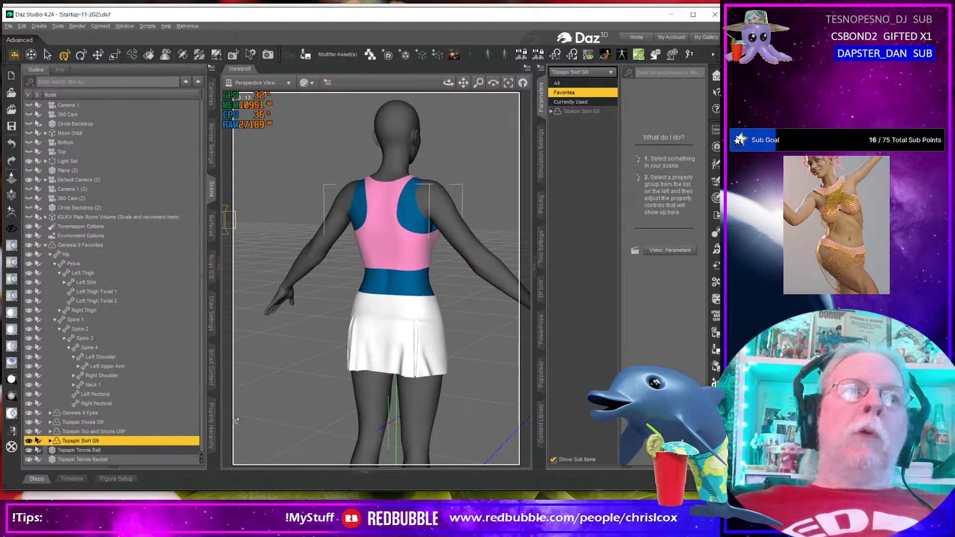
left_click(304, 57)
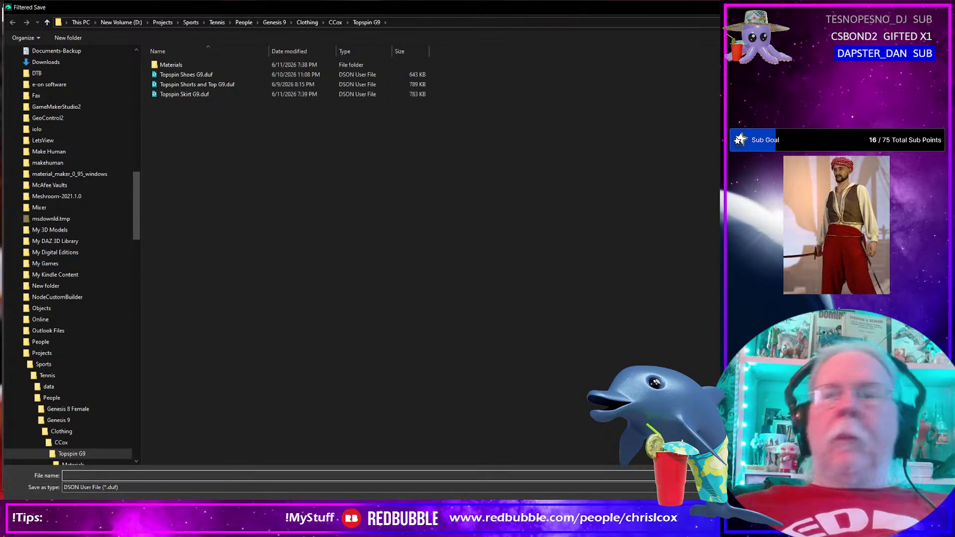
left_click(917, 506)
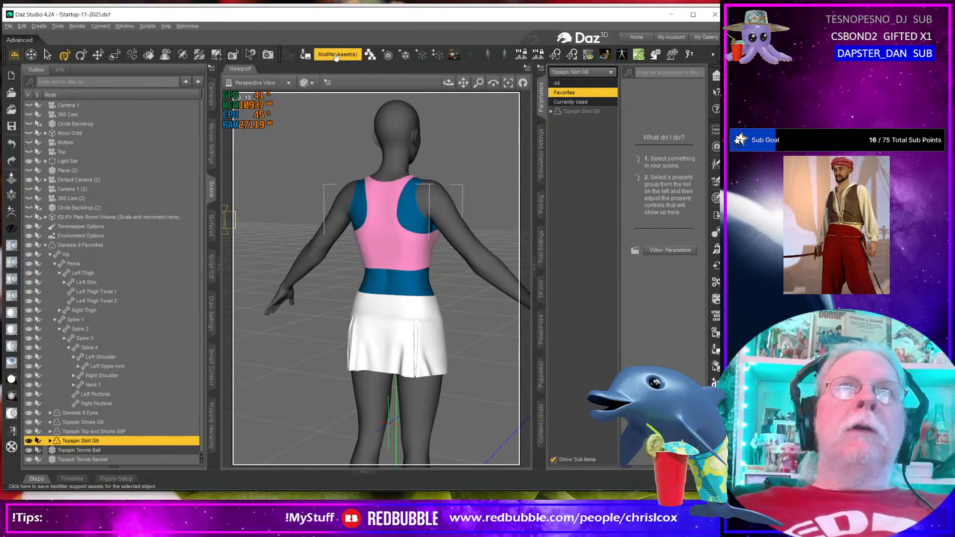
left_click(333, 56)
left_click(594, 108)
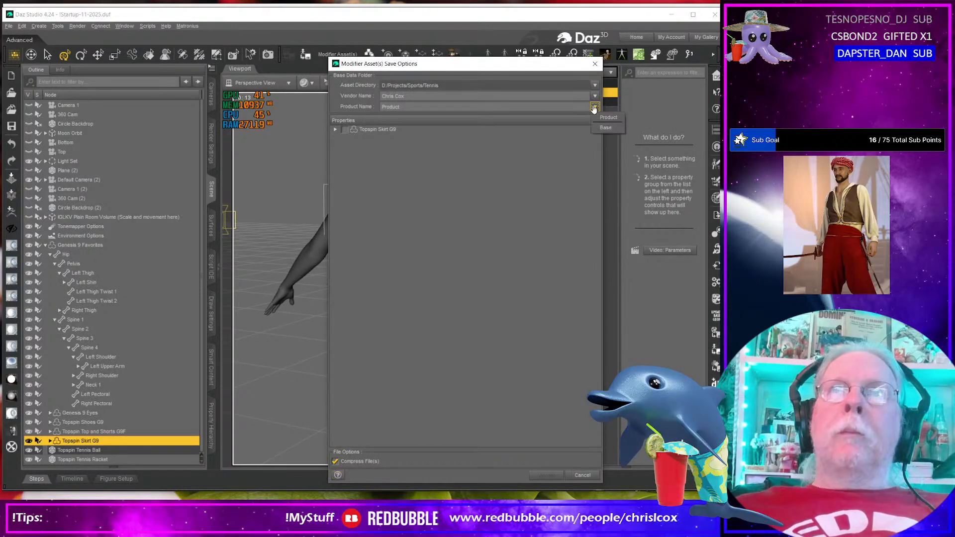
left_click(608, 128)
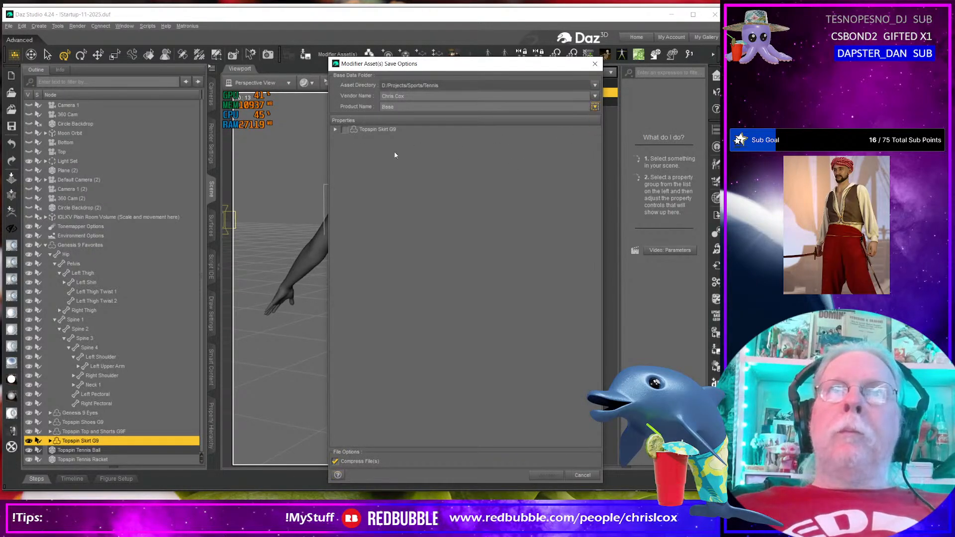
left_click(336, 130)
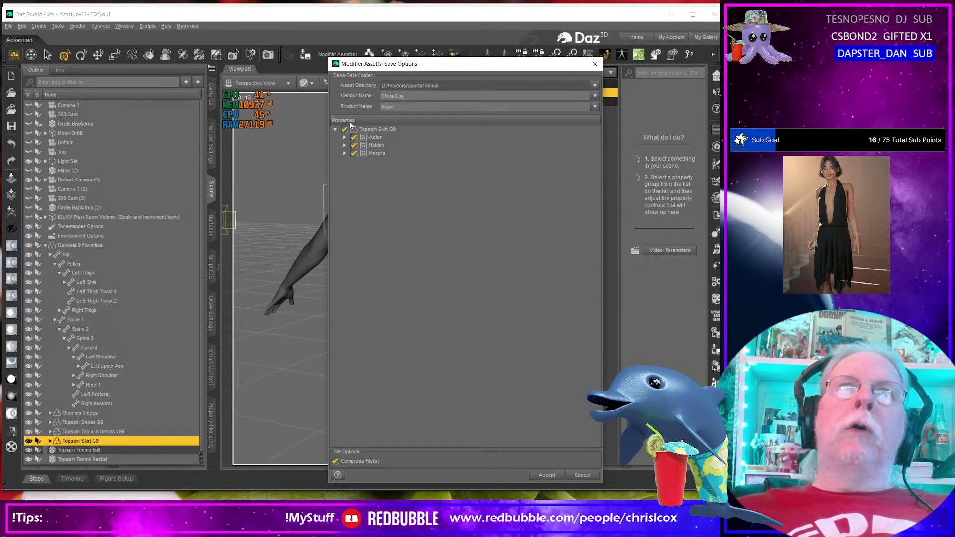
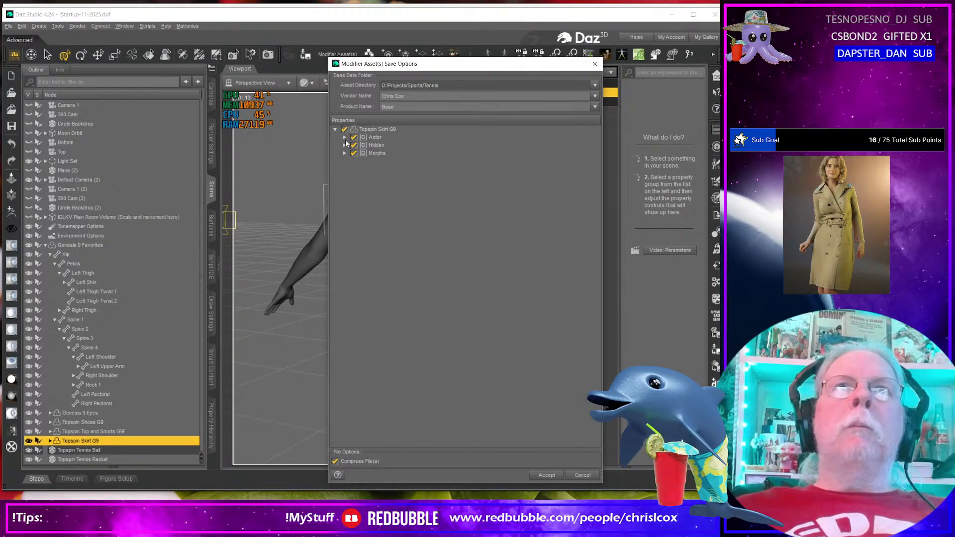
left_click(546, 474)
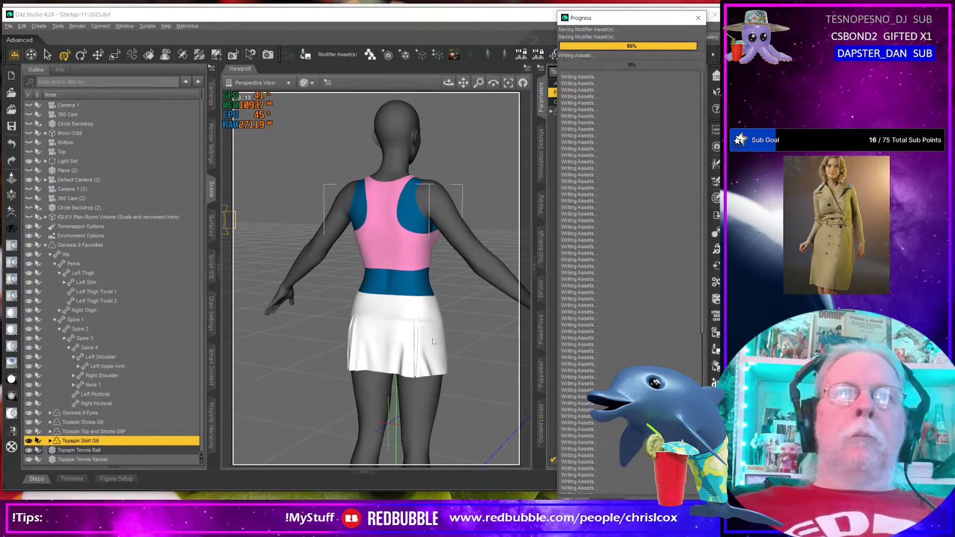
middle_click_drag(411, 346, 406, 347)
key("Delete")
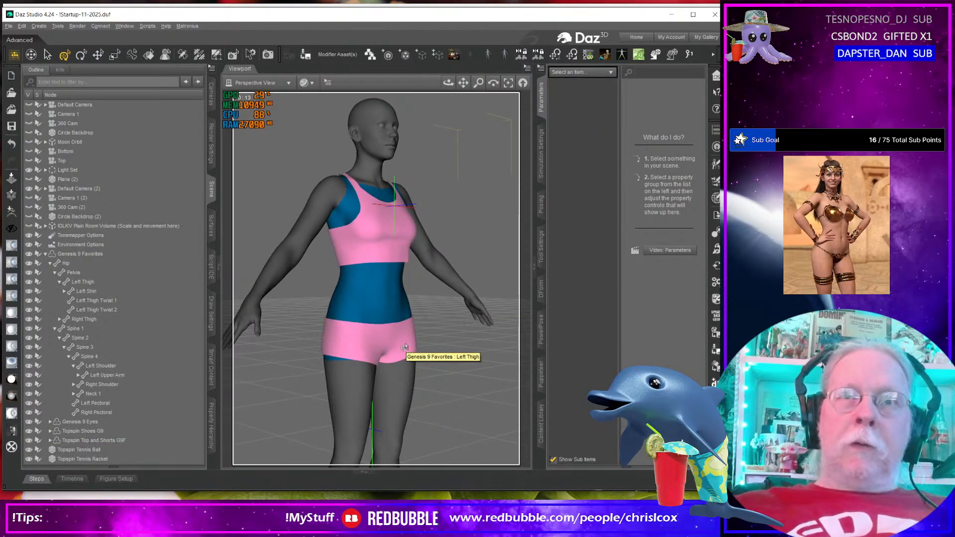
Step: Switch to File Explorer and examine the saved body morph files in the Topspin Skirt G9's Base folder
key("alt+Tab")
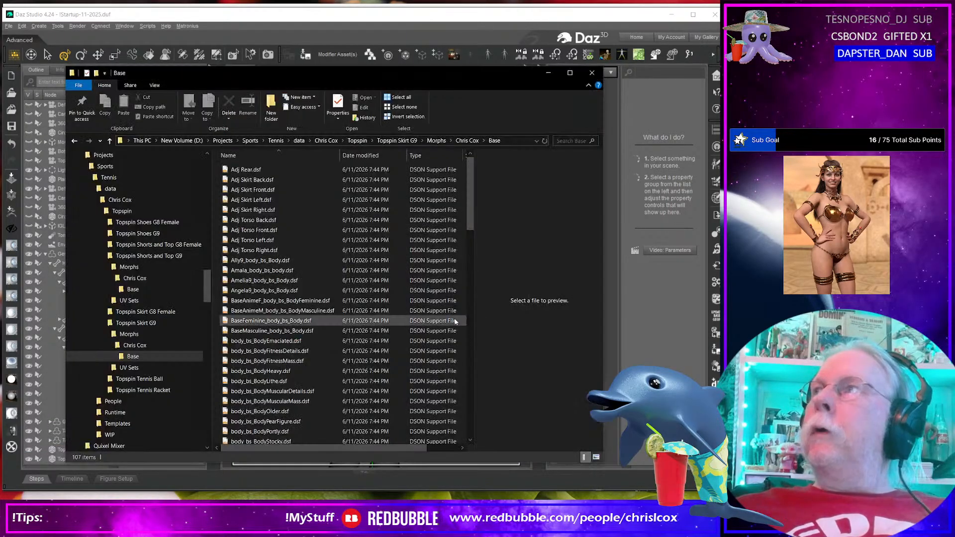
scroll(283, 329, "down", 3)
scroll(282, 328, "down", 8)
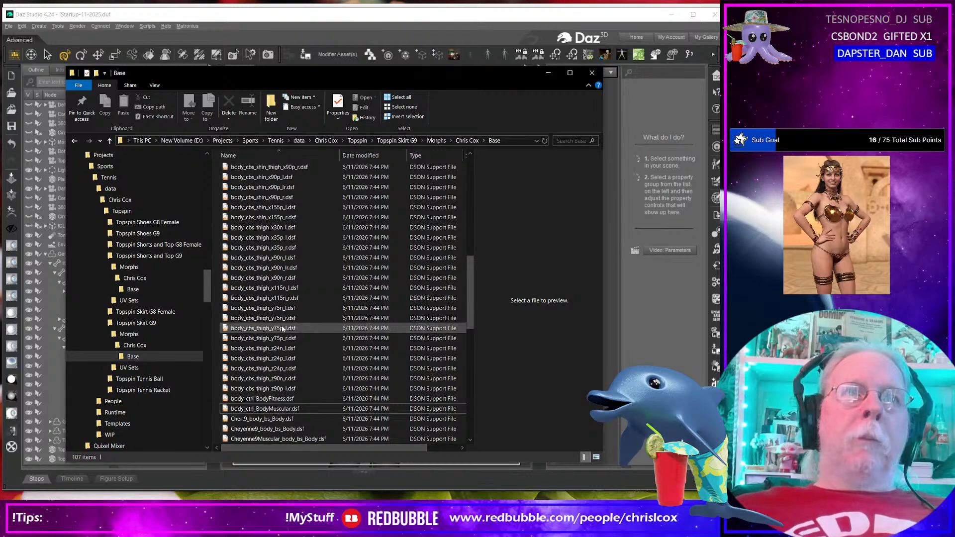
scroll(280, 328, "up", 6)
left_click(254, 218)
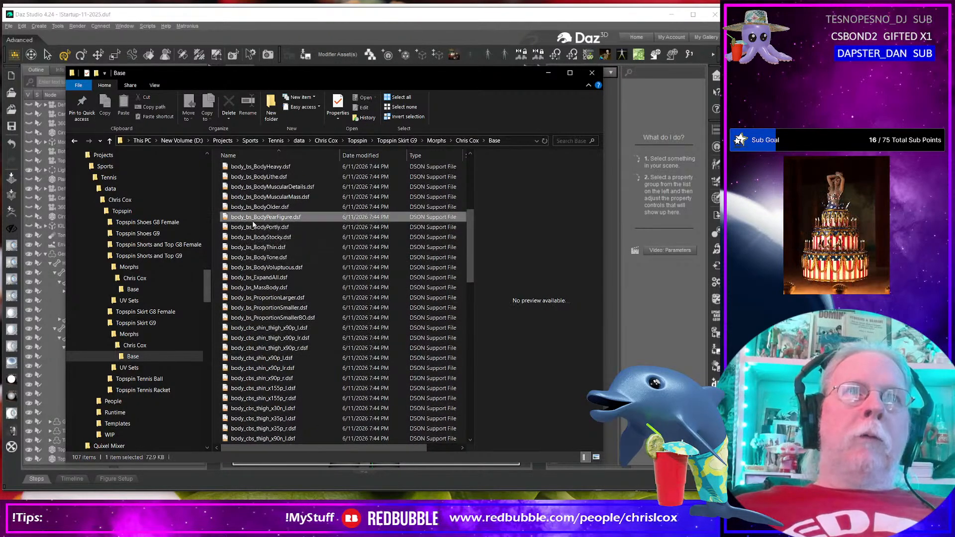
key("Down")
key("Down")
key("Down")
key("Down")
key("Down")
key("Down")
key("Down")
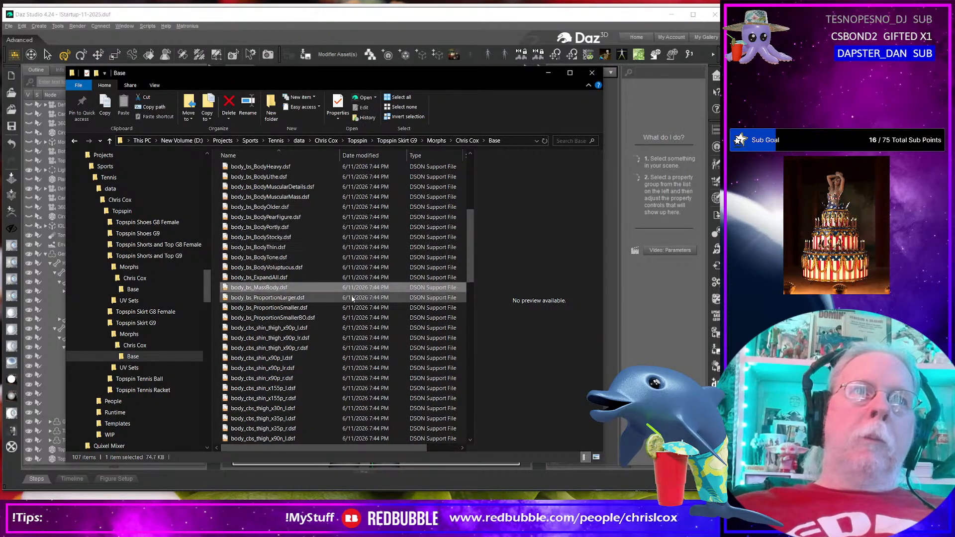
key("Down")
key("Up")
key("Up")
key("Up")
key("Up")
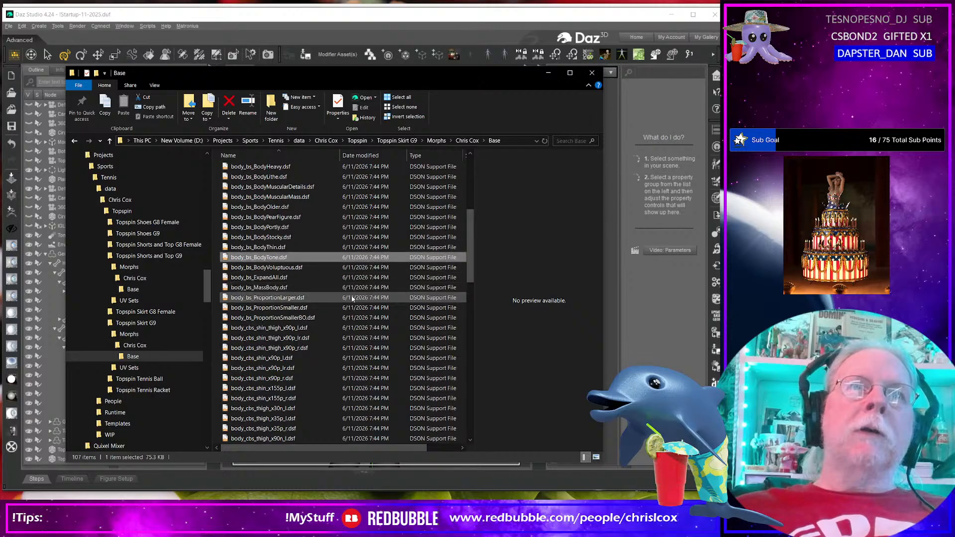
key("Up")
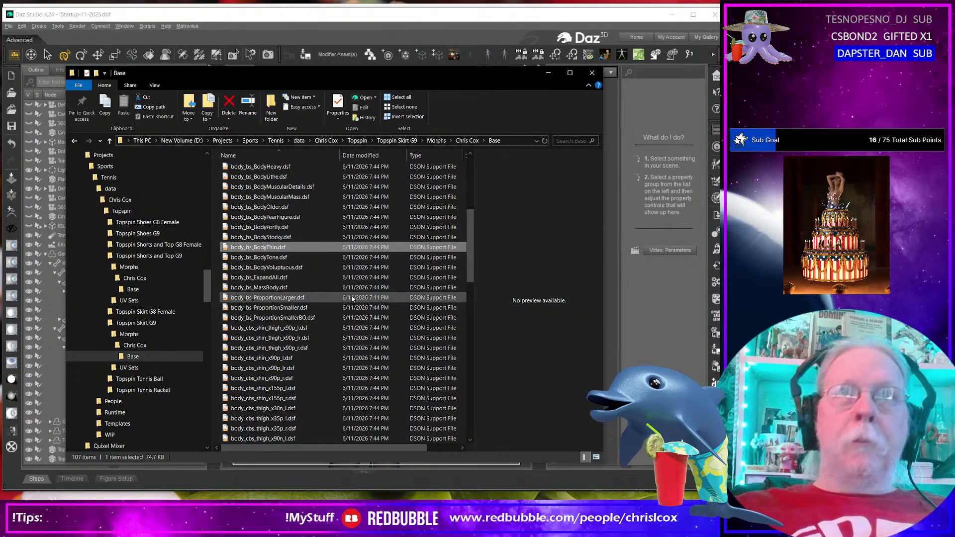
Step: Switch to Daz Studio and load the Topspin Skirt G9 from the content library onto the Genesis 9 Favorites figure
key("alt+Tab")
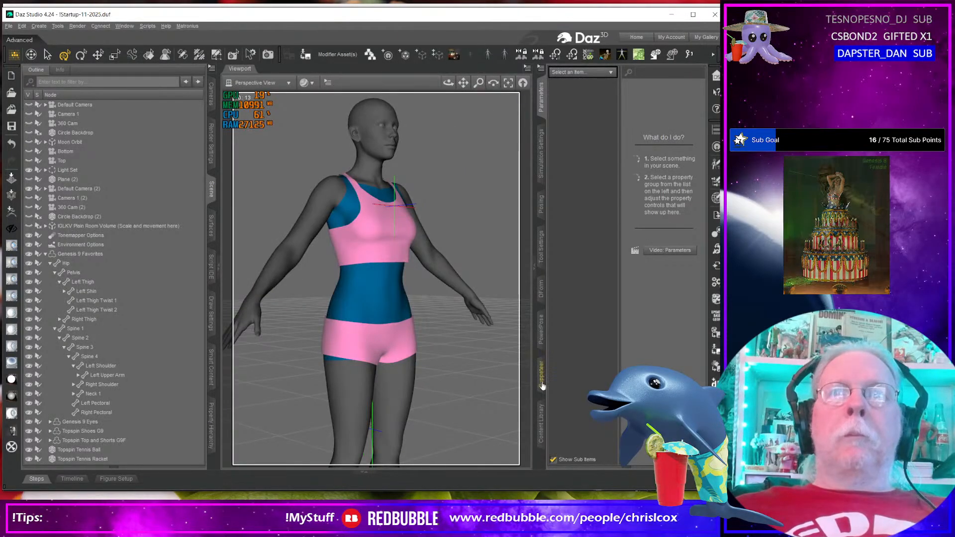
left_click(541, 423)
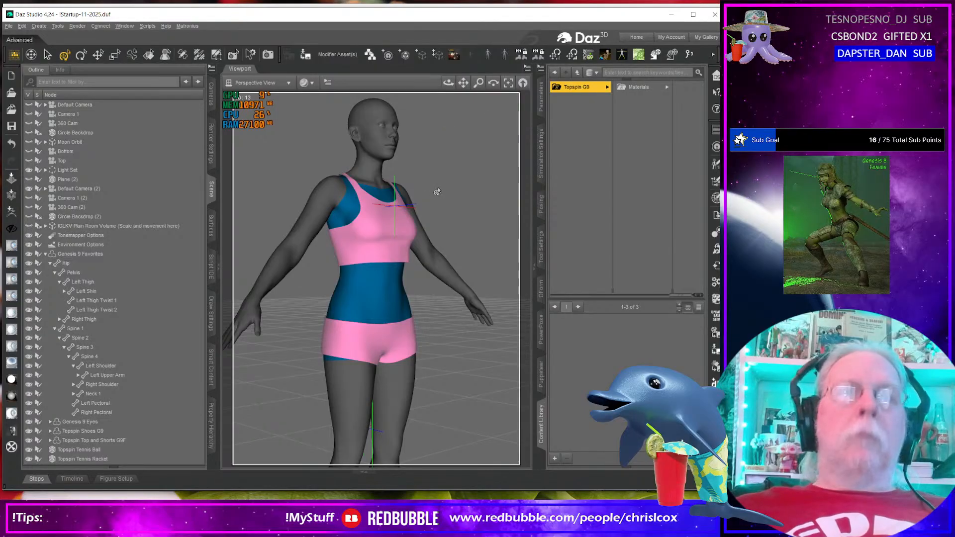
left_click(384, 142)
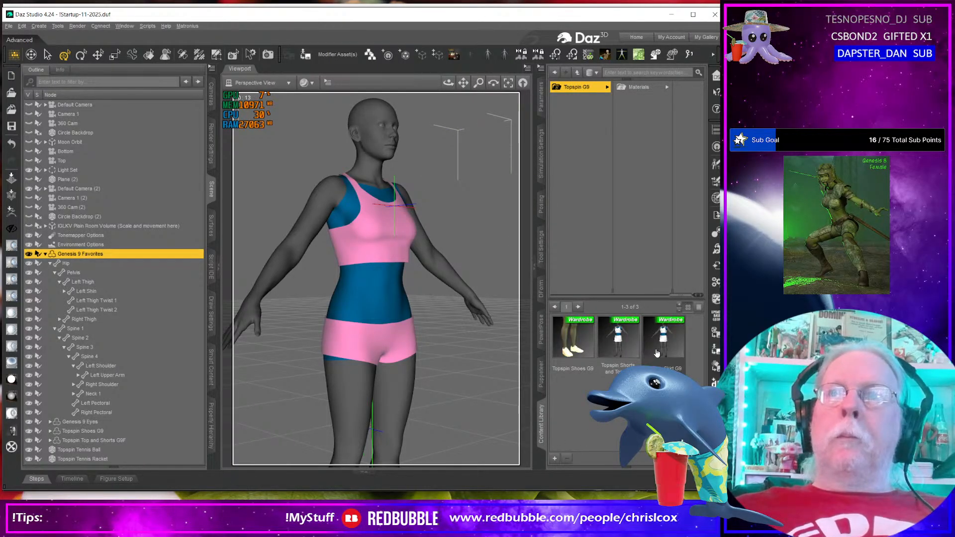
double_click(657, 352)
middle_click_drag(435, 402, 415, 410)
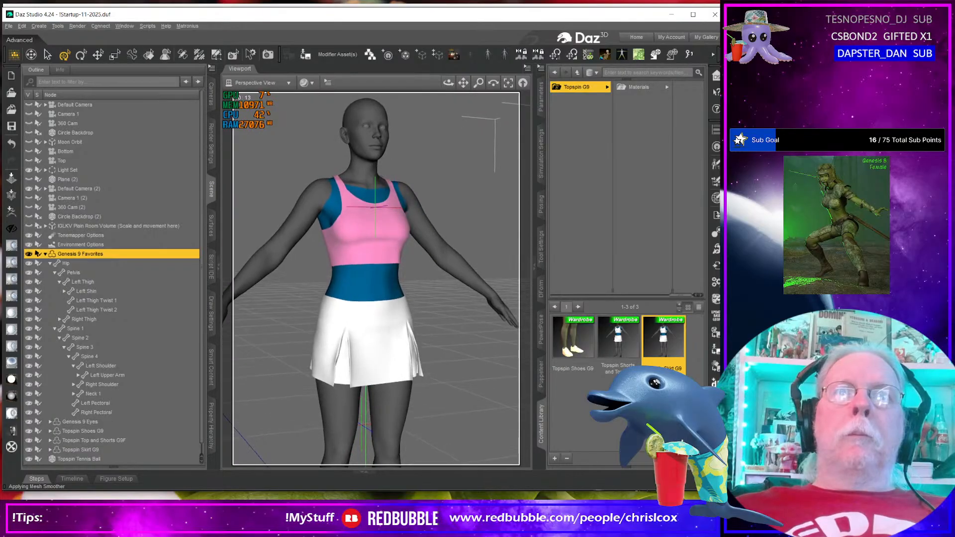
left_click(540, 99)
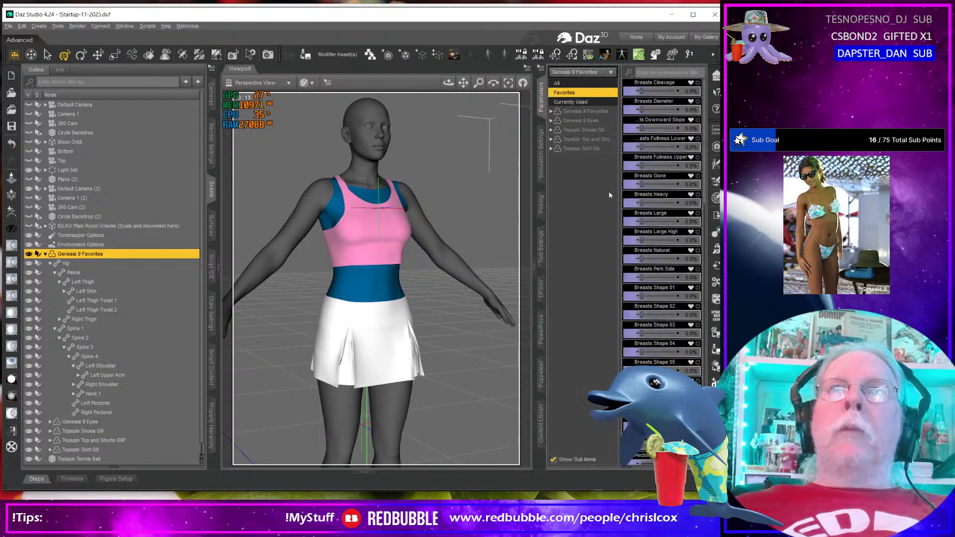
left_click(541, 426)
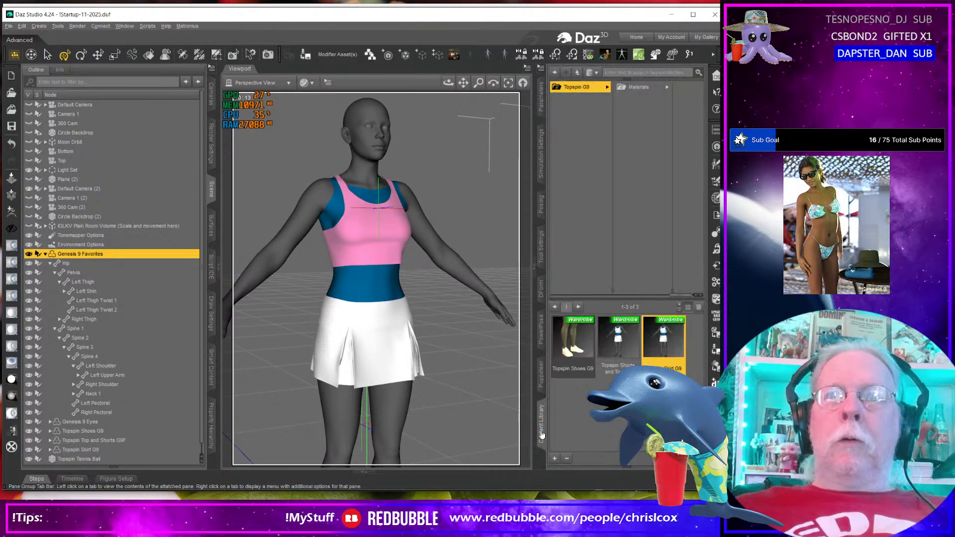
Step: Select the Topspin Skirt G9 together with Genesis 9 Favorites, clear the GoZ cache files in ZBrush, and return to Daz Studio
left_click(100, 450)
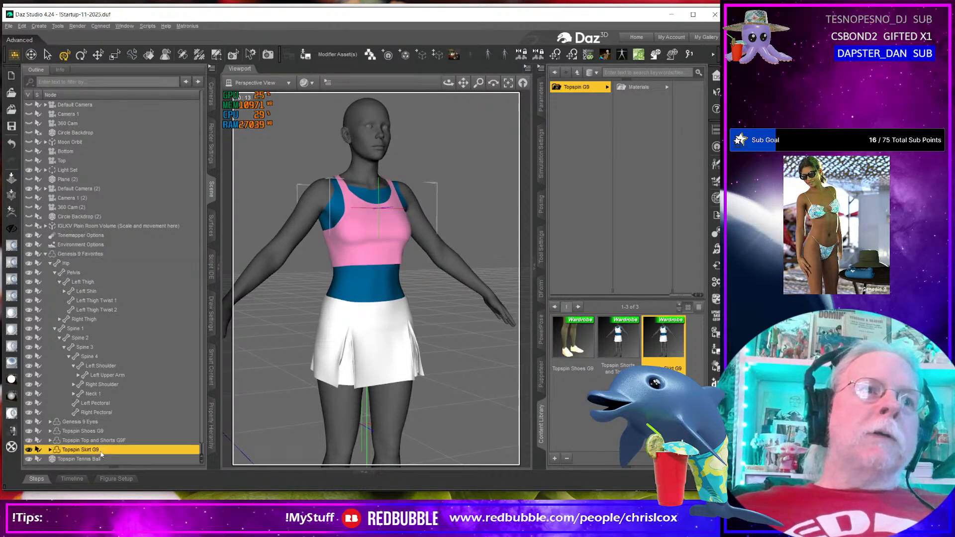
left_click(100, 254, "ctrl")
key("alt+Tab")
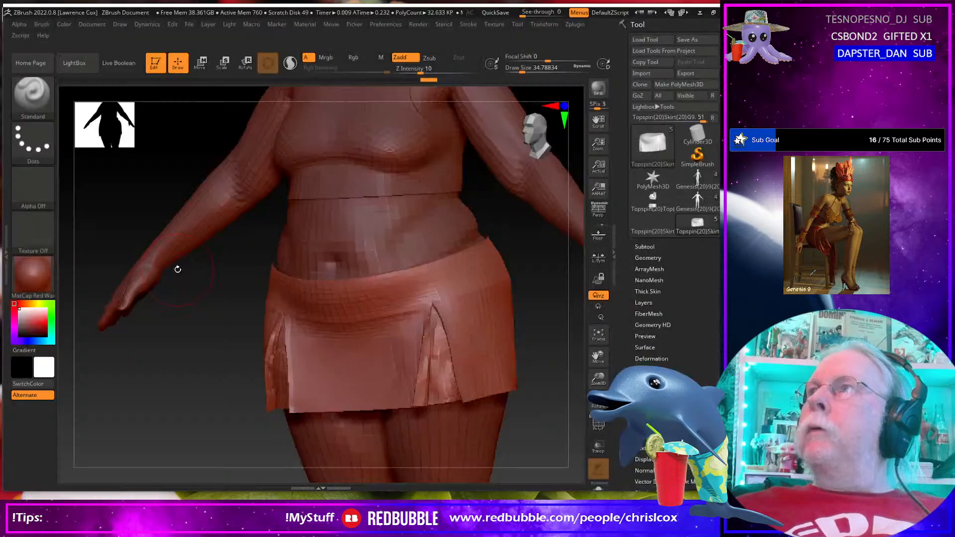
left_click(380, 25)
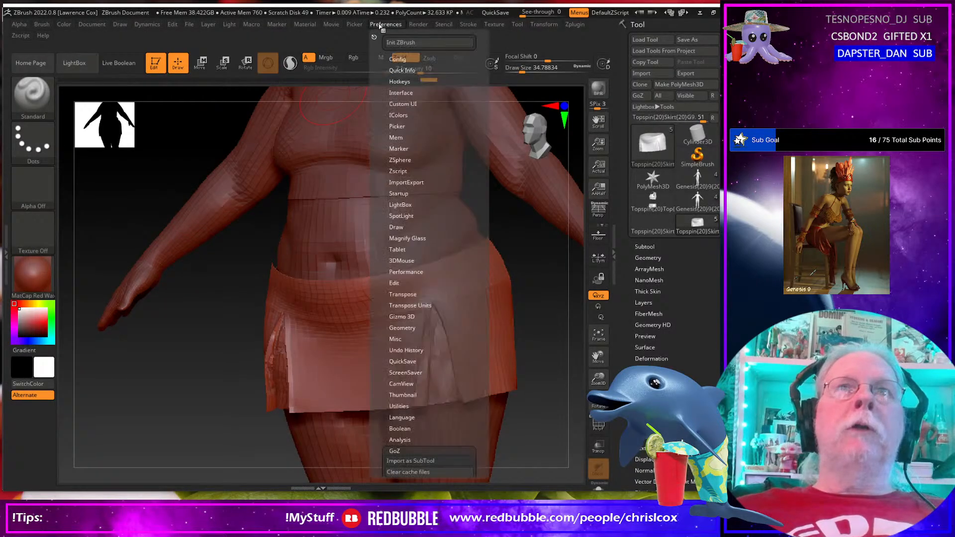
left_click(407, 472)
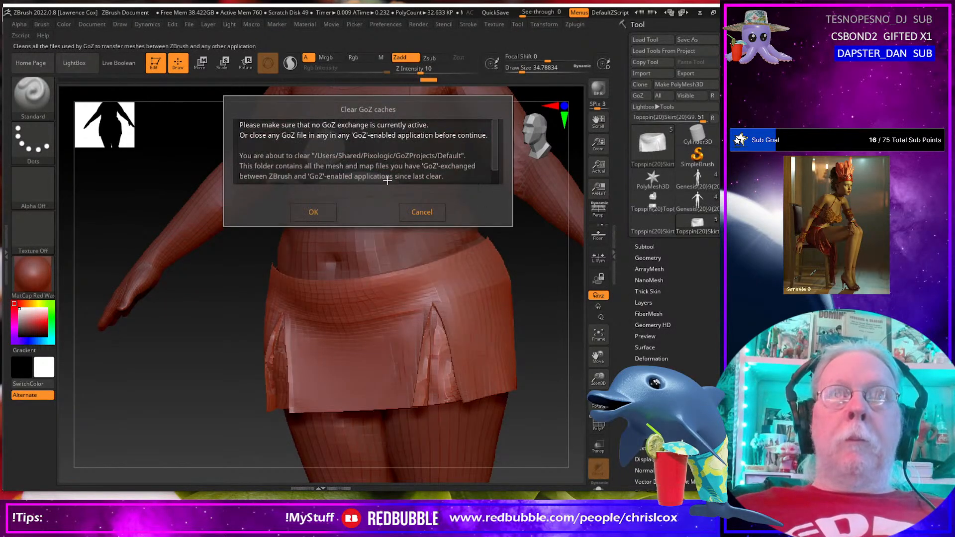
left_click(317, 212)
key("alt+Tab")
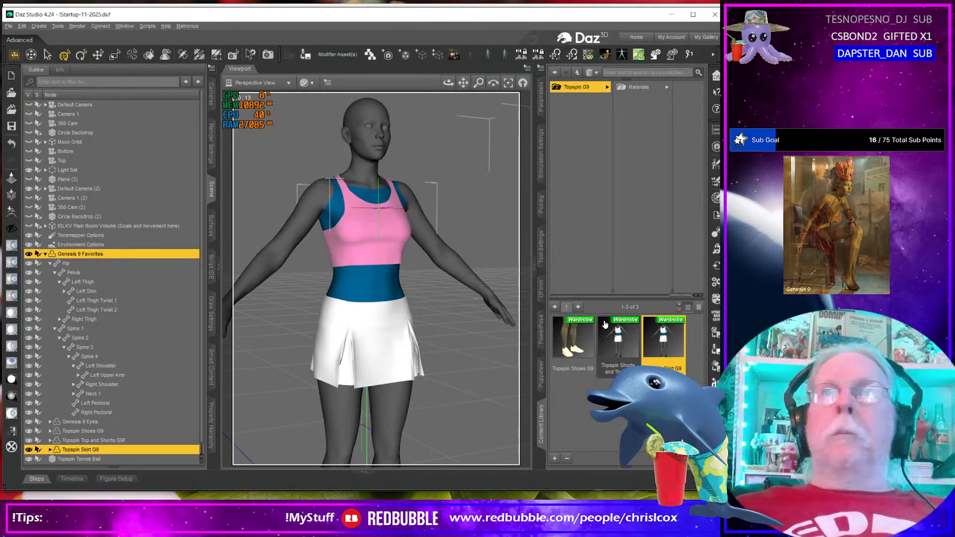
Step: Test the Body Thin morph at 100% on the skirt and undo the setting
left_click(541, 97)
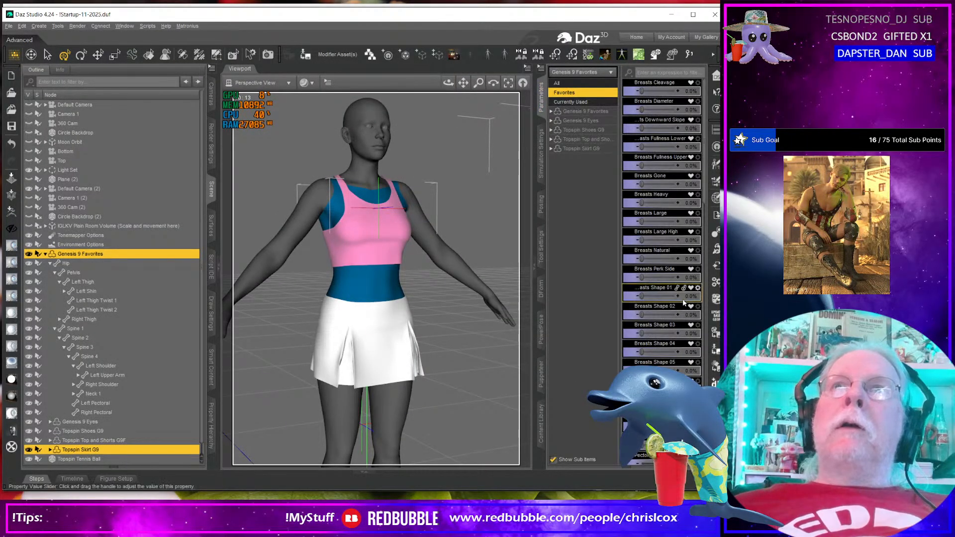
scroll(684, 308, "down", 3)
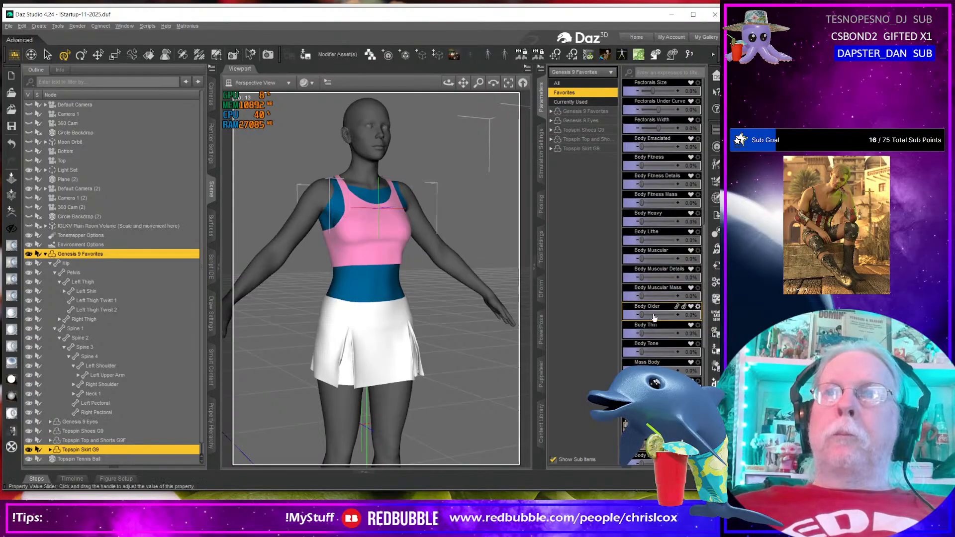
left_click_drag(642, 332, 706, 334)
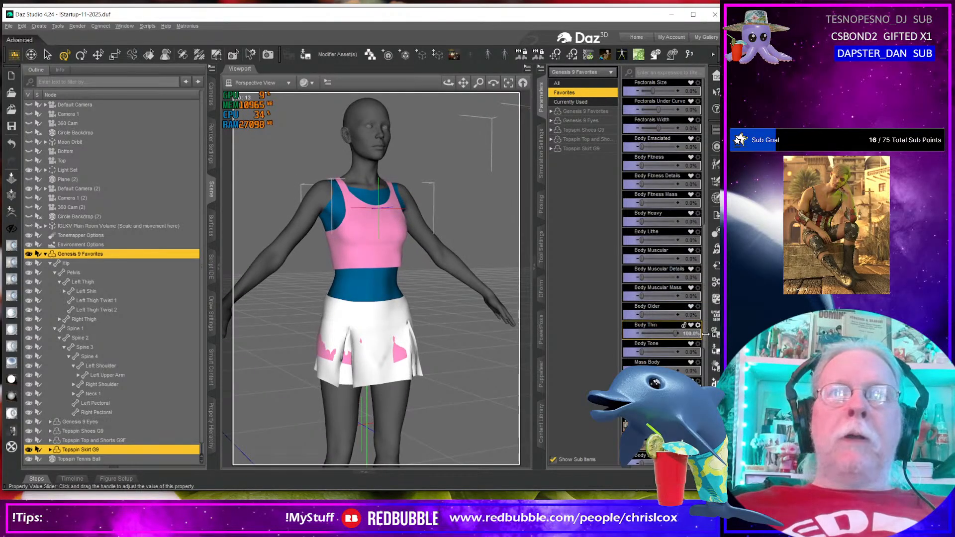
mouse_move(432, 389)
middle_mouse_down()
mouse_move(527, 393)
mouse_move(439, 395)
middle_mouse_up()
key("ctrl+z")
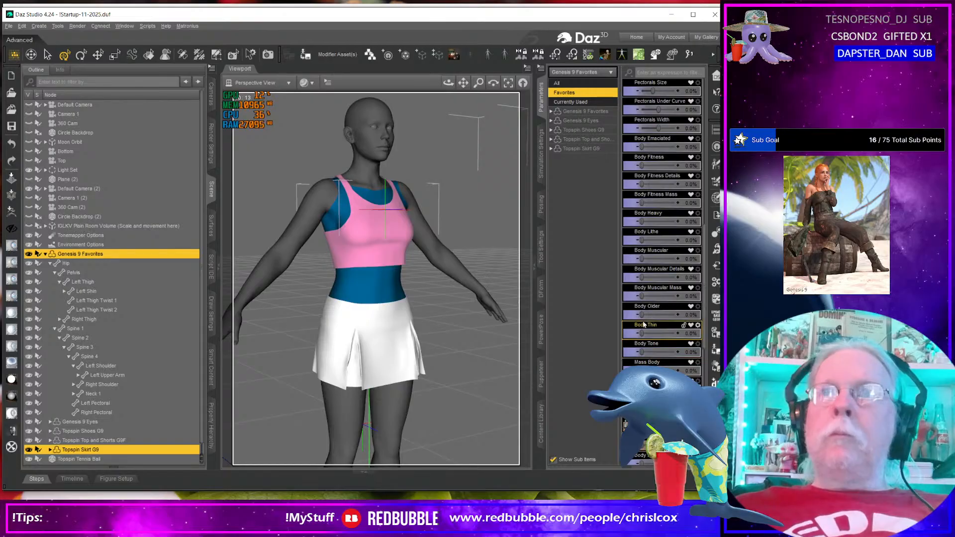
Step: Set Body Older to 100% and send the selected figure and skirt to ZBrush through GoZ, exporting with deformations
left_click_drag(642, 315, 701, 316)
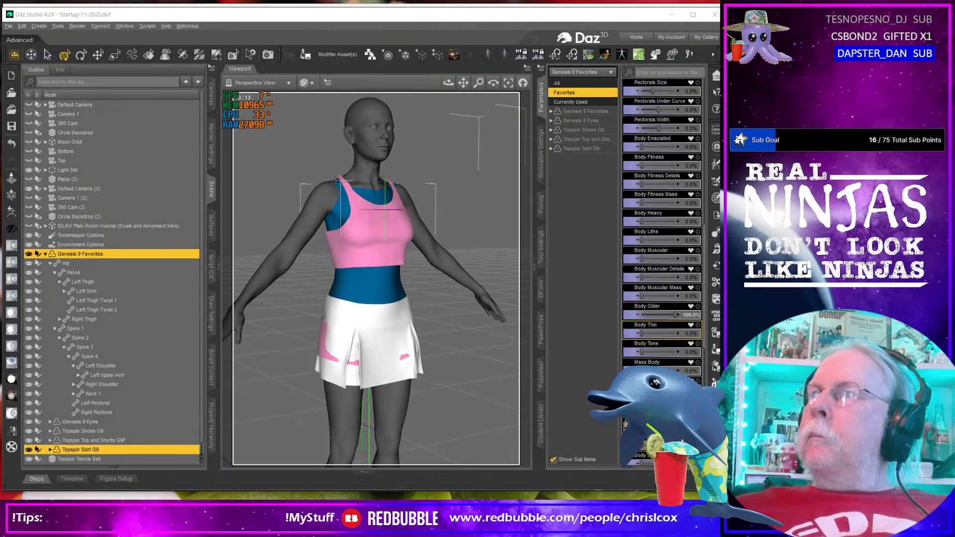
left_click(12, 213)
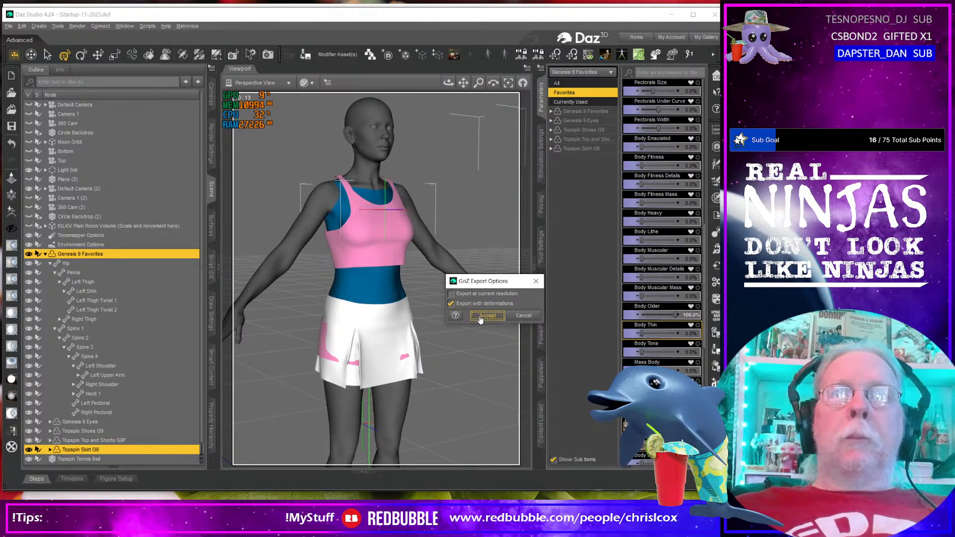
left_click(487, 315)
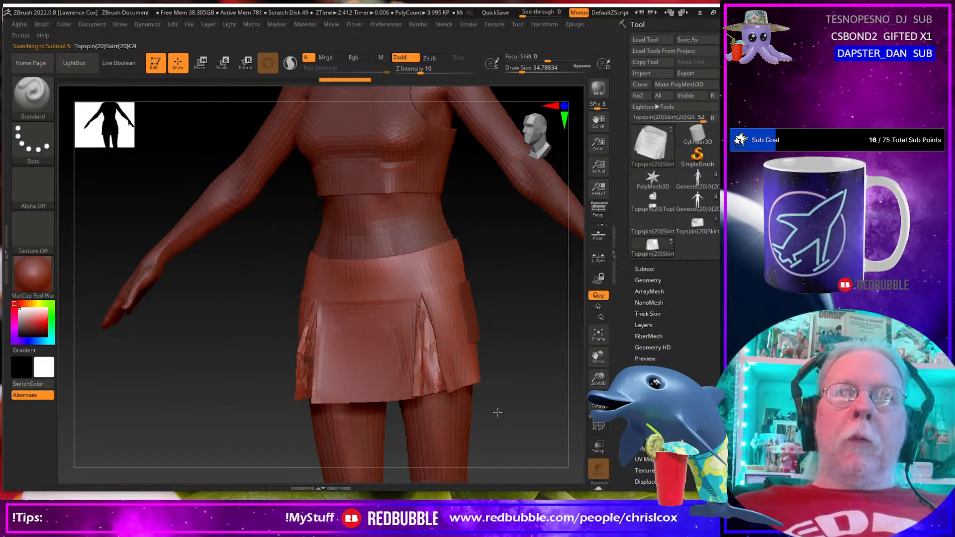
Step: Brush out the poke-through on the skirt's back panel and around toward the hip with the Standard brush
left_click_drag(497, 412, 464, 387)
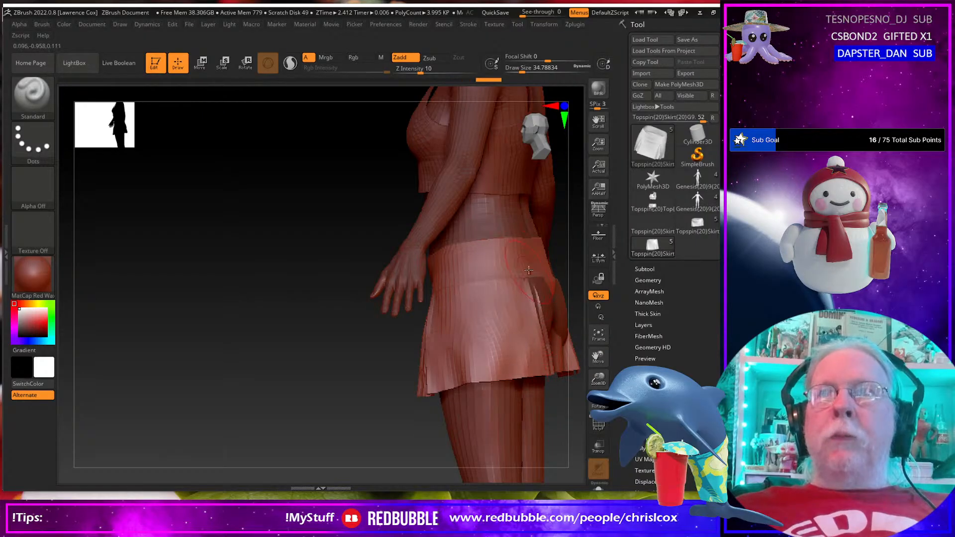
left_click_drag(562, 421, 388, 438)
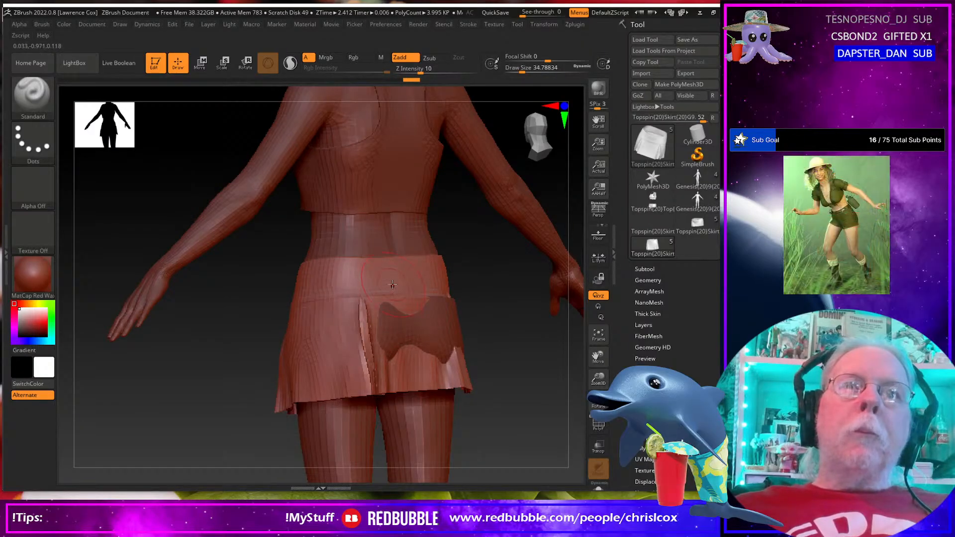
left_click_drag(393, 284, 389, 416)
left_click_drag(387, 301, 404, 417)
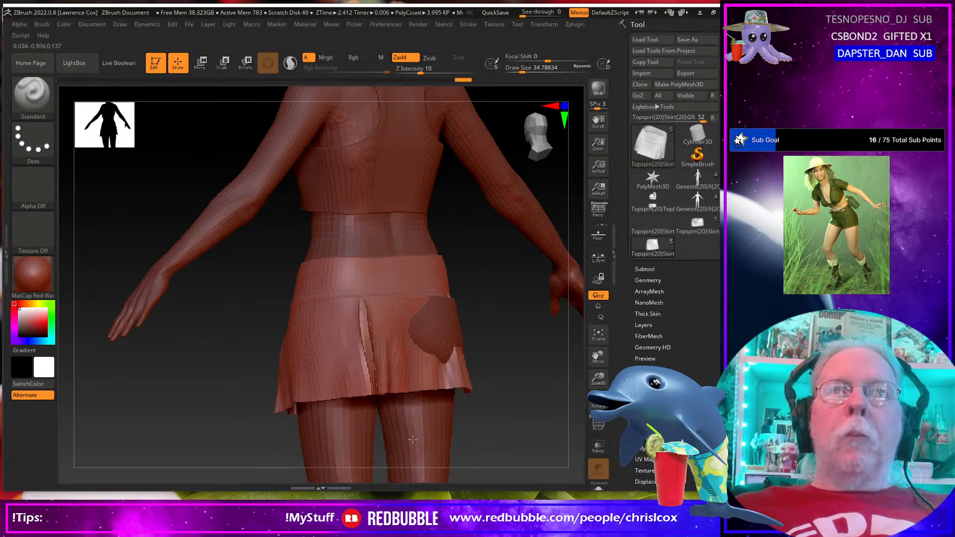
left_click_drag(420, 341, 444, 448)
left_click_drag(426, 308, 449, 438)
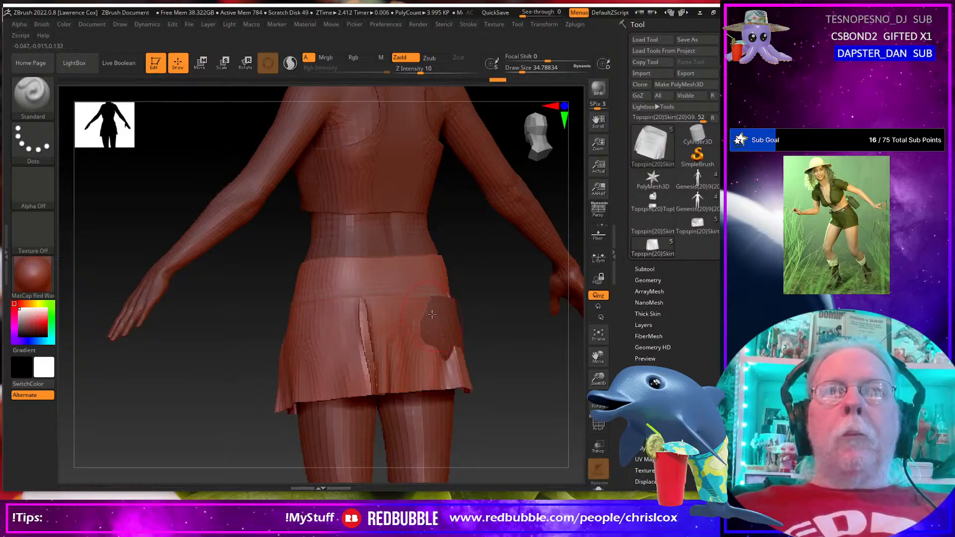
mouse_move(431, 297)
left_mouse_down()
mouse_move(447, 366)
mouse_move(450, 355)
left_mouse_up()
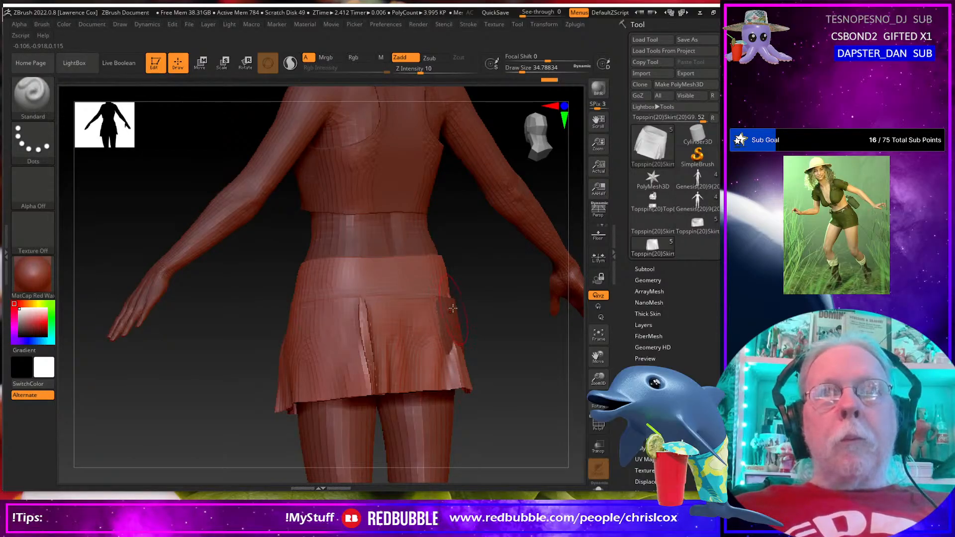
left_click_drag(448, 299, 454, 368)
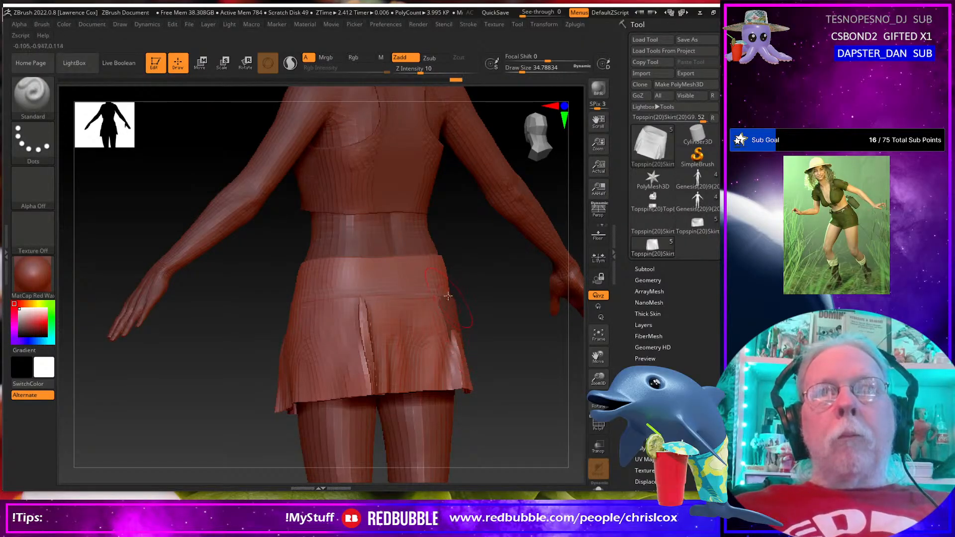
left_click_drag(447, 294, 455, 356)
mouse_move(450, 289)
left_mouse_down()
mouse_move(471, 381)
mouse_move(437, 368)
left_mouse_up()
mouse_move(468, 297)
left_mouse_down()
mouse_move(475, 390)
mouse_move(477, 371)
left_mouse_up()
left_click_drag(468, 295, 476, 365)
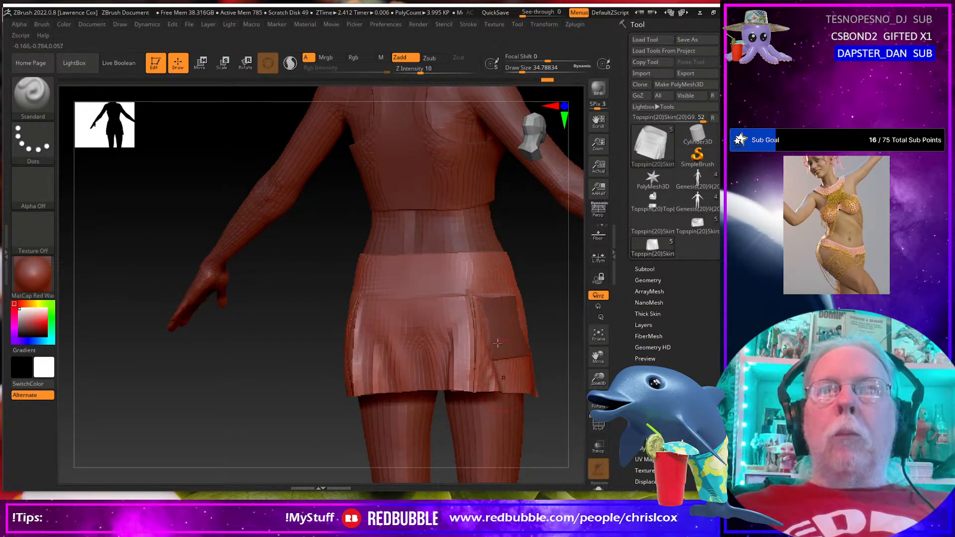
mouse_move(496, 299)
left_mouse_down()
mouse_move(529, 305)
mouse_move(521, 349)
left_mouse_up()
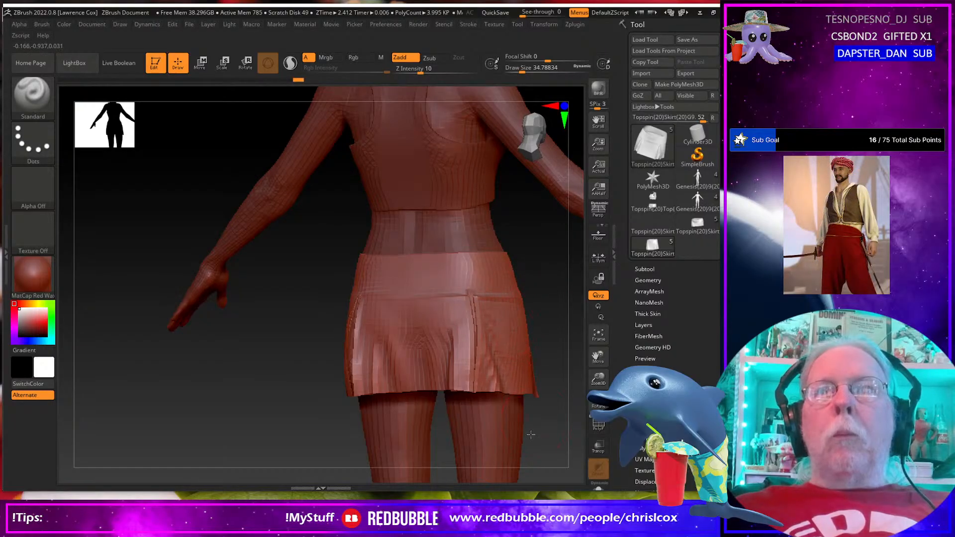
left_click_drag(480, 304, 476, 348)
Step: Smooth the side of the skirt and brush out the poke-through inside the front slit
left_click_drag(521, 434, 466, 437)
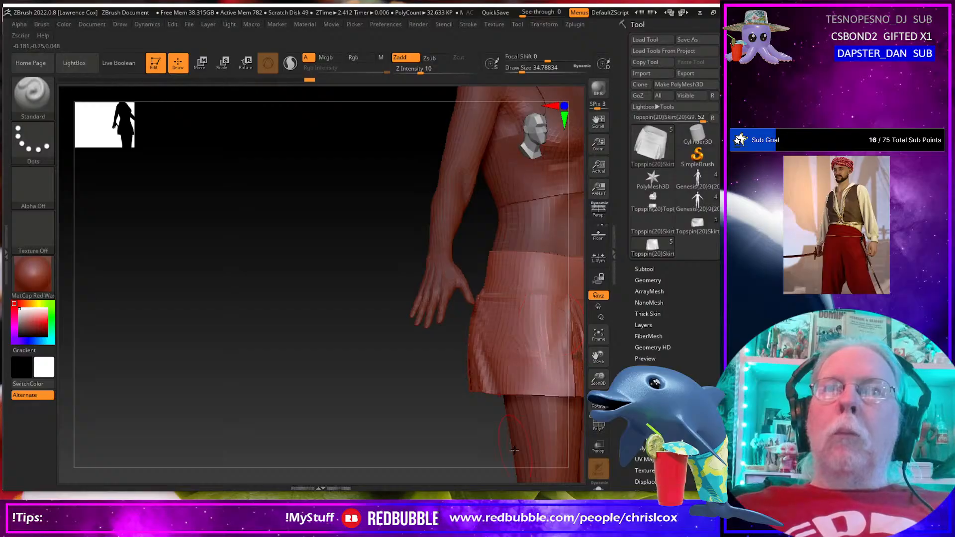
key("shift")
left_click_drag(536, 356, 534, 370, "shift")
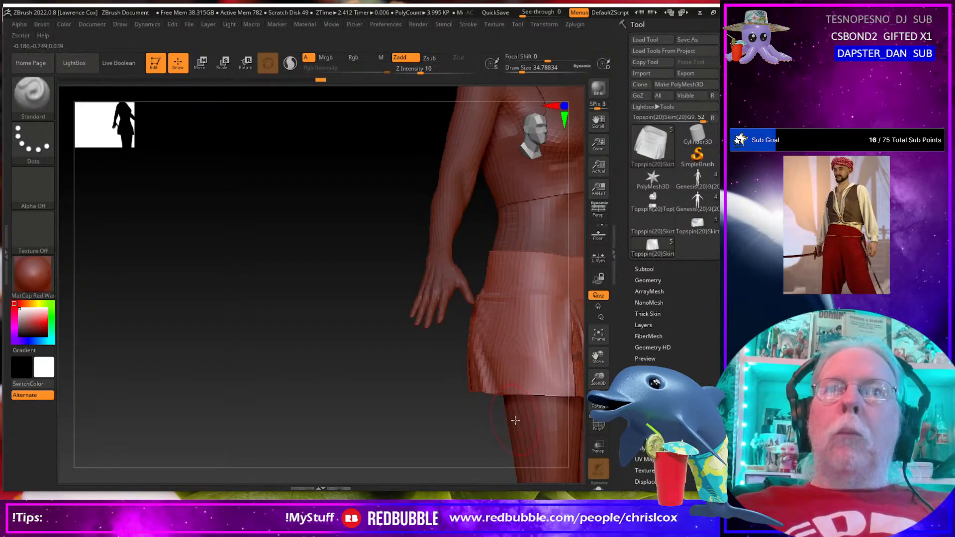
mouse_move(527, 415)
left_mouse_down()
mouse_move(441, 441)
mouse_move(271, 434)
left_mouse_up()
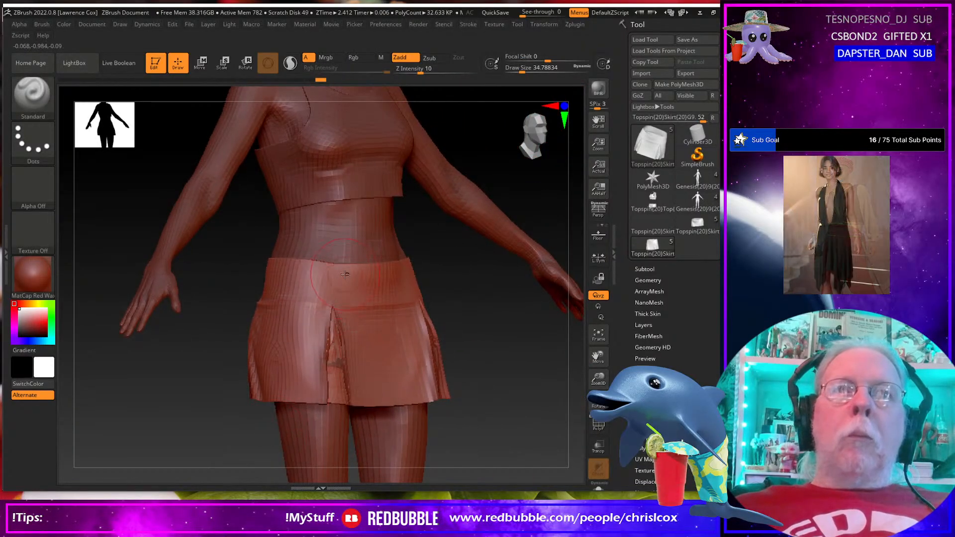
left_click_drag(337, 323, 335, 433)
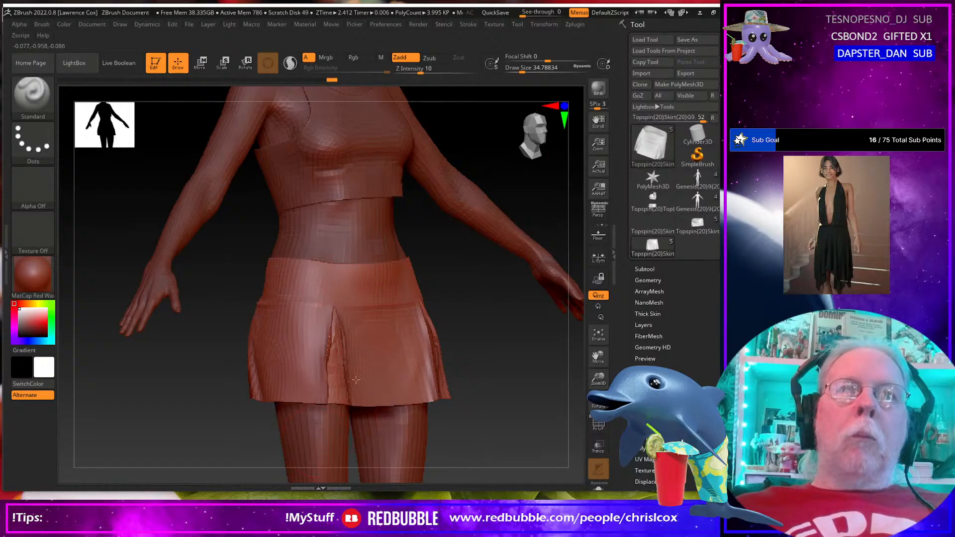
left_click_drag(404, 485, 437, 433)
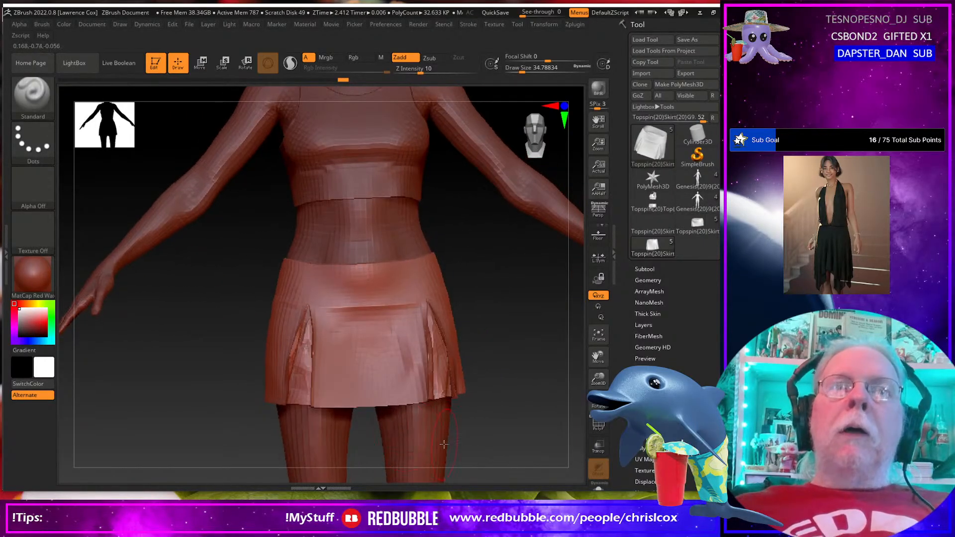
Step: Send the skirt back to Daz Studio as the body_bs_BodyOlder morph, overwriting the existing morph, and reset Body Older to 0%
left_click(638, 96)
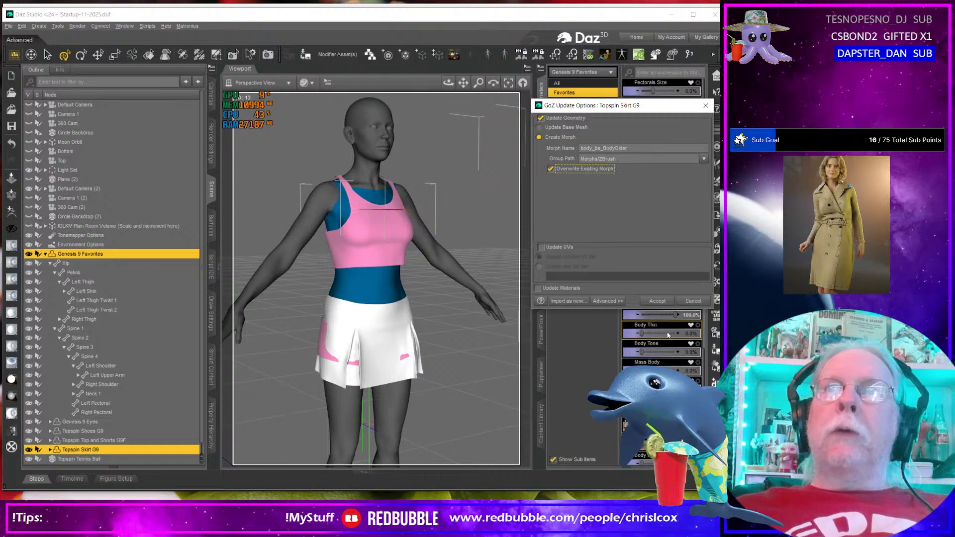
left_click(657, 302)
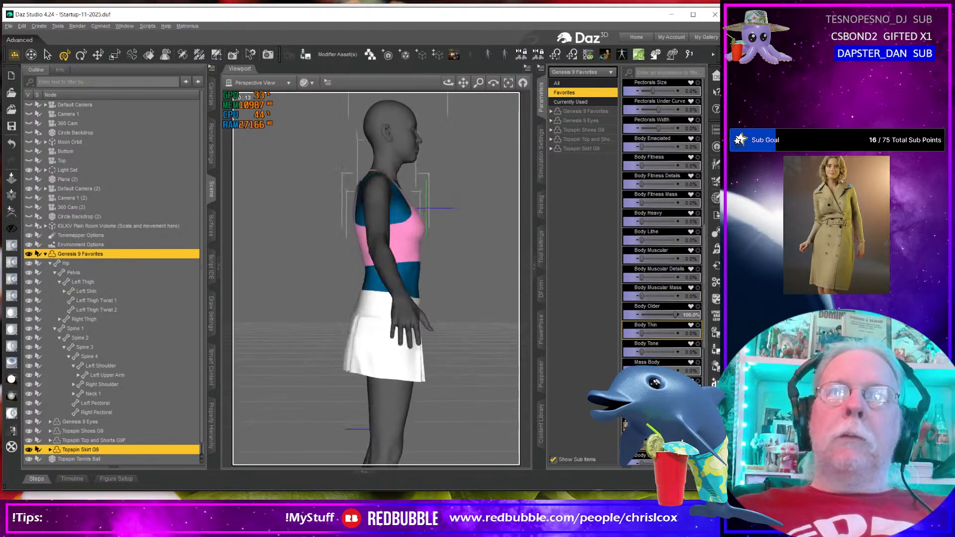
left_click_drag(448, 83, 398, 82)
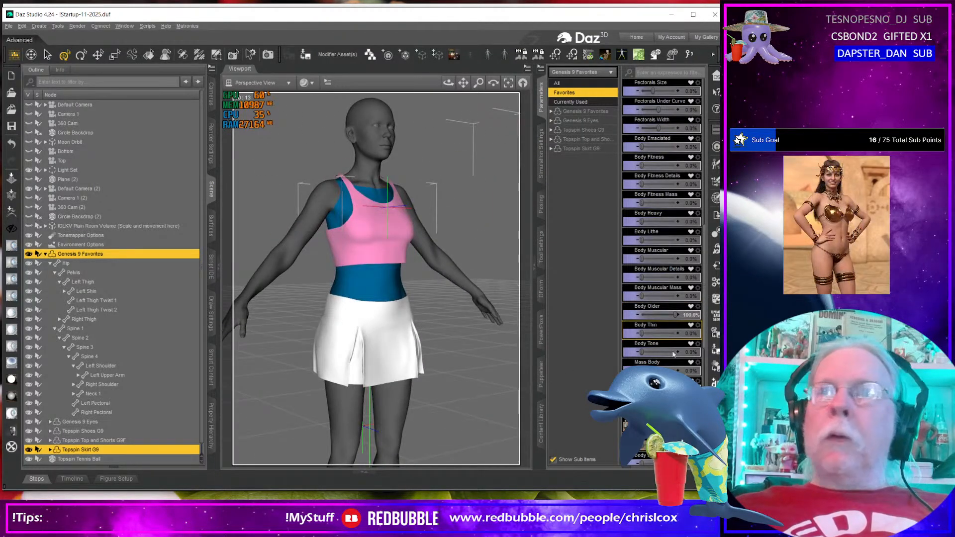
left_click(691, 314)
key("Return")
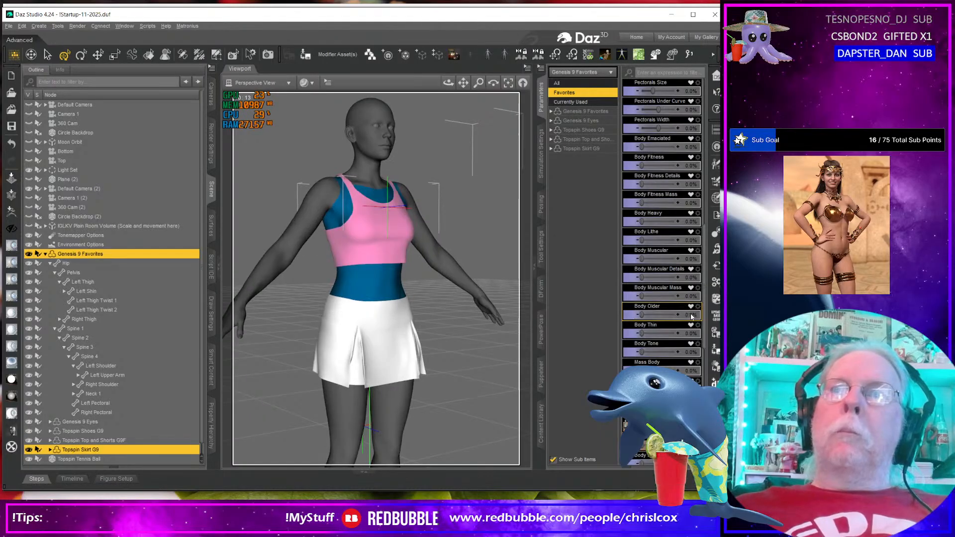
Step: Set Body Thin to 100% and send the selected figure and skirt to ZBrush through GoZ, exporting with deformations
left_click_drag(642, 332, 695, 333)
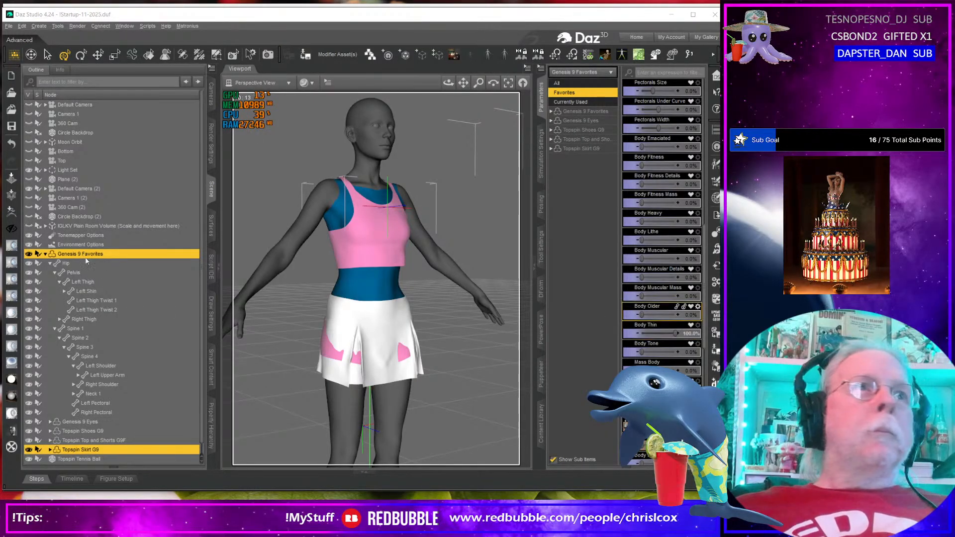
left_click(11, 212)
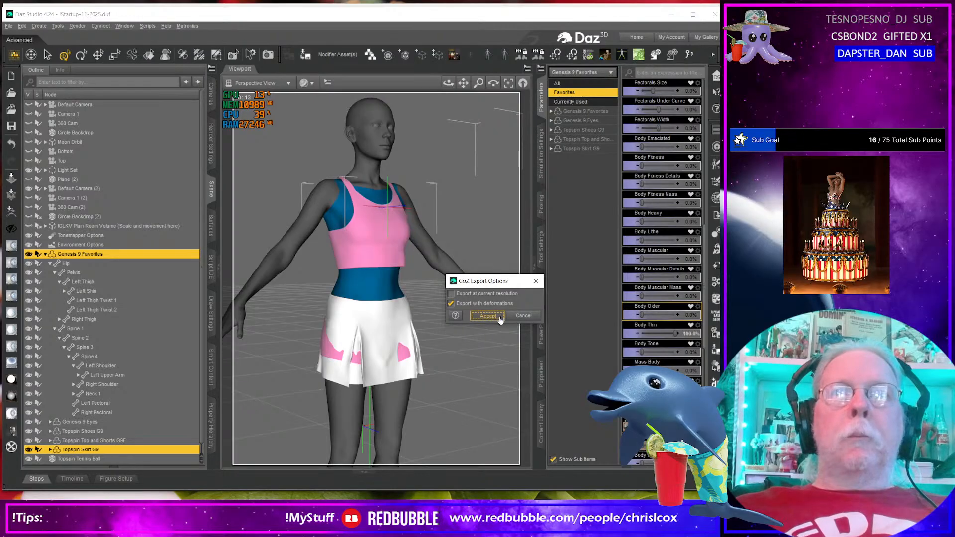
left_click(487, 316)
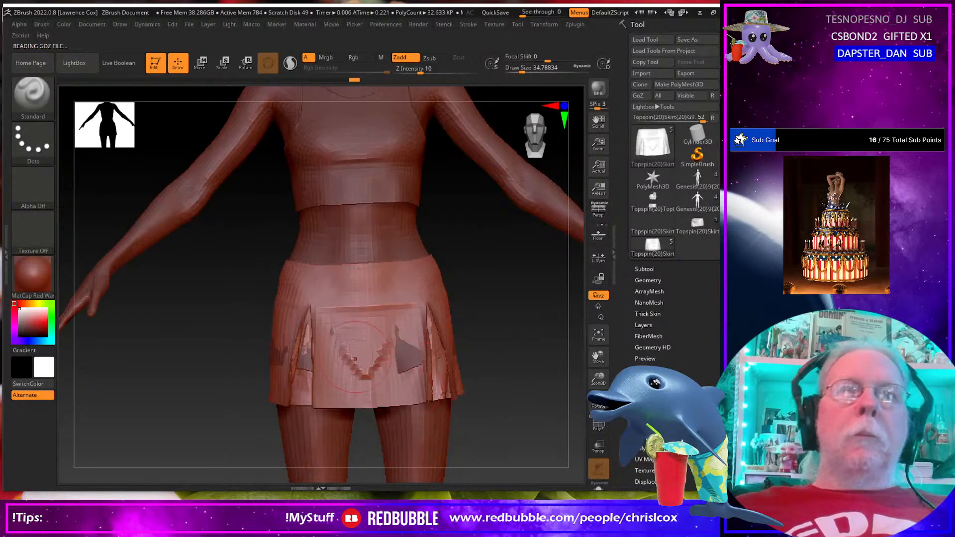
Step: Smooth the skirt's front panel and brush out the remaining poke-through beside the front slits
left_click_drag(358, 355, 362, 355, "shift")
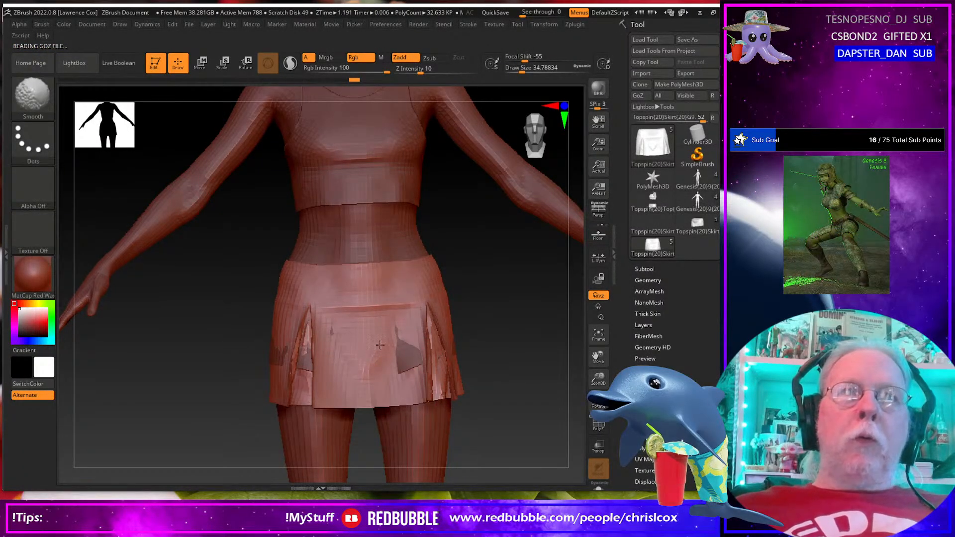
mouse_move(319, 347)
left_mouse_down("shift")
mouse_move(310, 329)
mouse_move(304, 354)
left_mouse_up("shift")
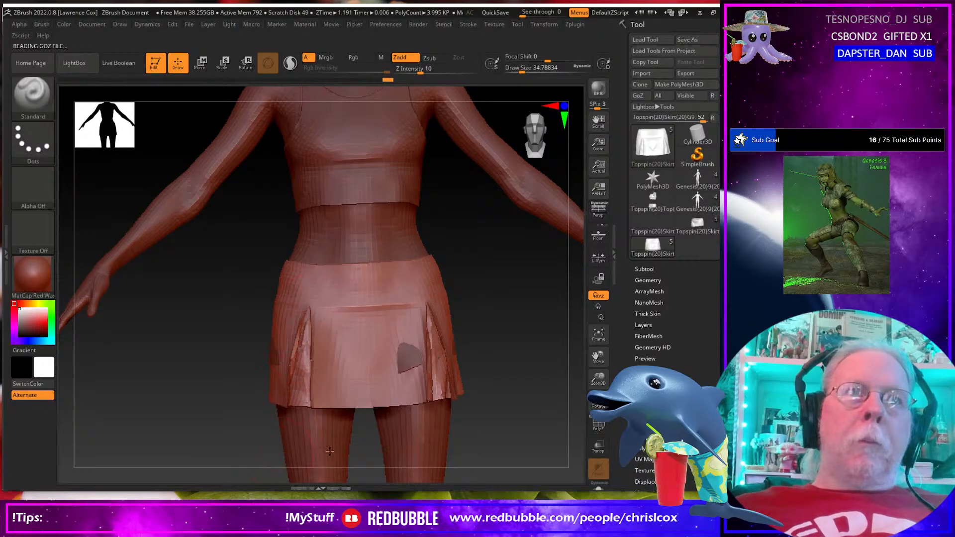
mouse_move(419, 288)
left_mouse_down()
mouse_move(439, 394)
mouse_move(392, 305)
mouse_move(409, 300)
mouse_move(427, 373)
left_mouse_up()
mouse_move(503, 468)
left_mouse_down()
mouse_move(456, 450)
mouse_move(460, 442)
left_mouse_up()
mouse_move(468, 299)
left_mouse_down()
mouse_move(476, 348)
mouse_move(463, 338)
left_mouse_up()
Step: Smooth the skirt's back panel and build it up with the Standard brush to cover the poke-through there
left_click_drag(358, 418, 466, 386)
mouse_move(497, 316)
left_mouse_down()
mouse_move(491, 281)
mouse_move(524, 294)
mouse_move(526, 269)
mouse_move(529, 298)
mouse_move(551, 318)
left_mouse_up()
left_click_drag(559, 422, 456, 418)
left_click_drag(450, 333, 450, 347, "shift")
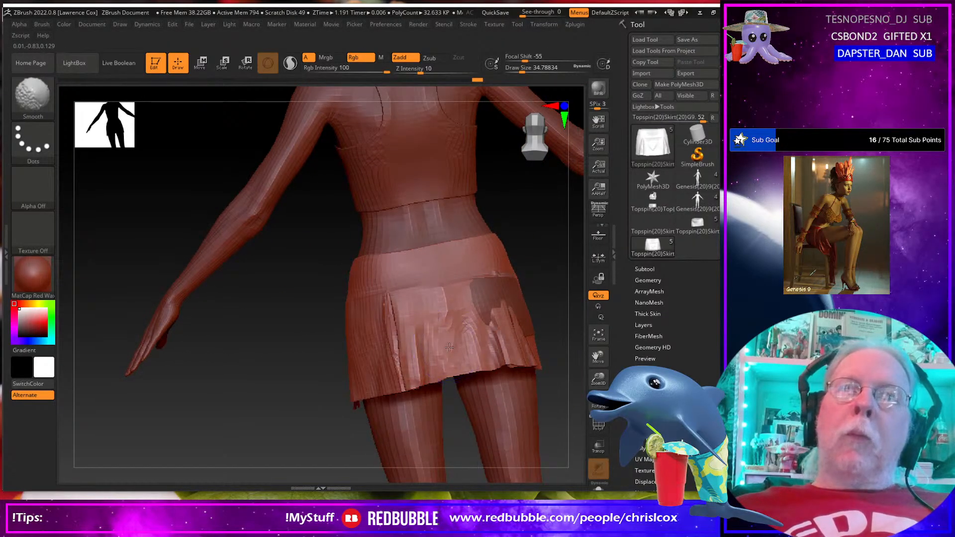
left_click_drag(501, 408, 477, 406)
left_click_drag(491, 253, 505, 360)
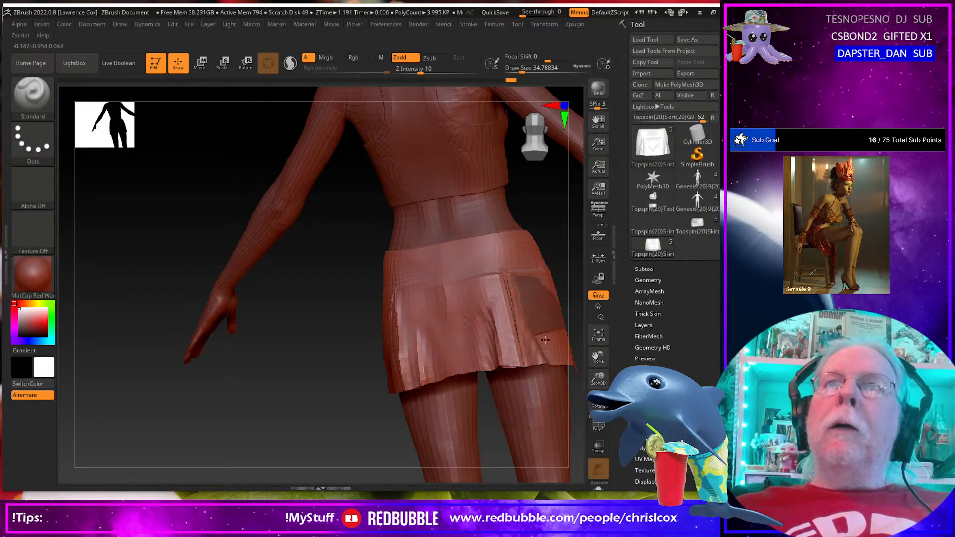
Step: Brush out the large poke-through patch on the rear hip of the skirt and check the skirt around to the front
right_click_drag(542, 404, 437, 389)
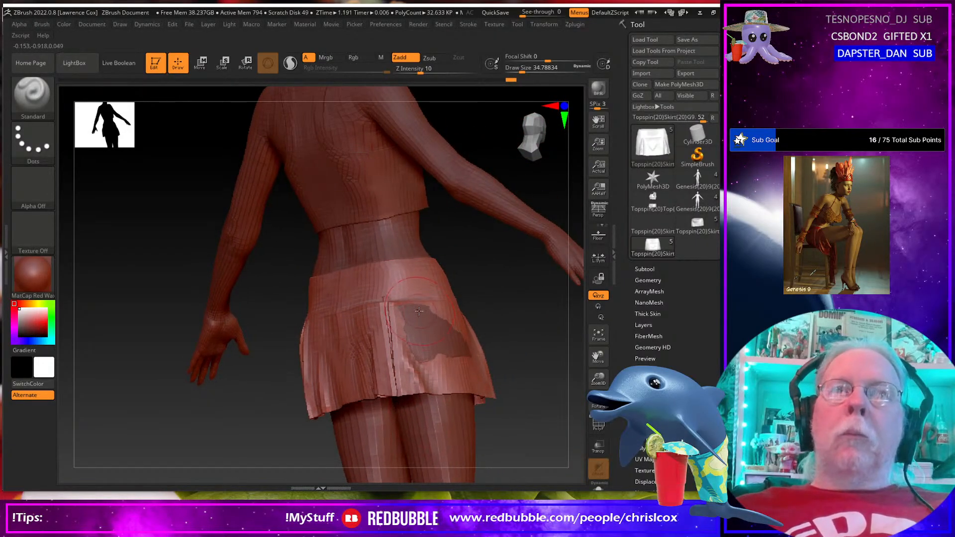
left_click_drag(431, 324, 463, 344)
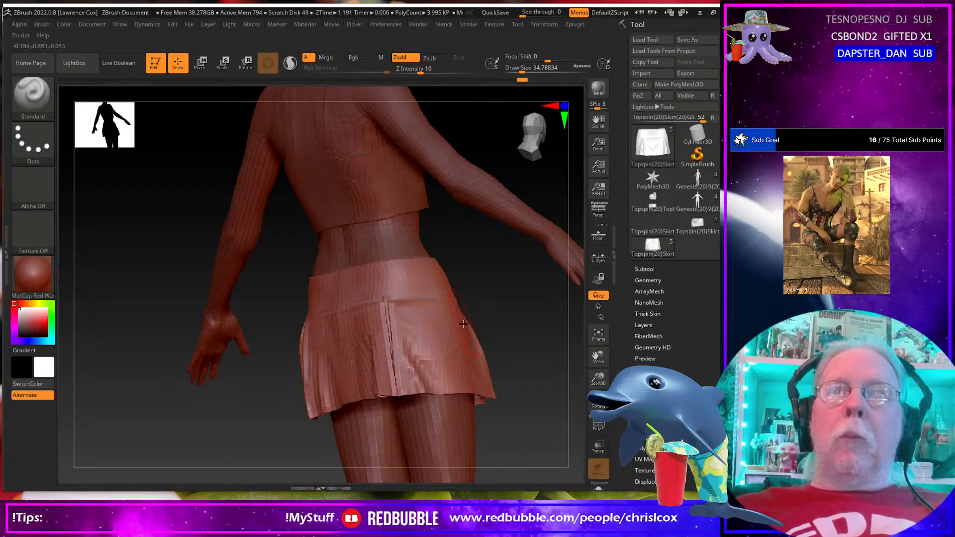
right_click_drag(494, 452, 375, 435)
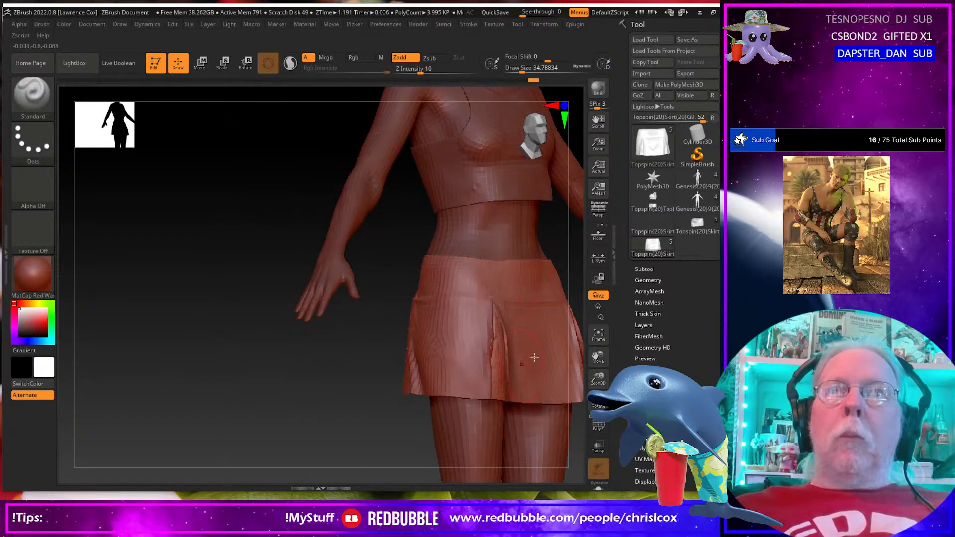
right_click_drag(541, 397, 531, 398)
left_click_drag(531, 399, 523, 400)
mouse_move(523, 400)
right_mouse_down()
mouse_move(471, 404)
mouse_move(460, 443)
right_mouse_up()
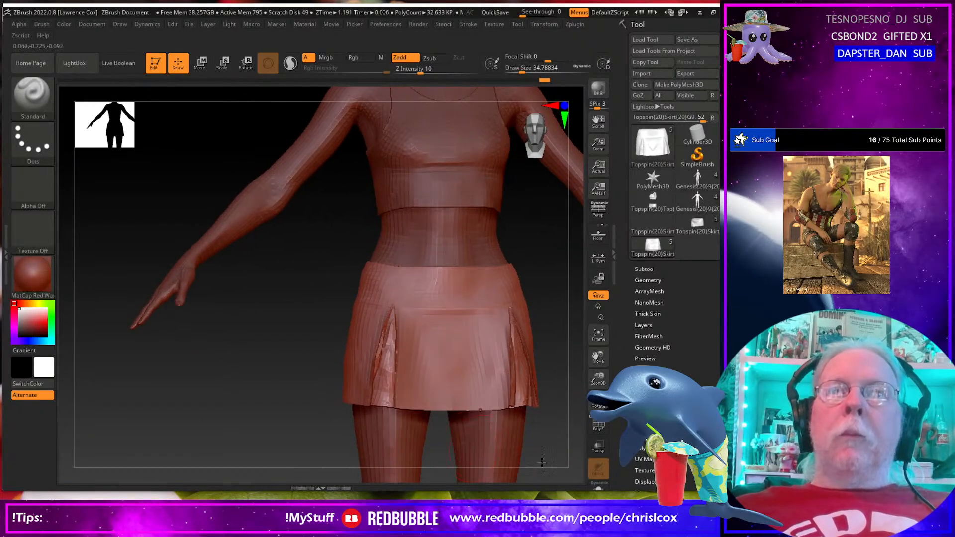
Step: Send the skirt back to Daz Studio as the body_bs_BodyThin morph and inspect the updated fit
left_click(637, 96)
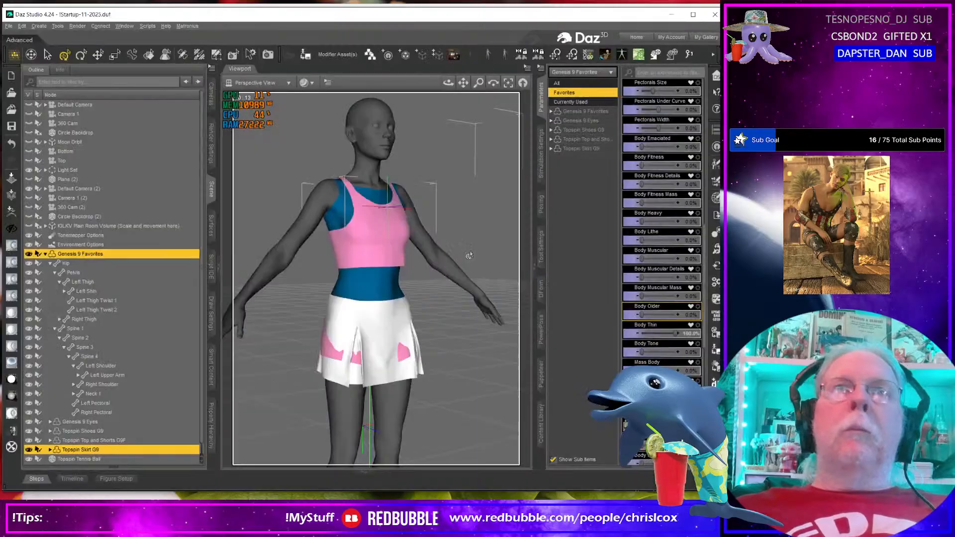
triple_click(627, 147)
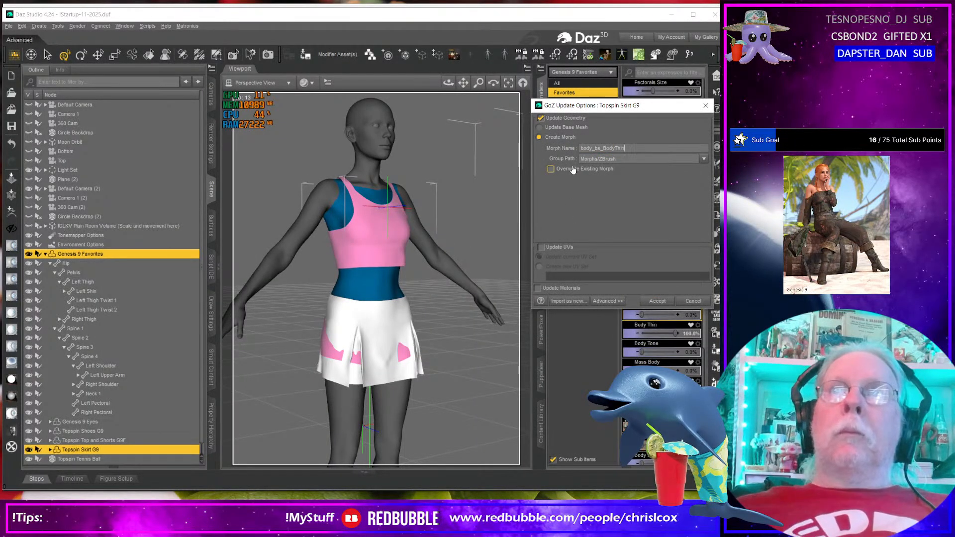
left_click(669, 302)
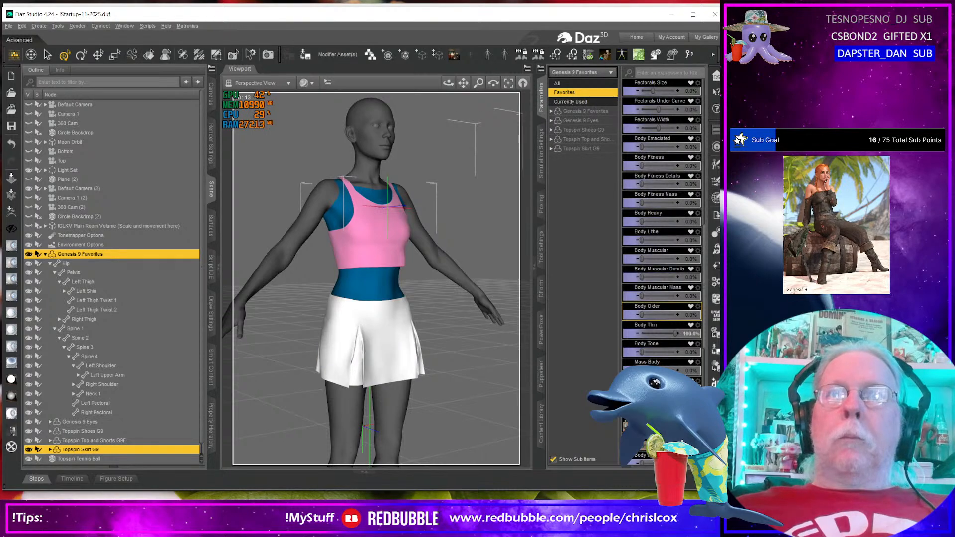
middle_click_drag(481, 358, 453, 359)
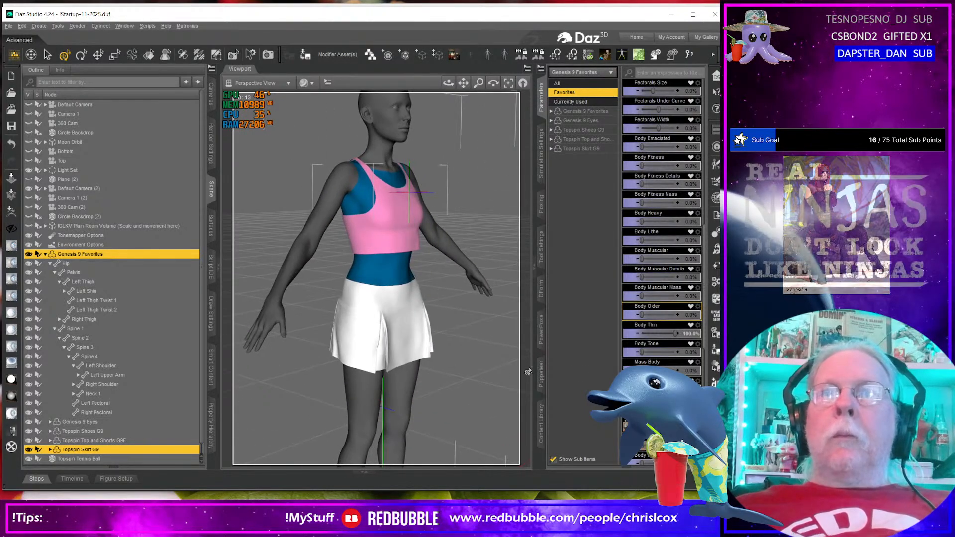
Step: Reset Body Thin to 0% and test the outfit from front and back with Body Tone at 100%, undoing that test
key("ctrl+z")
left_click_drag(642, 352, 681, 351)
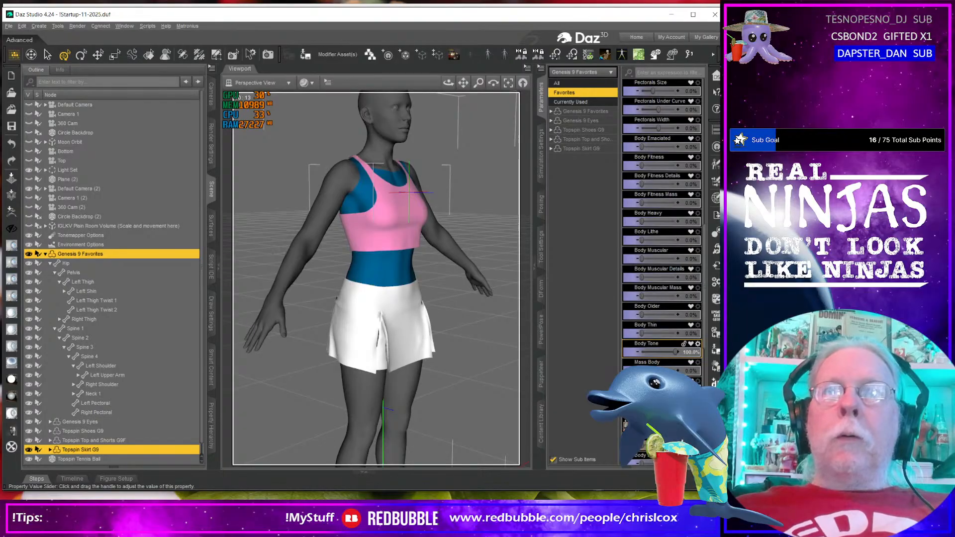
middle_click_drag(379, 410, 441, 405)
key("ctrl+z")
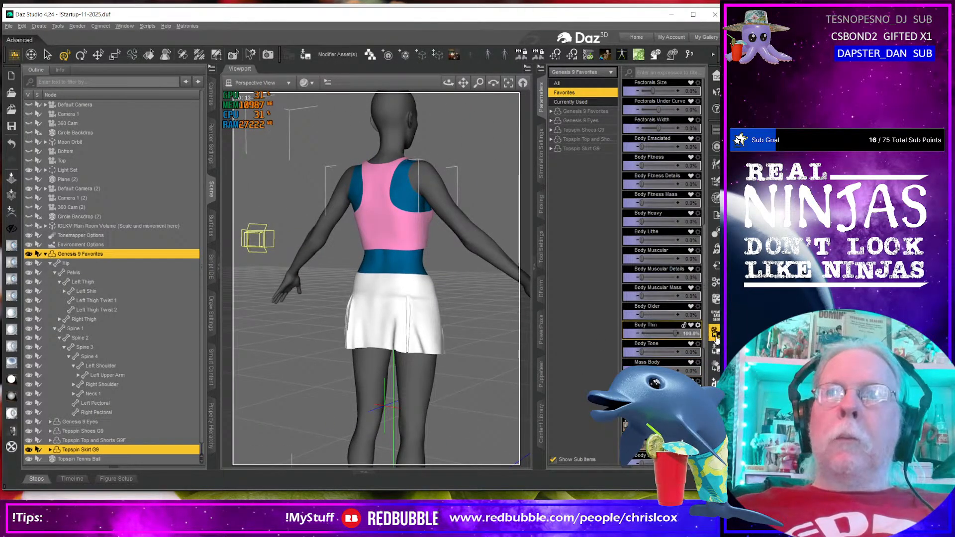
left_click_drag(641, 352, 710, 349)
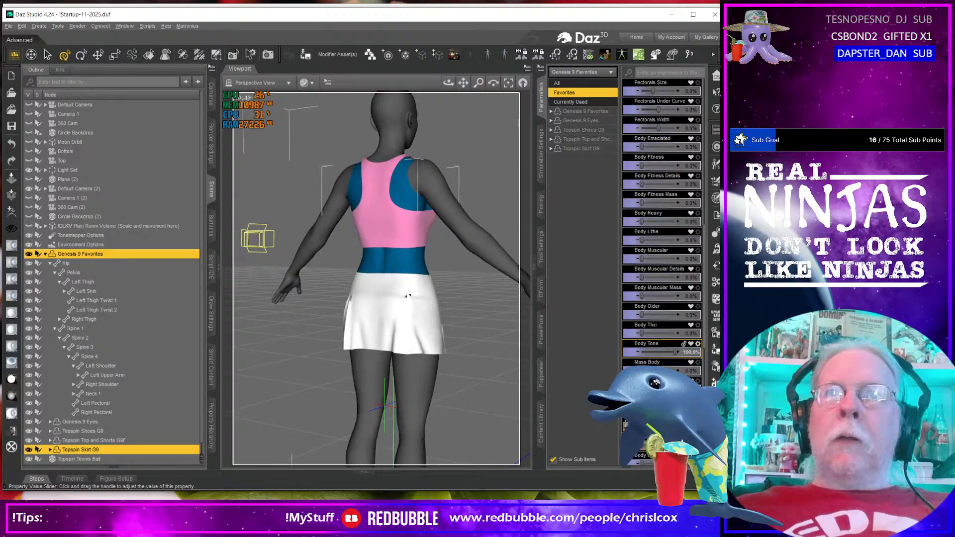
key("ctrl+z")
Step: Test the outfit with Mass Body at 100% from the back and front, and undo the change
left_click_drag(642, 371, 699, 370)
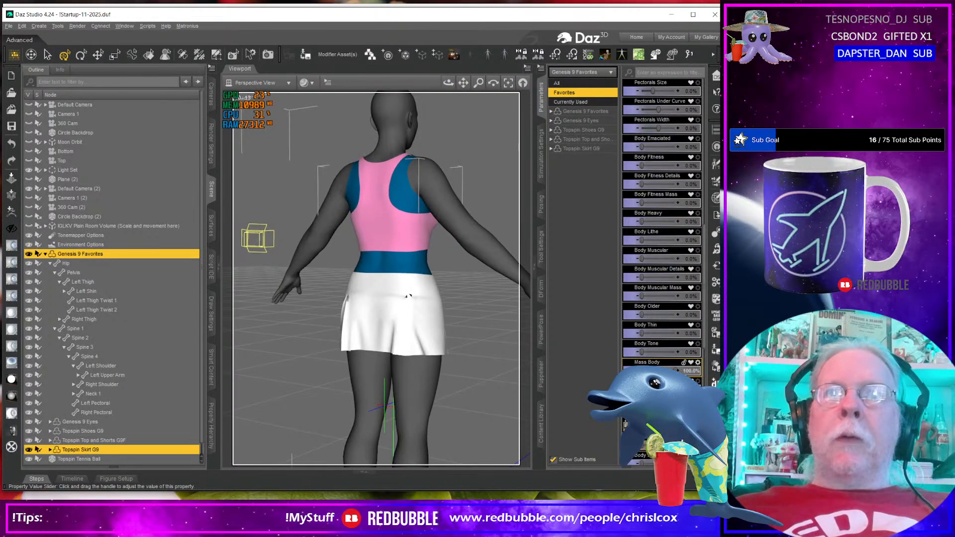
middle_click_drag(488, 385, 368, 391)
key("ctrl+z")
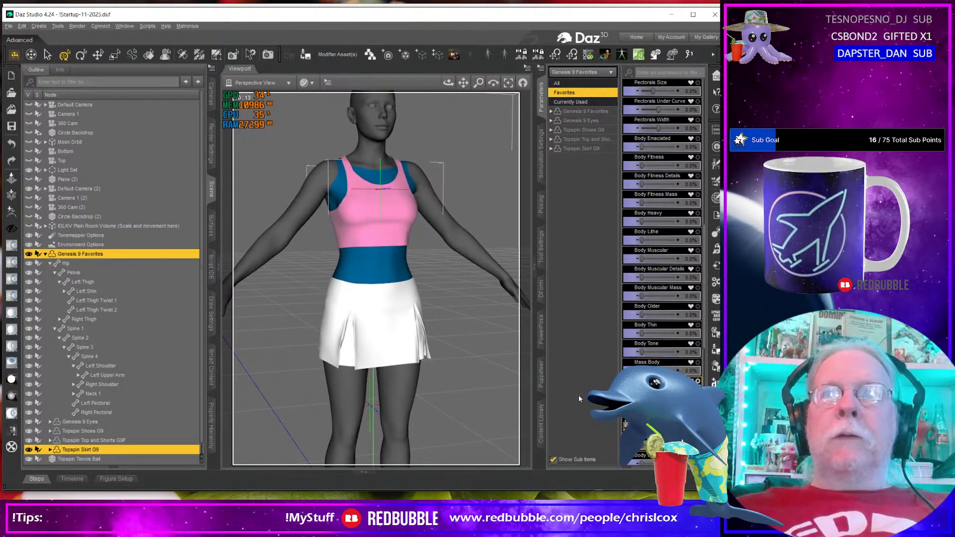
Step: Try the Body Pear Figure, Body Voluptuous, Body Portly and Body Stocky morphs on the outfit, undoing each one
scroll(661, 229, "down", 5)
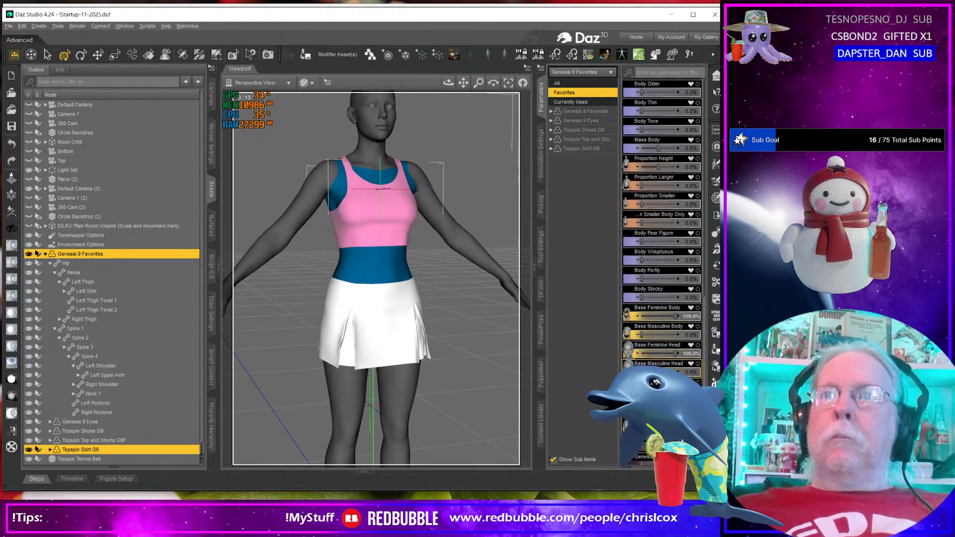
scroll(661, 348, "up", 1)
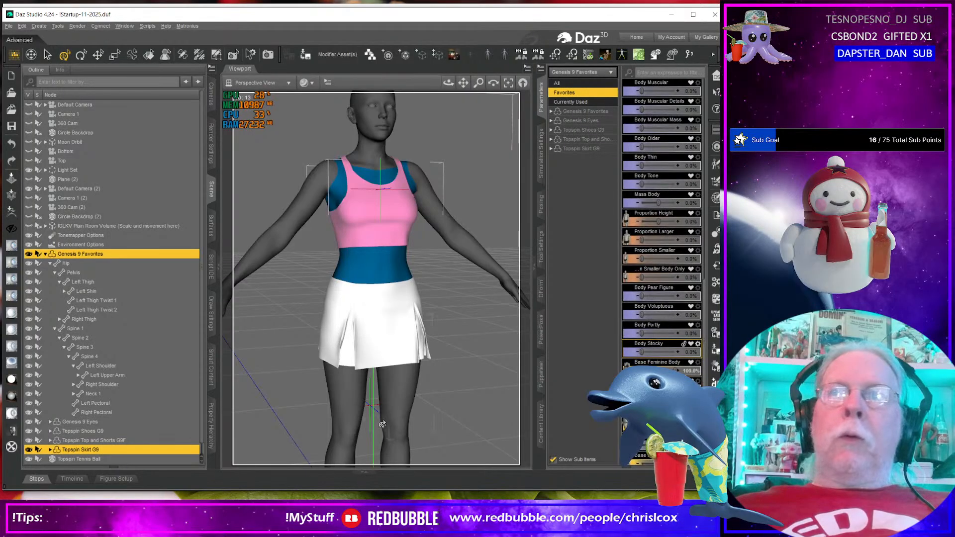
middle_click_drag(432, 438, 515, 437)
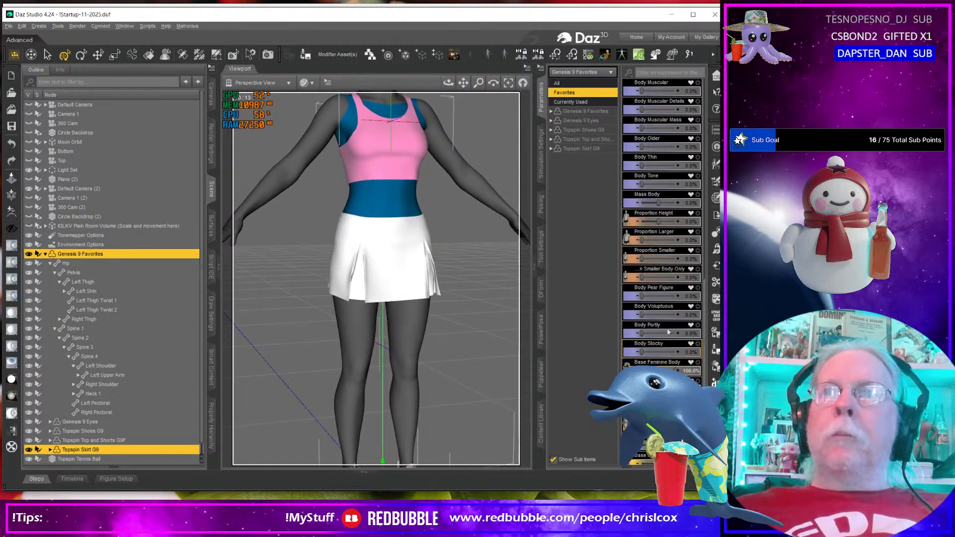
left_click_drag(641, 295, 676, 296)
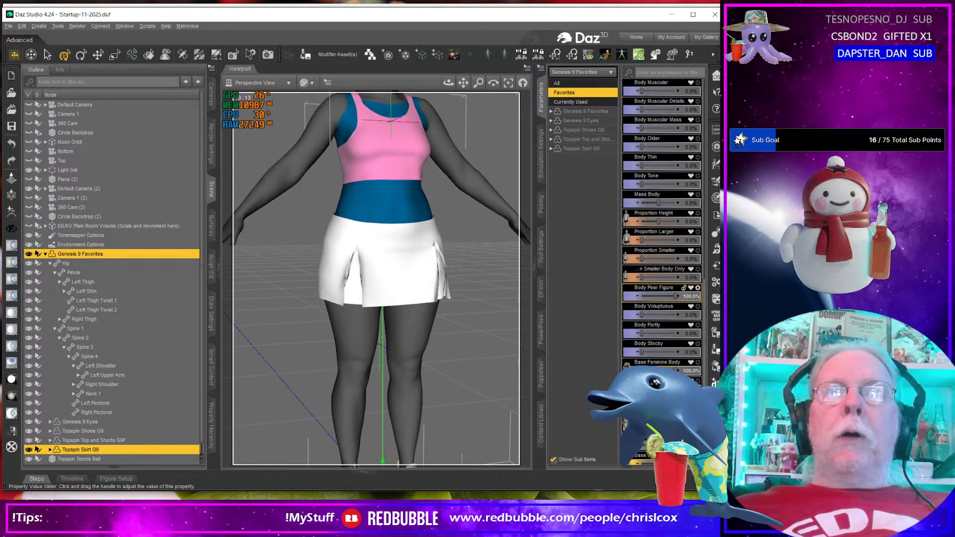
key("ctrl+z")
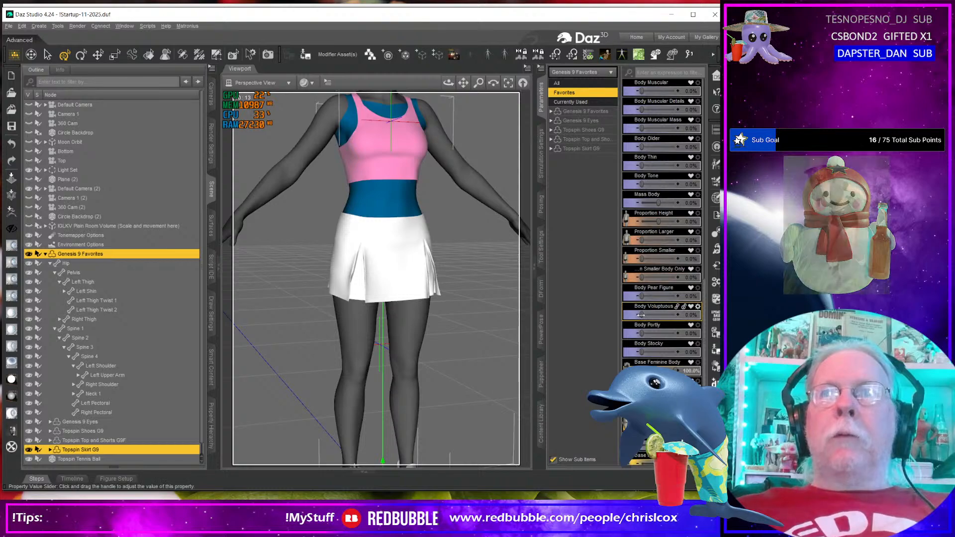
left_click_drag(641, 315, 676, 315)
key("ctrl+z")
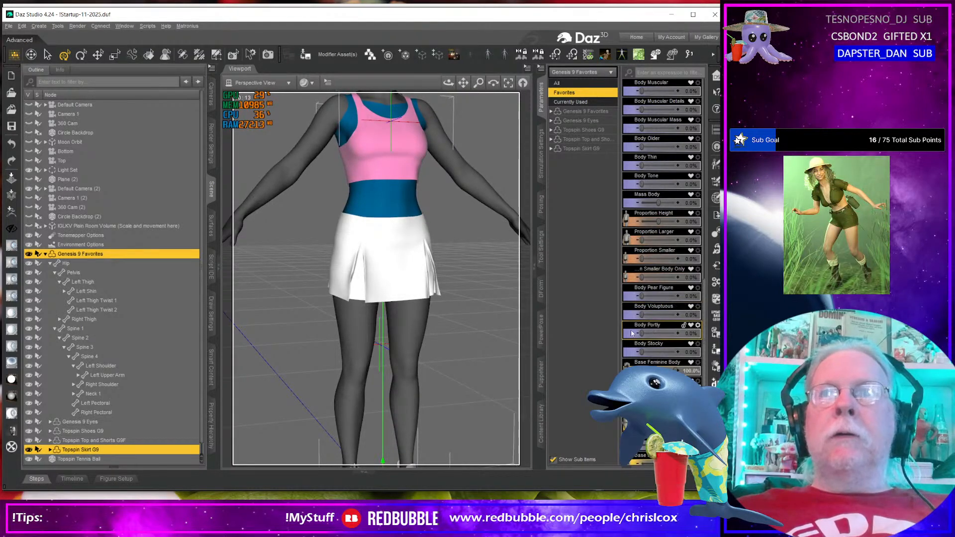
left_click_drag(642, 334, 676, 352)
key("ctrl+z")
key("ctrl+z")
Step: Set Body Pear Figure to 100% and send the figure and skirt to ZBrush through GoZ, exporting with deformations
middle_click_drag(311, 390, 388, 395)
left_click_drag(653, 296, 679, 295)
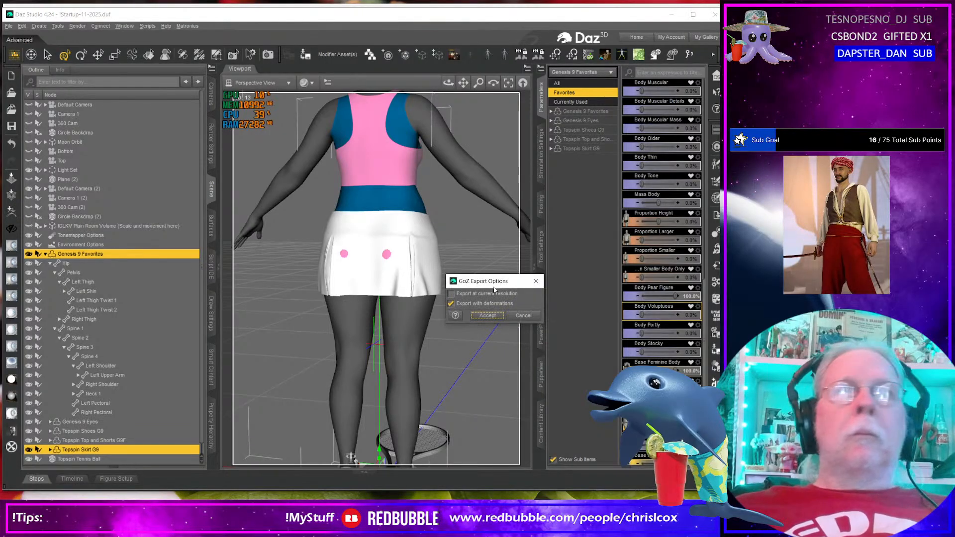
left_click(486, 317)
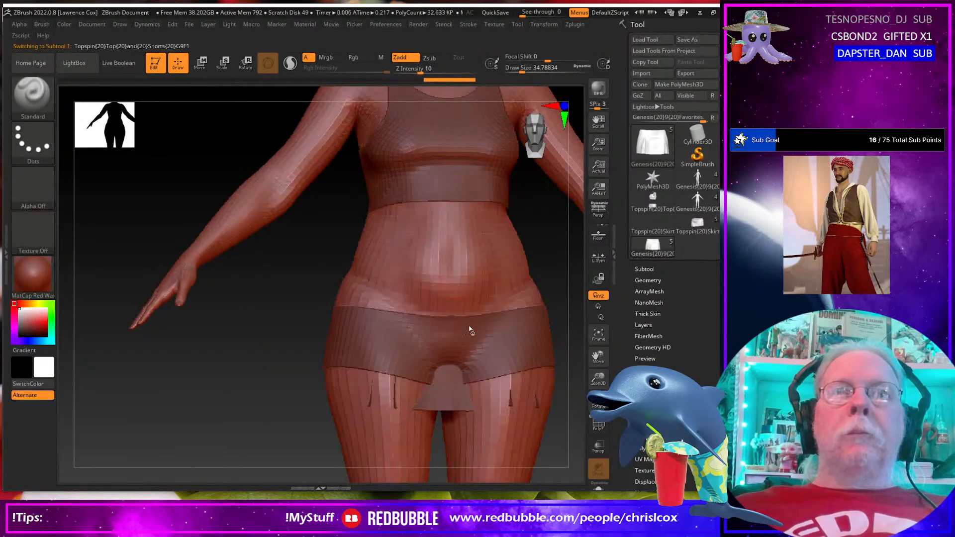
Step: Smooth out the two poke-through spots on the skirt's back panel and touch up the panel with the Standard brush
mouse_move(546, 340)
left_mouse_down()
mouse_move(450, 338)
mouse_move(422, 354)
mouse_move(184, 329)
mouse_move(161, 313)
left_mouse_up()
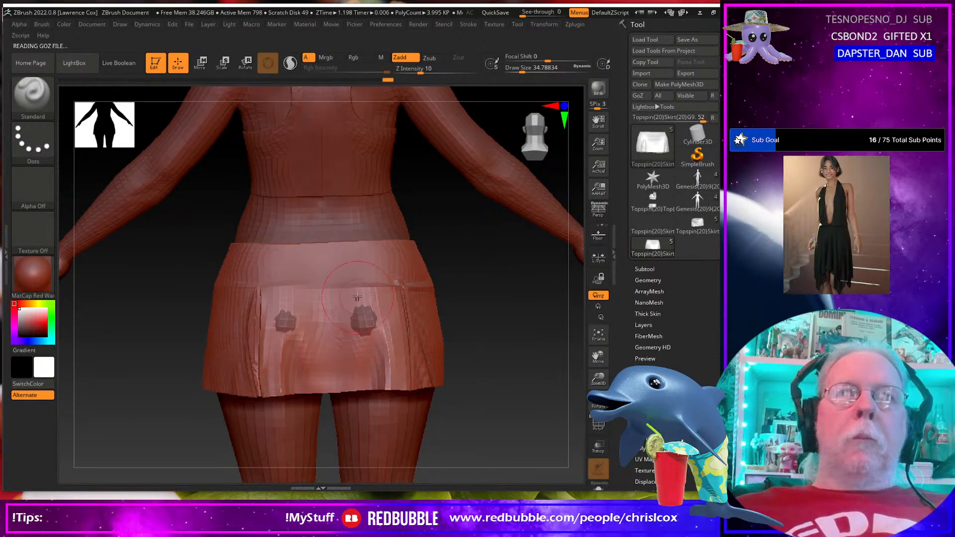
left_click_drag(354, 319, 371, 324, "shift")
left_click_drag(279, 320, 288, 326, "shift")
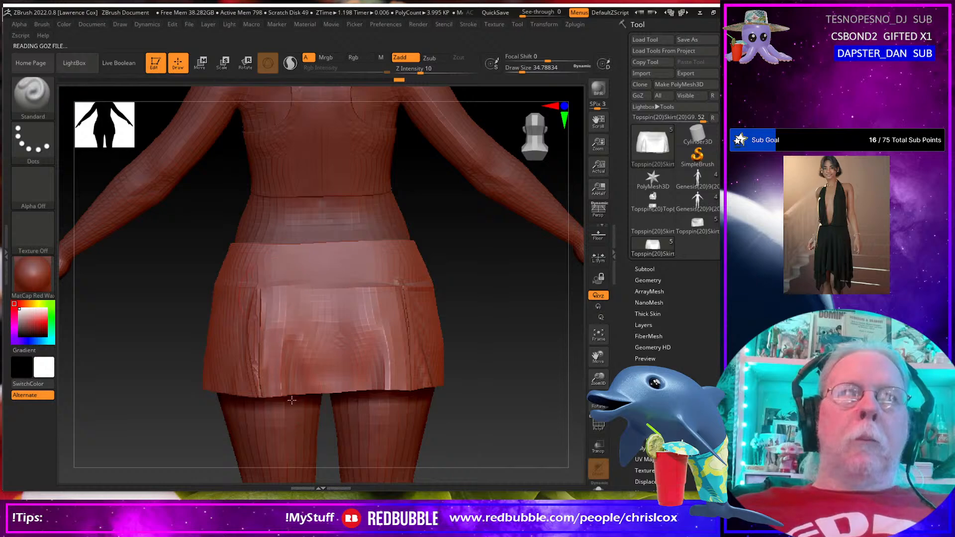
left_click(303, 299)
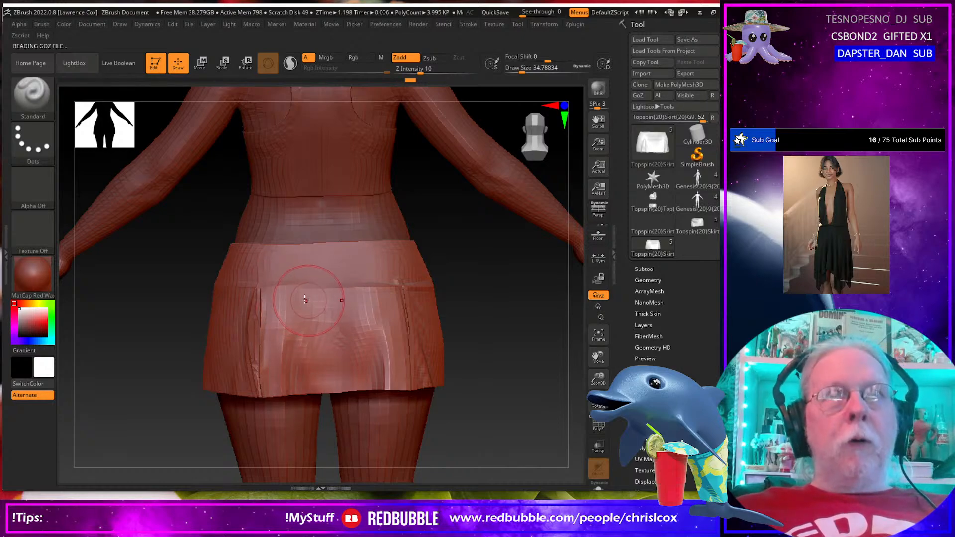
Step: Send the skirt back to Daz Studio as a new morph named body_bs_BodyPearFigure and inspect the back
left_click(639, 96)
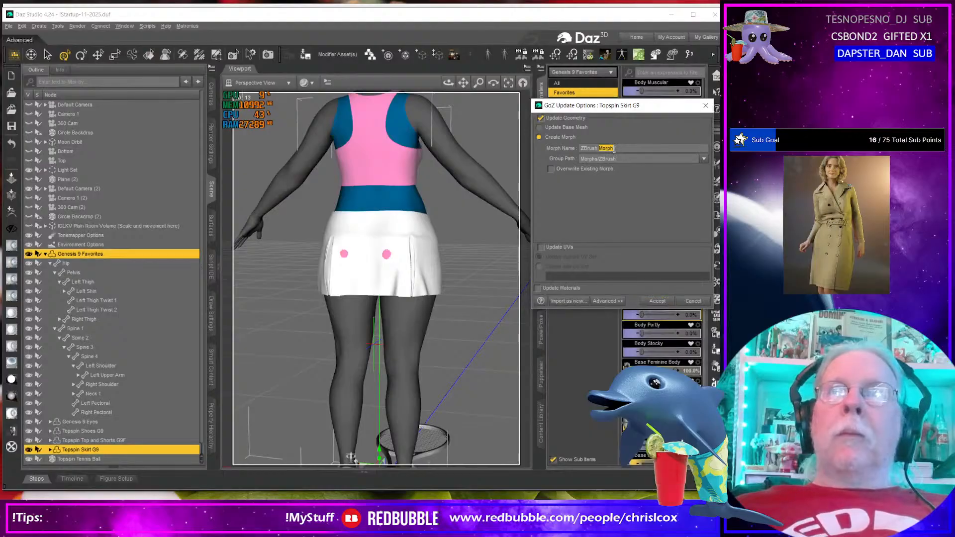
type("body_bs_BodyPearFigure")
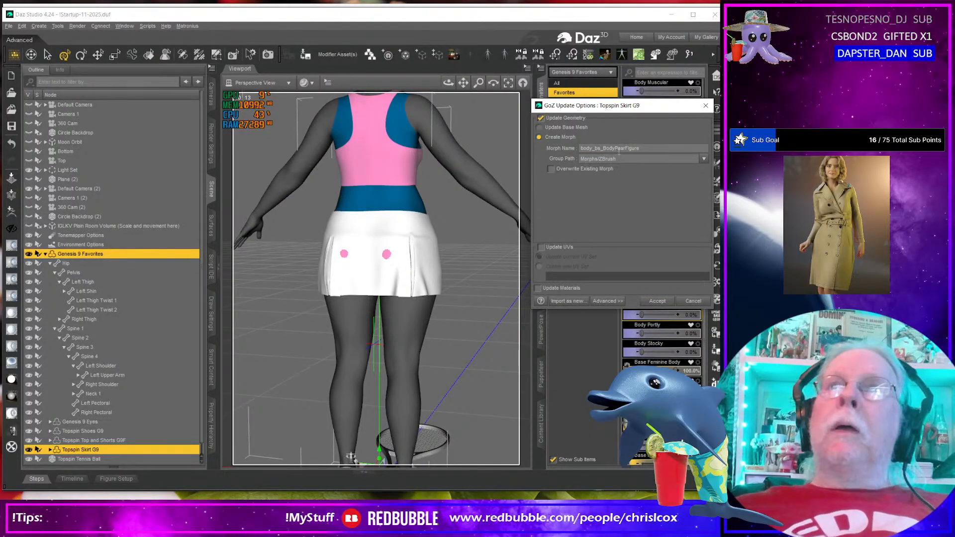
left_click(656, 301)
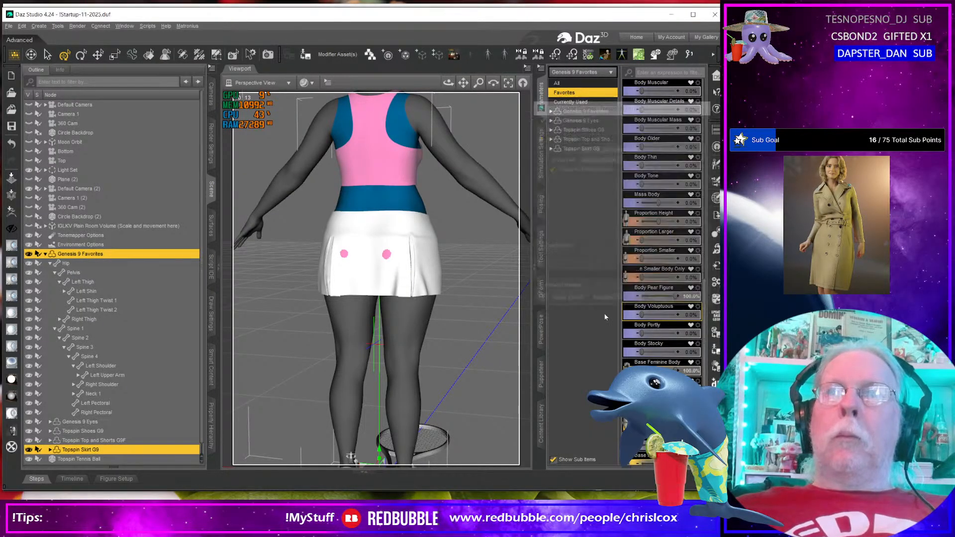
middle_click_drag(358, 333, 484, 341)
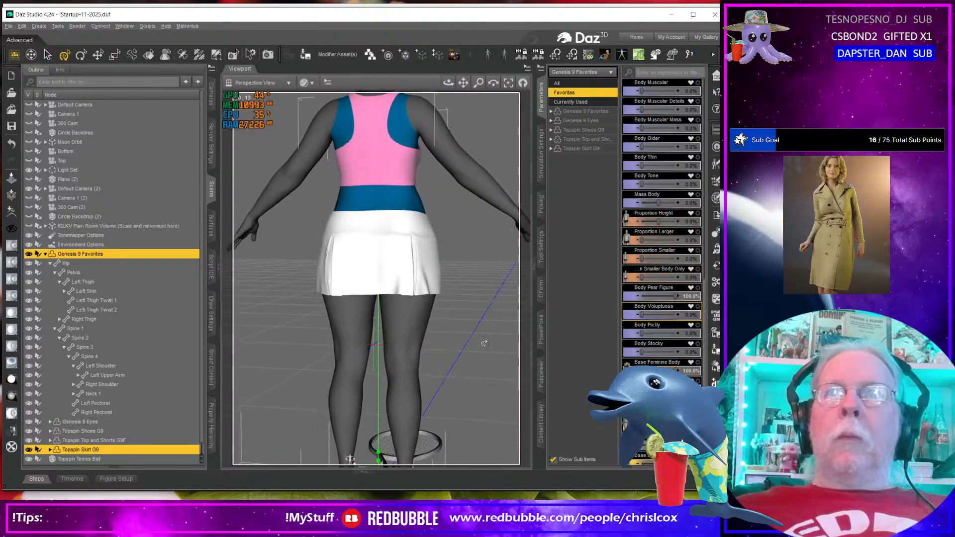
Step: Undo the Body Pear Figure setting, and test the outfit with Body Voluptuous, Body Portly and Body Stocky, undoing each one
key("ctrl+z")
left_click_drag(641, 314, 675, 314)
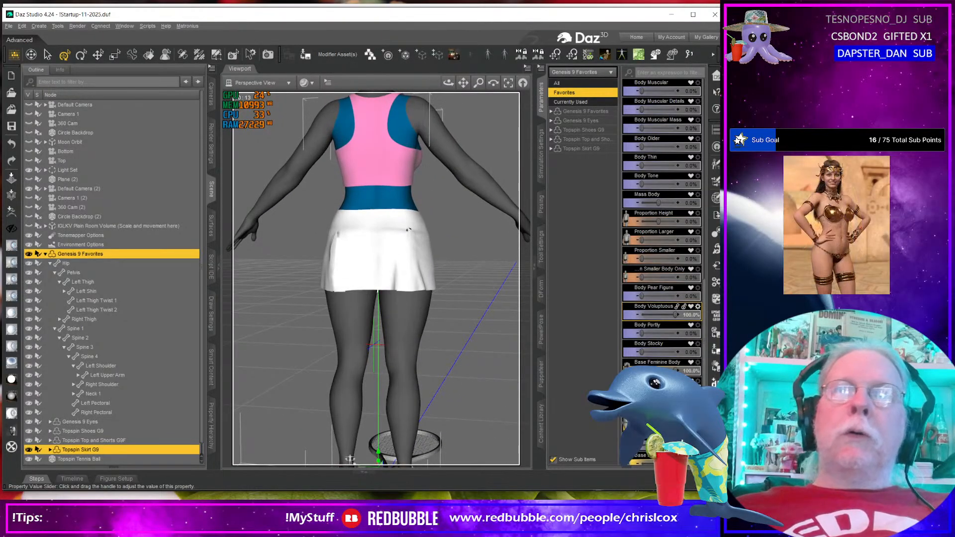
key("ctrl+z")
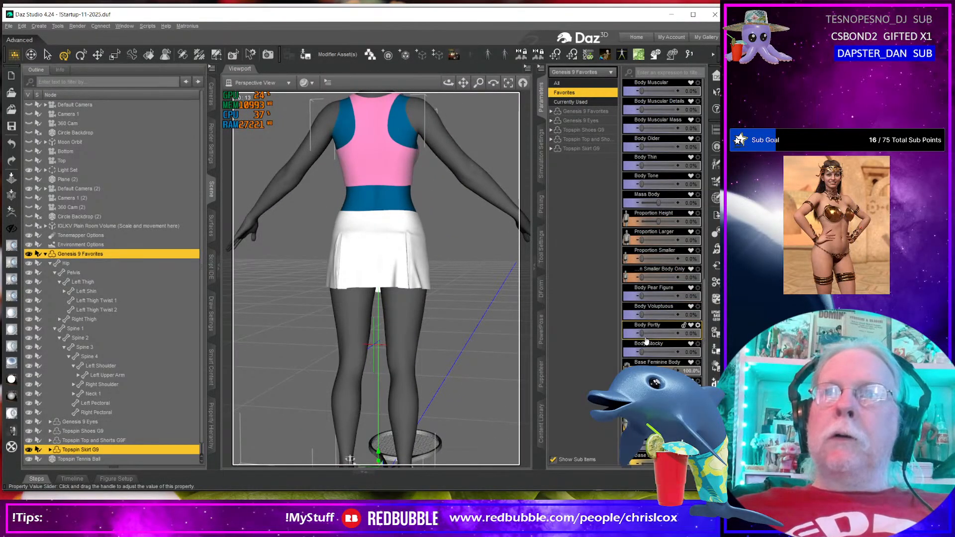
left_click_drag(641, 333, 700, 344)
key("ctrl+z")
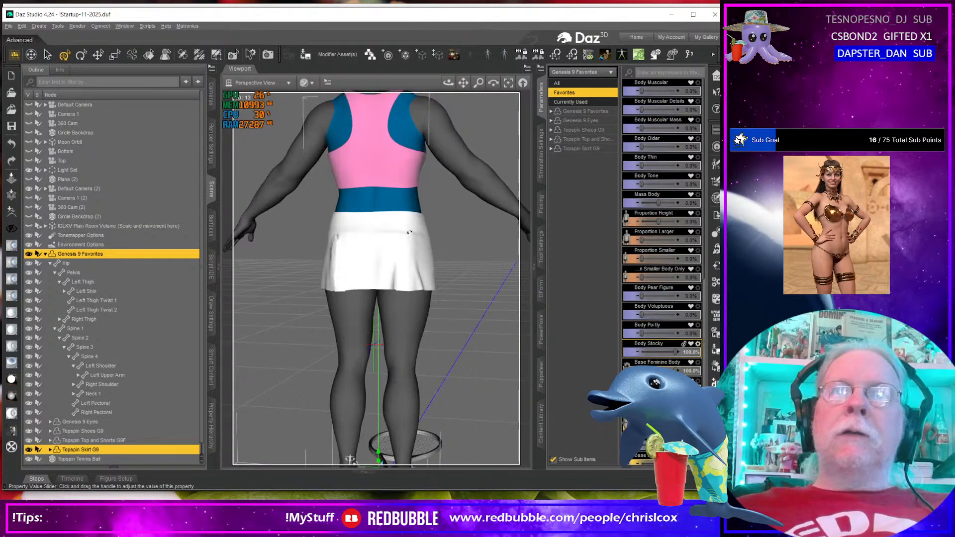
middle_click_drag(401, 362, 378, 326)
key("ctrl+z")
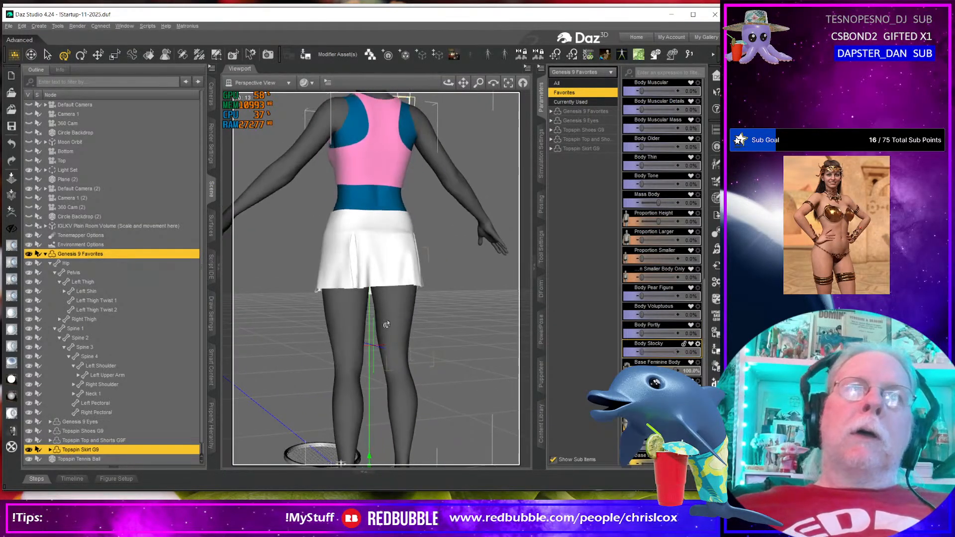
Step: Examine the back of the skirt and its hem up close, and check the whole outfit from the front
scroll(401, 329, "up", 6)
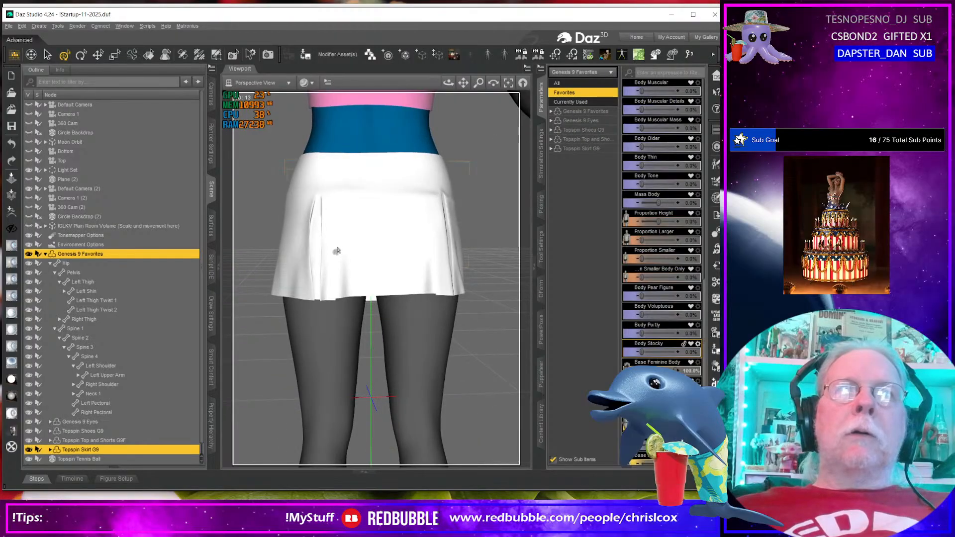
mouse_move(642, 352)
left_mouse_down()
mouse_move(691, 352)
mouse_move(638, 352)
left_mouse_up()
scroll(420, 359, "up", 5)
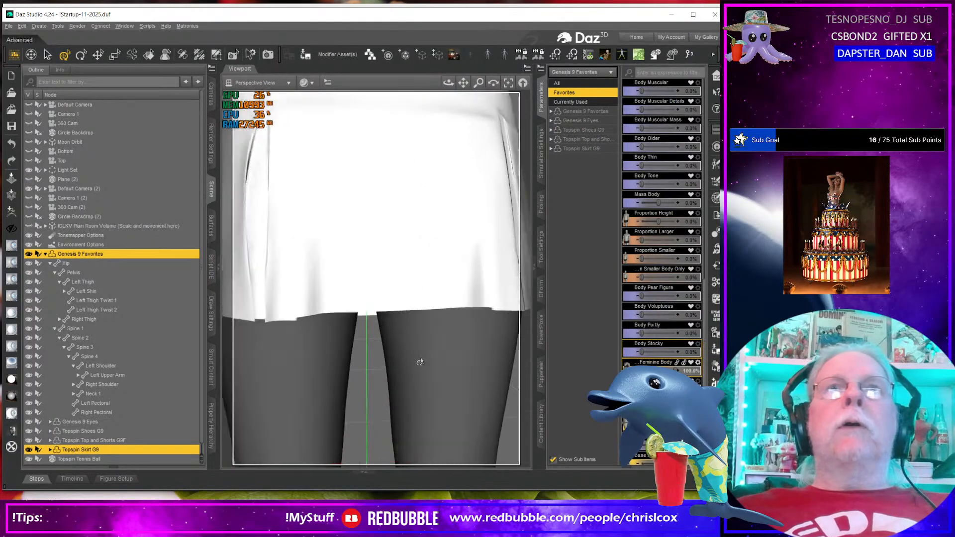
scroll(421, 359, "down", 3)
scroll(420, 359, "down", 6)
middle_click_drag(421, 359, 417, 366)
scroll(424, 366, "down", 3)
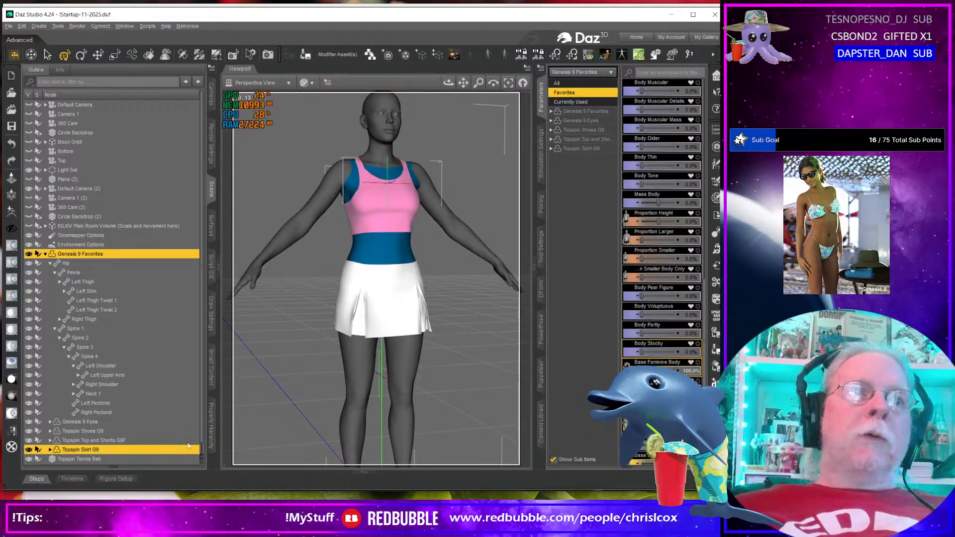
Step: Save all Topspin Skirt G9 properties, including the Morph Loader morphs, as modifier assets with the product name Base
left_click(114, 451)
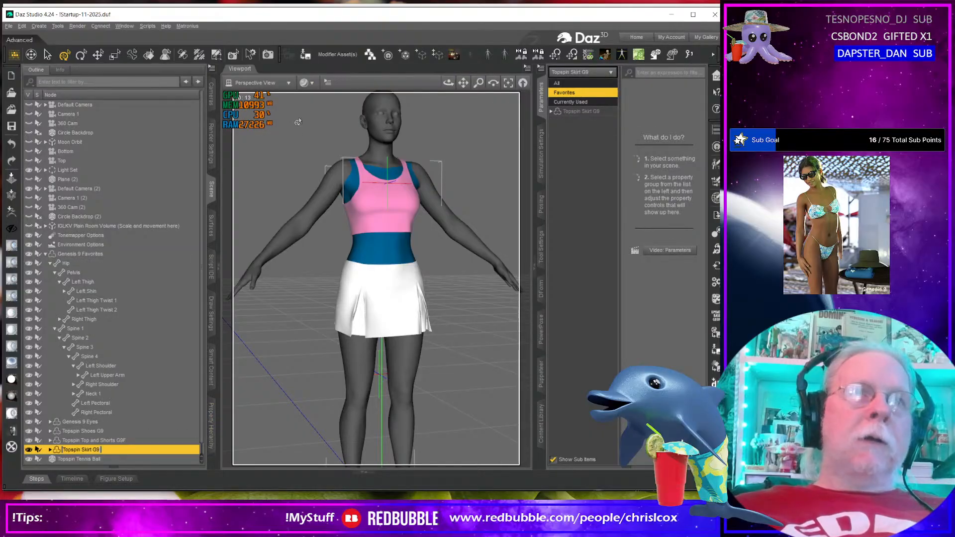
left_click(337, 55)
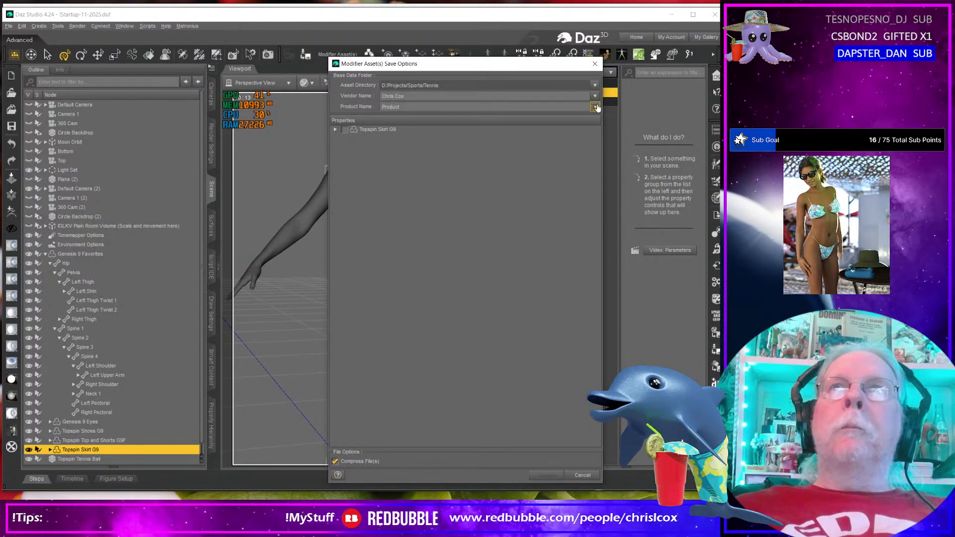
left_click(596, 107)
left_click(607, 129)
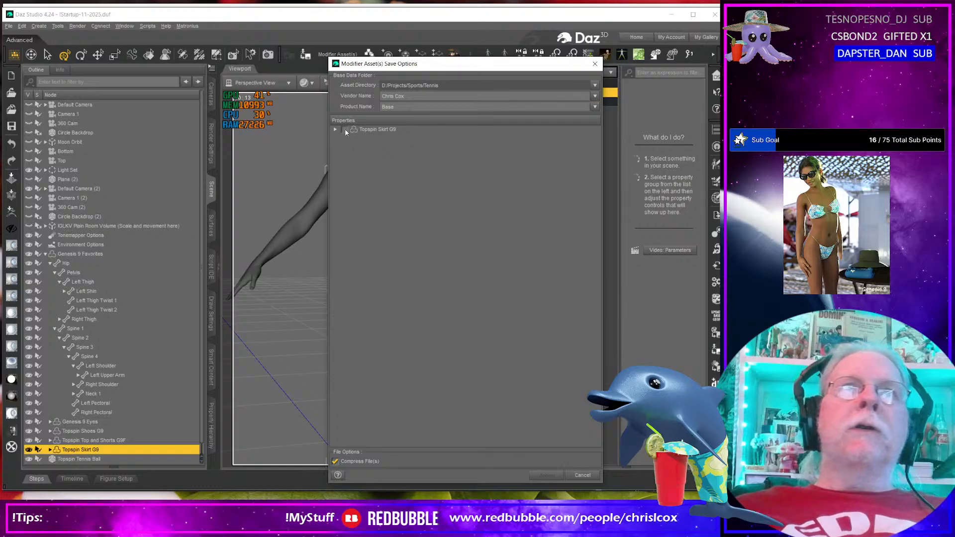
left_click(345, 129)
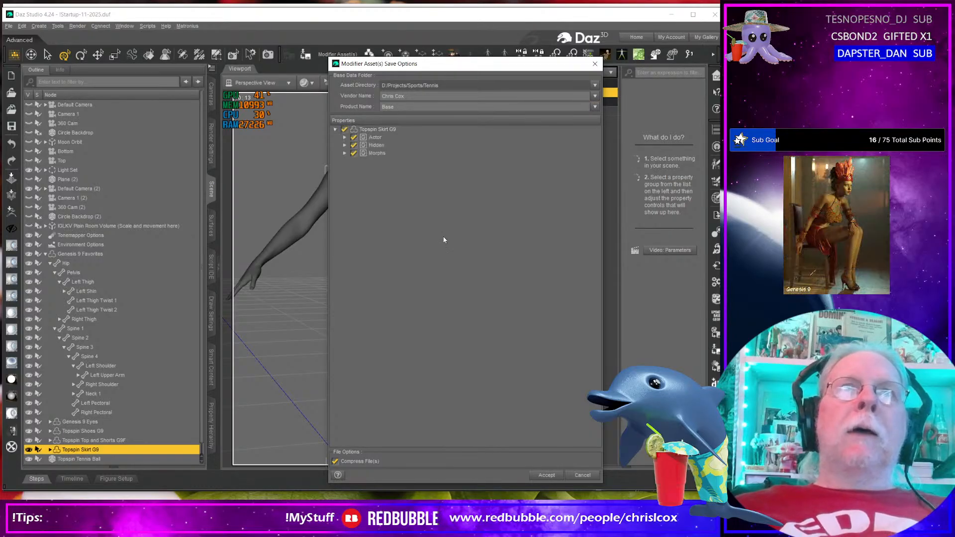
left_click(545, 475)
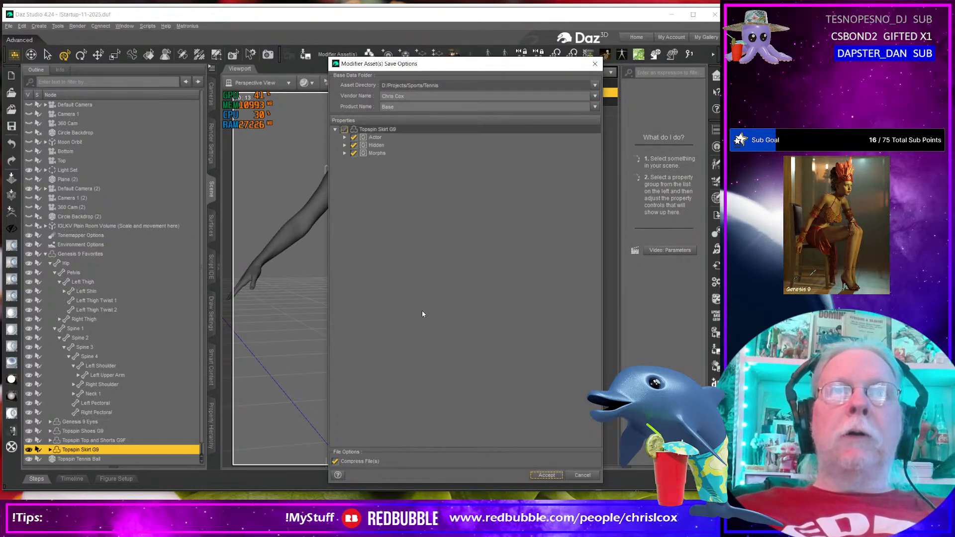
left_click(344, 153)
left_click(354, 161)
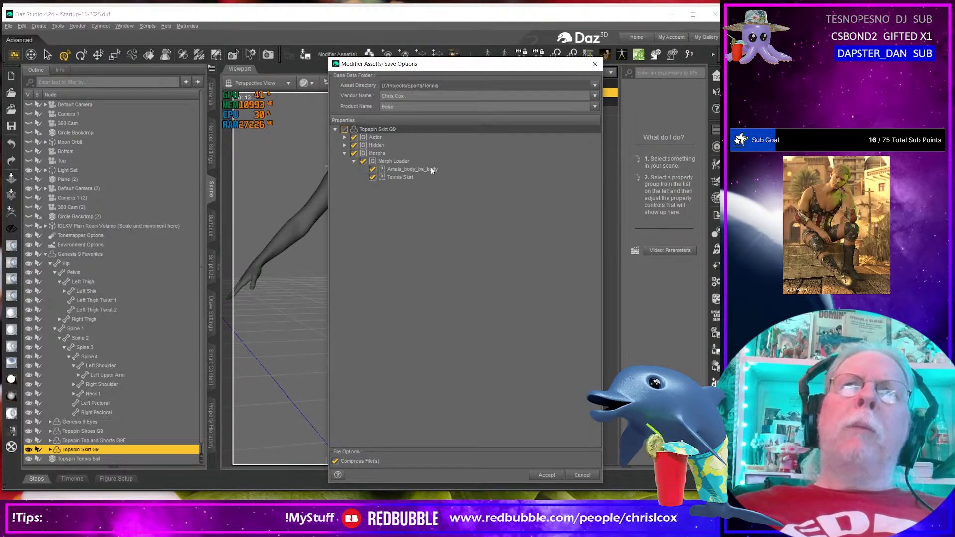
left_click(546, 476)
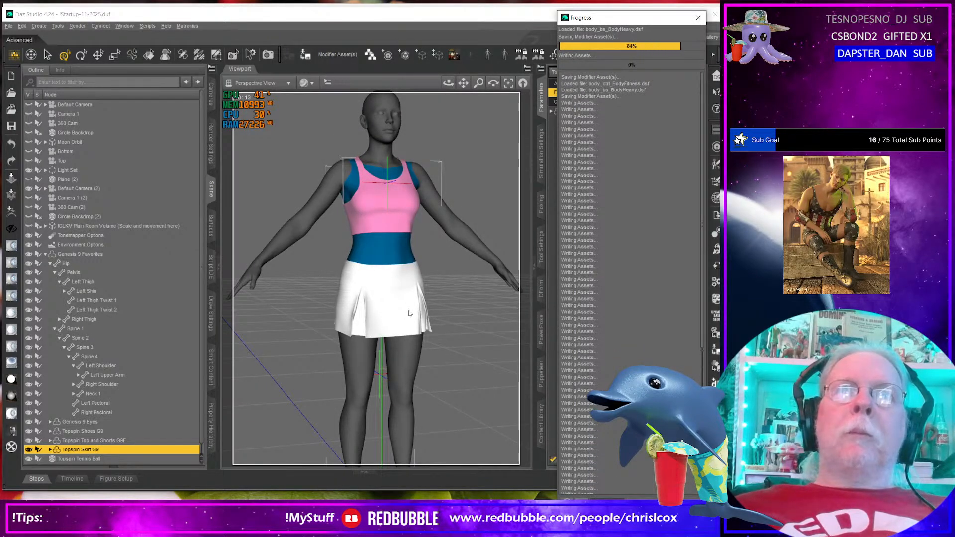
Step: Look over the full figure, minimize Daz Studio, and close ZBrush without saving the project
middle_click_drag(415, 341, 393, 342)
scroll(416, 340, "down", 5)
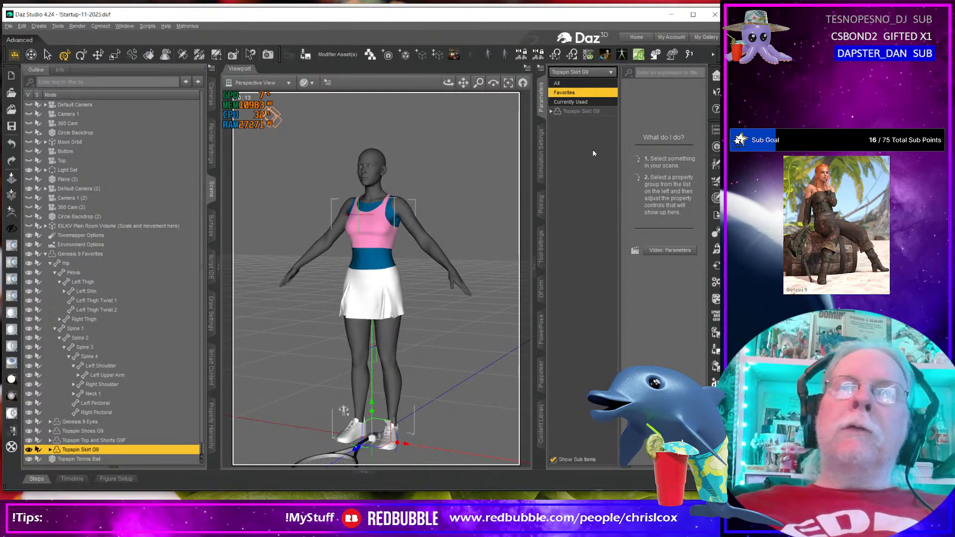
left_click(671, 15)
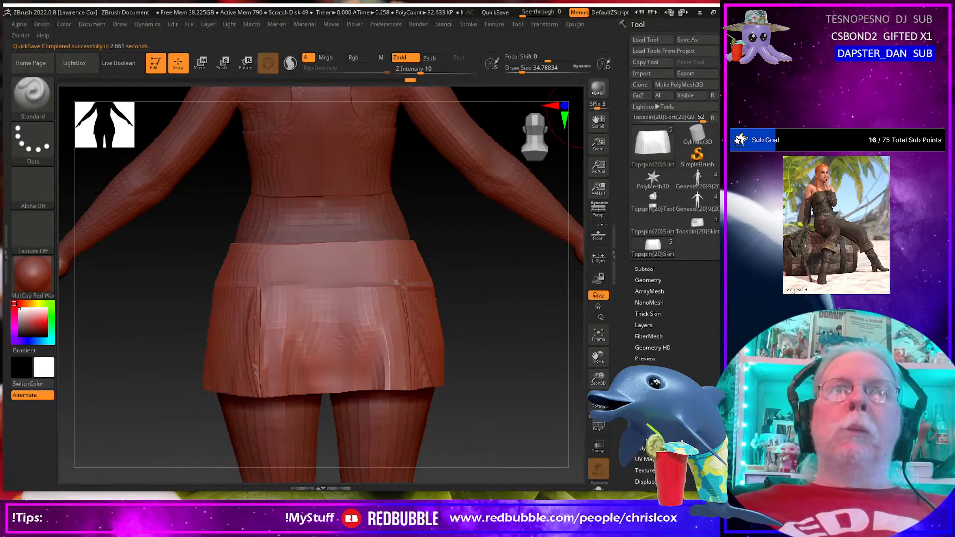
left_click(712, 3)
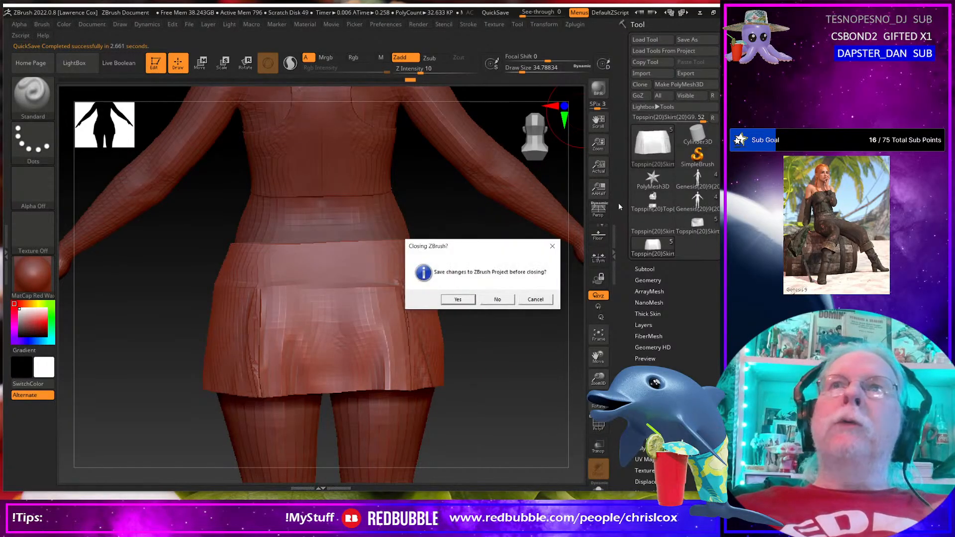
left_click(495, 298)
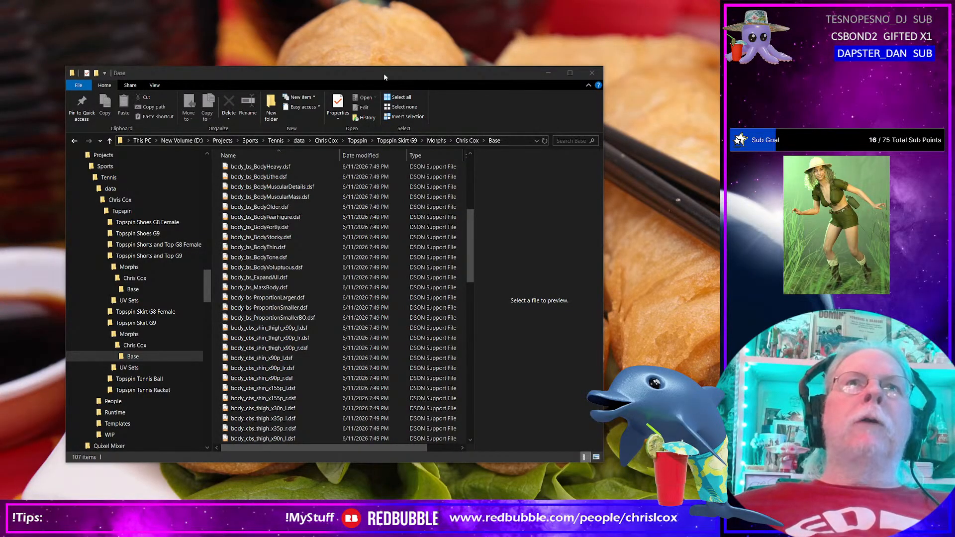
Step: Enlarge the file window to check the saved morph files in the Topspin Skirt G9 Base folder, and minimize it
left_click_drag(383, 75, 314, 15)
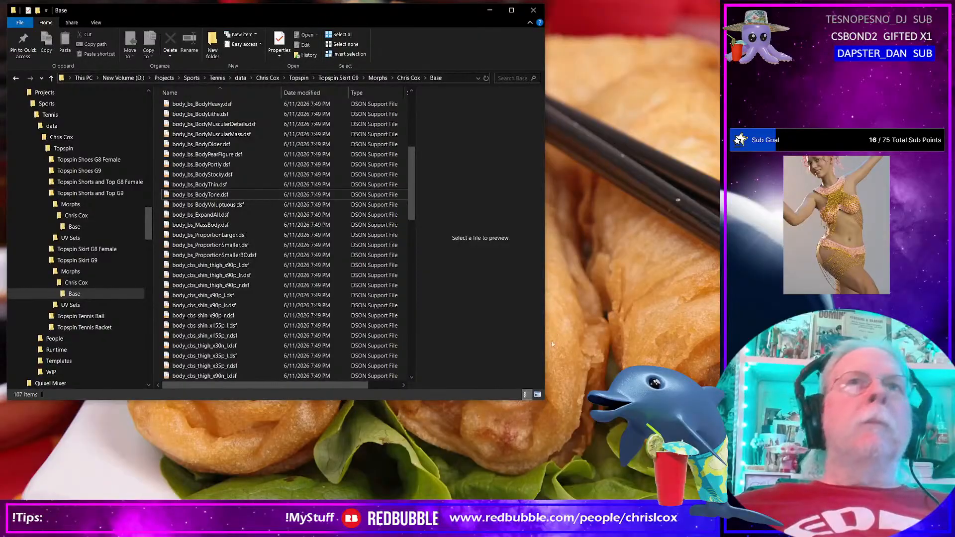
left_click_drag(543, 400, 725, 477)
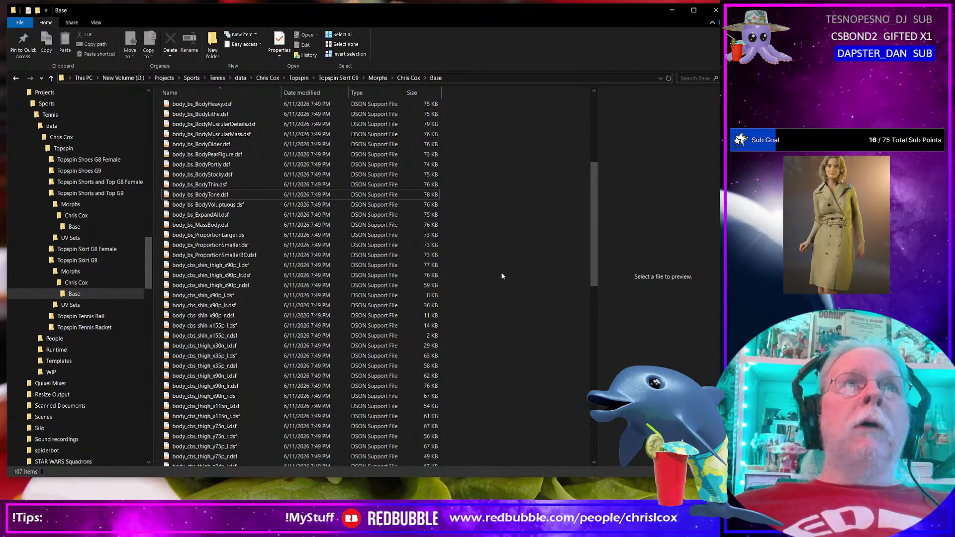
left_click(671, 14)
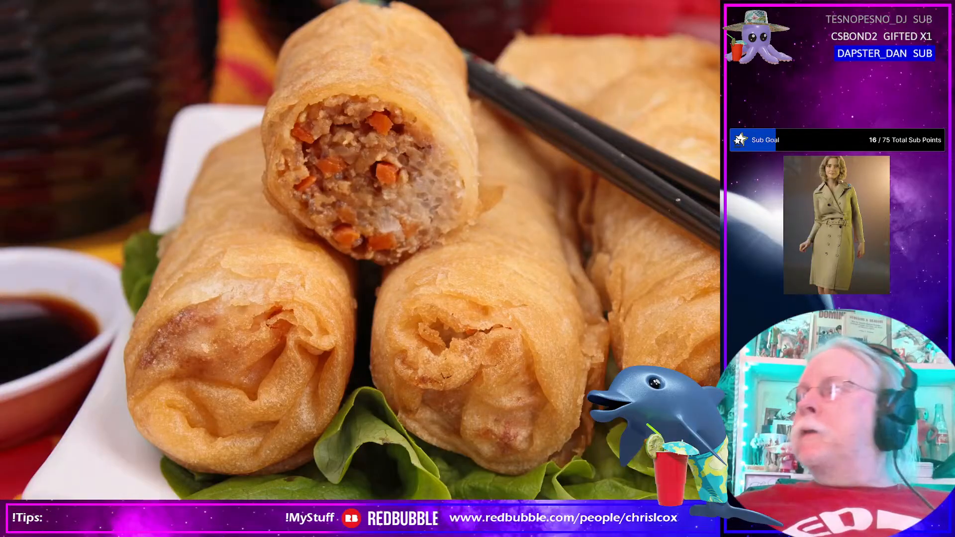
Step: Switch to Adobe Substance 3D Painter and frame the tennis shoes in the 3D view
left_click(565, 518)
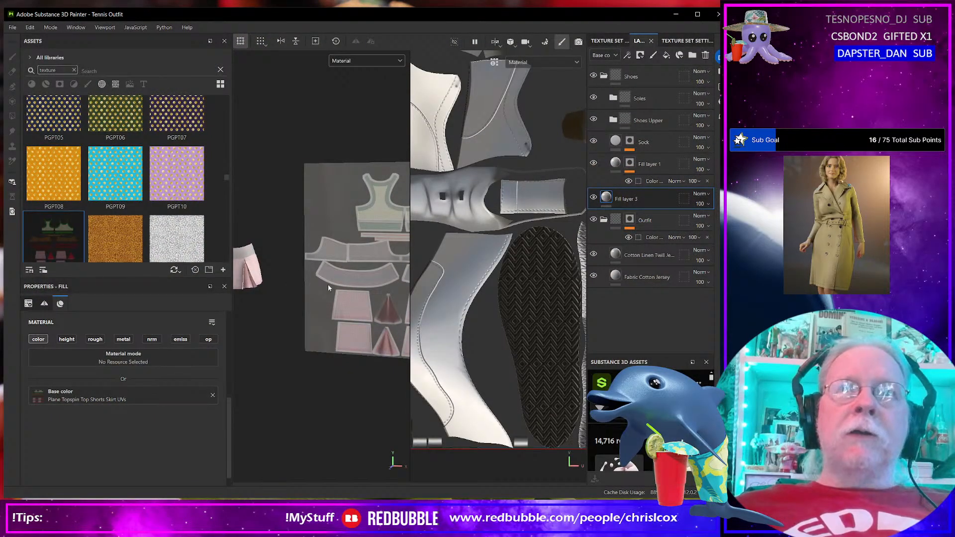
scroll(314, 340, "down", 5)
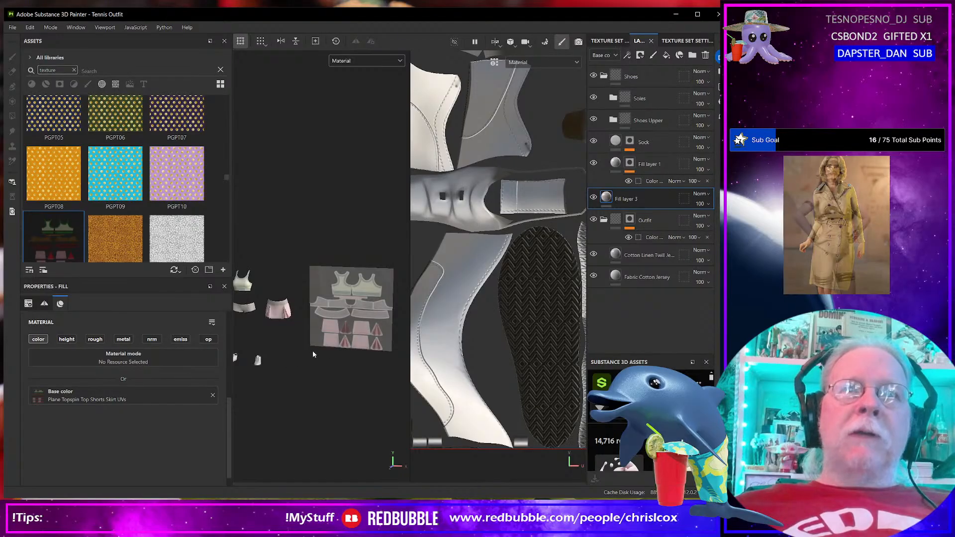
scroll(280, 368, "up", 3)
middle_click_drag(243, 371, 411, 298, "alt")
scroll(341, 342, "up", 3)
scroll(341, 343, "up", 3)
middle_click_drag(273, 317, 389, 305, "alt")
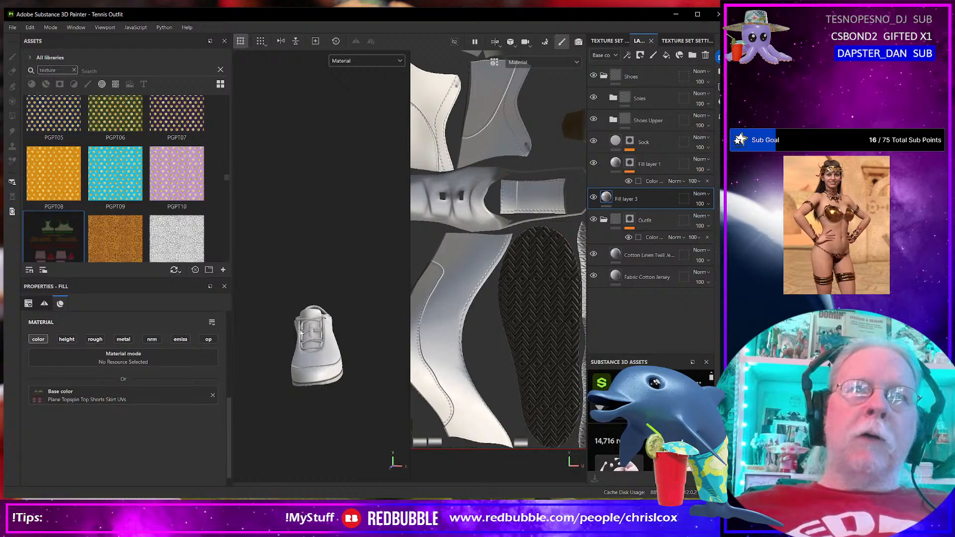
left_click_drag(346, 343, 271, 347, "alt")
scroll(271, 346, "up", 4)
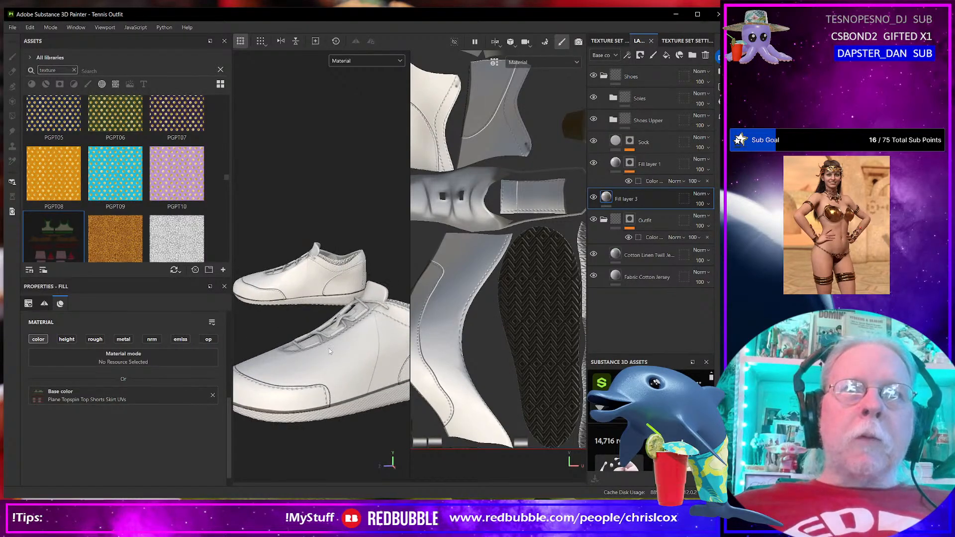
middle_click_drag(329, 348, 295, 336, "alt")
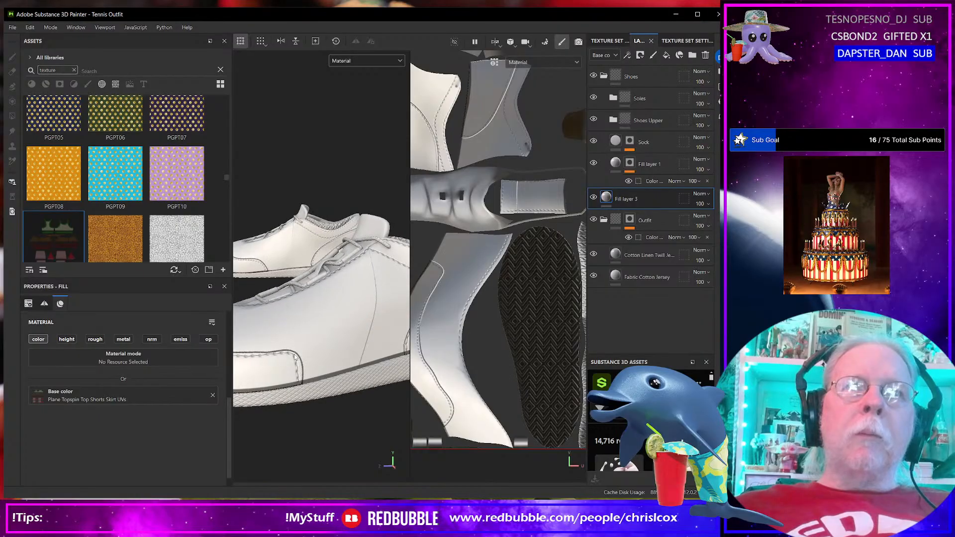
Step: Examine the seams and stitching of the tennis shoes from the front and the side
scroll(295, 357, "down", 3)
left_click_drag(297, 358, 326, 370, "alt")
scroll(316, 367, "up", 3)
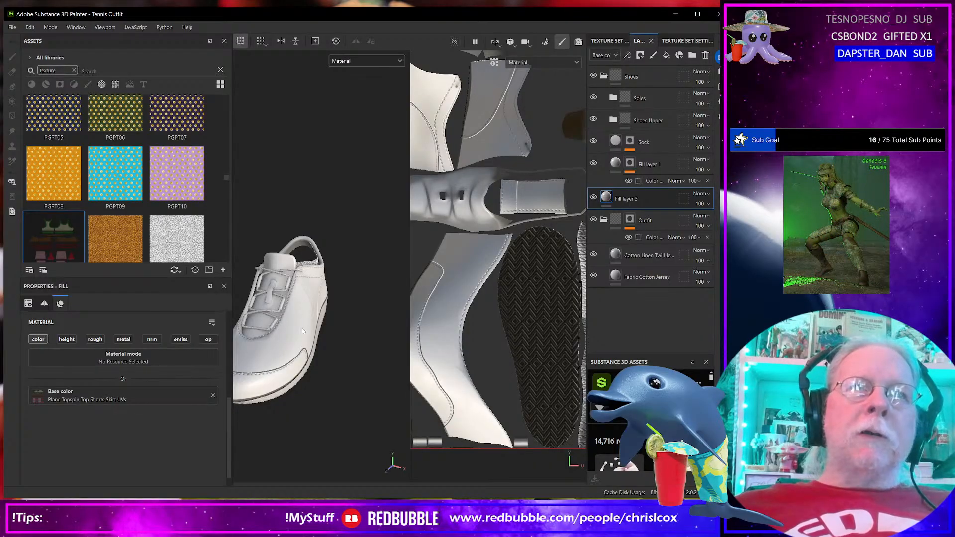
scroll(305, 337, "down", 3)
left_click_drag(305, 337, 326, 334, "alt")
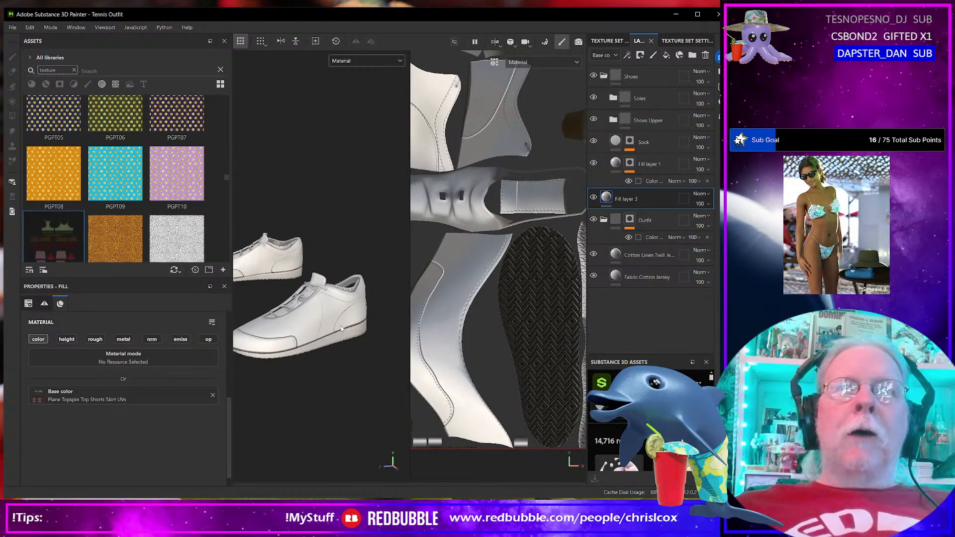
scroll(339, 338, "down", 3)
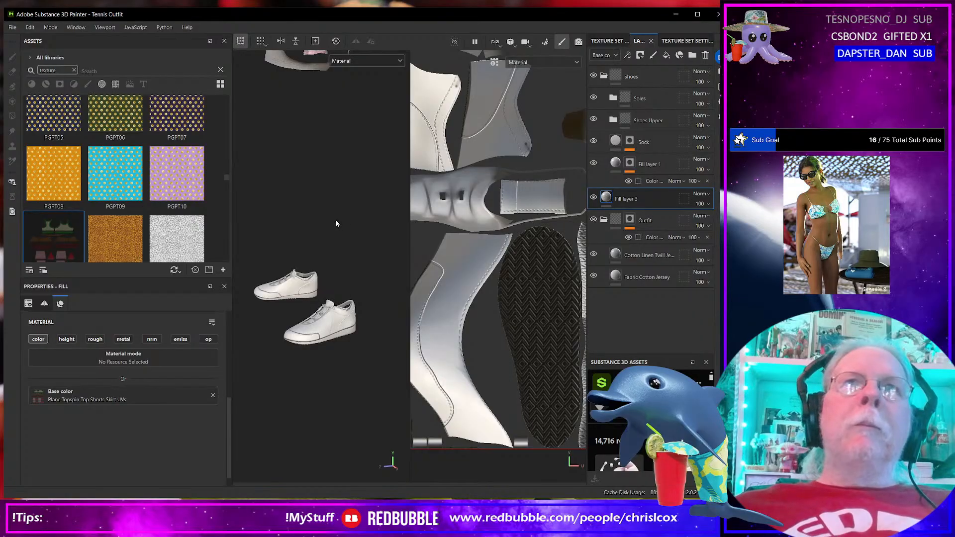
middle_click_drag(290, 159, 291, 191, "alt")
scroll(325, 374, "up", 3)
scroll(325, 374, "up", 2)
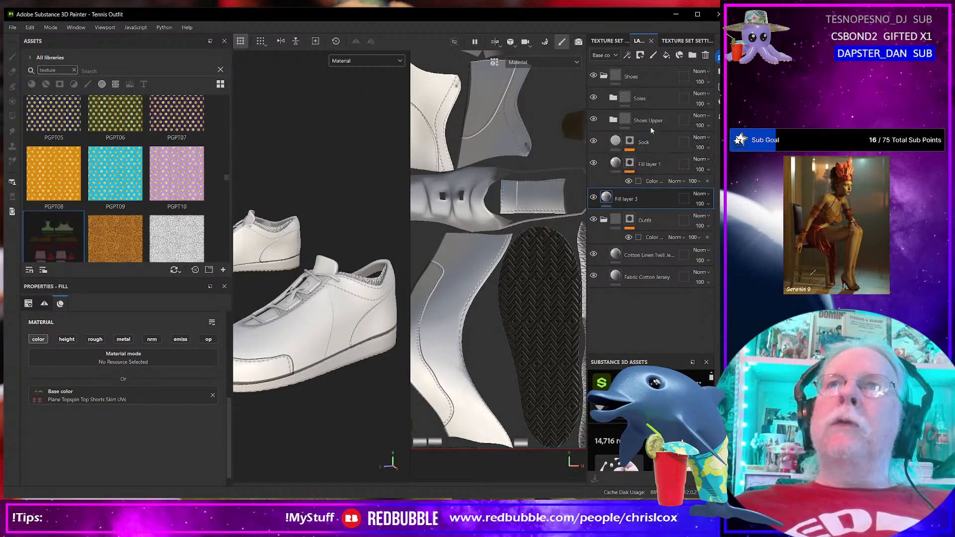
Step: Expand the Shoes Upper folder, select the path layer below the stitching, widen the 3D view and select Path 1
left_click(613, 120)
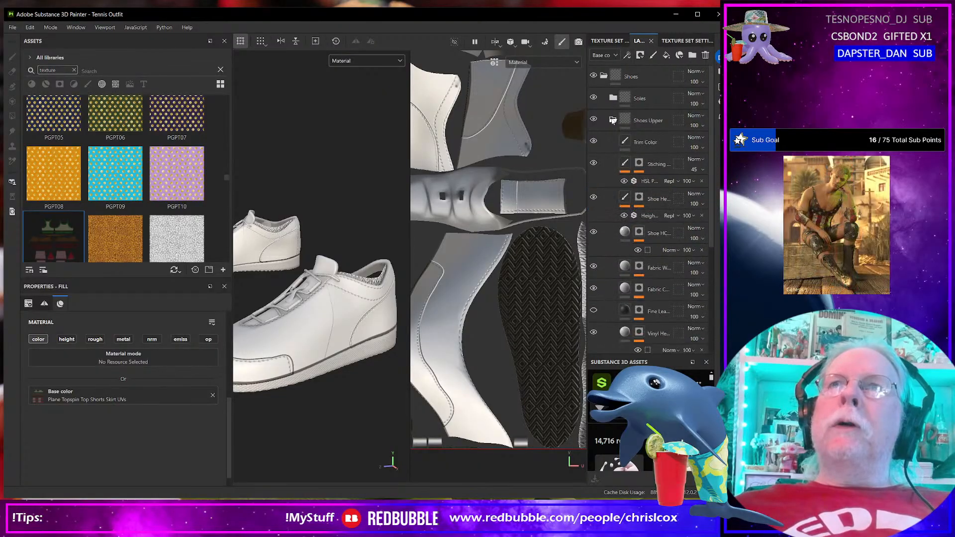
left_click(655, 200)
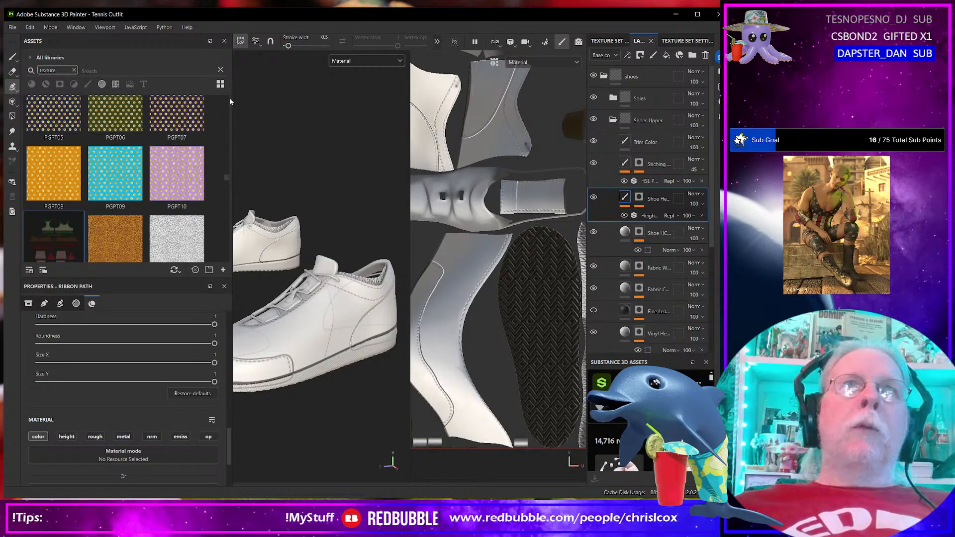
left_click_drag(230, 102, 97, 102)
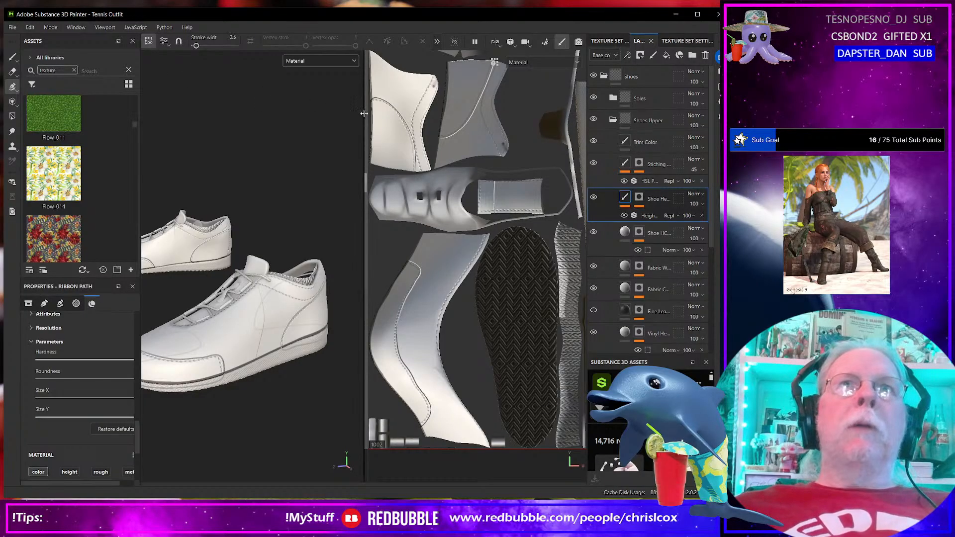
left_click_drag(364, 117, 430, 119)
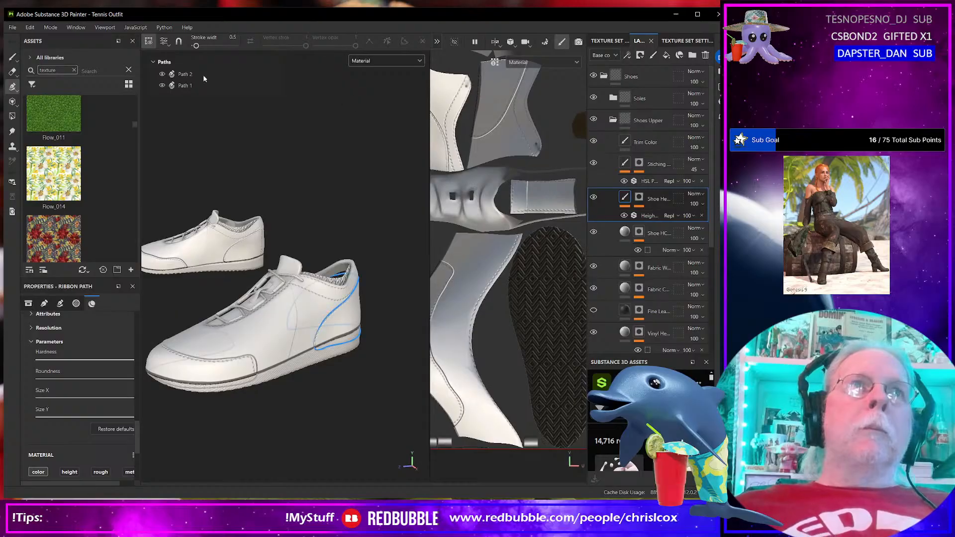
left_click(193, 83)
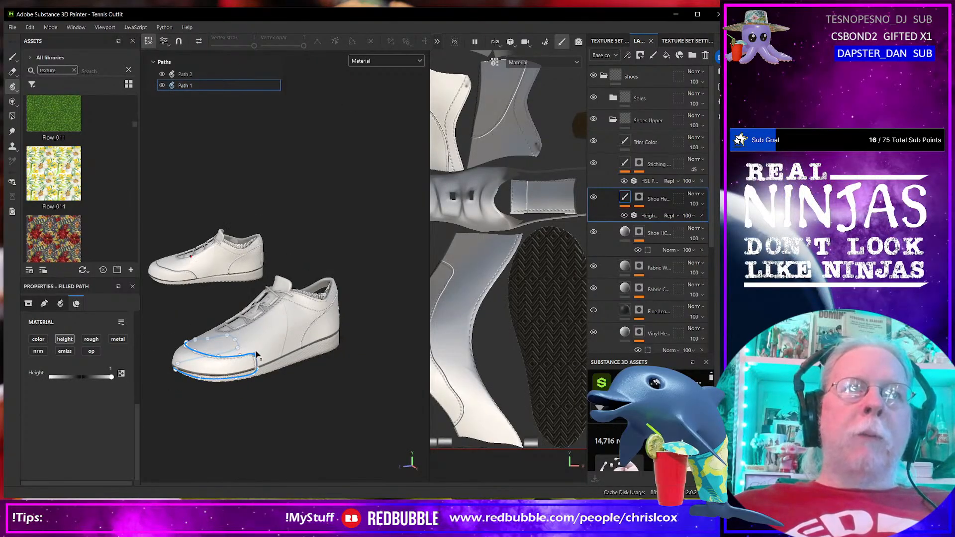
Step: Reshape Path 1 along the toe cap's upper seam by repositioning its points into a smoother curve
scroll(256, 353, "up", 5)
left_click_drag(248, 347, 370, 295)
scroll(352, 322, "up", 2)
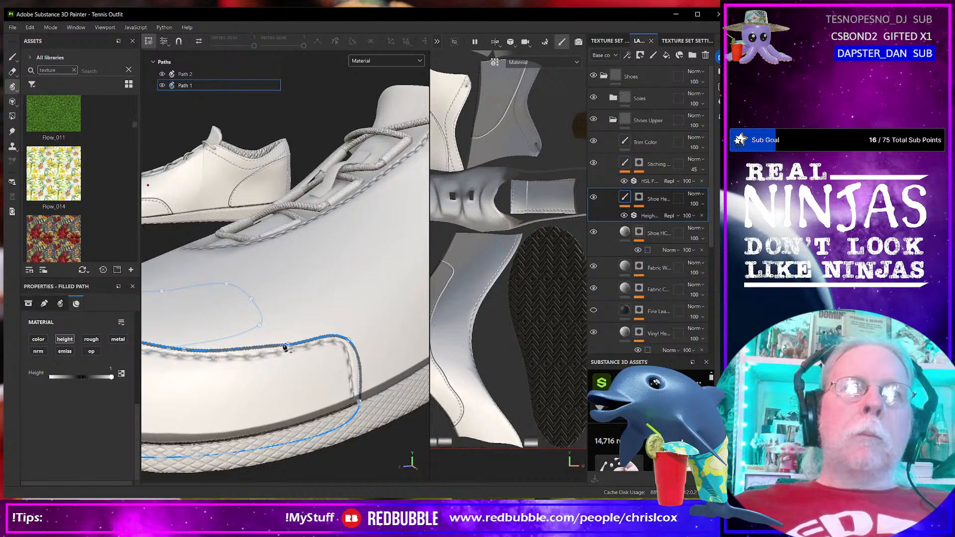
left_click(240, 347)
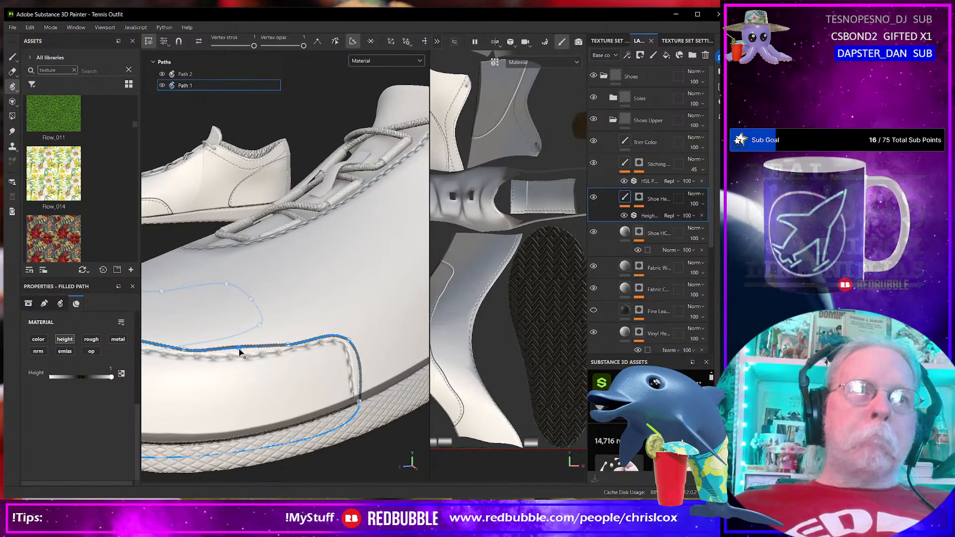
left_click_drag(239, 350, 241, 356)
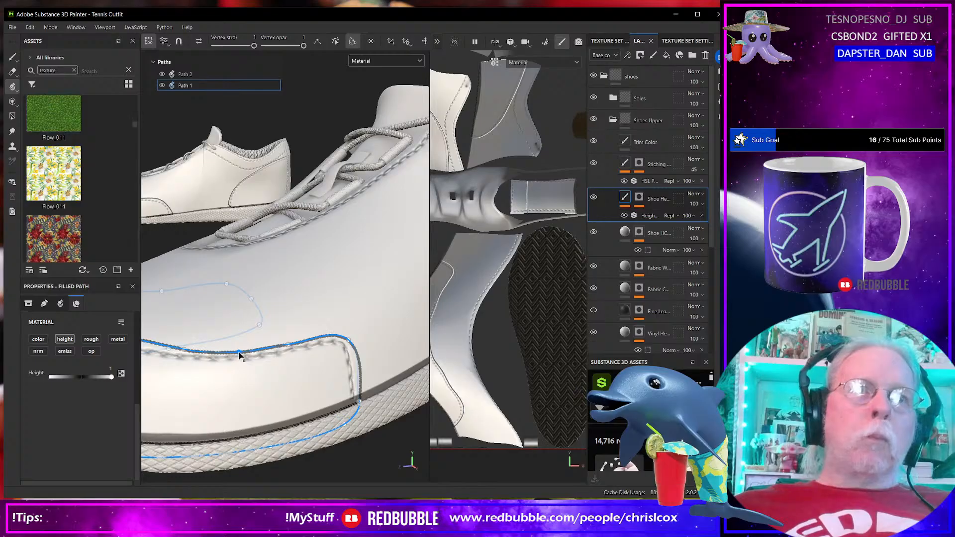
left_click_drag(292, 344, 321, 338)
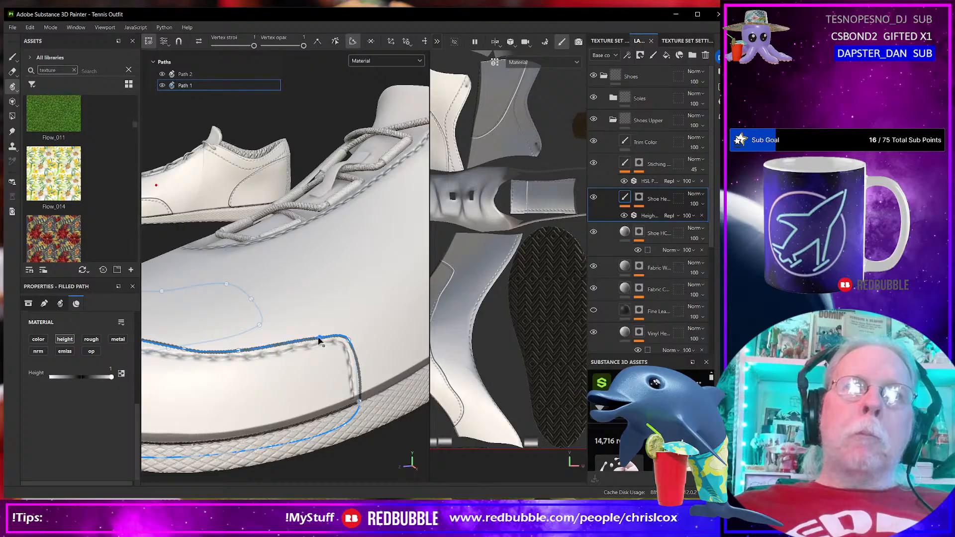
left_click_drag(251, 351, 256, 349)
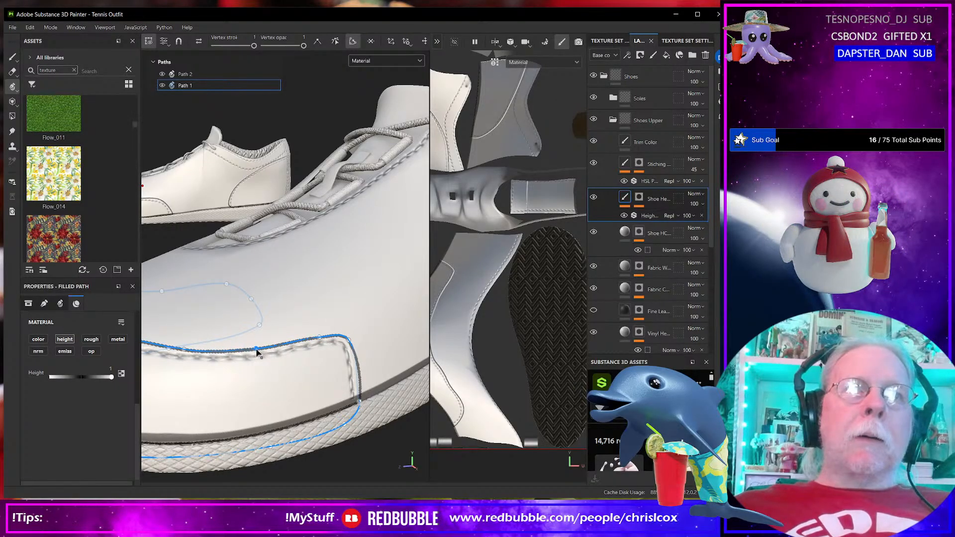
Step: Leave the path by selecting the Shoes Upper folder and examine the toe cap seam from several sides
scroll(302, 355, "down", 5)
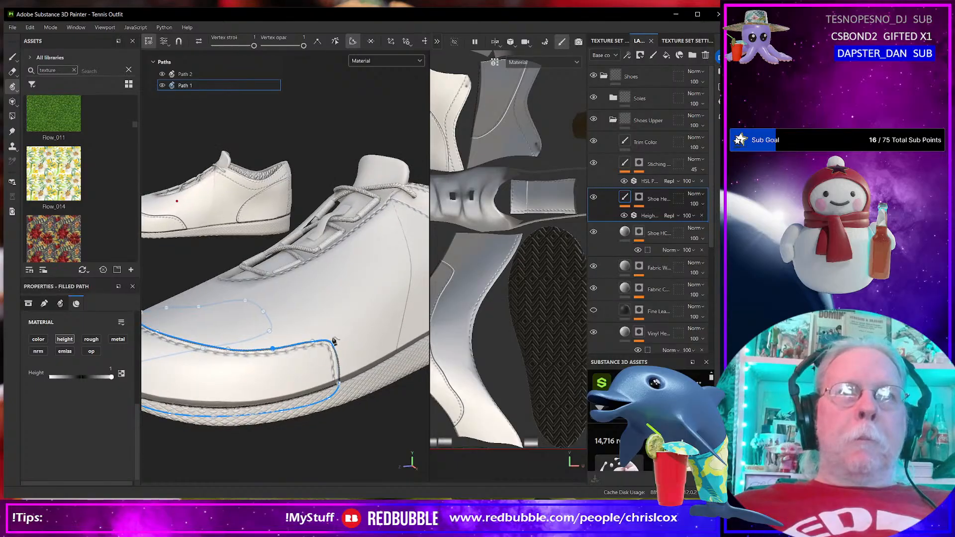
left_click(654, 121)
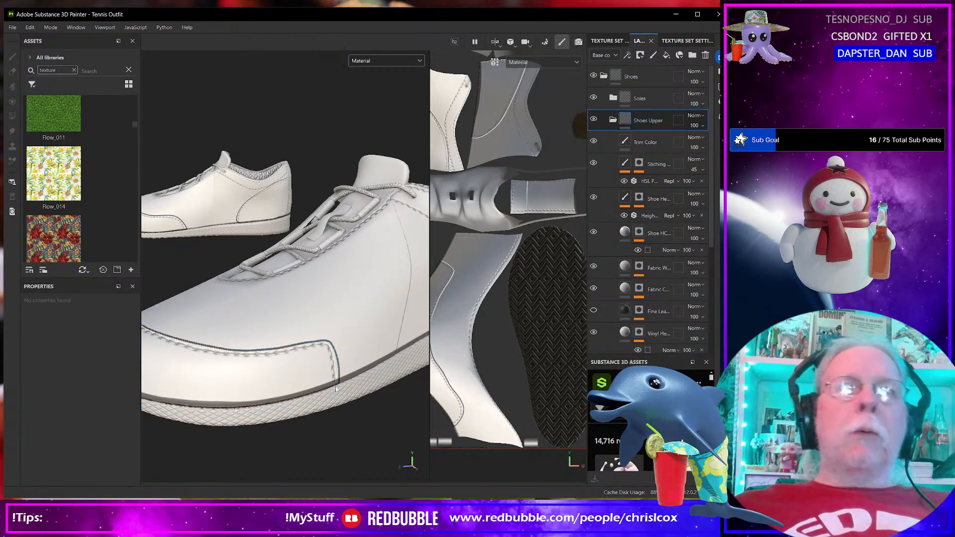
left_click_drag(326, 412, 277, 384, "alt")
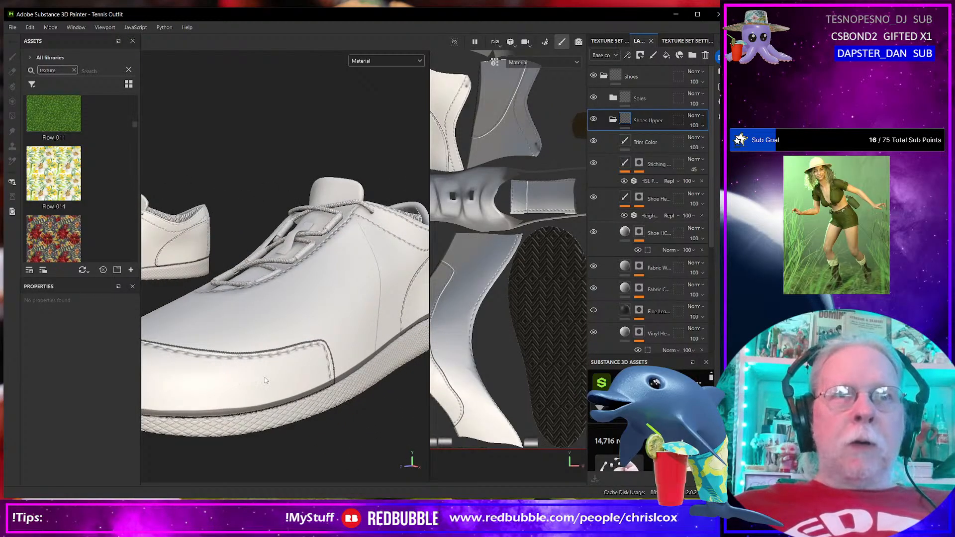
scroll(273, 381, "down", 3)
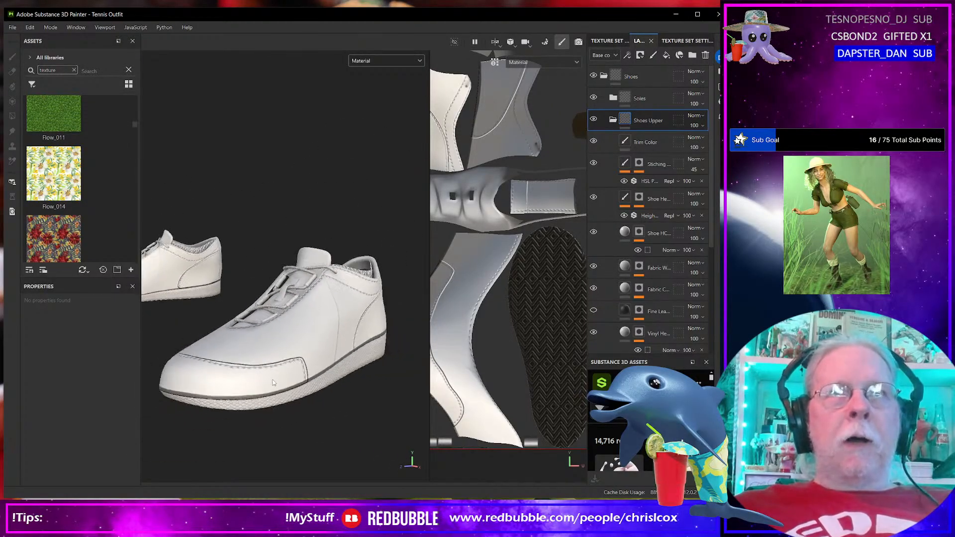
left_click_drag(273, 382, 240, 340, "alt")
scroll(317, 367, "up", 3)
scroll(288, 359, "down", 2)
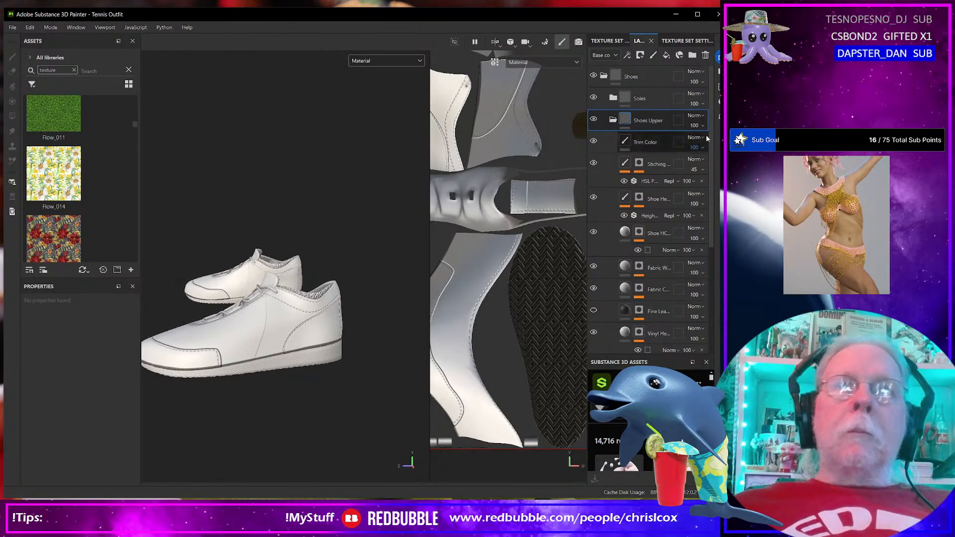
Step: Collapse the Shoes Upper and Shoes folders and frame the skirt in the 3D view
left_click(613, 120)
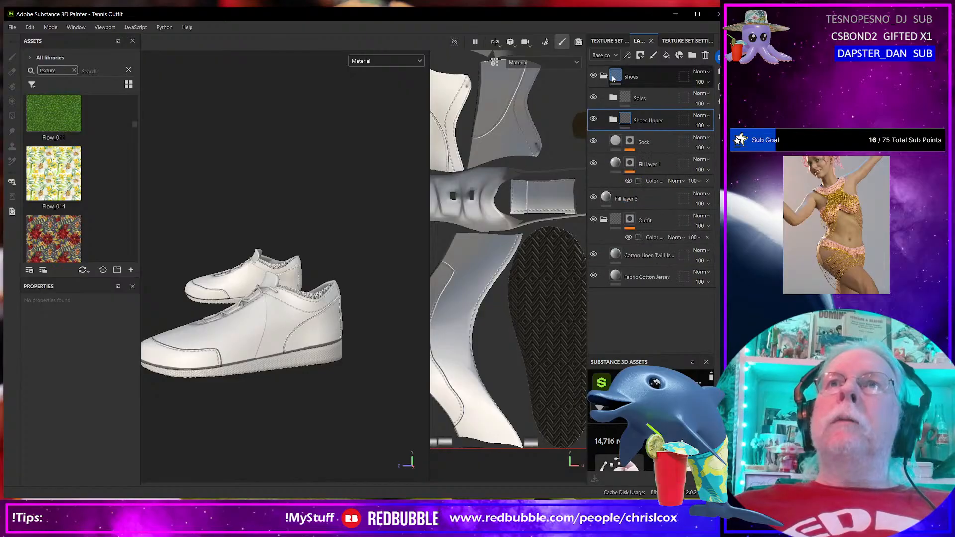
left_click(603, 77)
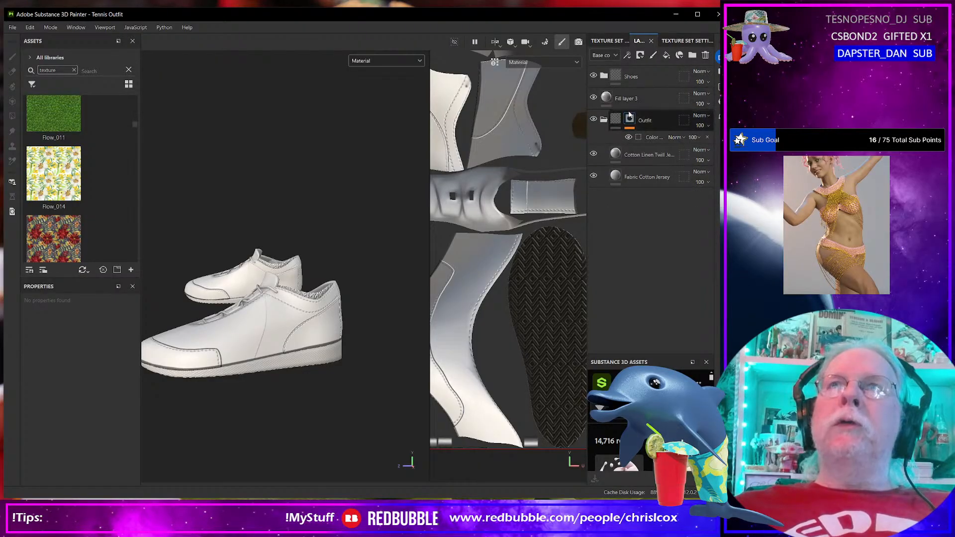
scroll(323, 222, "down", 4)
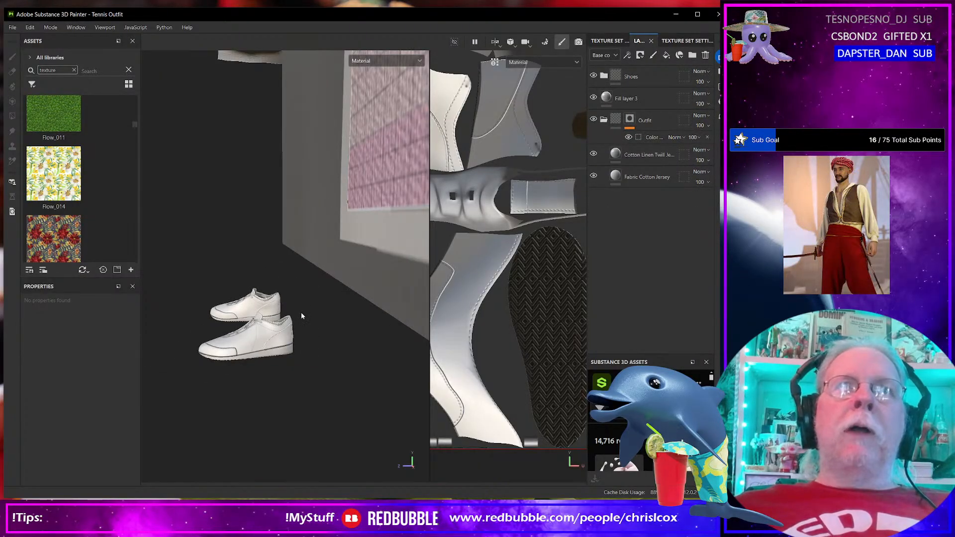
left_click_drag(301, 314, 359, 297, "alt")
middle_click_drag(285, 208, 237, 401, "alt")
scroll(320, 404, "up", 3)
middle_click_drag(303, 405, 224, 401, "alt")
left_click_drag(224, 401, 243, 364, "alt")
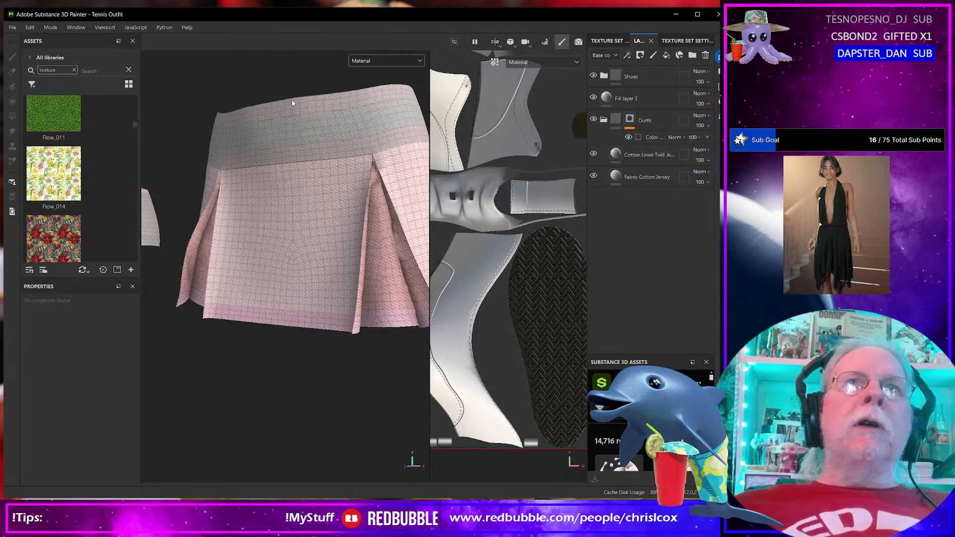
Step: Examine the shorts and the sports top of the outfit in the 3D view
middle_click_drag(219, 169, 353, 168, "alt")
middle_click_drag(228, 221, 308, 255, "alt")
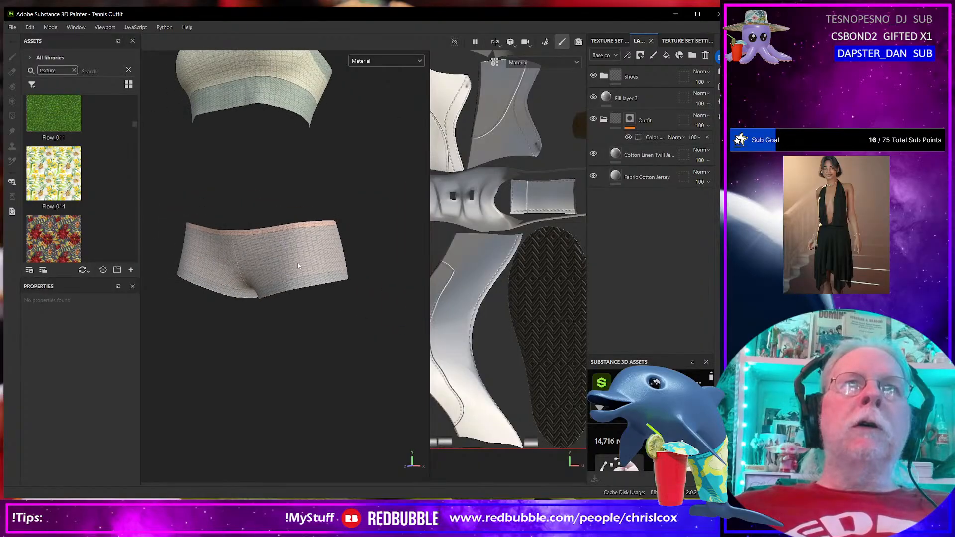
scroll(298, 253, "up", 3)
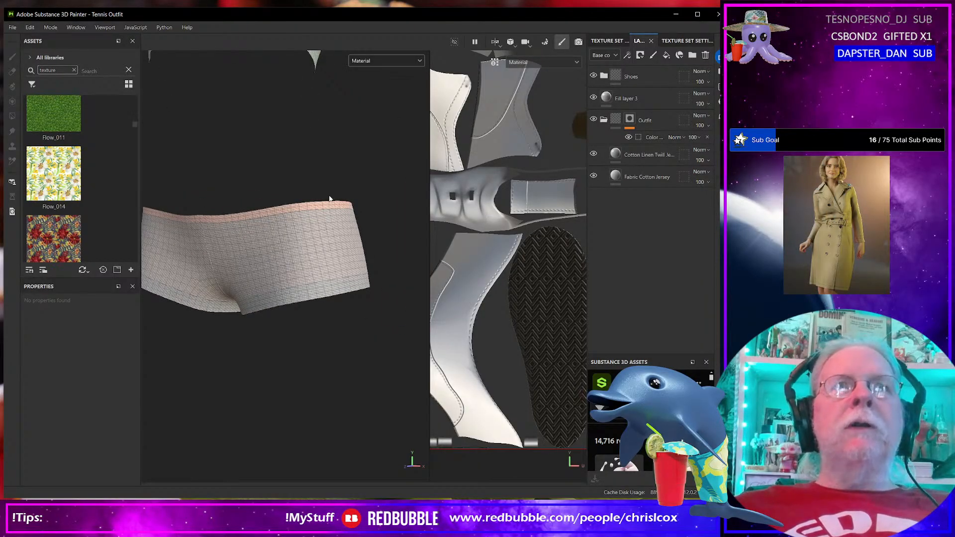
scroll(329, 196, "up", 2)
scroll(326, 194, "down", 4)
middle_click_drag(310, 168, 303, 399, "alt")
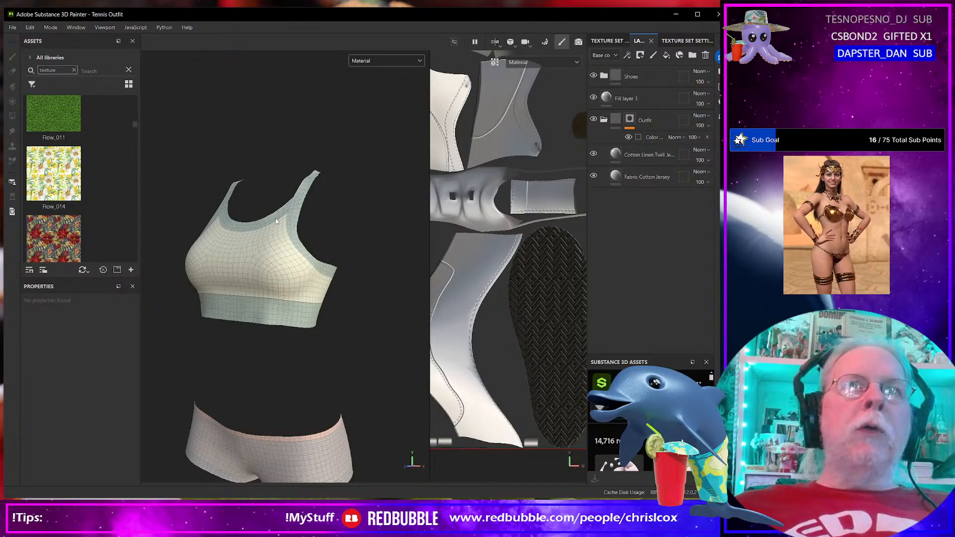
left_click_drag(292, 259, 313, 259, "alt")
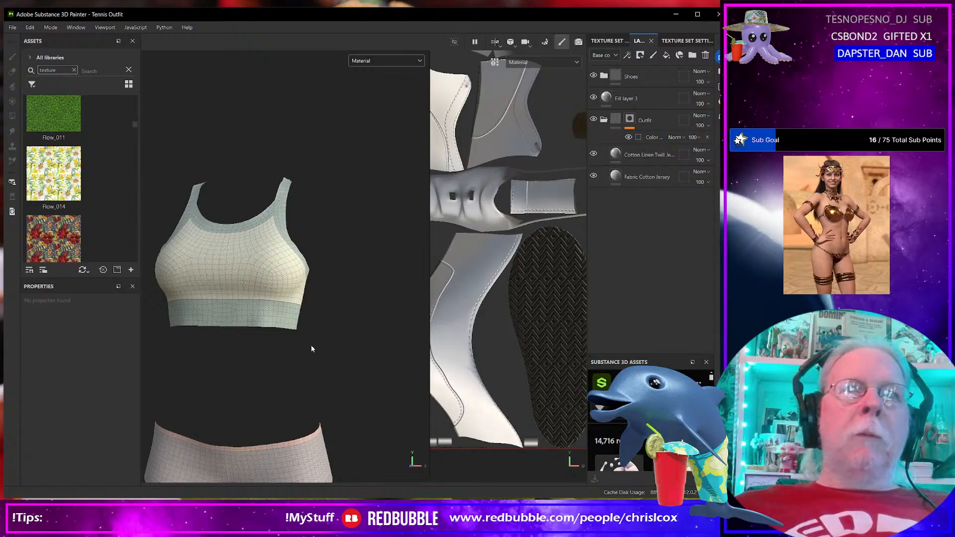
scroll(312, 345, "down", 3)
Step: Examine the flat pattern pieces of the outfit and frame the skirt panels and pleats
mouse_move(377, 335)
middle_mouse_down("alt")
mouse_move(284, 326)
mouse_move(215, 260)
mouse_move(173, 244)
middle_mouse_up("alt")
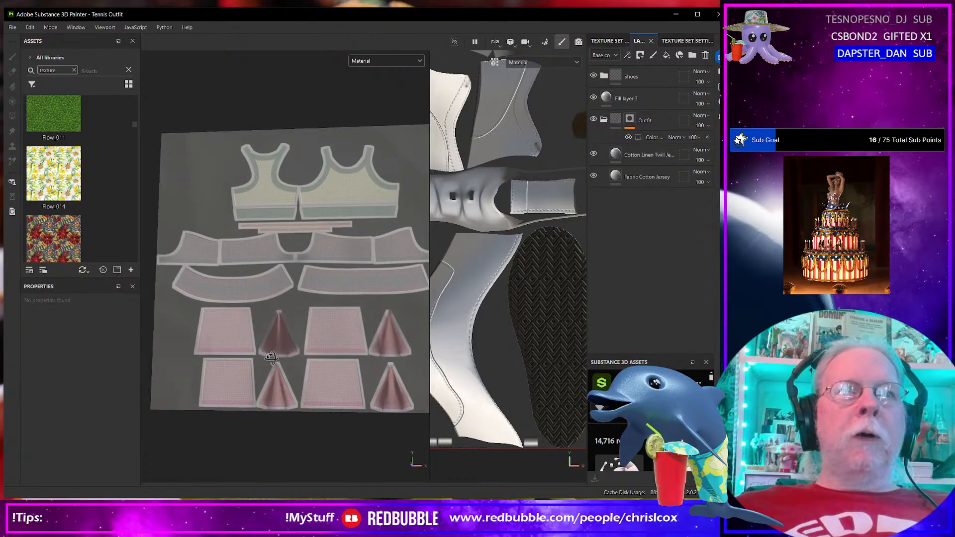
middle_click_drag(271, 360, 404, 353, "alt")
scroll(284, 354, "up", 5)
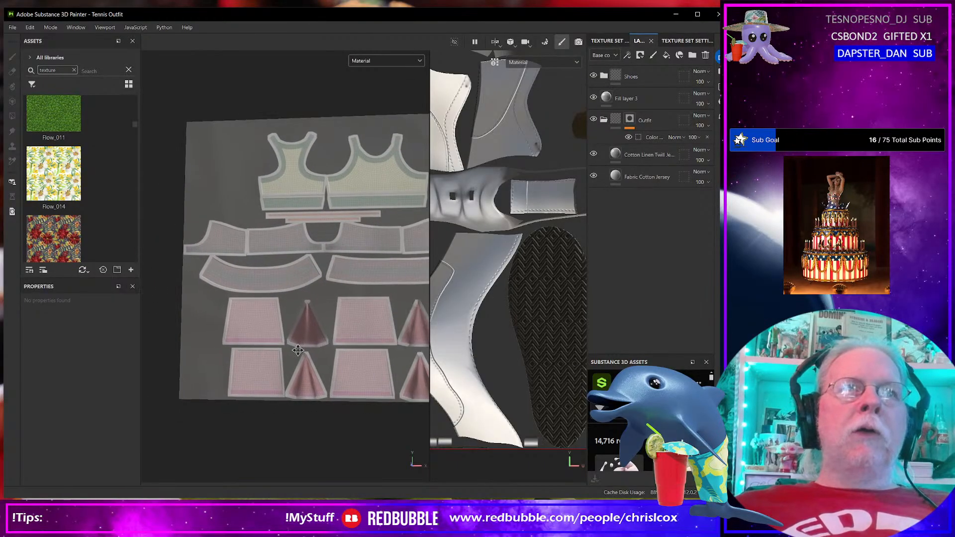
middle_click_drag(284, 354, 344, 354, "alt")
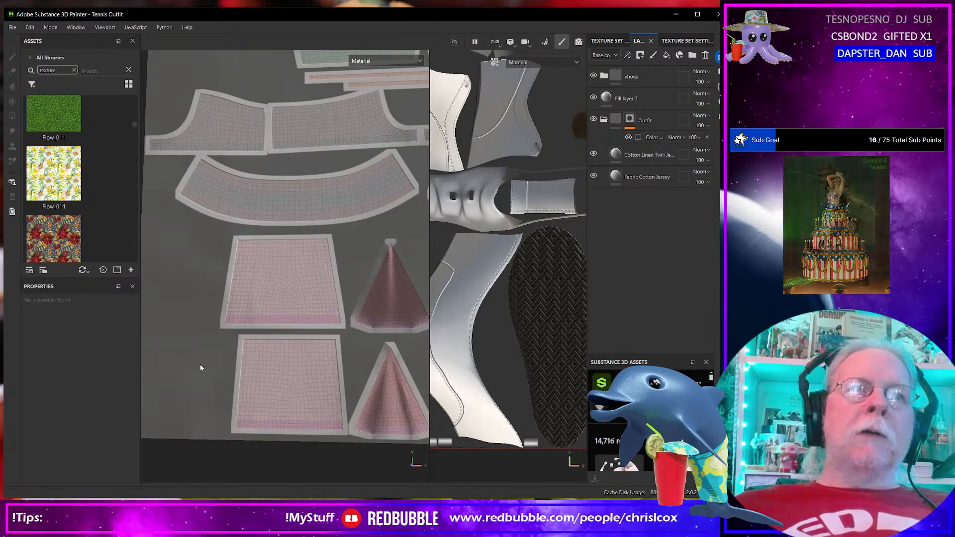
middle_click_drag(200, 365, 348, 355, "alt")
middle_click_drag(243, 345, 349, 368, "alt")
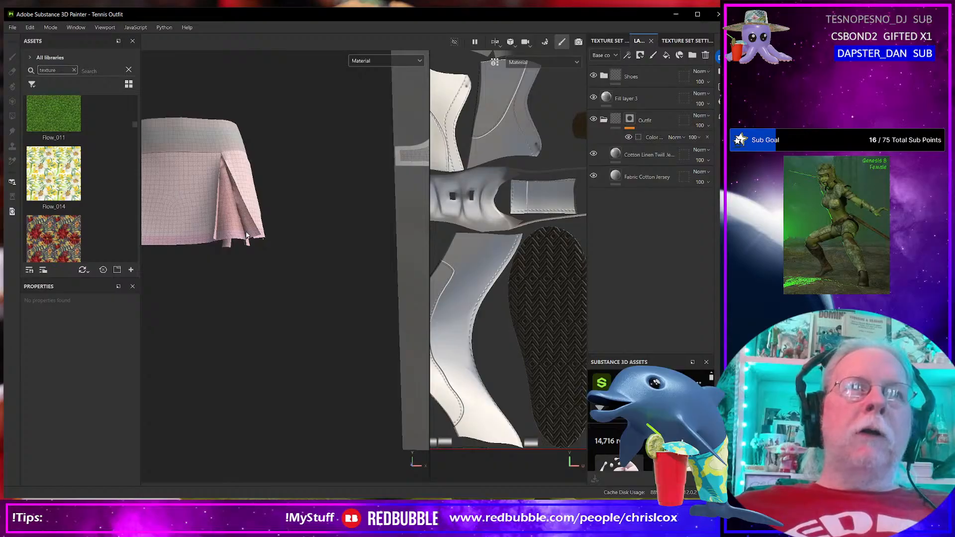
middle_click_drag(323, 318, 79, 274, "alt")
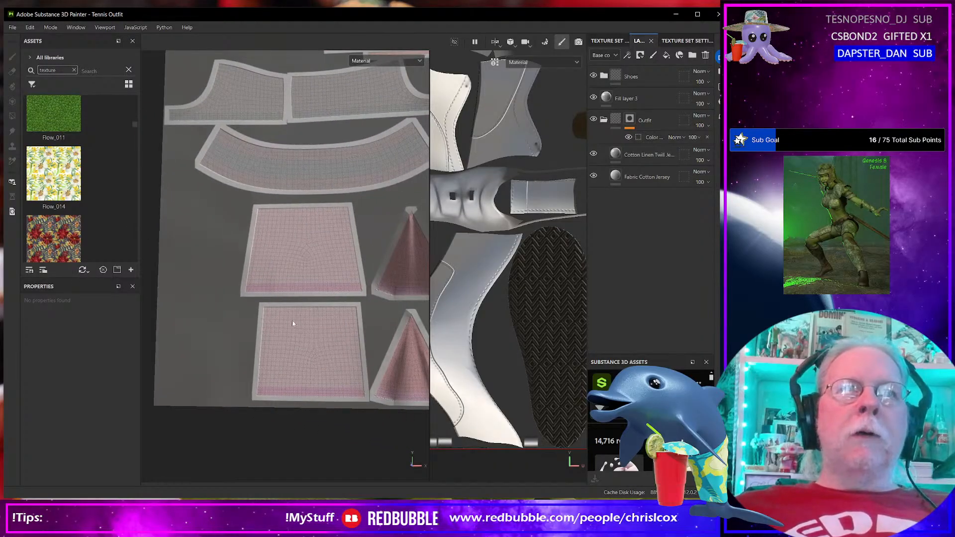
left_click_drag(286, 357, 306, 362, "alt")
middle_click_drag(306, 362, 257, 367, "alt")
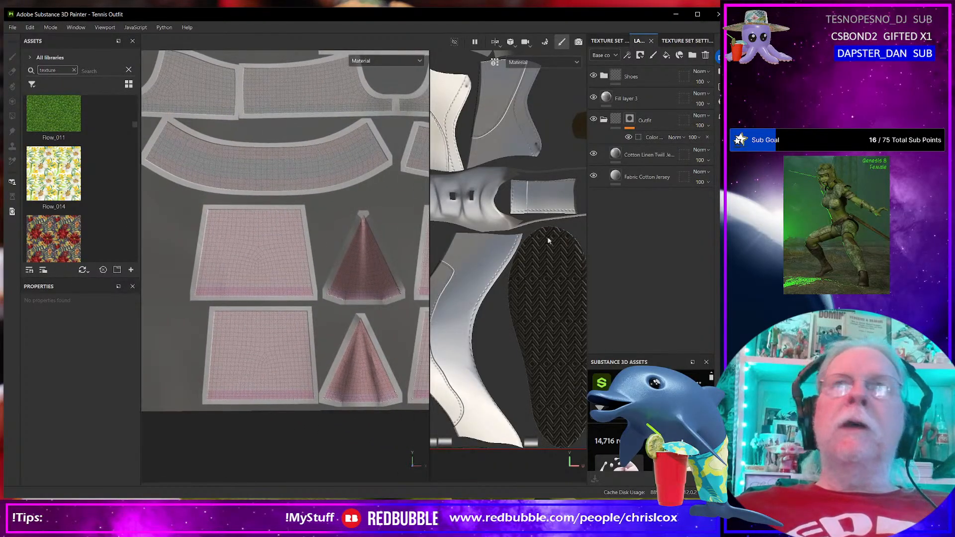
Step: Add a paint layer above the Cotton Linen Twill Jeans layer and activate the Paint along path tool
left_click(654, 147)
left_click(655, 156)
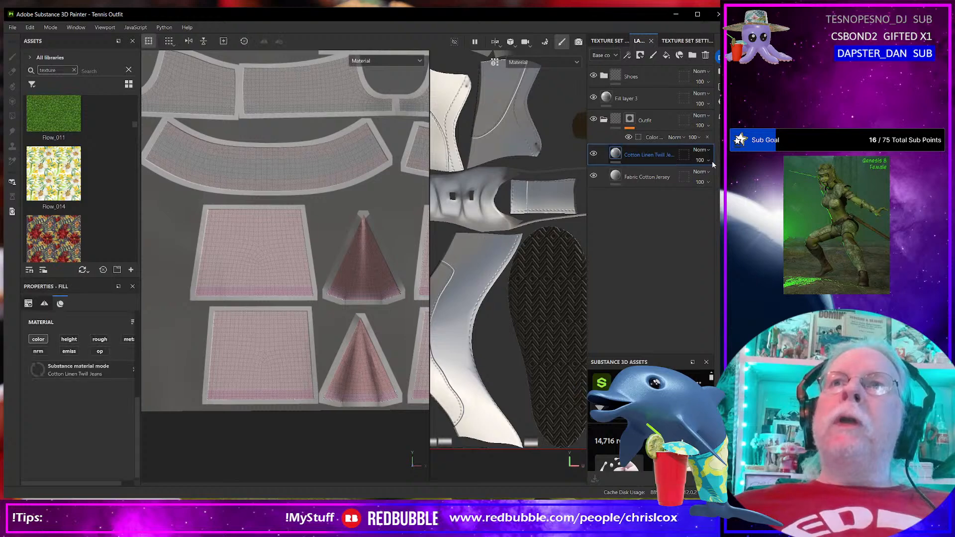
left_click(653, 55)
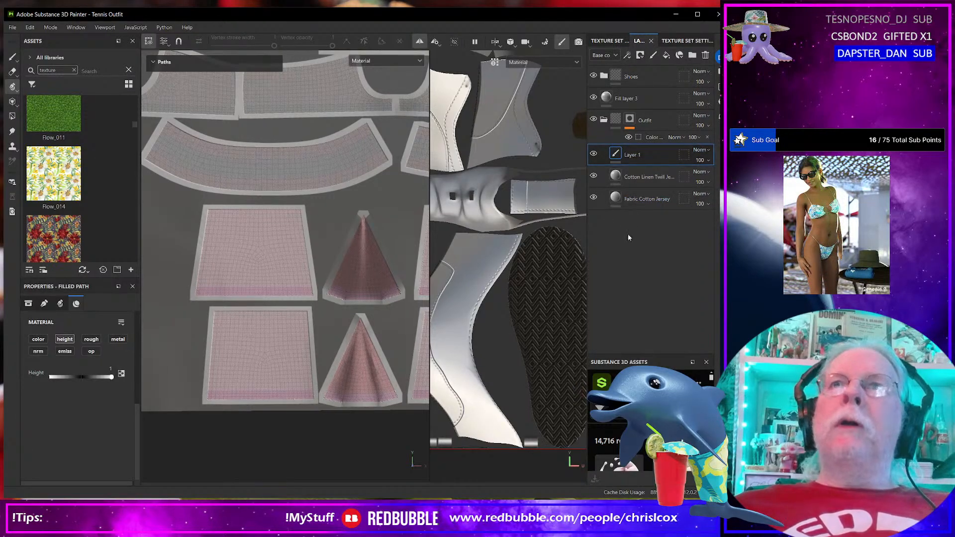
left_click(12, 89)
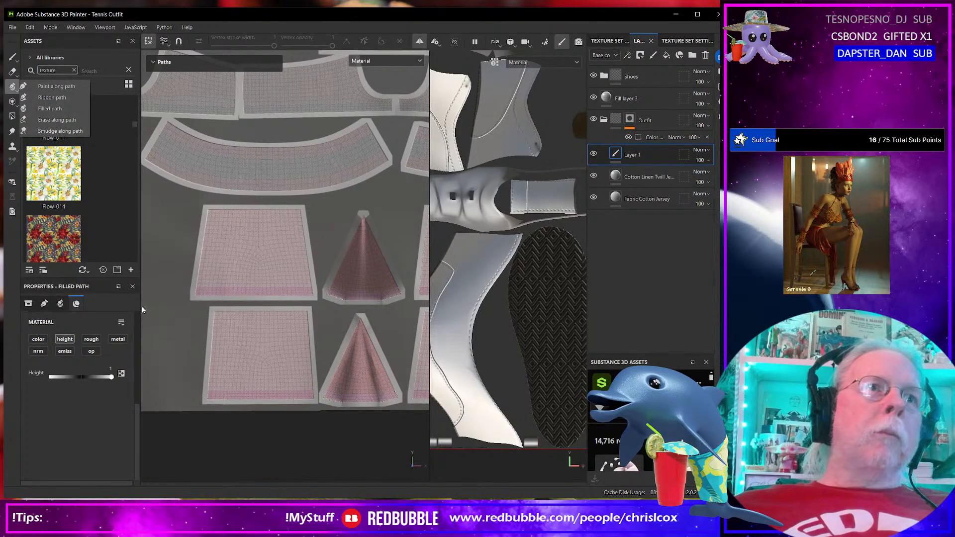
left_click(50, 86)
Step: Widen the tool properties area and load the Apparel ribbon path preset that uses the Topstitches material
scroll(105, 343, "up", 10)
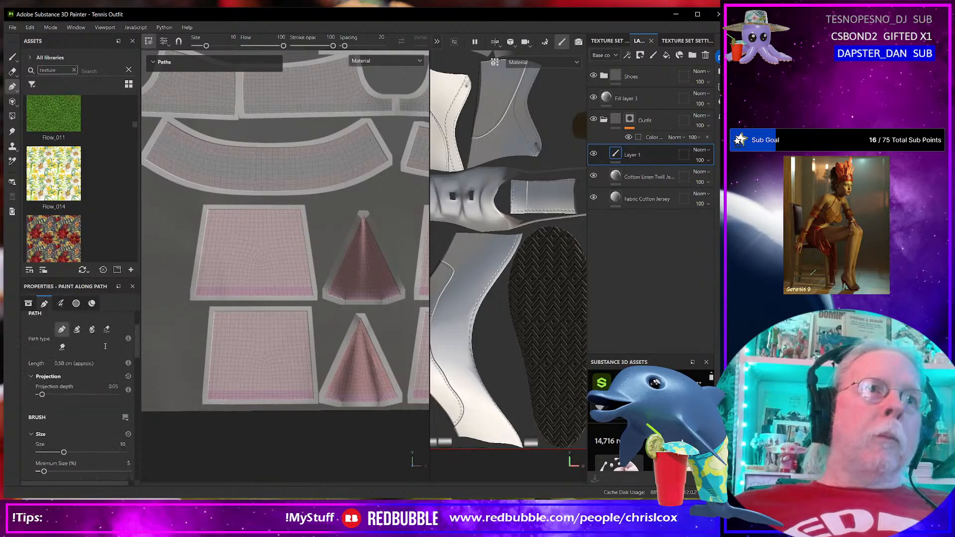
left_click_drag(141, 351, 182, 357)
left_click(135, 343)
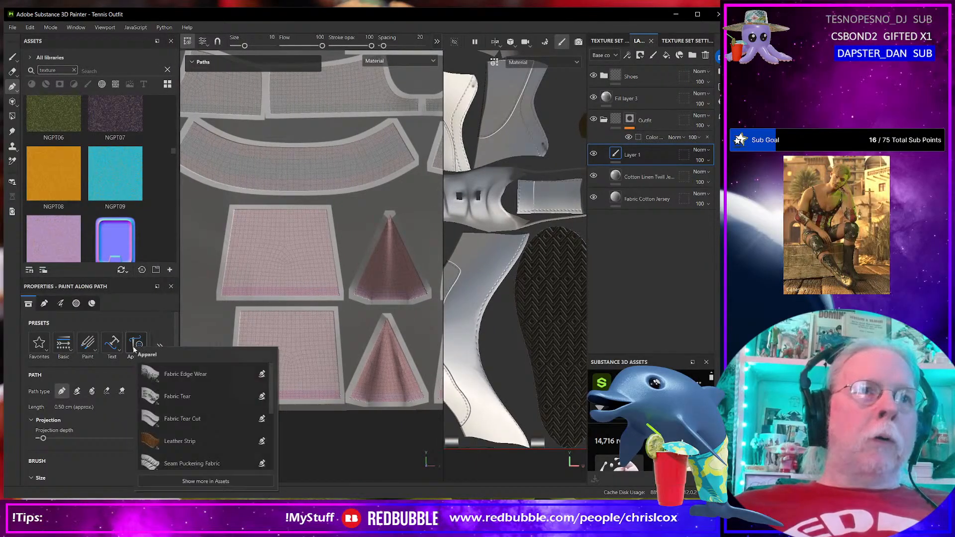
scroll(170, 438, "down", 5)
left_click(176, 438)
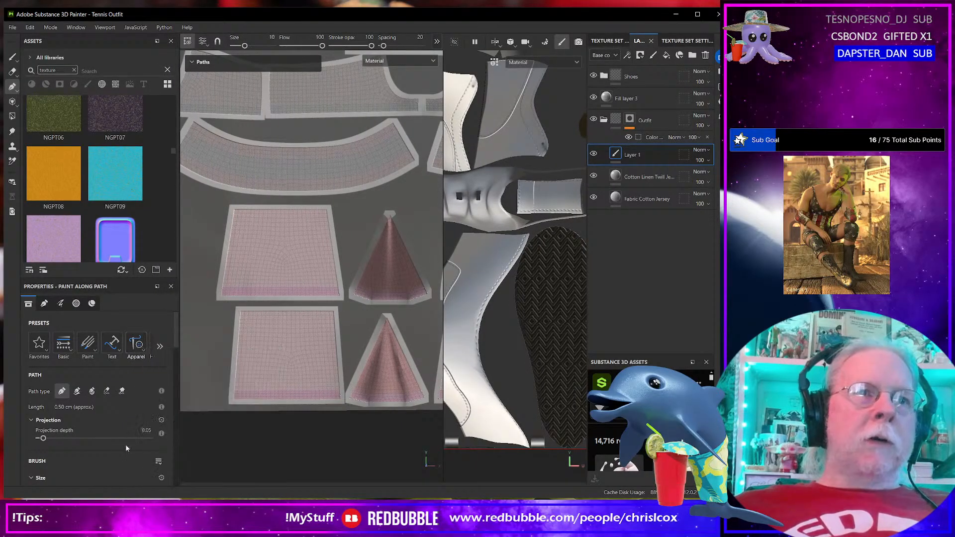
Step: Draw a straight two-point ribbon path across the flat lower skirt panel, just above its hem
scroll(248, 427, "up", 5)
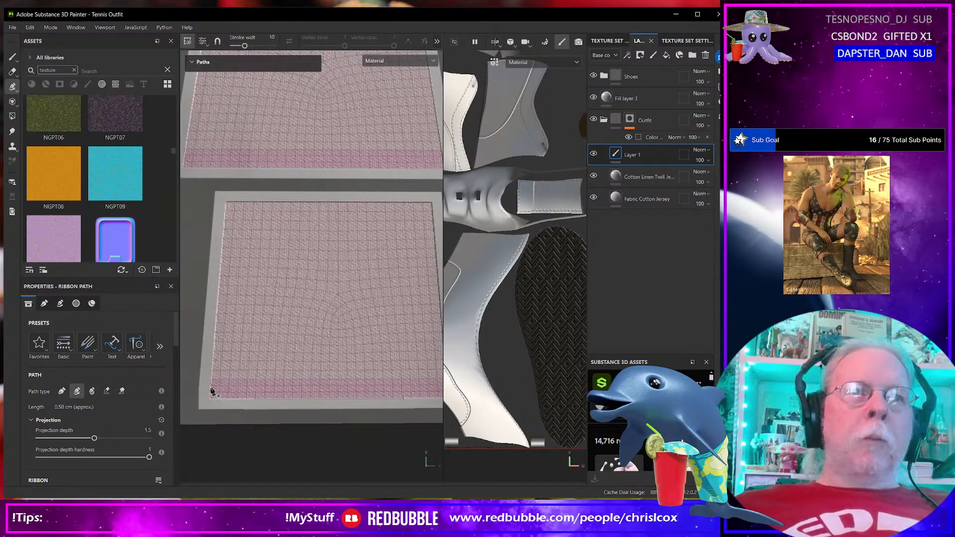
left_click(209, 388)
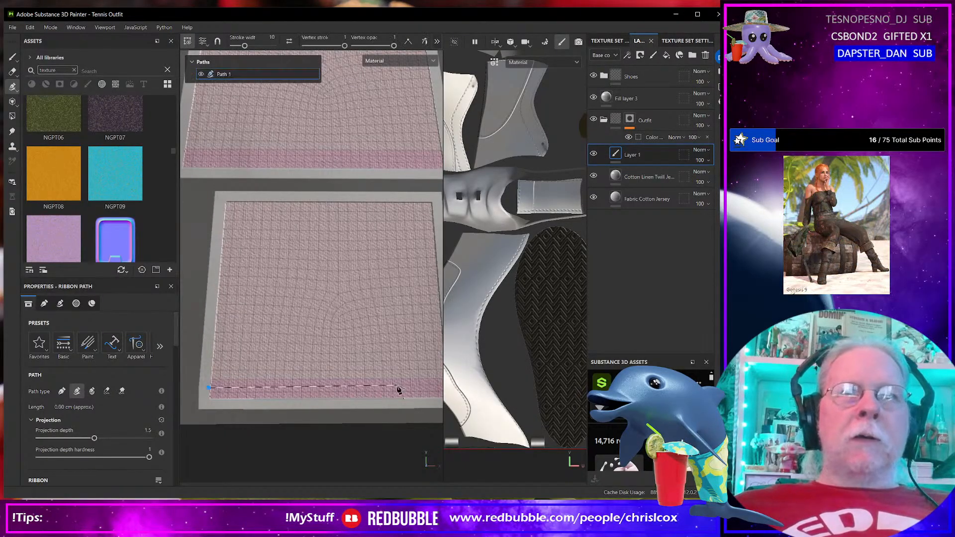
middle_click_drag(396, 390, 303, 392, "alt")
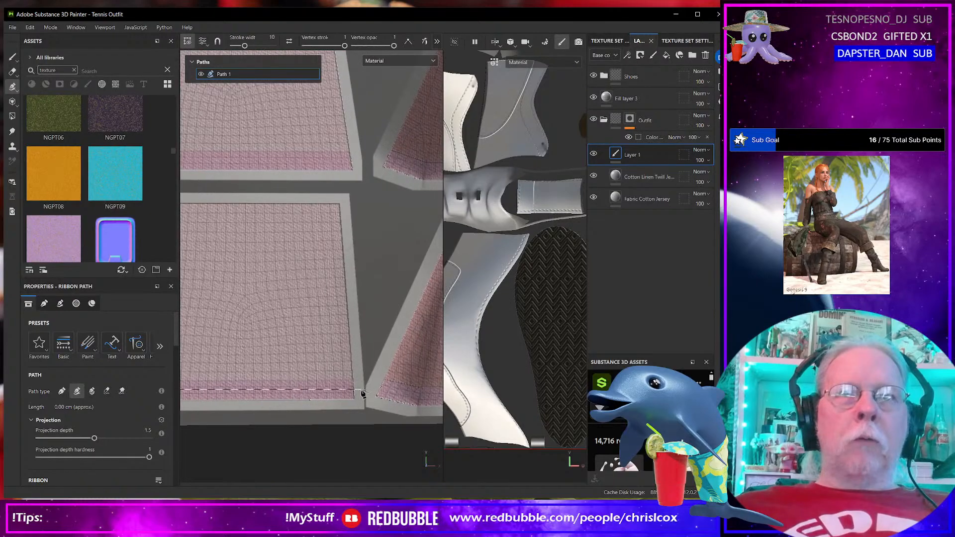
left_click(352, 390)
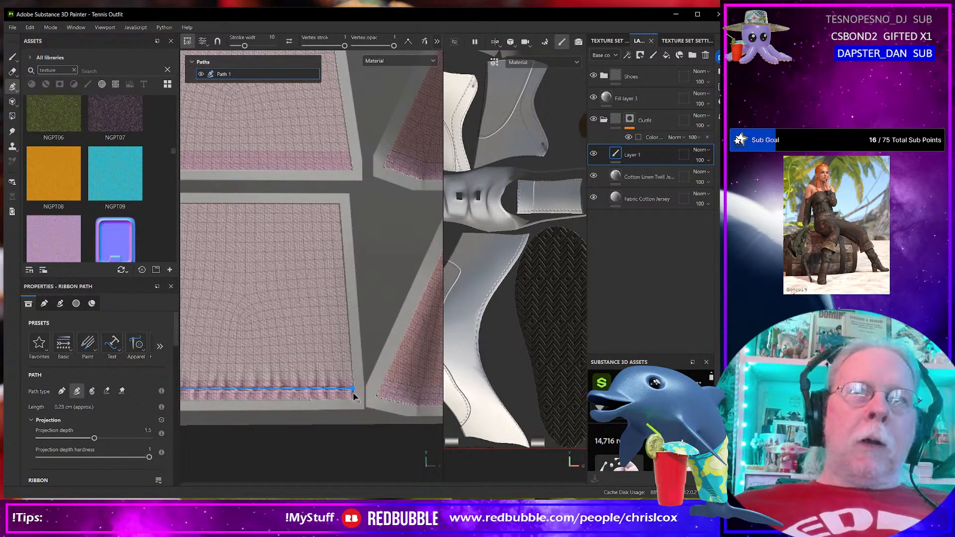
Step: Shift both end points of the ribbon path slightly closer to the skirt panel's hem
left_click_drag(353, 390, 354, 373)
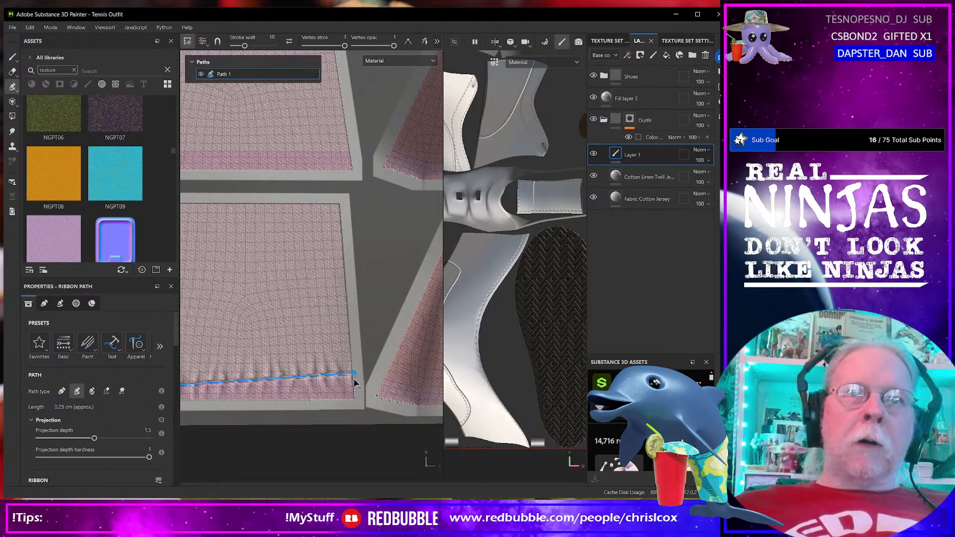
left_click_drag(354, 381, 354, 394)
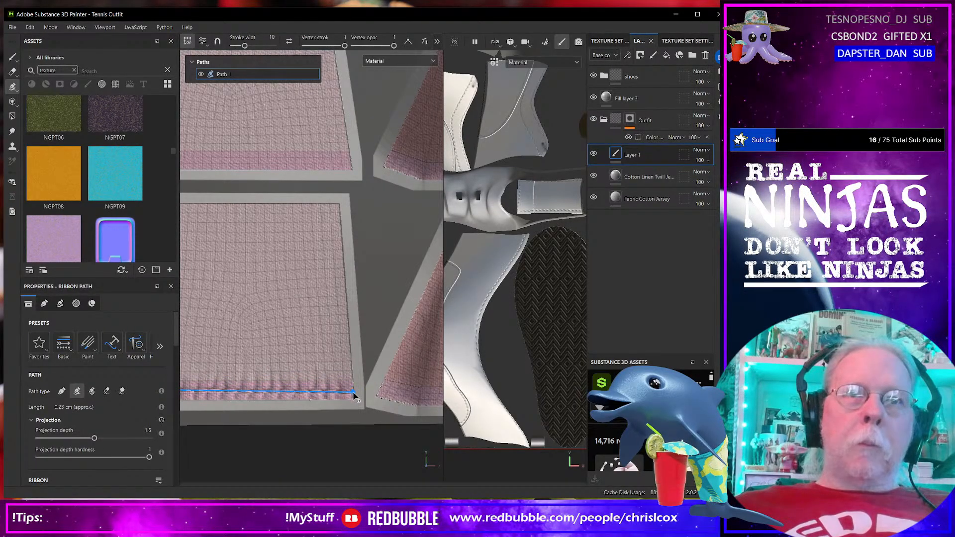
middle_click_drag(307, 374, 373, 369, "alt")
scroll(282, 396, "up", 2)
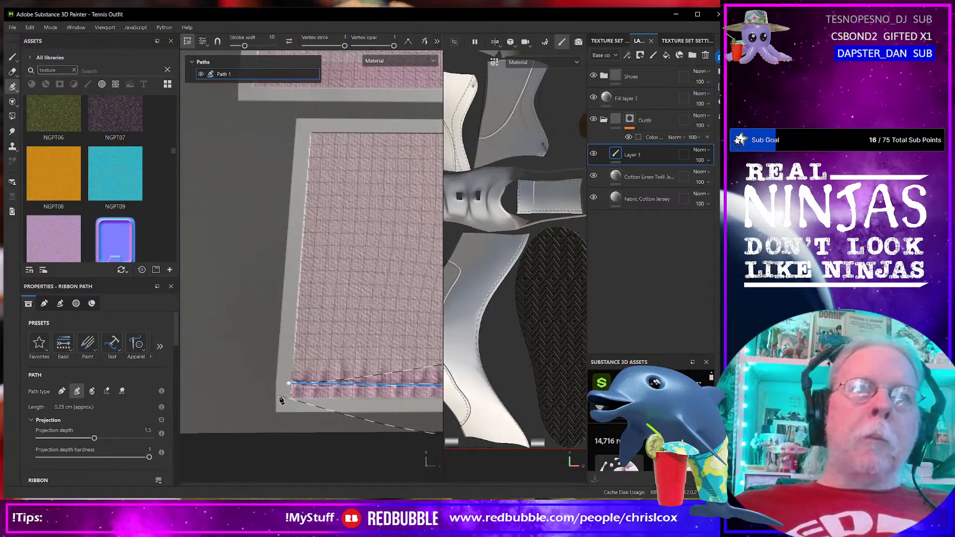
scroll(281, 400, "up", 1)
left_click_drag(296, 382, 296, 392)
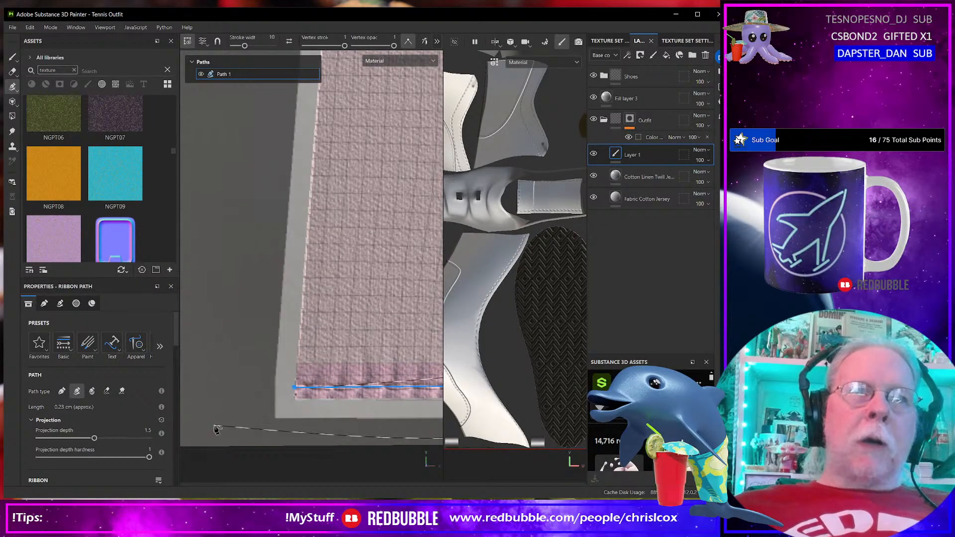
Step: Go through the ribbon path's stroke, tiling and alpha settings down to its Topstitches material
scroll(108, 427, "down", 5)
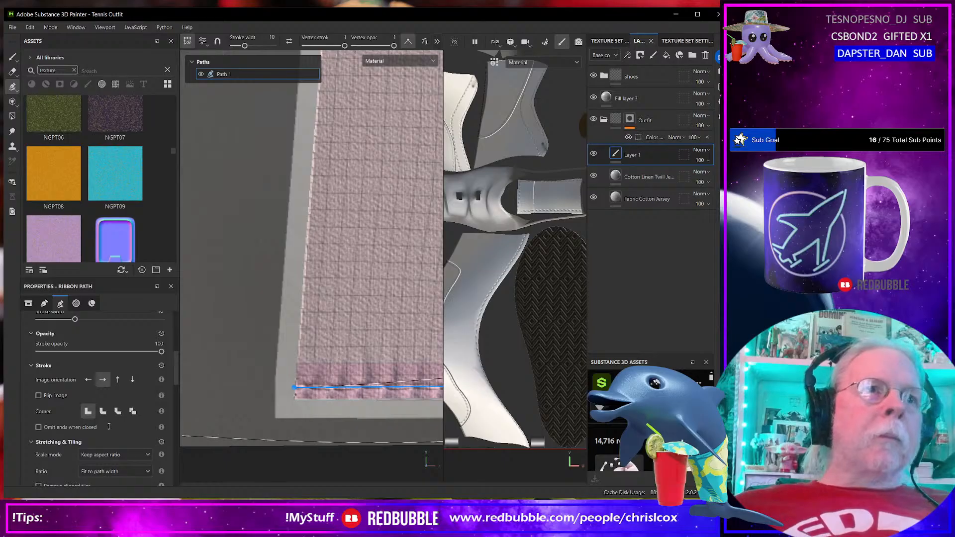
scroll(109, 427, "down", 4)
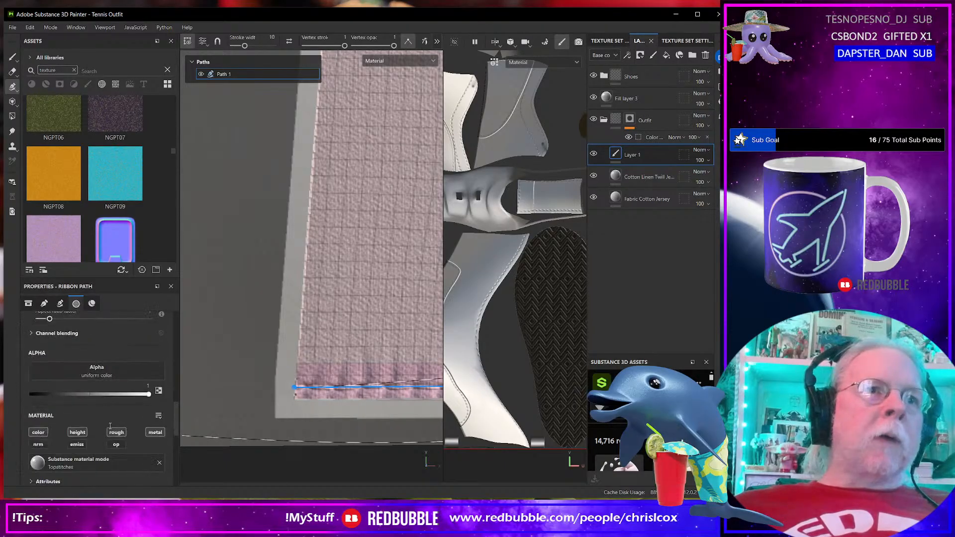
Step: Change the Topstitches material's classic stitch type to Double Stretch Stitch
scroll(110, 426, "down", 1)
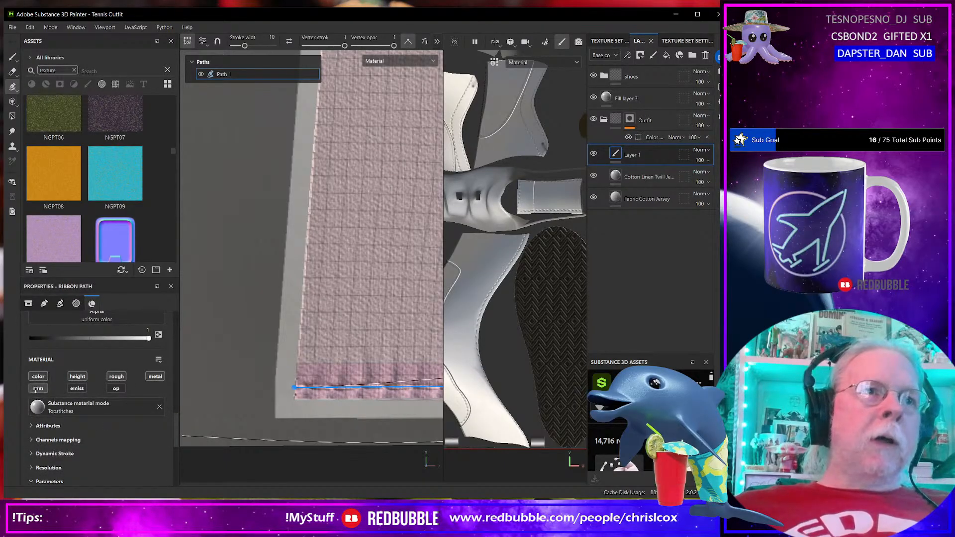
scroll(115, 418, "down", 3)
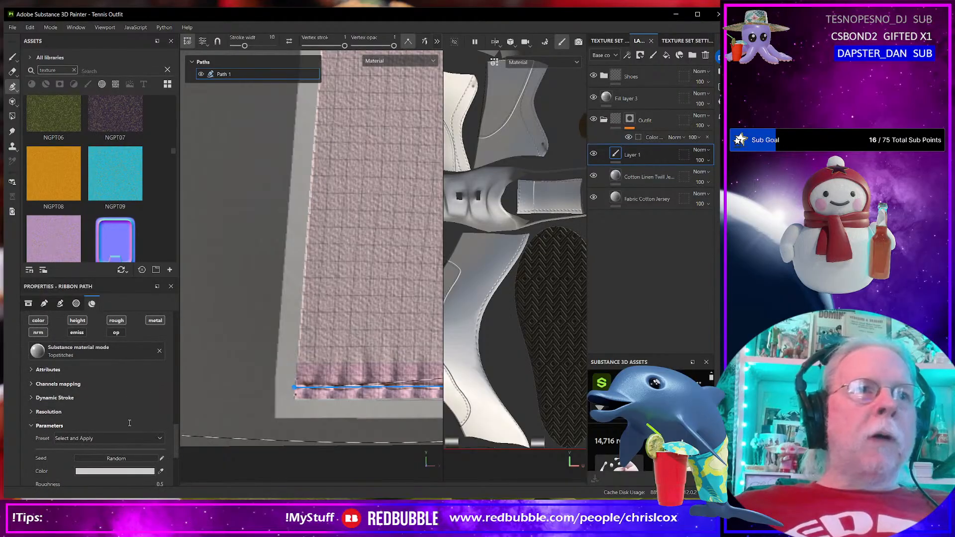
scroll(122, 410, "down", 1)
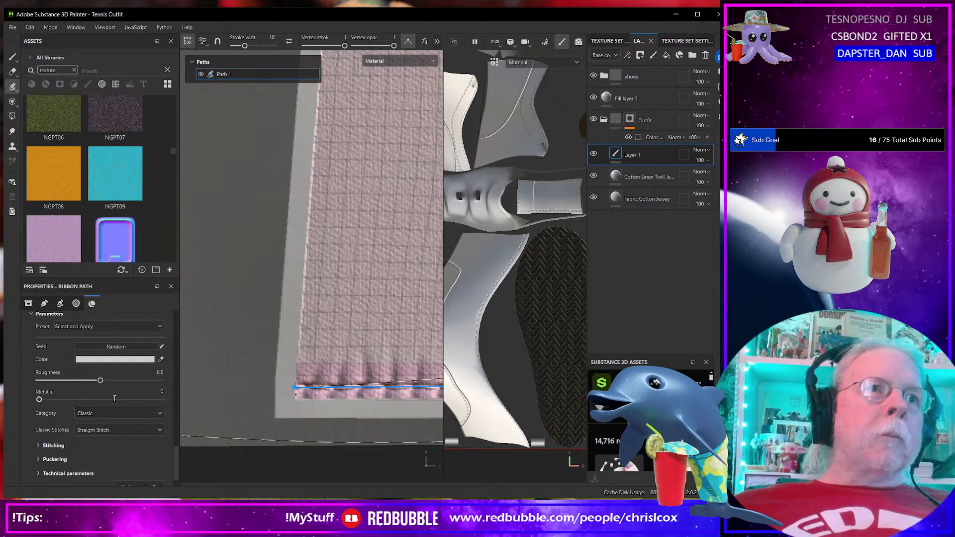
left_click(117, 430)
left_click(118, 450)
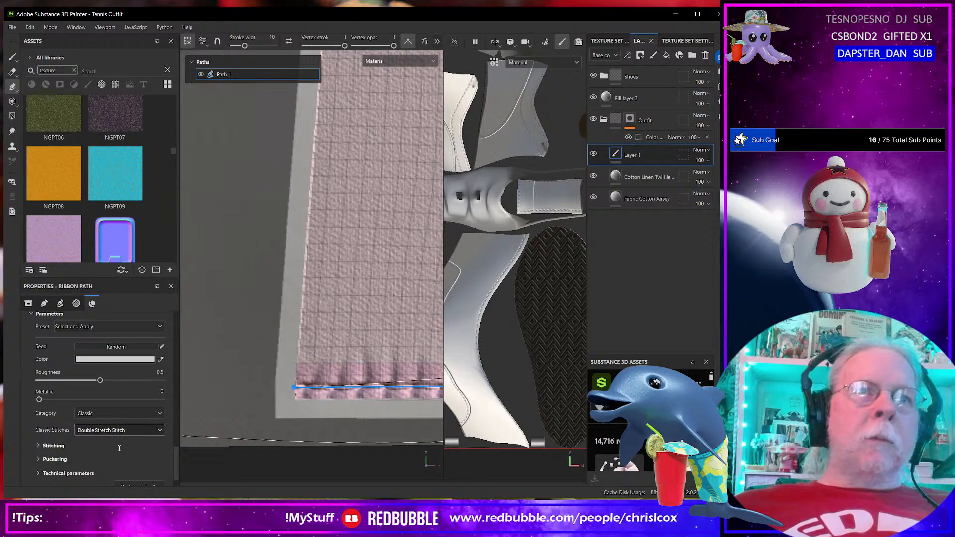
left_click(147, 431)
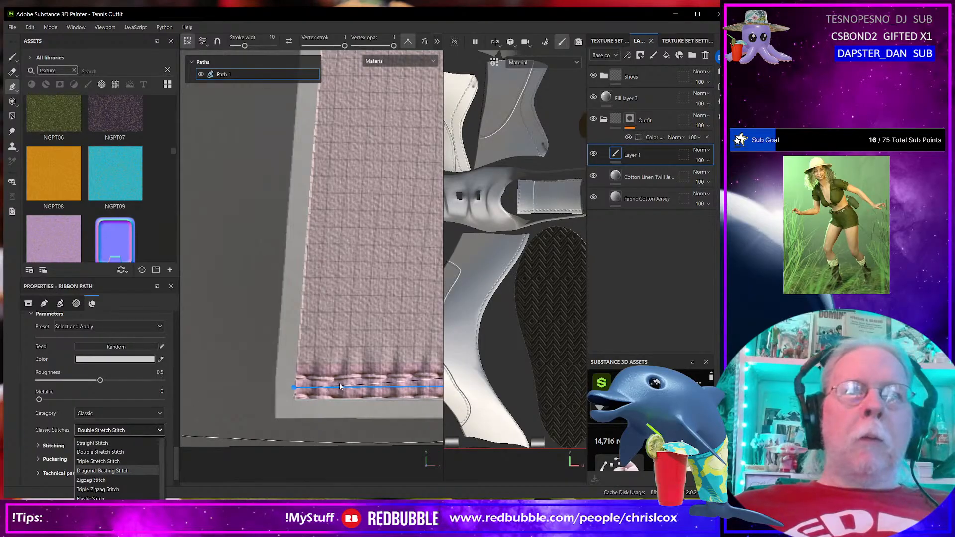
left_click(128, 372)
Step: Set the topstitch thread color to bright red
left_click(116, 359)
left_click(289, 378)
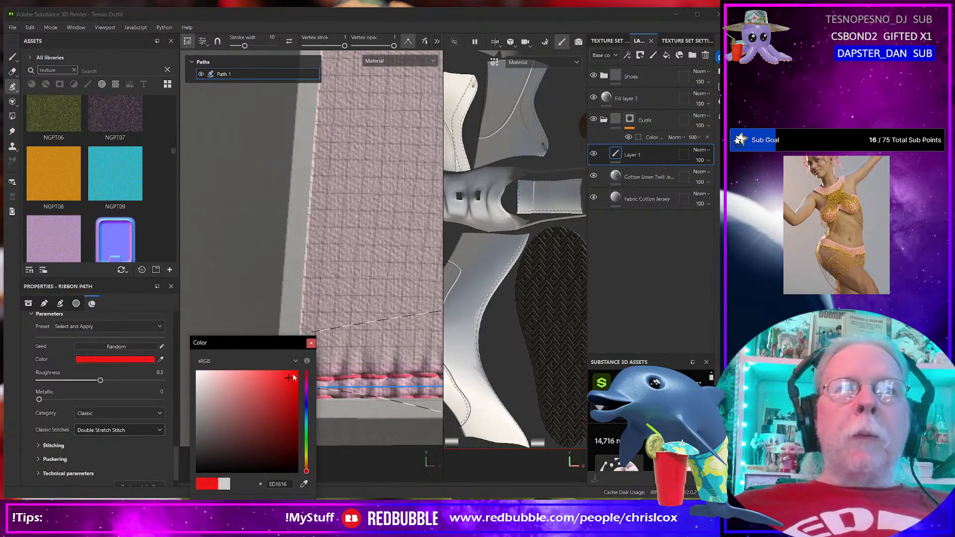
left_click(311, 342)
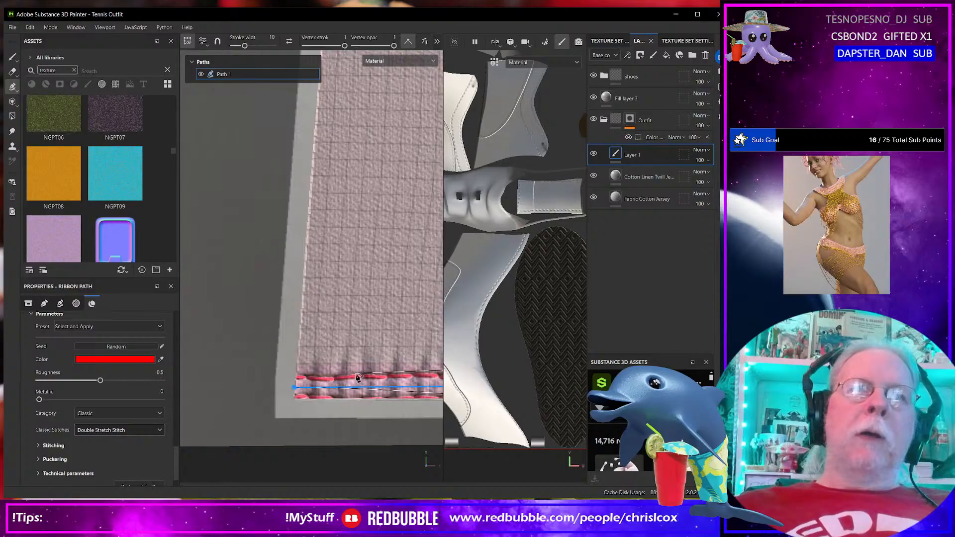
Step: Reduce the ribbon path's stroke width, trying 1 and settling on 2
middle_click_drag(336, 365, 251, 341, "alt")
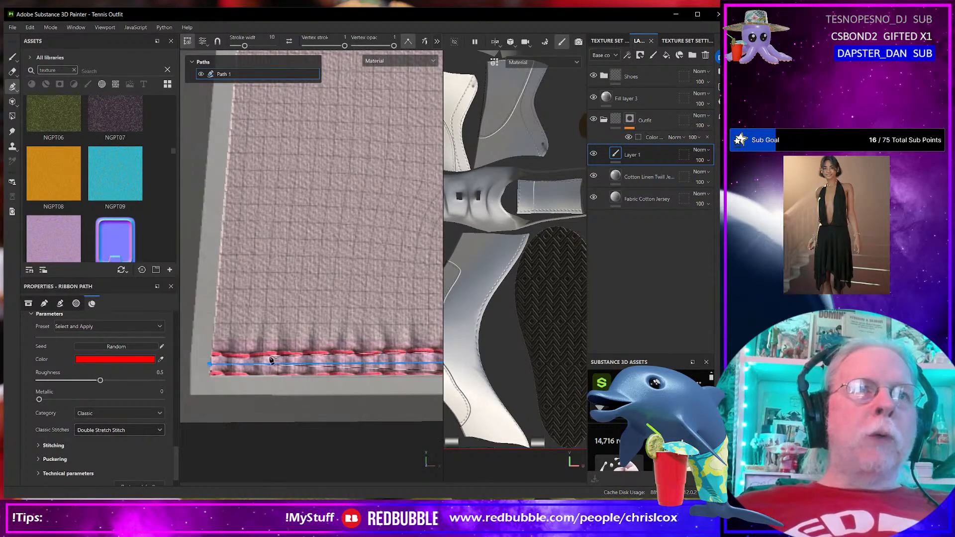
scroll(274, 360, "down", 2)
scroll(274, 359, "down", 1)
scroll(269, 361, "up", 5)
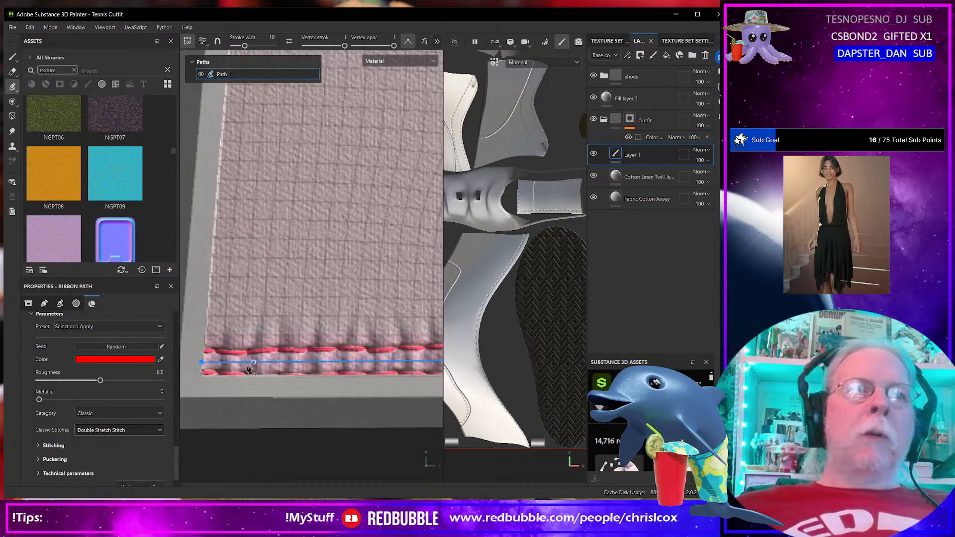
scroll(136, 387, "down", 6)
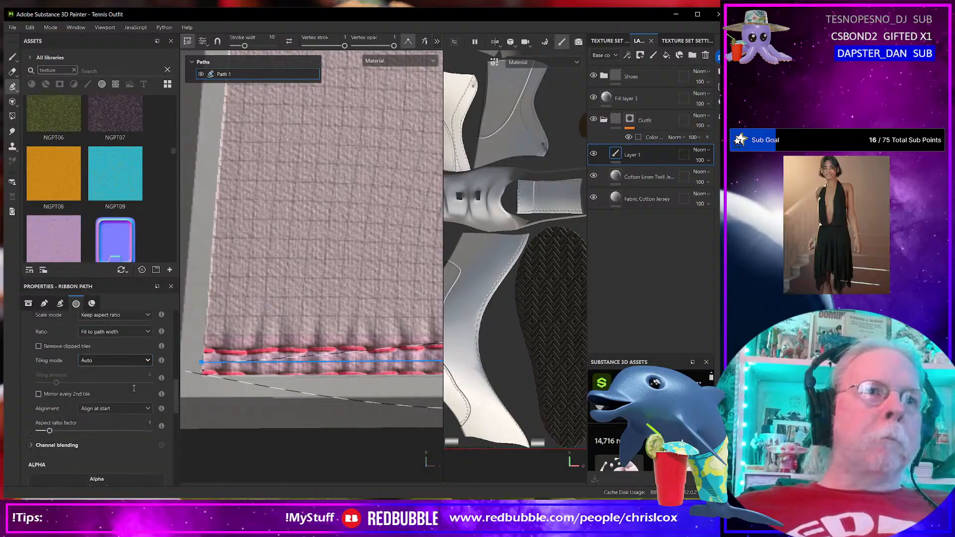
scroll(134, 388, "up", 5)
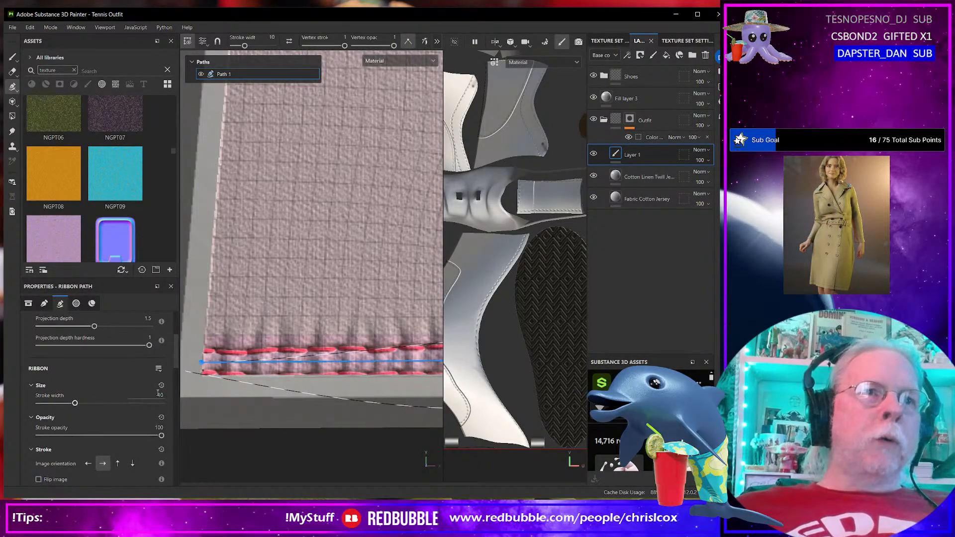
double_click(159, 394)
type("1")
key("Return")
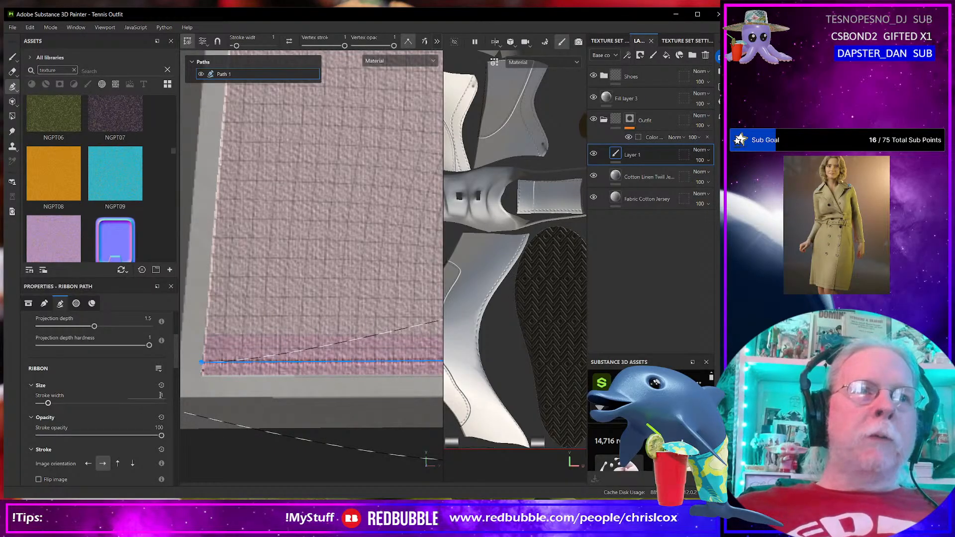
type("2")
key("Return")
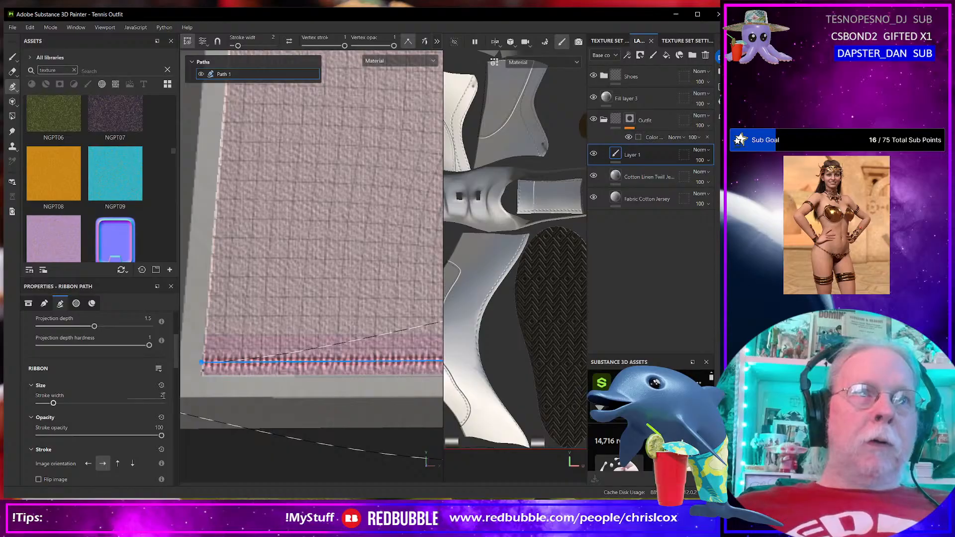
Step: Extend the stitch path from the end of the rectangular panel's hem to the near lower corner of the adjacent triangular panel
scroll(332, 392, "down", 6)
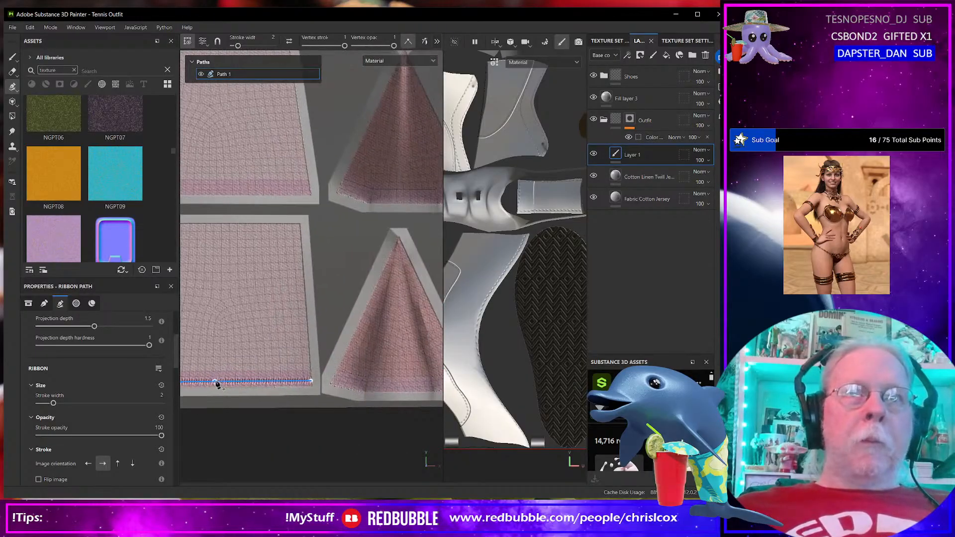
scroll(328, 383, "up", 8)
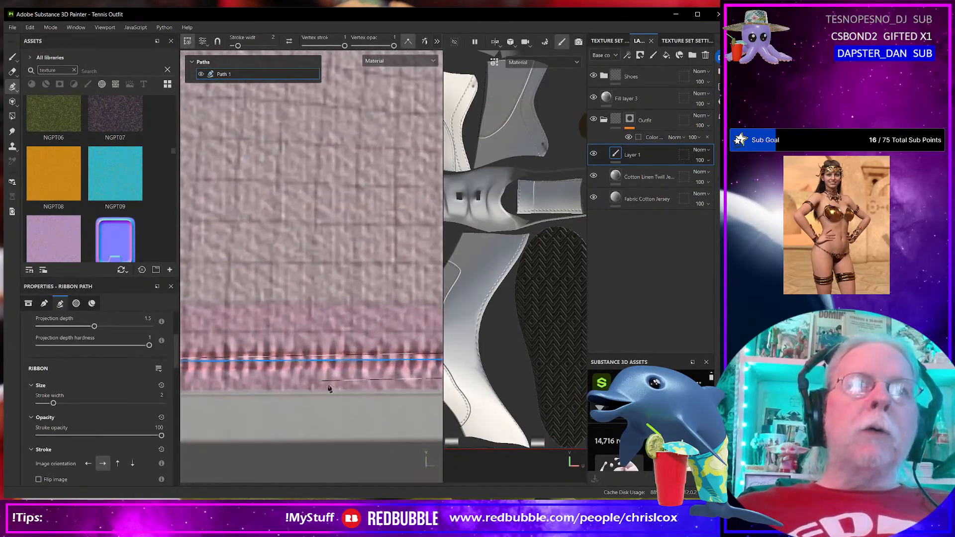
scroll(328, 388, "down", 6)
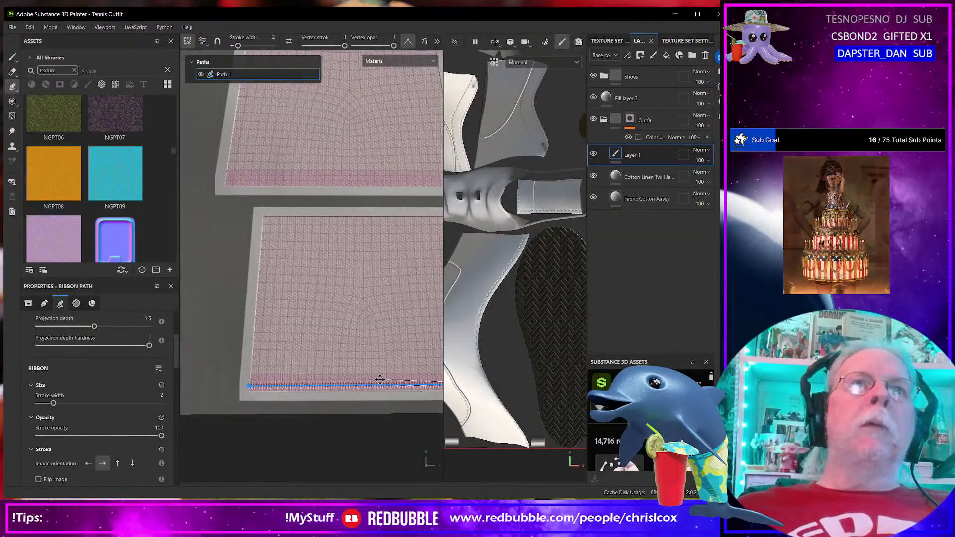
middle_click_drag(379, 379, 249, 393)
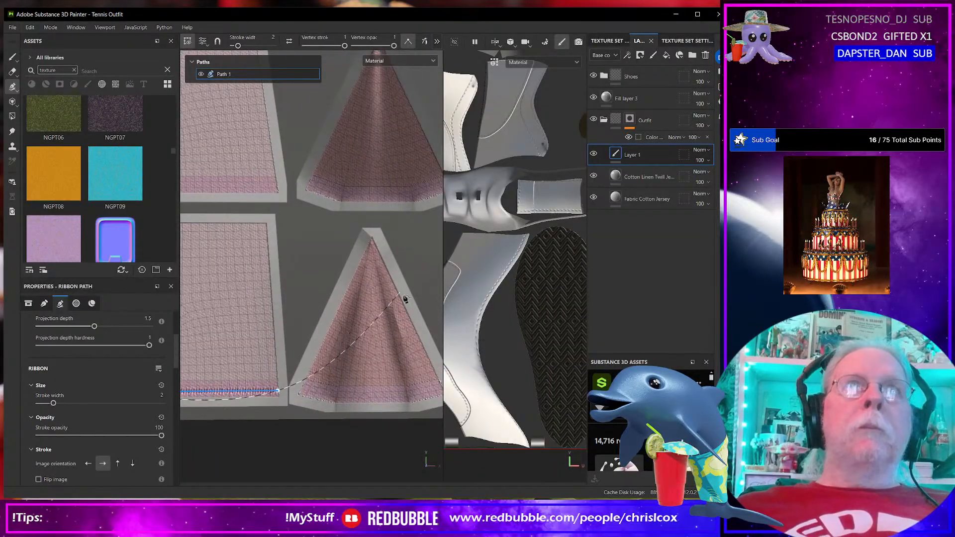
middle_click_drag(335, 320, 332, 319, "alt")
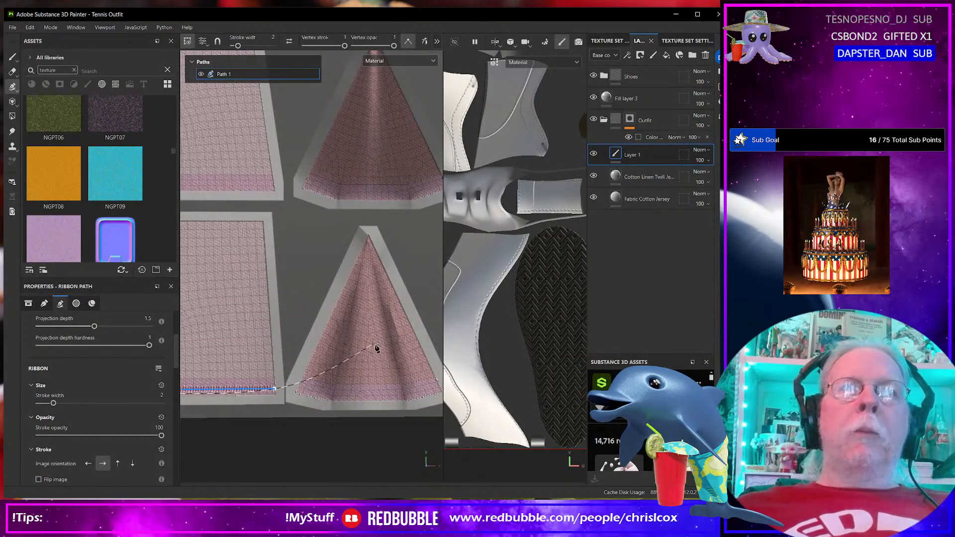
mouse_move(374, 345)
middle_mouse_down("alt")
mouse_move(275, 341)
mouse_move(366, 333)
mouse_move(383, 343)
middle_mouse_up("alt")
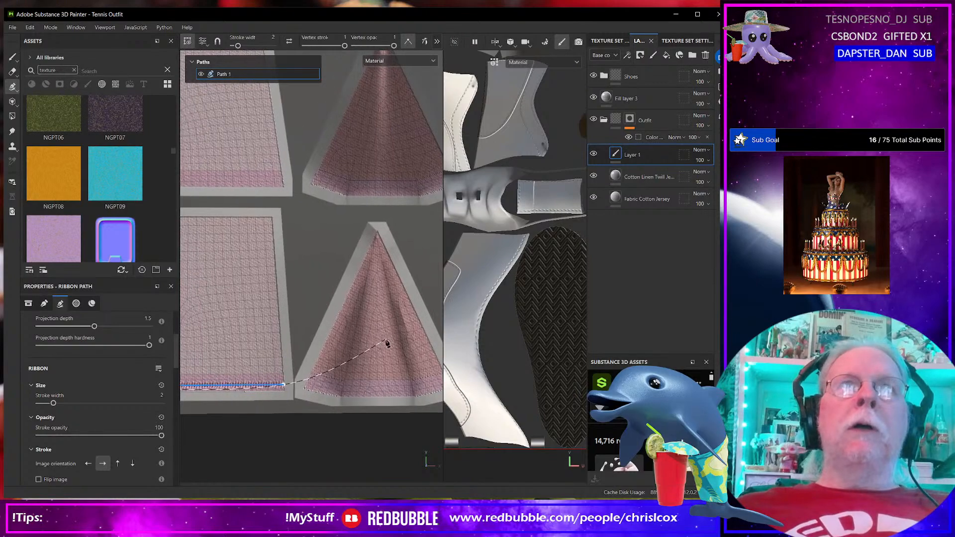
left_click(408, 43)
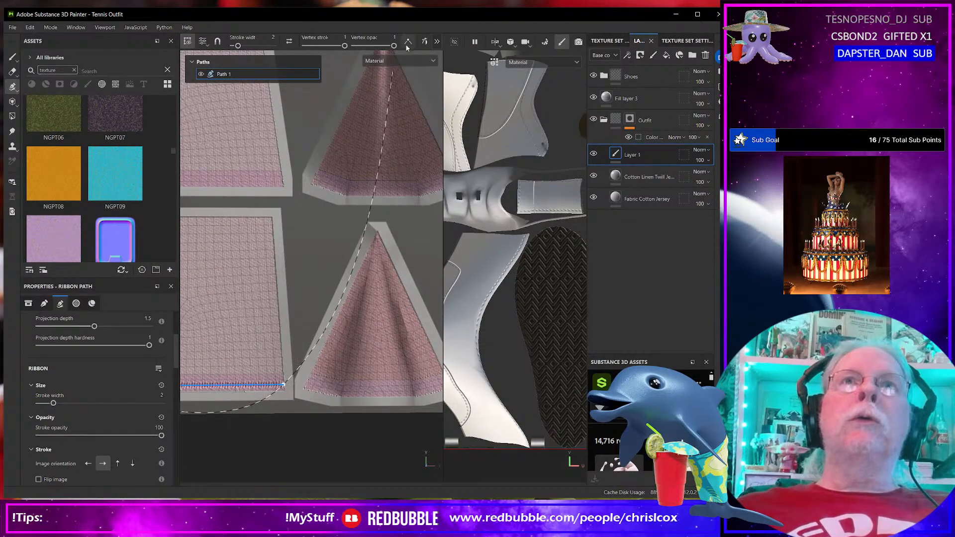
middle_click_drag(374, 338, 354, 322, "alt")
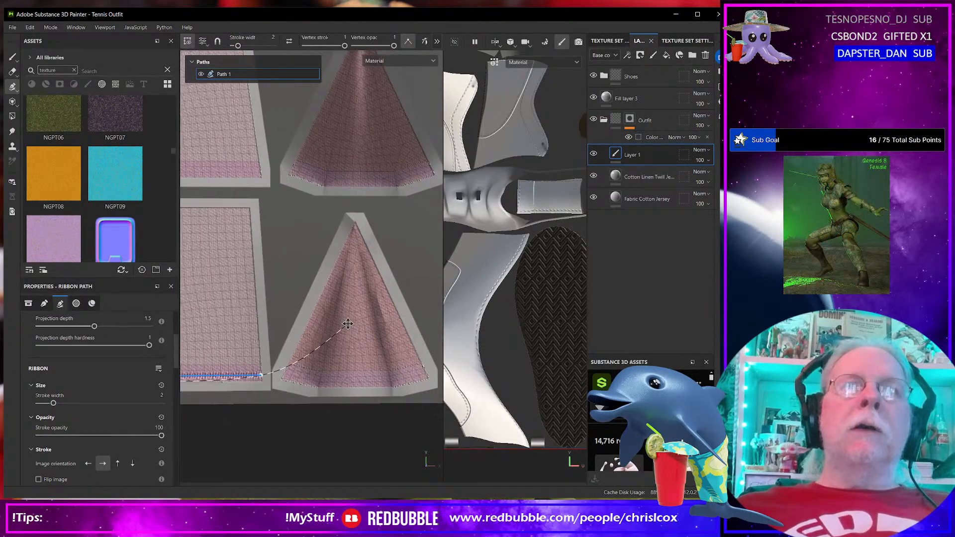
left_click(408, 43)
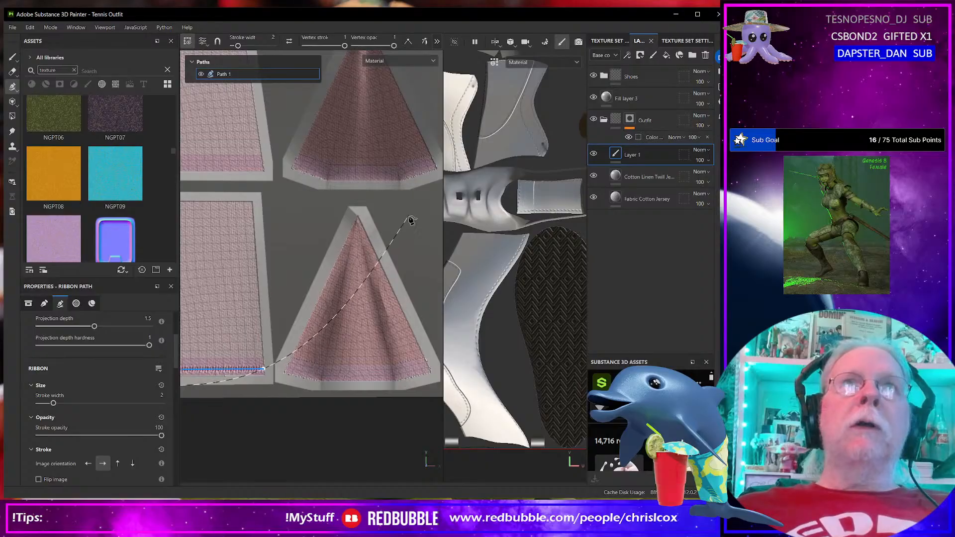
left_click(408, 42)
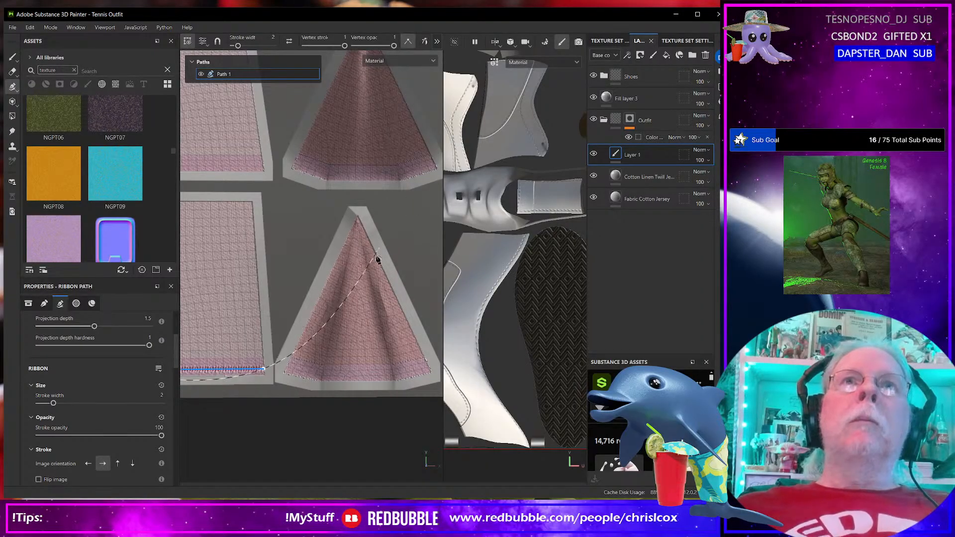
left_click(286, 370)
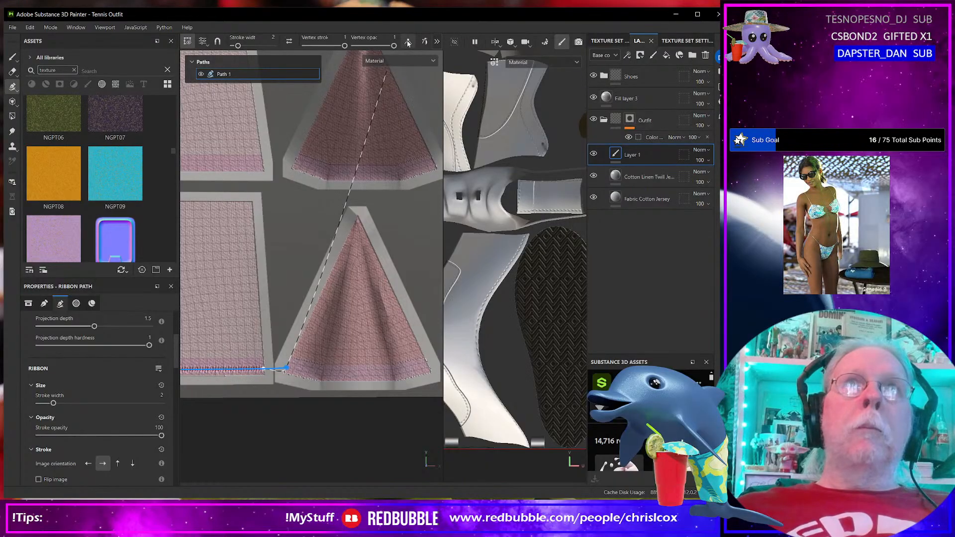
Step: Continue the stitch path along the triangular panel's angled bottom hem, adding points at both bends and at the far corner
middle_click_drag(386, 313, 389, 266)
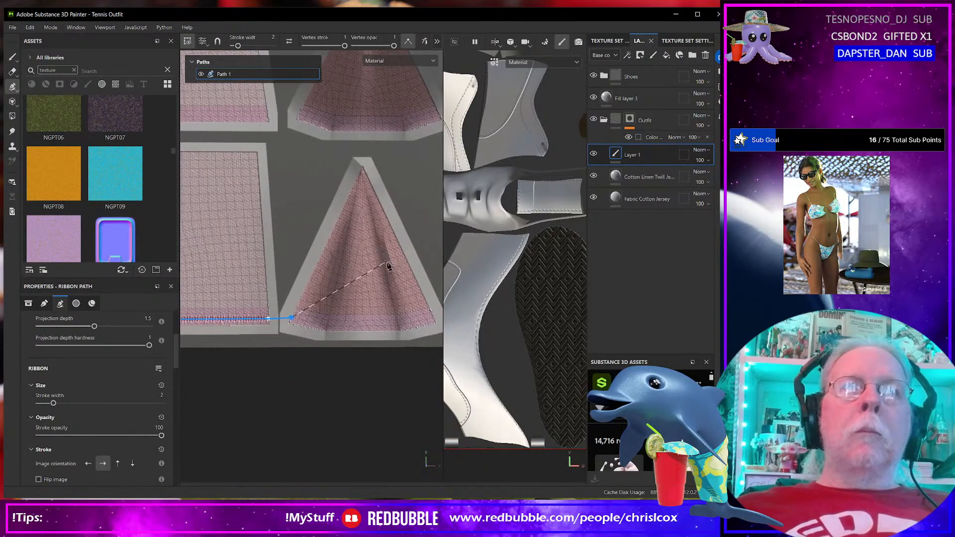
scroll(328, 328, "up", 5)
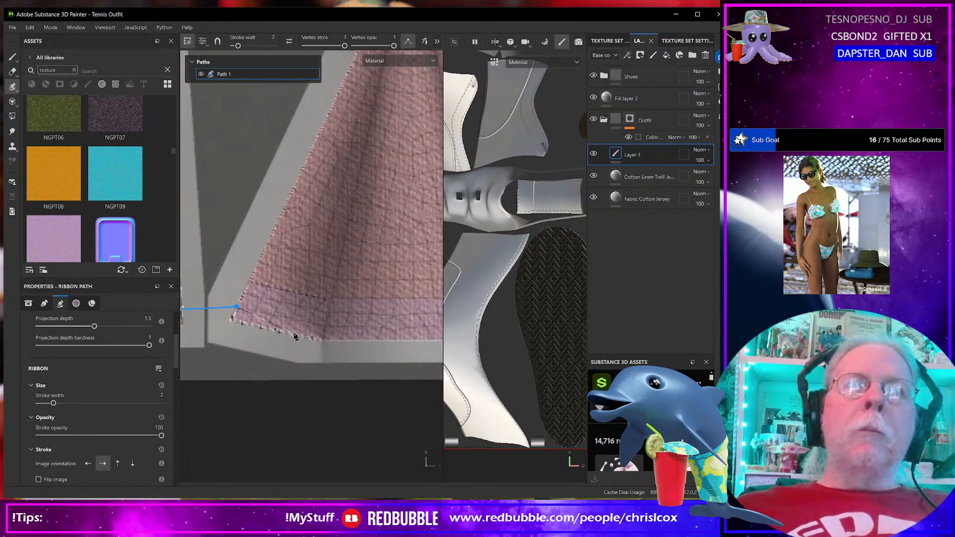
left_click(324, 328)
middle_click_drag(423, 332, 293, 334, "alt")
left_click(370, 332)
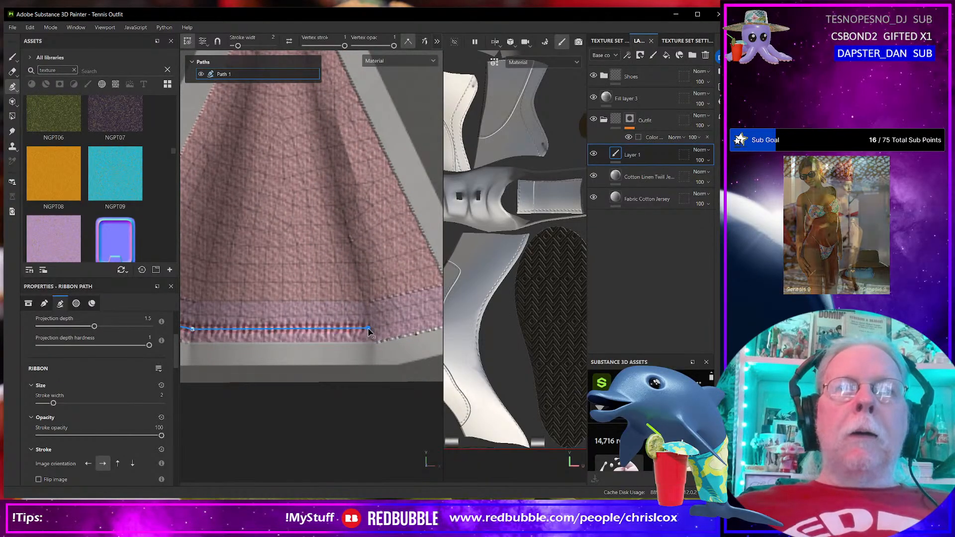
middle_click_drag(370, 332, 266, 323, "alt")
left_click(355, 318)
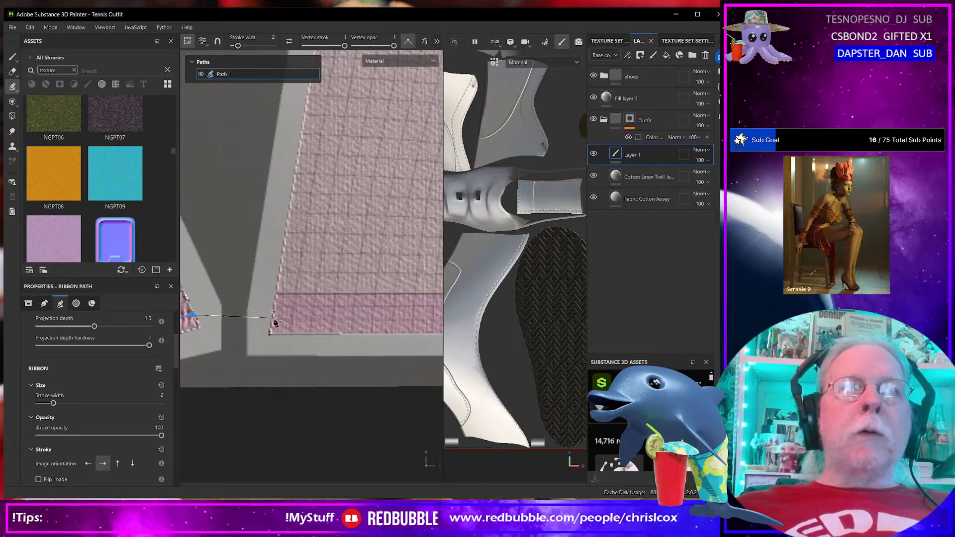
Step: Carry the stitch path across the next rectangular panel's hem and along the bottom hem of the last triangular panel in the row
middle_click_drag(376, 321, 253, 341, "alt")
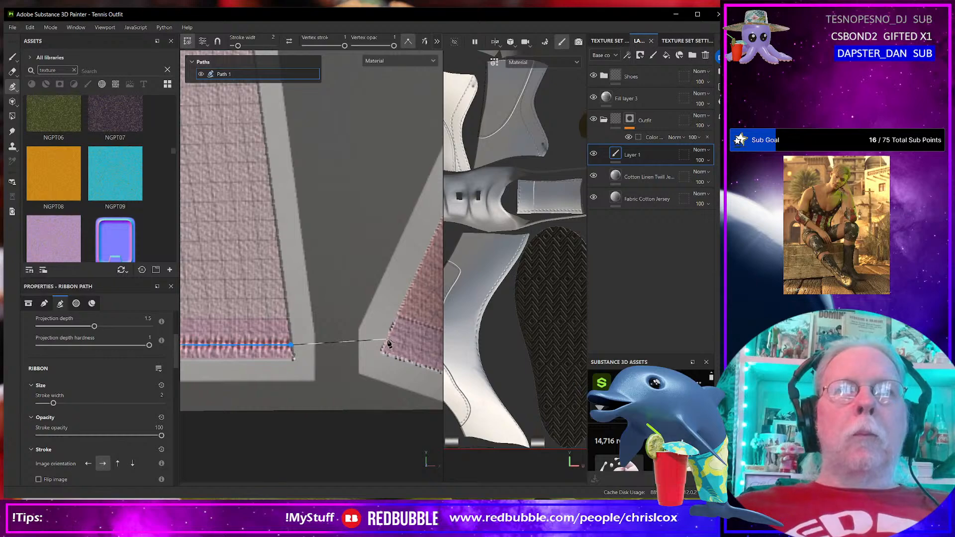
middle_click_drag(389, 343, 286, 274, "alt")
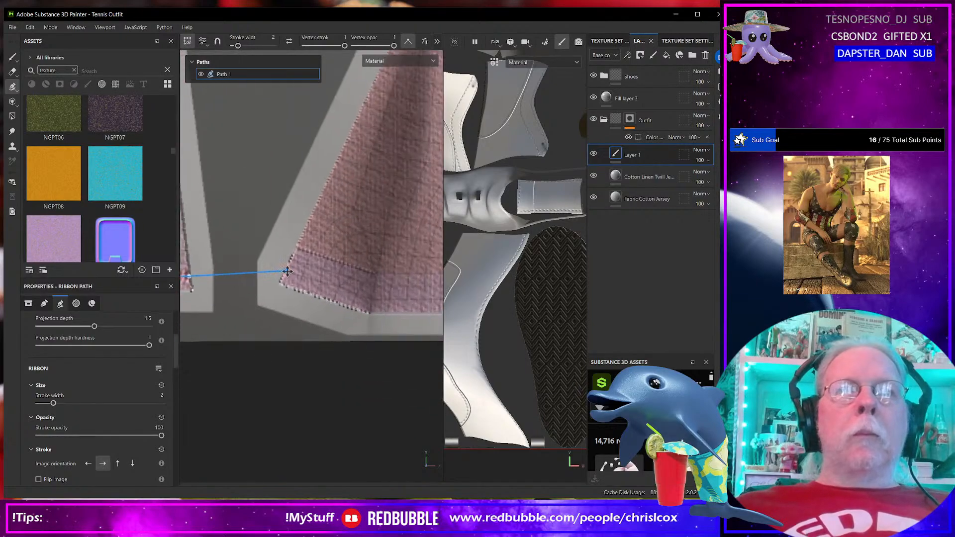
left_click(372, 304)
middle_click_drag(396, 308, 243, 305, "alt")
left_click(392, 305)
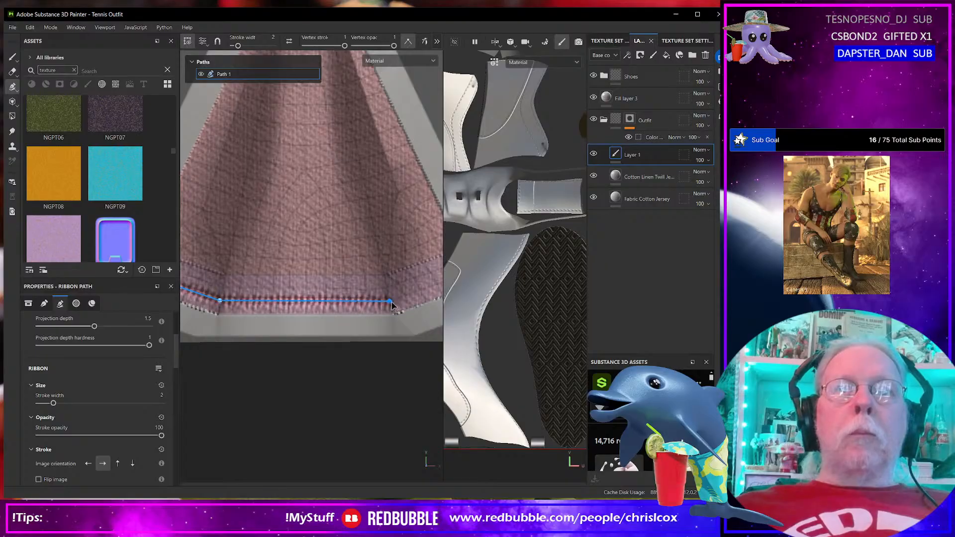
left_click_drag(393, 306, 338, 308, "alt")
left_click(338, 311)
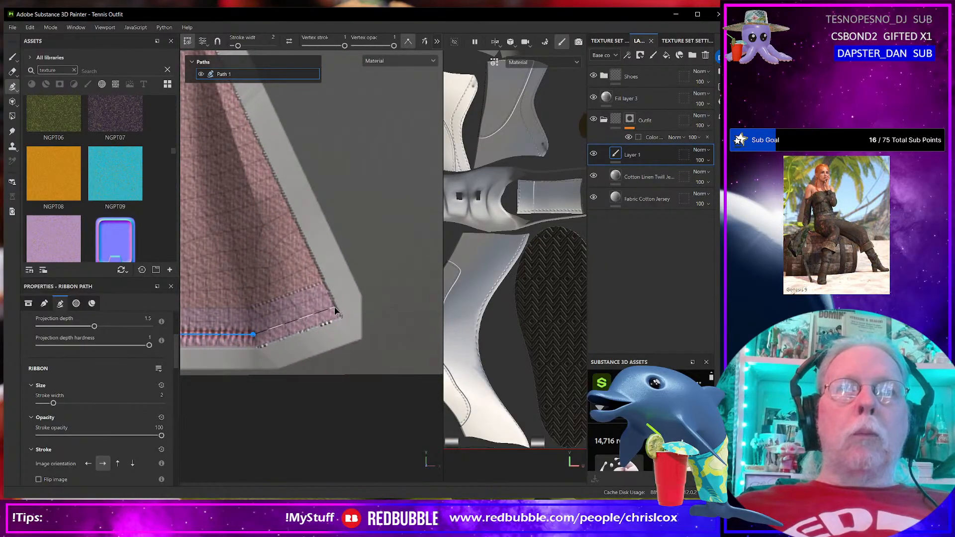
Step: Route the stitch path outside the last triangular panel, up to the outer lower corner of the triangular panel above it
scroll(337, 308, "down", 5)
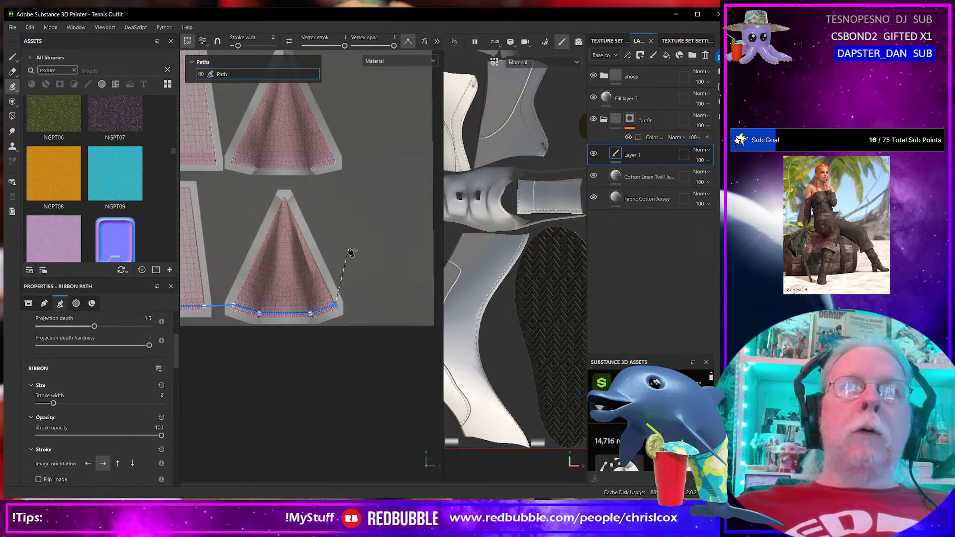
left_click(357, 235)
scroll(373, 176, "up", 2)
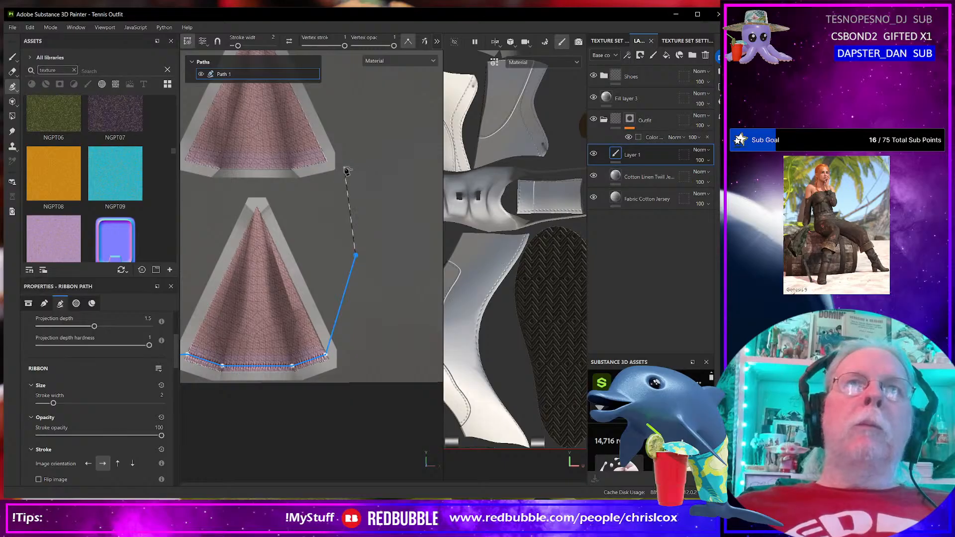
left_click(334, 158)
scroll(332, 162, "up", 2)
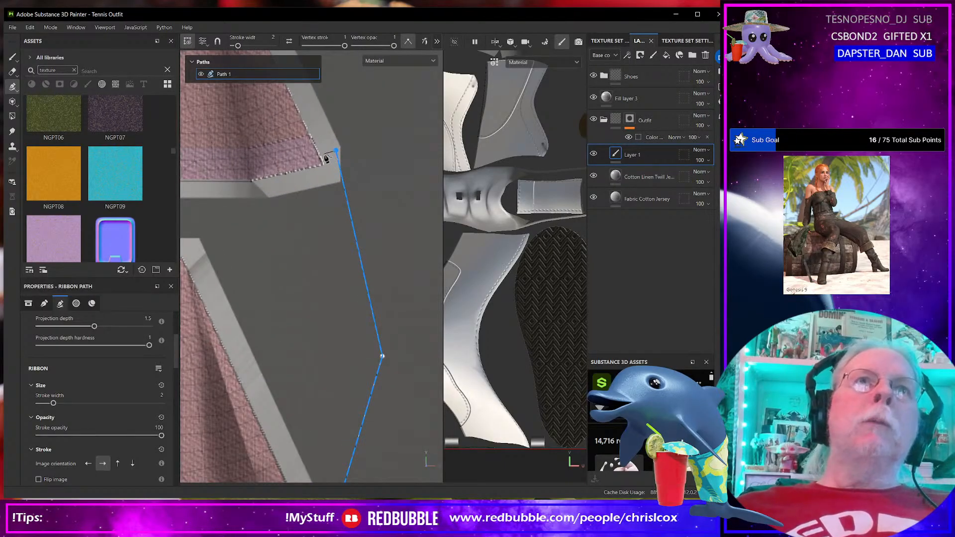
Step: Run the stitch path along the upper-row triangular panel's bottom hem, adding points at both bends and at the far lower corner
left_click(249, 170)
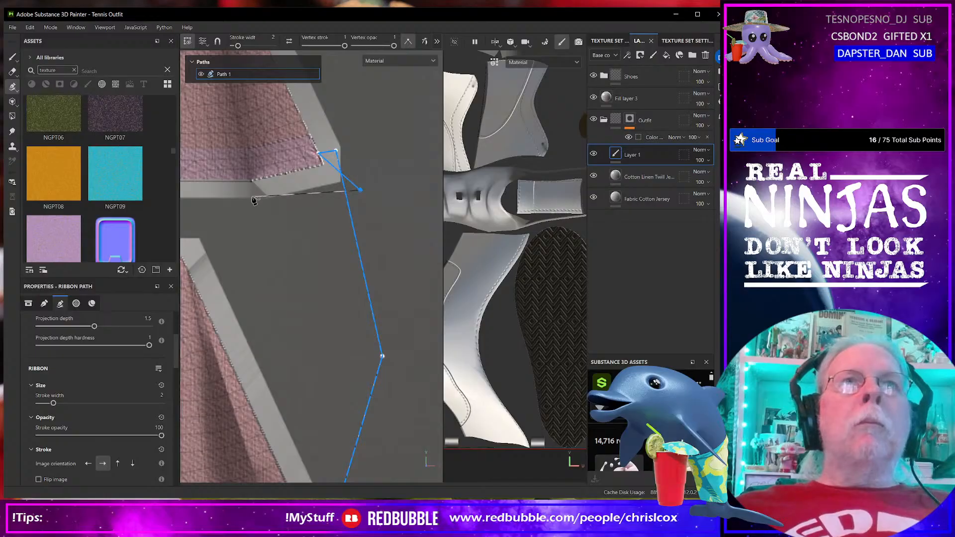
middle_click_drag(254, 181, 412, 222, "alt")
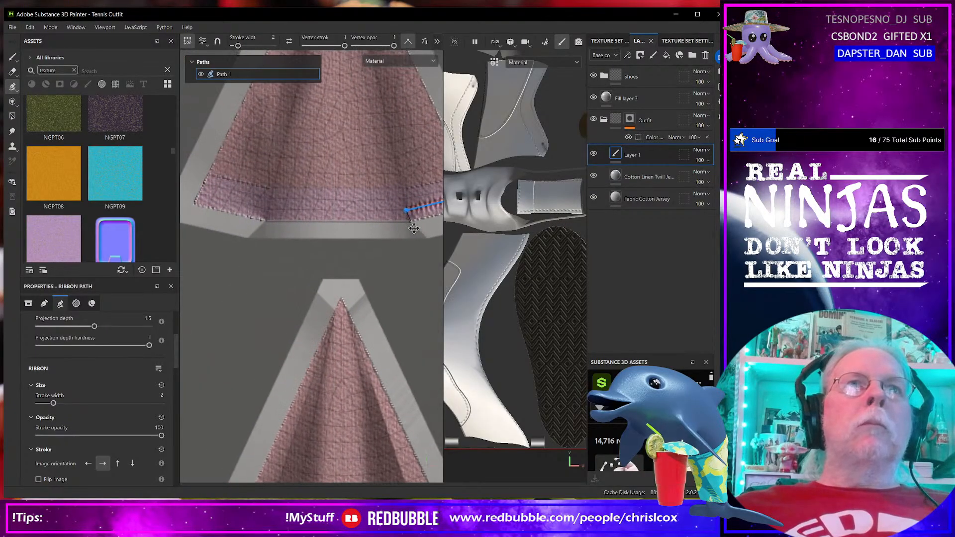
left_click(269, 211)
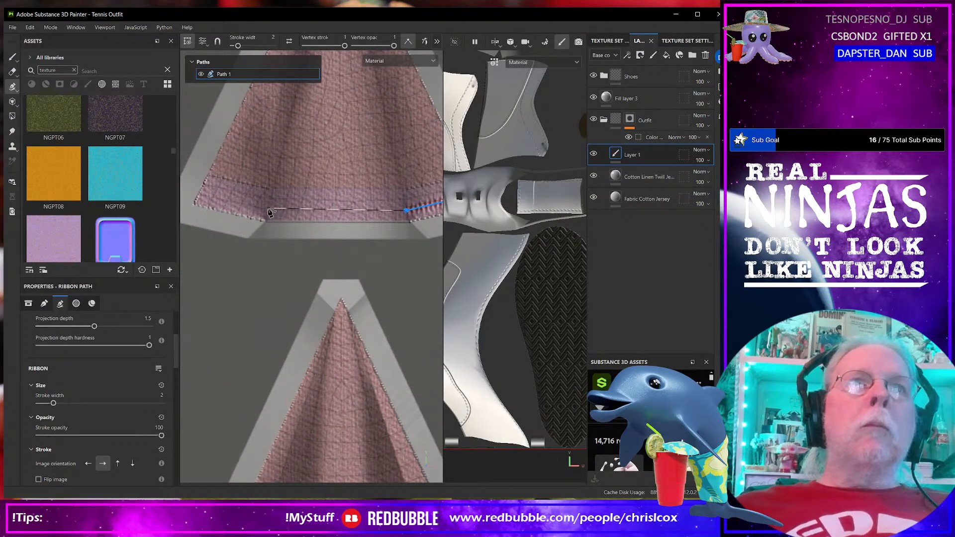
left_click(201, 198)
Step: Extend the stitch path across the neighbouring rectangular panel's hem, ending at its far lower corner
middle_click_drag(200, 198, 340, 244, "alt")
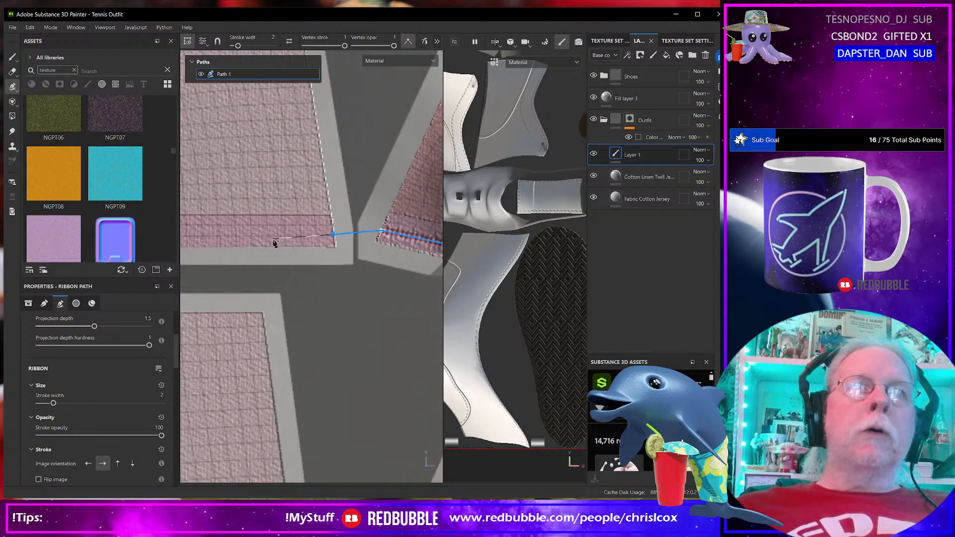
middle_click_drag(275, 249, 432, 244, "alt")
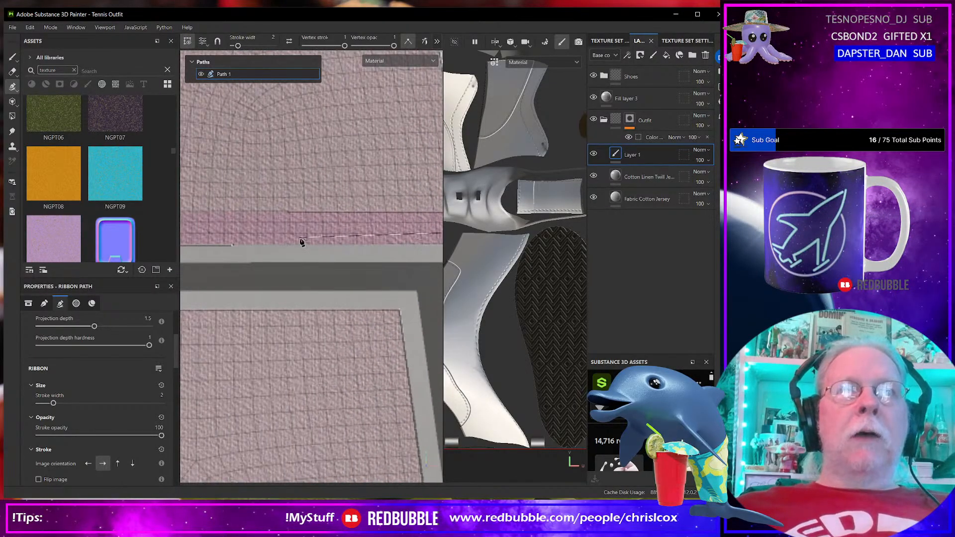
mouse_move(300, 241)
middle_mouse_down("alt")
mouse_move(347, 268)
mouse_move(370, 269)
middle_mouse_up("alt")
middle_click_drag(303, 266, 321, 268, "alt")
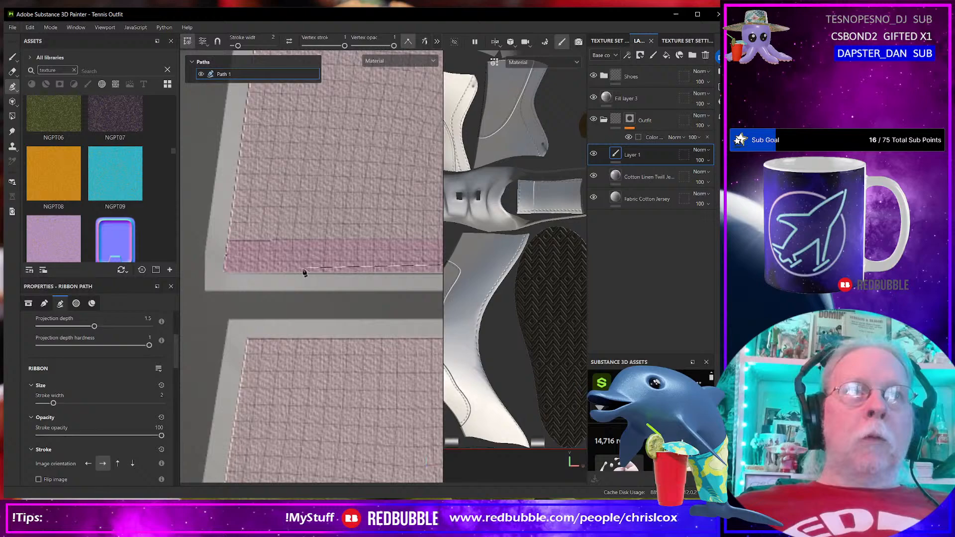
left_click(225, 261)
Step: Continue the stitch path along the next triangular panel's angled bottom hem through both bends to its far corner
middle_click_drag(225, 265, 396, 252, "alt")
left_click(267, 284)
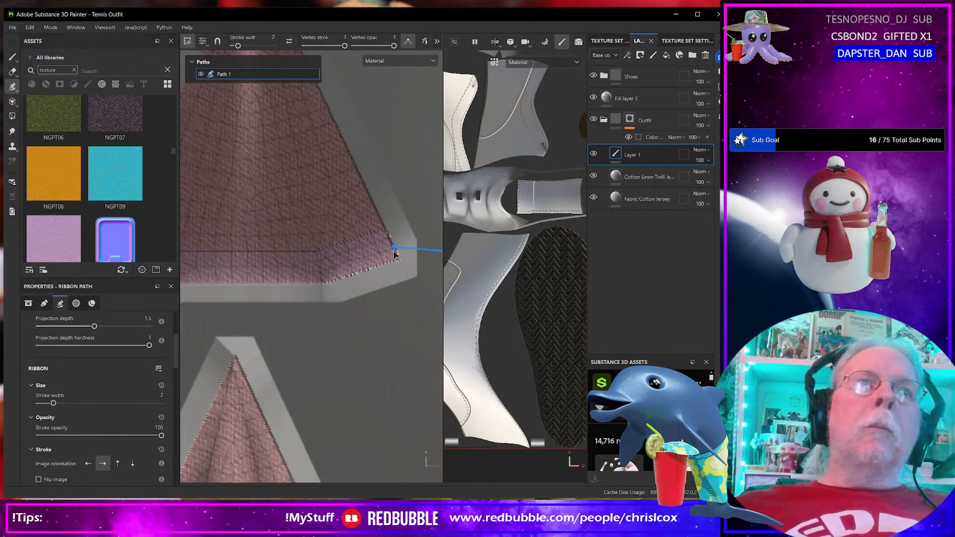
left_click(322, 271)
middle_click_drag(303, 279, 416, 274, "alt")
left_click(291, 269)
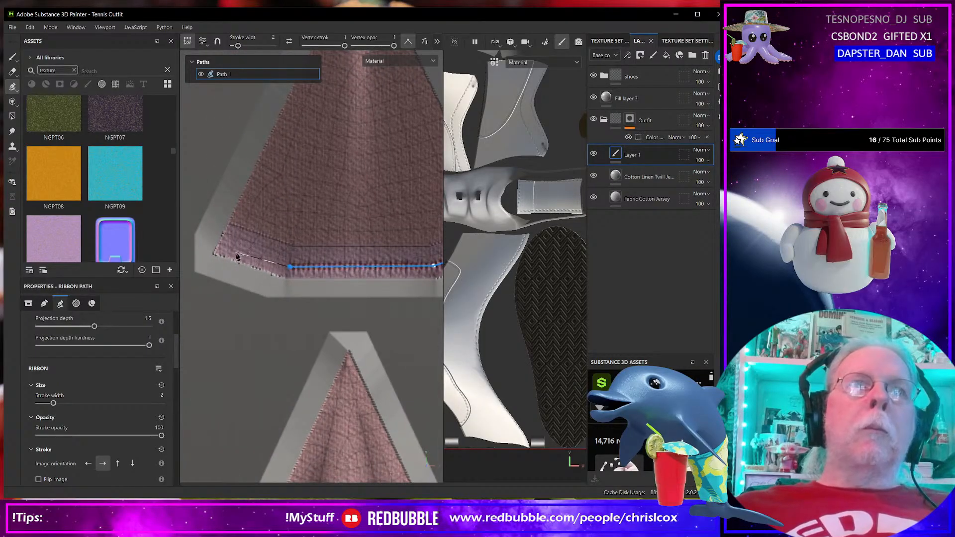
left_click(219, 241)
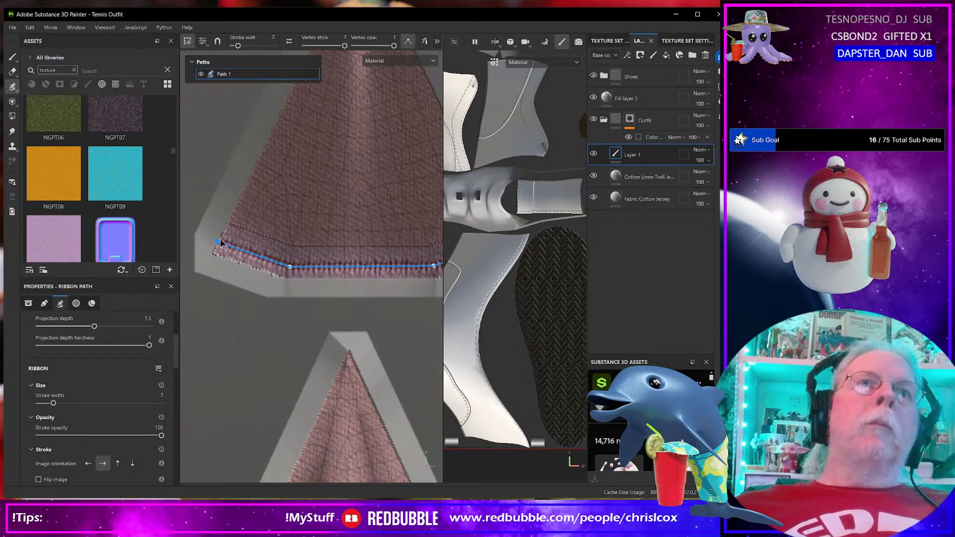
key("Return")
Step: Reselect the stitch path, extend it across the last rectangular panel's hem in the upper row, and finish the path
scroll(298, 252, "down", 6)
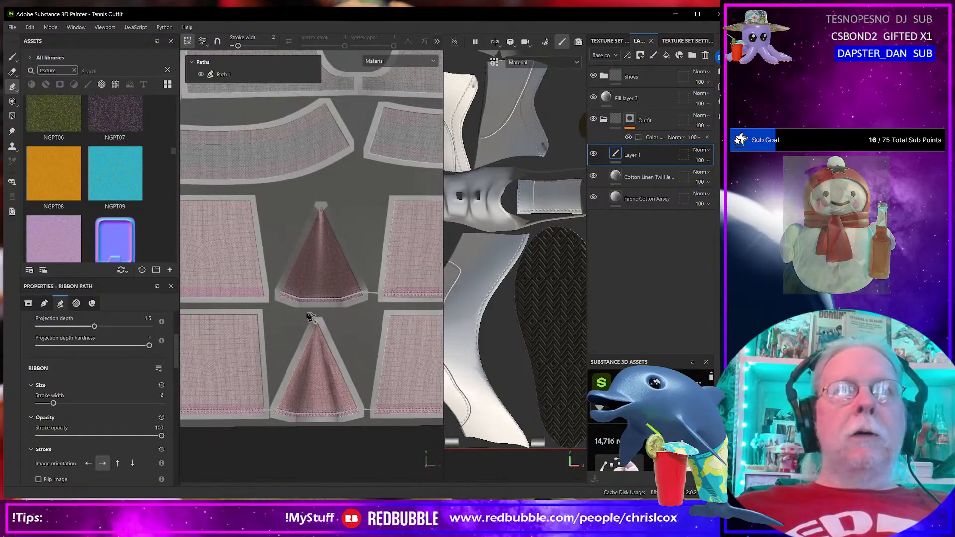
scroll(279, 317, "up", 6)
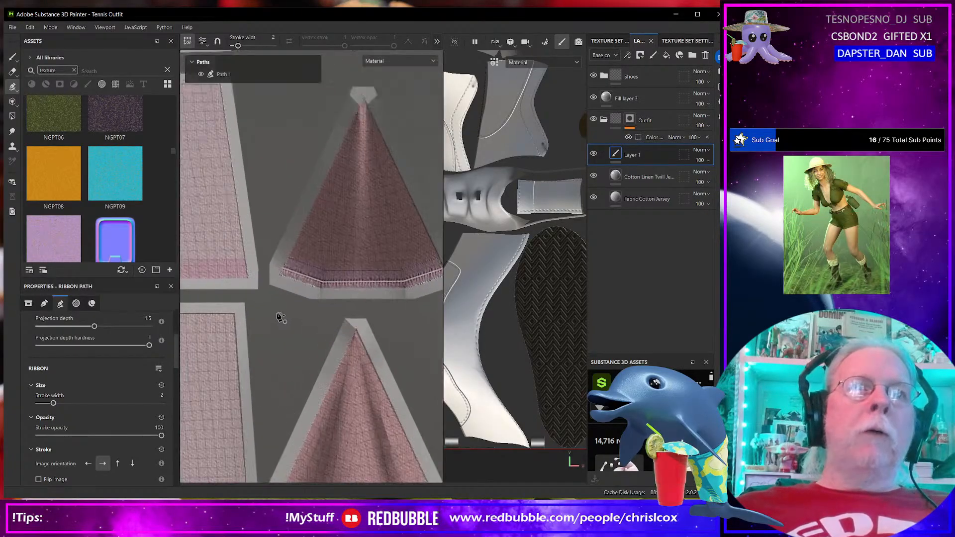
left_click(288, 257)
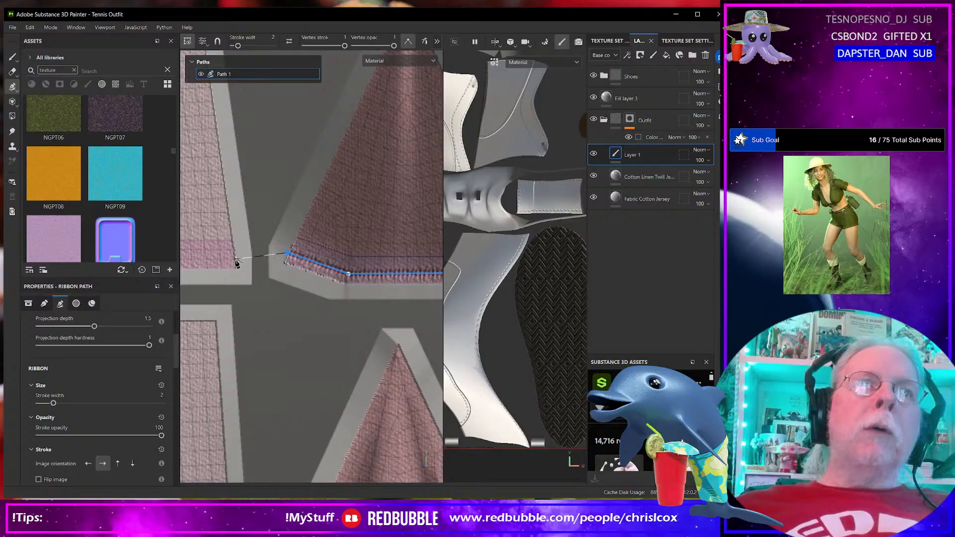
mouse_move(235, 266)
middle_mouse_down("alt")
mouse_move(353, 275)
mouse_move(358, 289)
middle_mouse_up("alt")
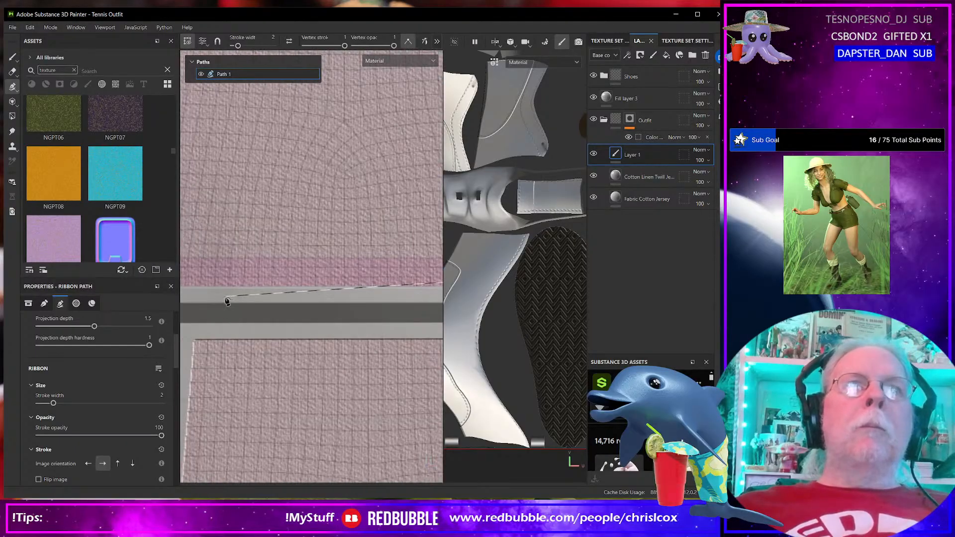
middle_click_drag(226, 299, 366, 300, "alt")
left_click(292, 279)
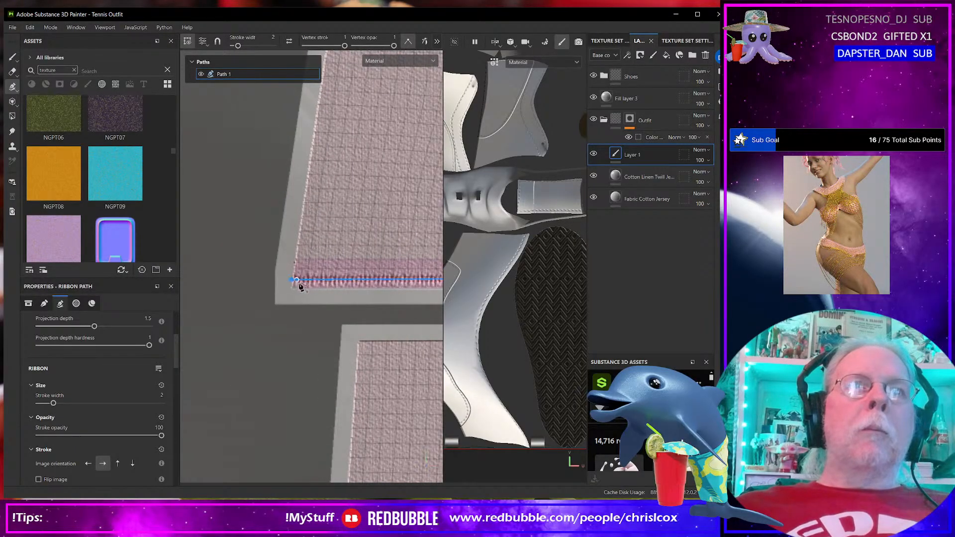
middle_click_drag(298, 279, 242, 242, "alt")
middle_click_drag(377, 367, 290, 236, "alt")
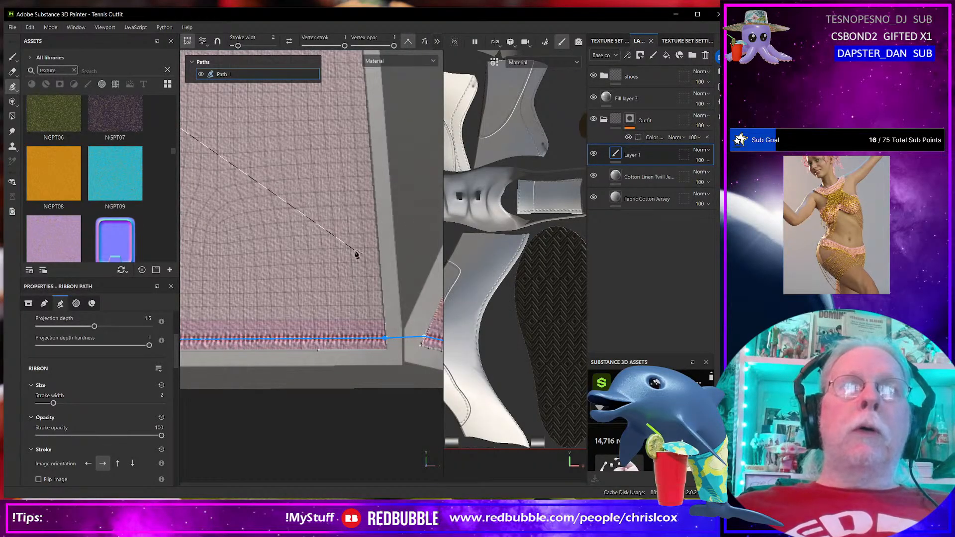
scroll(356, 254, "down", 1)
key("Escape")
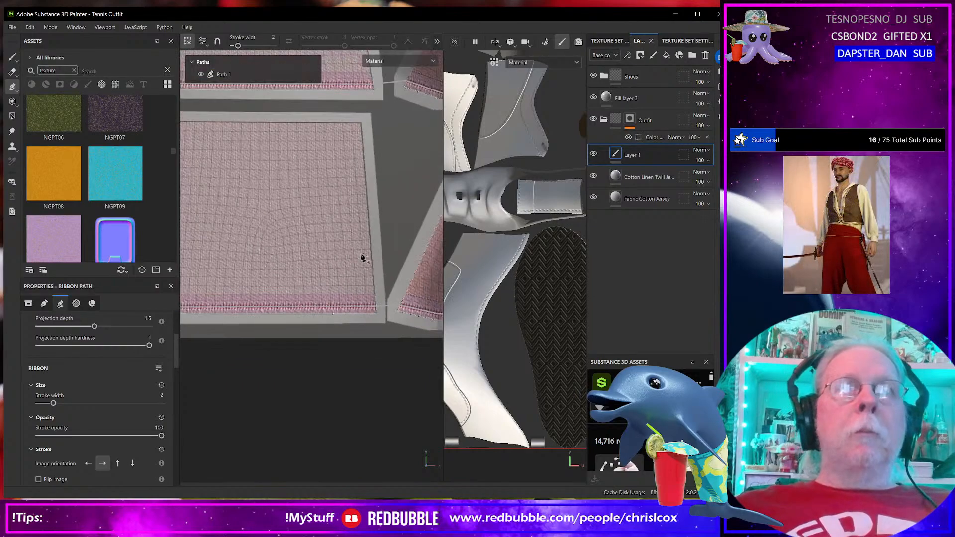
Step: Examine the curved bands and the garment pieces above the skirt panels for edges that need stitching
scroll(360, 256, "down", 3)
middle_click_drag(366, 164, 401, 383, "alt")
middle_click_drag(308, 313, 404, 346, "alt")
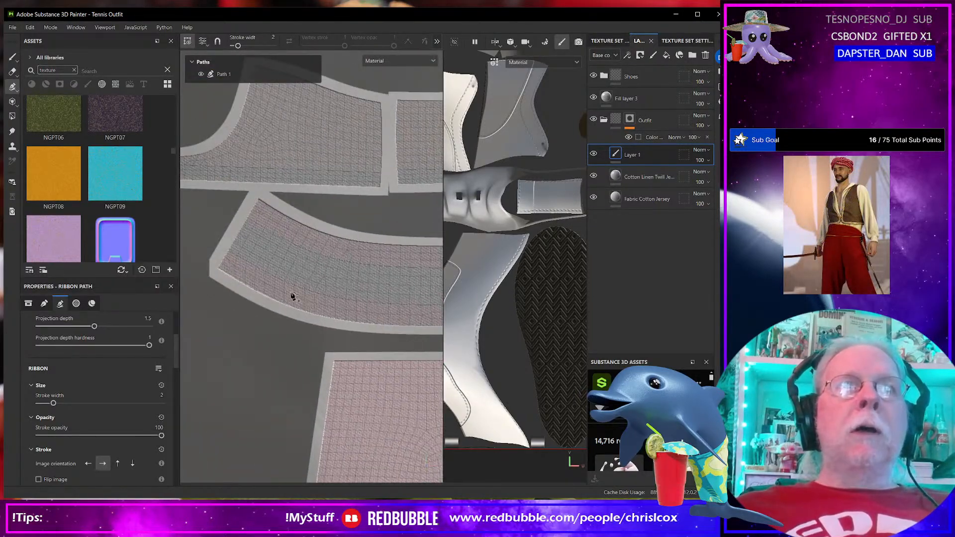
scroll(352, 310, "up", 5)
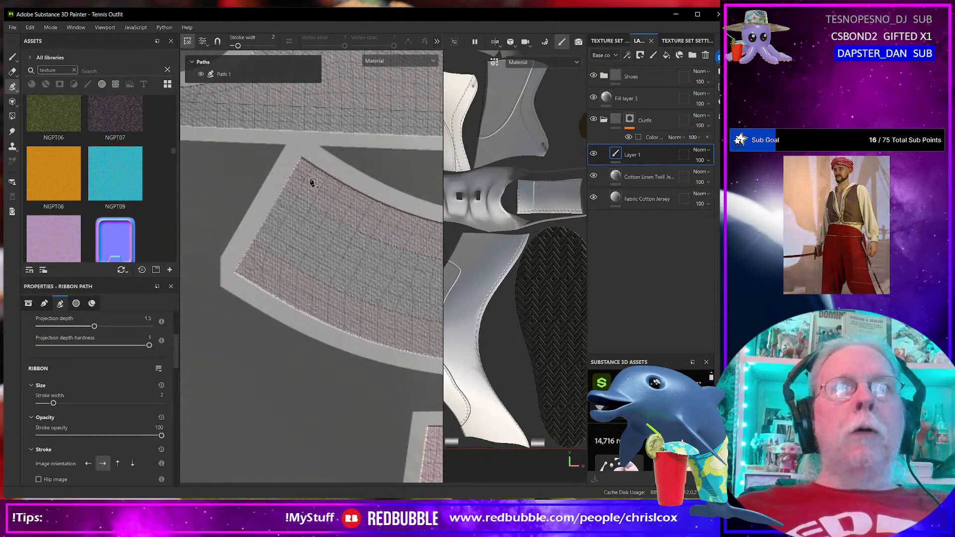
middle_click_drag(351, 223, 316, 223, "alt")
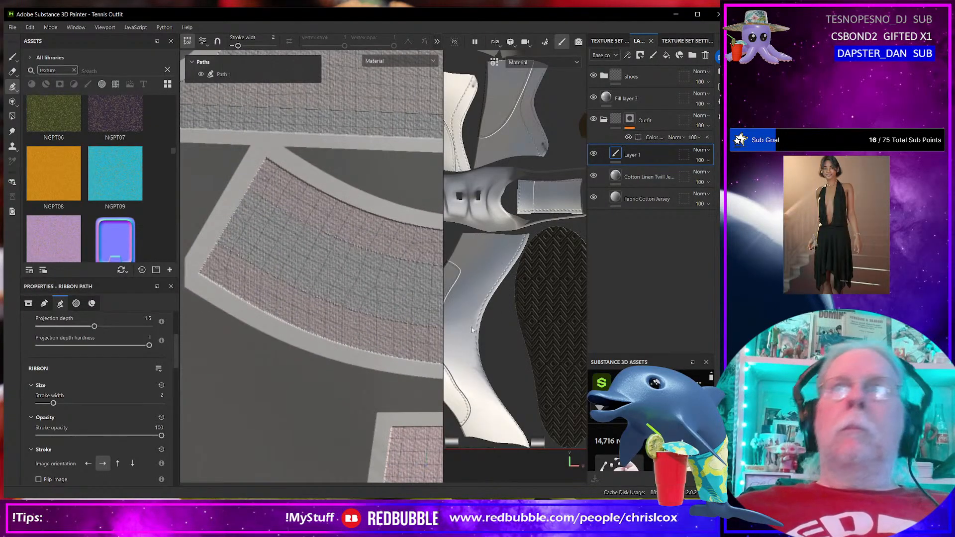
scroll(399, 324, "up", 2)
scroll(400, 323, "down", 5)
middle_click_drag(406, 321, 183, 304, "alt")
middle_click_drag(421, 304, 382, 288, "alt")
middle_click_drag(326, 302, 433, 334, "alt")
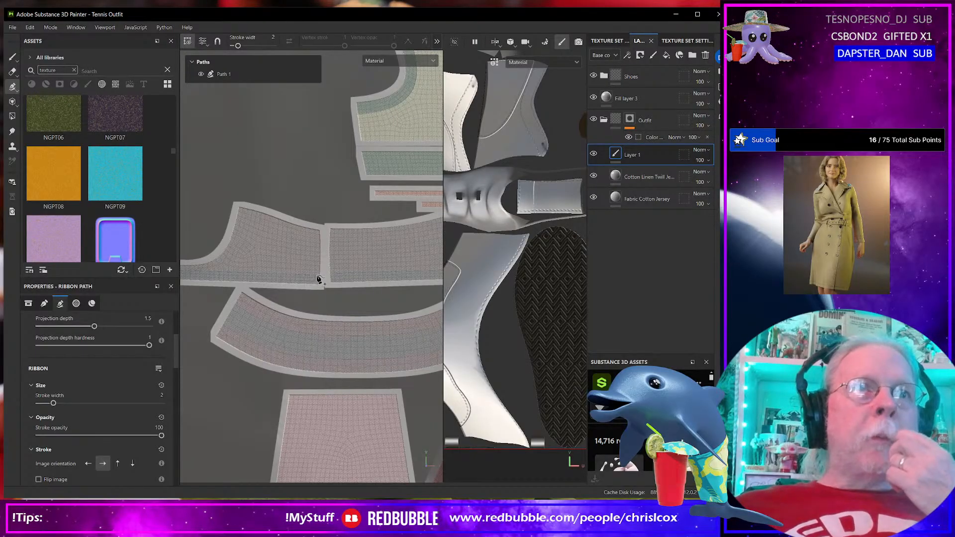
scroll(322, 335, "up", 1)
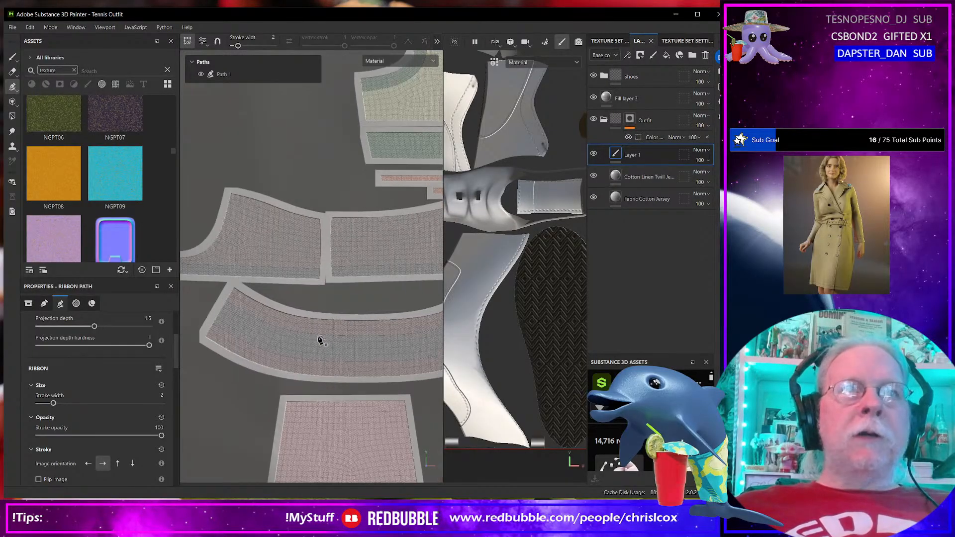
scroll(201, 433, "up", 4)
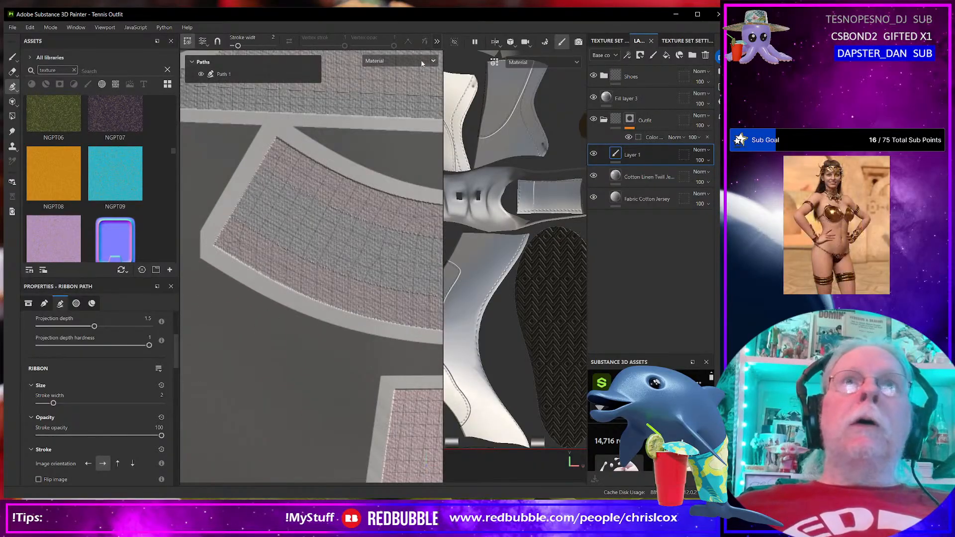
Step: Start a second stitch path at the first curved band's outer lower corner and run it smoothly along the lower edge to mid-band
left_click(217, 239)
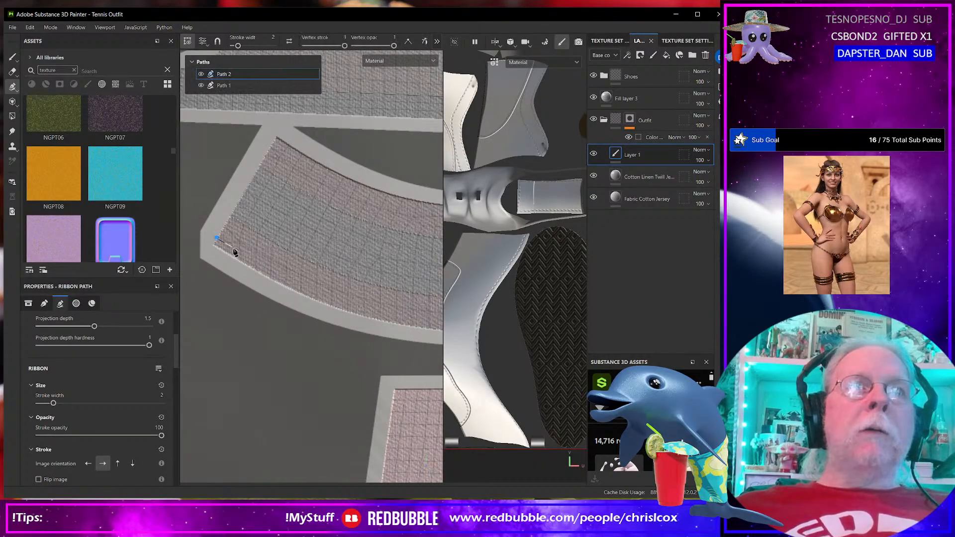
left_click(313, 290)
left_click(426, 319)
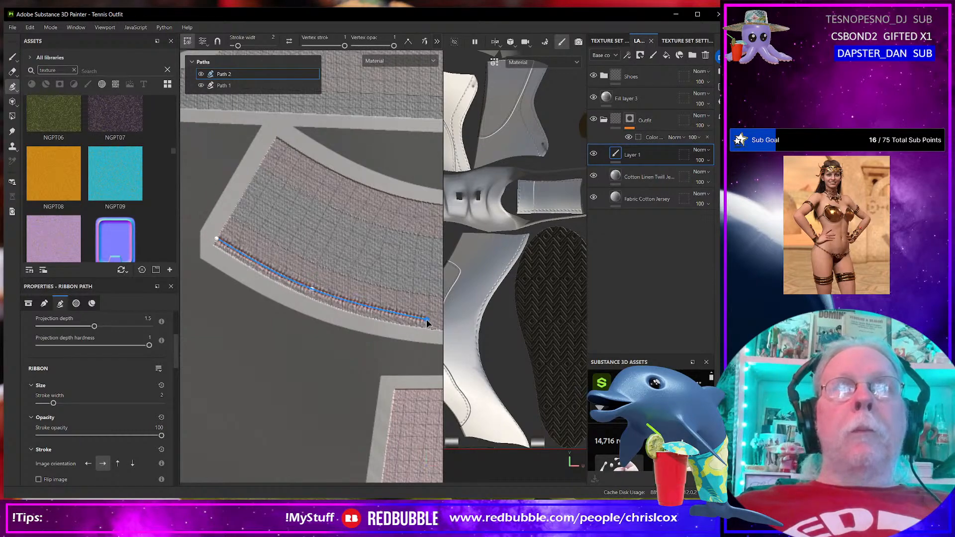
middle_click_drag(426, 320, 256, 325, "alt")
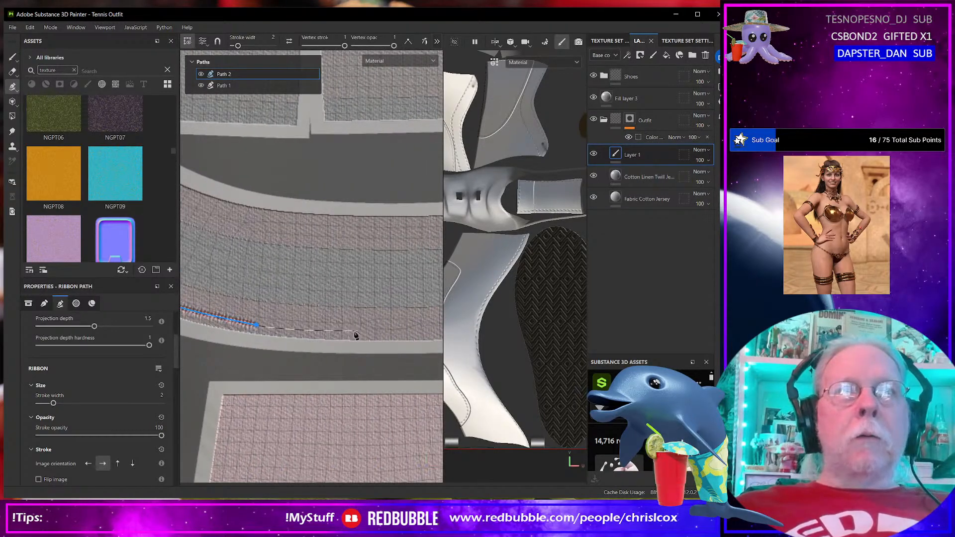
left_click(375, 336)
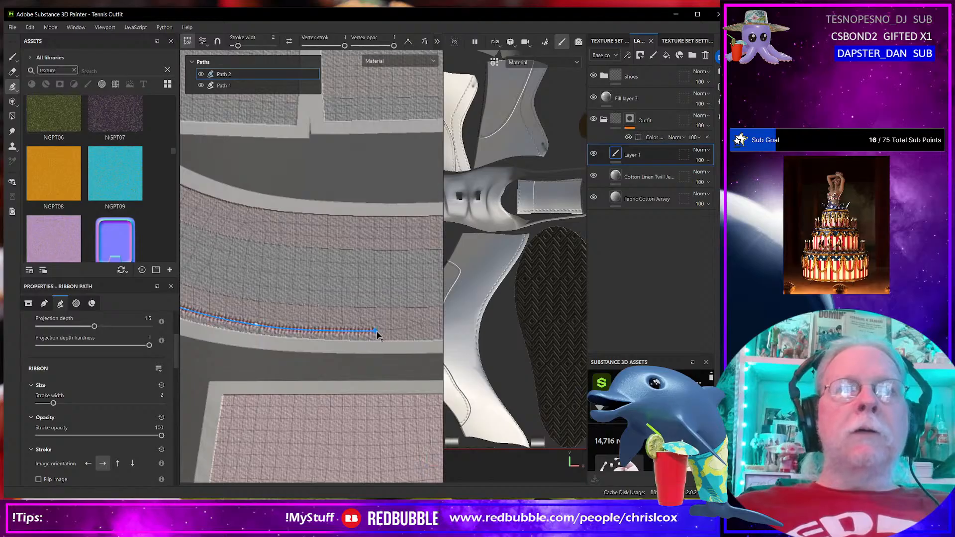
Step: Carry the second stitch path along the rest of the first curved band's lower edge to its far corner
middle_click_drag(376, 336, 145, 345, "alt")
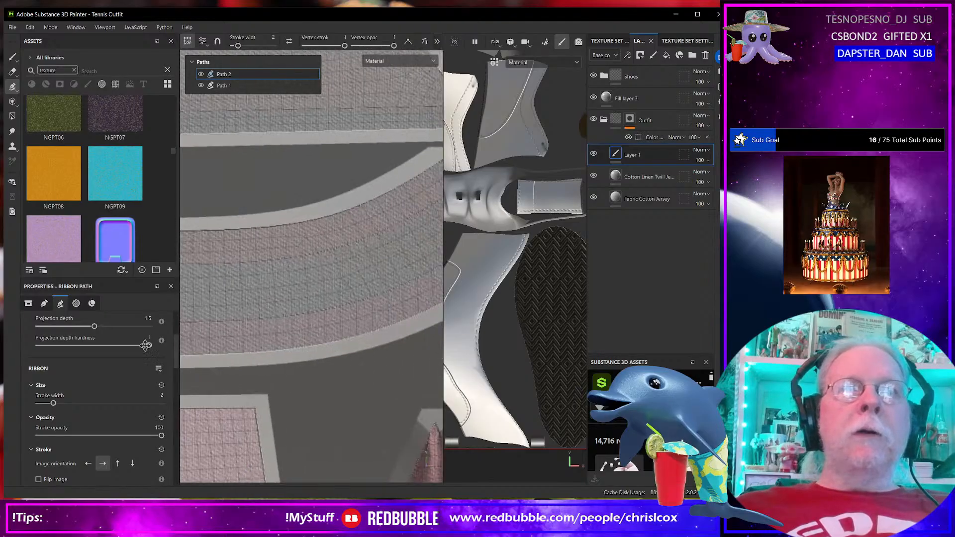
left_click(242, 346)
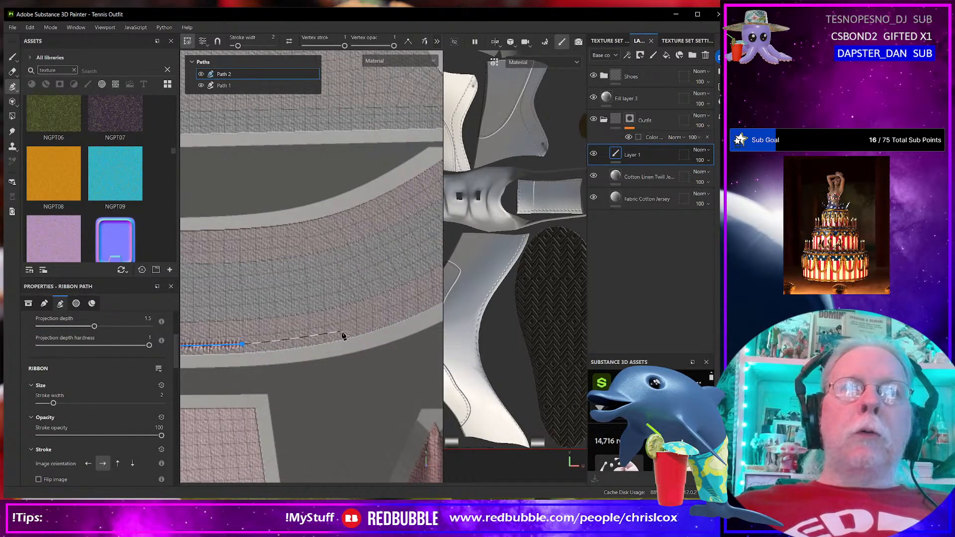
left_click(342, 332)
left_click(418, 306)
middle_click_drag(418, 306, 302, 360, "alt")
left_click(385, 315)
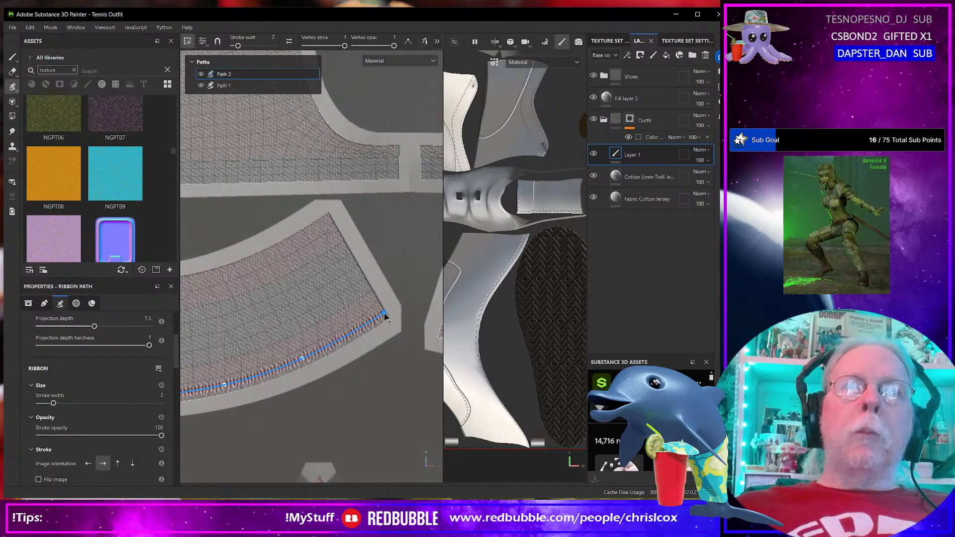
Step: Bridge the second stitch path with a straight segment to the near lower corner of the adjacent curved band
middle_click_drag(386, 316, 309, 315, "alt")
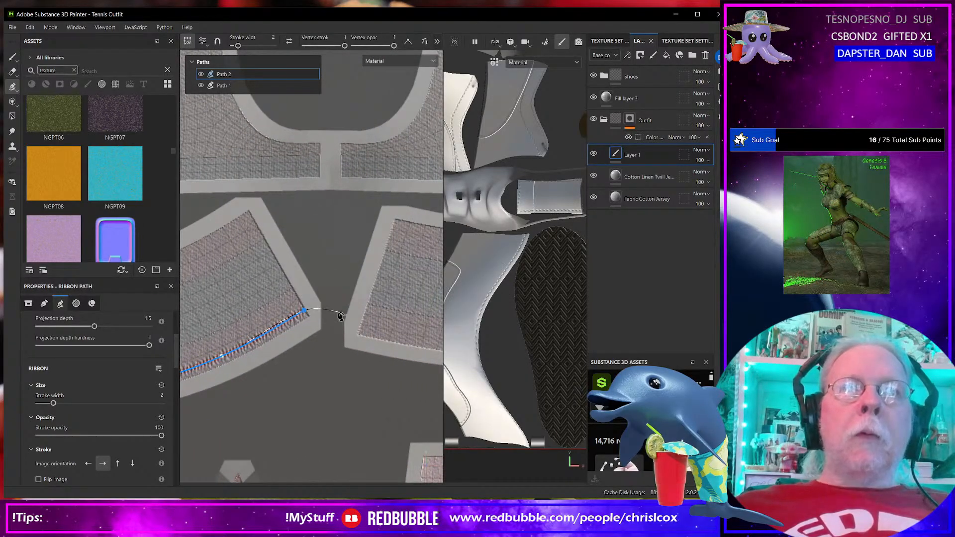
left_click(409, 43)
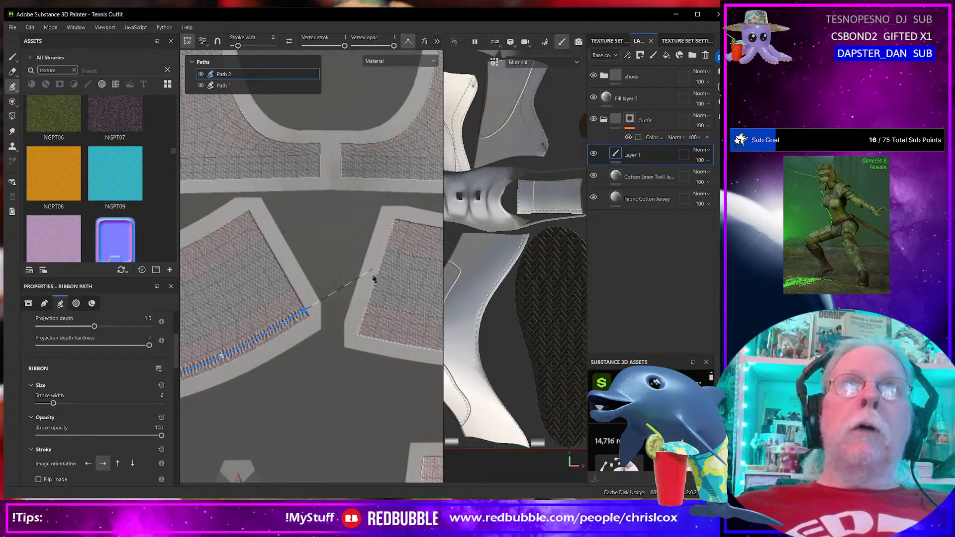
left_click(360, 328)
middle_click_drag(352, 326, 256, 313, "alt")
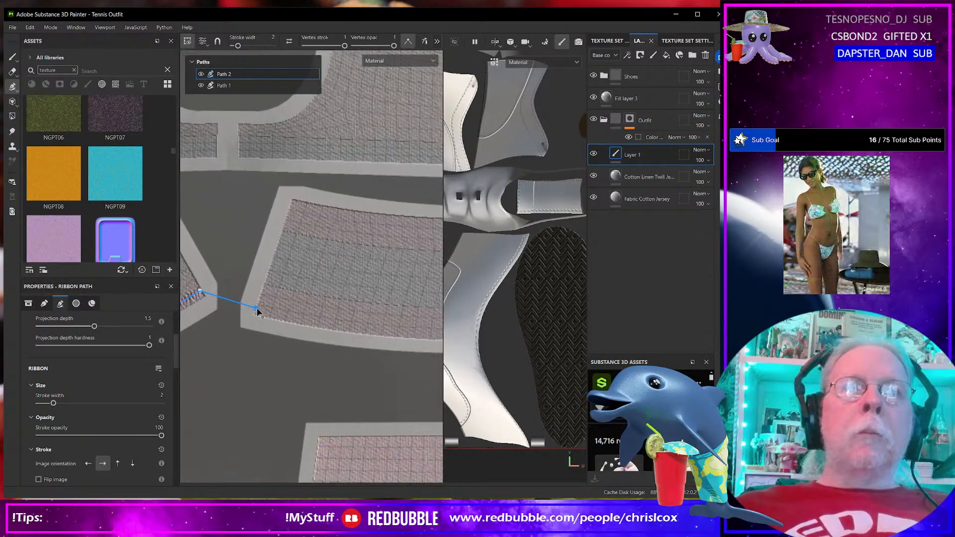
Step: Run the second stitch path along the lower edge of the adjacent curved band, from its near corner to mid-band
left_click(339, 325)
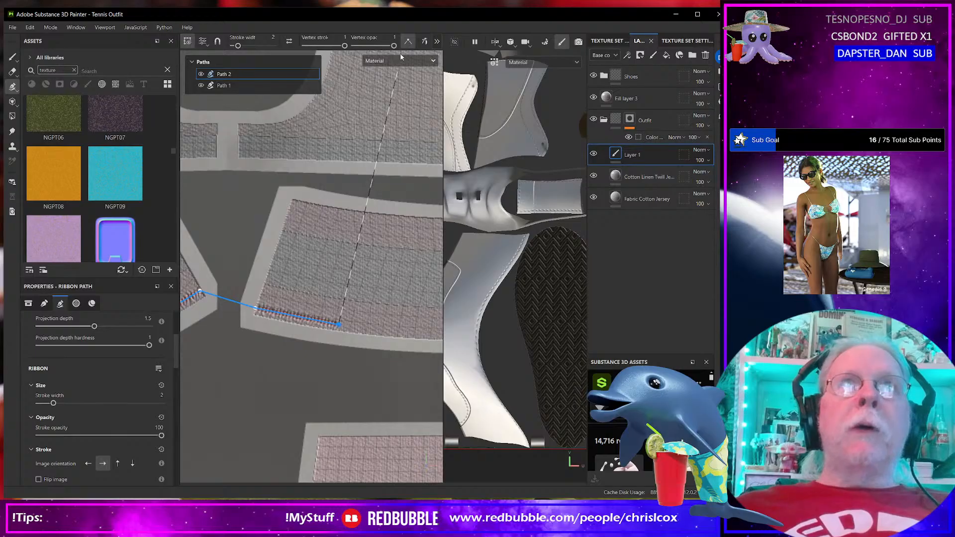
middle_click_drag(378, 285, 261, 293, "alt")
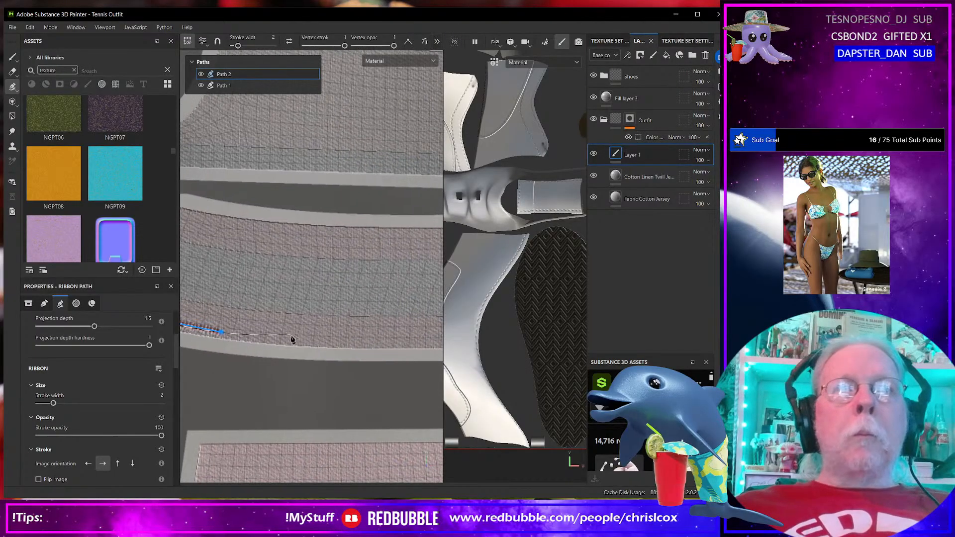
left_click(299, 340)
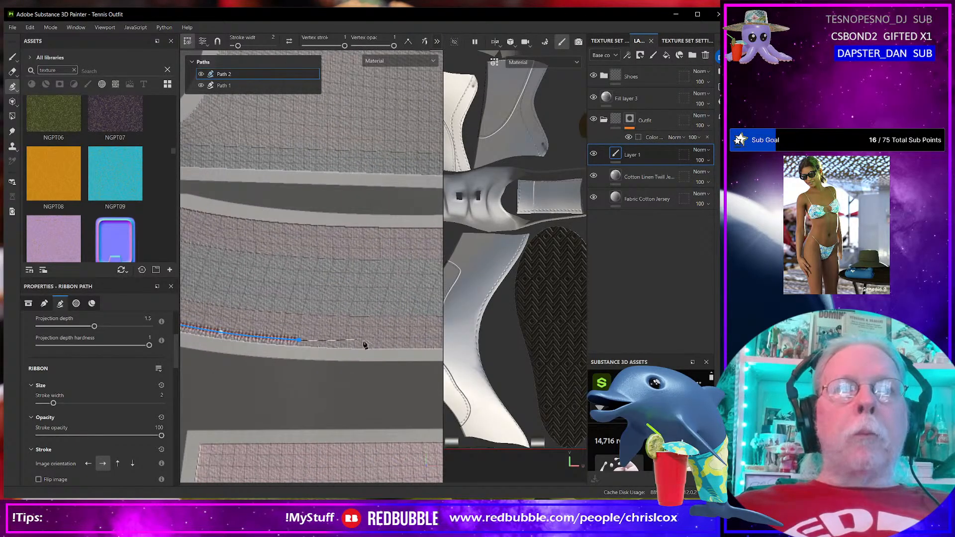
left_click(419, 343)
middle_click_drag(420, 343, 279, 355, "alt")
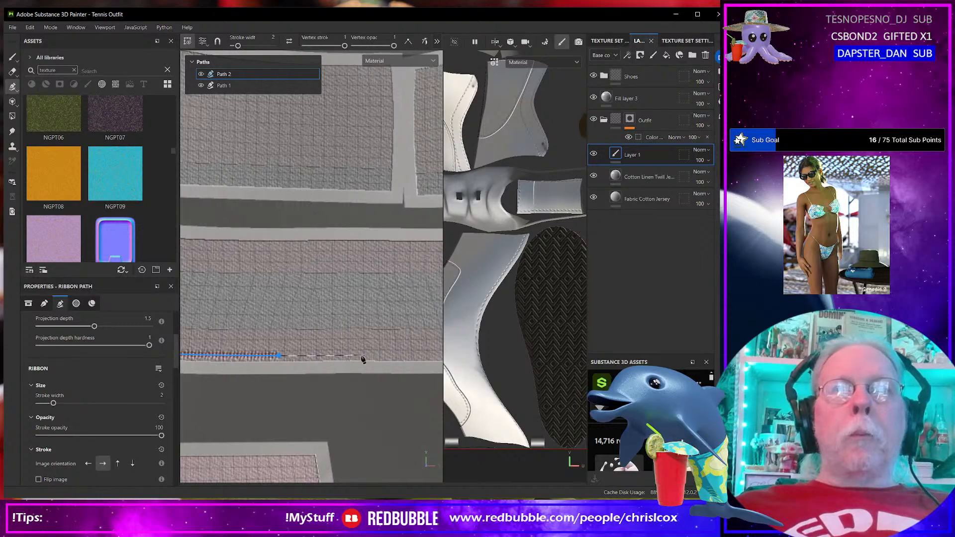
Step: Carry the second stitch path along the rest of the adjacent band's lower edge to its far corner, nudging a mid-edge point closer to the hem
middle_click_drag(400, 358, 316, 368, "alt")
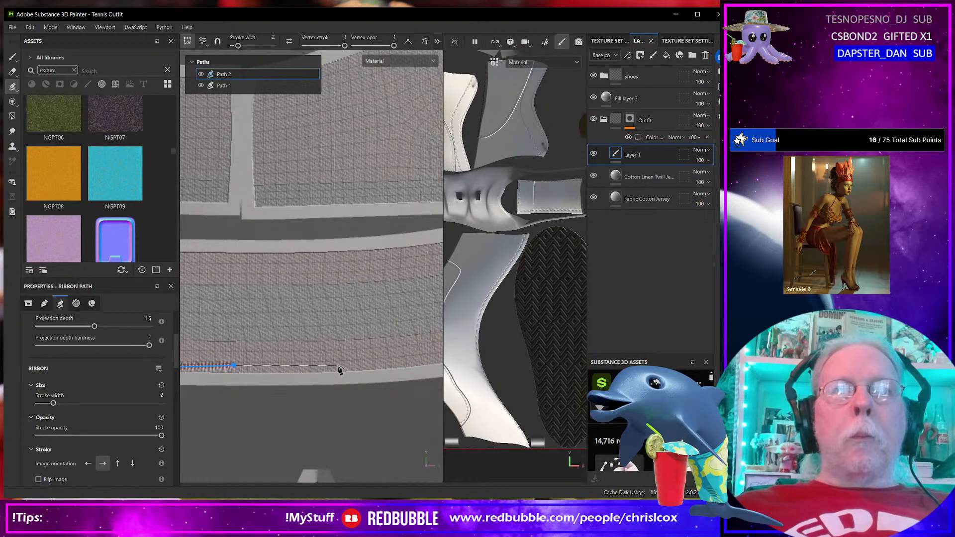
left_click(339, 368)
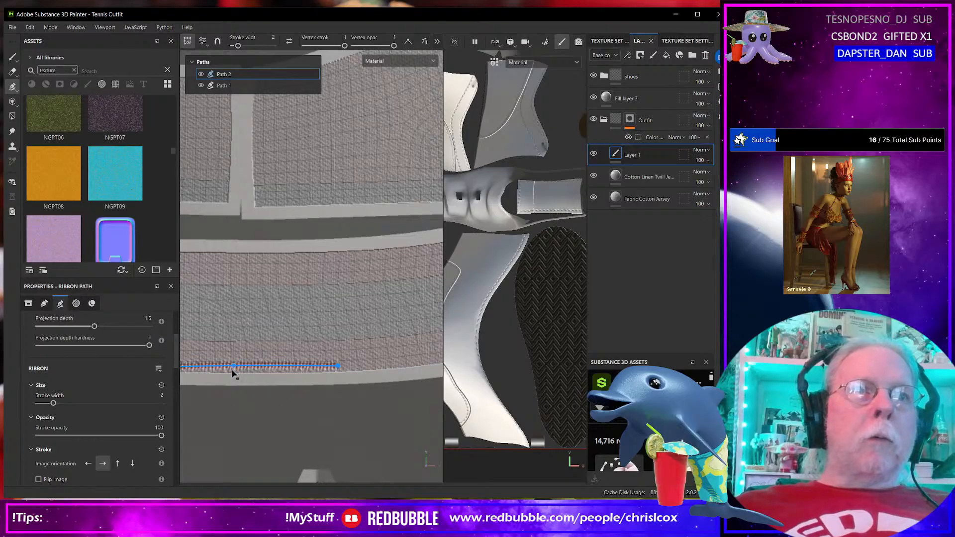
mouse_move(232, 366)
left_mouse_down()
mouse_move(234, 357)
mouse_move(232, 368)
left_mouse_up()
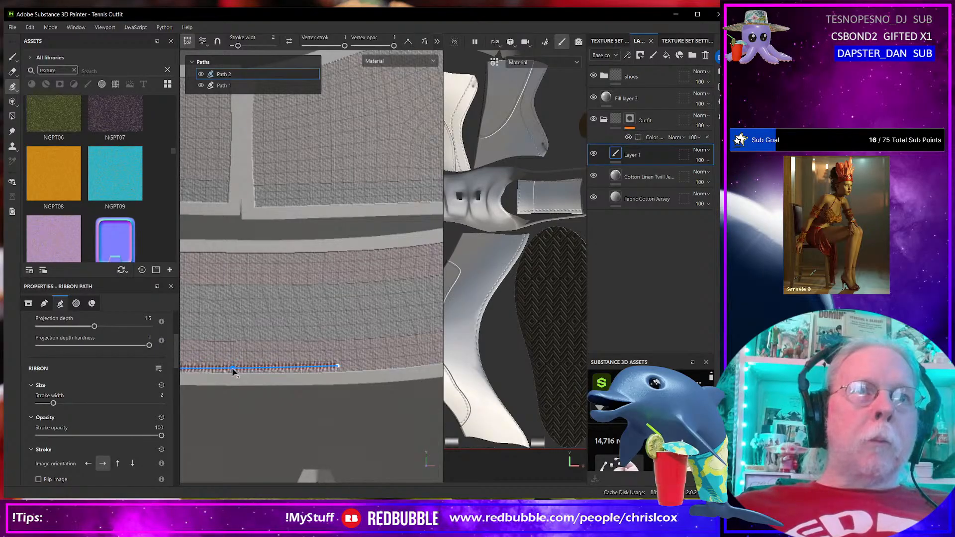
middle_click_drag(350, 367, 244, 383, "alt")
left_click(318, 377)
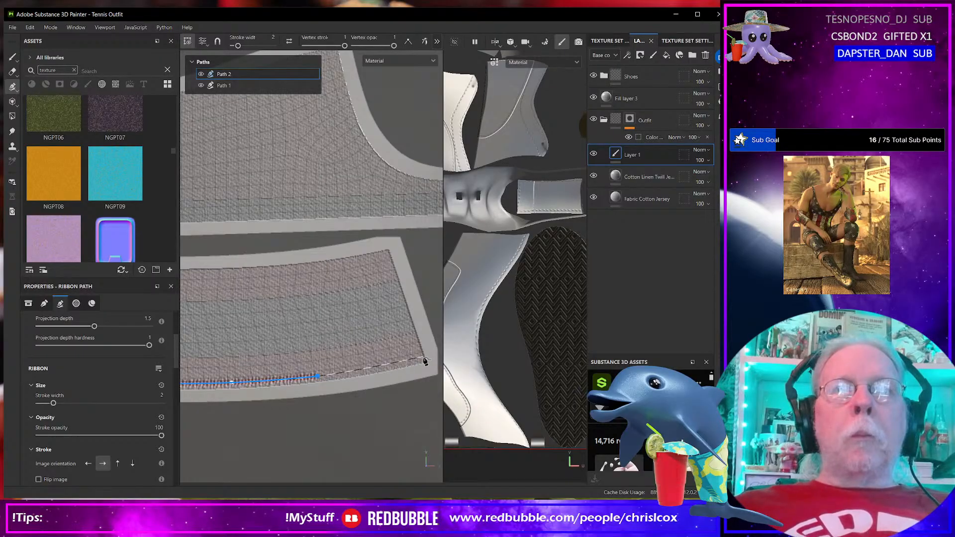
left_click(423, 358)
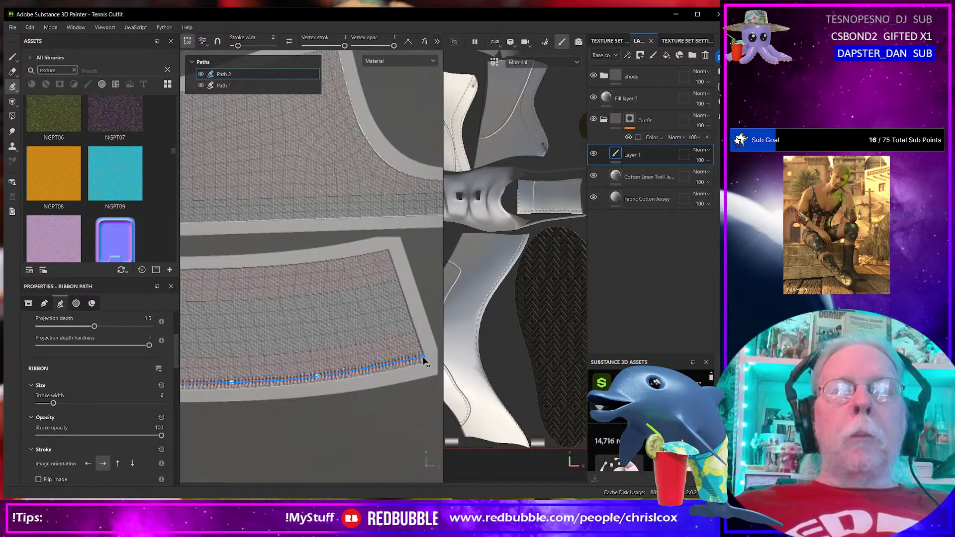
Step: Turn the stitch path sharply at the adjacent band's far lower corner and route it outside the fabric to the far upper corner
left_click(408, 41)
middle_click_drag(431, 294, 366, 337)
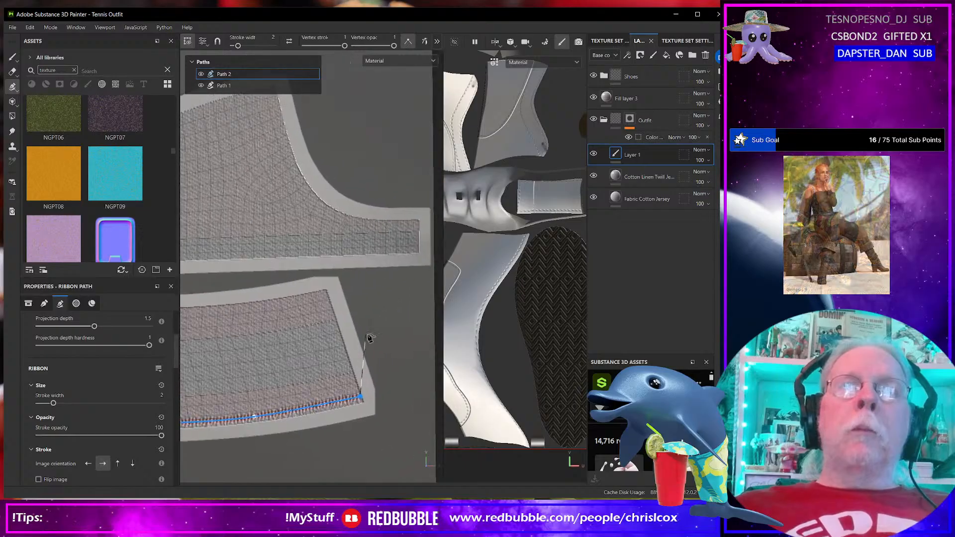
left_click(380, 322)
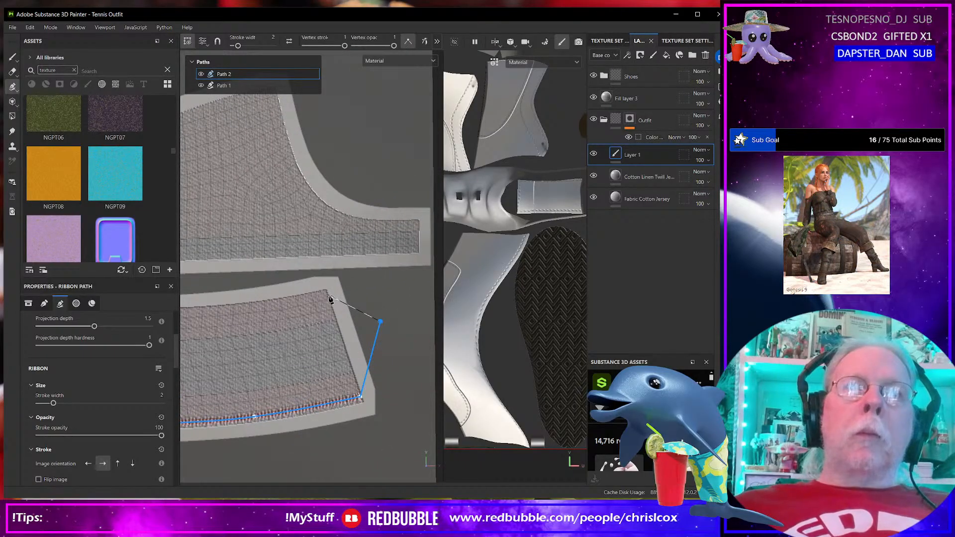
middle_click_drag(313, 325, 401, 308, "alt")
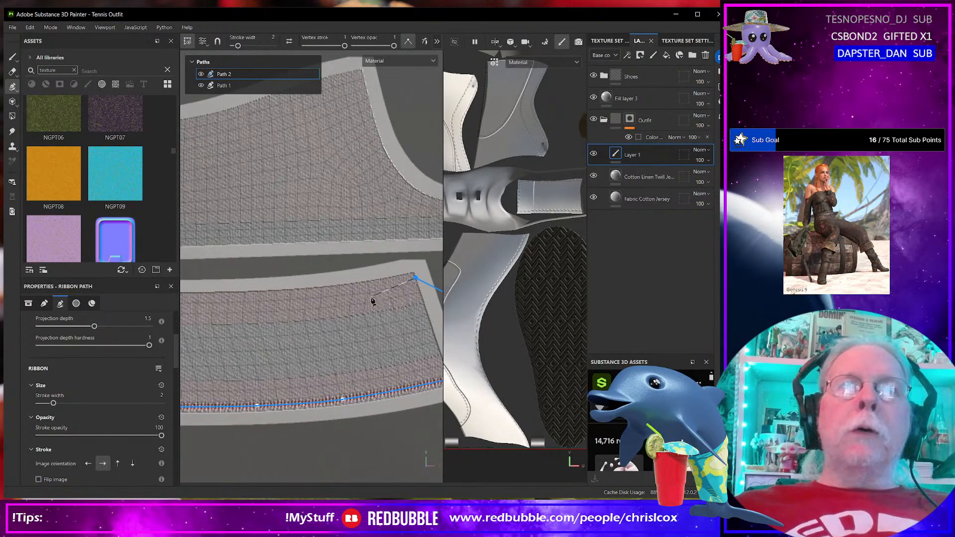
Step: Run the stitch path smoothly back along the adjacent band's upper edge from the far corner past mid-band
left_click(338, 291)
left_click(408, 41)
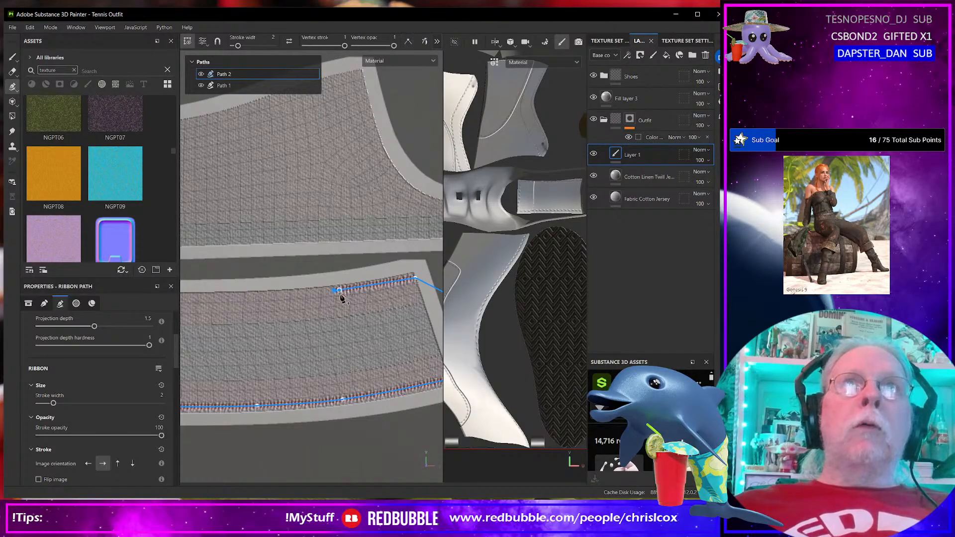
middle_click_drag(322, 311, 411, 325, "alt")
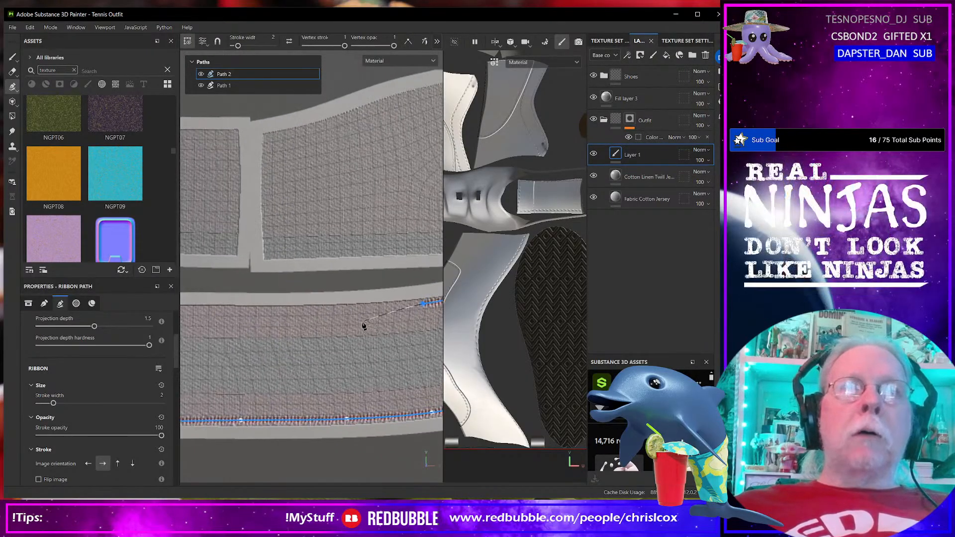
left_click(326, 311)
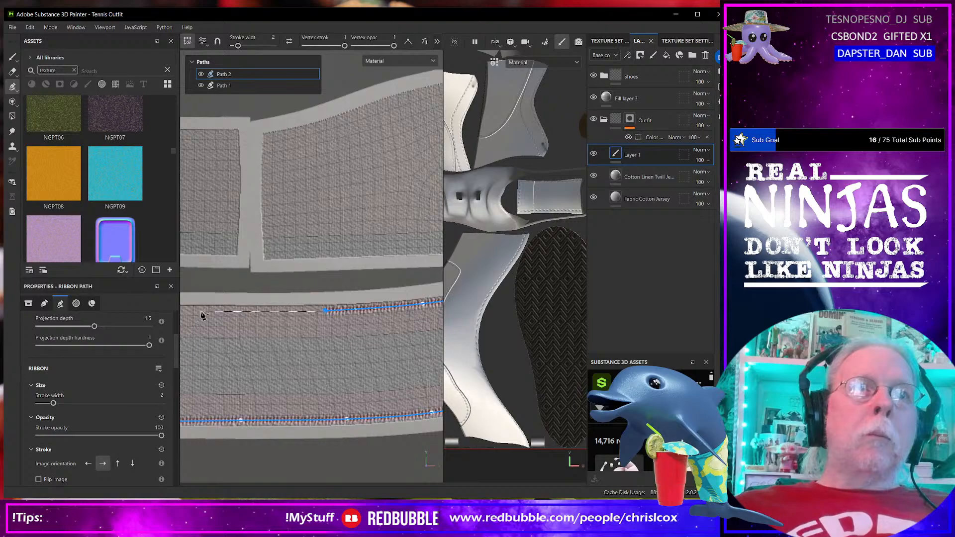
middle_click_drag(201, 315, 386, 353, "alt")
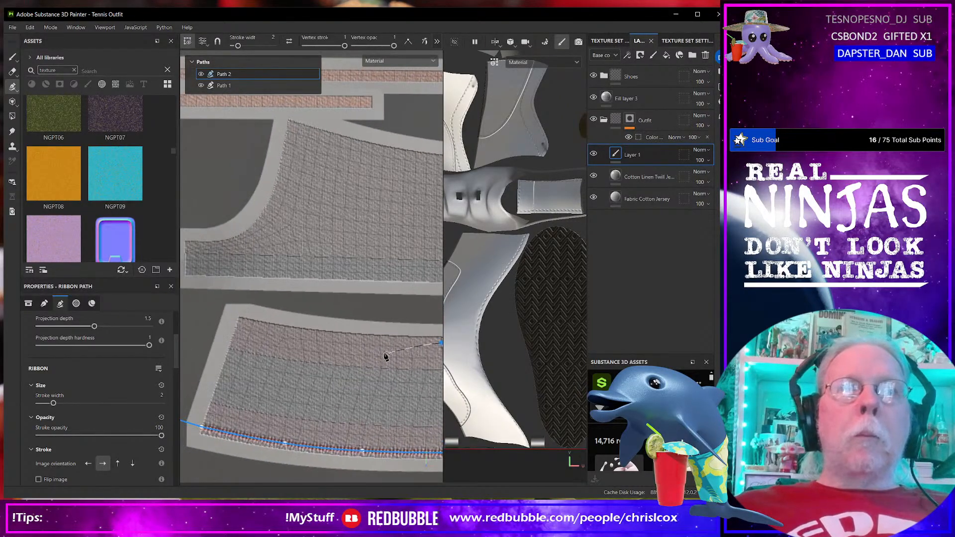
Step: Extend the stitch path to the adjacent band's near upper corner and add a point between the last two to follow the edge's curve
left_click(366, 341)
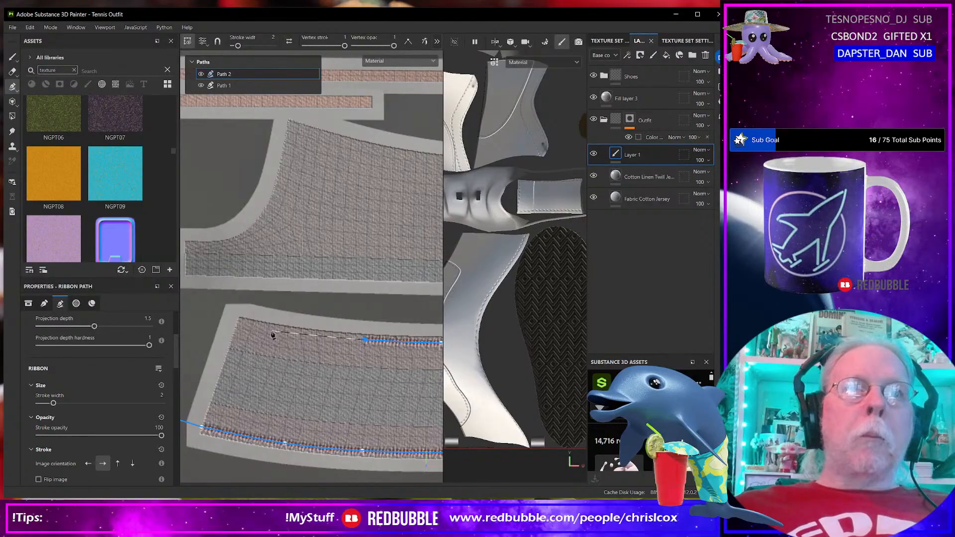
left_click(235, 324)
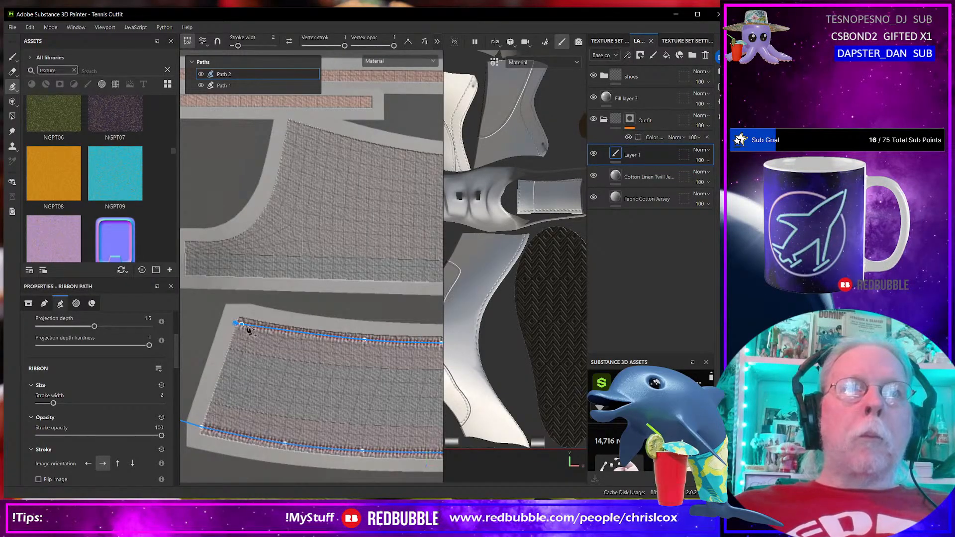
left_click_drag(303, 334, 303, 335)
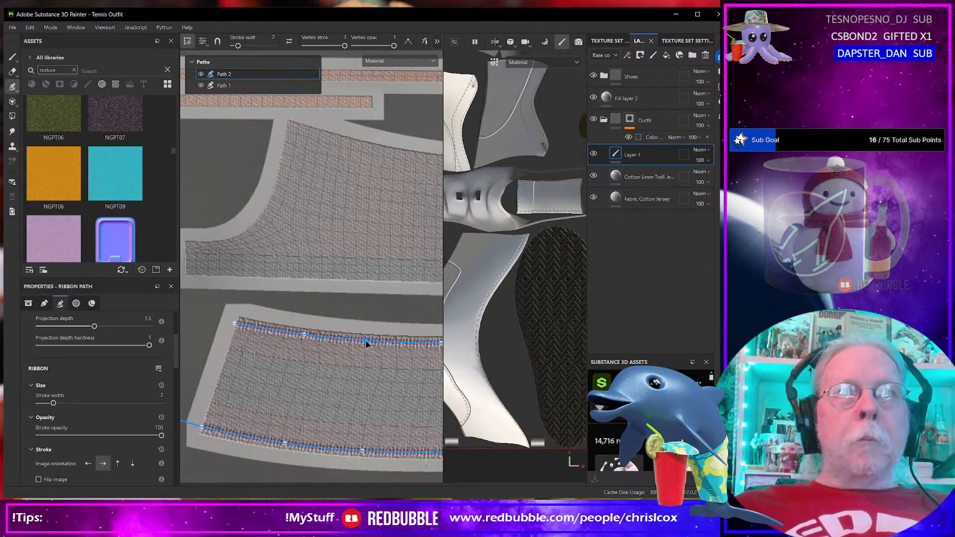
Step: Bridge the stitch path with a straight segment across the gap to the first curved band's near upper corner
scroll(366, 344, "down", 5)
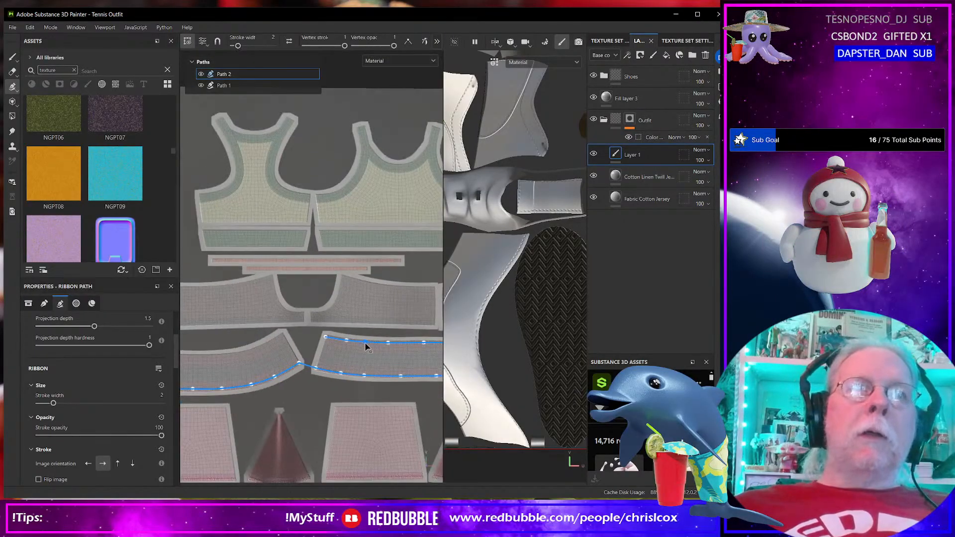
middle_click_drag(392, 345, 410, 352)
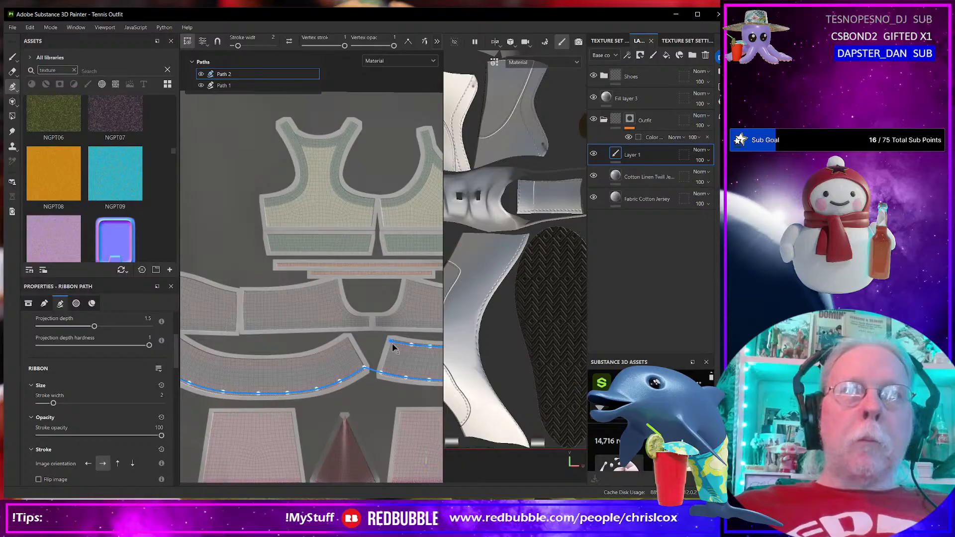
scroll(368, 357, "up", 4)
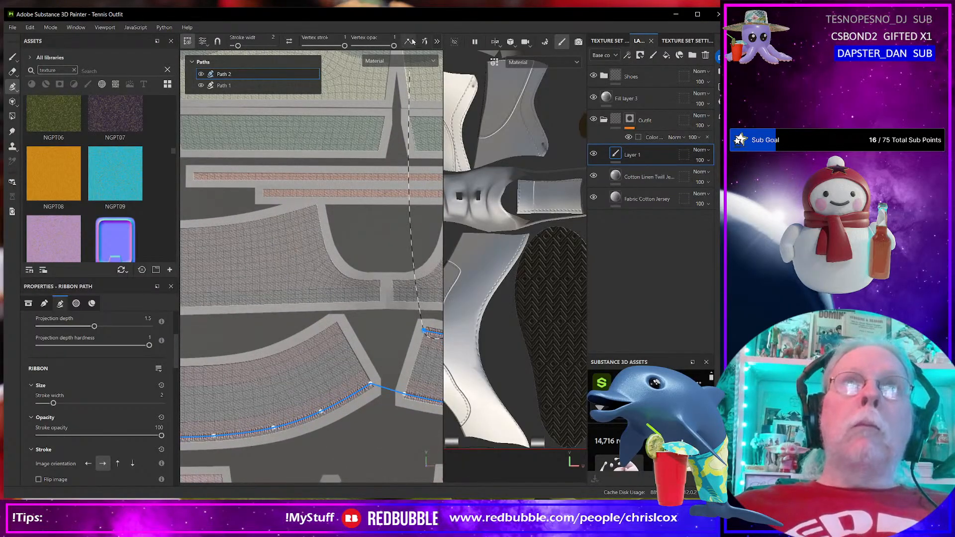
left_click(409, 41)
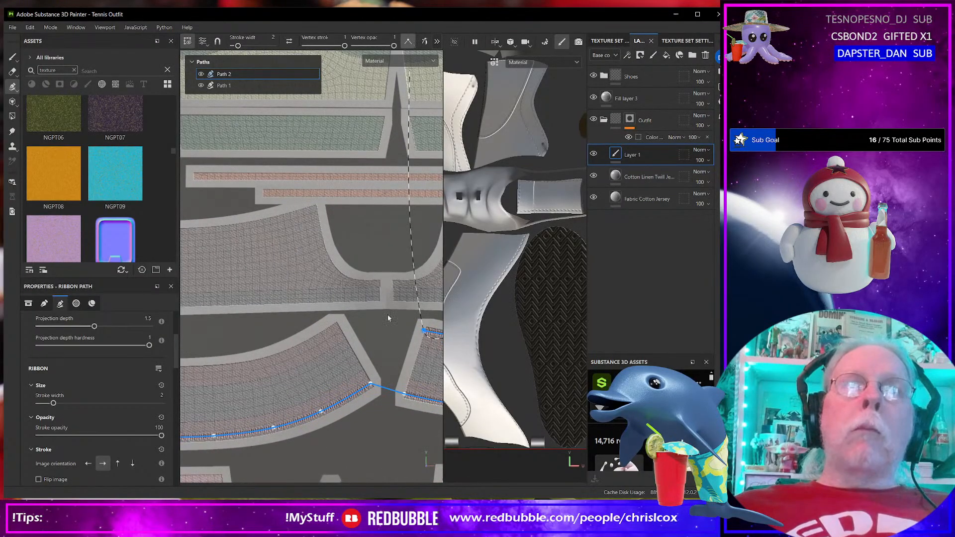
left_click(339, 329)
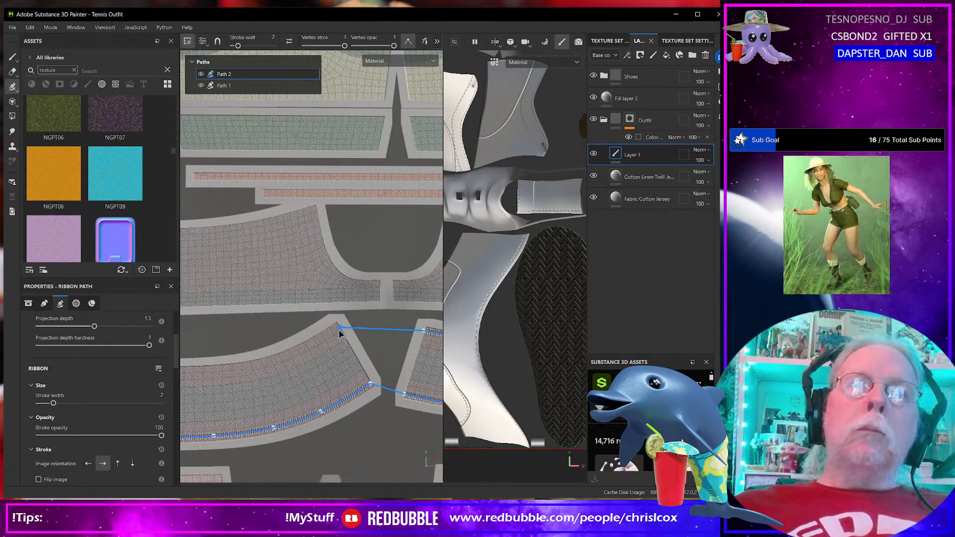
Step: Run the stitch path smoothly along the first curved band's upper edge from the near corner to mid-band
left_click(297, 352)
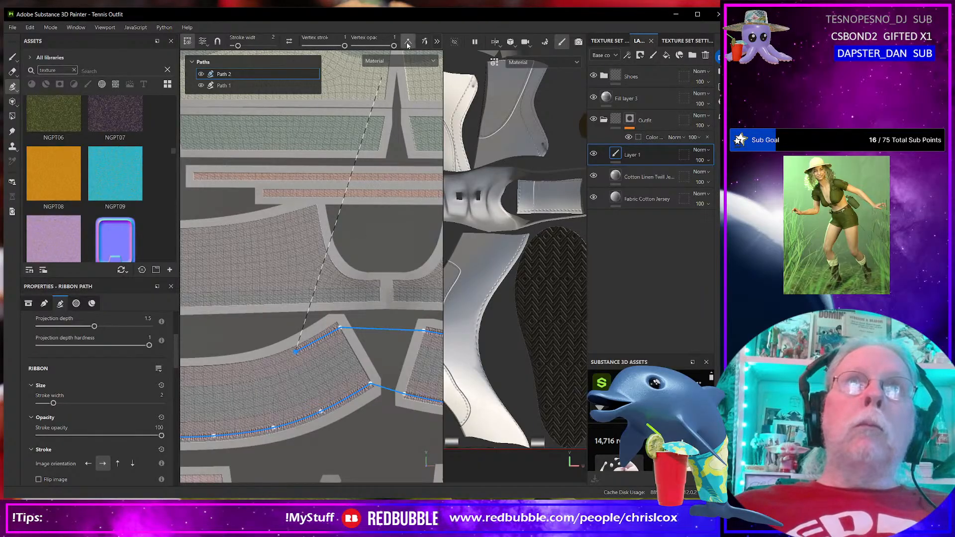
scroll(348, 373, "up", 5)
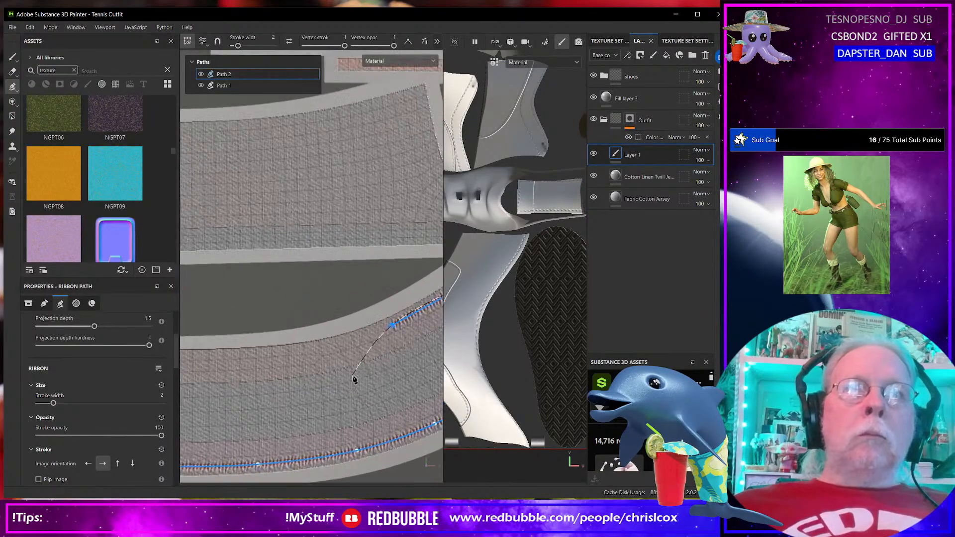
left_click(274, 357)
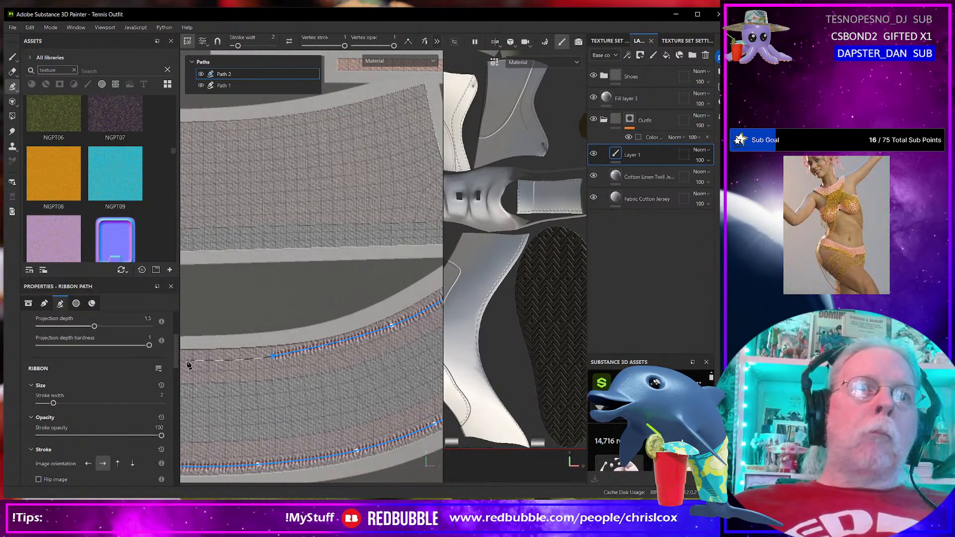
left_click(188, 361)
middle_click_drag(188, 361, 406, 361, "alt")
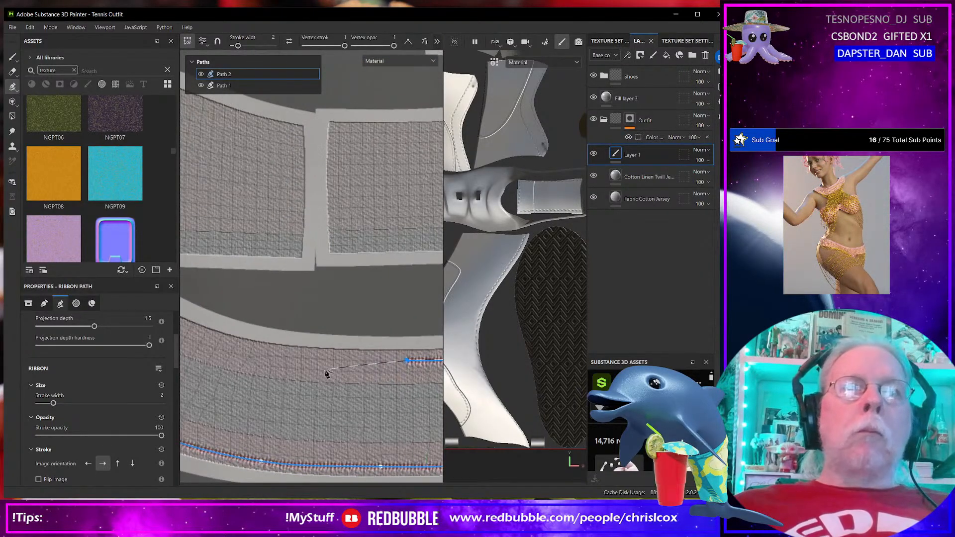
left_click(315, 361)
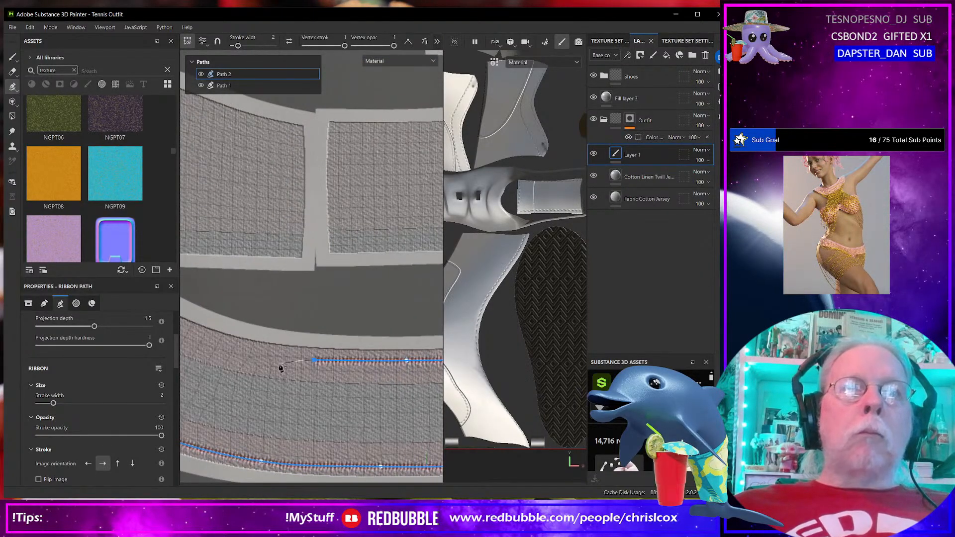
Step: Carry the stitch path along the rest of the first band's upper edge to its outer upper corner and finish the path
left_click(207, 343)
middle_click_drag(208, 344, 375, 384, "alt")
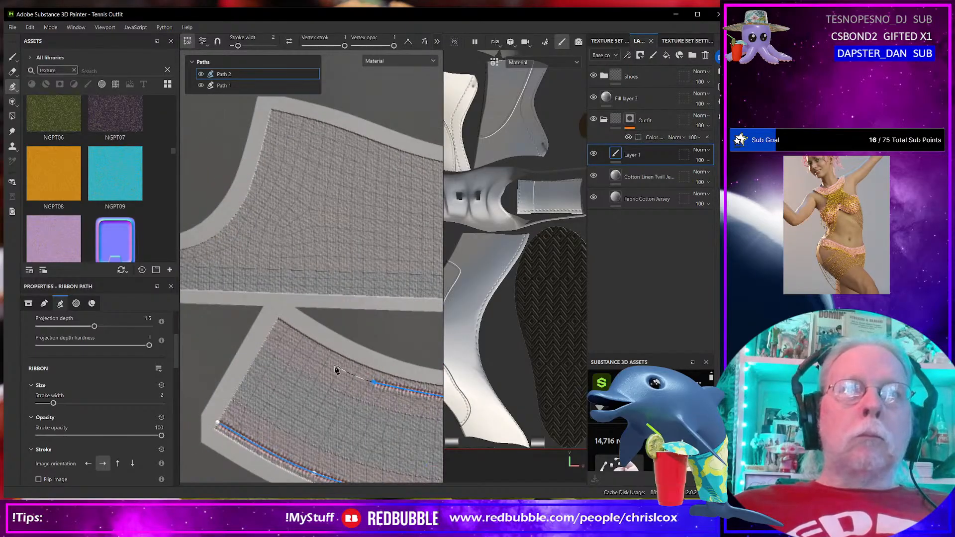
left_click(334, 364)
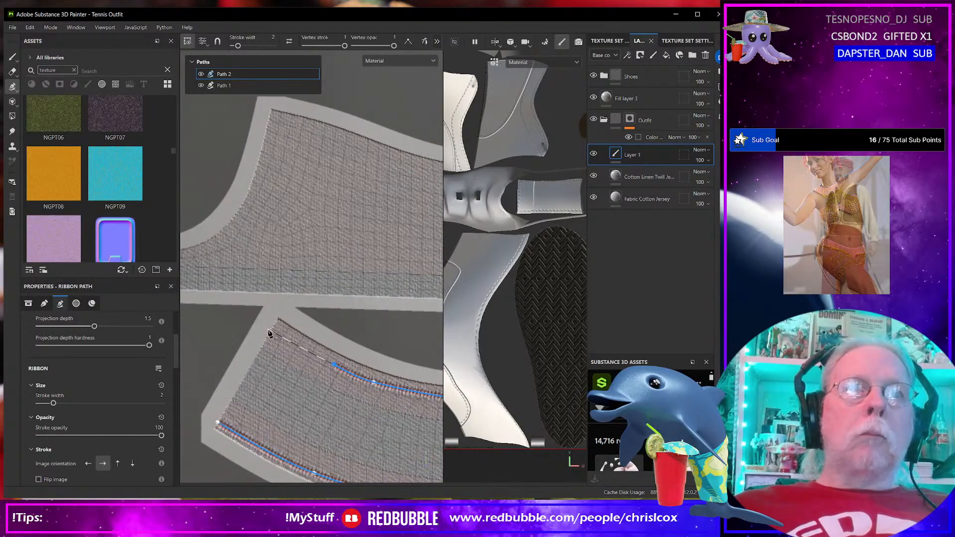
left_click(268, 331)
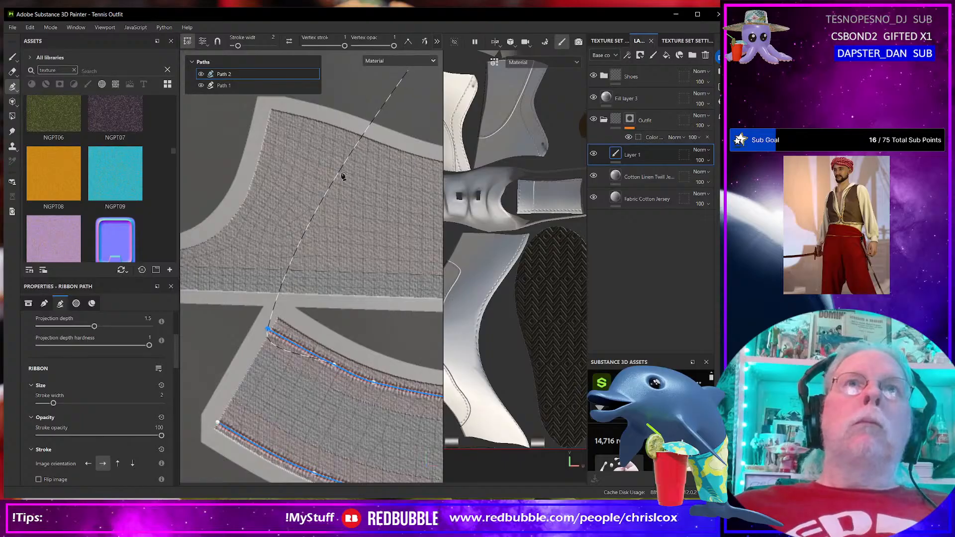
key("Return")
scroll(346, 349, "down", 10)
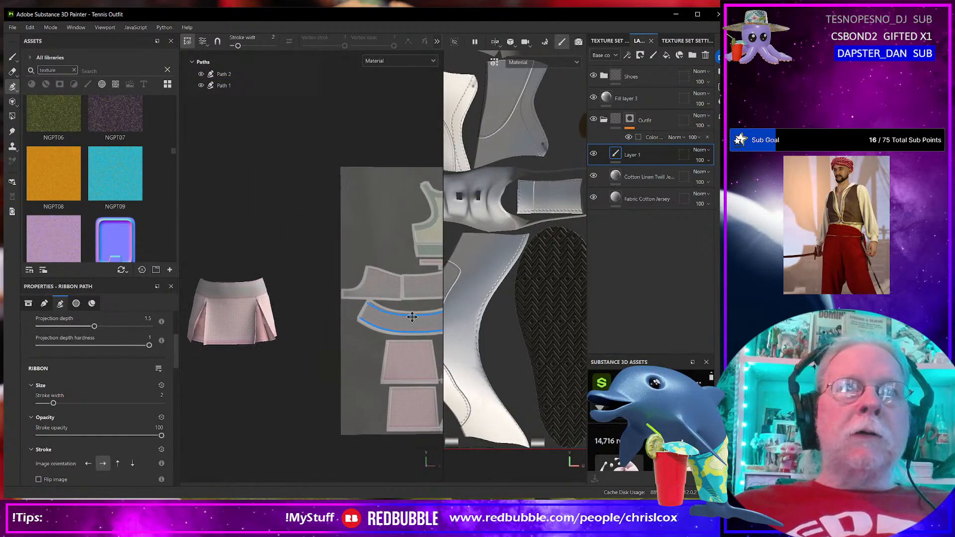
scroll(366, 324, "up", 5)
scroll(365, 332, "up", 5)
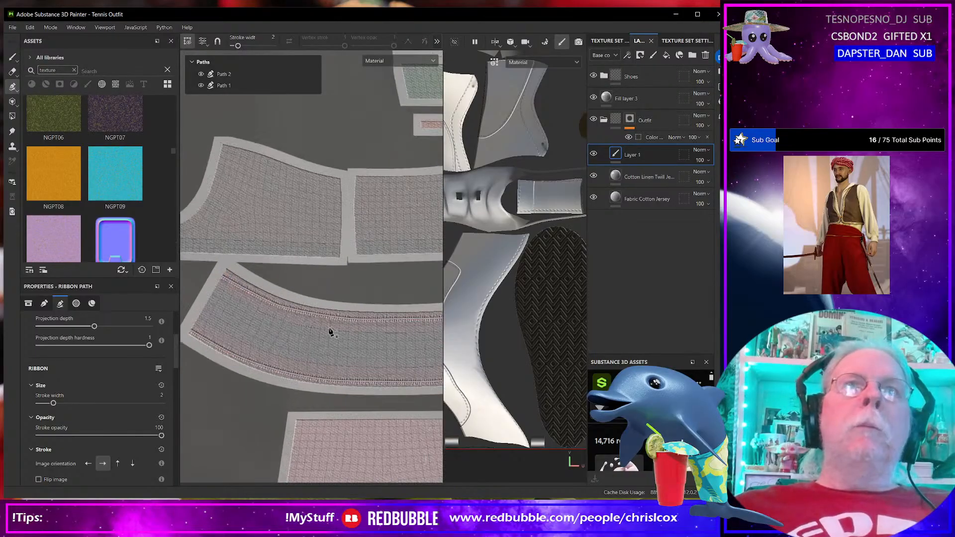
middle_click_drag(351, 364, 336, 415, "alt")
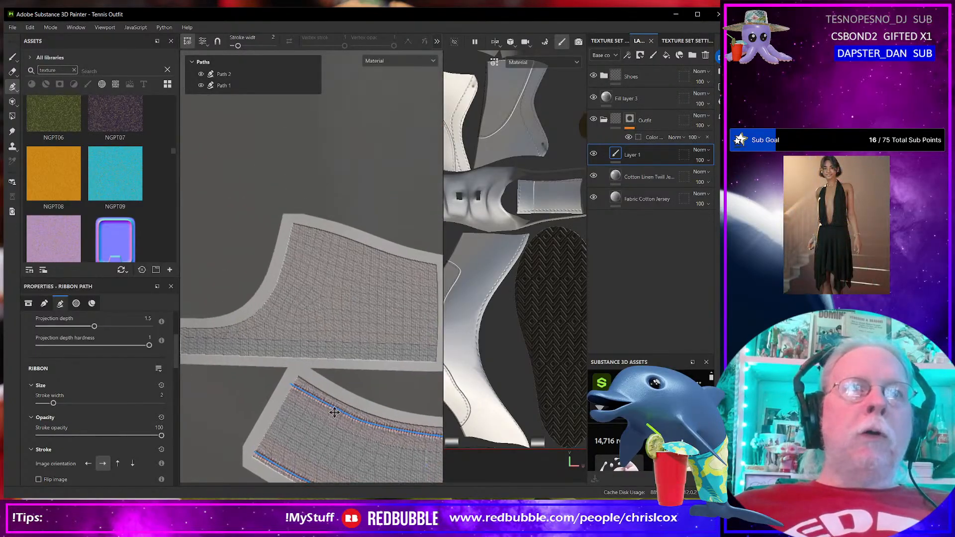
Step: Start a new stitch path at the first shorts panel's outer lower corner and run it straight along the lower edge to the far corner
middle_click_drag(227, 366, 287, 375, "alt")
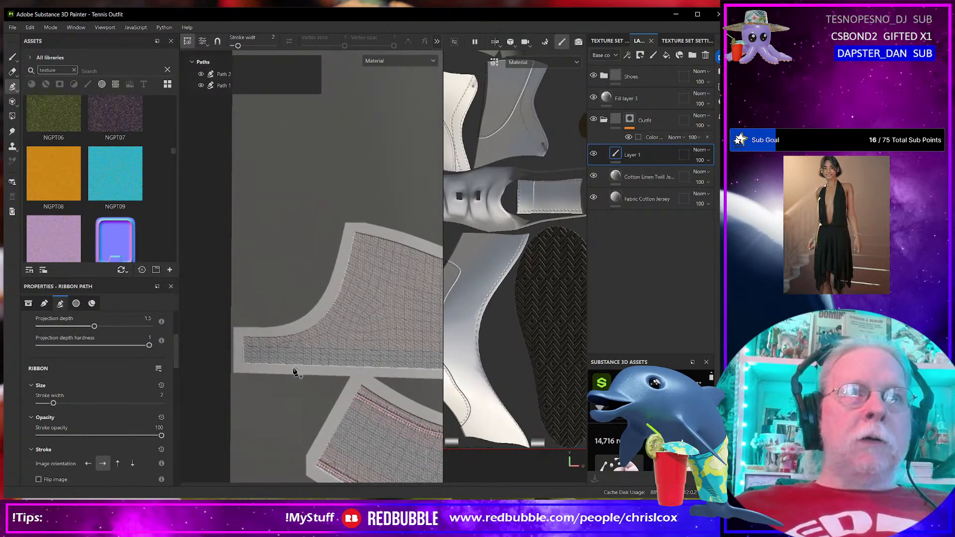
left_click(241, 356)
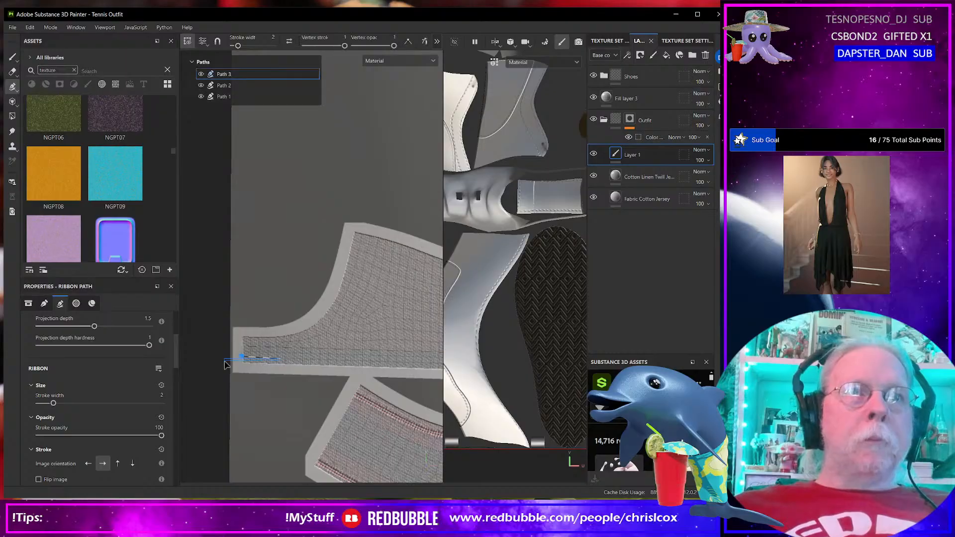
middle_click_drag(396, 365, 260, 360, "alt")
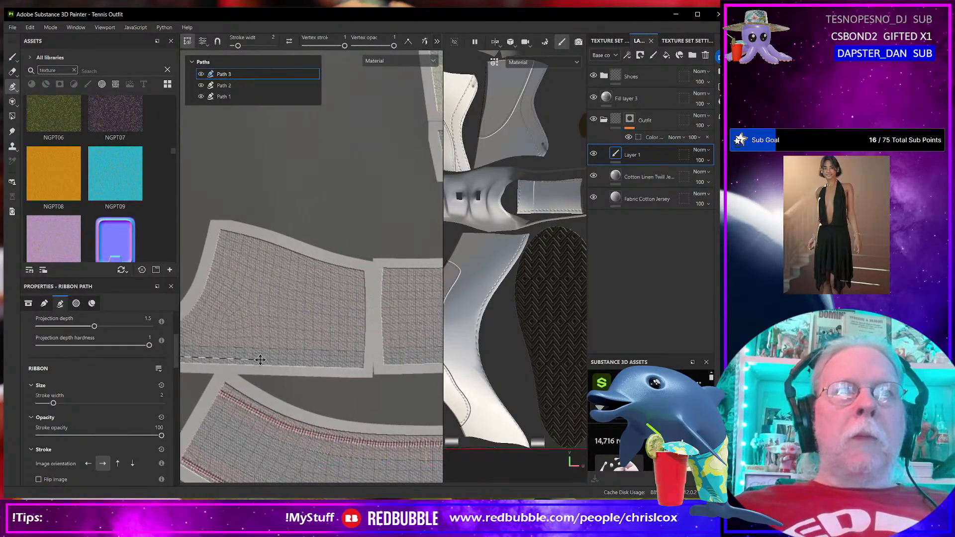
left_click(408, 42)
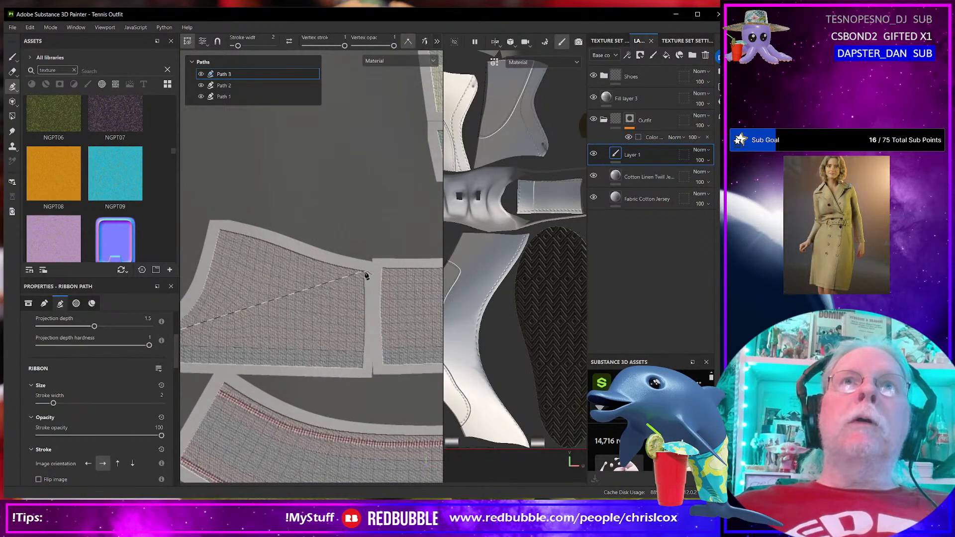
left_click(361, 362)
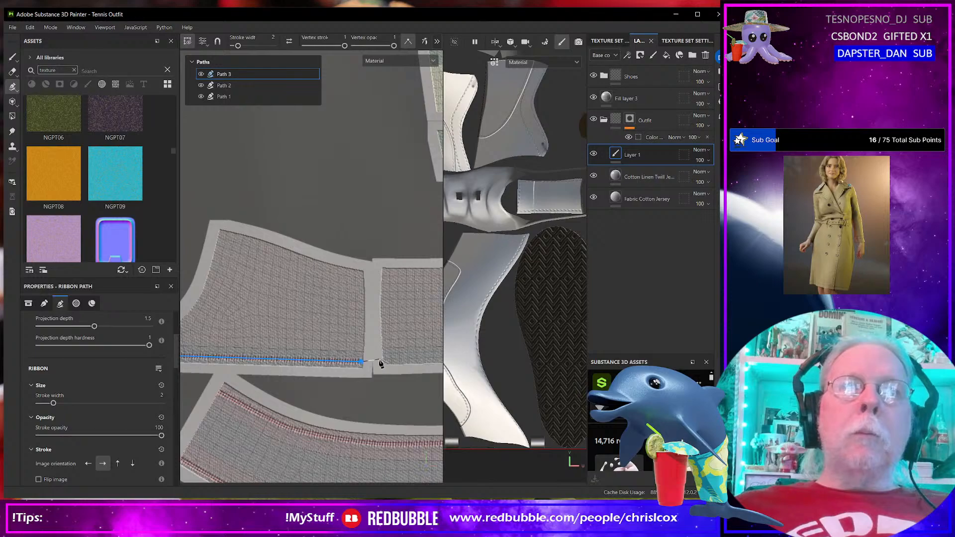
Step: Carry the stitch path across the gap and along the second shorts panel's lower edge to its far corner
middle_click_drag(383, 362, 196, 315, "alt")
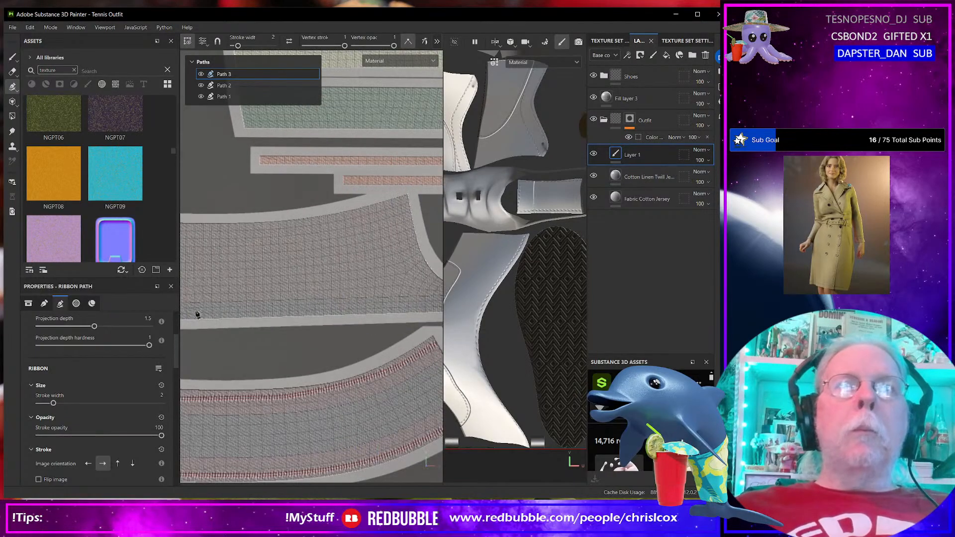
middle_click_drag(383, 316, 278, 311, "alt")
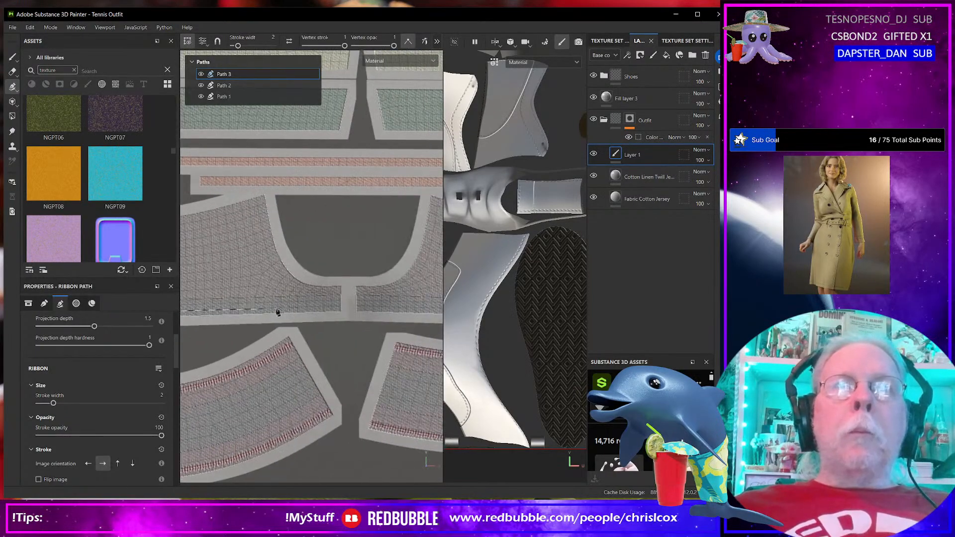
left_click(340, 305)
Step: Bridge the path to the third shorts panel and run it along that panel's lower edge to the far corner
middle_click_drag(359, 309, 217, 288, "alt")
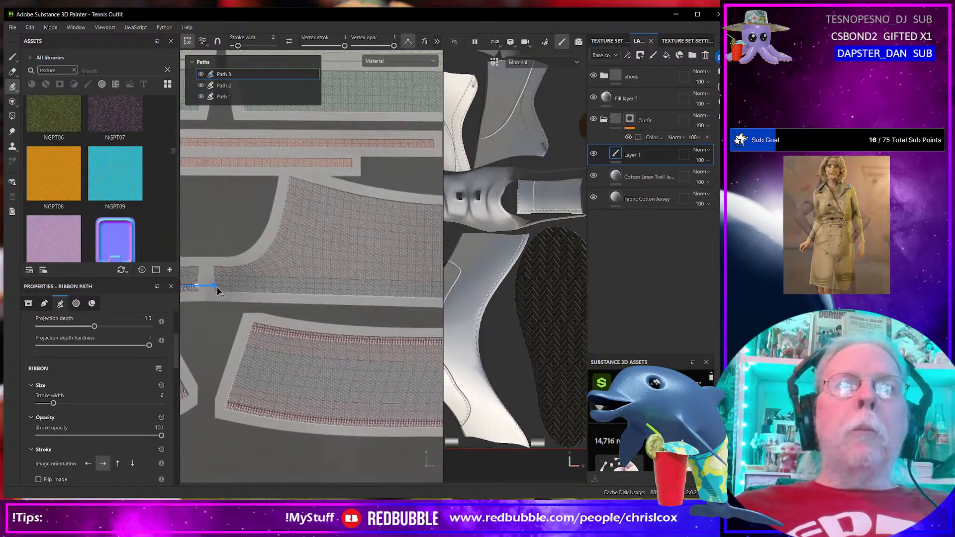
middle_click_drag(345, 293, 187, 298, "alt")
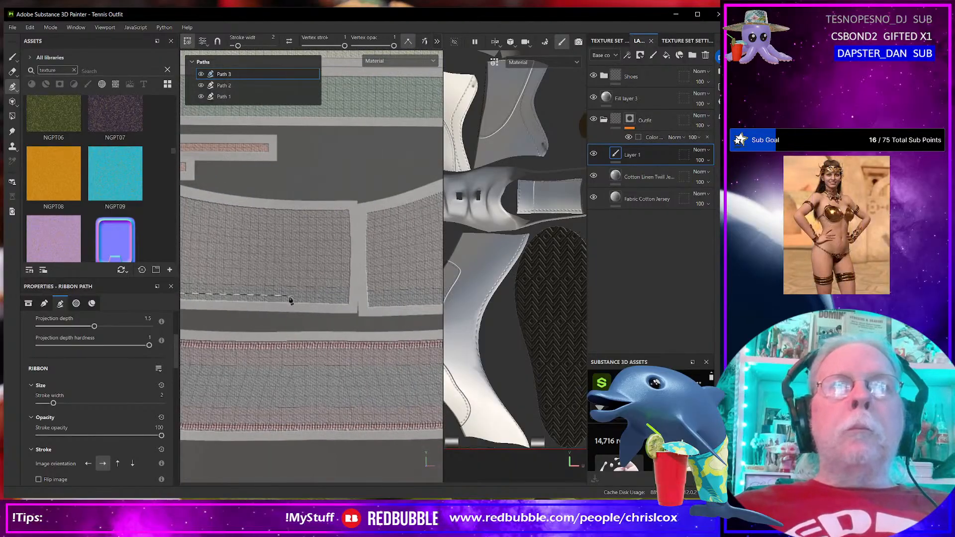
left_click(348, 299)
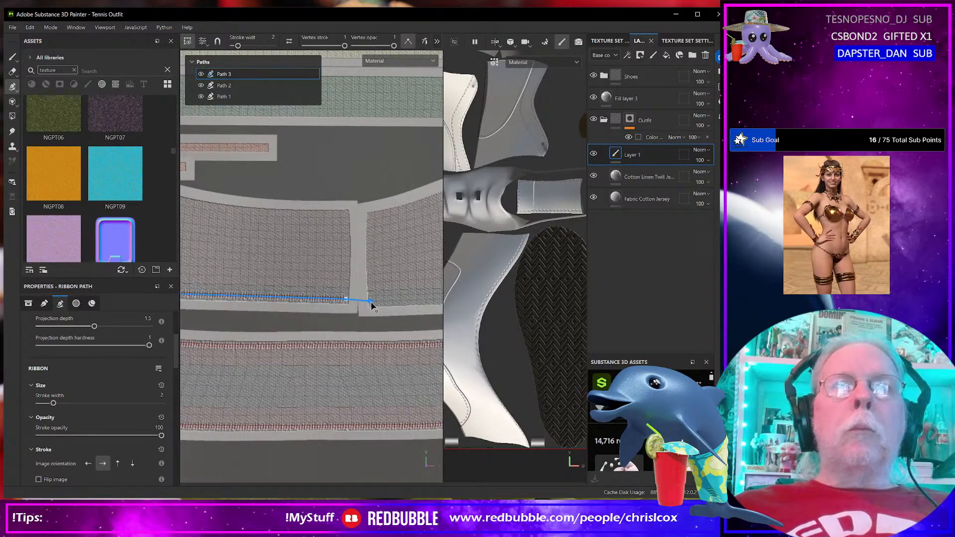
Step: Continue the stitch path along the last shorts panel's lower edge to its outer corner and finish the path
middle_click_drag(390, 302, 238, 304, "alt")
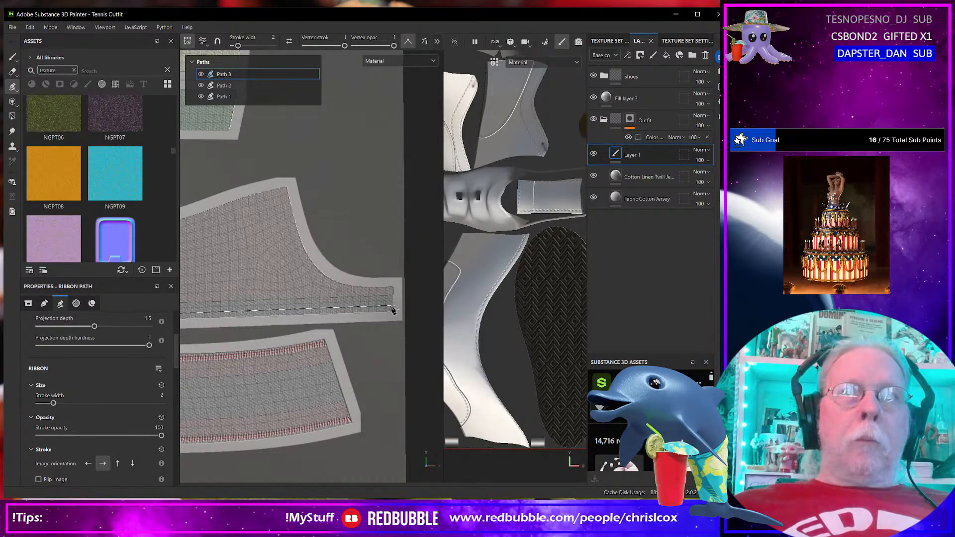
left_click(392, 308)
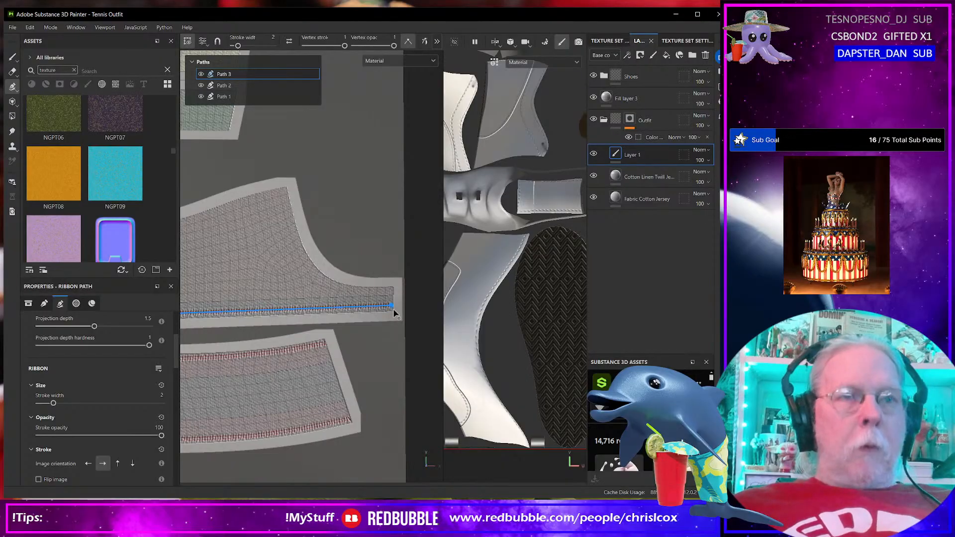
key("Escape")
Step: Draw a new stitch path with straight segments along the upper narrow strip below the shirt bands, from end to end
middle_click_drag(302, 288, 391, 298, "alt")
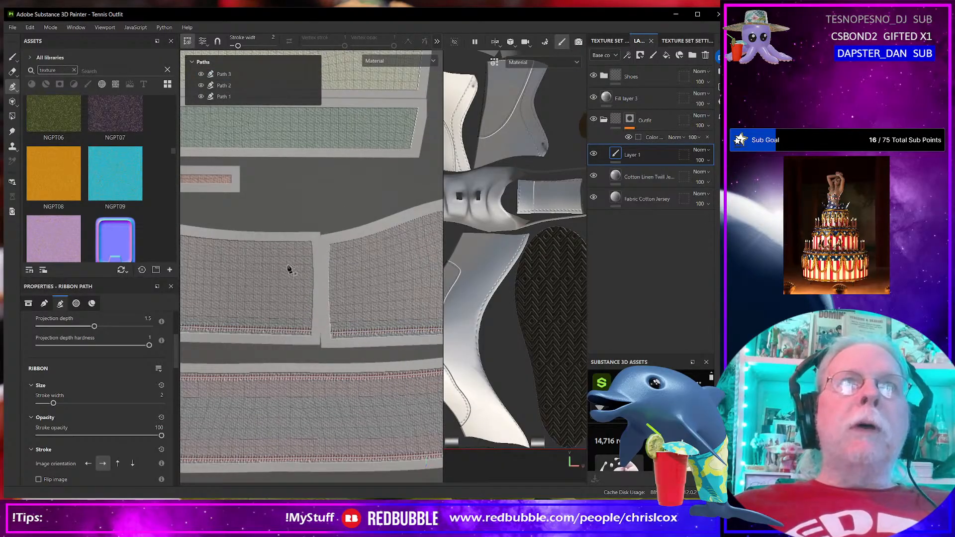
middle_click_drag(248, 267, 414, 315, "alt")
middle_click_drag(289, 290, 427, 312, "alt")
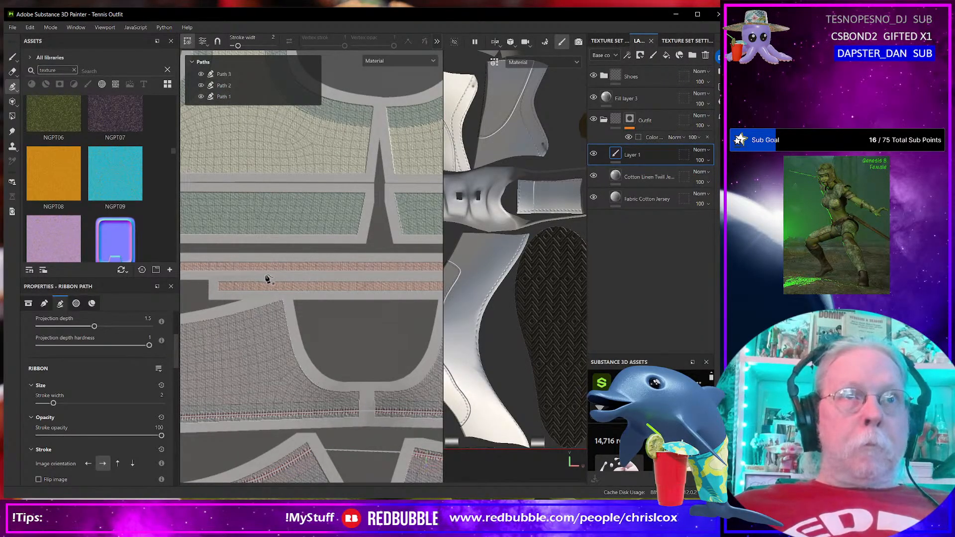
middle_click_drag(267, 279, 375, 274, "alt")
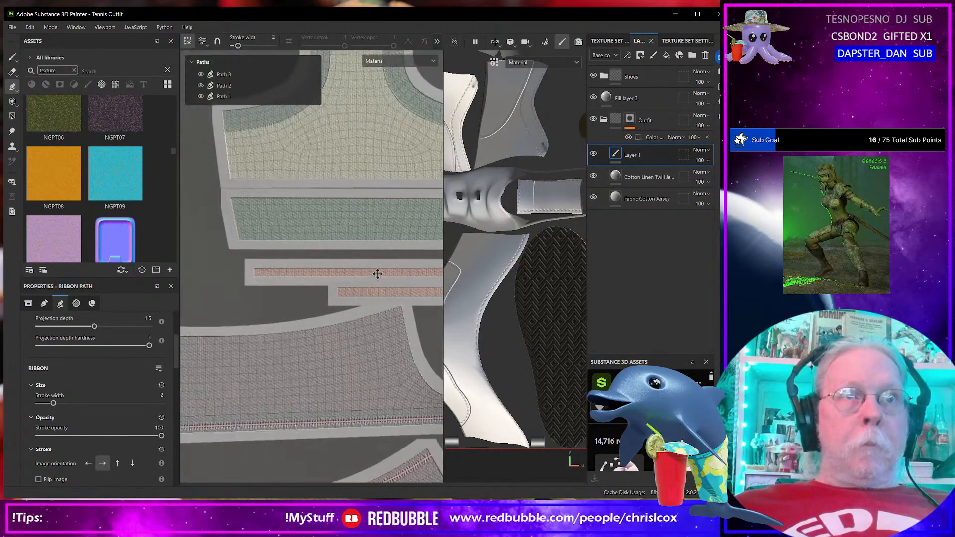
left_click(254, 271)
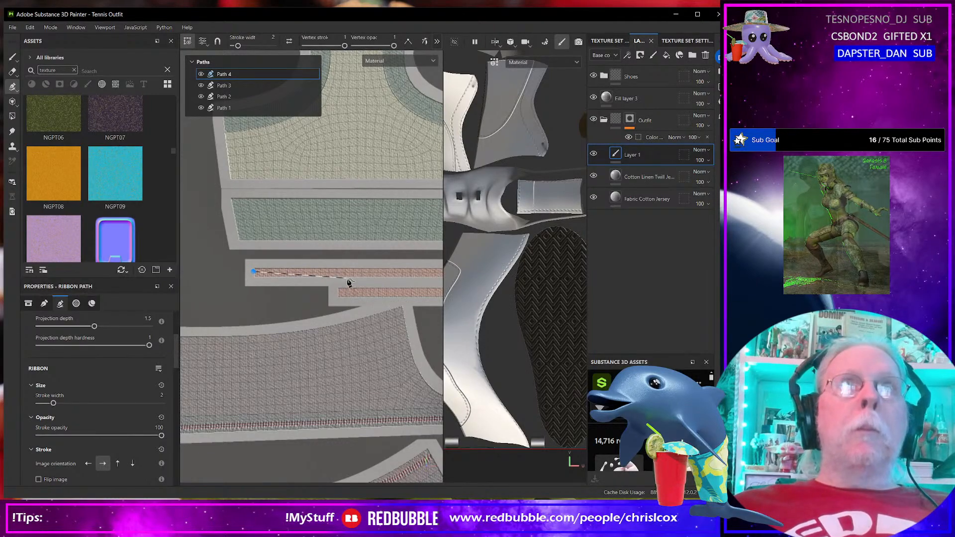
left_click(408, 42)
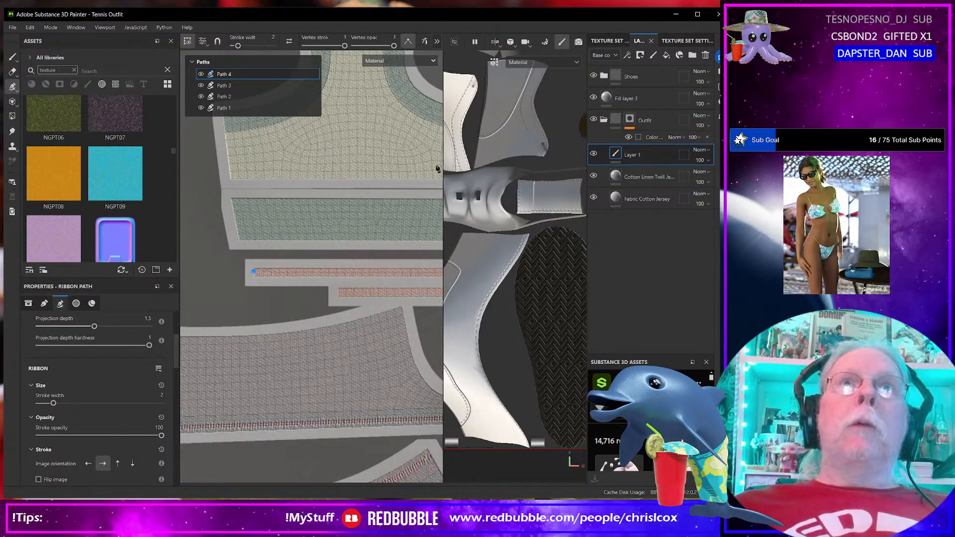
middle_click_drag(398, 297, 264, 292, "alt")
middle_click_drag(332, 279, 224, 288, "alt")
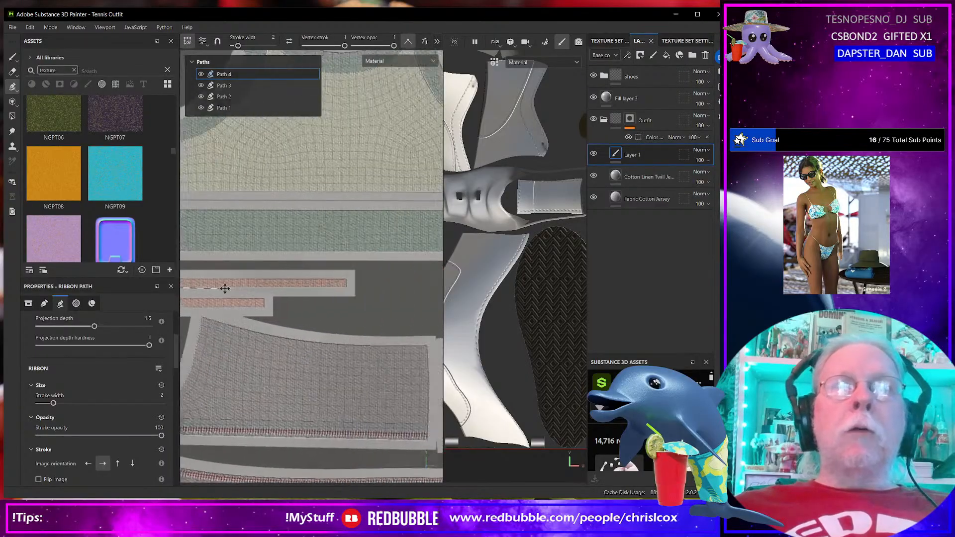
left_click(343, 283)
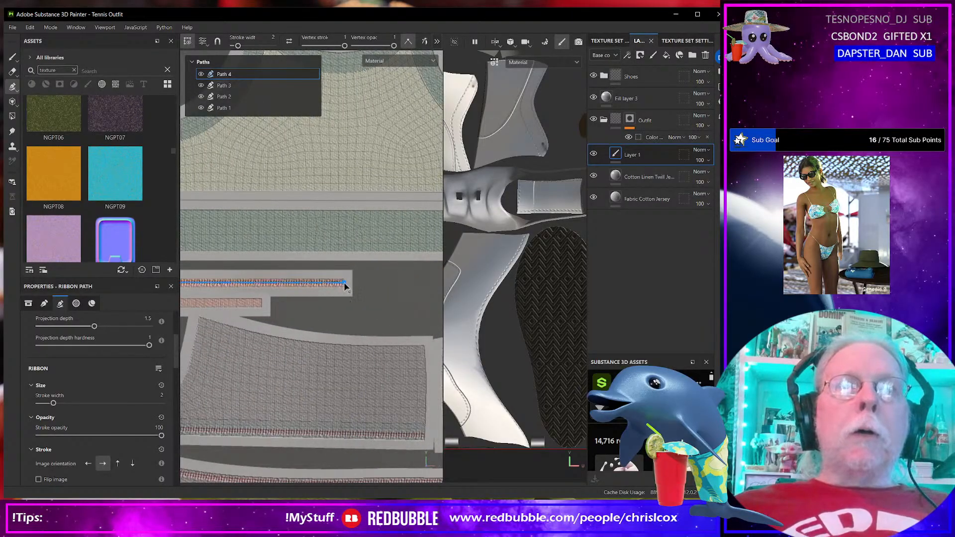
Step: Extend the path to the lower narrow strip and run it straight along that strip's full length
left_click(262, 303)
middle_click_drag(261, 305, 409, 302, "alt")
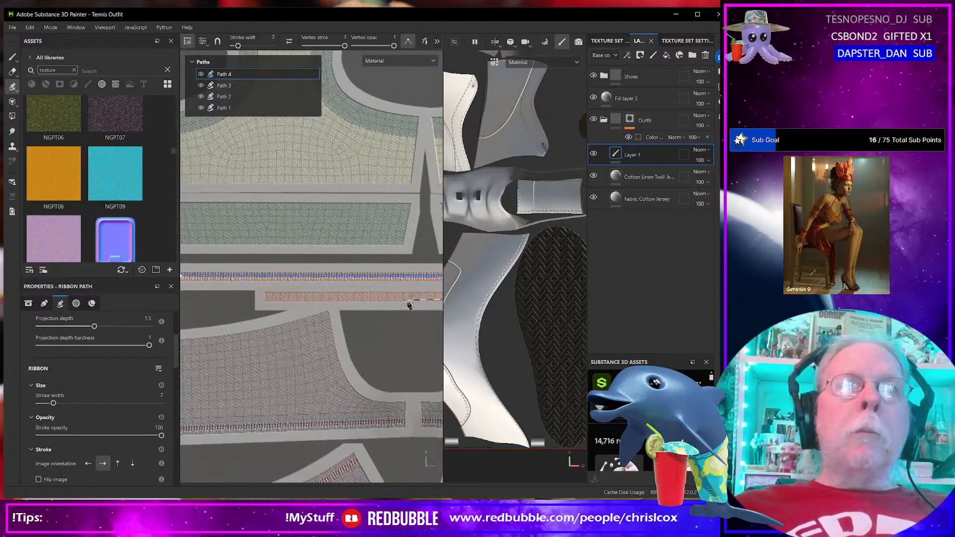
left_click(265, 298)
Step: Adjust the stitch path's starting point at the upper strip's end to line up with the strip, and check both strips
middle_click_drag(264, 297, 336, 301, "alt")
scroll(253, 294, "up", 2)
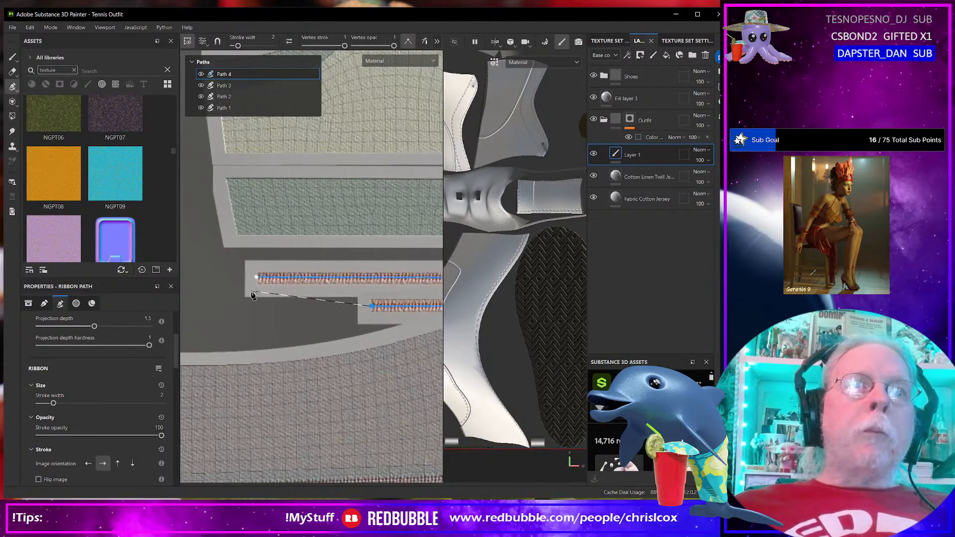
left_click(256, 279)
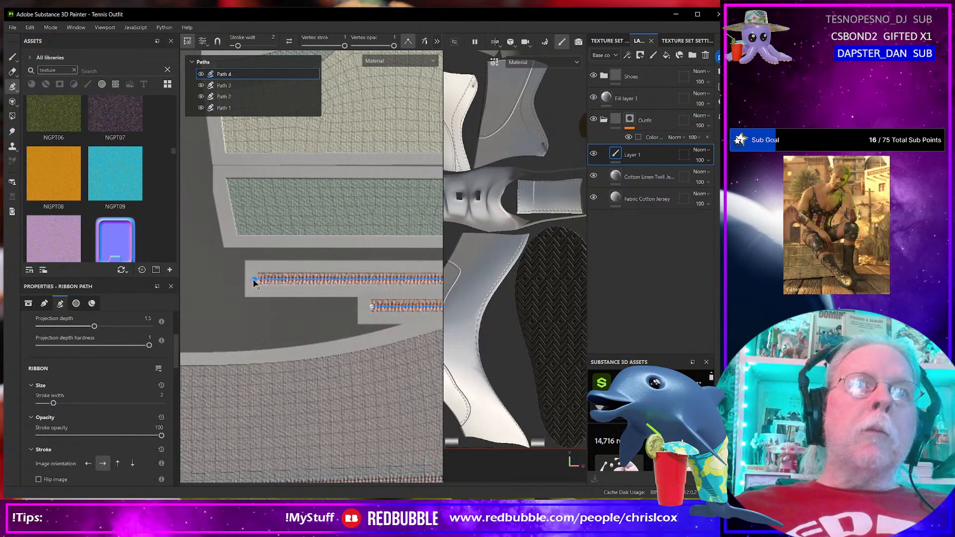
scroll(307, 287, "down", 3)
scroll(310, 292, "down", 3)
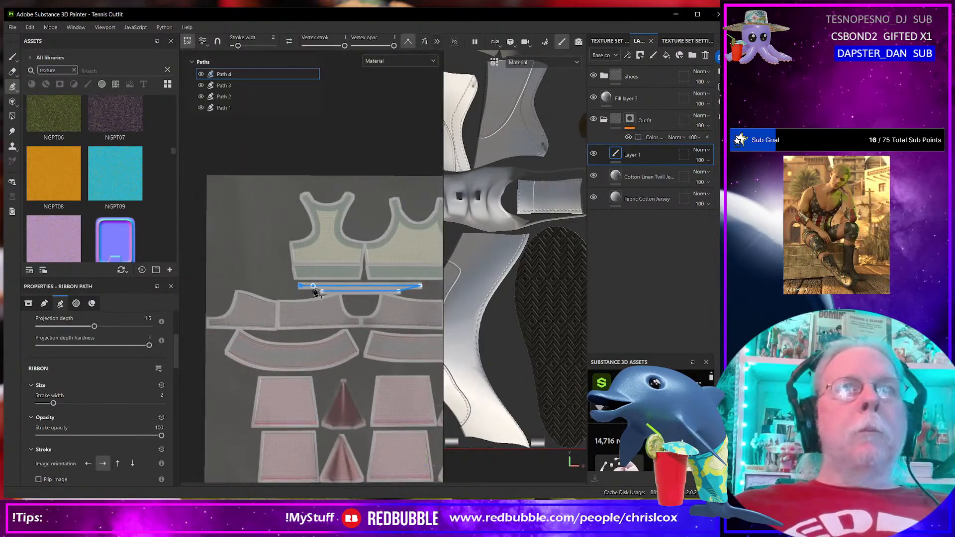
scroll(304, 284, "up", 6)
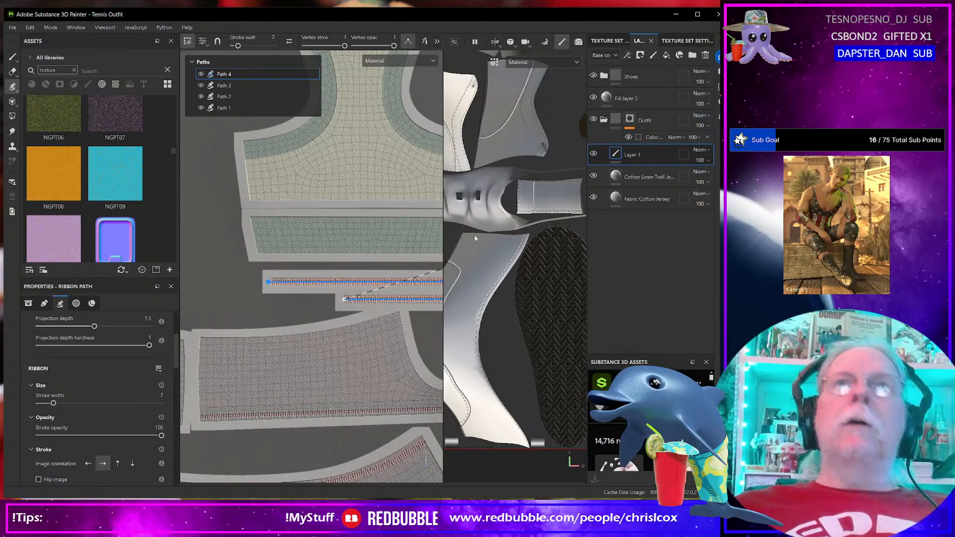
Step: Rename the stitching layer as "Stiching Skirt and Shirt" and add a new paint layer above it
double_click(641, 156)
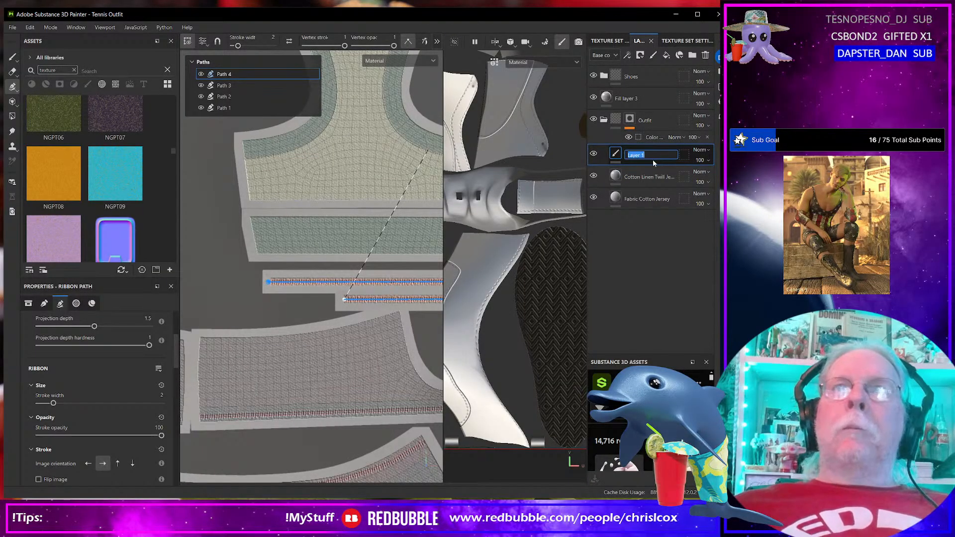
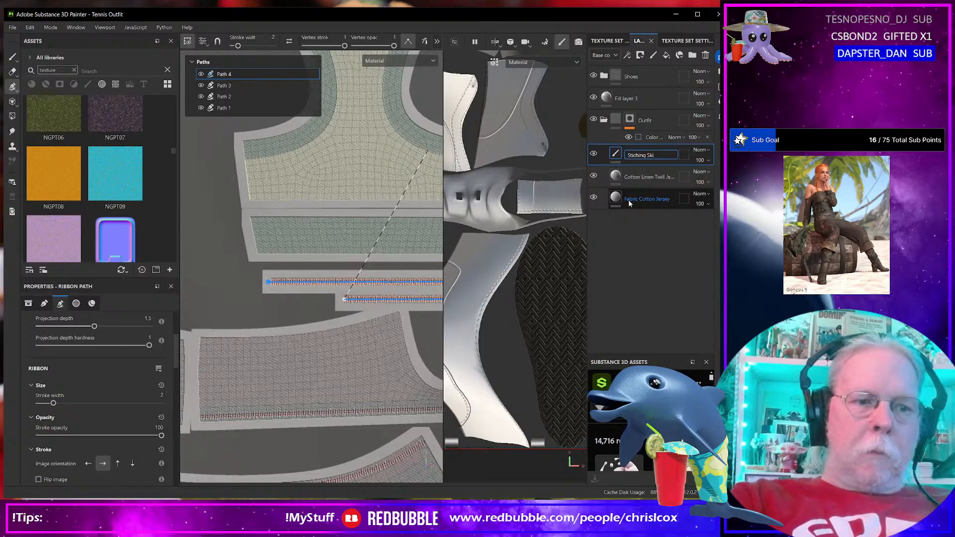
type("rt and ")
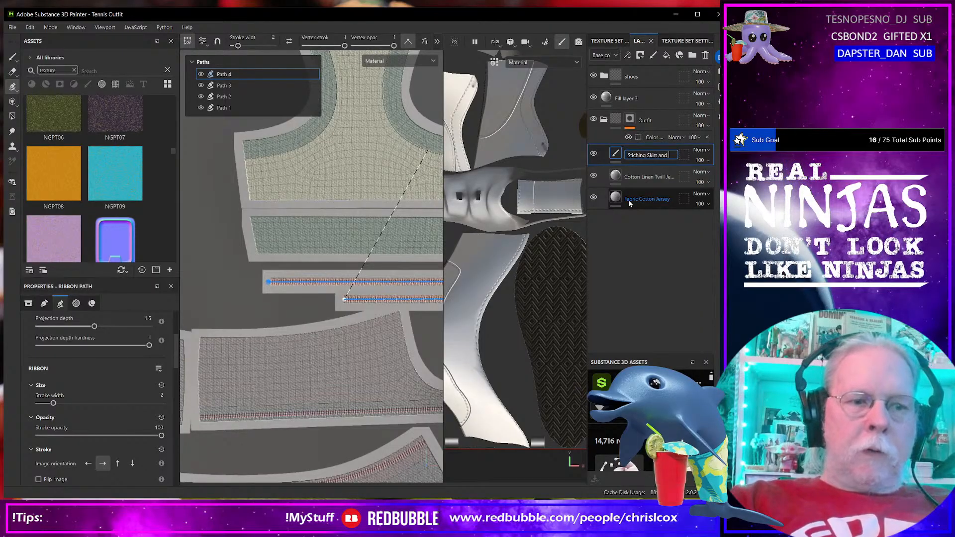
type("Shirt")
key("Return")
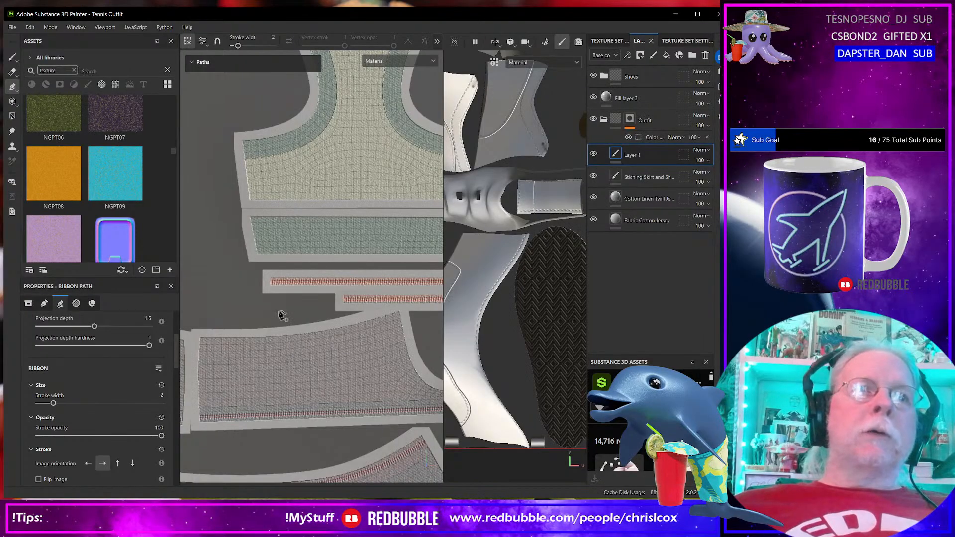
Step: Set the ribbon material's classic stitch type to Straight Stitch
scroll(280, 315, "up", 3)
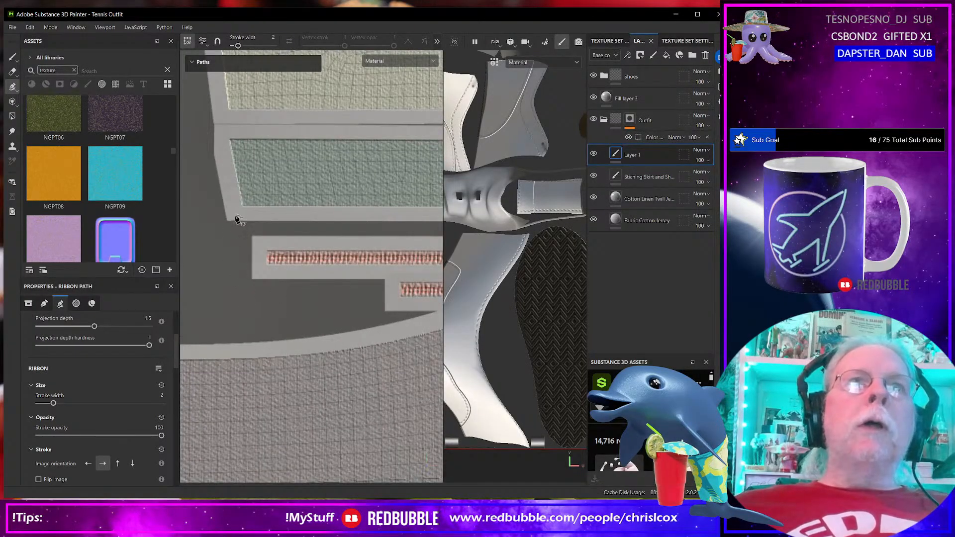
scroll(109, 388, "down", 10)
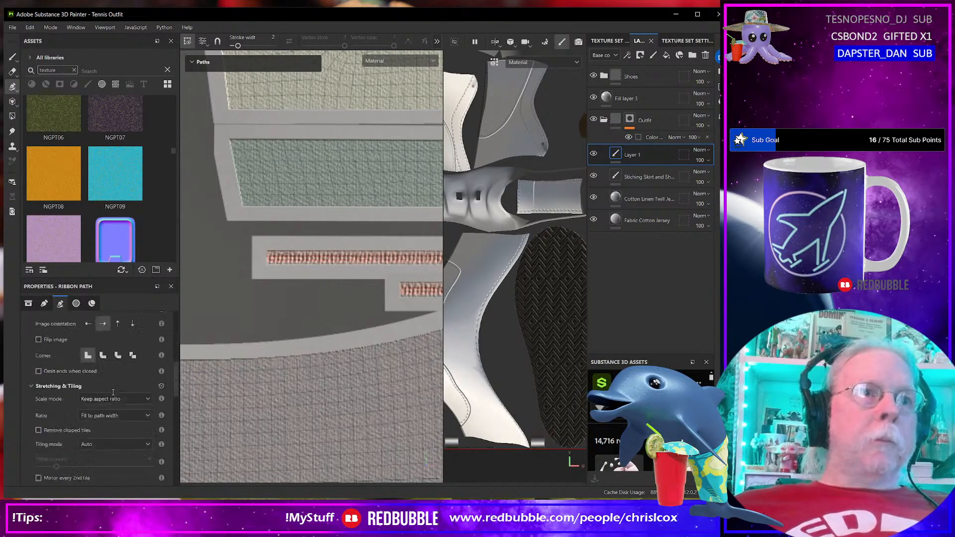
scroll(107, 388, "down", 3)
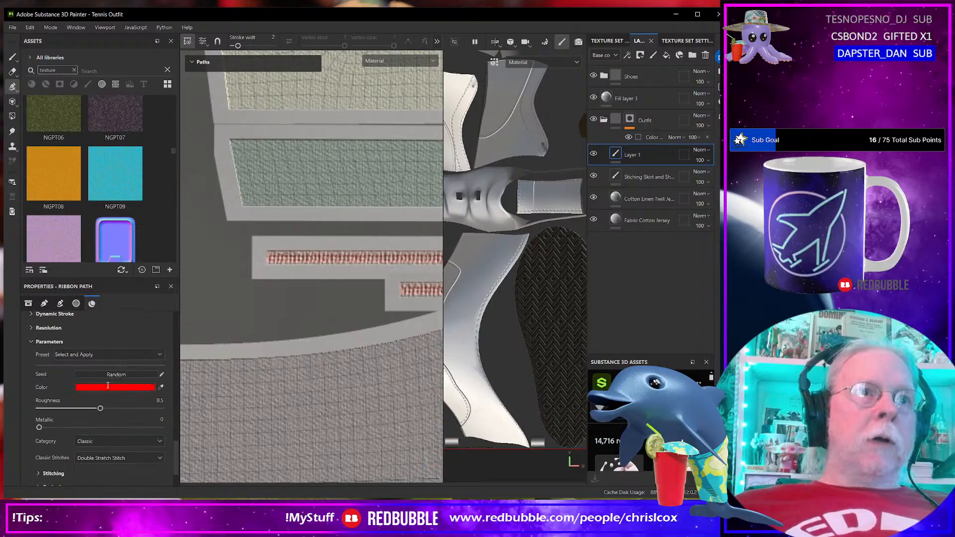
left_click(107, 458)
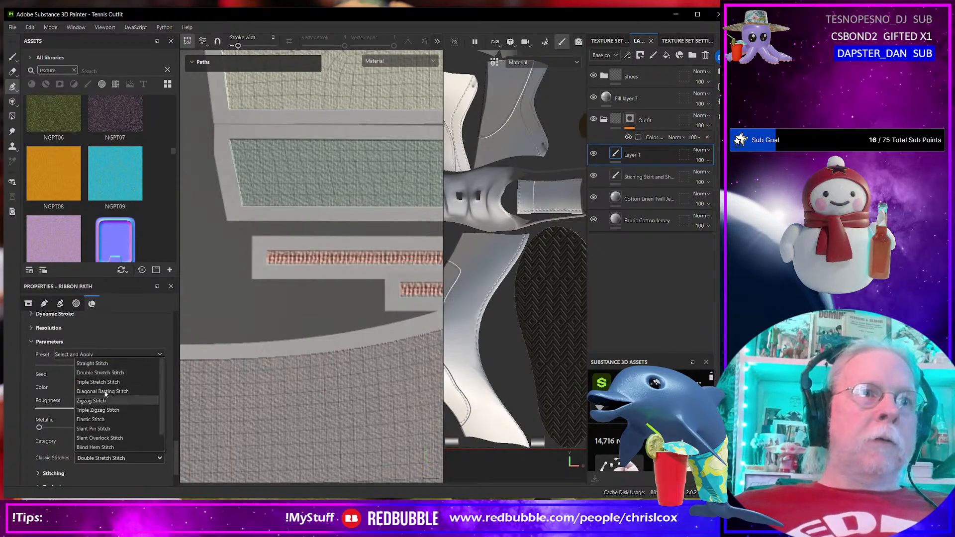
left_click(108, 364)
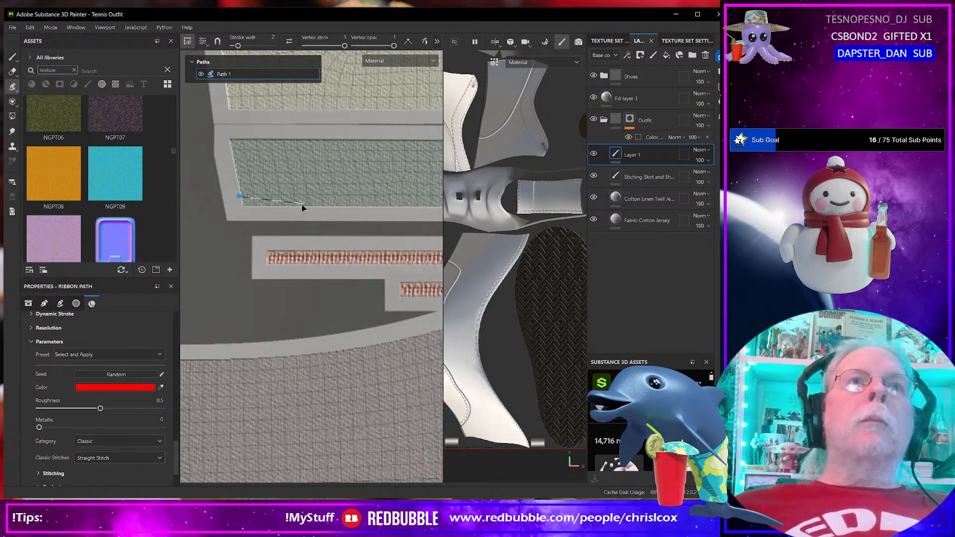
Step: Draw a straight-segment stitch path along the lower edges of both shirt hem bands, crossing the gap between them
left_click(239, 195)
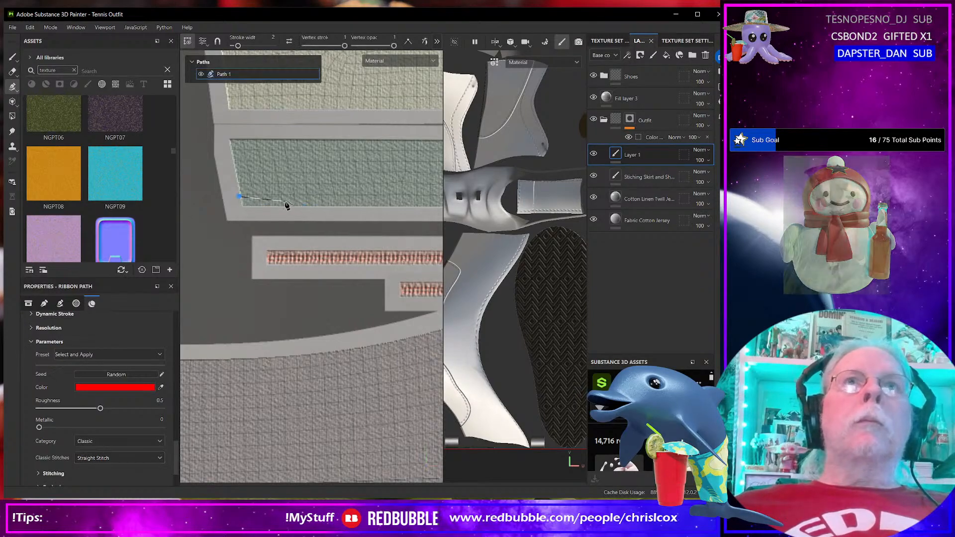
left_click(408, 42)
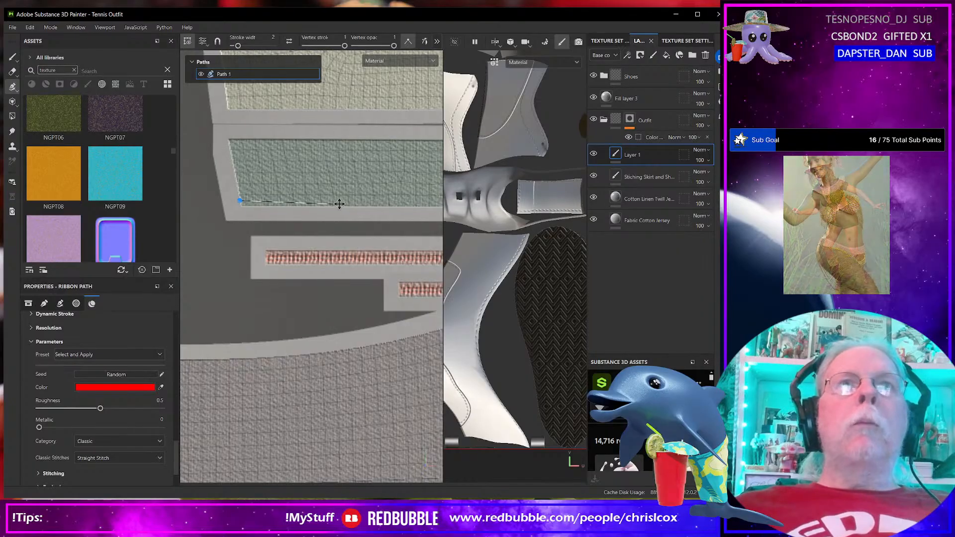
middle_click_drag(341, 204, 229, 206)
middle_click_drag(432, 197, 208, 214)
left_click(287, 220)
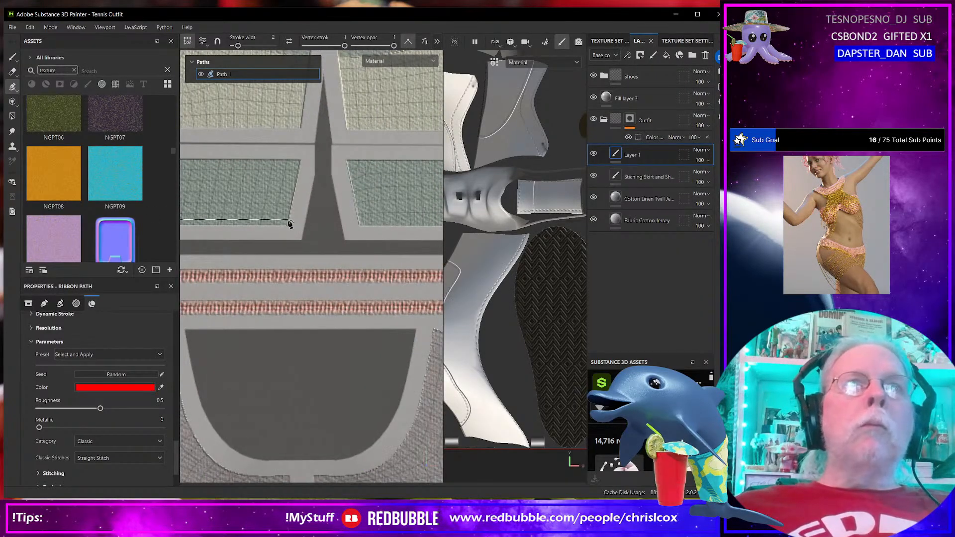
left_click(359, 219)
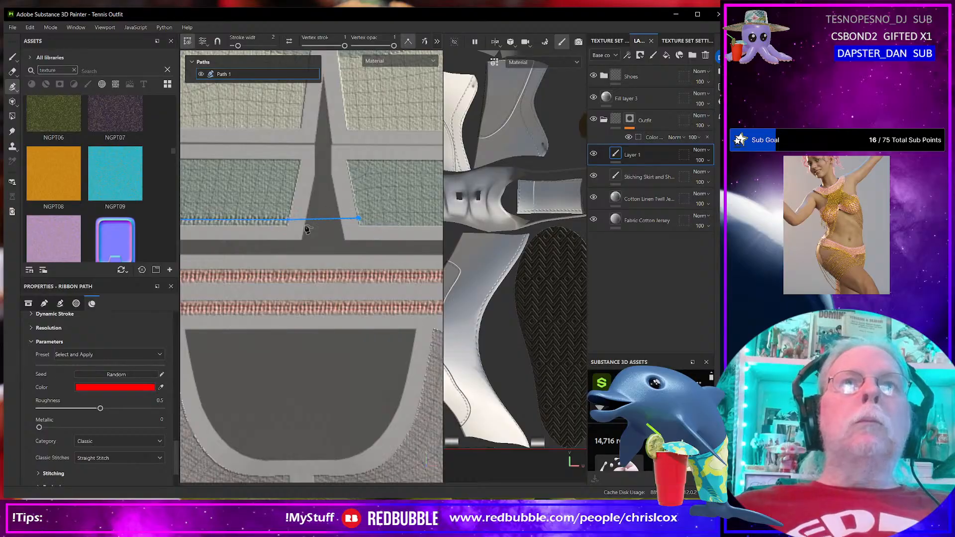
middle_click_drag(394, 229, 208, 243, "alt")
middle_click_drag(331, 244, 141, 267, "alt")
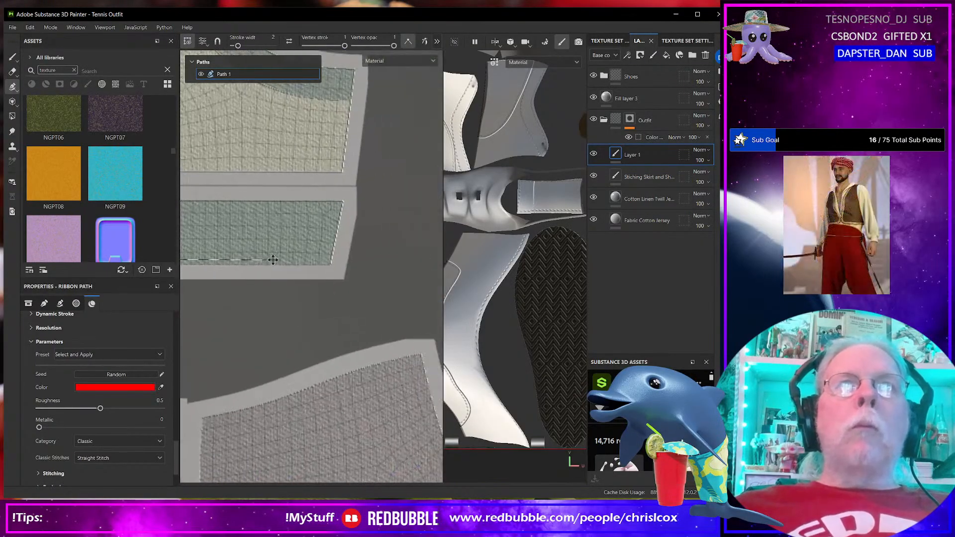
left_click(331, 259)
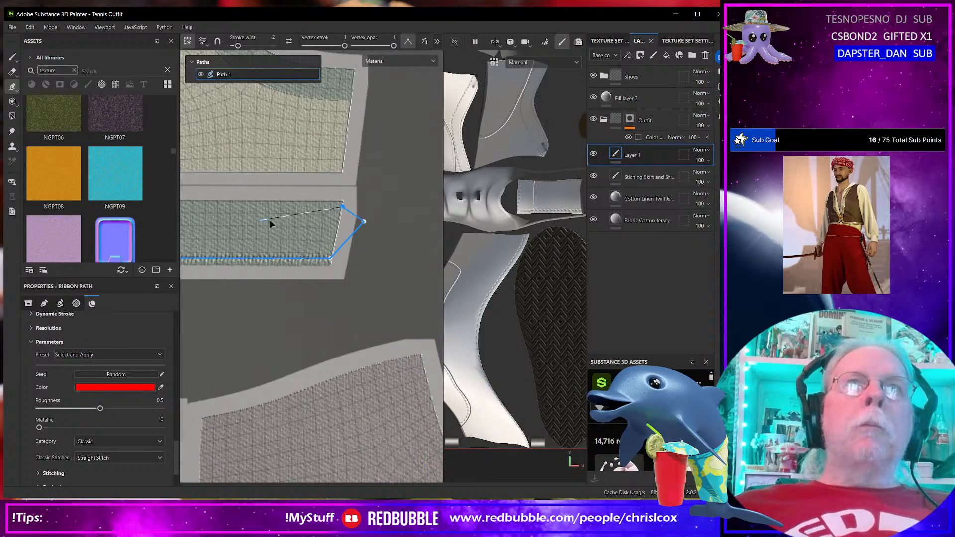
Step: Bring the path back along the second hem band's upper edge and across the gap to the first band
middle_click_drag(279, 219, 392, 222, "alt")
middle_click_drag(308, 221, 401, 223, "alt")
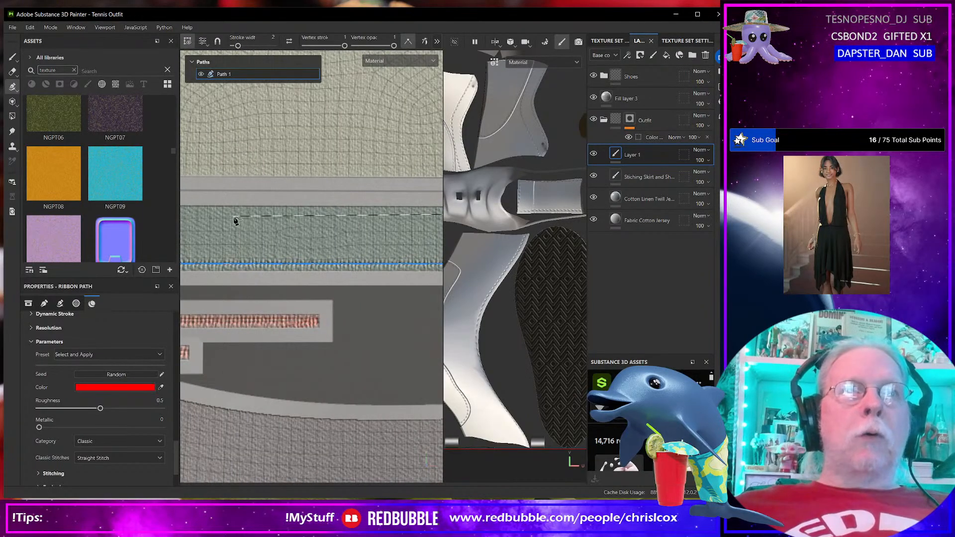
middle_click_drag(235, 219, 363, 222, "alt")
middle_click_drag(250, 224, 378, 228, "alt")
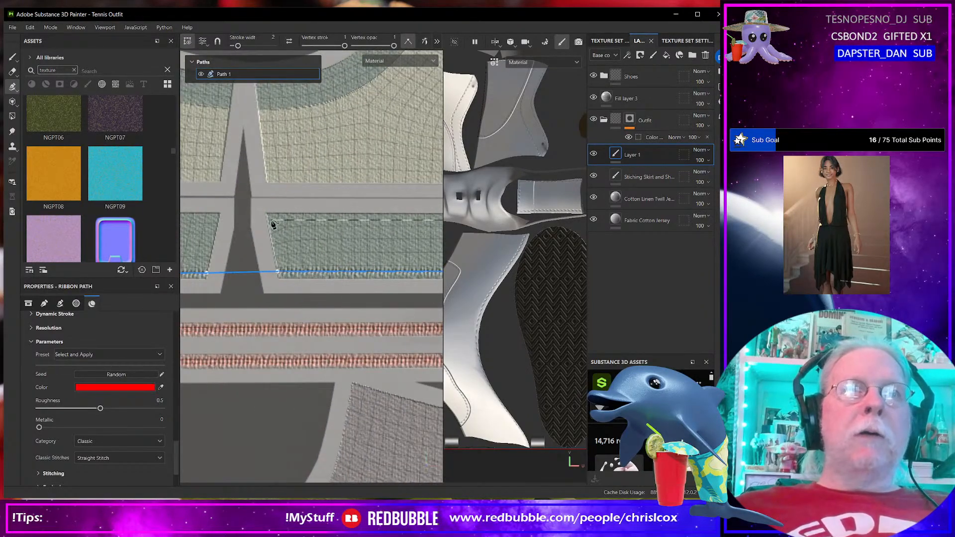
left_click(268, 221)
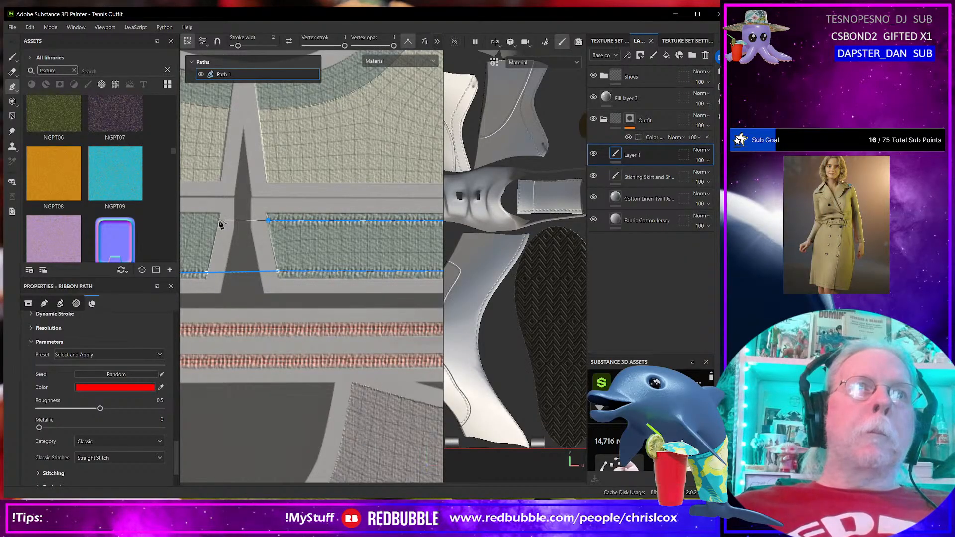
left_click(218, 221)
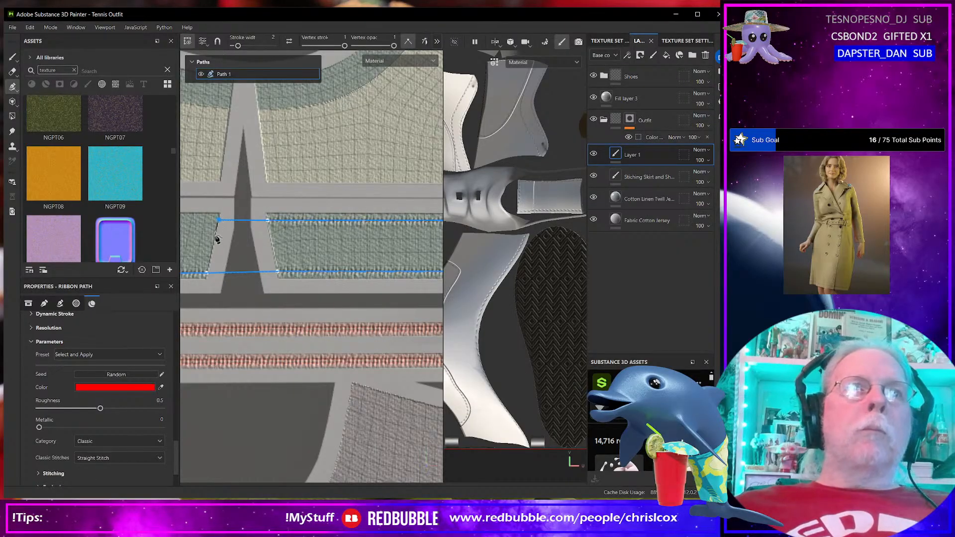
Step: Extend the path along the first hem band's upper edge to its outer end and finish the path
middle_click_drag(212, 244, 388, 245, "alt")
middle_click_drag(279, 245, 379, 245, "alt")
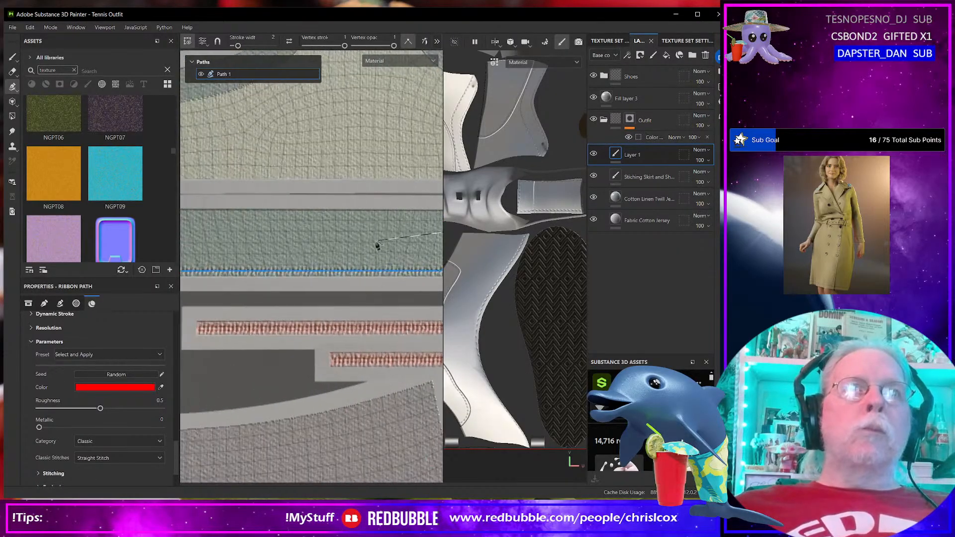
middle_click_drag(219, 248, 321, 250, "alt")
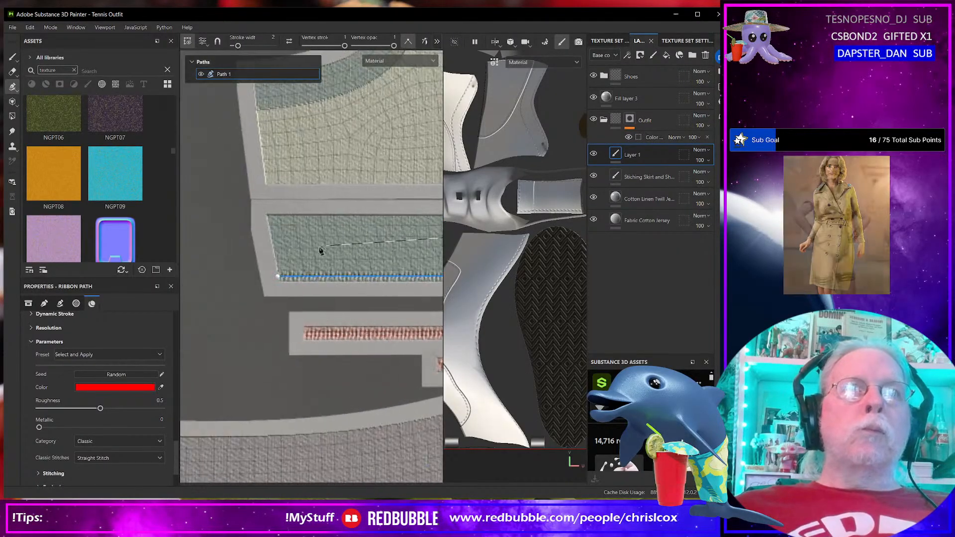
left_click(267, 224)
middle_click_drag(308, 233, 203, 244, "alt")
scroll(334, 242, "down", 1)
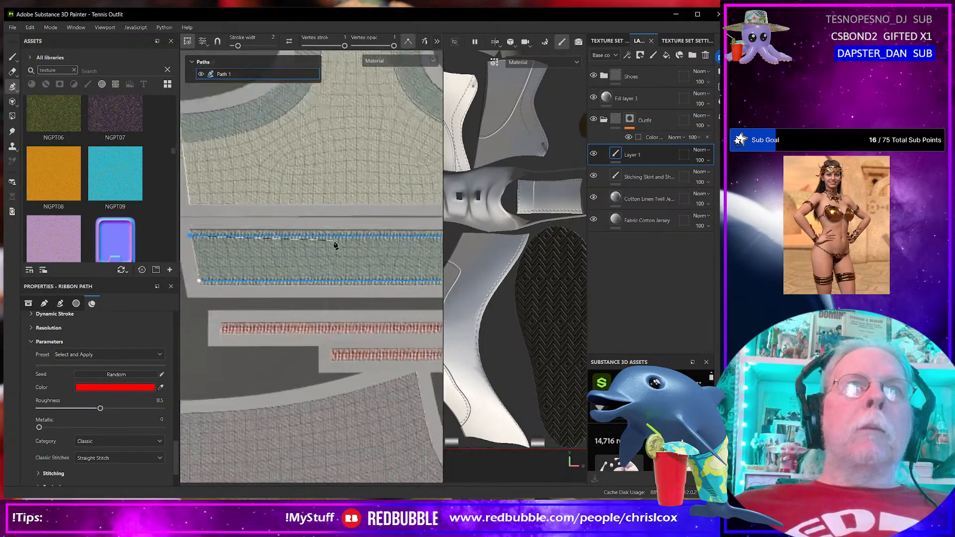
scroll(335, 243, "down", 2)
middle_click_drag(335, 241, 296, 331, "alt")
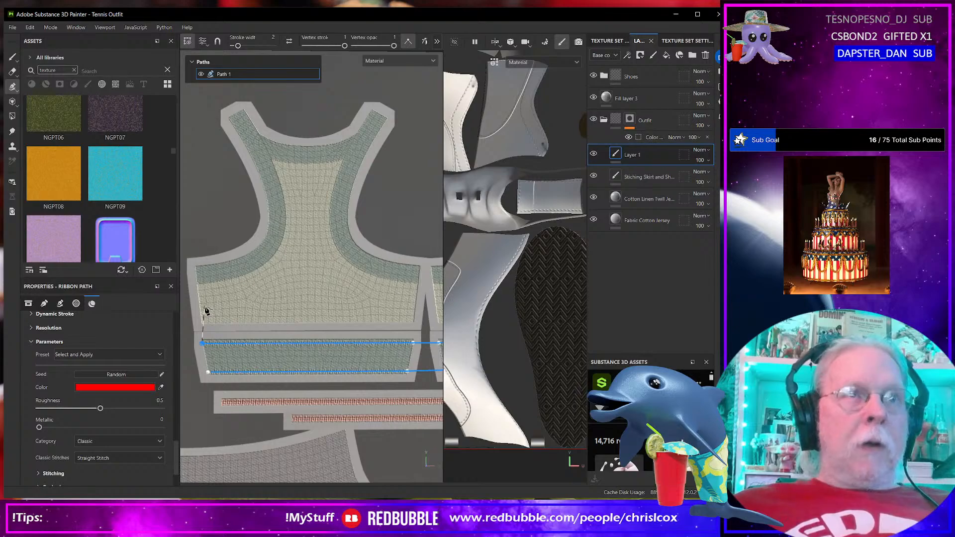
key("Escape")
Step: Draw a new curved stitch path along the armhole band's inner edge from the side seam up to the strap's end
scroll(200, 311, "up", 4)
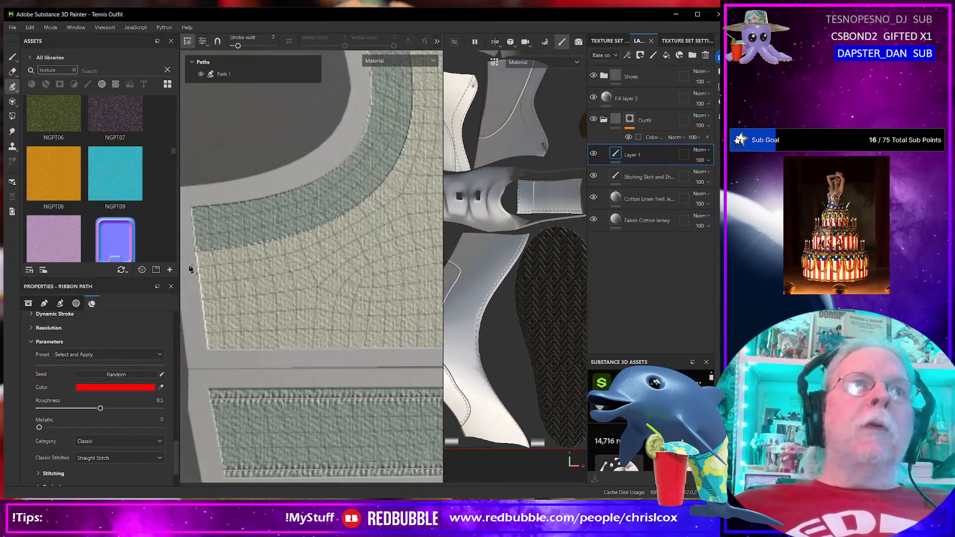
left_click(193, 241)
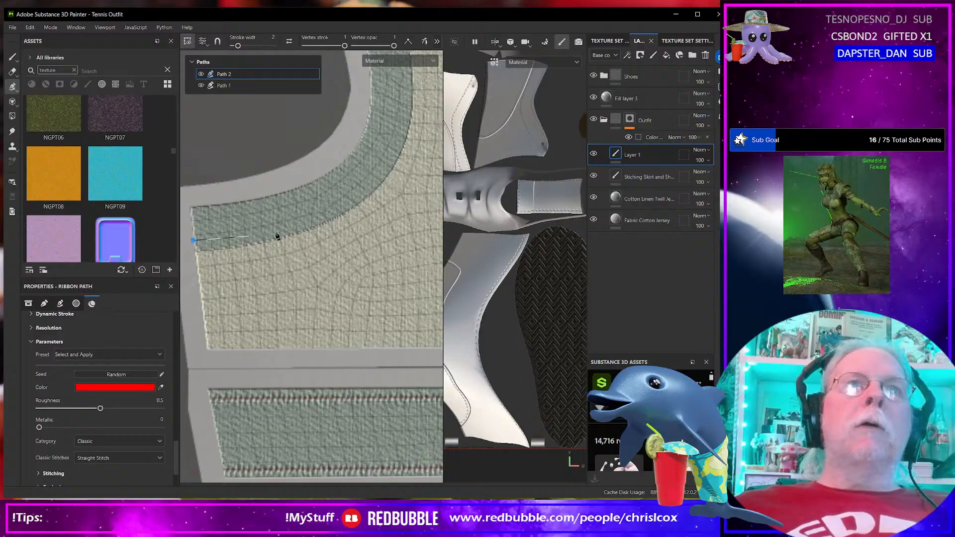
left_click(249, 236)
left_click(323, 218)
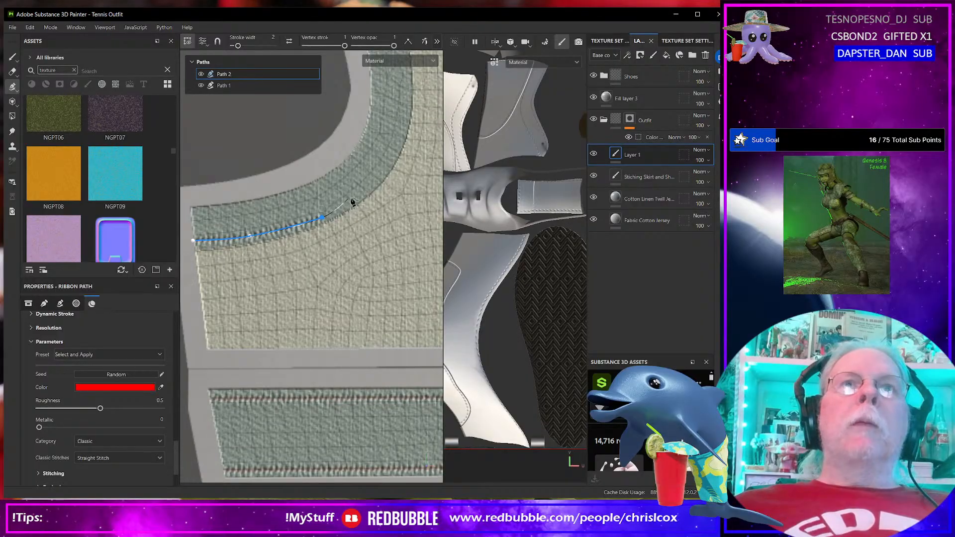
left_click(375, 179)
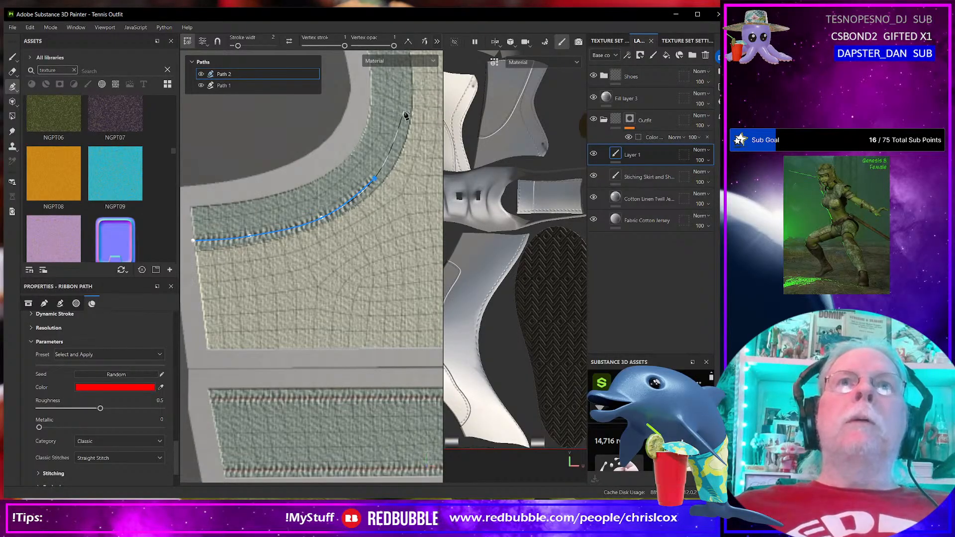
left_click_drag(407, 116, 356, 251, "alt")
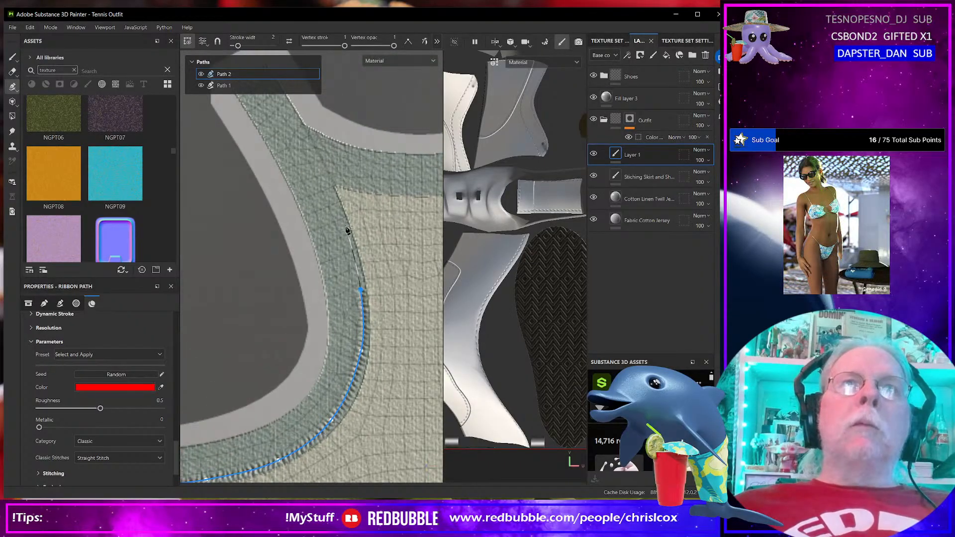
left_click(346, 230)
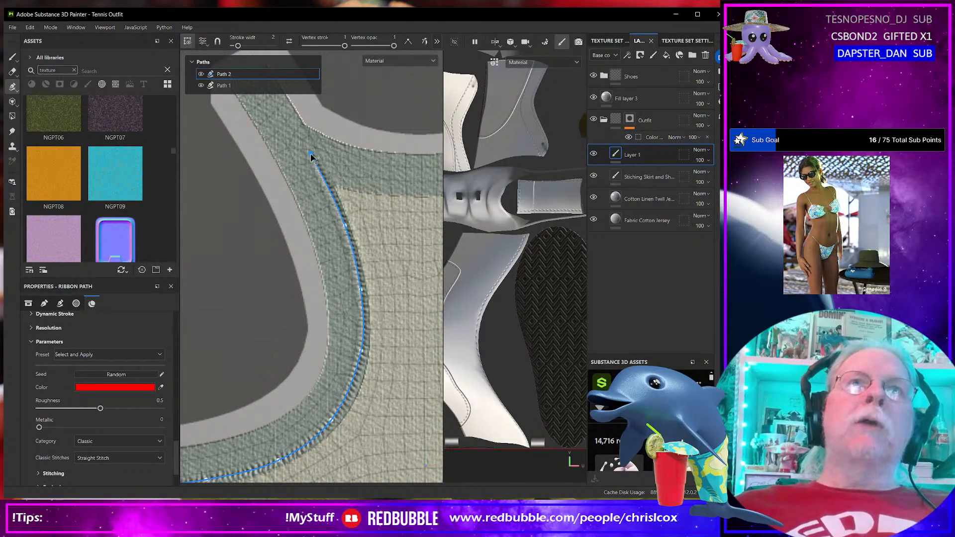
left_click_drag(314, 157, 342, 221, "alt")
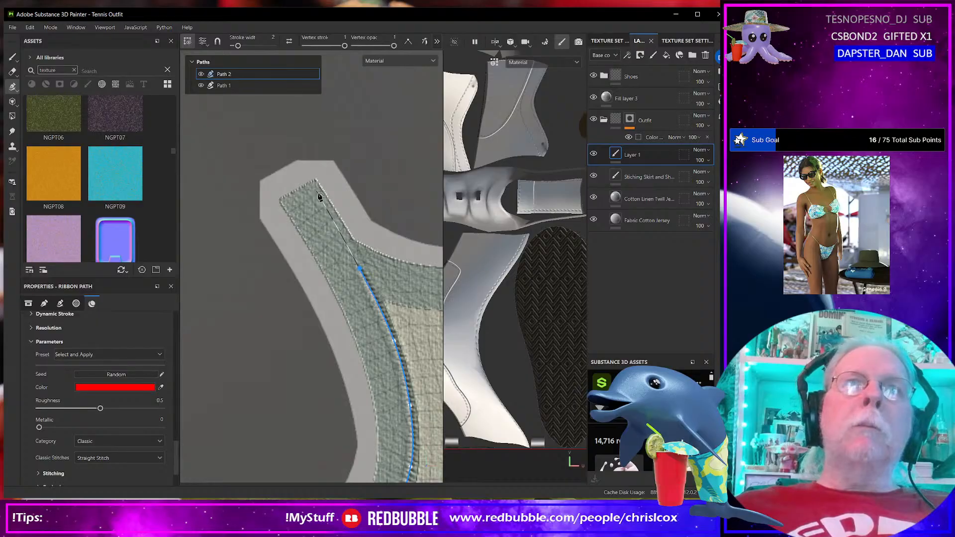
left_click(330, 212)
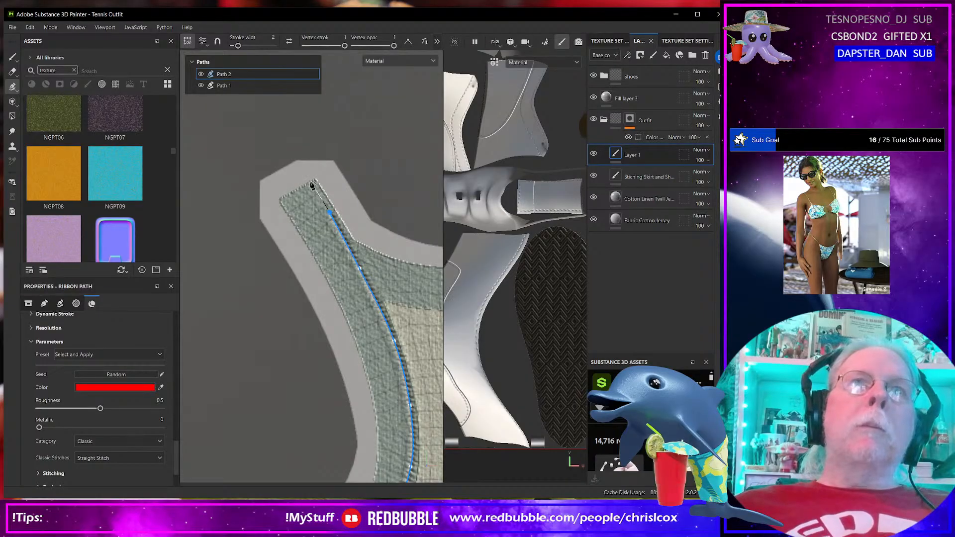
left_click(311, 182)
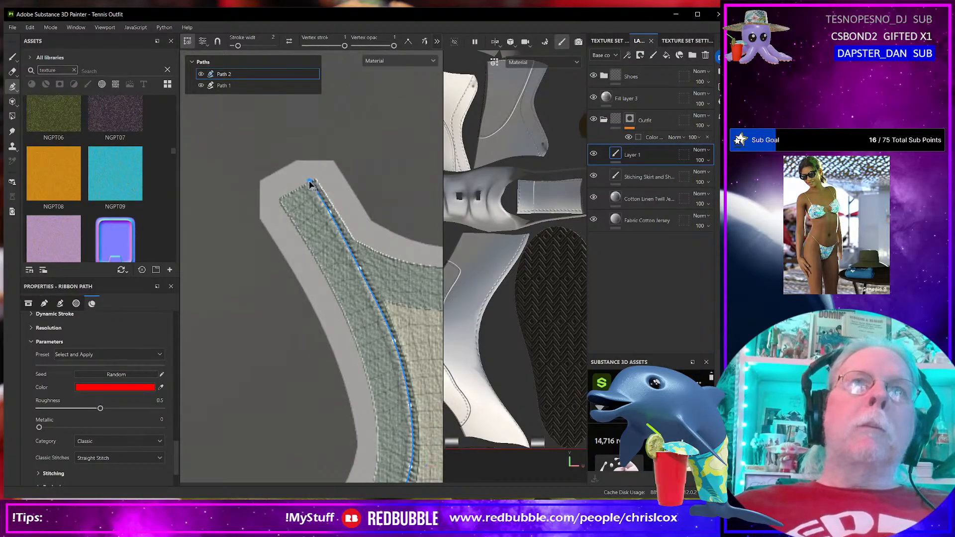
Step: Route the path around the outside of the strap's end with corner points, and return to smooth points on the armhole side
left_click(407, 44)
left_click(282, 175)
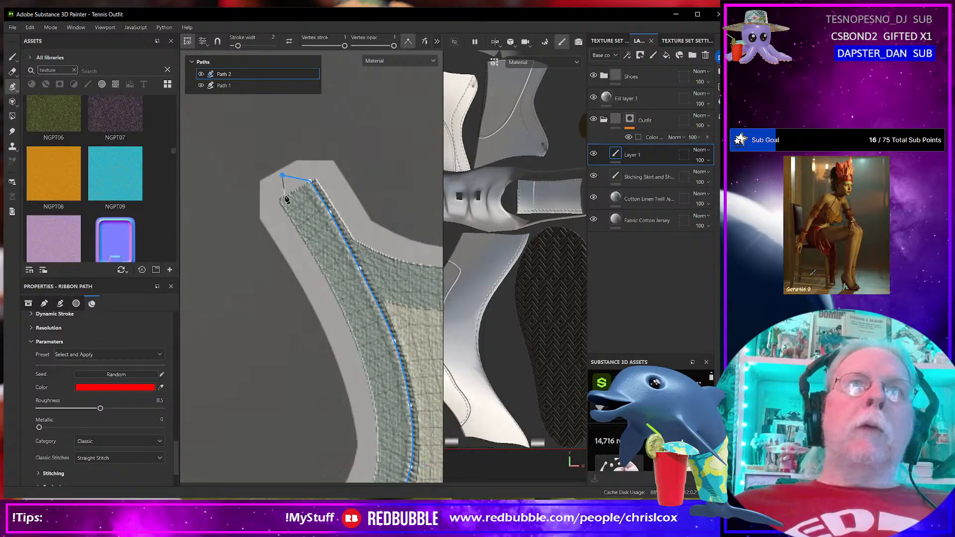
left_click(286, 197)
left_click(408, 41)
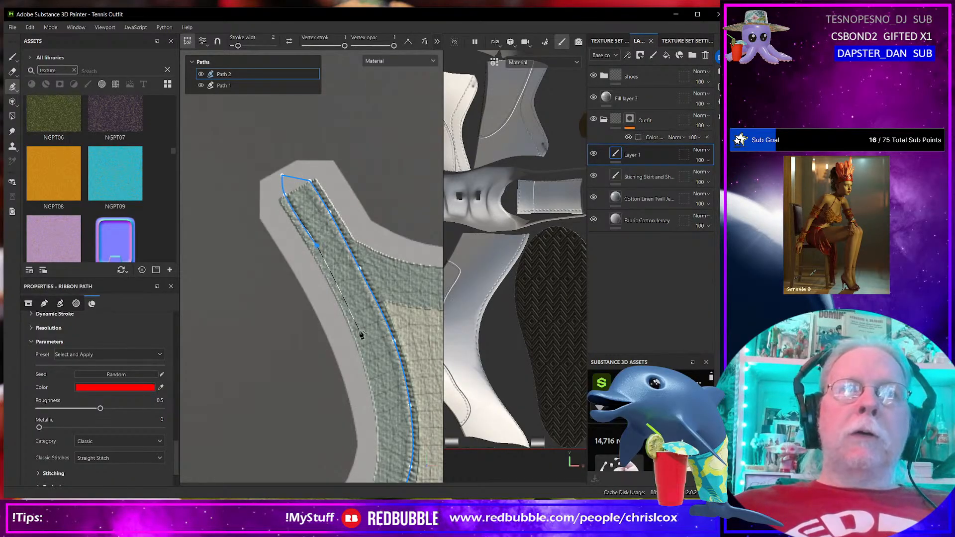
Step: Continue the path down the band's armhole edge and around the curve to the side seam, and finish it
left_click(360, 330)
middle_click_drag(375, 363, 331, 177)
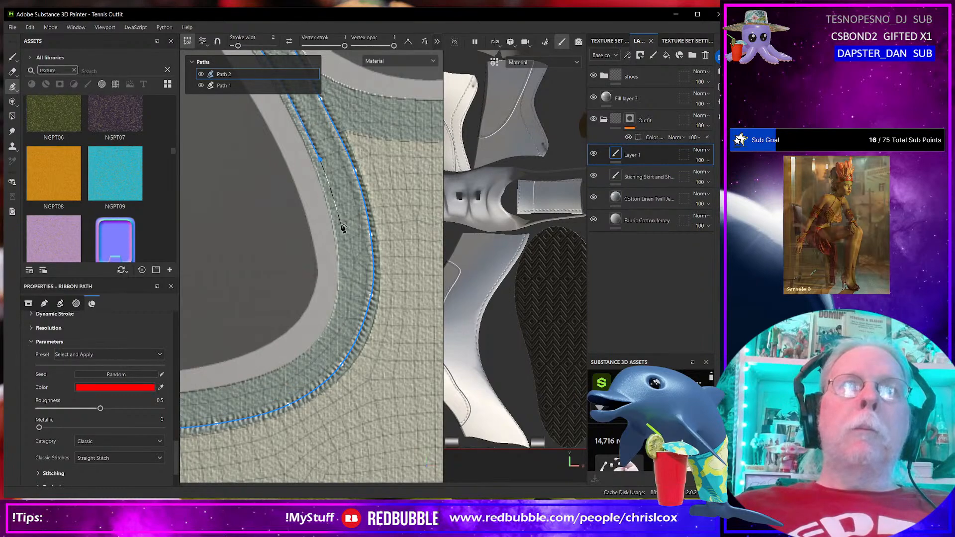
left_click(340, 223)
left_click(345, 276)
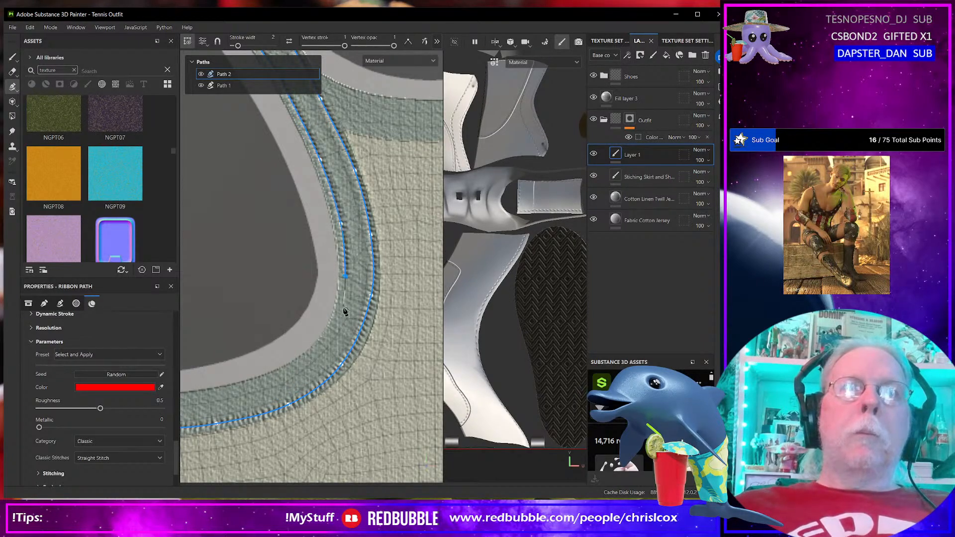
left_click(341, 315)
left_click(320, 349)
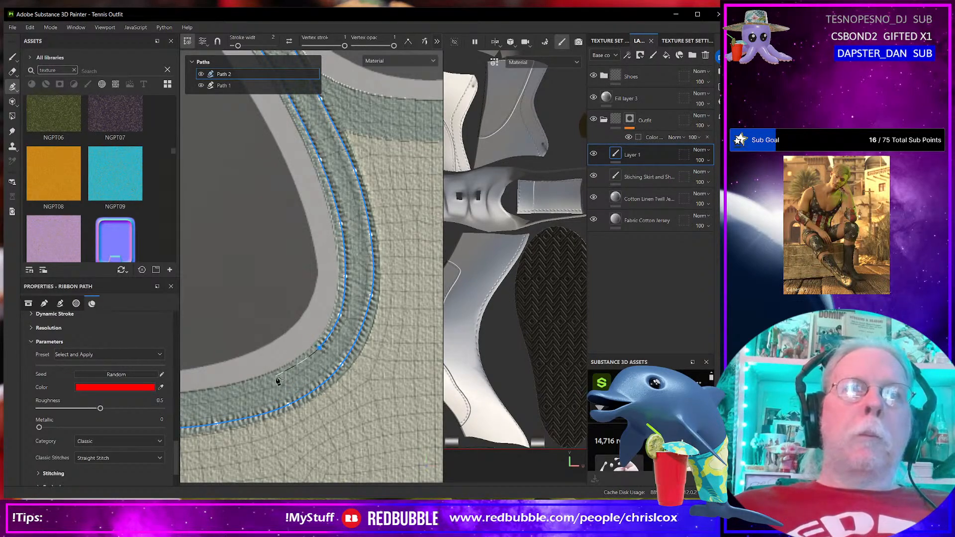
middle_click_drag(249, 386, 383, 358)
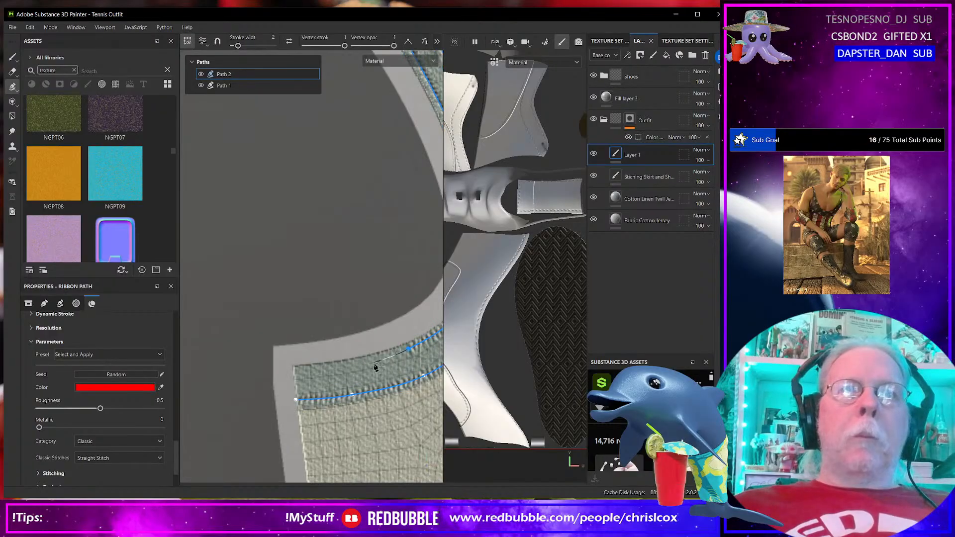
left_click(347, 368)
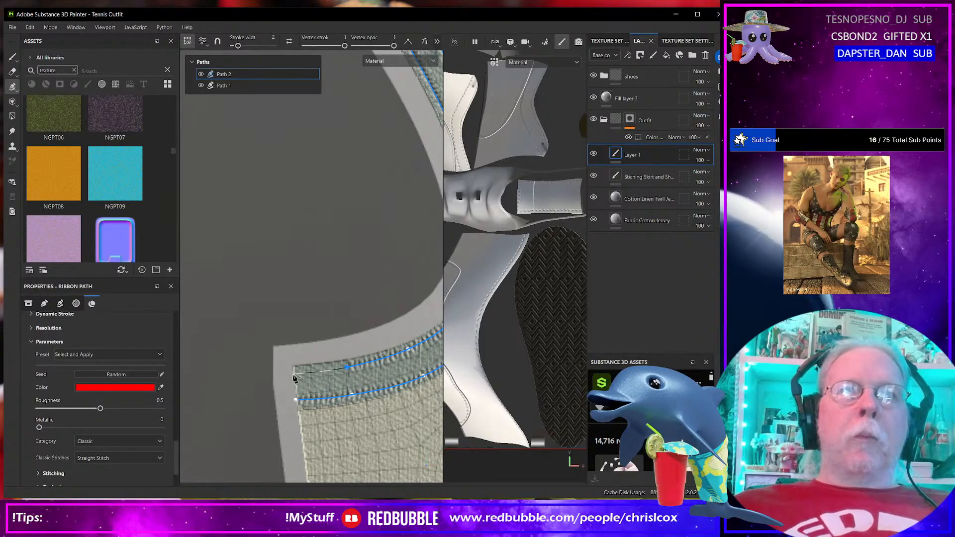
left_click(295, 373)
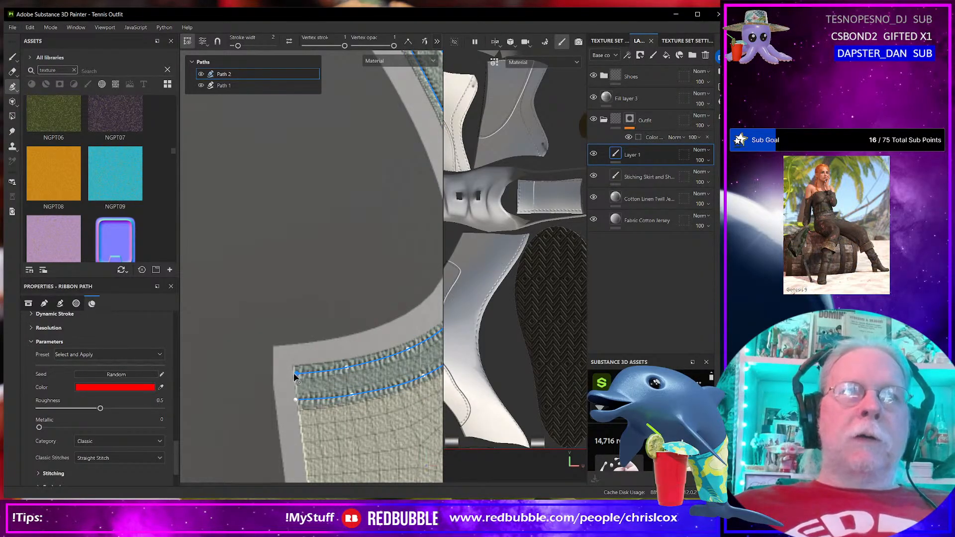
key("Escape")
Step: Draw a new curved stitch path along the neckline band's lower edge, from the stitched armhole band to the opposite one
middle_click_drag(385, 377, 267, 366)
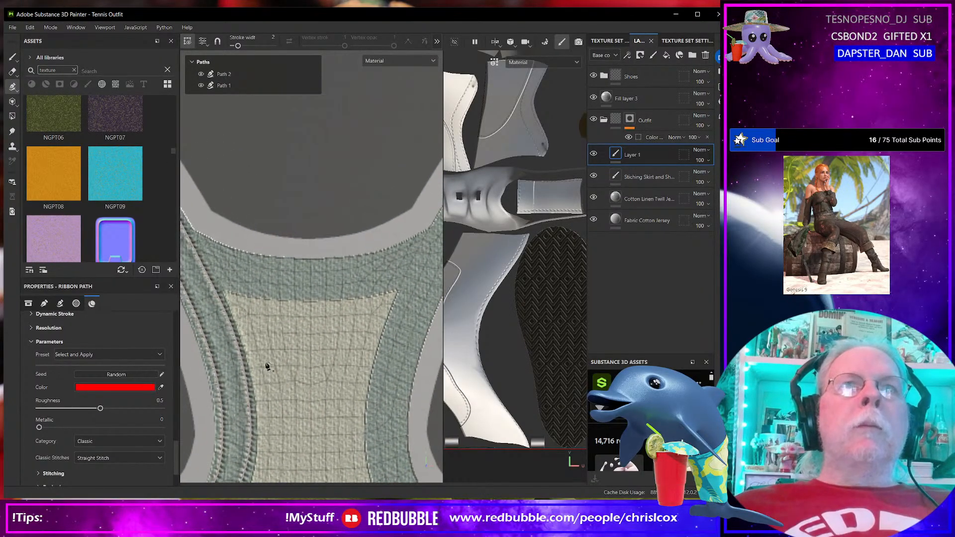
left_click(219, 284)
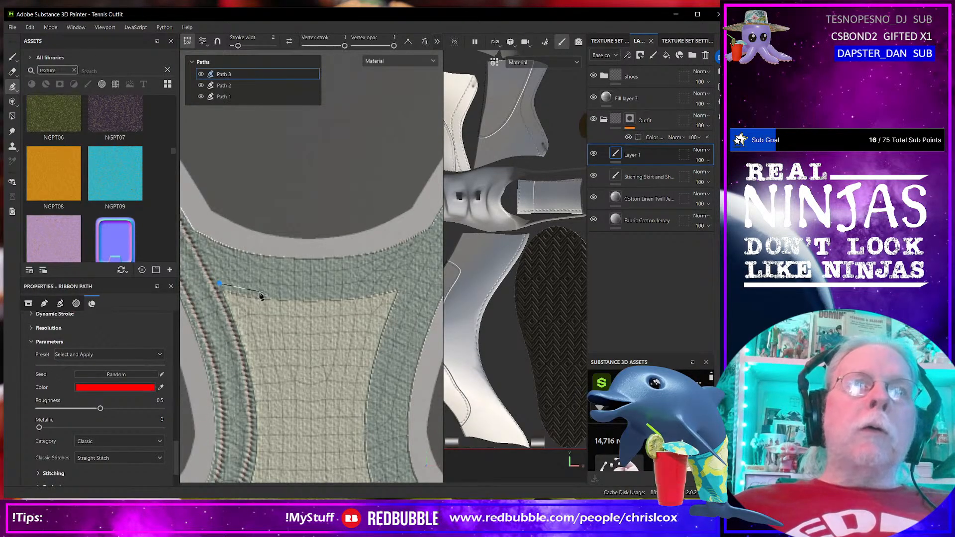
left_click(259, 292)
left_click(311, 295)
left_click(371, 288)
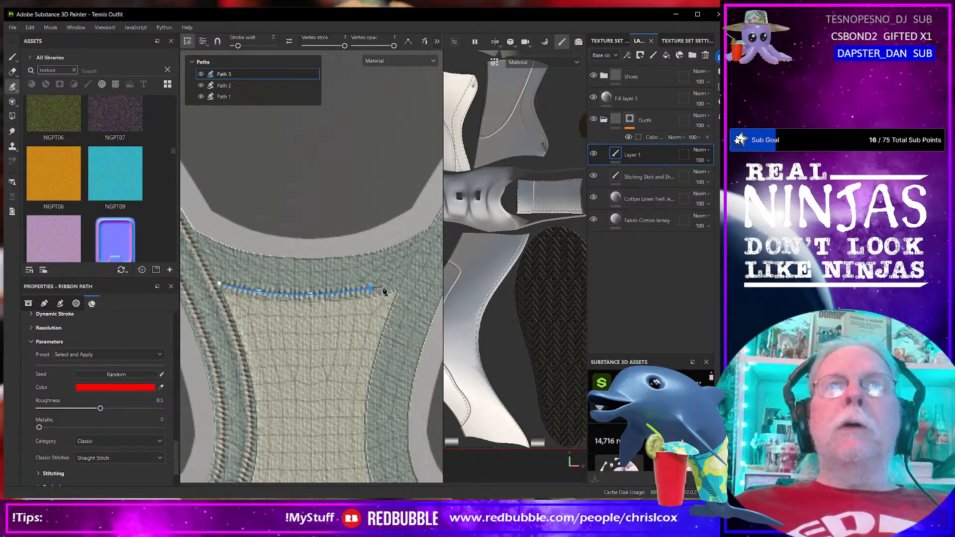
left_click(399, 285)
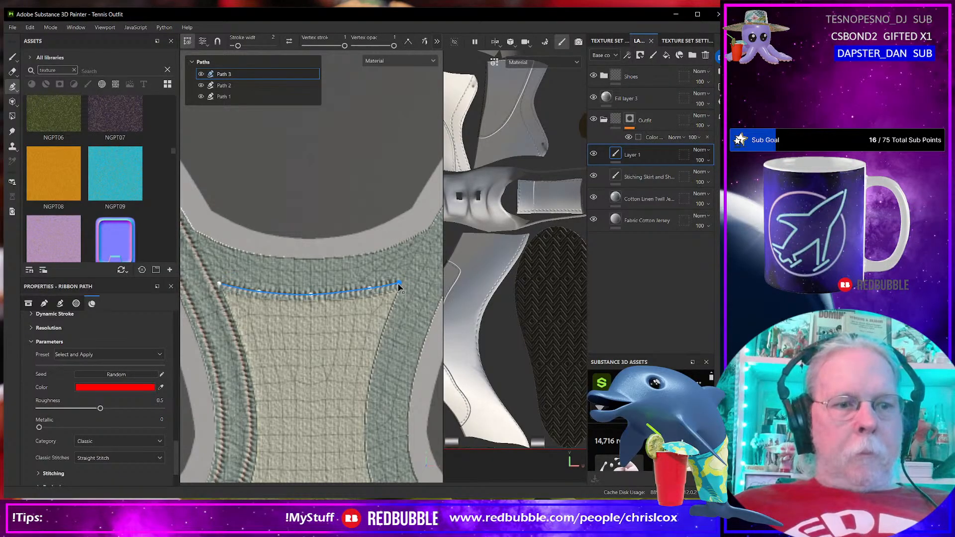
Step: Finish the lower neckline path and draw another curved stitch path along the neckline band's upper edge between the two armhole bands
key("Return")
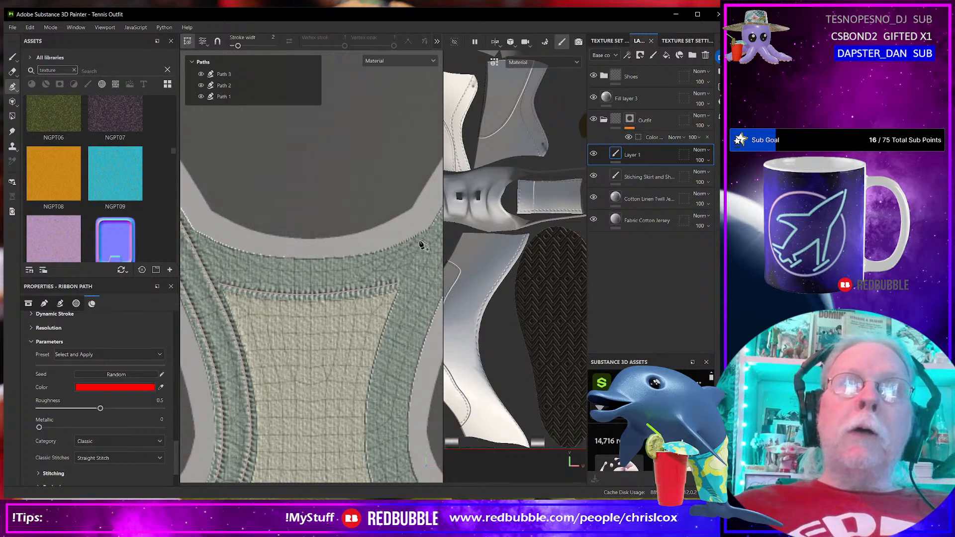
left_click(420, 241)
left_click(385, 257)
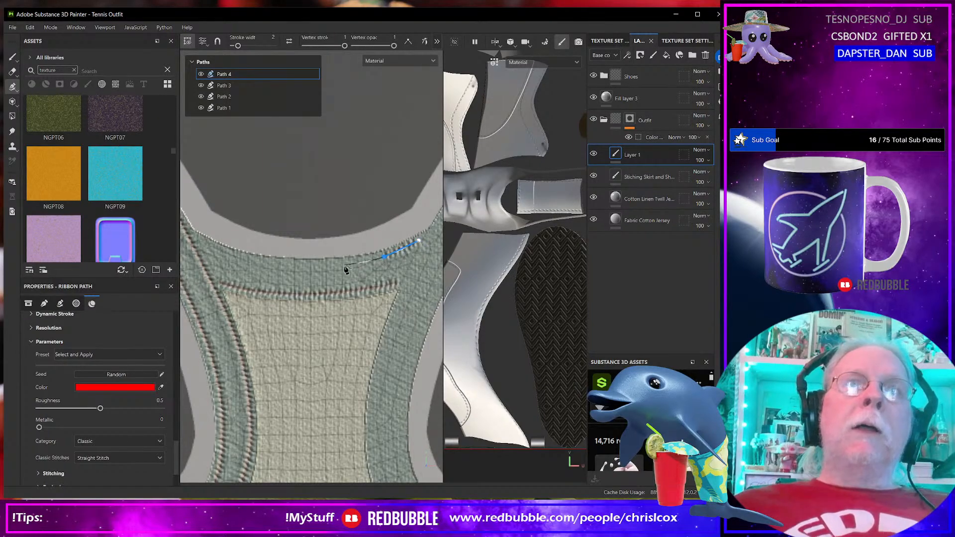
left_click(338, 266)
left_click(275, 264)
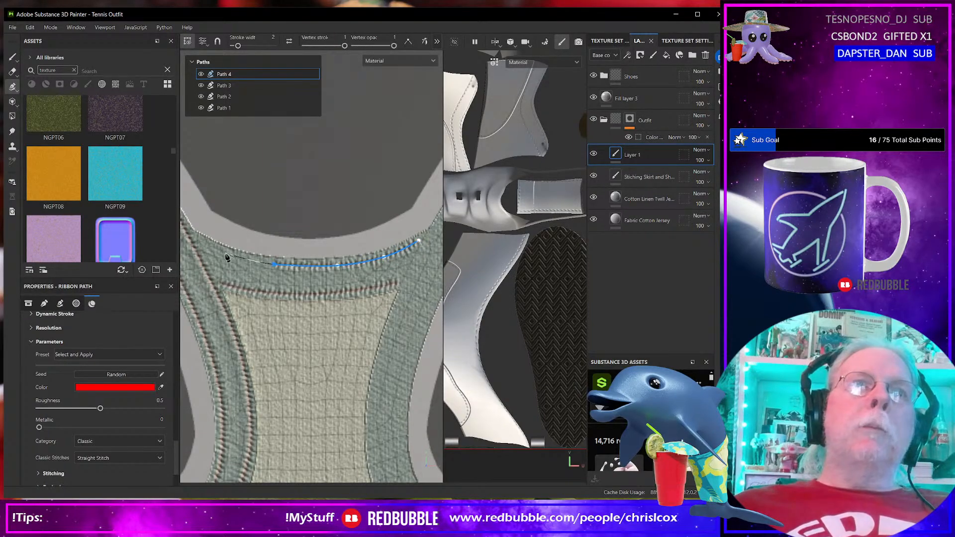
left_click(221, 252)
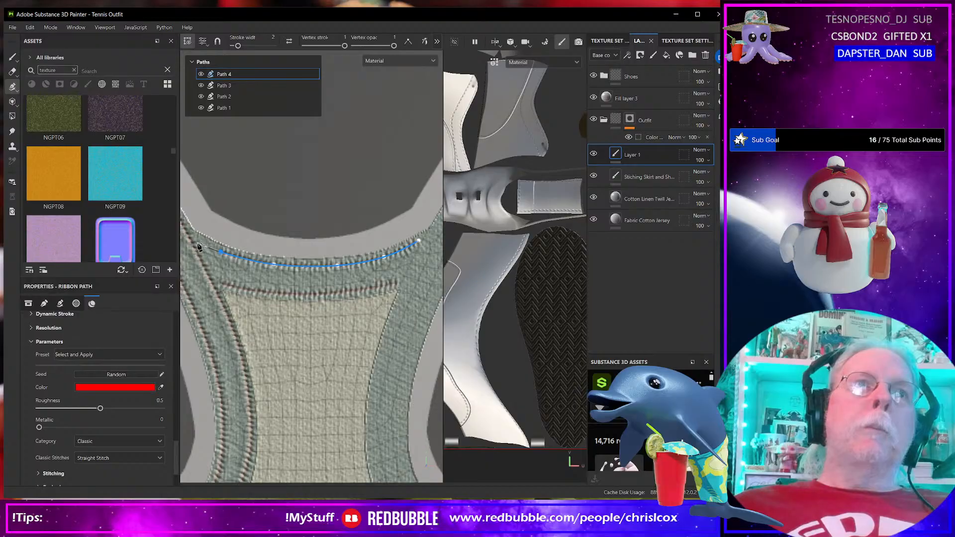
left_click(196, 244)
key("Escape")
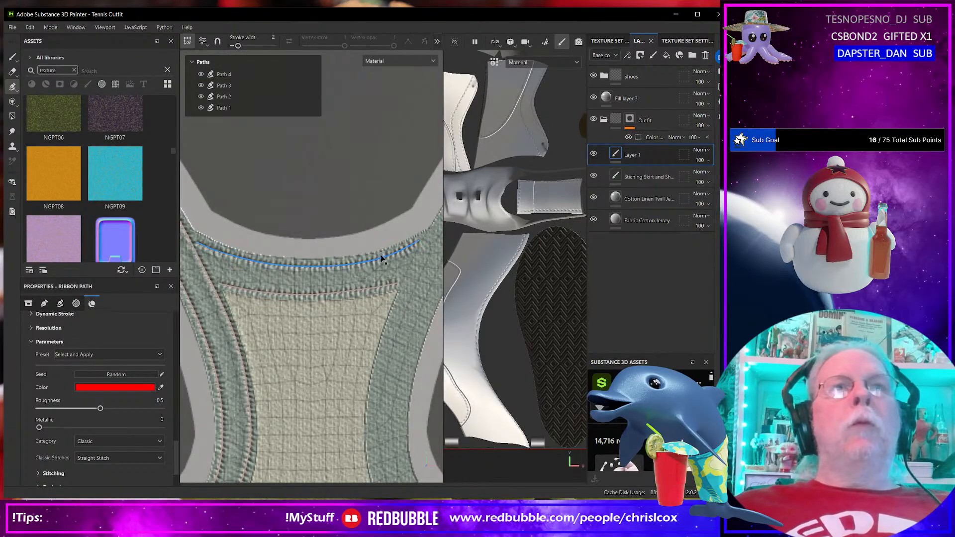
Step: Draw a new stitch path on the opposite armhole band, from the strap's end down its inner edge and into the underarm curve
middle_click_drag(385, 259, 278, 266, "alt")
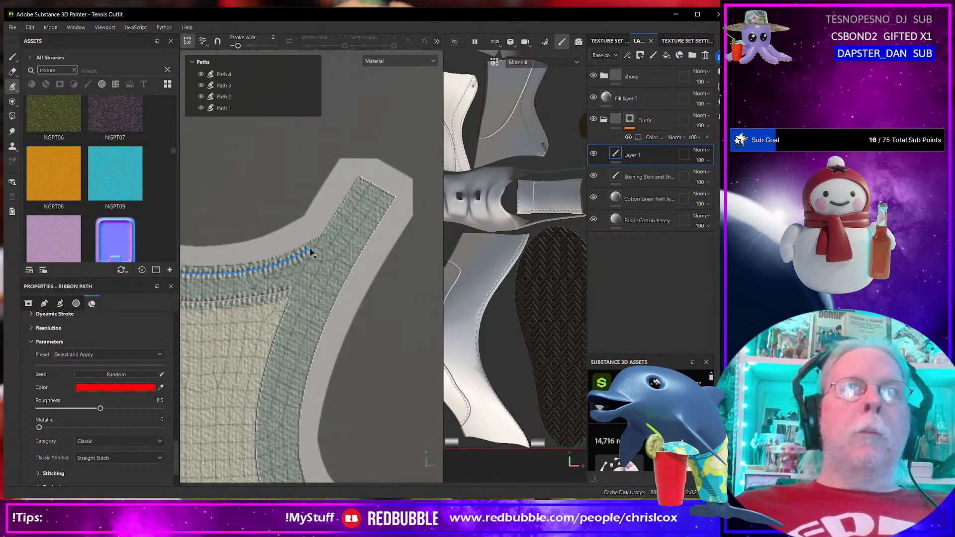
left_click(364, 179)
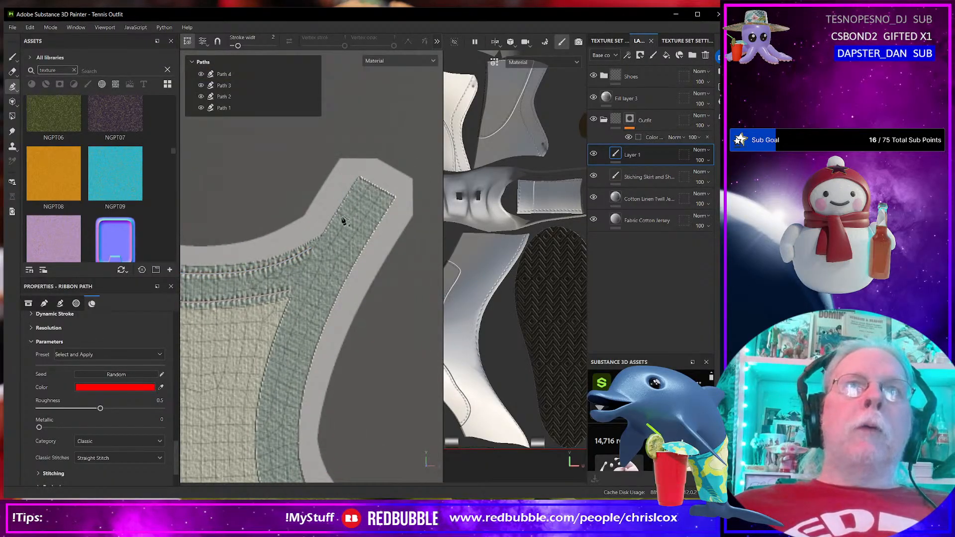
left_click(294, 309)
left_click(271, 379)
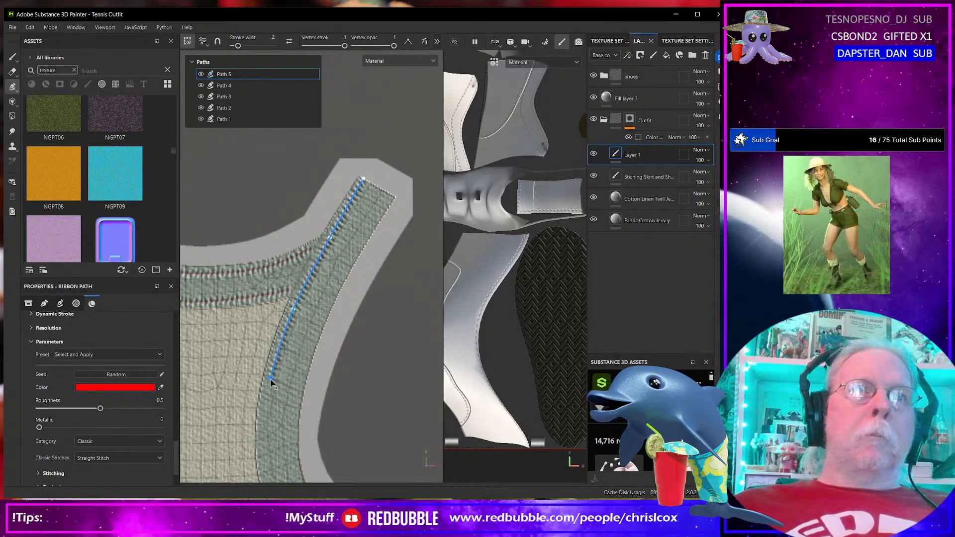
middle_click_drag(272, 380, 303, 166, "alt")
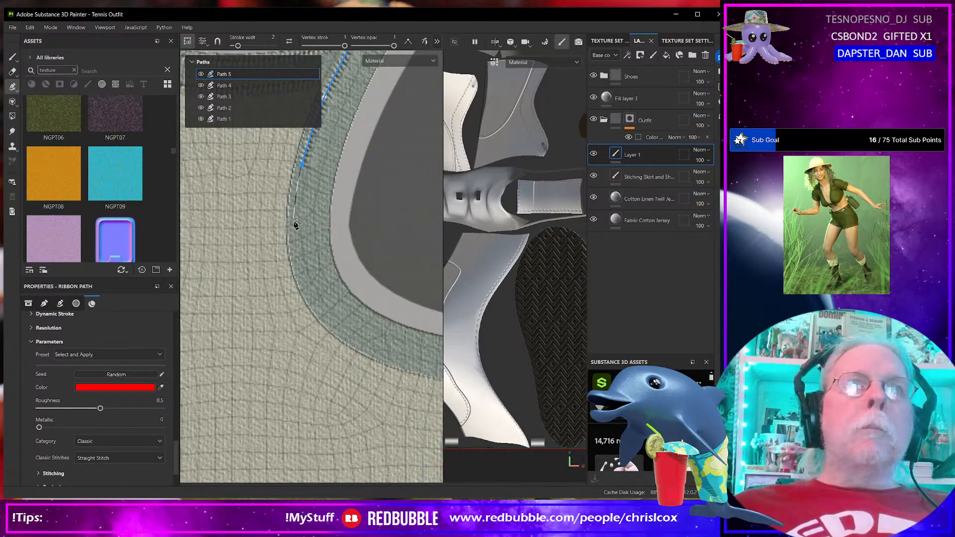
left_click(293, 220)
left_click(302, 280)
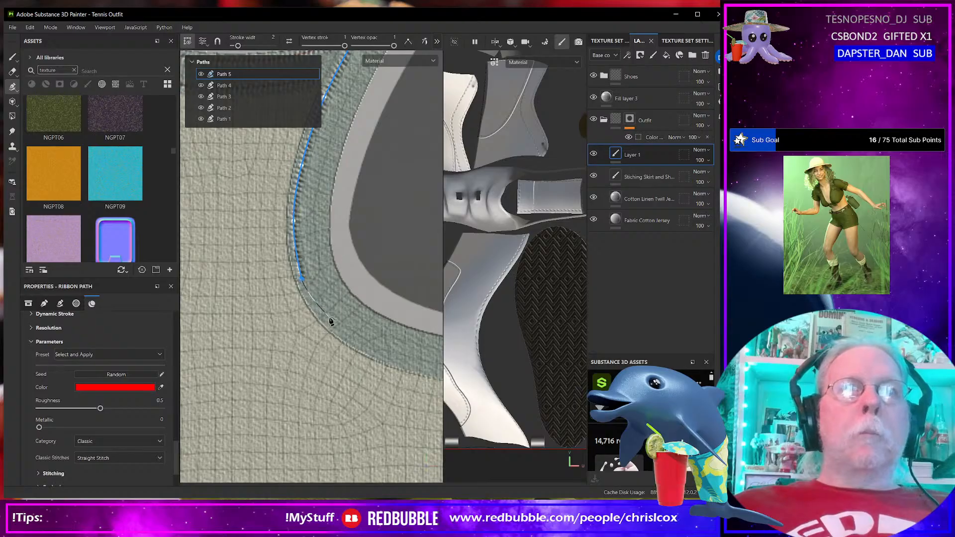
left_click(331, 320)
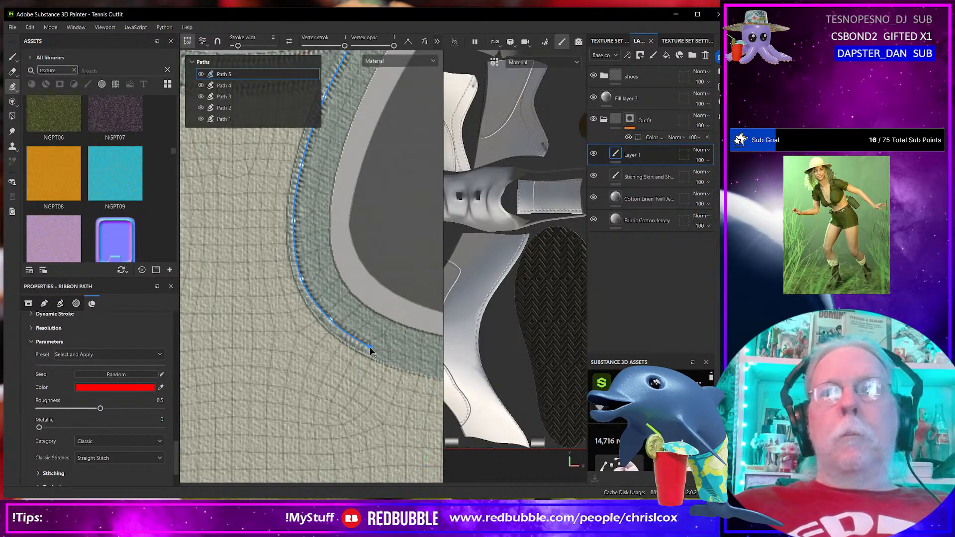
left_click(369, 347)
Step: Continue the path along the band's lower edge to the side seam and across the gap onto the adjoining shirt panel
middle_click_drag(368, 347, 244, 294)
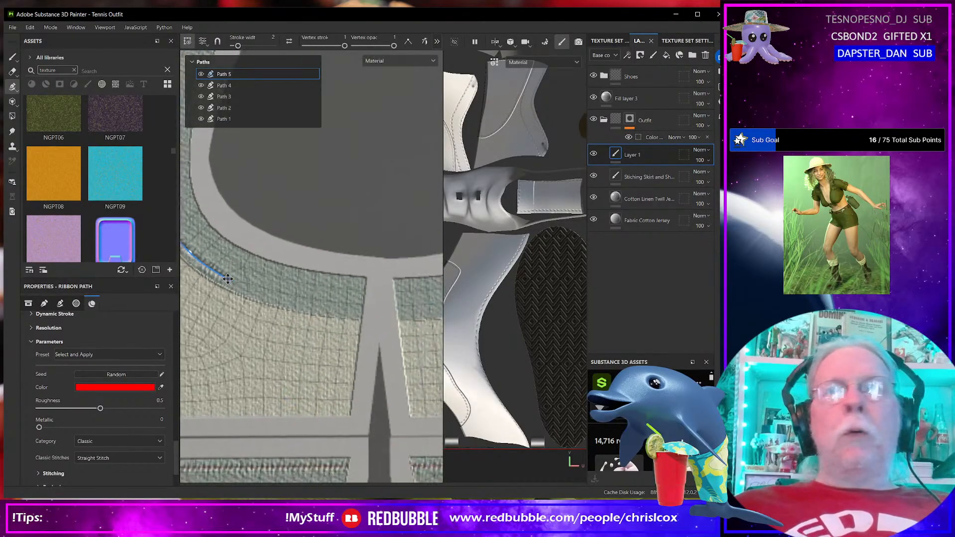
left_click(252, 295)
left_click(303, 306)
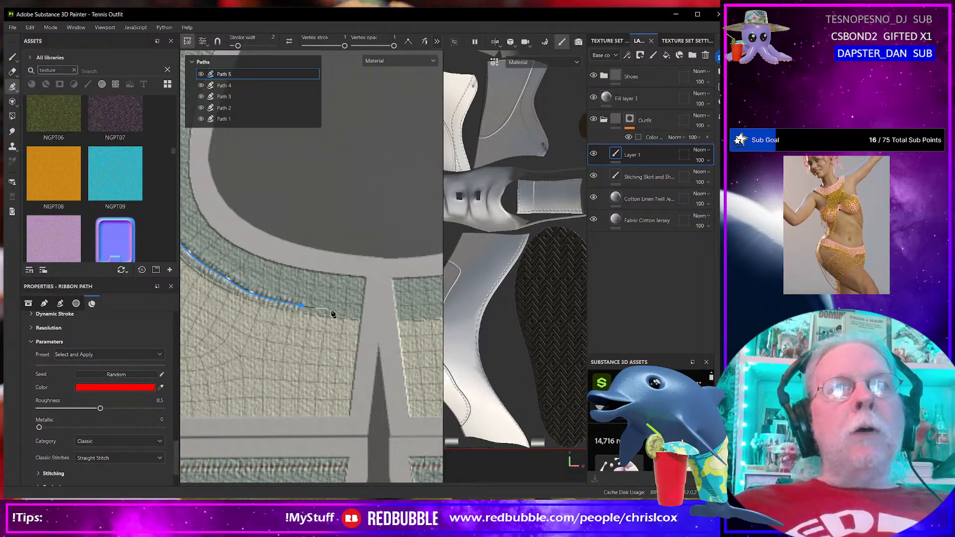
left_click(358, 314)
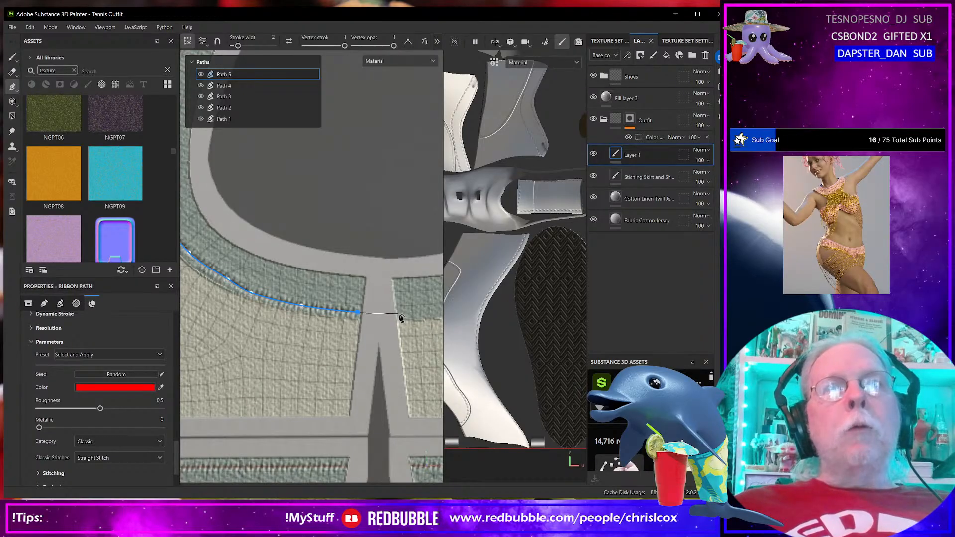
left_click(400, 316)
middle_click_drag(401, 316, 246, 316)
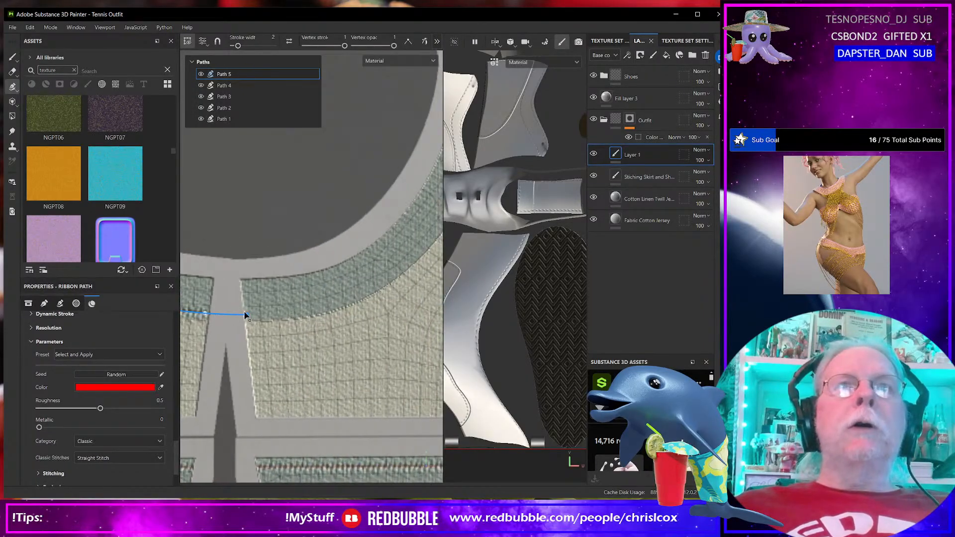
Step: Continue the path along the adjoining panel's armhole band, following its shirt-side edge around the curve up to the strap's end
left_click(290, 317)
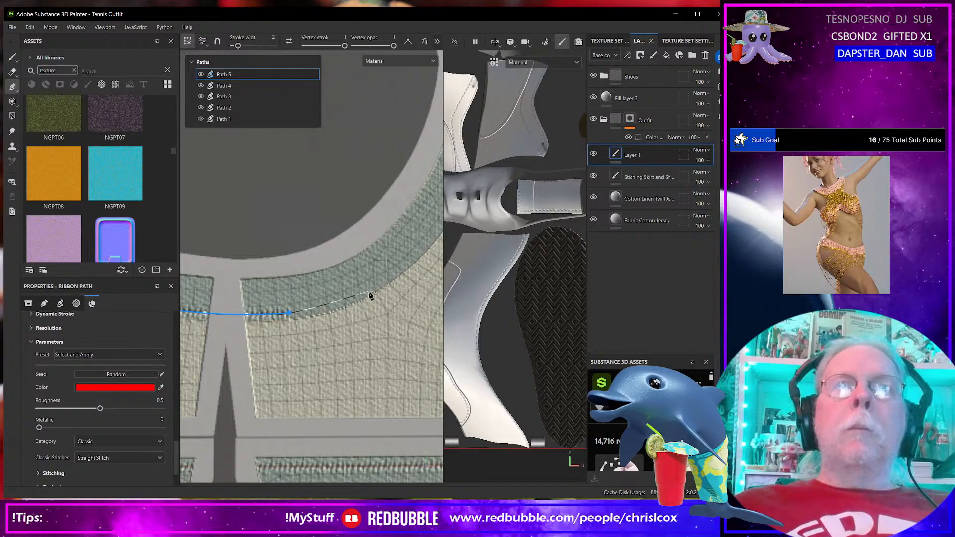
left_click(368, 287)
middle_click_drag(381, 287, 301, 331, "alt")
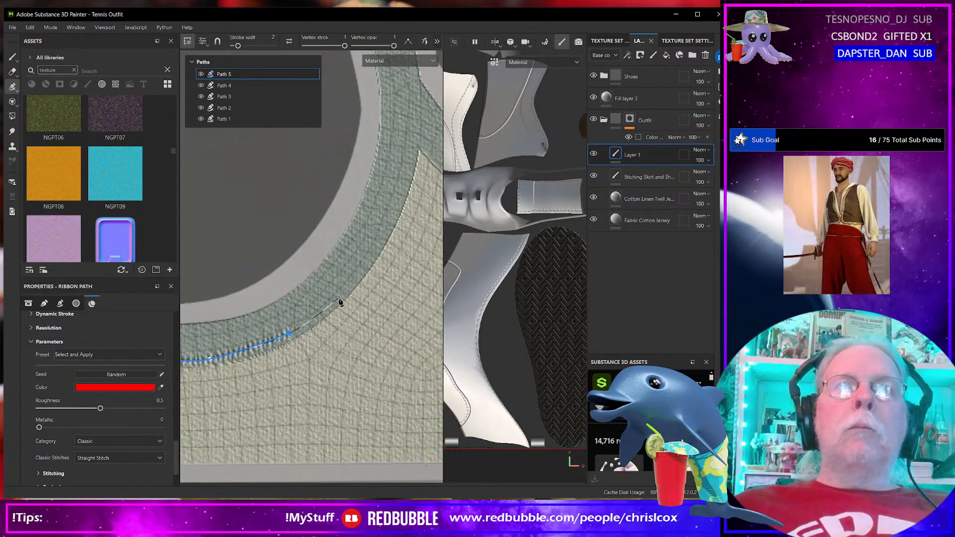
left_click(344, 292)
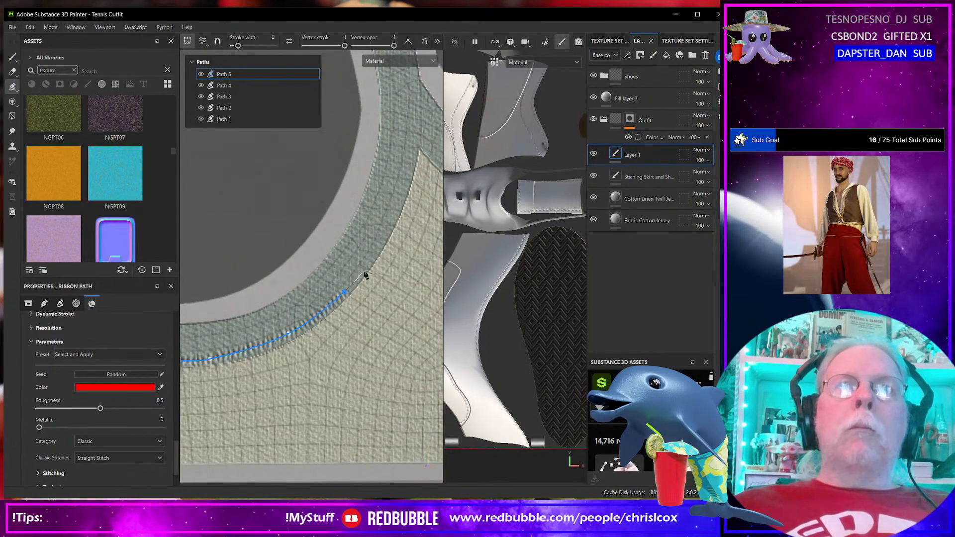
left_click(383, 237)
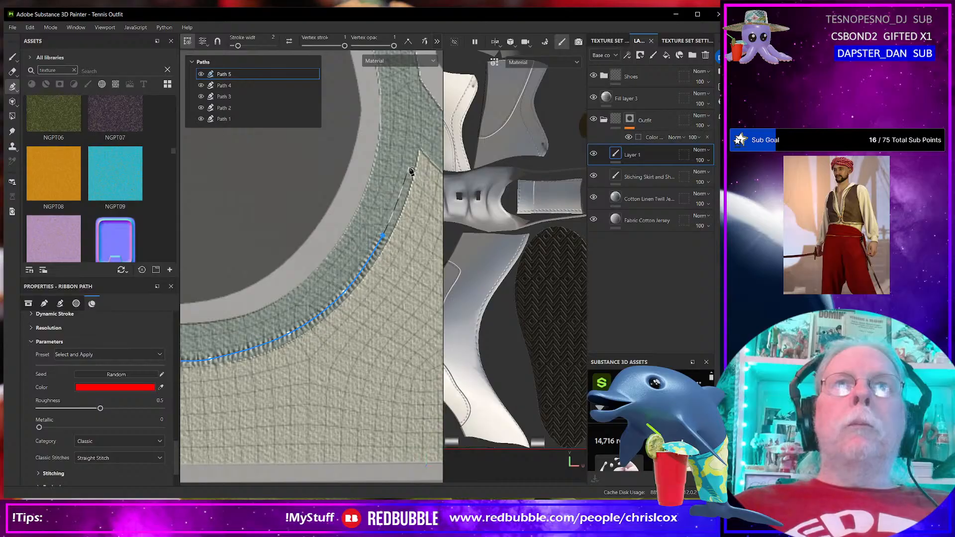
middle_click_drag(411, 171, 377, 273, "alt")
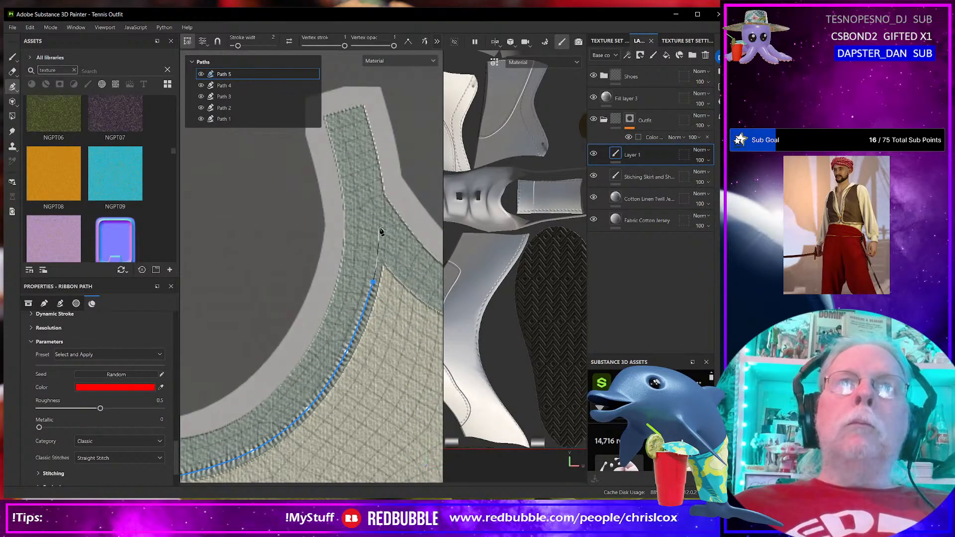
left_click(377, 175)
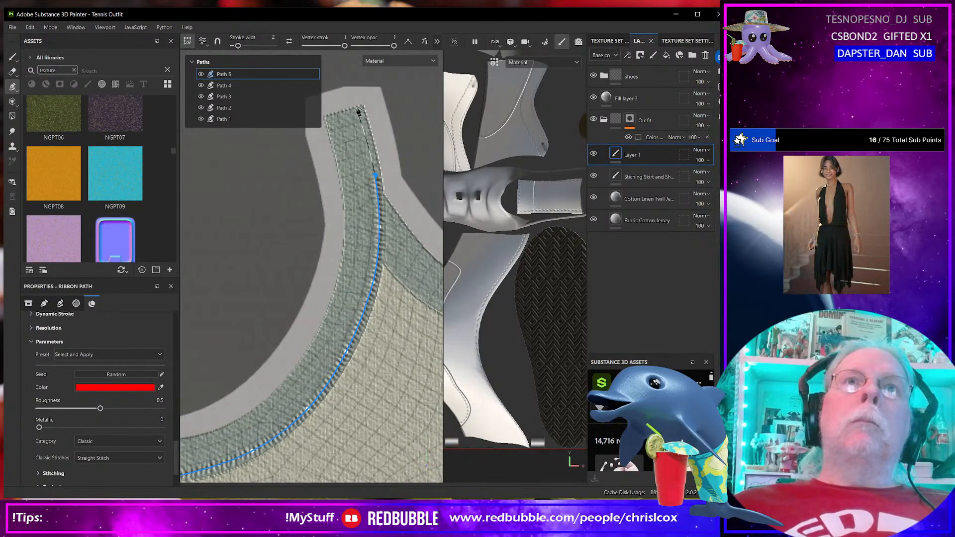
left_click(358, 112)
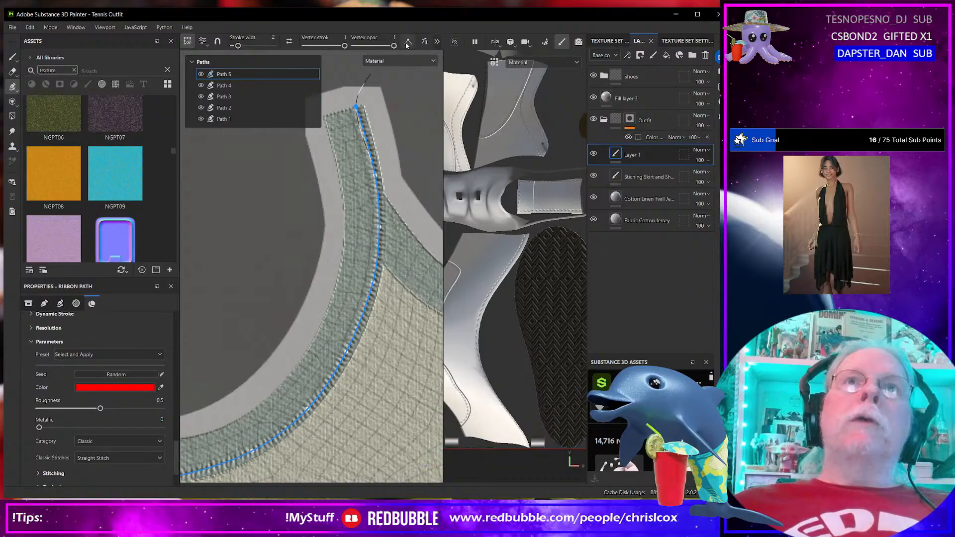
Step: Route the path around the outside of this strap's end with corner points, and resume smooth points on the armhole side
middle_click_drag(368, 120, 411, 187, "alt")
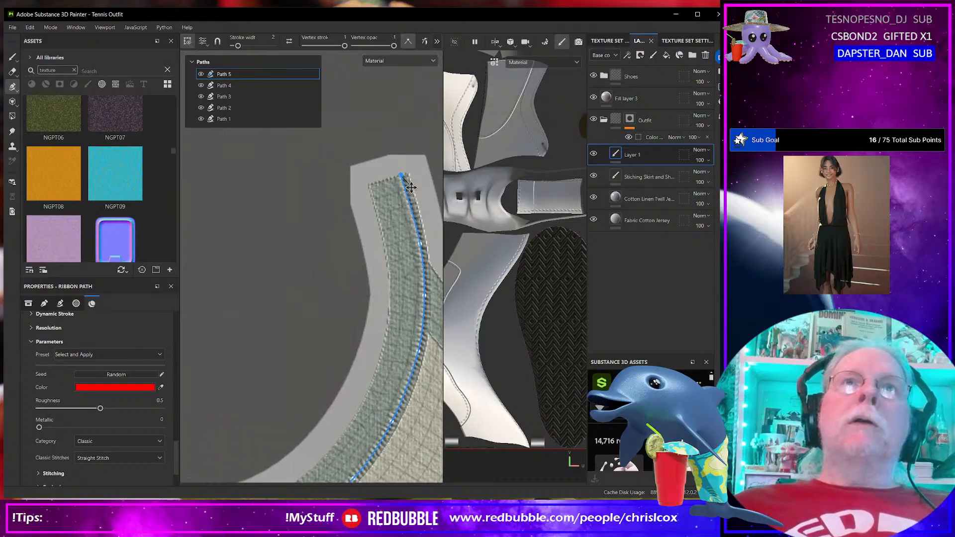
left_click(382, 164)
left_click(377, 184)
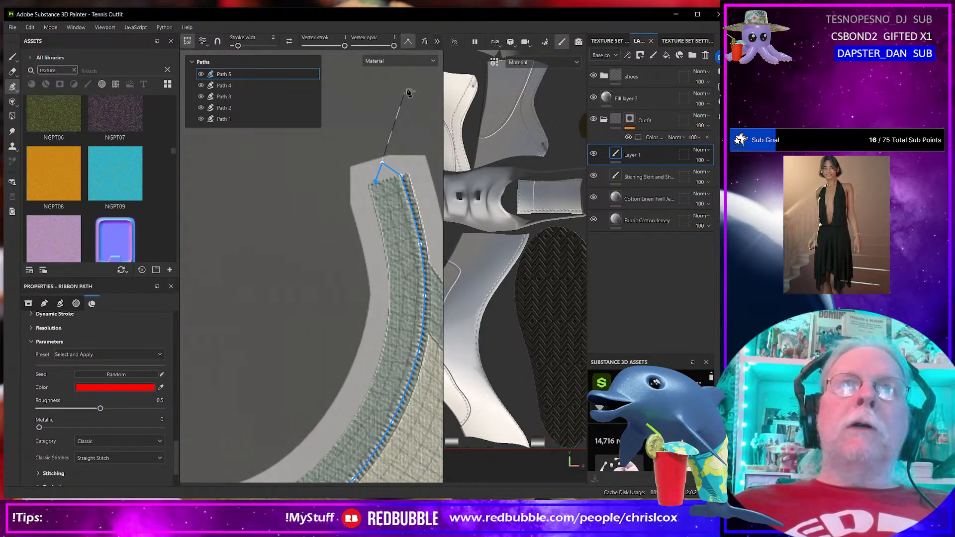
left_click(387, 227)
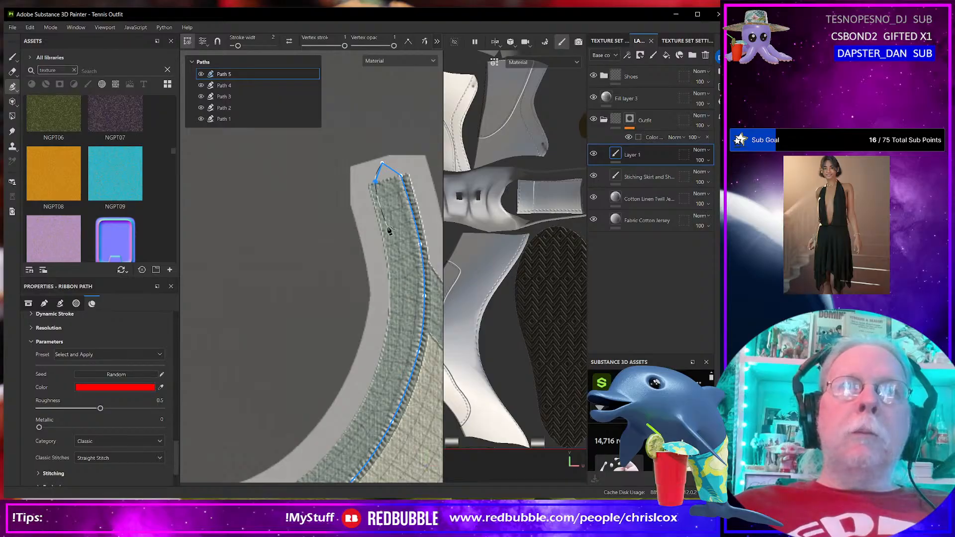
Step: Continue the path down the armhole edge of the band, around the curve and across the side seam to the first panel
left_click(398, 303)
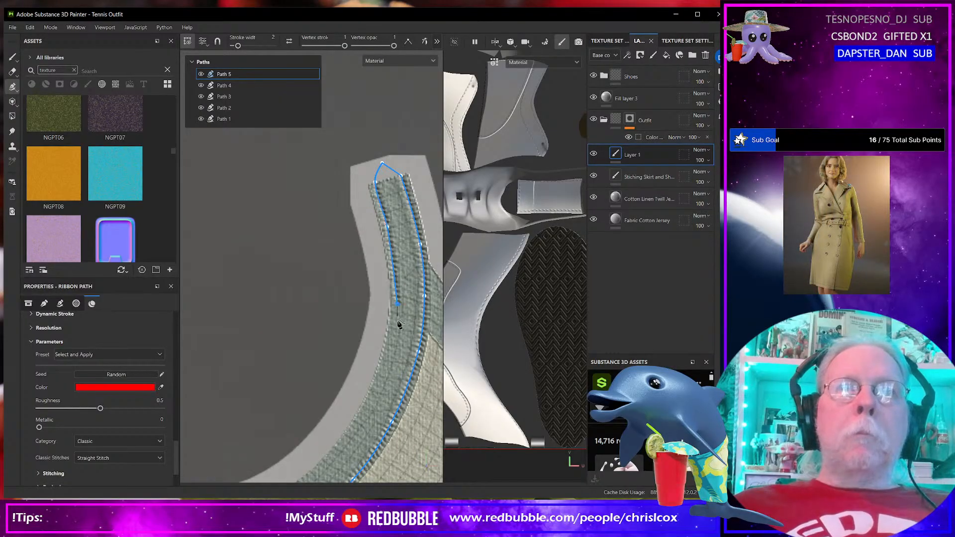
left_click(386, 374)
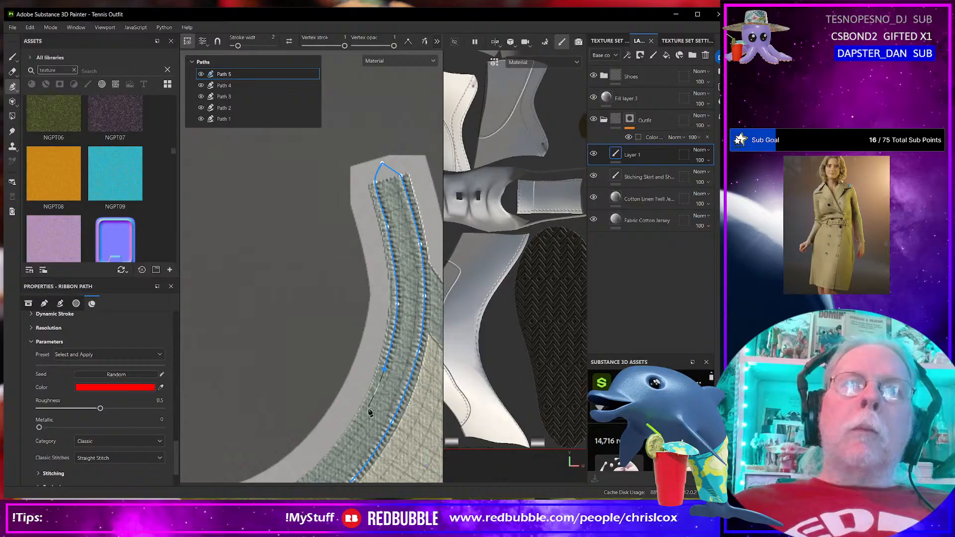
middle_click_drag(370, 411, 400, 261)
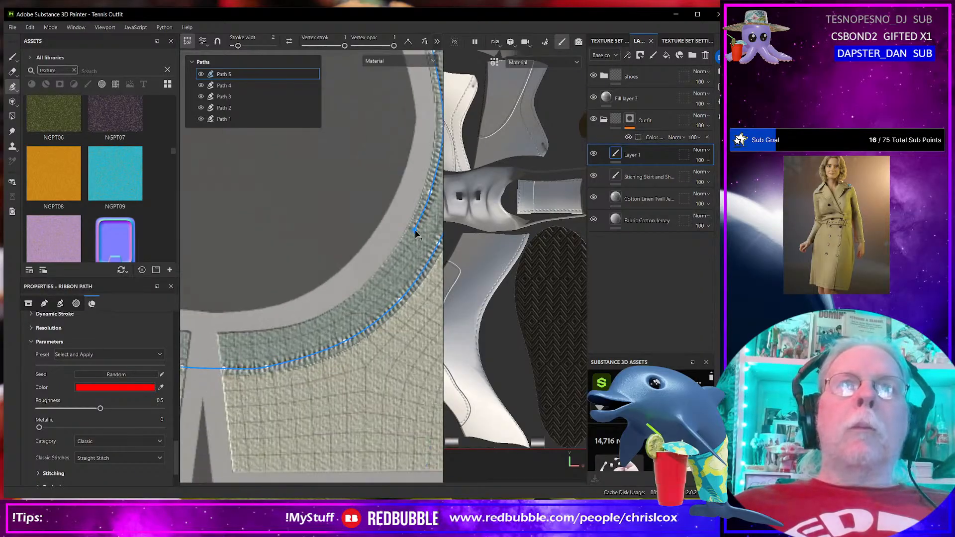
left_click(394, 260)
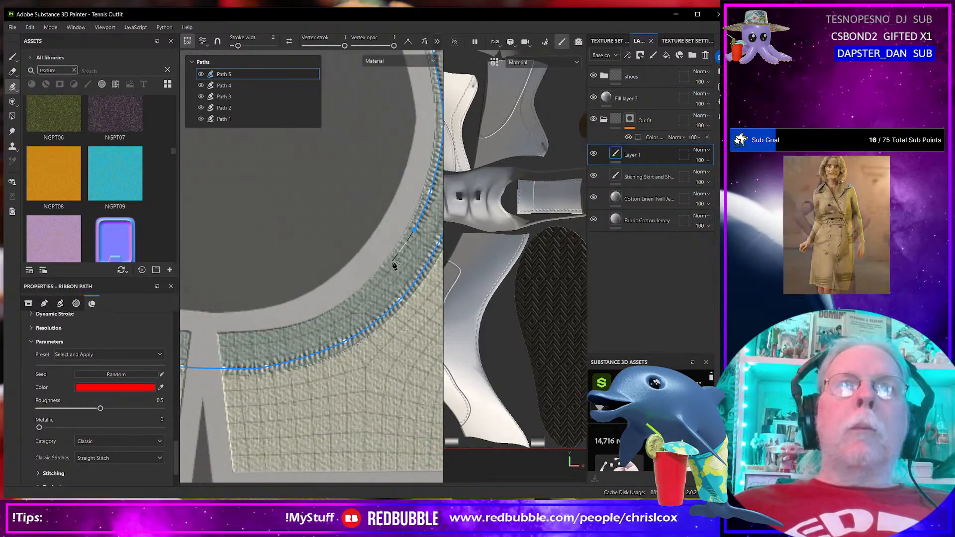
left_click(353, 305)
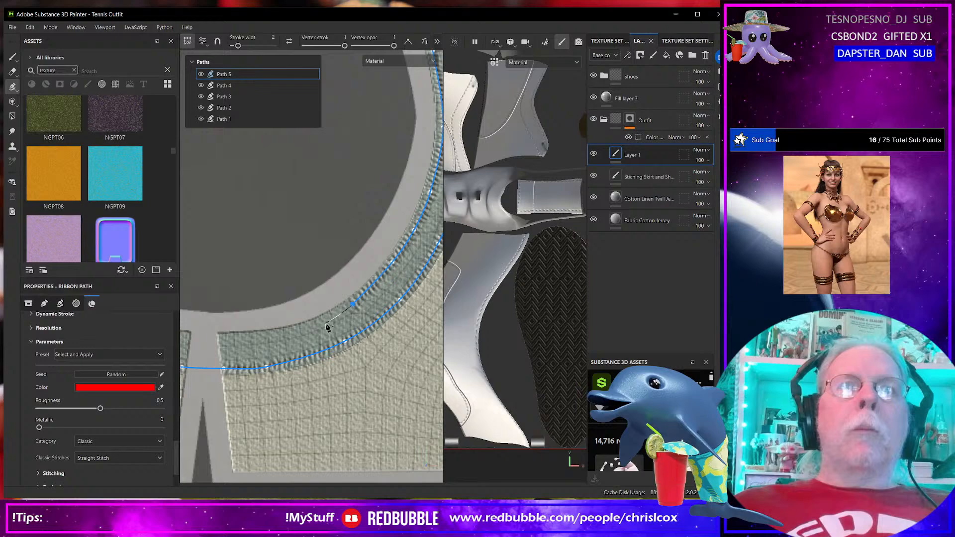
left_click(298, 331)
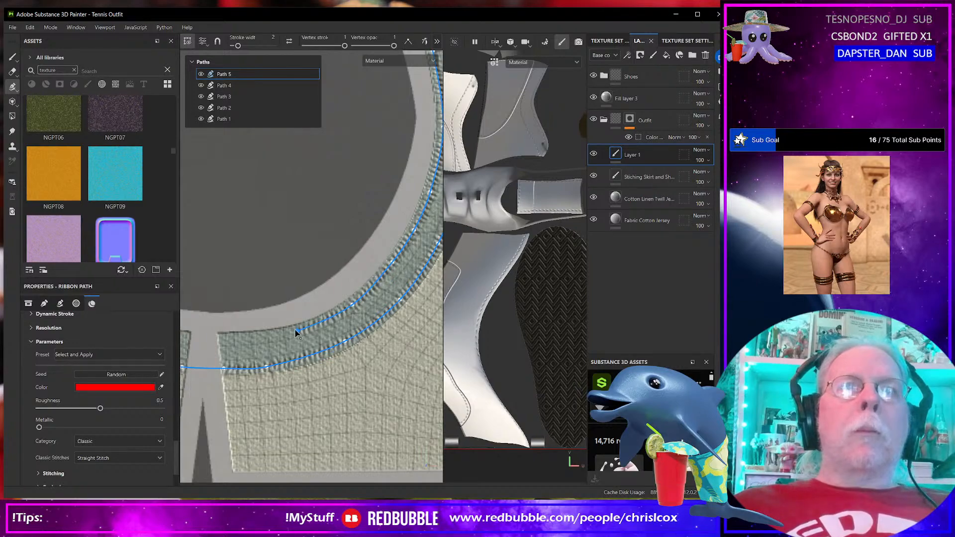
left_click(217, 342)
middle_click_drag(217, 342, 413, 349, "alt")
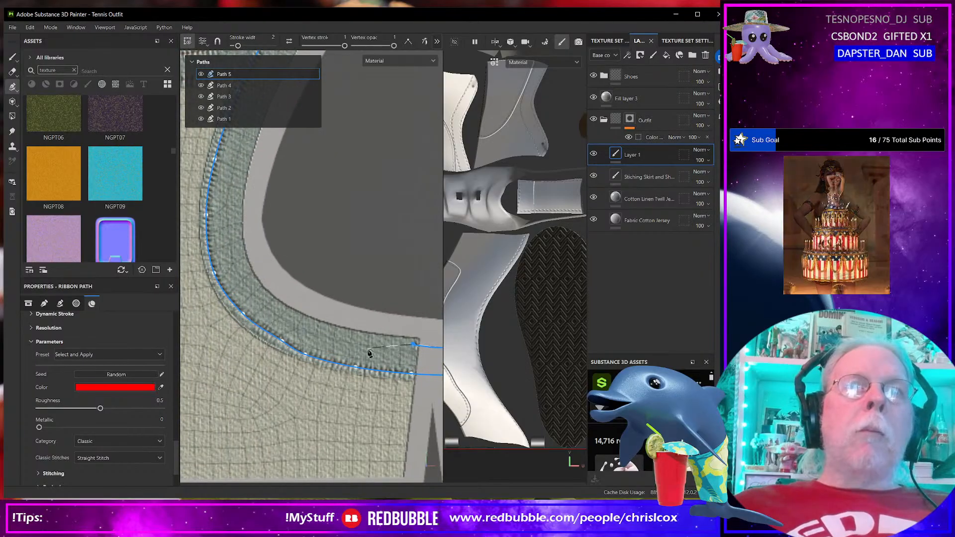
Step: Continue the path along the first panel's armhole edge, from the side seam around the curve toward the strap
left_click(319, 331)
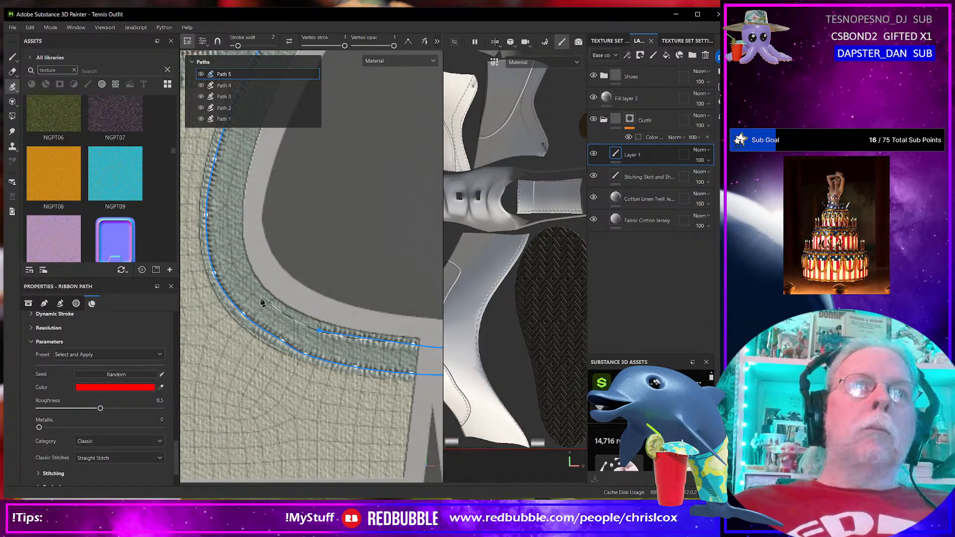
left_click(262, 299)
left_click(236, 250)
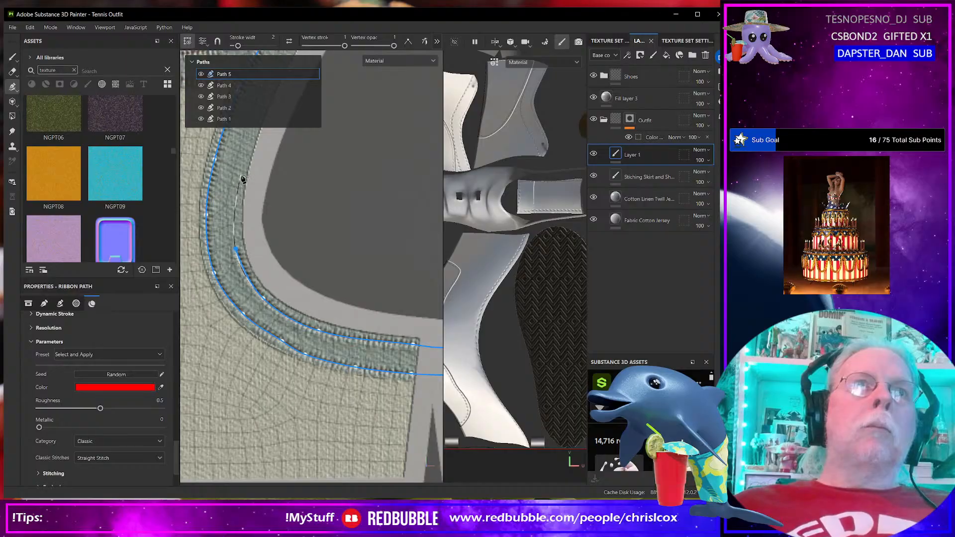
left_click(241, 173)
Step: Continue the path up the strap's armhole edge to the strap's end and finish the path
middle_click_drag(242, 175, 188, 317, "alt")
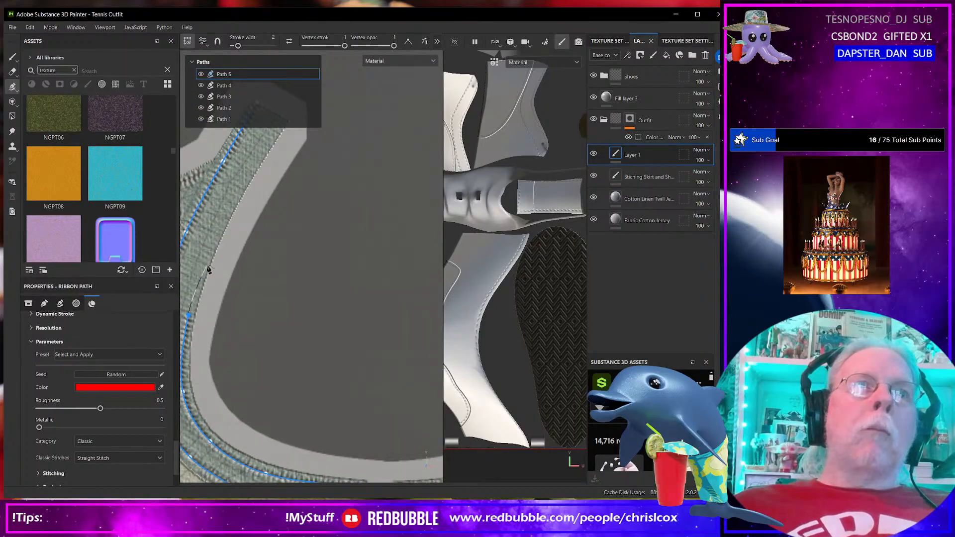
left_click(210, 248)
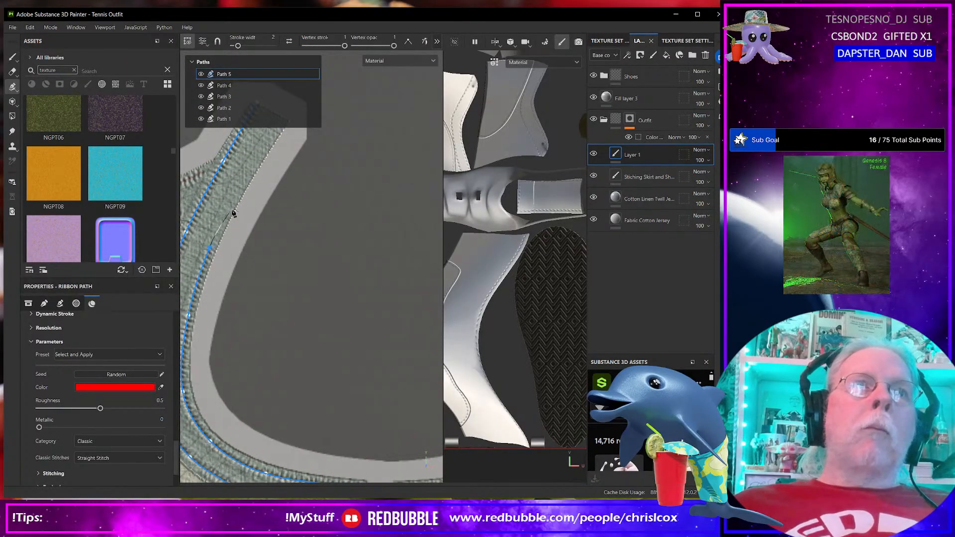
left_click(245, 175)
middle_click_drag(246, 176, 227, 243, "alt")
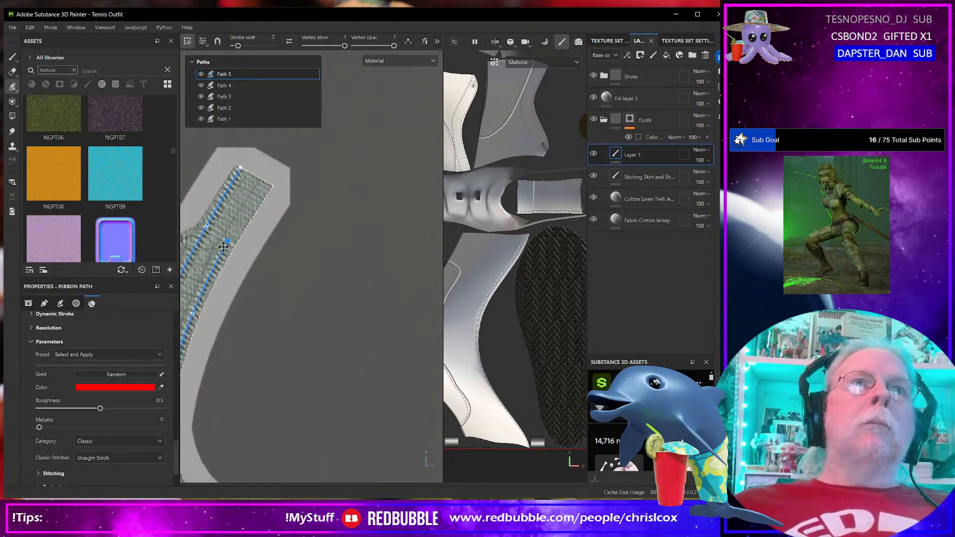
left_click(266, 184)
scroll(267, 186, "down", 5)
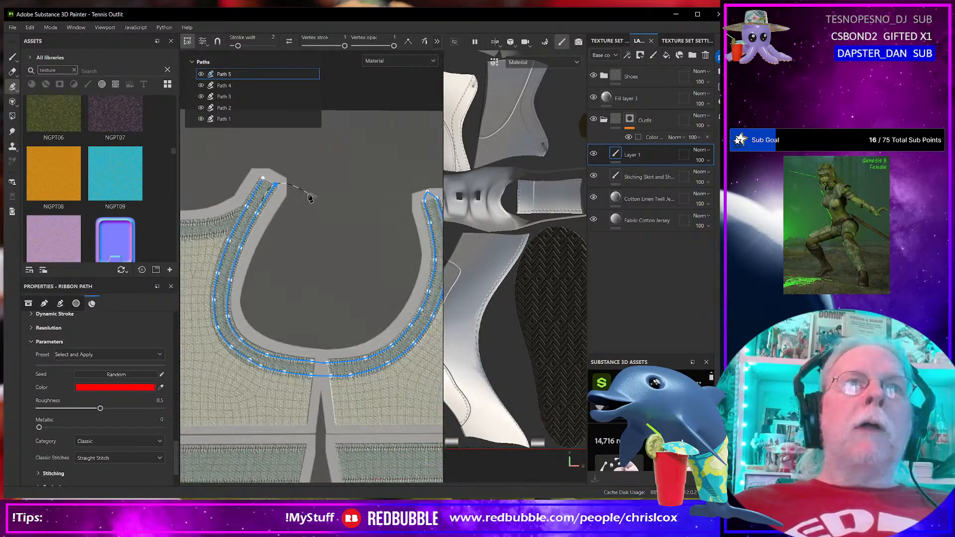
middle_click_drag(343, 212, 167, 222, "alt")
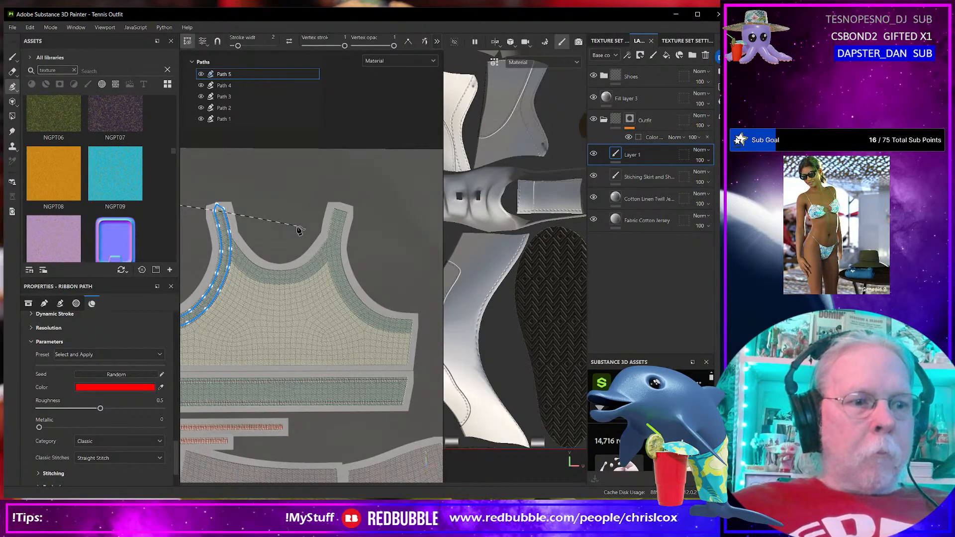
key("Escape")
Step: Draw a new straight-stitch path along the neckline band's shirt-side edge, from one armhole band to the other
scroll(255, 280, "up", 3)
scroll(255, 280, "up", 4)
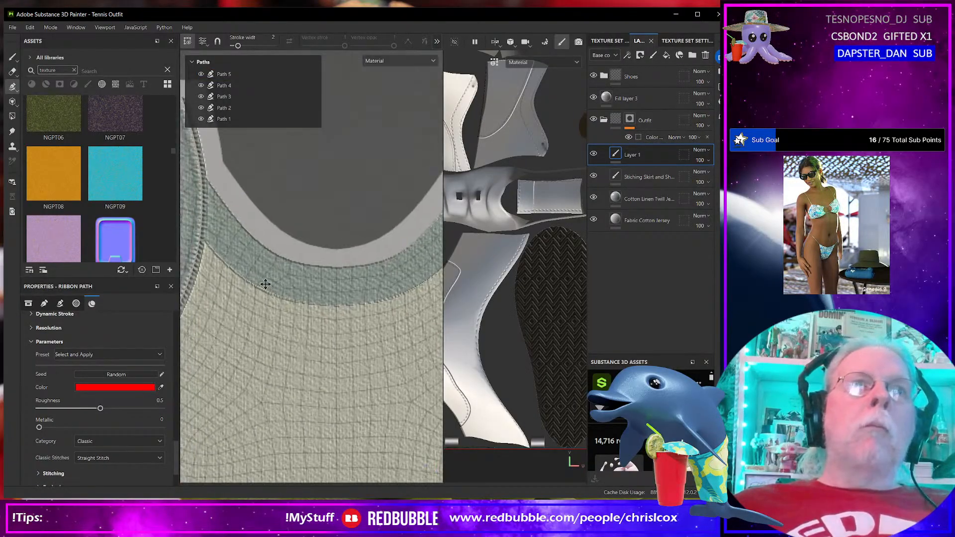
left_click(201, 243)
left_click(227, 268)
left_click(267, 297)
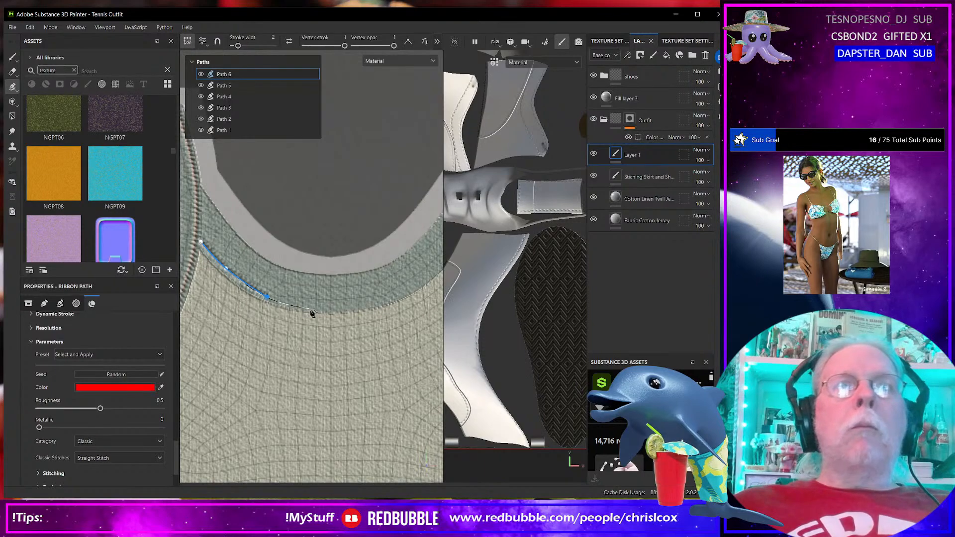
left_click(314, 307)
left_click(380, 299)
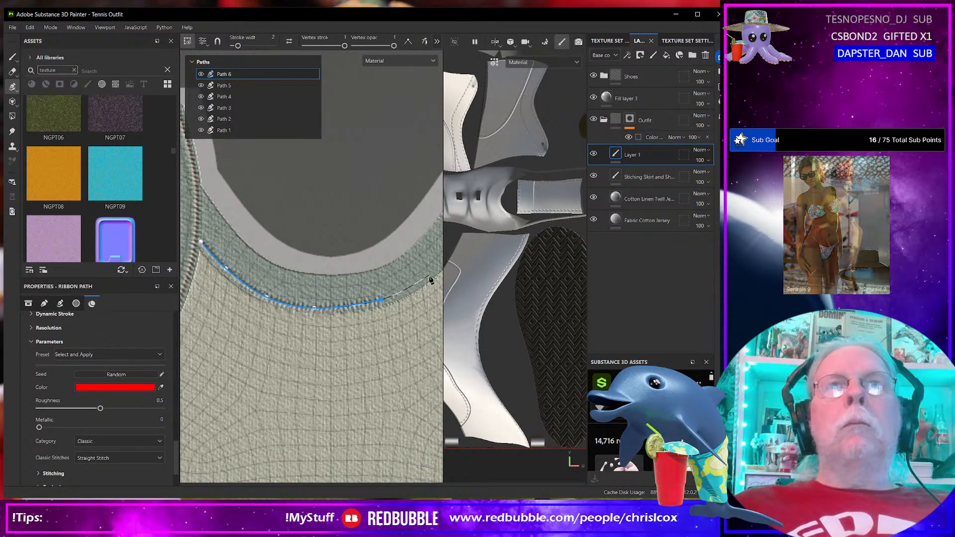
left_click(428, 276)
middle_click_drag(428, 276, 355, 344)
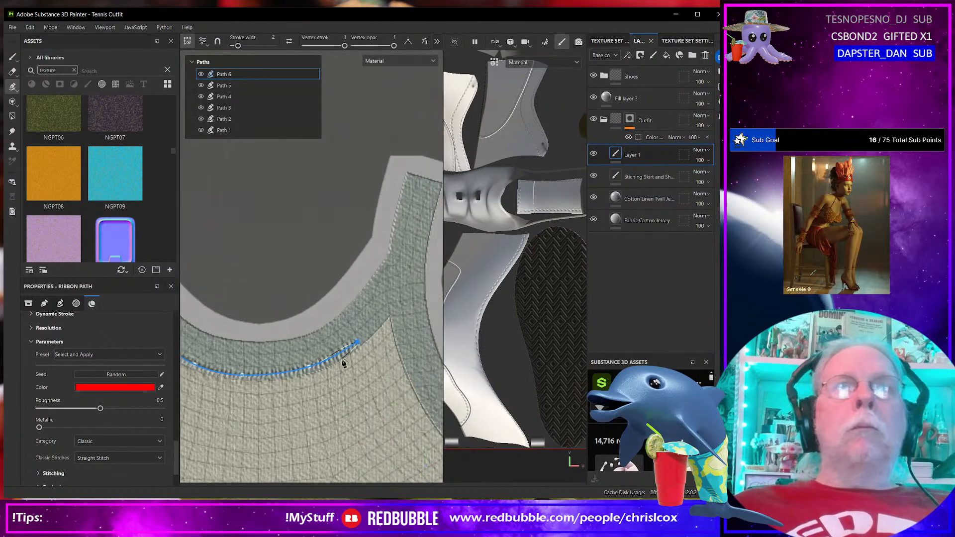
left_click(387, 313)
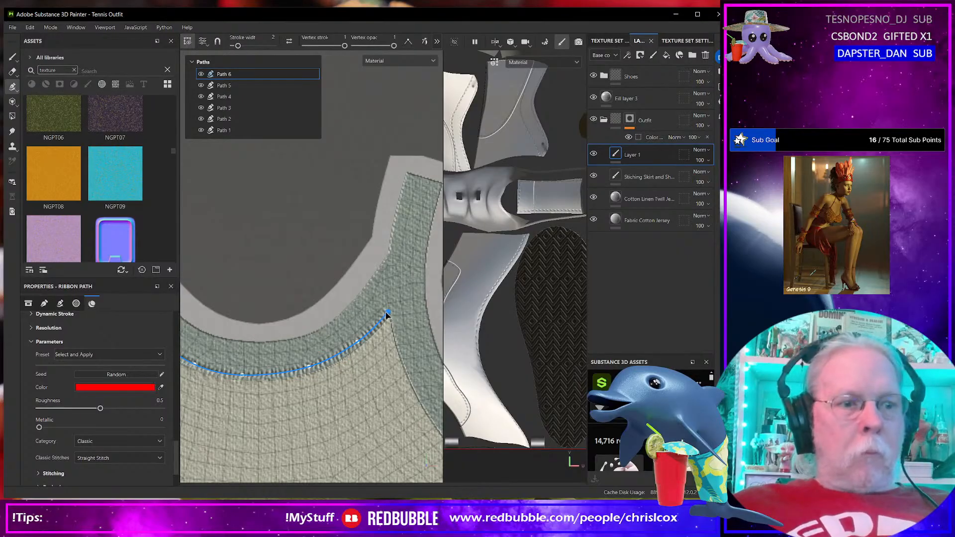
key("Return")
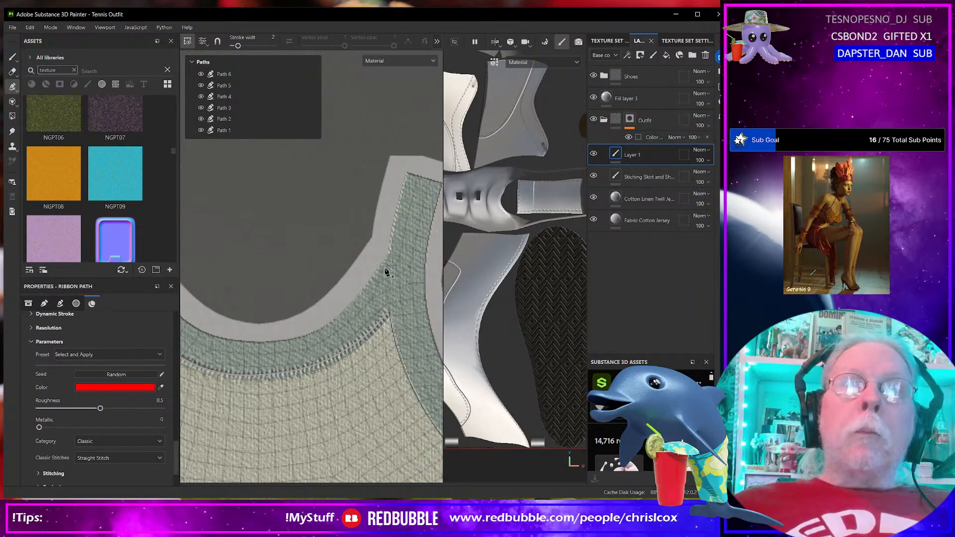
Step: Draw another straight-stitch path along the neckline band's opening edge, from the unstitched strap back to the stitched one
left_click(372, 293)
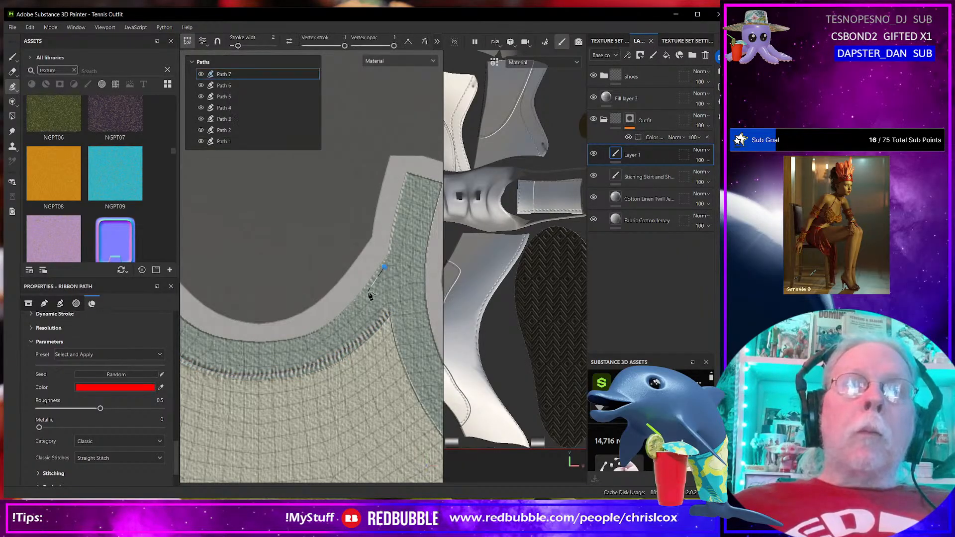
left_click(343, 326)
left_click(304, 342)
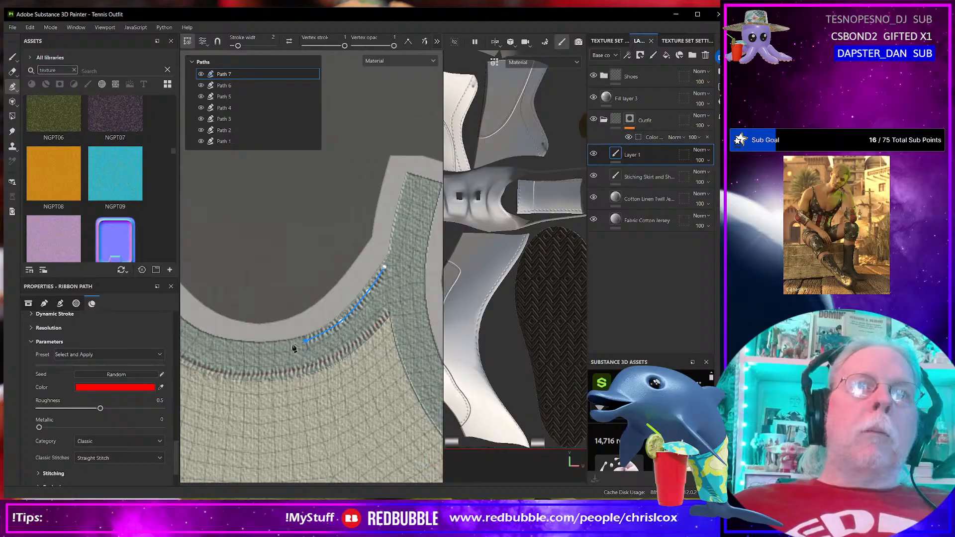
left_click(255, 347)
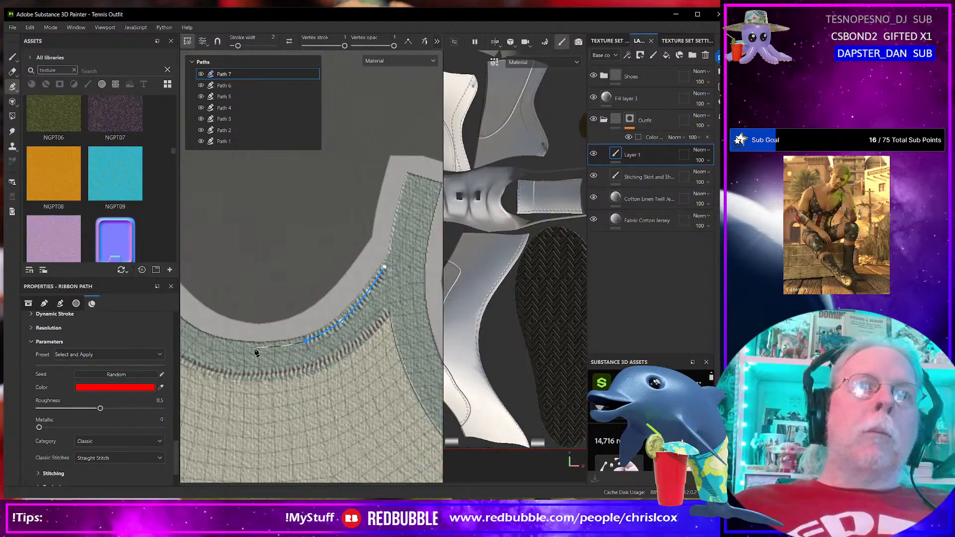
left_click(204, 342)
middle_click_drag(205, 342, 314, 371)
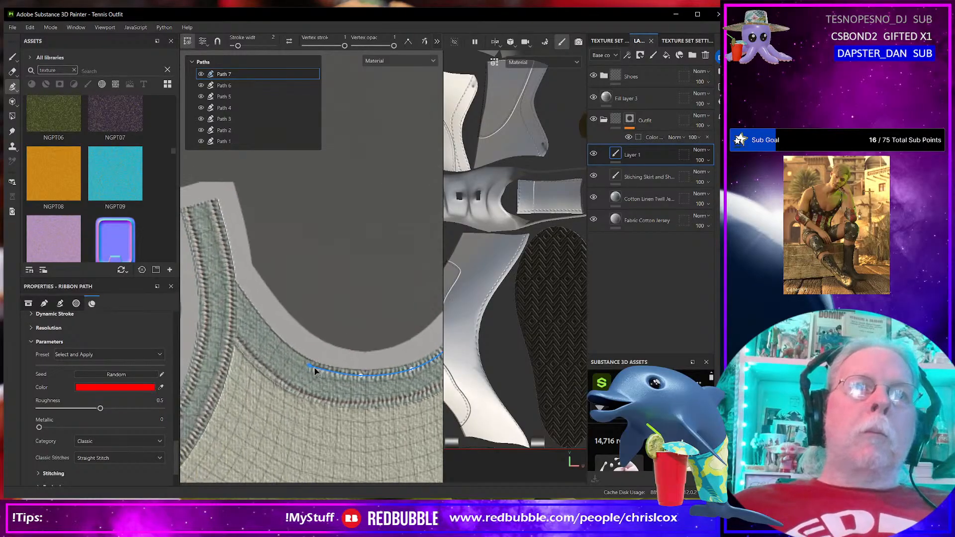
left_click(288, 352)
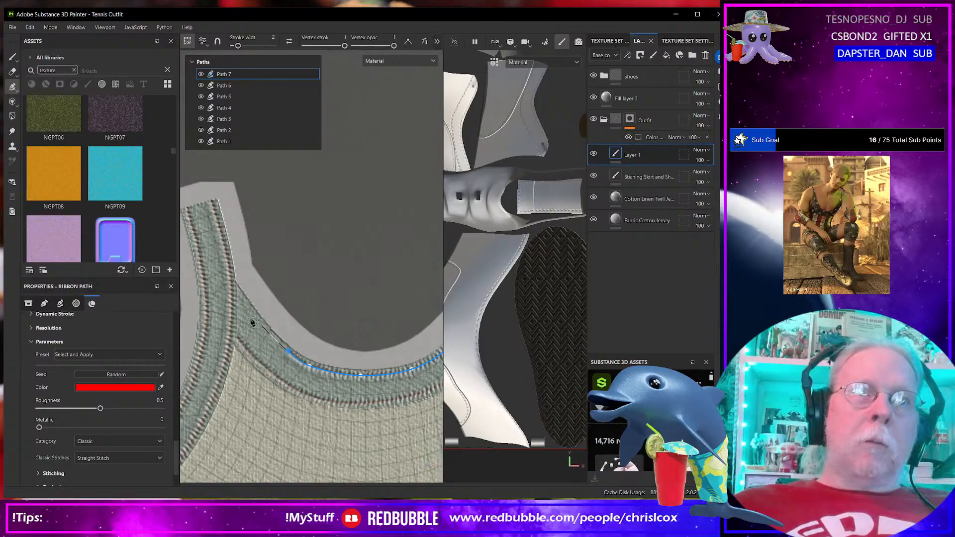
left_click(239, 295)
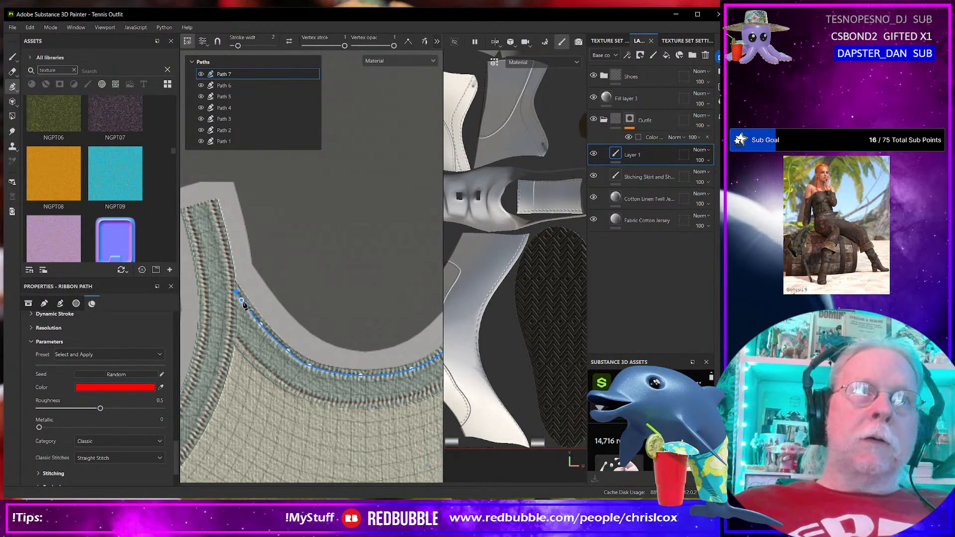
key("Return")
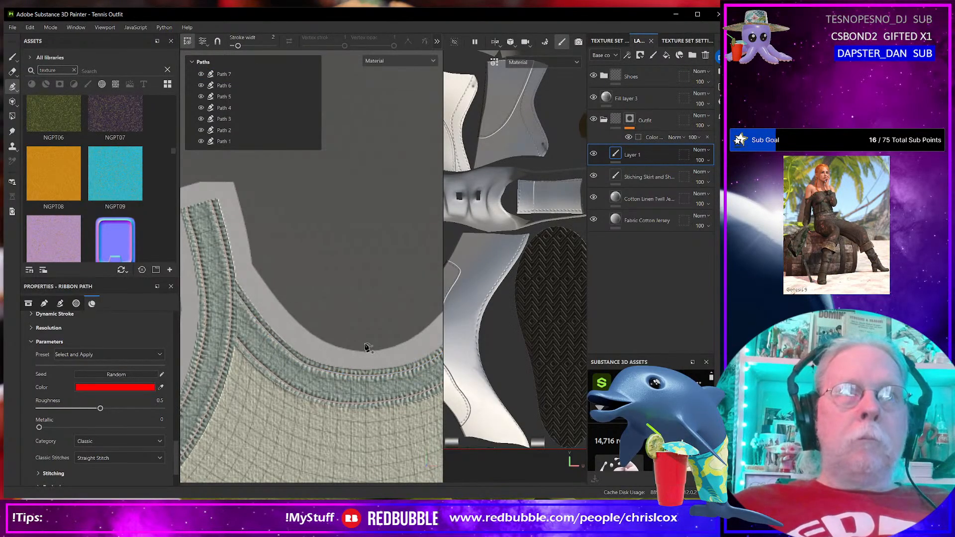
Step: Start a new path on the unstitched armhole band, following its shirt-side edge from the side seam around the curve
middle_click_drag(366, 347, 204, 275, "alt")
mouse_move(335, 313)
middle_mouse_down("alt")
mouse_move(278, 267)
mouse_move(199, 285)
middle_mouse_up("alt")
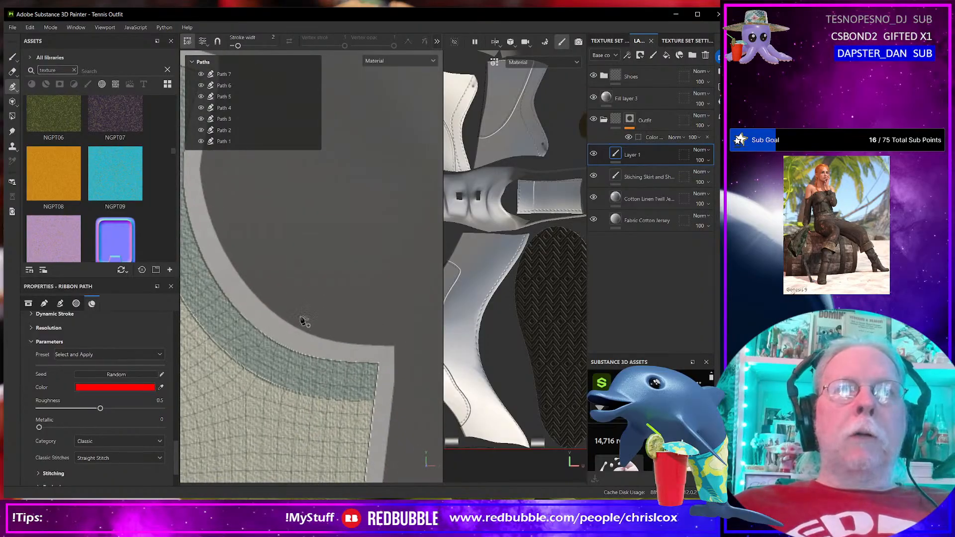
middle_click_drag(347, 374, 335, 357, "alt")
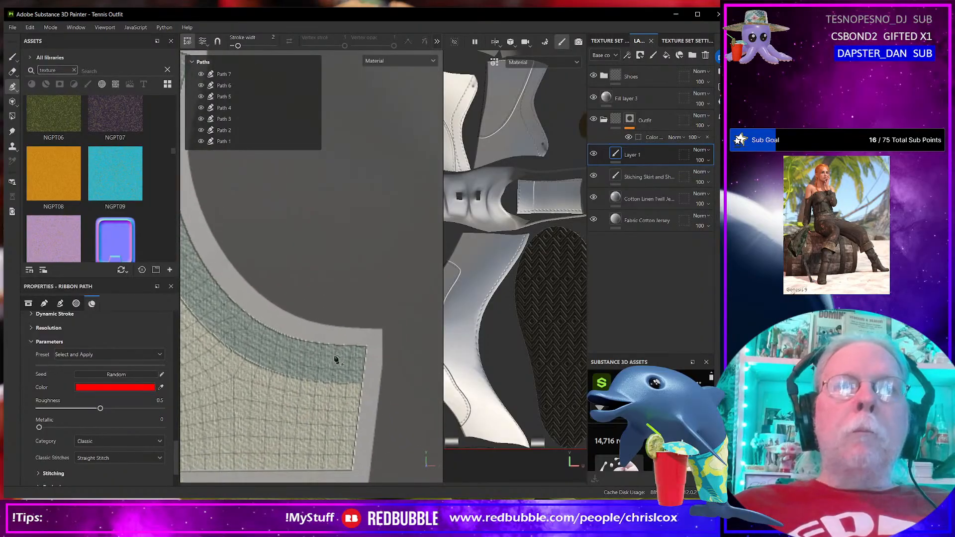
left_click(364, 376)
left_click(313, 372)
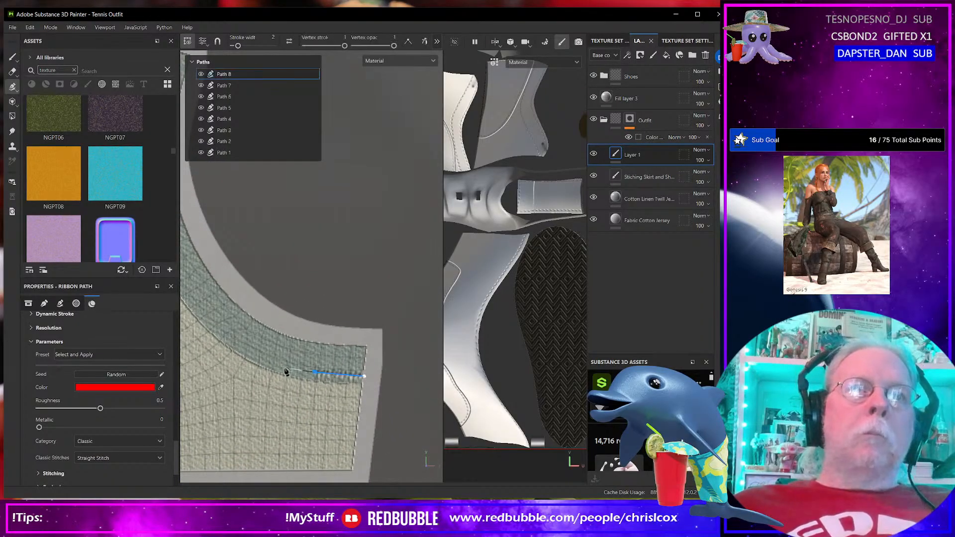
left_click(256, 358)
left_click(213, 323)
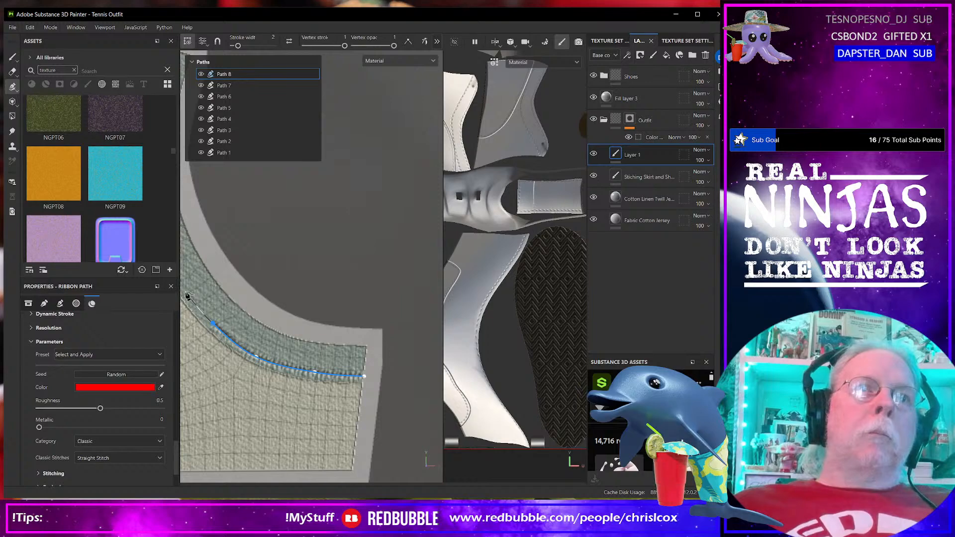
left_click(185, 293)
Step: Continue the path up the band's inner edge to the strap's end, and shift the point beside the neckline band slightly inward
middle_click_drag(185, 293, 337, 366, "alt")
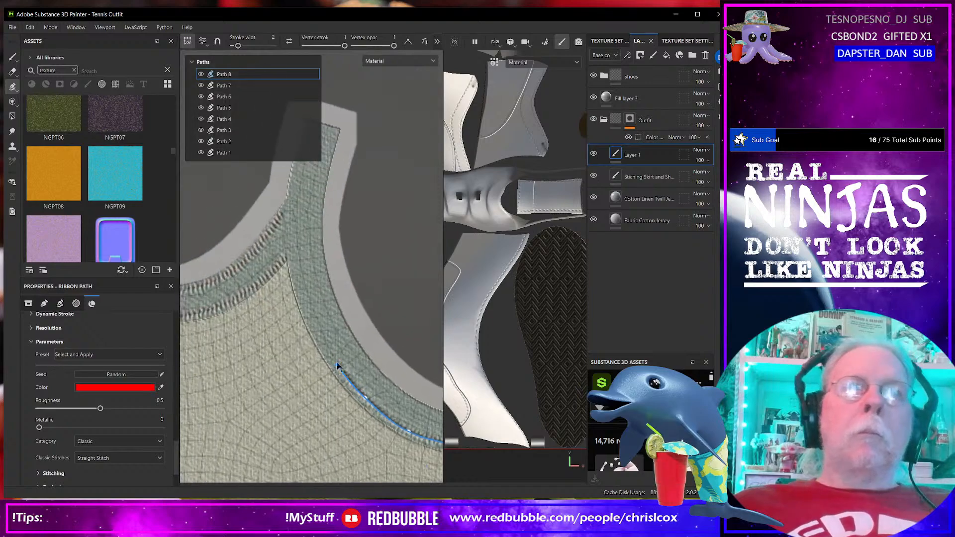
left_click(320, 339)
left_click(303, 296)
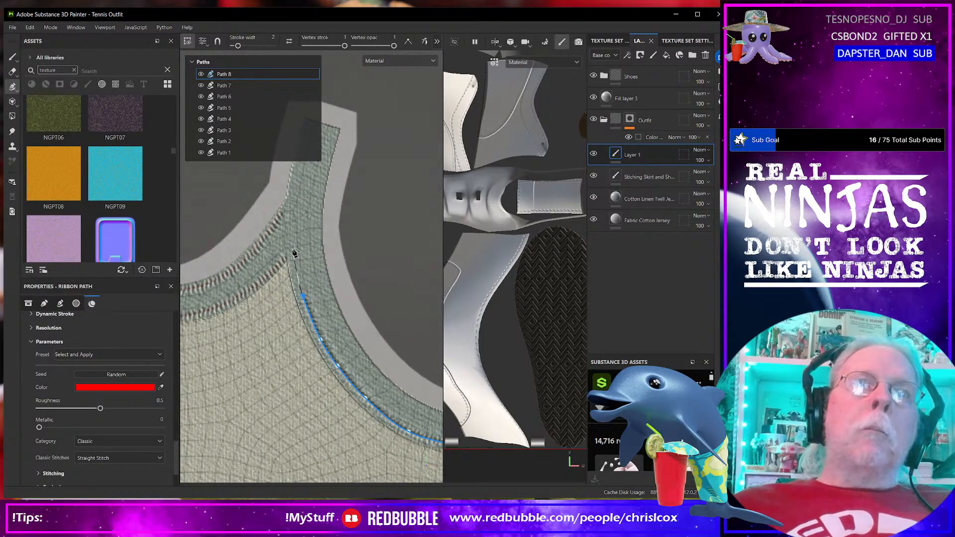
middle_click_drag(295, 253, 294, 348, "alt")
left_click(290, 295)
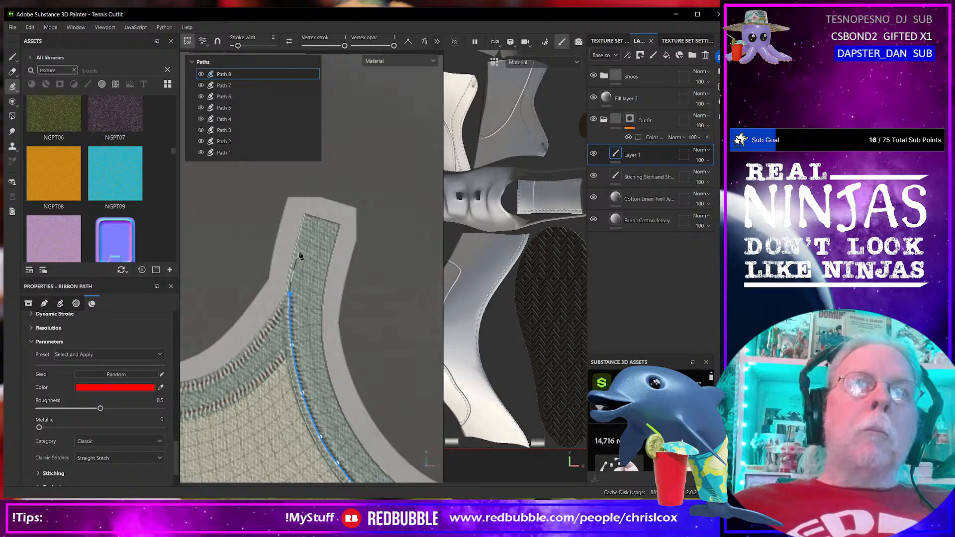
left_click(311, 216)
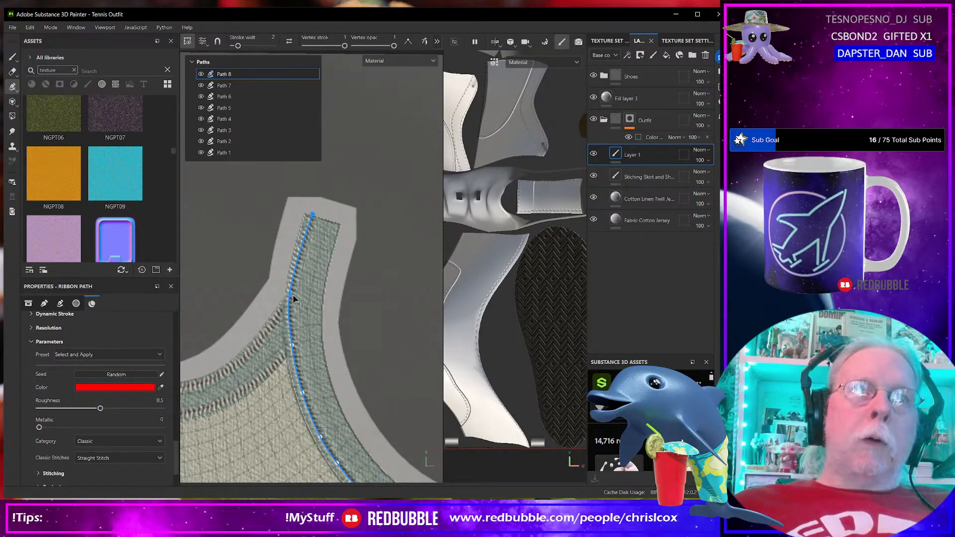
left_click_drag(290, 295, 294, 296)
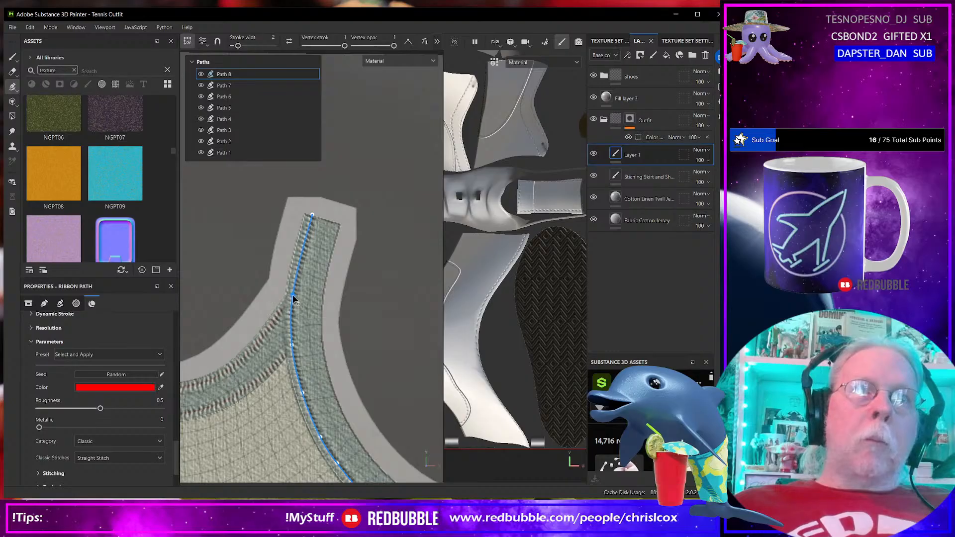
Step: Route the path around the outside of this strap's end with corner points, reaching its armhole side
left_click(406, 41)
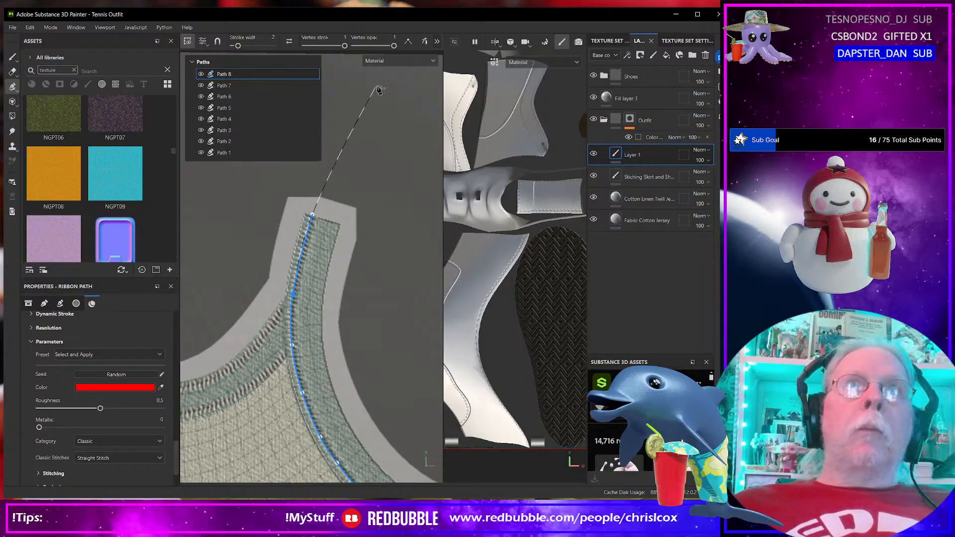
left_click(408, 42)
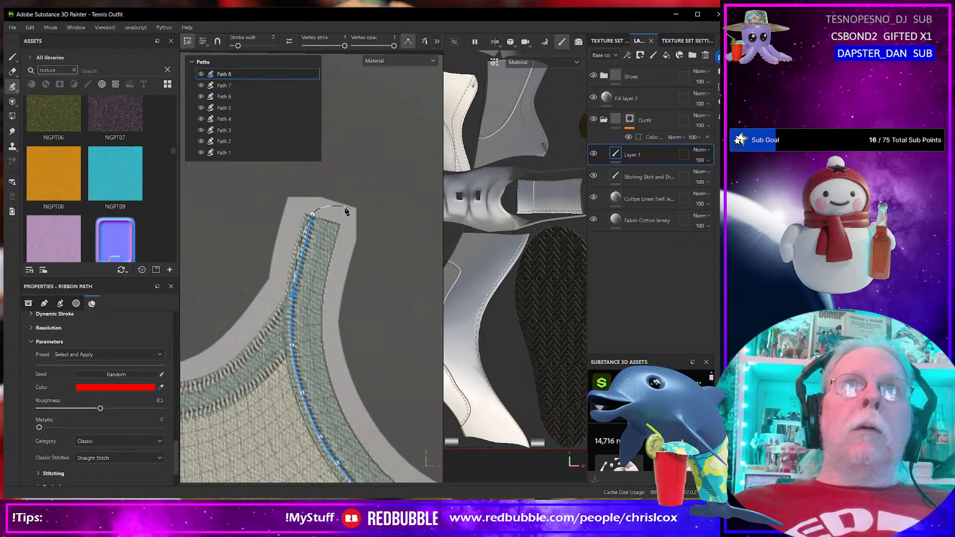
left_click(326, 210)
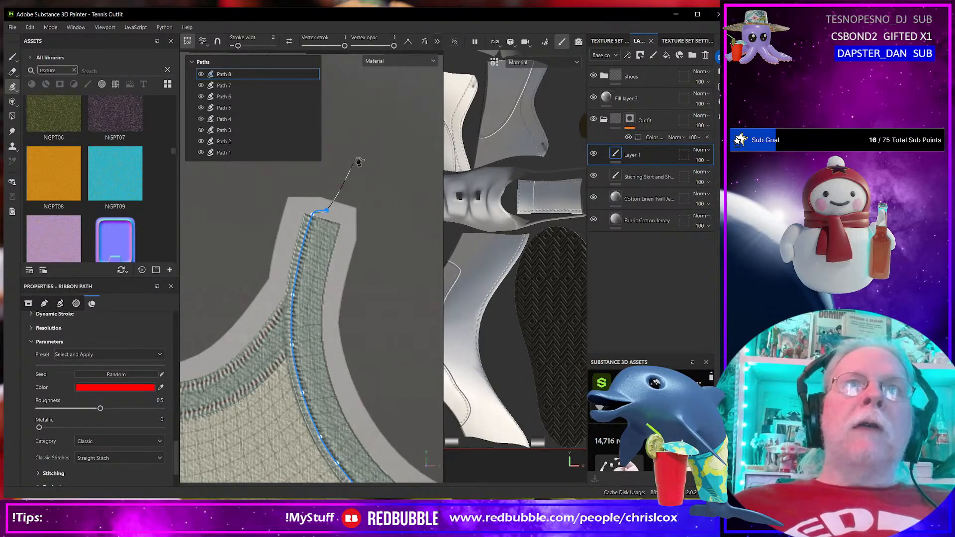
left_click(408, 41)
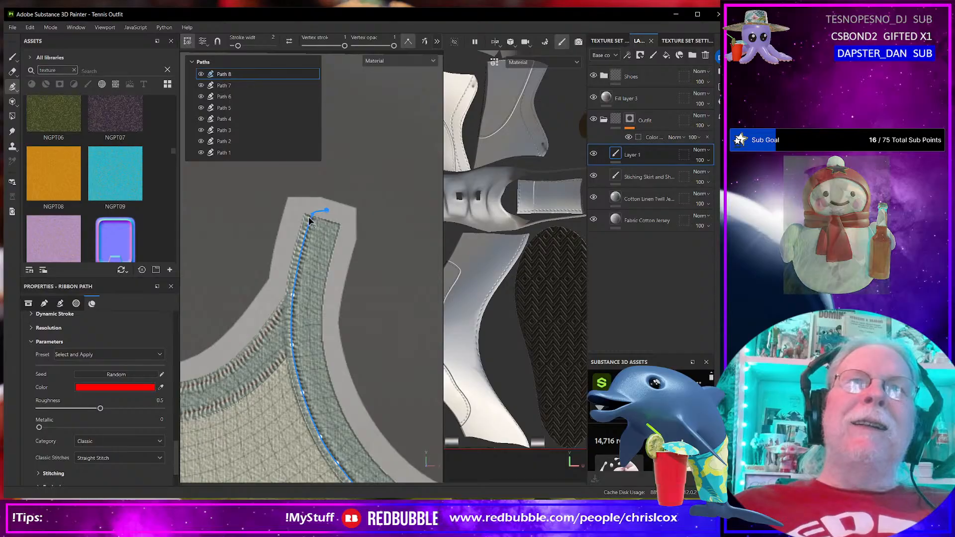
left_click(409, 42)
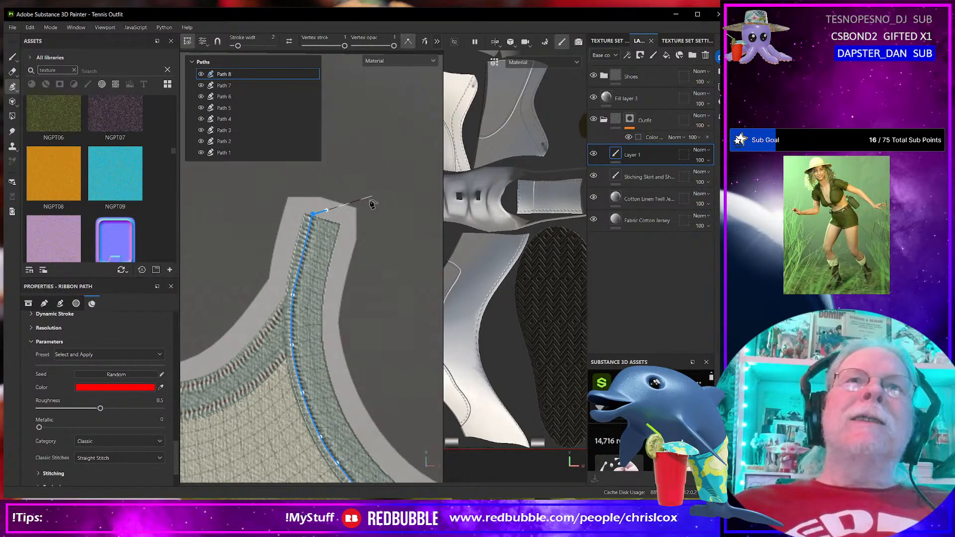
left_click(332, 222)
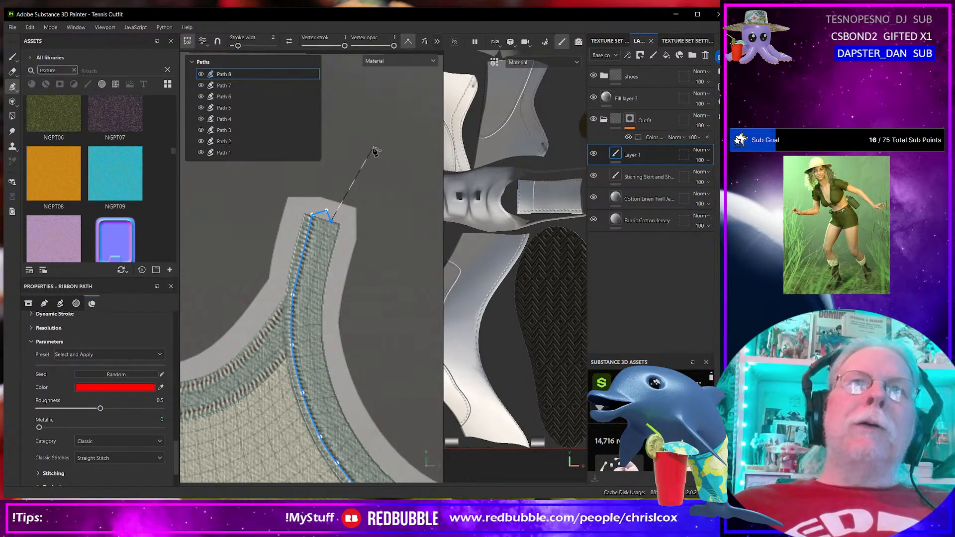
Step: Continue the path down the strap's armhole-side edge to where the curve begins, and nudge the corner point at the strap's end
left_click(322, 274)
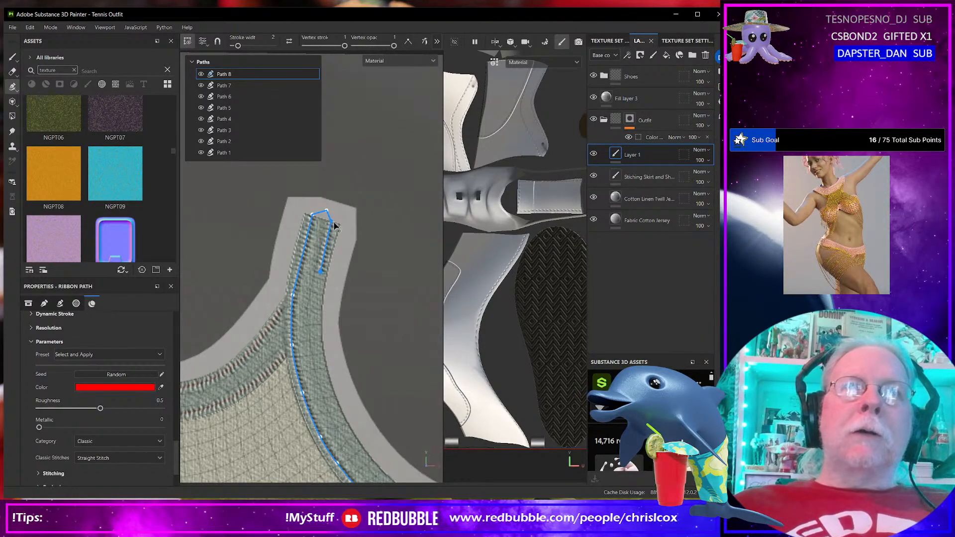
left_click_drag(334, 222, 335, 222)
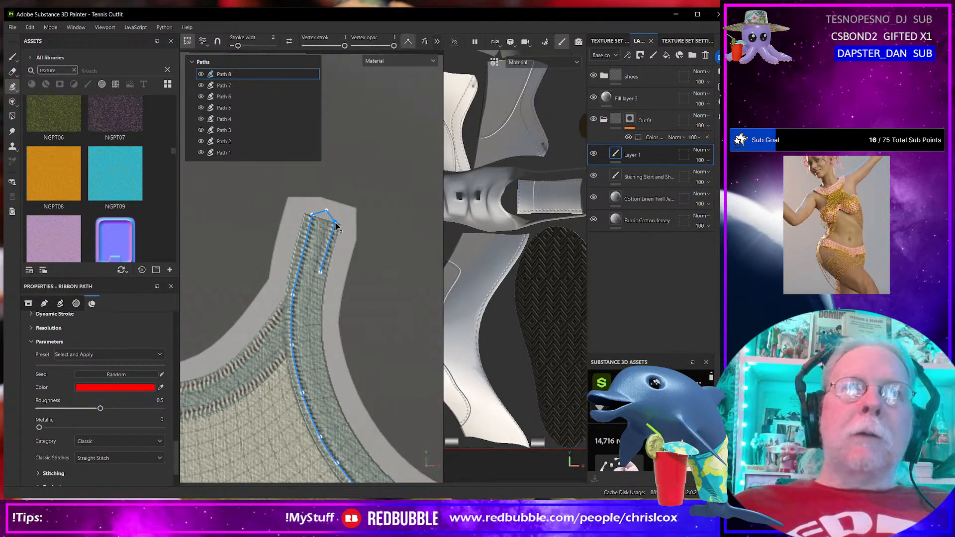
left_click(317, 334)
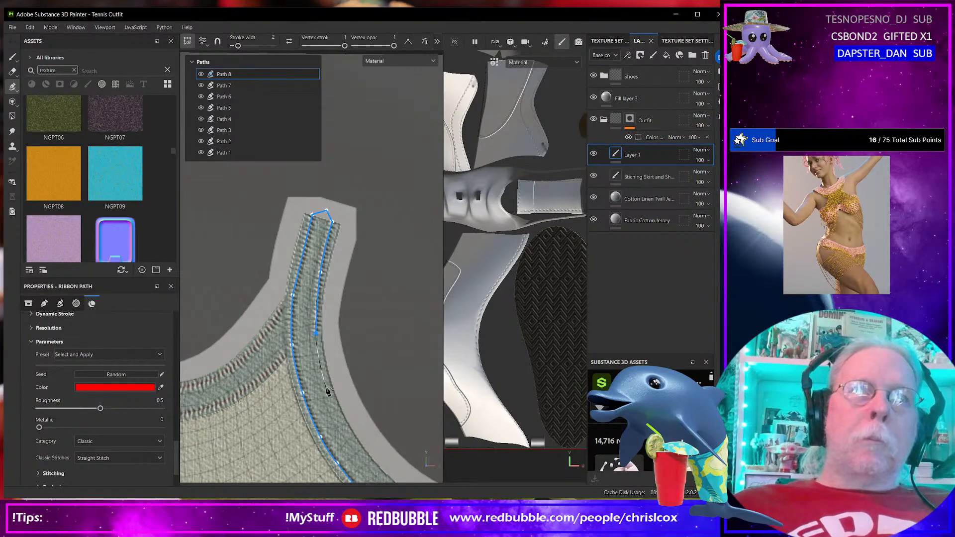
left_click(326, 387)
middle_click_drag(323, 384, 284, 284, "alt")
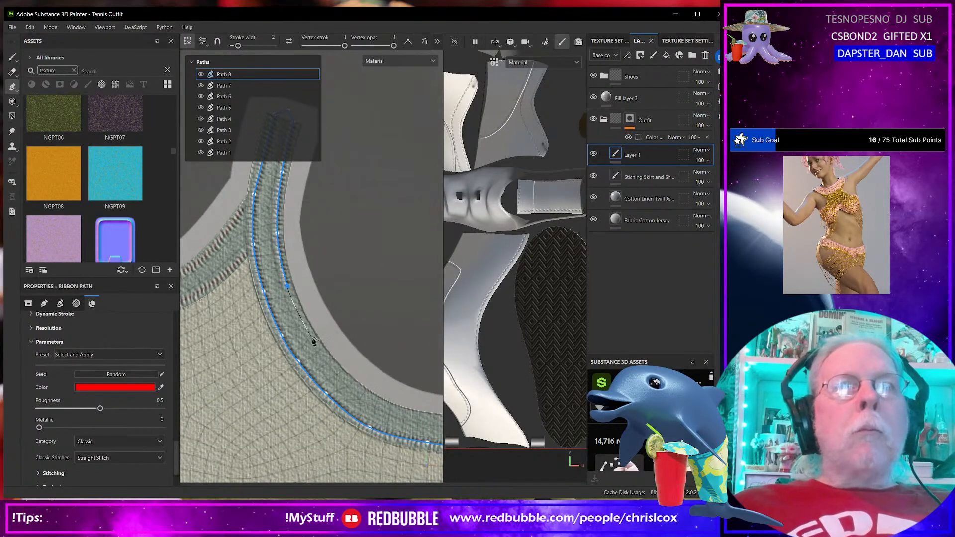
Step: Continue the path around the armhole band's opening edge and end it at the side seam
left_click(309, 336)
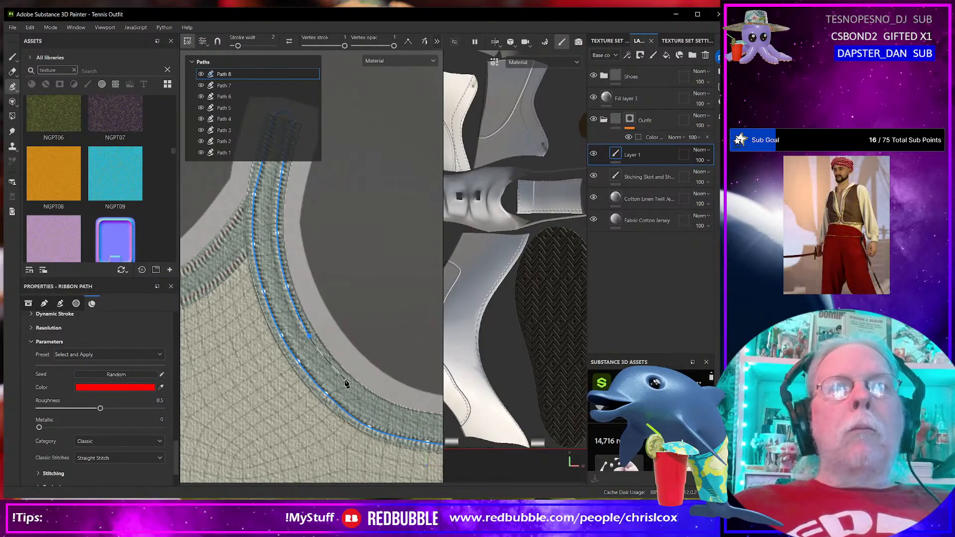
left_click(345, 379)
middle_click_drag(380, 409, 301, 376, "alt")
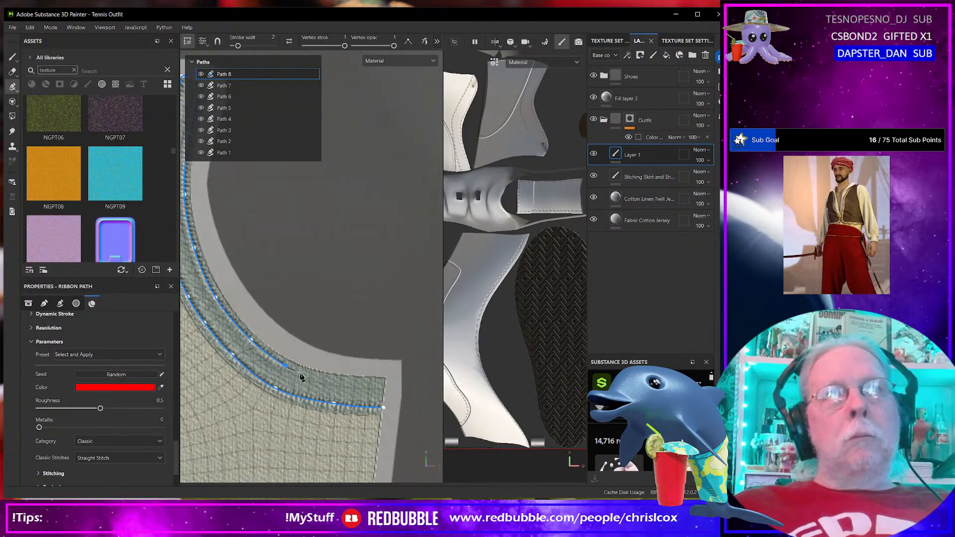
left_click(328, 381)
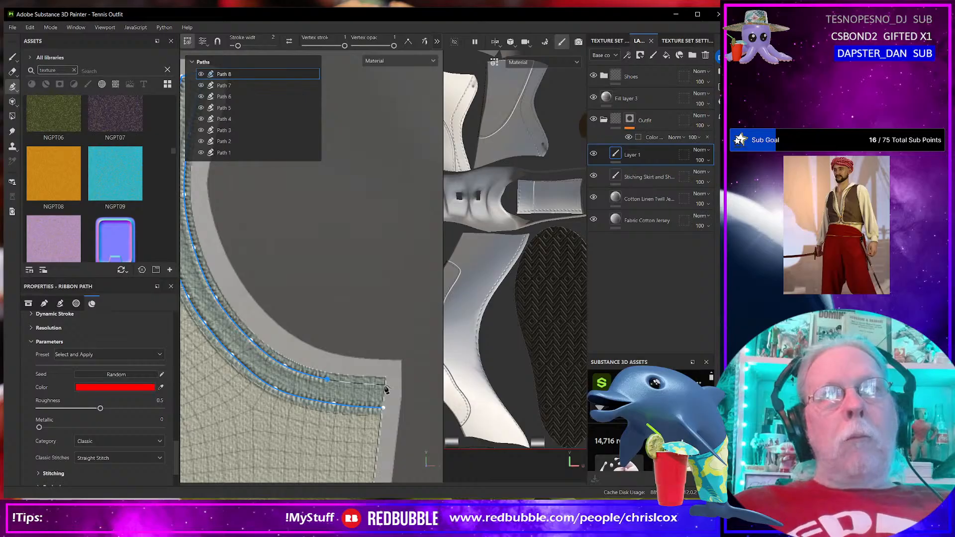
left_click(385, 386)
scroll(386, 386, "down", 3)
middle_click_drag(337, 377, 419, 352, "alt")
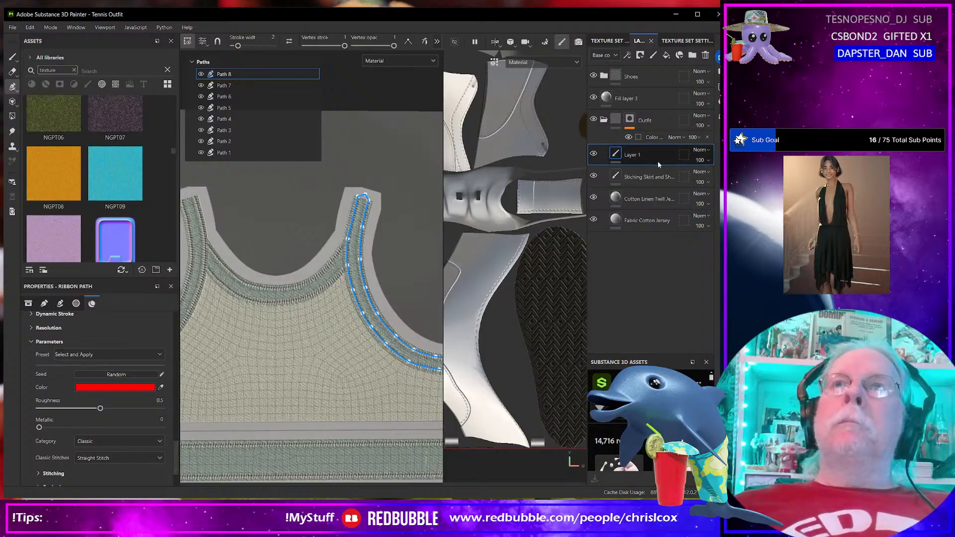
Step: Rename the shirt stitching paint layer as Stiching Top
double_click(641, 155)
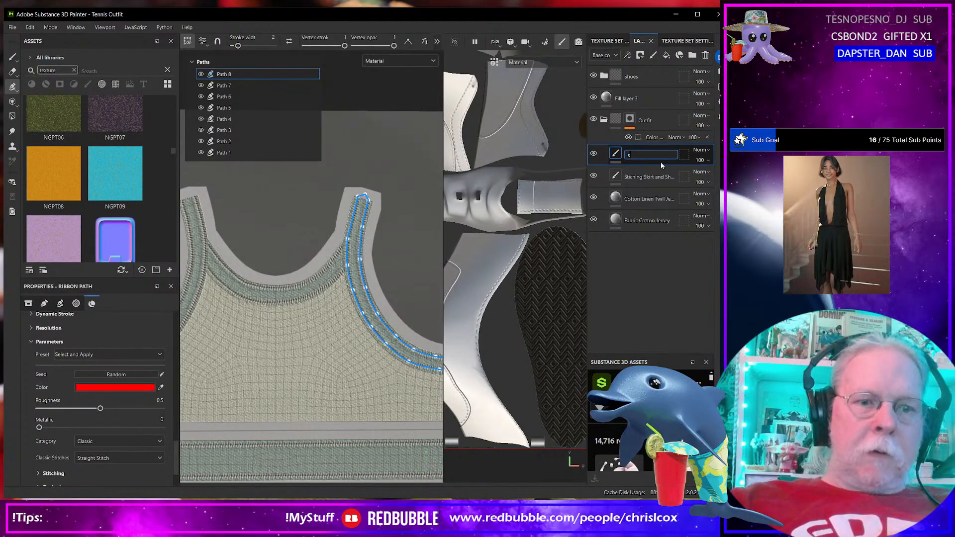
type("sTICHING T")
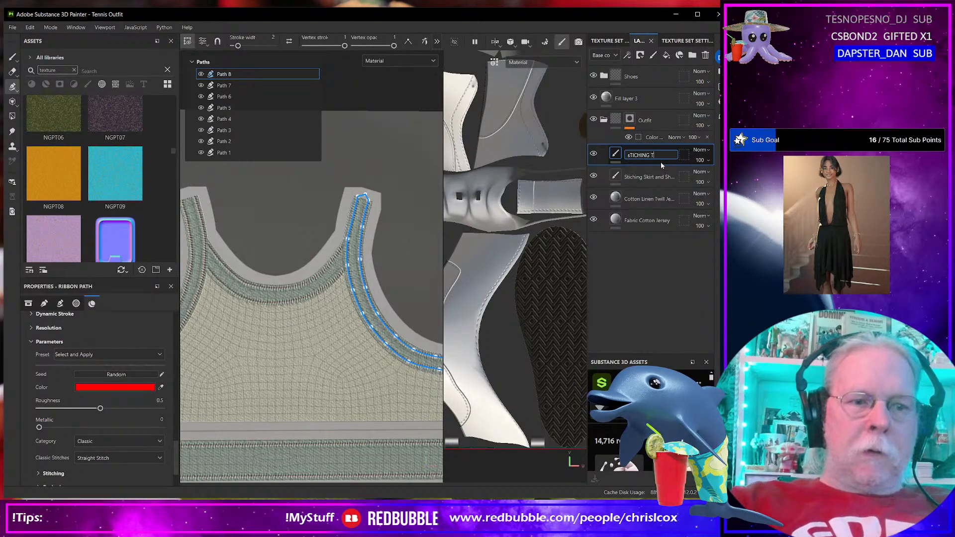
type("OP")
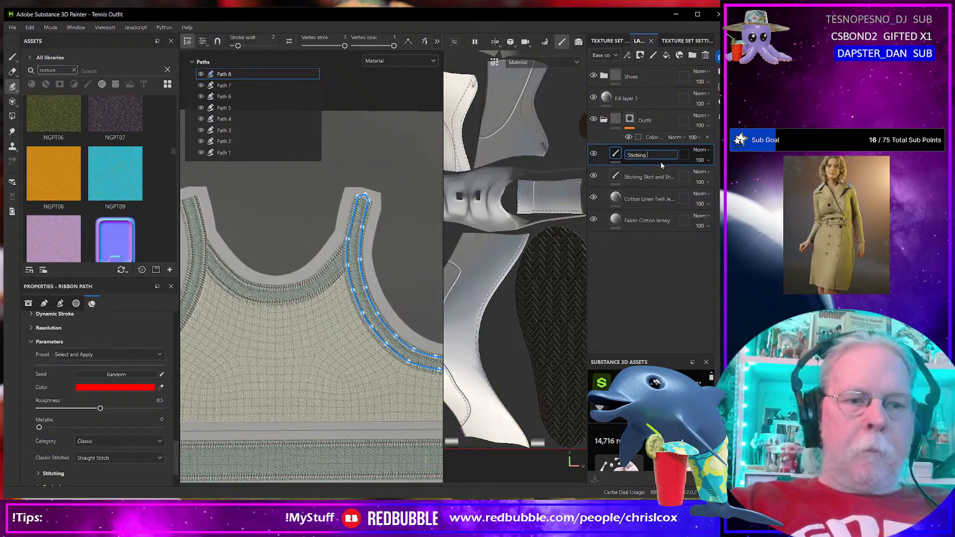
key("Return")
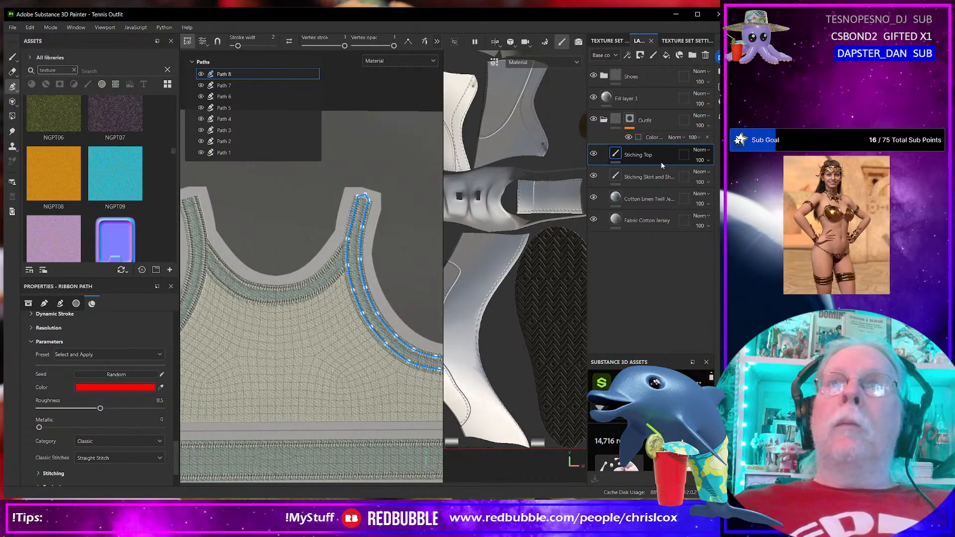
Step: Group the Stiching Top layer and the skirt stitching layer into a folder named Stiching
left_click(646, 177, "ctrl")
right_click(655, 173)
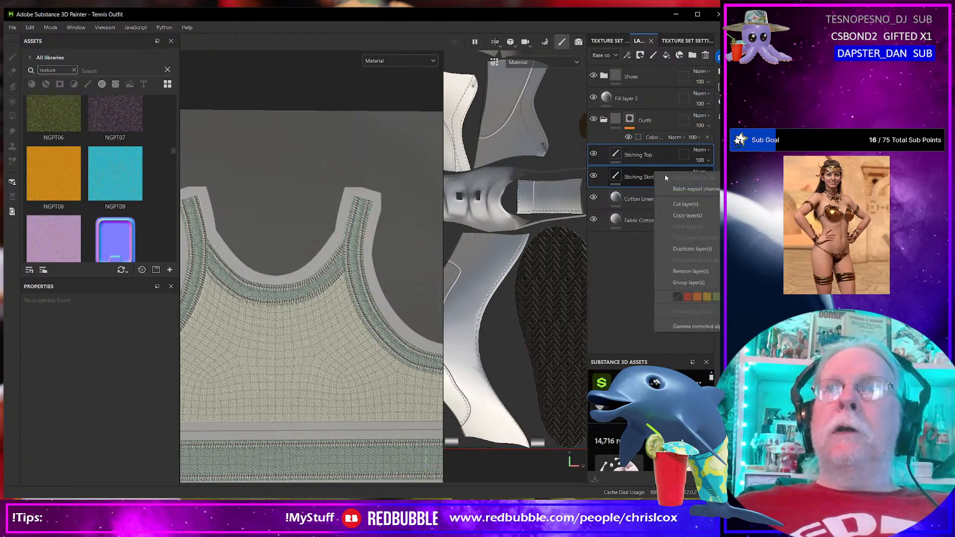
left_click(684, 283)
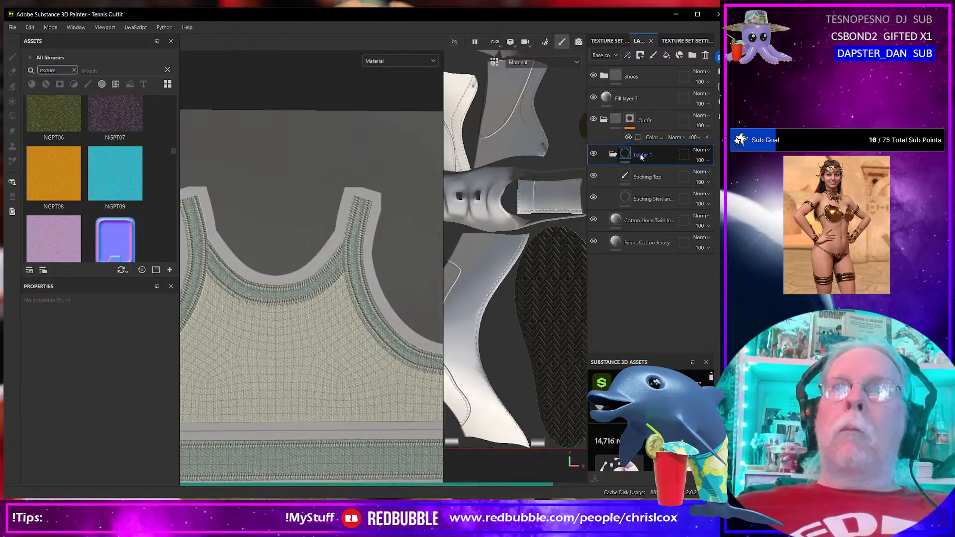
type("S")
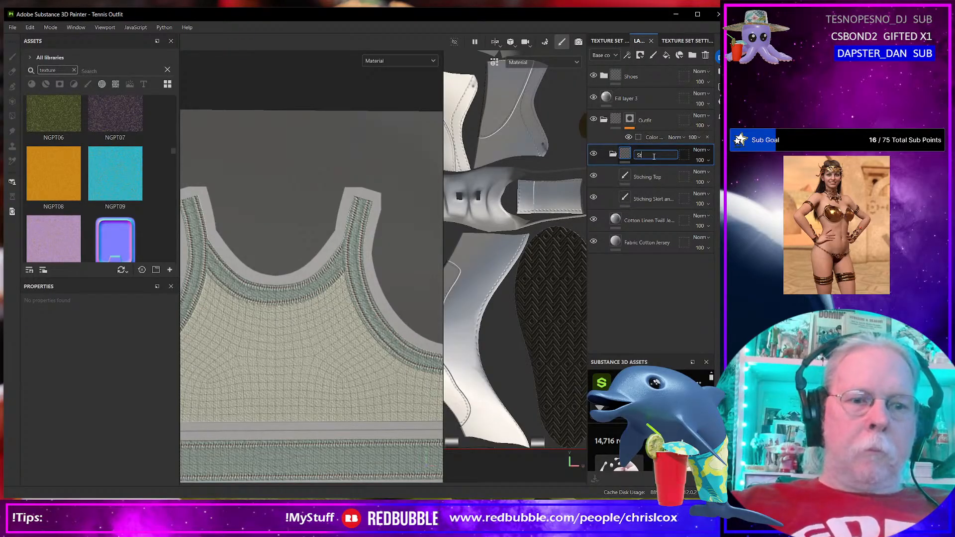
type("tiching")
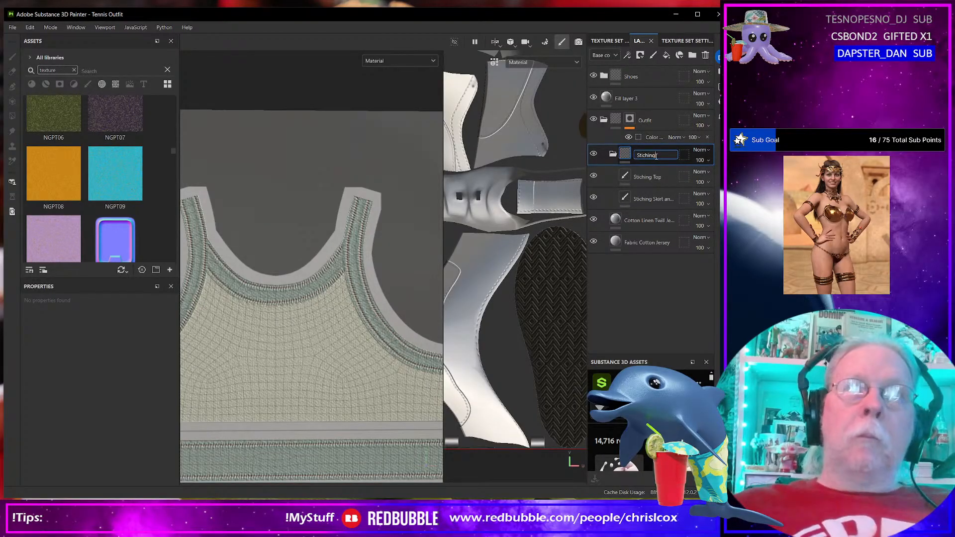
key("Return")
Step: Add an HSL Perceptive filter to the Stiching folder
scroll(361, 315, "up", 2)
scroll(361, 314, "up", 6)
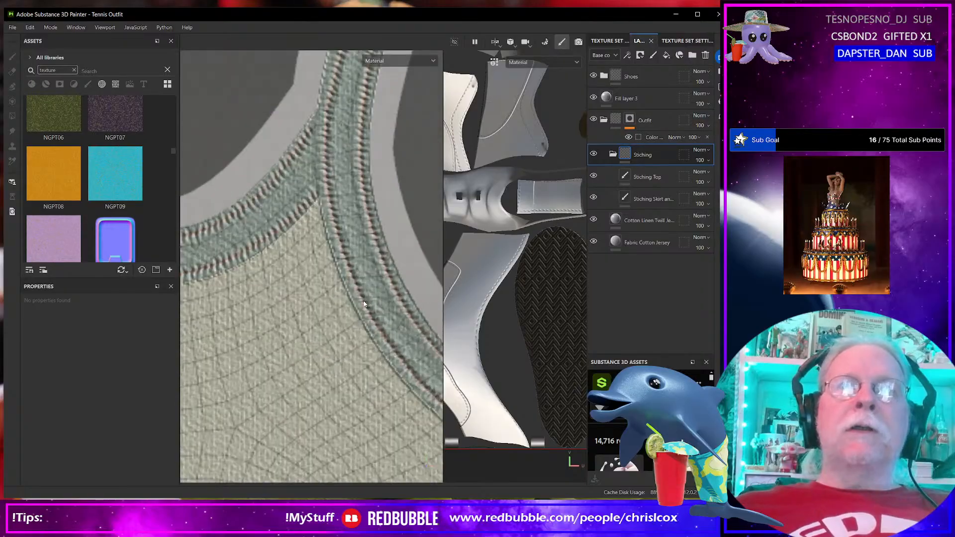
scroll(362, 305, "down", 3)
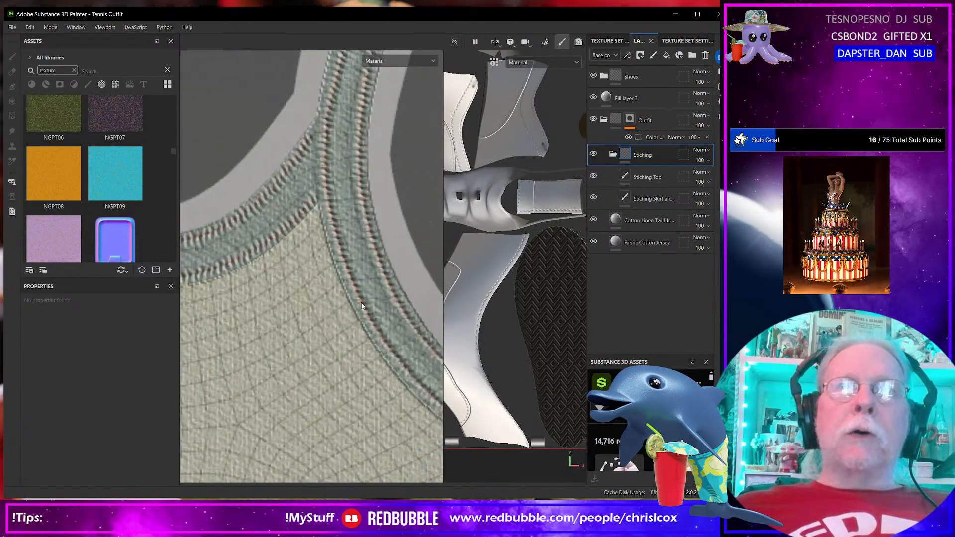
left_click(608, 57)
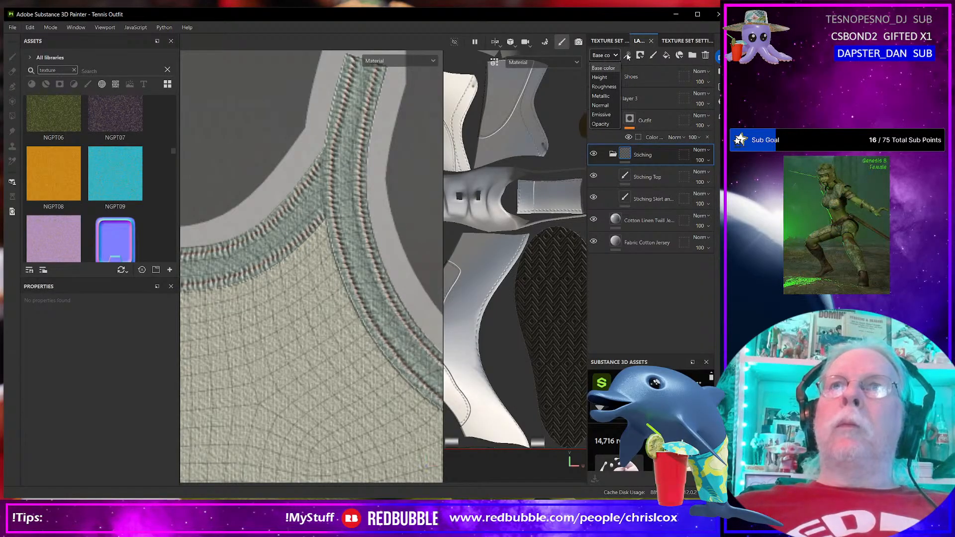
left_click(627, 56)
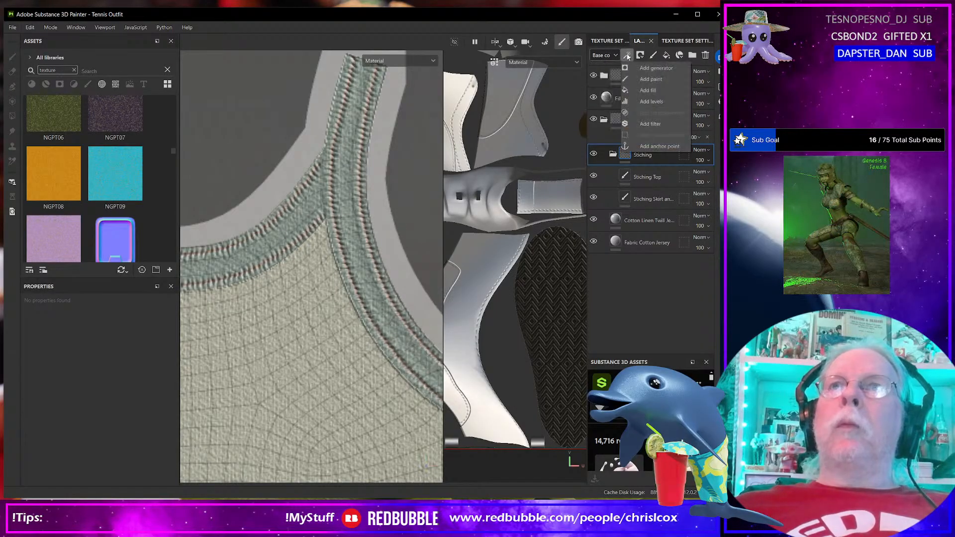
left_click(651, 124)
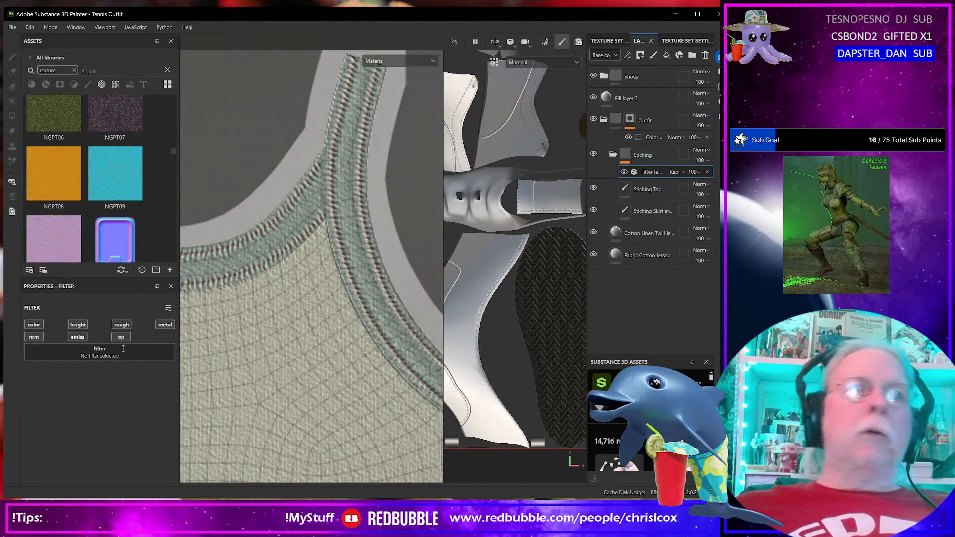
left_click(144, 352)
scroll(240, 441, "down", 3)
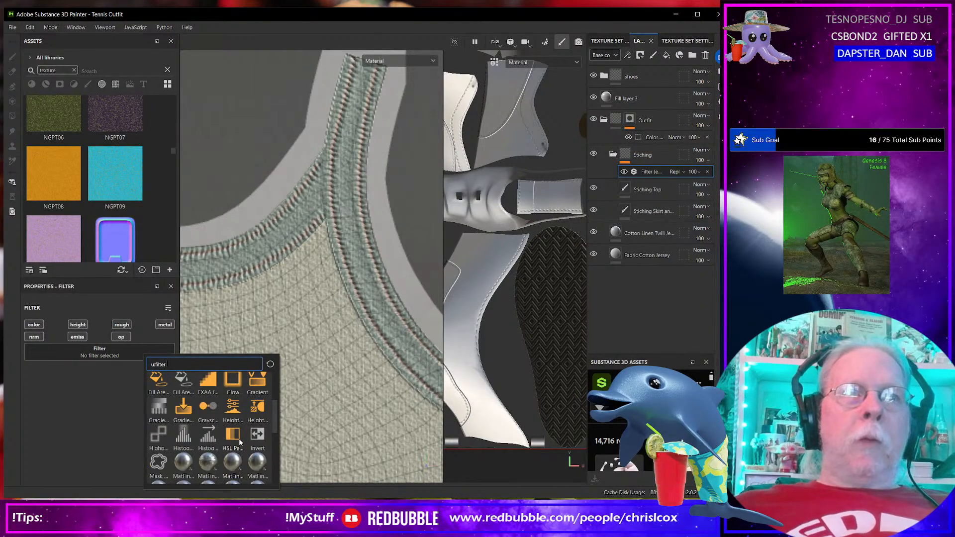
left_click(233, 435)
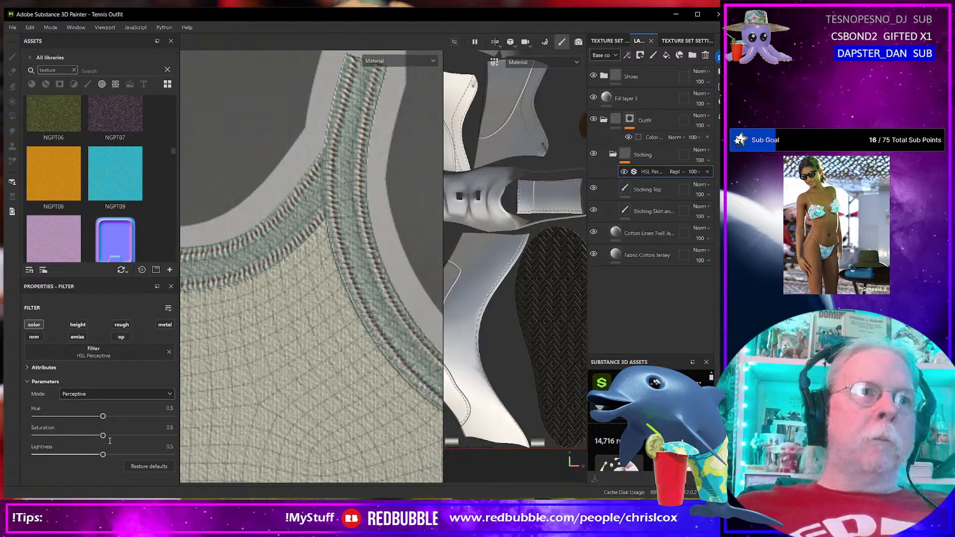
Step: Set the filter's saturation and lightness to 0, and the Stiching folder's opacity to 50
left_click_drag(102, 436, 33, 436)
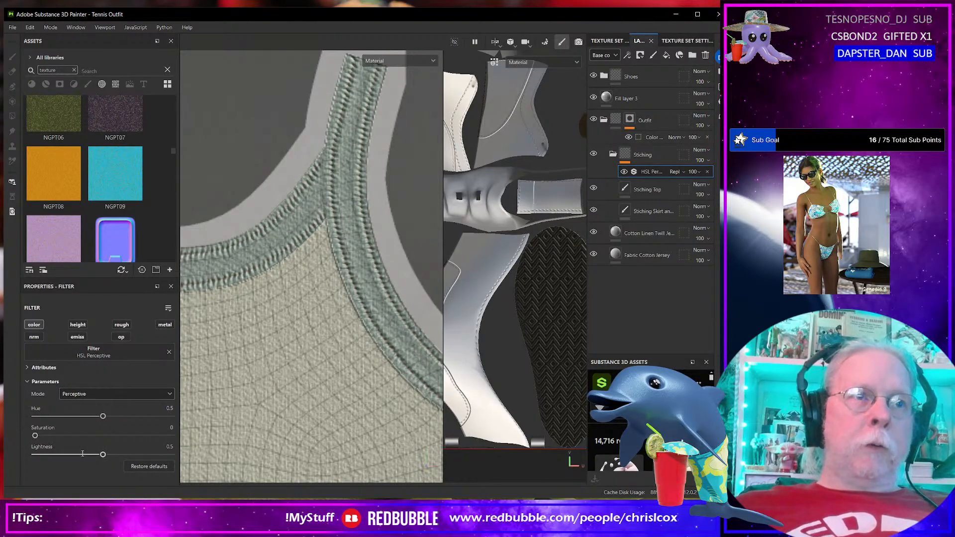
left_click_drag(103, 454, 6, 452)
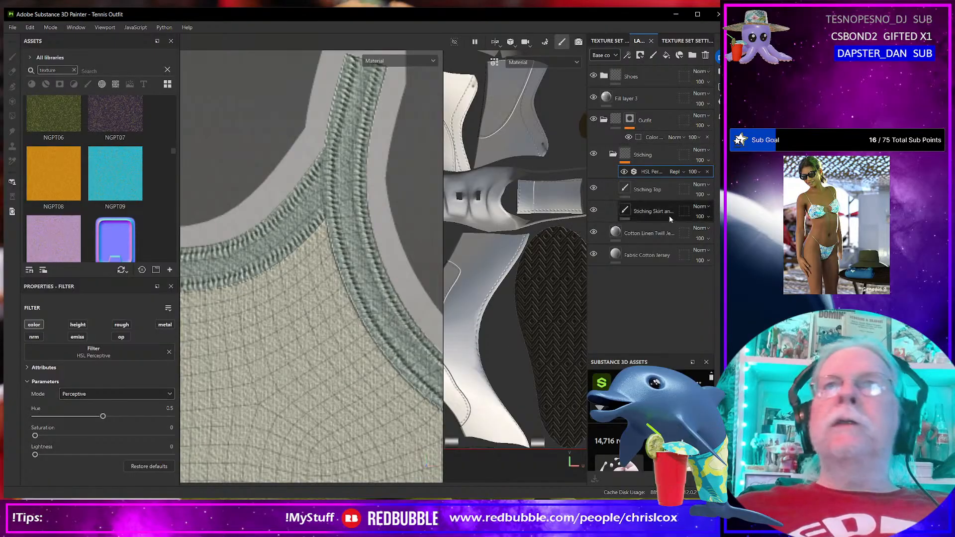
left_click(708, 163)
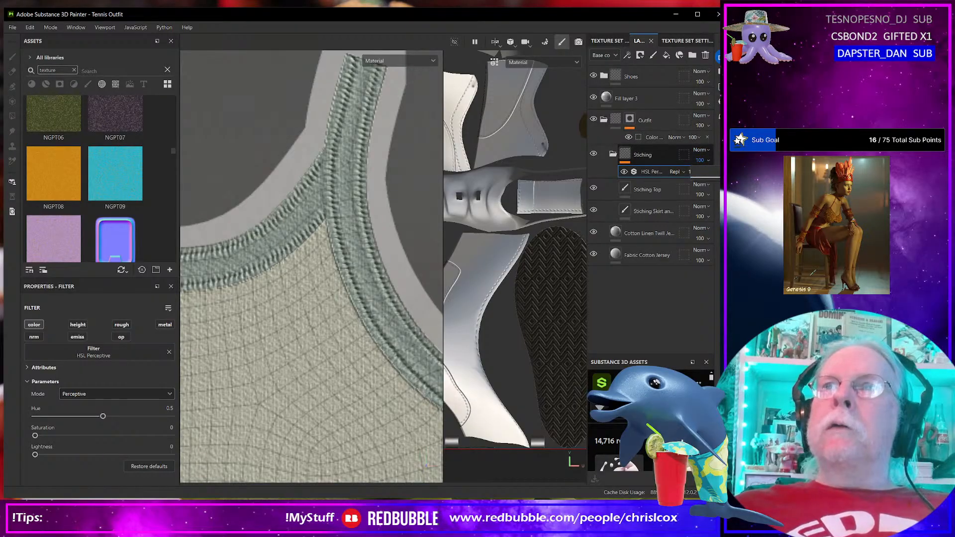
left_click_drag(736, 177, 713, 178)
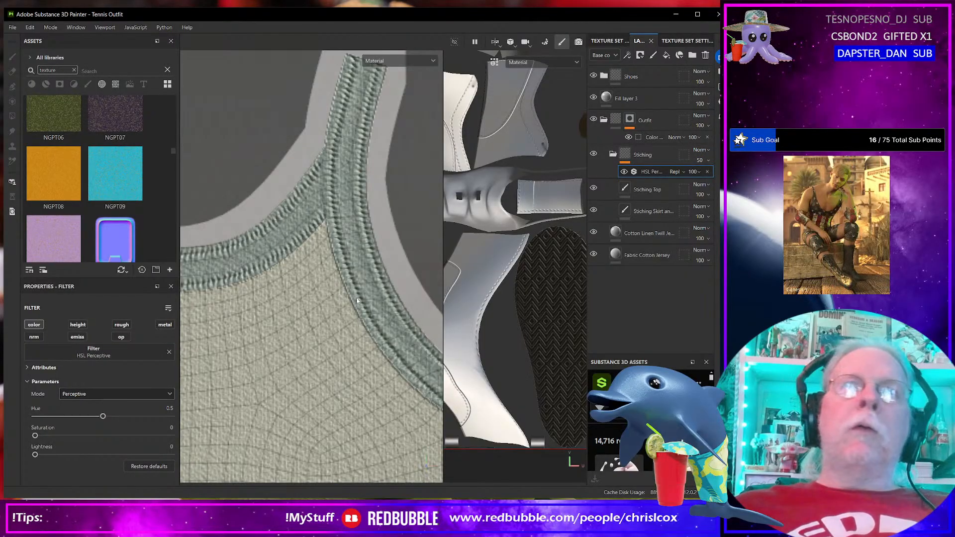
Step: Examine the stitching colour across the flat pattern pieces of the whole outfit
scroll(356, 297, "down", 10)
middle_click_drag(311, 317, 373, 272, "alt")
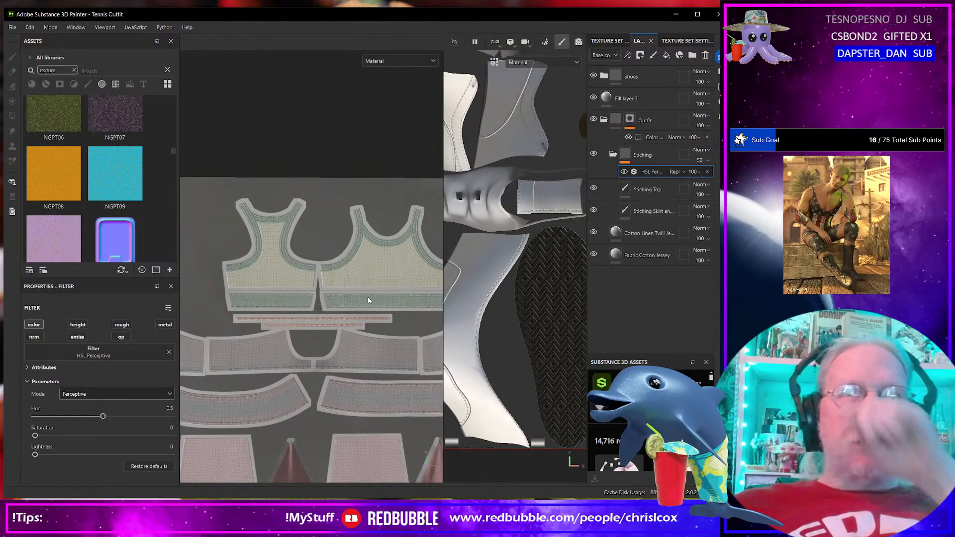
middle_click_drag(313, 301, 281, 333, "alt")
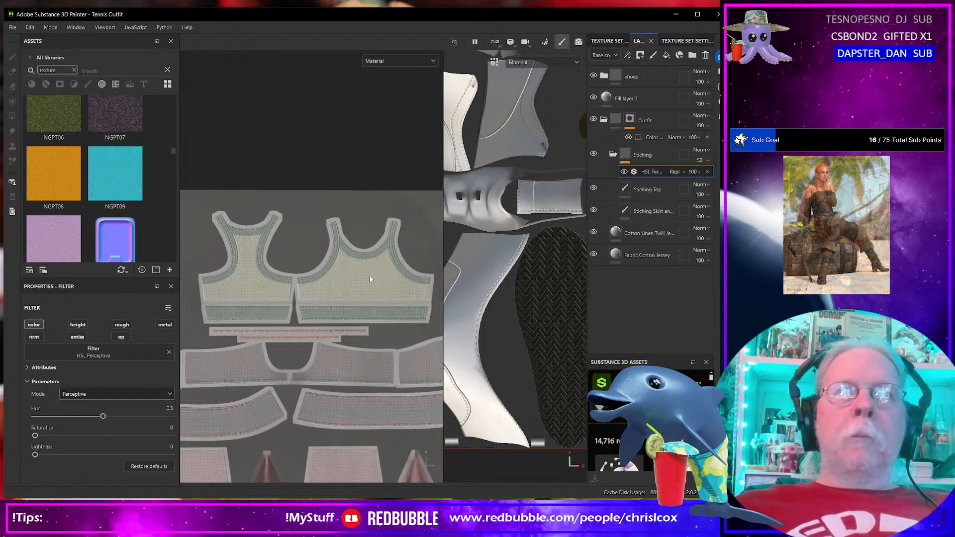
scroll(366, 278, "up", 1)
scroll(366, 280, "down", 3)
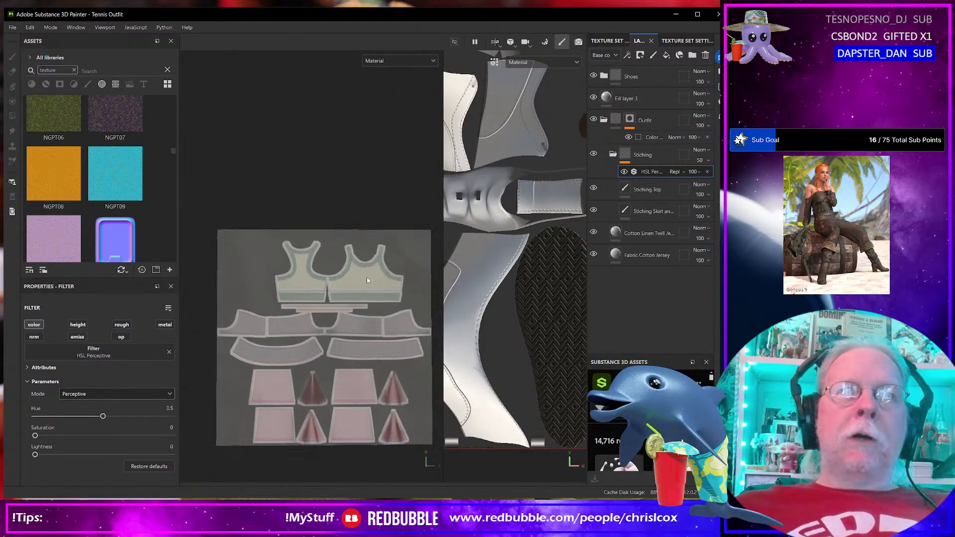
middle_click_drag(344, 294, 358, 254, "alt")
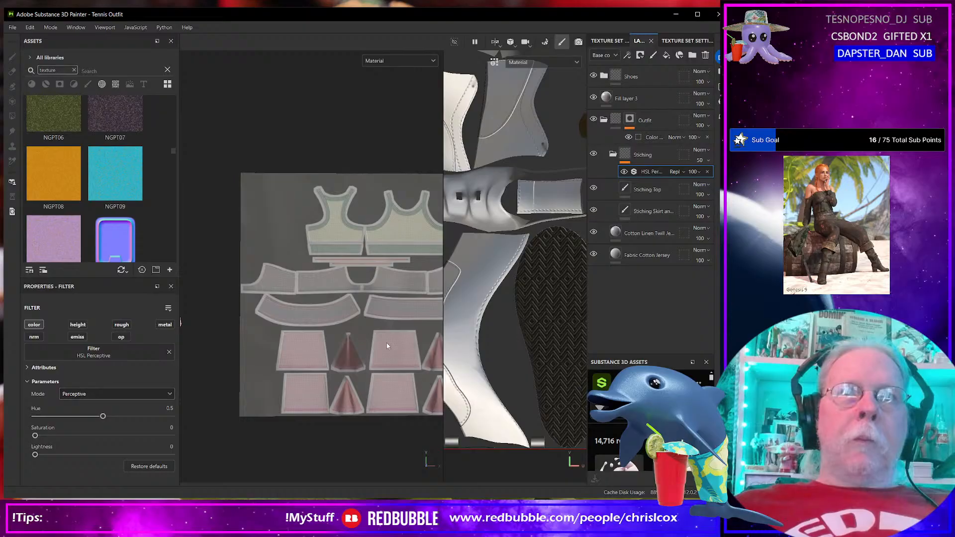
scroll(387, 346, "up", 3)
scroll(384, 338, "down", 3)
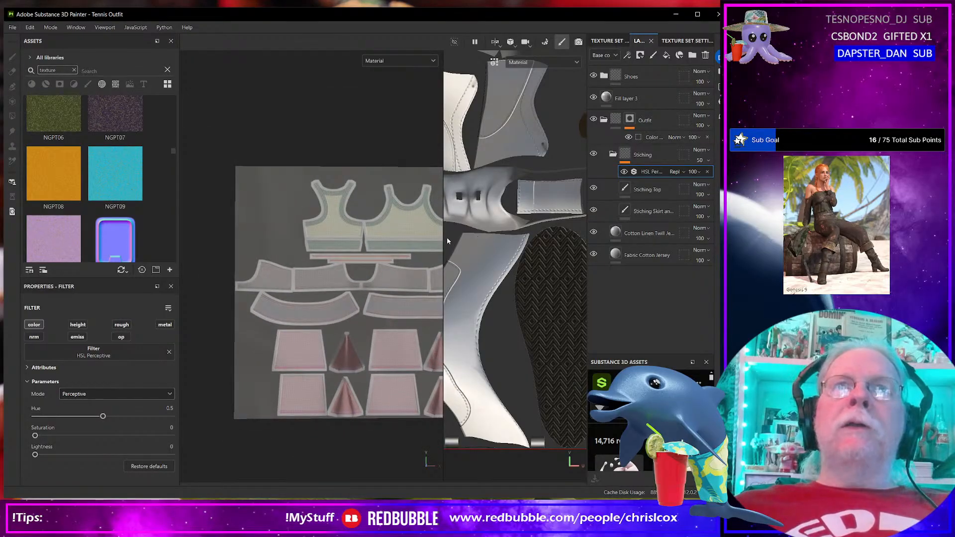
Step: Widen the 3D viewport and inspect the stitching on the assembled top, shorts and skirt
left_click_drag(443, 244, 543, 251)
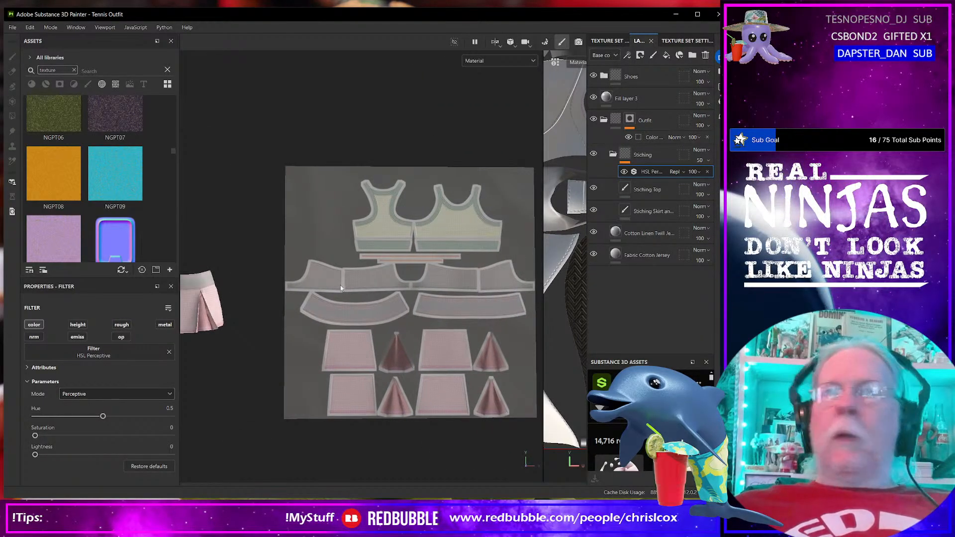
middle_click_drag(248, 289, 387, 265, "alt")
middle_click_drag(338, 282, 417, 294, "alt")
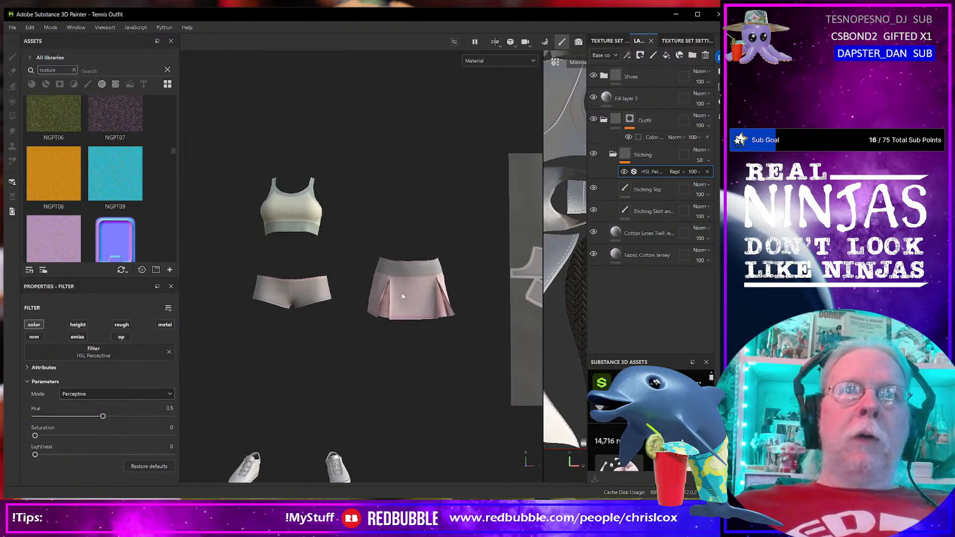
scroll(403, 296, "up", 3)
middle_click_drag(319, 254, 370, 305, "alt")
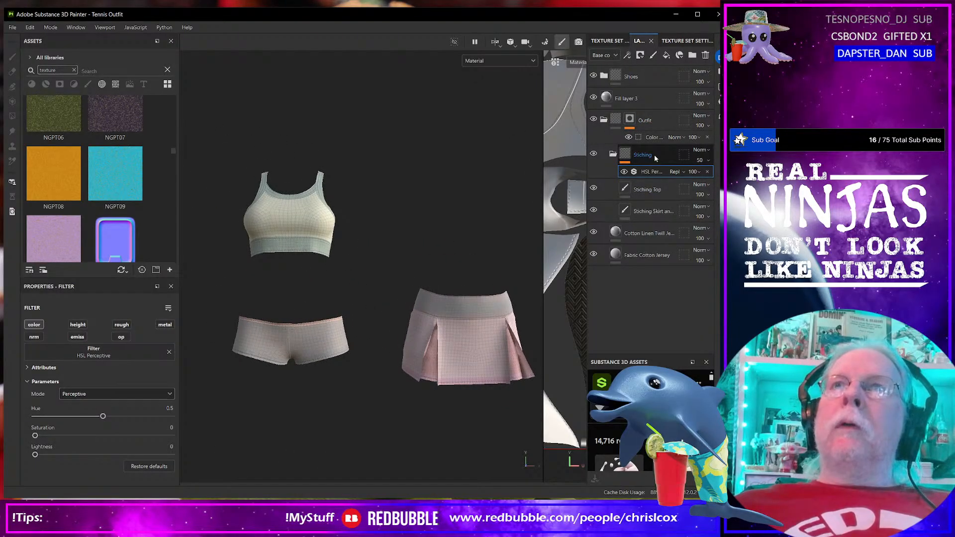
Step: Add an empty paint layer above the Stiching folder
left_click(665, 54)
key("ctrl+z")
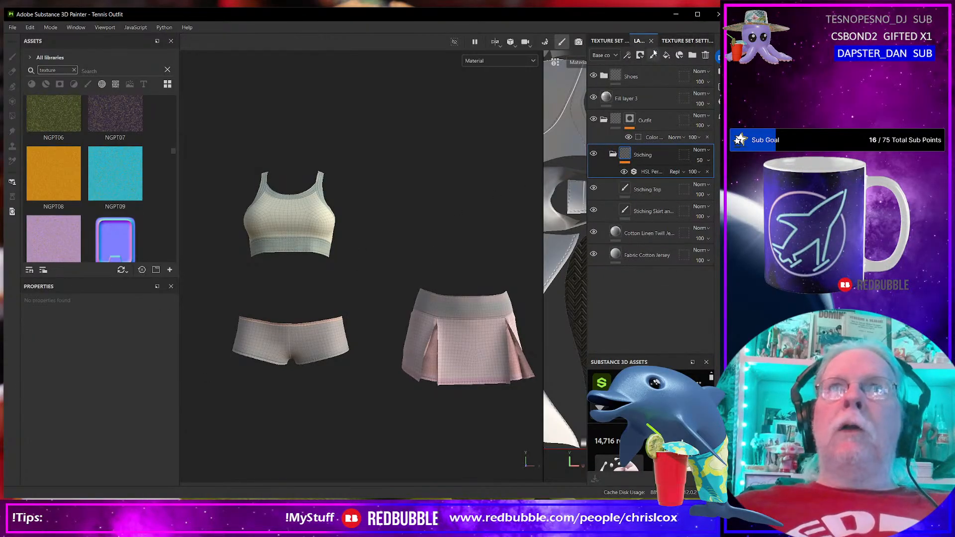
left_click(653, 55)
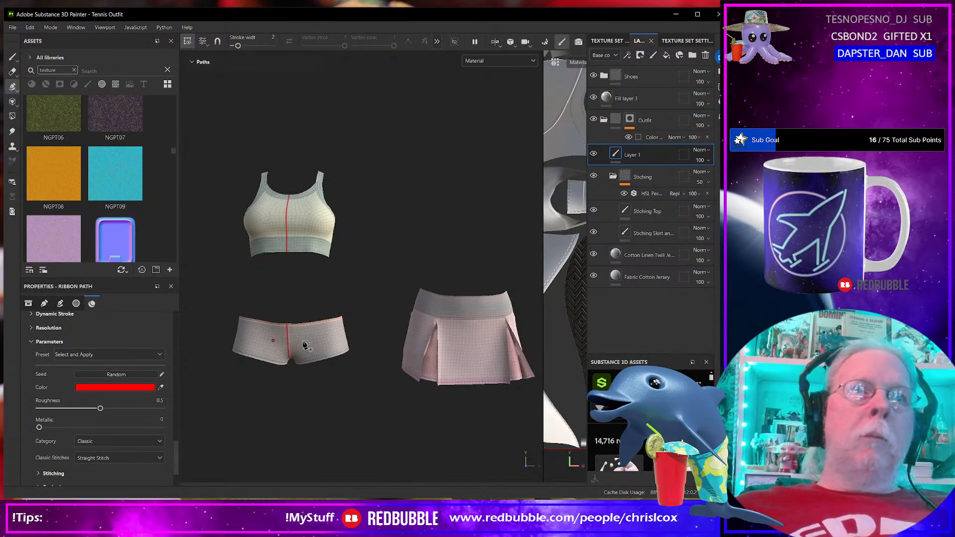
Step: Turn off symmetry and switch to the Paint brush on the new layer
middle_click_drag(310, 345, 356, 367)
mouse_move(339, 370)
left_mouse_down("alt")
mouse_move(363, 364)
mouse_move(341, 363)
left_mouse_up("alt")
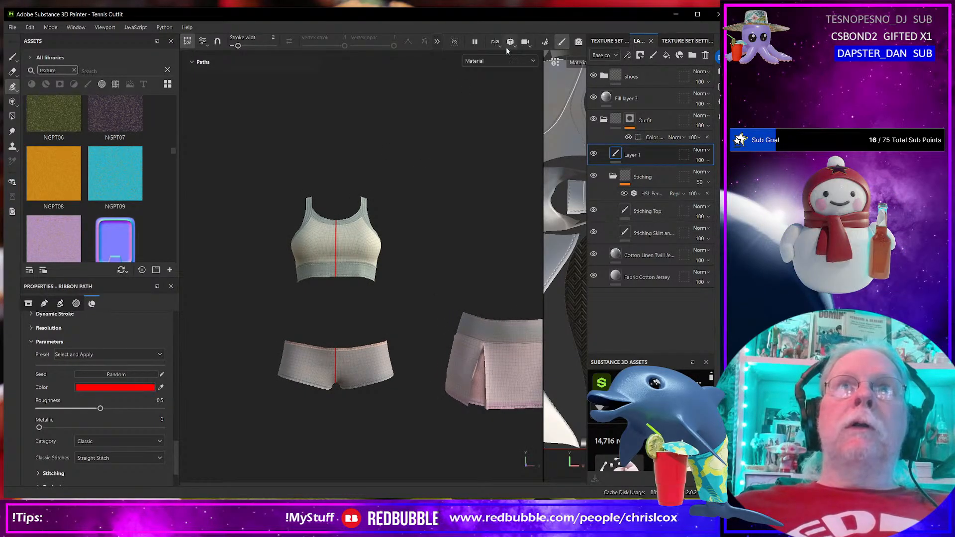
left_click(436, 42)
left_click(424, 43)
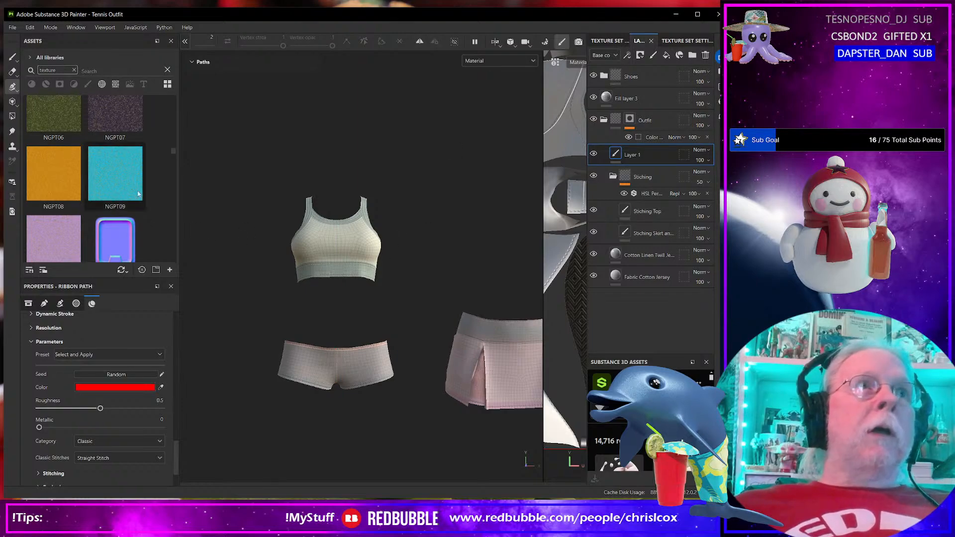
key("1")
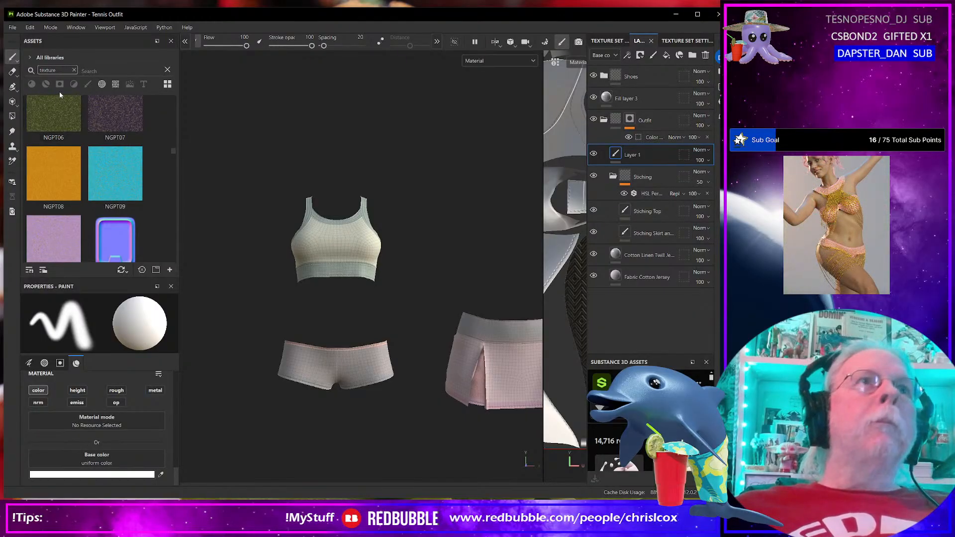
Step: Search the asset library for "wrinkl", limited to alphas, and widen the asset list to four columns
left_click(75, 70)
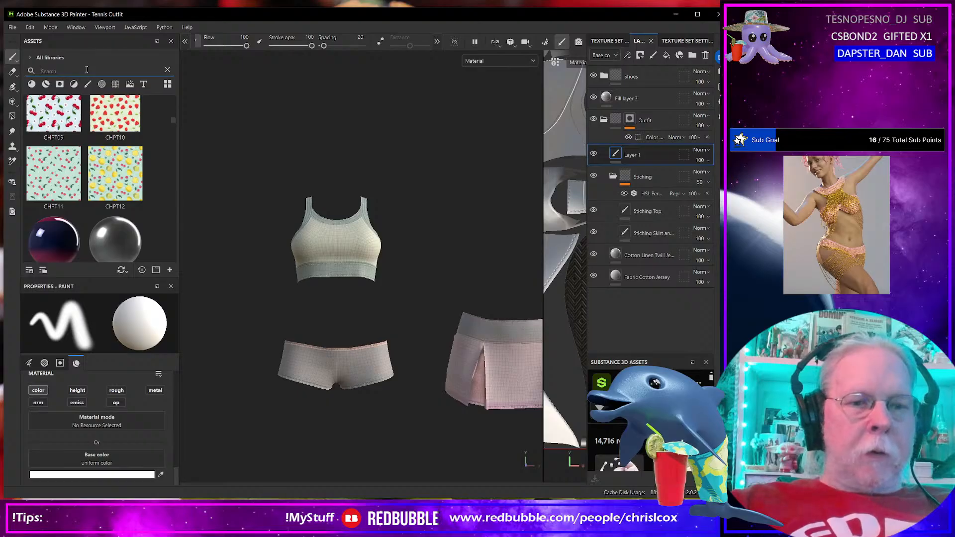
type("wrin")
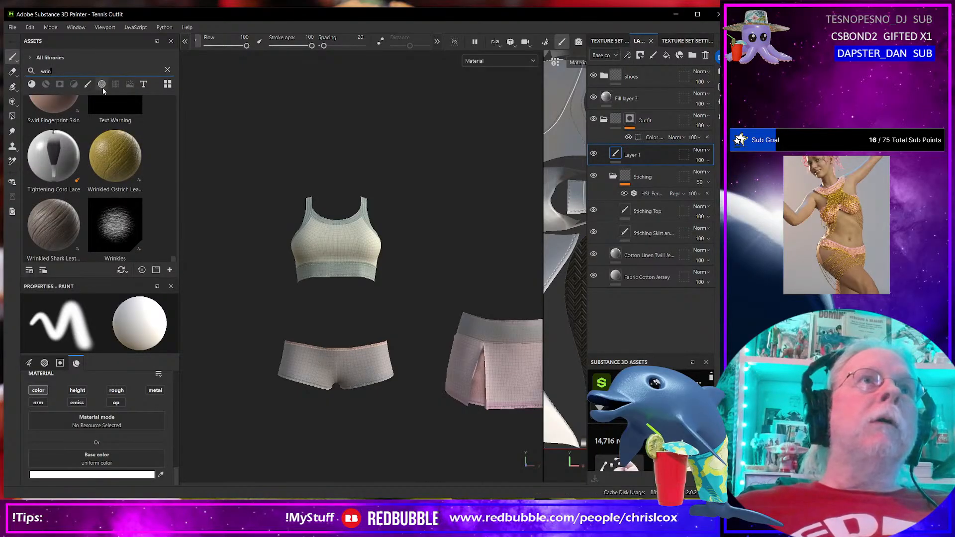
left_click(101, 85)
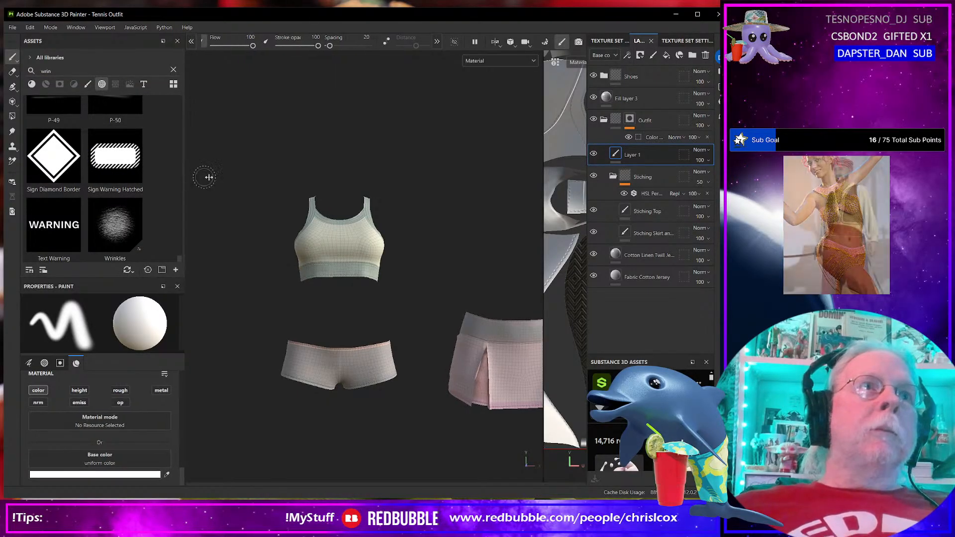
left_click_drag(185, 177, 293, 174)
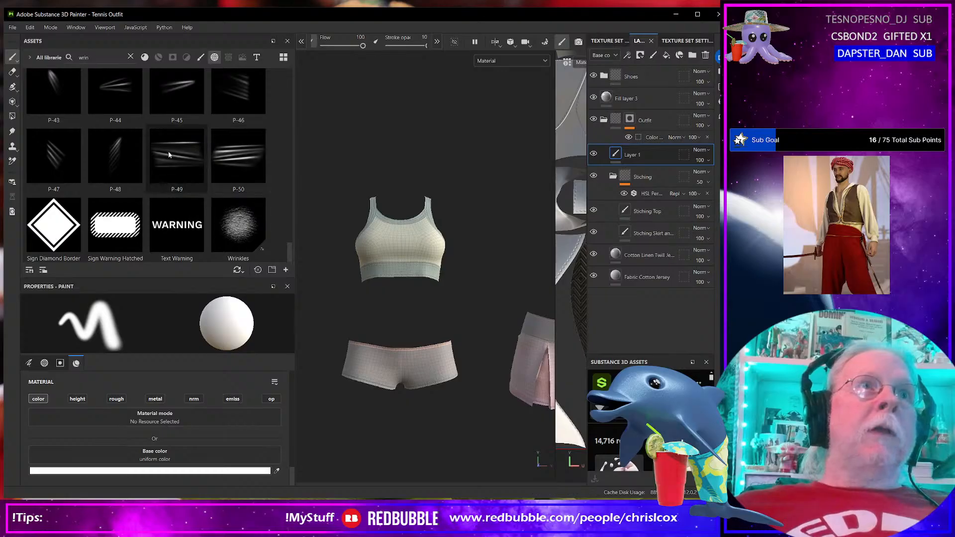
left_click(97, 57)
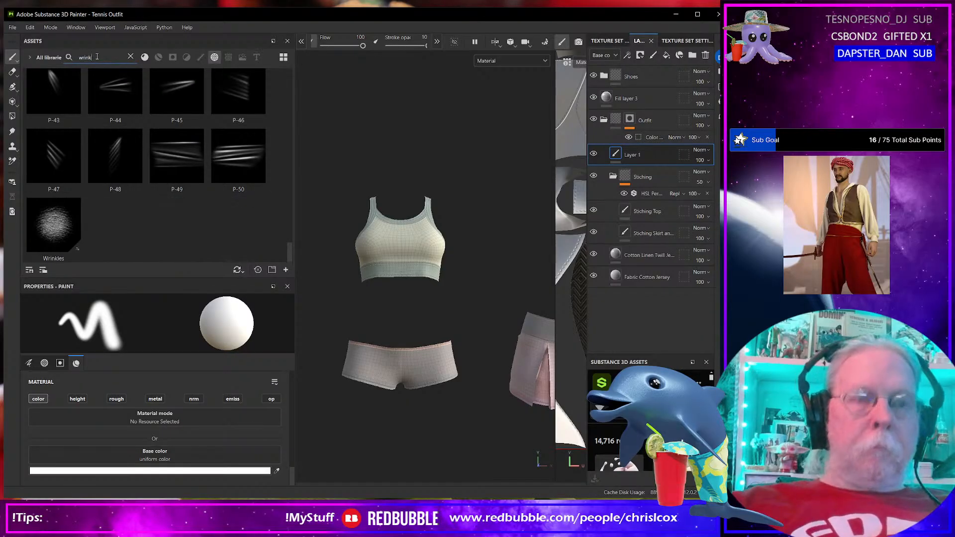
type("kl")
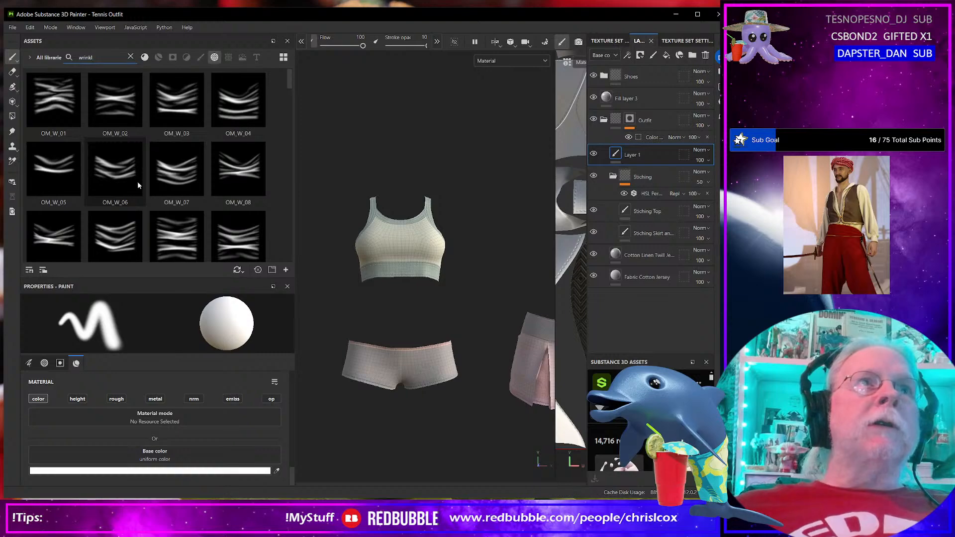
Step: Load the P-10 wrinkle alpha into the brush and enlarge the brush to nearly the width of the top
scroll(139, 185, "down", 8)
scroll(139, 185, "down", 3)
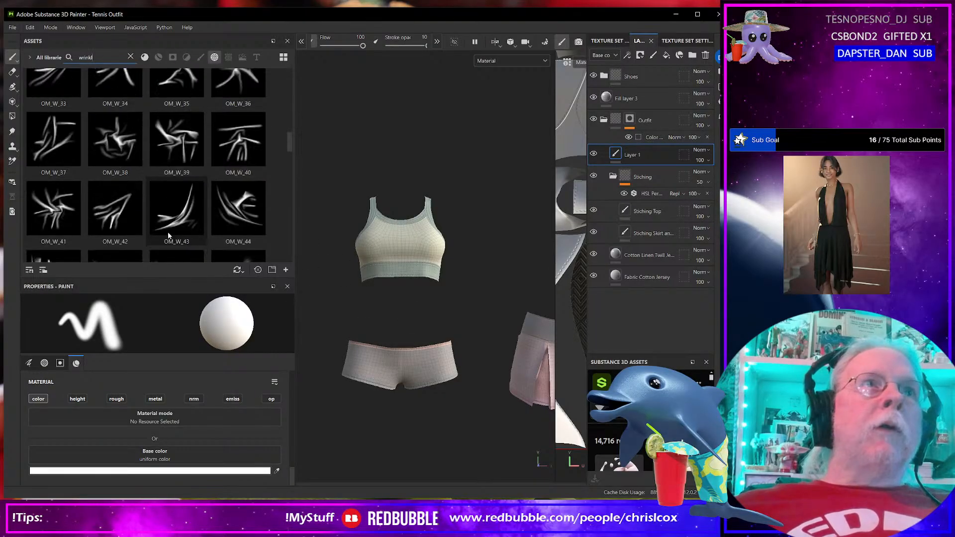
scroll(168, 232, "down", 3)
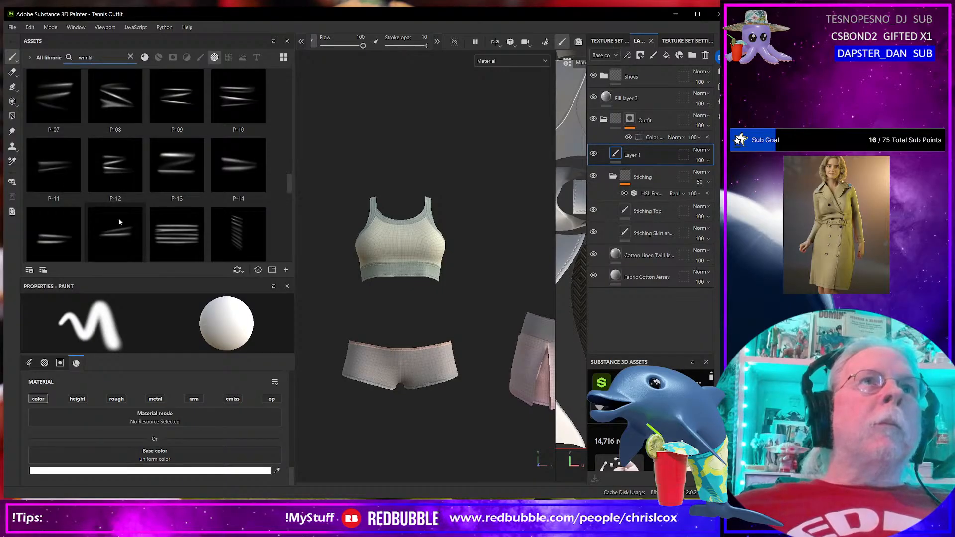
left_click(231, 107)
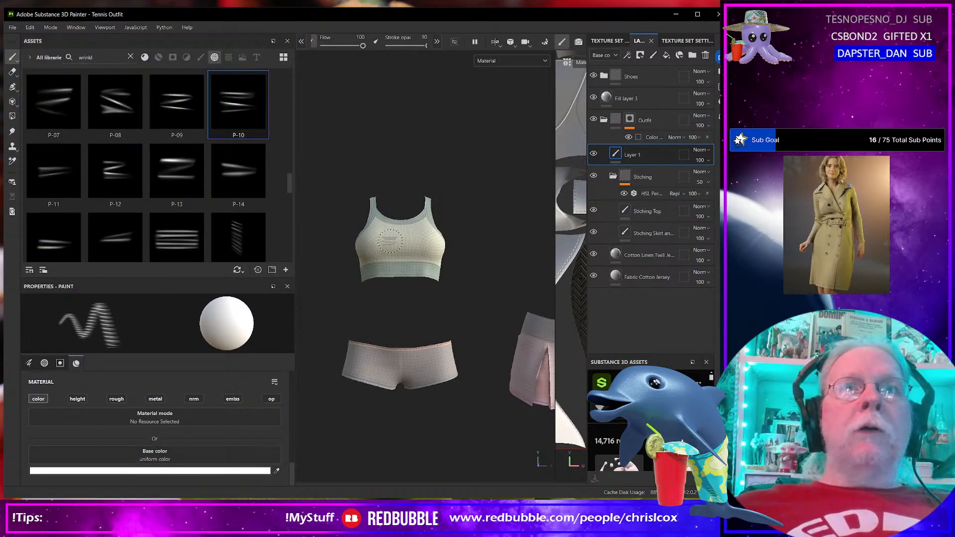
right_click_drag(390, 241, 414, 242, "ctrl")
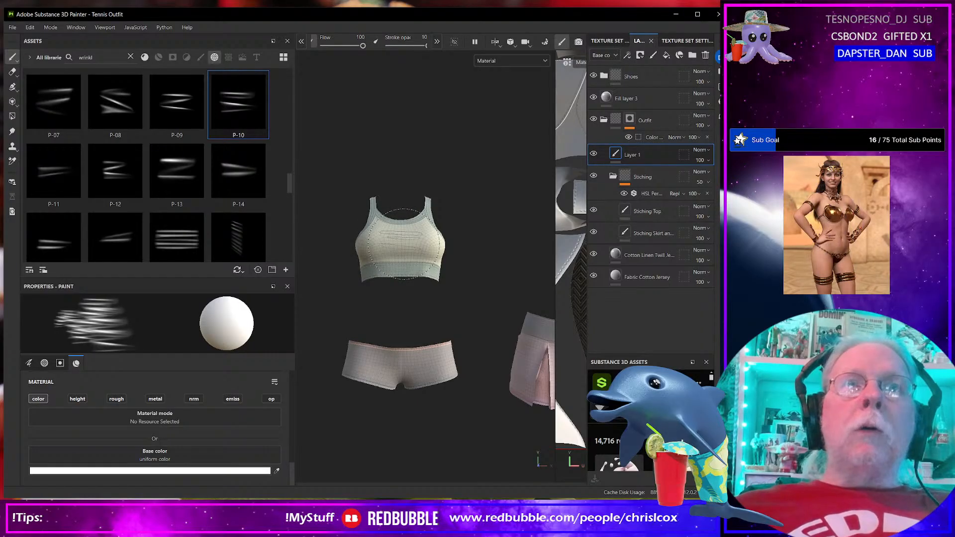
Step: Limit the brush material to the height channel and test it on the front of the top
scroll(229, 246, "down", 8)
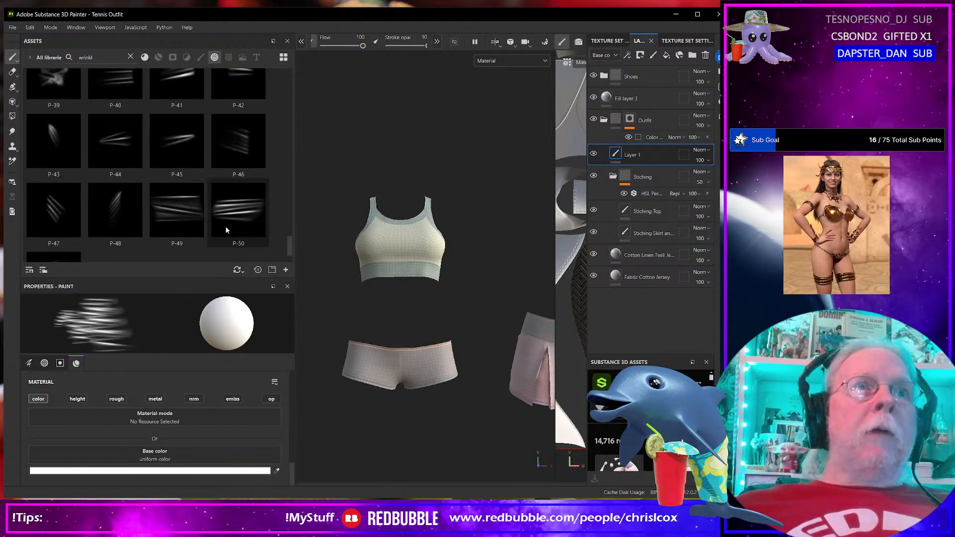
scroll(225, 227, "up", 3)
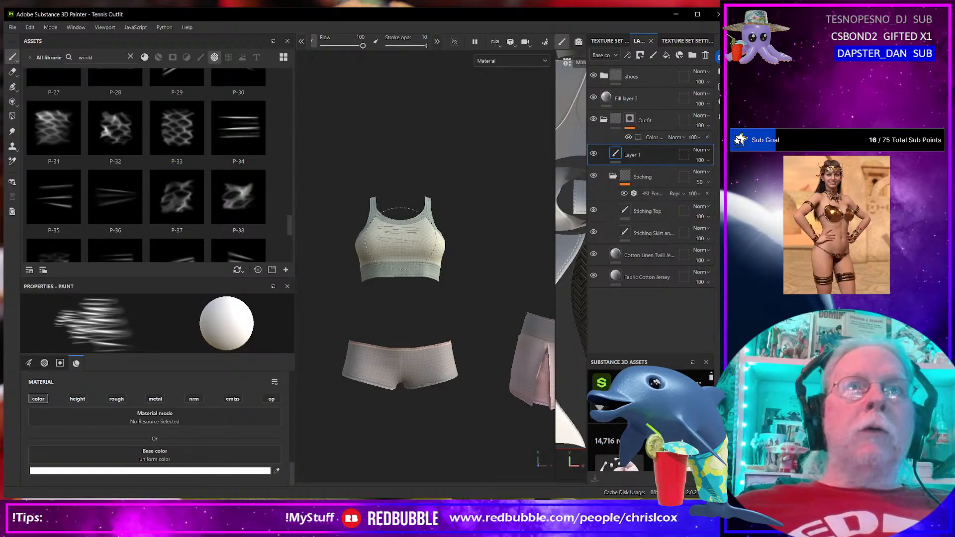
scroll(402, 238, "up", 2)
scroll(401, 239, "up", 2)
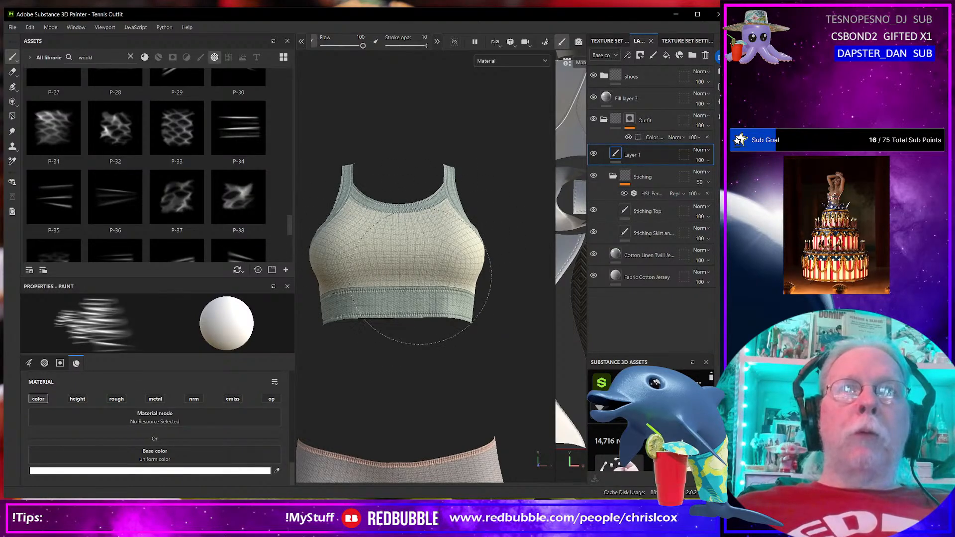
mouse_move(423, 277)
left_mouse_down("alt")
mouse_move(324, 288)
mouse_move(309, 302)
mouse_move(393, 278)
left_mouse_up("alt")
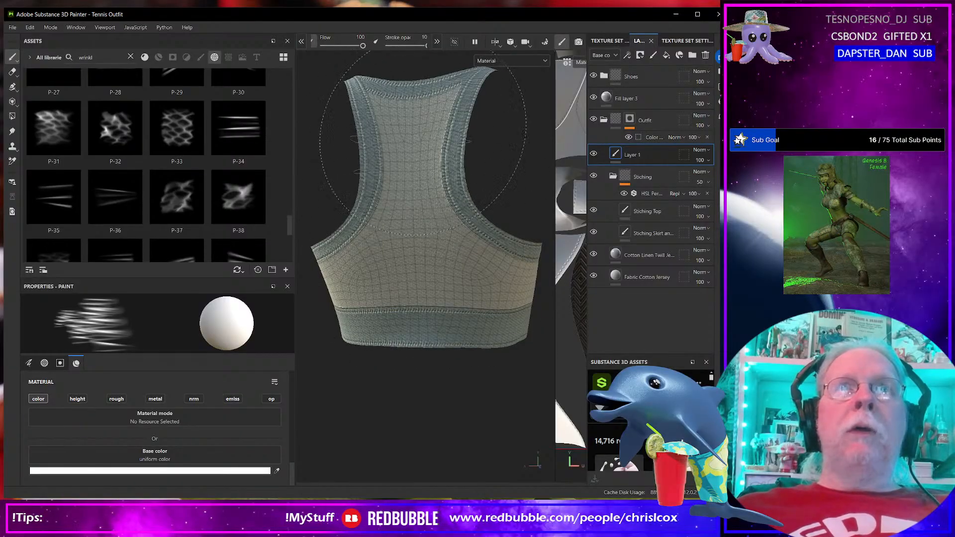
left_click_drag(428, 270, 452, 344, "alt")
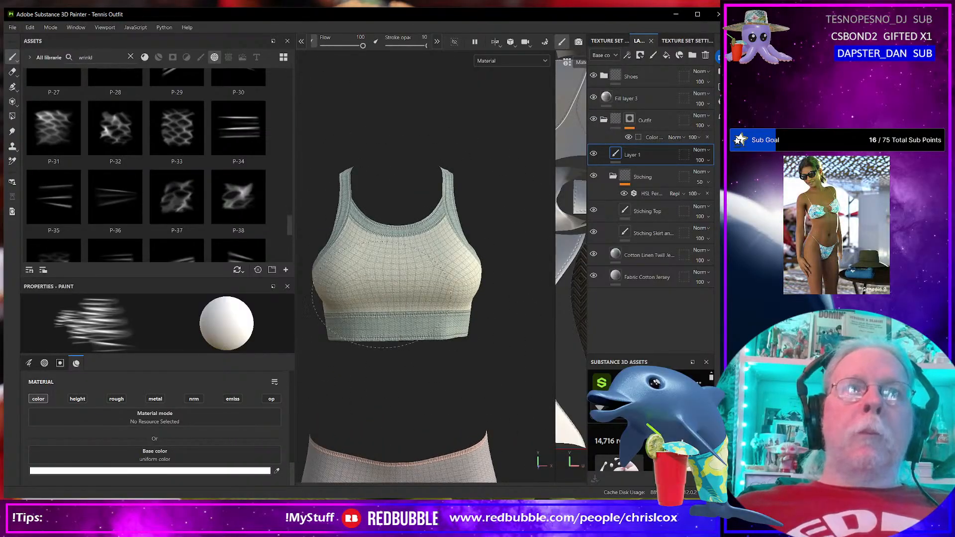
left_click(45, 399)
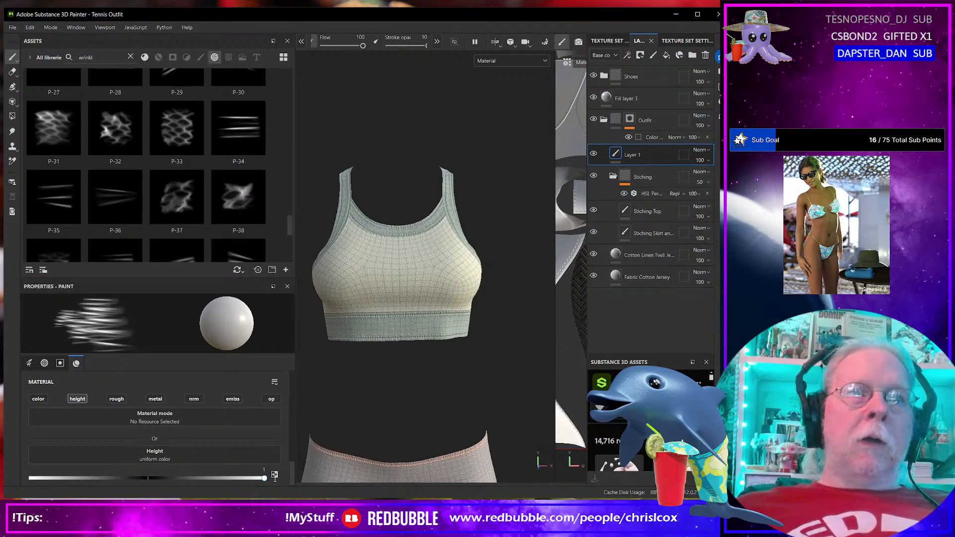
left_click(402, 273)
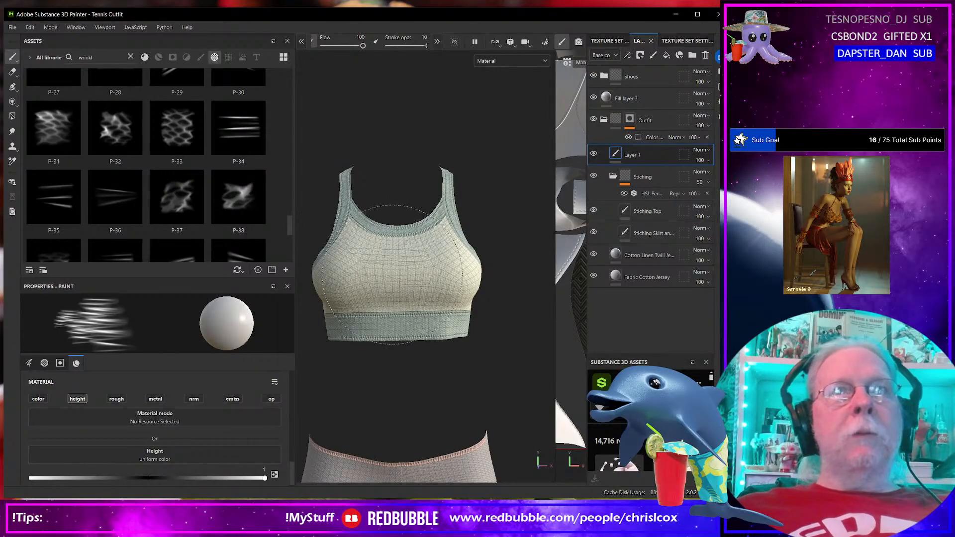
Step: Set the brush's projection alignment to UV
mouse_move(395, 370)
left_mouse_down("alt")
mouse_move(377, 374)
mouse_move(362, 363)
mouse_move(372, 348)
mouse_move(395, 367)
mouse_move(379, 328)
left_mouse_up("alt")
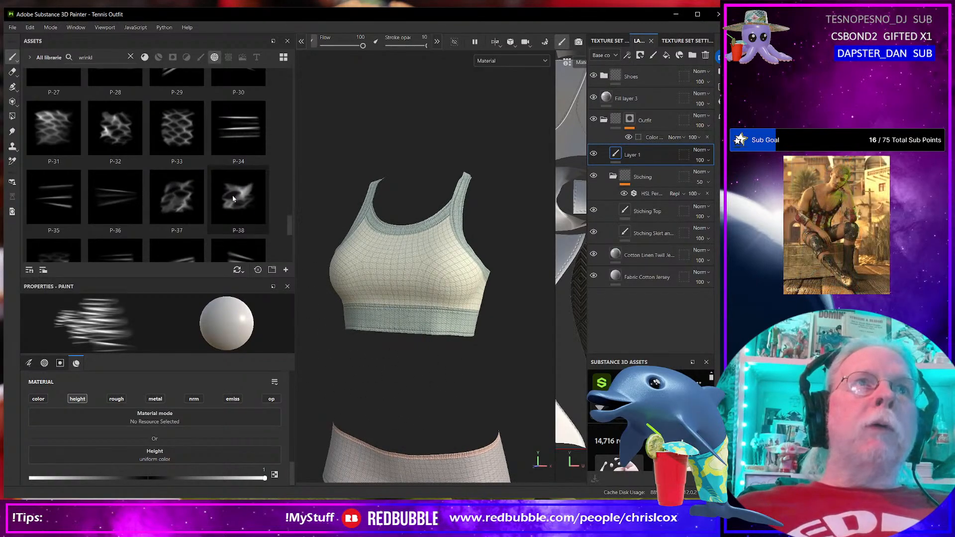
mouse_move(232, 195)
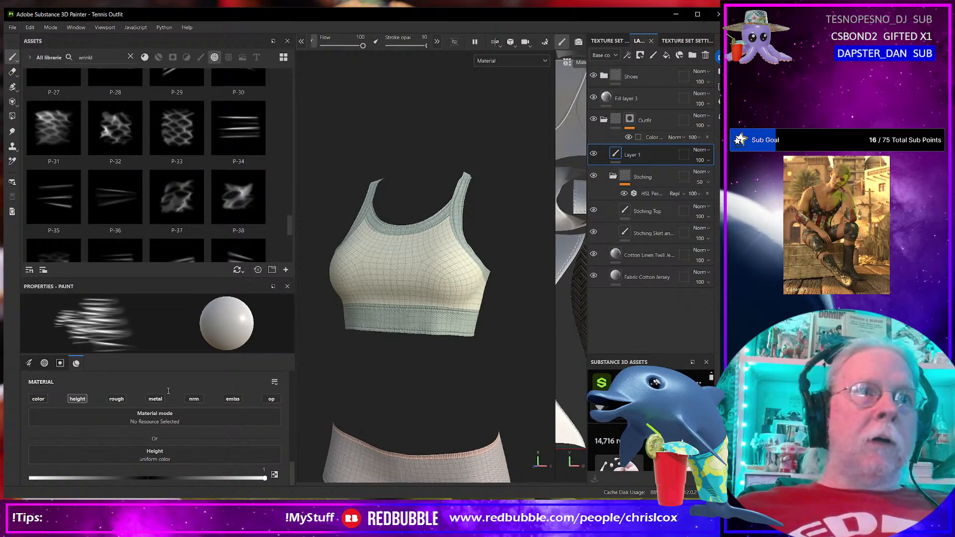
scroll(168, 391, "up", 5)
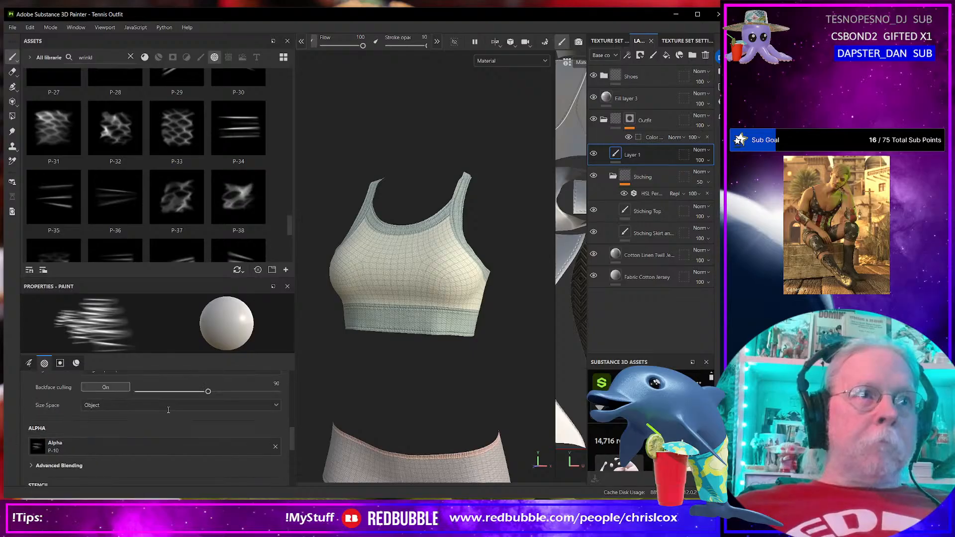
scroll(168, 410, "up", 2)
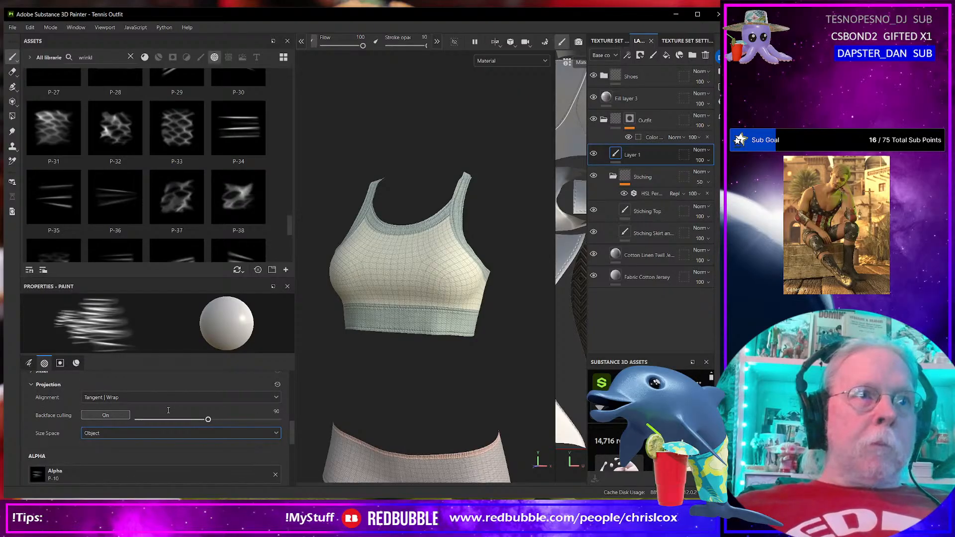
left_click(164, 397)
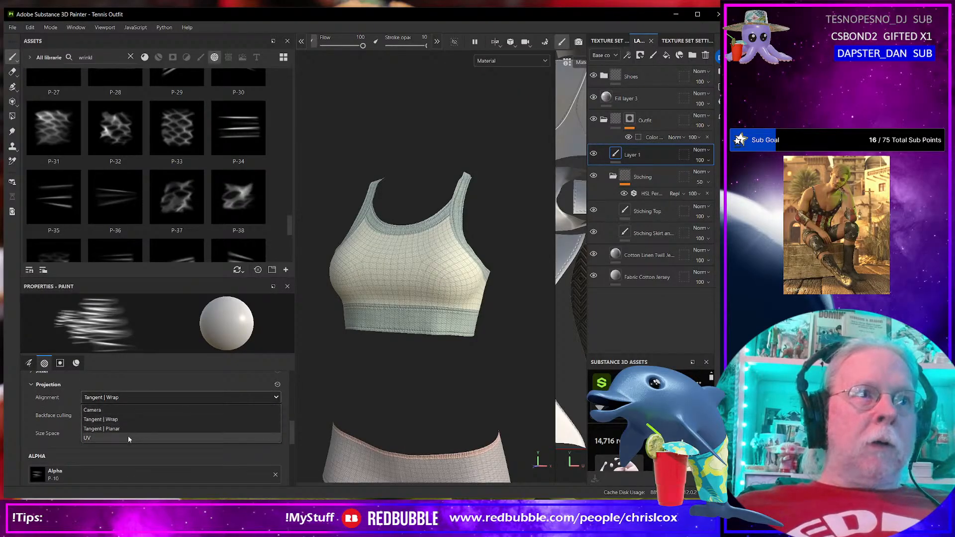
left_click(127, 422)
Step: Try stamping the P-10 wrinkles across the front of the top, reducing the brush size slightly and undoing the stamps
left_click(391, 259)
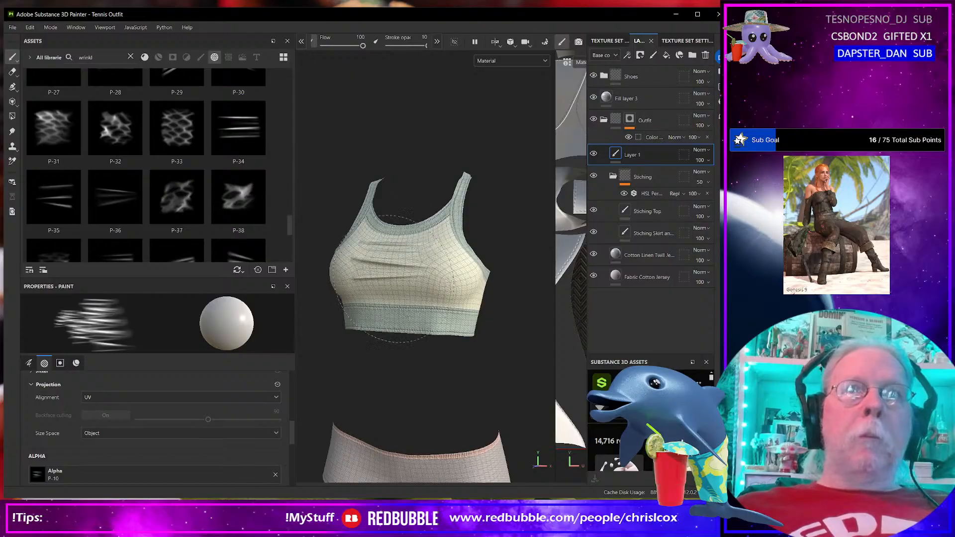
mouse_move(380, 359)
left_mouse_down("alt")
mouse_move(410, 365)
mouse_move(434, 354)
left_mouse_up("alt")
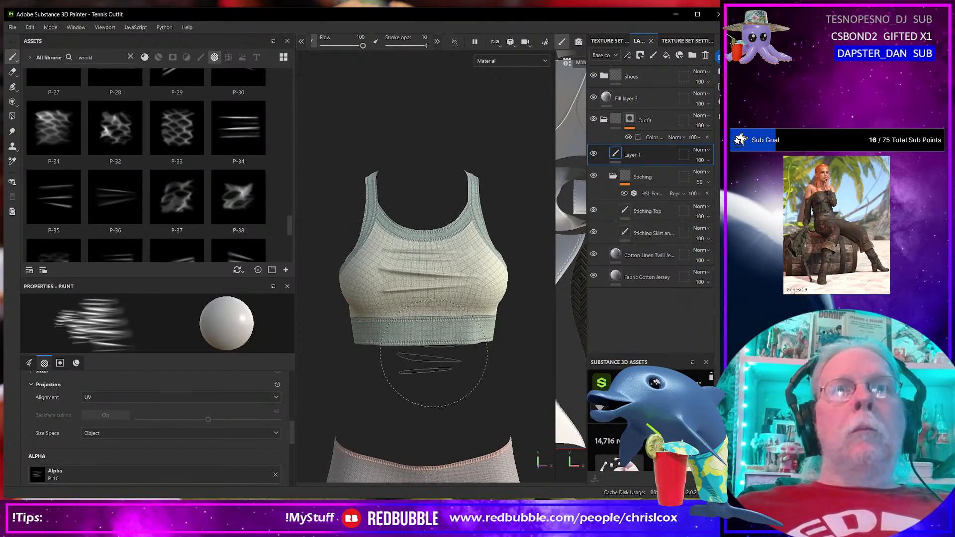
right_click_drag(434, 354, 422, 353, "ctrl")
key("ctrl+z")
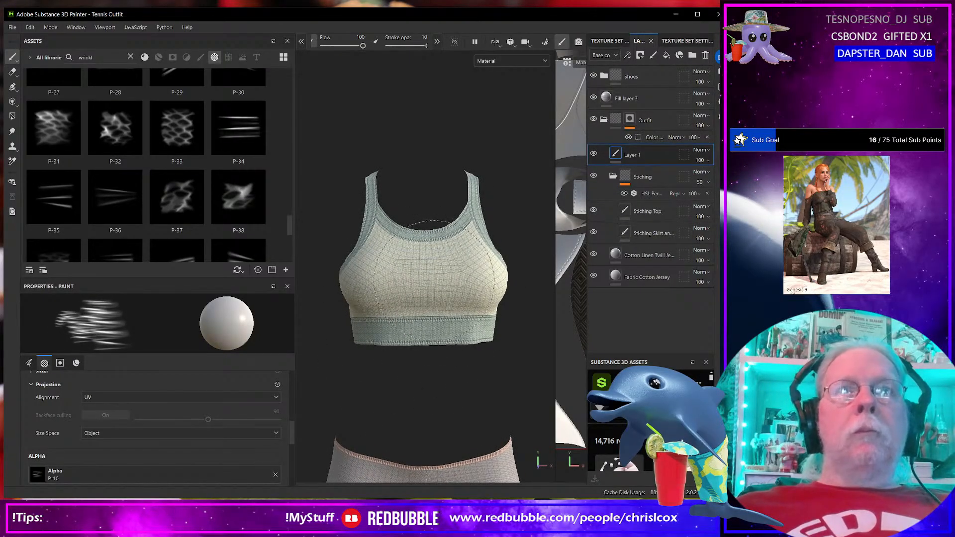
left_click(429, 262)
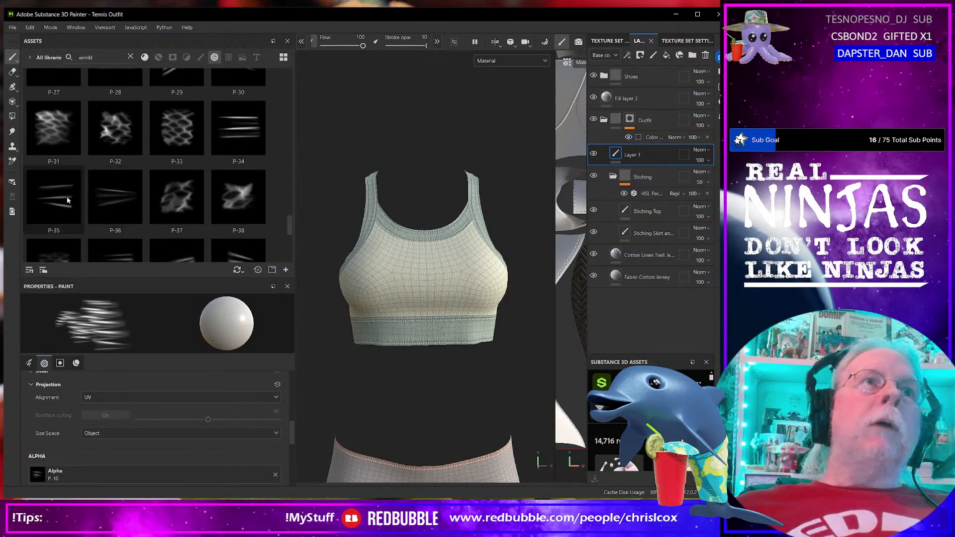
Step: Try the P-35 and P-34 wrinkle alphas on the chest of the top, undoing each stamp
left_click(54, 199)
left_click(423, 246)
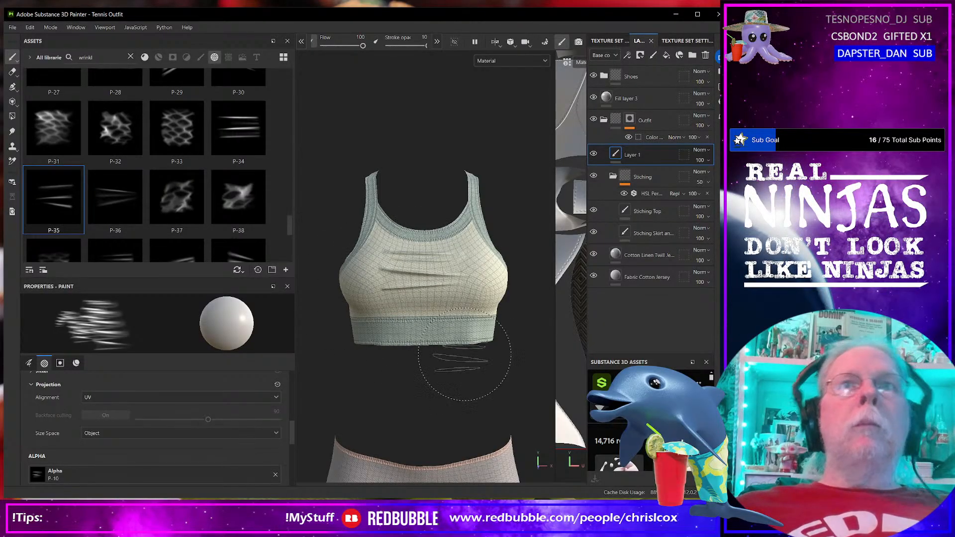
key("ctrl+z")
left_click(237, 139)
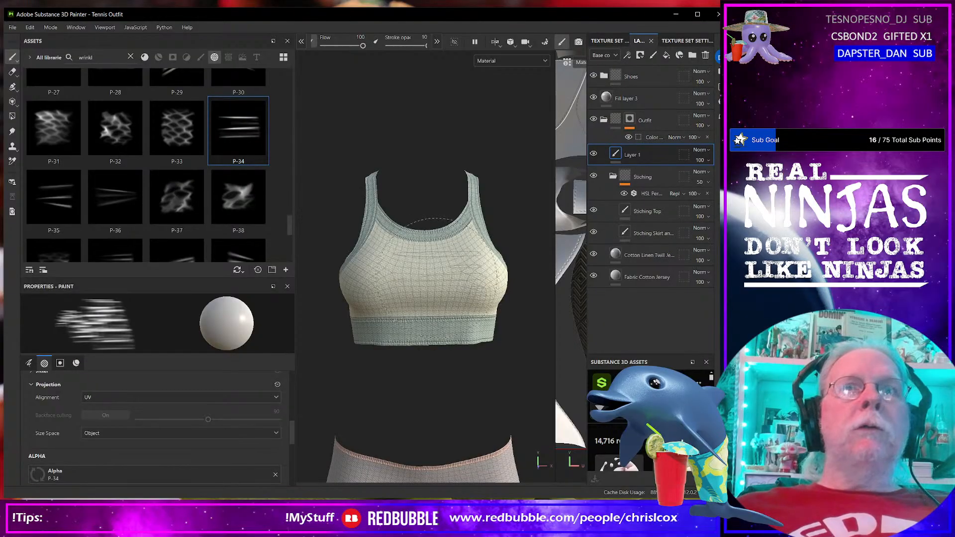
left_click(427, 269)
key("ctrl+z")
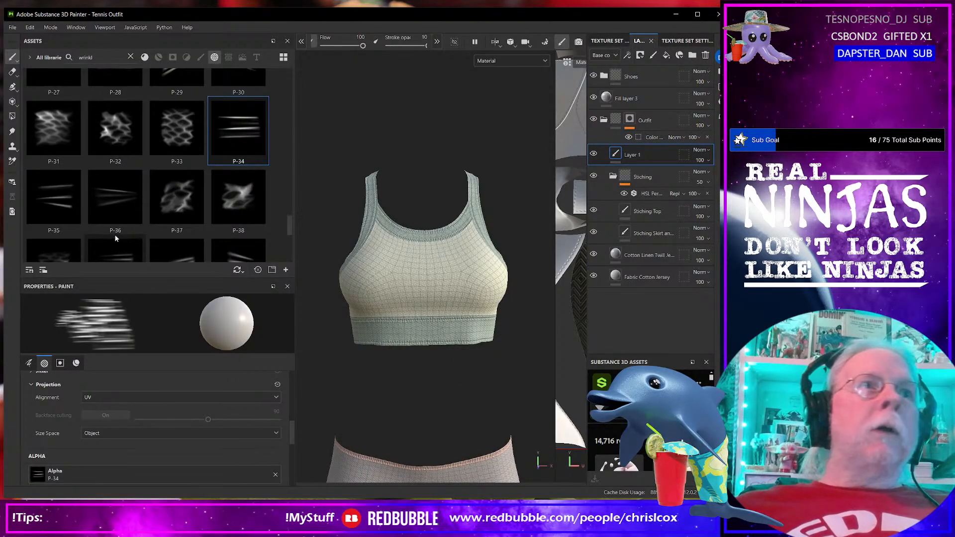
scroll(121, 223, "down", 2)
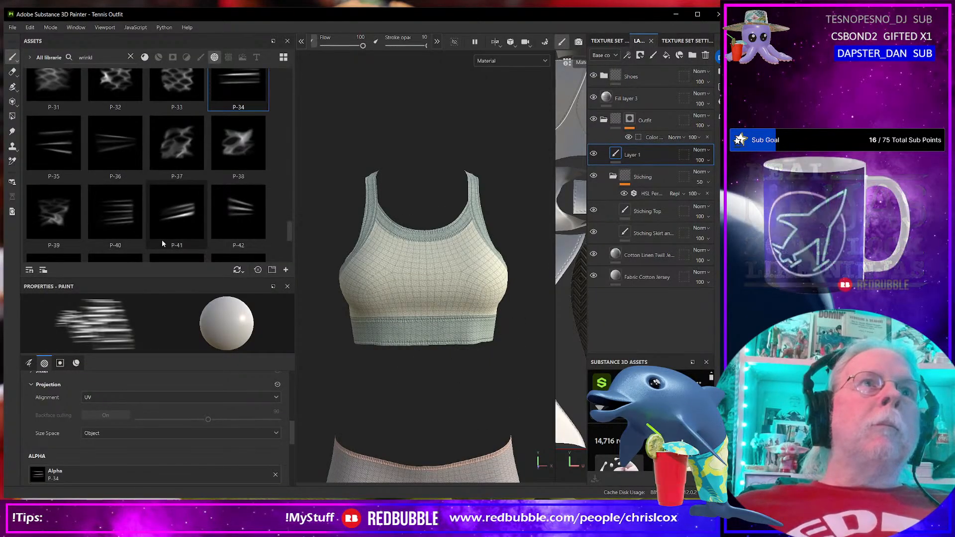
Step: Try stamping the P-49 wrinkle alpha across the chest of the top with a slightly smaller brush
scroll(162, 240, "down", 5)
left_click(171, 162)
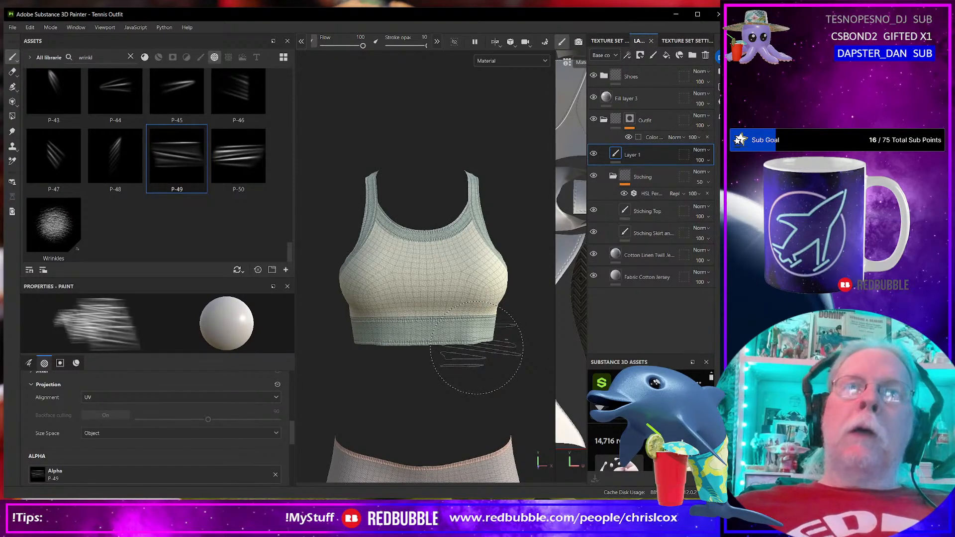
left_click_drag(477, 348, 473, 345, "alt")
right_click_drag(477, 347, 473, 346, "ctrl")
left_click(428, 280)
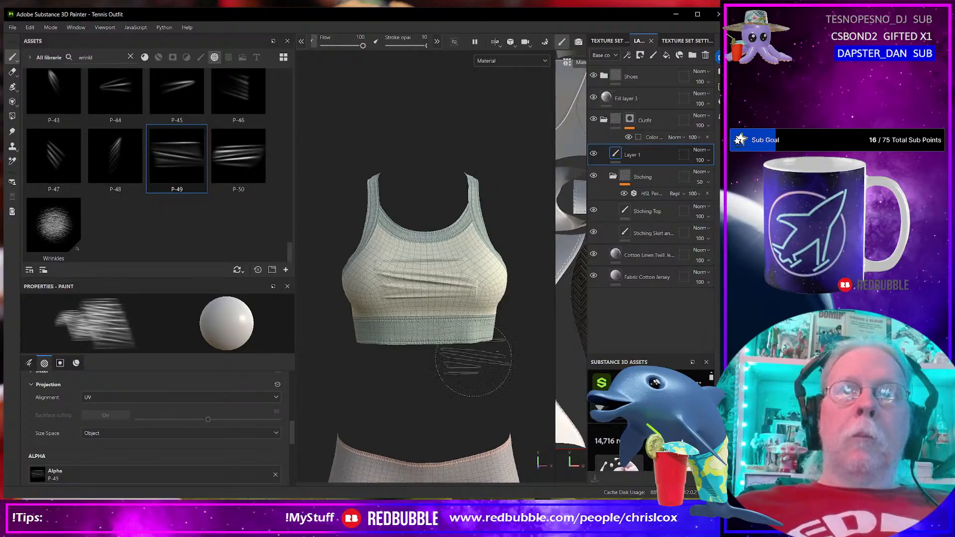
left_click(428, 281)
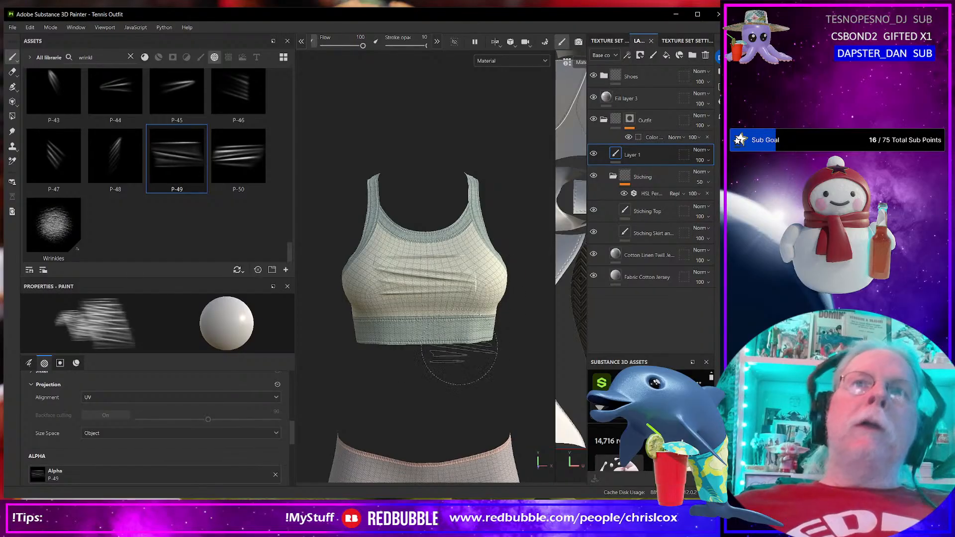
Step: With the Smudge tool active, inspect the P-49 wrinkles in the Height view, and undo the stamp after returning to the Material view
left_click(16, 133)
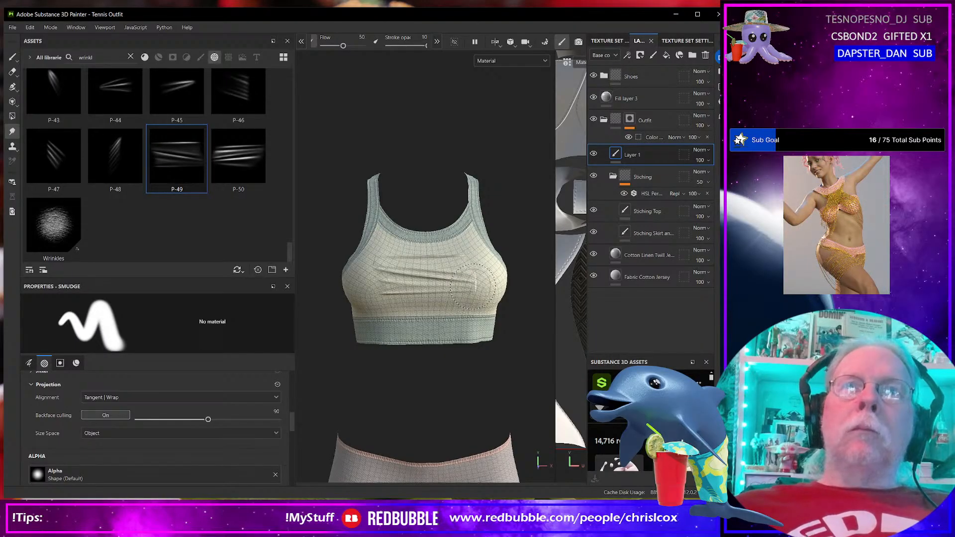
left_click(486, 62)
left_click(503, 111)
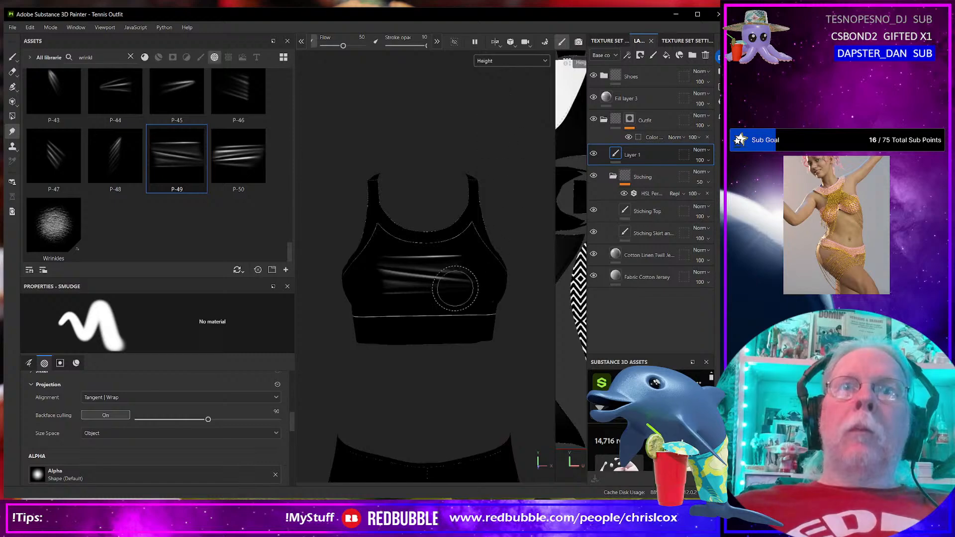
scroll(455, 289, "up", 3)
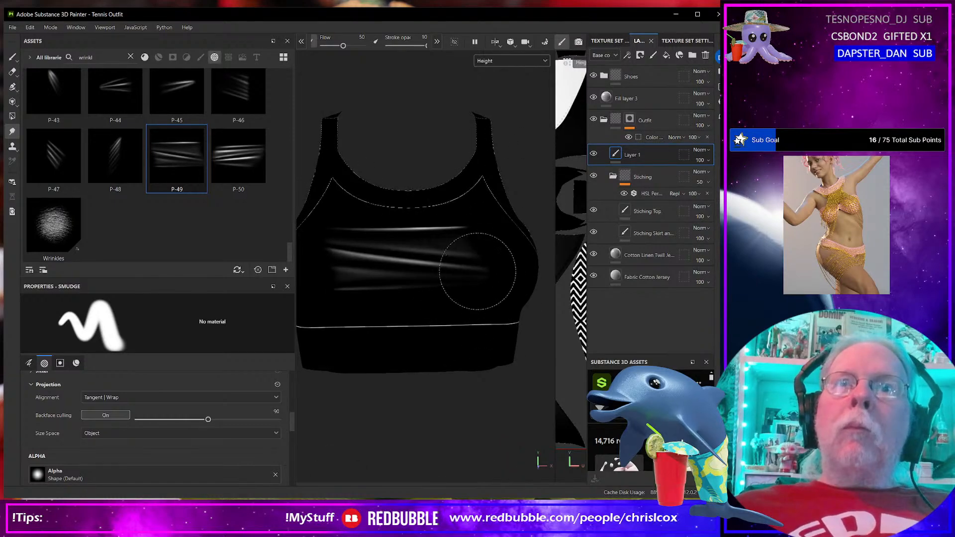
left_click(495, 62)
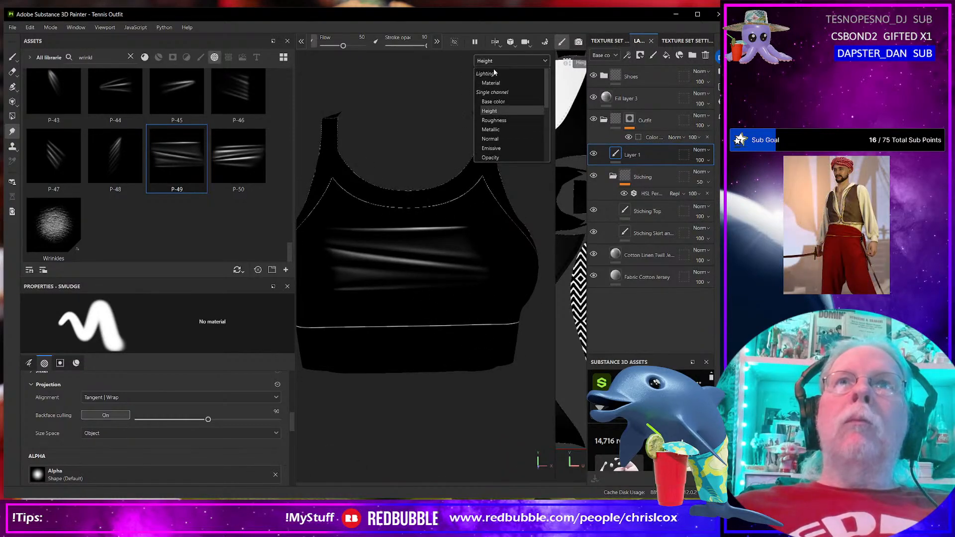
left_click(494, 82)
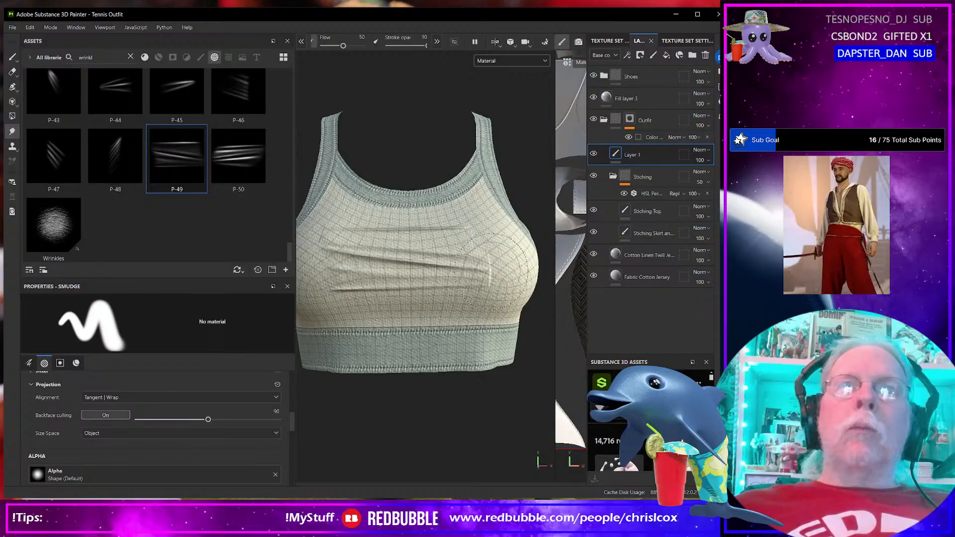
key("ctrl+z")
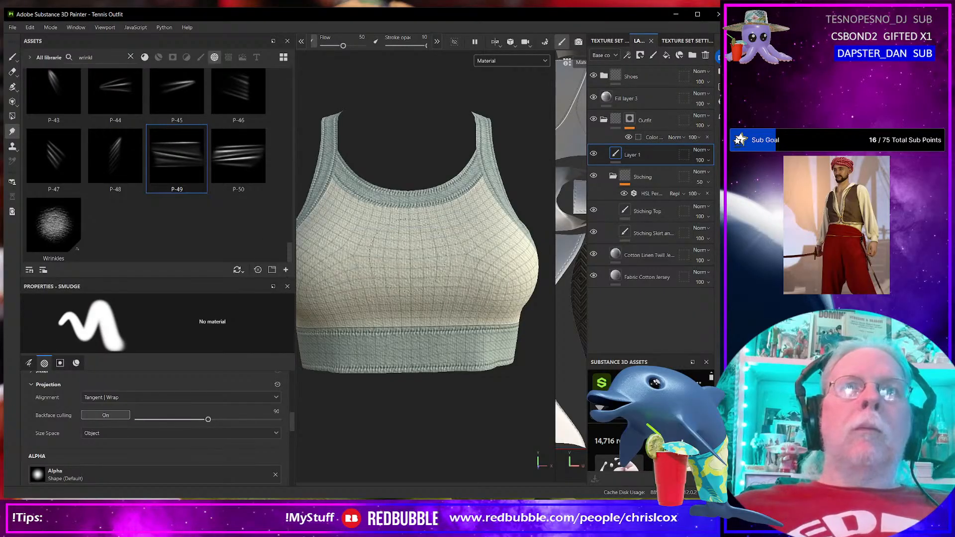
Step: Try stamping the P-09 wrinkle alpha on the chest of the top with the Paint tool
scroll(156, 181, "up", 10)
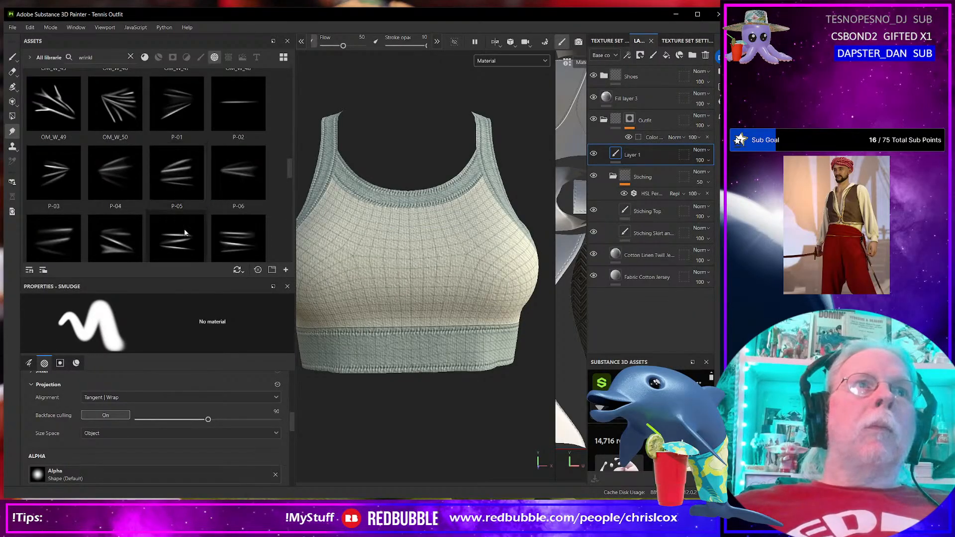
left_click(182, 241)
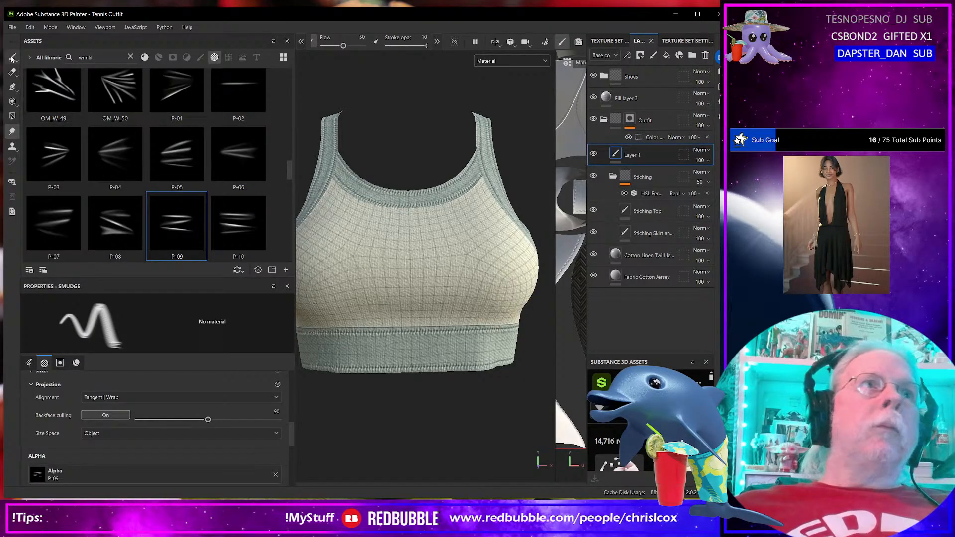
key("1")
left_click(185, 226)
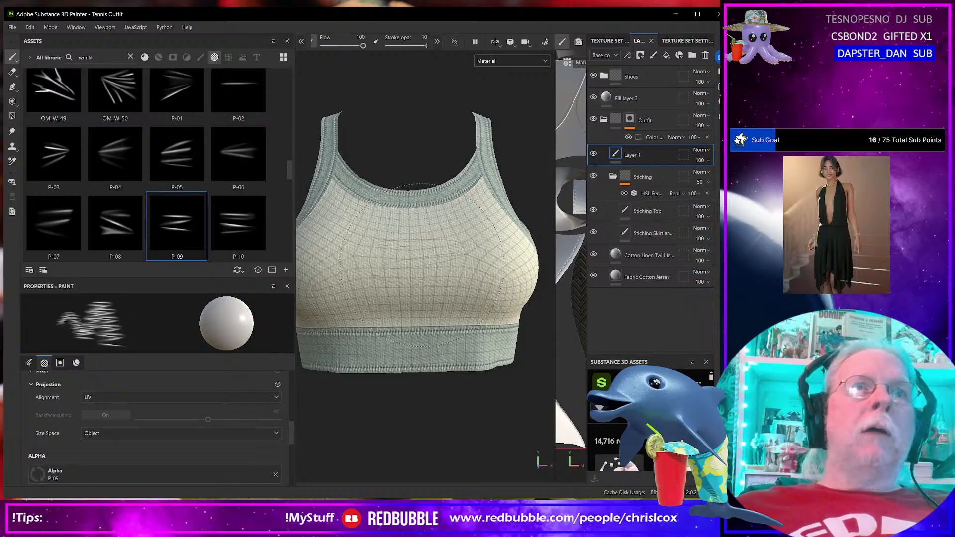
left_click(413, 251)
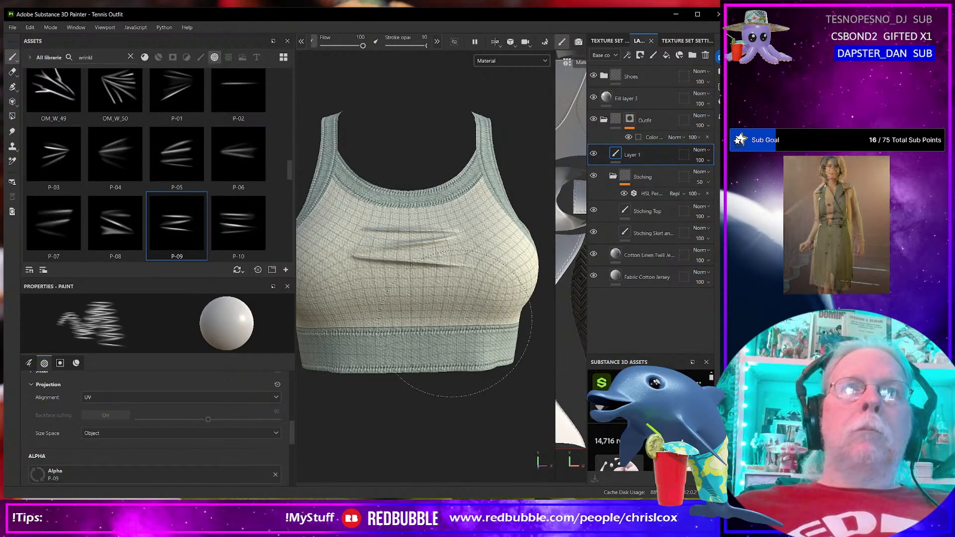
Step: Try a Blur filter on the wrinkle paint layer, Layer 1
scroll(417, 258, "down", 5)
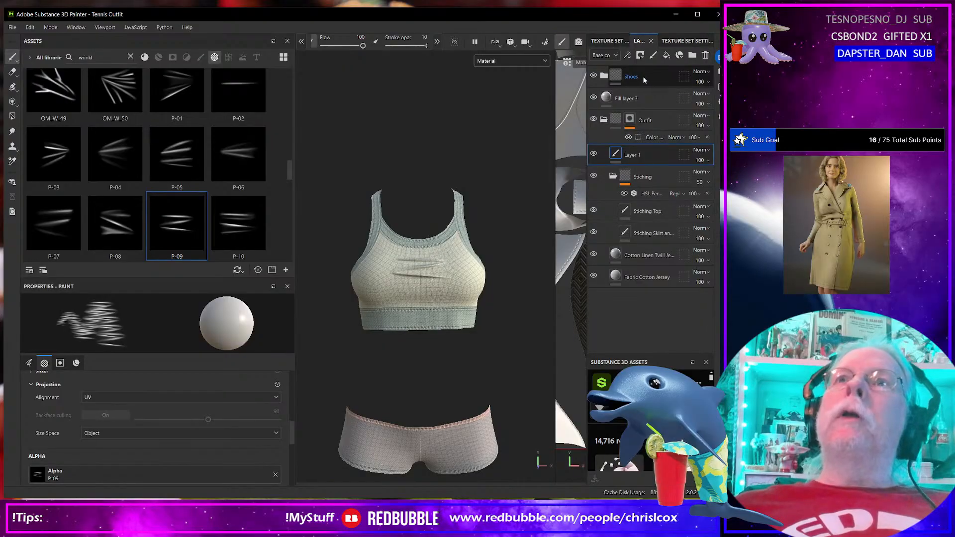
left_click(628, 55)
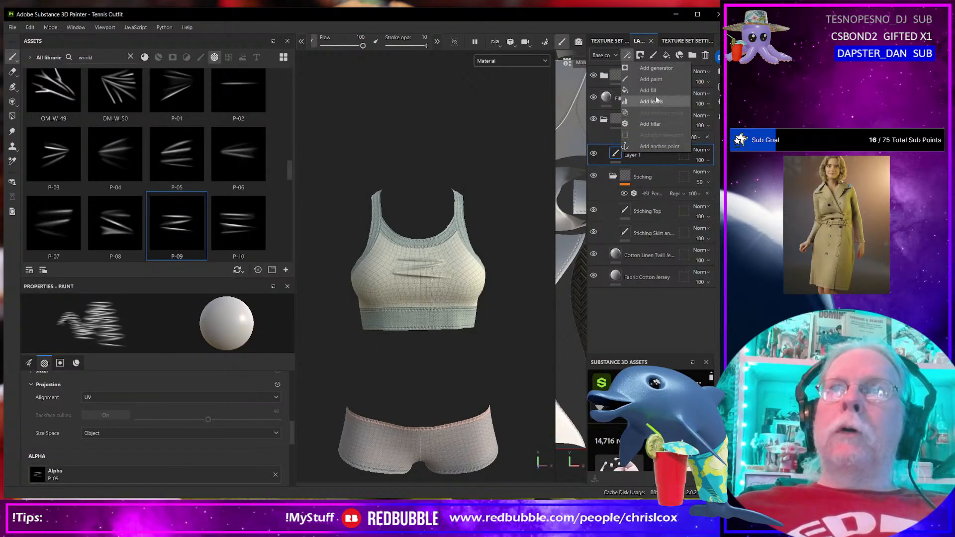
left_click(651, 124)
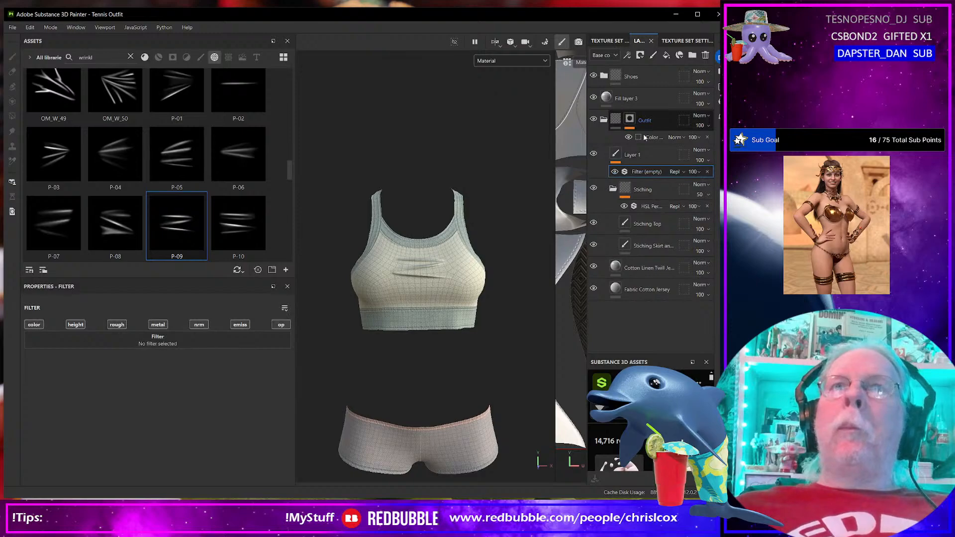
left_click(211, 347)
left_click(226, 405)
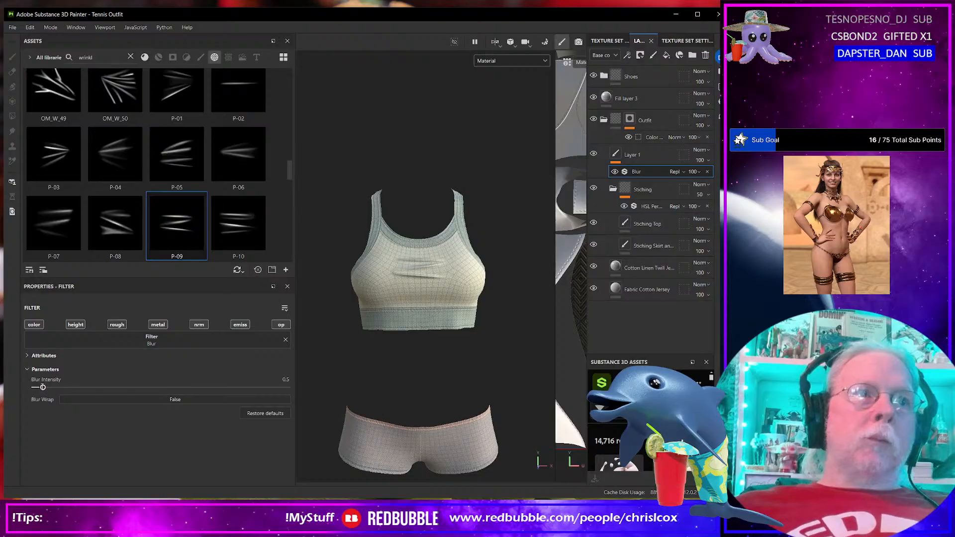
Step: Try different blur intensities on the P-09 wrinkles, settling on 0.62
left_click_drag(44, 387, 44, 387)
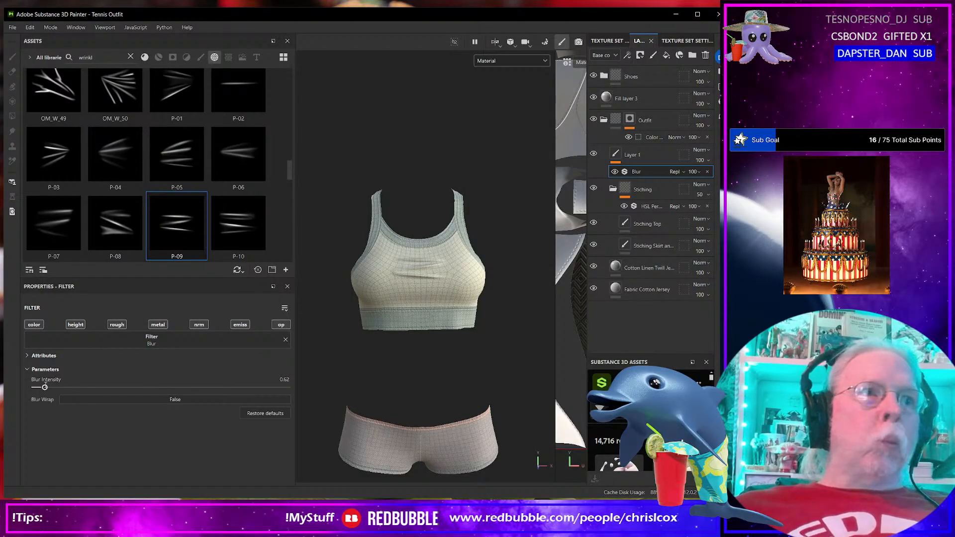
left_click_drag(46, 387, 60, 387)
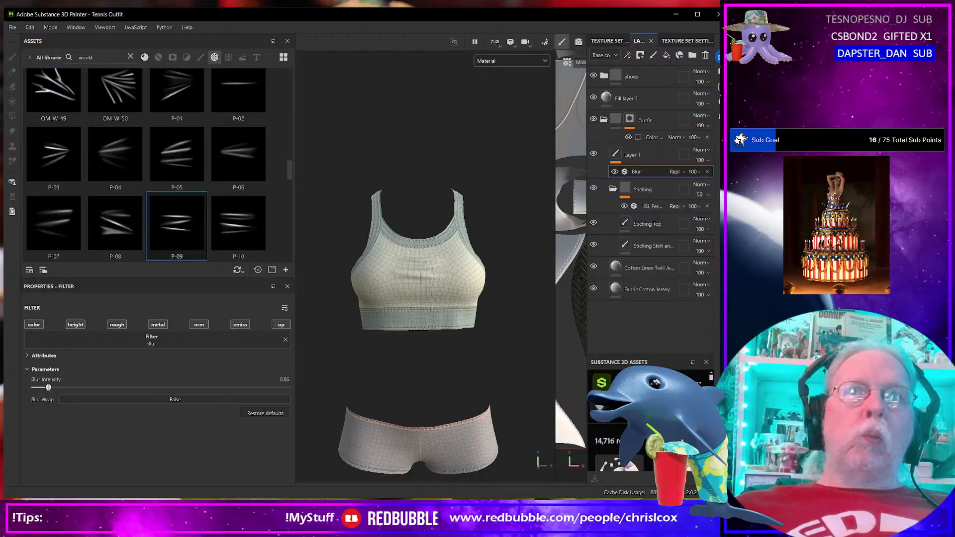
scroll(429, 307, "up", 4)
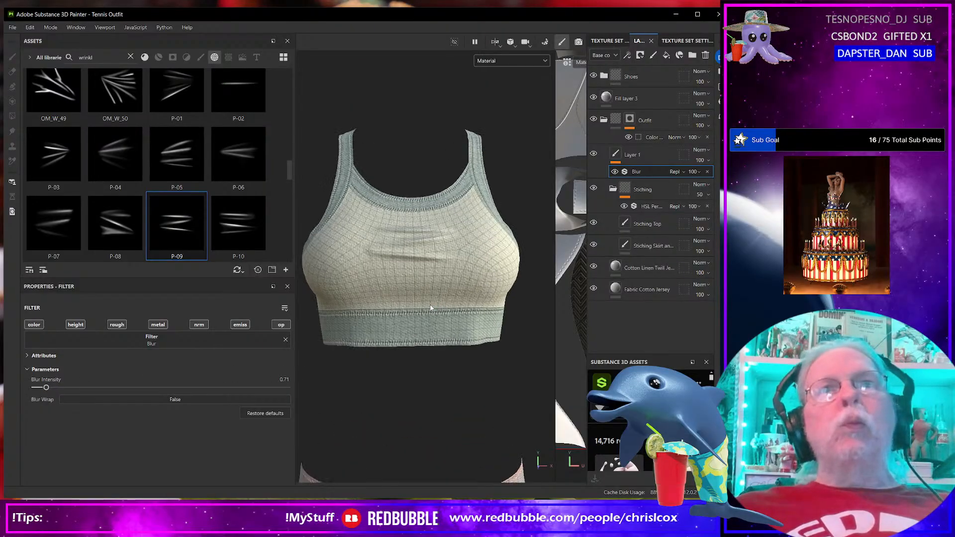
scroll(430, 305, "down", 4)
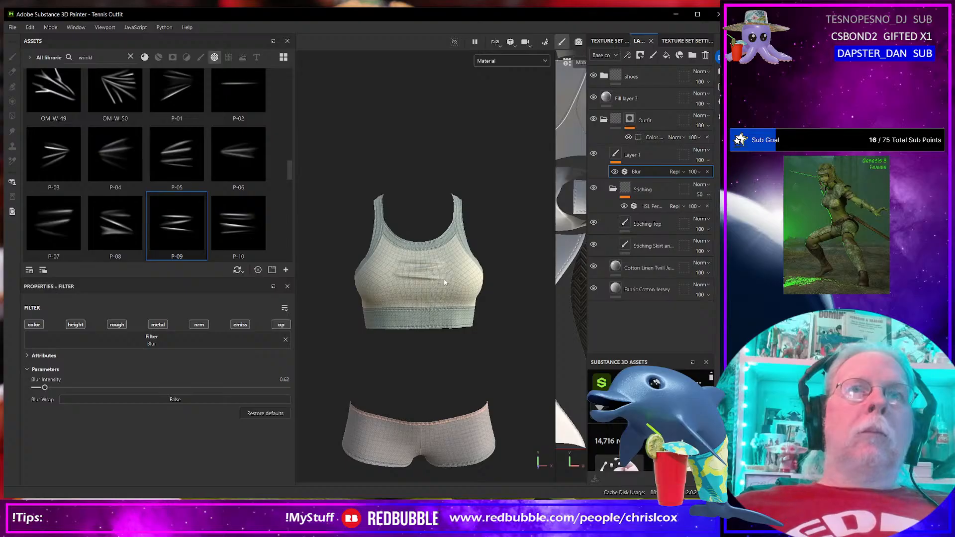
Step: Undo the Blur filter on Layer 1 and the P-09 wrinkle stamp
key("ctrl+z")
key("ctrl+z")
key("ctrl+z")
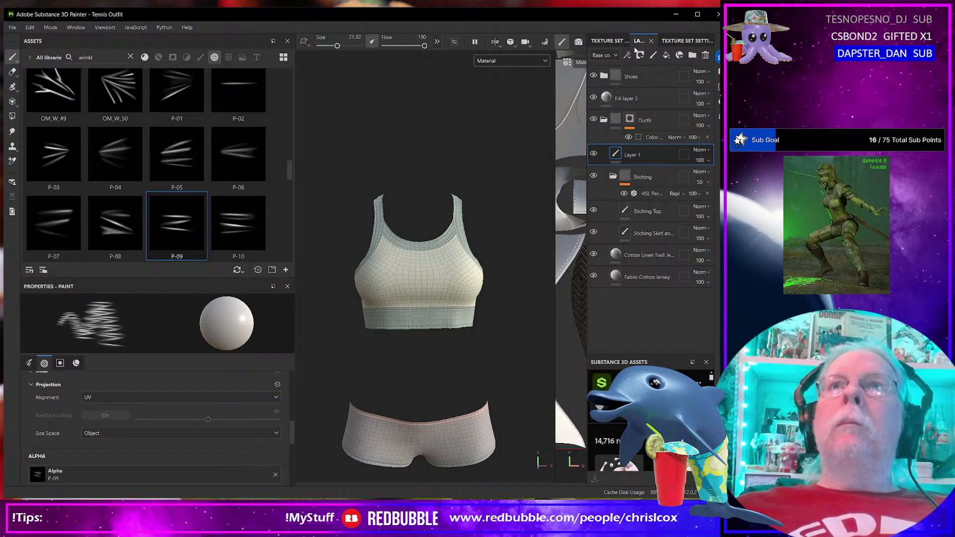
Step: Add a filter to the empty Layer 1 and set it to Blur
left_click(628, 58)
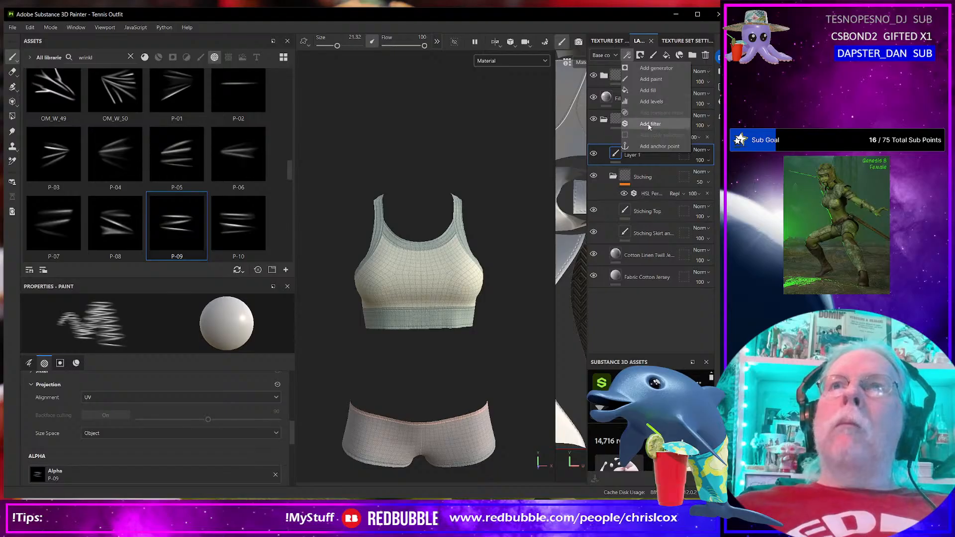
left_click(650, 125)
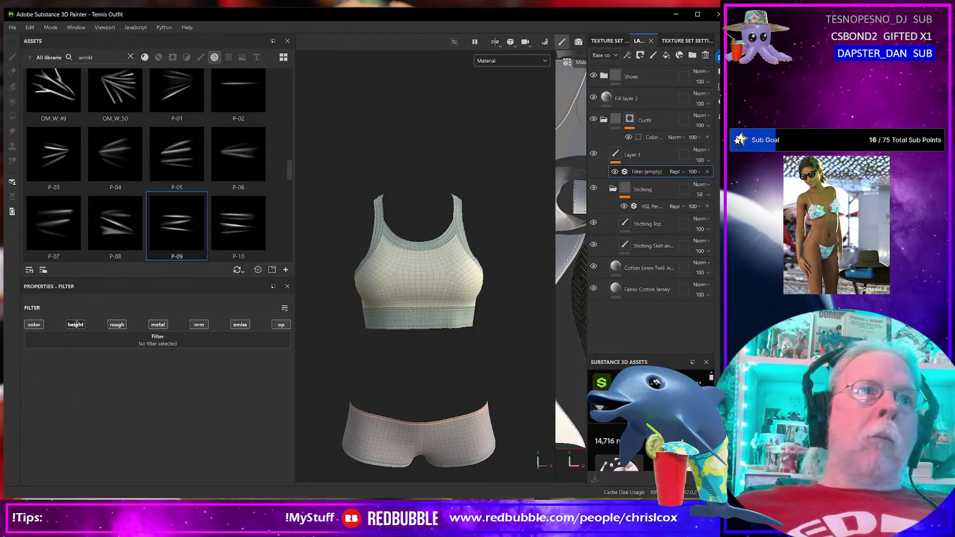
left_click(152, 342)
left_click(167, 401)
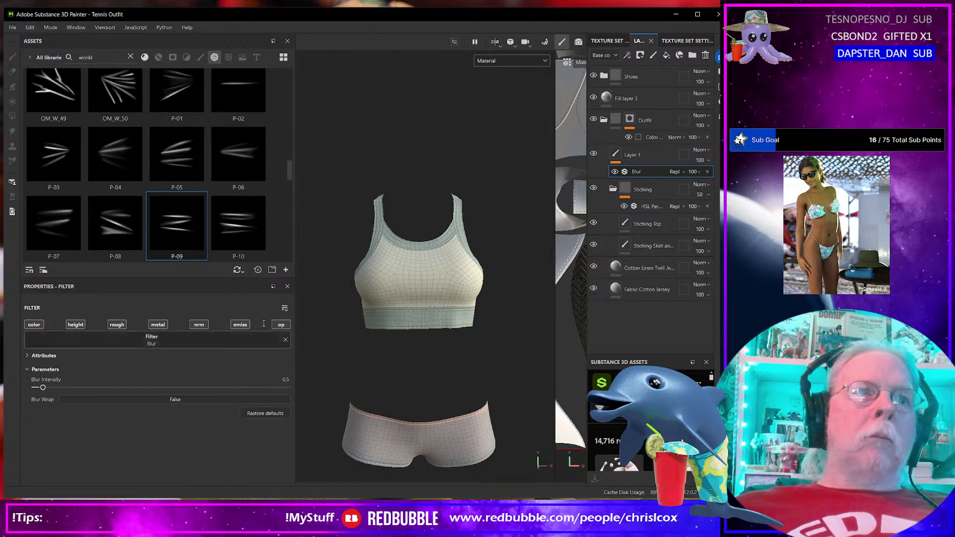
Step: Return to painting on Layer 1 and set the brush alpha to the OM_W_05 wrinkles
scroll(198, 186, "up", 6)
scroll(198, 188, "up", 5)
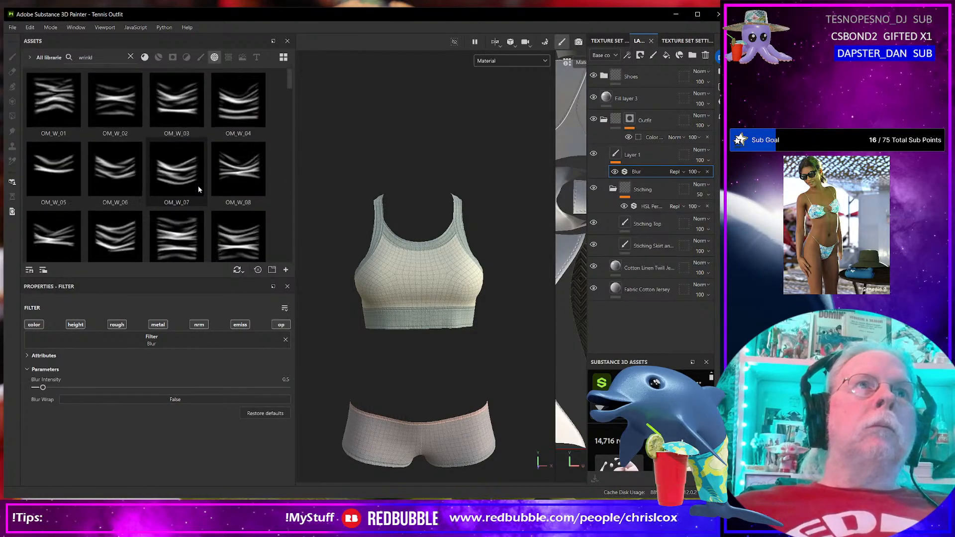
left_click(55, 169)
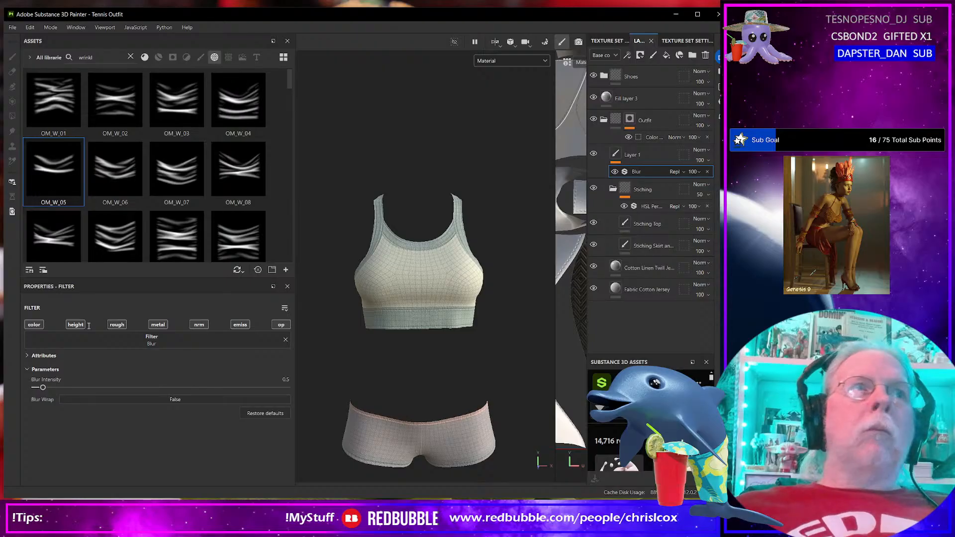
left_click(615, 155)
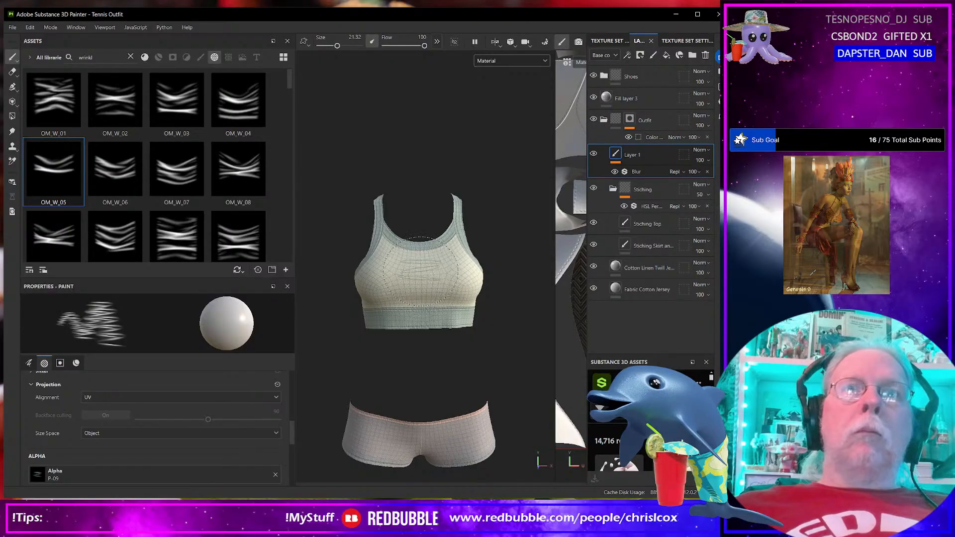
left_click(68, 175)
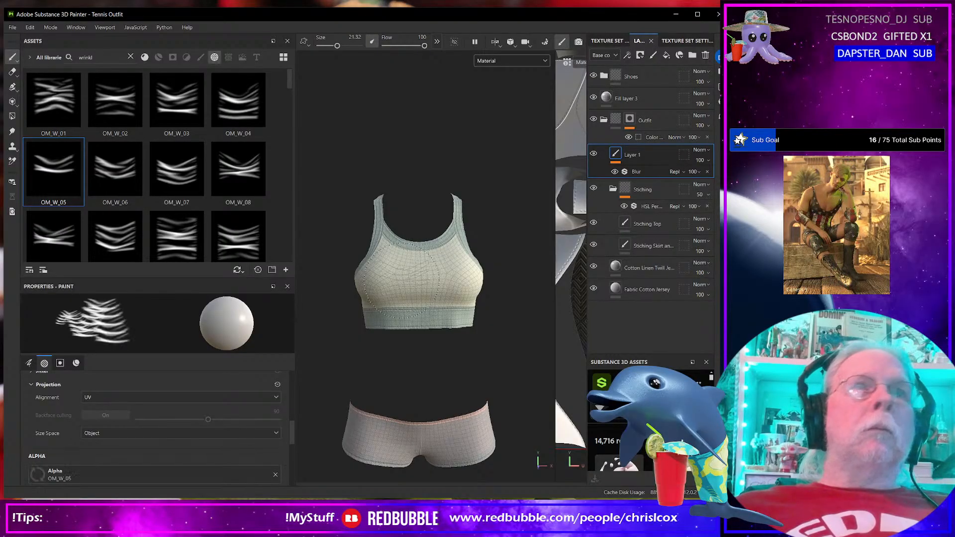
Step: Try an OM_W_05 wrinkle stamp on the chest of the top, and undo it
left_click(416, 277)
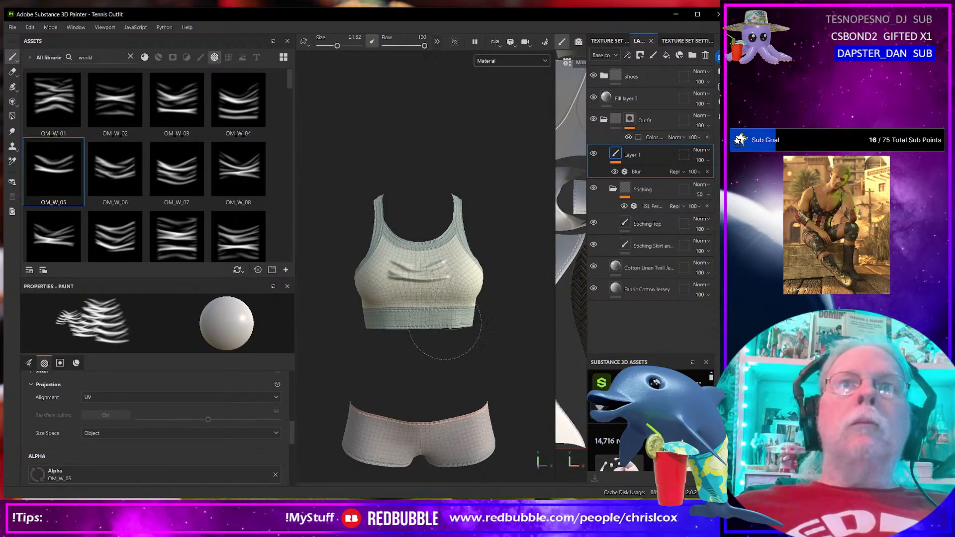
scroll(443, 321, "up", 3)
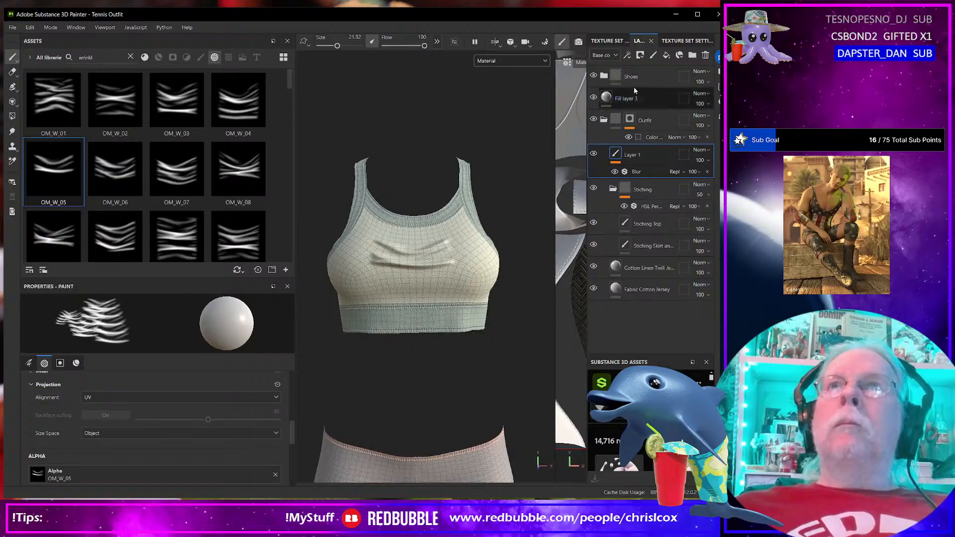
key("ctrl+z")
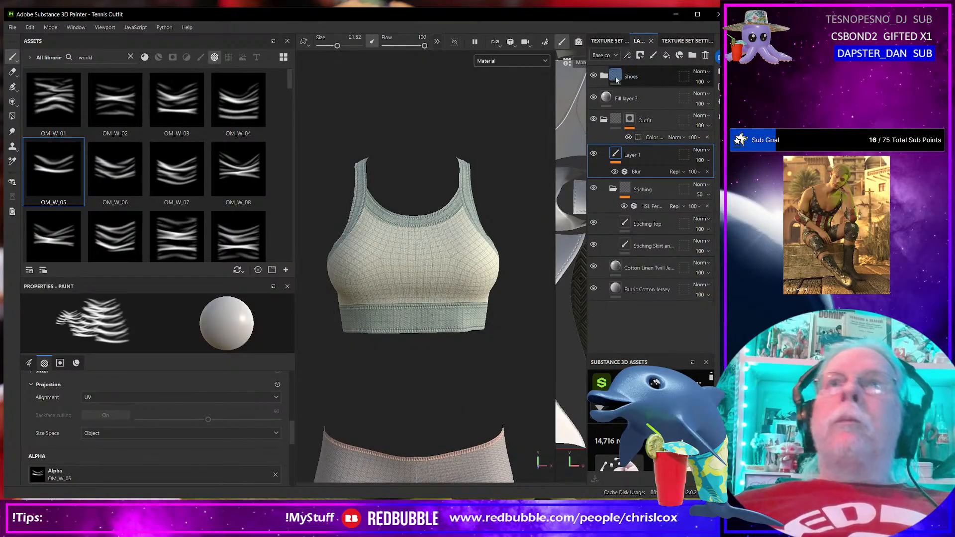
Step: Try Layer 1's Blur filter at intensities 2.25 and 1.18, returning to the layer's paint content to test the wrinkle stamp
left_click(637, 173)
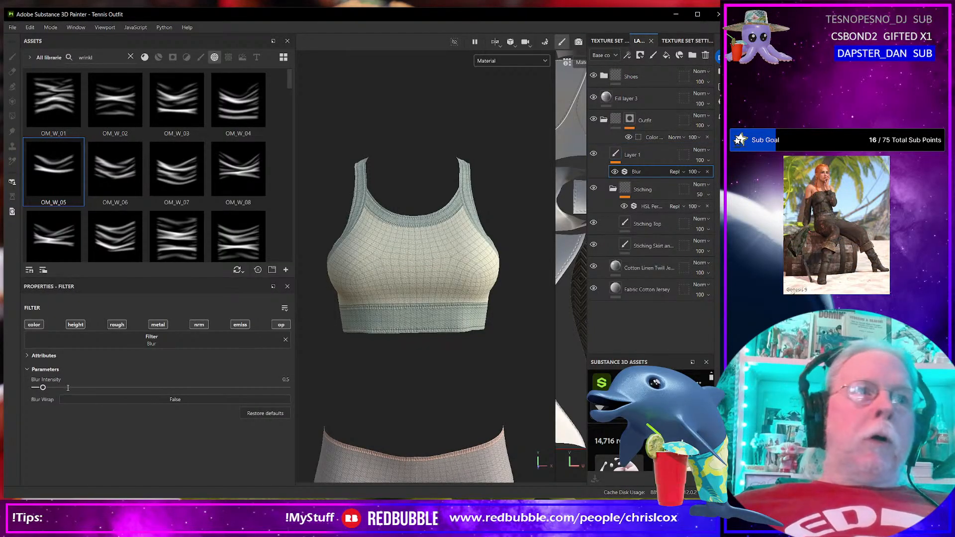
left_click(412, 250)
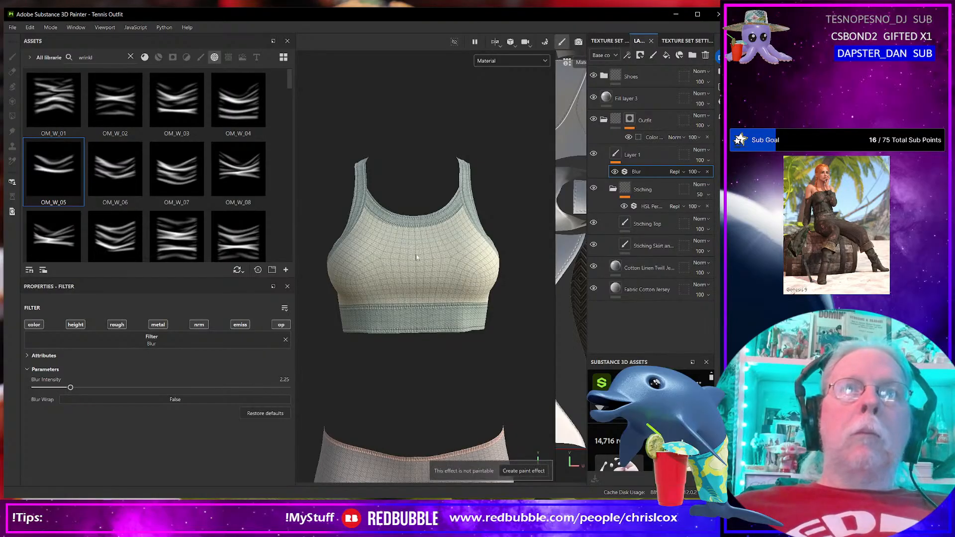
left_click(616, 154)
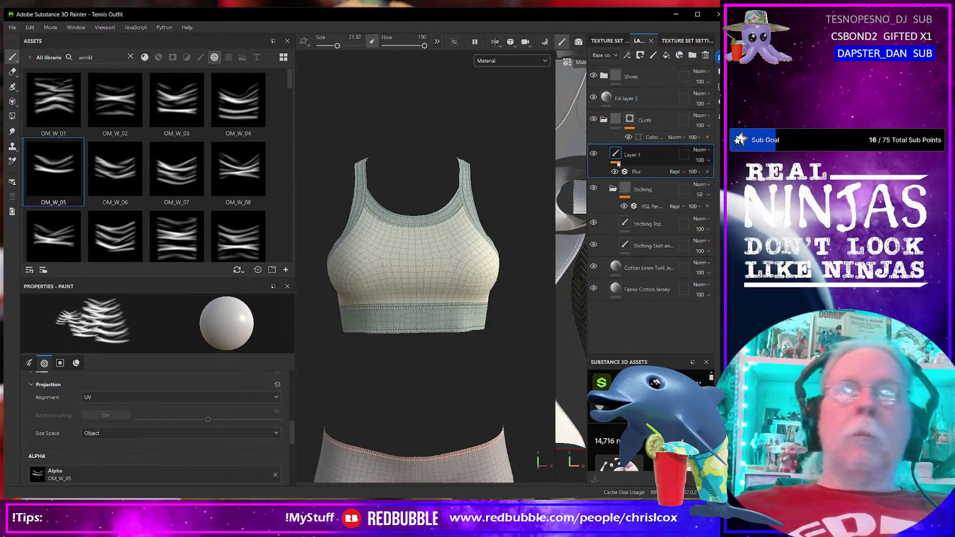
left_click(637, 172)
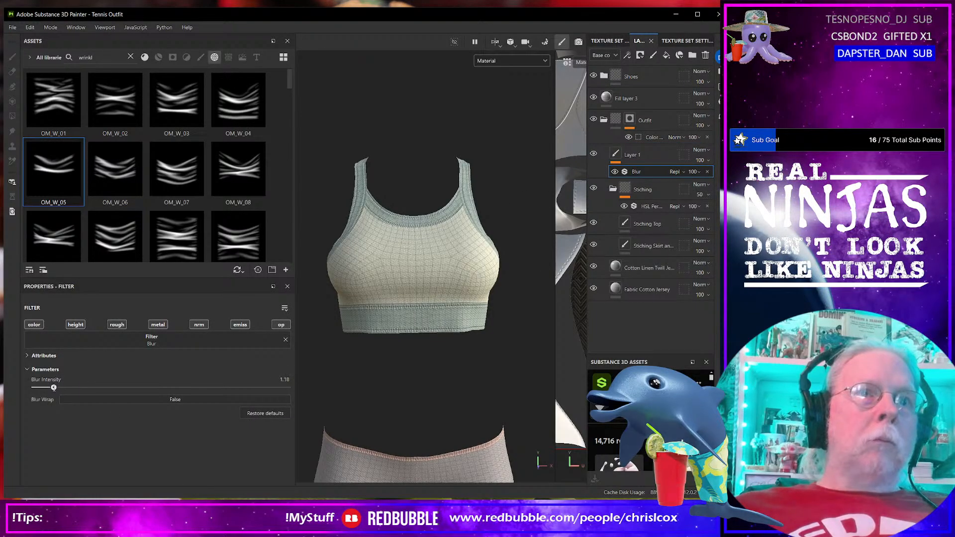
left_click(617, 159)
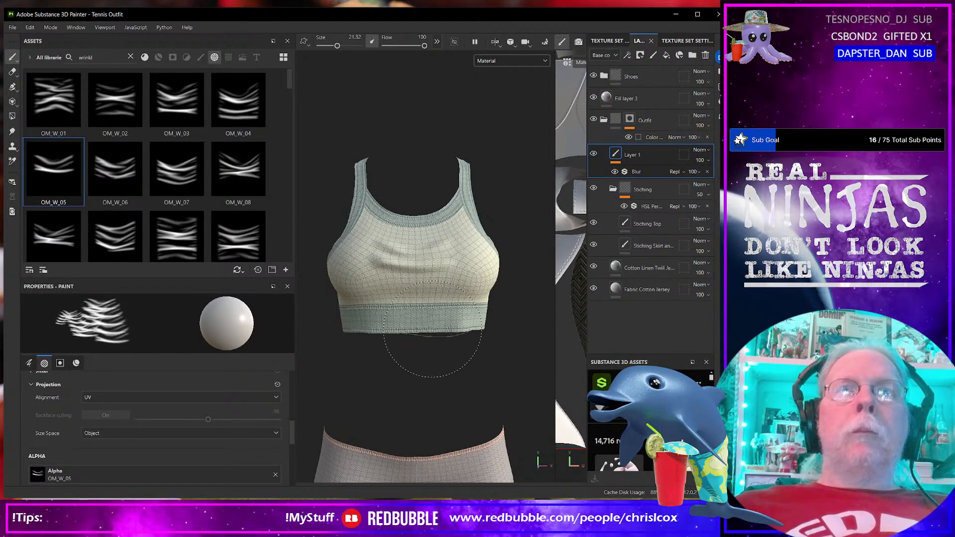
Step: Test the wrinkle alphas OM_W_10, OM_W_09, P-05, P-11 and P-17 on the chest of the top
left_click(115, 235)
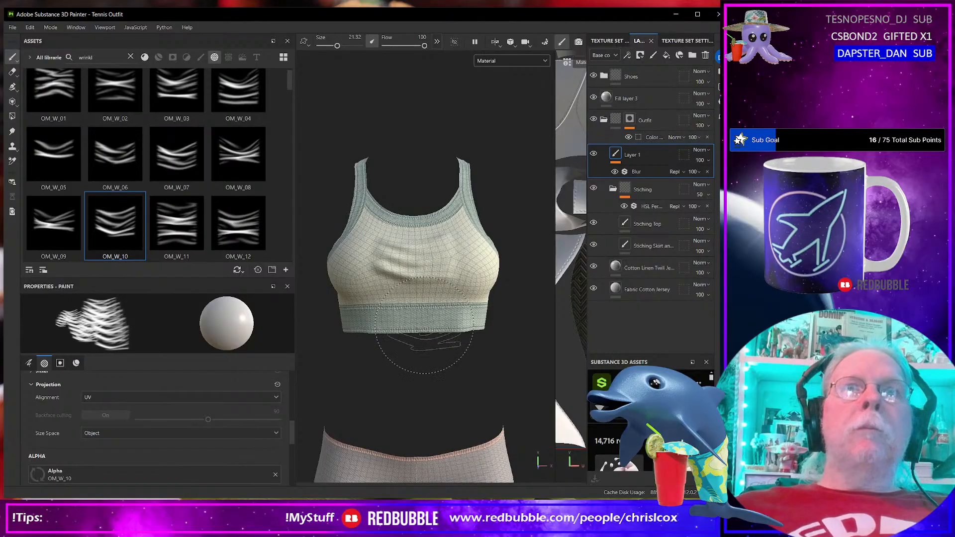
left_click(54, 224)
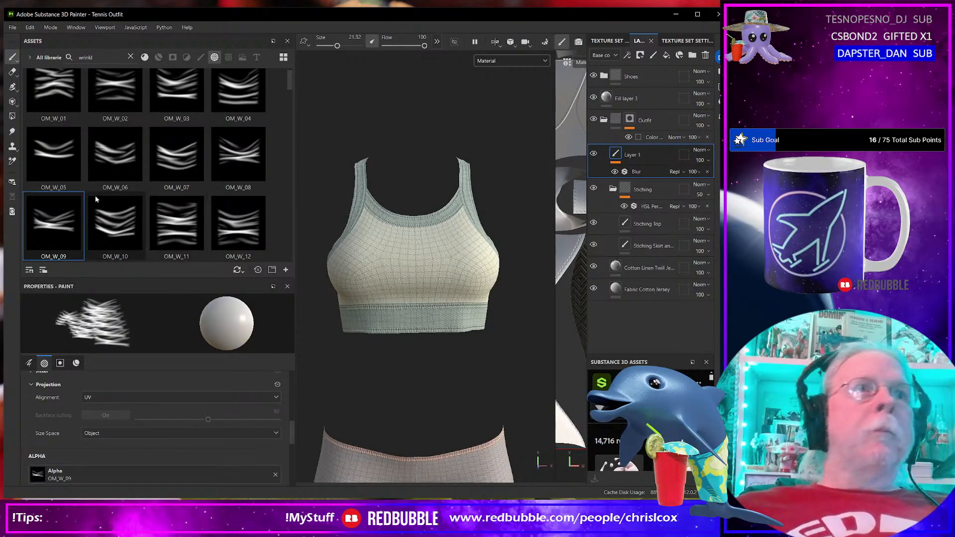
scroll(94, 196, "down", 5)
scroll(95, 200, "down", 3)
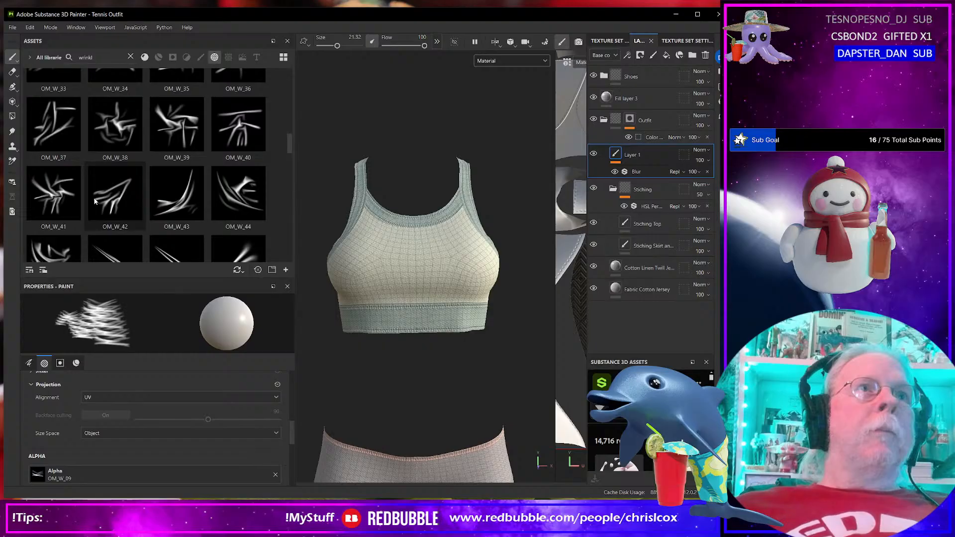
scroll(94, 200, "down", 3)
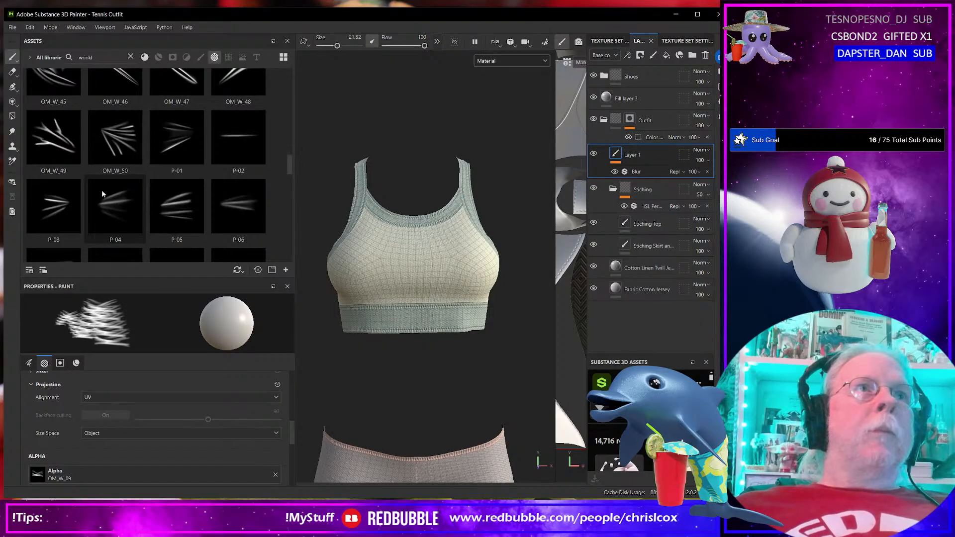
left_click(178, 204)
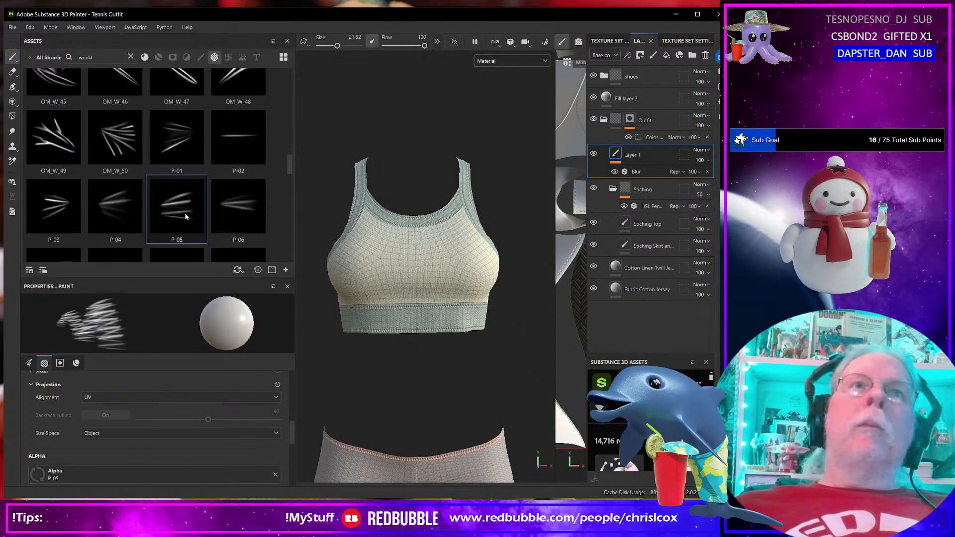
scroll(229, 204, "down", 3)
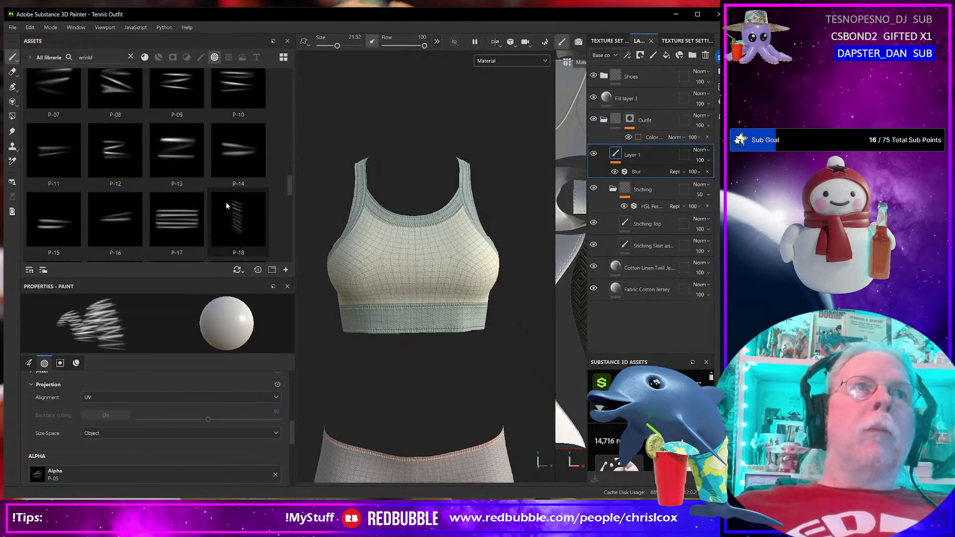
left_click(54, 151)
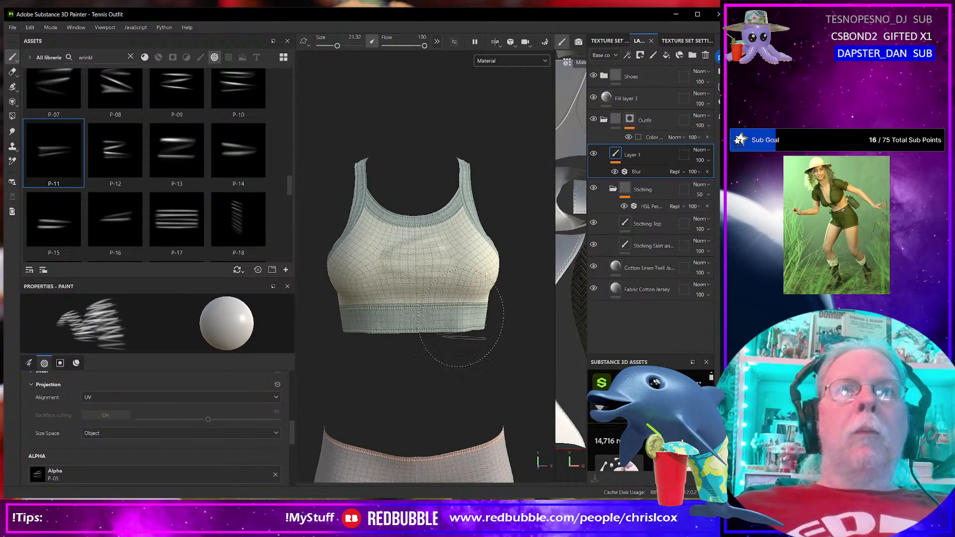
left_click(176, 218)
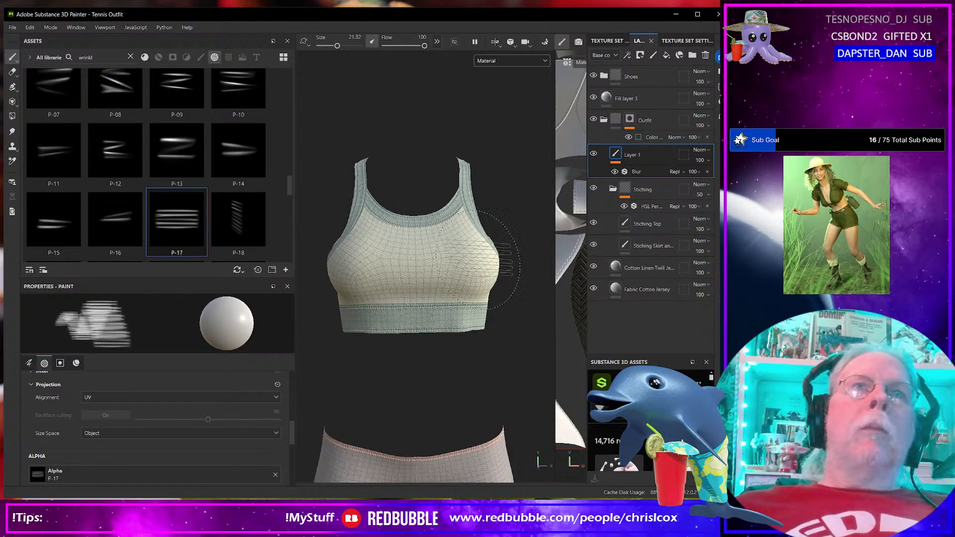
Step: Set Layer 1's Blur filter intensity to about 1 and return to painting on the layer
left_click(637, 172)
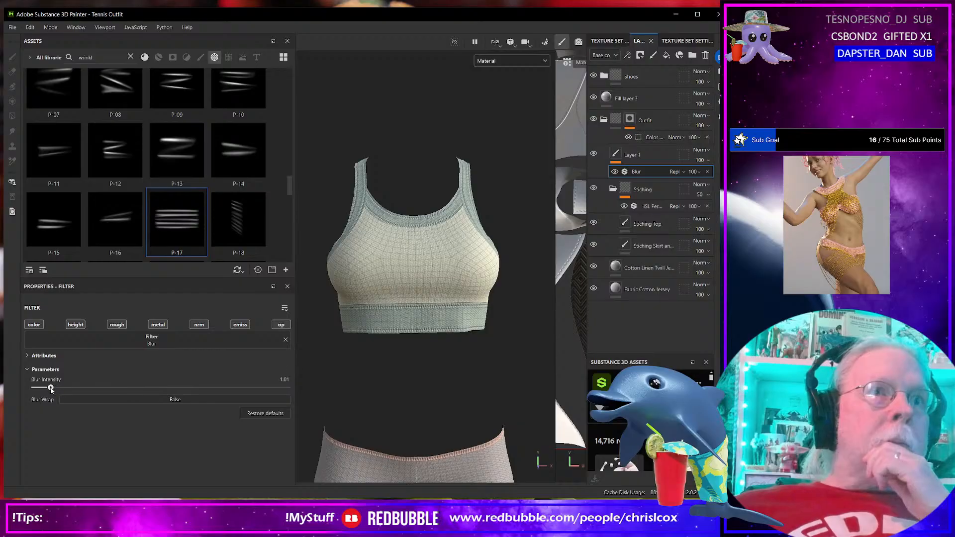
left_click_drag(51, 389, 52, 388)
left_click(617, 154)
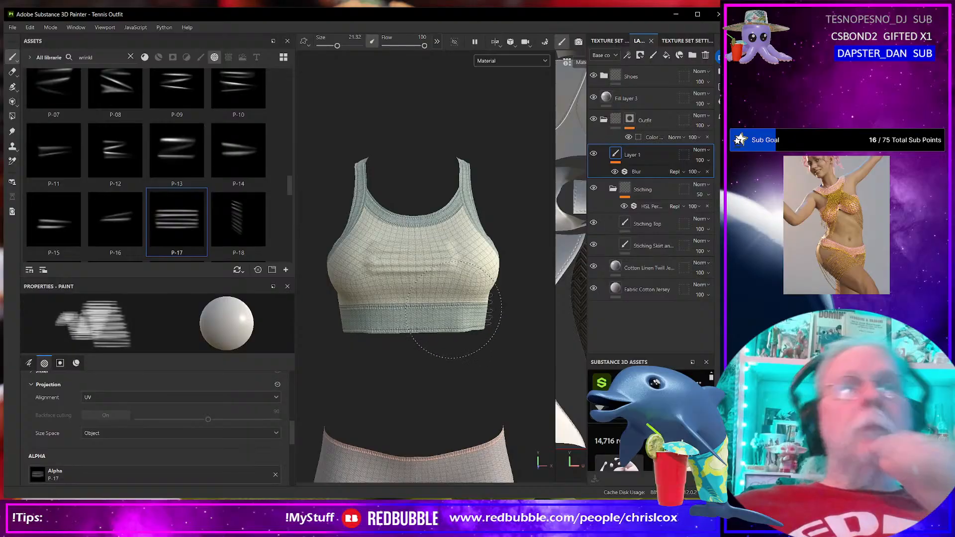
Step: Test the P-16 and P-12 wrinkle alphas on the chest of the top
left_click_drag(115, 219, 416, 260)
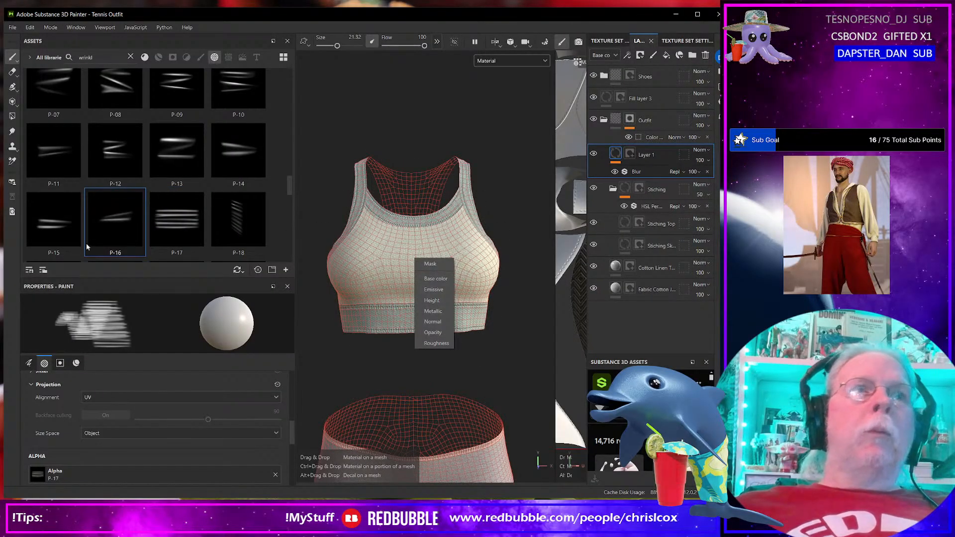
left_click(117, 224)
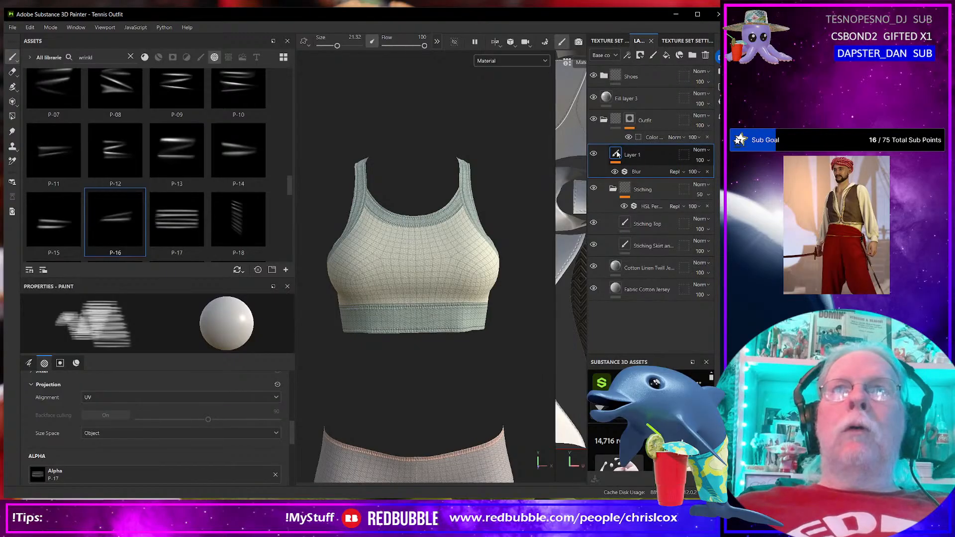
mouse_move(131, 231)
left_mouse_down()
mouse_move(419, 262)
mouse_move(69, 400)
mouse_move(55, 475)
left_mouse_up()
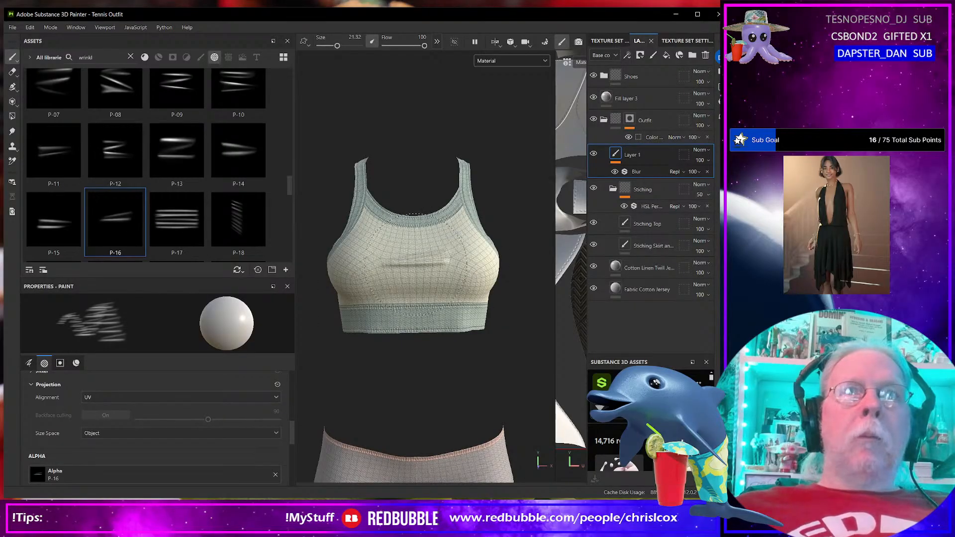
left_click(121, 184)
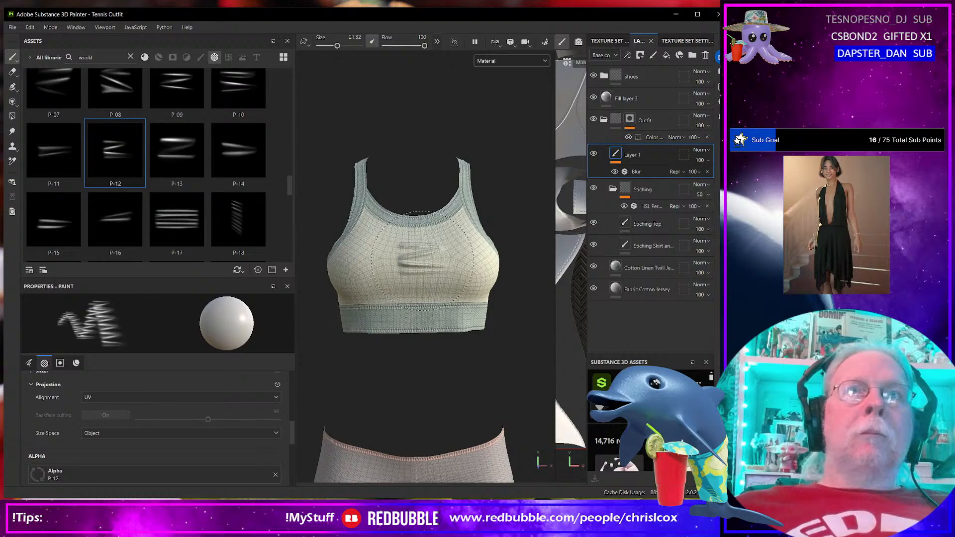
Step: Stamp the P-28 wrinkle alpha on the centre of the chest with a brush size of 21.3
scroll(166, 226, "down", 3)
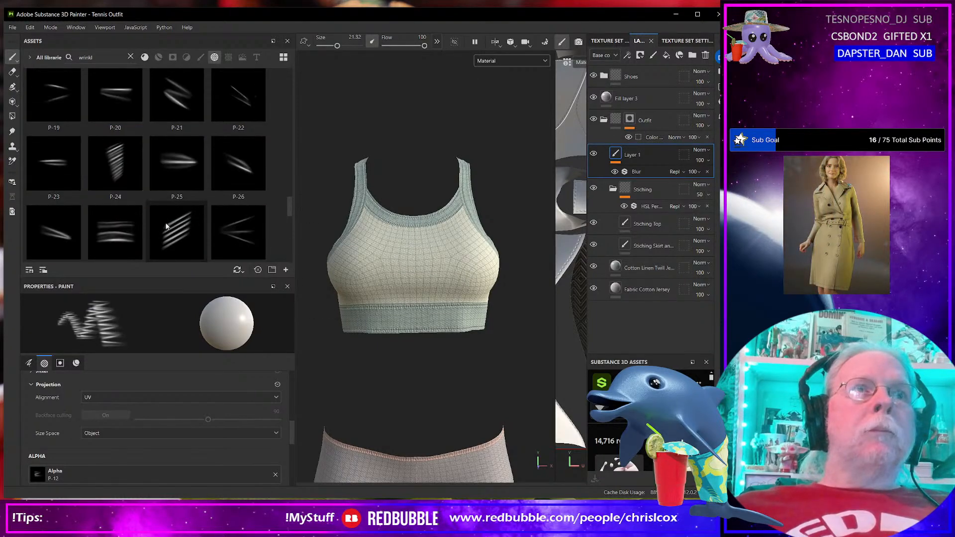
left_click(119, 238)
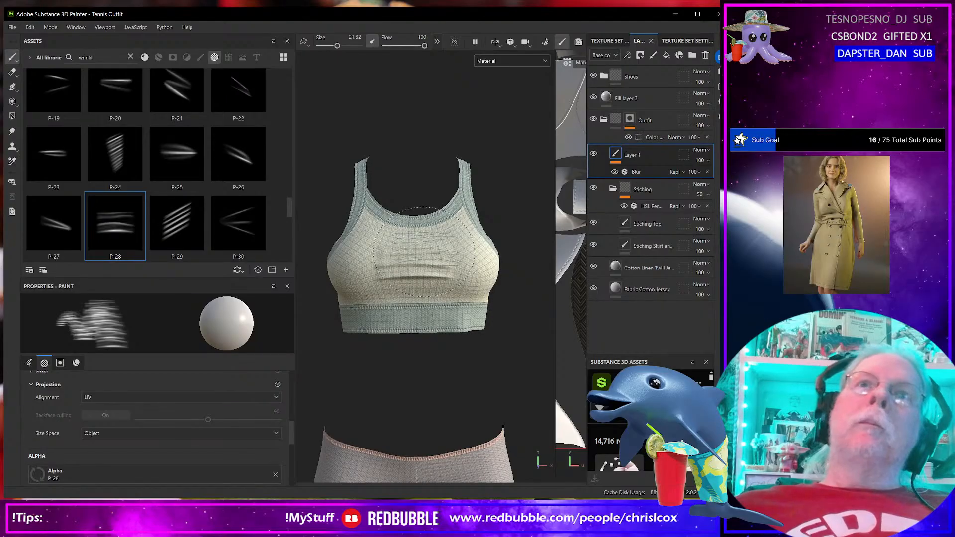
left_click_drag(436, 276, 437, 277, "ctrl")
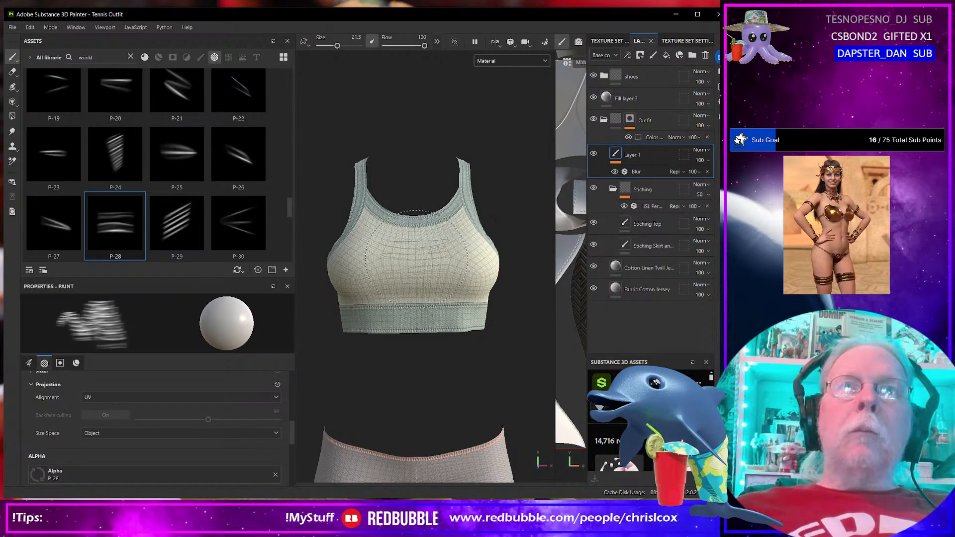
left_click(416, 259)
Step: Activate the Smudge tool on Layer 1 for working on the stamped chest wrinkles
scroll(424, 326, "down", 2)
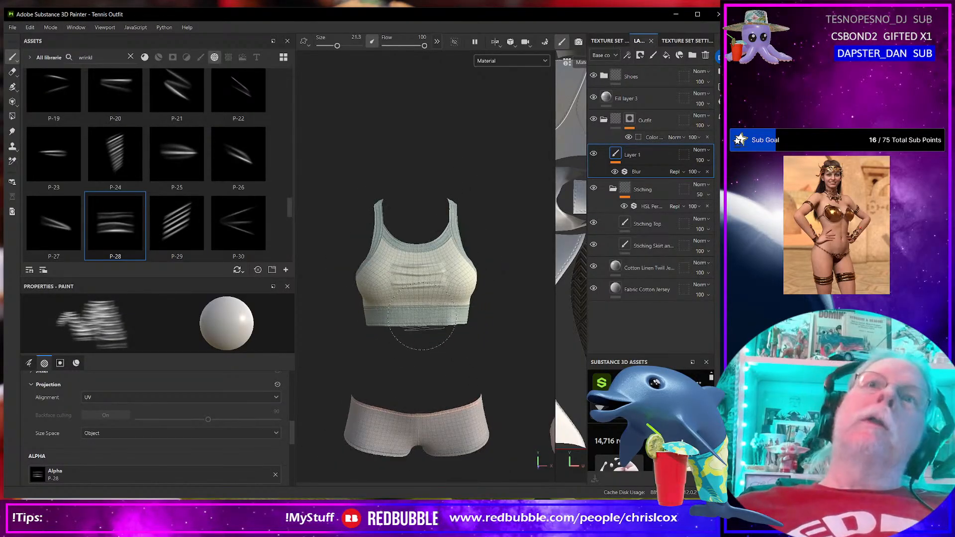
left_click_drag(425, 321, 368, 325, "alt")
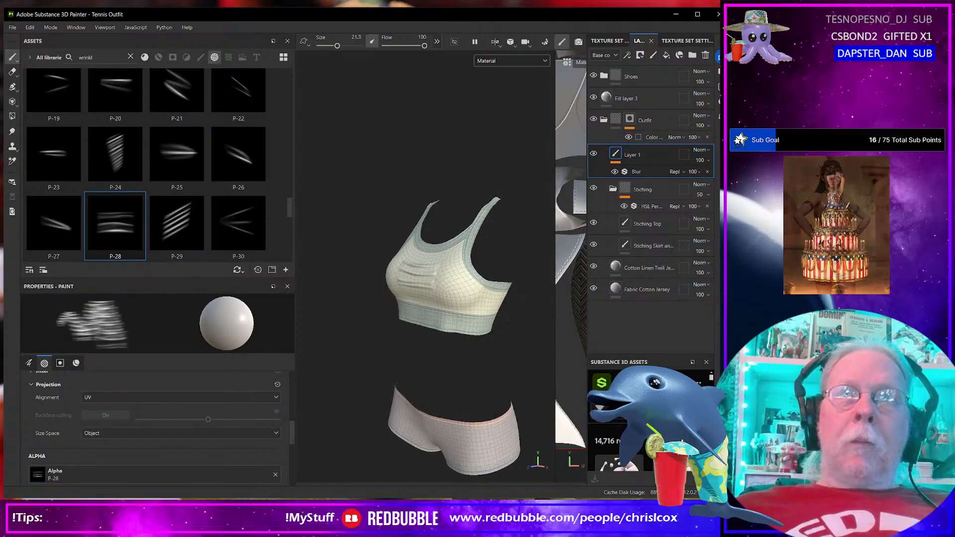
scroll(372, 327, "up", 2)
scroll(372, 327, "up", 2)
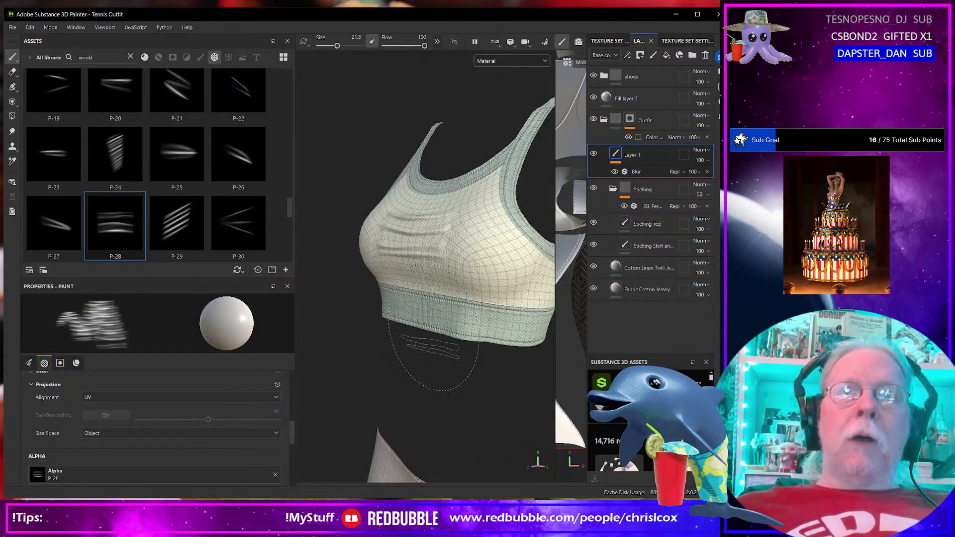
left_click(12, 131)
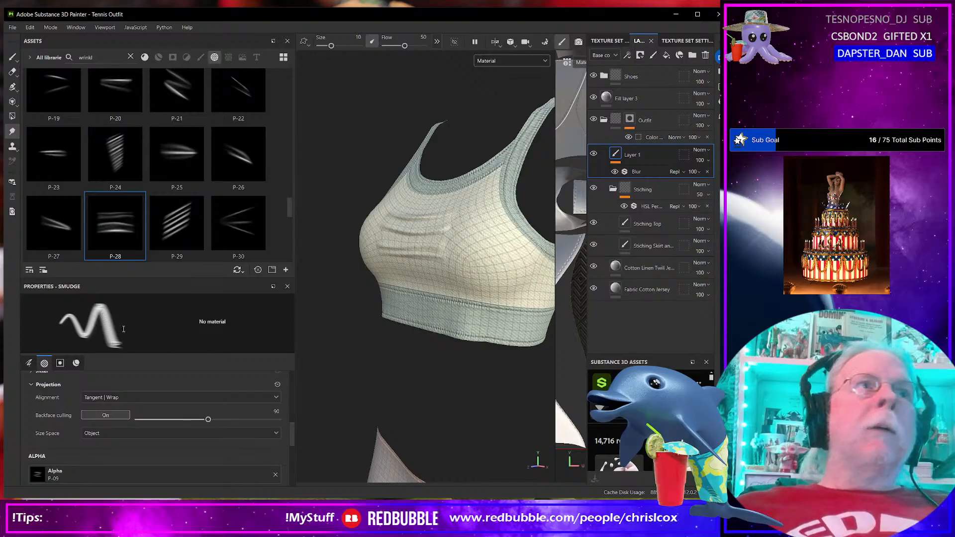
Step: Filter the asset library to show brushes instead of alphas
scroll(160, 196, "up", 10)
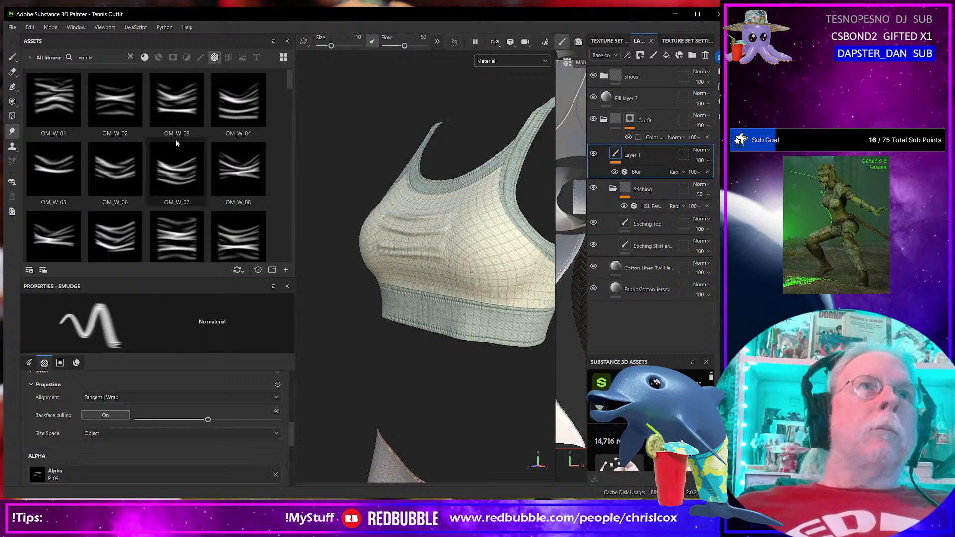
scroll(175, 139, "down", 15)
left_click(200, 58)
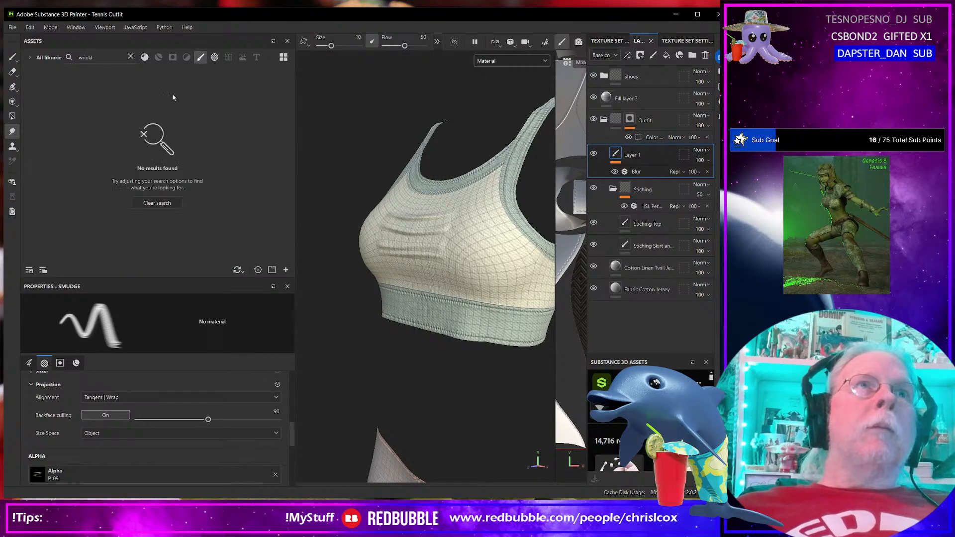
Step: Replace the Smudge tool's P-09 alpha with the DOT alpha
left_click(40, 475)
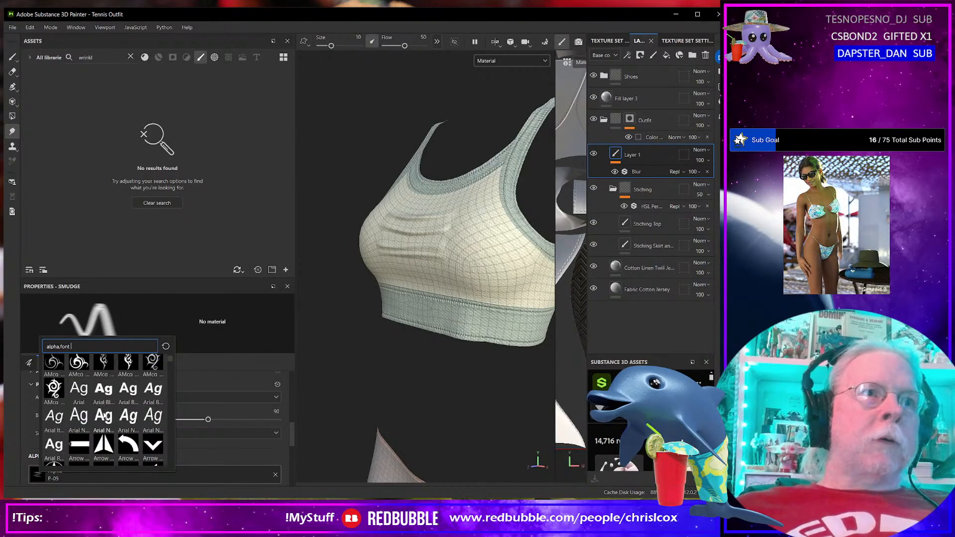
scroll(103, 416, "down", 3)
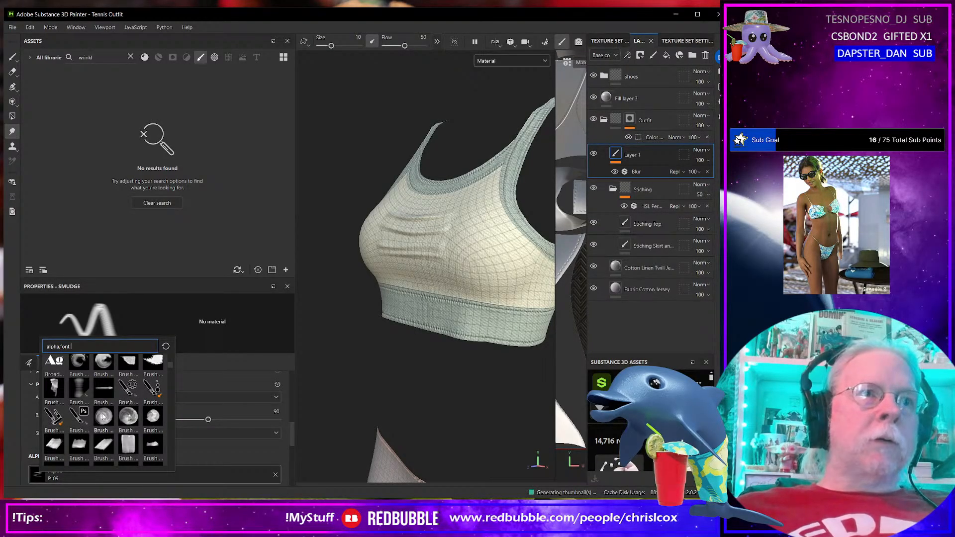
double_click(85, 345)
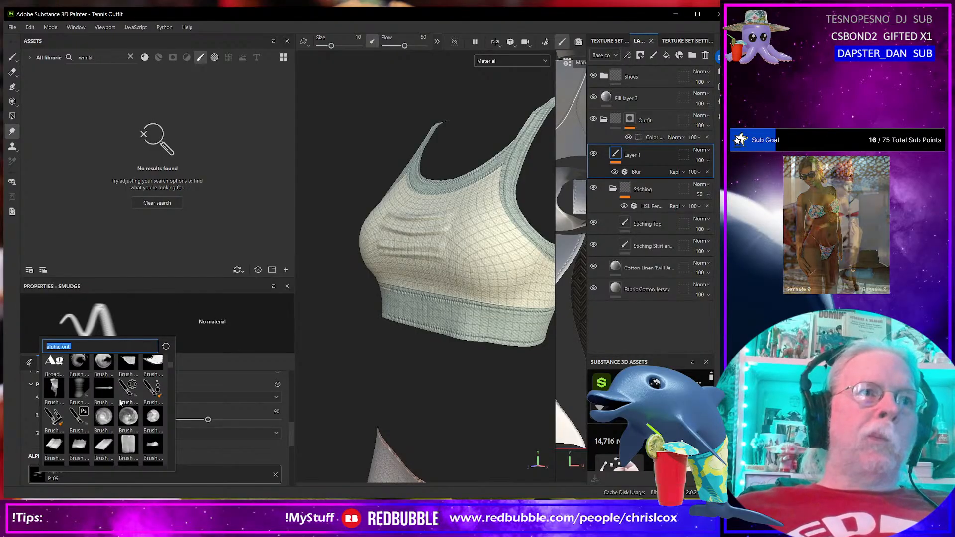
scroll(120, 402, "down", 5)
scroll(120, 403, "down", 2)
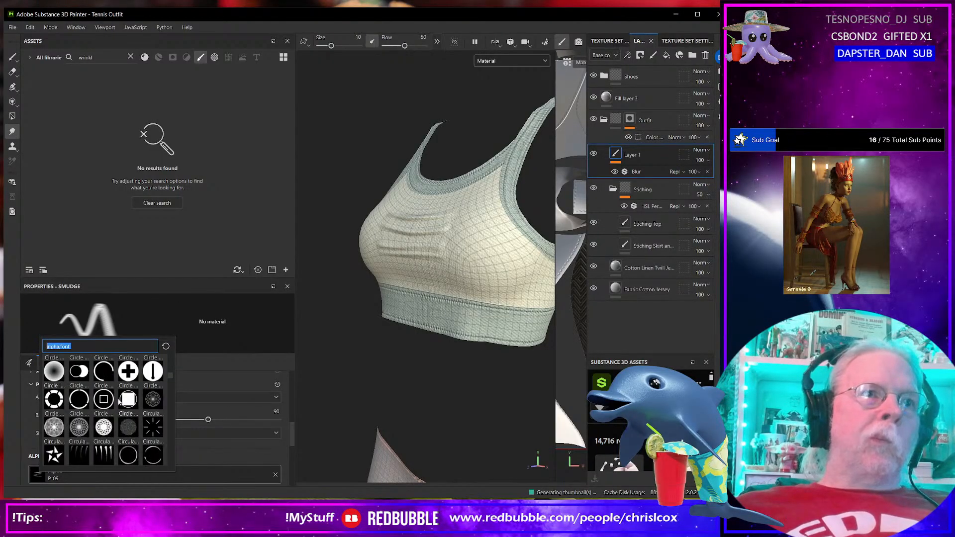
scroll(121, 400, "down", 4)
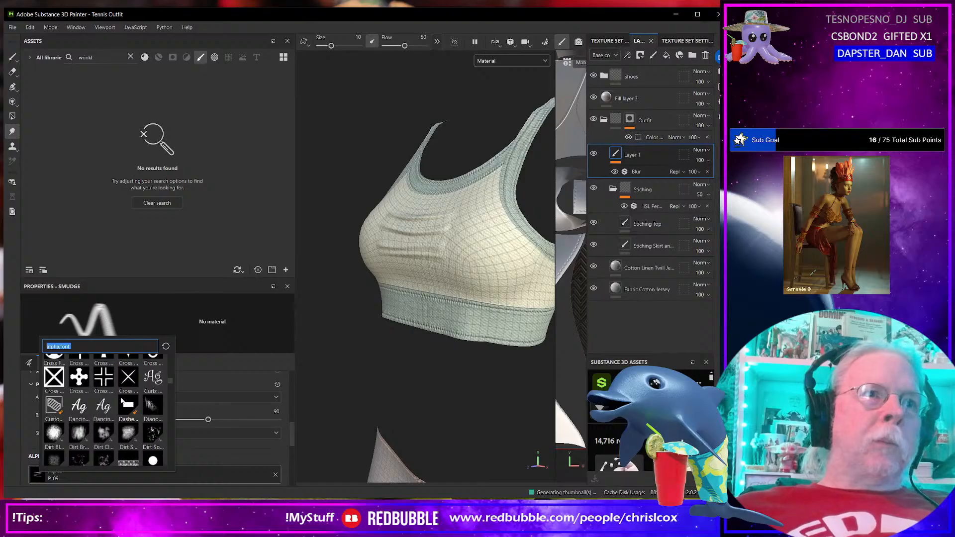
scroll(110, 417, "down", 3)
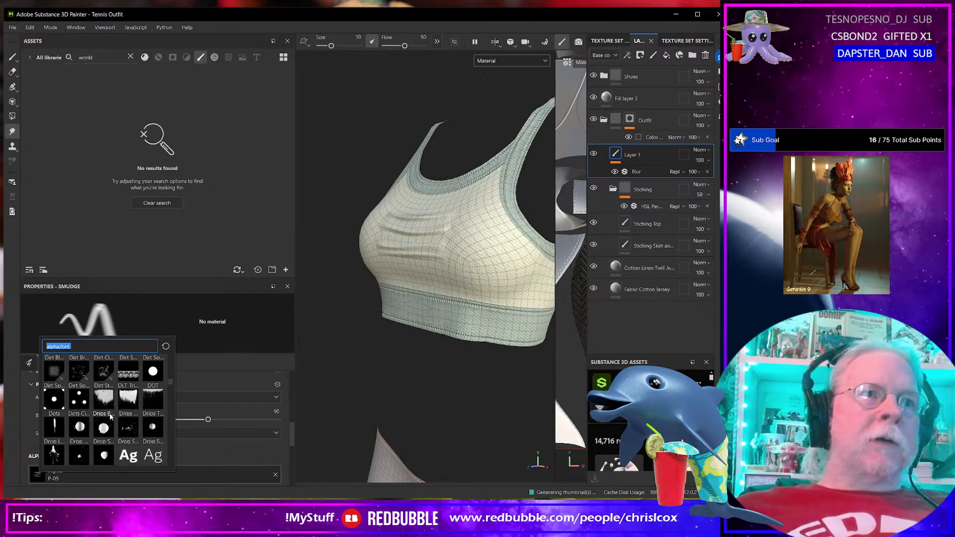
left_click(148, 377)
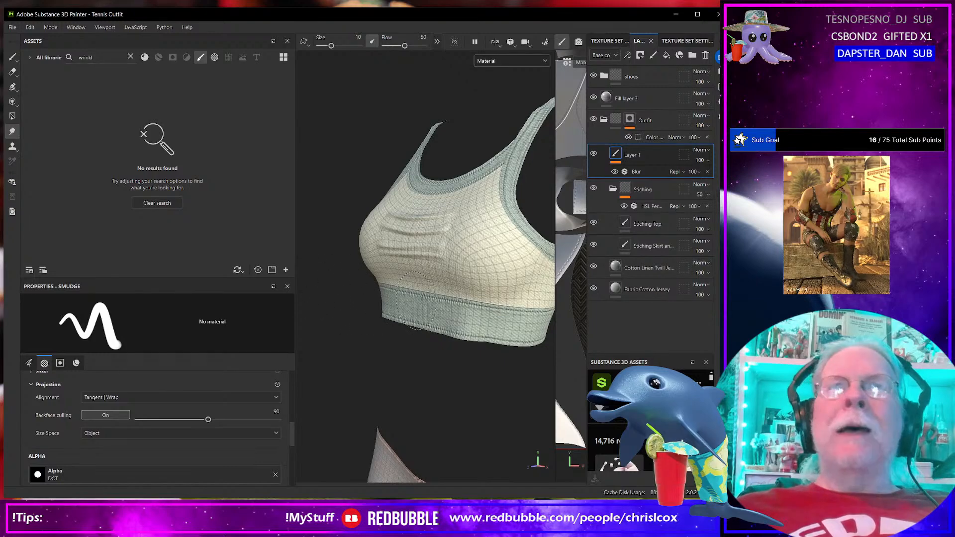
Step: Set the Smudge brush's projection alignment to UV
left_click_drag(416, 300, 458, 297, "alt+shift")
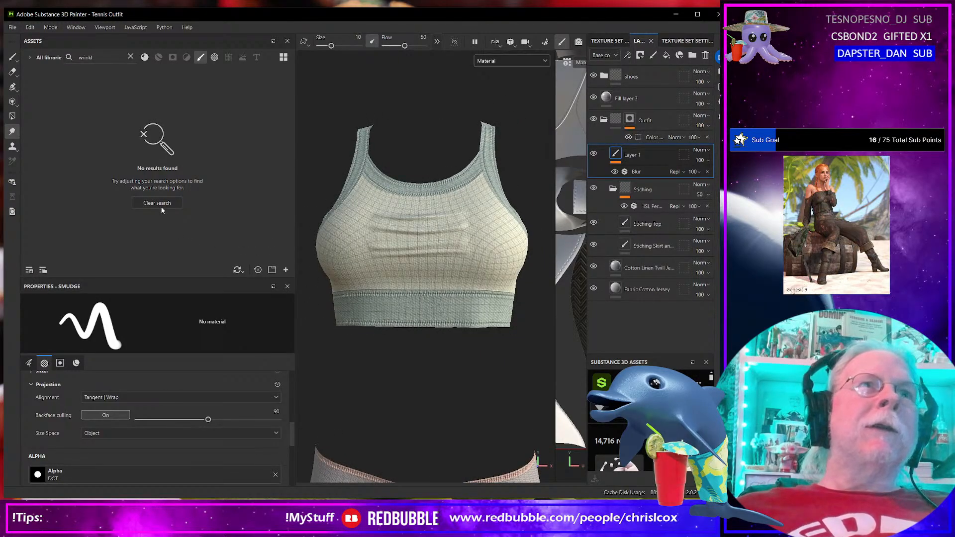
left_click(29, 362)
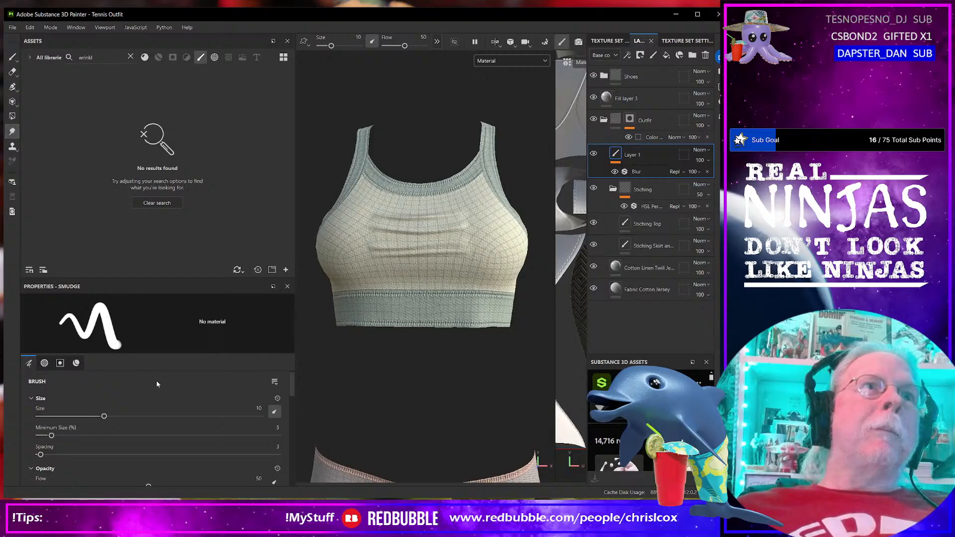
scroll(136, 375, "down", 5)
scroll(137, 381, "down", 3)
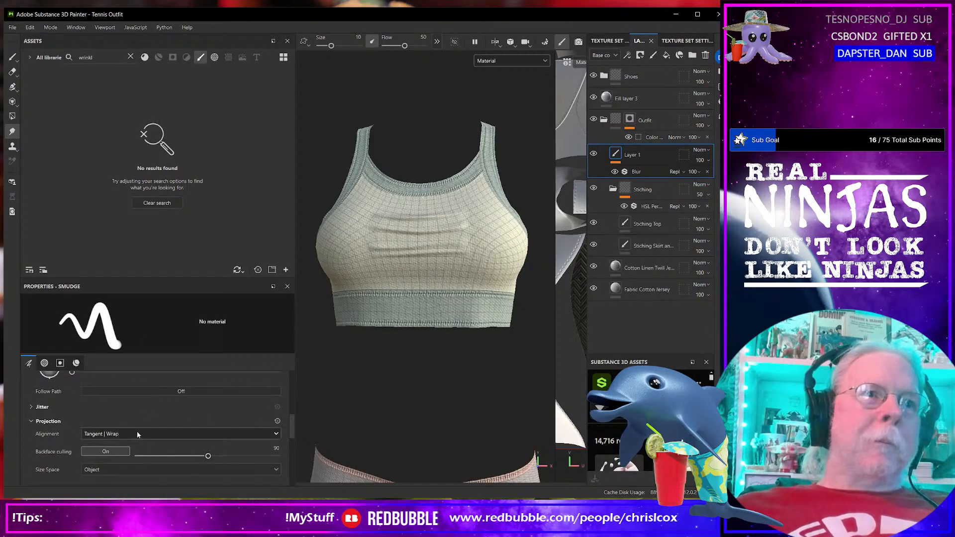
left_click(137, 433)
left_click(106, 474)
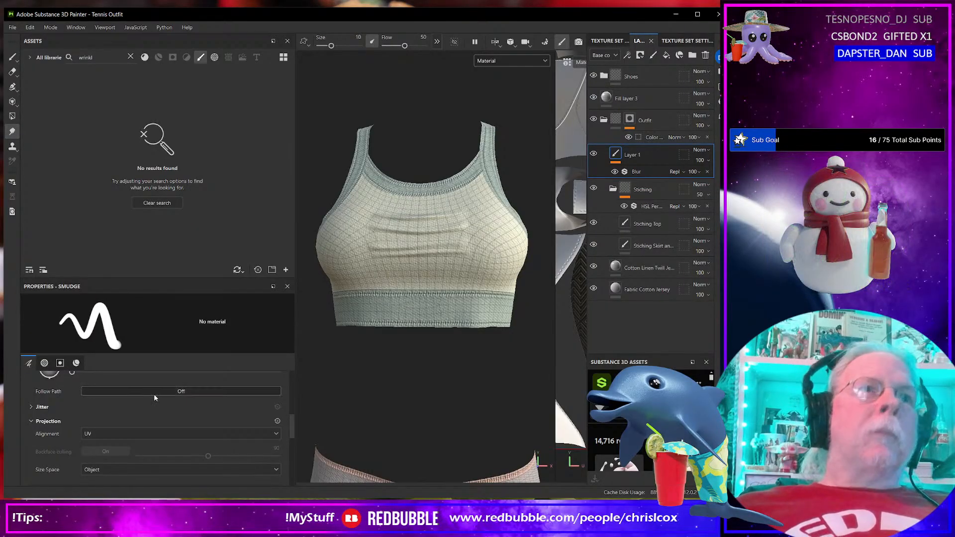
Step: Limit the Smudge tool to the height channel and smudge the stamped wrinkles across the chest of the top
scroll(151, 404, "up", 3)
scroll(152, 408, "down", 5)
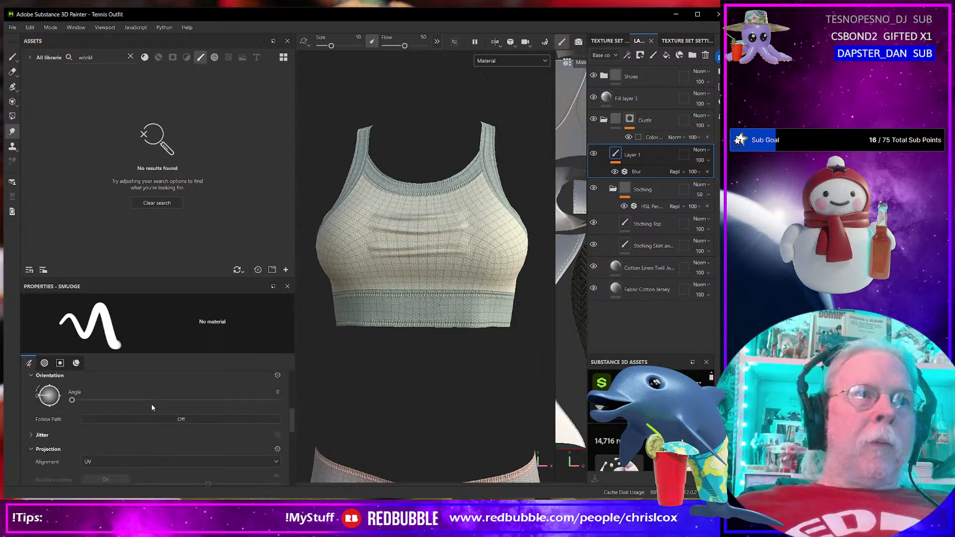
scroll(153, 407, "down", 3)
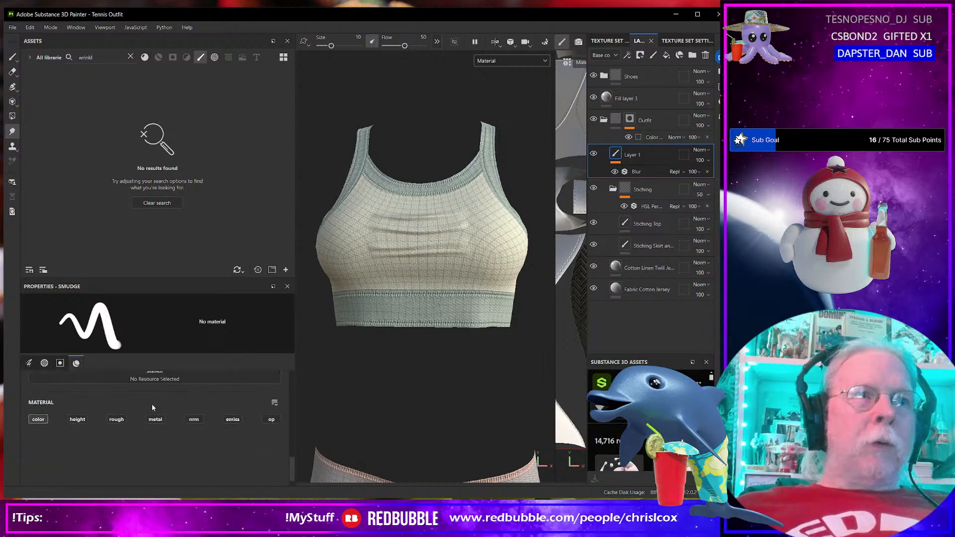
left_click(78, 419)
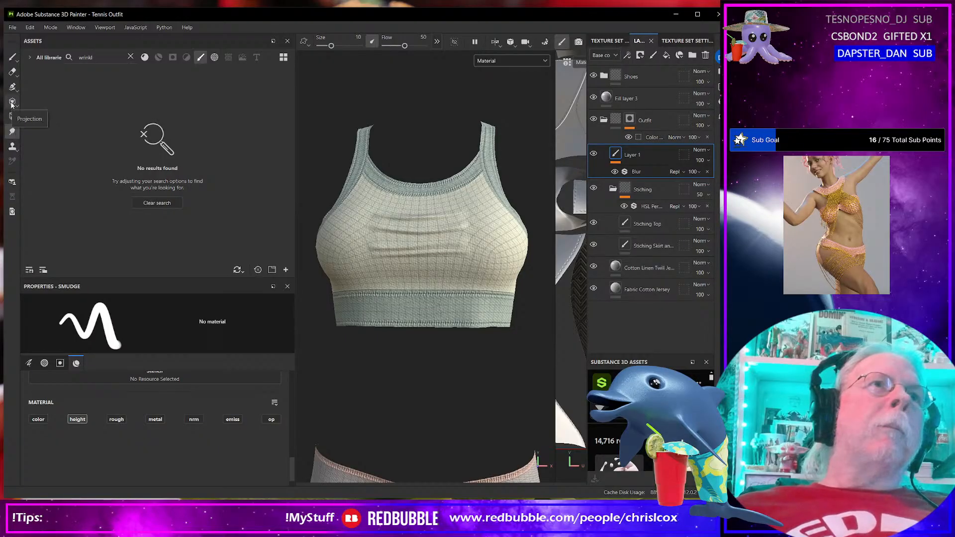
left_click(17, 63)
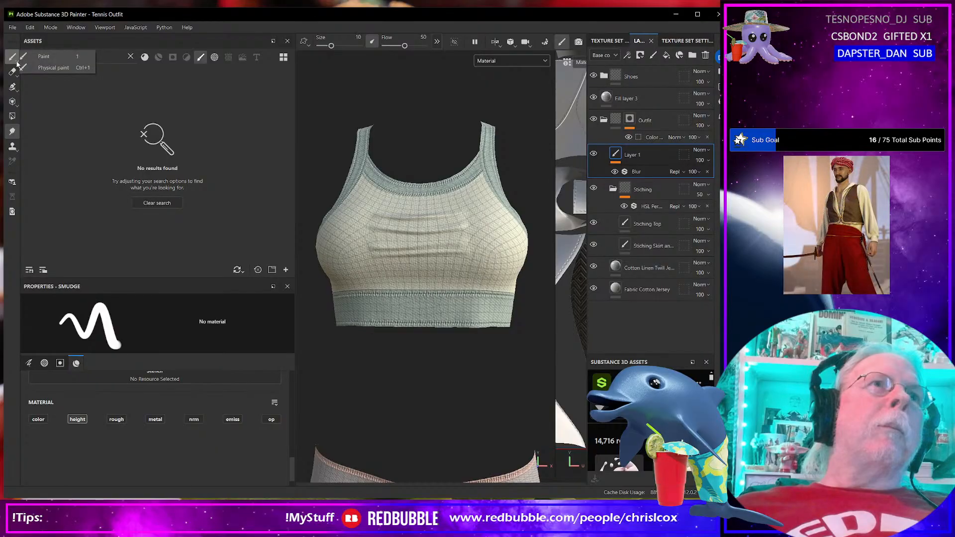
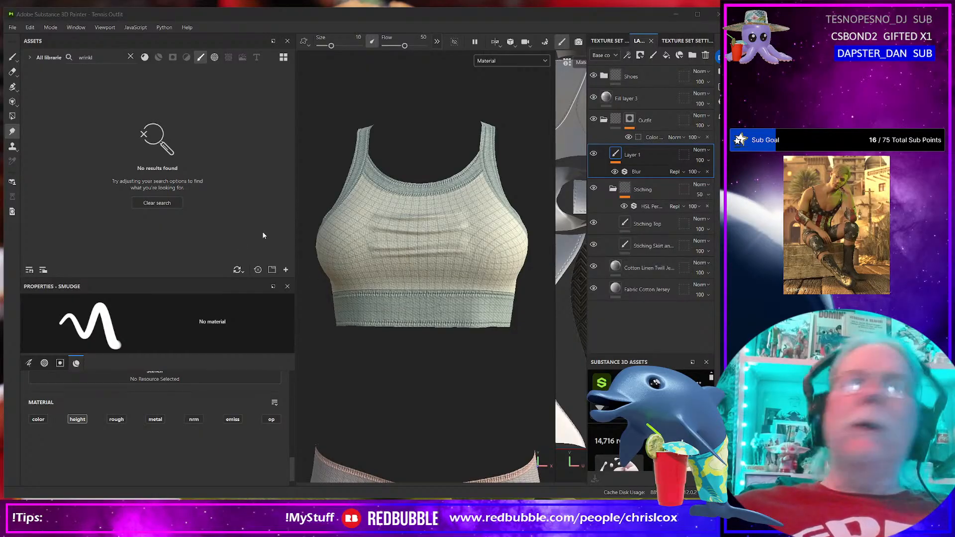
left_click(12, 132)
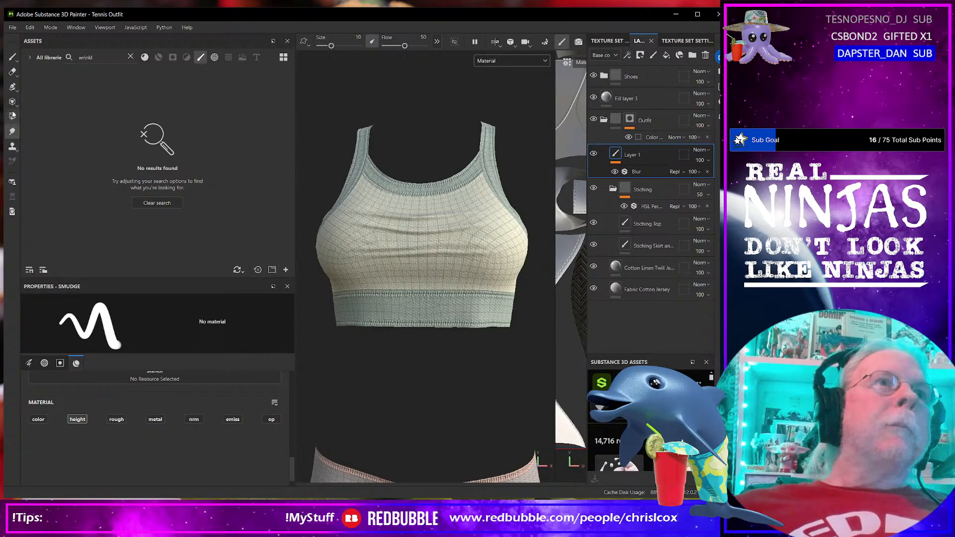
Step: Activate the Eraser on Layer 1 and lower its flow to 16 for fading the chest wrinkles
left_click(12, 73)
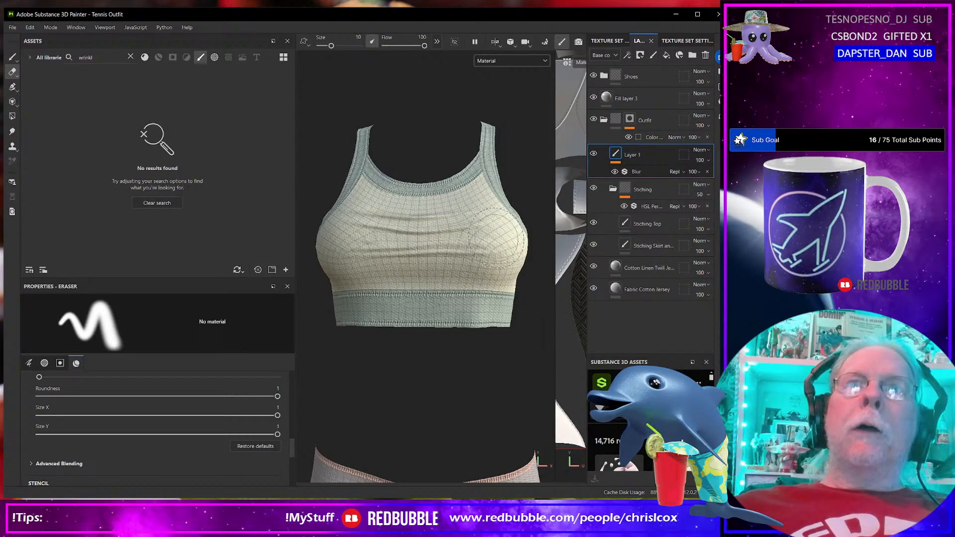
scroll(96, 442, "down", 3)
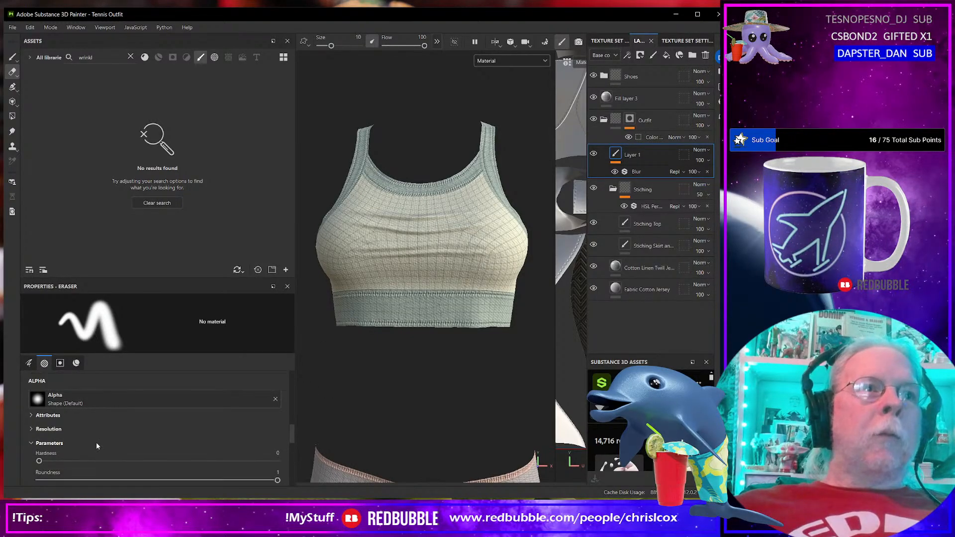
scroll(96, 442, "down", 3)
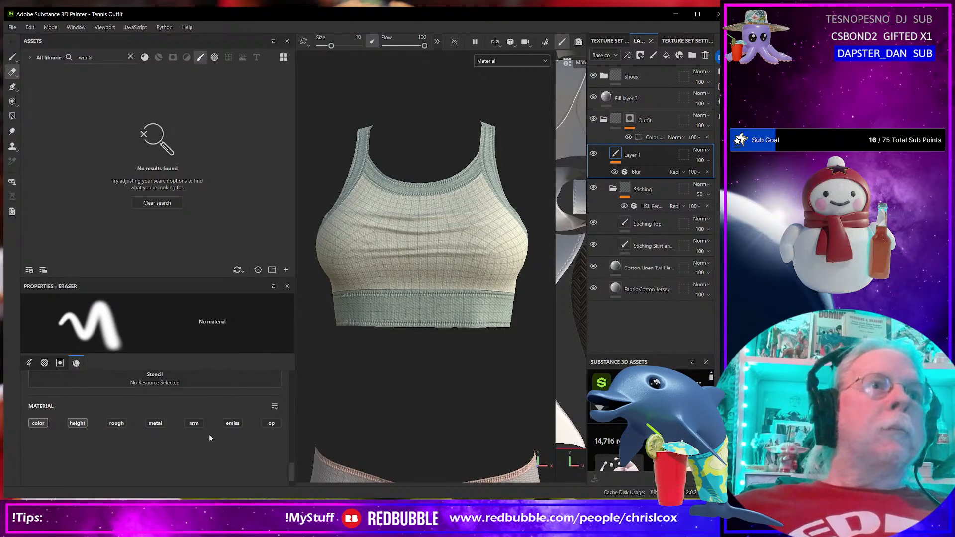
scroll(195, 426, "up", 10)
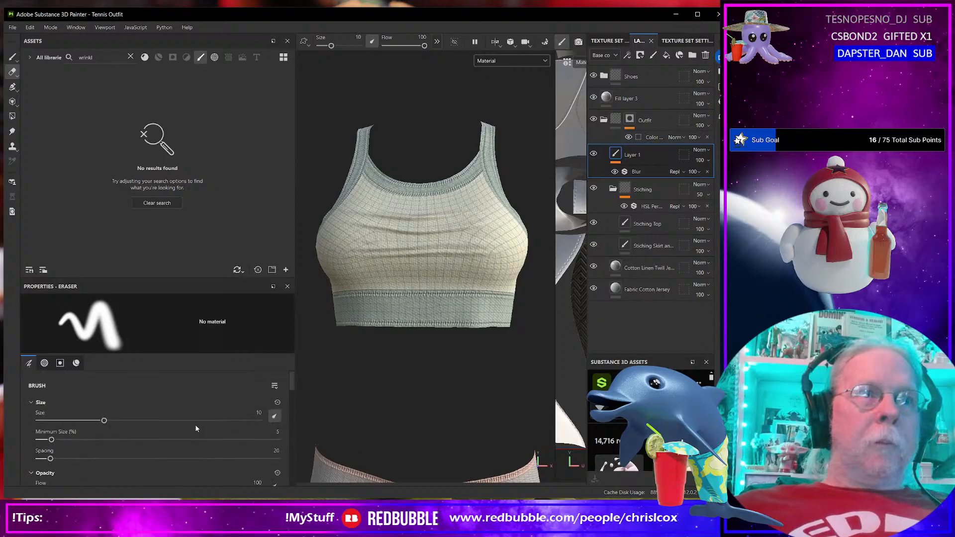
scroll(186, 427, "down", 1)
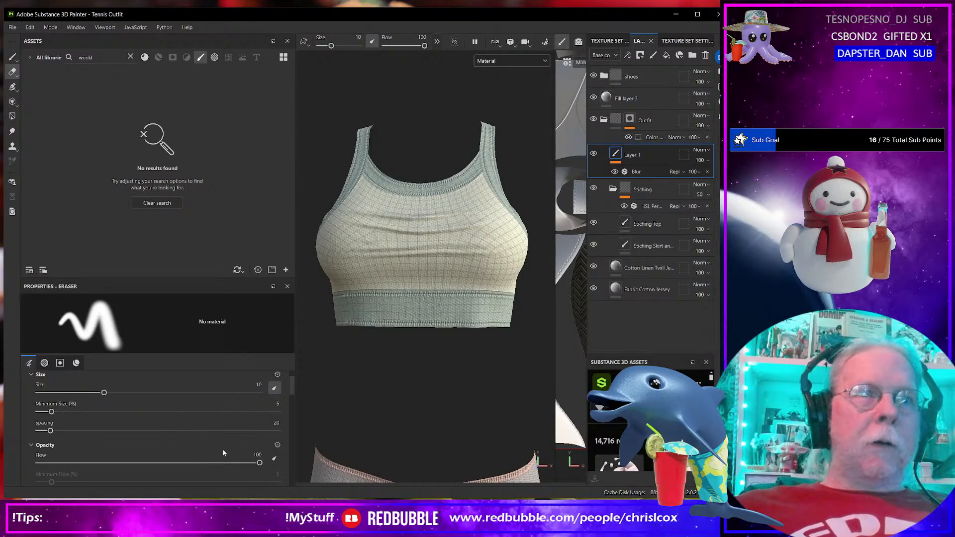
left_click_drag(258, 464, 72, 462)
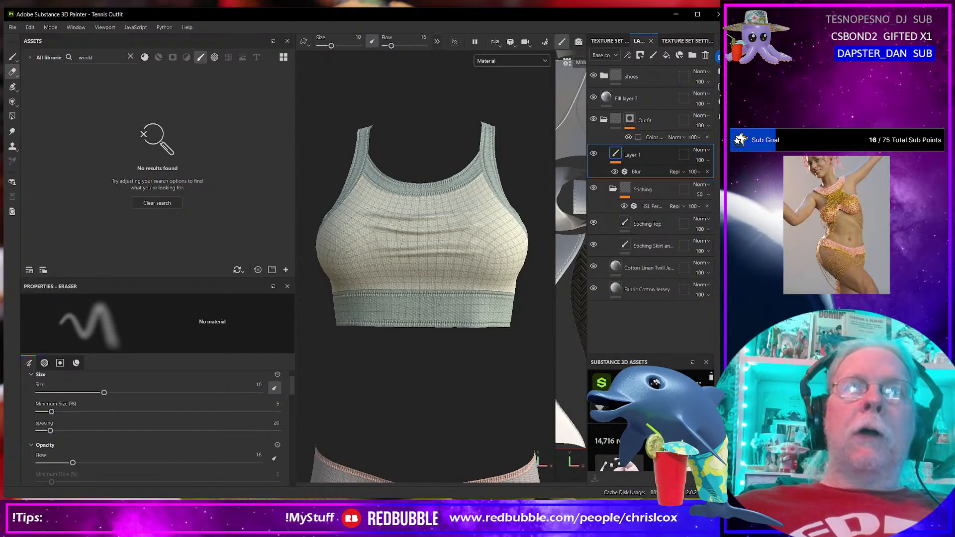
mouse_move(496, 251)
left_mouse_down("alt")
mouse_move(437, 333)
mouse_move(506, 290)
mouse_move(514, 229)
mouse_move(503, 223)
left_mouse_up("alt")
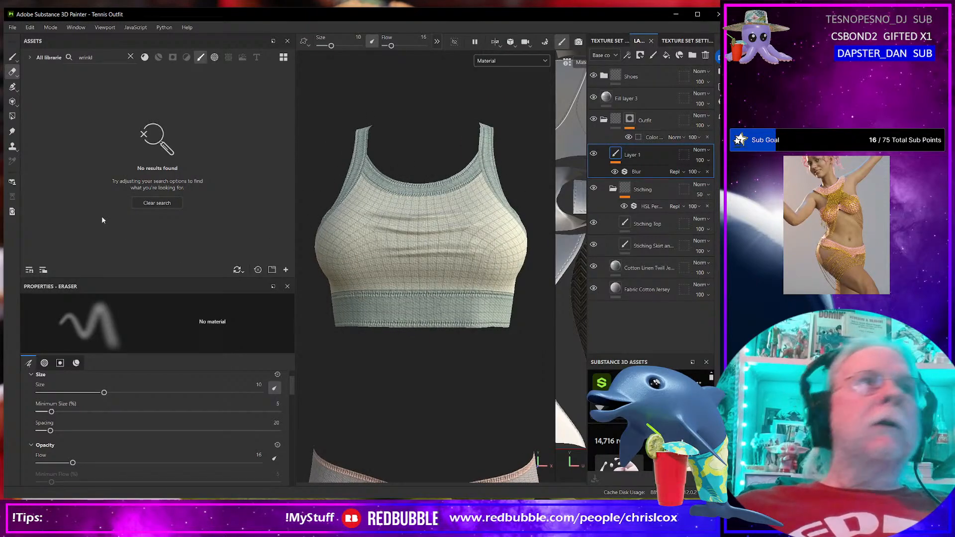
mouse_move(497, 243)
right_mouse_down("alt")
mouse_move(497, 280)
mouse_move(404, 316)
right_mouse_up("alt")
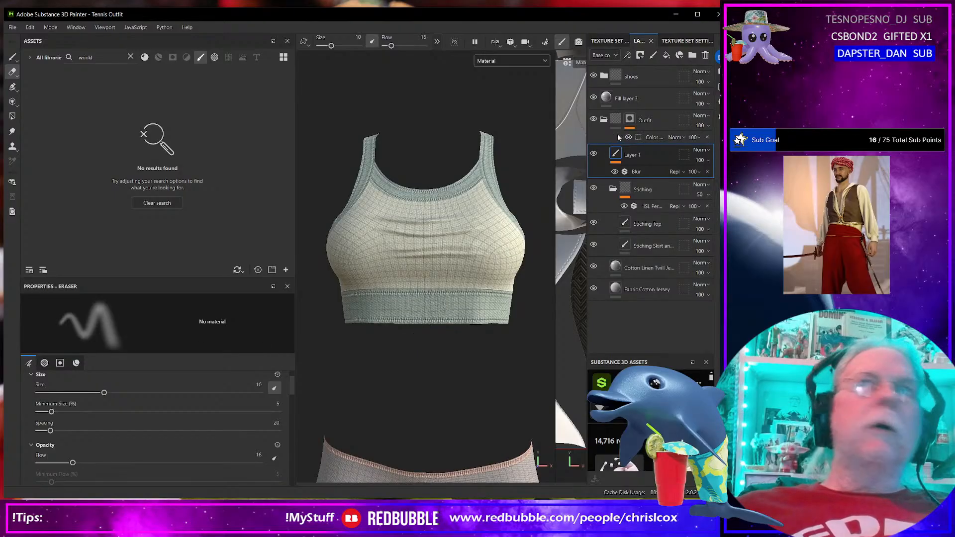
Step: Load the P-45 wrinkle alpha into the Paint tool with a brush size of 11.4 and a flow of 1
left_click(12, 57)
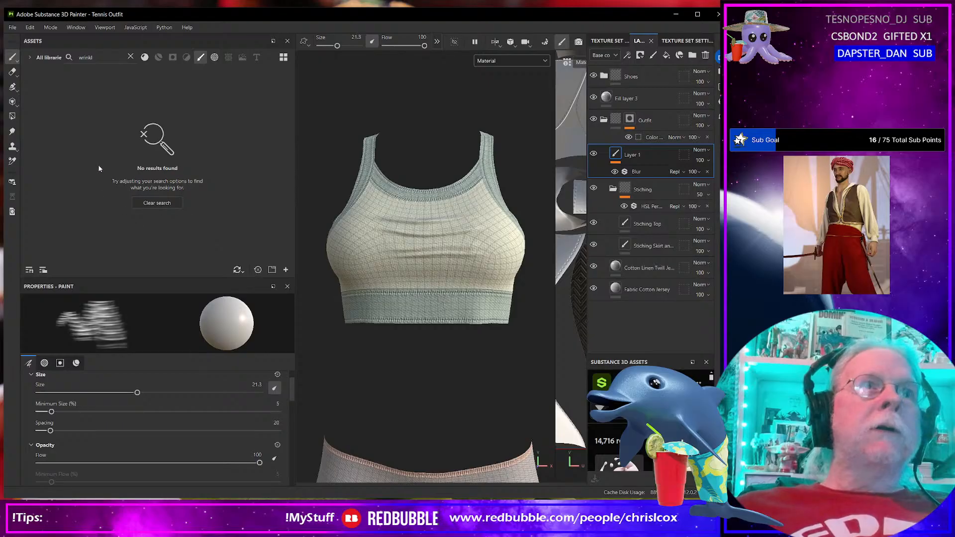
left_click(214, 57)
left_click(178, 136)
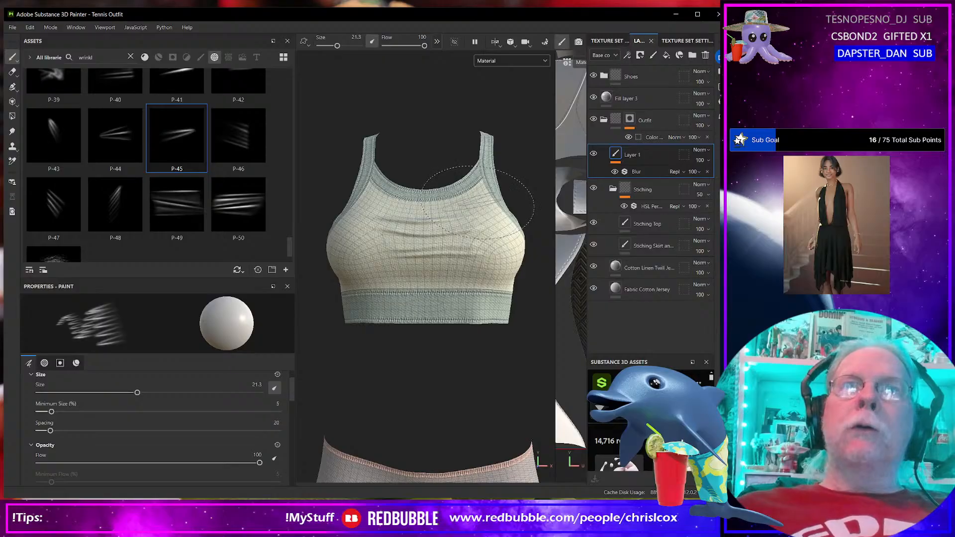
mouse_move(477, 202)
left_mouse_down("ctrl")
mouse_move(478, 224)
mouse_move(460, 215)
mouse_move(479, 224)
mouse_move(483, 209)
mouse_move(424, 206)
left_mouse_up("ctrl")
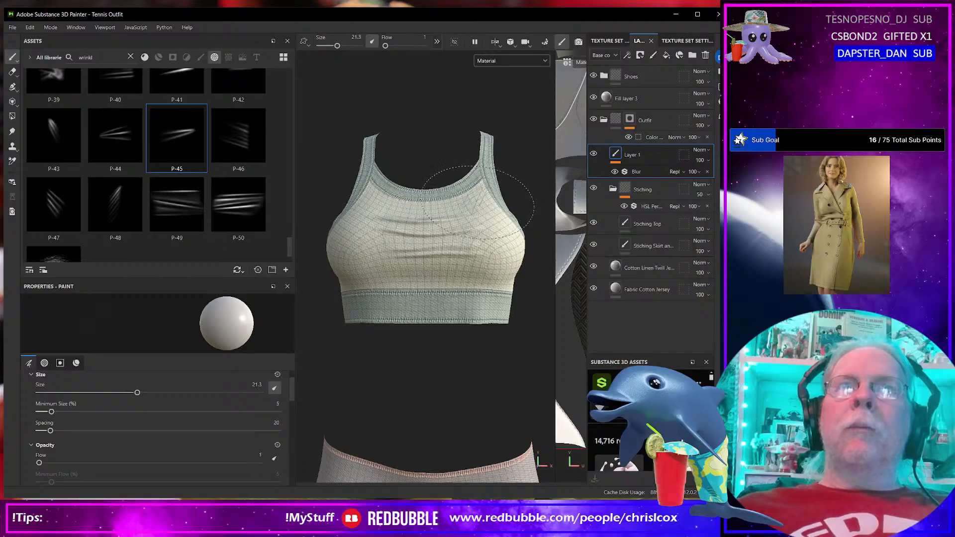
right_click_drag(478, 202, 458, 202, "ctrl")
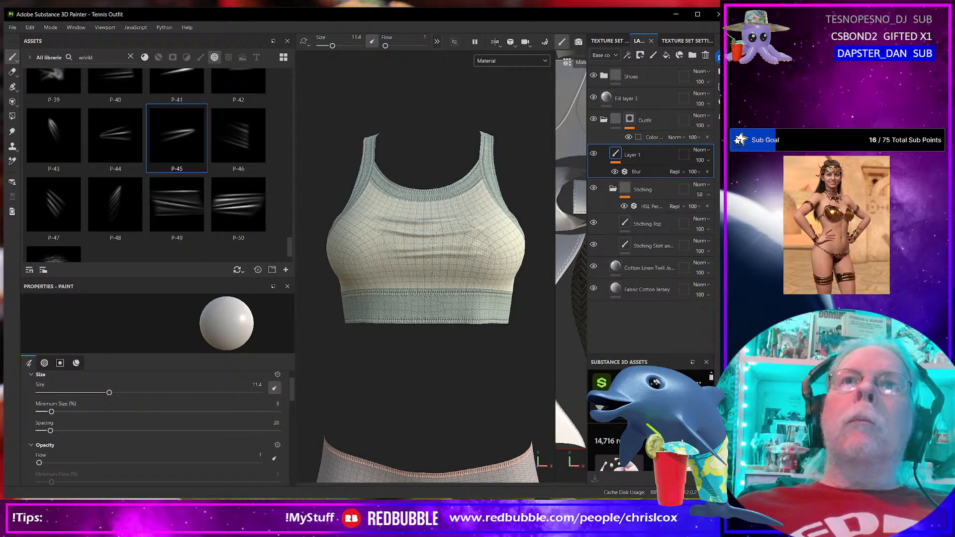
scroll(134, 417, "down", 10)
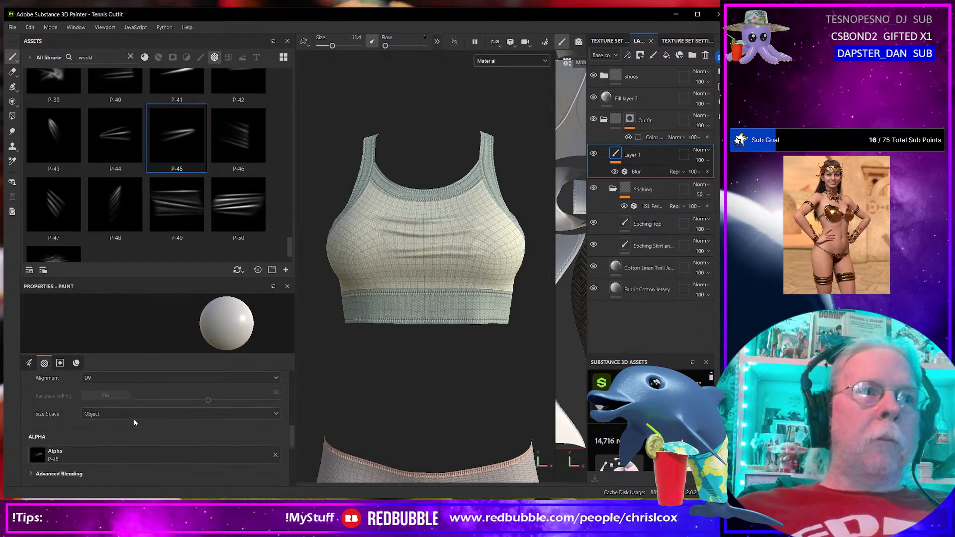
scroll(133, 418, "down", 2)
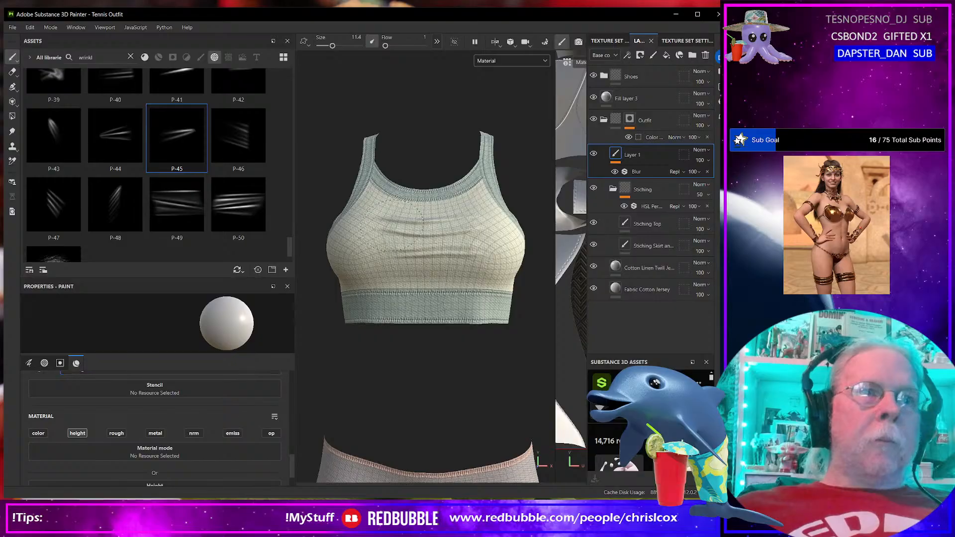
Step: Add a new paint layer directly above Layer 1 inside the Outfit folder
scroll(399, 204, "up", 1)
scroll(398, 203, "up", 1)
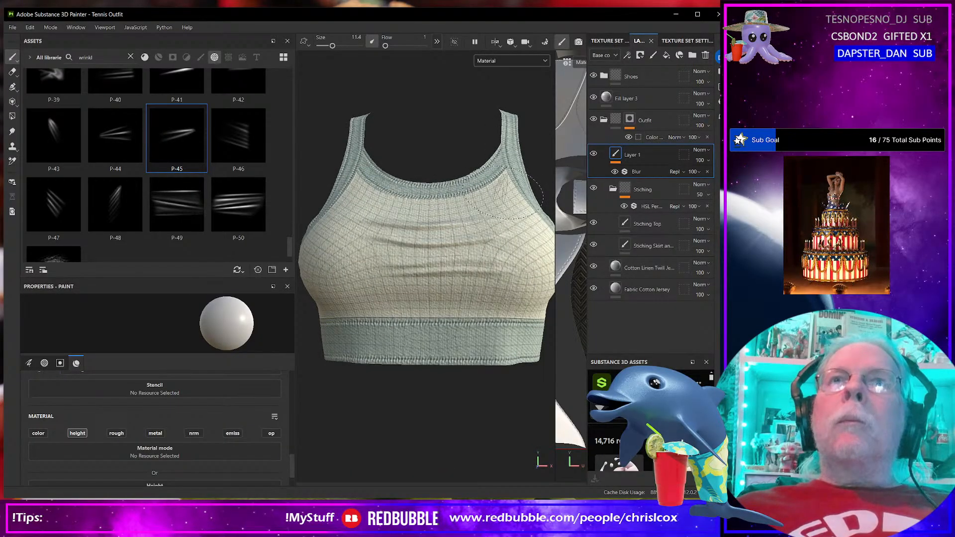
left_click_drag(504, 253, 453, 263, "alt")
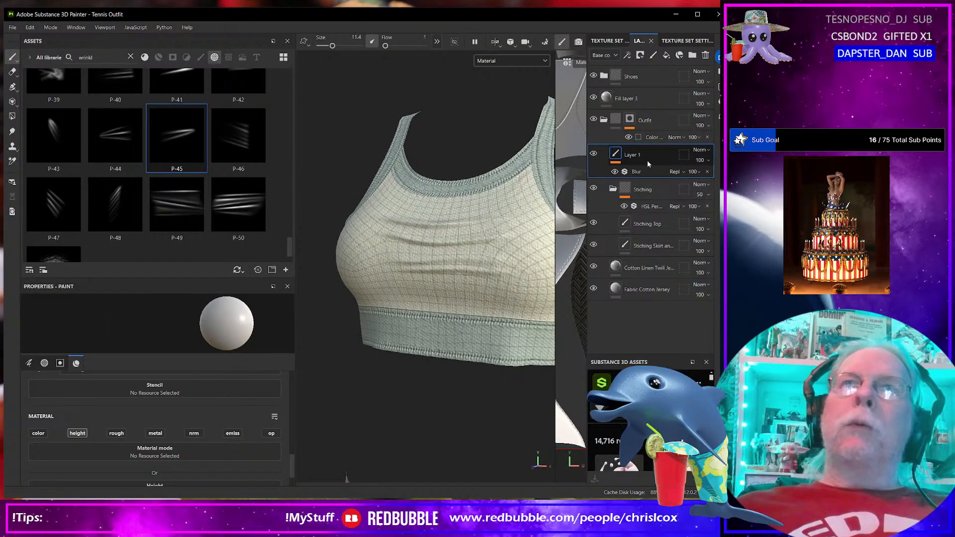
left_click(653, 55)
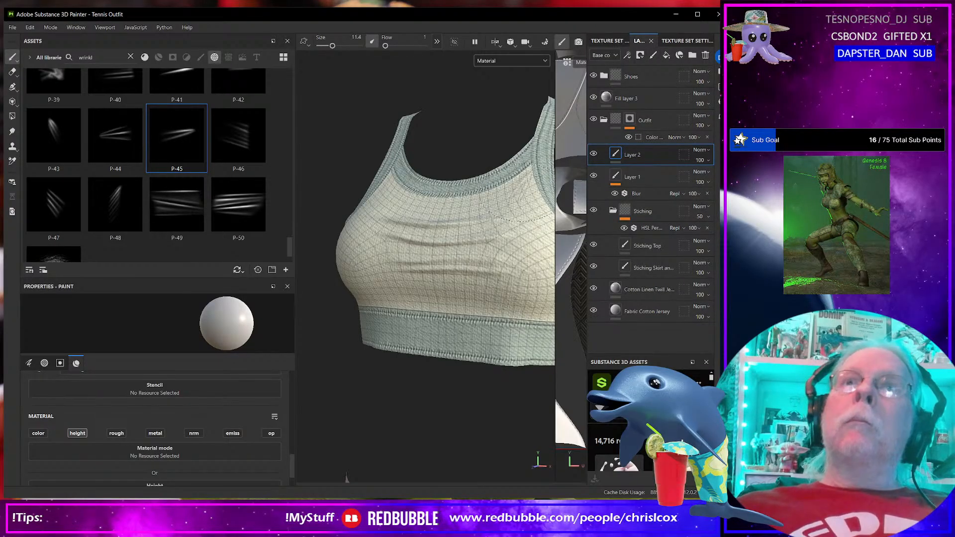
left_click_drag(478, 277, 512, 281, "alt")
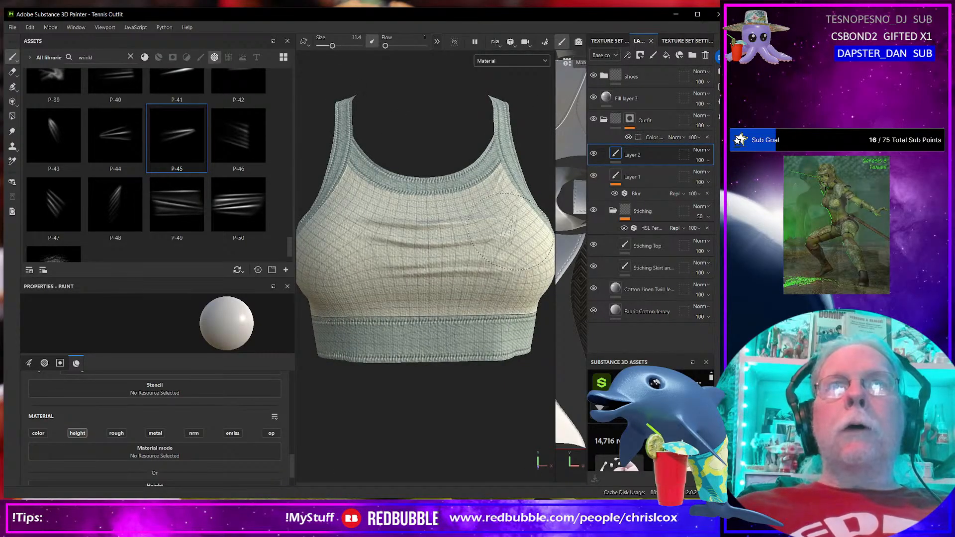
Step: Delete the empty Layer 2 and stamp the P-45 wrinkle at a flow of 24 beside the shoulder strap on Layer 1
key("Delete")
scroll(192, 429, "up", 10)
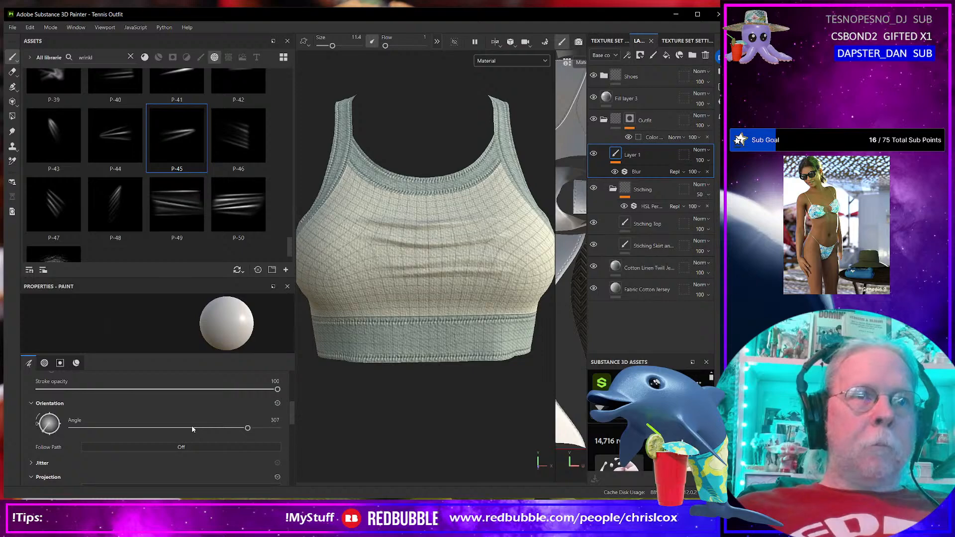
scroll(192, 428, "up", 3)
scroll(192, 428, "up", 3)
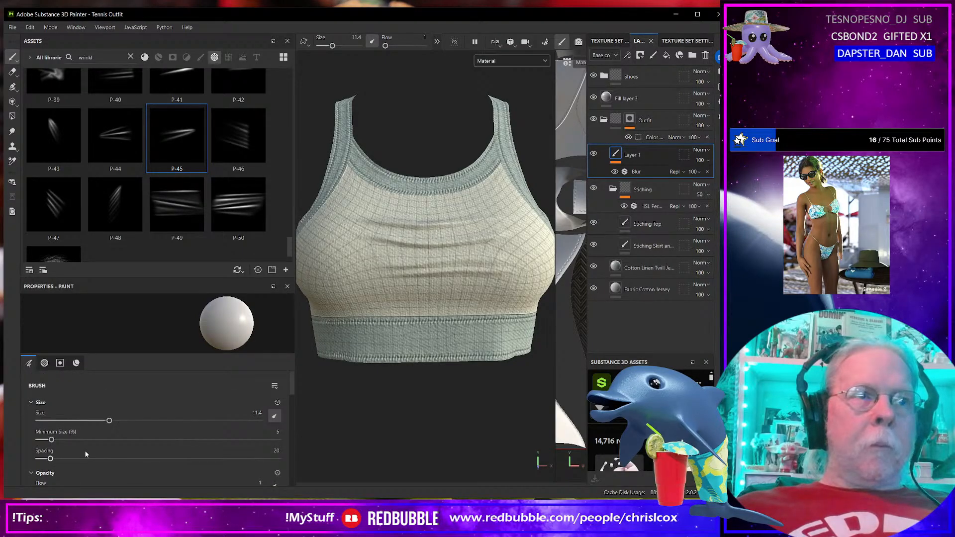
scroll(75, 456, "down", 1)
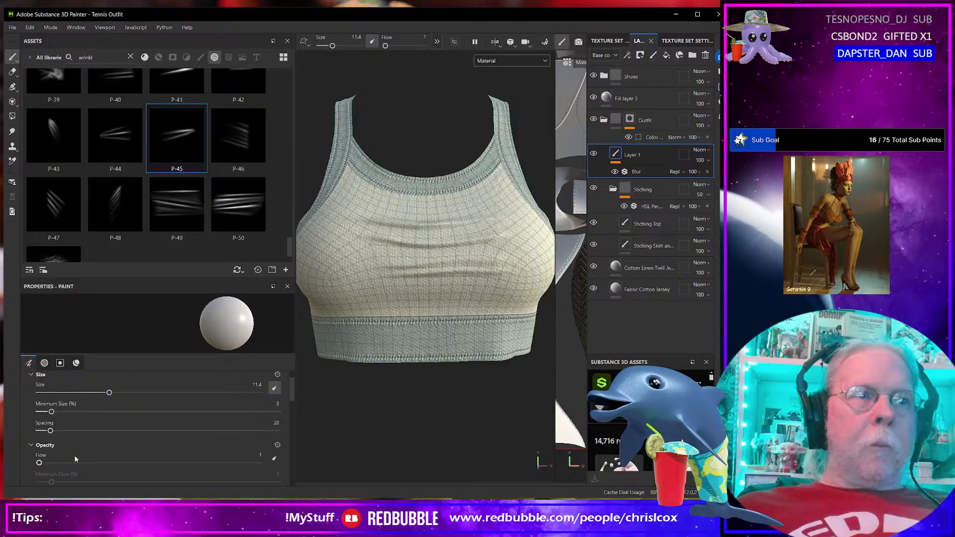
mouse_move(42, 463)
left_mouse_down()
mouse_move(124, 463)
mouse_move(115, 463)
left_mouse_up()
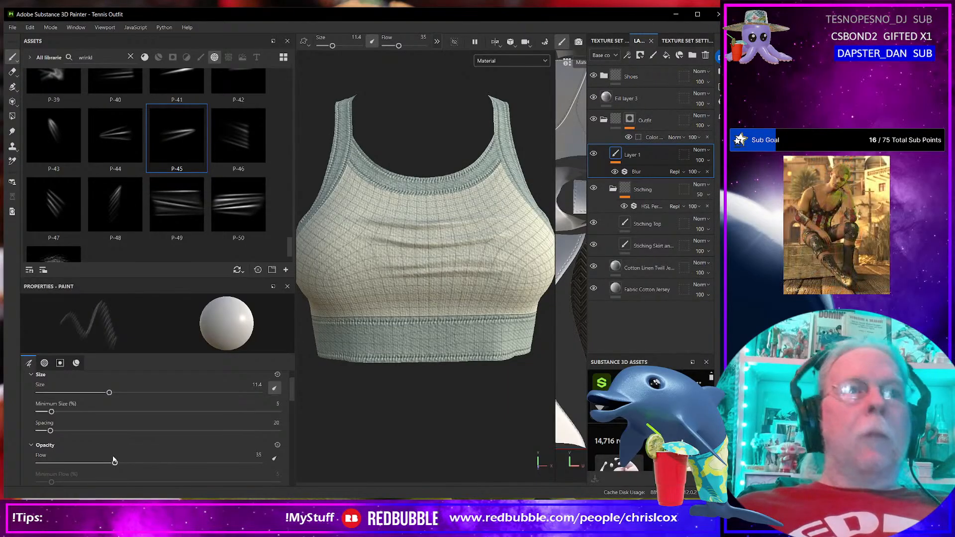
left_click_drag(115, 463, 88, 464)
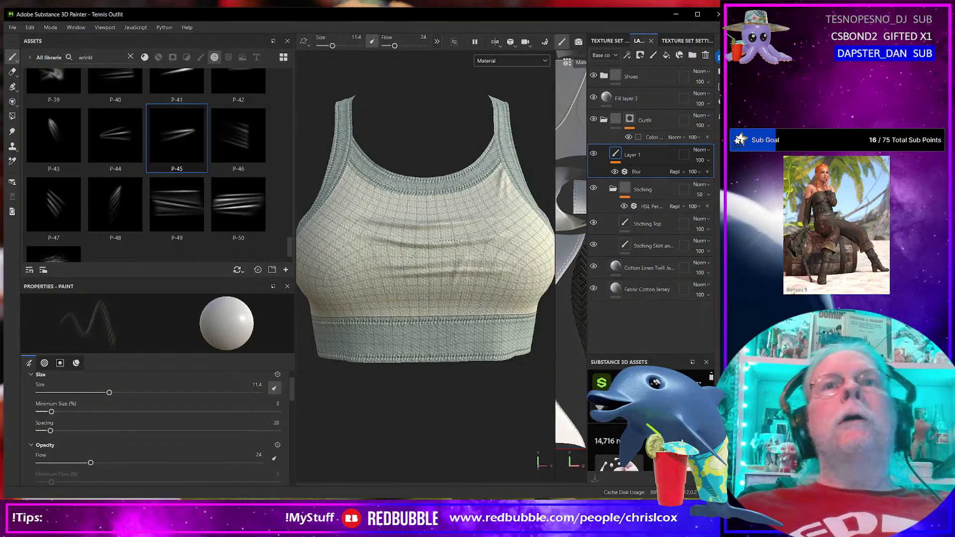
Step: Load the P-44 wrinkle alpha, set the flow to 37 and stamp it beside the opposite shoulder strap on the front
left_click_drag(511, 369, 490, 383, "alt")
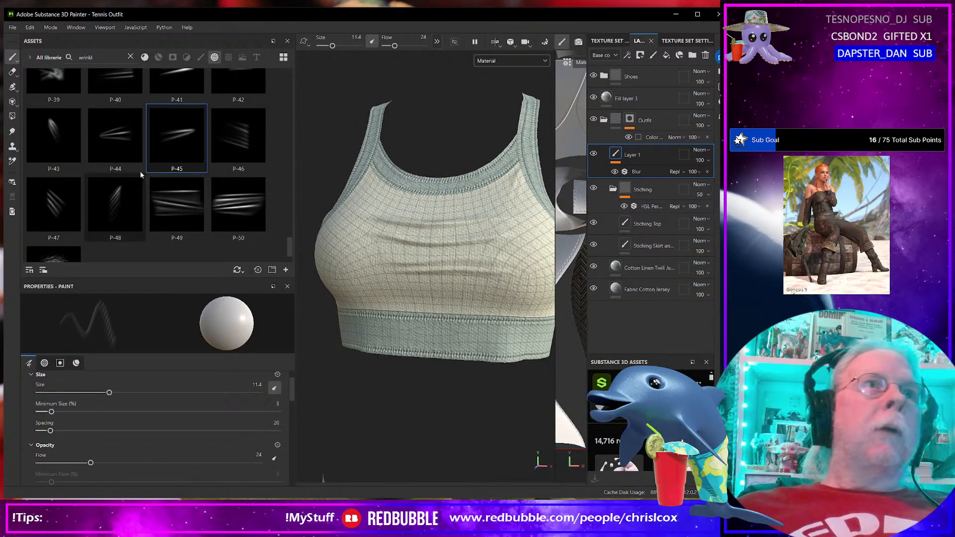
left_click(127, 140)
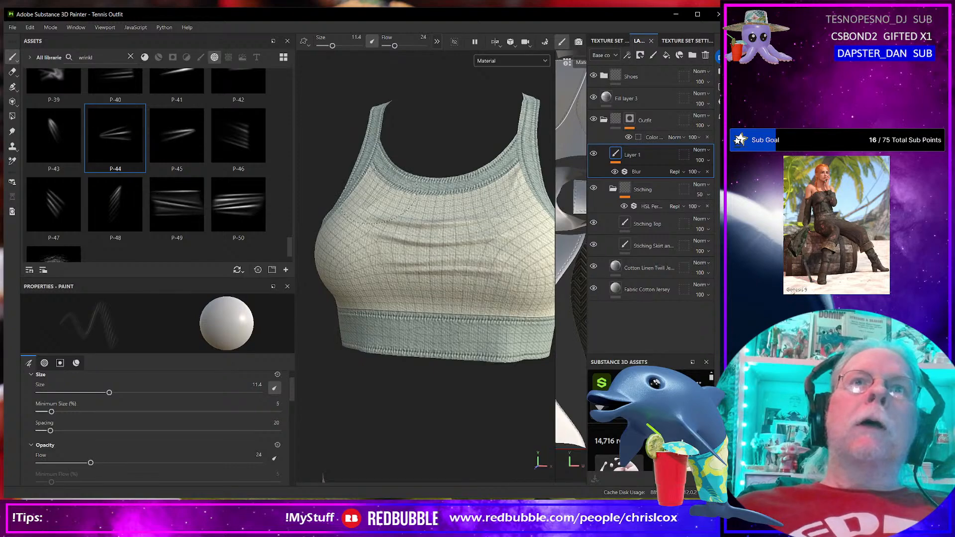
left_click_drag(378, 195, 426, 189, "ctrl")
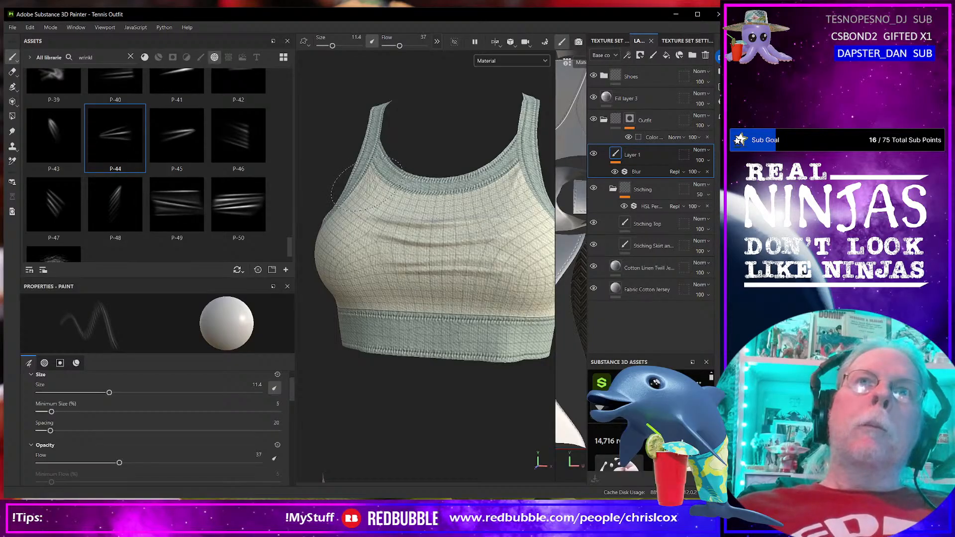
left_click(368, 182)
left_click(368, 184)
left_click_drag(402, 269, 437, 271, "alt")
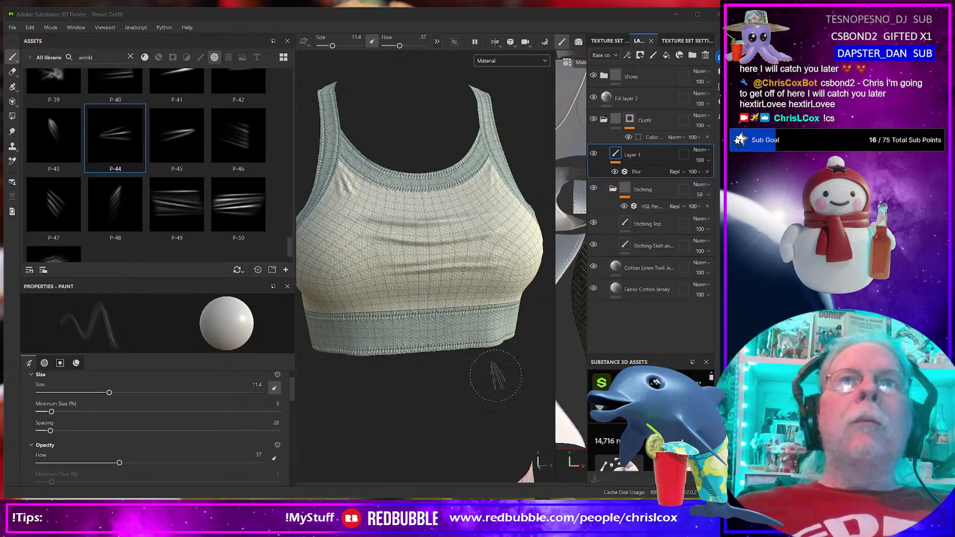
Step: Load the P-49 wrinkle alpha and stamp it across the lower back of the top at a brush size of 25.37
scroll(496, 375, "down", 4)
left_click_drag(487, 309, 463, 269, "alt")
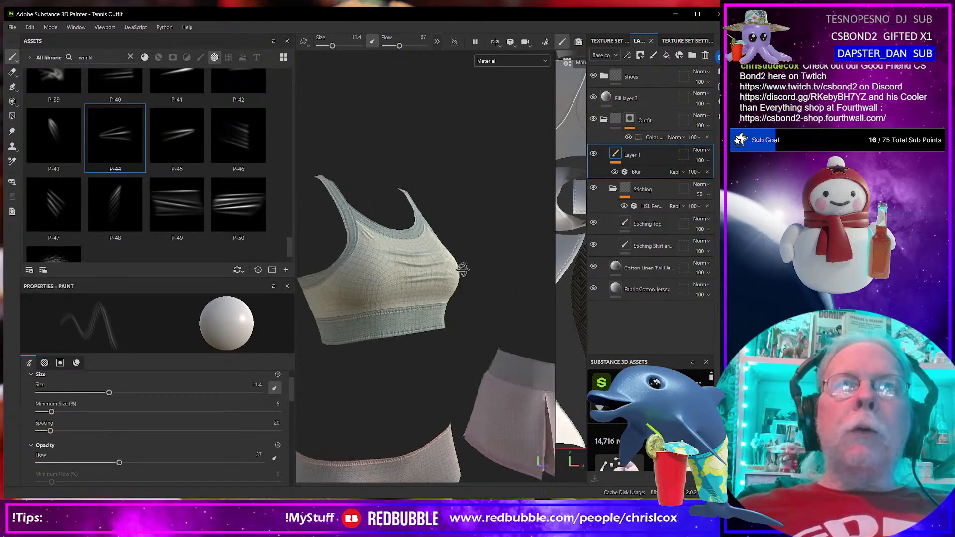
mouse_move(376, 314)
left_mouse_down("alt")
mouse_move(383, 326)
mouse_move(437, 262)
mouse_move(430, 217)
mouse_move(449, 353)
mouse_move(425, 206)
left_mouse_up("alt")
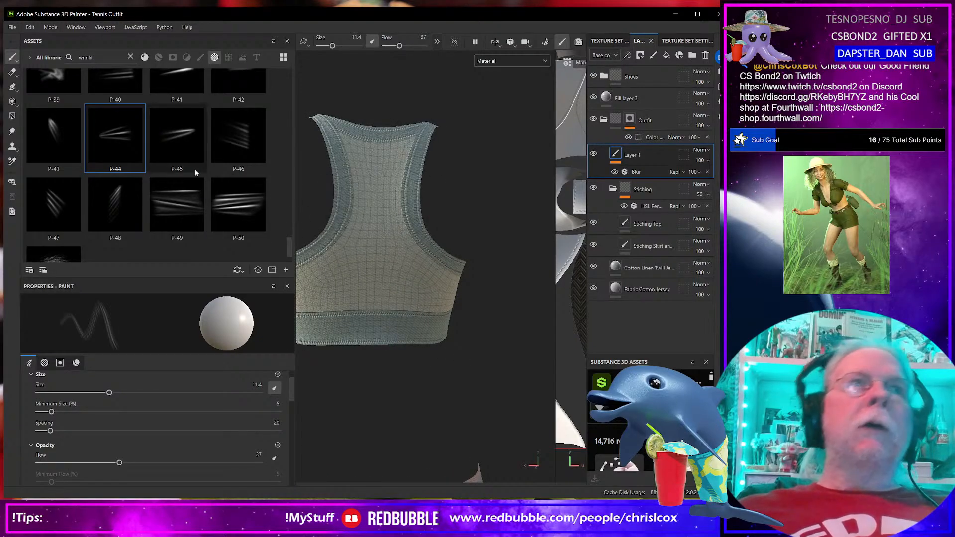
left_click(182, 208)
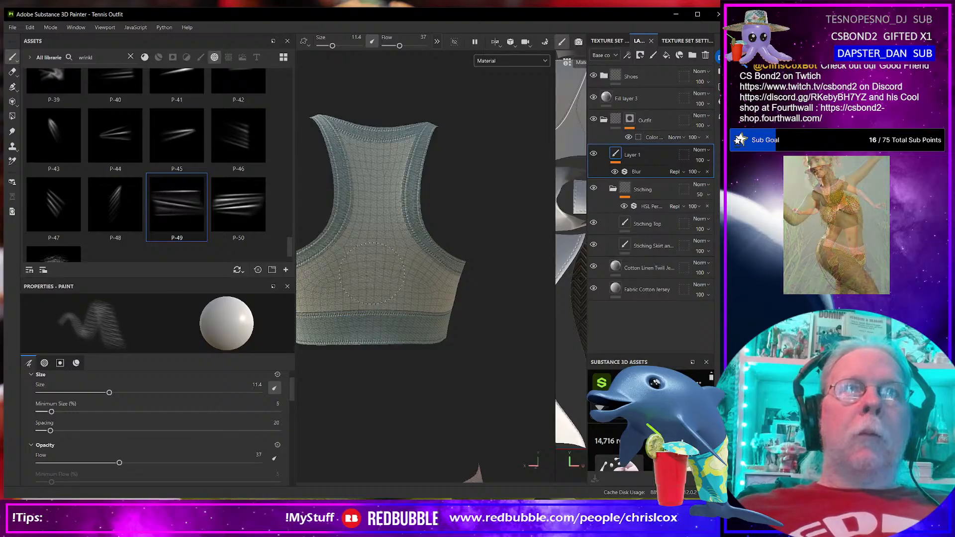
right_click_drag(369, 270, 372, 268, "ctrl")
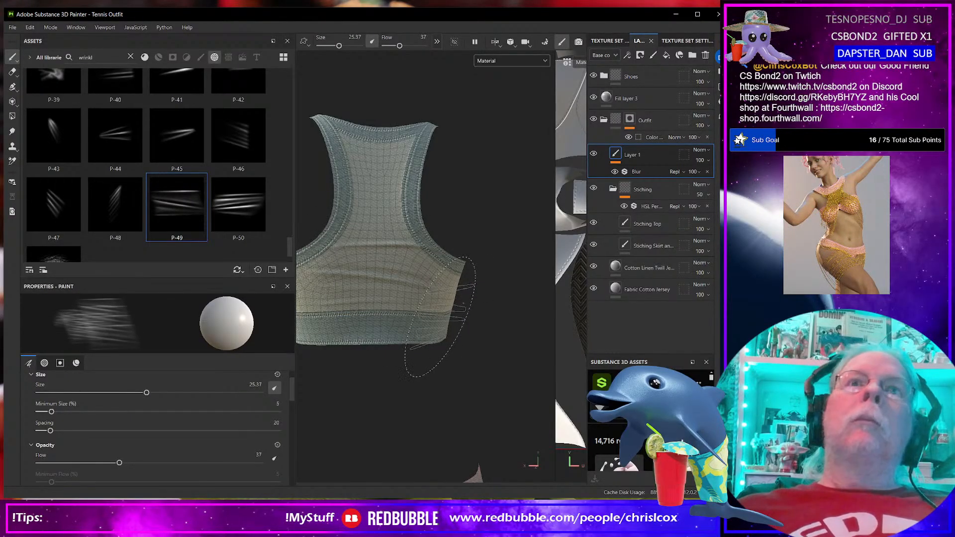
Step: Lower the brush flow to 35 and try to stamp the P-49 wrinkles on the top's side below the armhole
scroll(438, 316, "down", 3)
mouse_move(439, 317)
left_mouse_down("alt")
mouse_move(392, 340)
mouse_move(437, 341)
mouse_move(424, 342)
left_mouse_up("alt")
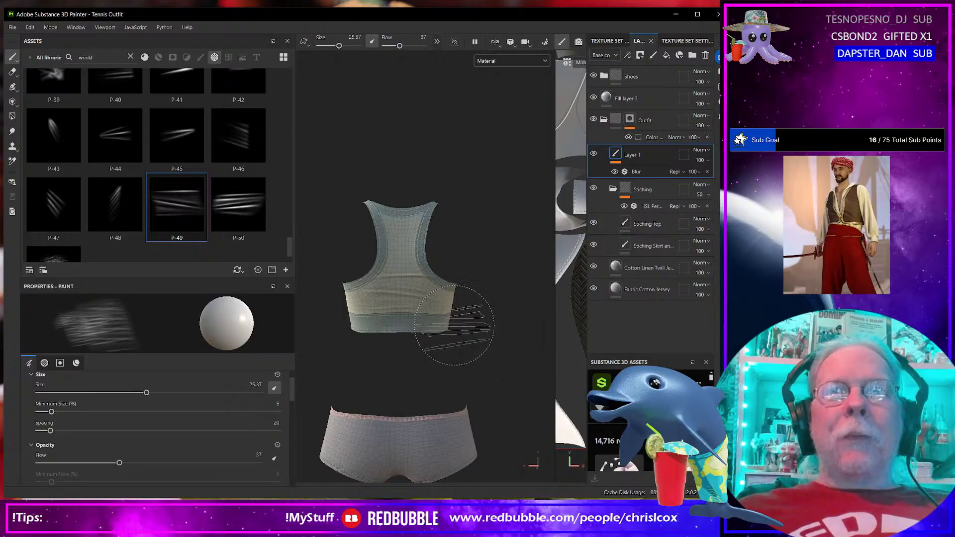
left_click_drag(453, 324, 431, 322, "alt")
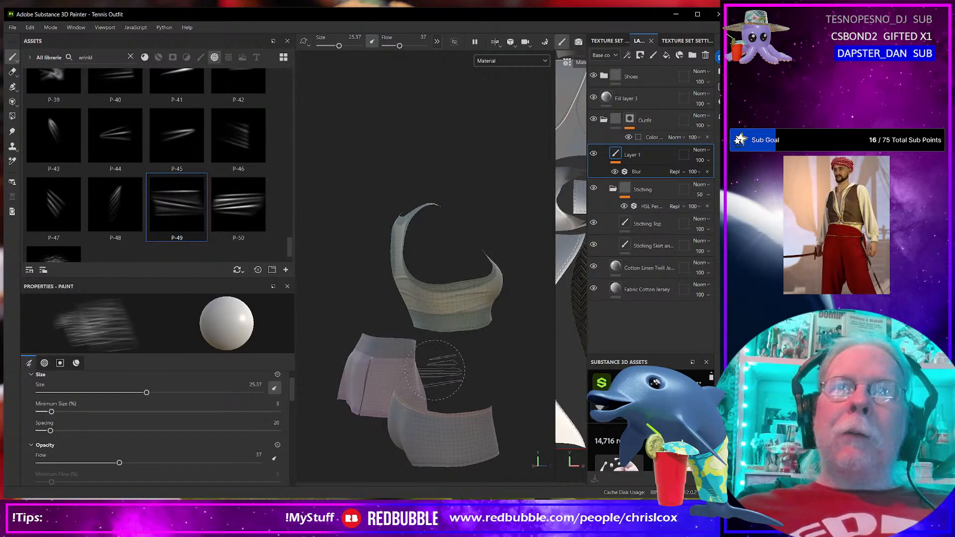
left_click_drag(420, 357, 368, 343, "alt")
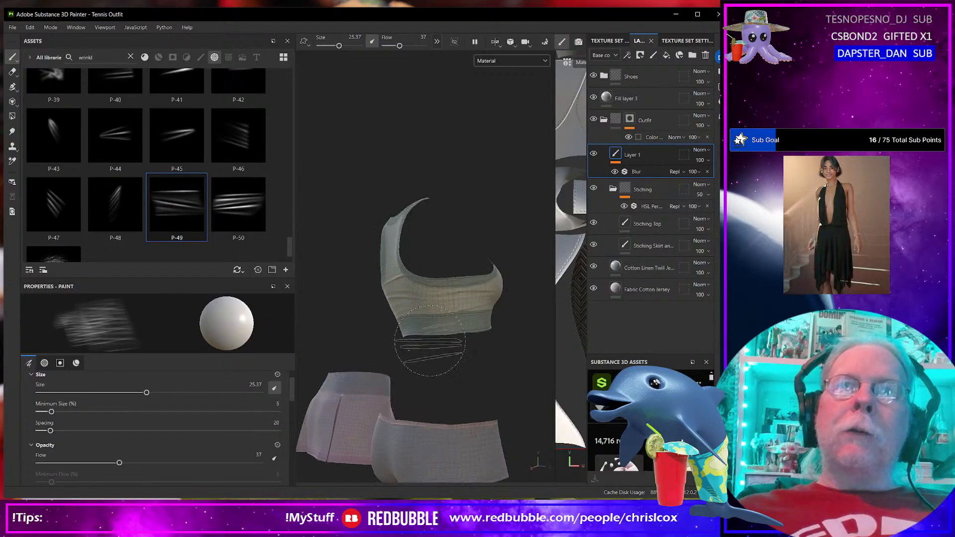
scroll(427, 351, "up", 5)
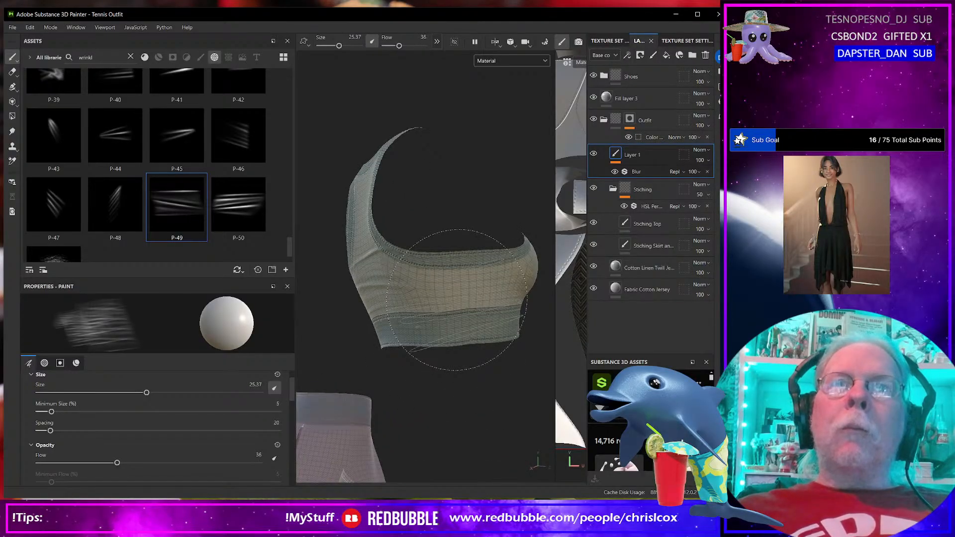
left_click_drag(461, 295, 459, 299, "ctrl")
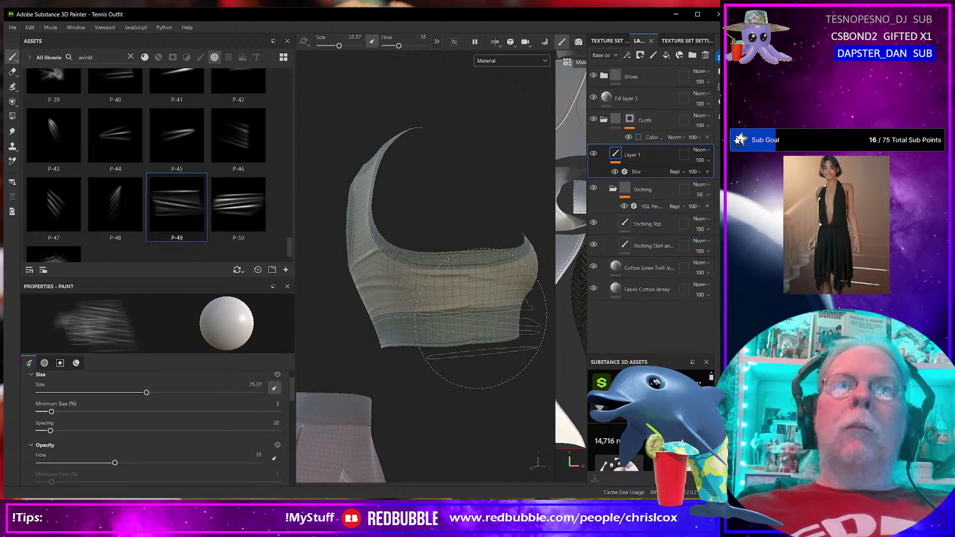
Step: Set the brush alignment to Tangent | Wrap and stamp the P-49 wrinkles on the side panel below the armhole
left_click_drag(479, 310, 468, 322, "alt")
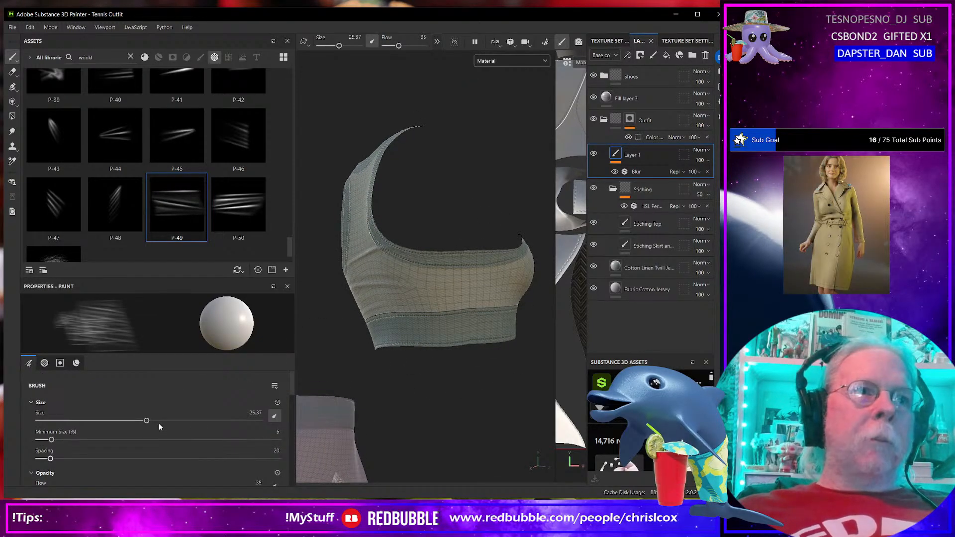
scroll(138, 455, "down", 5)
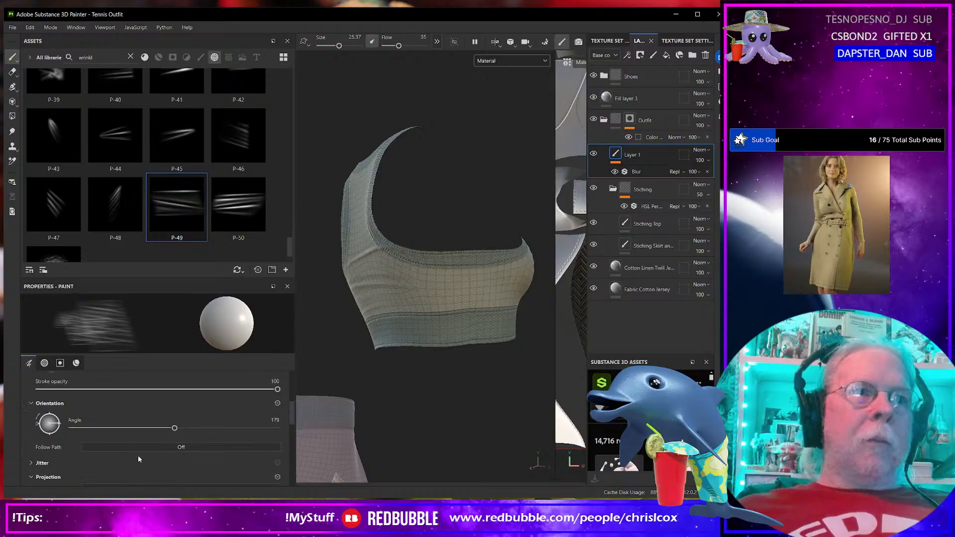
left_click(127, 434)
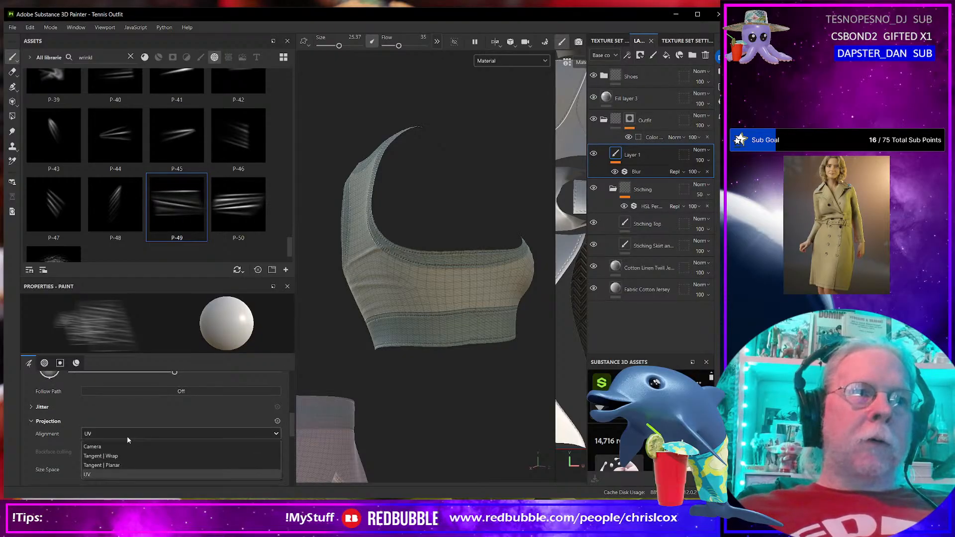
left_click(120, 454)
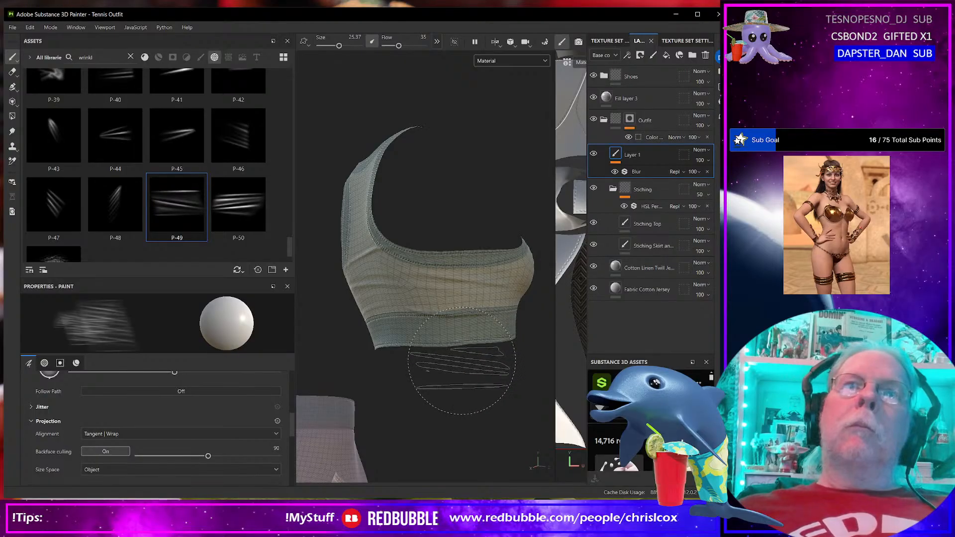
Step: Raise the brush flow to 57 and stamp rotated P-49 wrinkles on the opposite side of the top below the armhole
mouse_move(462, 360)
left_mouse_down("alt")
mouse_move(462, 331)
mouse_move(390, 397)
mouse_move(486, 334)
mouse_move(466, 340)
left_mouse_up("alt")
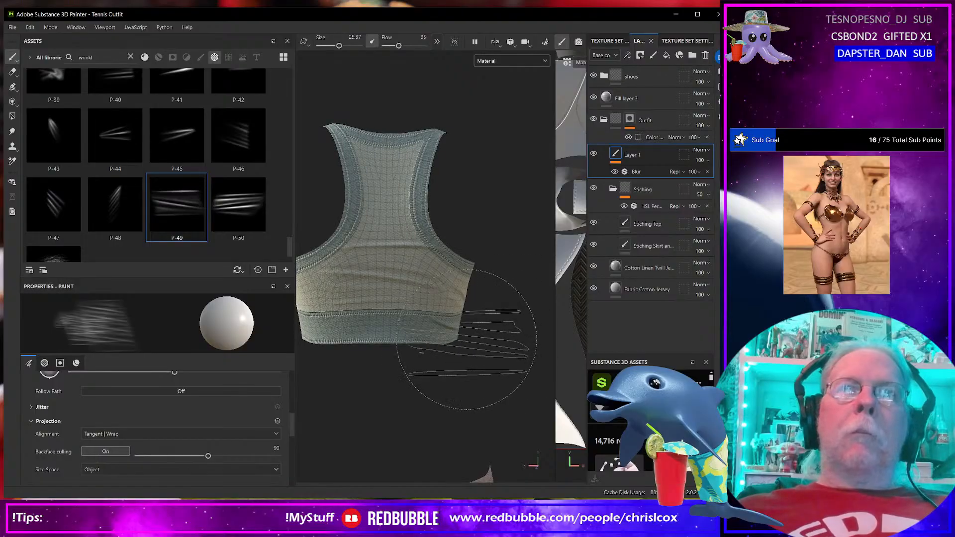
mouse_move(365, 336)
left_mouse_down("alt")
mouse_move(462, 340)
mouse_move(420, 341)
mouse_move(448, 363)
mouse_move(423, 343)
mouse_move(424, 308)
mouse_move(430, 342)
mouse_move(397, 343)
mouse_move(429, 345)
mouse_move(421, 331)
left_mouse_up("alt")
middle_click_drag(422, 331, 479, 332, "alt")
mouse_move(479, 333)
left_mouse_down("alt")
mouse_move(452, 342)
mouse_move(526, 372)
left_mouse_up("alt")
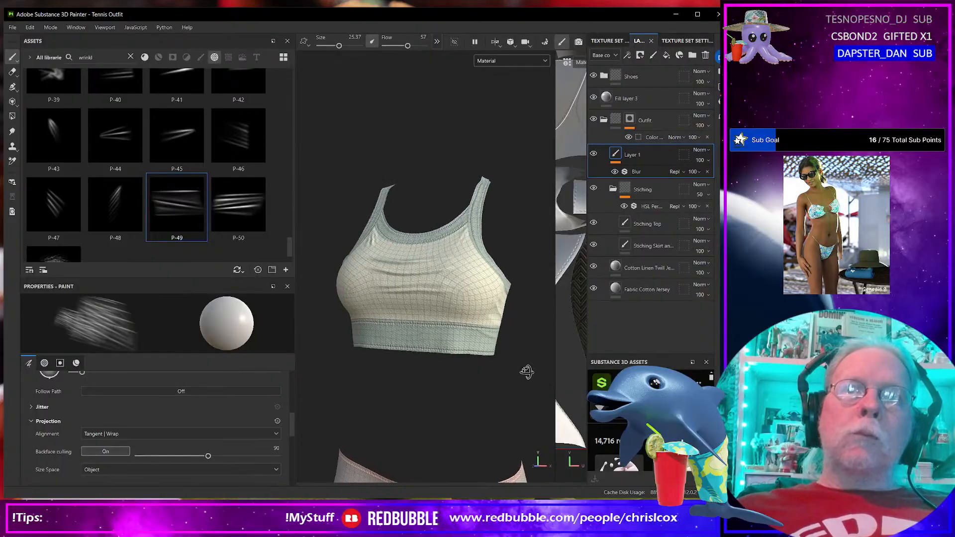
Step: Try stamping the OM_W_26 wrinkle alpha on the upper back of the top at a brush size of 28.89
left_click_drag(447, 366, 376, 367, "alt")
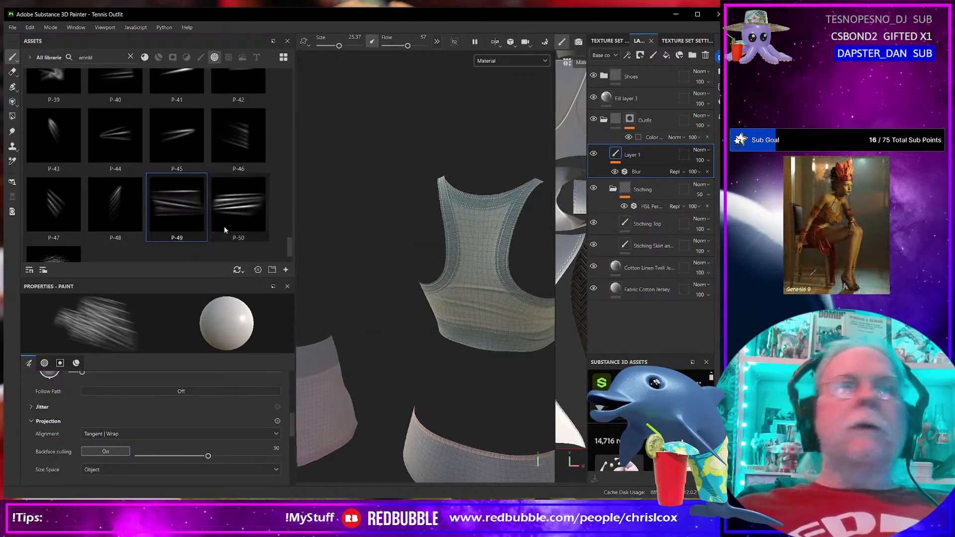
scroll(130, 163, "up", 10)
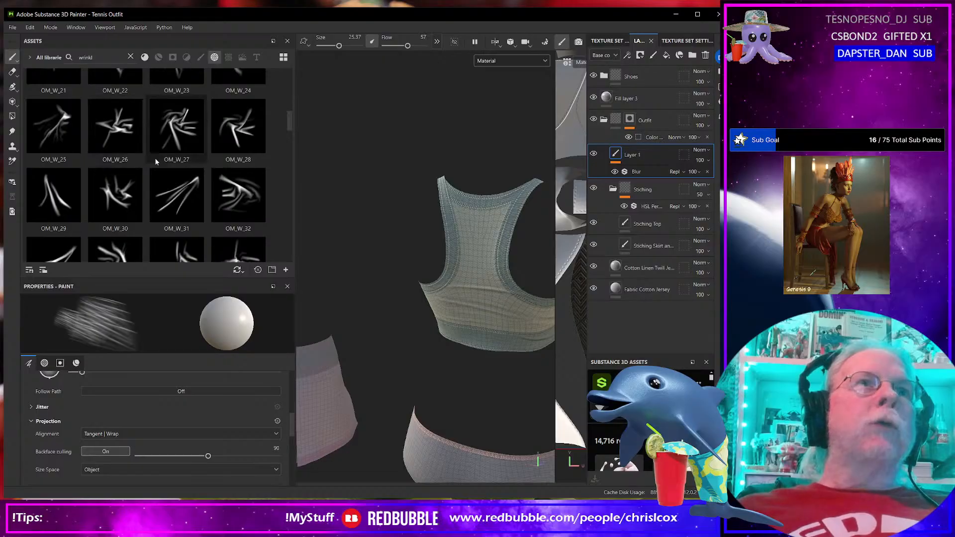
left_click(120, 131)
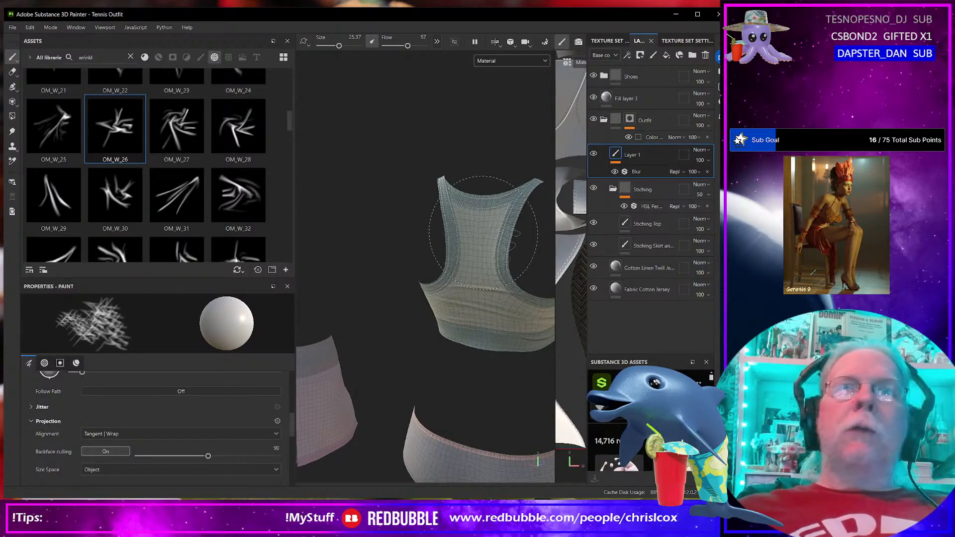
key("]")
left_click(478, 231)
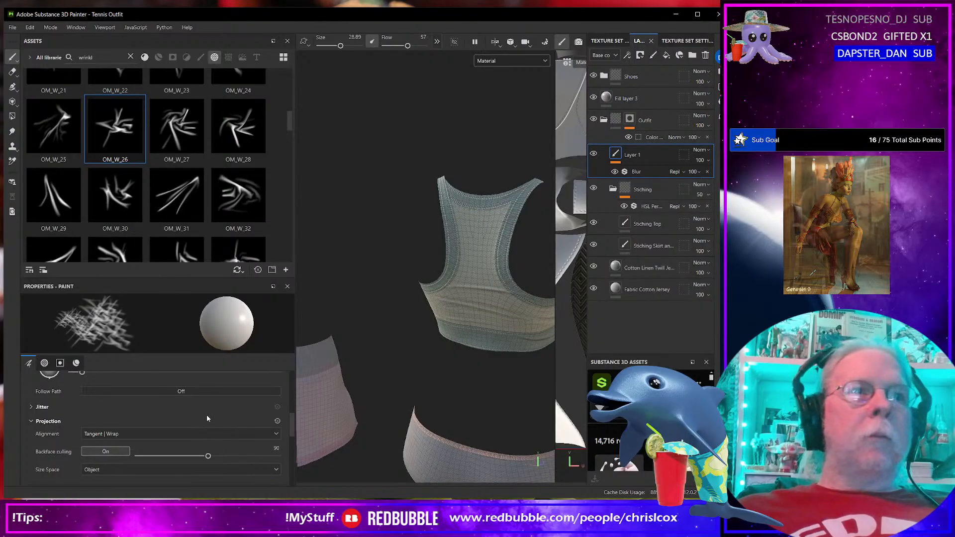
Step: Try stamping the OM_W_20 wrinkle alpha on the upper back between the straps
scroll(230, 199, "up", 3)
left_click(237, 189)
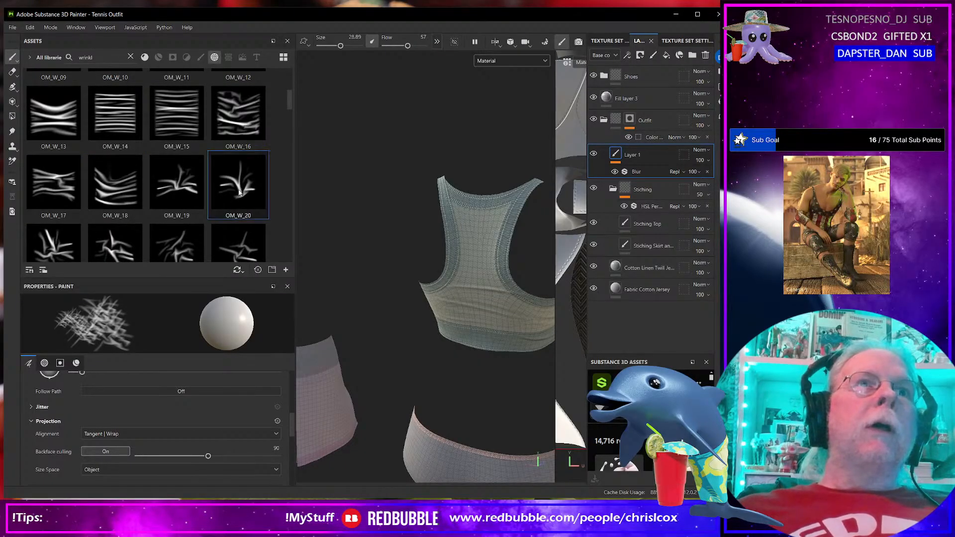
left_click(478, 232)
left_click_drag(437, 347, 450, 318, "alt")
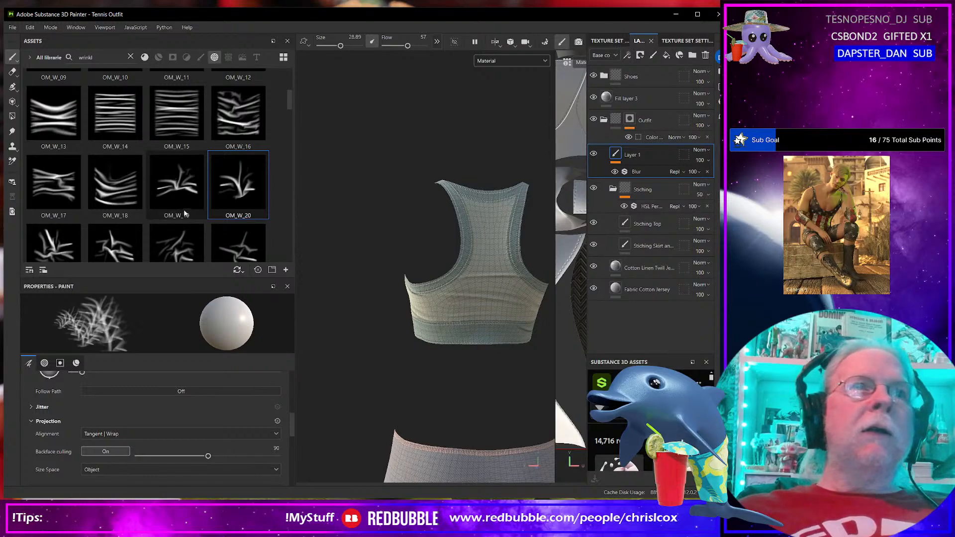
Step: Try stamping the OM_W_31 wrinkle alpha on the upper back of the top
scroll(188, 213, "down", 3)
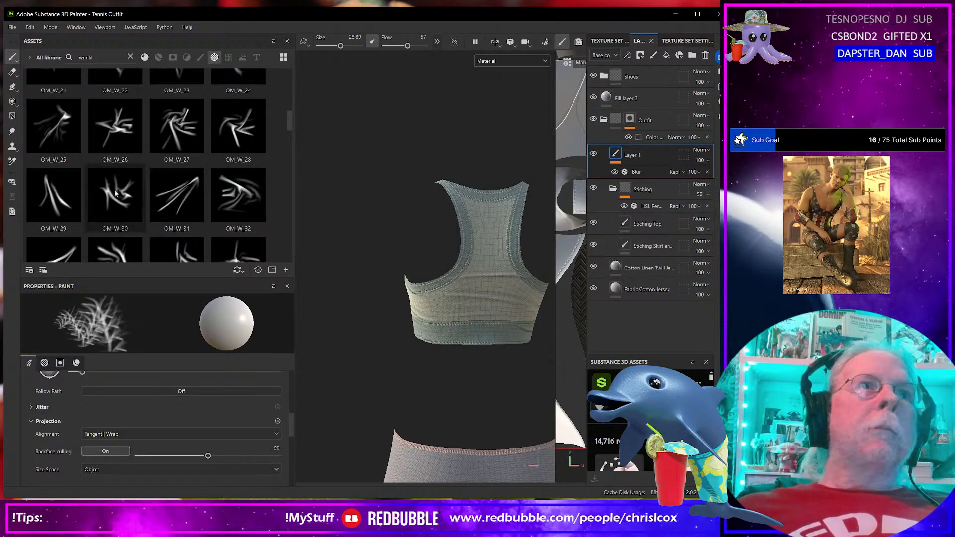
left_click(177, 195)
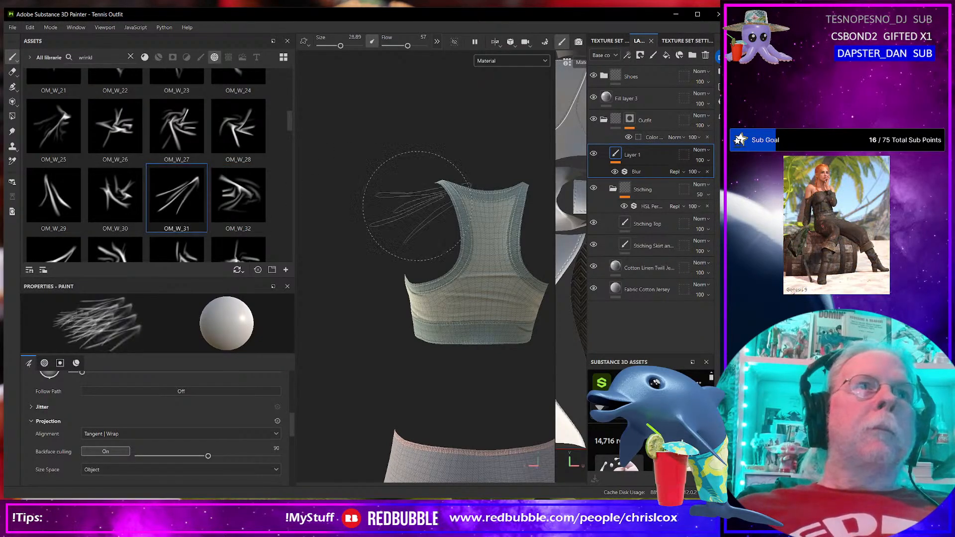
left_click_drag(493, 215, 482, 215)
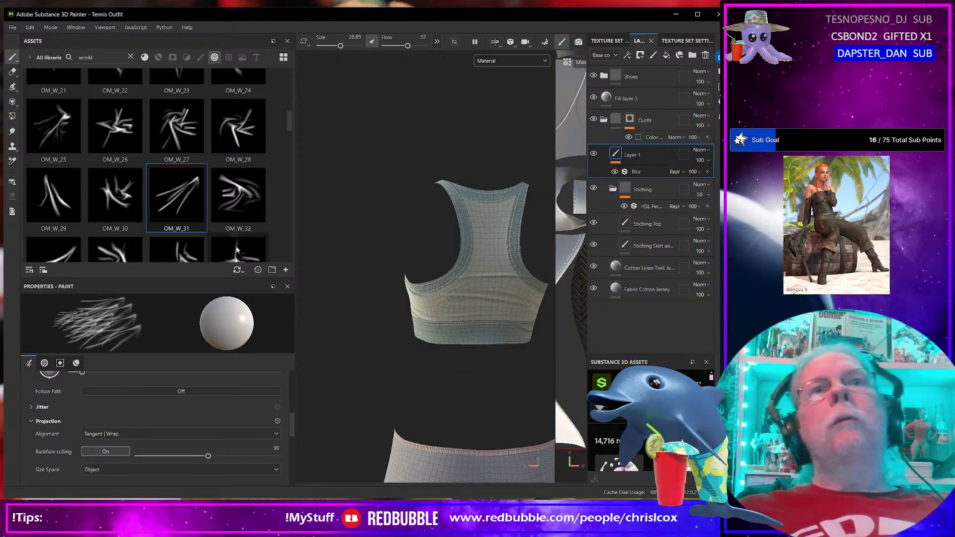
Step: Load the OM_W_32 wrinkle alpha for the upper back and set the brush size to 35.47
left_click(238, 195)
key("[")
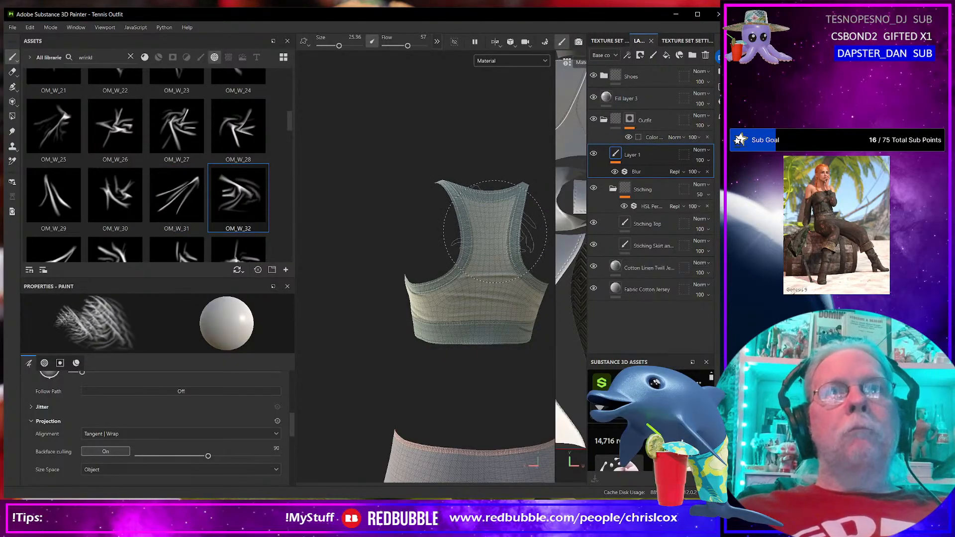
key("]")
key("]")
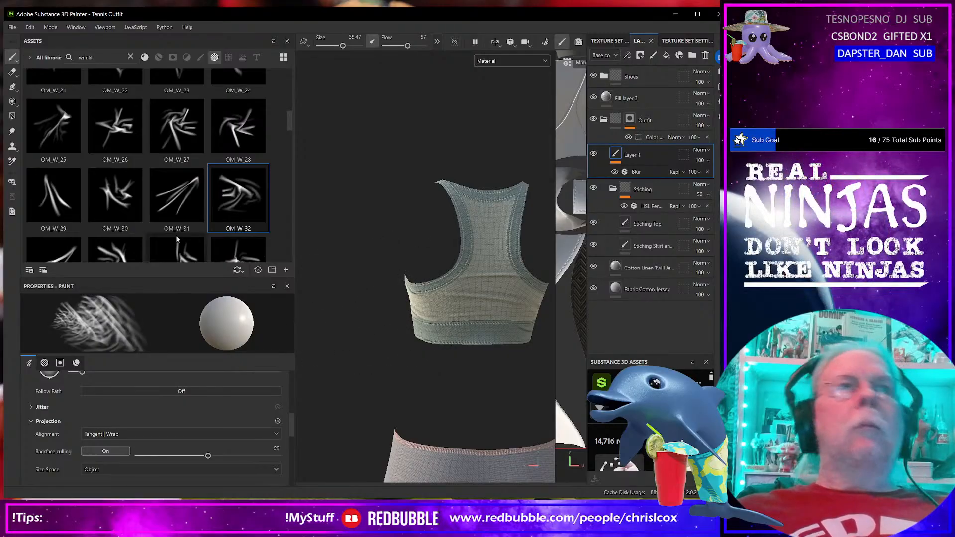
Step: Try stamping the OM_W_38 wrinkle alpha on the upper back of the top
scroll(121, 155, "down", 3)
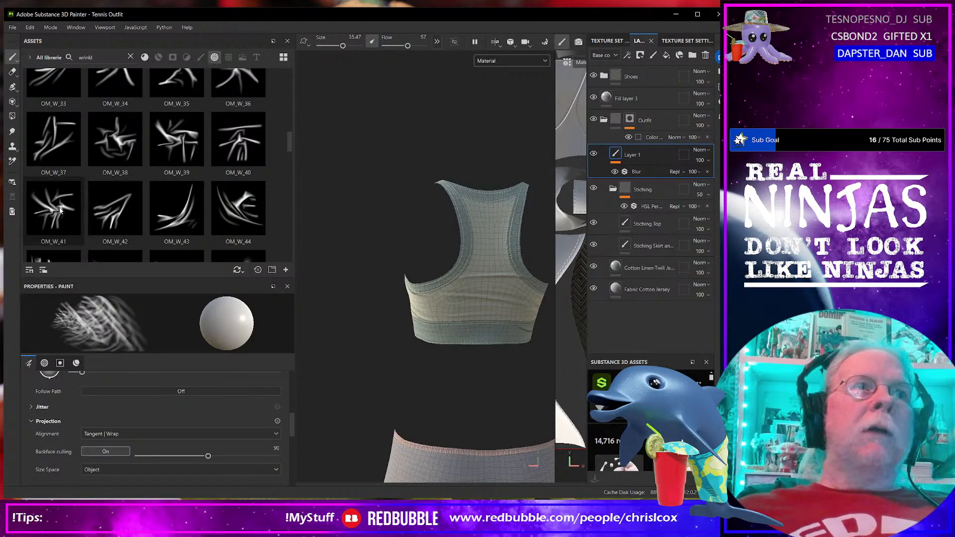
left_click(114, 155)
left_click(483, 226)
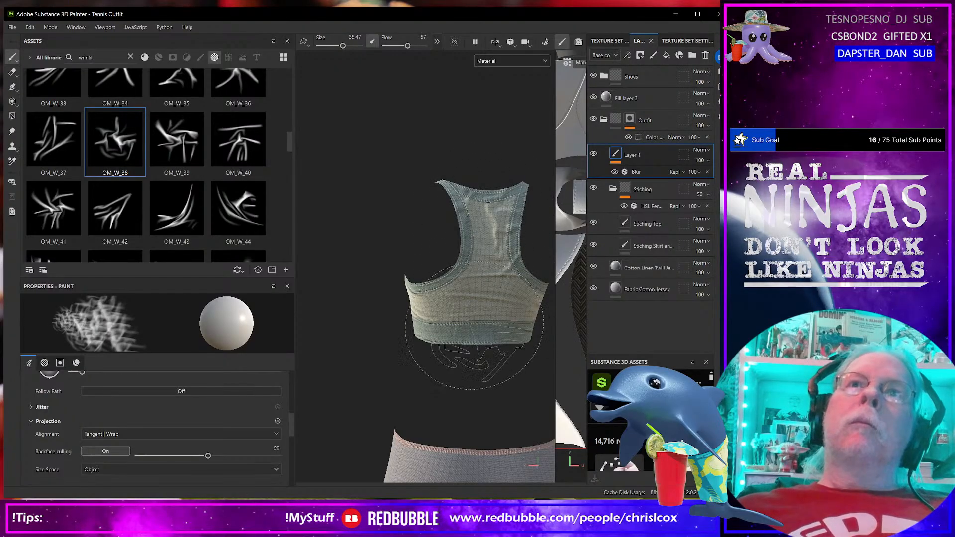
Step: Try stamping the P-01 wrinkle alpha on the upper back of the top at a brush size of 37.39
scroll(135, 174, "down", 5)
scroll(136, 173, "up", 3)
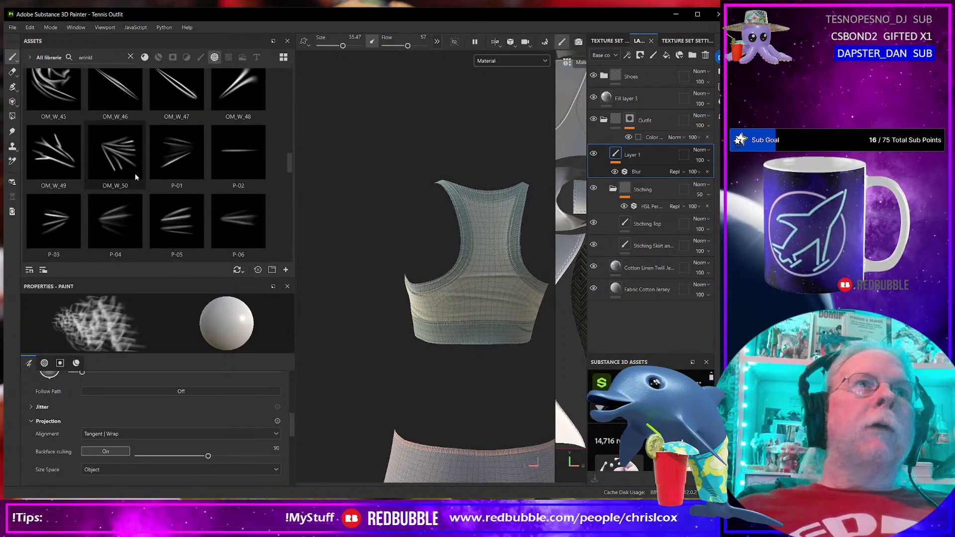
left_click(181, 166)
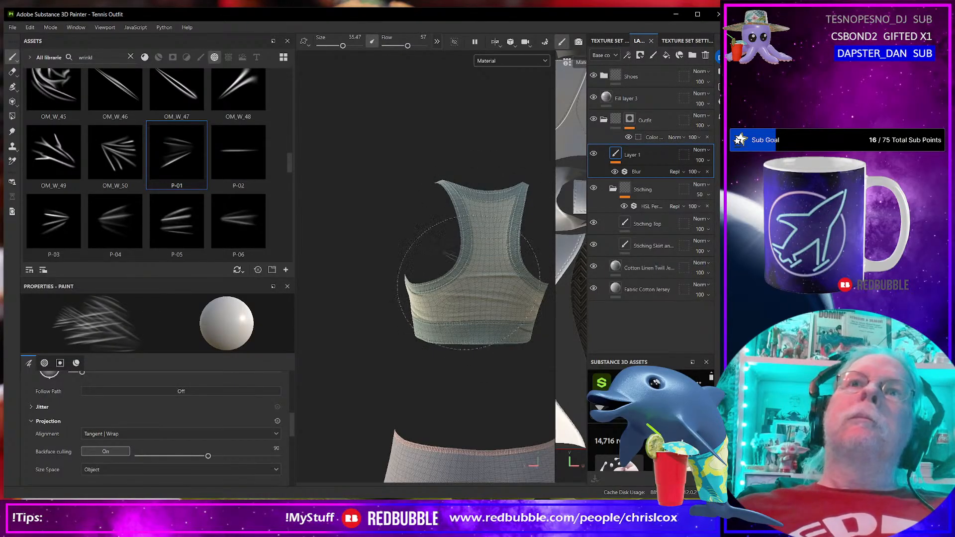
right_click_drag(463, 233, 466, 221, "ctrl")
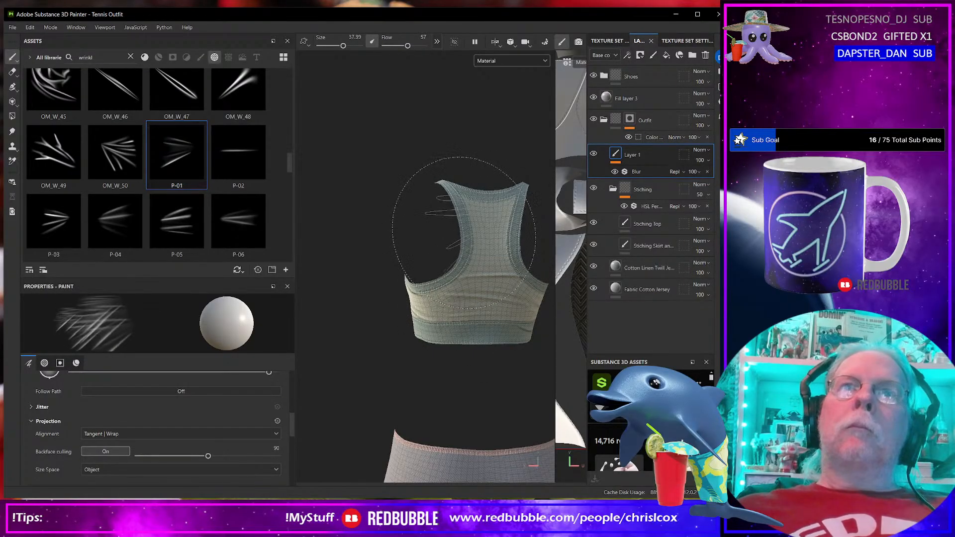
left_click(486, 225)
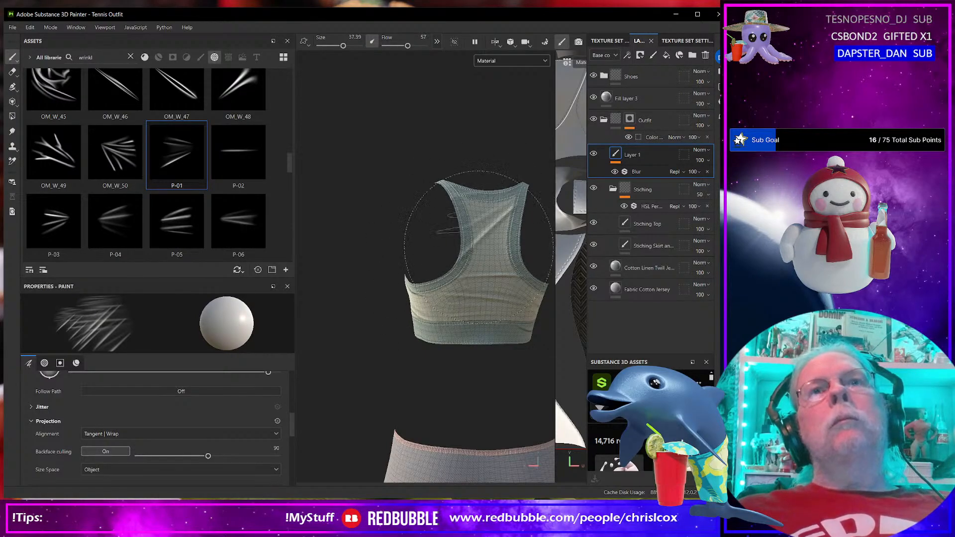
Step: Try out the P-05 wrinkle alpha on the upper back at different brush rotations with the flow at 58
left_click_drag(479, 245, 368, 298, "alt")
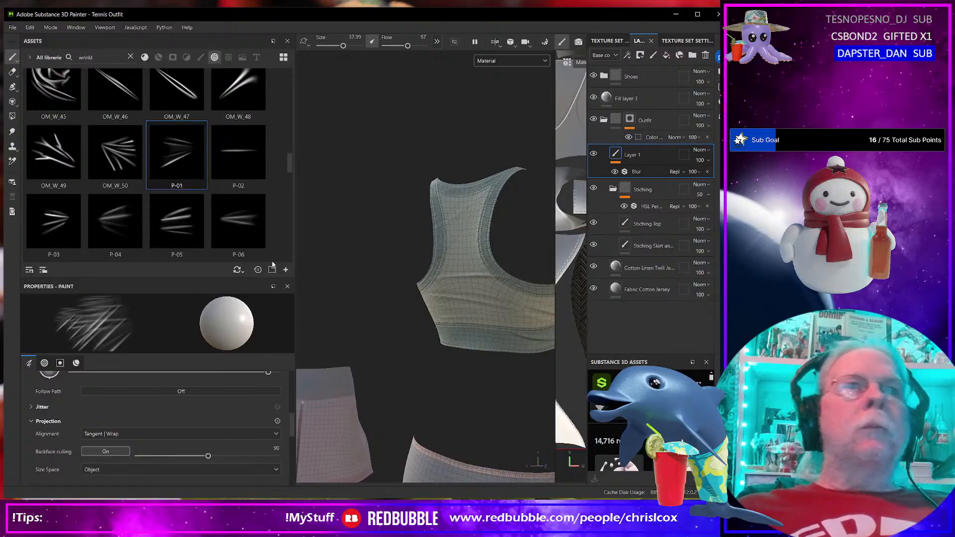
left_click(198, 218)
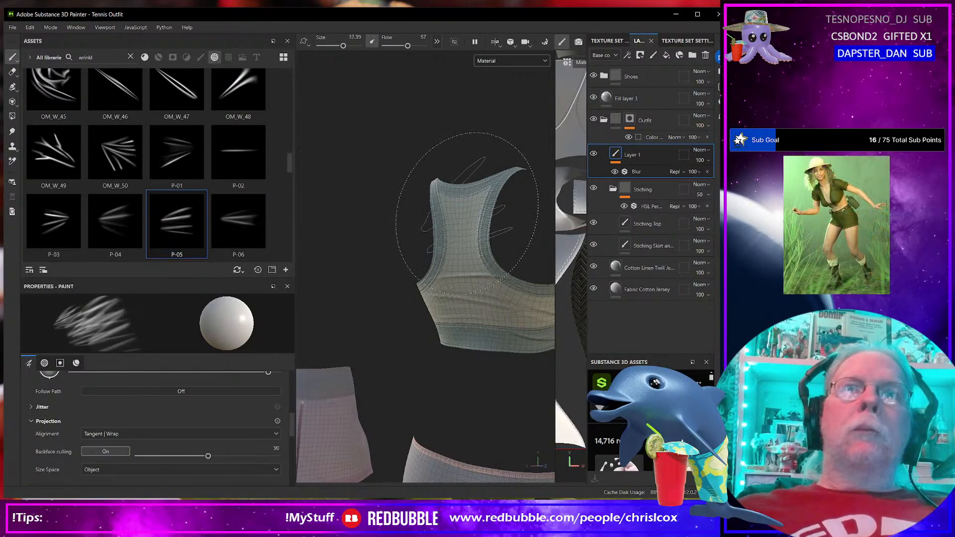
left_click_drag(467, 214, 467, 207, "ctrl")
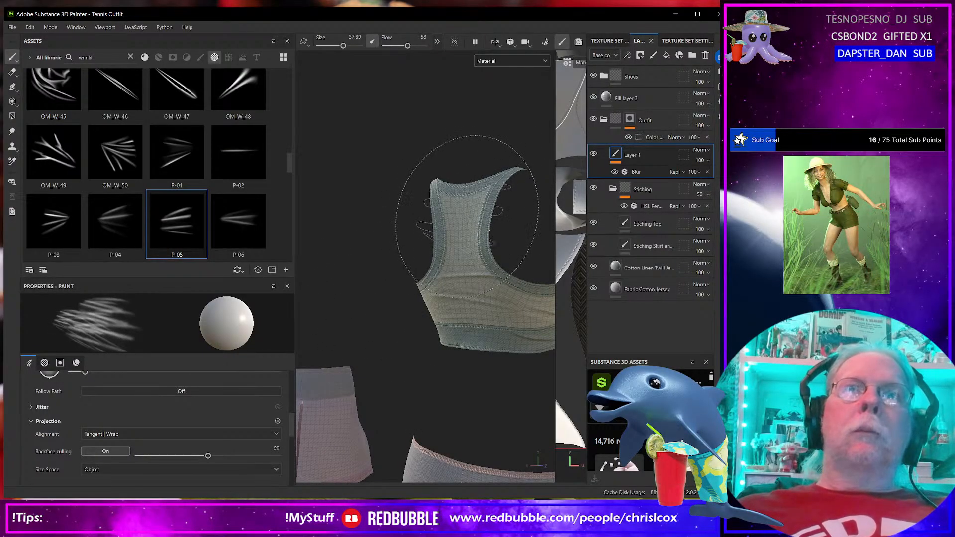
left_click_drag(421, 286, 438, 281, "alt")
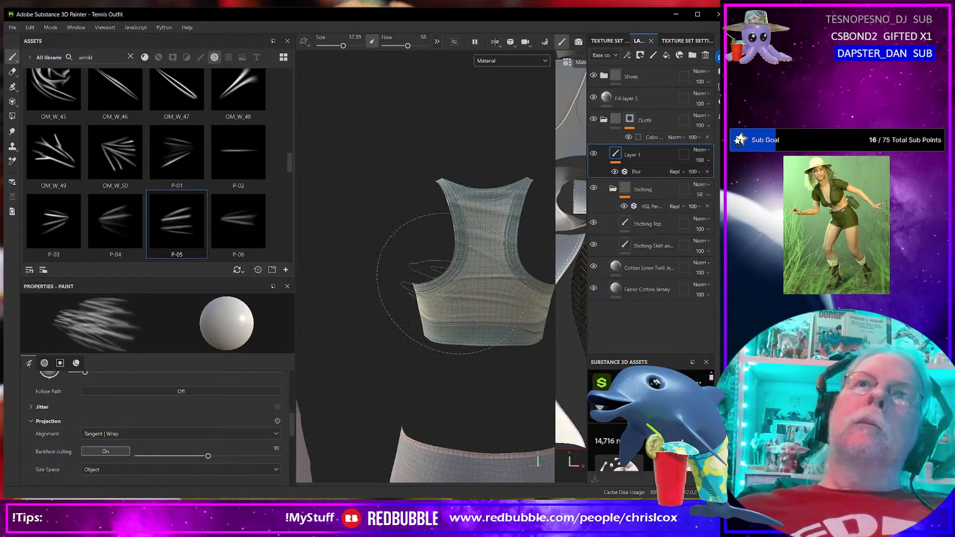
left_click_drag(482, 230, 482, 219, "ctrl")
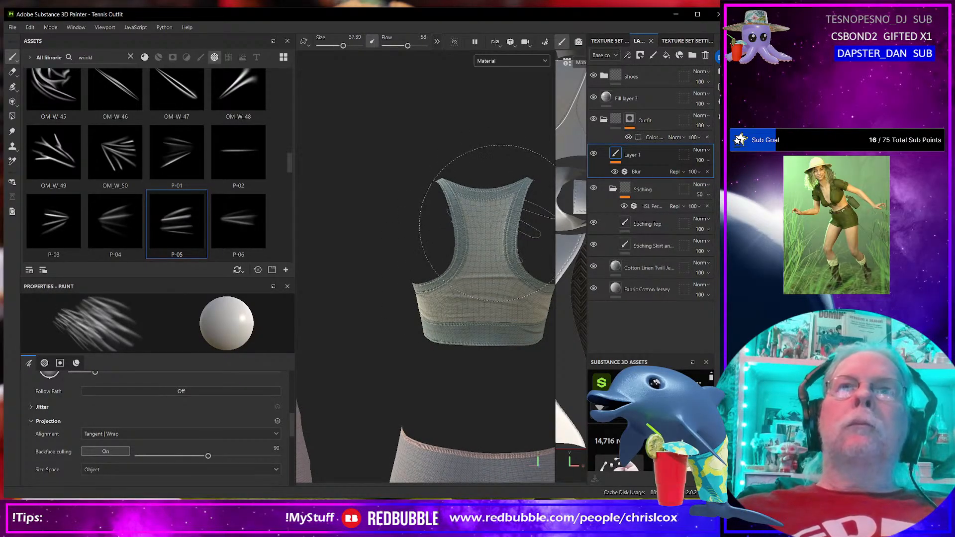
left_click_drag(487, 222, 502, 221, "alt")
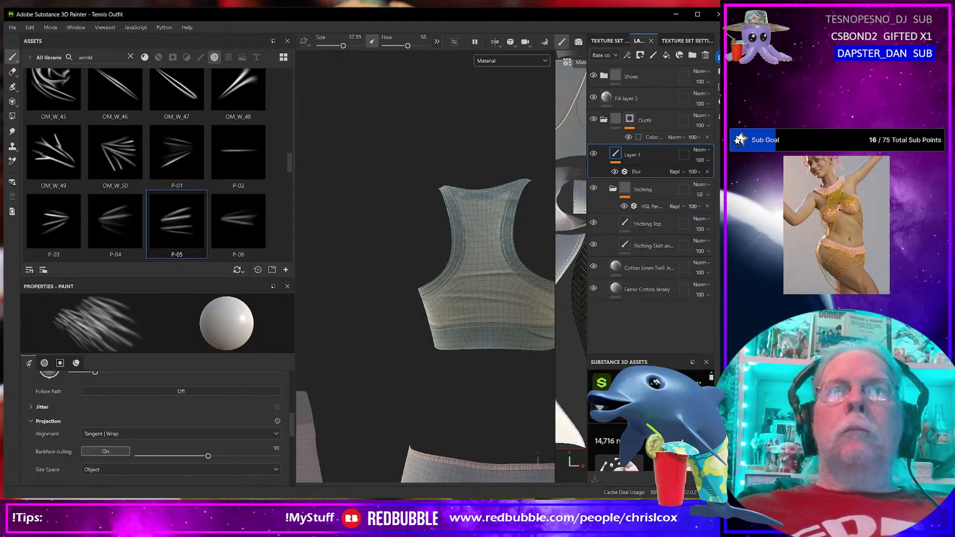
Step: Try out the P-13 wrinkle alpha on the upper back at a brush size of 33.36
scroll(125, 223, "down", 3)
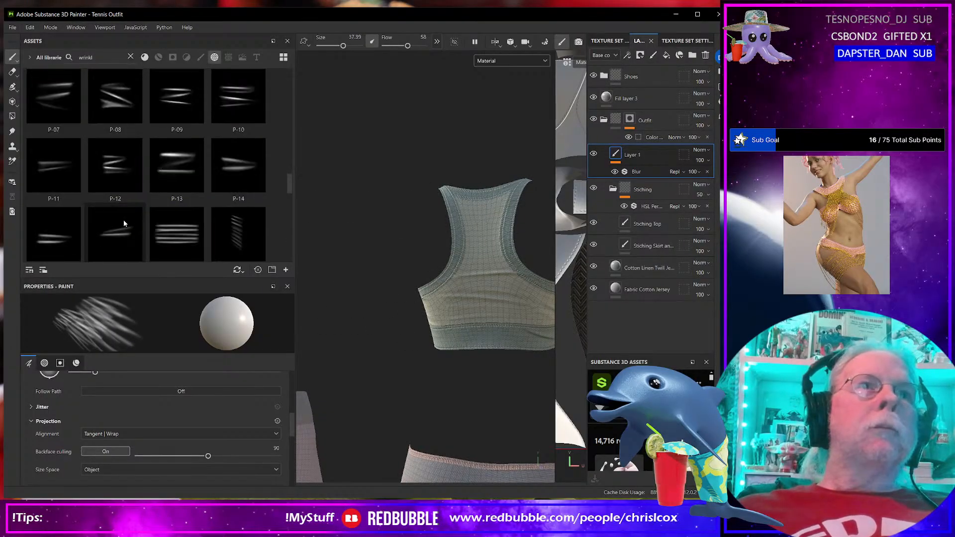
left_click(172, 169)
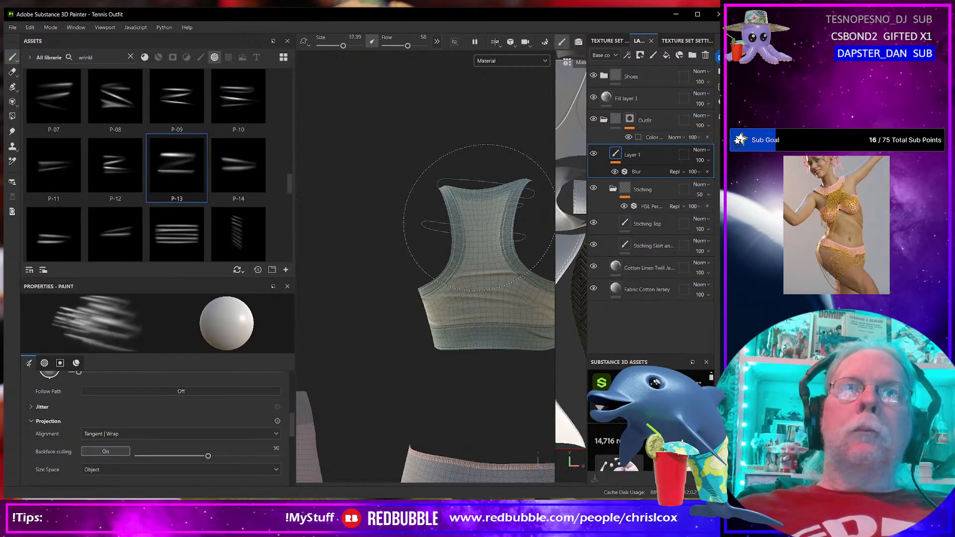
right_click_drag(480, 217, 472, 216, "ctrl")
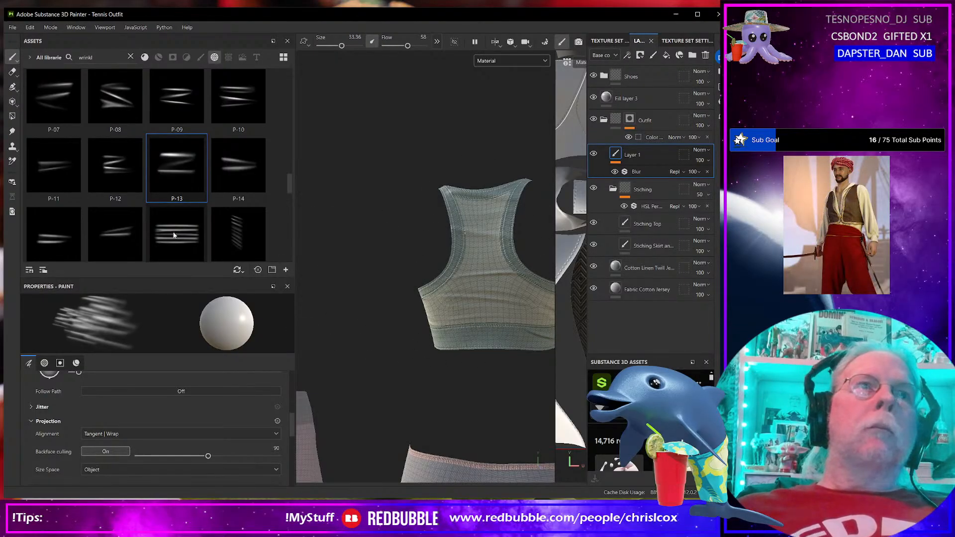
Step: Try stamping the P-49 wrinkle alpha between the shoulder straps on the upper back
scroll(174, 233, "down", 5)
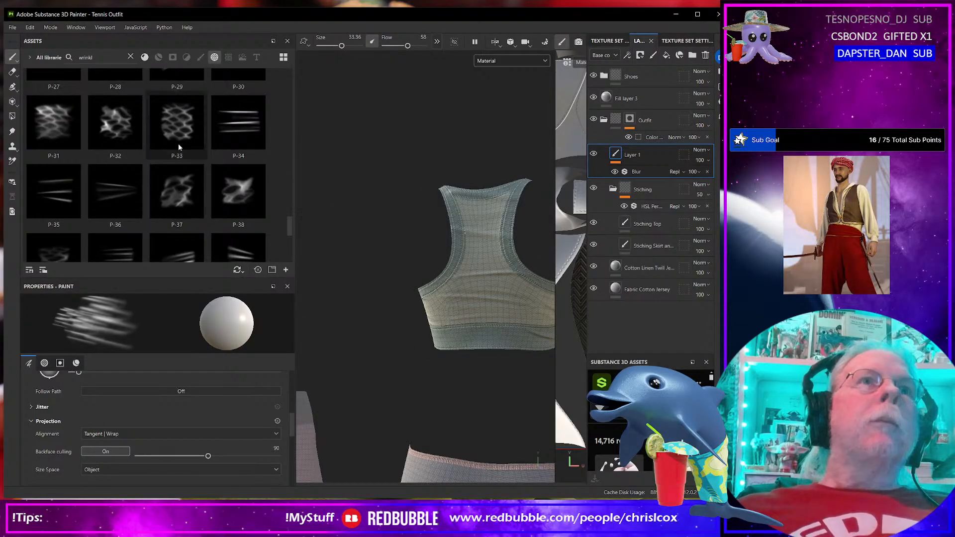
left_click(258, 204)
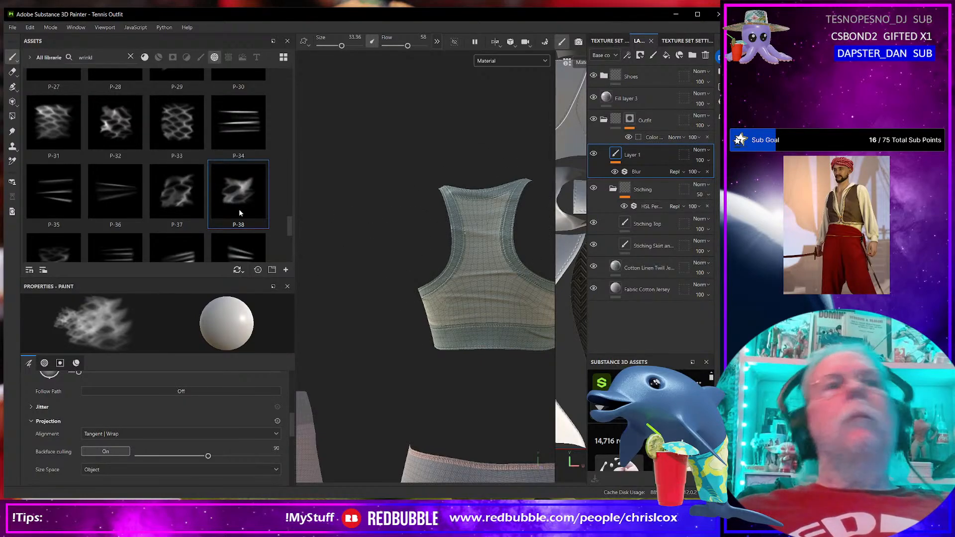
scroll(140, 203, "down", 3)
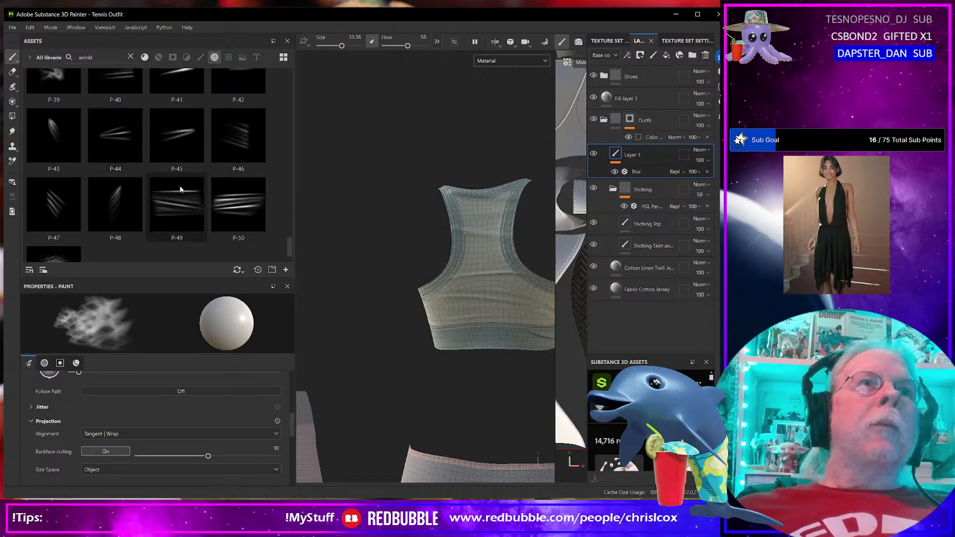
left_click(186, 198)
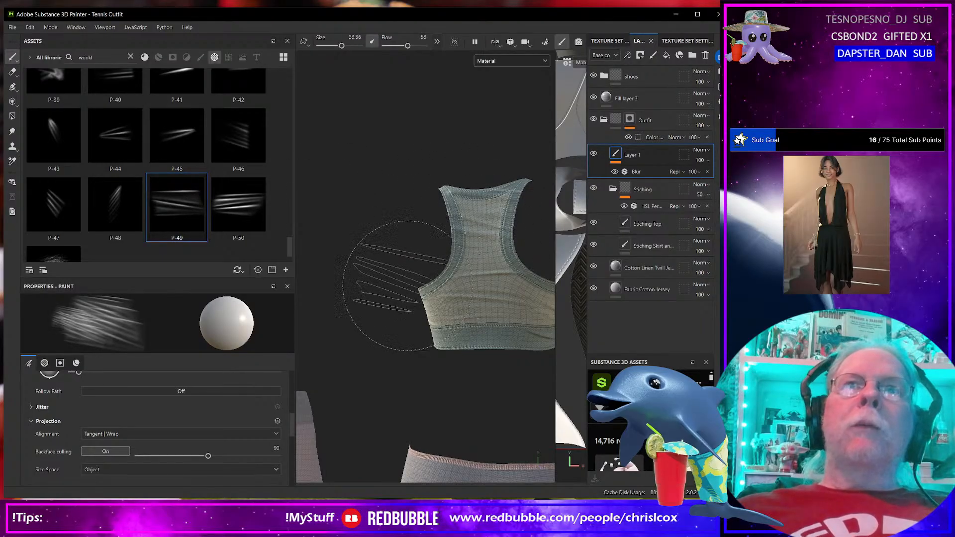
left_click(479, 214)
mouse_move(446, 307)
left_mouse_down("alt")
mouse_move(437, 348)
mouse_move(341, 234)
left_mouse_up("alt")
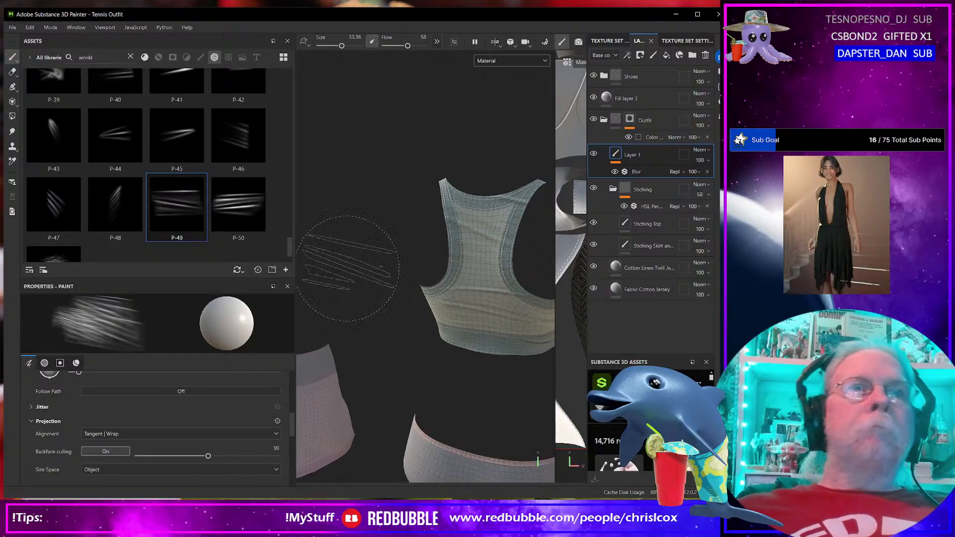
Step: Stamp the P-50 wrinkle alpha, rotated diagonally, on the upper back at a brush size of 25.36
left_click(243, 201)
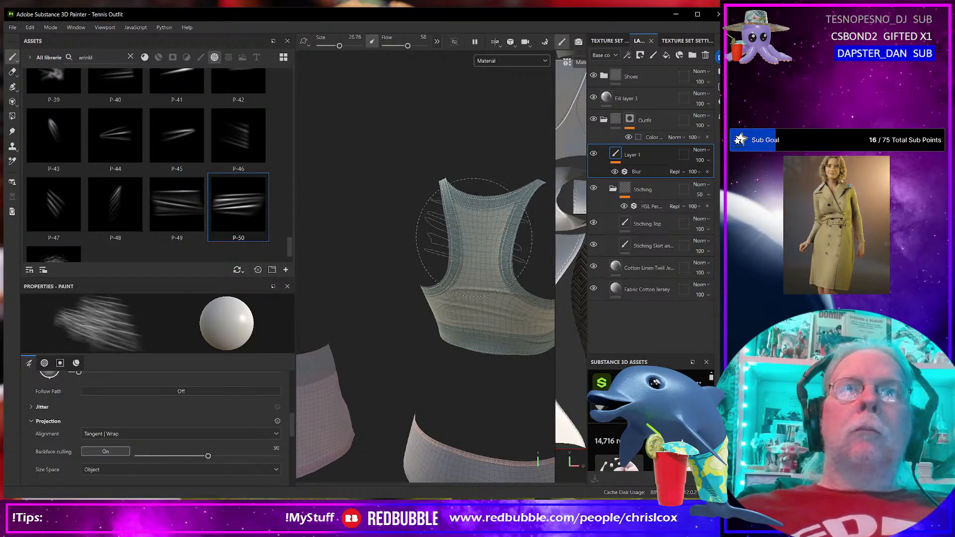
mouse_move(434, 215)
left_mouse_down("alt")
mouse_move(454, 171)
mouse_move(437, 229)
mouse_move(446, 237)
left_mouse_up("alt")
middle_click_drag(445, 237, 390, 276, "alt")
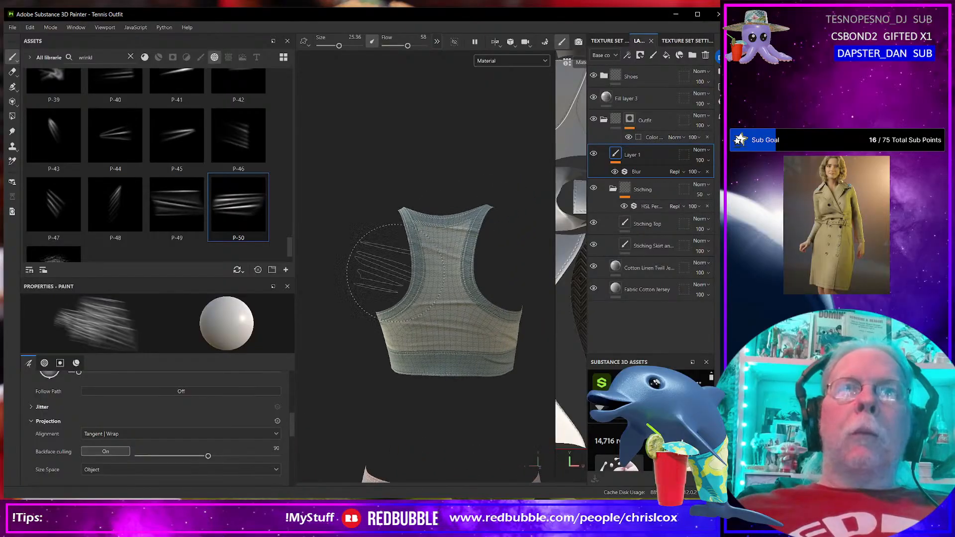
left_click_drag(439, 265, 444, 259, "ctrl")
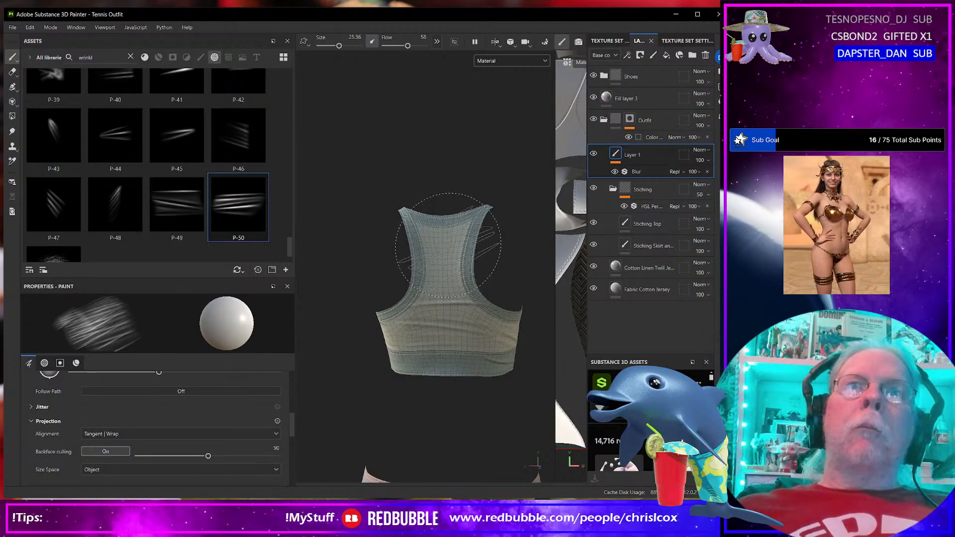
left_click_drag(446, 262, 634, 371, "alt")
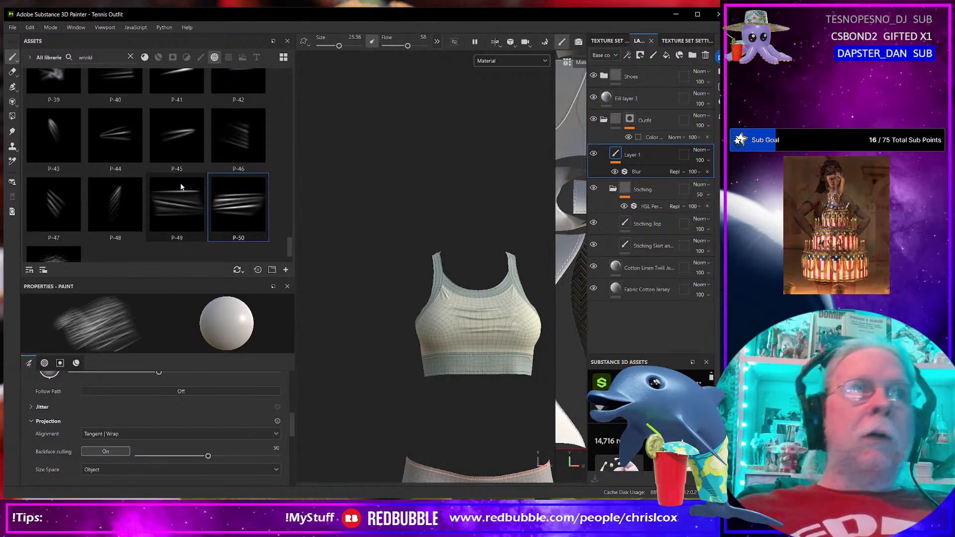
Step: Try the P-02 wrinkle alpha on the lower front of the top with brush size 43.74 and flow 57
scroll(144, 161, "up", 3)
scroll(227, 229, "up", 5)
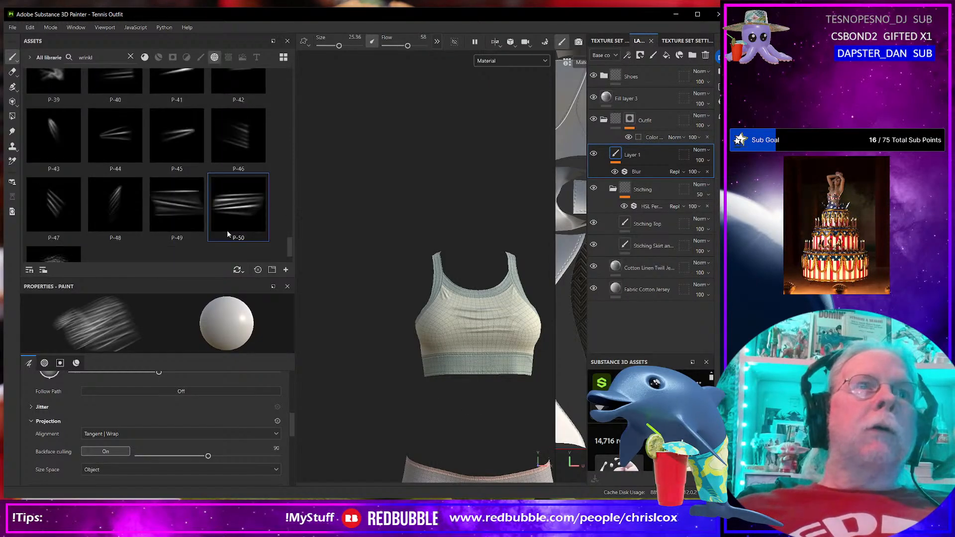
scroll(226, 233, "up", 3)
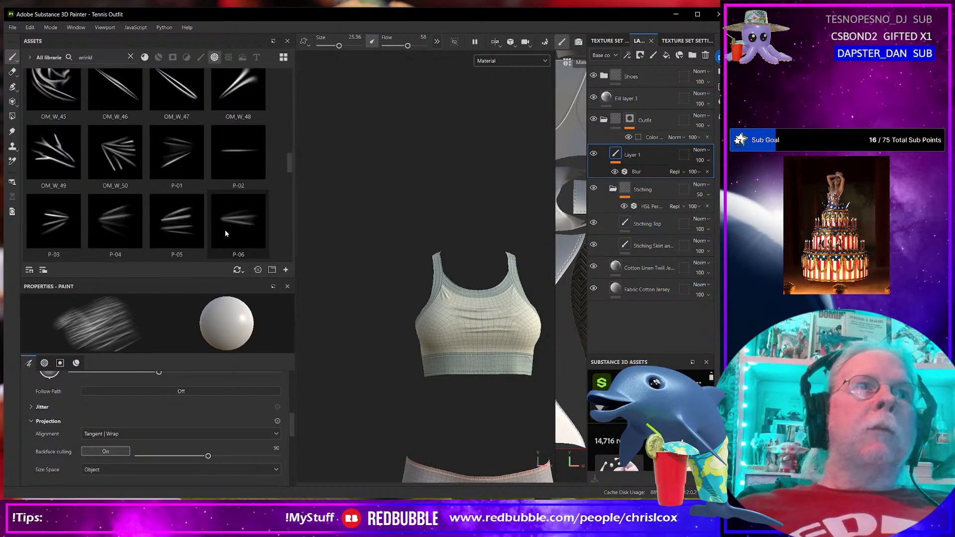
left_click(237, 149)
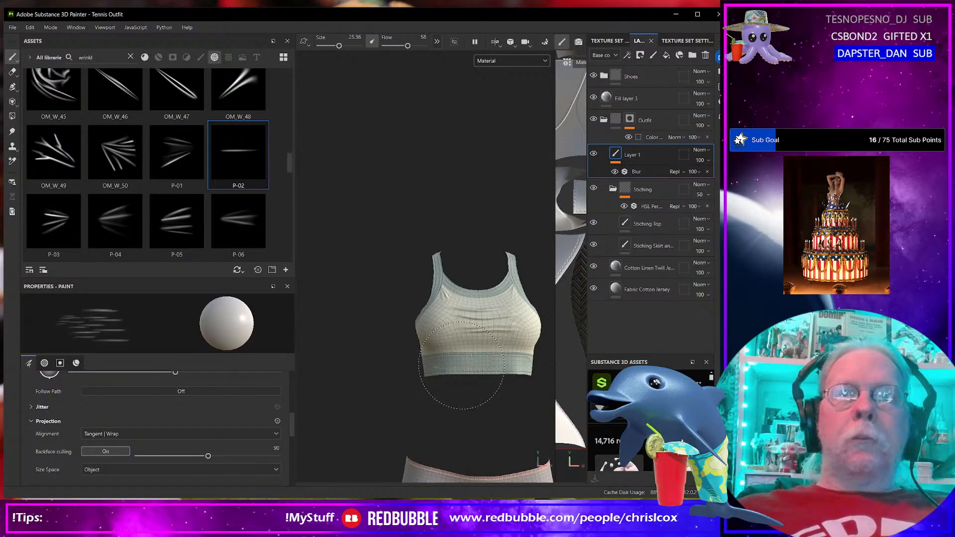
right_click_drag(462, 365, 475, 358, "ctrl")
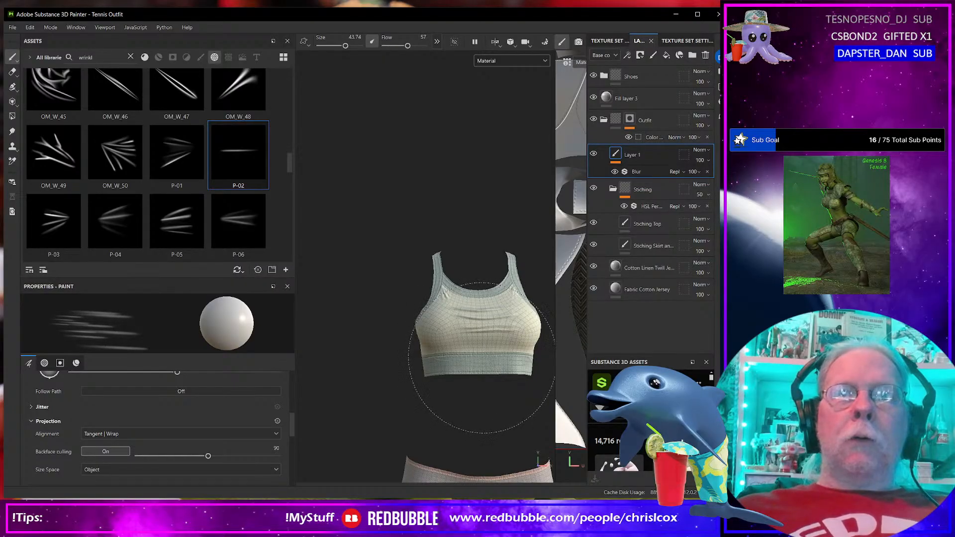
Step: Stamp the P-11 wrinkle alpha across the back of the shorts at a brush size of 38.62
mouse_move(454, 400)
left_mouse_down("alt")
mouse_move(373, 401)
mouse_move(474, 401)
mouse_move(435, 390)
left_mouse_up("alt")
middle_click_drag(462, 404, 443, 309, "alt")
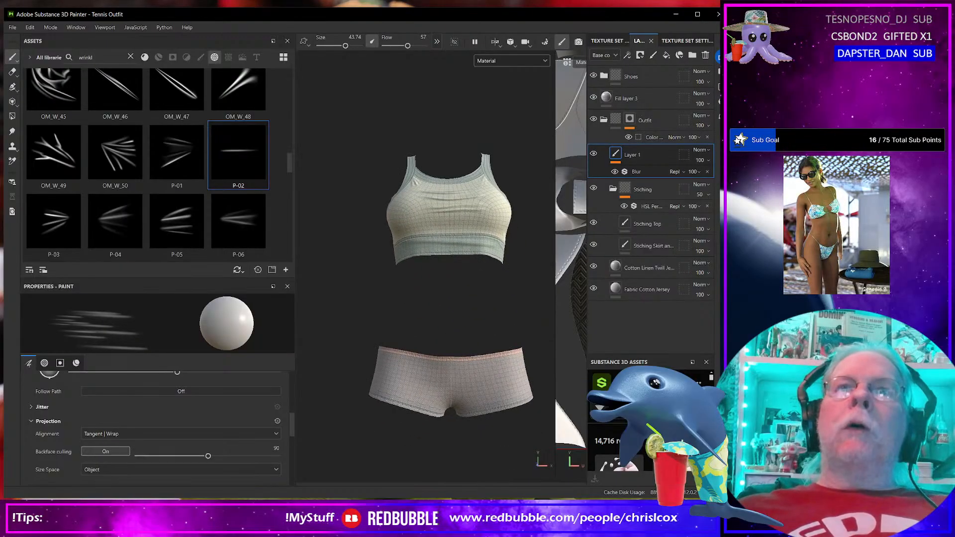
mouse_move(438, 407)
left_mouse_down("alt")
mouse_move(253, 406)
mouse_move(453, 406)
mouse_move(366, 404)
left_mouse_up("alt")
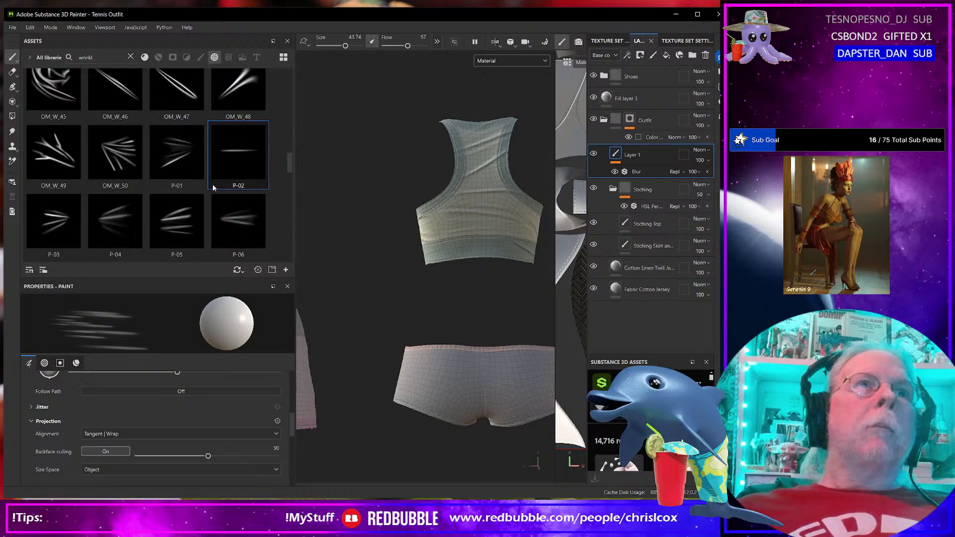
scroll(199, 174, "up", 3)
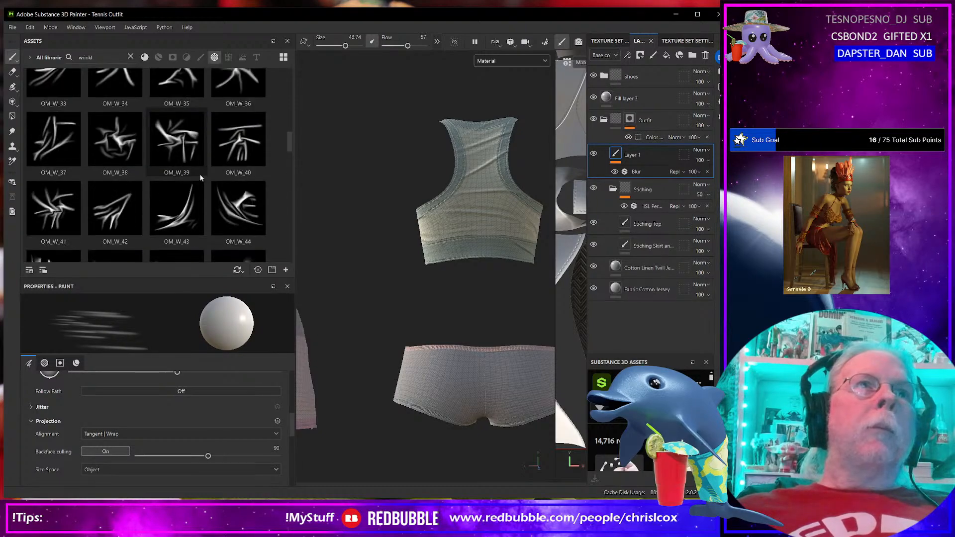
scroll(214, 247, "down", 3)
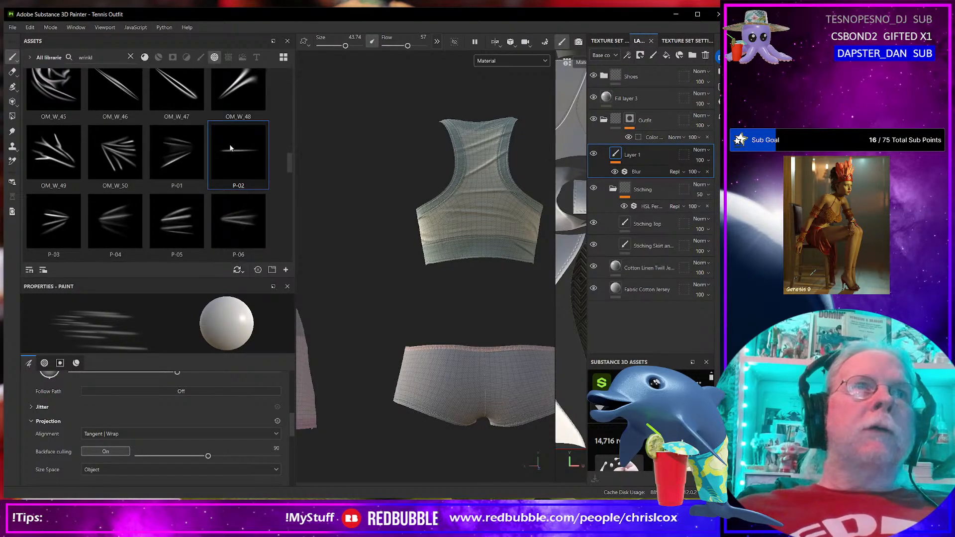
scroll(193, 211, "down", 3)
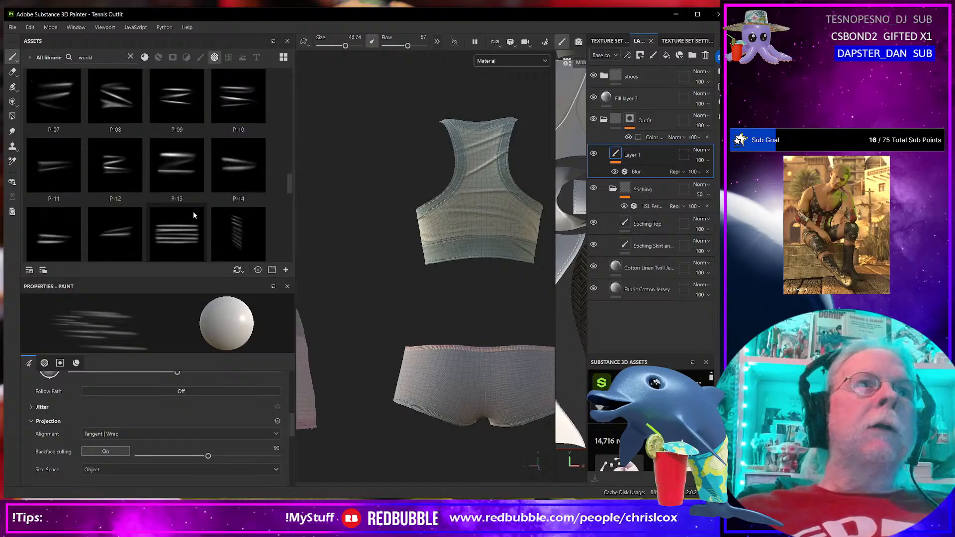
left_click(54, 166)
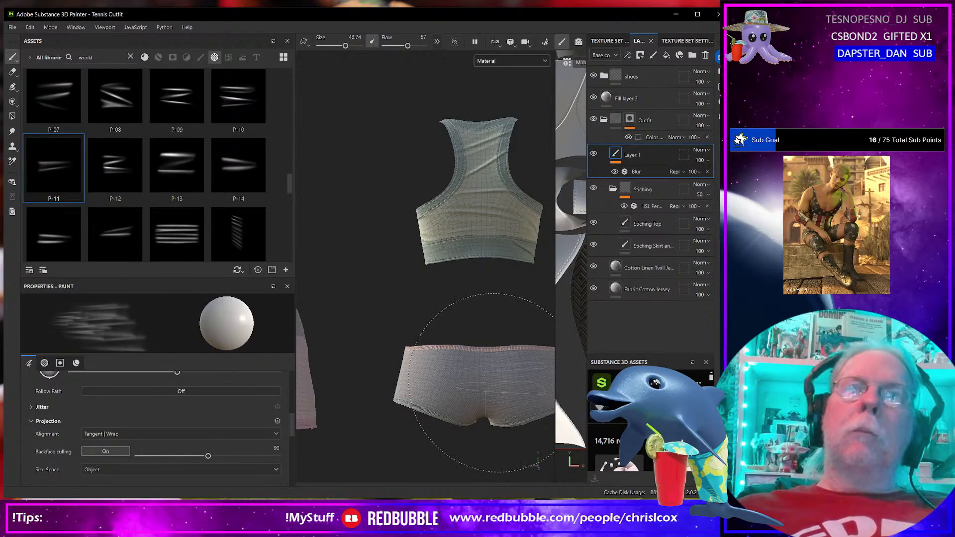
left_click_drag(497, 380, 490, 374, "alt")
key("bracketleft")
key("bracketleft")
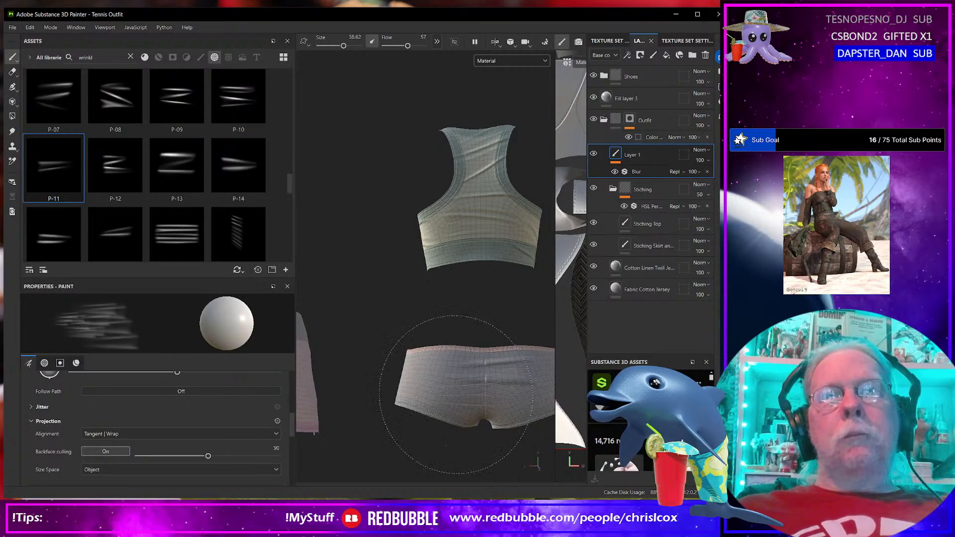
Step: Try the OM_W_48 wrinkle alpha, rotated diagonally, on the front of the shorts with brush size 22.62 and flow 55
left_click_drag(450, 398, 432, 403, "alt")
scroll(251, 178, "up", 3)
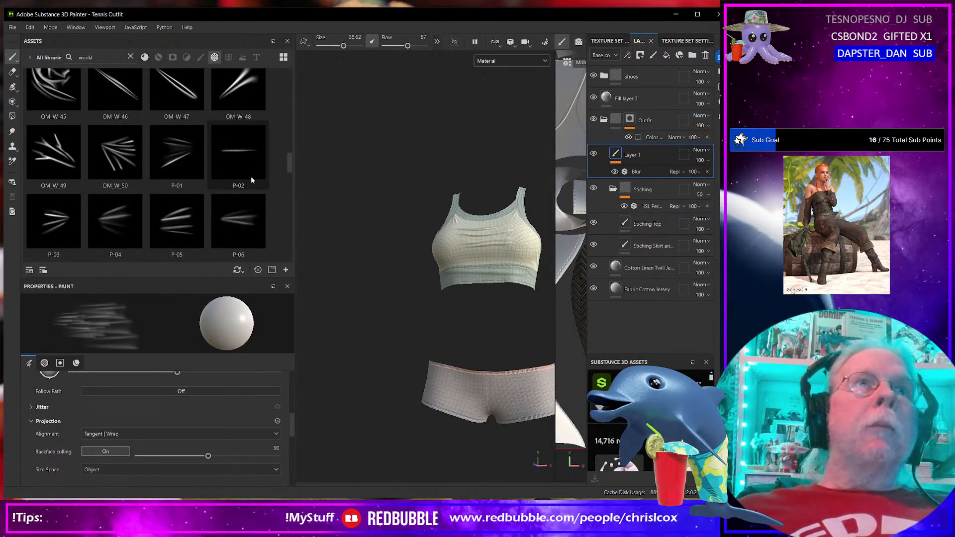
left_click(252, 117)
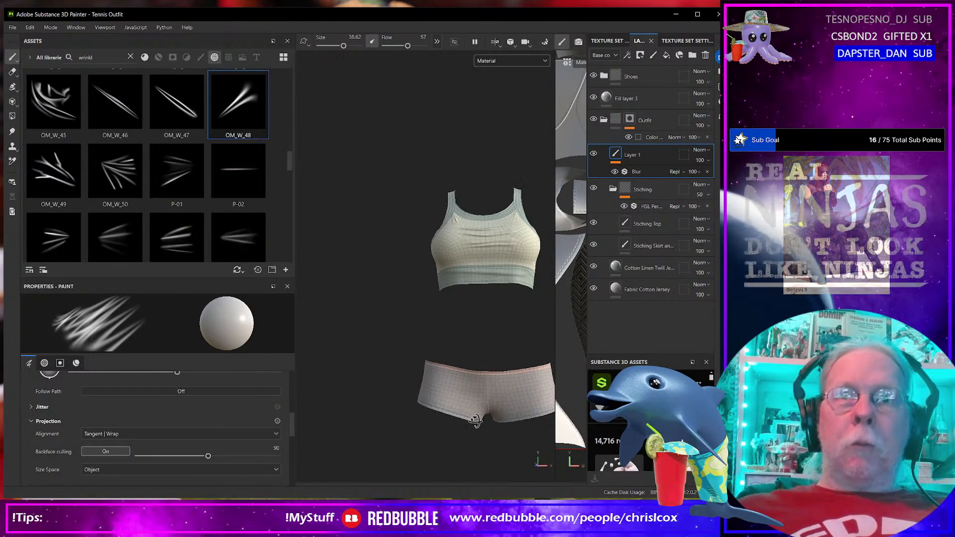
mouse_move(475, 420)
left_mouse_down("alt")
mouse_move(475, 358)
mouse_move(477, 402)
left_mouse_up("alt")
right_click_drag(478, 408, 462, 409, "ctrl")
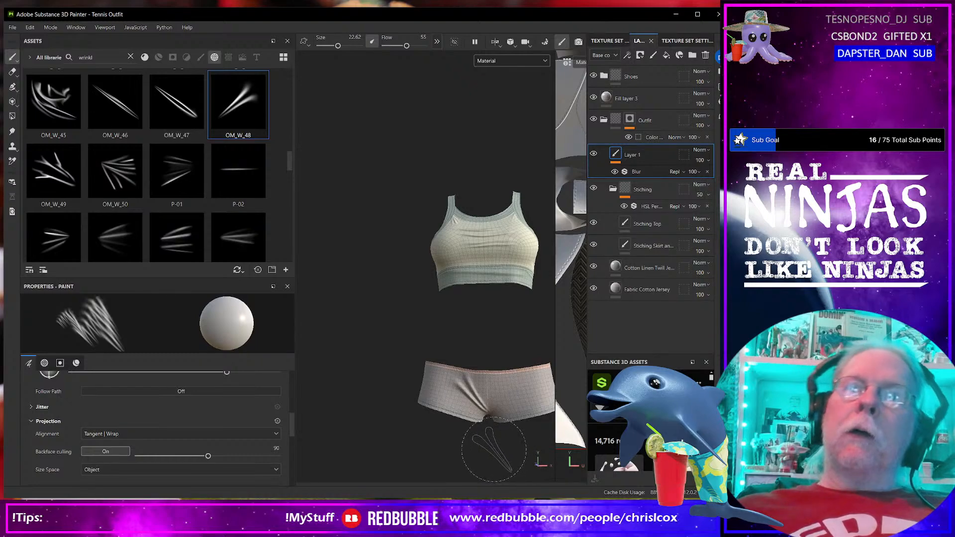
left_click_drag(490, 441, 480, 424, "alt")
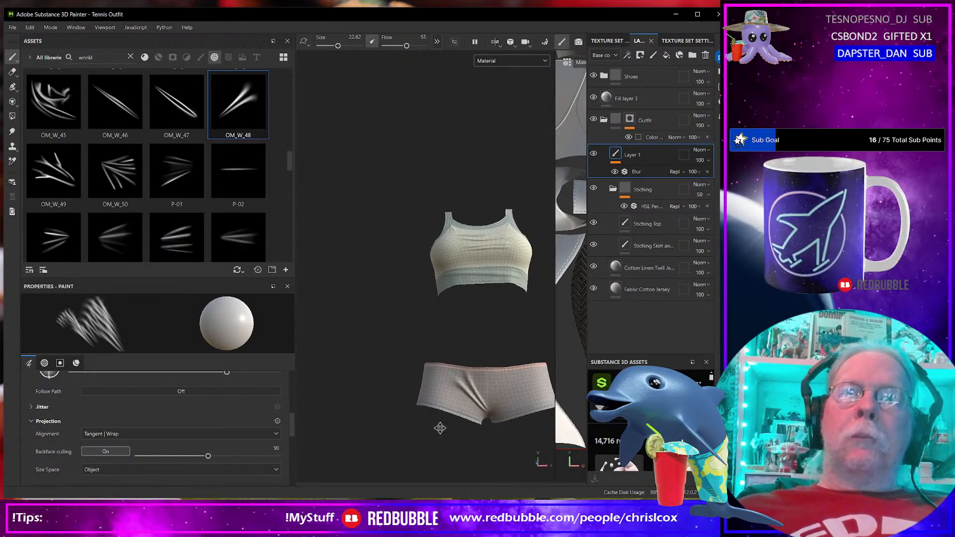
Step: Stamp the P-06 wrinkle alpha, rotated diagonally, beside the crotch on the shorts' front with brush size 25.16 and flow 42
left_click(238, 234)
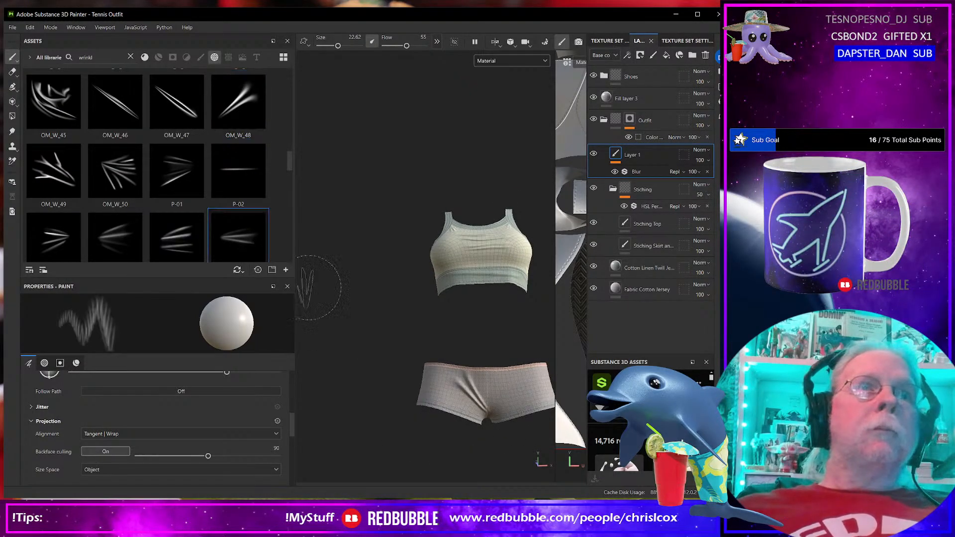
left_click_drag(505, 400, 520, 400, "ctrl")
right_click_drag(506, 402, 512, 402, "ctrl")
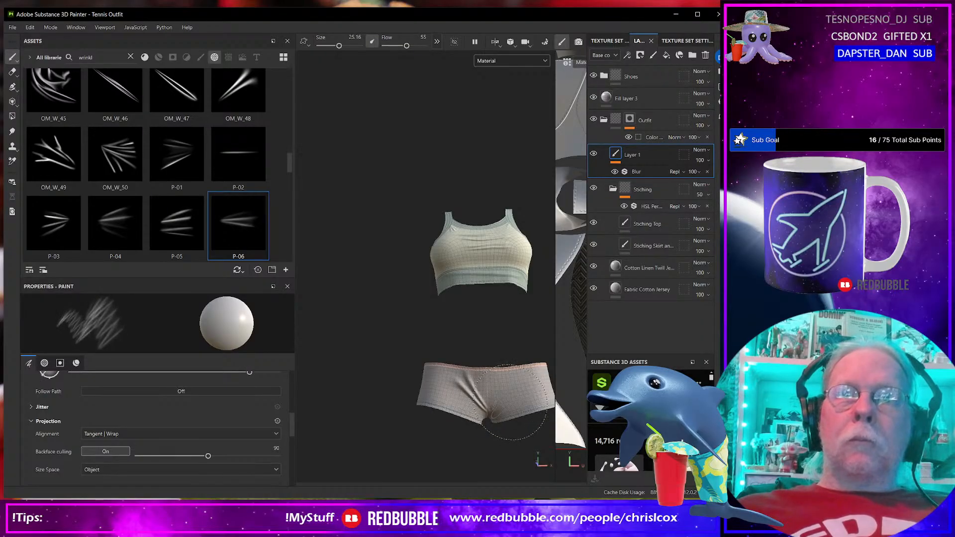
left_click_drag(508, 403, 517, 408, "ctrl")
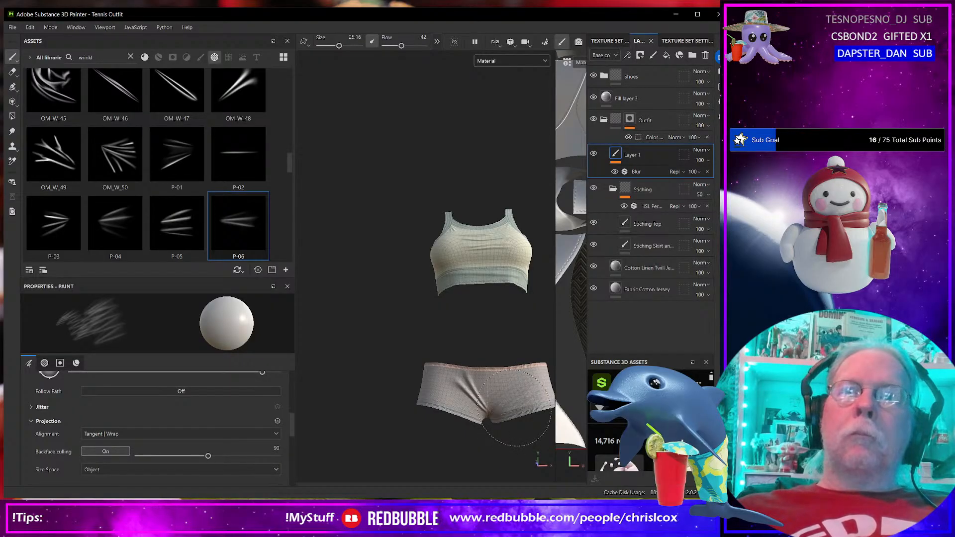
left_click_drag(447, 416, 433, 418, "alt")
middle_click_drag(433, 418, 383, 419, "alt")
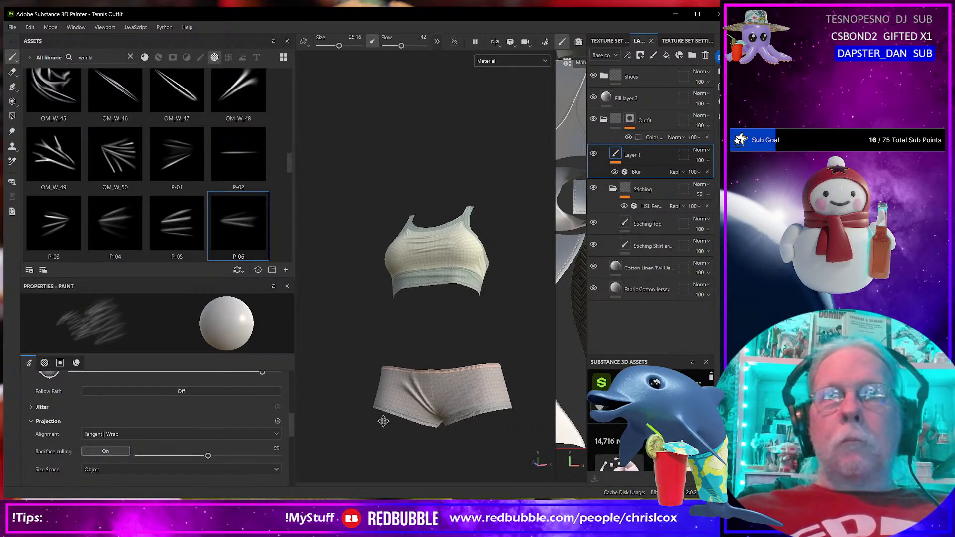
scroll(417, 429, "up", 4)
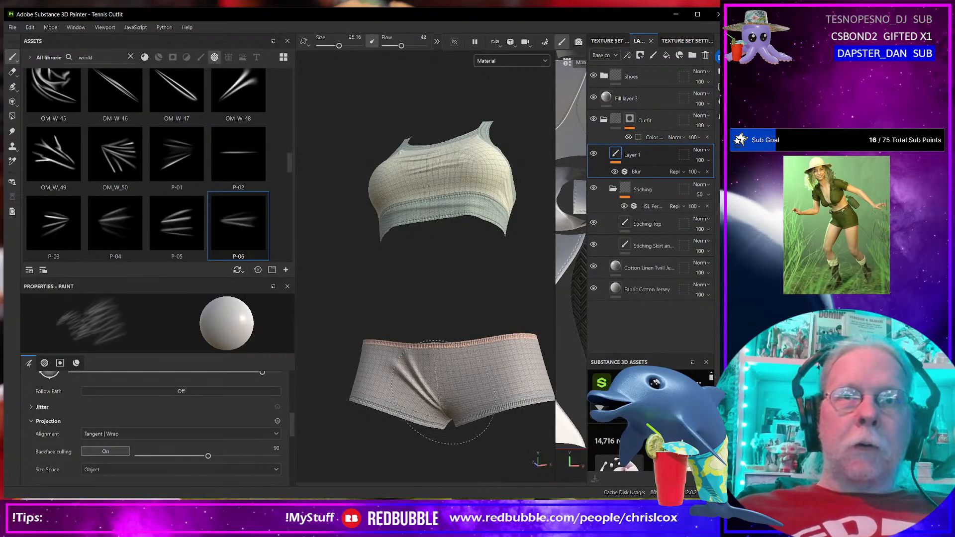
Step: Undo the strong OM_W_48 crease and stamp rotated P-06 wrinkles beside the crotch of the shorts at brush size 27.83
key("ctrl+z")
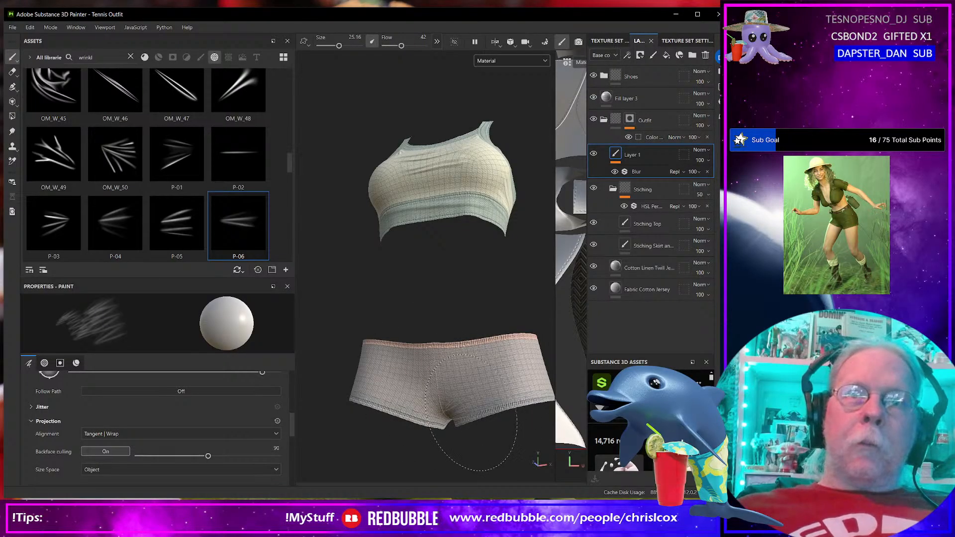
left_click_drag(472, 413, 495, 408, "alt")
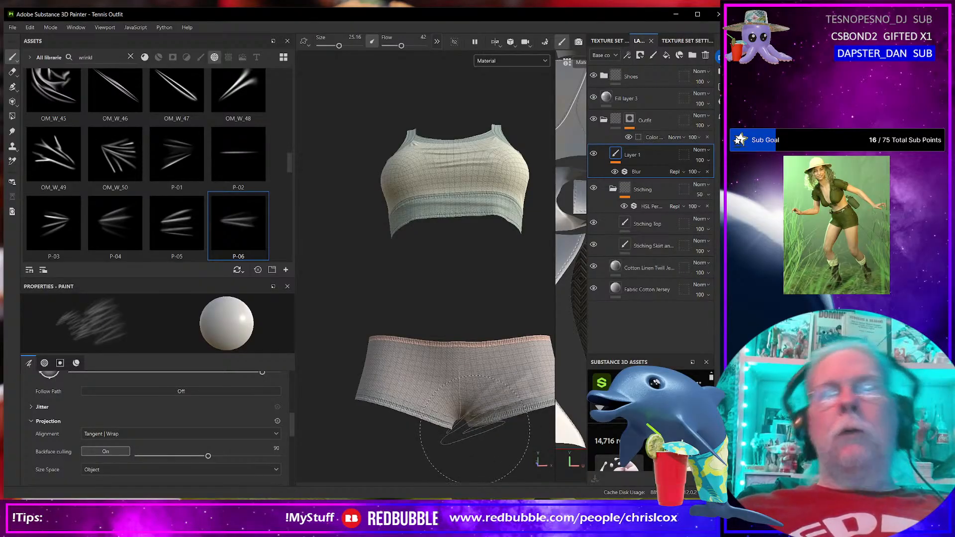
right_click_drag(475, 436, 481, 434, "ctrl")
mouse_move(476, 435)
left_mouse_down("ctrl")
mouse_move(475, 423)
mouse_move(474, 444)
left_mouse_up("ctrl")
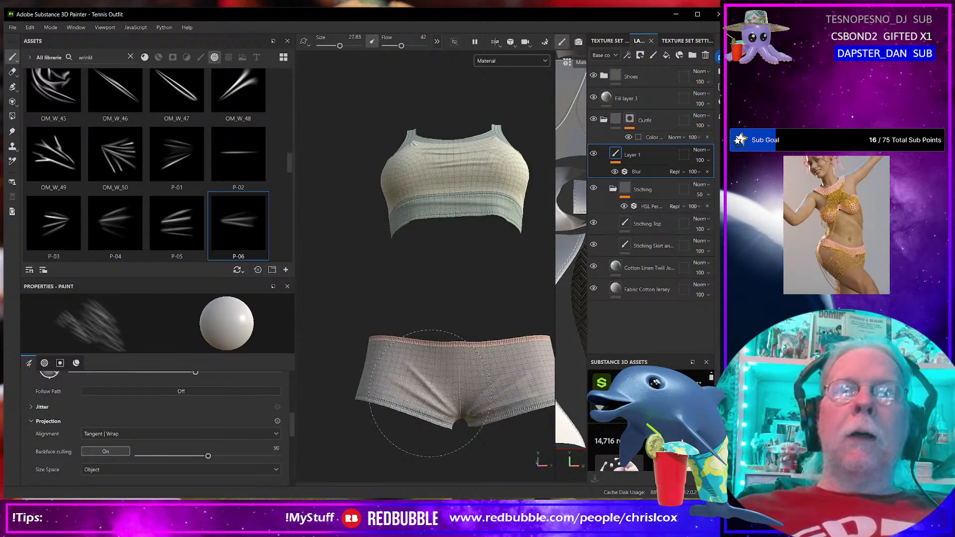
Step: Stamp the OM_W_47 wrinkle alpha, rotated nearly horizontal, on the side of the shorts with flow 39
mouse_move(430, 392)
left_mouse_down("alt")
mouse_move(504, 409)
mouse_move(347, 463)
mouse_move(298, 423)
left_mouse_up("alt")
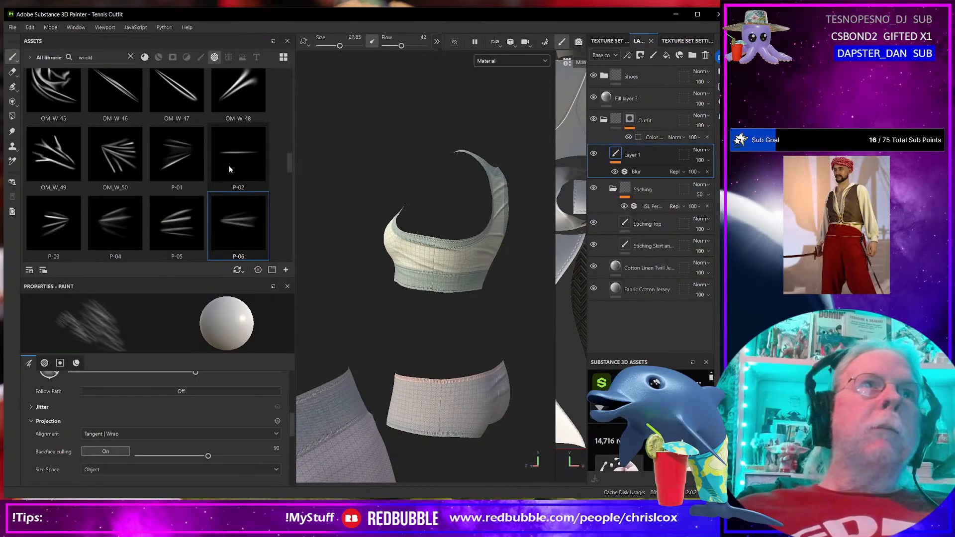
left_click(176, 96)
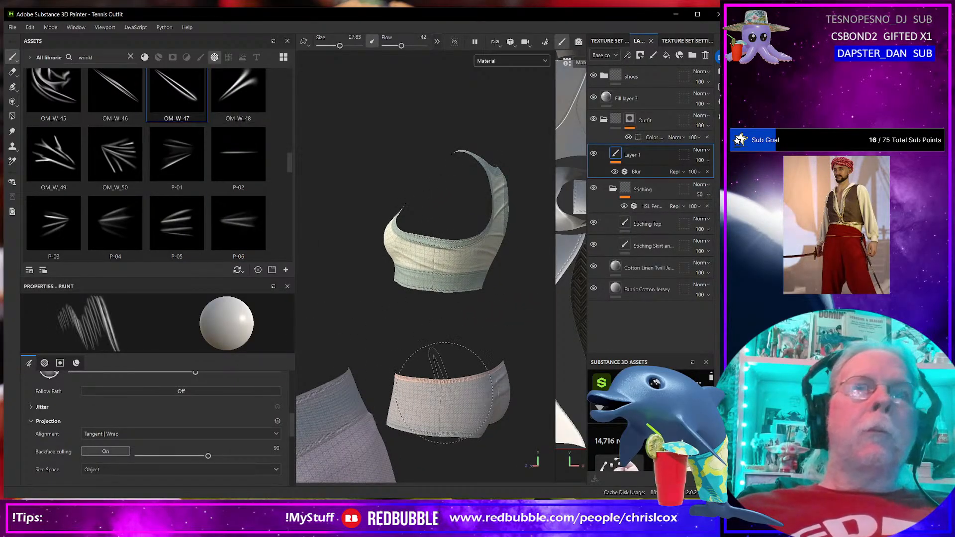
left_click_drag(454, 405, 451, 360, "ctrl")
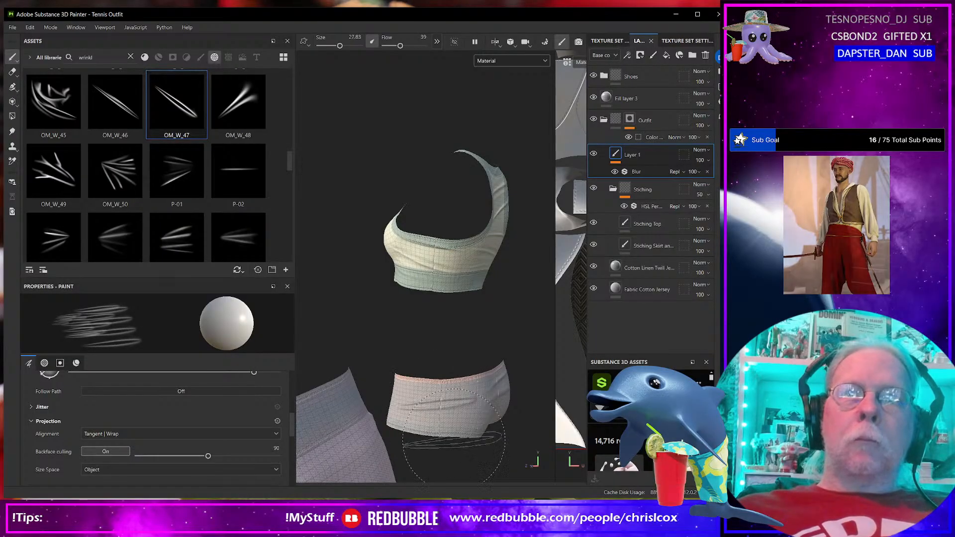
left_click_drag(434, 404, 420, 422, "alt")
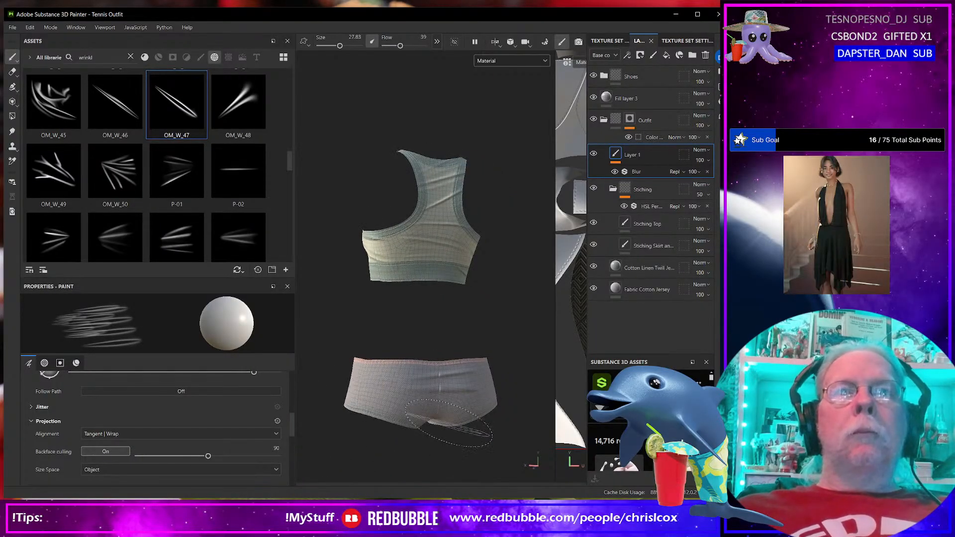
Step: Stamp the P-14 wrinkle alpha on the opposite hip of the shorts
scroll(211, 167, "down", 3)
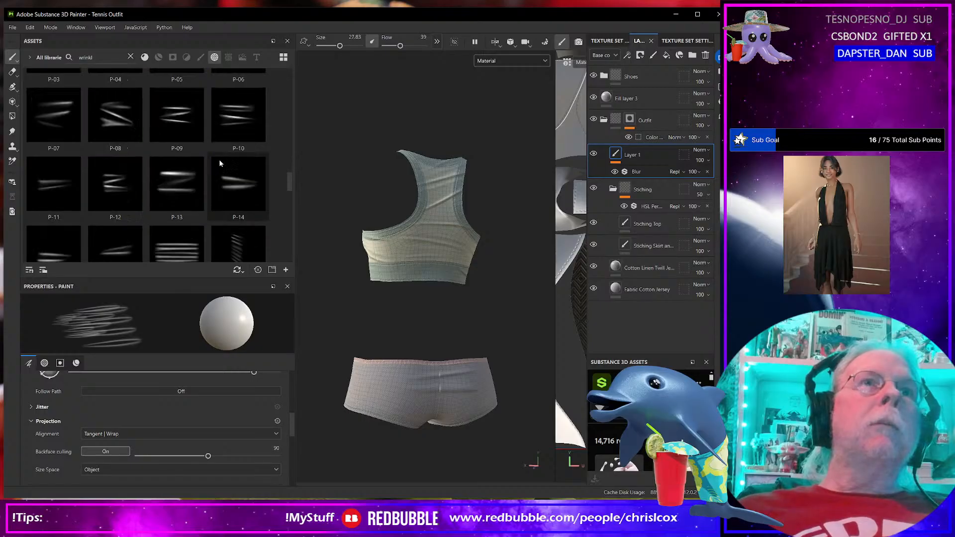
left_click(234, 183)
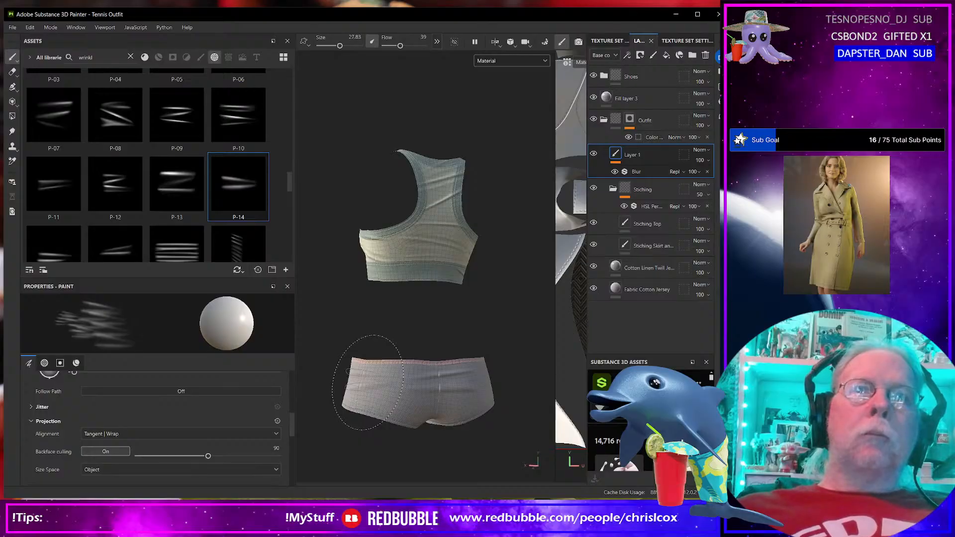
mouse_move(435, 426)
left_mouse_down("alt")
mouse_move(488, 375)
mouse_move(467, 426)
mouse_move(330, 484)
mouse_move(301, 422)
mouse_move(323, 397)
left_mouse_up("alt")
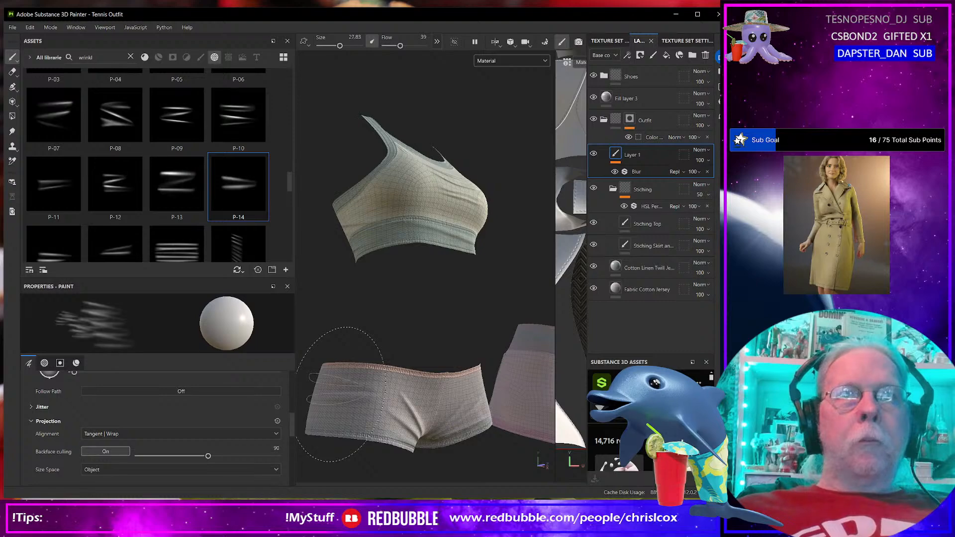
Step: Try the P-32 wrinkle alpha on the front of the skirt, adjusting the brush size to 55.56
mouse_move(334, 402)
left_mouse_down("alt")
mouse_move(405, 432)
mouse_move(450, 426)
mouse_move(356, 418)
mouse_move(475, 423)
left_mouse_up("alt")
scroll(475, 422, "up", 4)
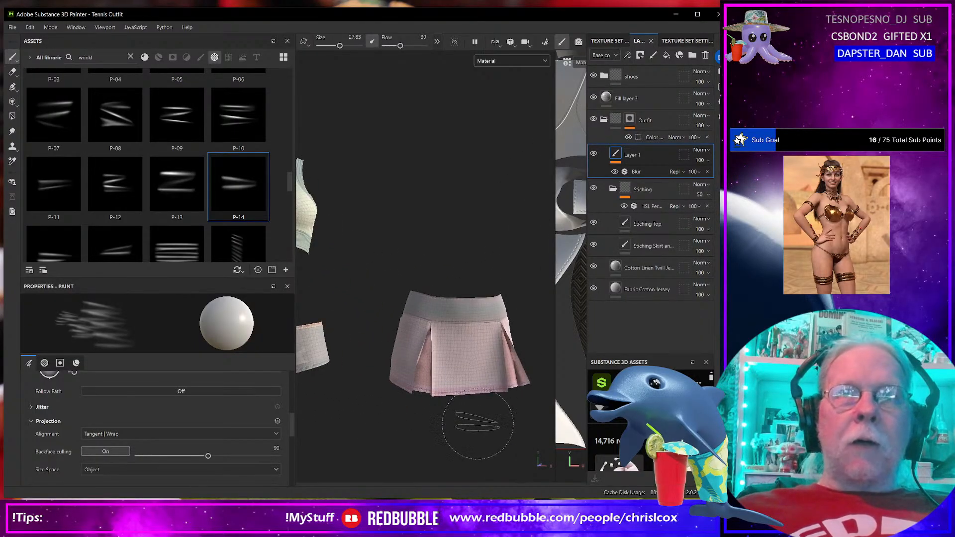
scroll(210, 178, "down", 4)
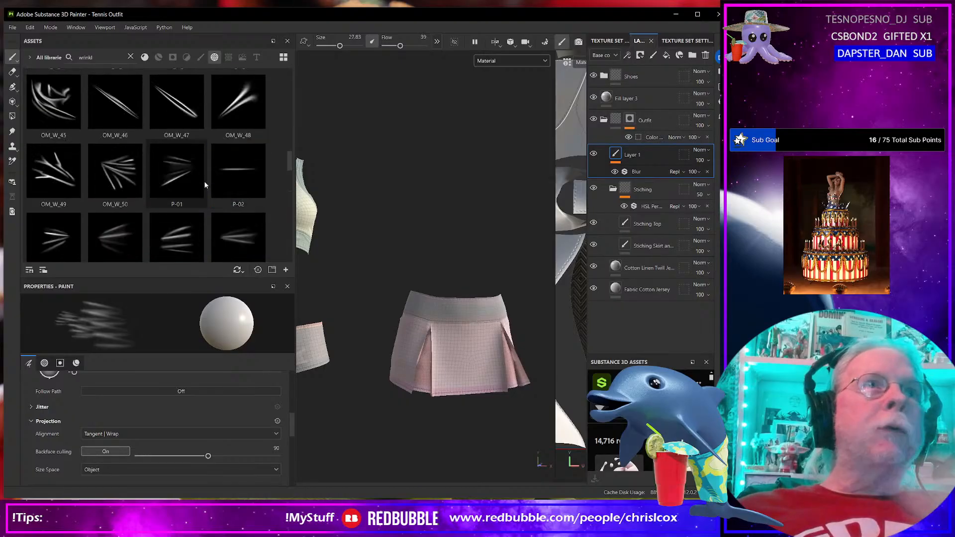
scroll(205, 181, "down", 4)
left_click(115, 140)
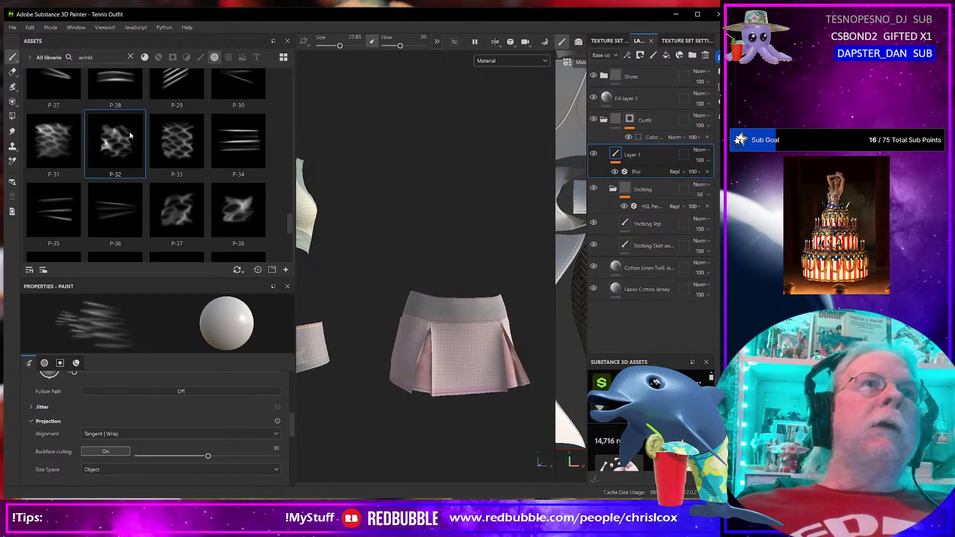
key("bracketright")
key("bracketright")
key("bracketright")
key("bracketright")
key("bracketright")
key("bracketright")
key("bracketright")
key("bracketright")
key("bracketright")
key("bracketright")
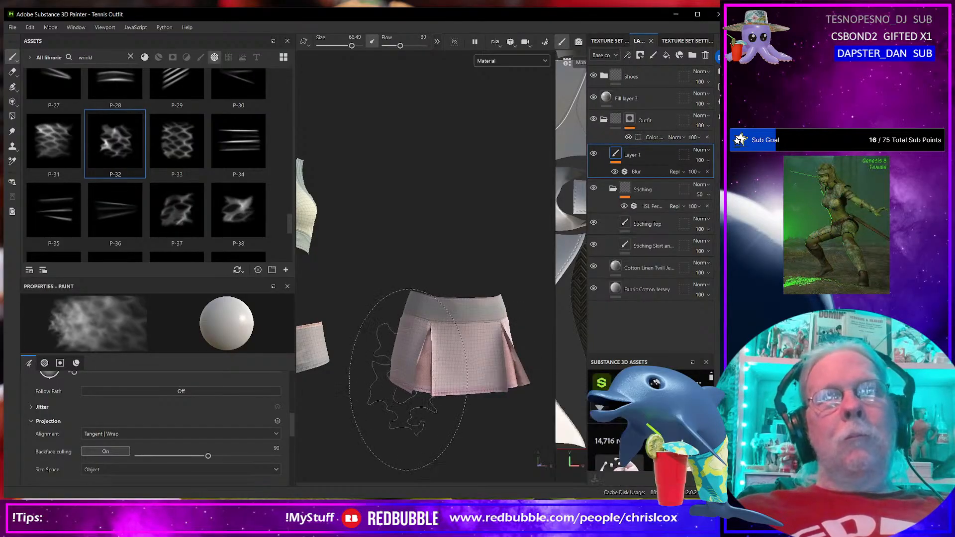
left_click_drag(466, 403, 459, 401, "alt")
key("bracketleft")
key("bracketleft")
key("bracketleft")
key("bracketleft")
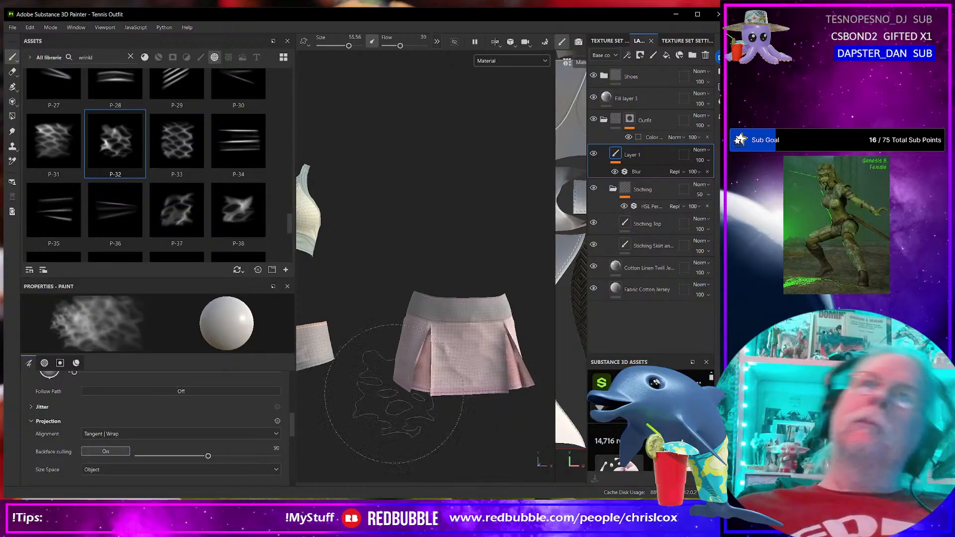
Step: Try the P-37 and P-38 alphas for the skirt, and stamp the P-50 wrinkle alpha across its front
scroll(492, 423, "down", 3)
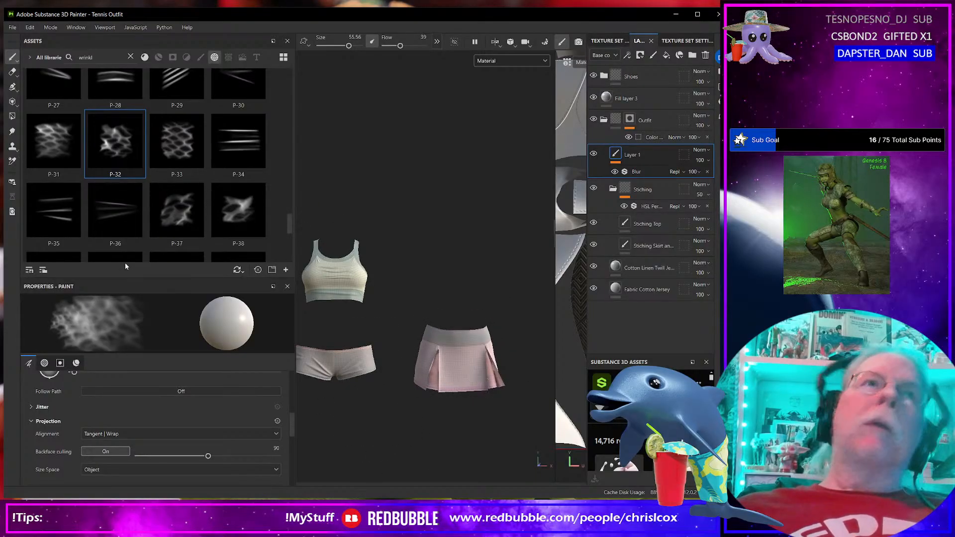
left_click(181, 208)
left_click(232, 217)
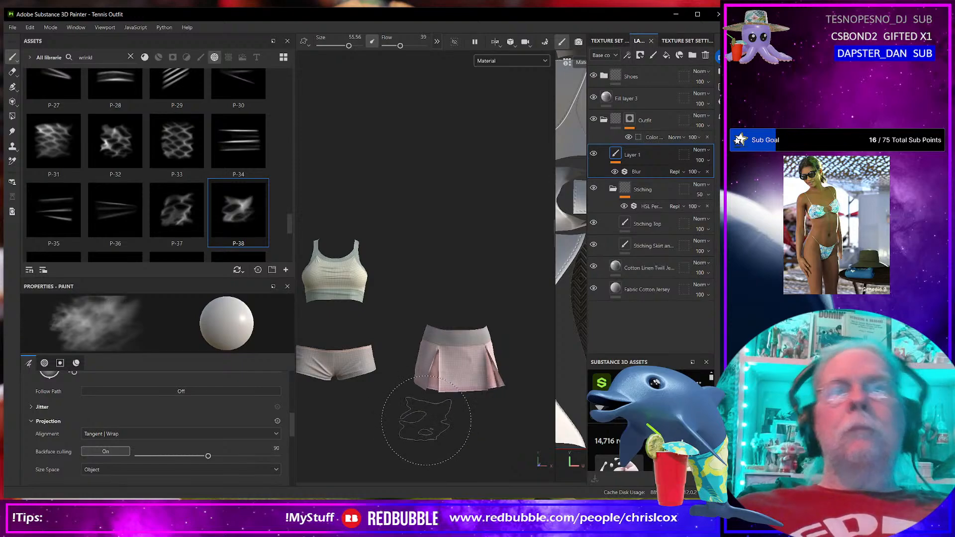
scroll(169, 171, "down", 5)
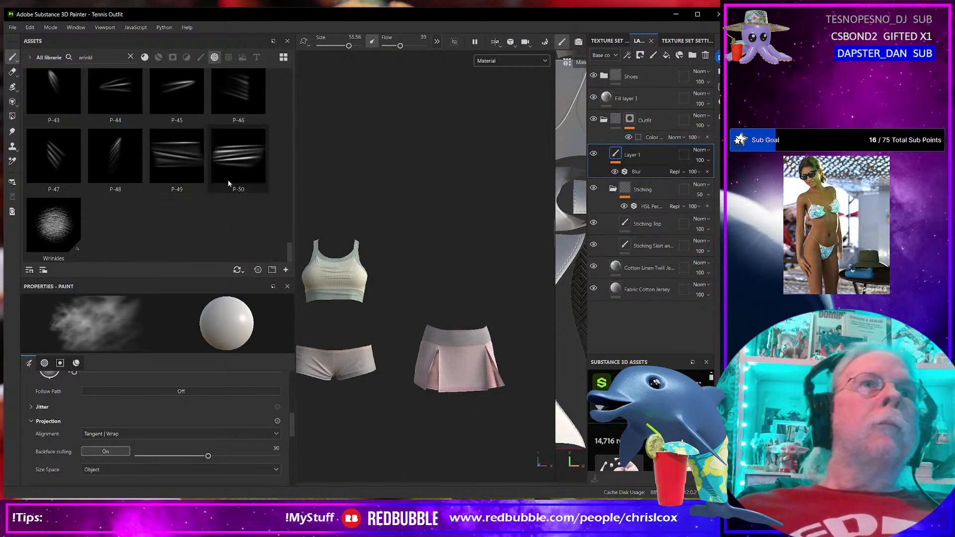
left_click(238, 170)
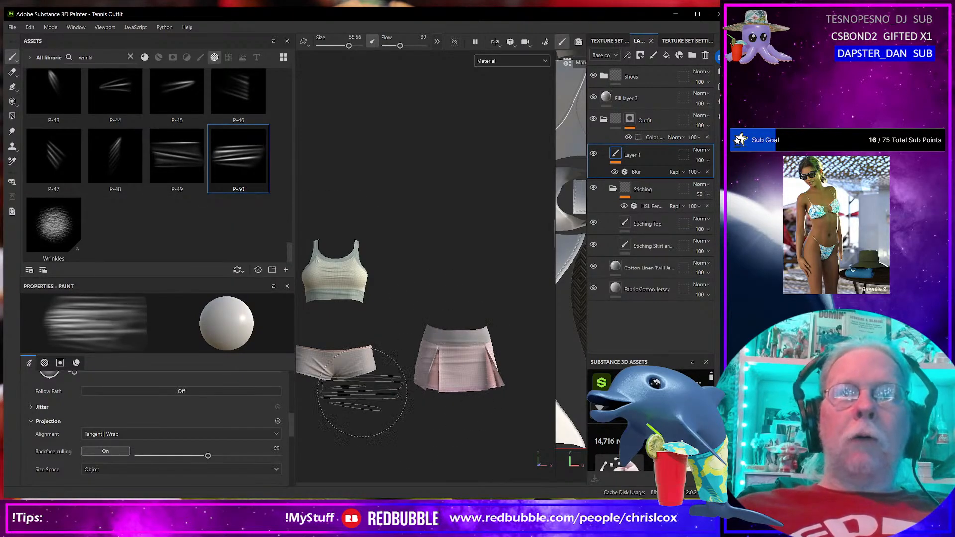
Step: Pick the P-39 wrinkle alpha, enlarge the brush to 92.8 and stamp it on the front of the skirt
scroll(145, 199, "up", 3)
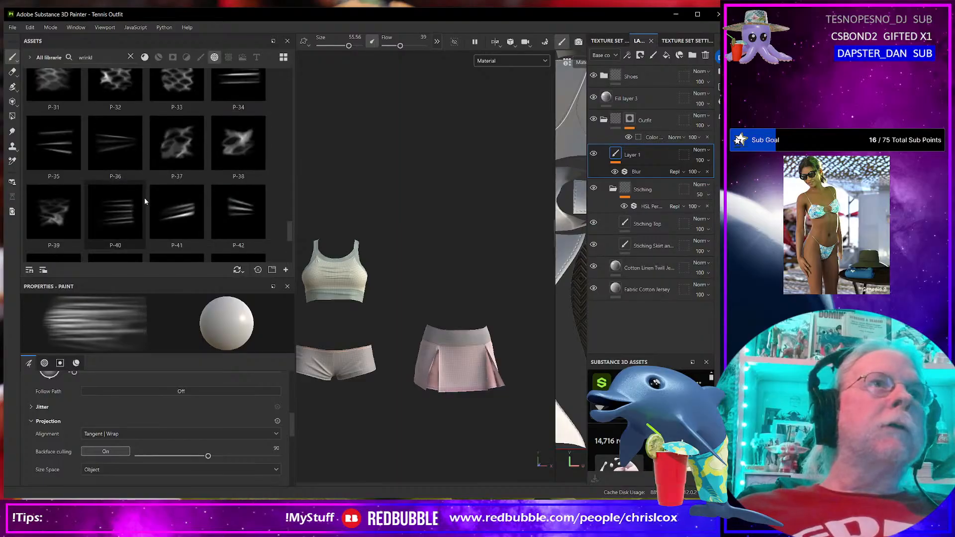
scroll(144, 199, "up", 1)
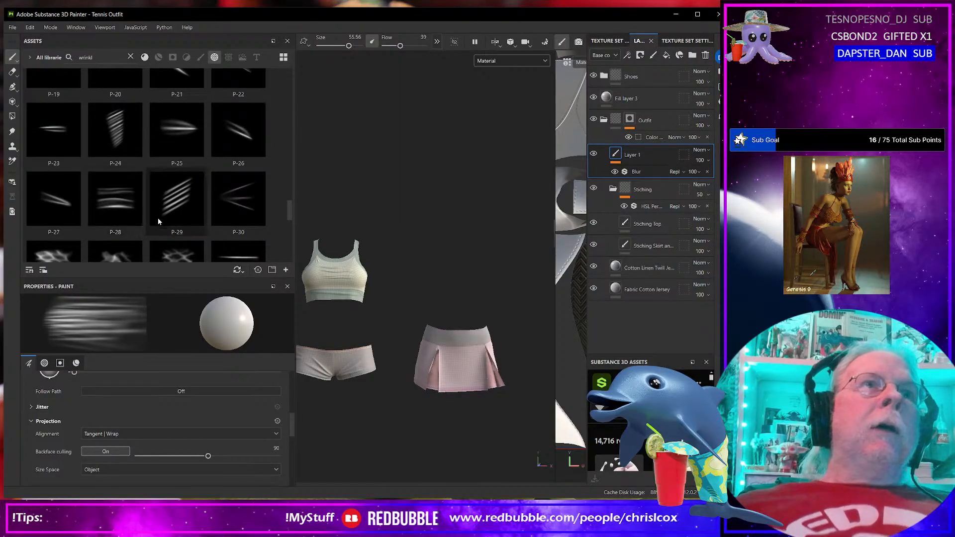
scroll(158, 218, "down", 1)
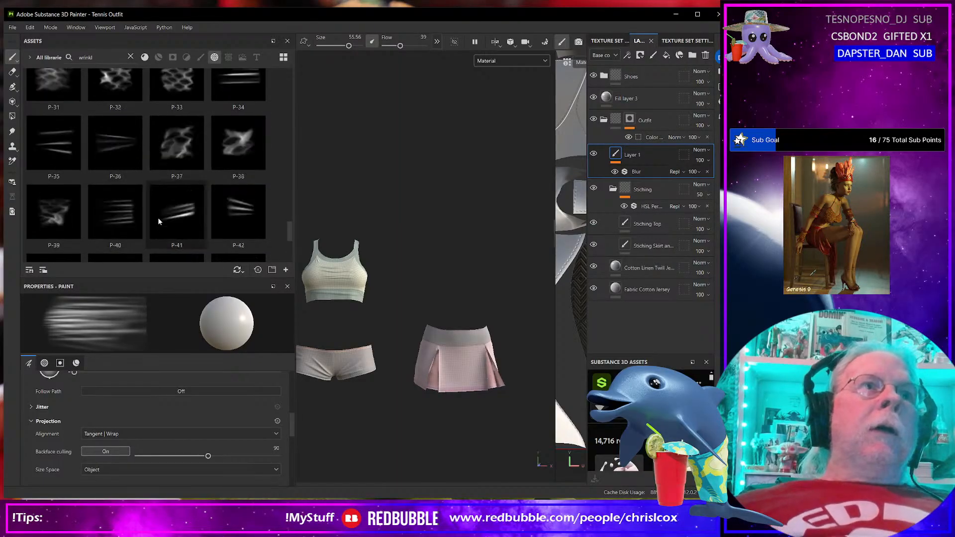
left_click(54, 213)
right_click_drag(459, 348, 483, 349, "ctrl")
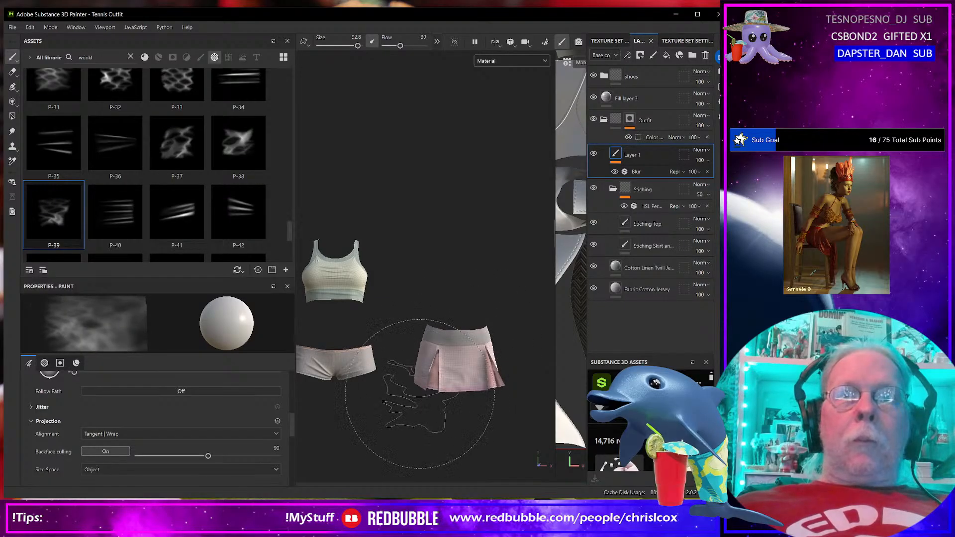
Step: Rotate the P-39 alpha, set the brush size to 86.75 and stamp it around the side and back of the skirt
mouse_move(407, 413)
left_mouse_down("alt")
mouse_move(394, 460)
mouse_move(379, 464)
mouse_move(321, 407)
mouse_move(383, 405)
left_mouse_up("alt")
mouse_move(402, 398)
right_mouse_down("ctrl")
mouse_move(392, 398)
mouse_move(404, 398)
right_mouse_up("ctrl")
mouse_move(401, 398)
left_mouse_down("ctrl")
mouse_move(401, 348)
mouse_move(402, 358)
left_mouse_up("ctrl")
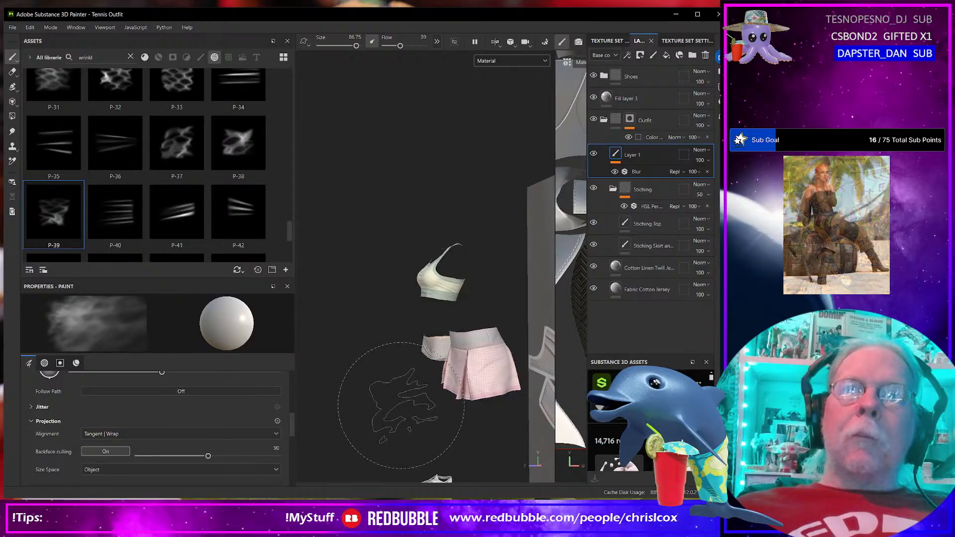
mouse_move(371, 412)
left_mouse_down("alt")
mouse_move(396, 415)
mouse_move(320, 416)
mouse_move(363, 407)
left_mouse_up("alt")
left_click_drag(452, 368, 451, 369, "ctrl")
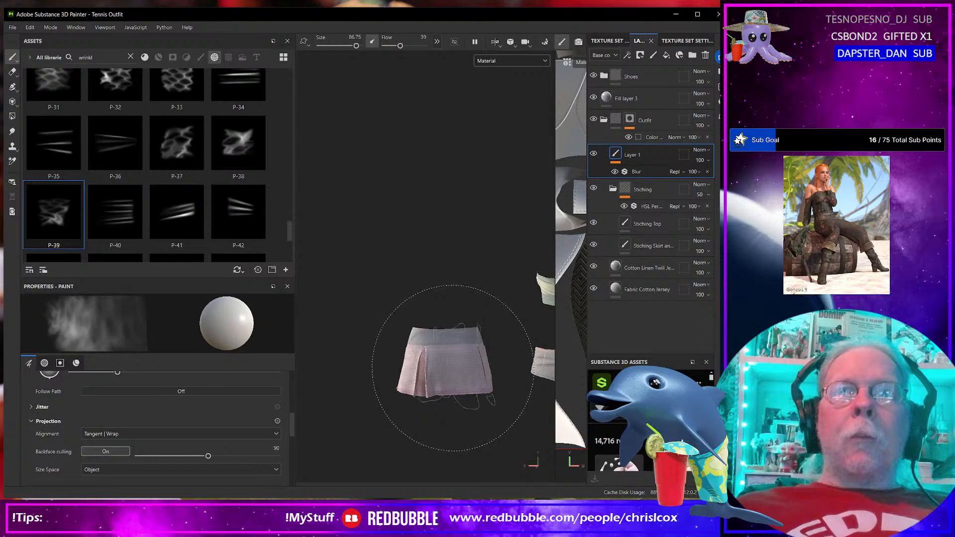
Step: Adjust the P-39 brush to size 83.07 and flow 33, with the alpha rotated, for the skirt's opposite side
left_click_drag(399, 399, 351, 399, "alt")
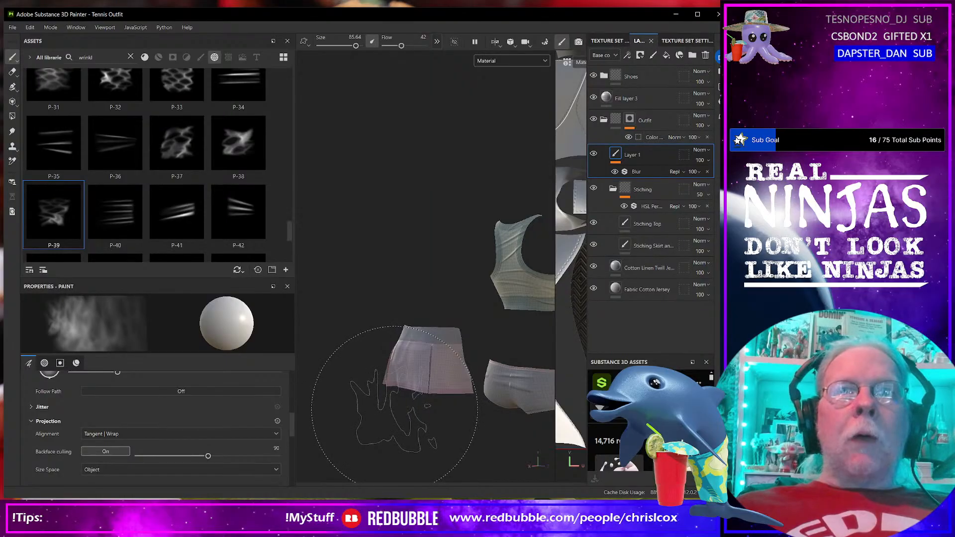
mouse_move(396, 410)
left_mouse_down("alt")
mouse_move(454, 424)
mouse_move(395, 414)
left_mouse_up("alt")
right_click_drag(398, 411, 395, 412, "ctrl")
mouse_move(398, 412)
left_mouse_down("ctrl")
mouse_move(393, 401)
mouse_move(413, 406)
left_mouse_up("ctrl")
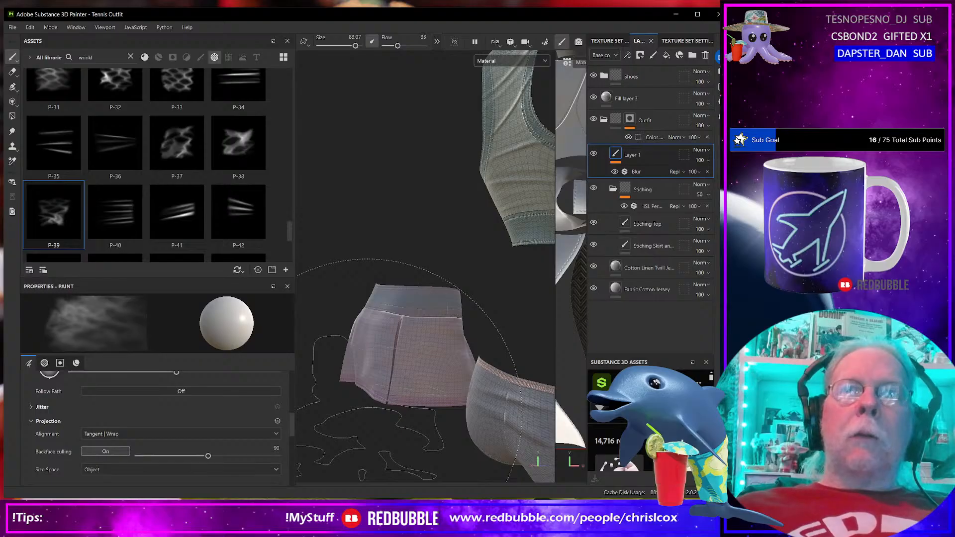
right_click(368, 410)
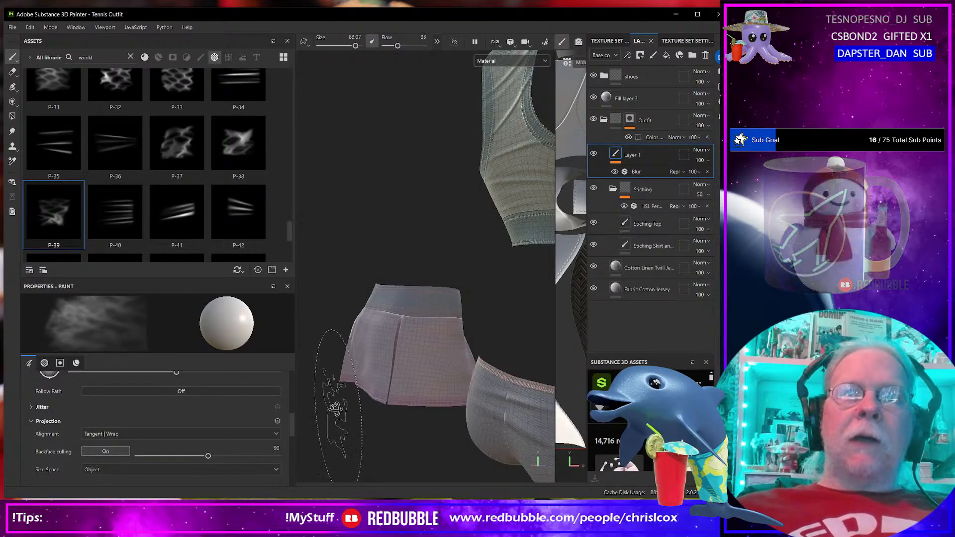
Step: Stamp the P-39 wrinkle alpha on the skirt panels beside the side seam with flow 41
left_click_drag(335, 409, 352, 413, "alt")
right_click_drag(352, 413, 418, 422, "alt")
middle_click_drag(455, 439, 369, 419, "alt")
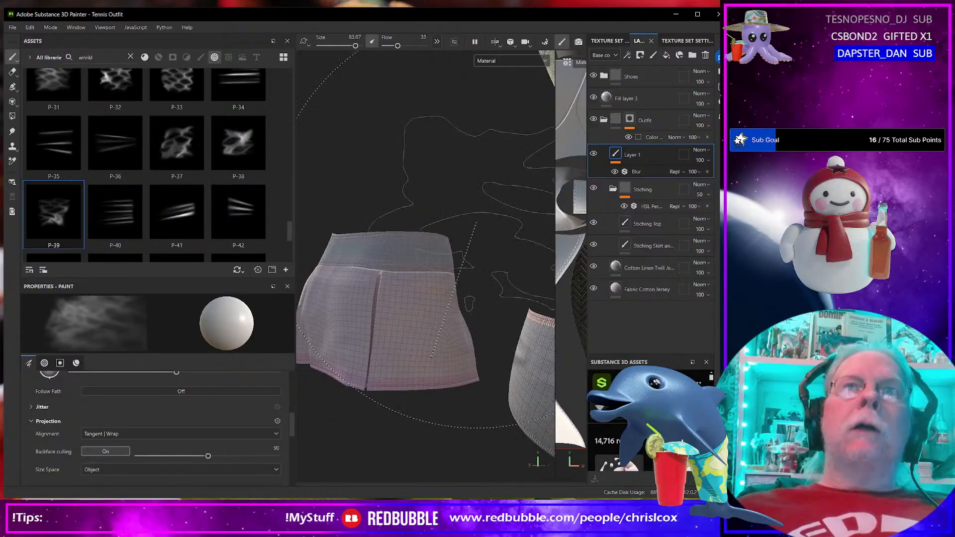
mouse_move(468, 197)
left_mouse_down("ctrl")
mouse_move(473, 187)
mouse_move(478, 201)
mouse_move(461, 194)
mouse_move(470, 193)
left_mouse_up("ctrl")
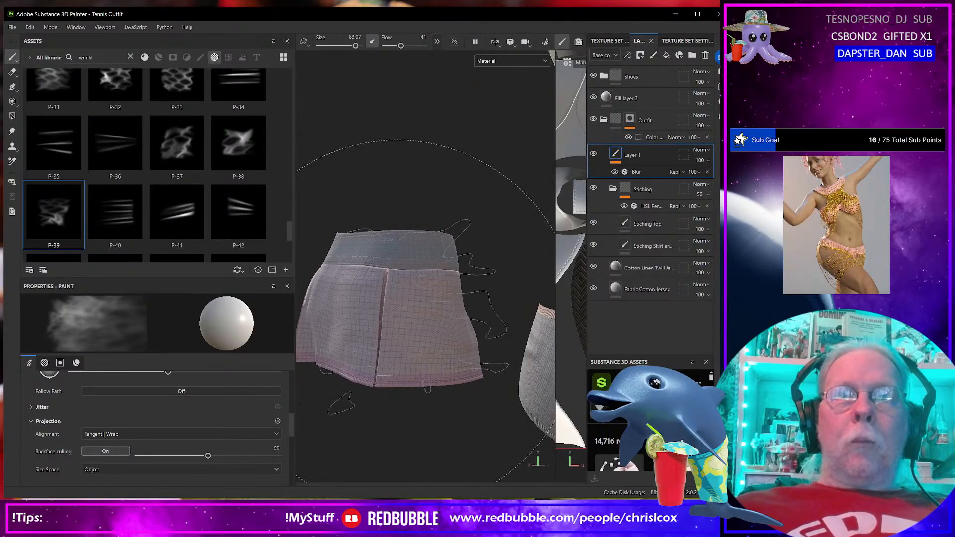
Step: Examine the wrinkles on the skirt, top and shorts, and on the flat UV plane
left_click_drag(383, 340, 331, 340, "alt")
middle_click_drag(331, 339, 292, 329, "alt")
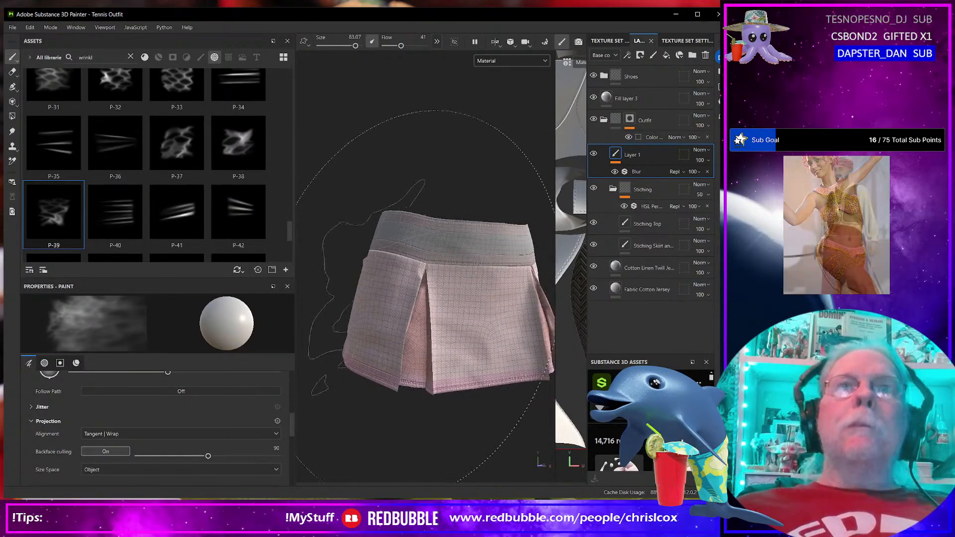
scroll(422, 332, "down", 4)
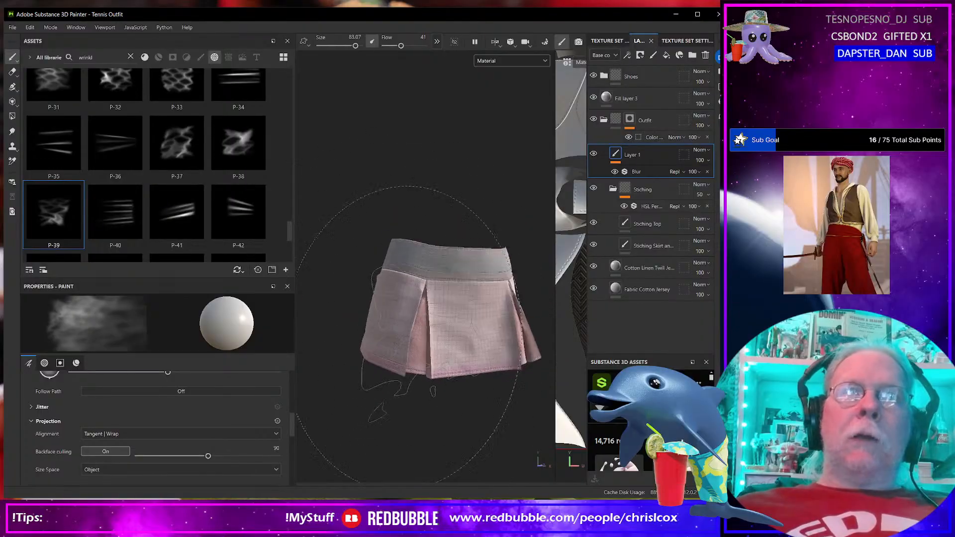
middle_click_drag(367, 337, 487, 377, "alt")
mouse_move(486, 377)
left_mouse_down("alt")
mouse_move(469, 366)
mouse_move(400, 424)
mouse_move(454, 366)
mouse_move(432, 424)
mouse_move(443, 353)
left_mouse_up("alt")
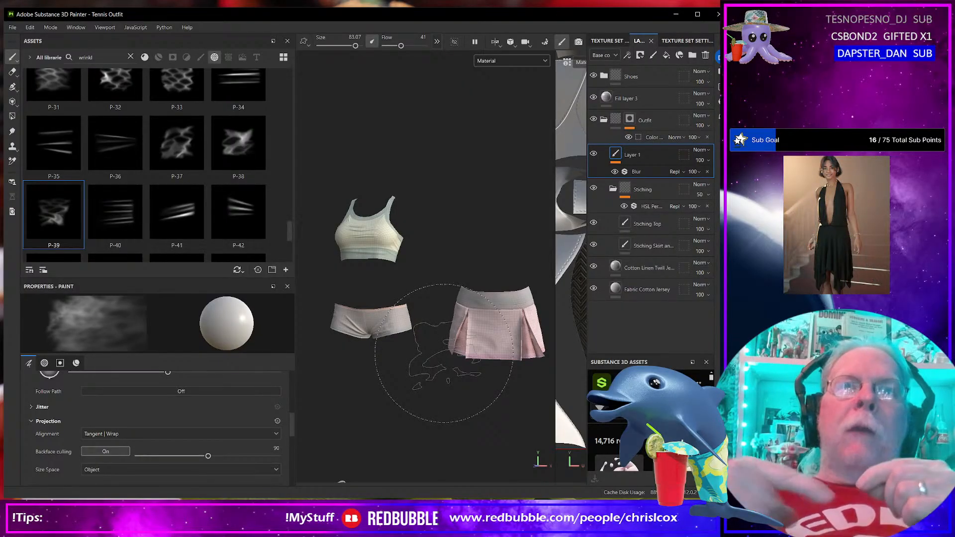
left_click_drag(413, 348, 427, 339, "alt")
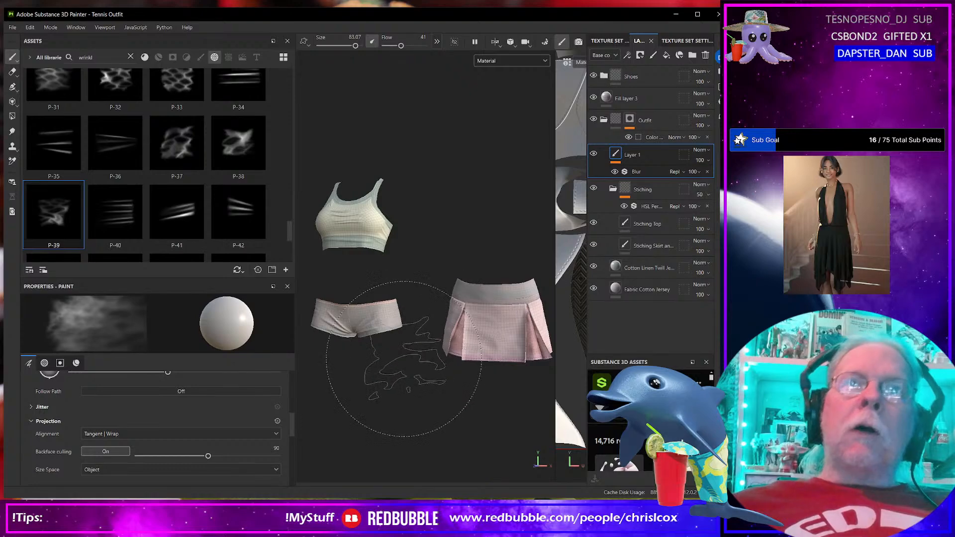
left_click_drag(388, 371, 405, 355, "alt")
scroll(490, 331, "up", 6)
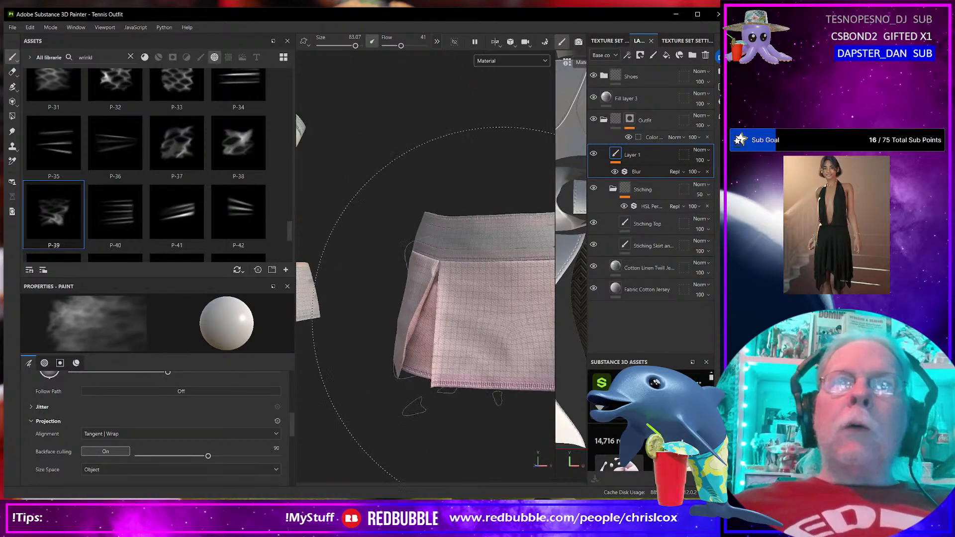
scroll(506, 317, "down", 6)
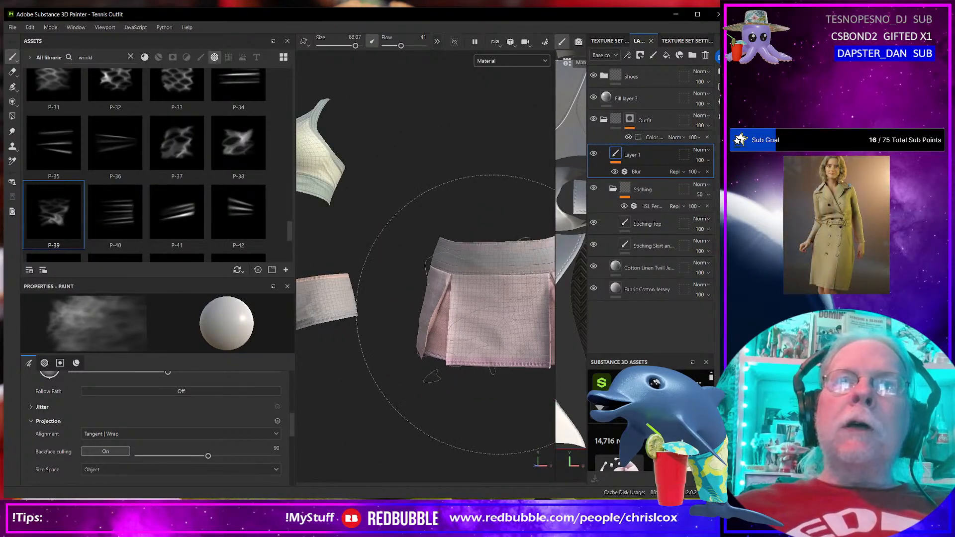
left_click_drag(506, 317, 440, 324, "alt")
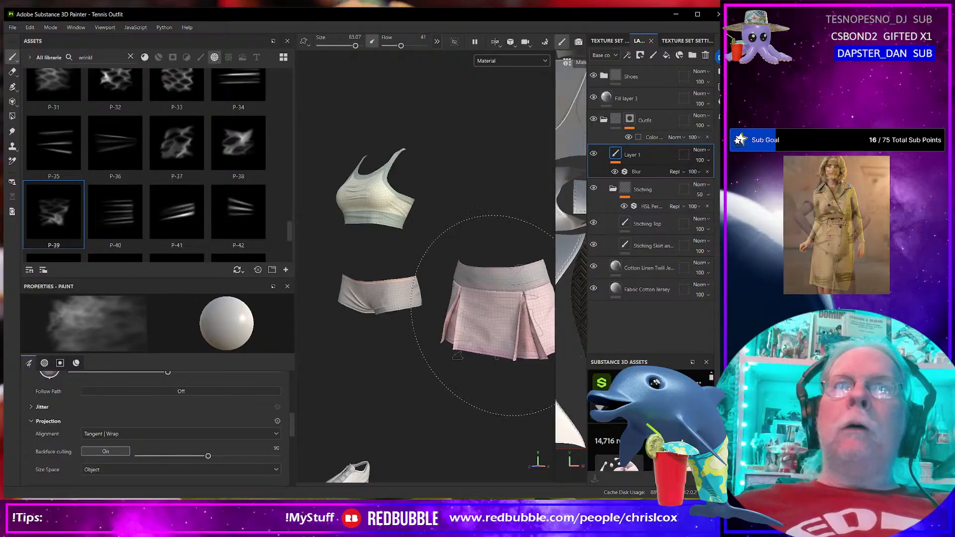
scroll(506, 319, "down", 4)
left_click_drag(492, 320, 511, 323, "alt")
middle_click_drag(511, 323, 226, 305, "alt")
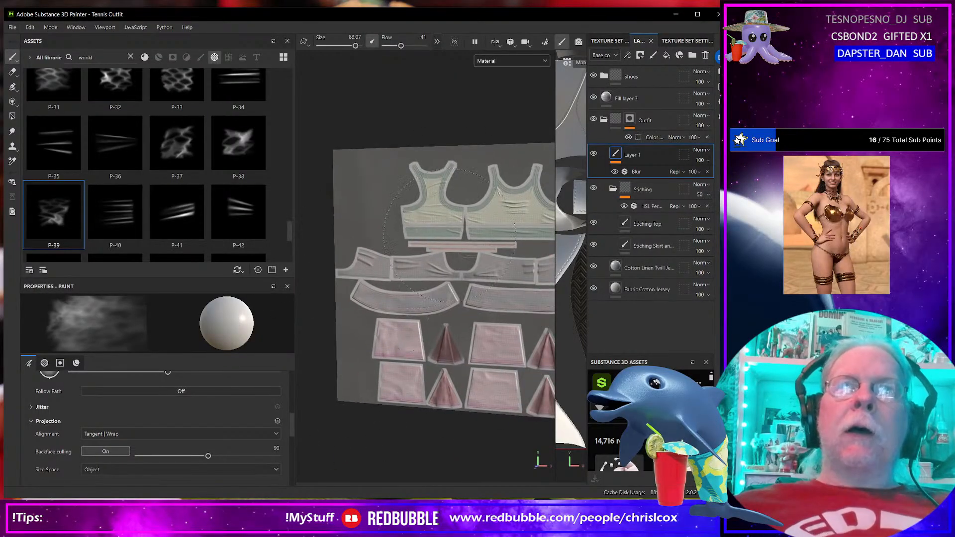
Step: Hide Fill layer 3 and rename it as UVs
left_click(593, 97)
double_click(628, 99)
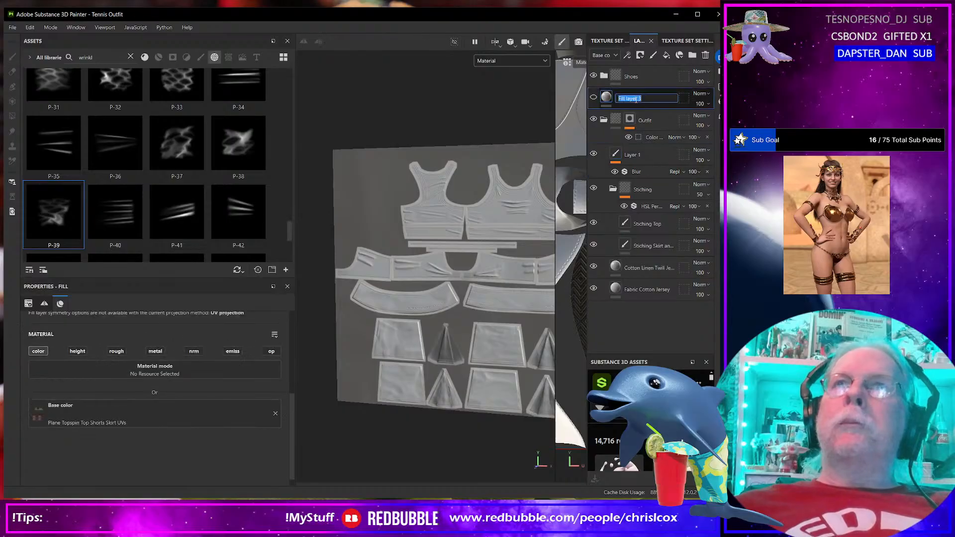
type("UV")
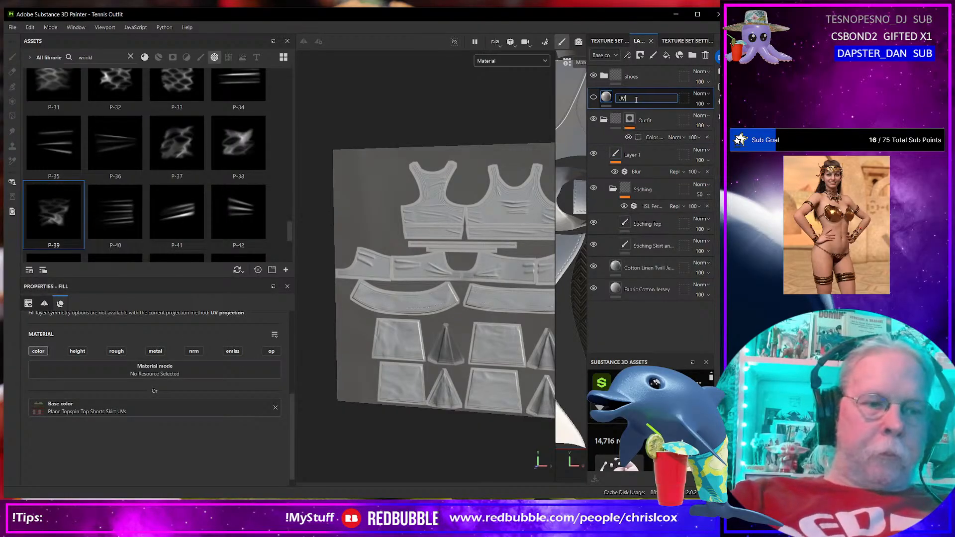
type("s")
key("Return")
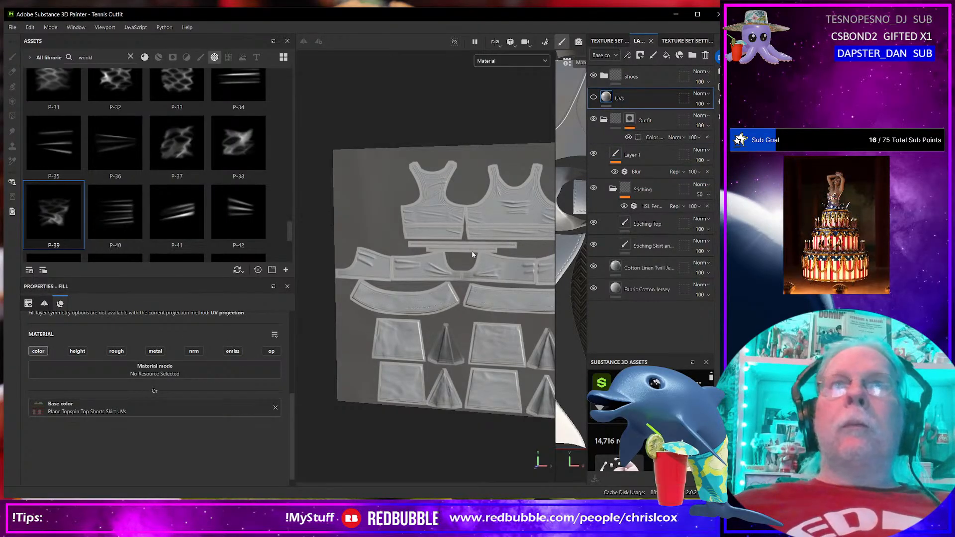
Step: Search the assets for "high" among smart materials and apply the CCox Highlights smart material to the outfit
scroll(473, 255, "up", 8)
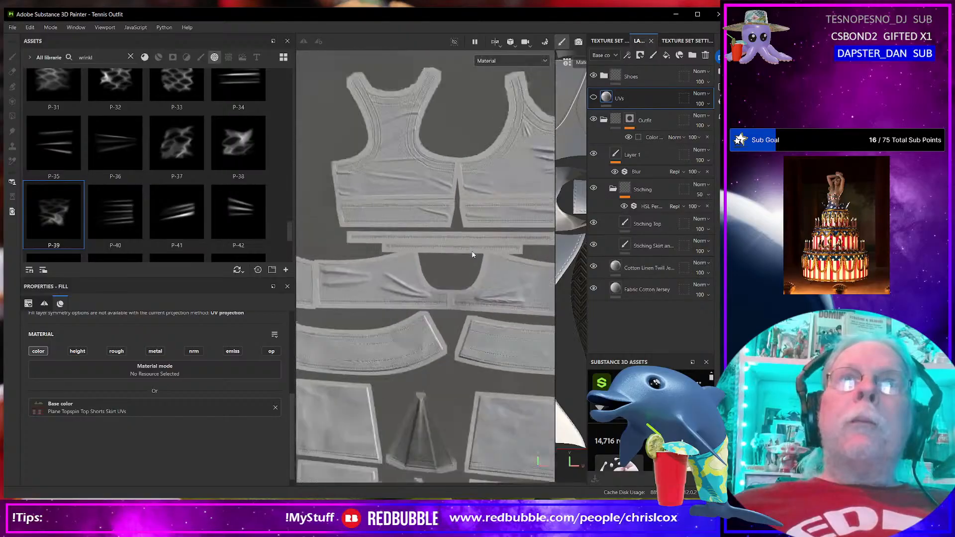
scroll(472, 254, "down", 5)
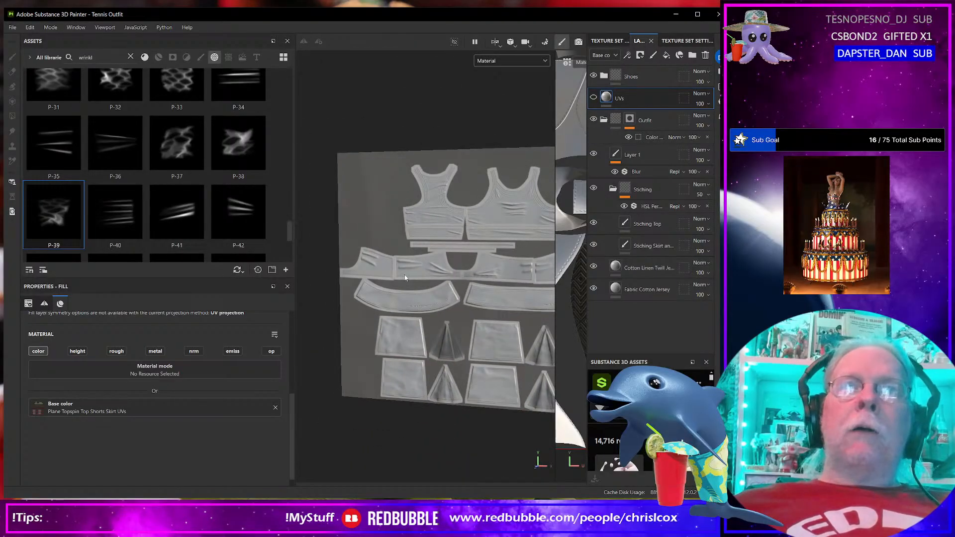
middle_click_drag(404, 278, 518, 279, "alt")
middle_click_drag(306, 313, 446, 317, "alt")
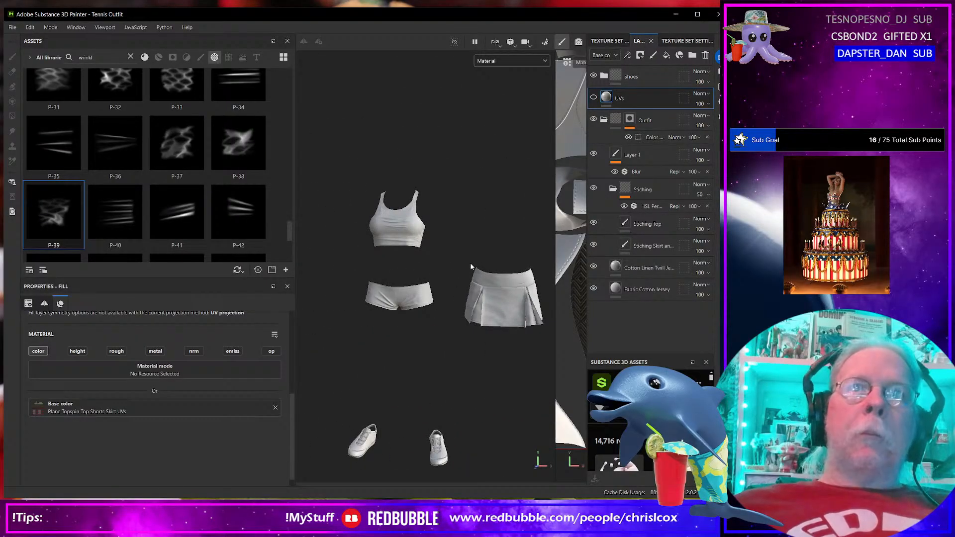
middle_click_drag(470, 267, 348, 269, "alt")
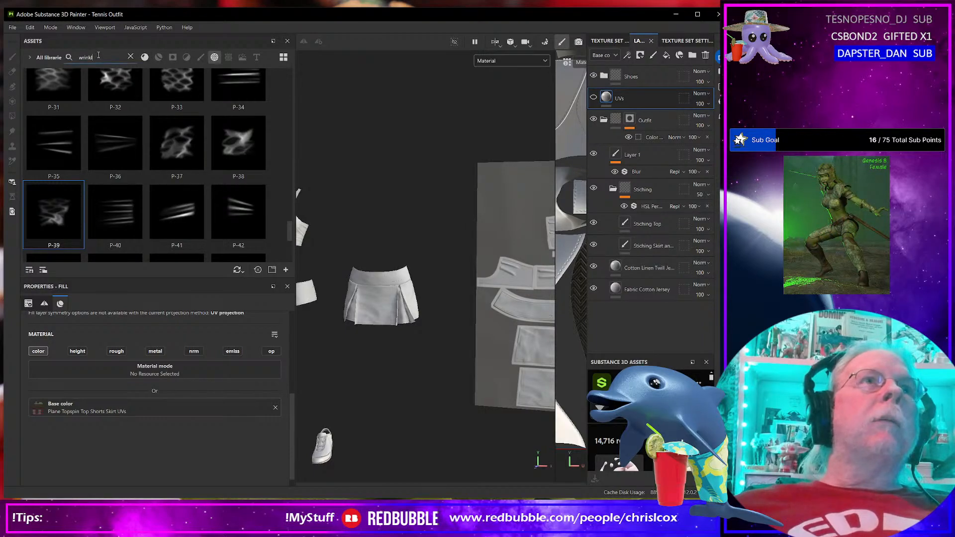
type("high")
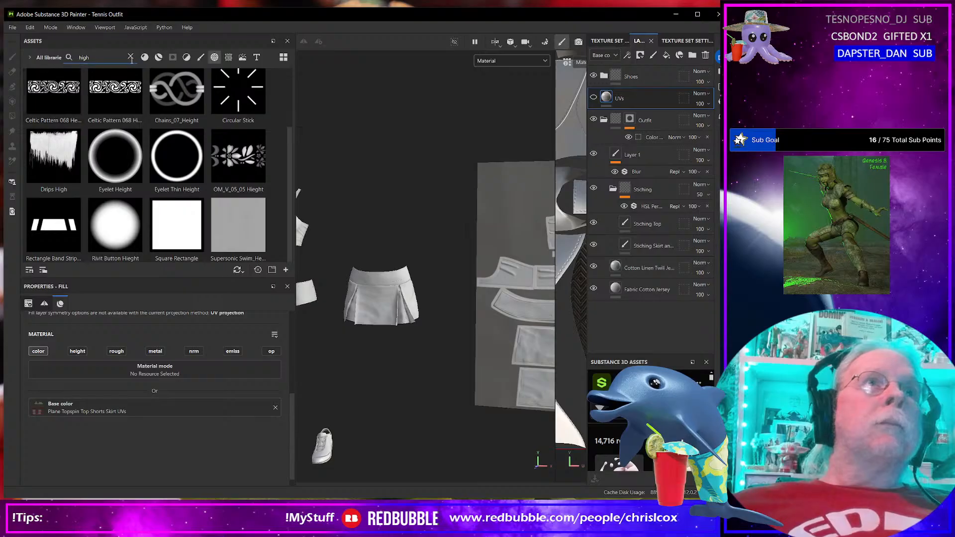
left_click(159, 58)
left_click_drag(56, 121, 395, 308)
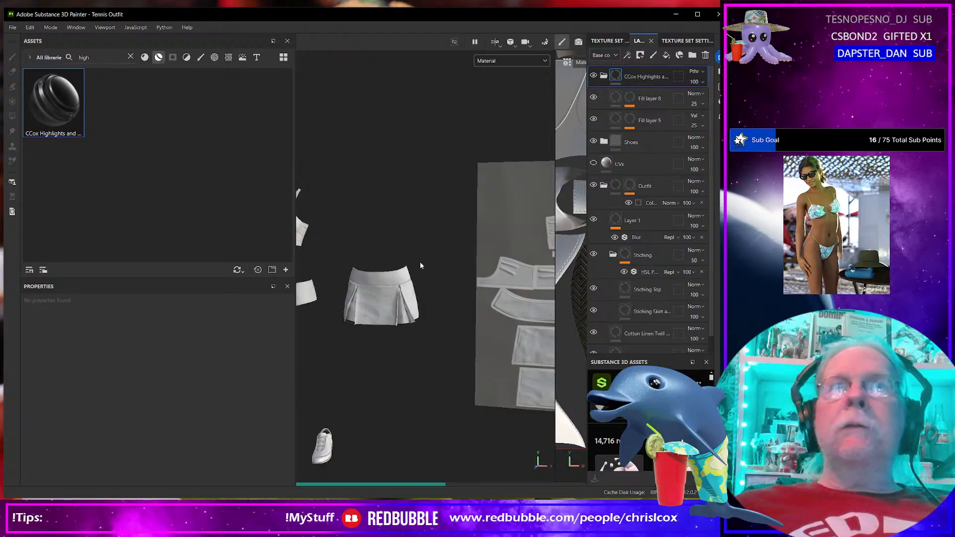
Step: Check the shading on the top, shorts and skirt, and rename Layer 1 as Wrinkles
scroll(389, 273, "down", 2)
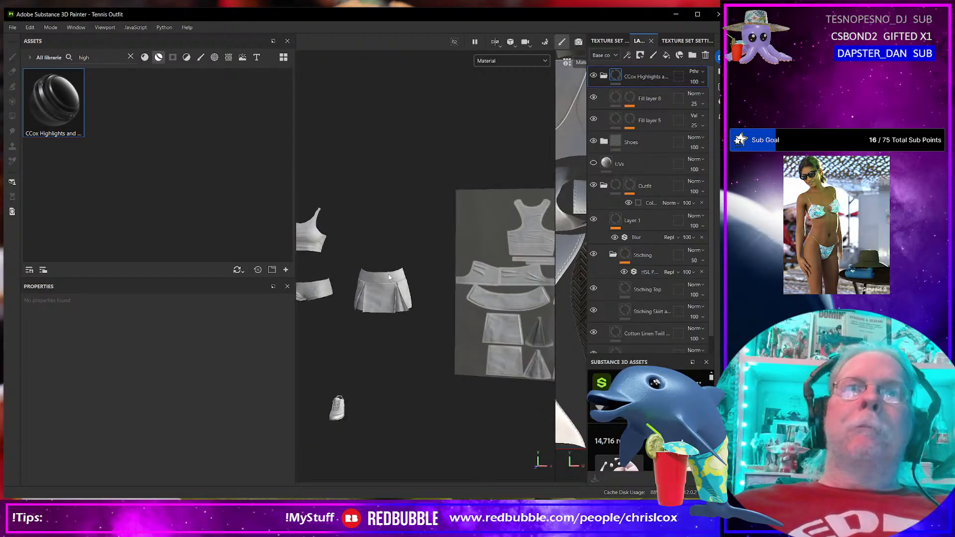
scroll(386, 274, "up", 4)
middle_click_drag(383, 278, 510, 277, "alt")
scroll(384, 286, "up", 5)
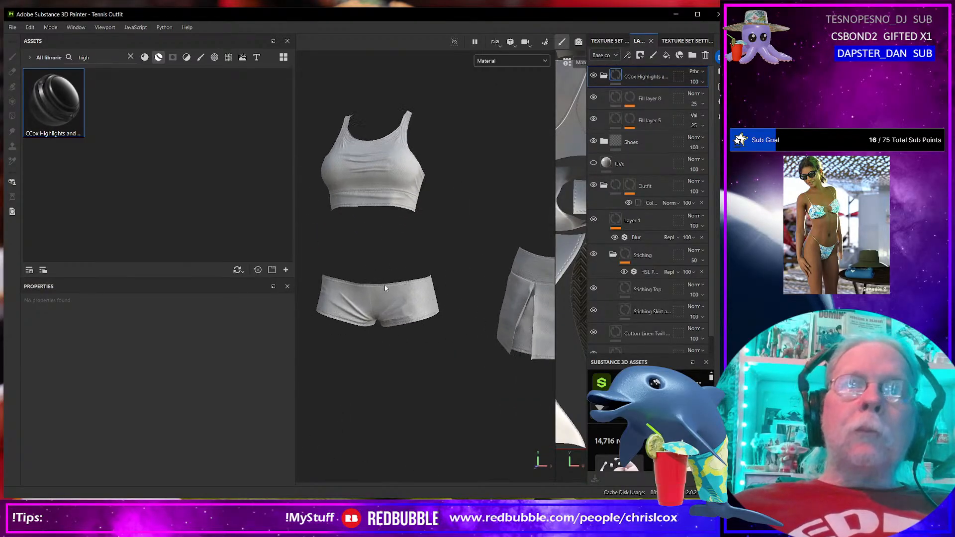
scroll(383, 287, "down", 5)
left_click_drag(499, 263, 448, 322, "alt")
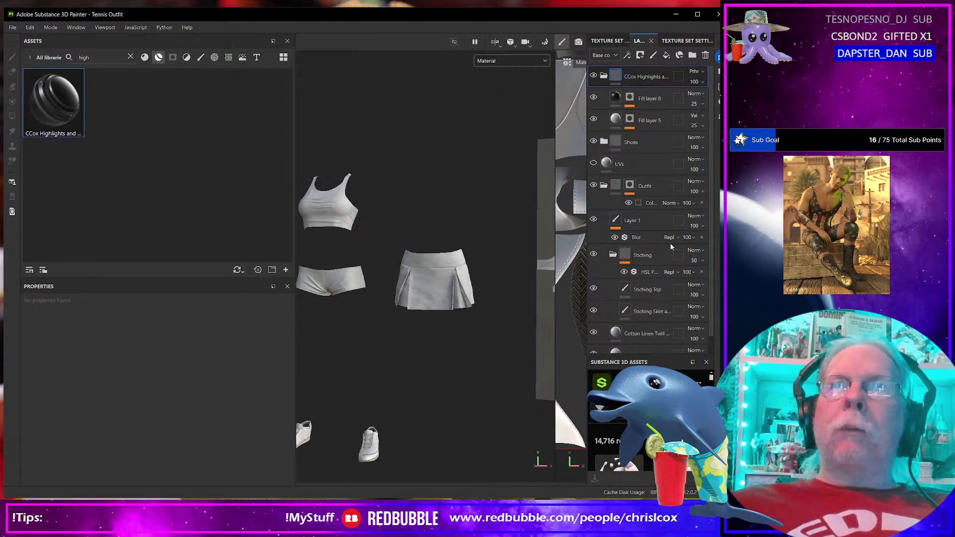
scroll(674, 260, "down", 1)
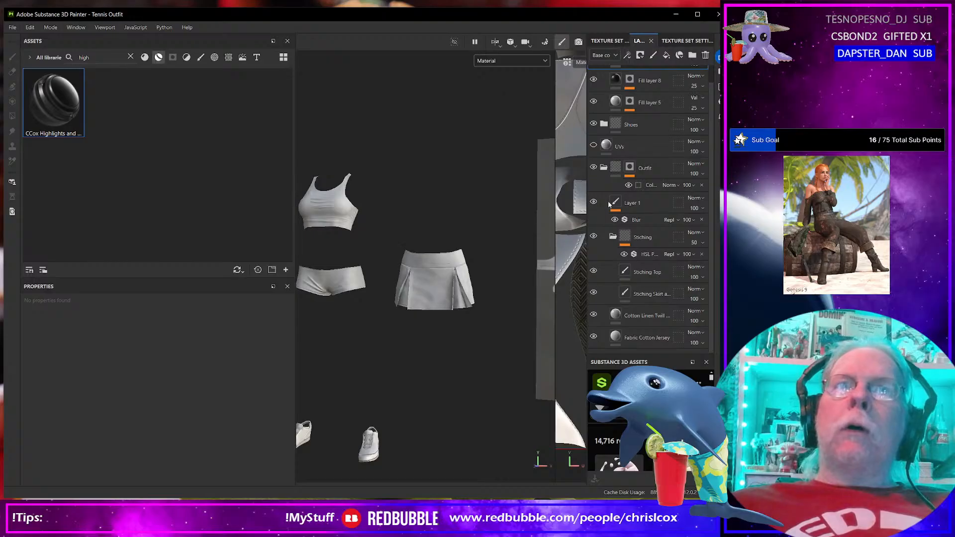
left_click(648, 204)
double_click(646, 204)
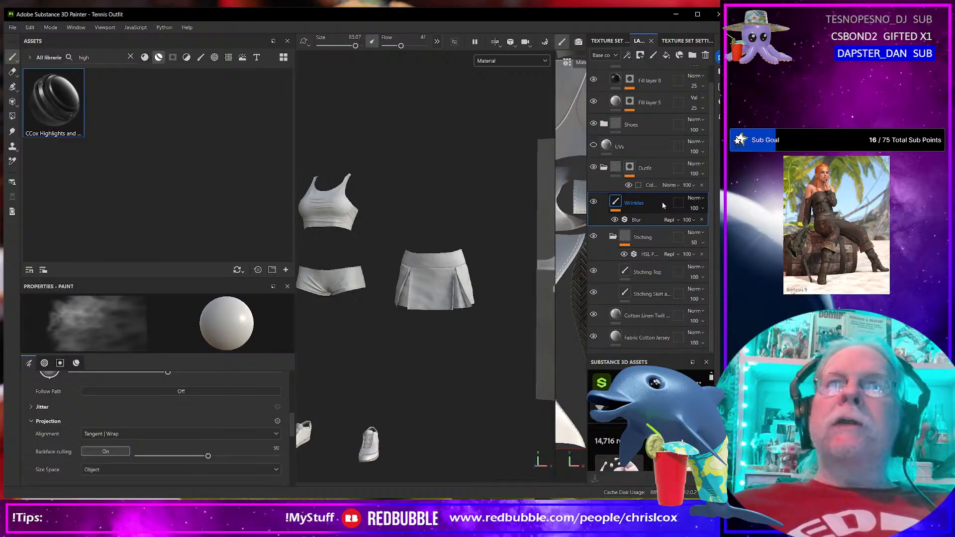
key("Return")
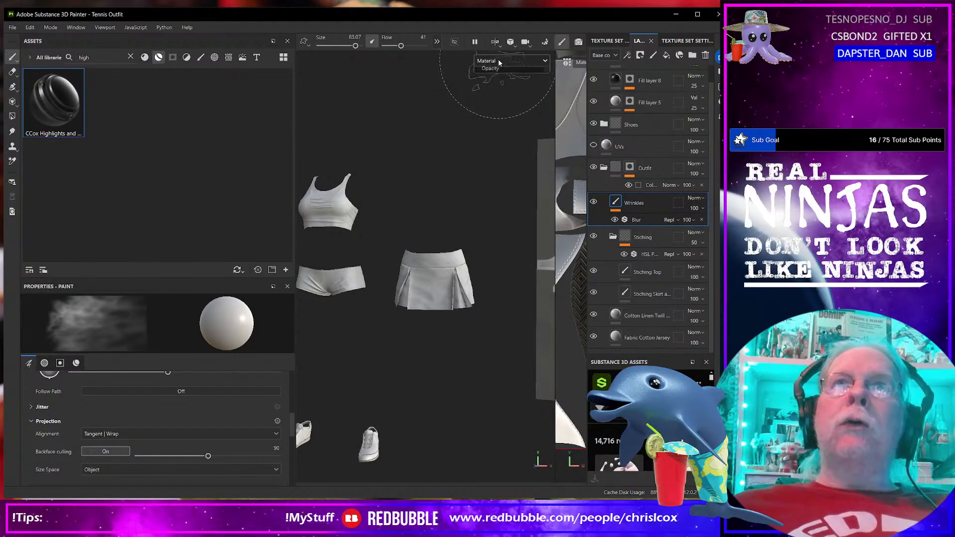
Step: Switch the viewport display from Material to the Normal channel
left_click(498, 62)
left_click(501, 143)
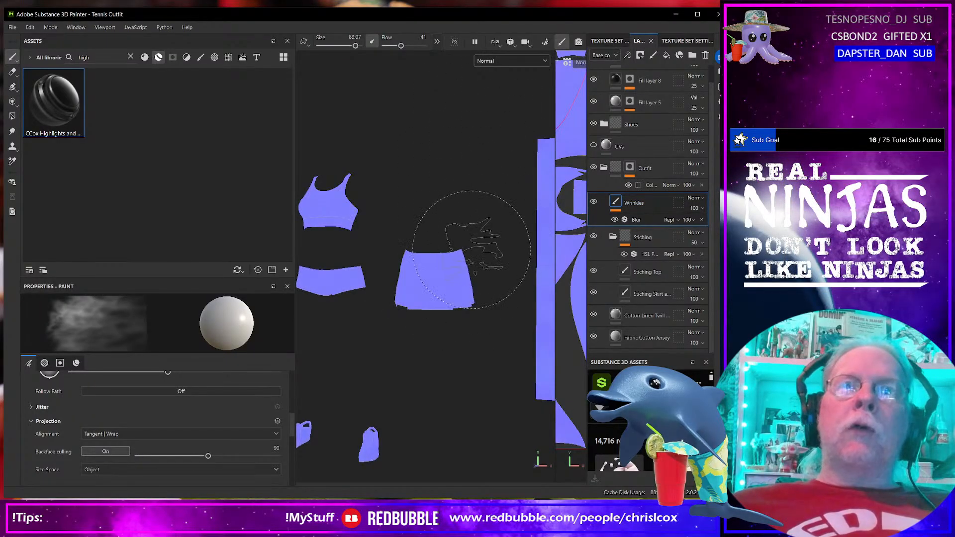
Step: Add a Height To Normal filter to the Wrinkles layer above its Blur filter
left_click(627, 57)
left_click(652, 122)
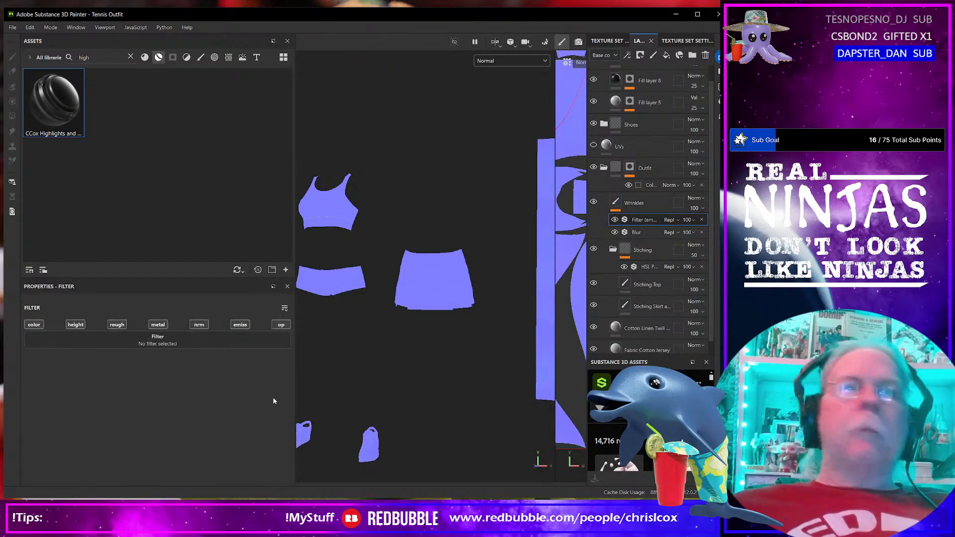
left_click(191, 343)
scroll(308, 408, "down", 3)
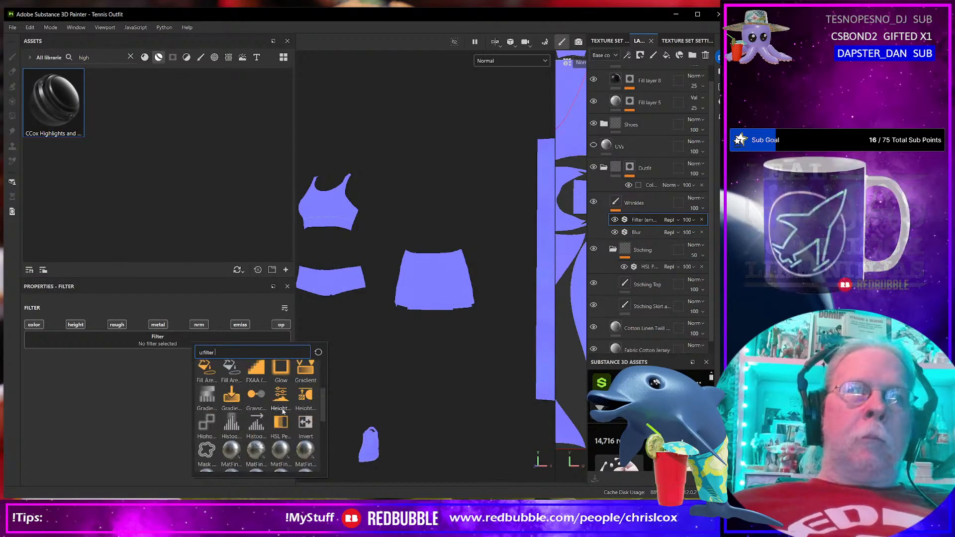
left_click(305, 395)
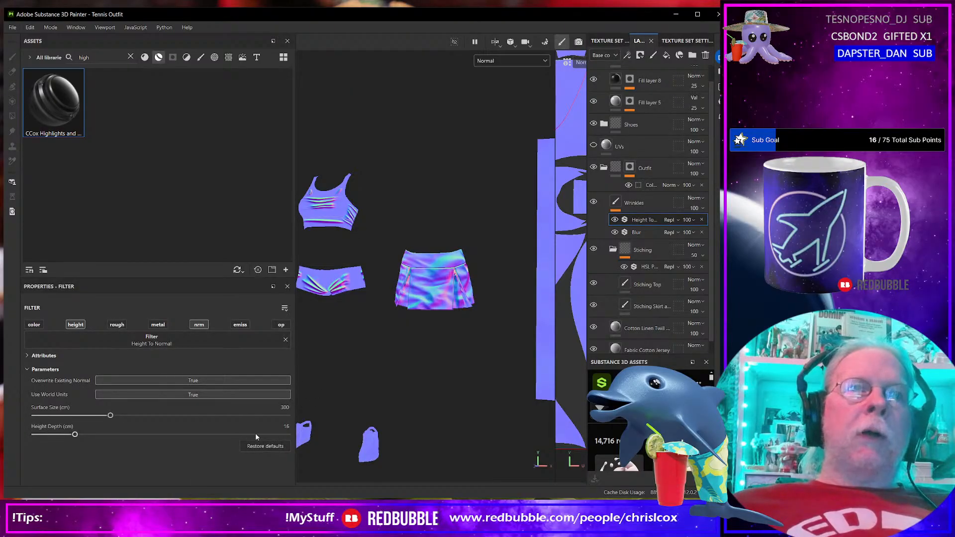
Step: Set the Height To Normal filter's height depth to 1 cm and check the normals on the outfit
key("BackSpace")
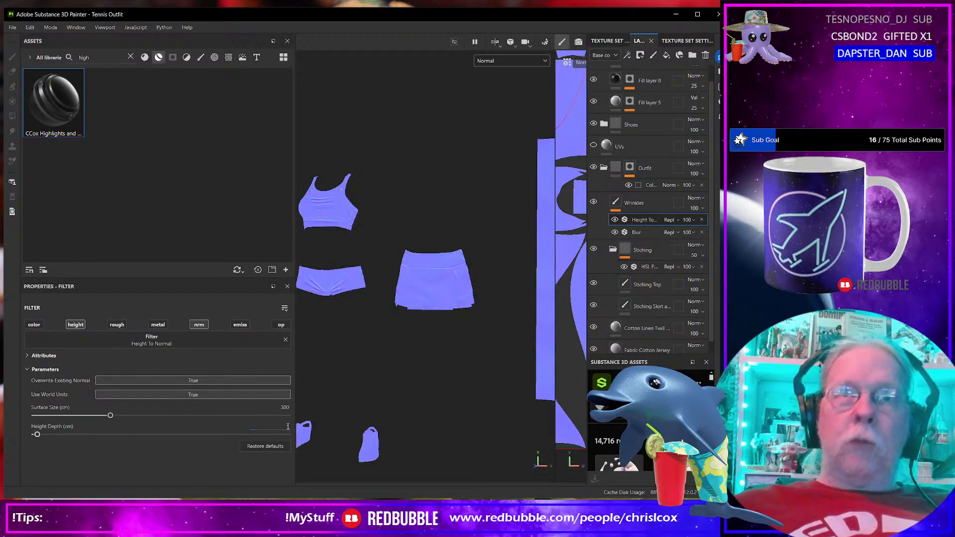
scroll(447, 328, "up", 2)
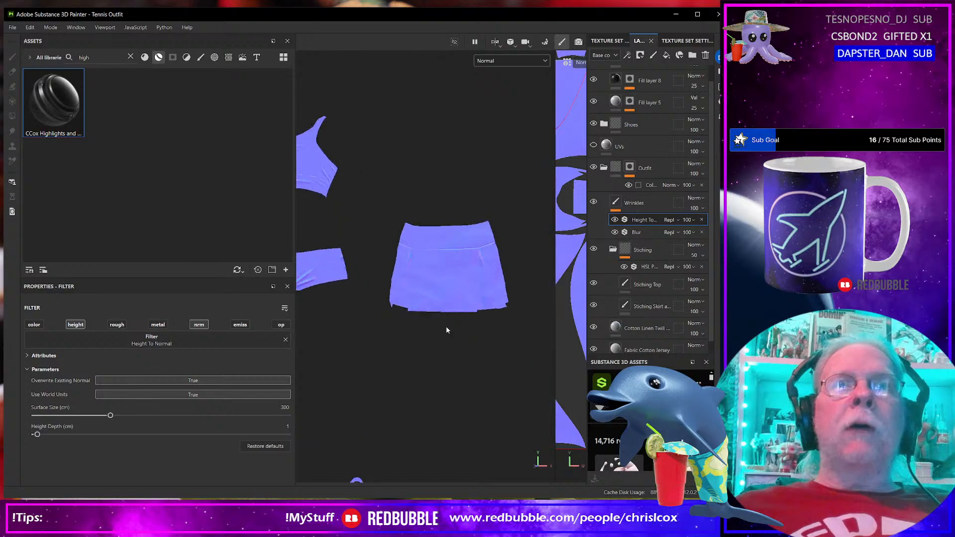
scroll(445, 330, "down", 3)
mouse_move(421, 367)
left_mouse_down("alt")
mouse_move(557, 382)
mouse_move(582, 368)
mouse_move(442, 366)
mouse_move(452, 383)
mouse_move(424, 386)
left_mouse_up("alt")
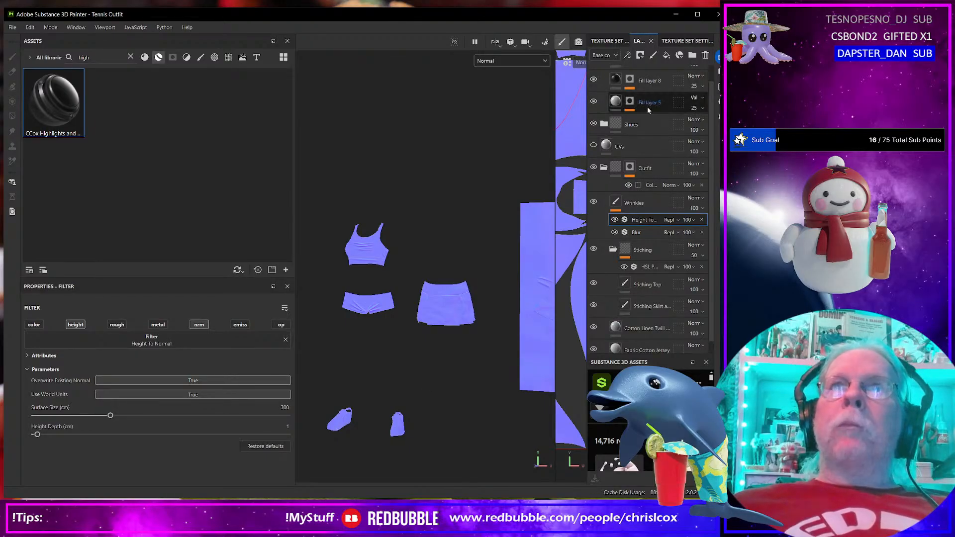
Step: Switch the viewport display back to Material and examine the wrinkles on the skirt and the rest of the outfit
left_click(512, 61)
left_click(497, 83)
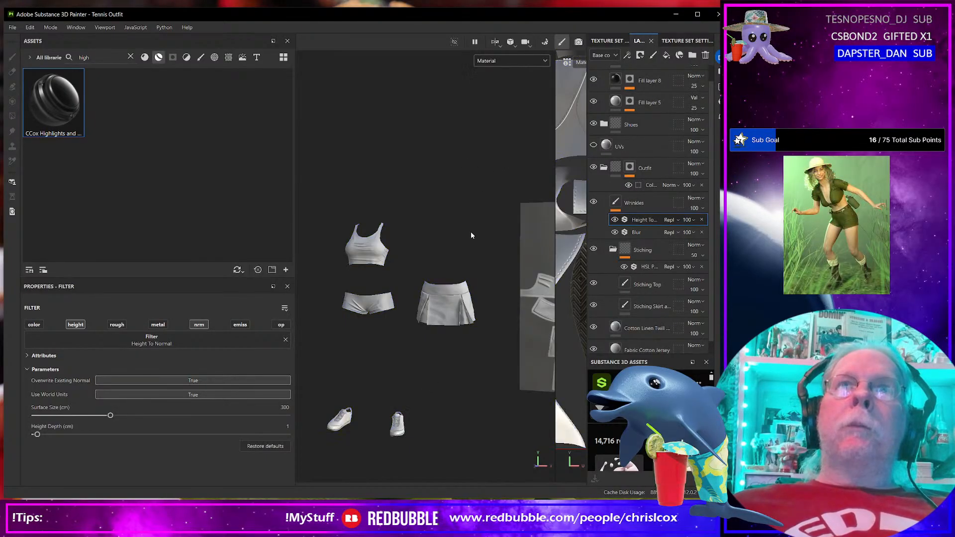
scroll(453, 306, "up", 11)
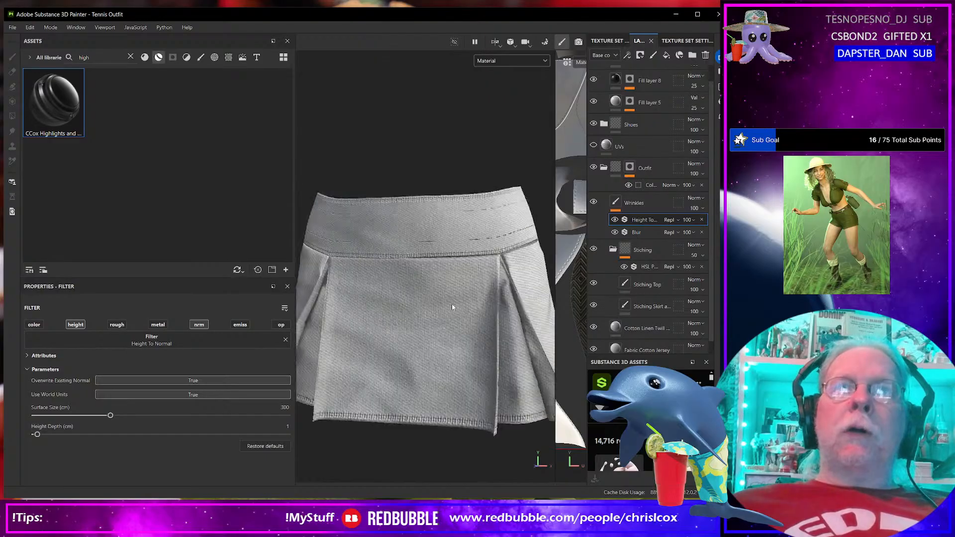
scroll(451, 307, "down", 10)
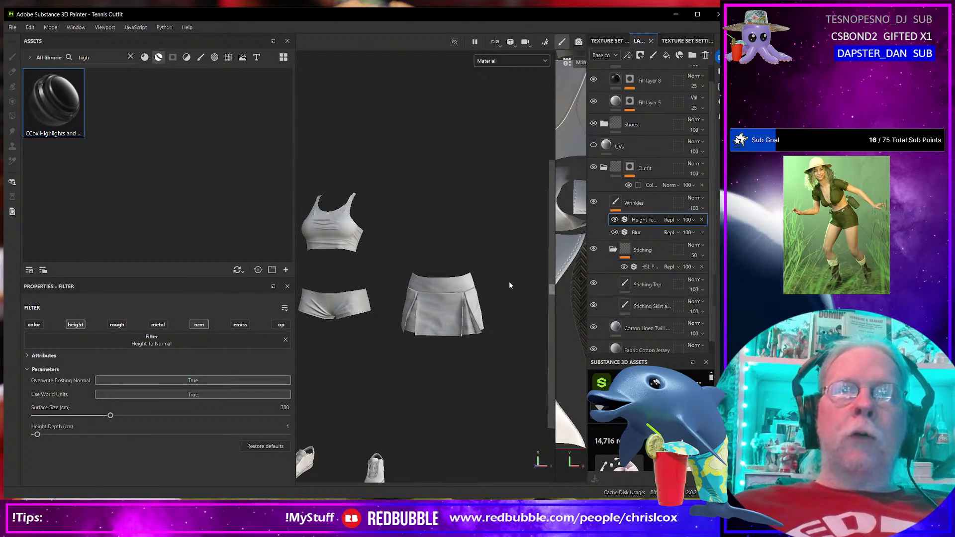
middle_click_drag(438, 304, 495, 263, "alt")
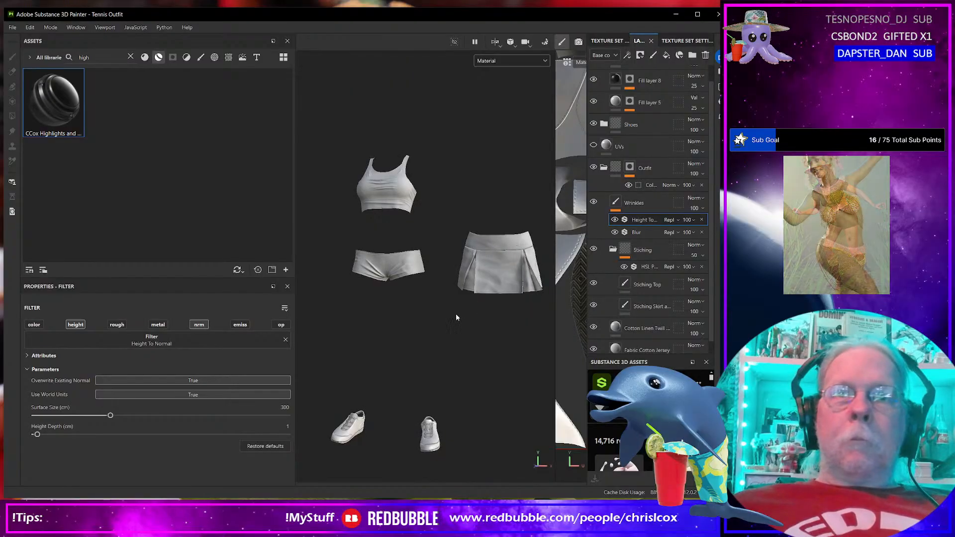
scroll(449, 324, "down", 2)
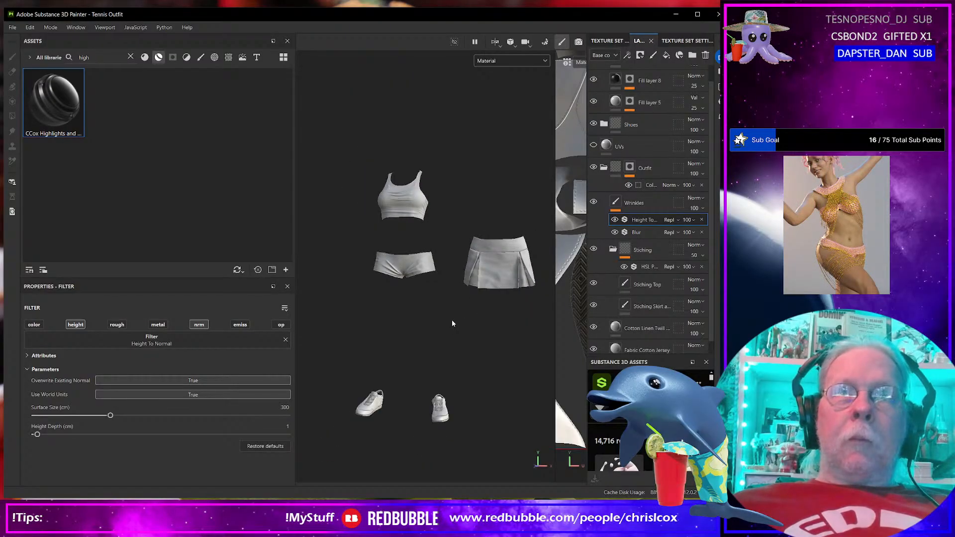
left_click_drag(453, 321, 455, 329, "alt")
middle_click_drag(455, 329, 435, 331, "alt")
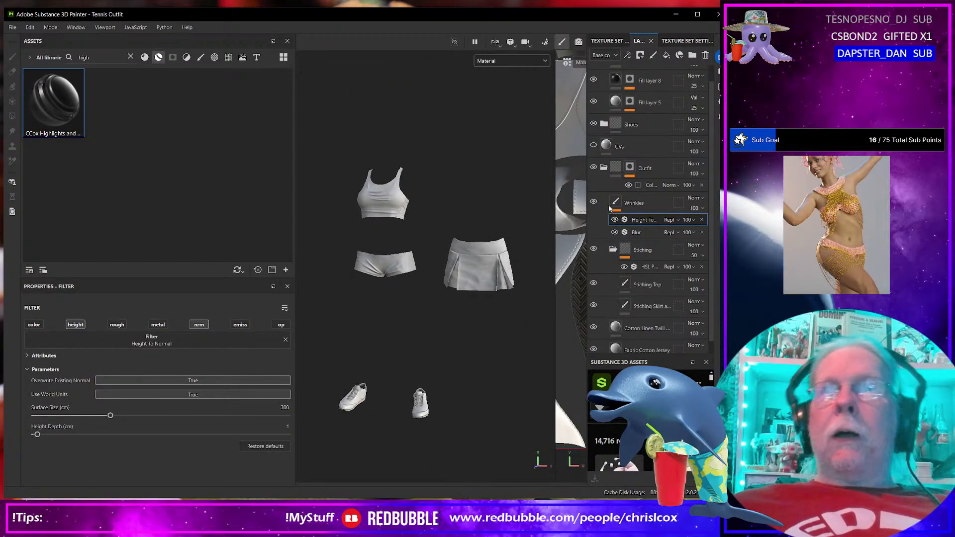
Step: Rename the Cotton Linen Twill fill layer in the Outfit folder as Color
left_click(593, 168)
left_click(661, 170)
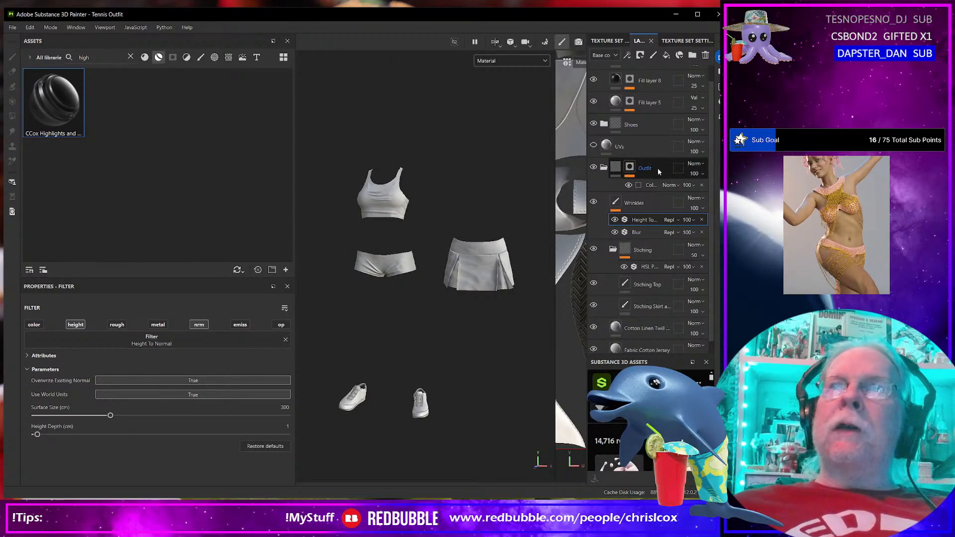
left_click(603, 168)
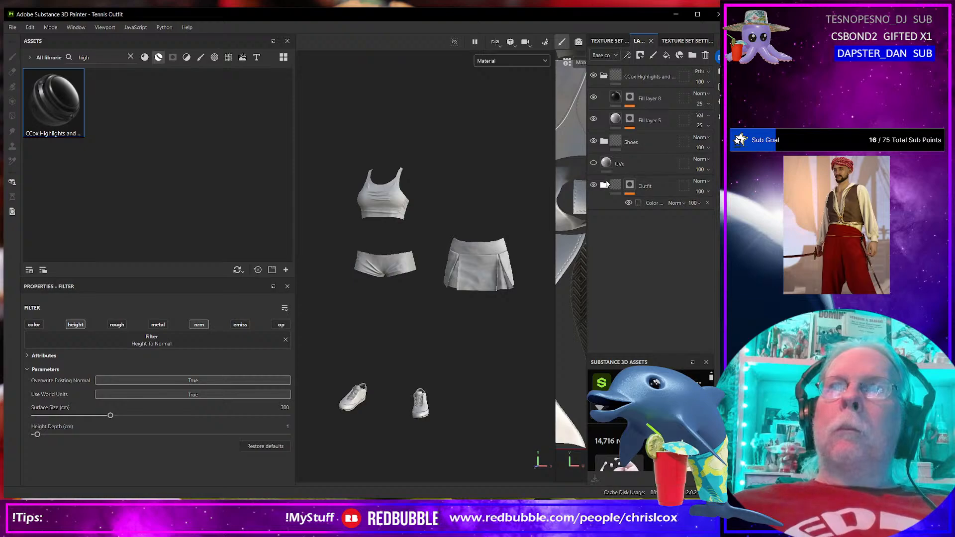
left_click(603, 184)
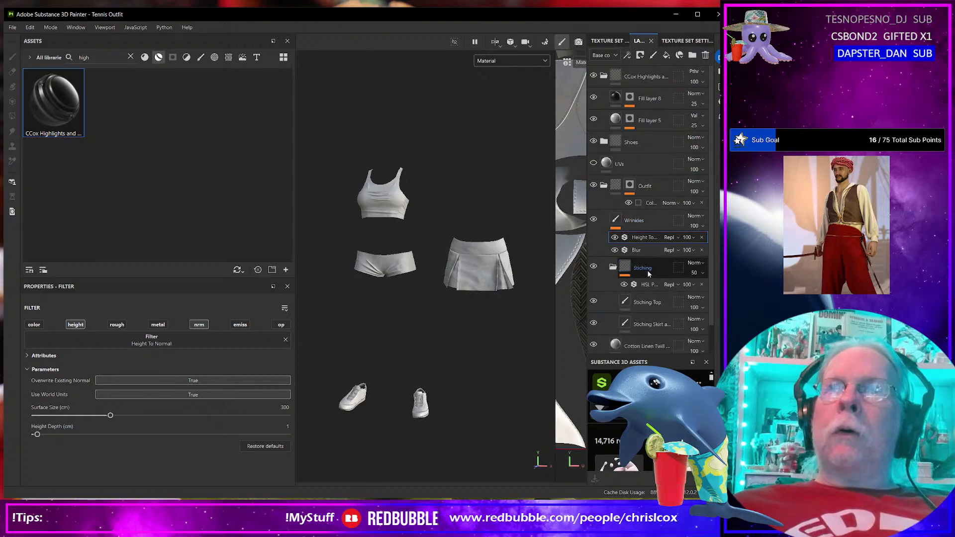
scroll(643, 345, "down", 1)
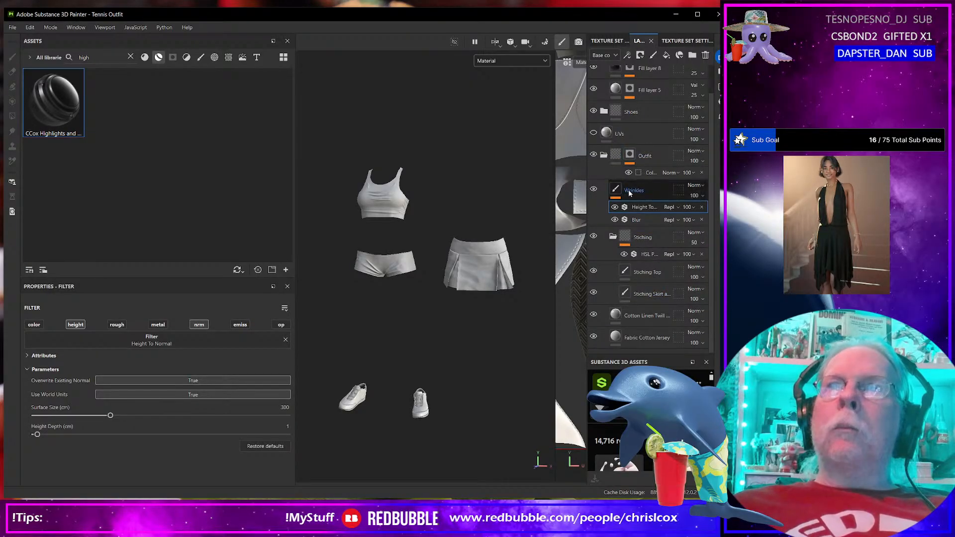
double_click(635, 314)
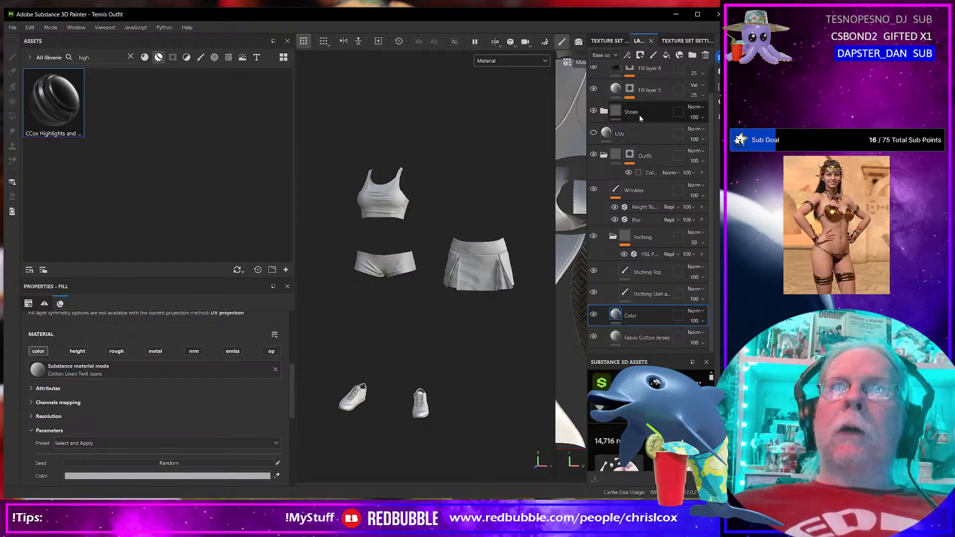
Step: Look through the layers of the Shoes folder and its Shoes Upper subfolder, and check the skirt up close
left_click(604, 111)
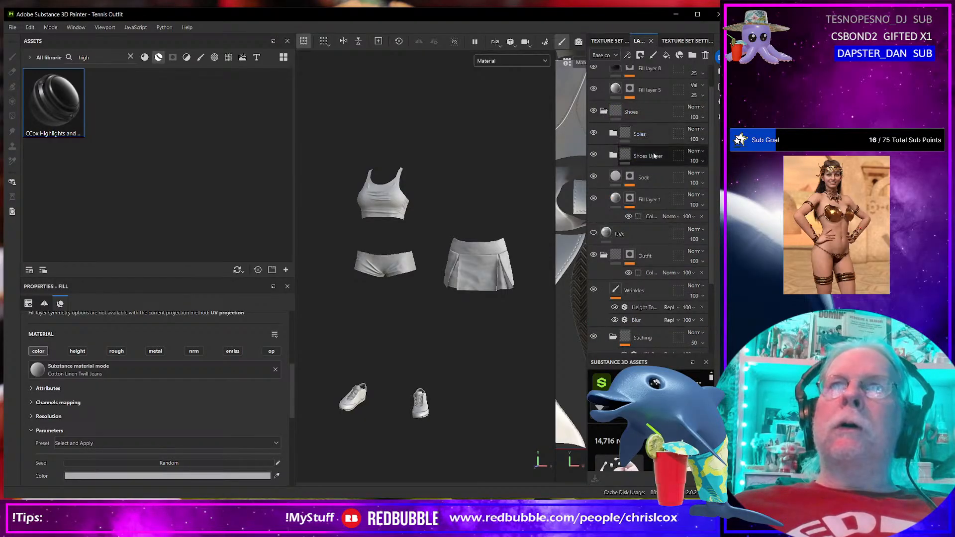
left_click(624, 181)
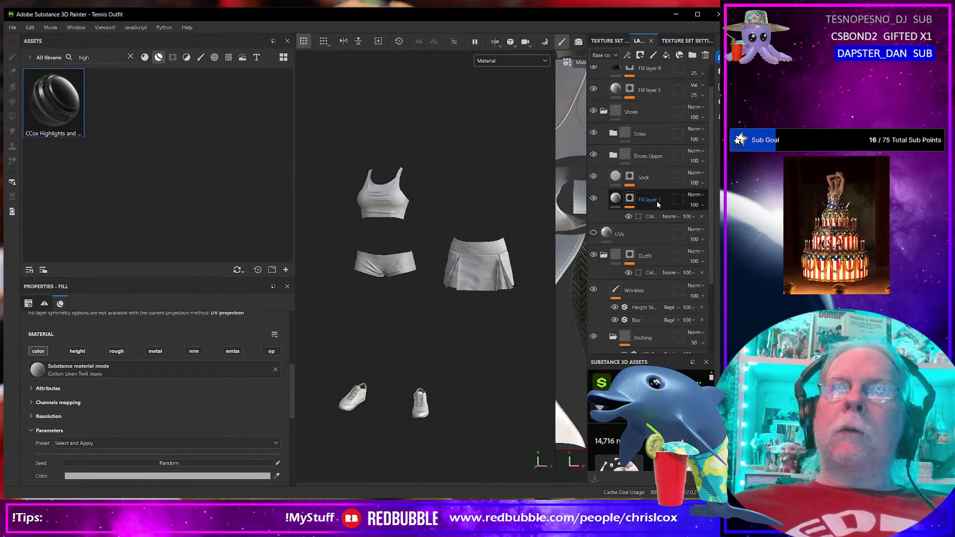
left_click(616, 199)
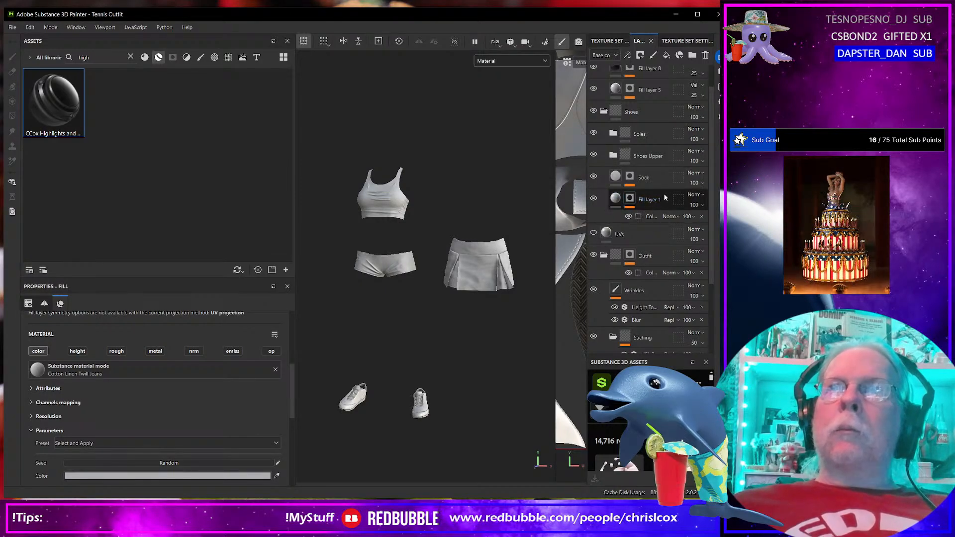
left_click(613, 156)
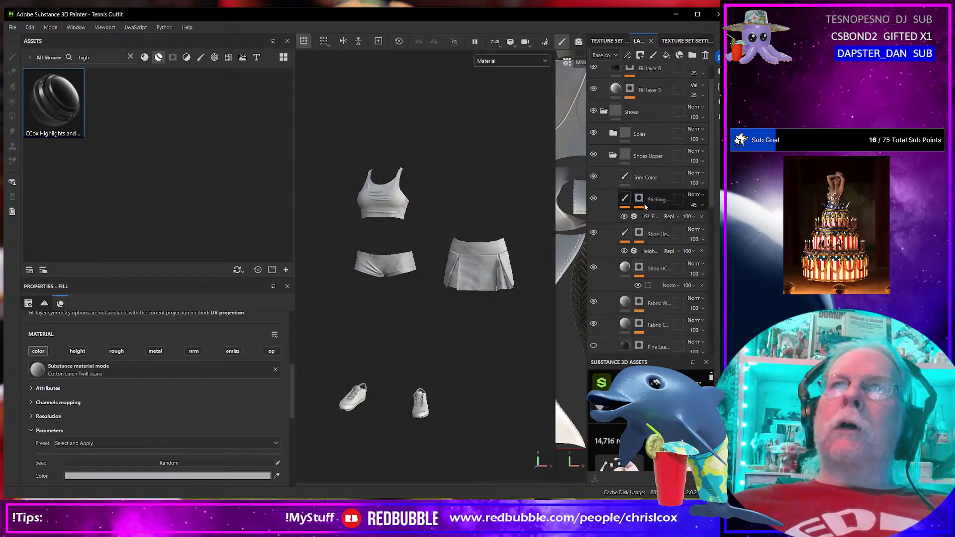
left_click(593, 268)
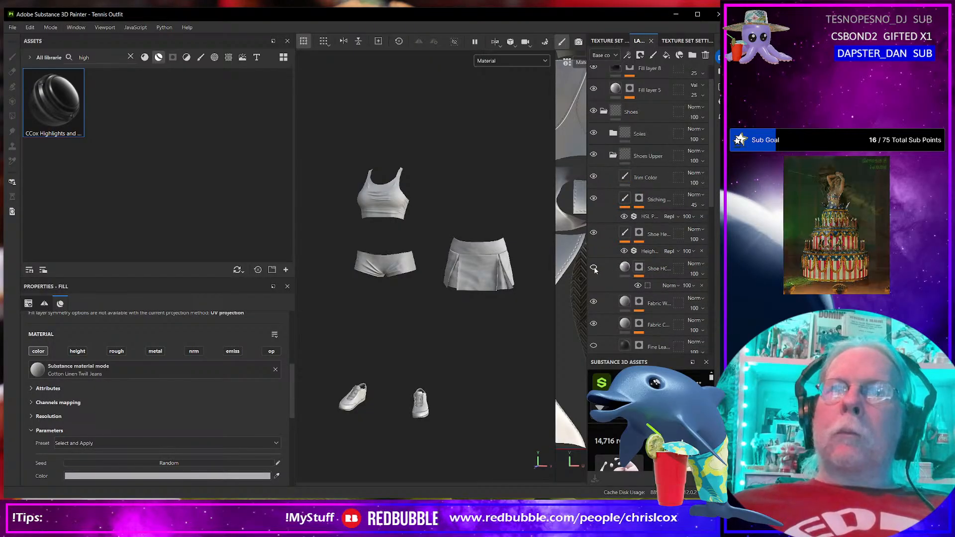
left_click(658, 273)
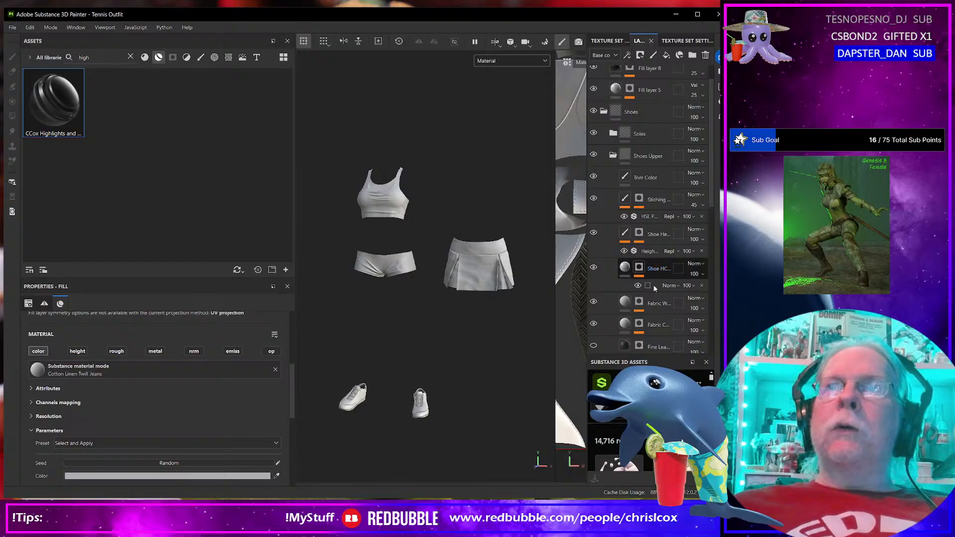
left_click_drag(452, 427, 470, 391, "alt")
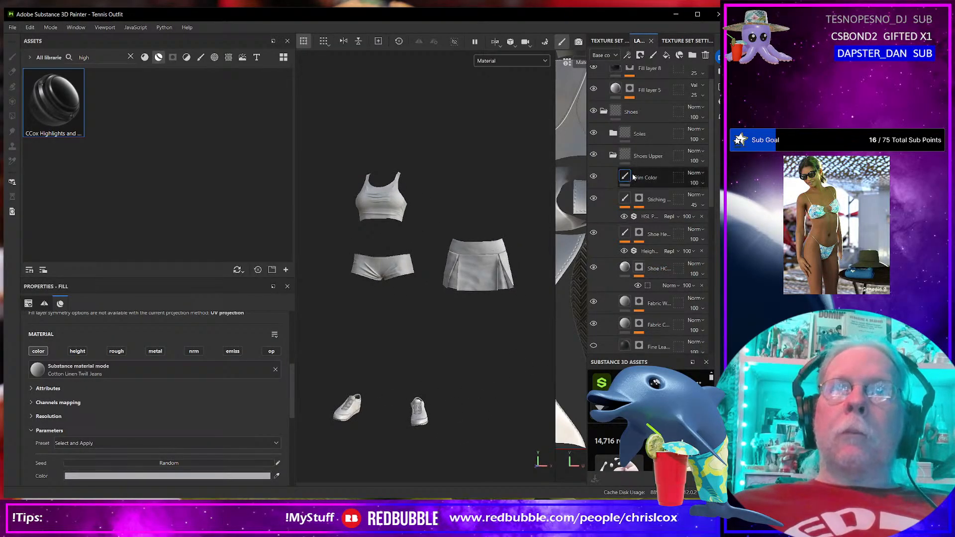
left_click(603, 111)
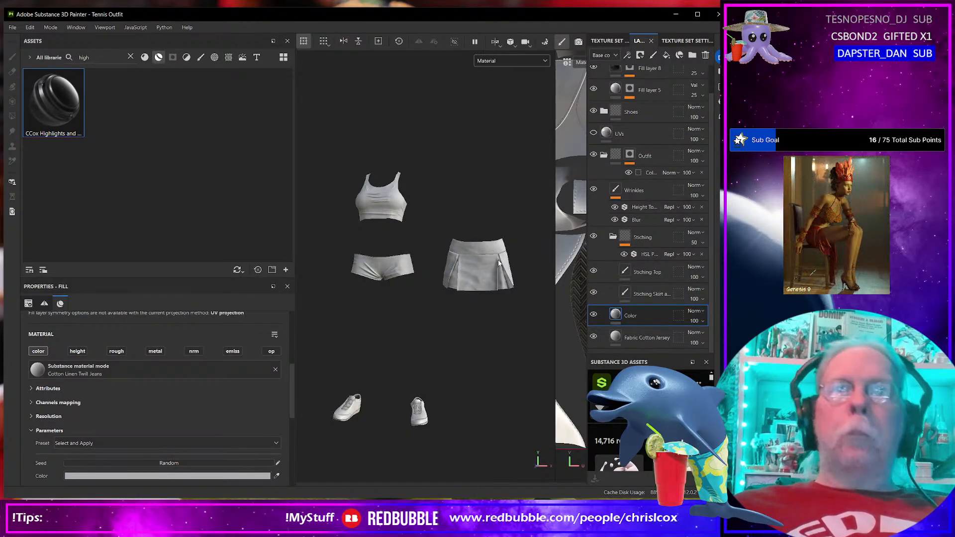
scroll(497, 263, "up", 8)
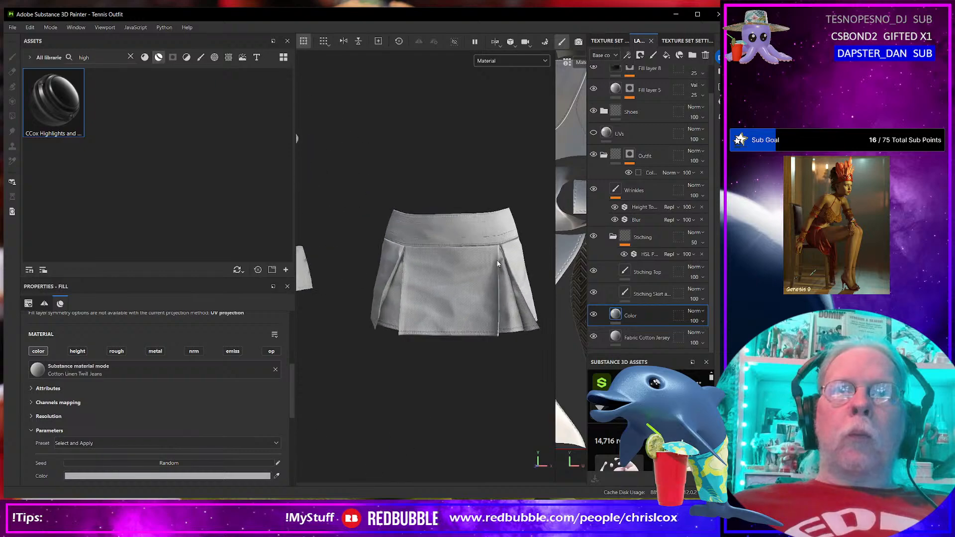
scroll(497, 263, "down", 7)
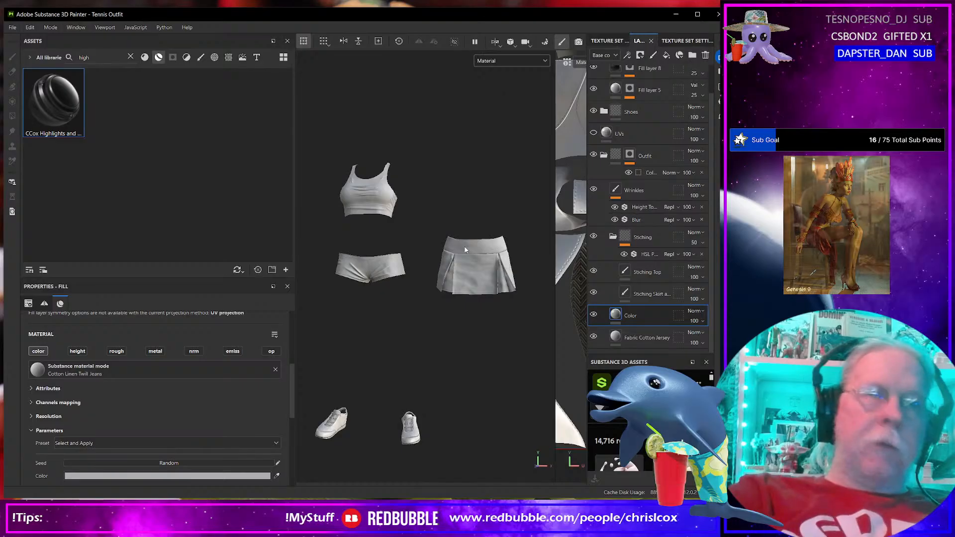
Step: Export the outfit's textures with the CCox-Clothes 6 Channels-UDIM output template
key("ctrl+shift+e")
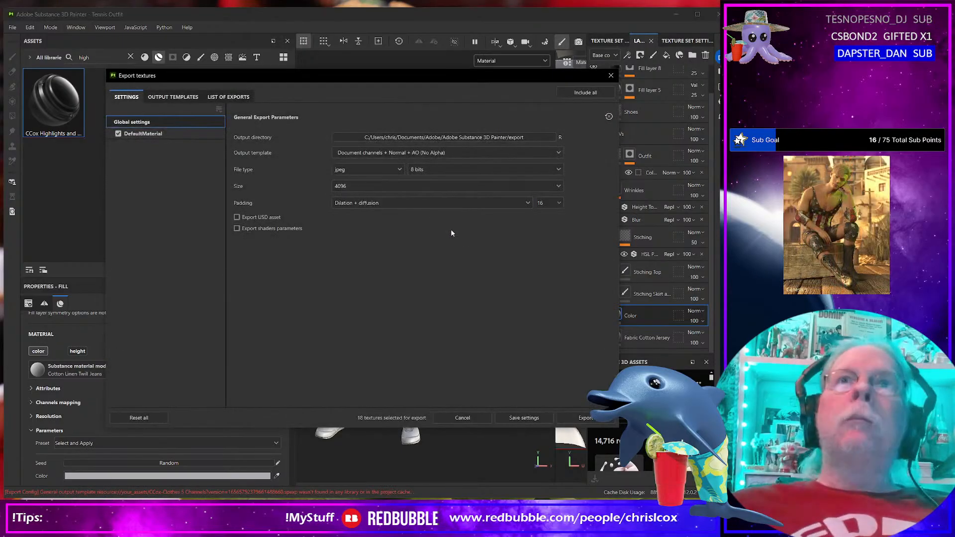
left_click(458, 154)
scroll(467, 204, "down", 3)
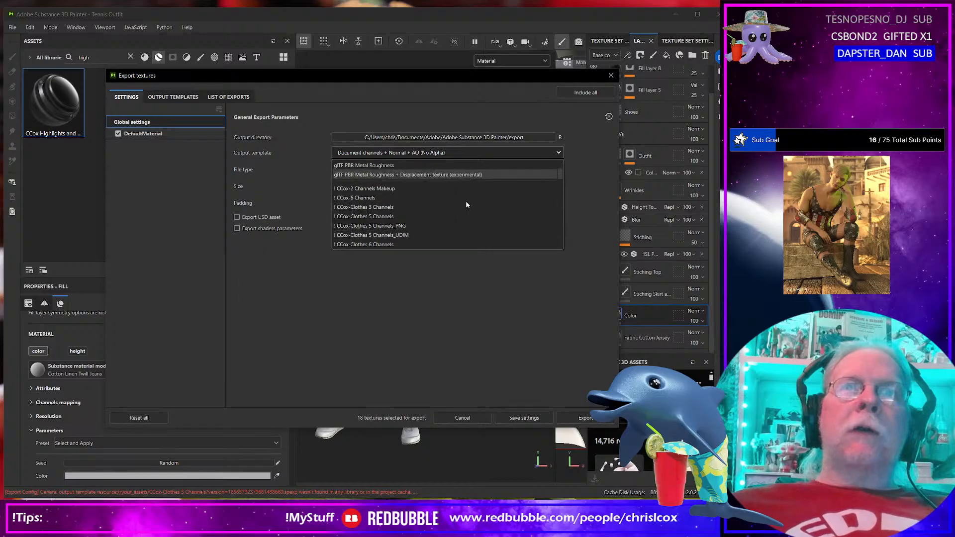
scroll(465, 201, "up", 2)
scroll(465, 201, "down", 2)
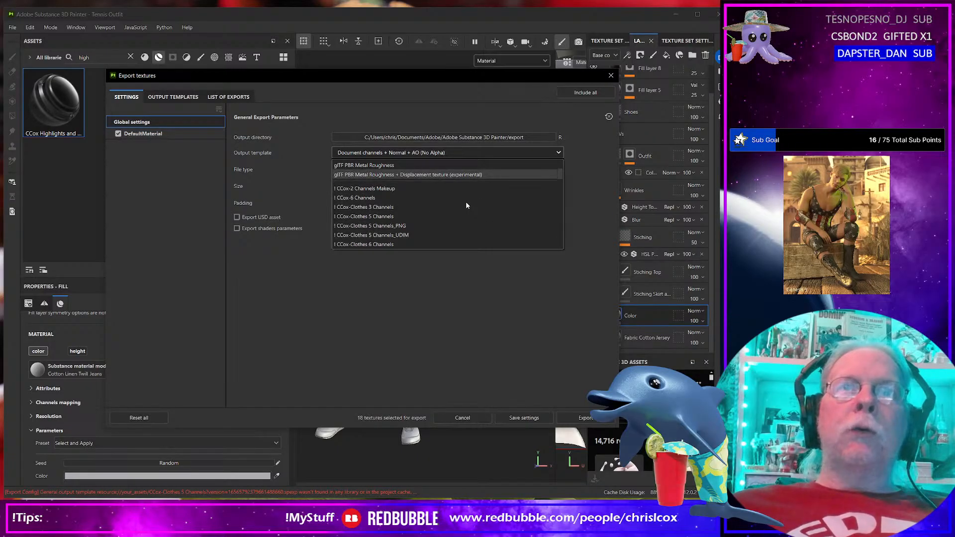
scroll(418, 238, "down", 1)
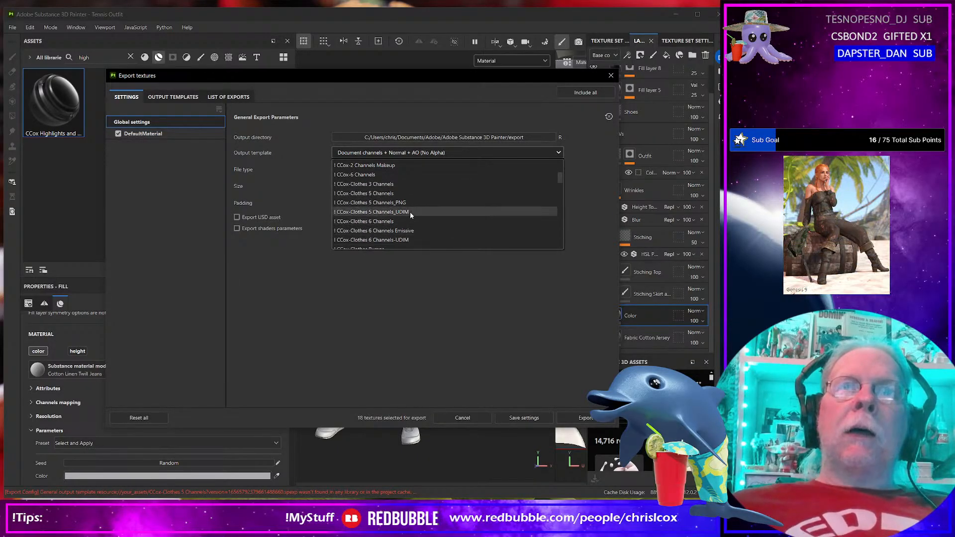
left_click(410, 240)
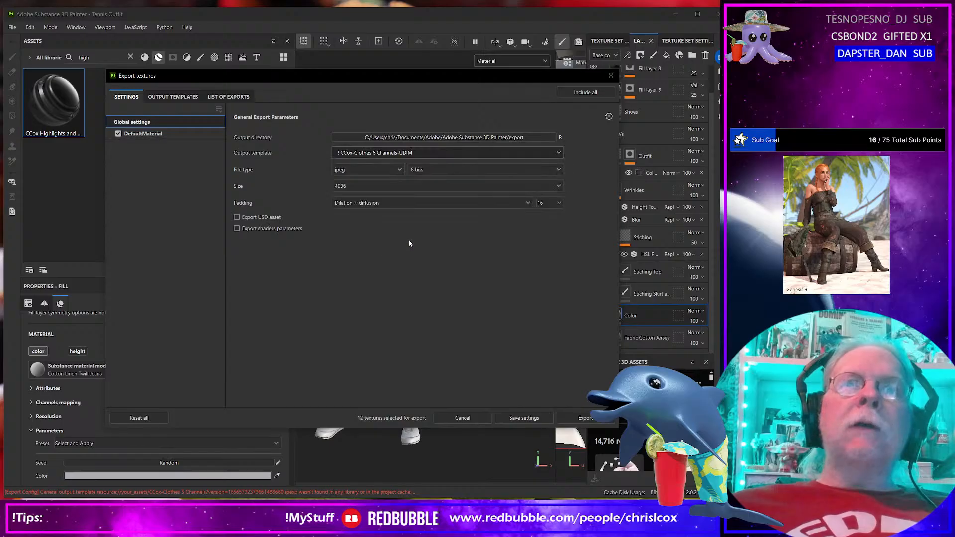
left_click(582, 417)
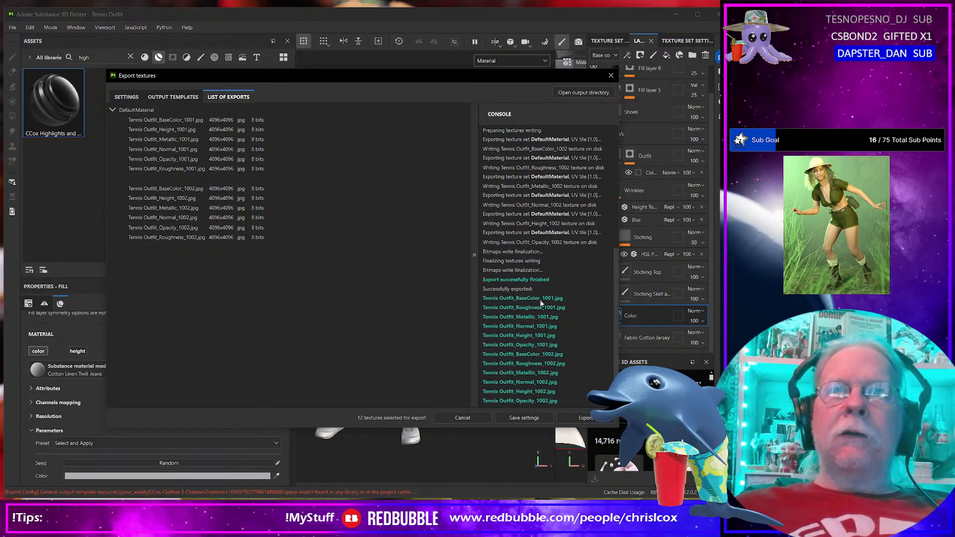
Step: Open the texture export's output directory and delete all files in the export folder
left_click(584, 94)
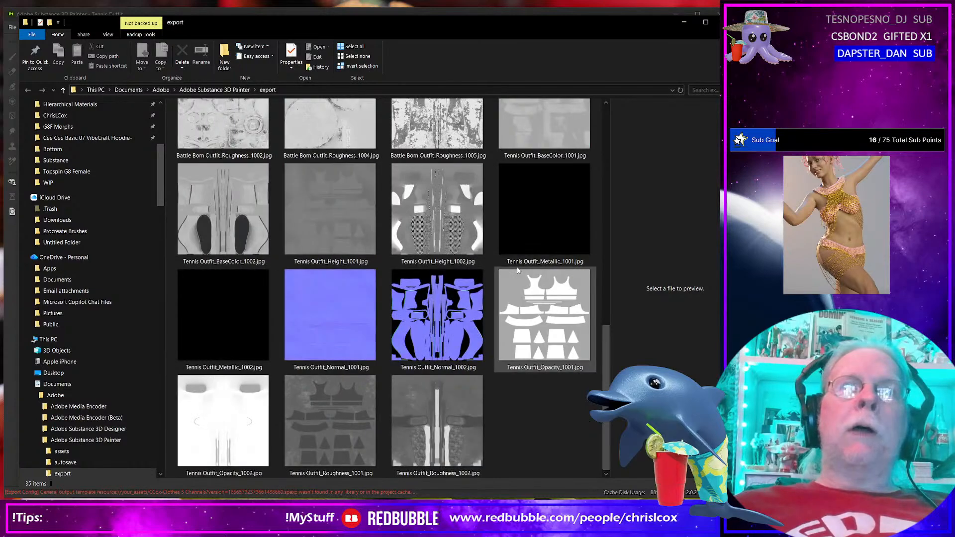
scroll(517, 269, "up", 5)
left_click(504, 276)
key("ctrl+a")
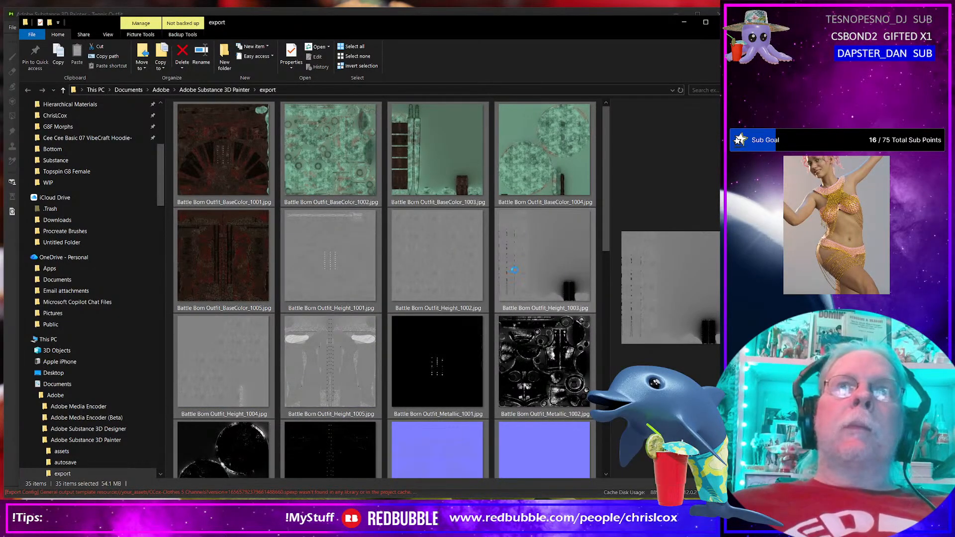
key("Delete")
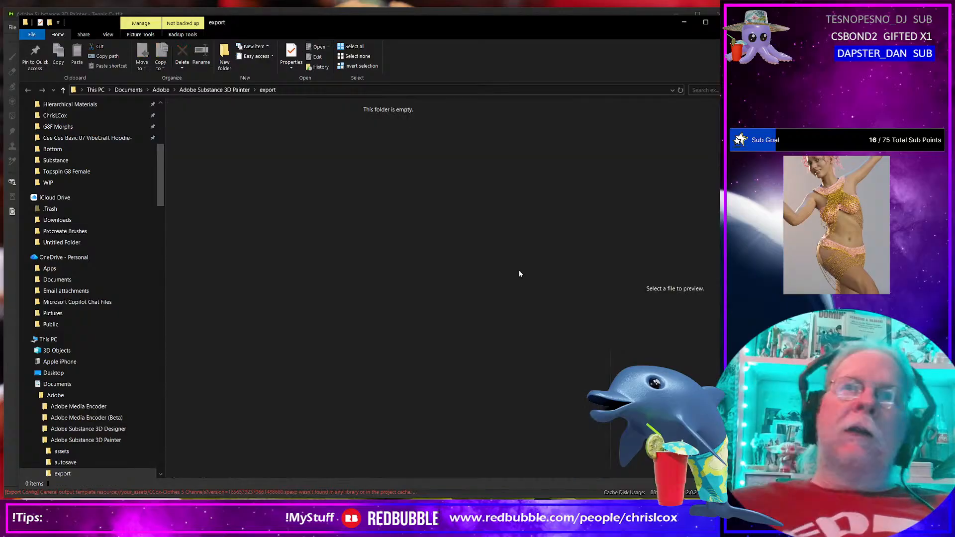
Step: Switch back to Substance 3D Painter and export the Tennis Outfit textures again
key("alt")
key("alt+Tab")
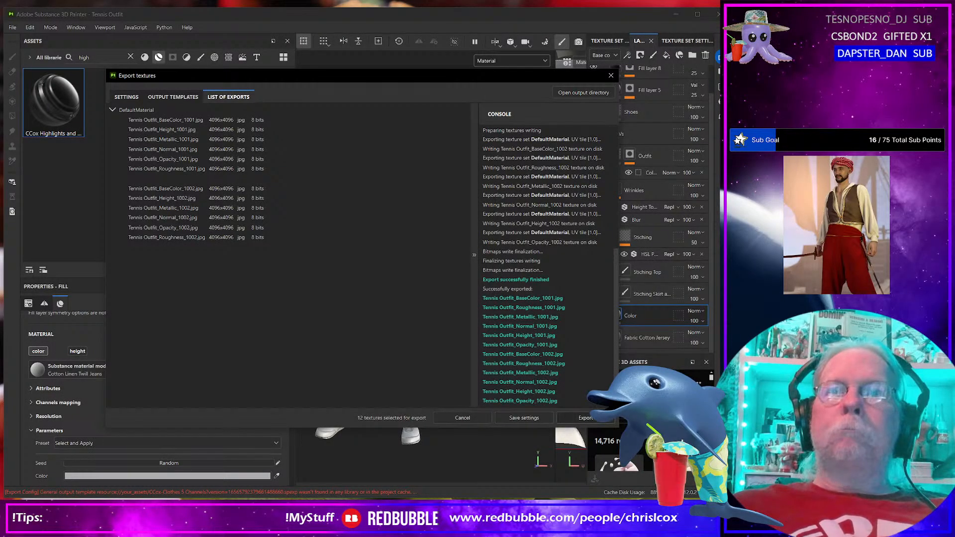
left_click(585, 418)
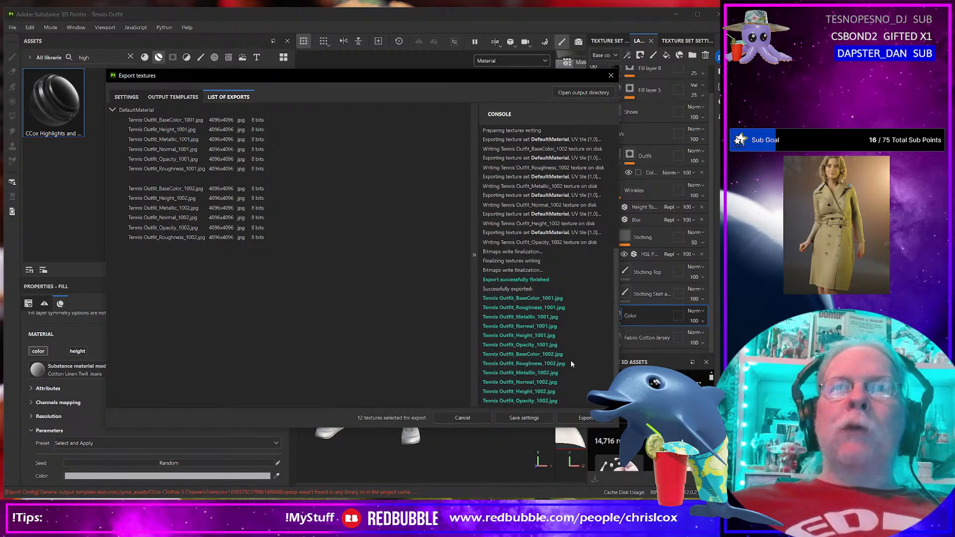
Step: In the output directory, delete the Tennis Outfit Metallic_1001, Metallic_1002 and Opacity_1002 textures
left_click(591, 96)
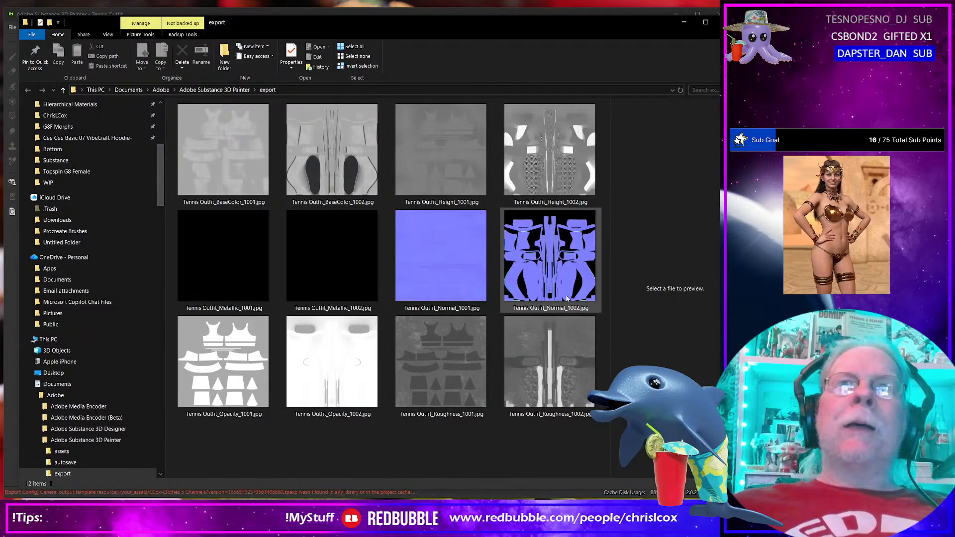
left_click(335, 275)
left_click(245, 278, "ctrl")
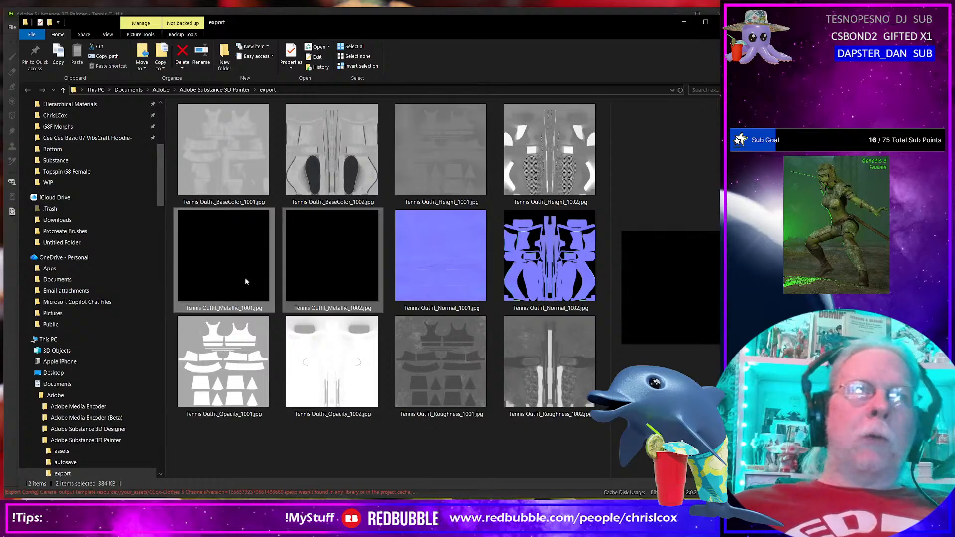
key("Delete")
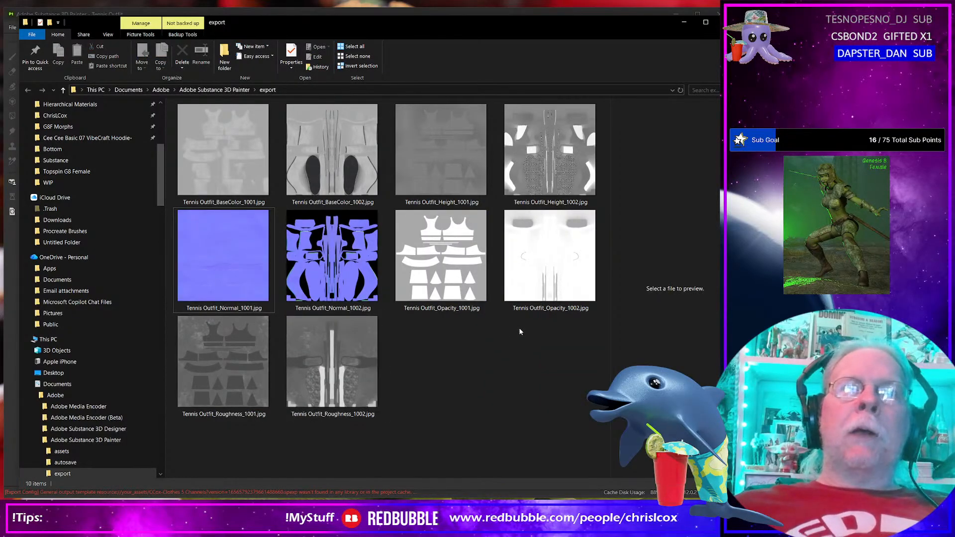
left_click(563, 280)
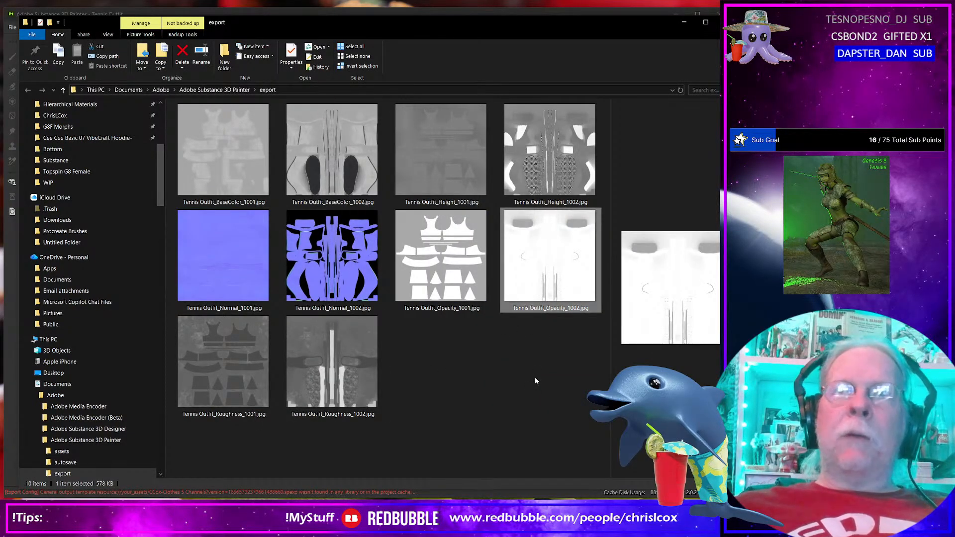
key("Delete")
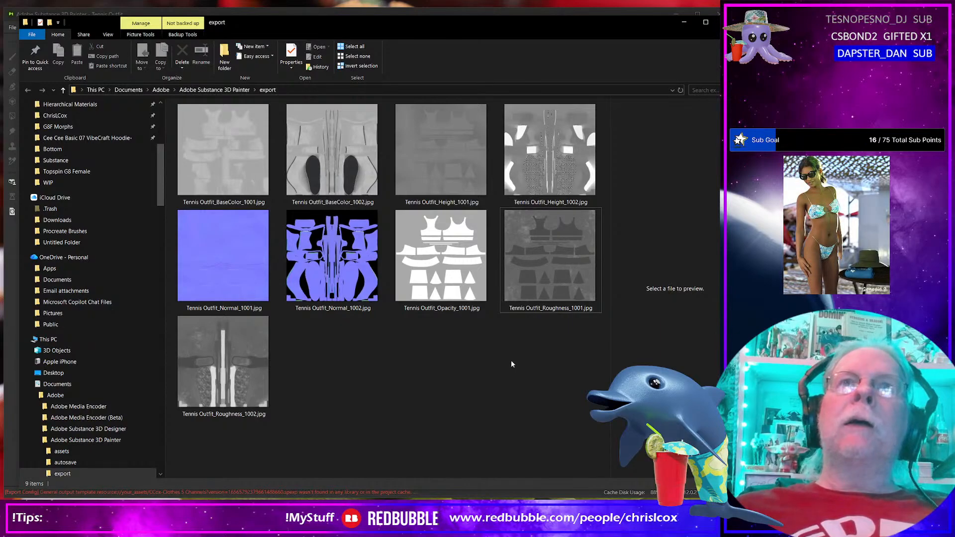
Step: View the exported Tennis Outfit_Normal_1002 and Normal_1001 images and examine their seams and surface detail up close
left_click(370, 297)
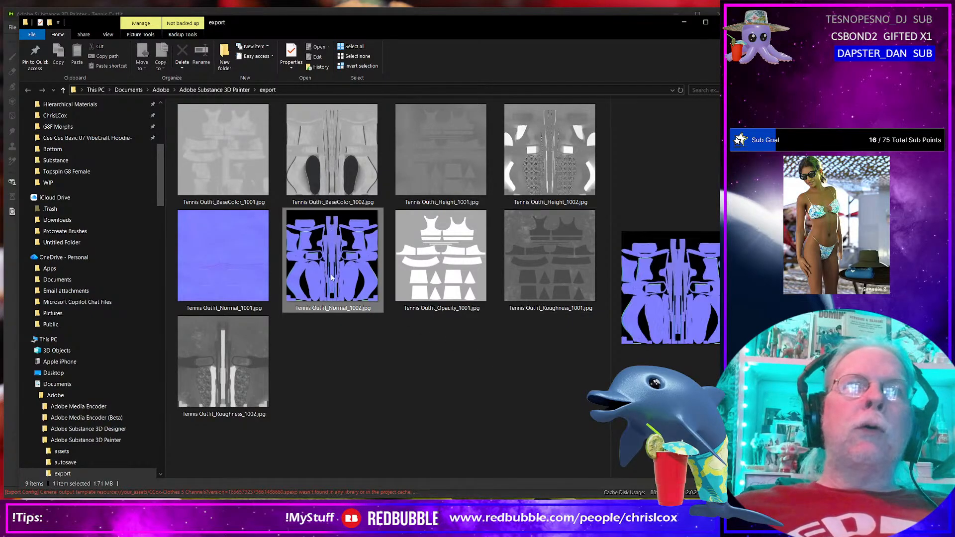
double_click(369, 297)
scroll(369, 297, "up", 5)
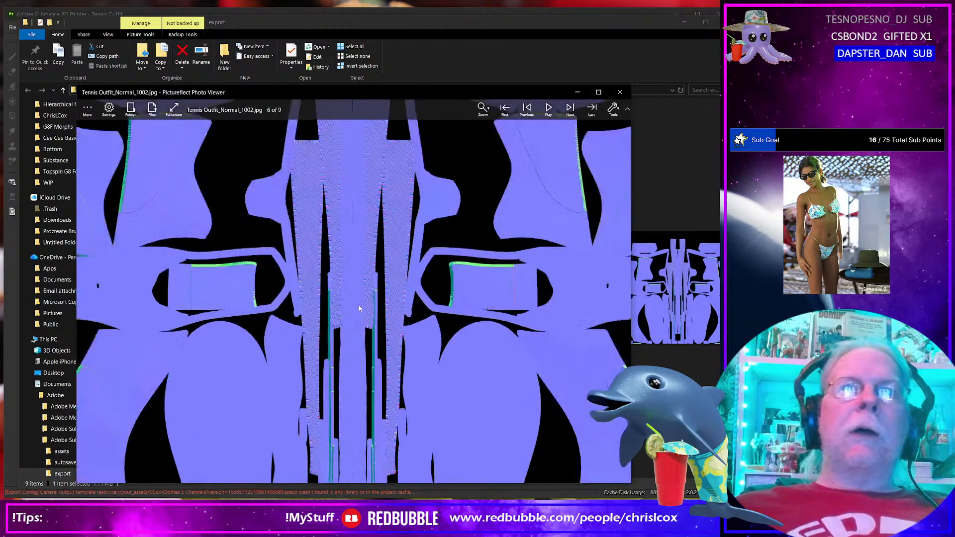
scroll(369, 297, "down", 5)
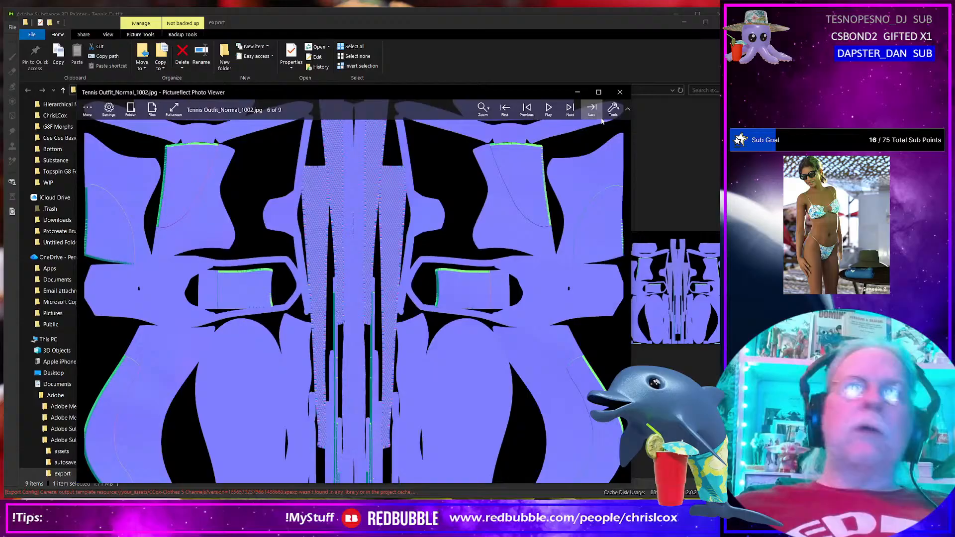
left_click(620, 92)
double_click(229, 281)
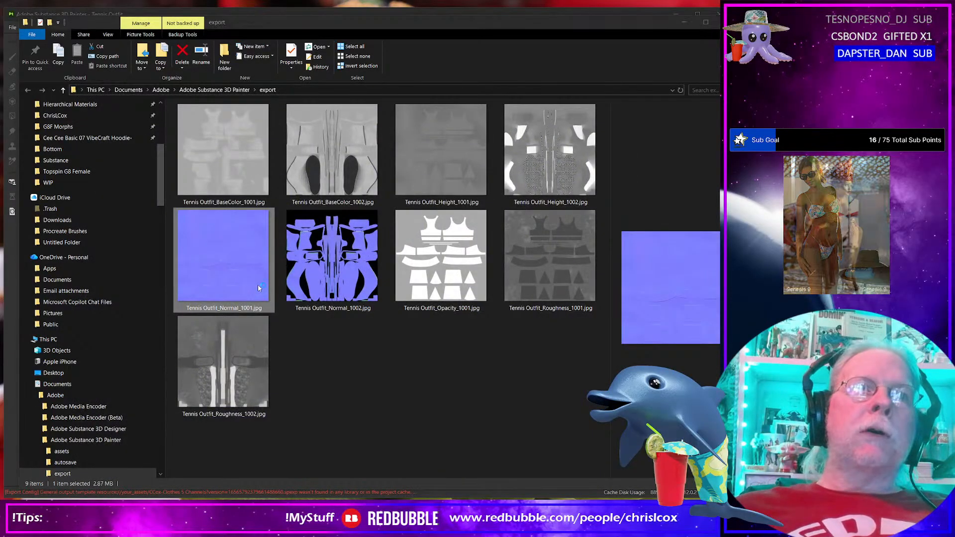
scroll(369, 351, "up", 5)
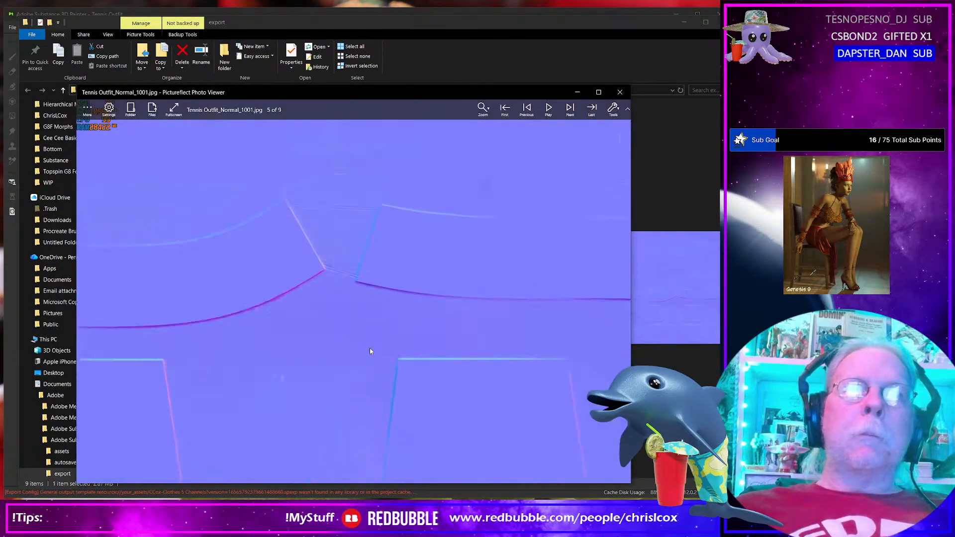
scroll(371, 348, "down", 3)
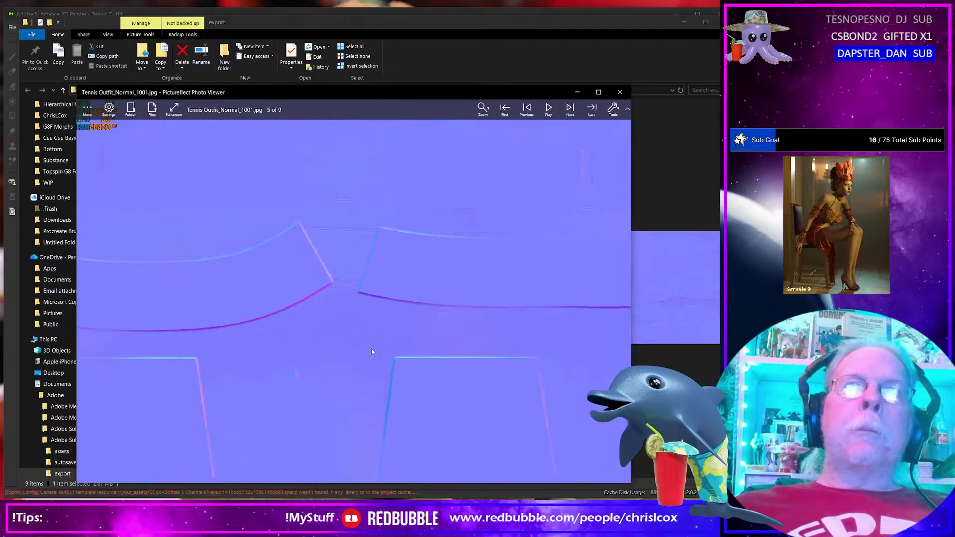
scroll(208, 327, "down", 3)
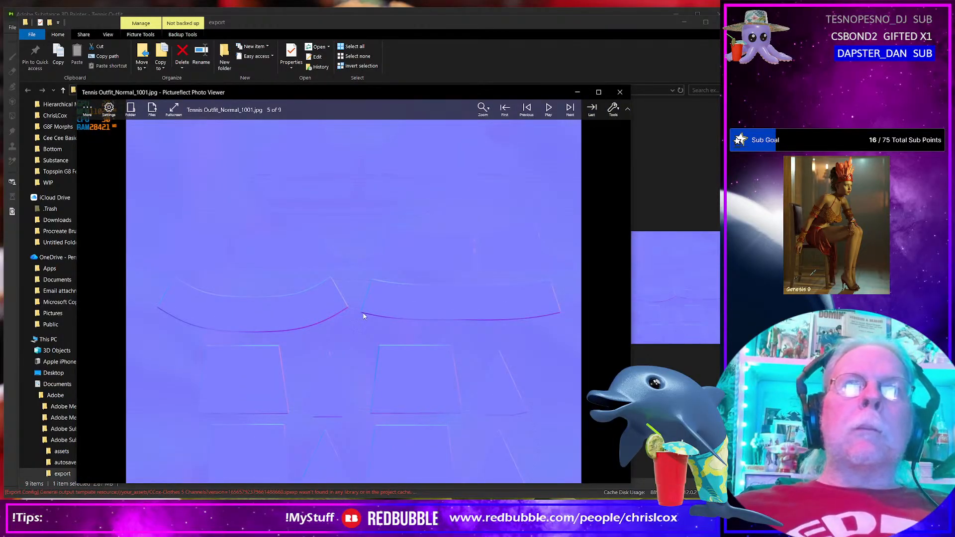
scroll(362, 315, "down", 2)
scroll(362, 315, "up", 3)
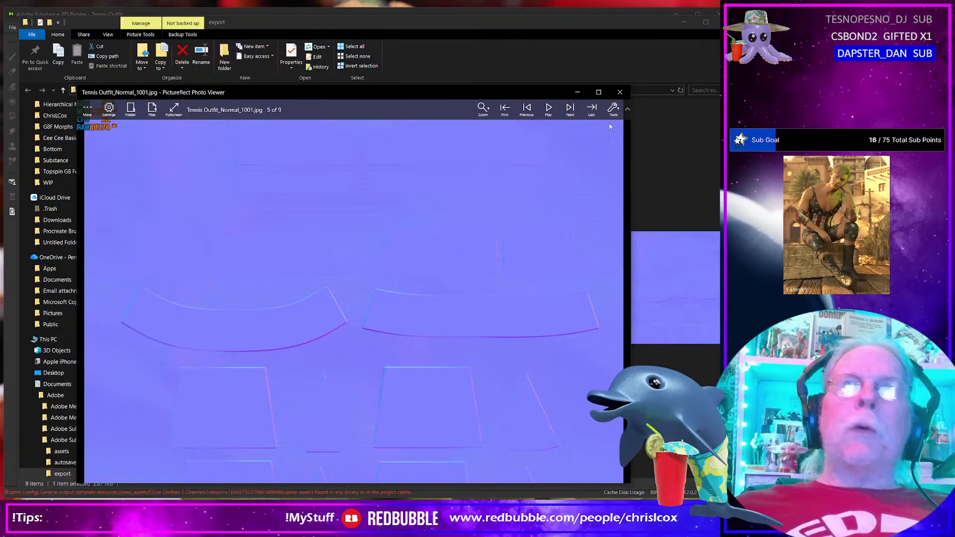
left_click(619, 92)
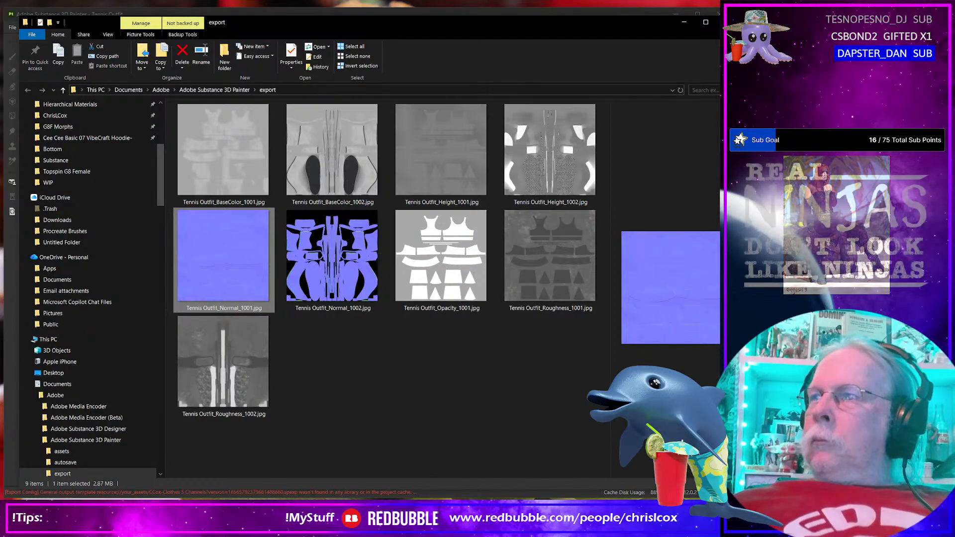
Step: Switch to the Tennis project's File Explorer window and open the Topspin texture folder under Runtime
key("alt+Tab")
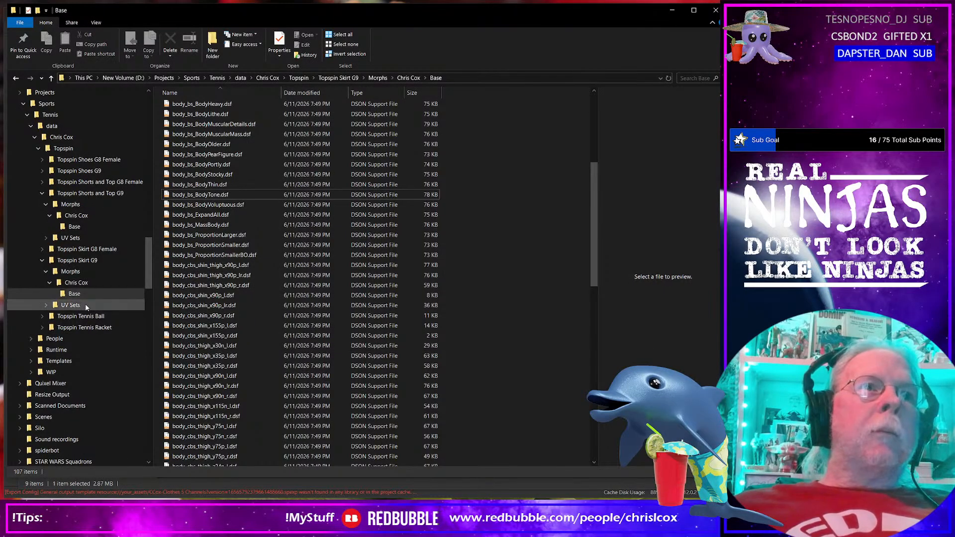
left_click(71, 351)
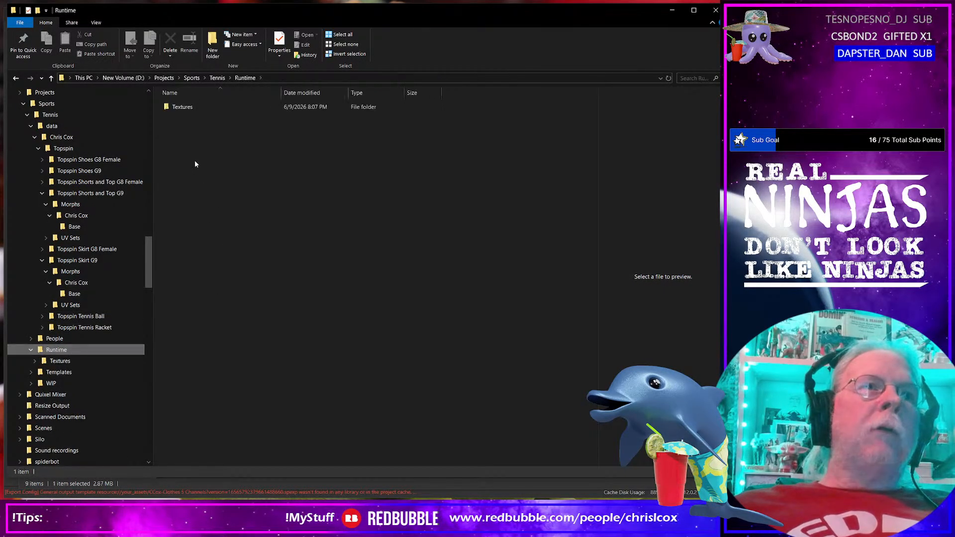
double_click(192, 105)
double_click(192, 107)
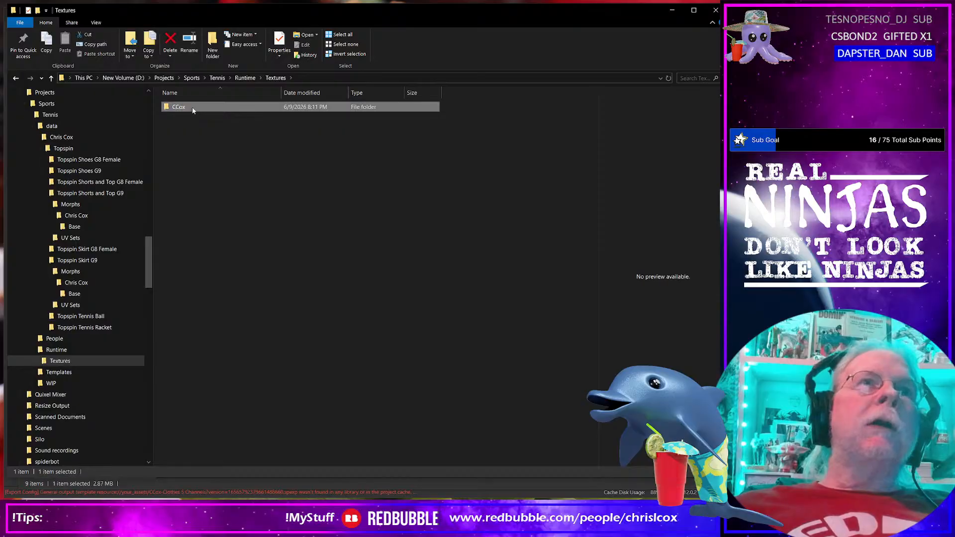
double_click(191, 118)
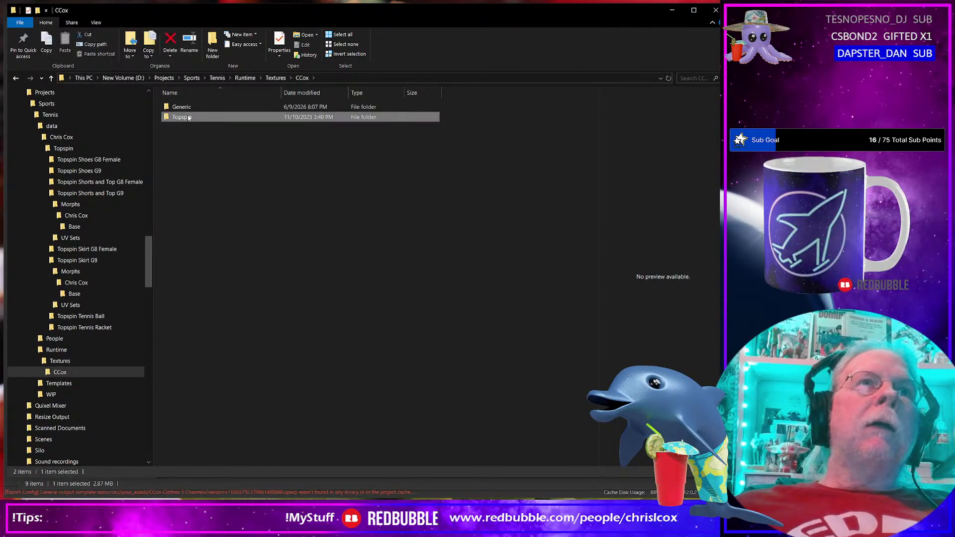
Step: Create a folder named 1001 Skirt Shirt Top in the Topspin texture folder
right_click(193, 152)
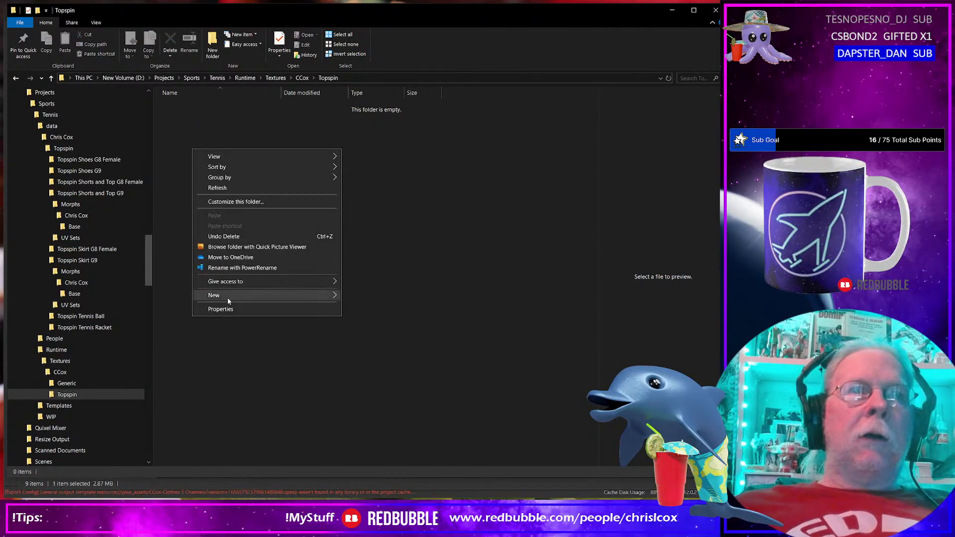
mouse_move(227, 296)
left_click(372, 296)
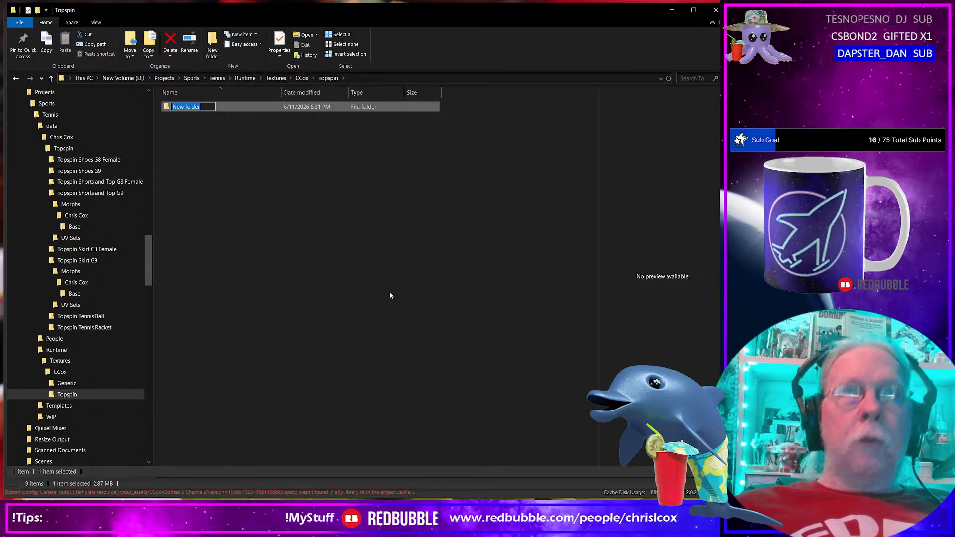
type("1001")
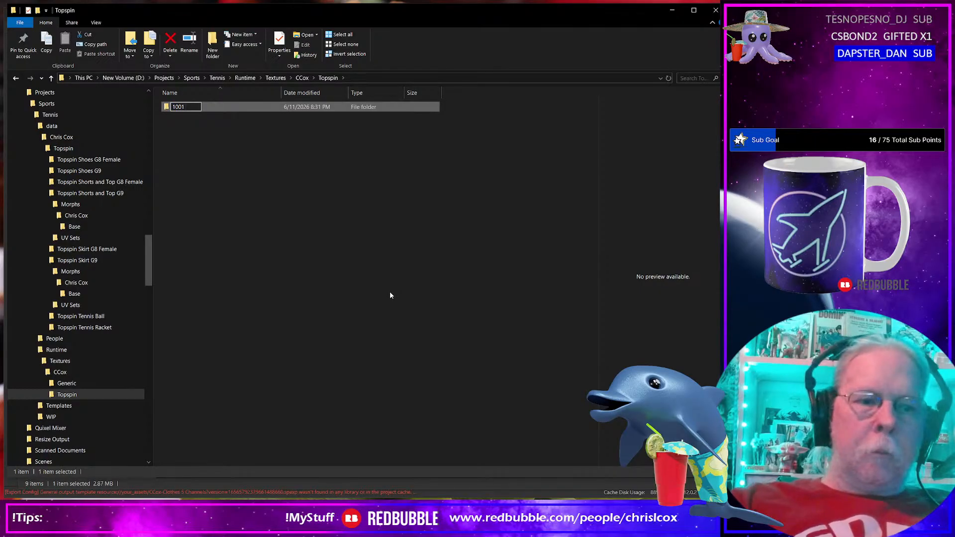
type(" Sh")
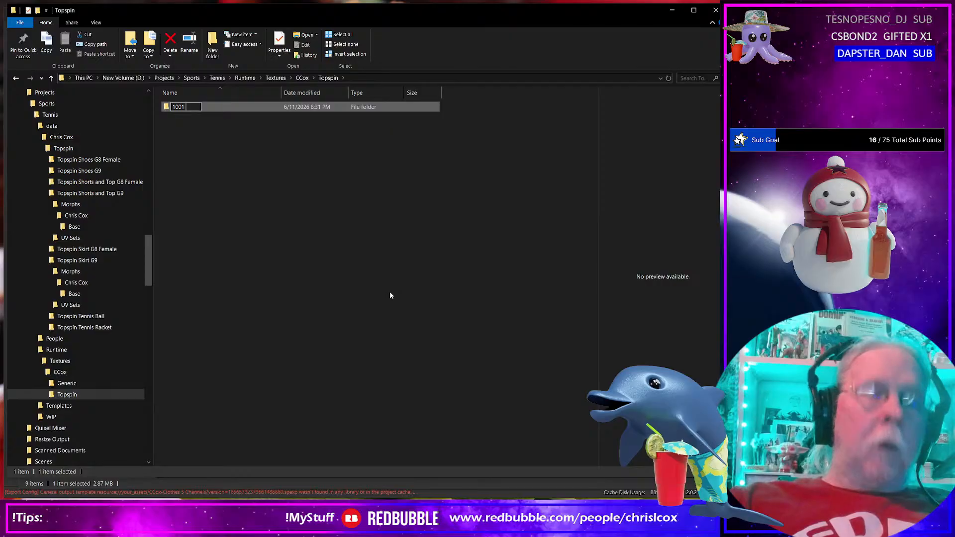
key("BackSpace")
type("kirt")
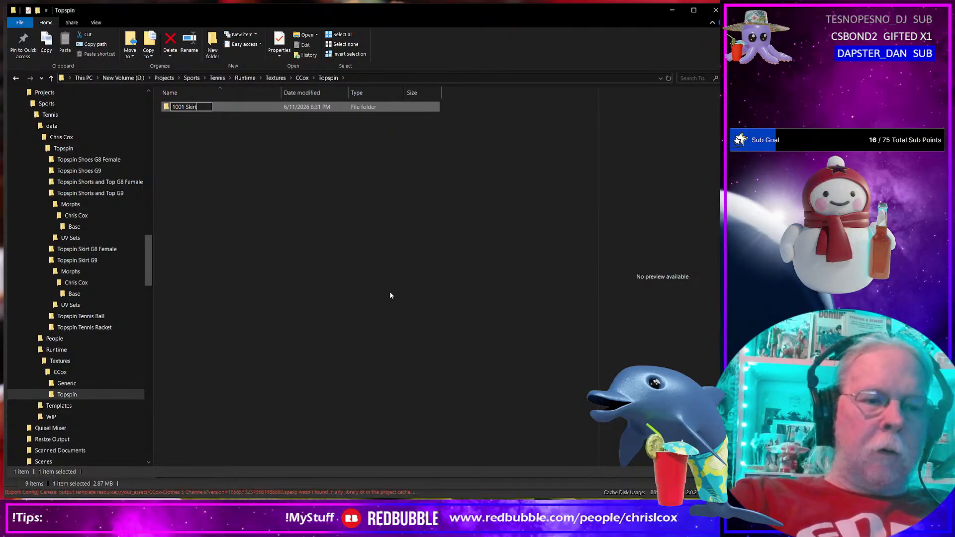
type(" Shirt ")
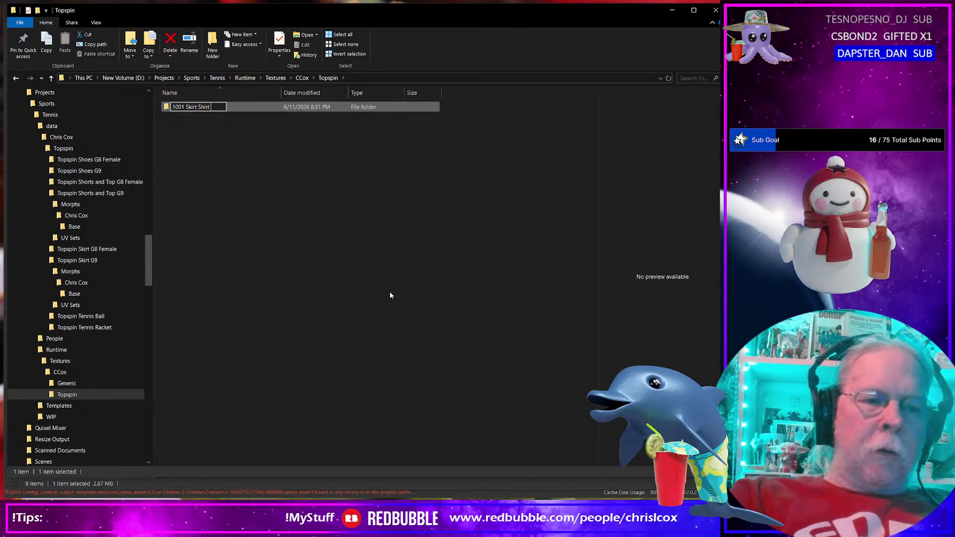
type("Top")
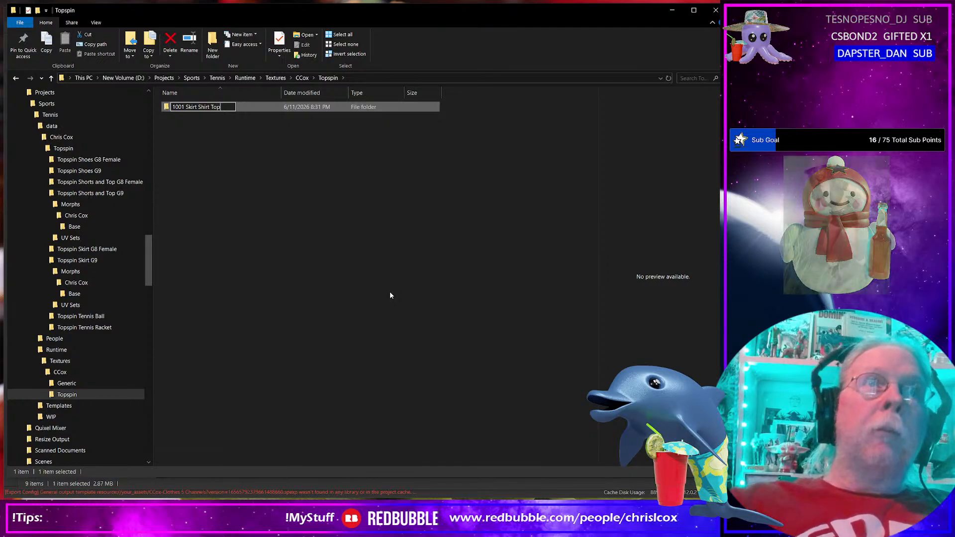
Step: Create a second folder in the Topspin texture folder and name it 1002 Shoes
right_click(223, 248)
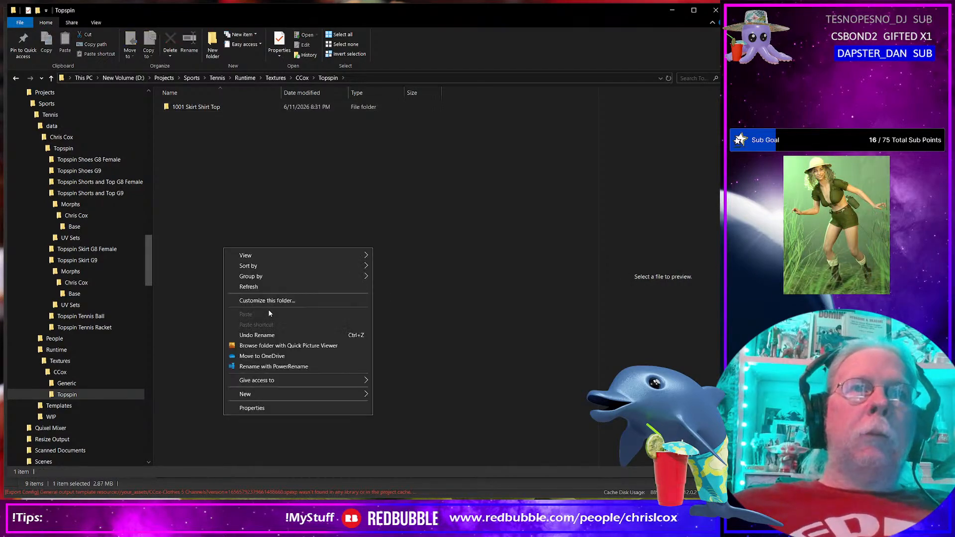
mouse_move(341, 394)
left_click(419, 395)
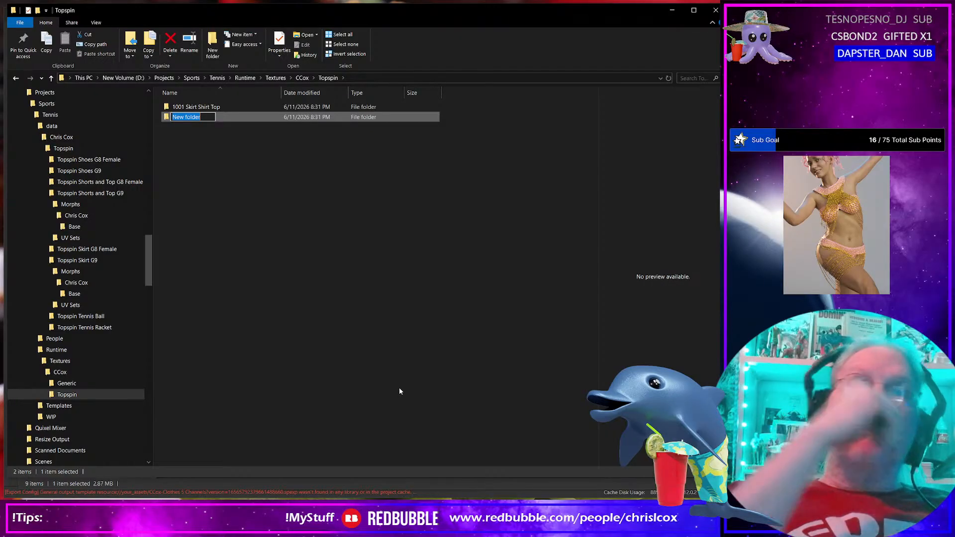
type("100")
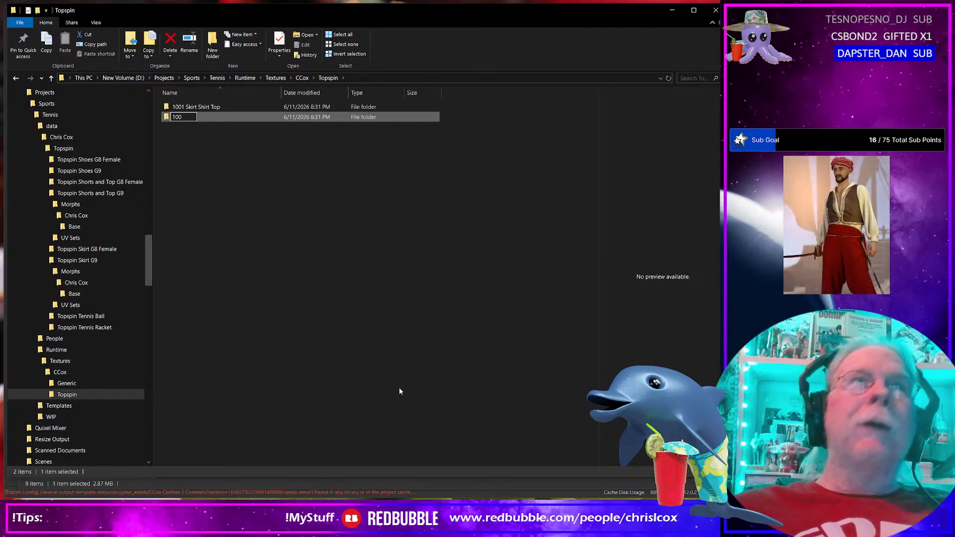
type("2 ")
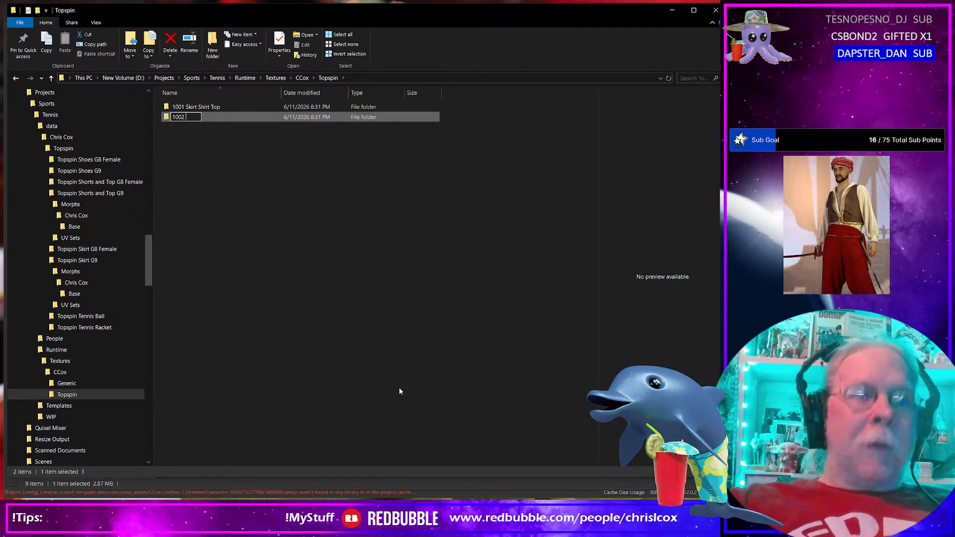
type("Shoes")
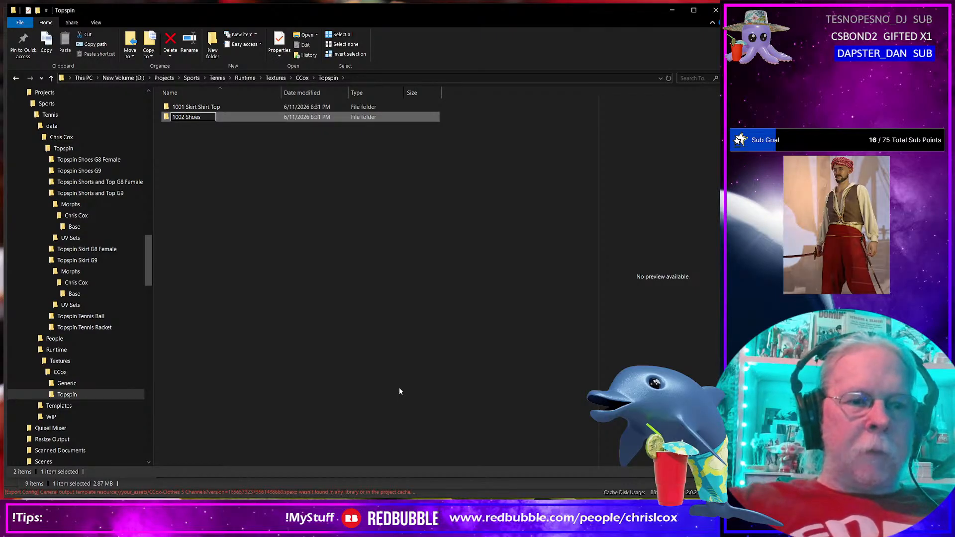
Step: Insert the word Topspin into the 1002 folder's name so it reads 1002 Topspin Shoes
type("Tops")
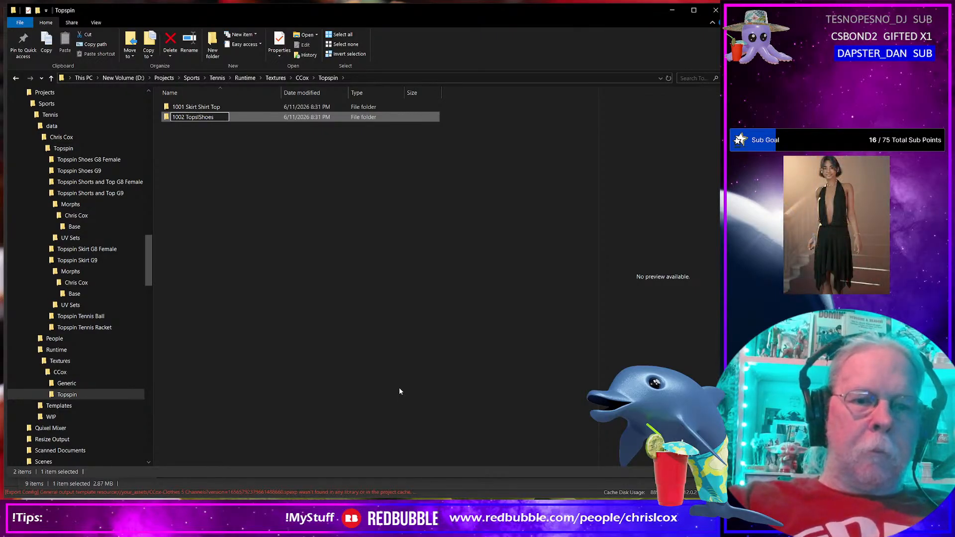
type("pin")
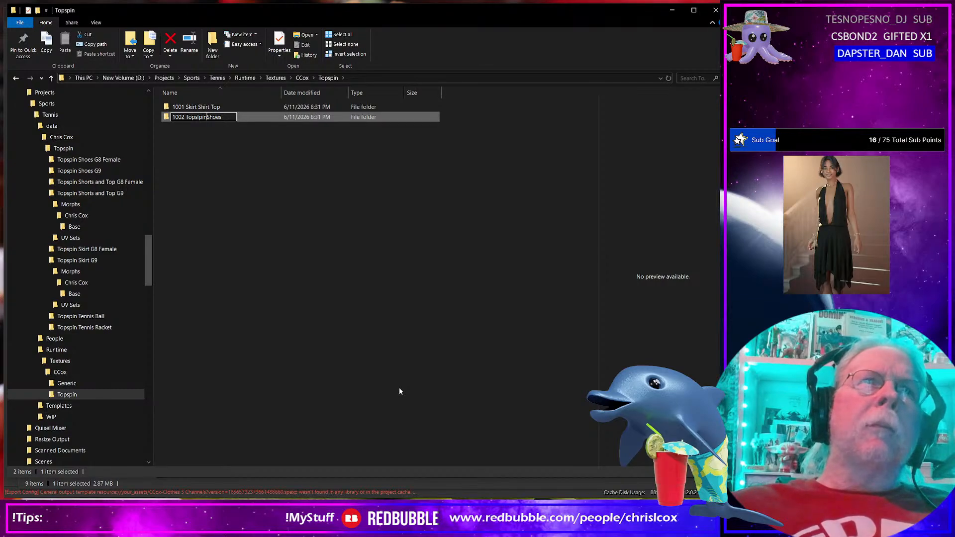
key("ctrl+shift+Left")
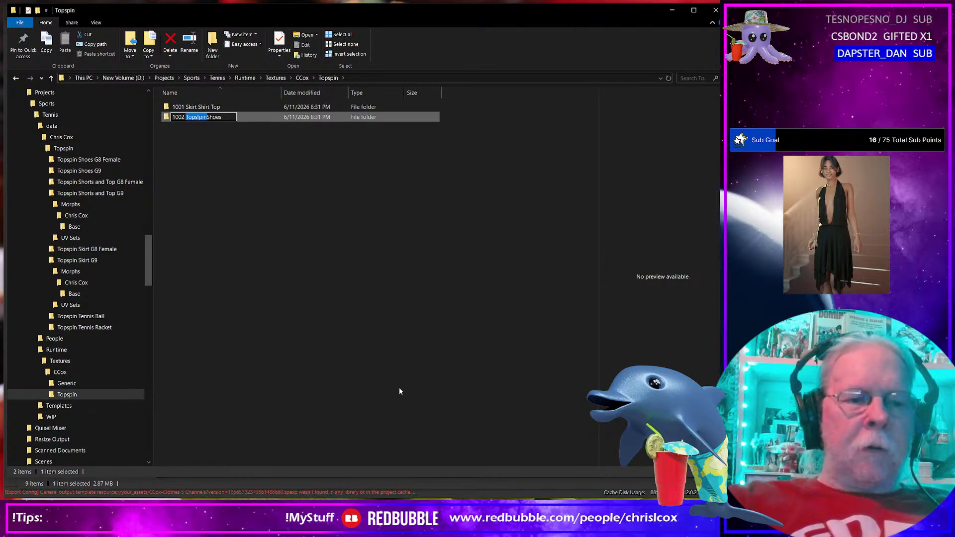
type("Topspin")
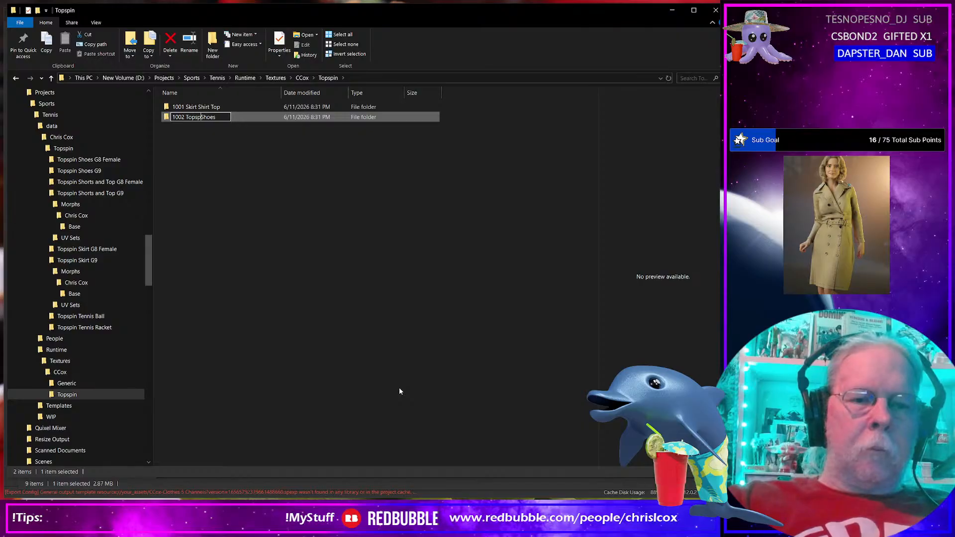
Step: Rename the 1001 Skirt Shirt Top folder to 1001 Topspin Skirt Shirt Top
left_click(192, 109)
left_click(192, 110)
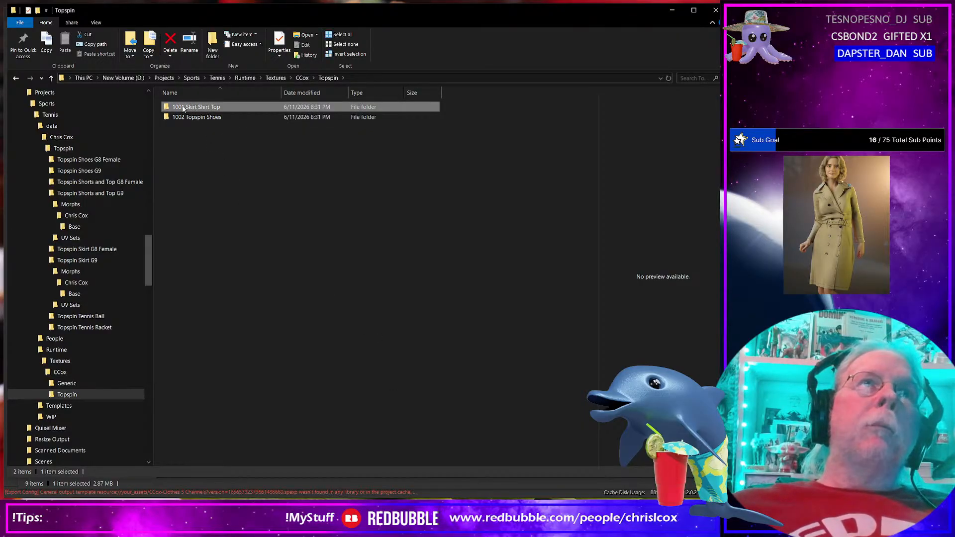
left_click(185, 107)
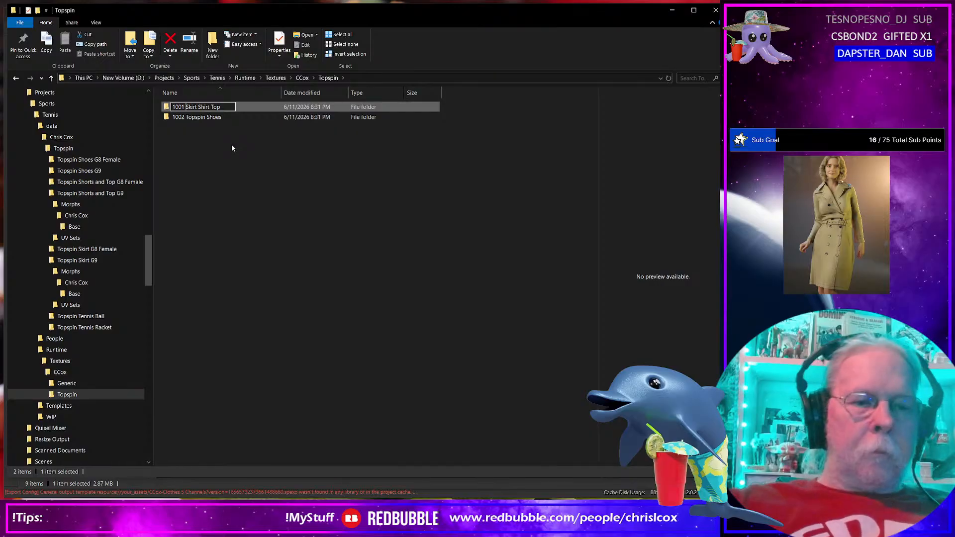
type("Topspin")
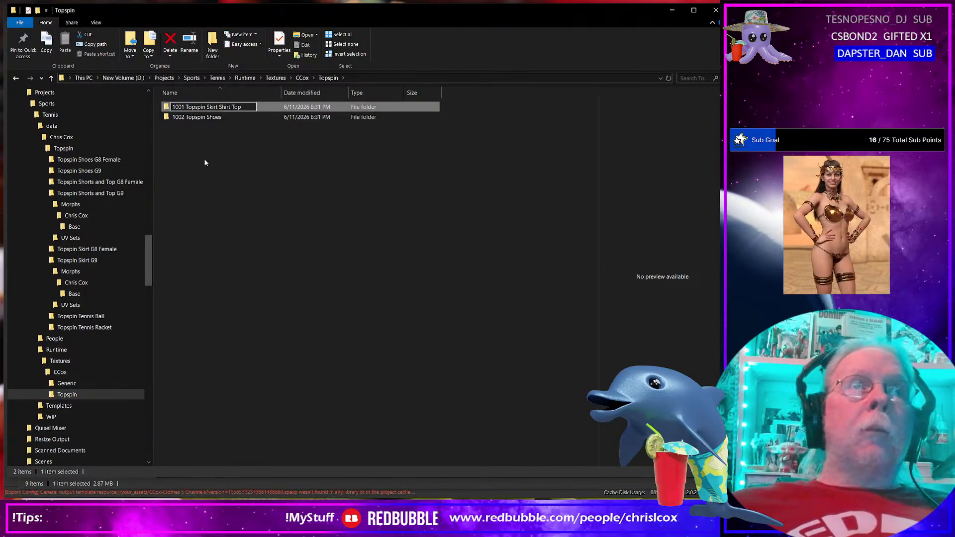
Step: Create a new folder named Topspin Racket Ball in the Topspin texture folder
right_click(220, 228)
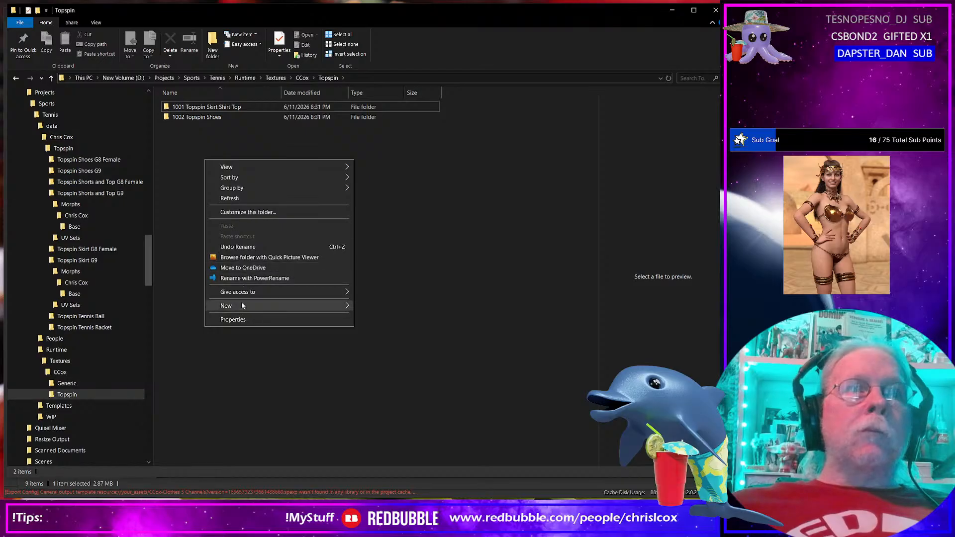
mouse_move(297, 307)
left_click(378, 307)
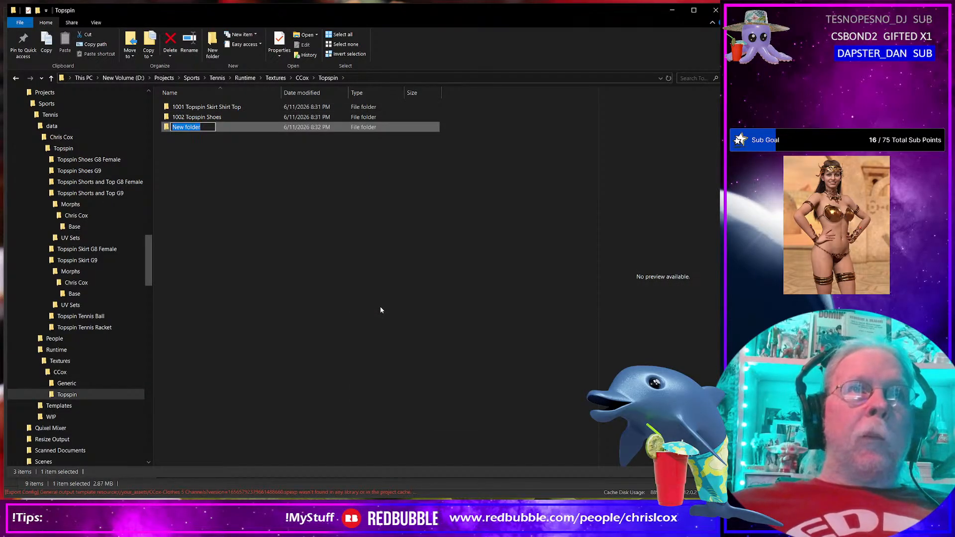
type("T")
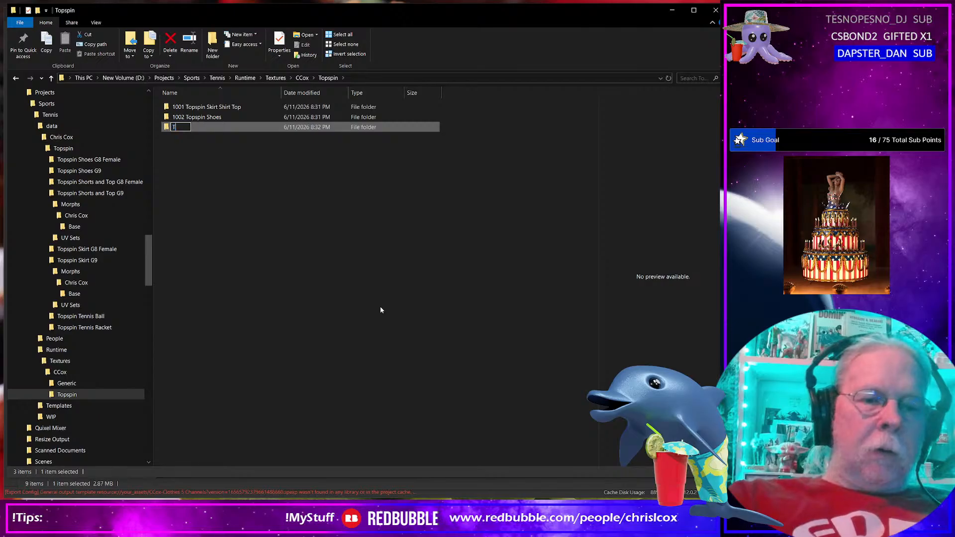
type("ops")
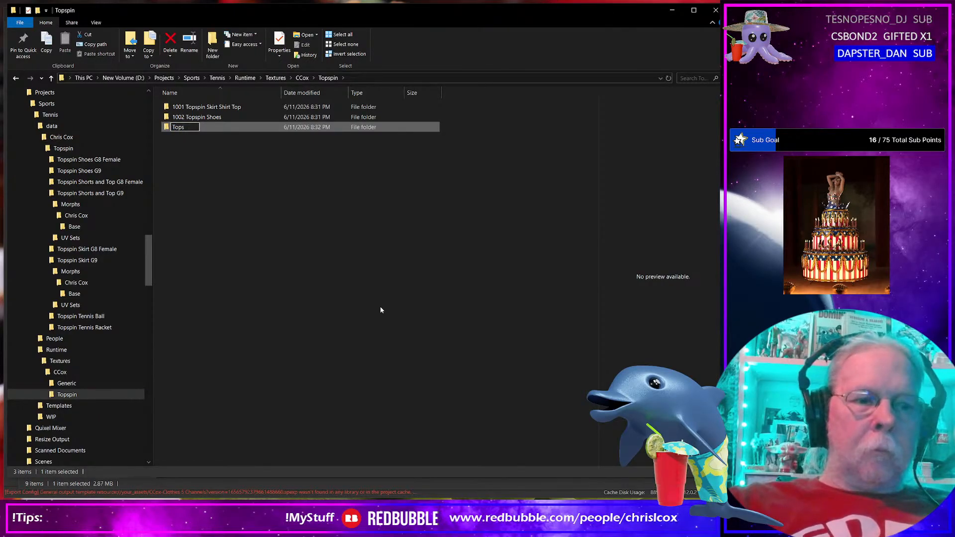
type("pin R")
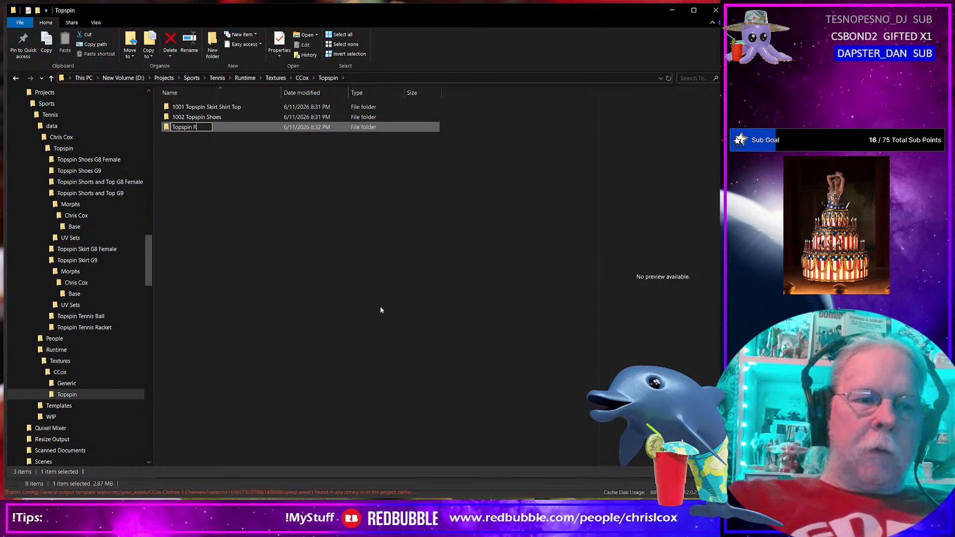
type("acket a")
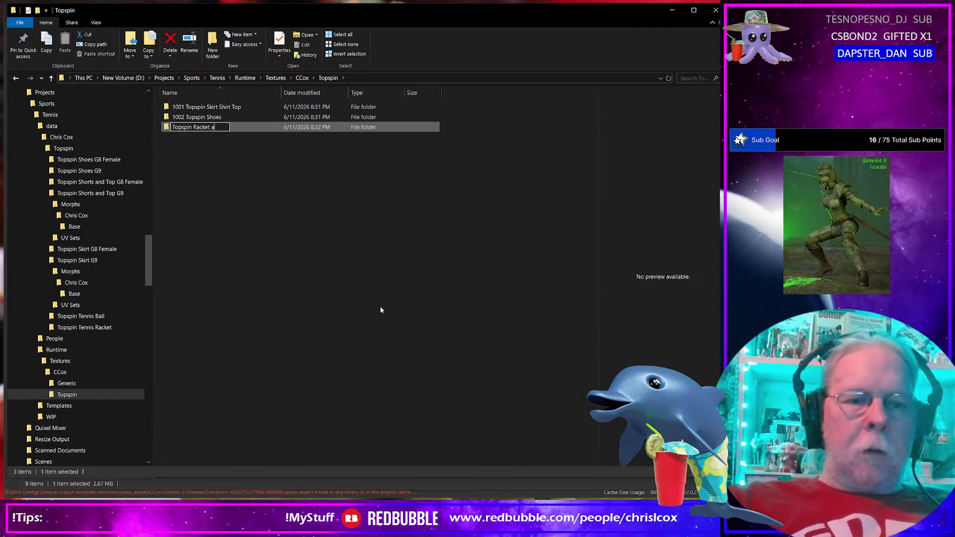
key("BackSpace")
type("Ball")
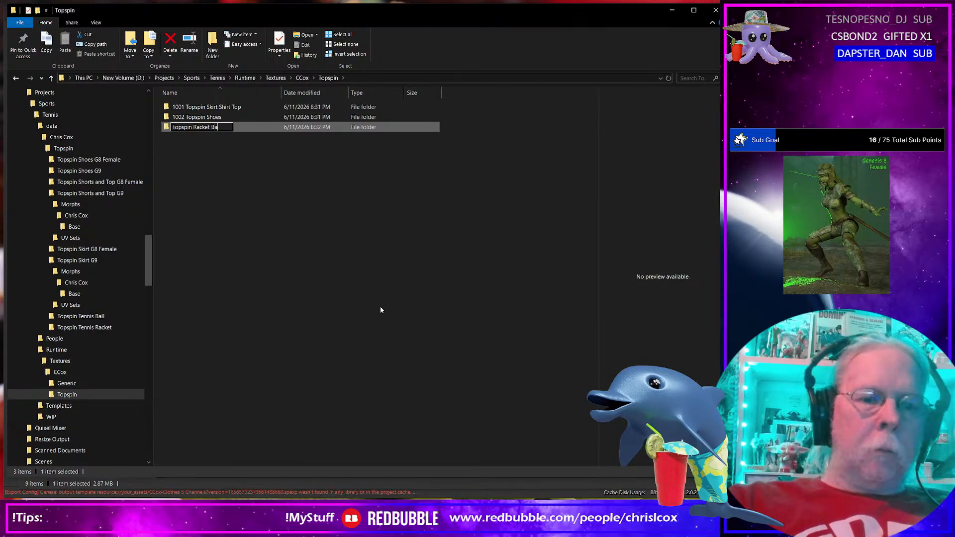
Step: Create another folder in the Topspin texture folder and name it Topspin Visor
right_click(247, 225)
mouse_move(283, 372)
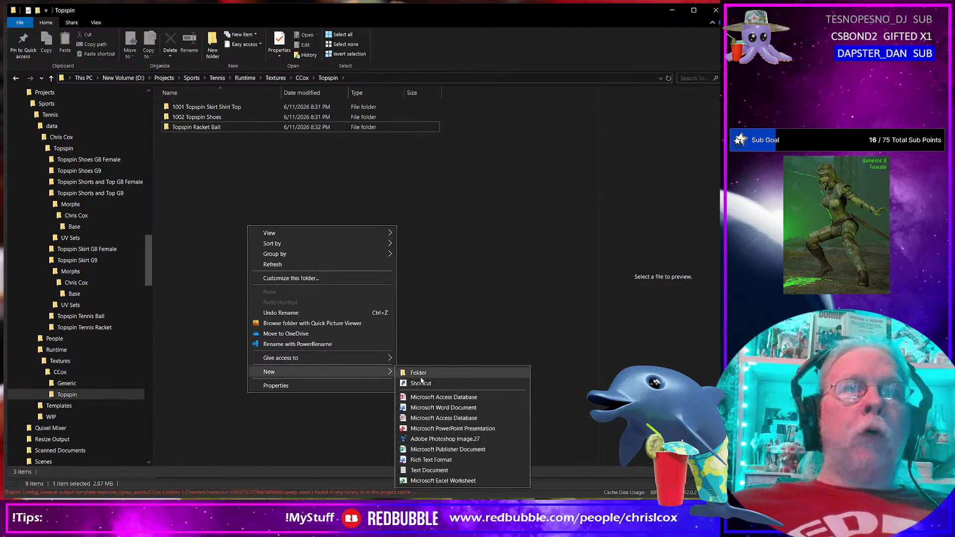
left_click(423, 375)
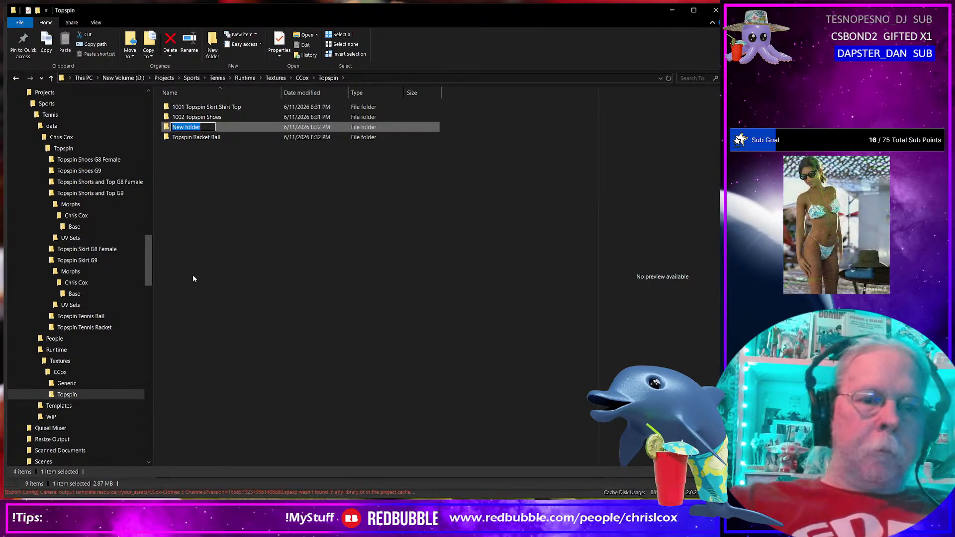
type("Topsp")
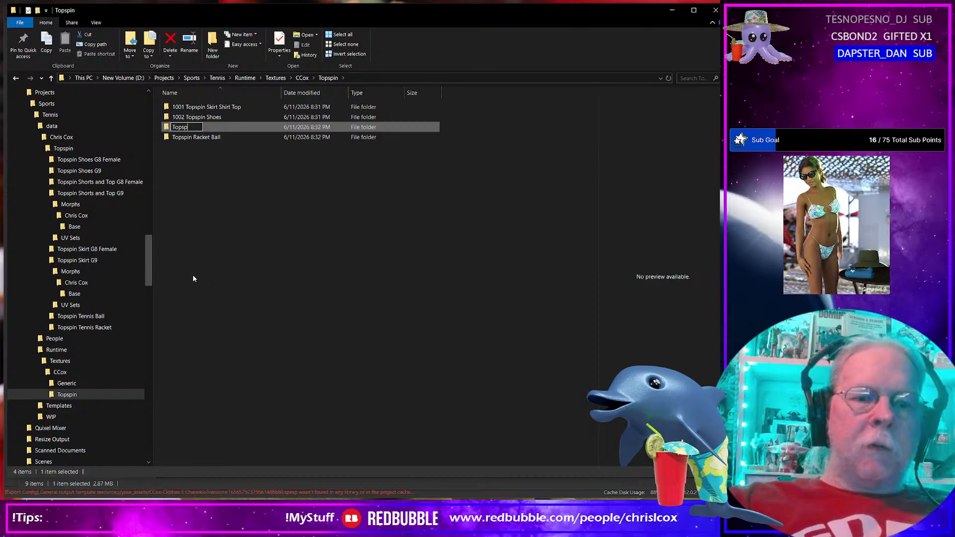
type("in Visor")
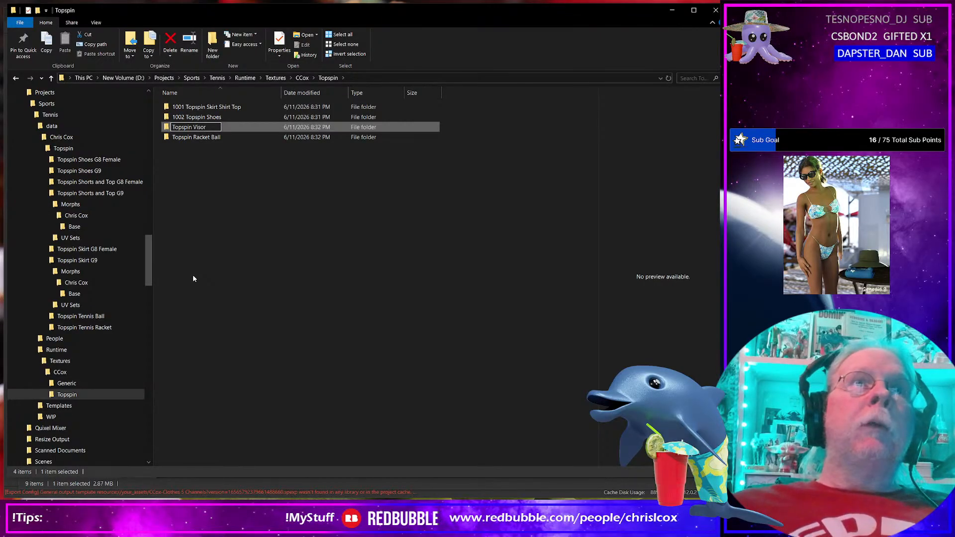
key("Return")
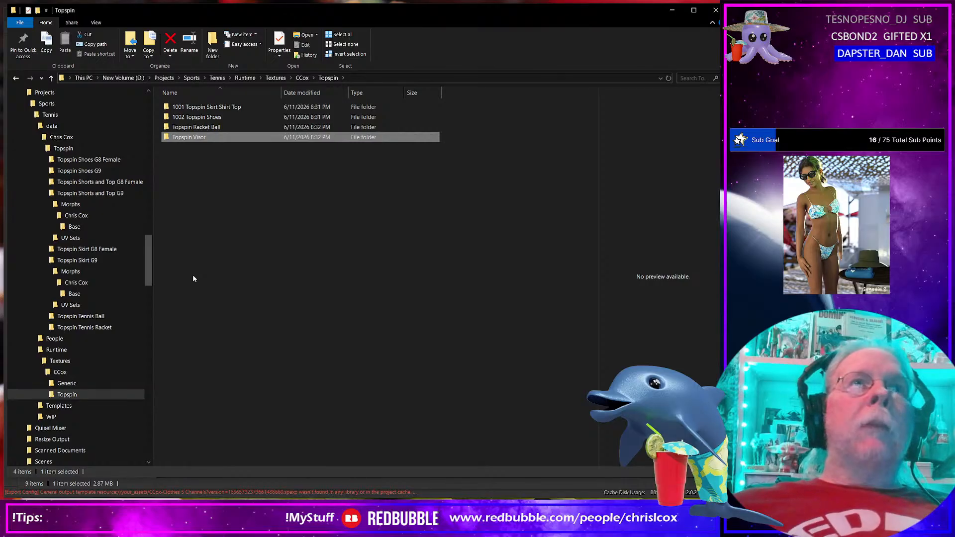
Step: Move the export folder's images from Tennis Outfit_BaseColor_1001 through Normal_1001 into the 1001 Topspin Skirt Shirt Top folder
left_click(671, 11)
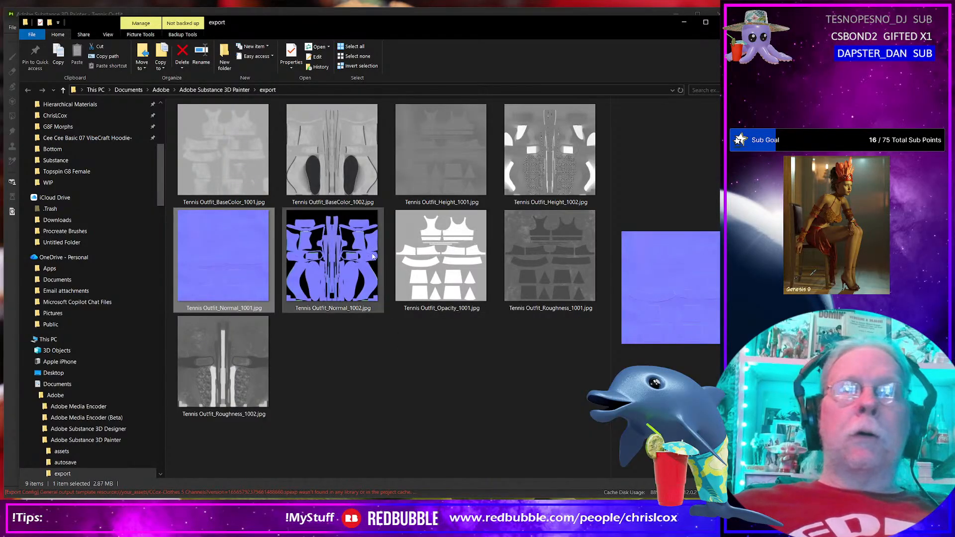
left_click(250, 156)
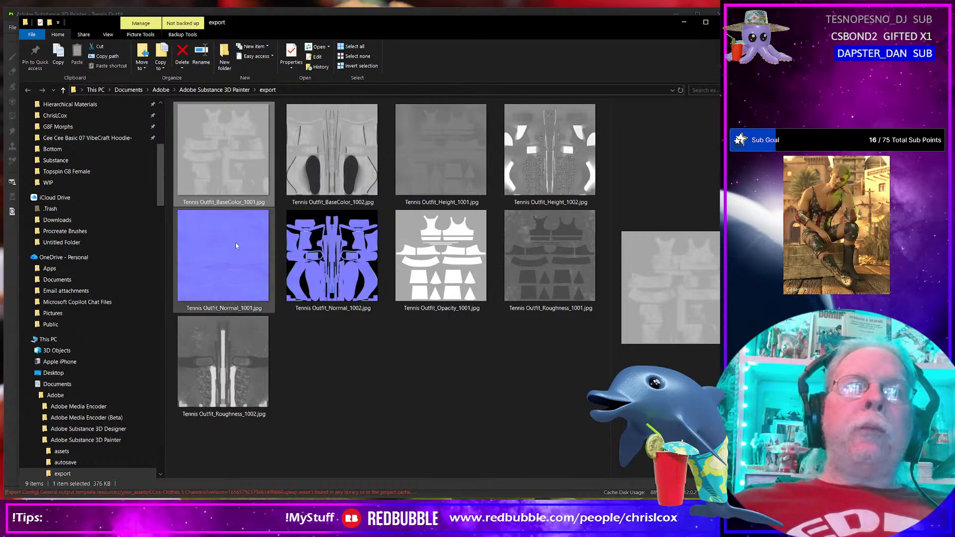
left_click(235, 243, "shift")
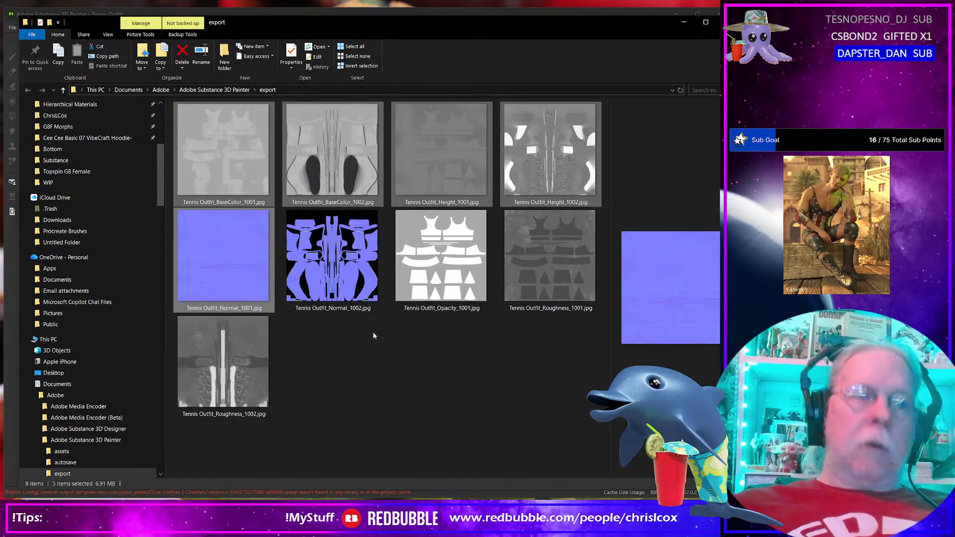
key("ctrl+x")
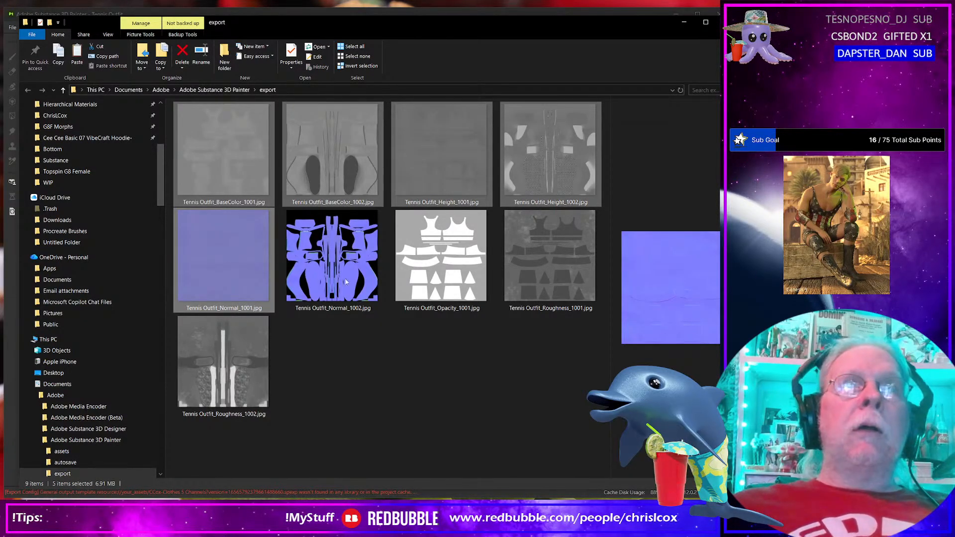
key("alt+Tab")
double_click(219, 106)
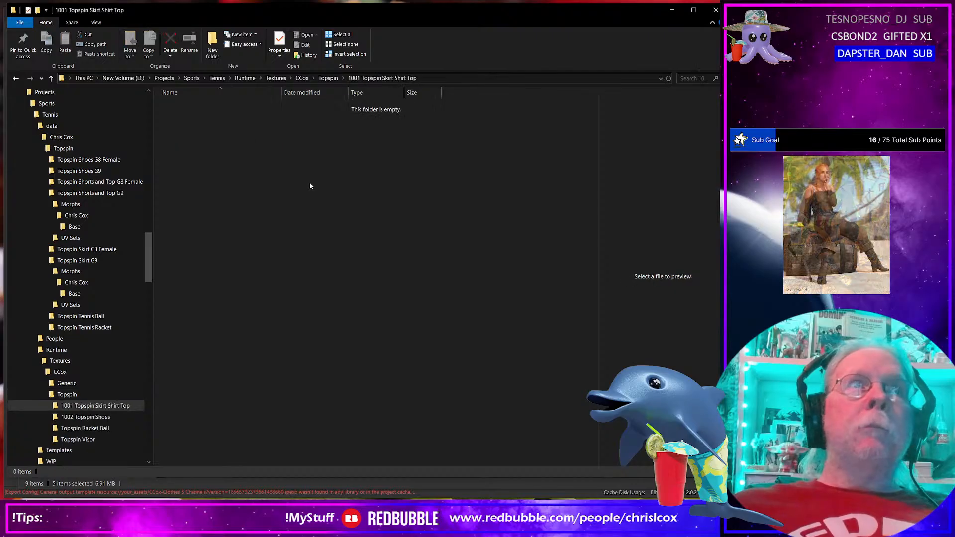
key("ctrl+v")
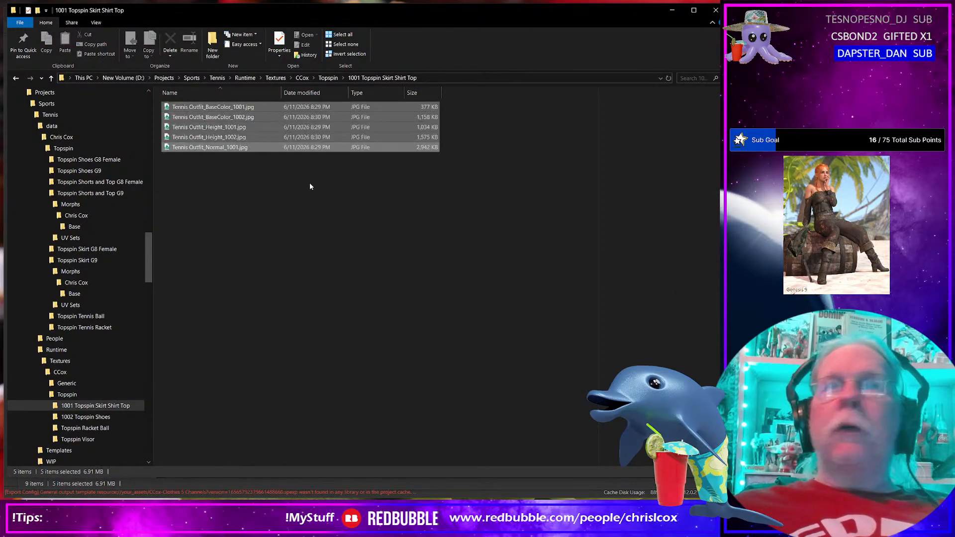
Step: Move the four images left in the export folder, Normal_1002 through Roughness_1002, into the 1002 Topspin Shoes folder
key("alt+Tab")
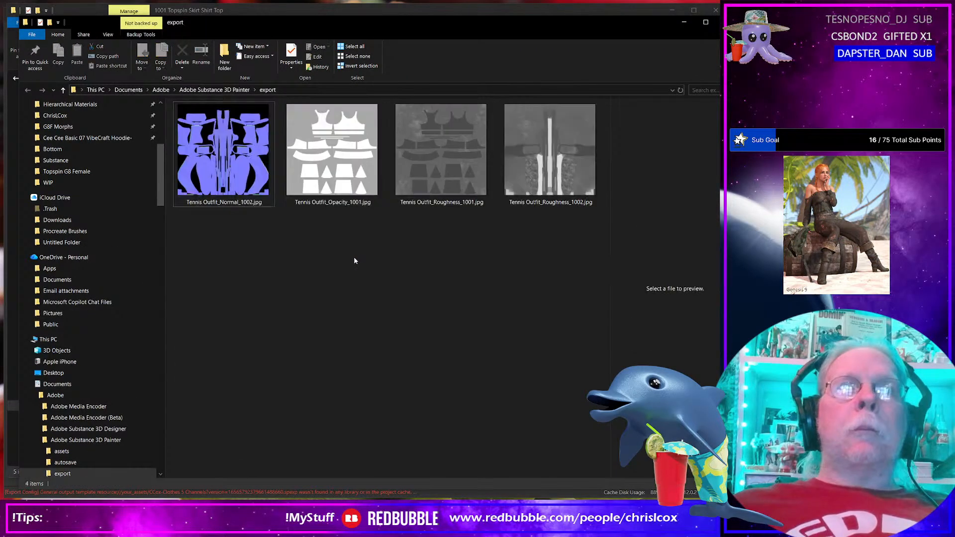
left_click(226, 169)
left_click(532, 171, "shift")
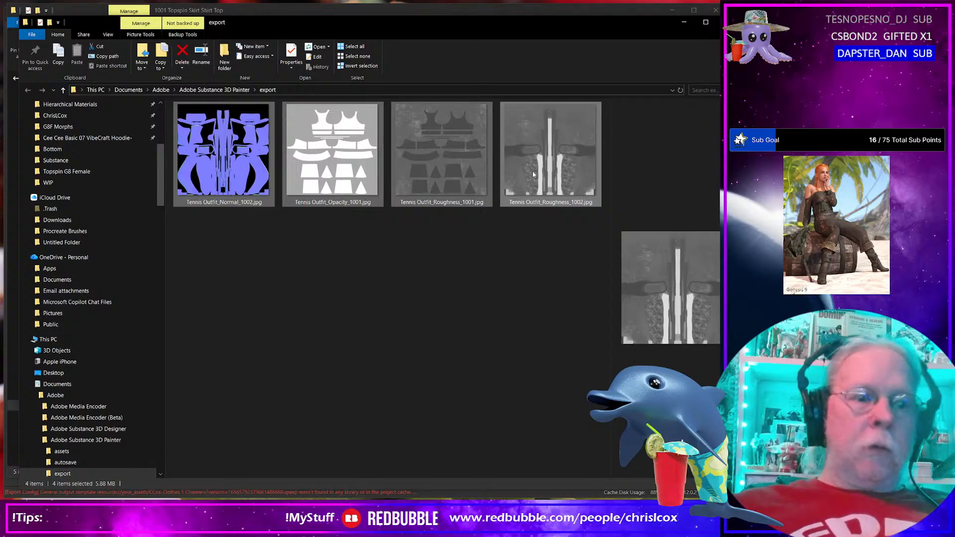
key("ctrl+x")
key("alt+Tab")
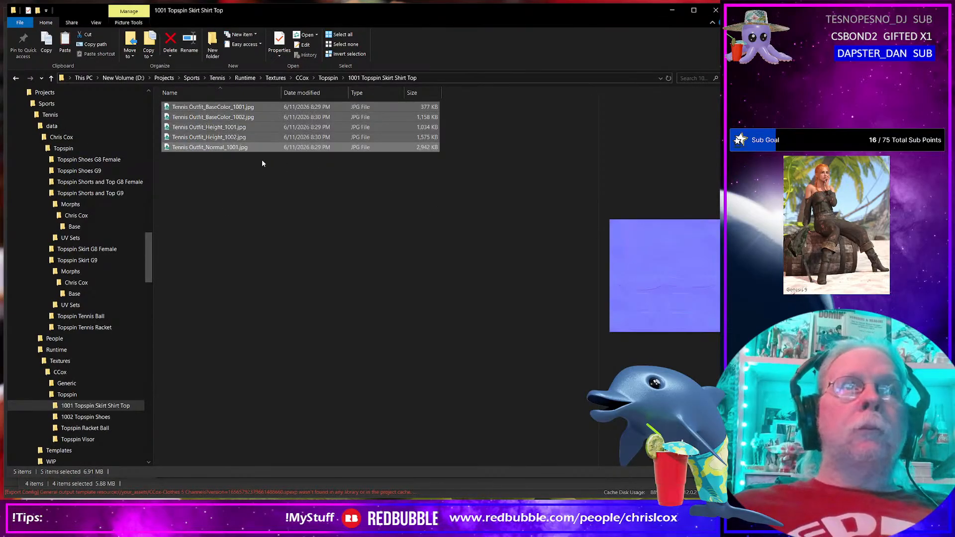
left_click(89, 417)
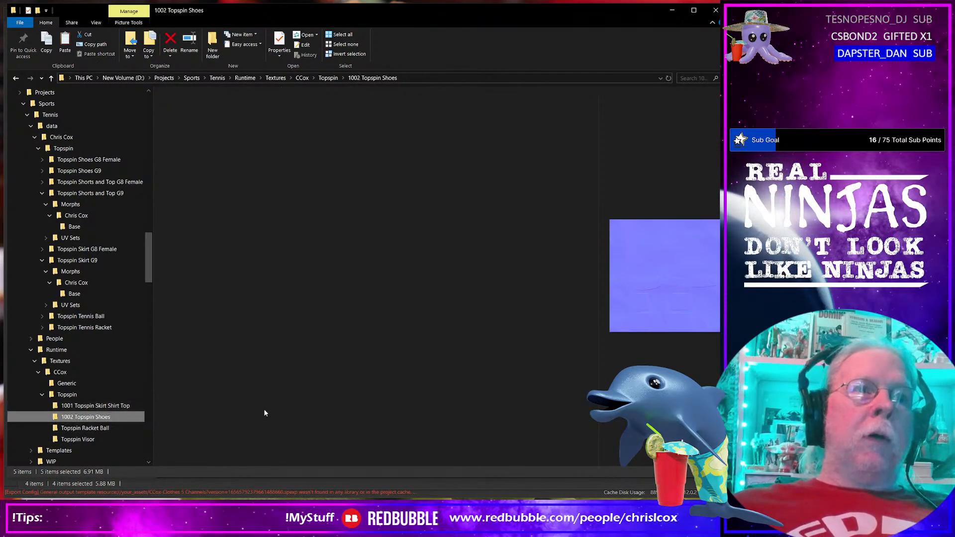
key("ctrl+v")
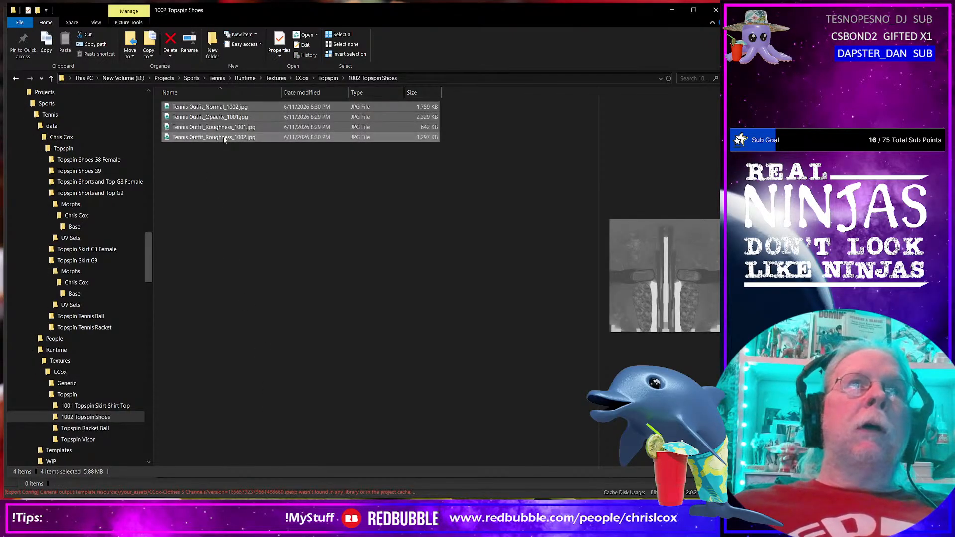
Step: Move Tennis Outfit_Opacity_1001 and Tennis Outfit_Roughness_1001 from the 1002 Topspin Shoes folder to the 1001 Topspin Skirt Shirt Top folder
left_click(231, 154)
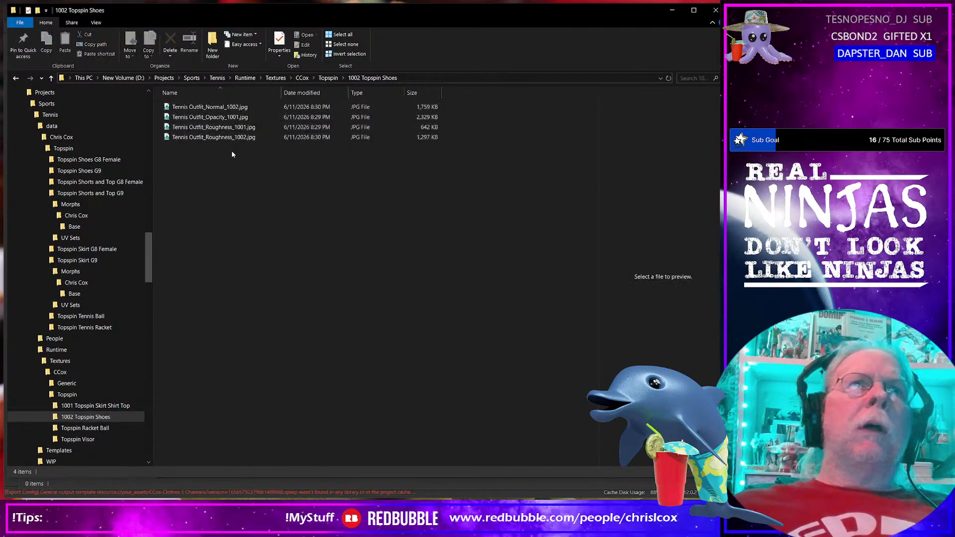
left_click(243, 119)
left_click(243, 128, "ctrl")
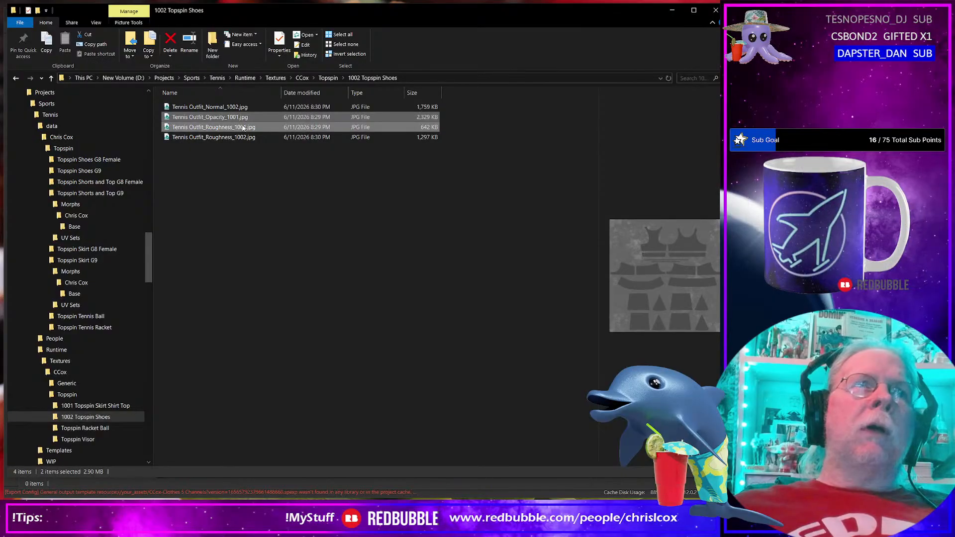
left_click_drag(243, 127, 135, 406)
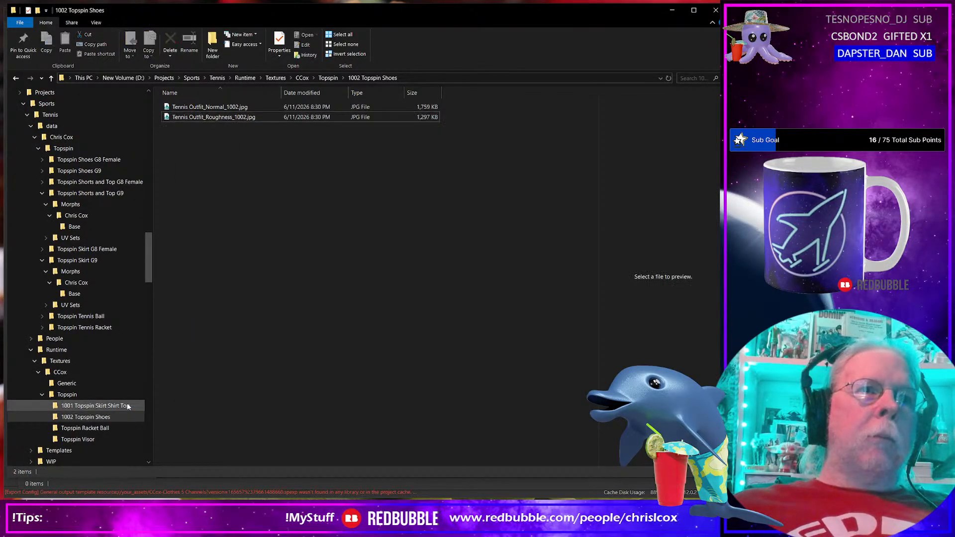
Step: Move Tennis Outfit_BaseColor_1002 and Tennis Outfit_Height_1002 from the 1001 Topspin Skirt Shirt Top folder to the 1002 Topspin Shoes folder
left_click(127, 407)
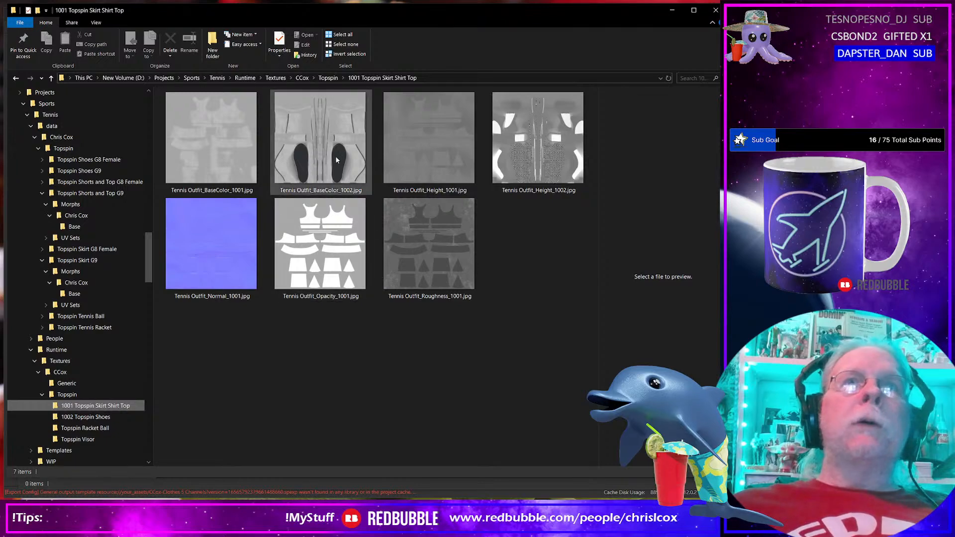
left_click(319, 144)
left_click(523, 165, "ctrl")
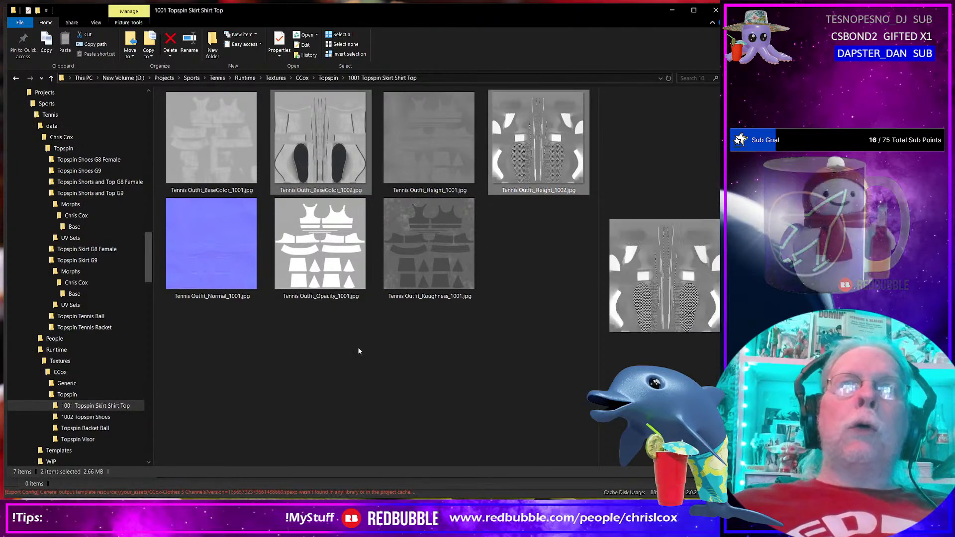
left_click_drag(320, 145, 132, 421)
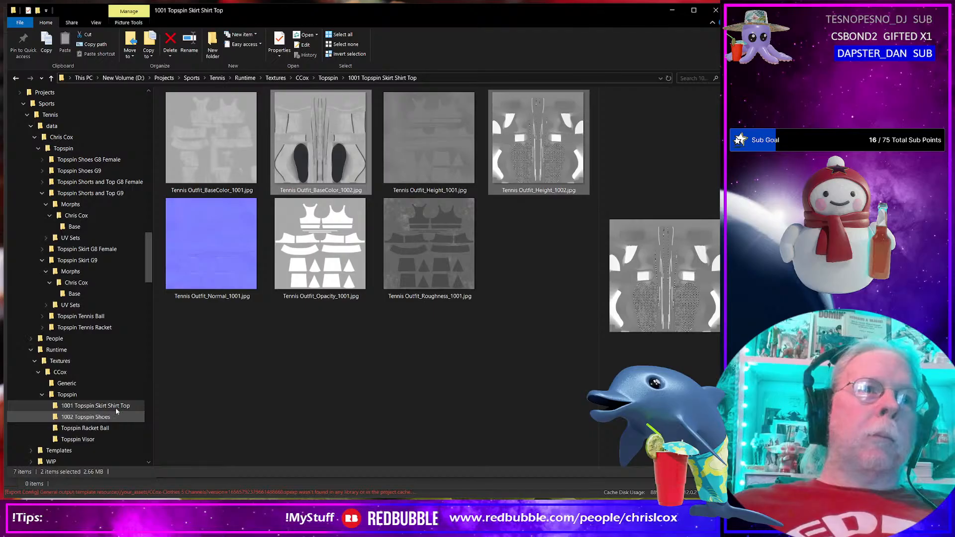
Step: Rename the base color image in the 1001 Topspin Skirt Shirt Top folder as Tennis Outfit_BaseColor_White_1001.jpg
left_click(236, 192)
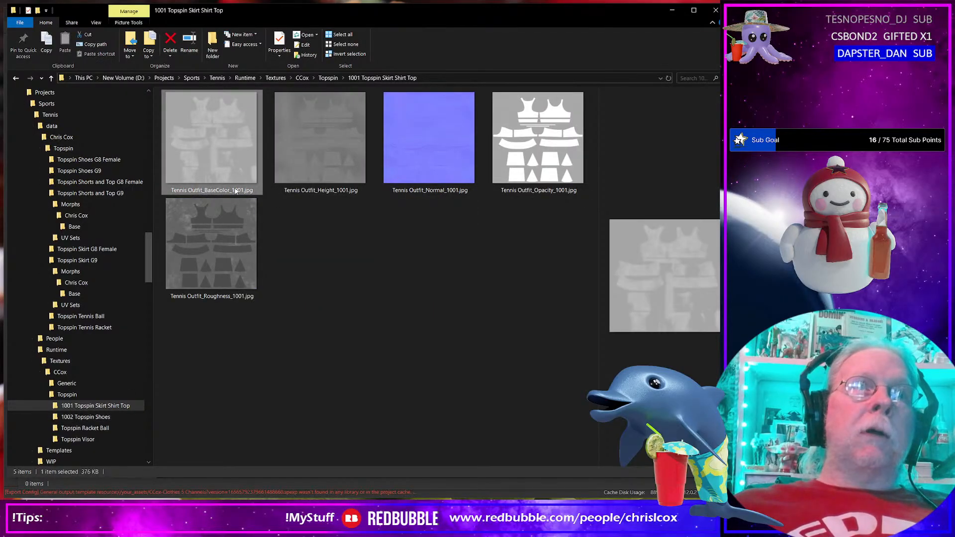
left_click(234, 191)
type("Whi")
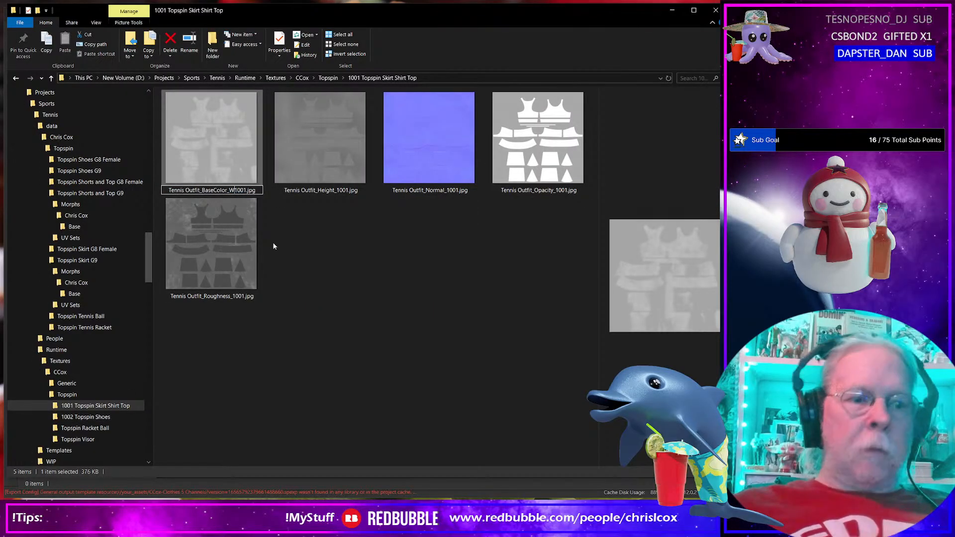
type("te_")
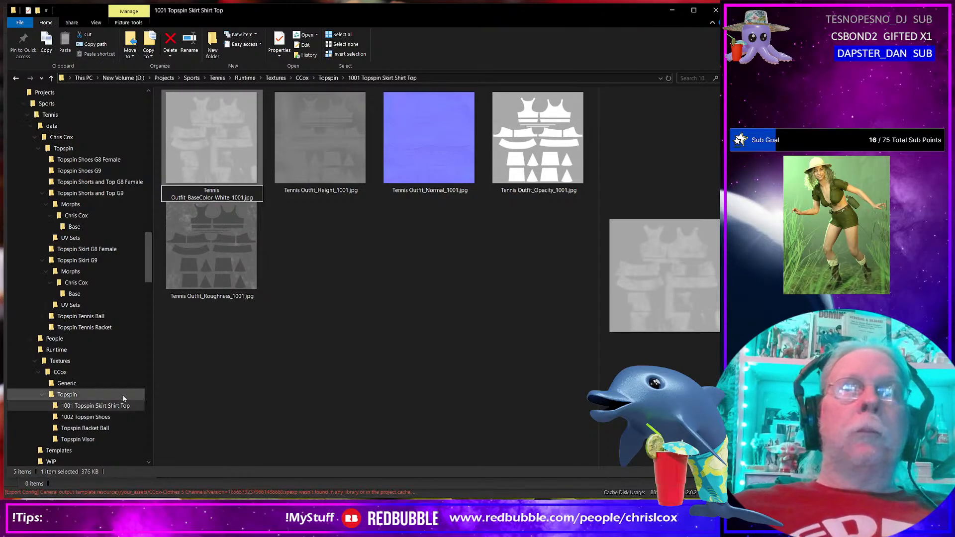
Step: Rename the base color image in the 1002 Topspin Shoes folder as Tennis Outfit_BaseColor_White_1002.jpg
left_click(98, 420)
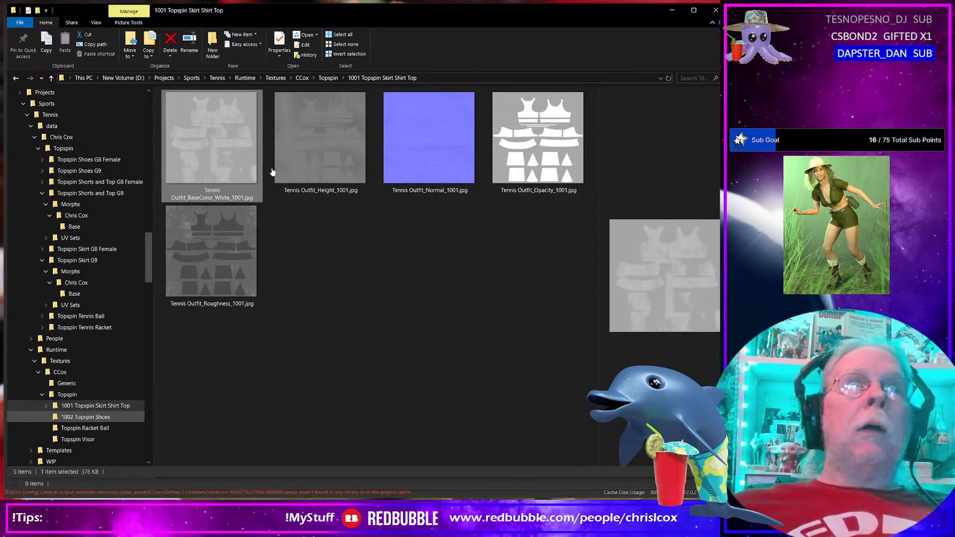
left_click(231, 193)
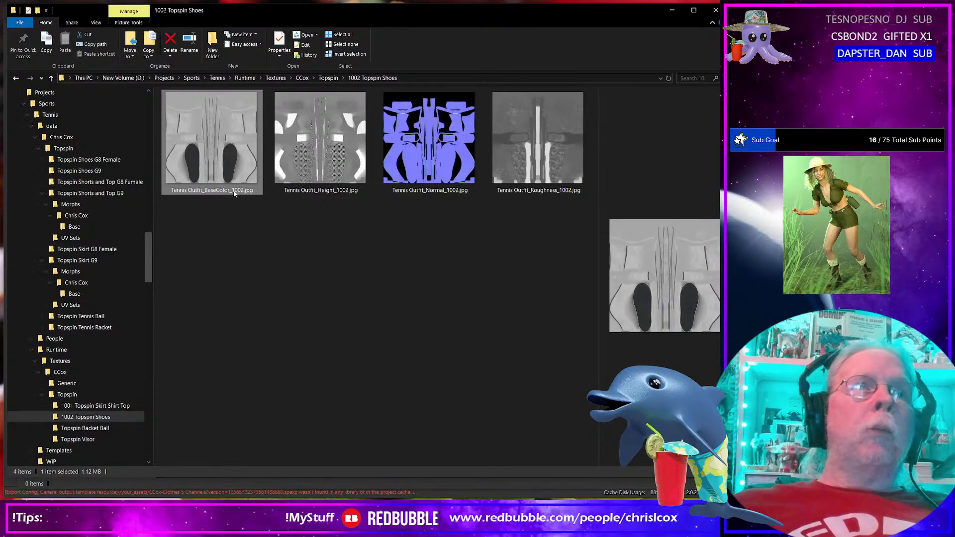
left_click(232, 192)
left_click(232, 191)
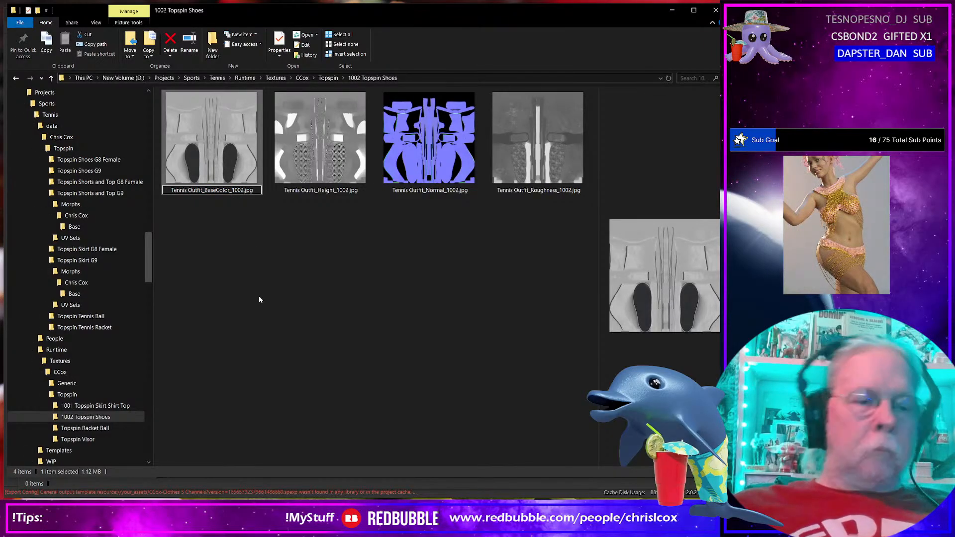
type("Whit")
type("e_")
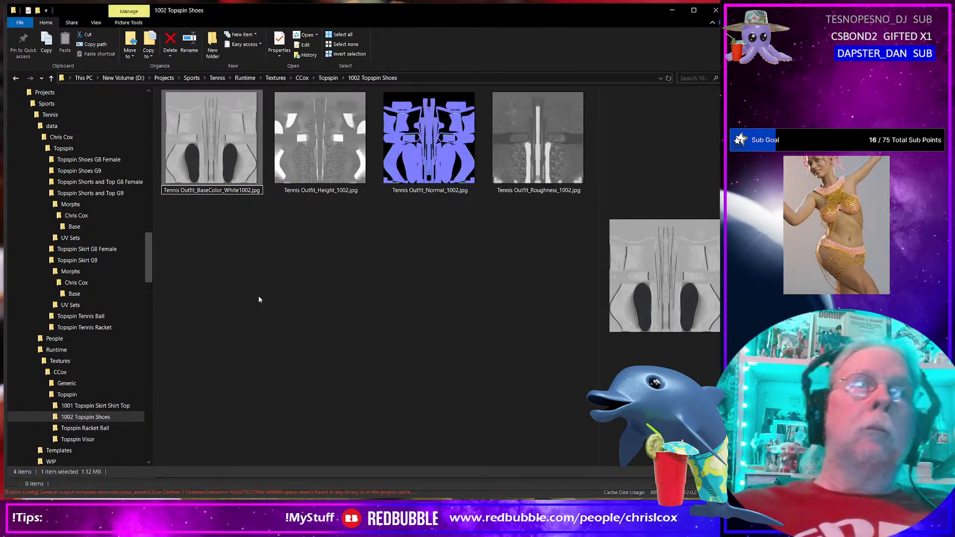
key("Return")
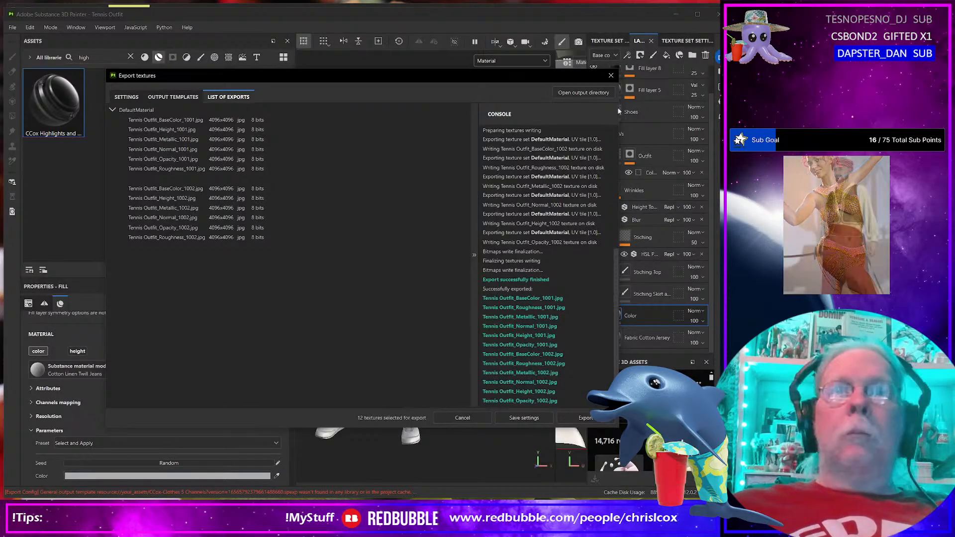
Step: Switch to Substance 3D Painter, dismiss the texture export window and inspect the outfit's Metallic and Normal channels in the viewport
left_click(612, 74)
left_click(509, 61)
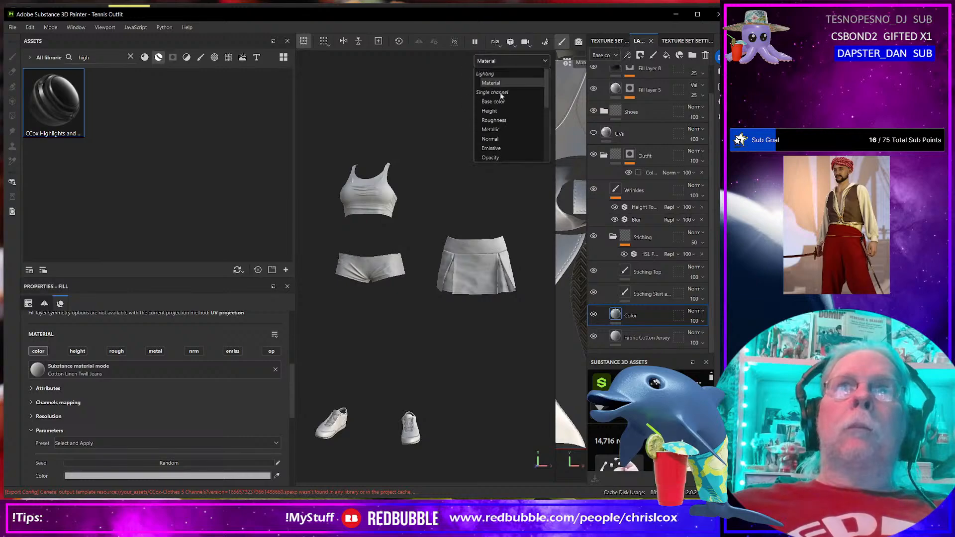
left_click(491, 130)
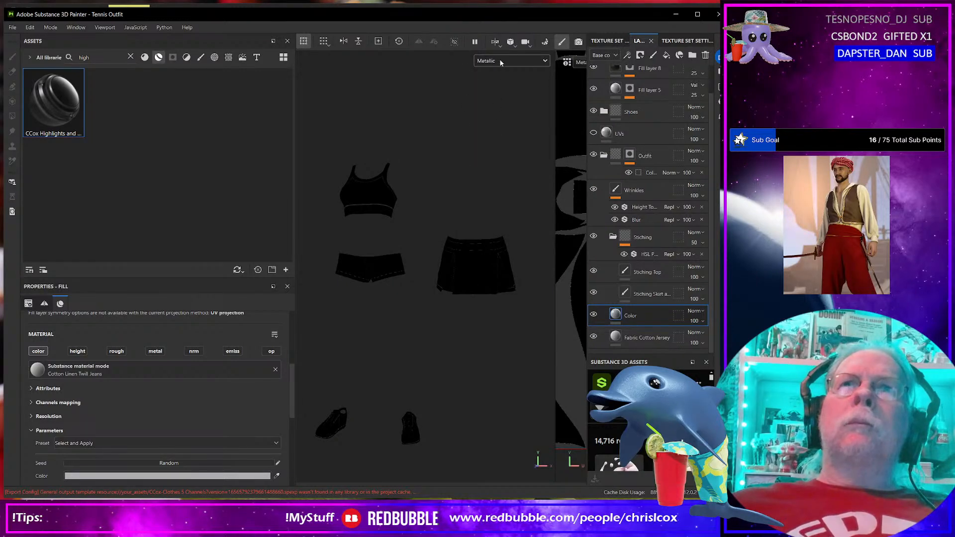
left_click(500, 61)
left_click(497, 138)
scroll(431, 280, "up", 2)
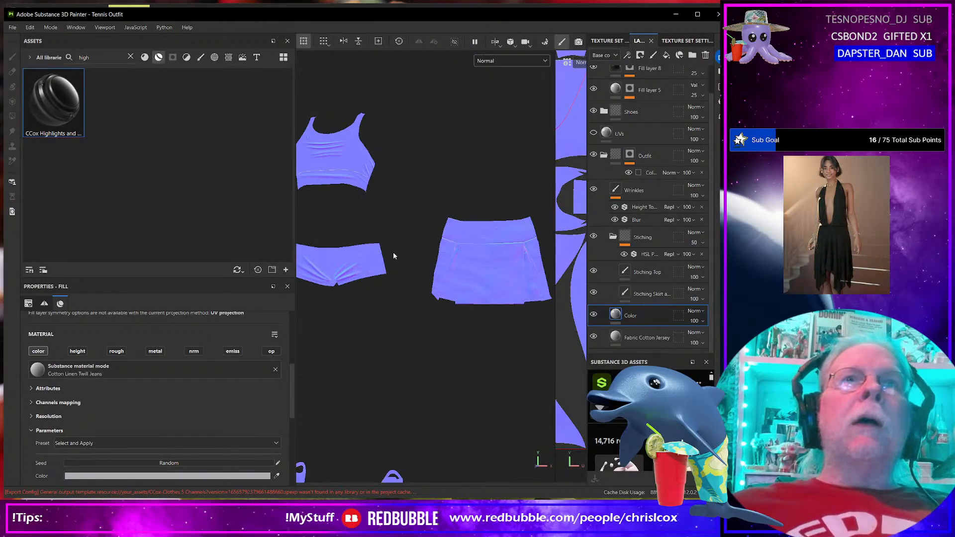
Step: Examine Tennis Outfit_Normal_1001.jpg from the 1001 Topspin Skirt Shirt Top folder up close in the photo viewer
key("alt+Tab")
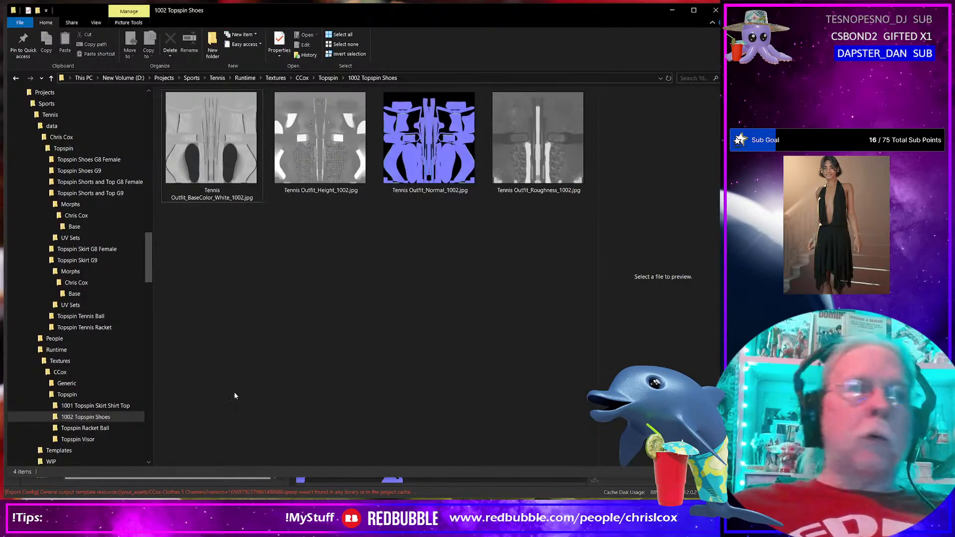
left_click(96, 405)
left_click(442, 154)
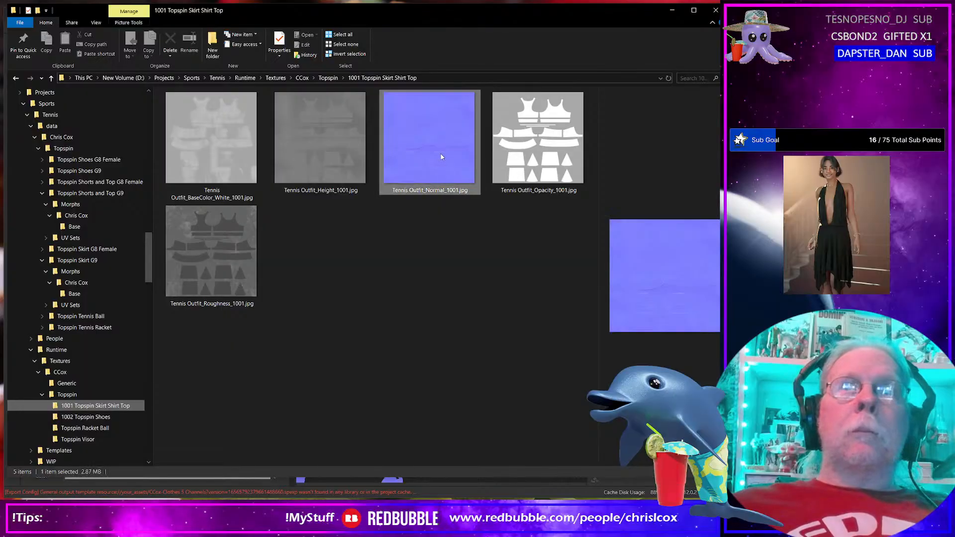
double_click(442, 193)
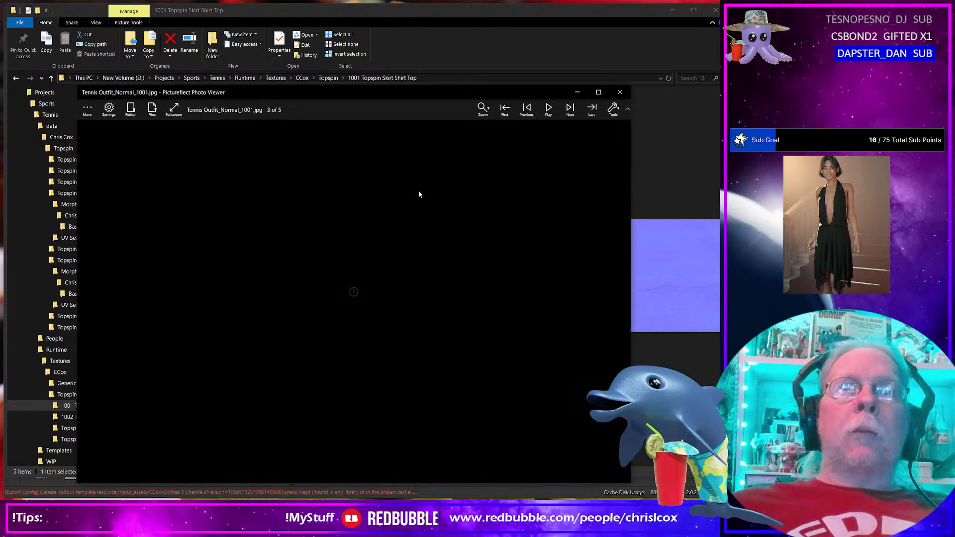
scroll(320, 288, "up", 3)
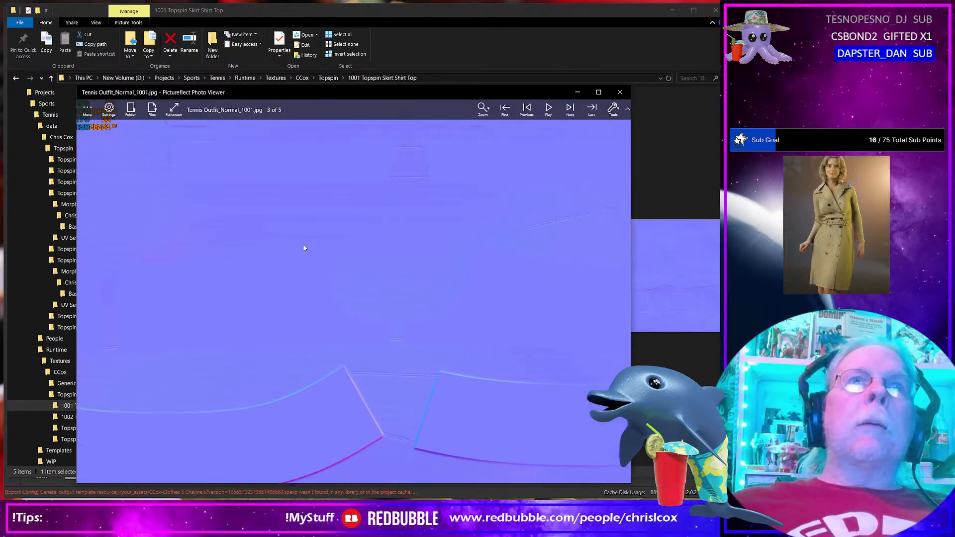
left_click_drag(393, 239, 564, 488)
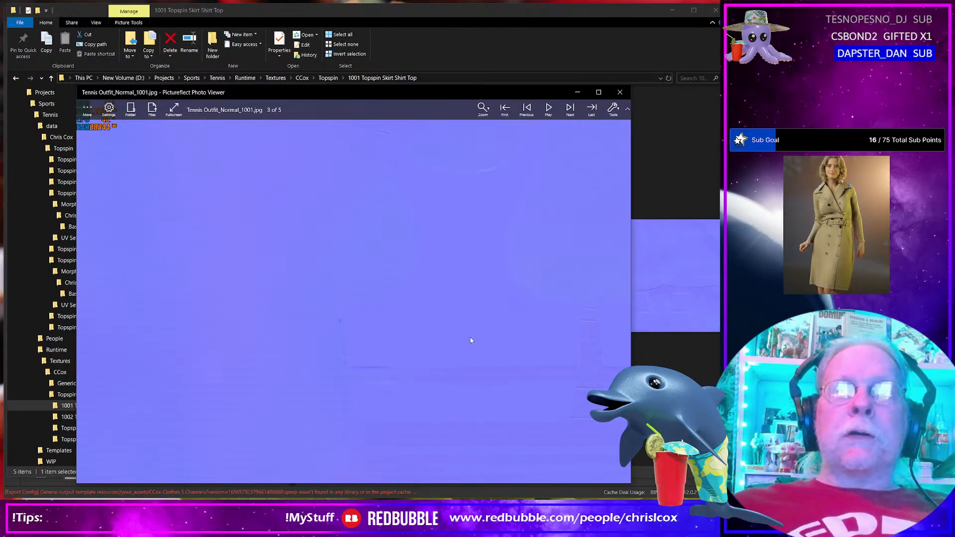
left_click_drag(470, 338, 287, 252)
left_click_drag(360, 285, 351, 293)
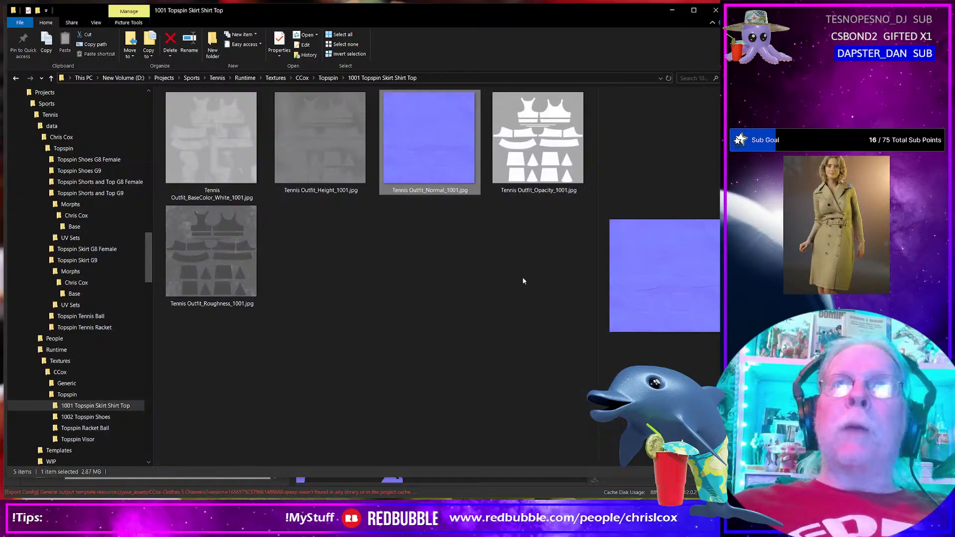
left_click(619, 92)
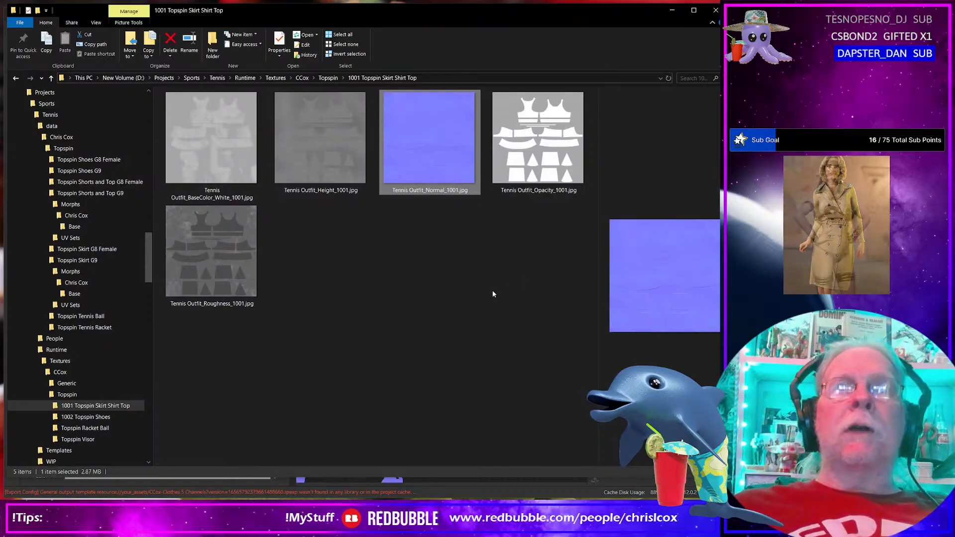
Step: Export the outfit's textures from Substance 3D Painter using the CCox-Clothes_Base Color_UDIM output template
key("alt+Tab")
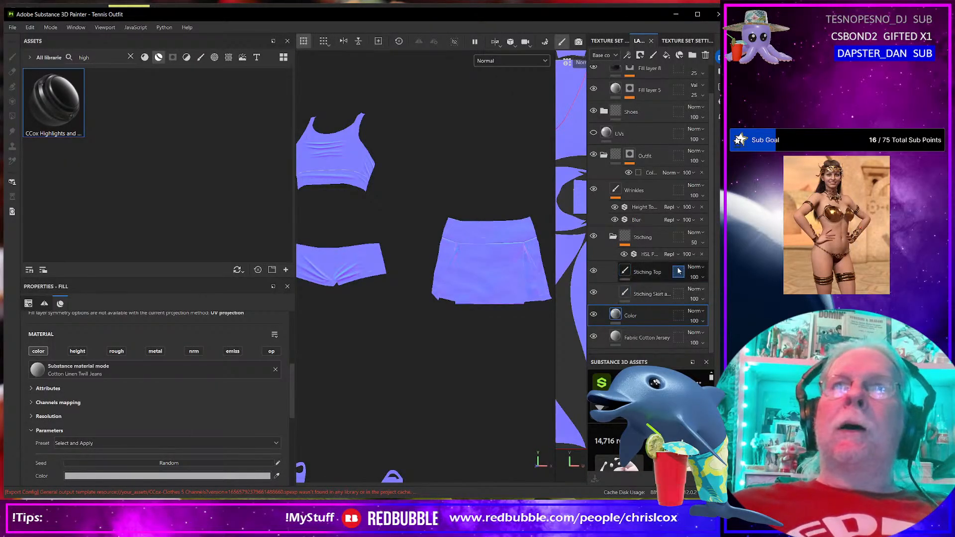
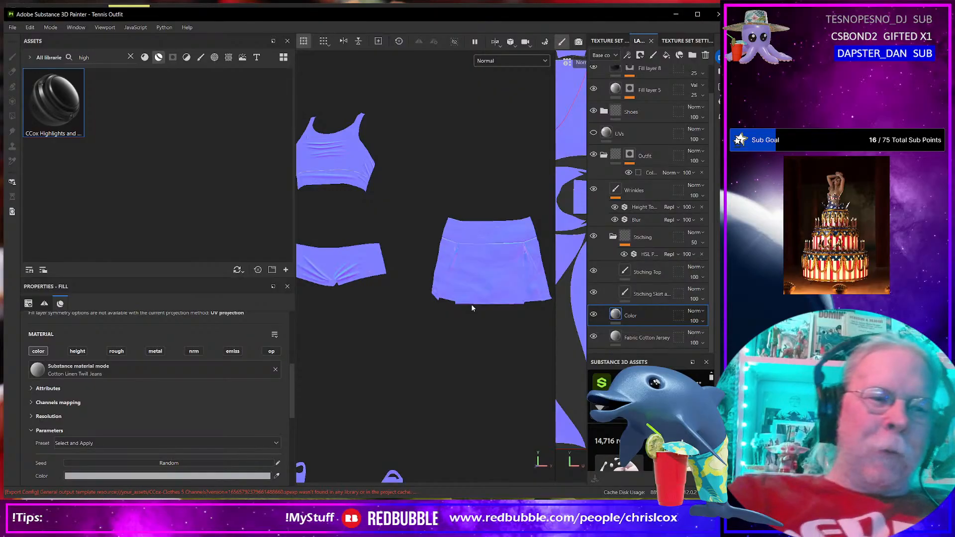
key("ctrl+shift+e")
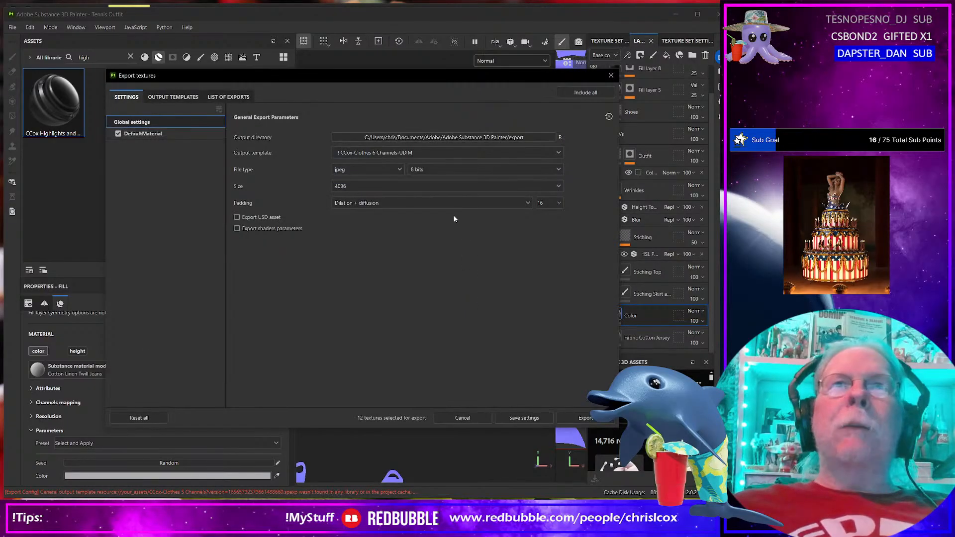
left_click(427, 153)
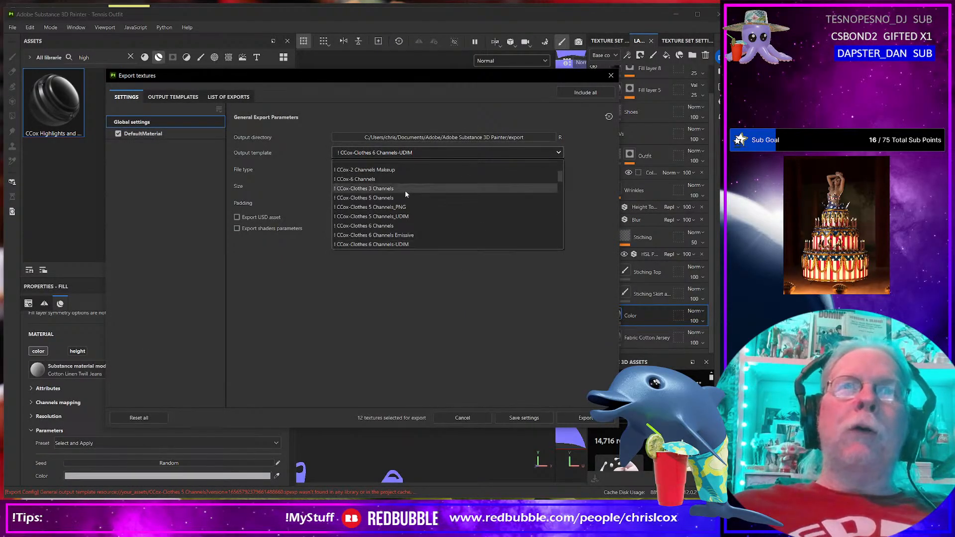
scroll(416, 217, "down", 2)
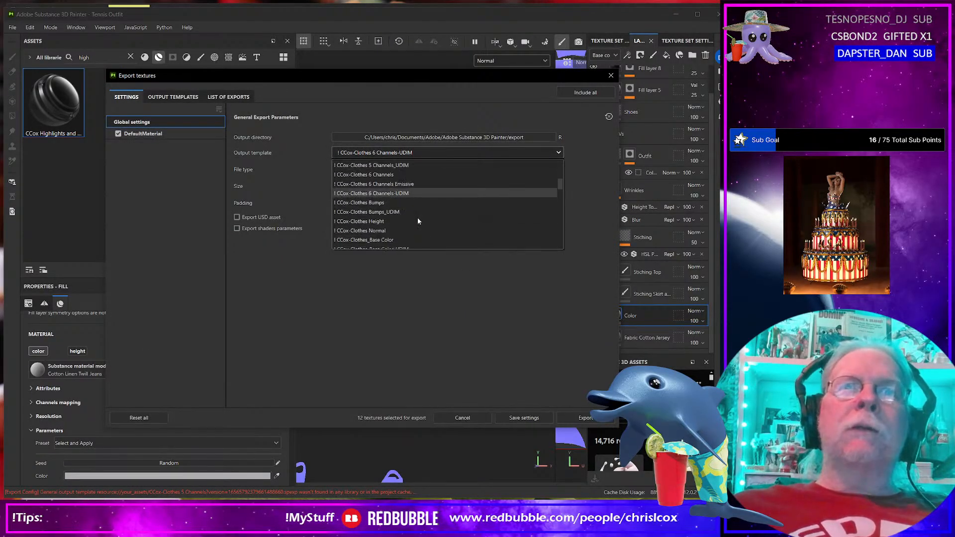
left_click(385, 203)
left_click(438, 153)
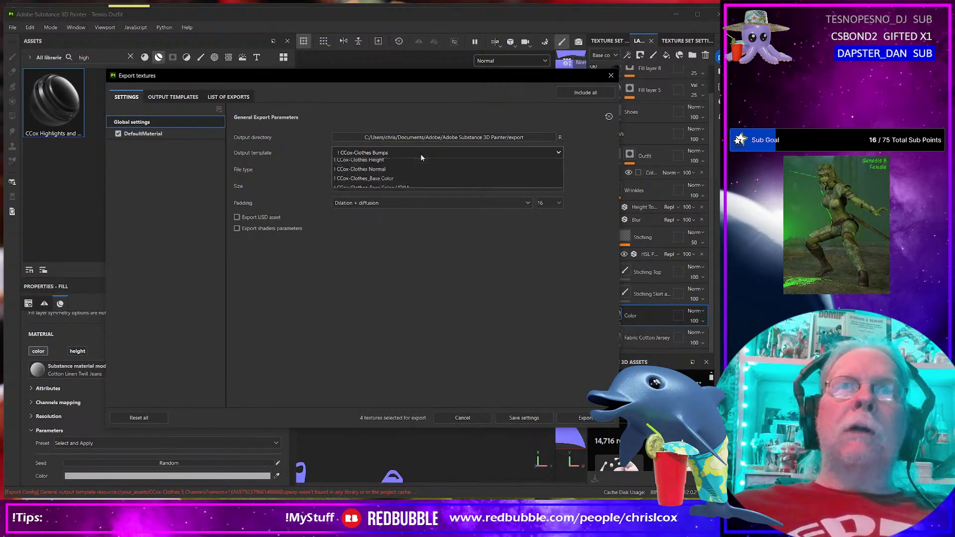
scroll(418, 232, "up", 1)
left_click(398, 222)
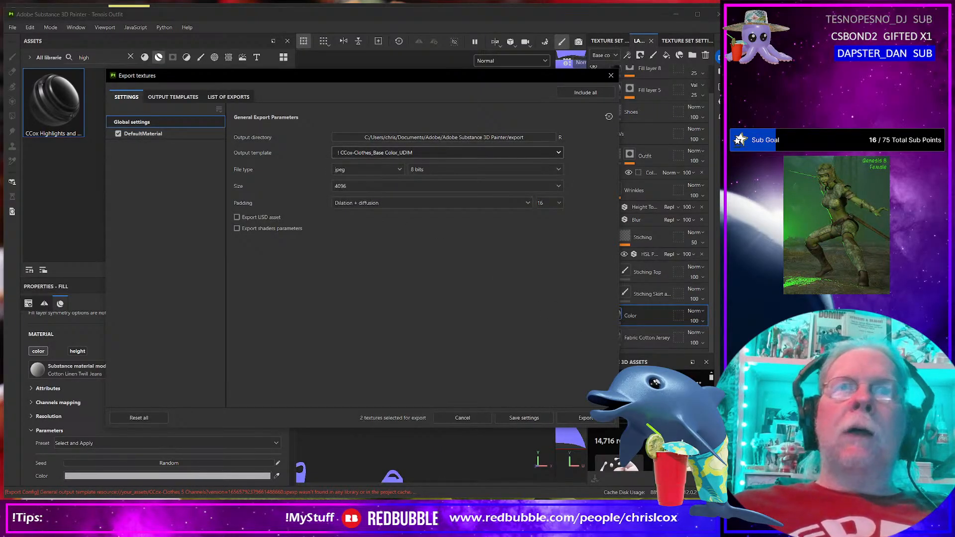
left_click(585, 418)
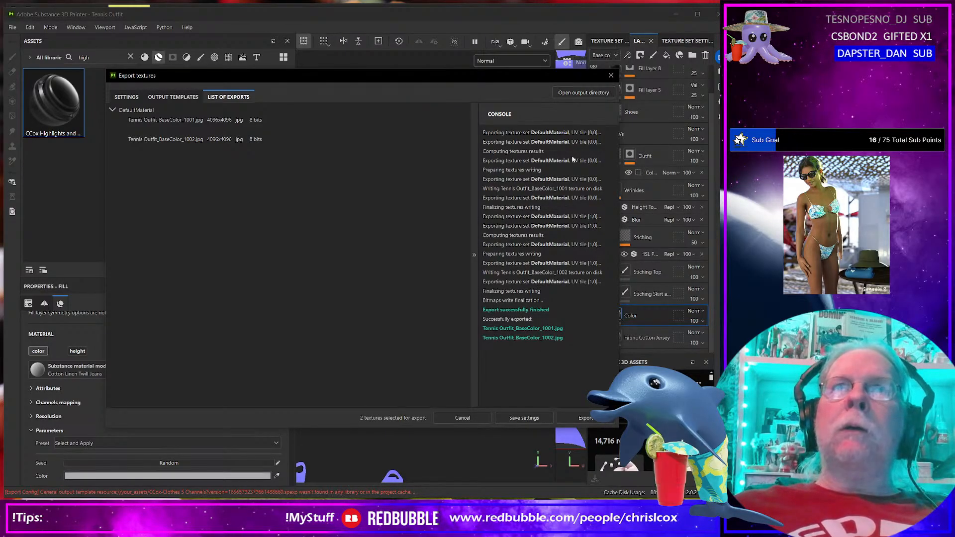
Step: Delete the exported images Tennis Outfit_BaseColor_1001 and 1002 from the export folder and return to Substance 3D Painter
left_click(557, 338)
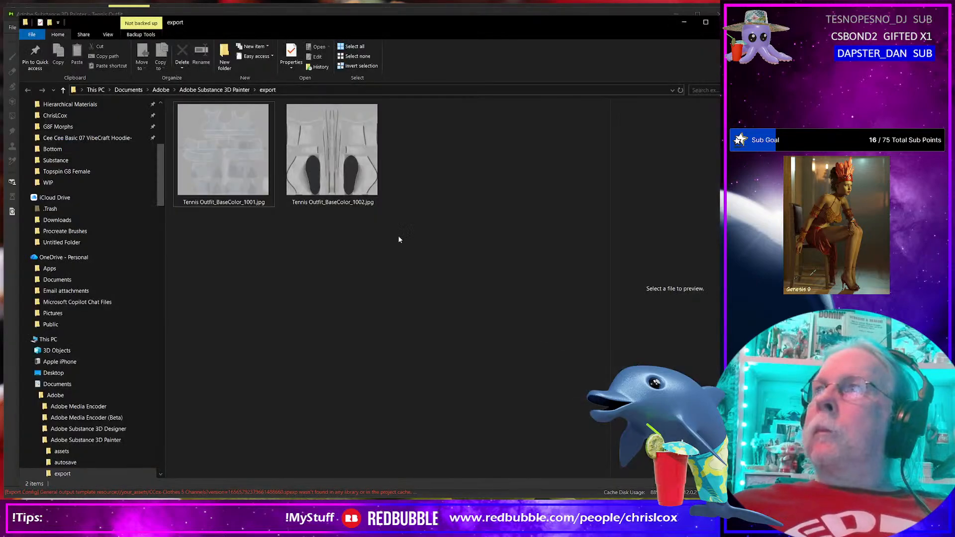
left_click(230, 155)
left_click(327, 173, "shift")
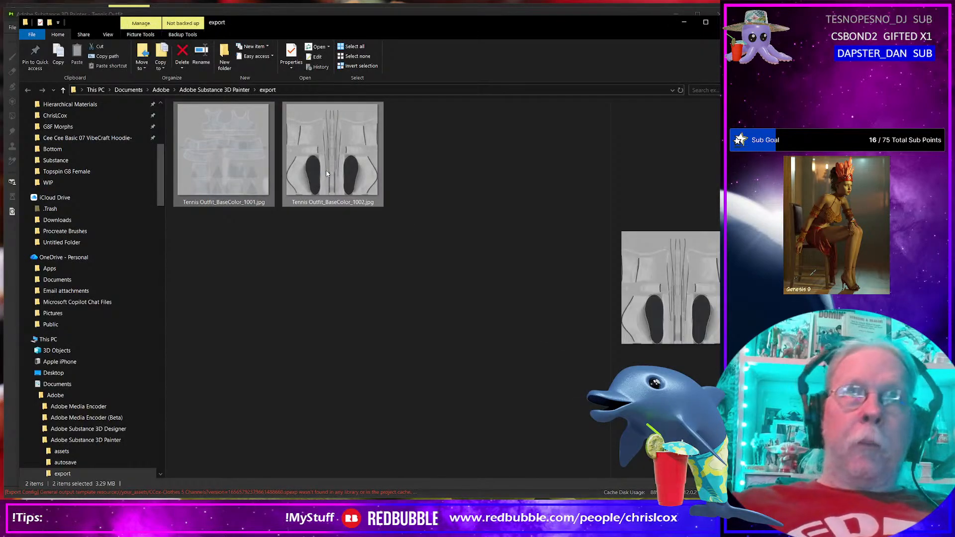
key("Delete")
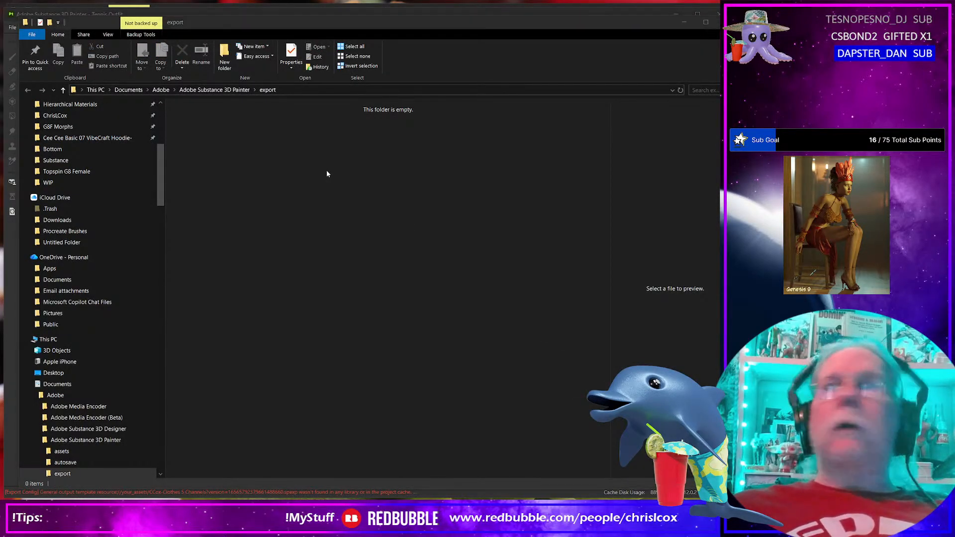
key("alt+F4")
key("alt+Tab")
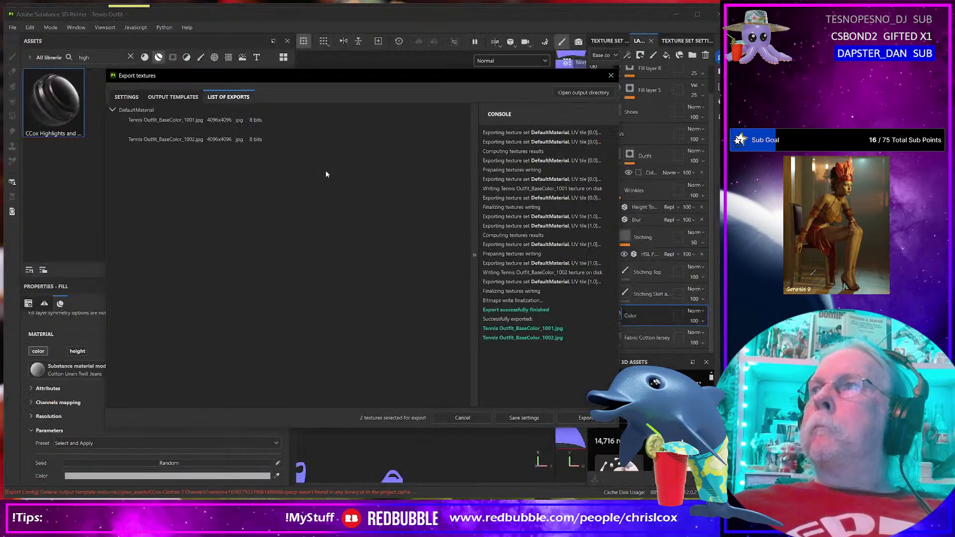
Step: Return to the texture export settings and open the choice of output templates
left_click(126, 96)
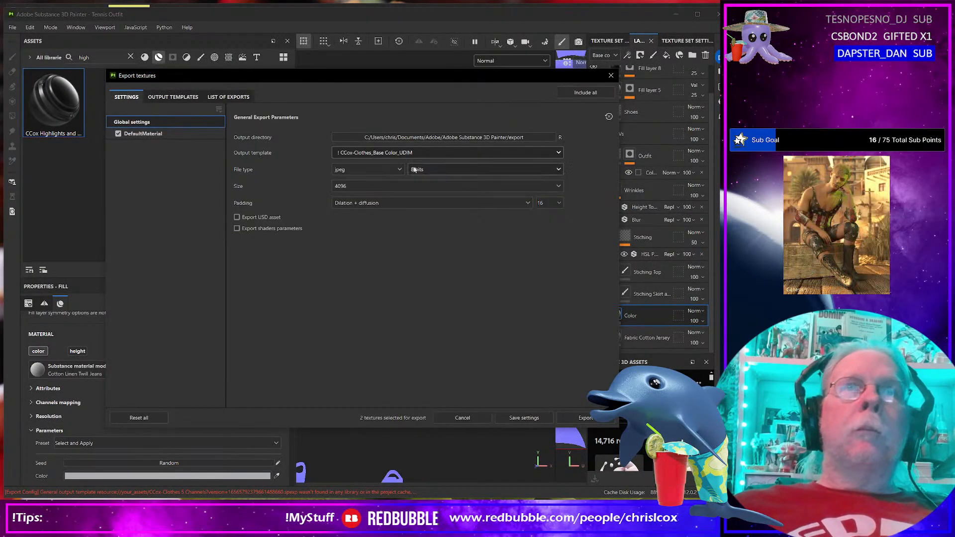
left_click(424, 154)
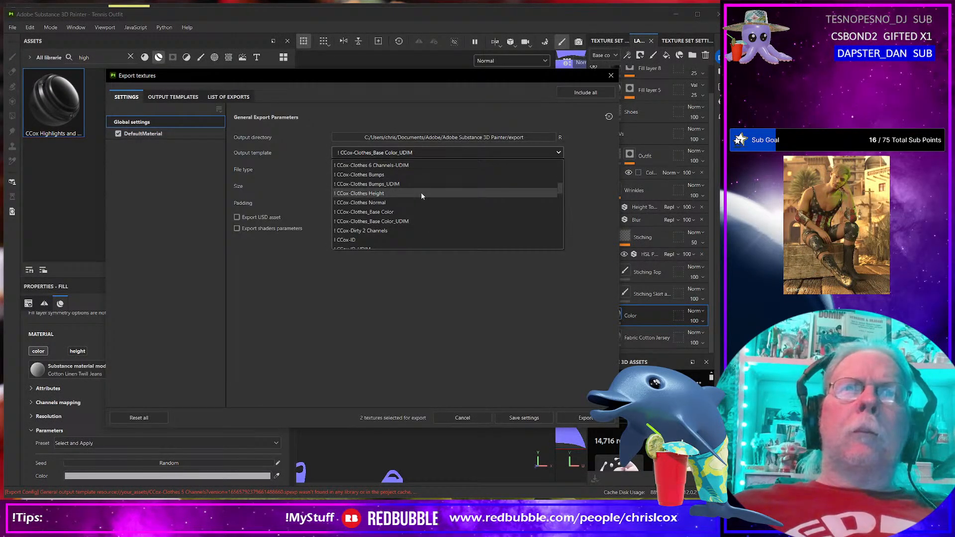
Step: Export the textures with the CCox-Clothes Bumps_UDIM template and check the exported Tennis Outfit_Normal_1001.jpg
left_click(400, 183)
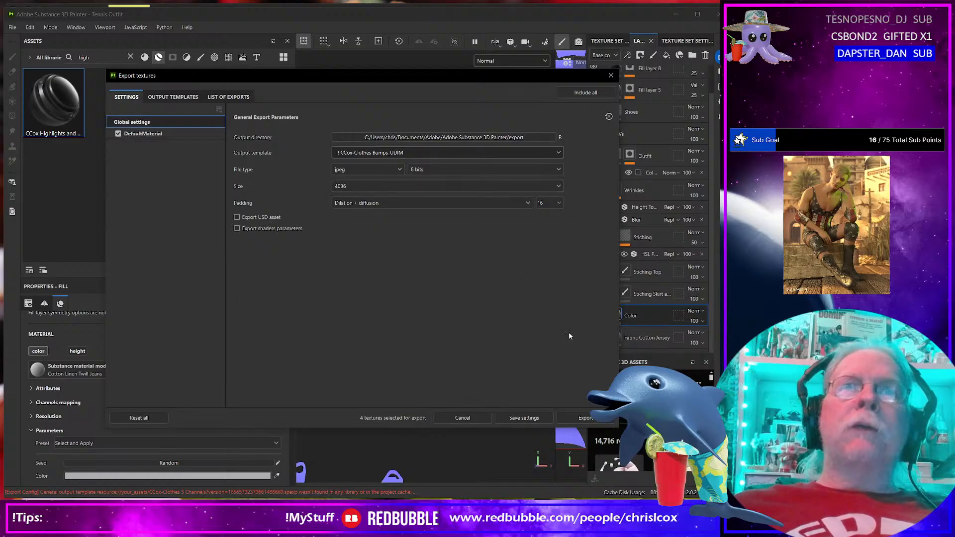
left_click(584, 417)
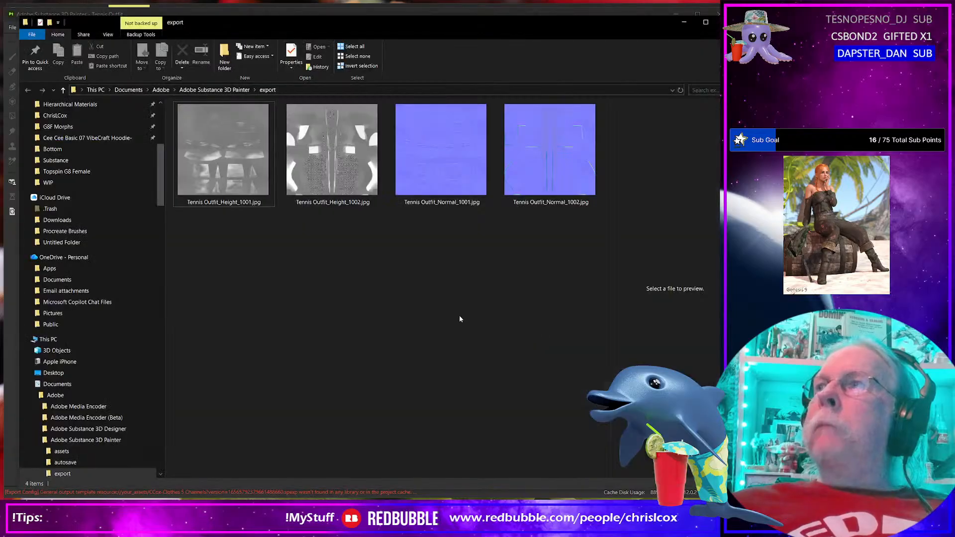
double_click(465, 158)
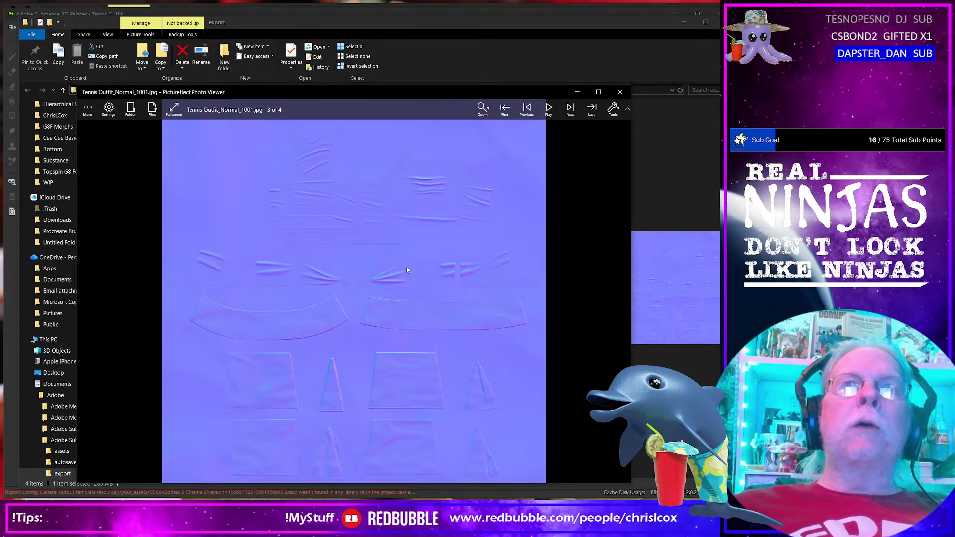
left_click(619, 92)
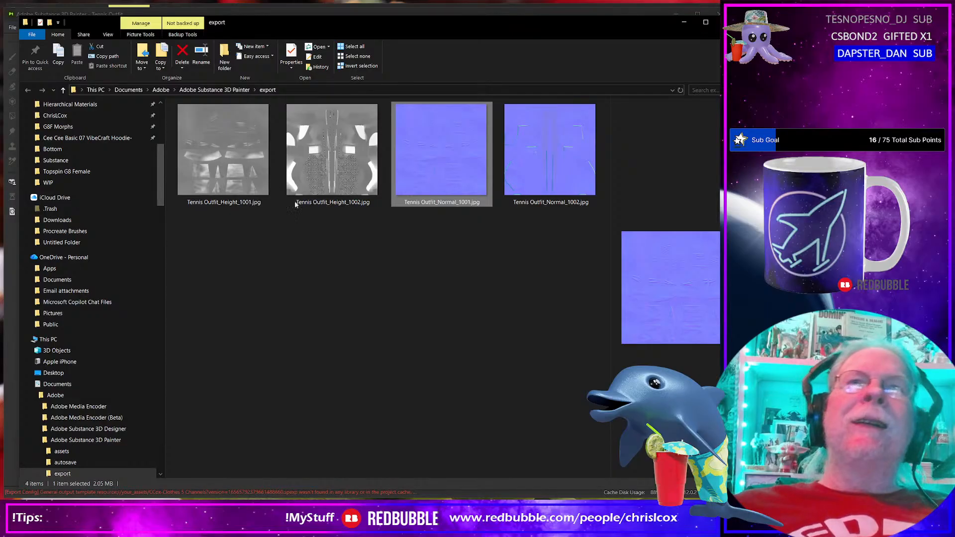
Step: Move the exported 1001 height and normal maps into the 1001 Topspin Skirt Shirt Top folder, replacing the existing files
left_click(204, 190, "ctrl")
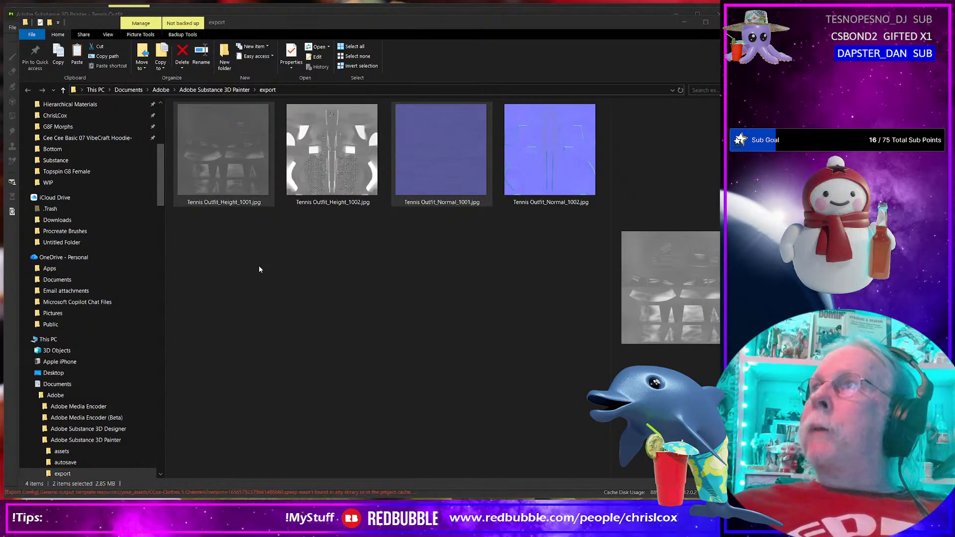
key("alt+Tab")
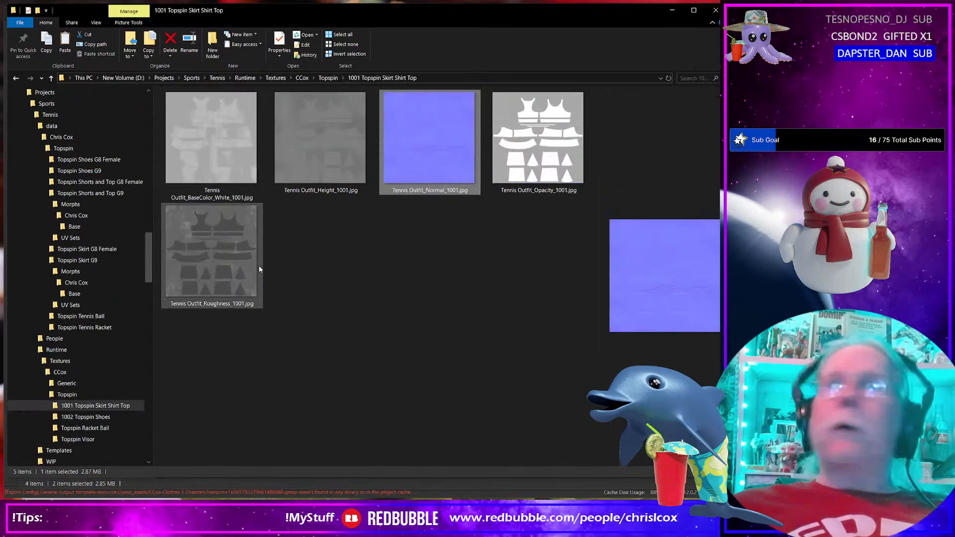
left_click(330, 162)
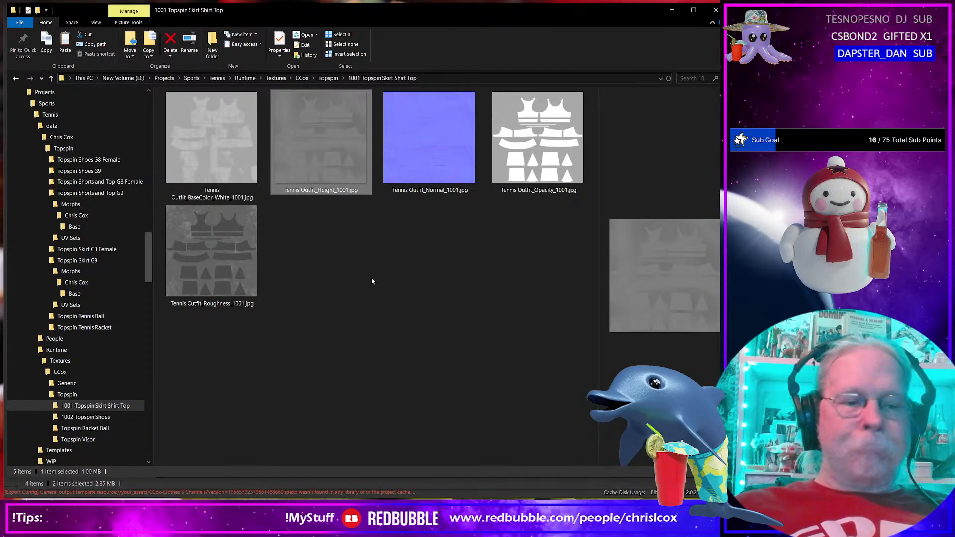
key("ctrl+v")
left_click(478, 219)
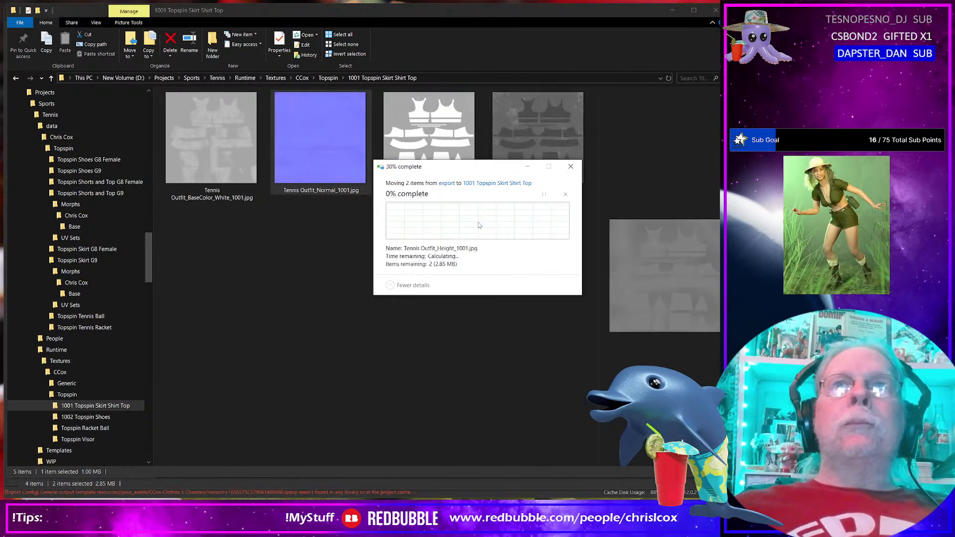
Step: Inspect the 1001 roughness map up close and view the new 1001 height map in the texture folder
left_click(433, 156)
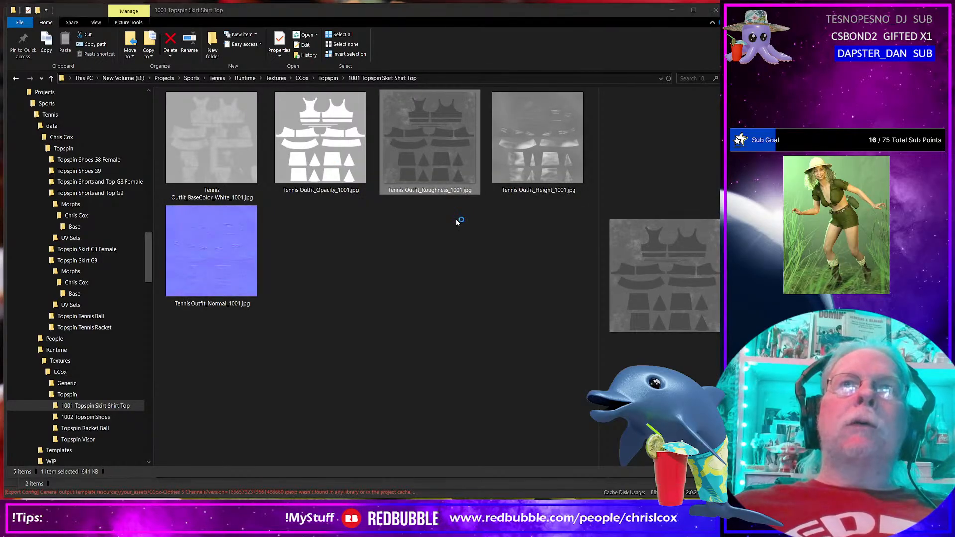
scroll(434, 290, "up", 3)
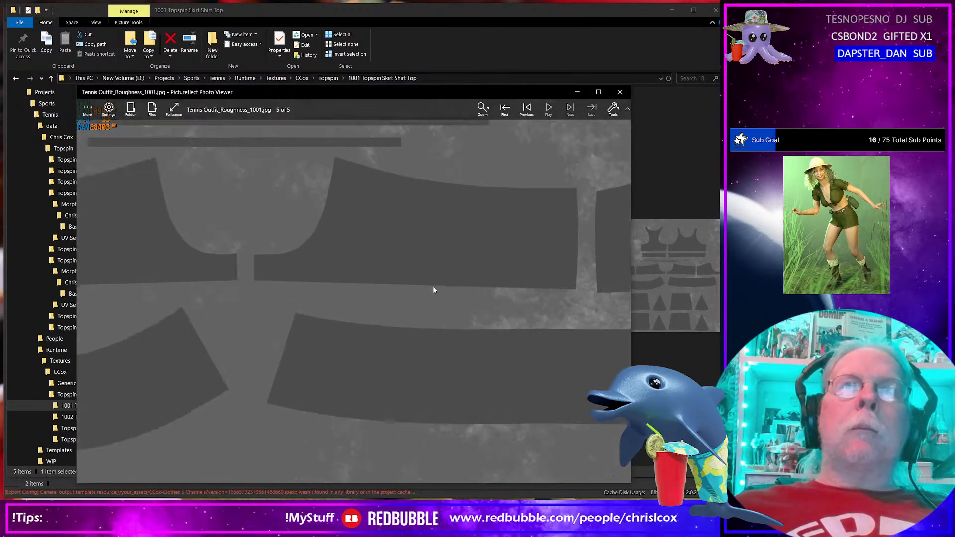
scroll(434, 290, "up", 6)
scroll(433, 289, "down", 6)
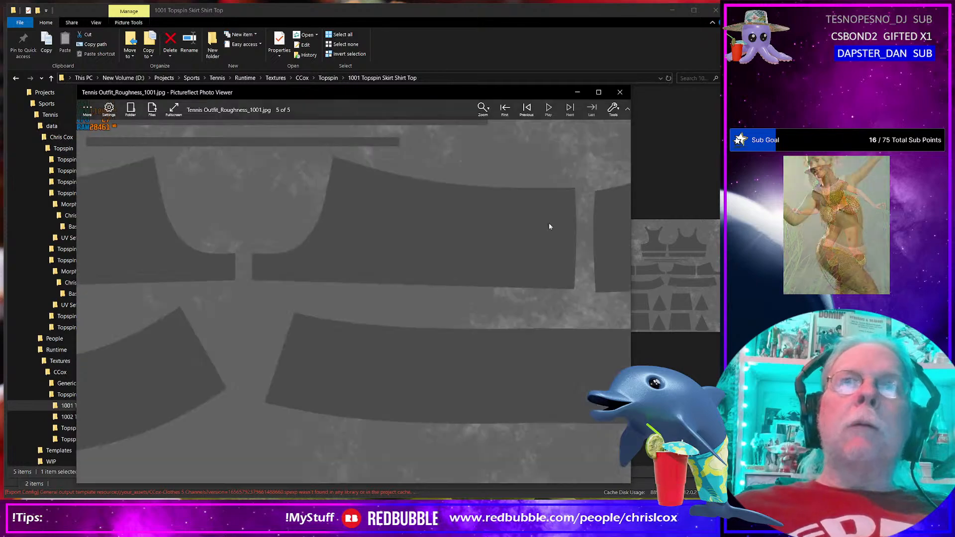
left_click(619, 92)
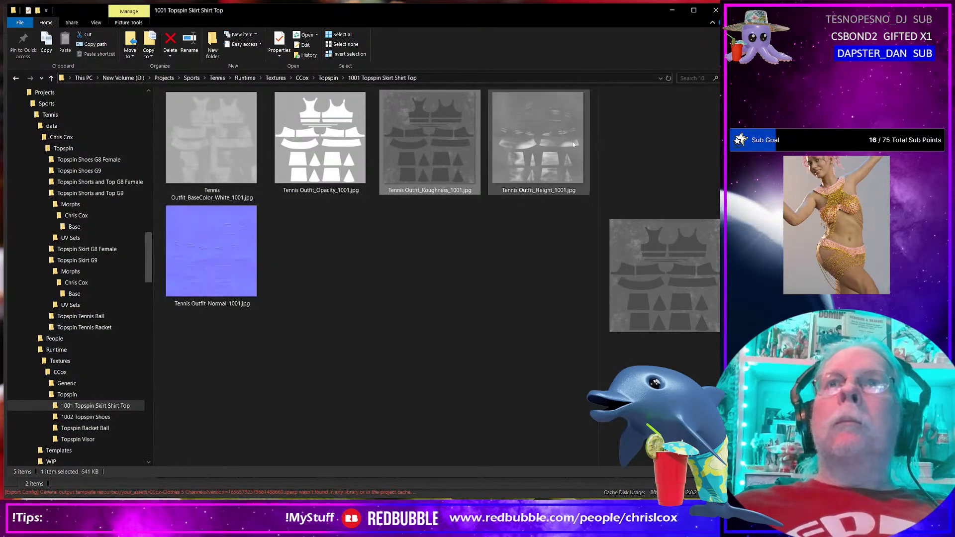
left_click(543, 140)
double_click(544, 143)
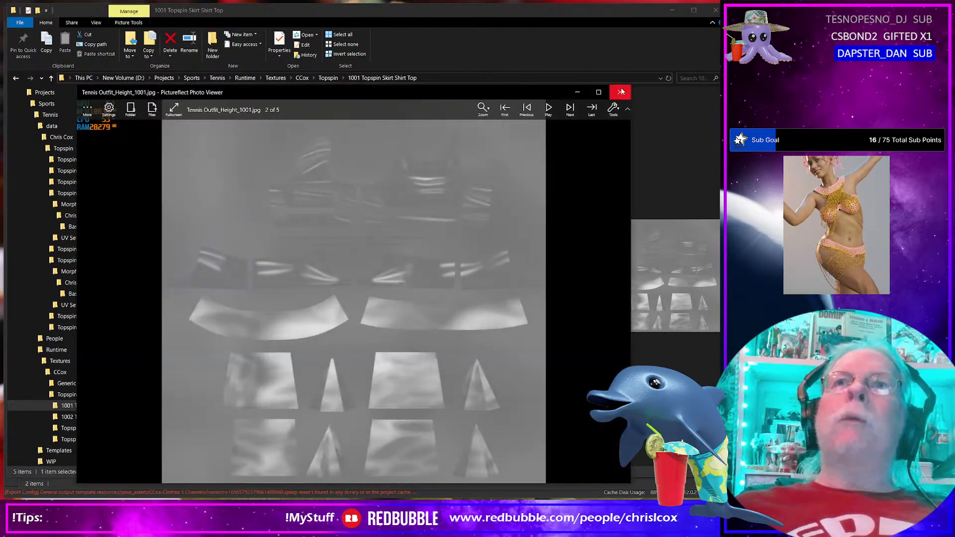
left_click(619, 92)
Step: Examine Tennis Outfit_Opacity_1001.jpg up close for its opacity shading across the garment pieces
double_click(315, 144)
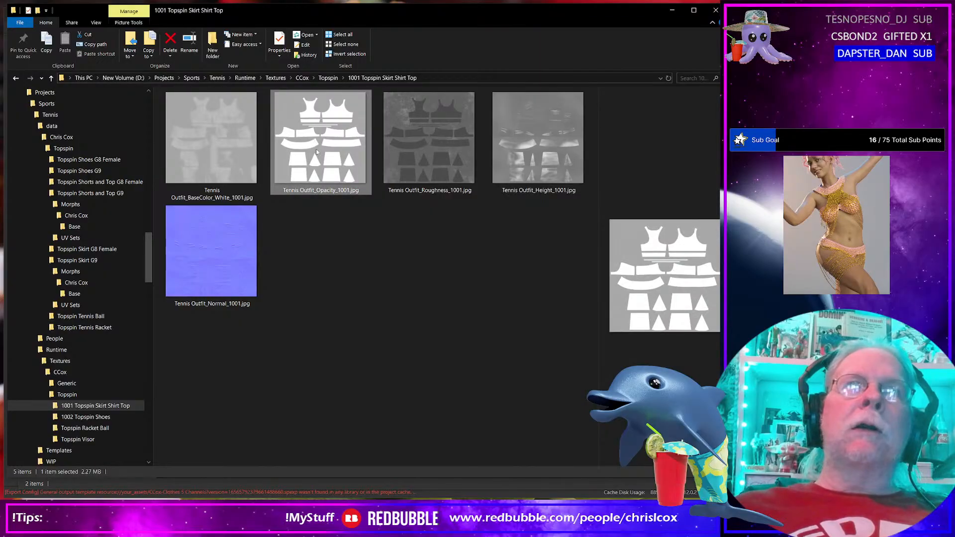
scroll(398, 274, "down", 2)
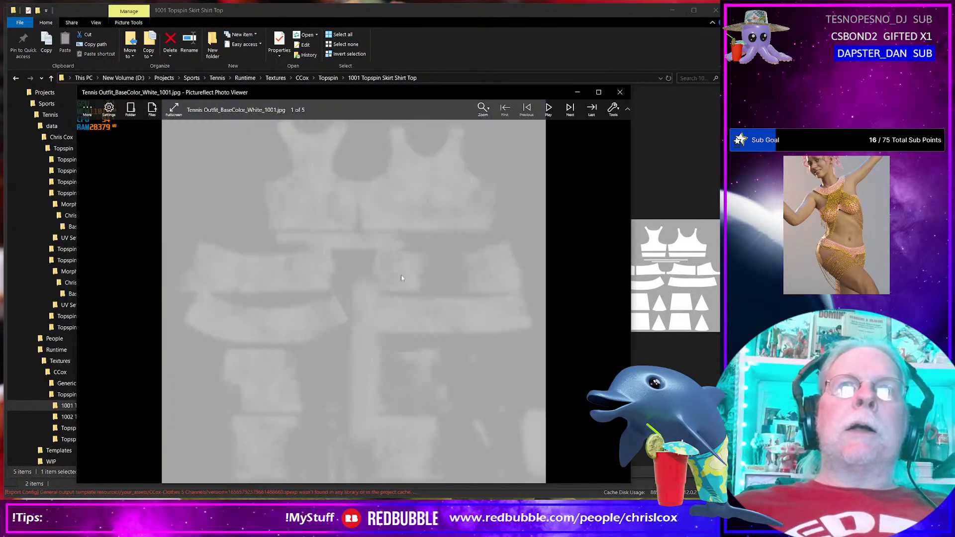
scroll(410, 276, "down", 1)
scroll(409, 275, "down", 2)
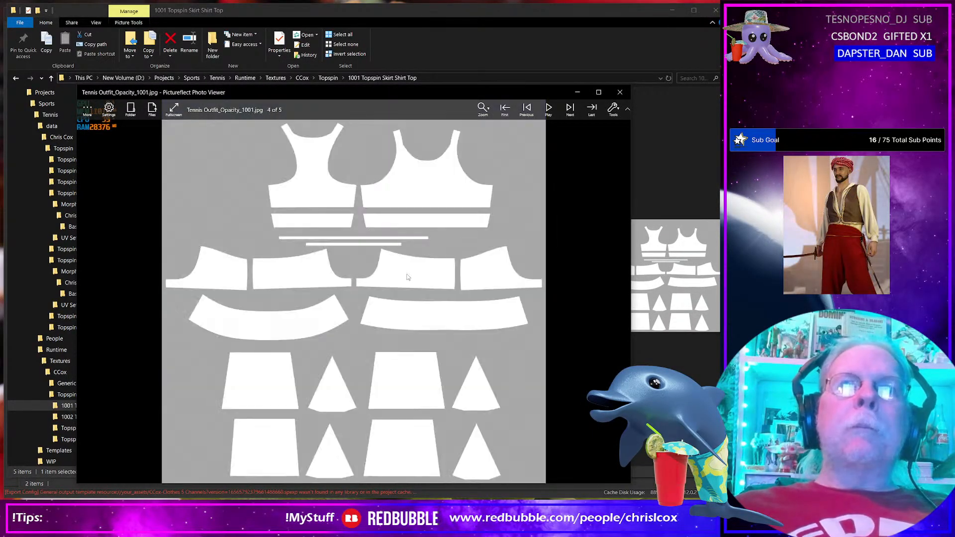
scroll(406, 272, "up", 3, "ctrl")
scroll(405, 274, "up", 2, "ctrl")
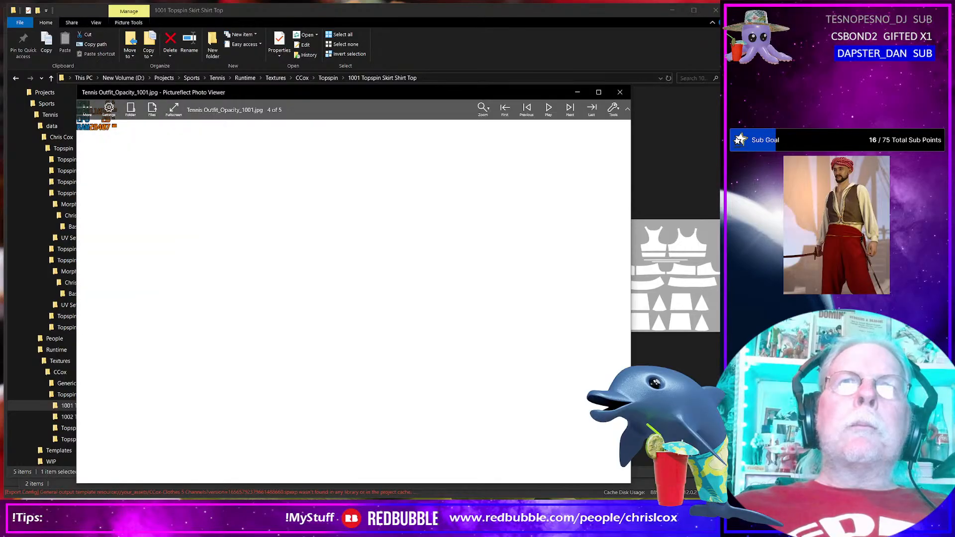
scroll(406, 274, "down", 3, "ctrl")
scroll(405, 271, "down", 2, "ctrl")
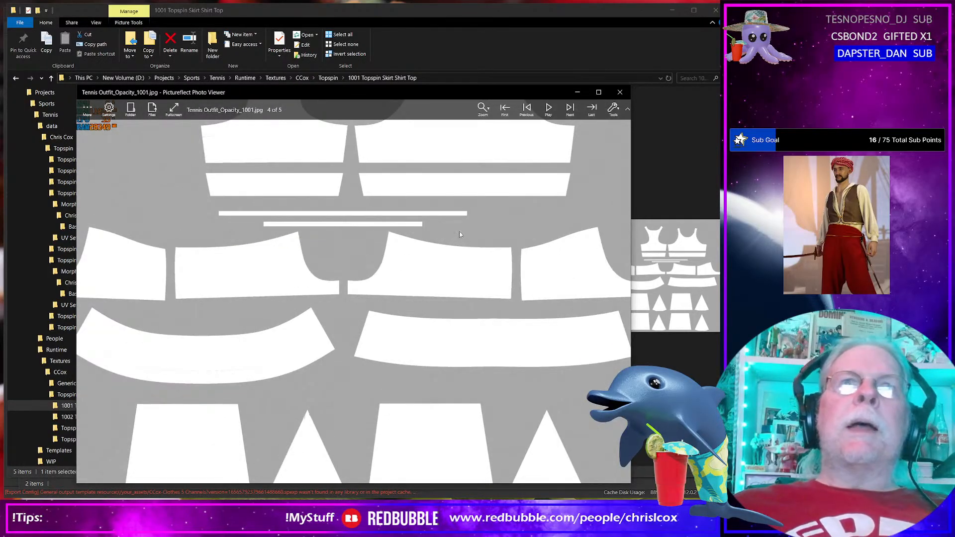
left_click(620, 92)
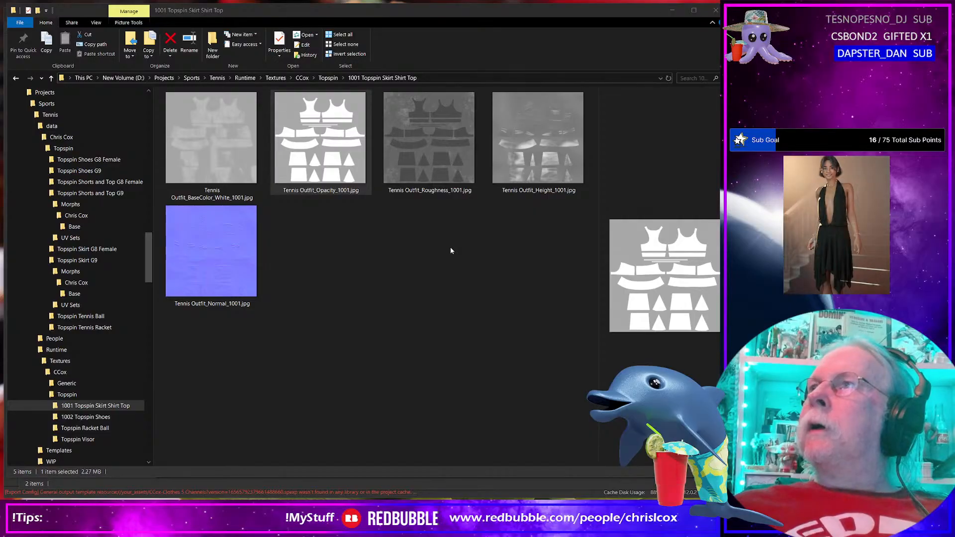
Step: Return to Substance 3D Painter, close the export window and examine the skirt in the Opacity channel view
key("alt+Tab")
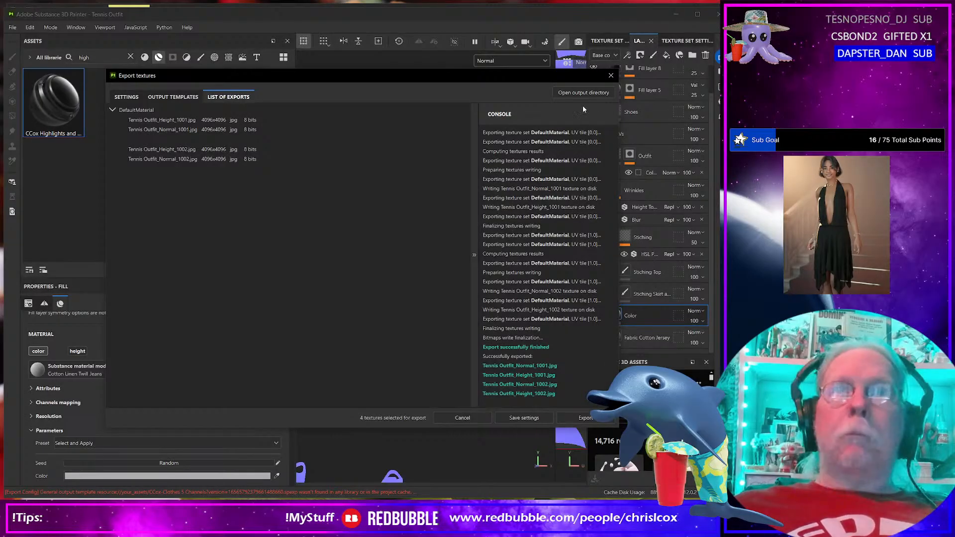
left_click(611, 77)
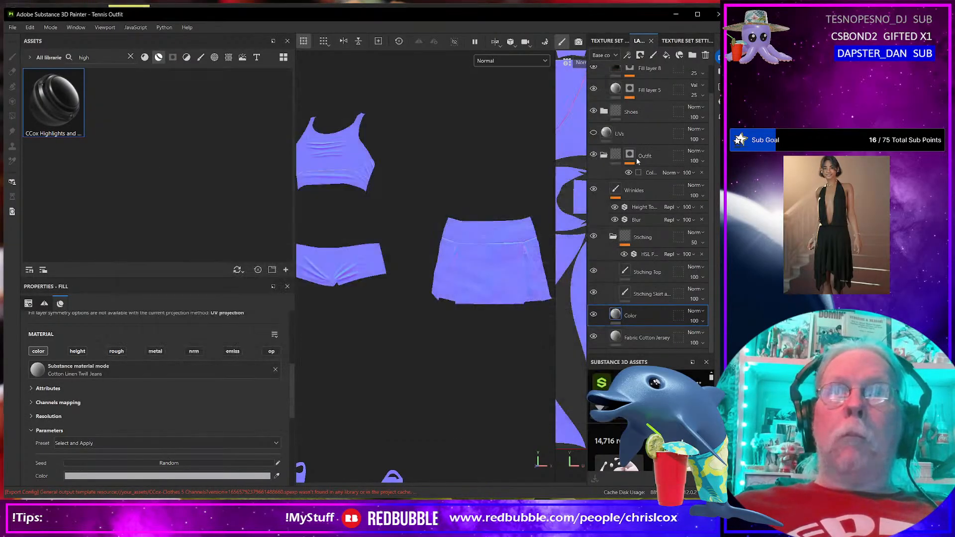
left_click(514, 61)
left_click(512, 153)
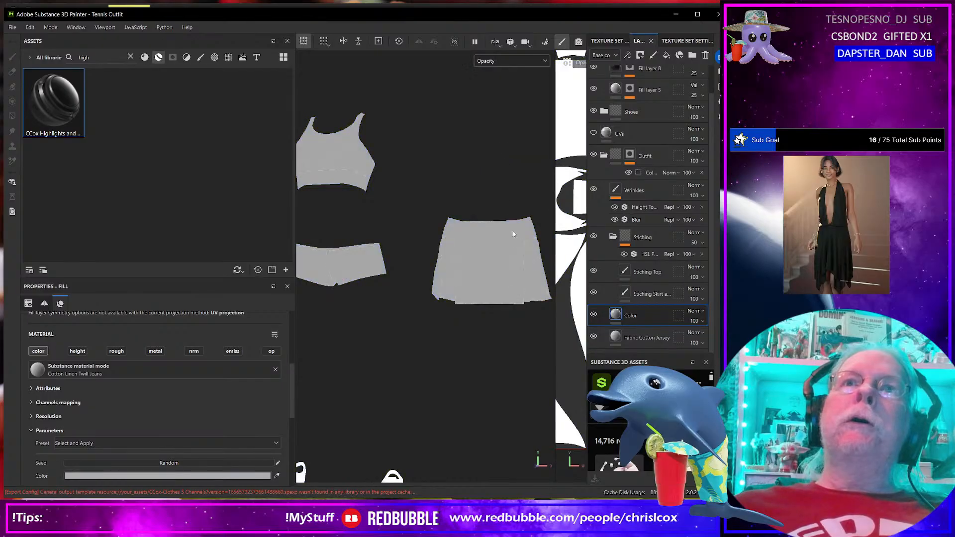
scroll(499, 264, "up", 10)
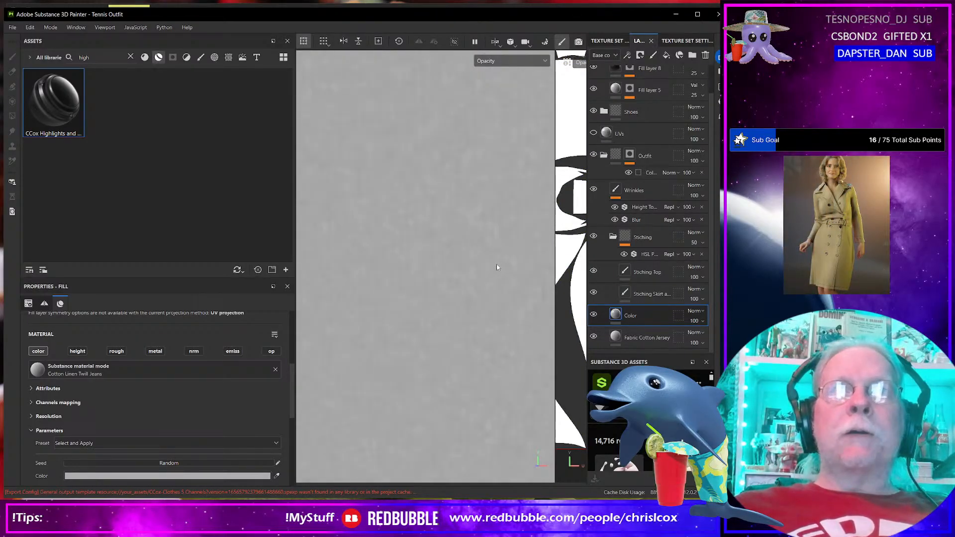
scroll(496, 267, "down", 3)
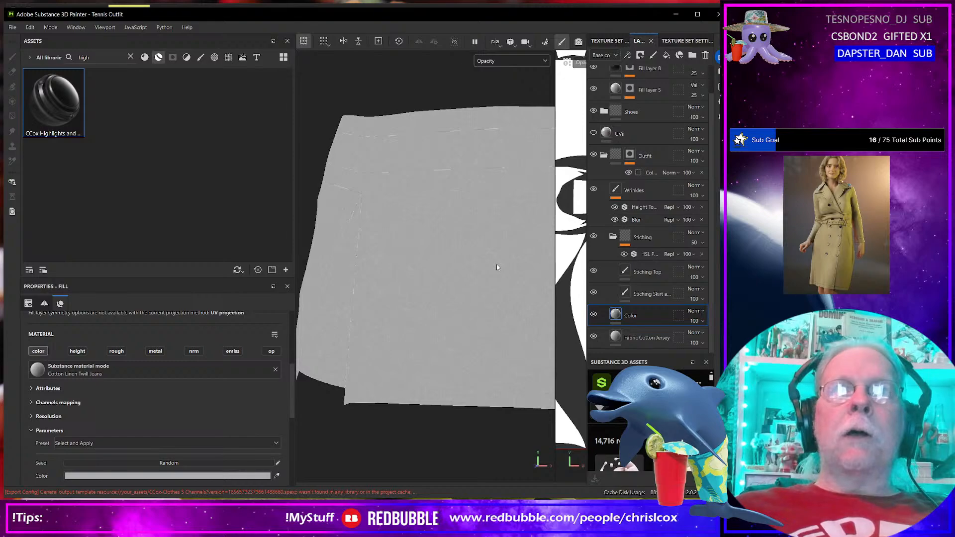
scroll(496, 267, "down", 3)
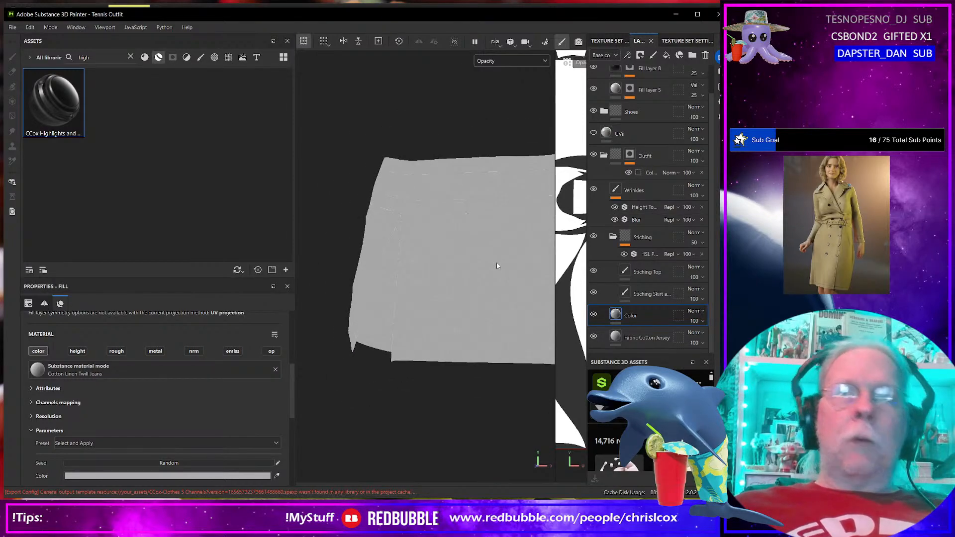
Step: Export the outfit's opacity maps as 4096 JPEGs using the CCox-Opacity_UDIM template
key("ctrl+shift+e")
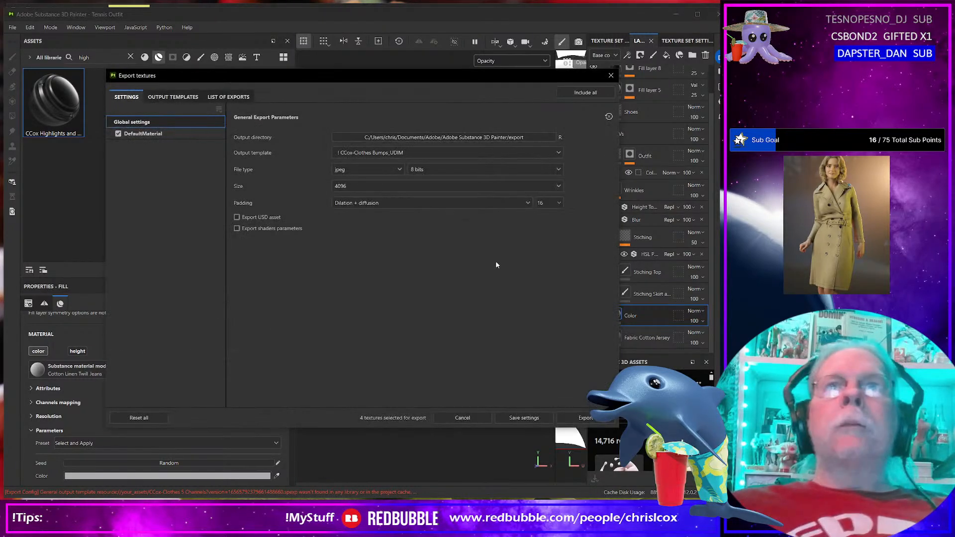
left_click(417, 153)
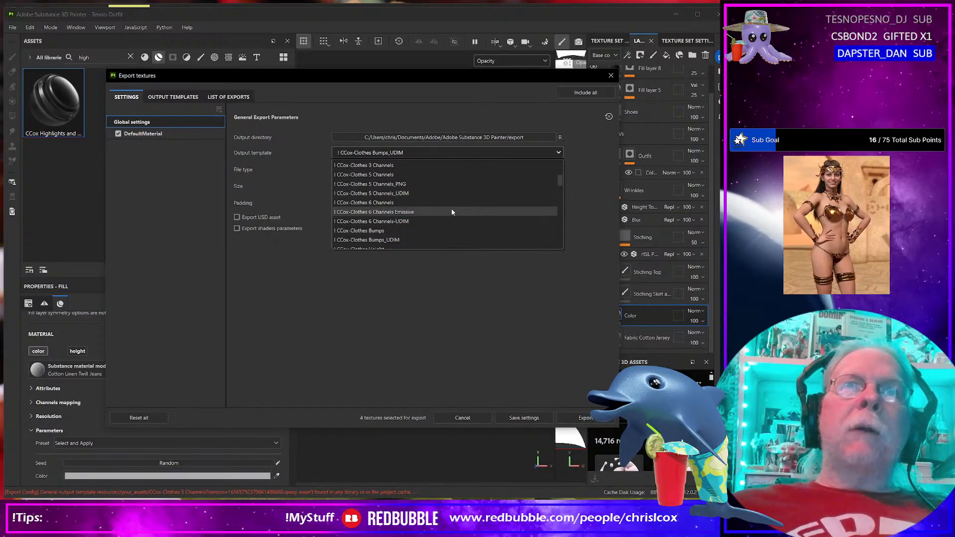
scroll(452, 214, "down", 3)
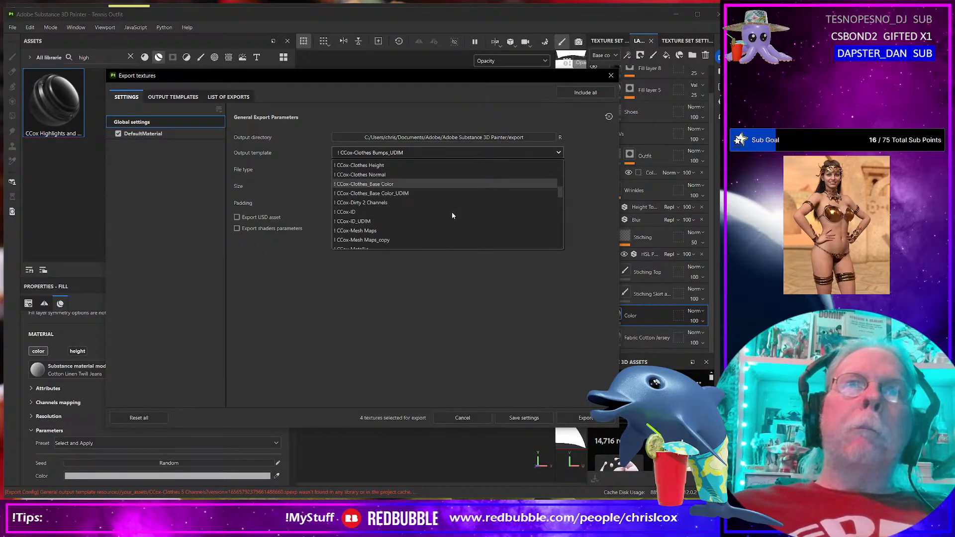
left_click(386, 240)
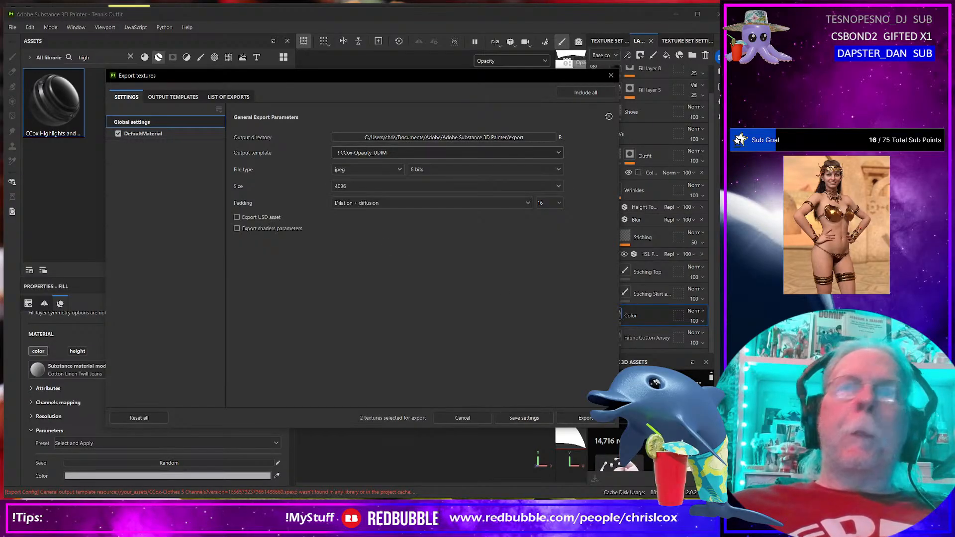
left_click(593, 420)
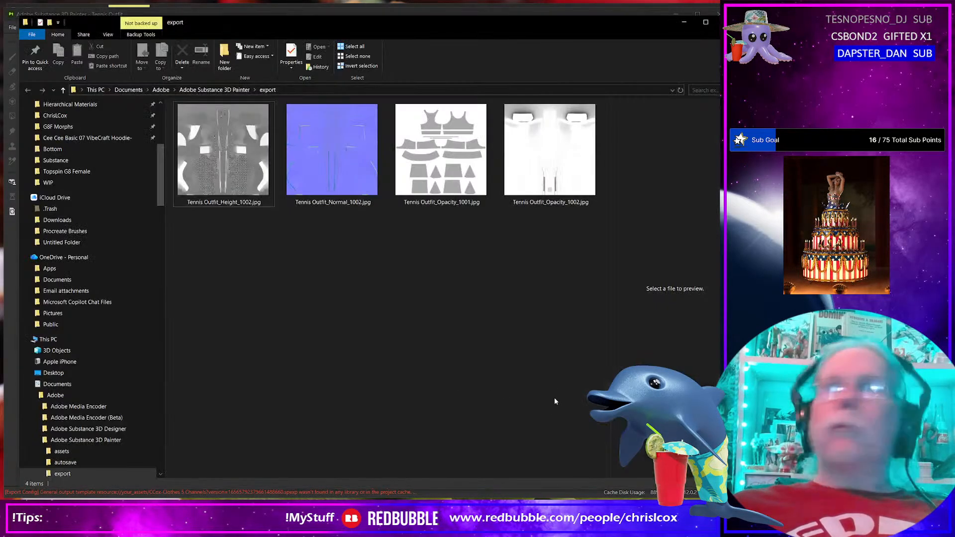
Step: Move Tennis Outfit_Height_1002.jpg and Tennis Outfit_Normal_1002.jpg from the export folder into the 1002 Topspin Shoes texture folder
left_click(332, 181)
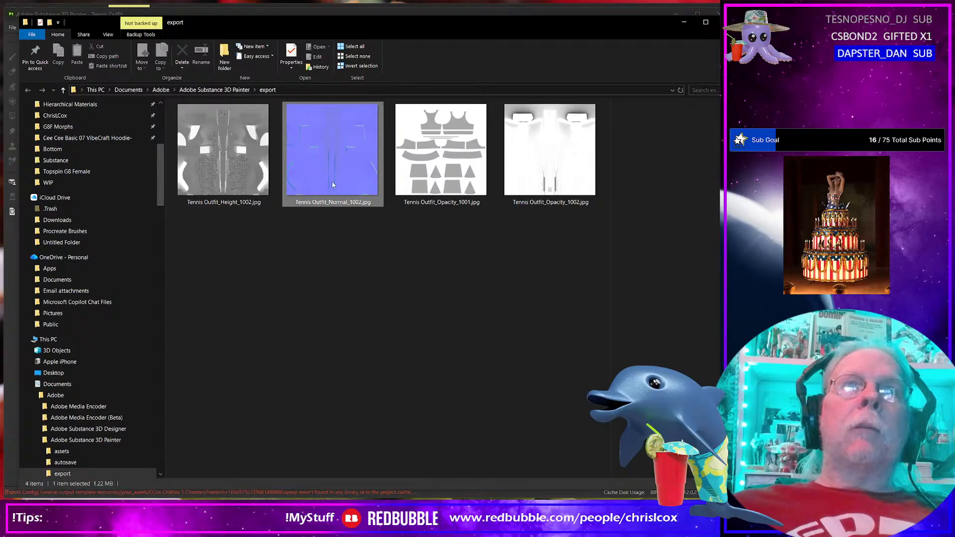
left_click(237, 182, "ctrl")
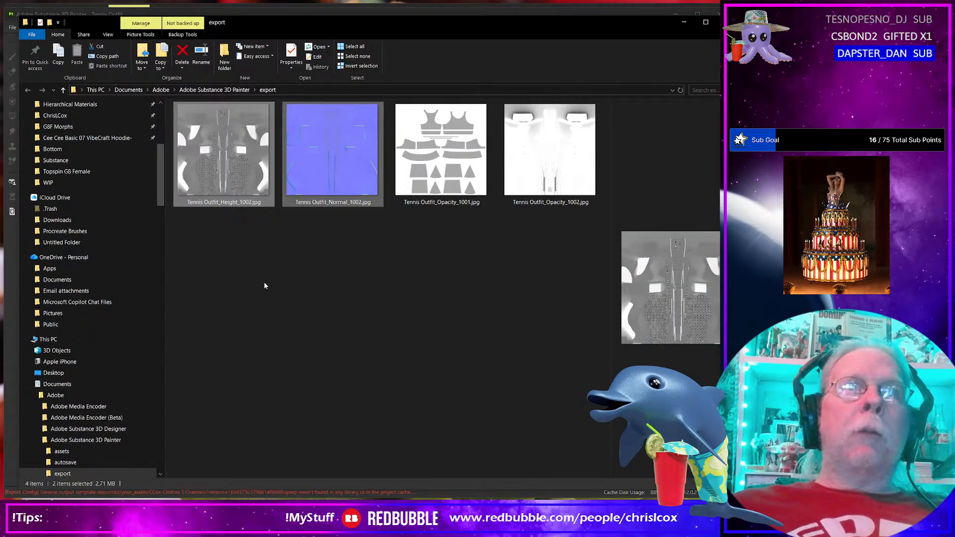
key("alt+Tab")
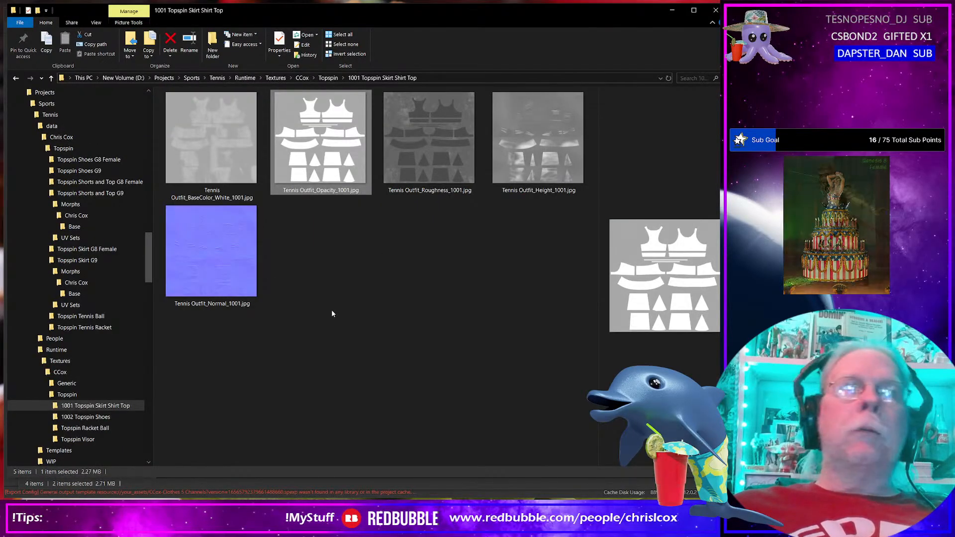
key("alt+Tab")
left_click(241, 156)
left_click(320, 156, "ctrl")
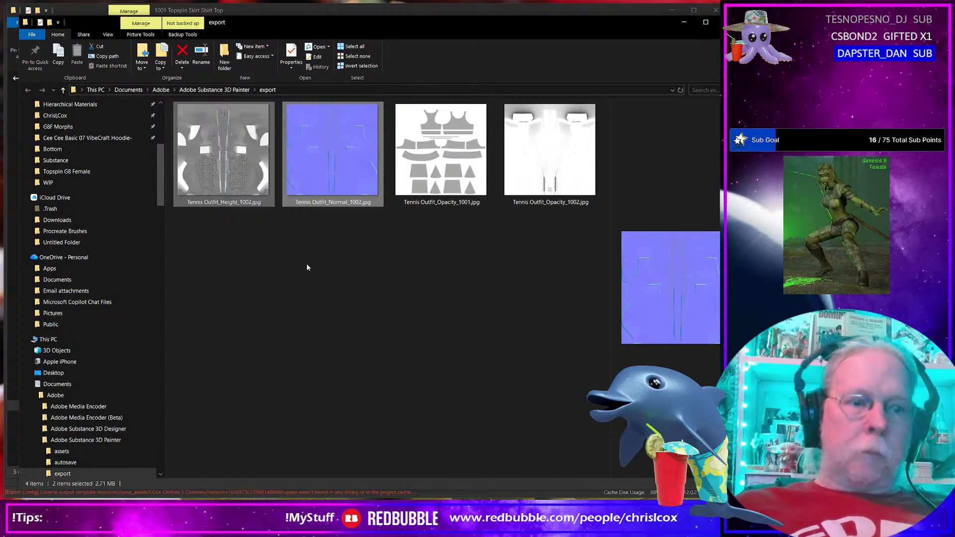
key("ctrl+x")
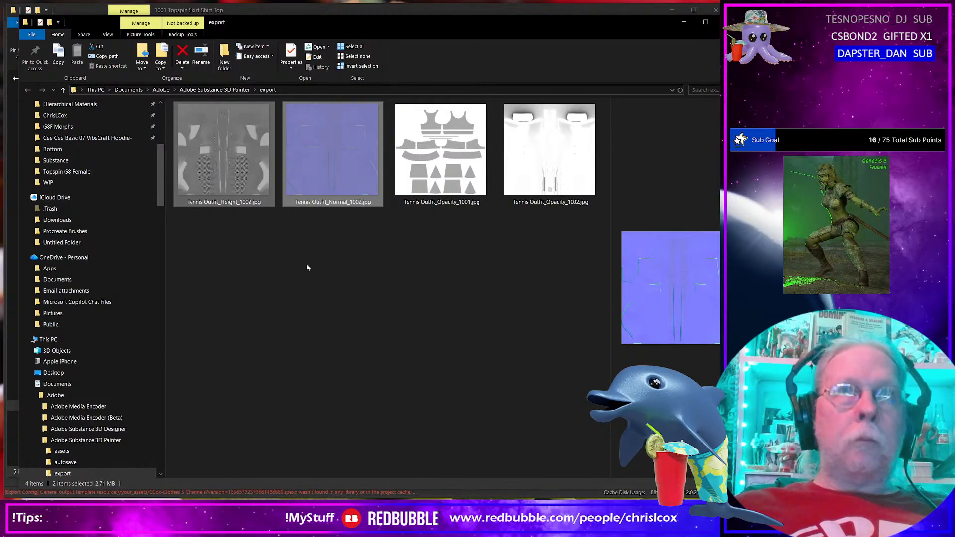
key("alt")
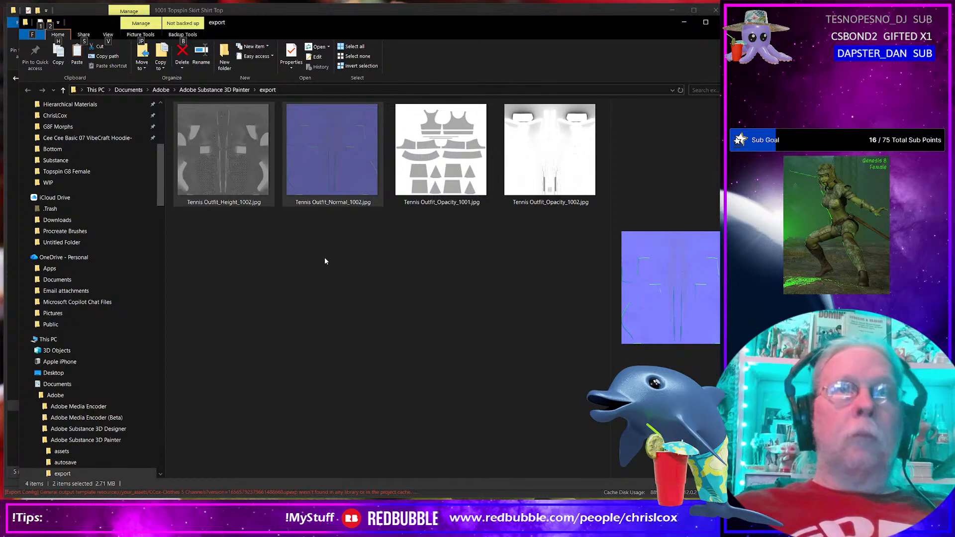
key("alt+Tab")
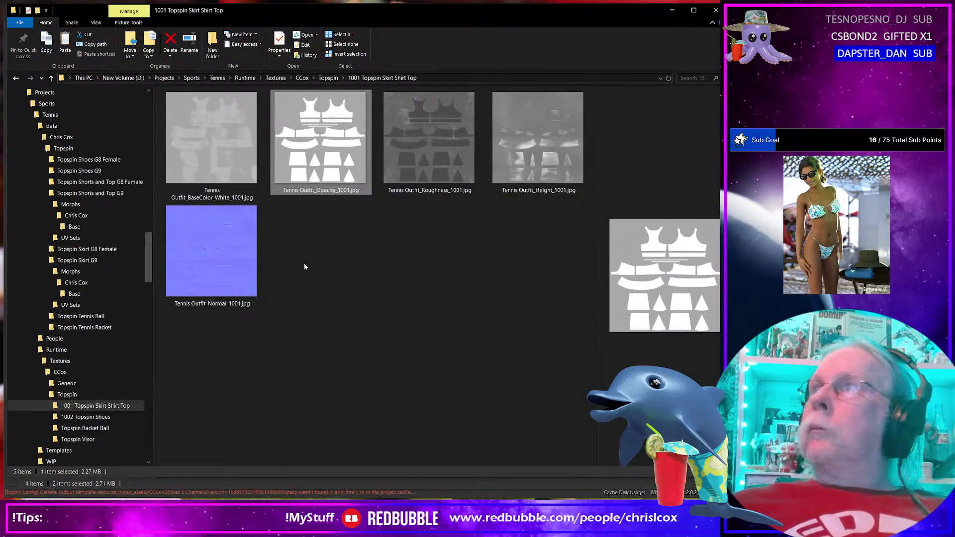
right_click(101, 418)
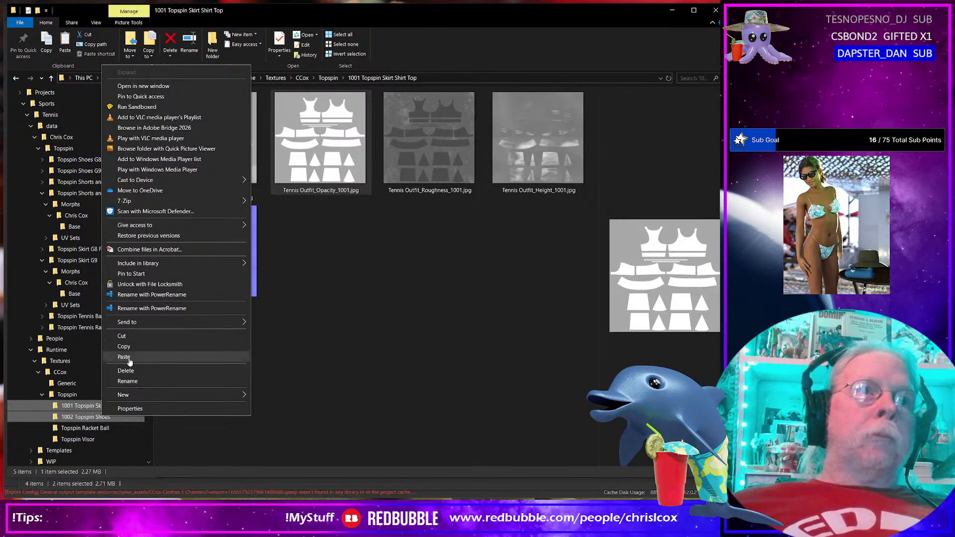
left_click(123, 357)
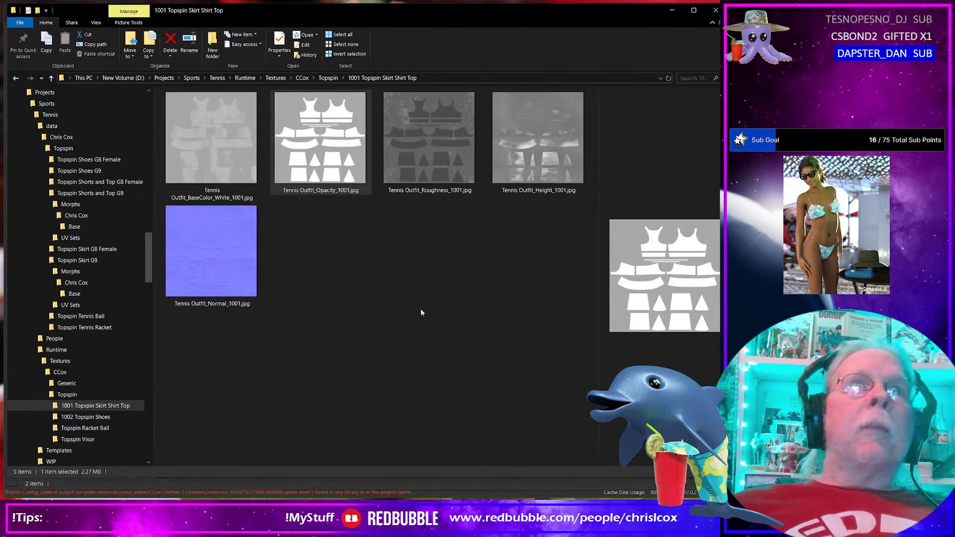
Step: Delete Tennis Outfit_Opacity_1002.jpg from the Substance 3D Painter export folder
key("alt+Tab")
left_click(342, 183)
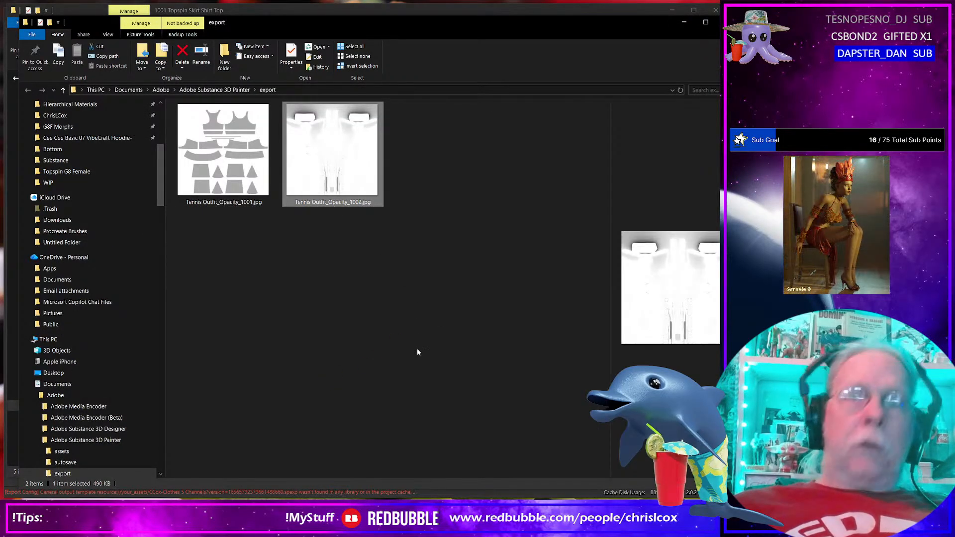
key("Delete")
Step: Move Tennis Outfit_Opacity_1001.jpg from the export folder into 1001 Topspin Skirt Shirt Top, replacing the existing file
left_click(244, 191)
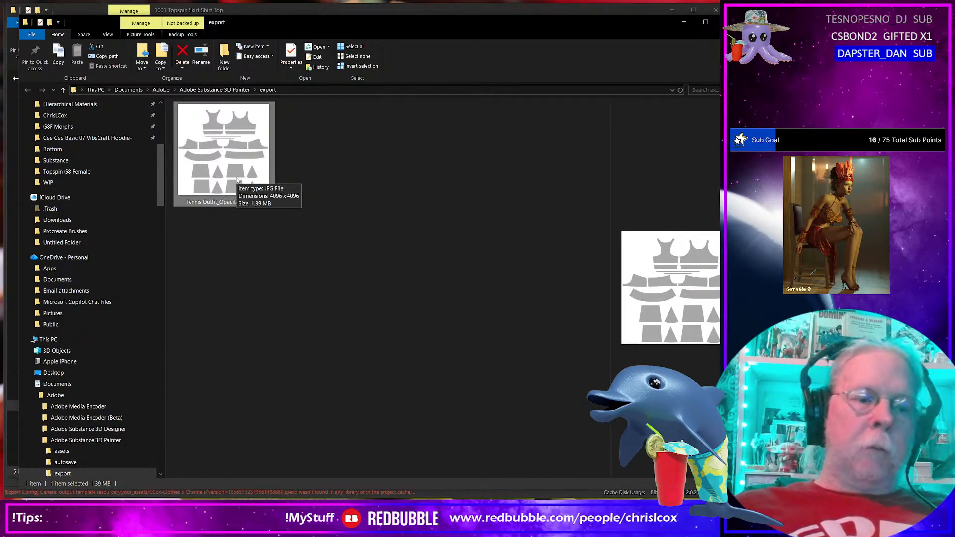
key("ctrl+x")
key("alt+Tab")
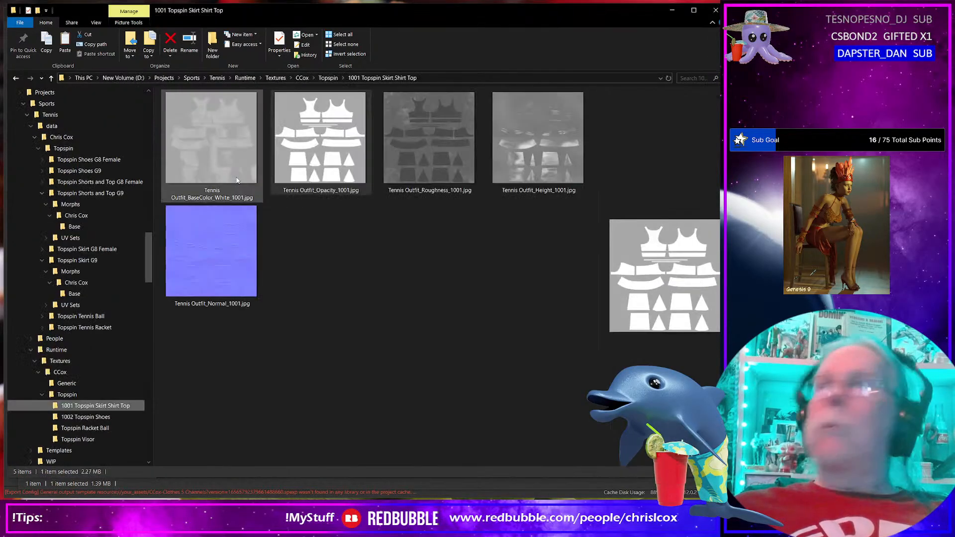
key("ctrl+v")
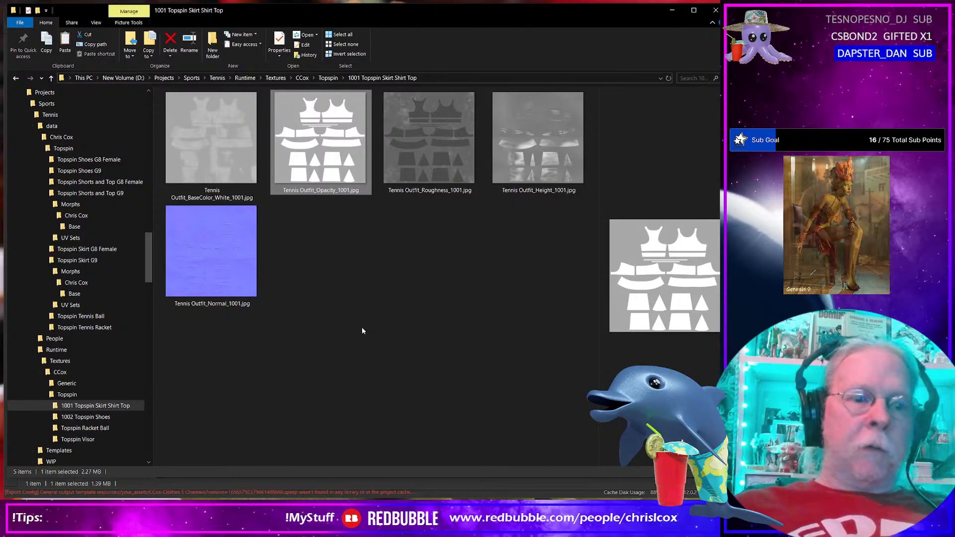
key("Return")
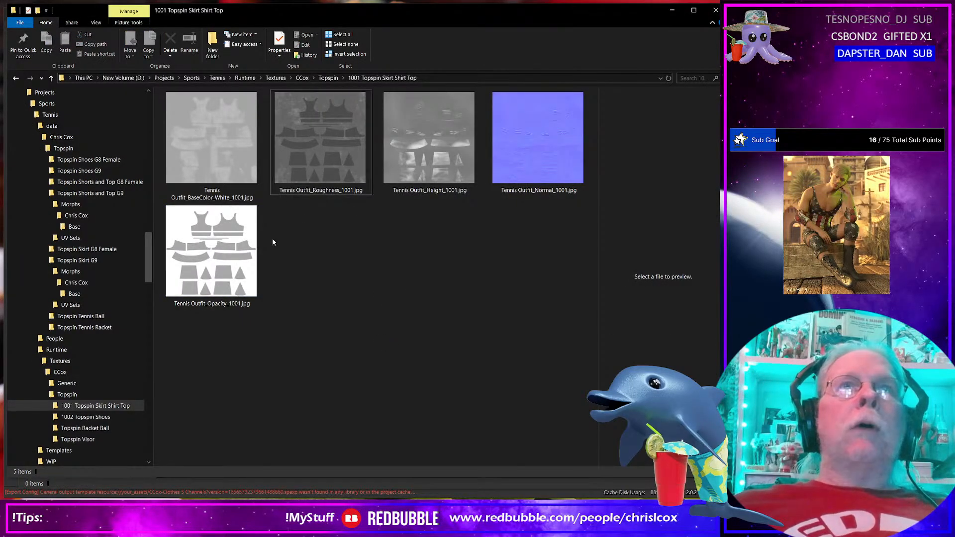
Step: Open the new Tennis Outfit_Opacity_1001.jpg in Adobe Photoshop 2026 and dismiss the plug-in notice
left_click(222, 275)
right_click(221, 279)
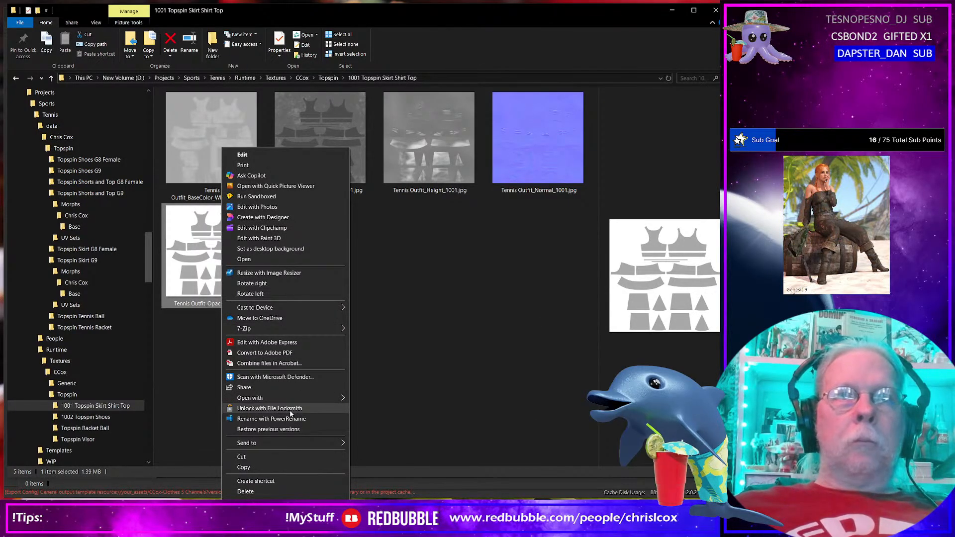
mouse_move(298, 398)
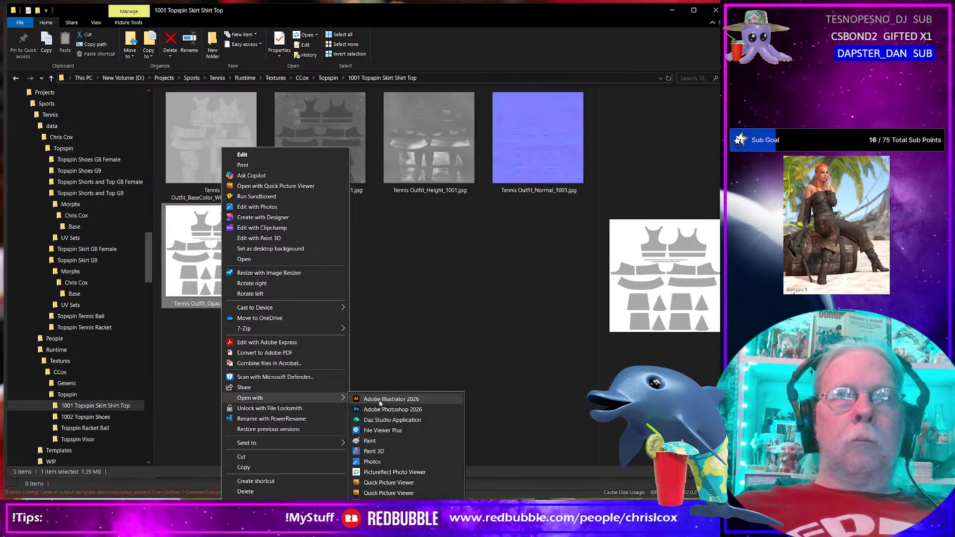
left_click(385, 412)
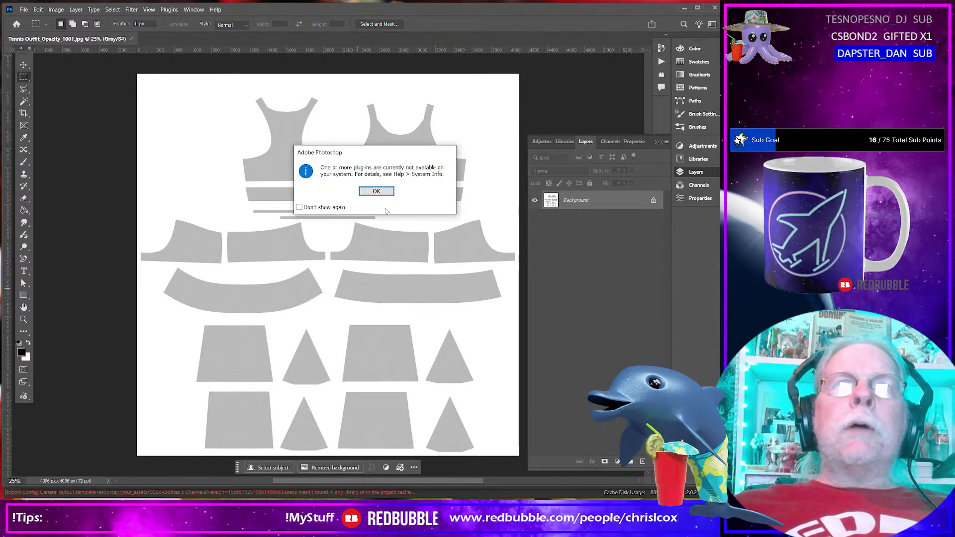
left_click(376, 191)
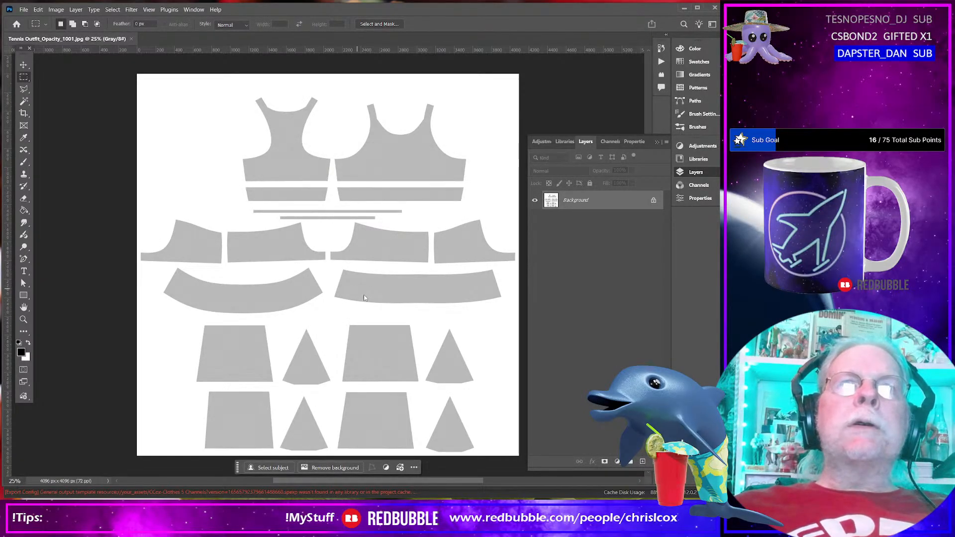
Step: Lighten the gray fabric pieces to near white with Curves, shifting the white point to the histogram peak and adding a point at input 64, output 60
scroll(365, 296, "up", 3)
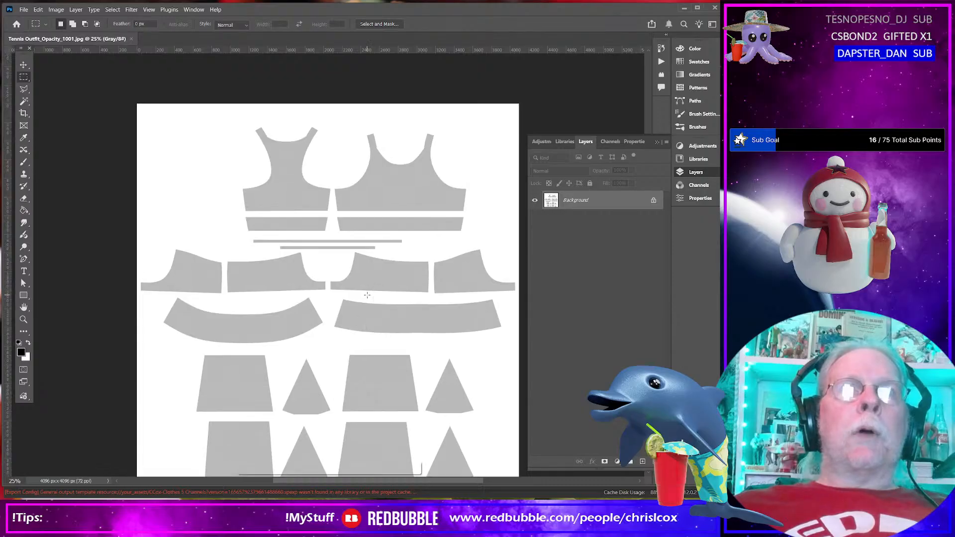
scroll(370, 298, "down", 3)
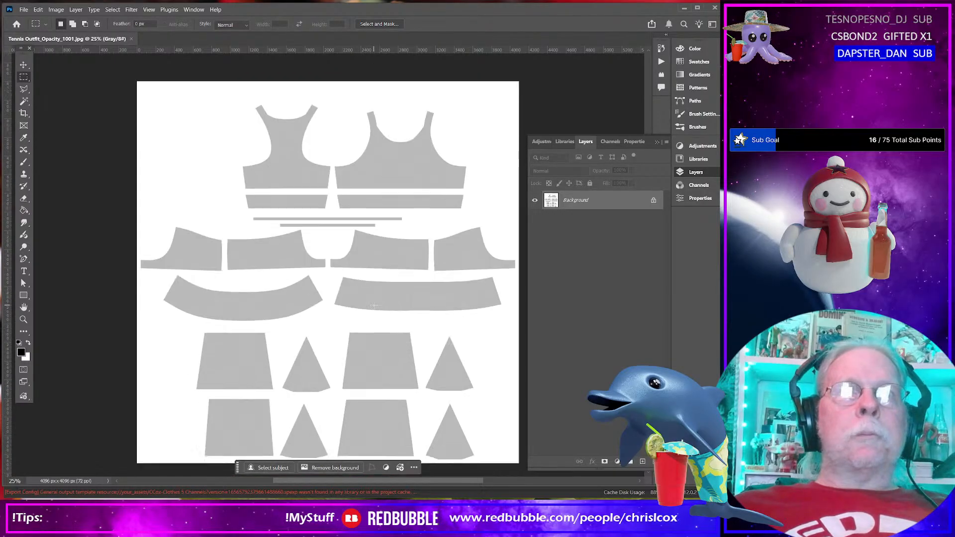
scroll(373, 298, "up", 5, "alt")
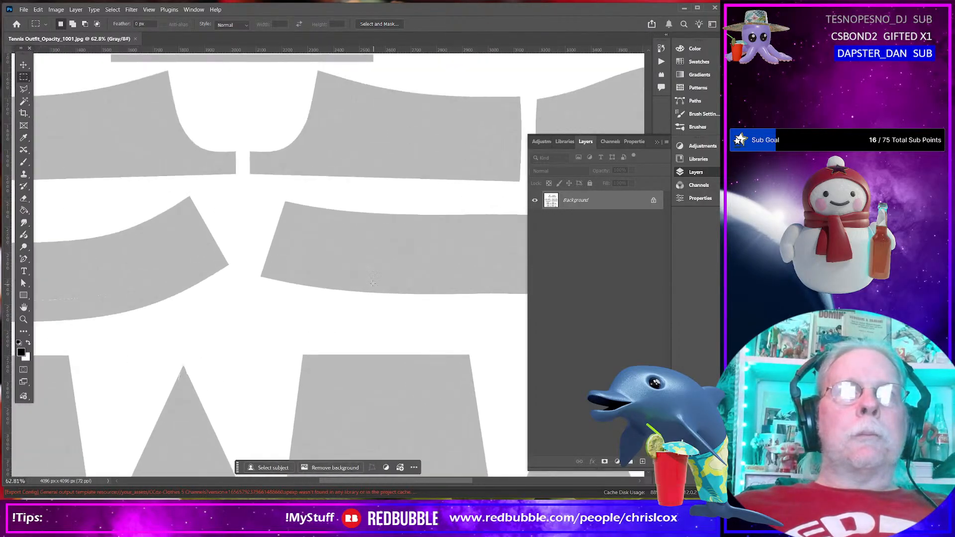
scroll(370, 268, "up", 8, "alt")
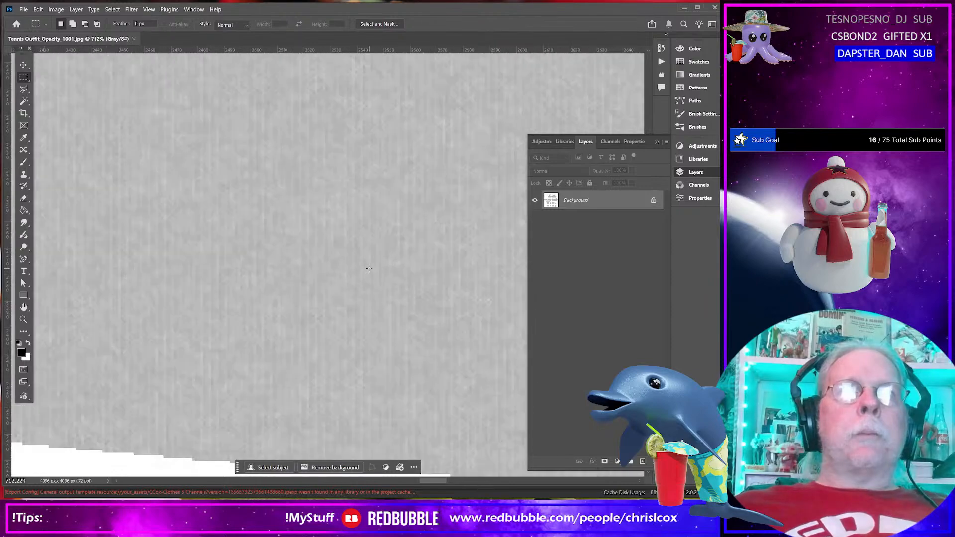
scroll(368, 269, "down", 2, "alt")
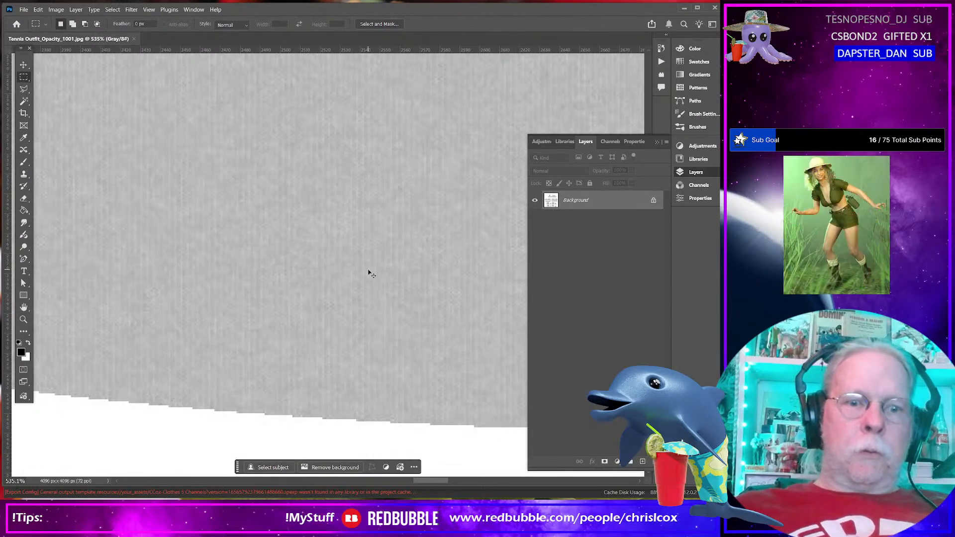
key("ctrl+m")
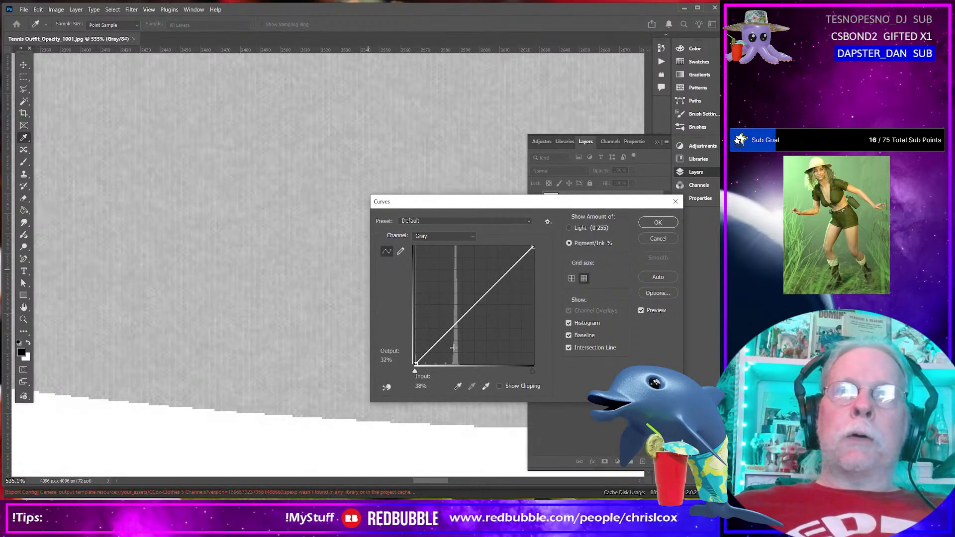
left_click_drag(415, 363, 451, 367)
left_click_drag(496, 298, 491, 293)
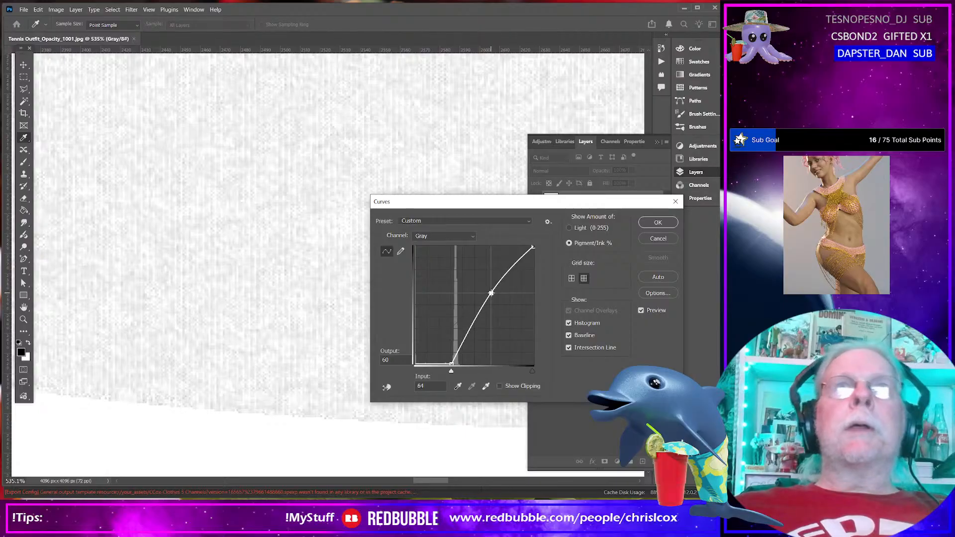
left_click(657, 222)
key("m")
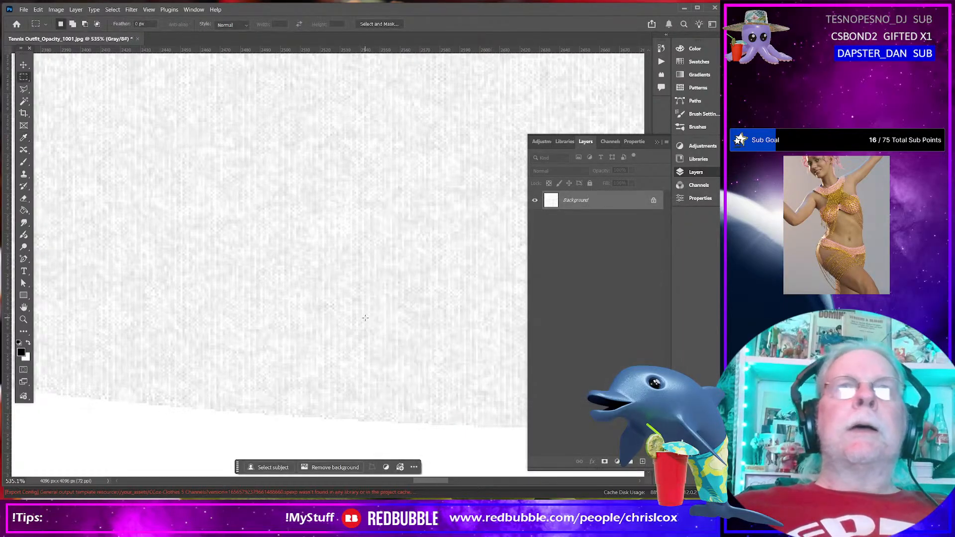
Step: Save the opacity map as a JPEG at quality 9 with Baseline ("Standard") format and minimize Photoshop
scroll(366, 322, "down", 3)
key("ctrl+s")
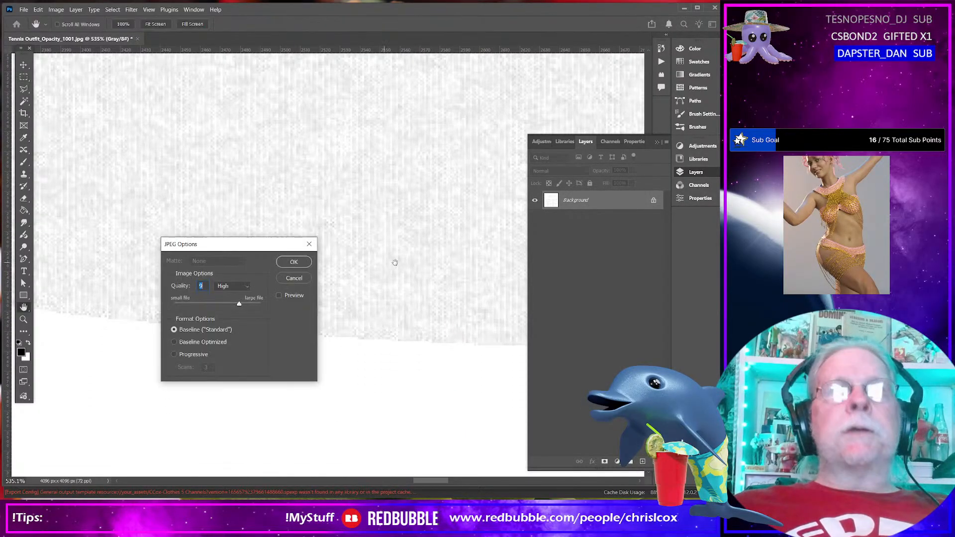
left_click(293, 264)
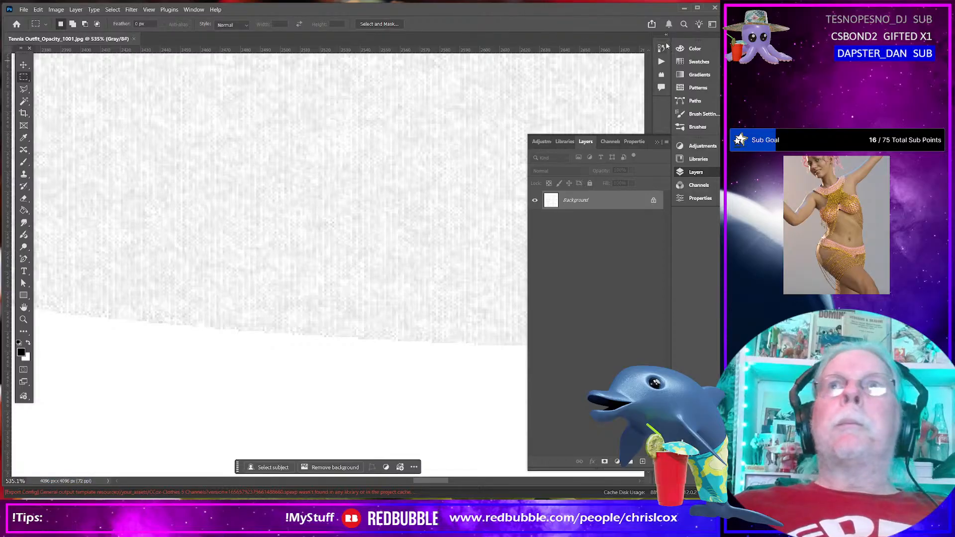
left_click(685, 8)
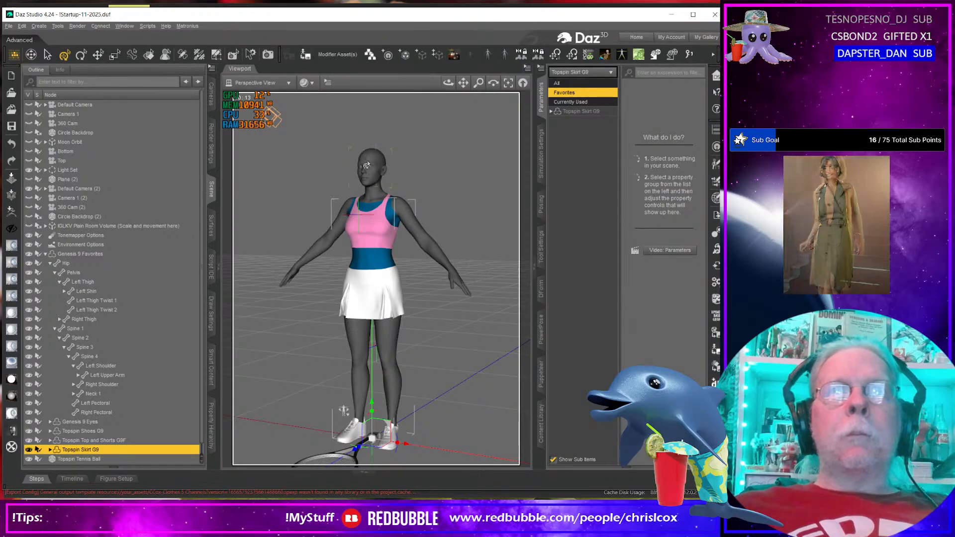
Step: Examine the tennis racket and the outfit's top and skirt on the Genesis 9 figure in Daz Studio
middle_click_drag(448, 356, 429, 328)
left_click(326, 438)
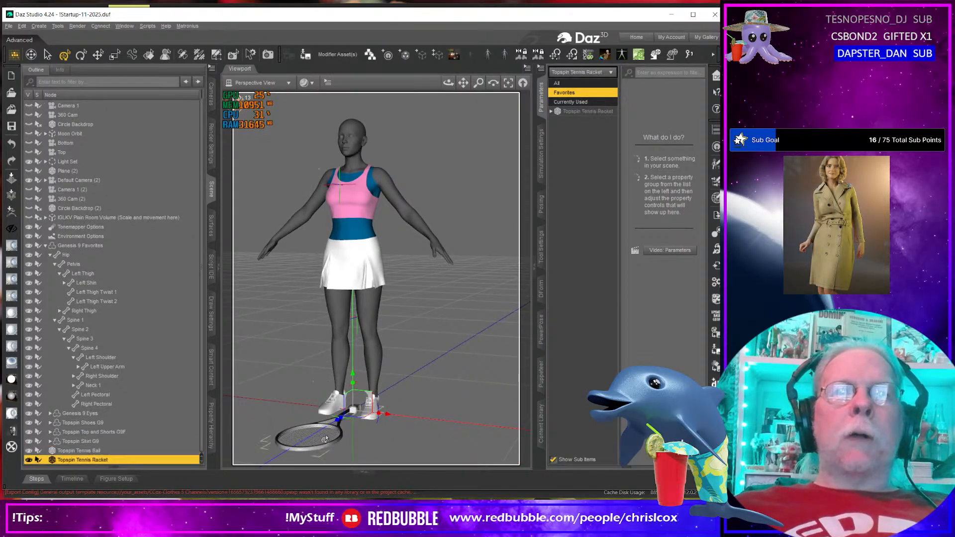
left_click(324, 382)
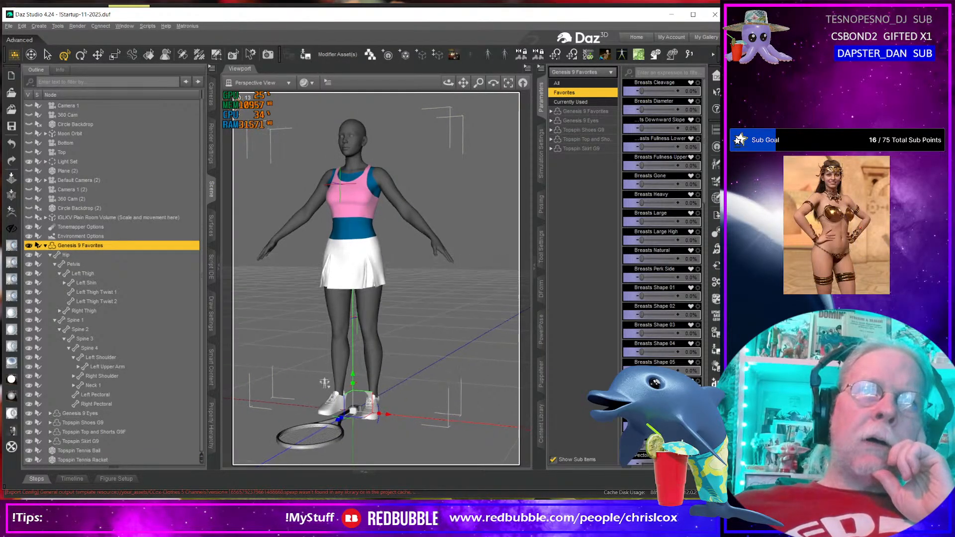
left_click_drag(343, 214, 358, 215, "alt")
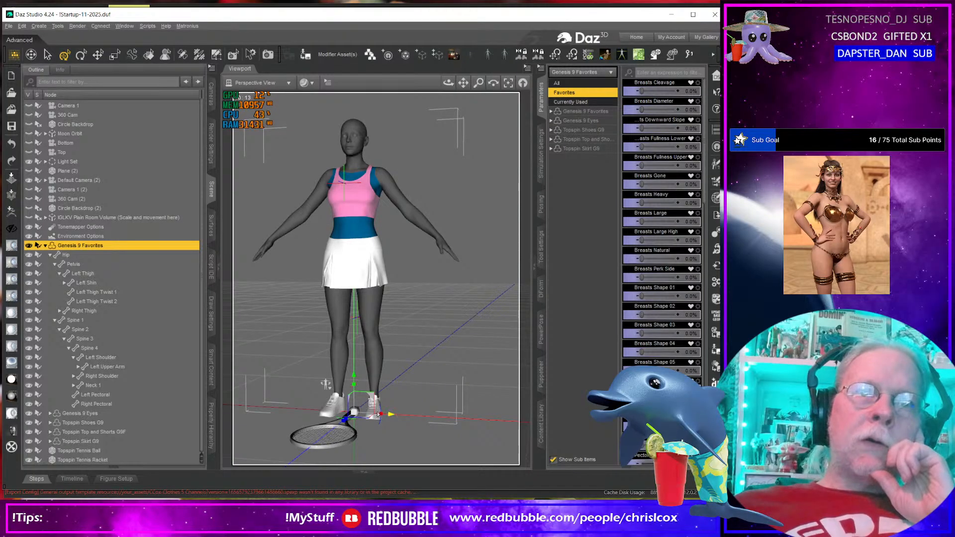
left_click(325, 442)
left_click(328, 429)
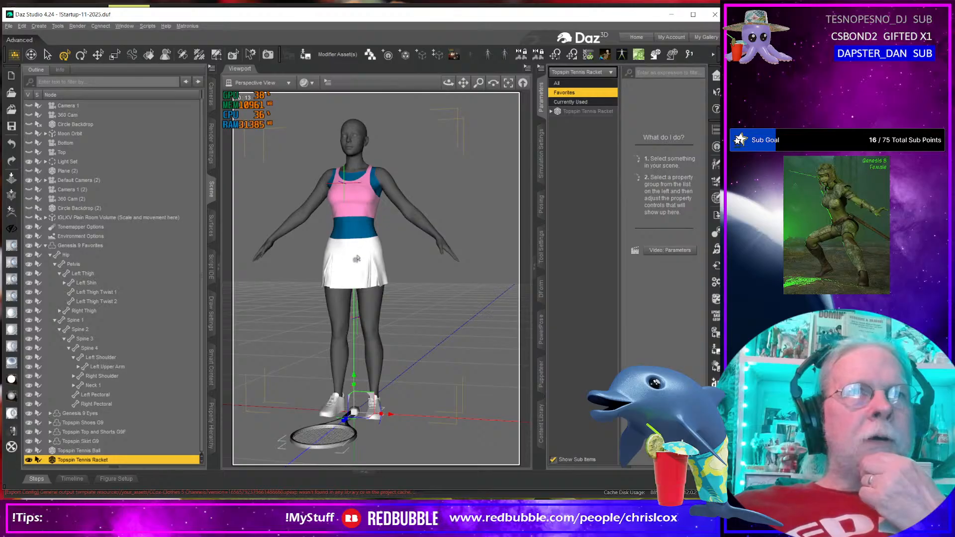
scroll(356, 261, "up", 5)
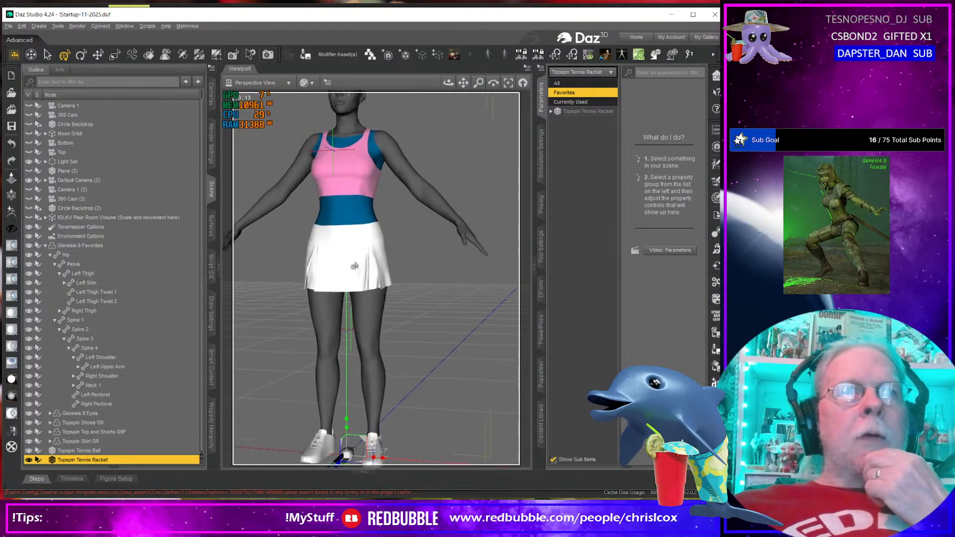
scroll(355, 265, "up", 2)
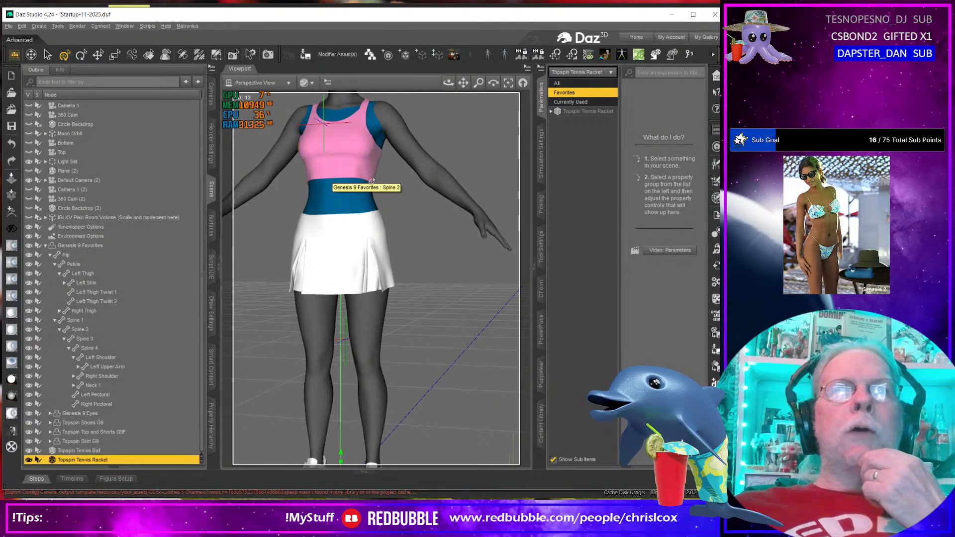
middle_click_drag(377, 160, 398, 237)
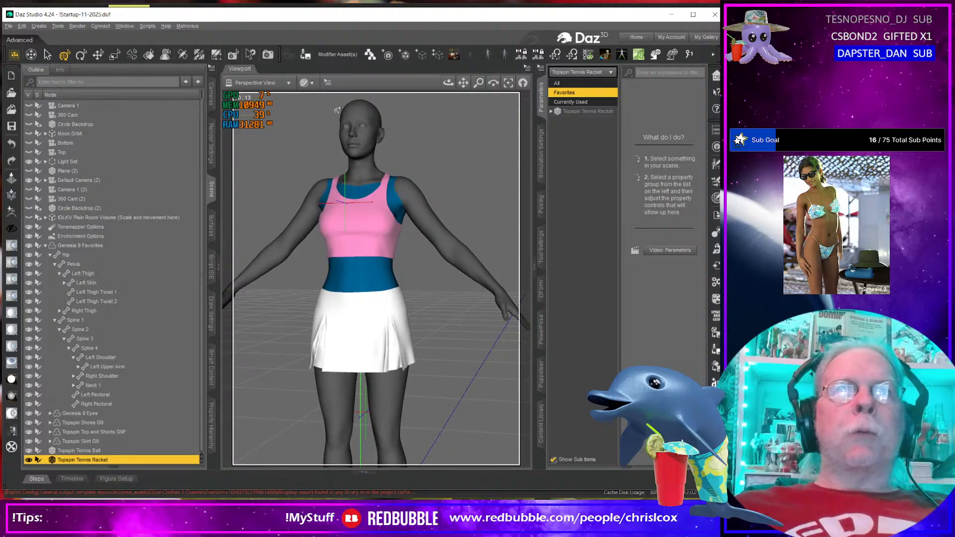
scroll(381, 207, "down", 8)
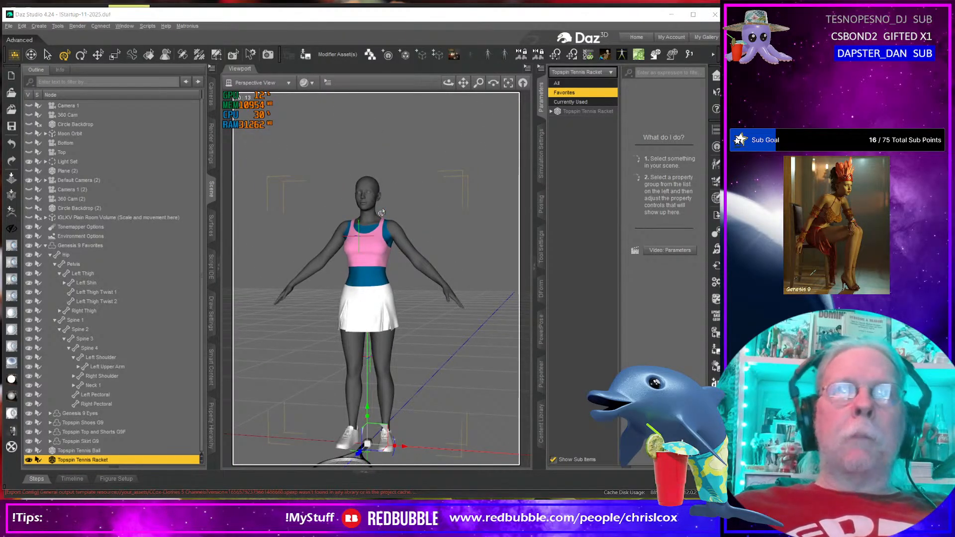
key("alt+Tab")
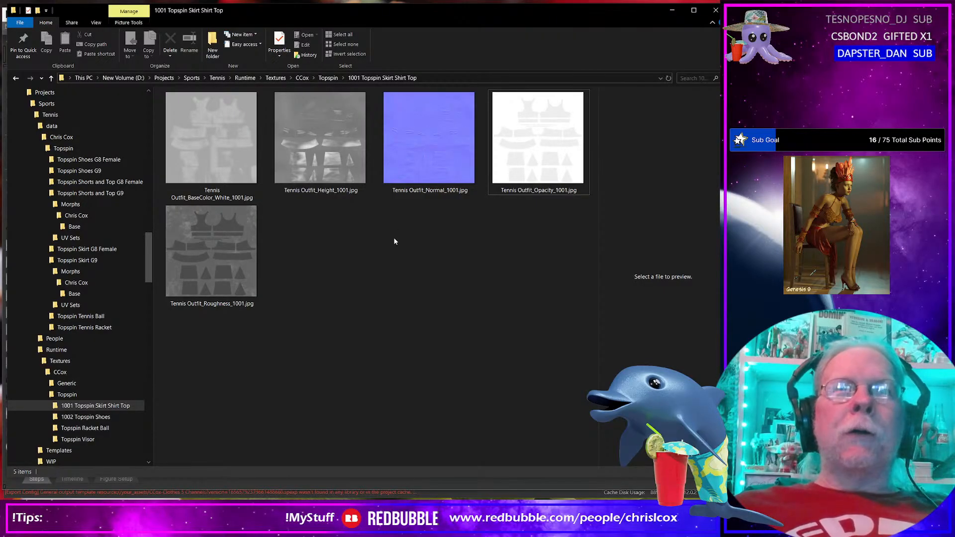
key("alt+Tab")
middle_click_drag(377, 262, 384, 226)
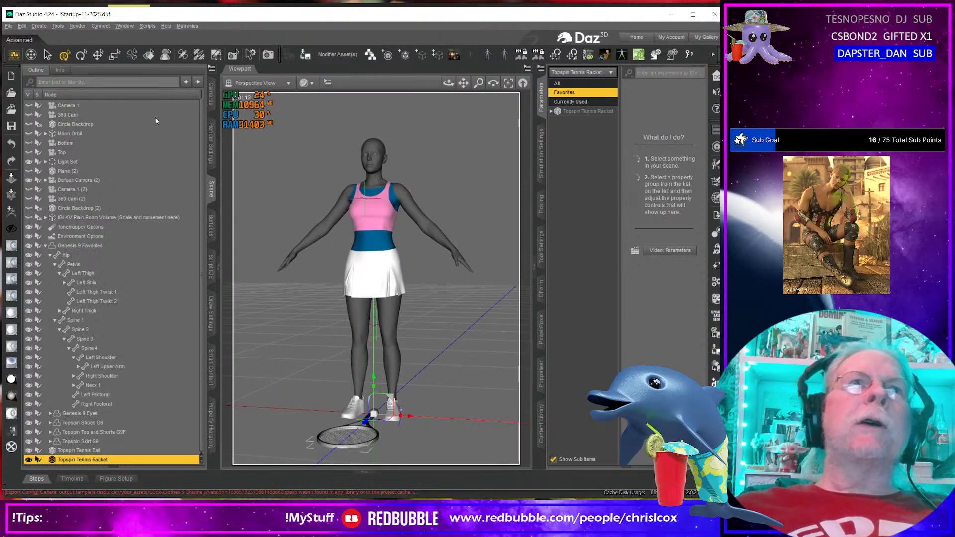
Step: Apply CCox Base Shader II to all surfaces of the Topspin Skirt G9 and the Topspin Top and Shorts G9F
left_click(149, 55)
left_click(381, 225)
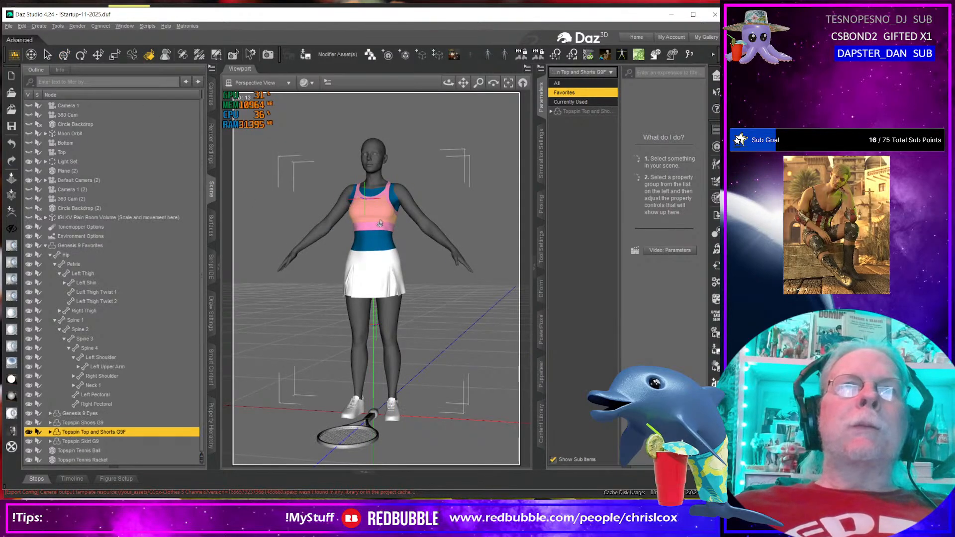
left_click(376, 276, "ctrl")
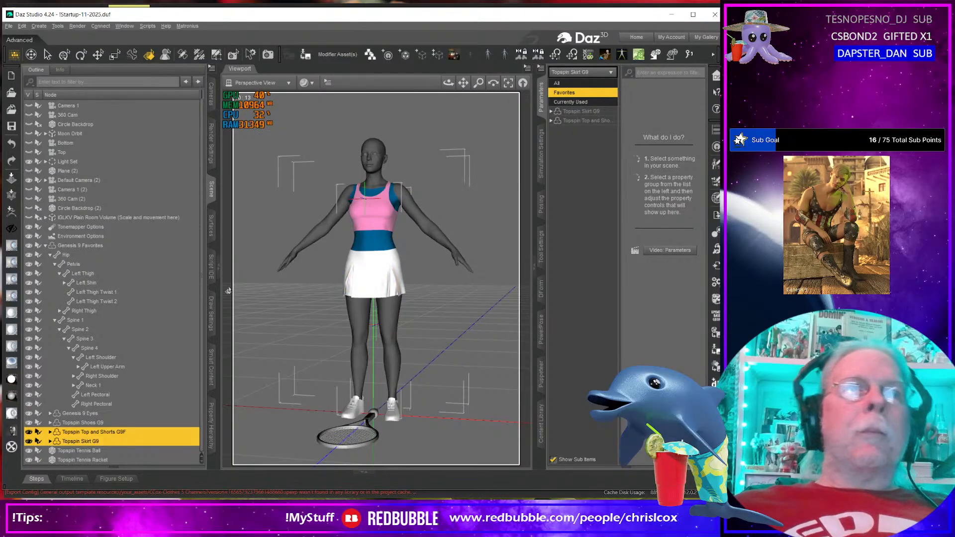
left_click(213, 227)
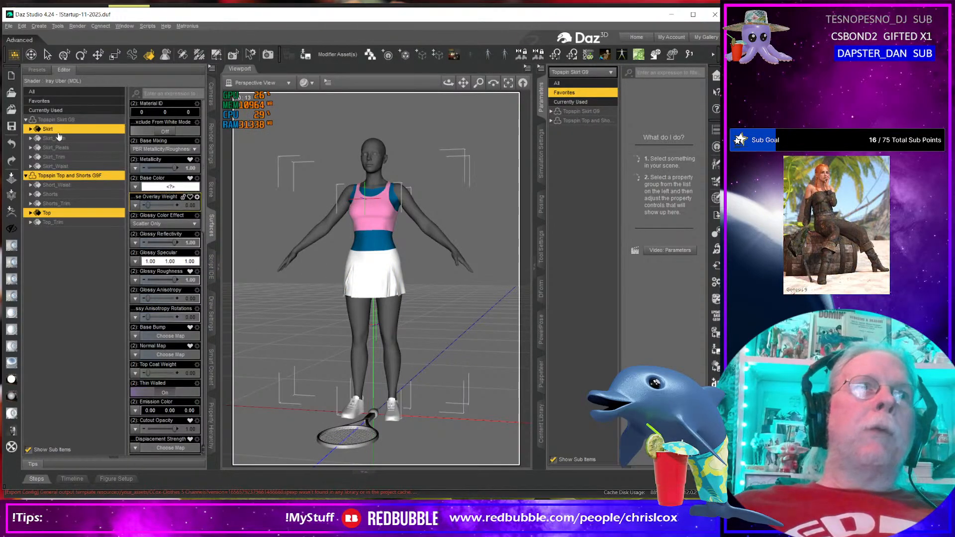
left_click(68, 120)
left_click(77, 222, "shift")
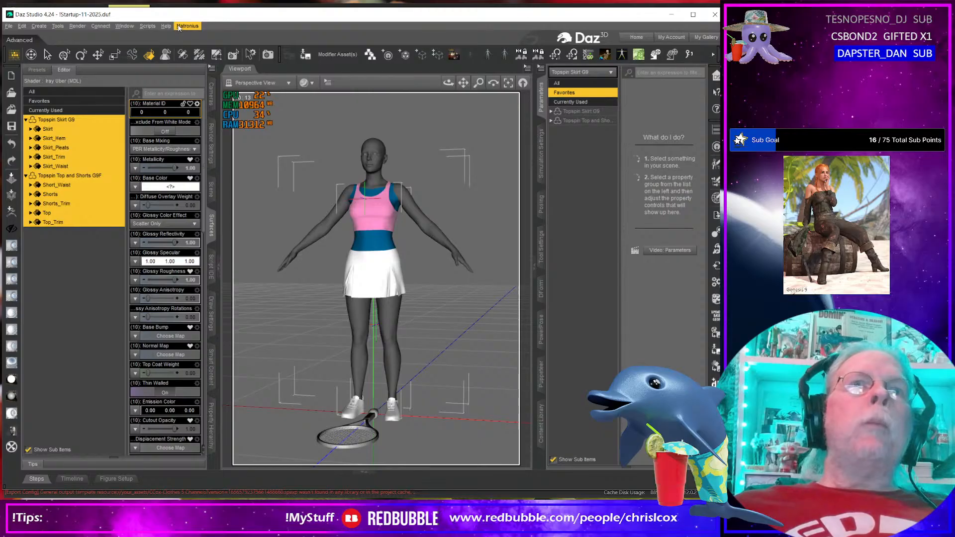
left_click(147, 26)
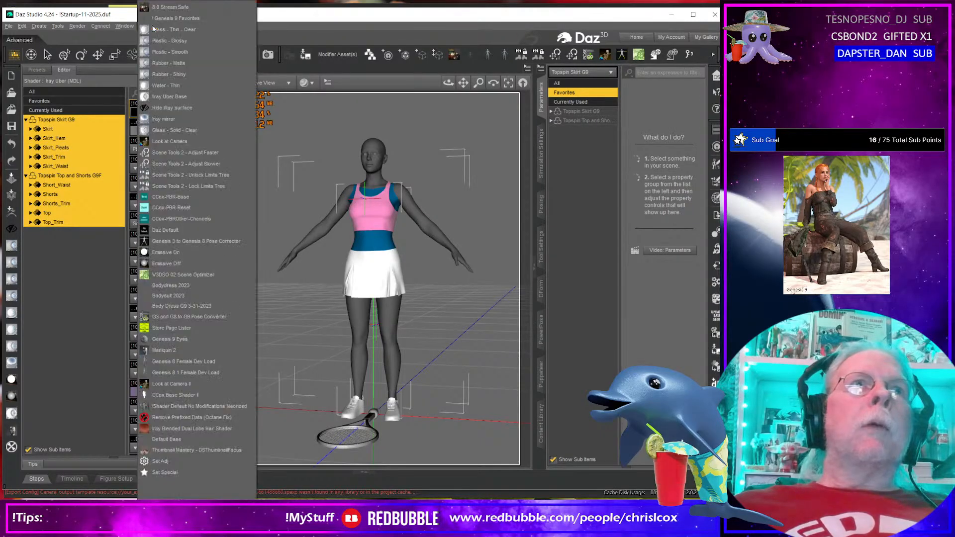
left_click(171, 395)
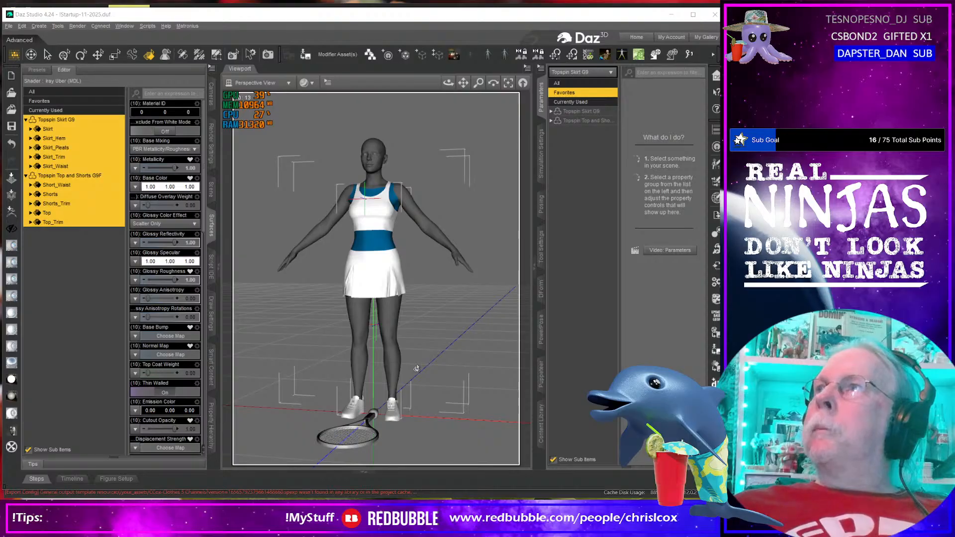
Step: Assign Tennis Outfit_BaseColor_White_1001.jpg as the skirt and top surfaces' Base Color map and set their Metallicity to 0
key("alt+Tab")
left_click_drag(306, 17, 536, 36)
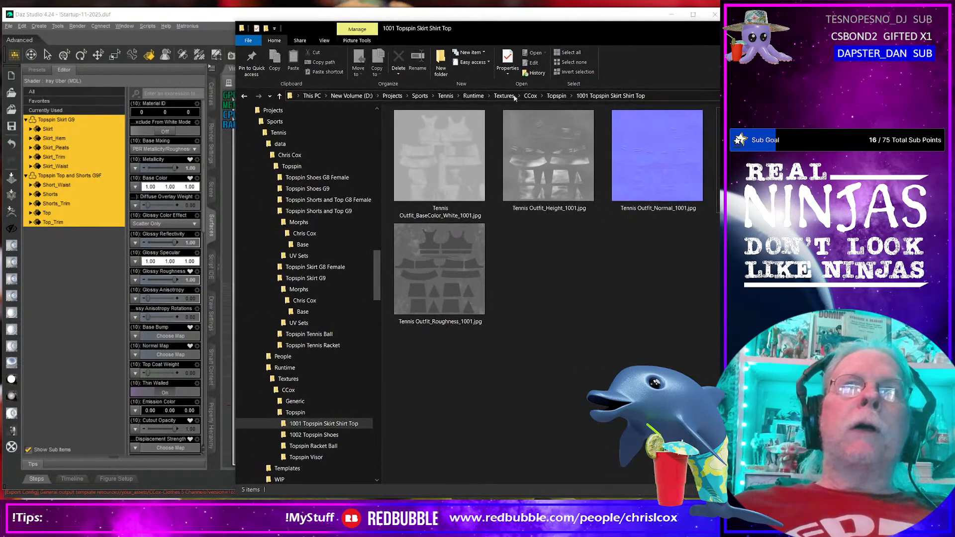
left_click(437, 174)
left_click_drag(132, 189, 145, 167)
left_click(174, 167)
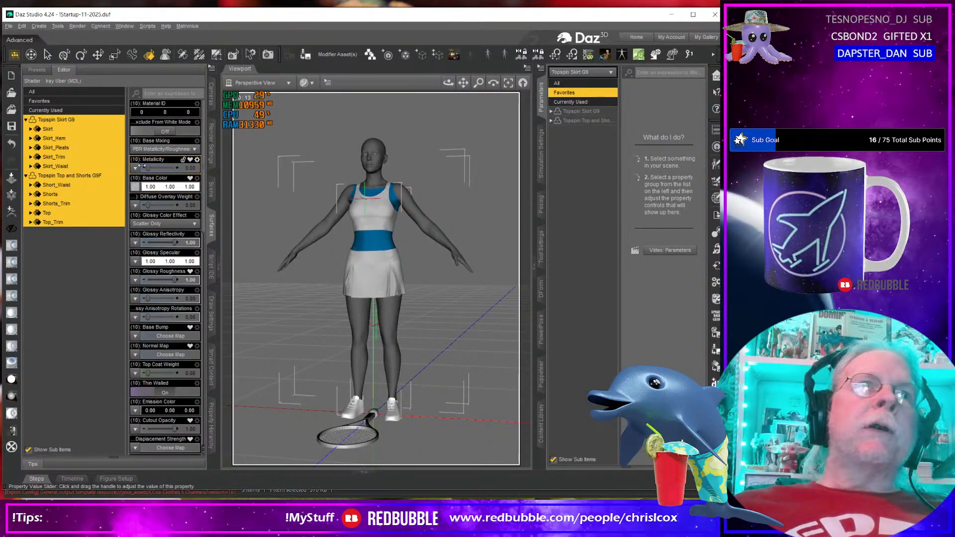
Step: Assign Tennis Outfit_Height_1001.jpg to Base Bump and Tennis Outfit_Normal_1001.jpg to Normal Map on the skirt and top surfaces
key("alt+Tab")
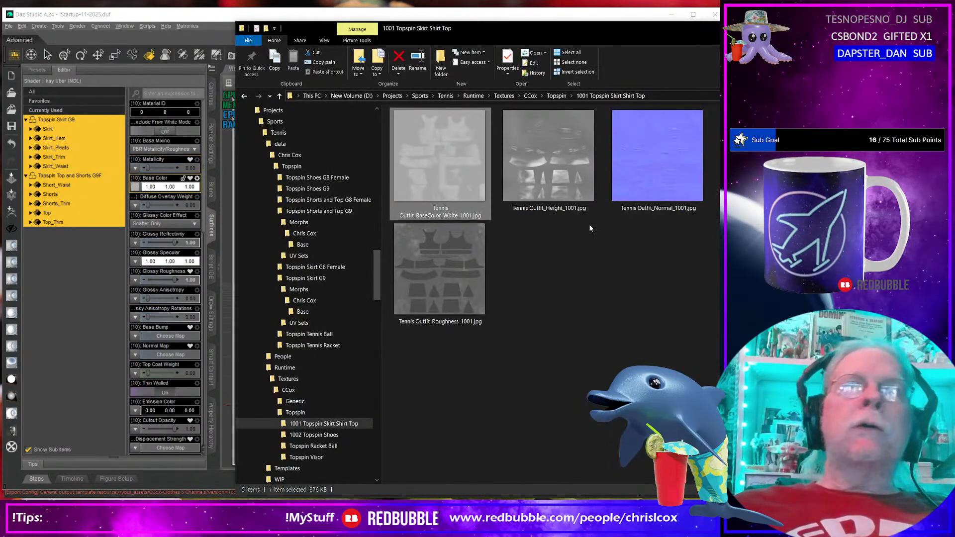
left_click(552, 173)
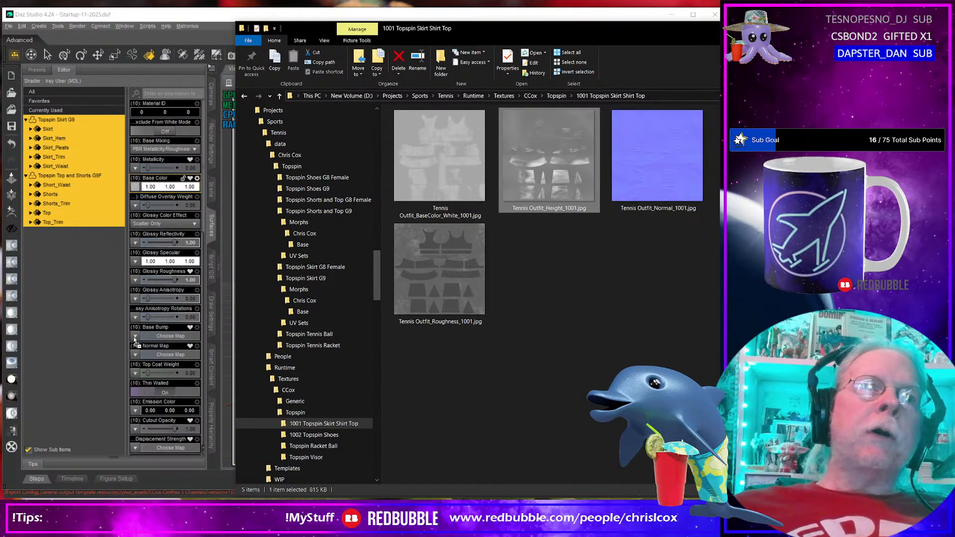
left_click_drag(134, 341, 134, 341)
left_click(614, 202)
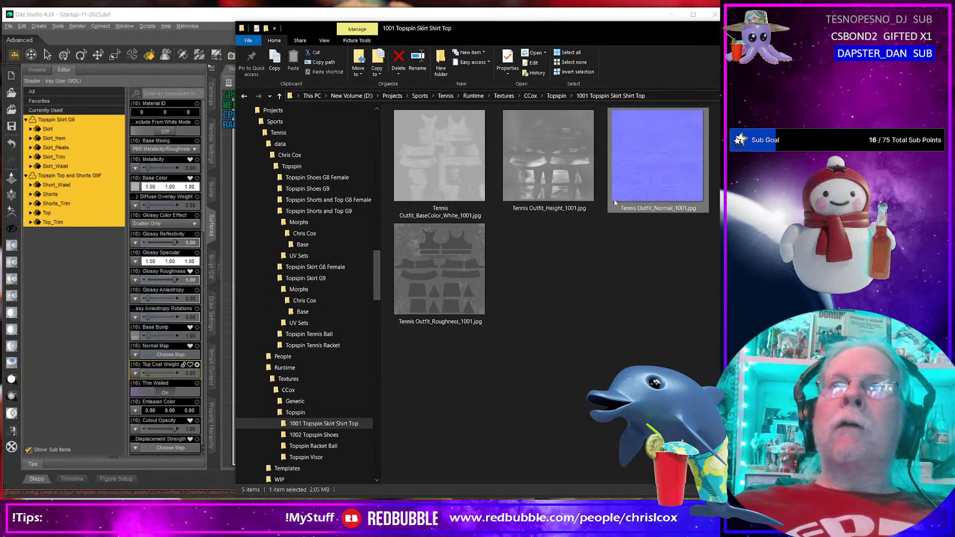
left_click_drag(614, 203, 136, 355)
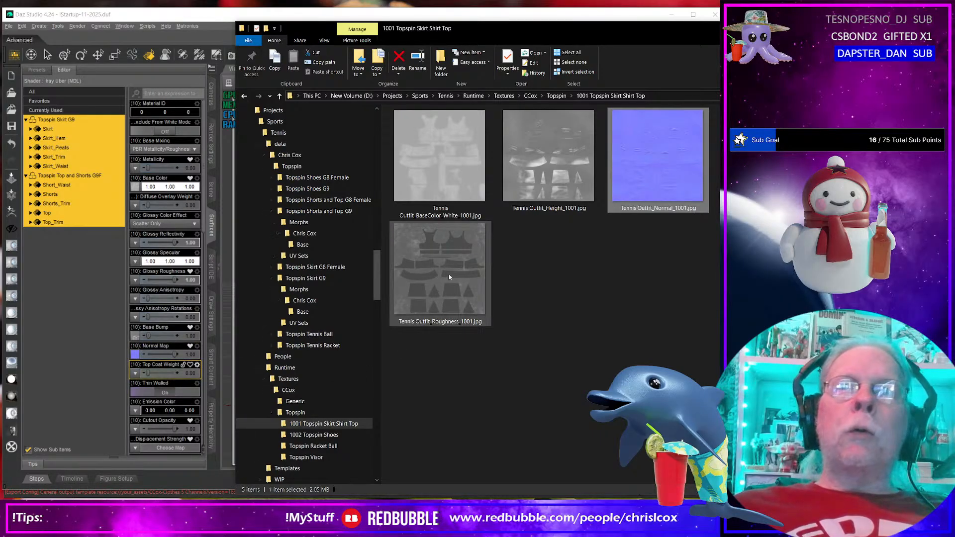
Step: Assign Tennis Outfit_Roughness_1001.jpg to Glossy Roughness and Tennis Outfit_Opacity_1001.jpg to Cutout Opacity, then return to Daz Studio
left_click_drag(449, 277, 222, 307)
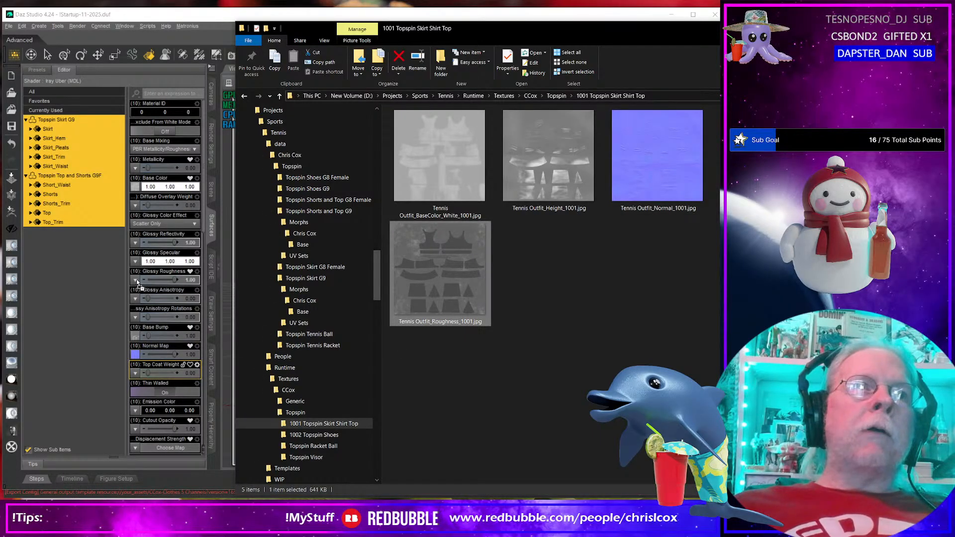
left_click_drag(137, 282, 138, 282)
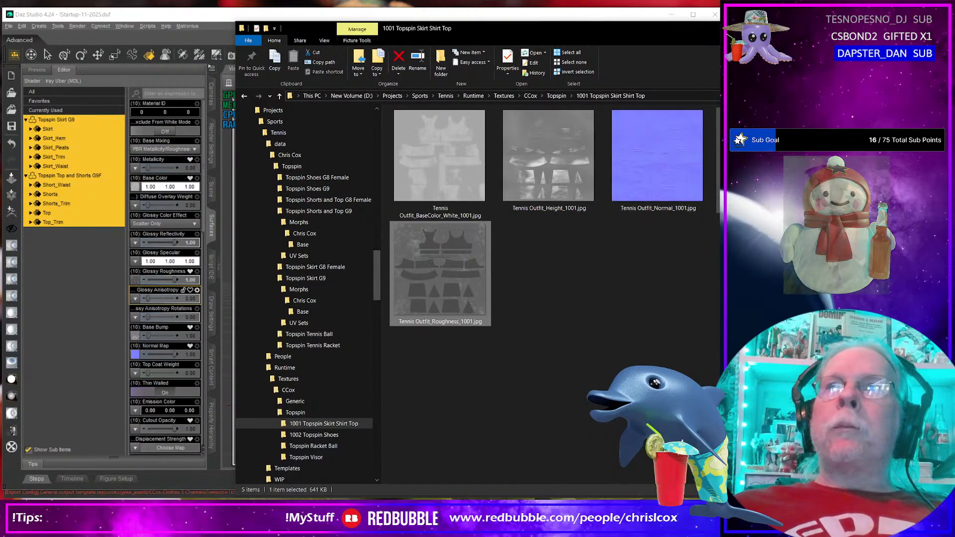
left_click_drag(760, 162, 204, 424)
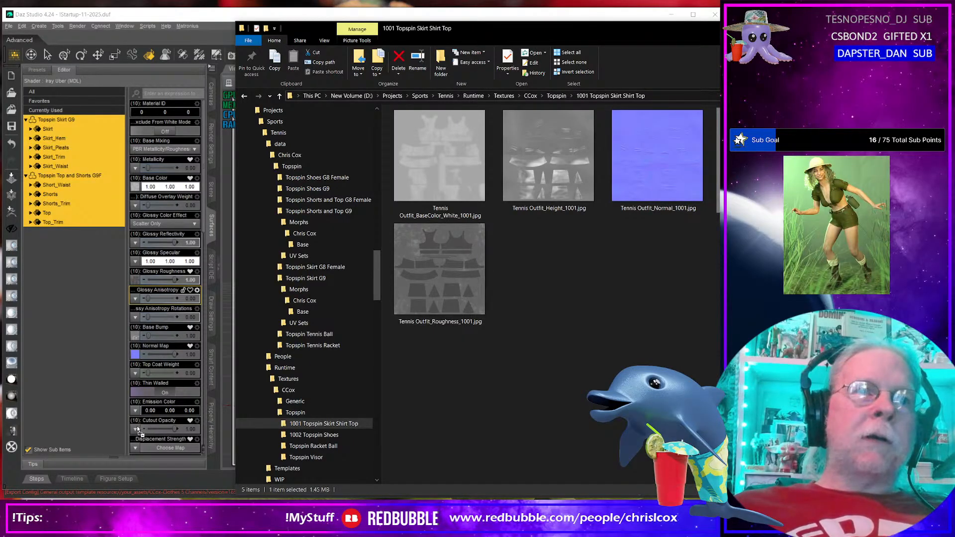
left_click_drag(135, 430, 136, 430)
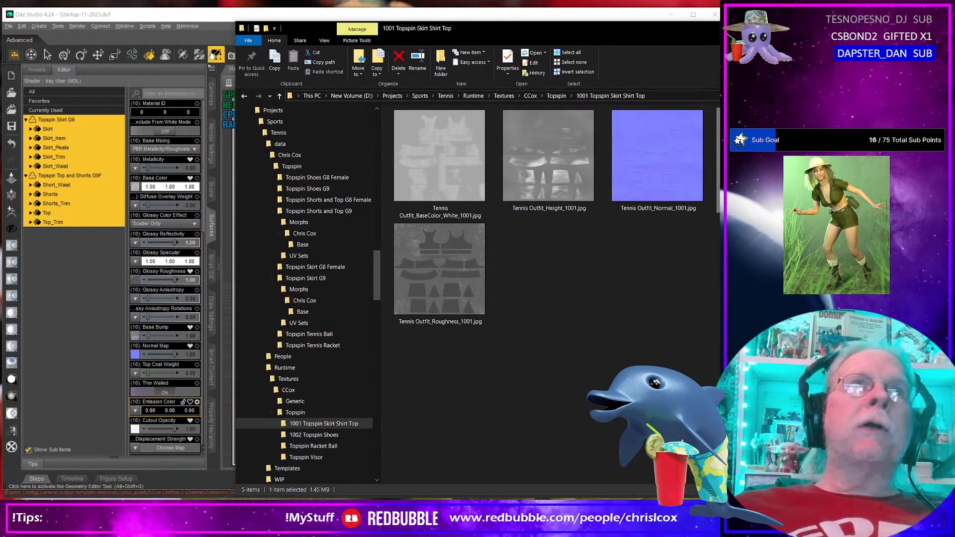
left_click(209, 20)
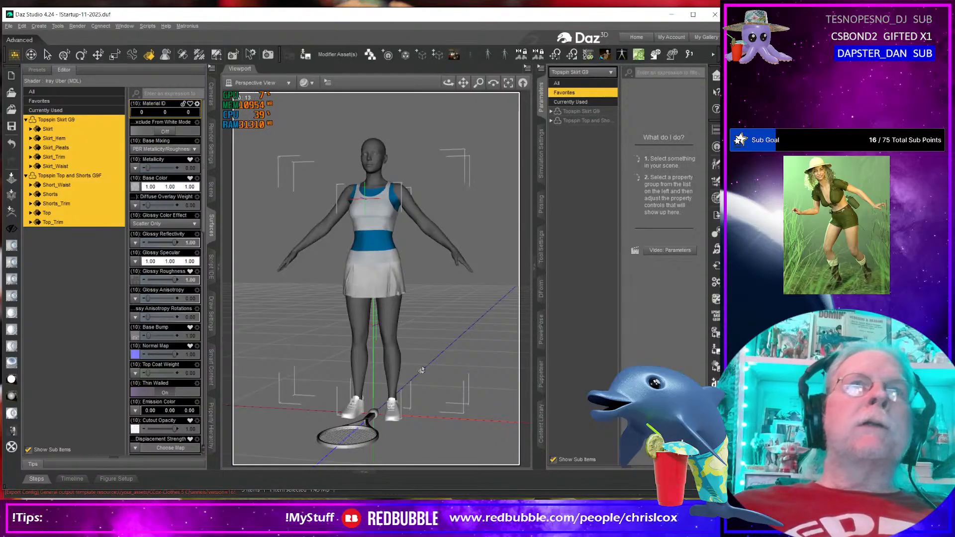
Step: Select all Topspin Shoes G9 surfaces, open the 1002 Topspin Shoes texture folder, and set the shoes' Metallicity to 0
left_click(396, 413)
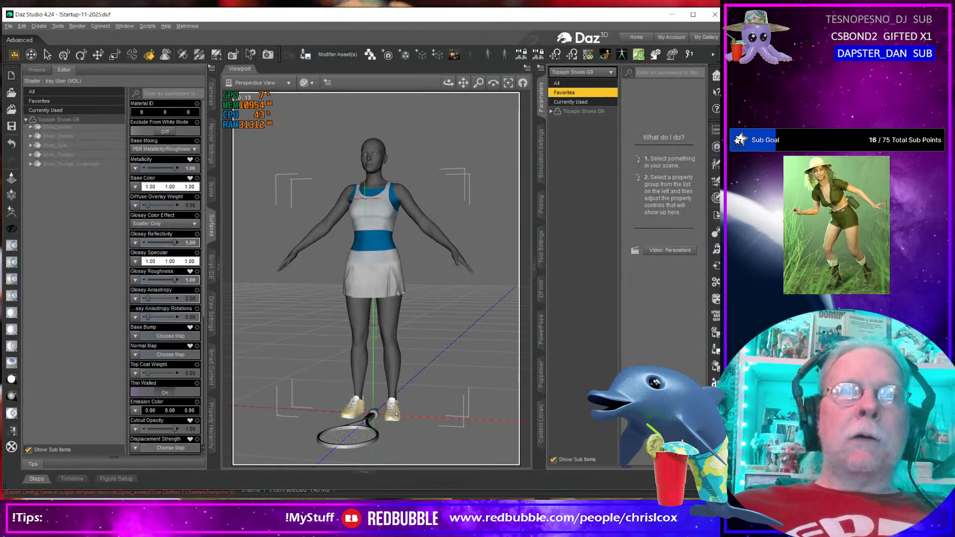
left_click(74, 120)
key("alt+Tab")
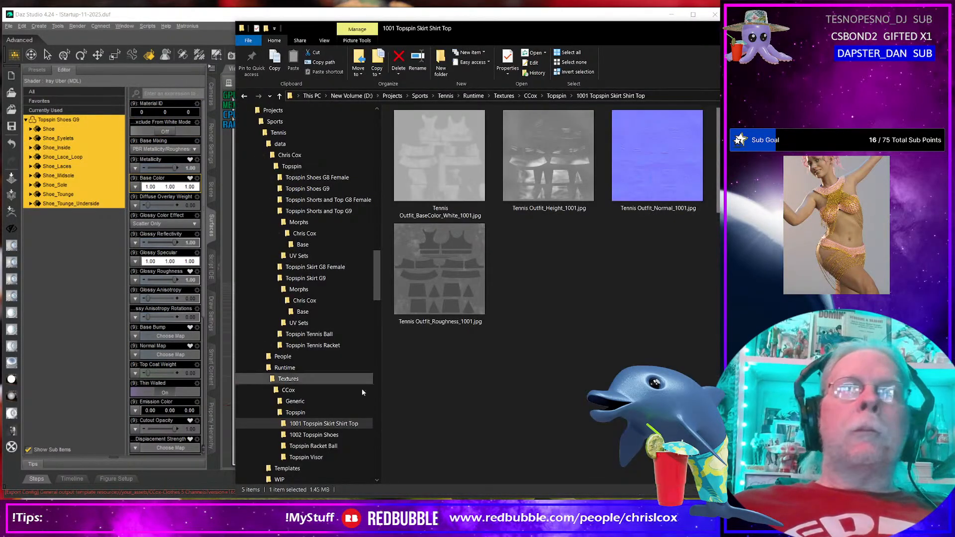
left_click(318, 435)
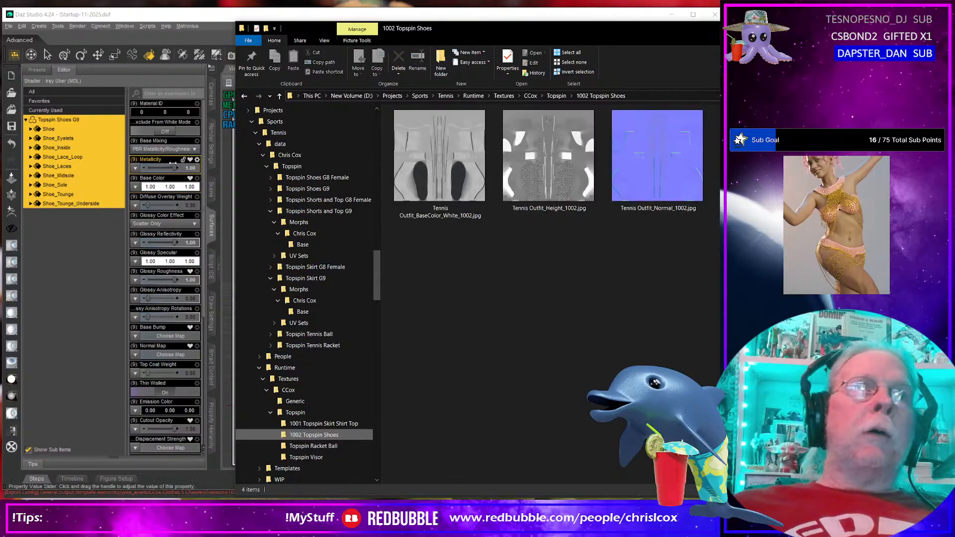
left_click(176, 168)
left_click_drag(175, 168, 145, 168)
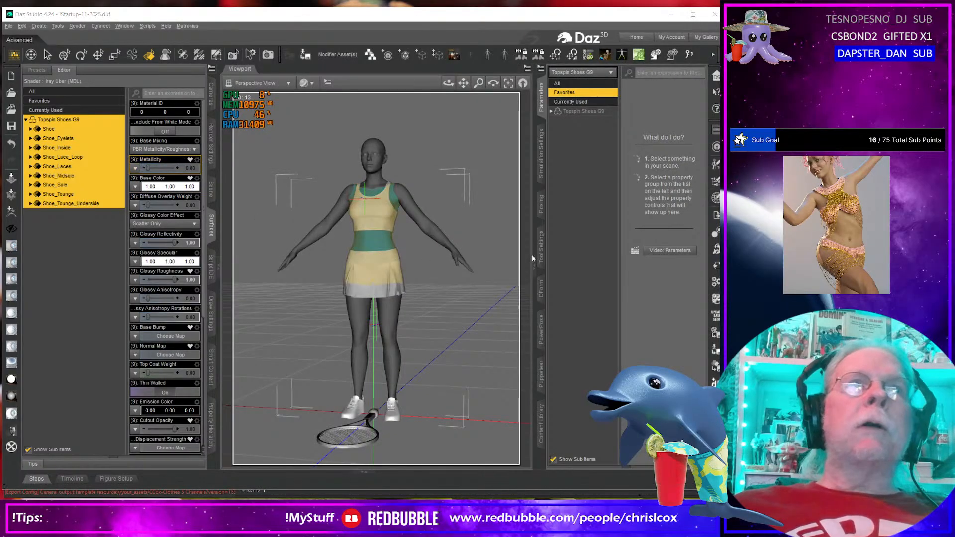
Step: Assign Tennis Outfit_BaseColor_White_1002.jpg to the shoes' Base Color and Tennis Outfit_Height_1002.jpg to their Base Bump
key("alt+Tab")
left_click_drag(454, 171, 162, 230)
left_click_drag(132, 197, 135, 187)
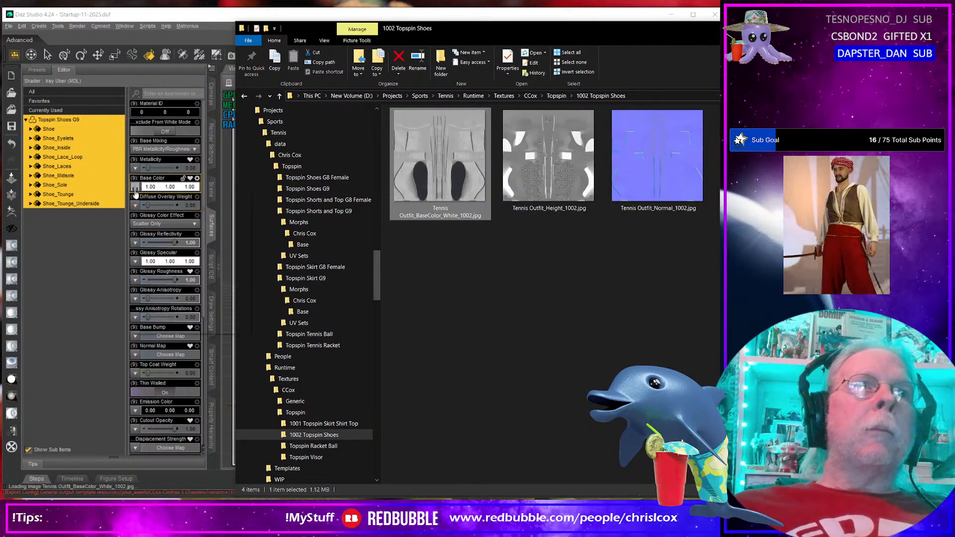
left_click(546, 184)
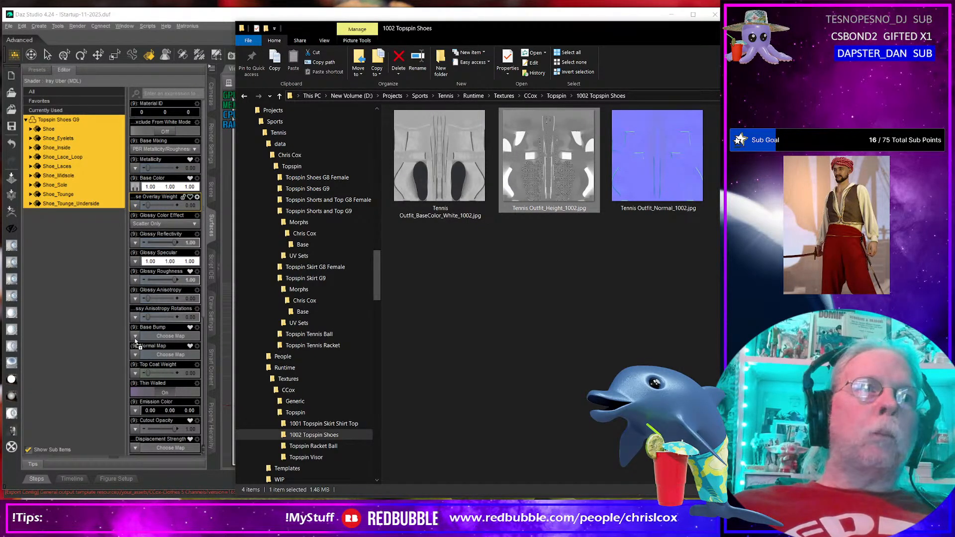
left_click_drag(136, 341, 135, 336)
Step: Try to assign Tennis Outfit_Normal_1002.jpg to the shoes' Normal Map, and assign Tennis Outfit_Roughness_1002.jpg to Glossy Roughness
left_click_drag(656, 159, 137, 358)
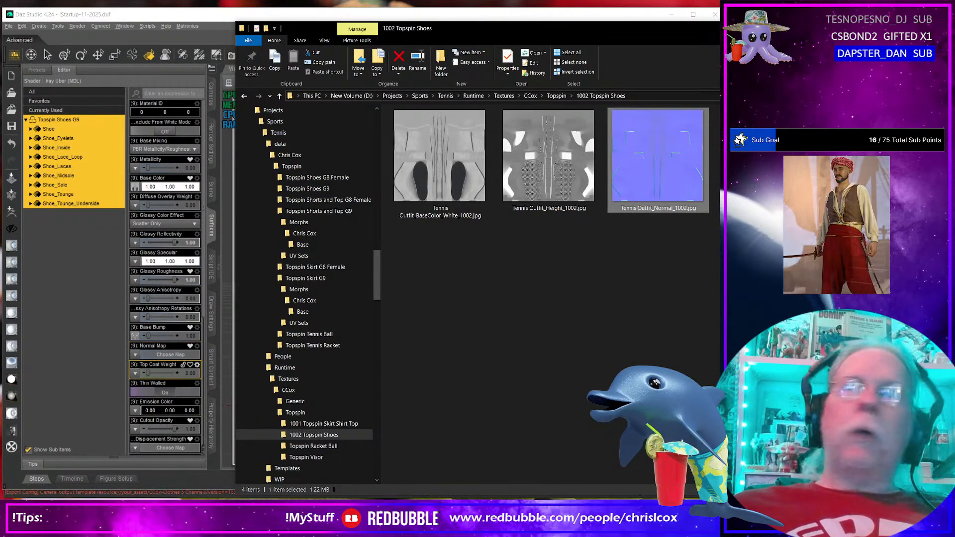
left_click_drag(765, 159, 136, 280)
left_click(216, 318)
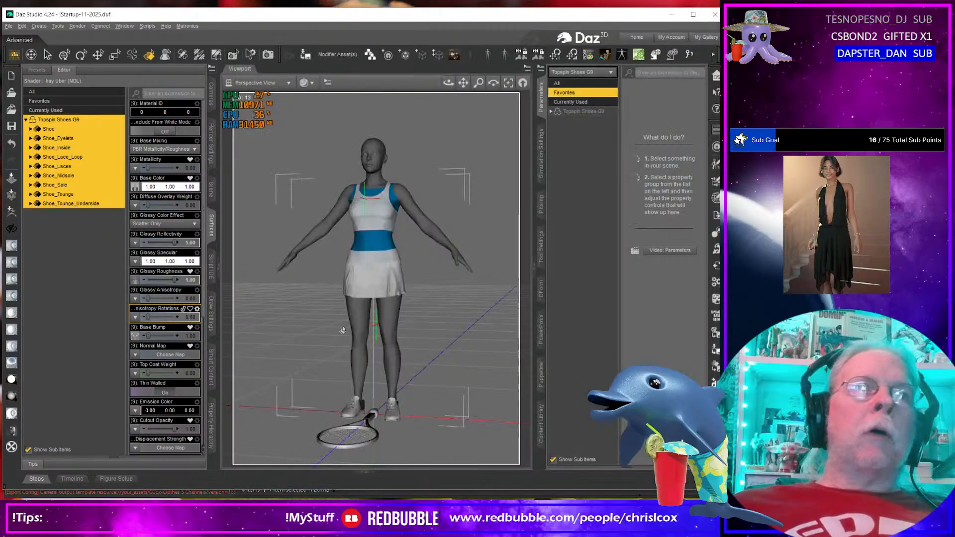
Step: Render a close view of the outfit on the figure, examine the top and skirt, and close the render unsaved
scroll(405, 349, "up", 6)
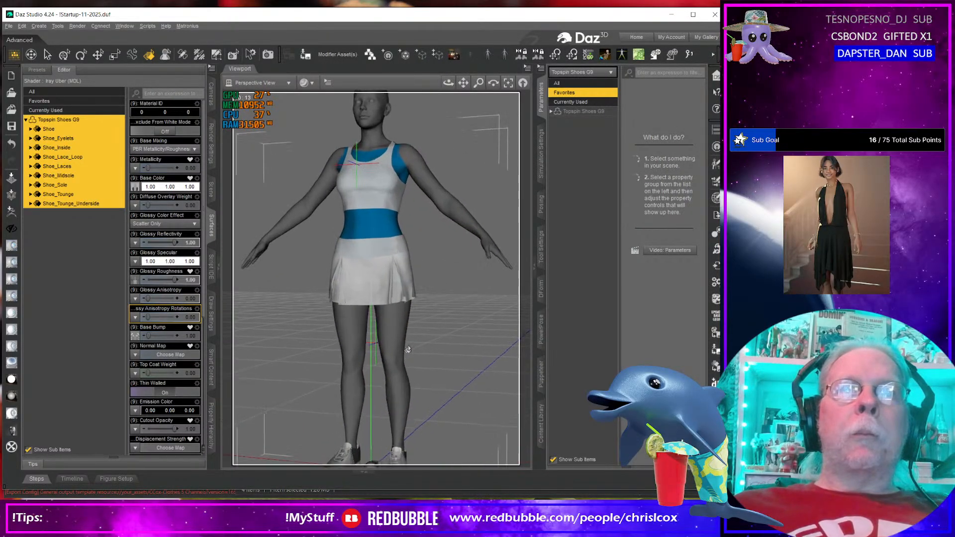
middle_click_drag(405, 349, 409, 324)
key("ctrl+r")
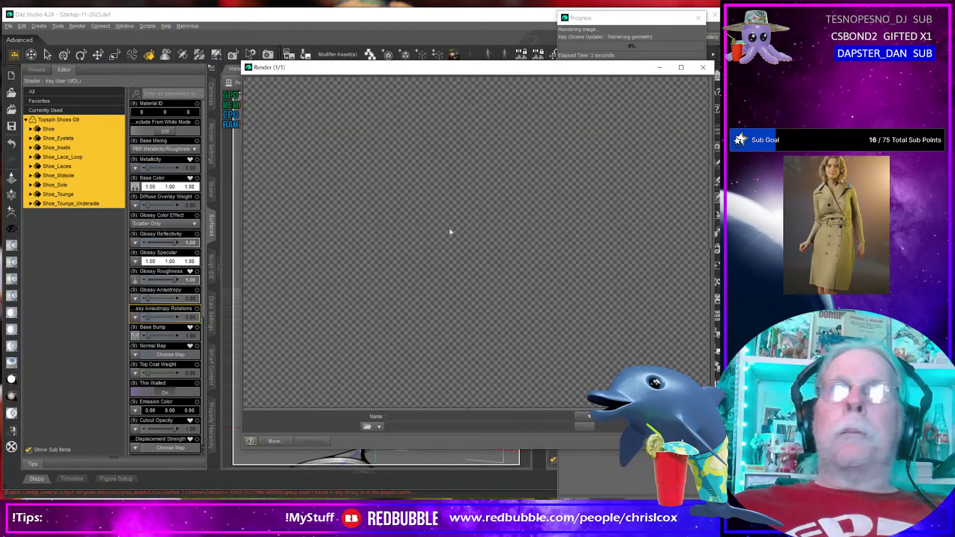
left_click_drag(451, 67, 267, 6)
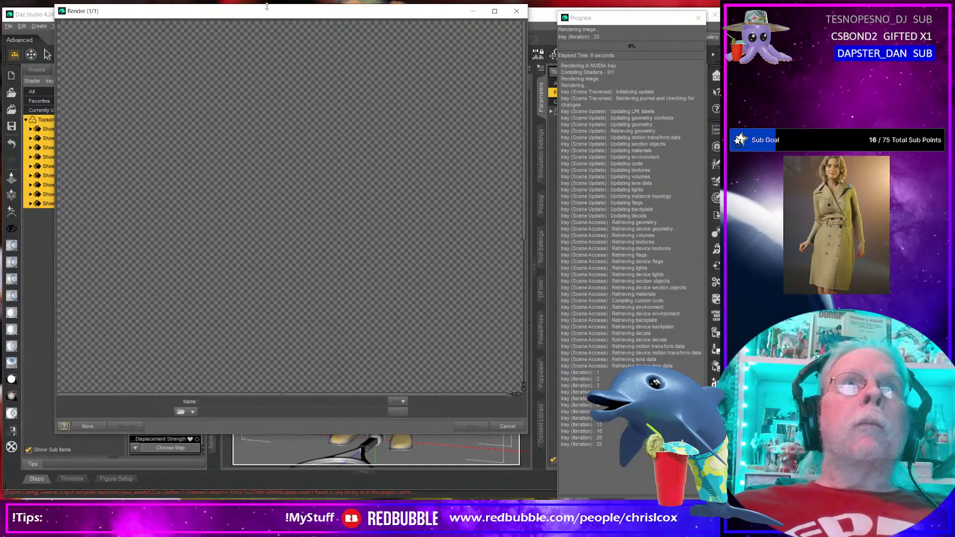
left_click_drag(348, 436, 350, 505)
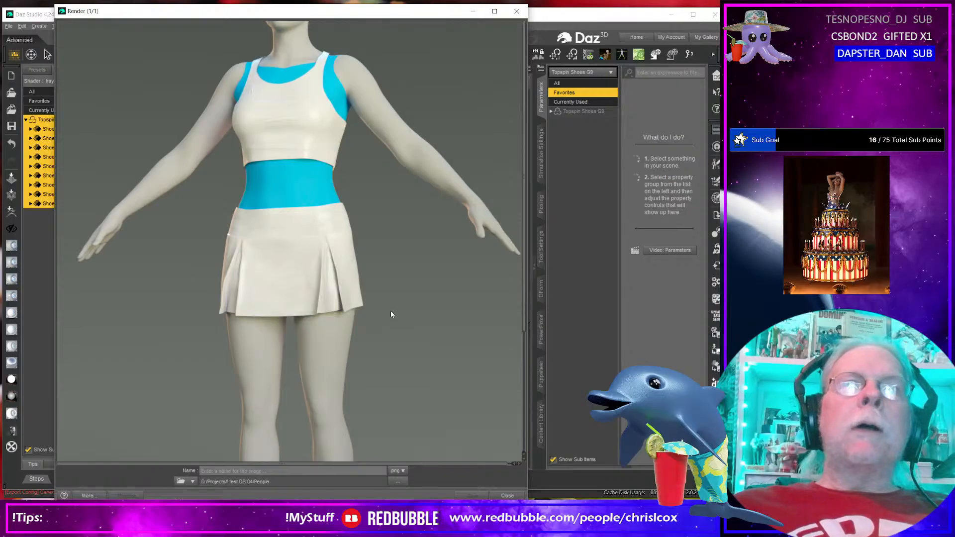
left_click(516, 11)
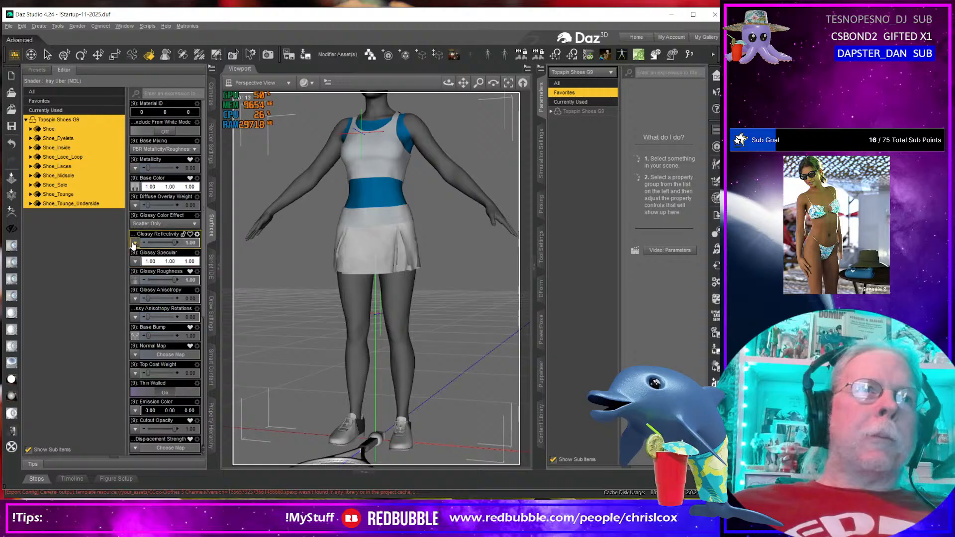
Step: Compare the Glossy Roughness maps assigned to the shoes and the top, and select the Skirt surface
mouse_move(135, 281)
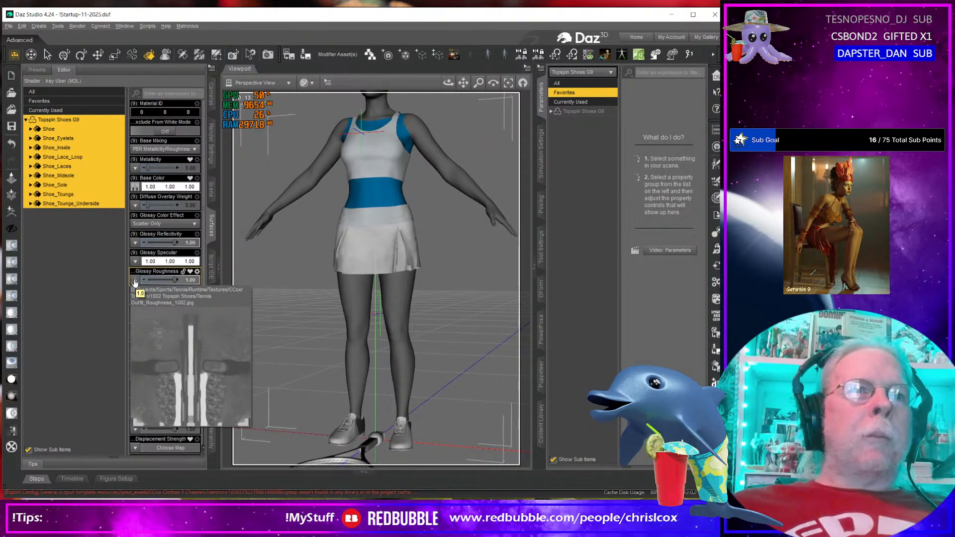
left_click(367, 160)
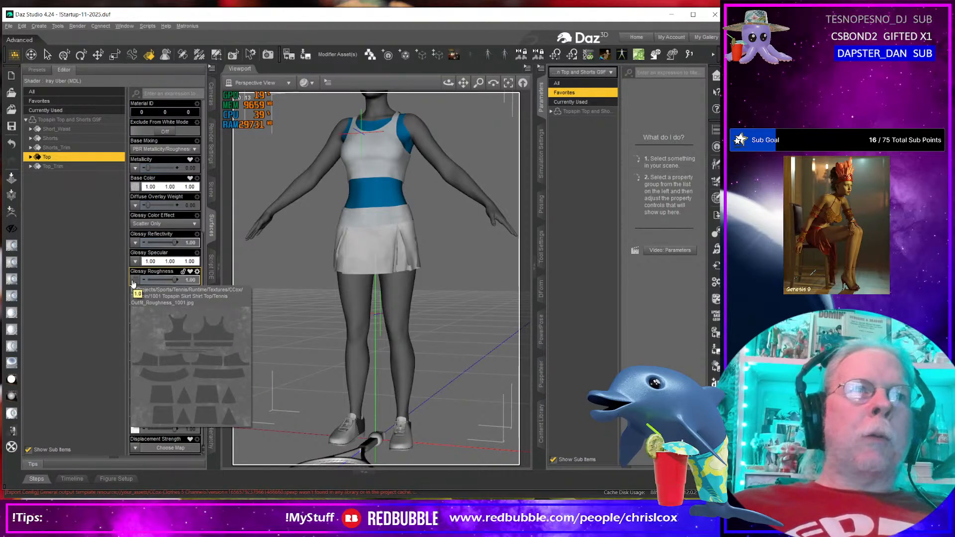
left_click(381, 253)
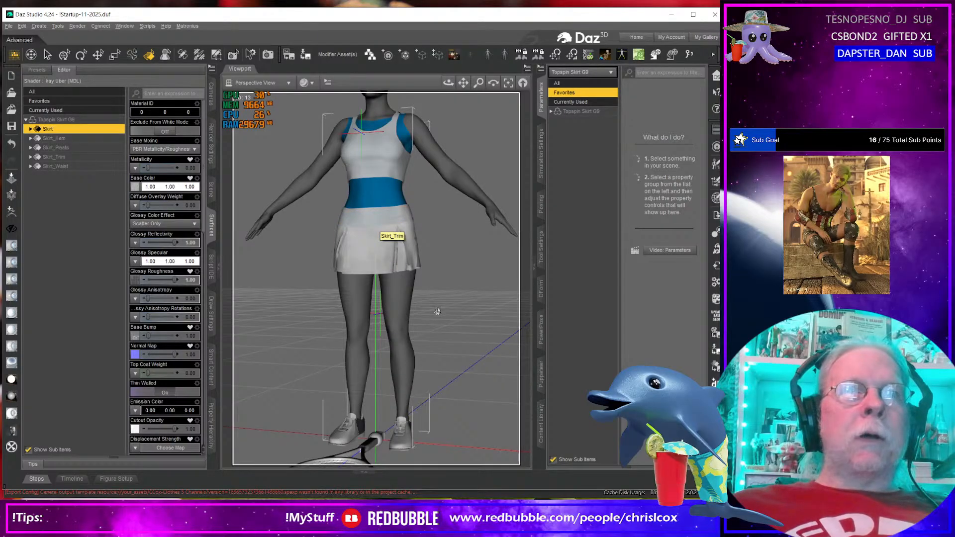
Step: Examine the shoes up close together with the Base Bump and Glossy Roughness maps on the Shoe surface
middle_click_drag(437, 309, 433, 398)
right_click_drag(433, 405, 437, 298)
middle_click_drag(431, 404, 440, 432)
left_click(407, 362)
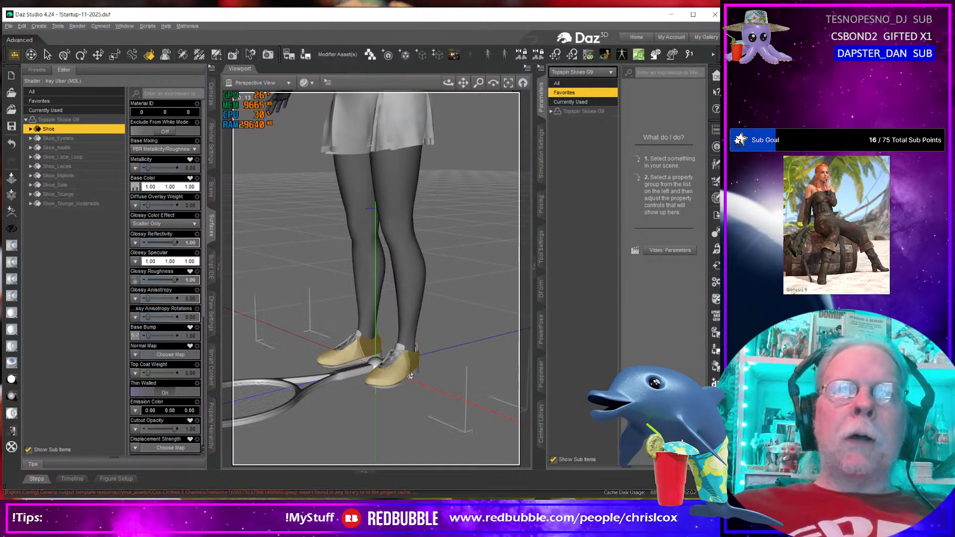
mouse_move(409, 374)
middle_mouse_down()
mouse_move(522, 367)
mouse_move(412, 386)
middle_mouse_up()
scroll(412, 386, "up", 5)
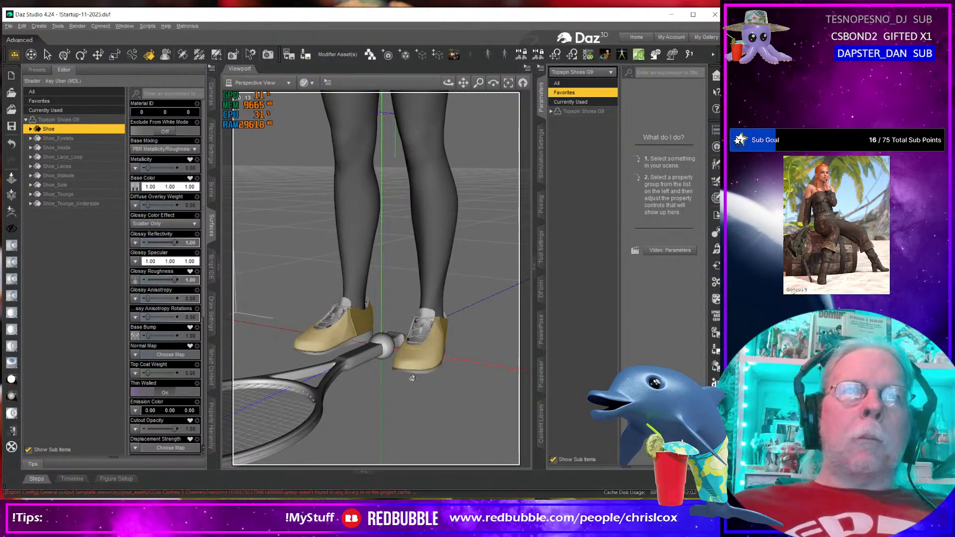
middle_click_drag(410, 377, 348, 360)
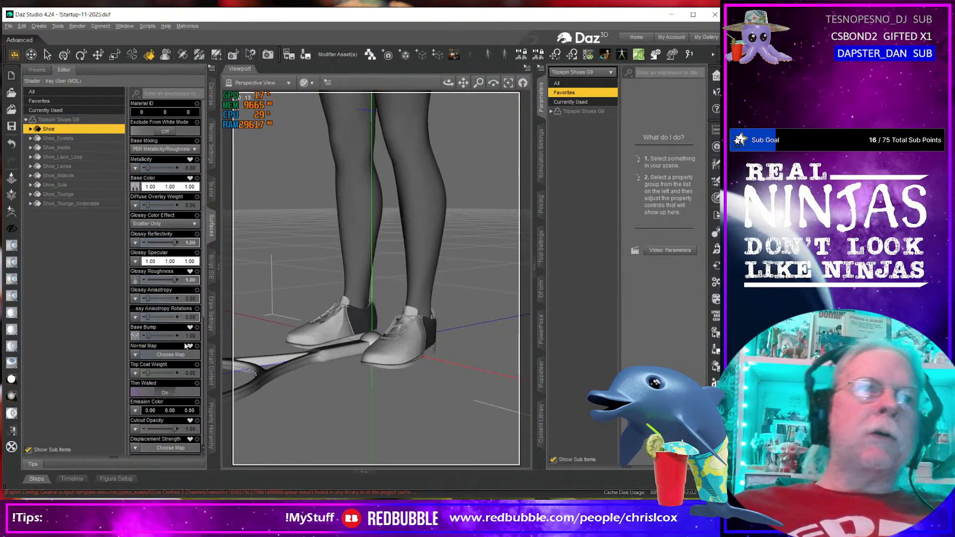
mouse_move(133, 337)
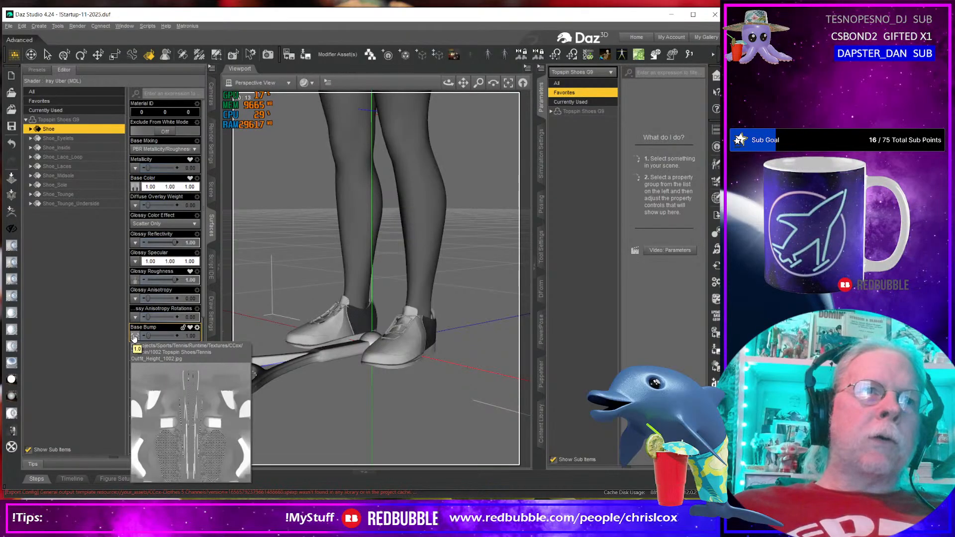
mouse_move(137, 280)
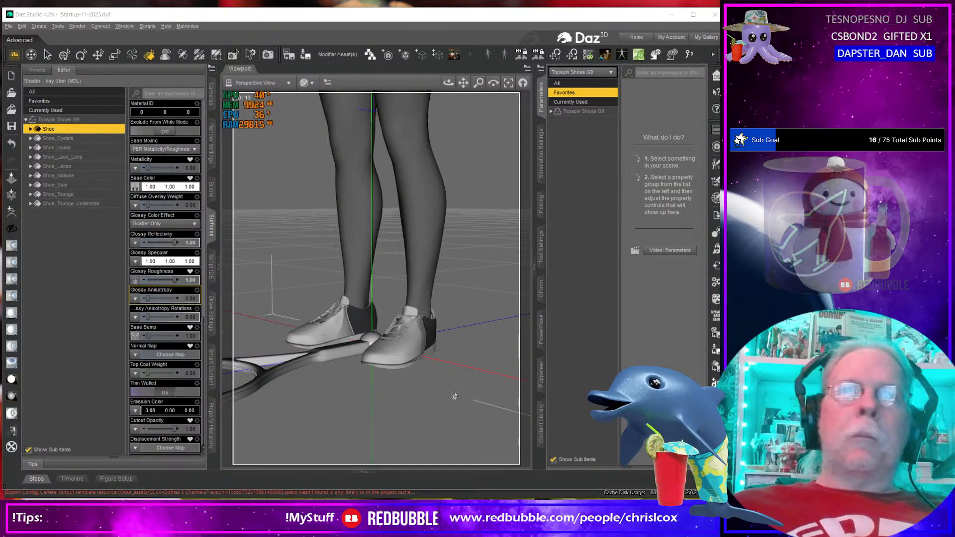
key("alt+Tab")
key("alt+Tab")
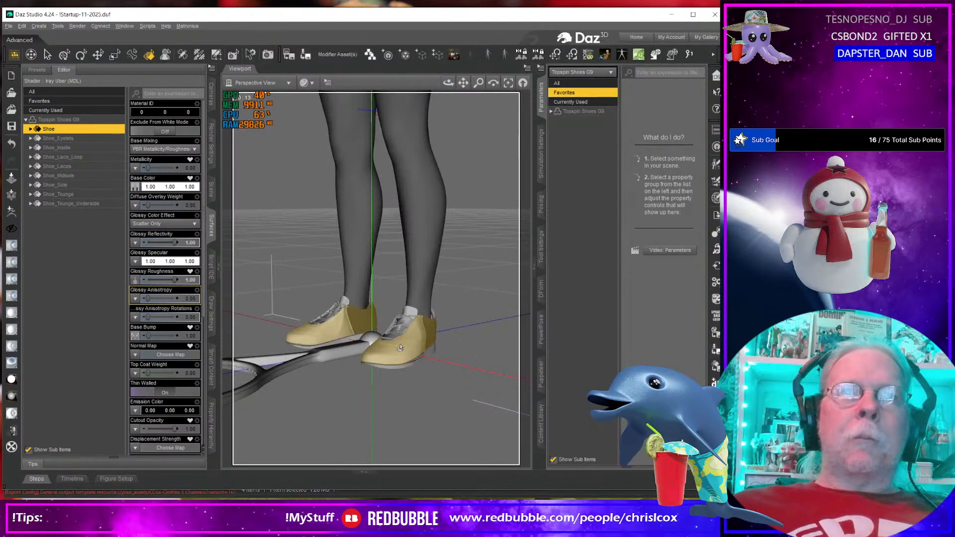
Step: Examine the shoes from the side and front, and check the Base Color map on the Shoe_Midsole surface
scroll(398, 348, "up", 5)
middle_click_drag(399, 348, 351, 335)
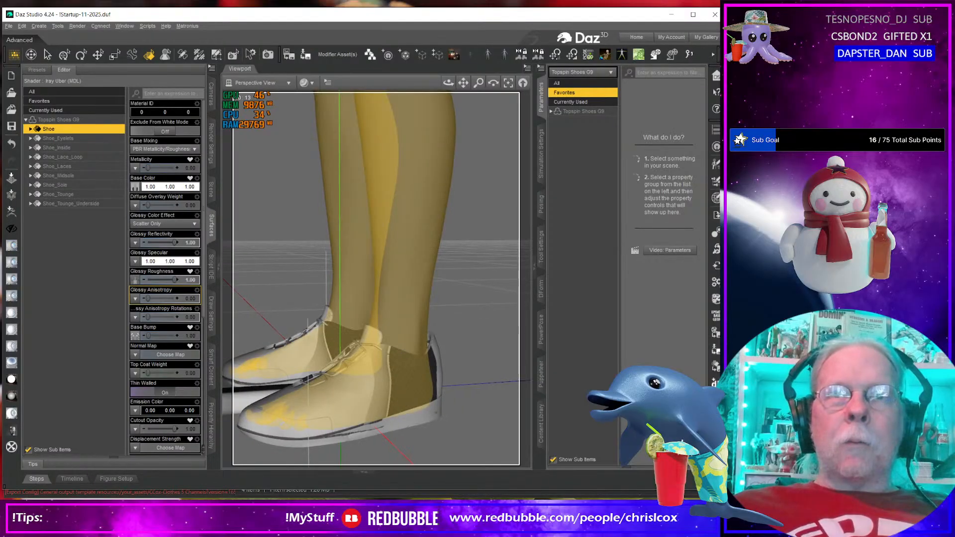
middle_click_drag(405, 351, 422, 314)
middle_click_drag(430, 416, 453, 423)
left_click(417, 393)
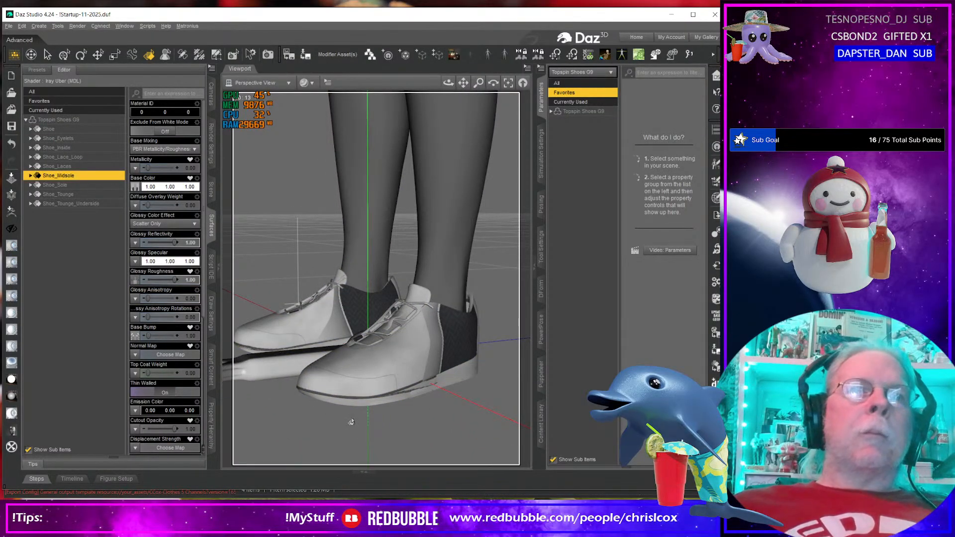
middle_click_drag(352, 421, 386, 441)
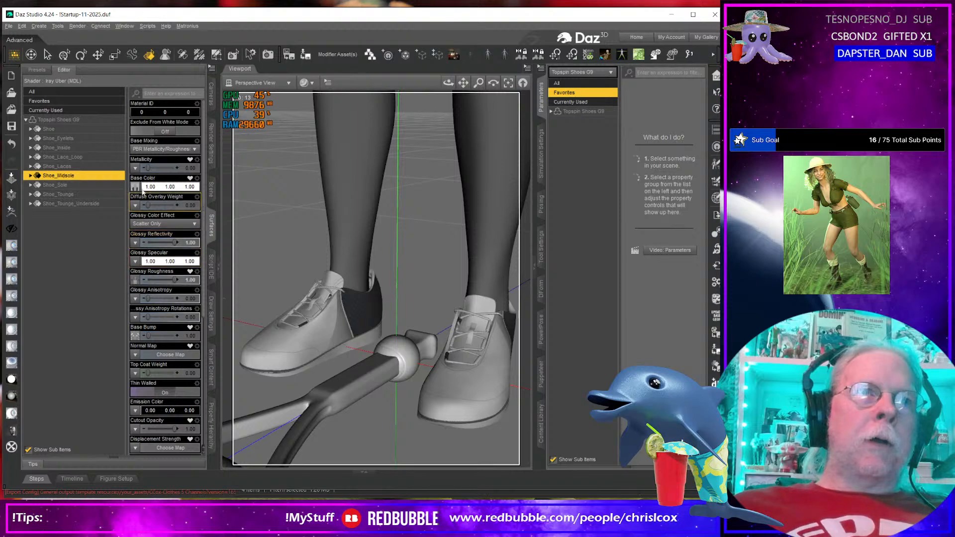
mouse_move(137, 191)
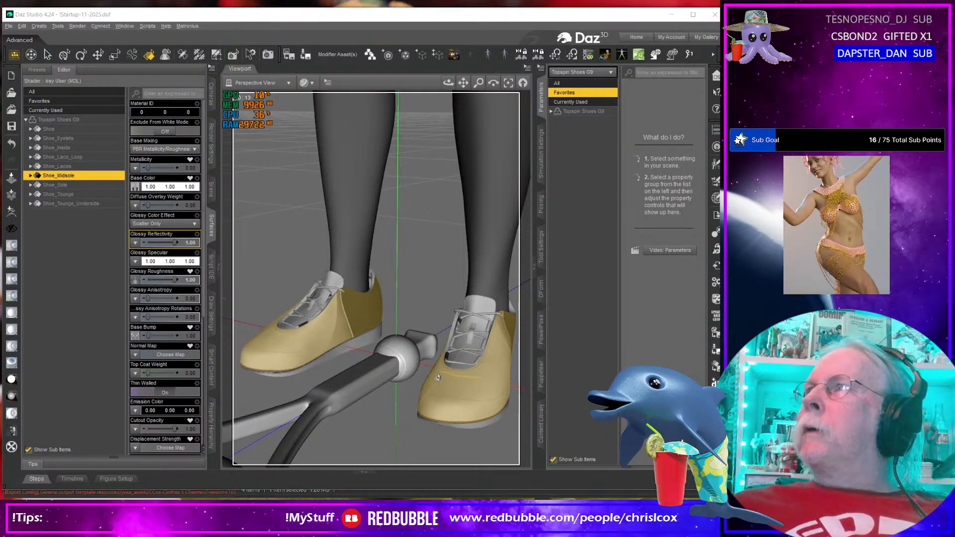
Step: Switch to Substance 3D Painter, close the texture export dialog, and reimport the Tennis Outfit mesh
key("alt+Tab")
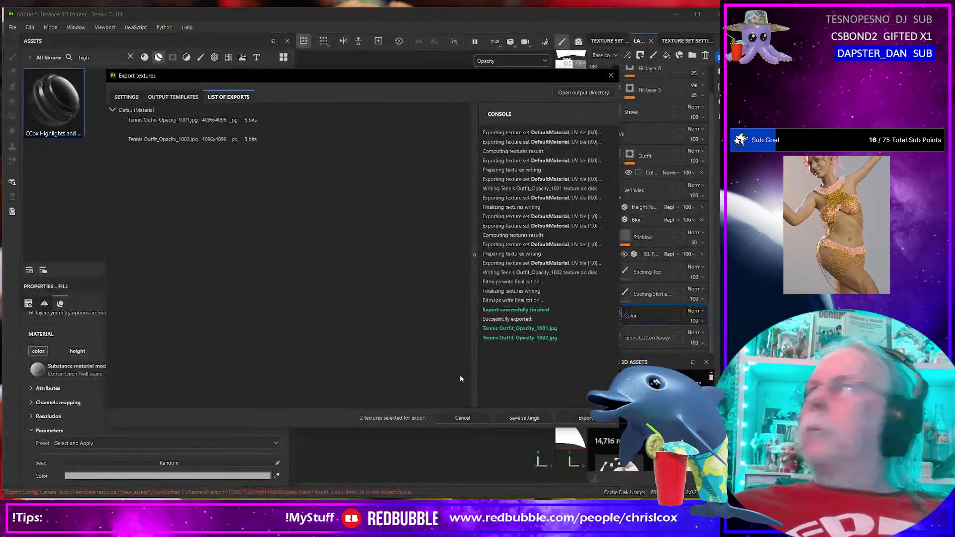
left_click(610, 75)
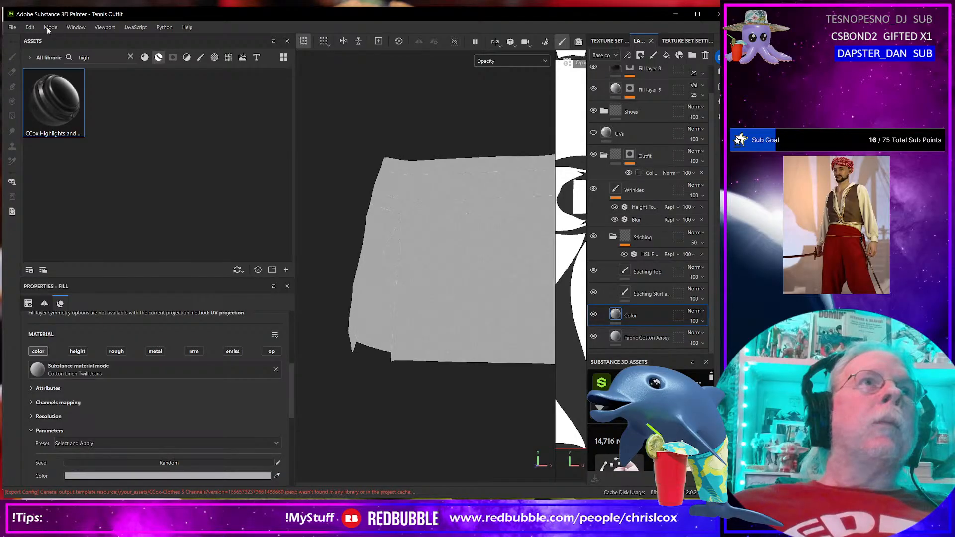
left_click(30, 27)
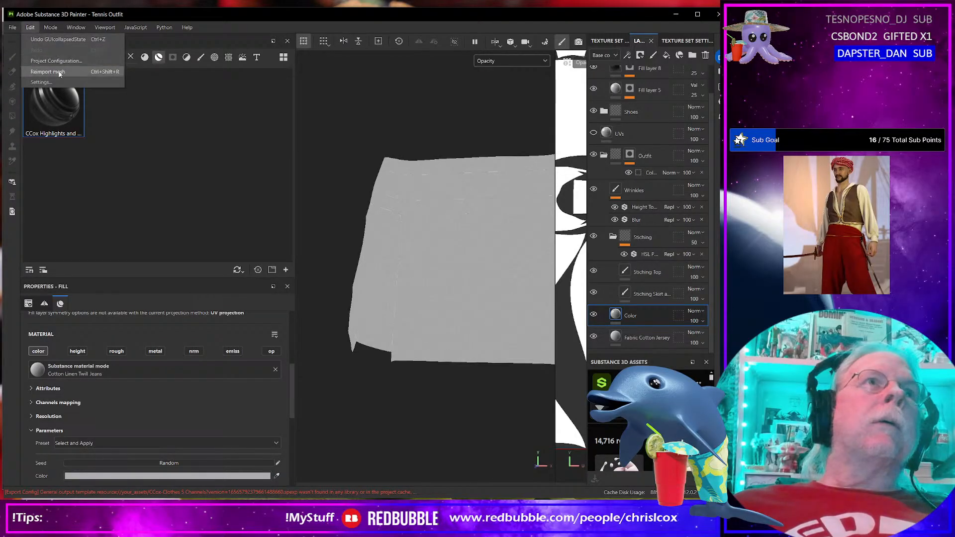
left_click(48, 71)
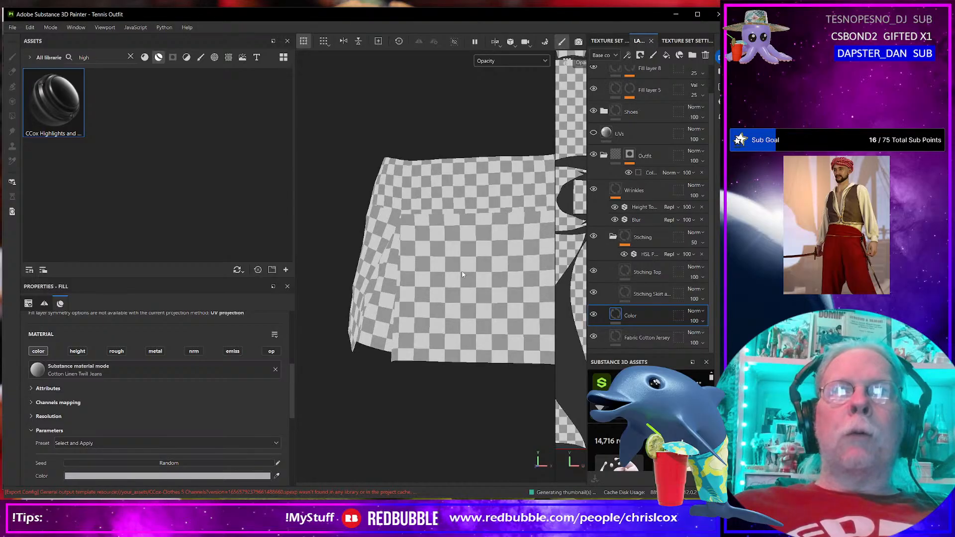
scroll(462, 274, "down", 4)
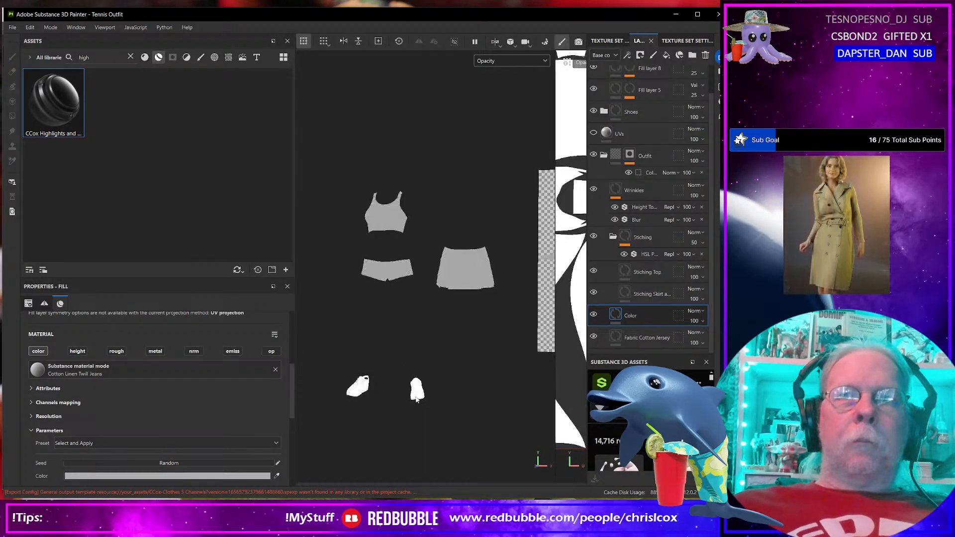
scroll(416, 400, "up", 2)
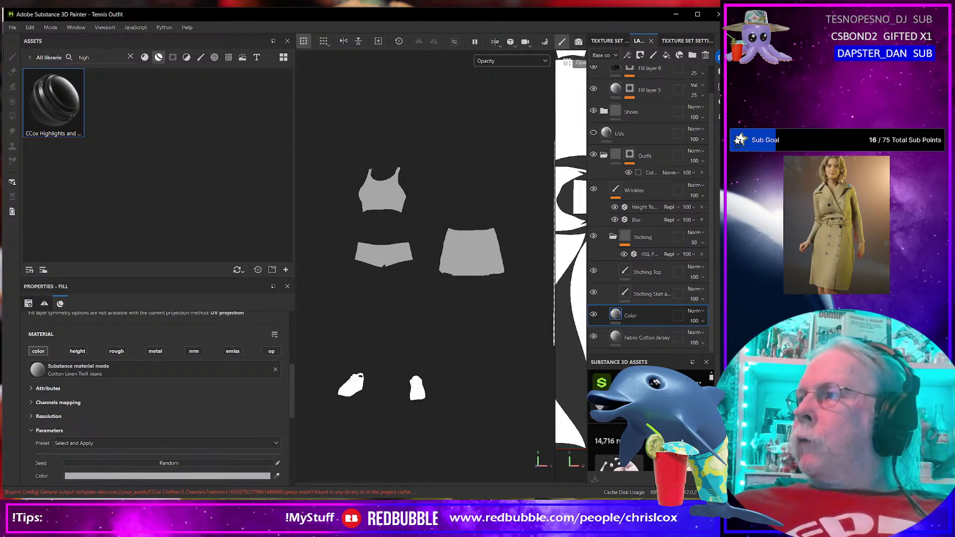
Step: Switch to Blender and examine the UV layout of the tennis shoes
key("alt+Tab")
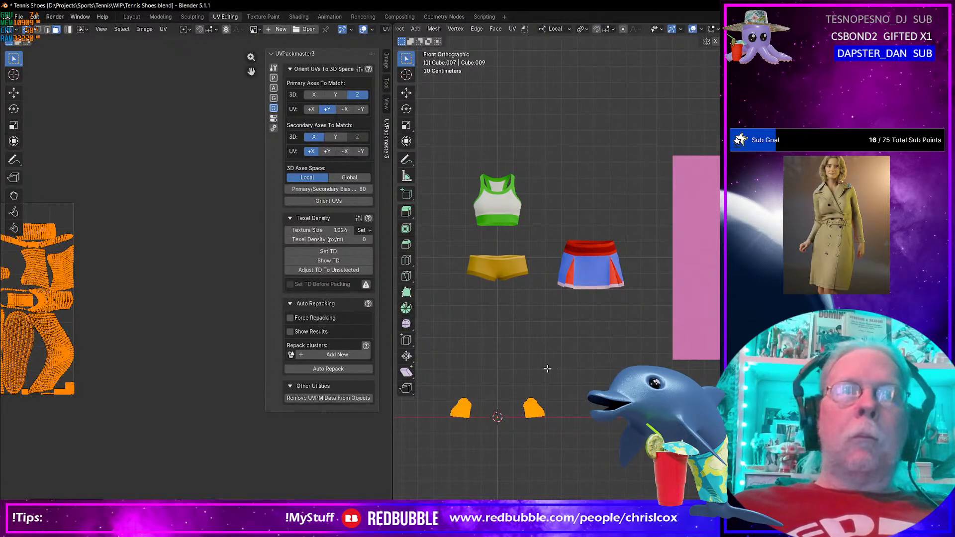
middle_click_drag(124, 323, 258, 297)
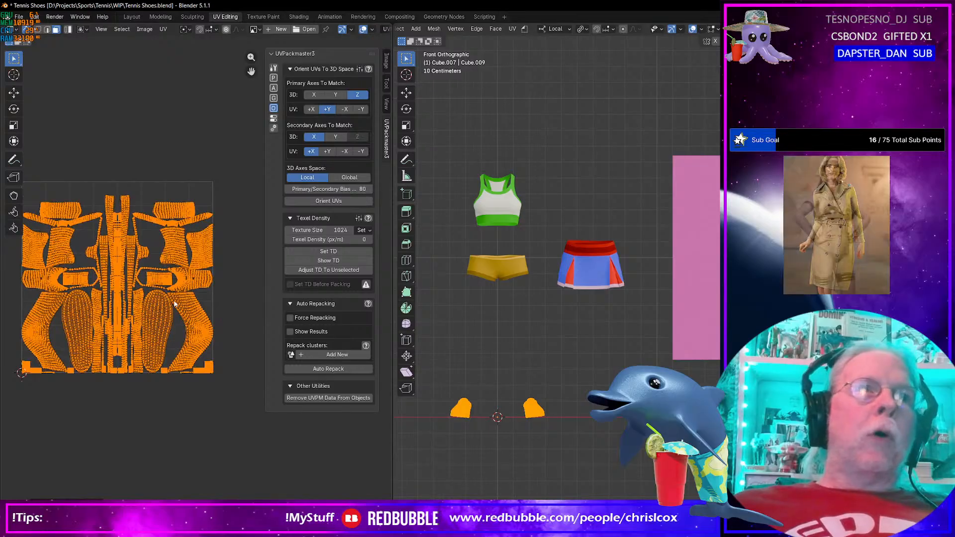
middle_click_drag(174, 303, 192, 314)
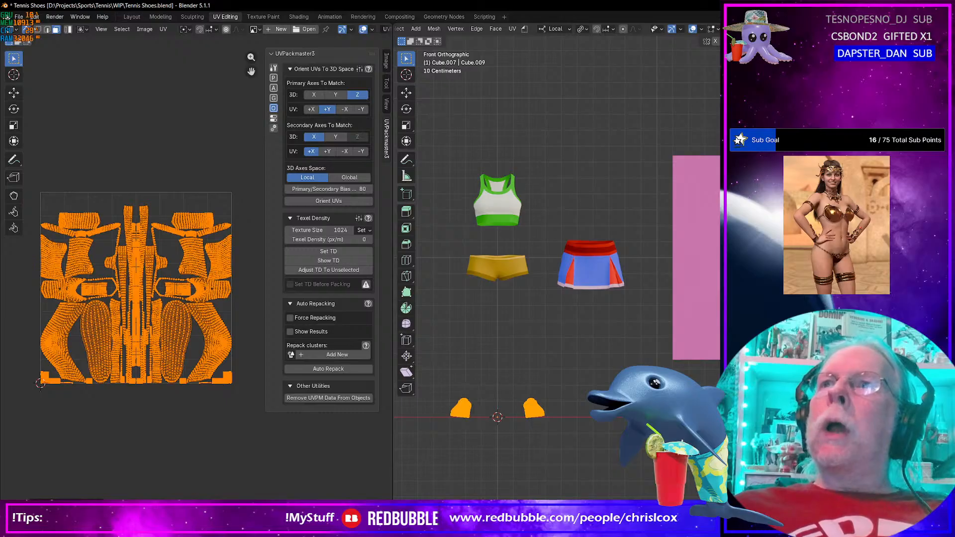
scroll(136, 336, "up", 3)
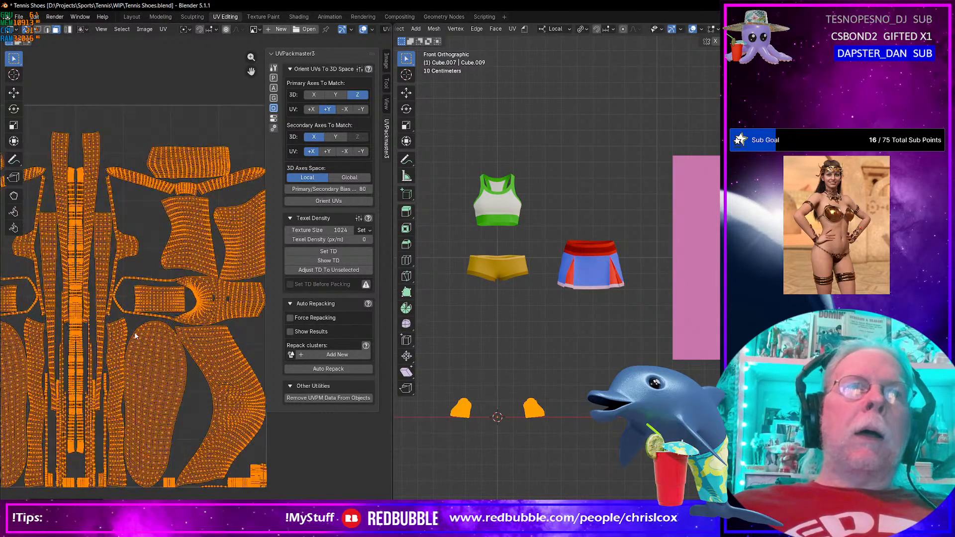
middle_click_drag(135, 332, 217, 300)
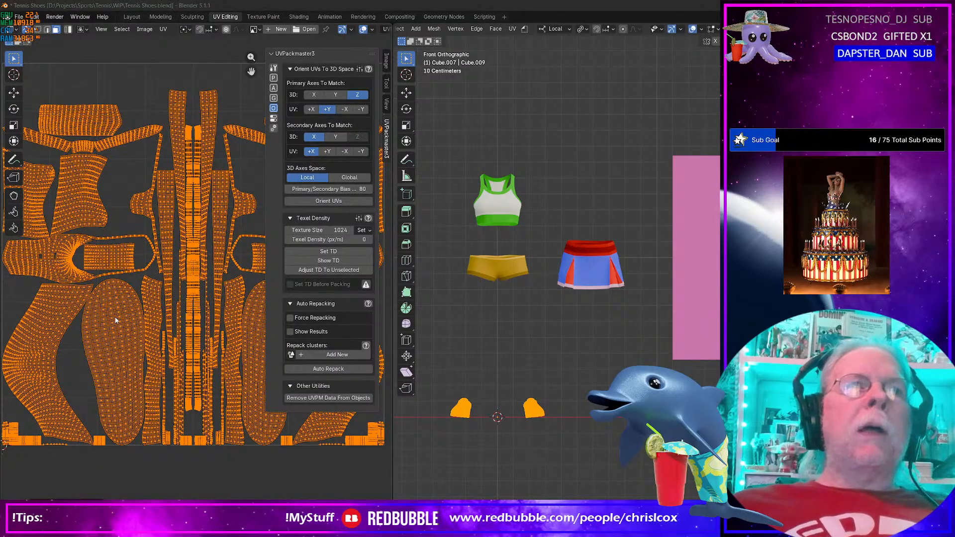
Step: Return to Daz Studio, select the Shoe surface, and examine the shoes on the figure from afar and up close
key("alt+Tab")
key("alt+Tab")
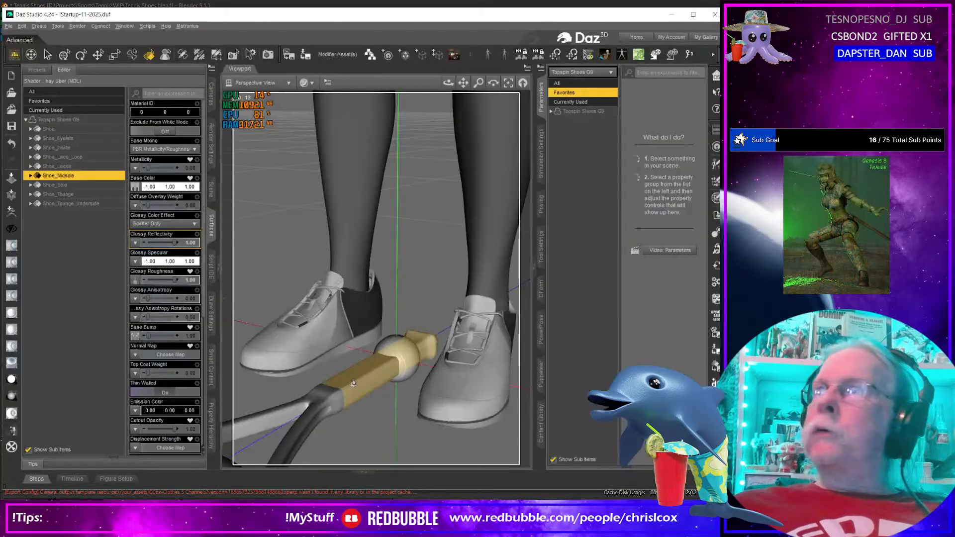
left_click(324, 334)
scroll(324, 334, "down", 10)
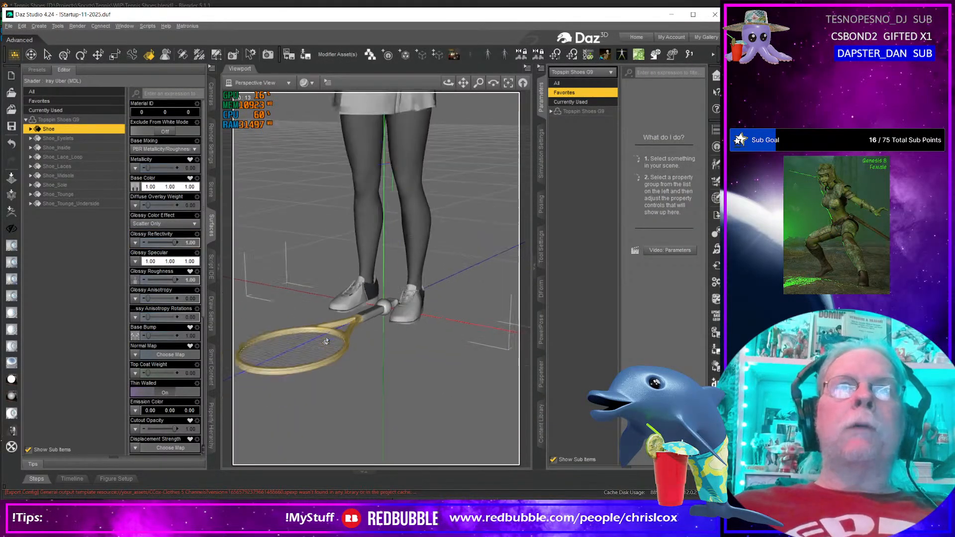
middle_click_drag(324, 334, 323, 357)
middle_click_drag(344, 243, 341, 294)
scroll(341, 294, "down", 1)
scroll(341, 294, "up", 8)
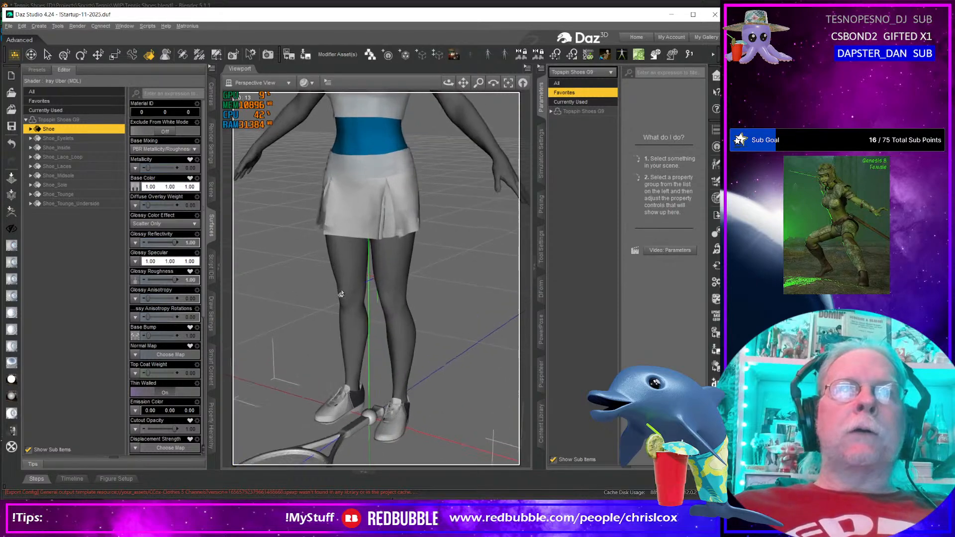
middle_click_drag(341, 294, 354, 242)
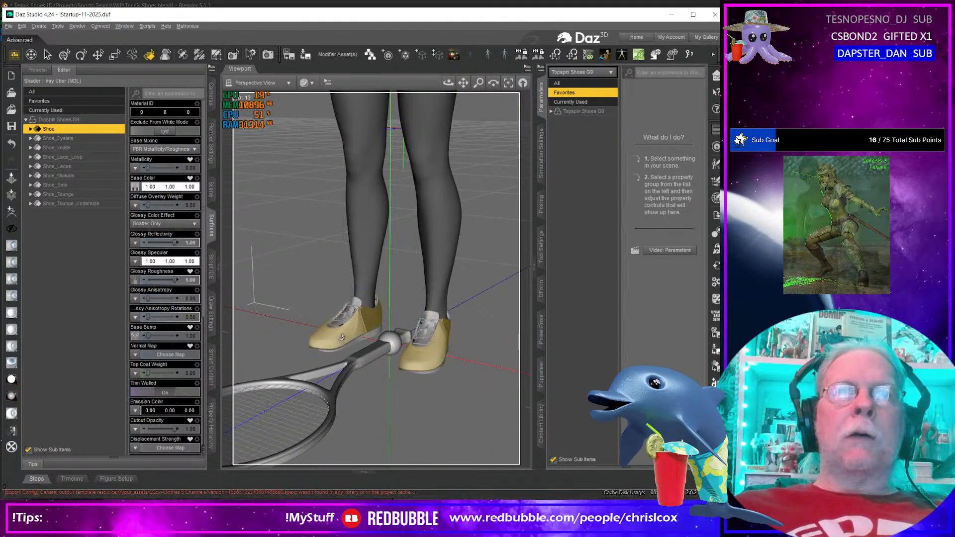
middle_click_drag(319, 360, 329, 355)
scroll(329, 355, "up", 3)
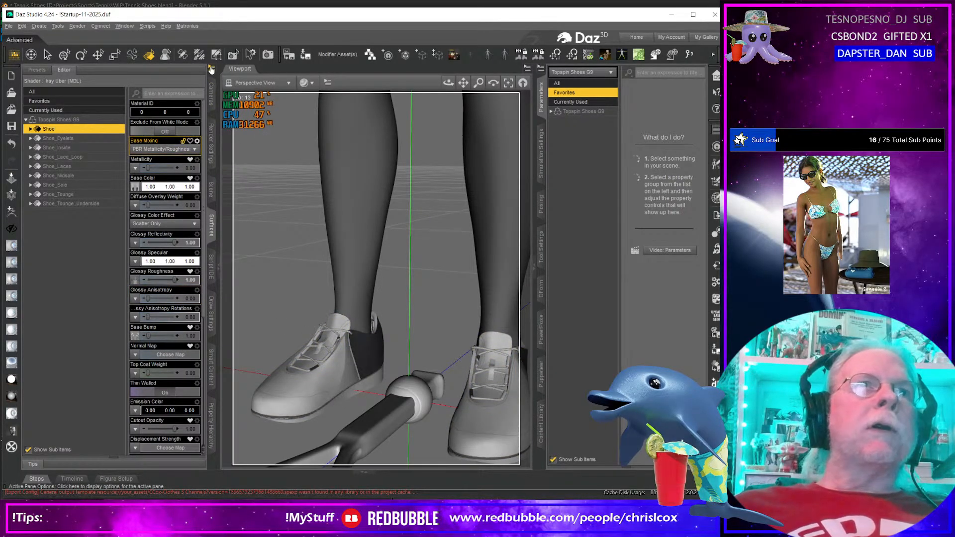
Step: Select all surfaces of the Topspin Shoes G9 and try to load Tennis Shoe UVs.obj as their UV set
left_click(77, 122)
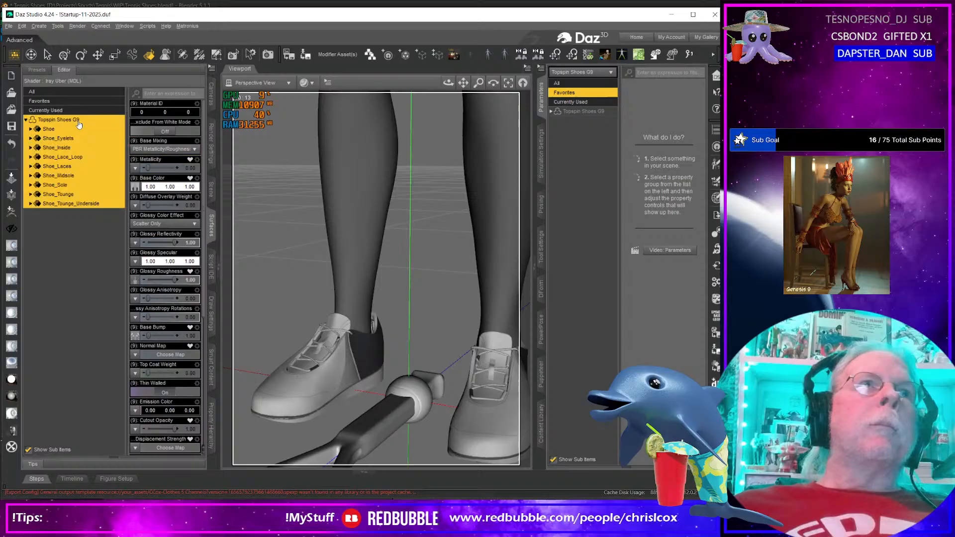
left_click(212, 68)
mouse_move(295, 104)
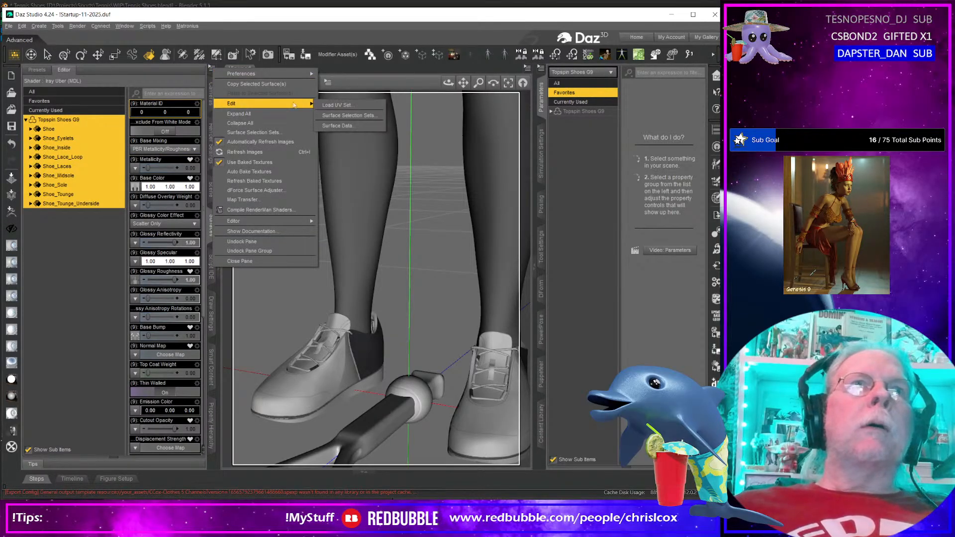
left_click(336, 105)
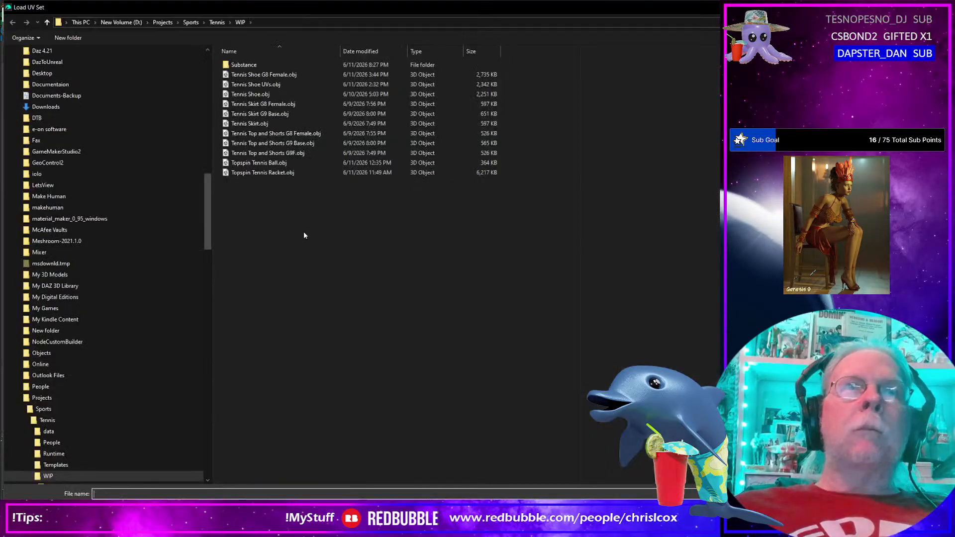
left_click(305, 84)
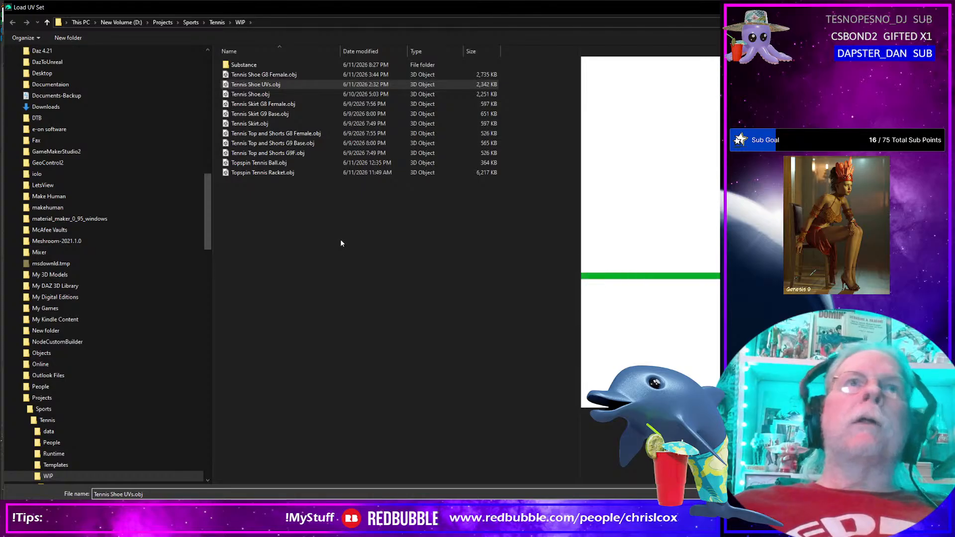
key("Return")
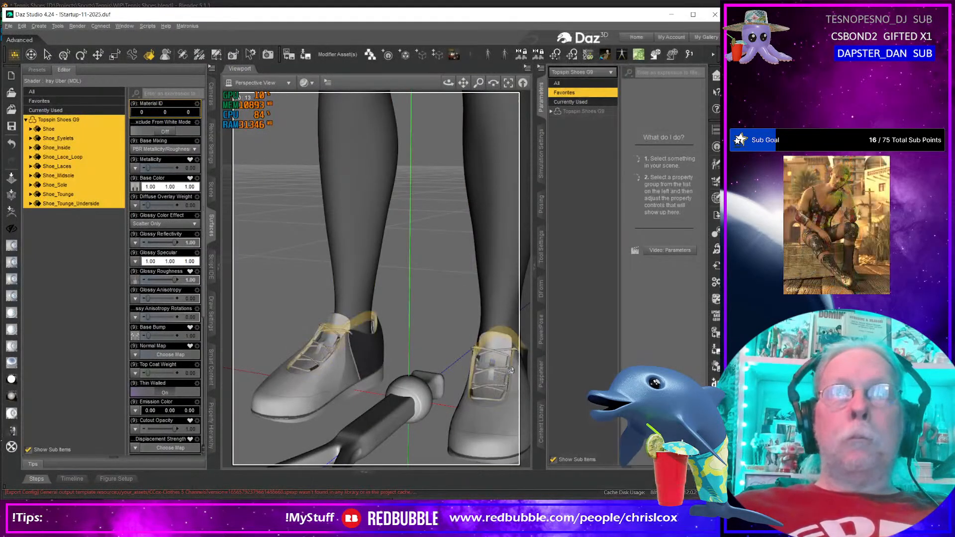
left_click(329, 146)
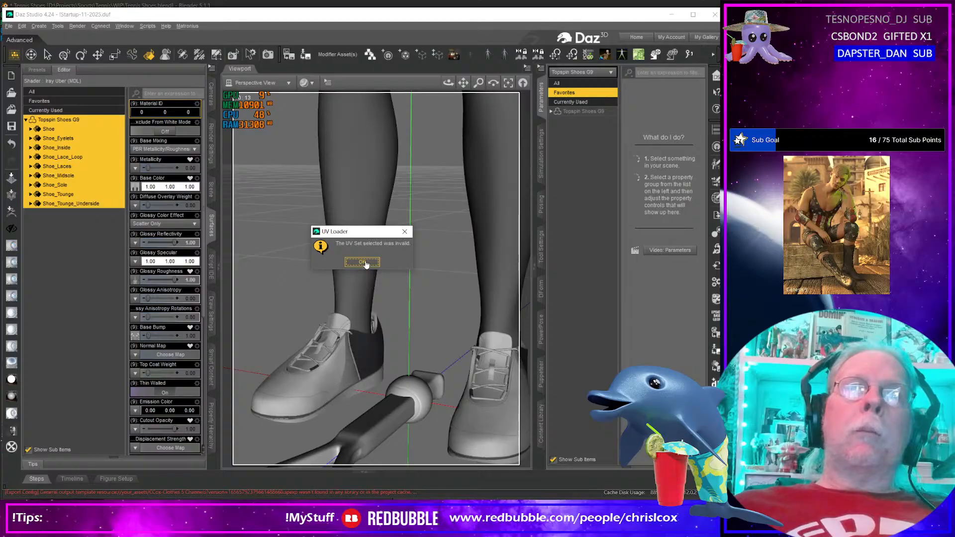
left_click(365, 263)
Step: Select only the Shoe surface and try again to load Tennis Shoe UVs.obj as a UV set
left_click(75, 130)
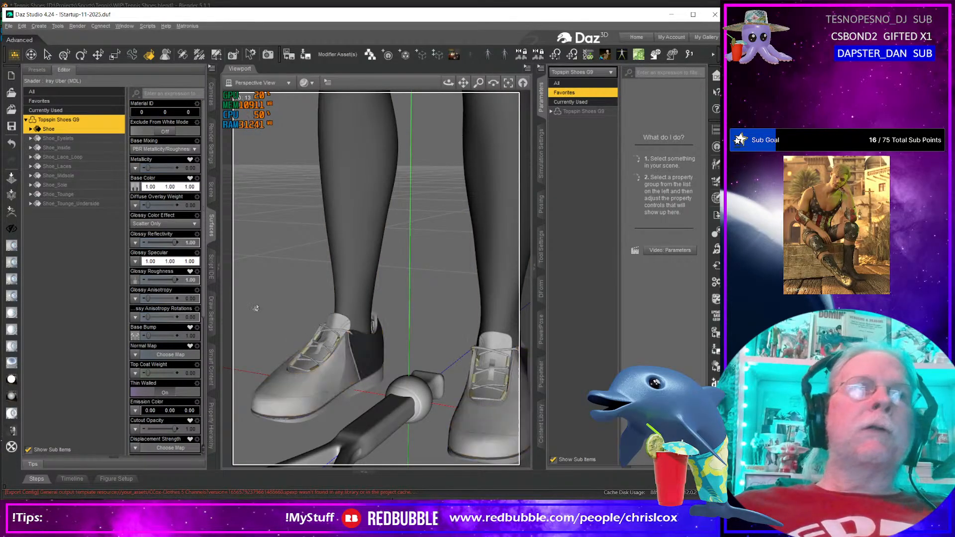
left_click(211, 68)
mouse_move(239, 108)
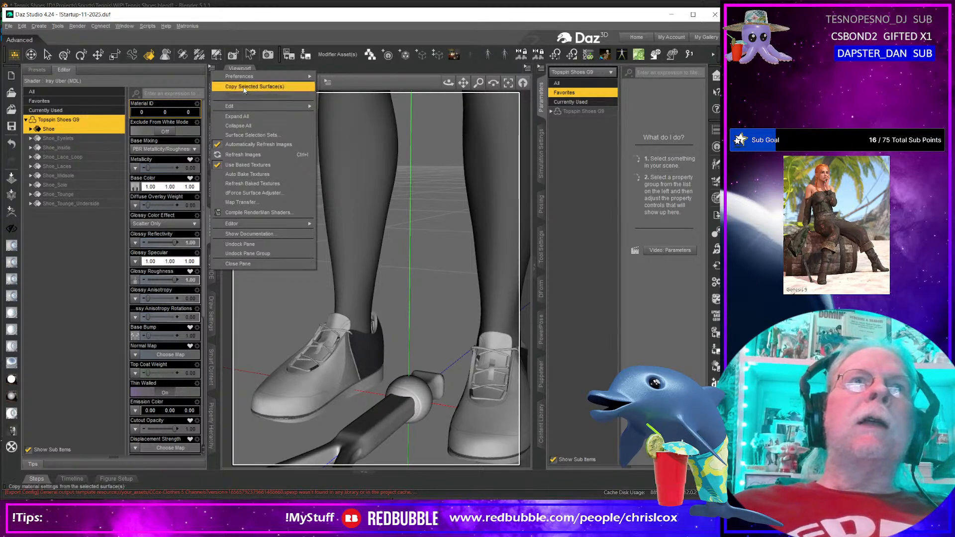
left_click(337, 110)
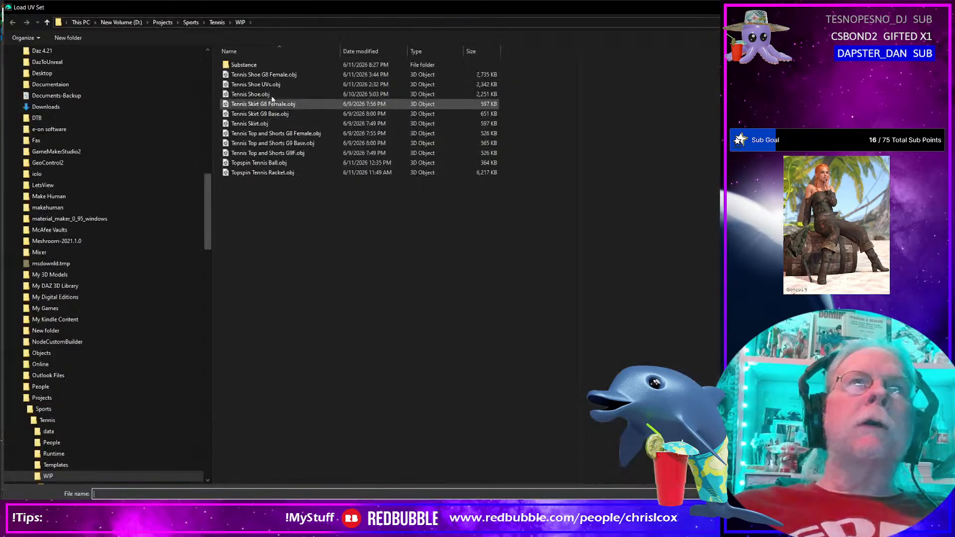
left_click(262, 85)
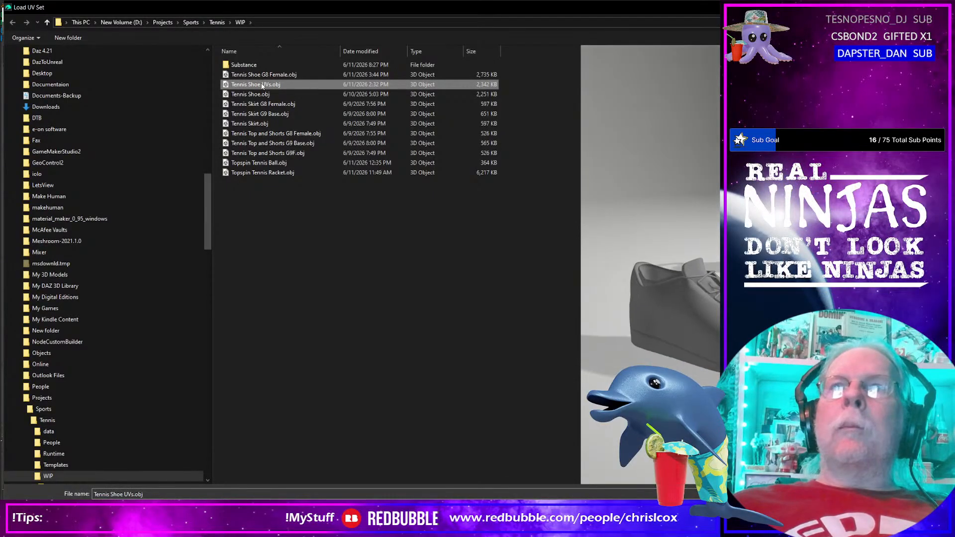
double_click(262, 86)
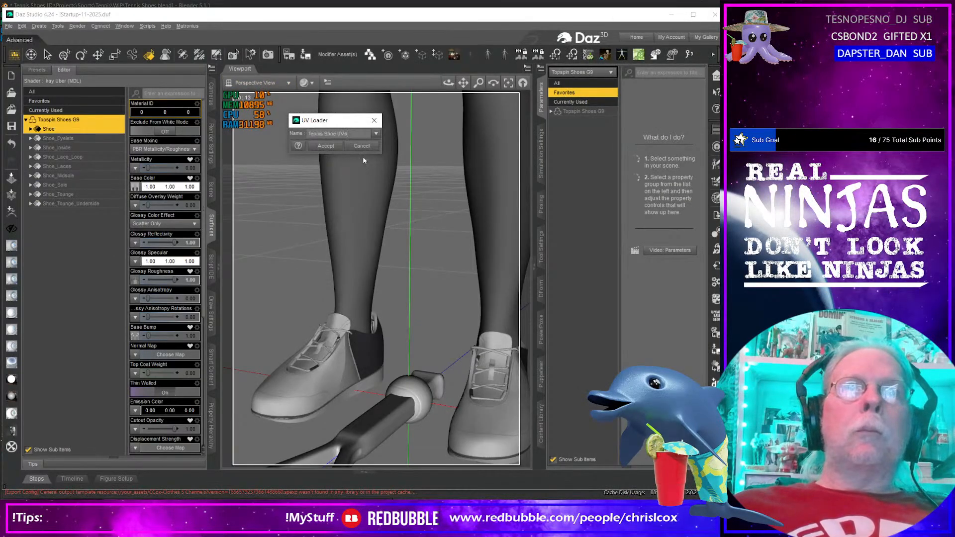
left_click(326, 145)
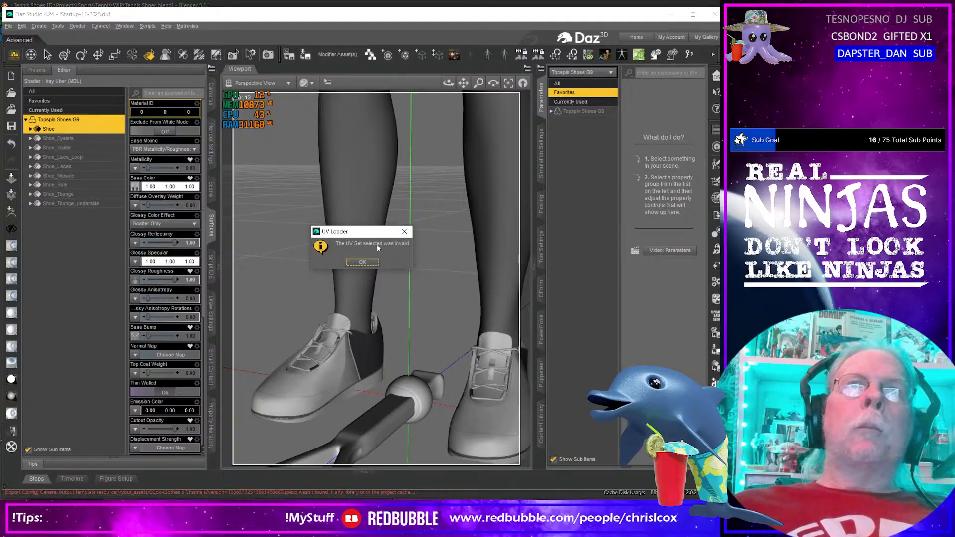
left_click(362, 262)
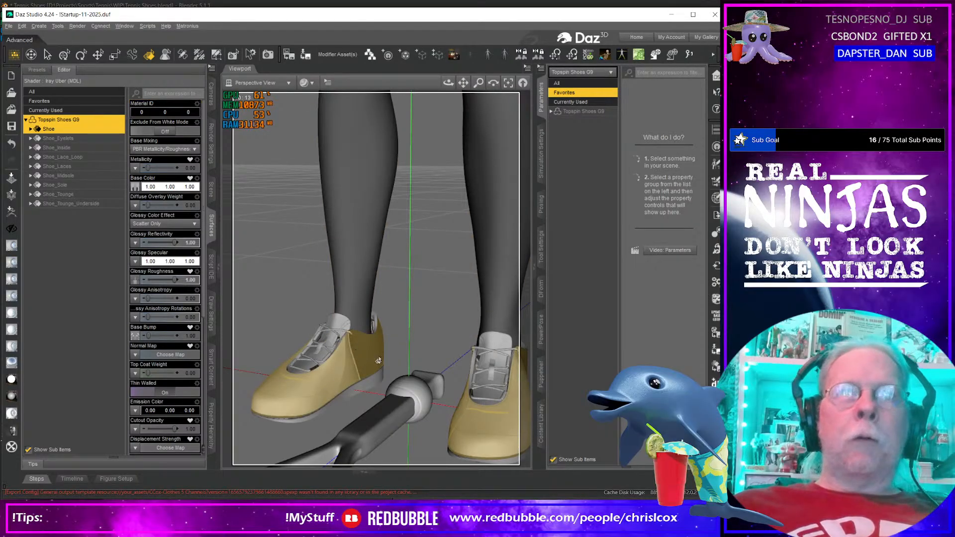
Step: Delete the Genesis 9 figure together with the tennis outfit it wears, keeping the racket in the scene
scroll(378, 360, "down", 3)
scroll(378, 360, "down", 6)
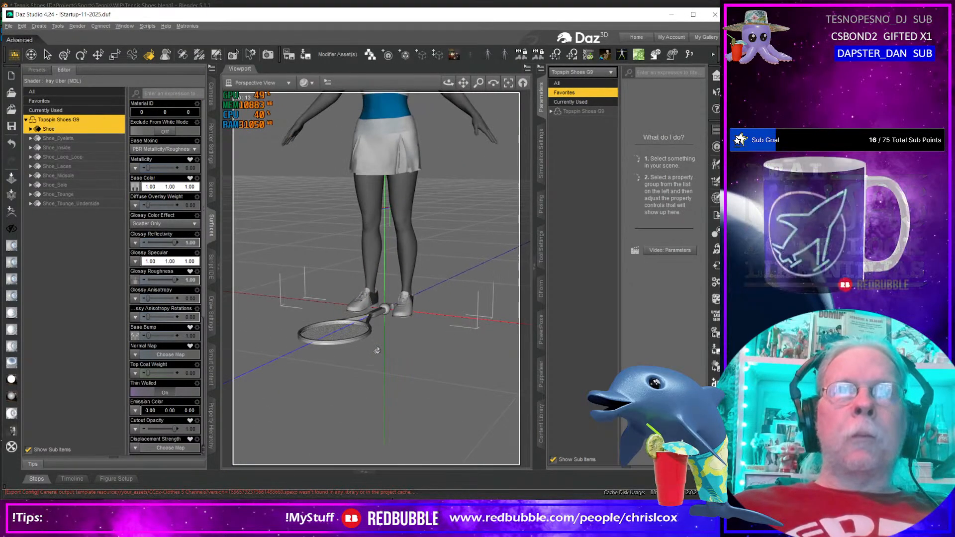
left_click(410, 266)
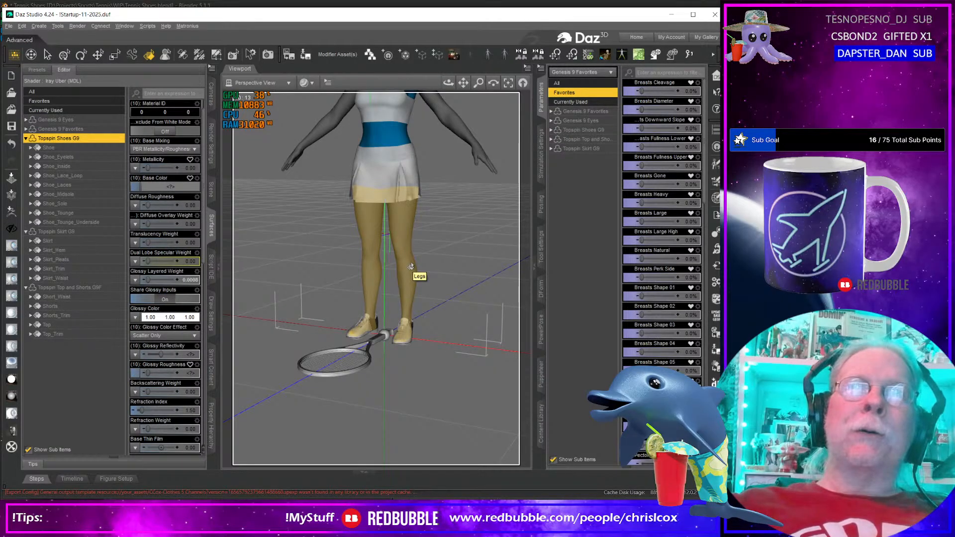
key("Delete")
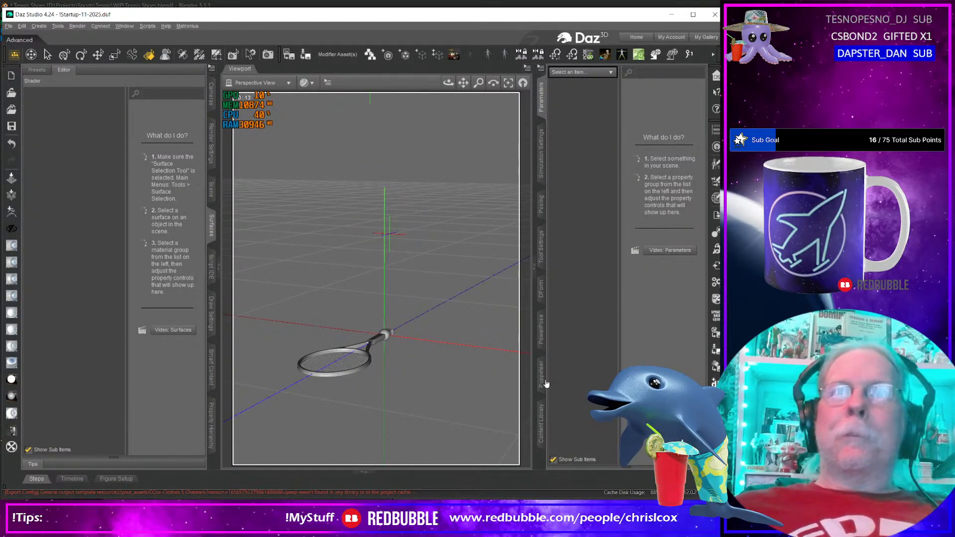
Step: Load the Topspin Shoes G8 Female from the Topspin G8 Female clothing folder of the content library
left_click(541, 428)
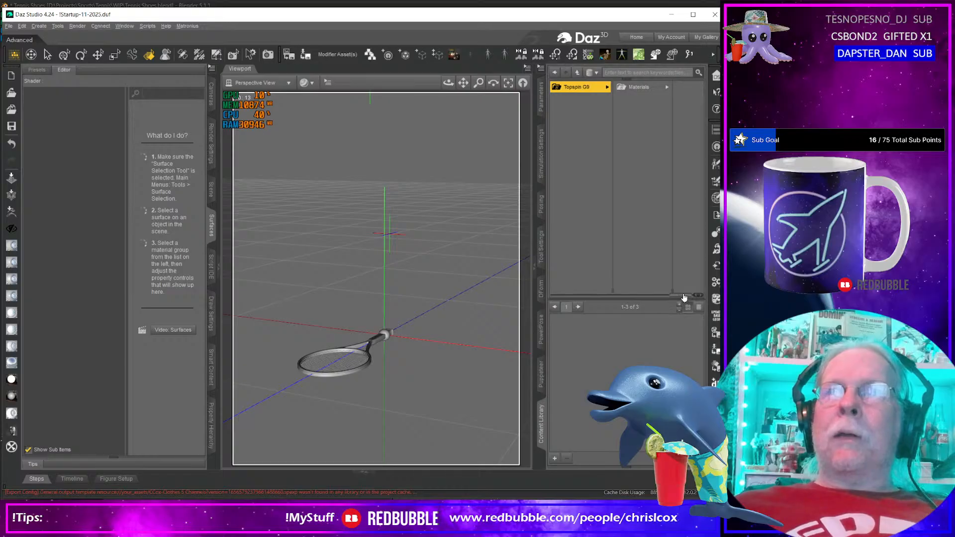
left_click(579, 90)
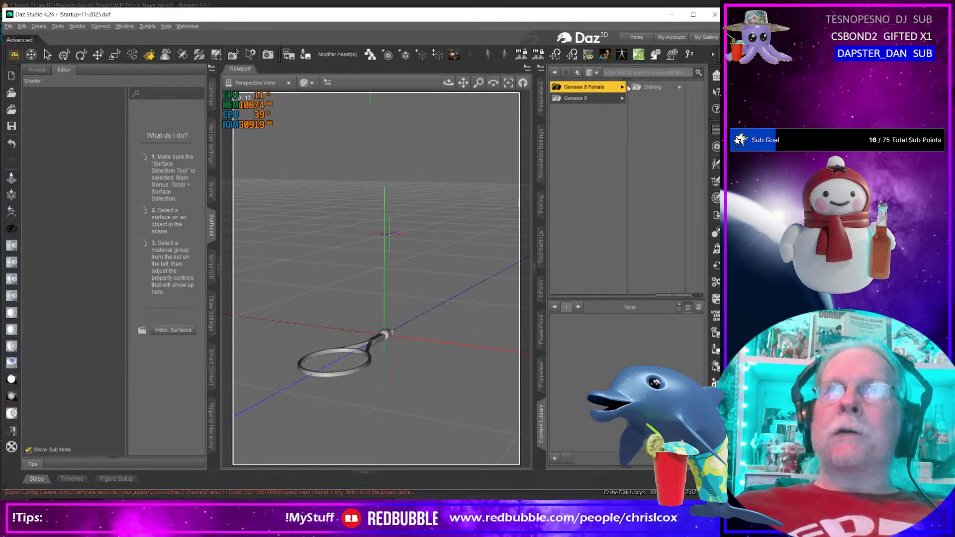
left_click(658, 87)
left_click(677, 87)
left_click(679, 87)
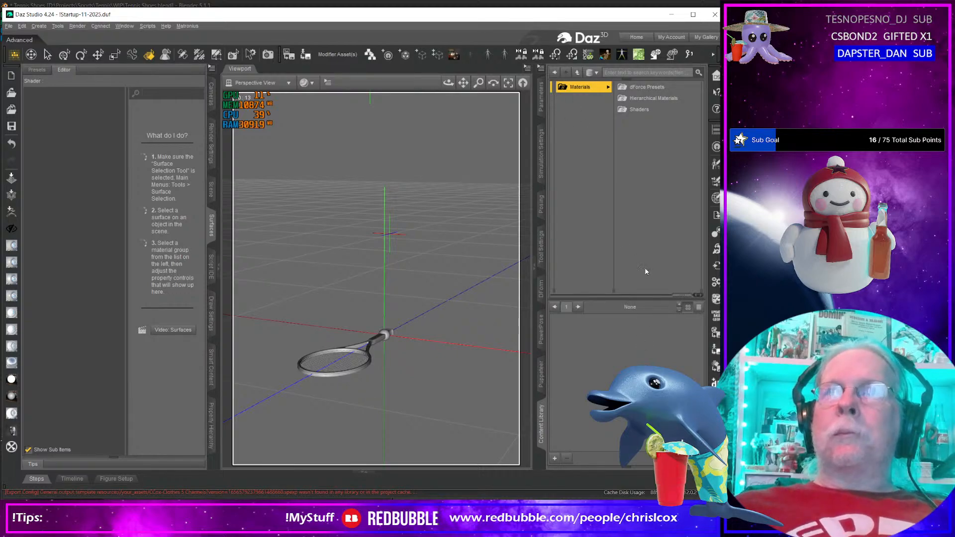
left_click_drag(682, 298, 648, 296)
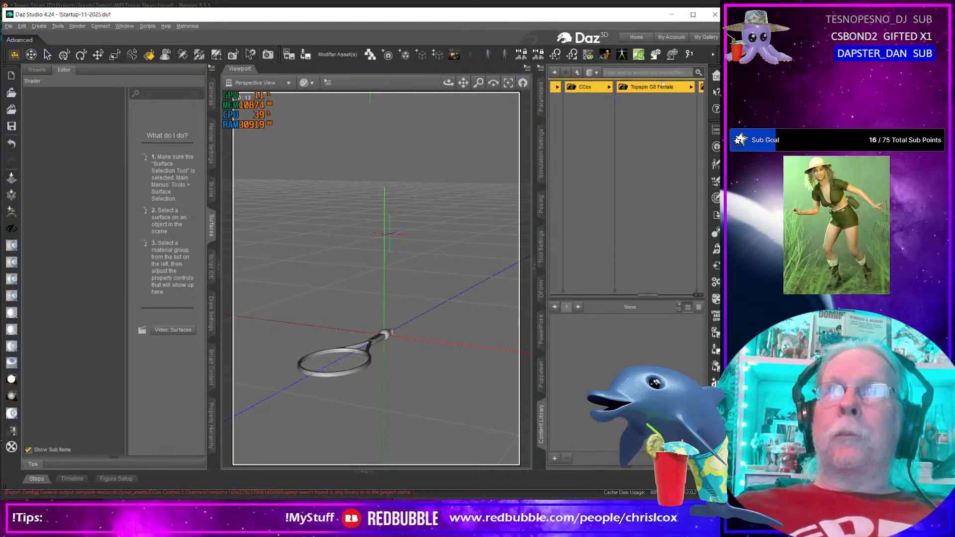
left_click(659, 89)
double_click(573, 338)
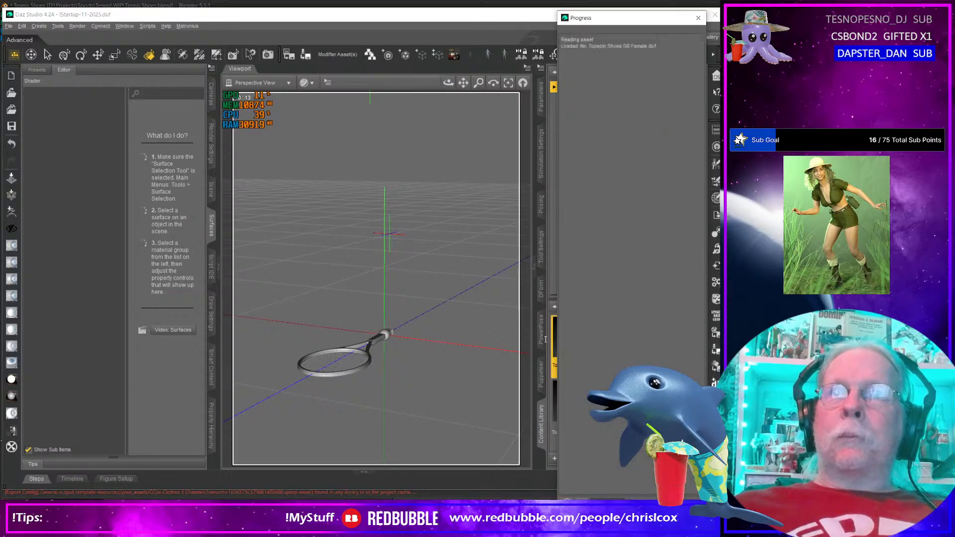
left_click(435, 330)
Step: Select the Shoe surface on the G8 shoes and try to apply Tennis Outfit_BaseColor_White_1002.jpg as its Diffuse Color map
scroll(448, 336, "up", 4)
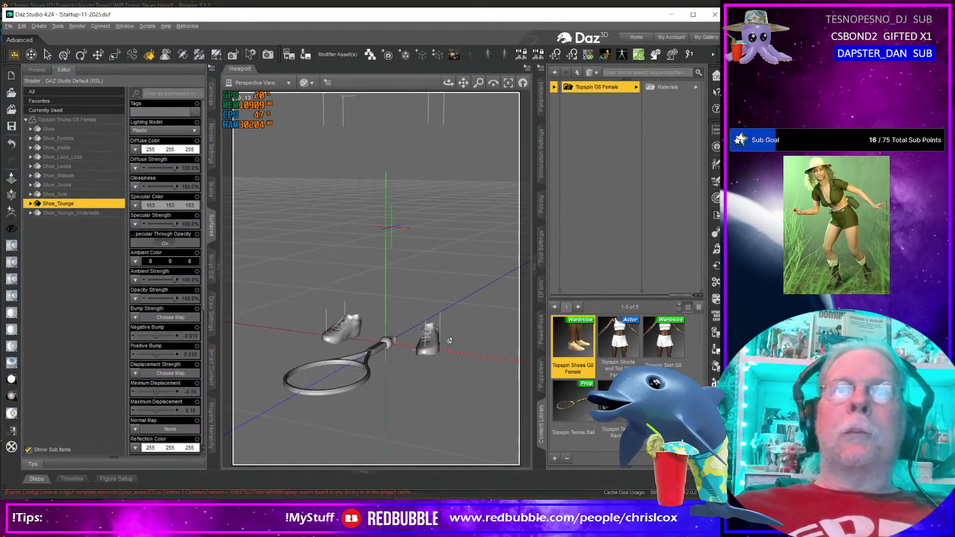
scroll(452, 340, "up", 3)
mouse_move(452, 339)
middle_mouse_down()
mouse_move(454, 244)
mouse_move(403, 342)
mouse_move(388, 341)
mouse_move(459, 341)
middle_mouse_up()
left_click(457, 339)
key("alt+Tab")
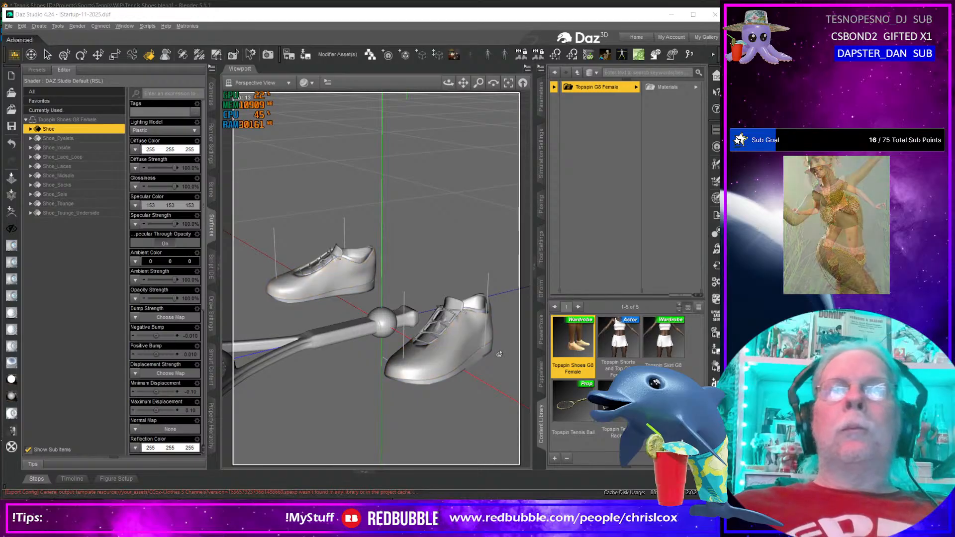
key("alt+Tab")
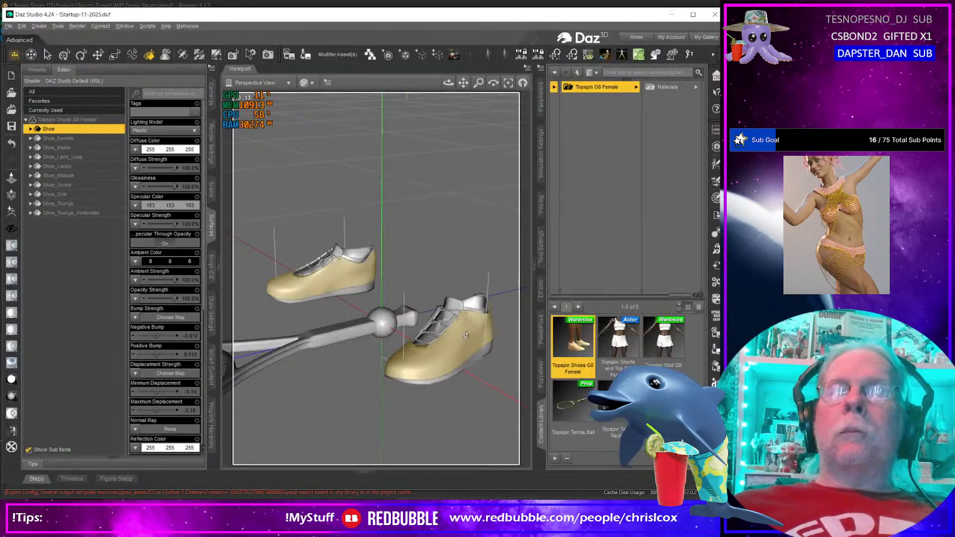
key("alt+Tab")
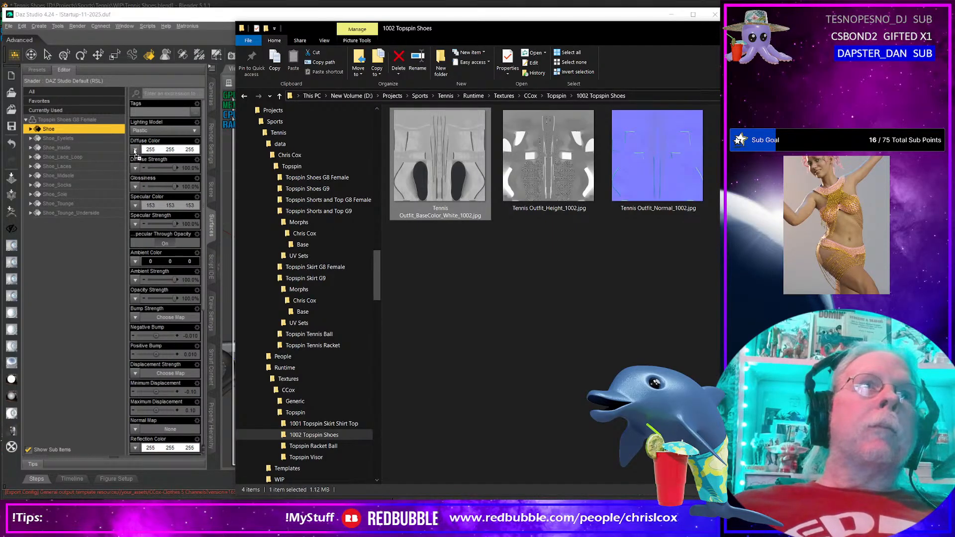
left_click(95, 128)
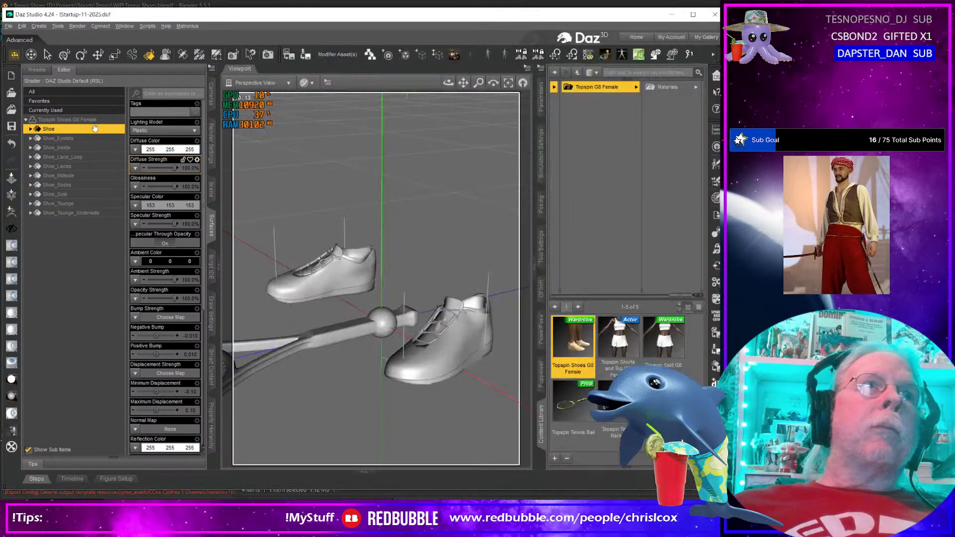
Step: Apply CCox Base Shader II to all G8 shoe surfaces and assign Tennis Outfit_BaseColor_White_1002.jpg as their Base Color map
left_click(95, 120)
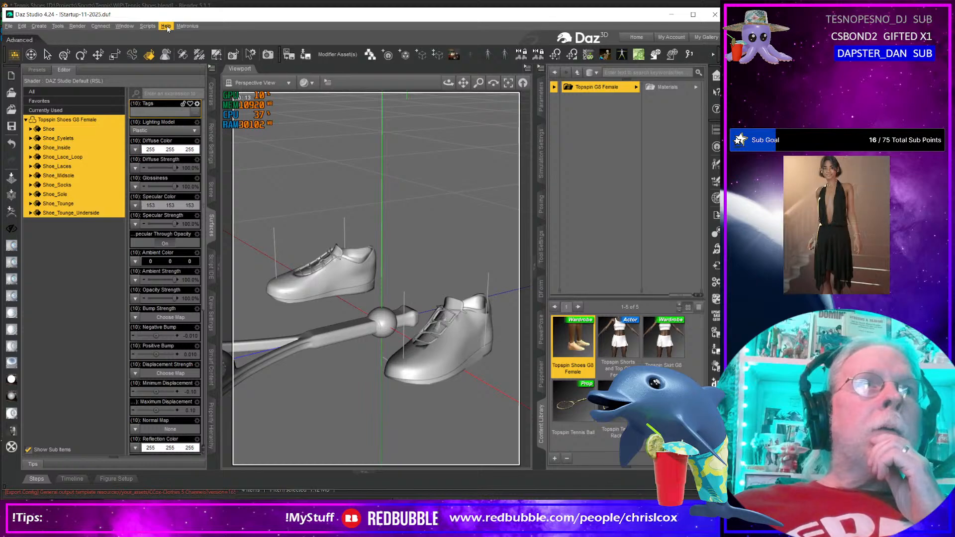
left_click(148, 26)
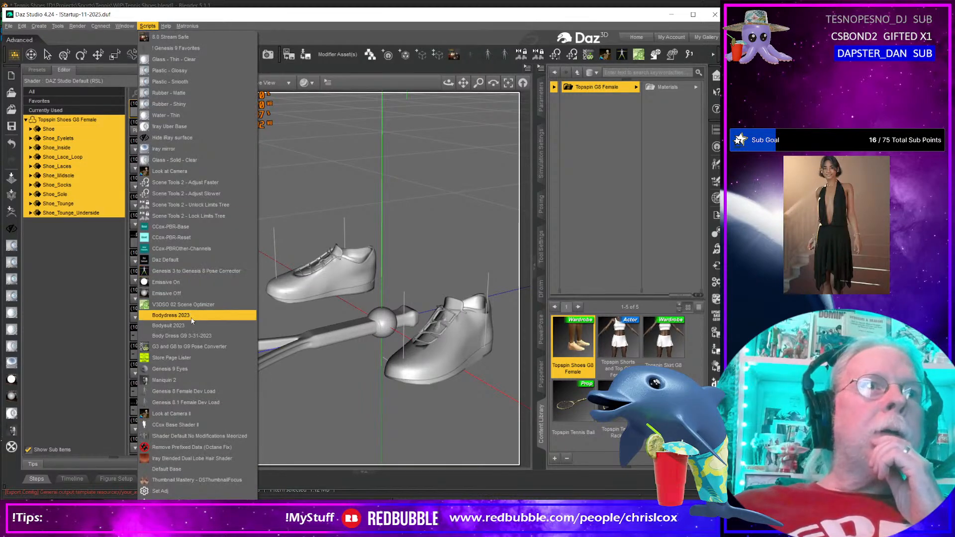
left_click(200, 425)
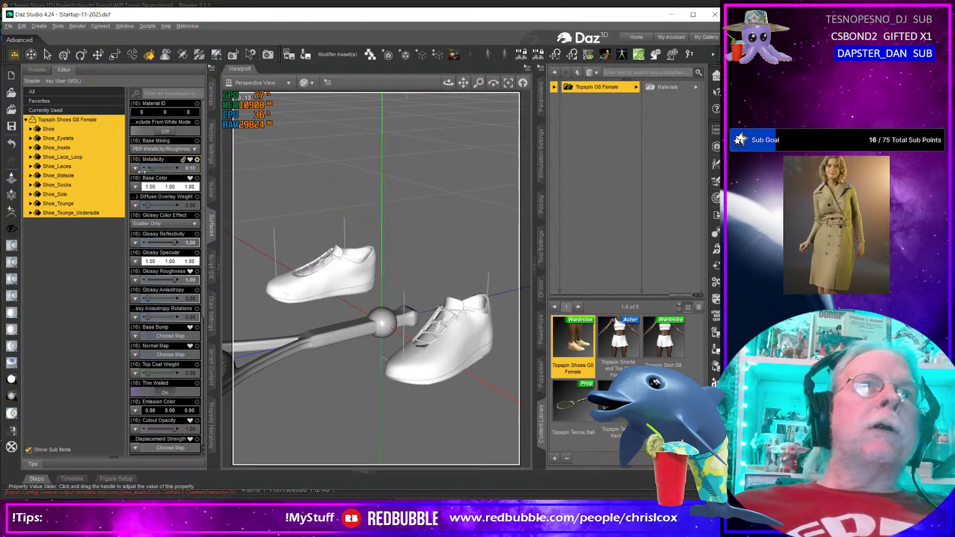
key("alt+Tab")
left_click_drag(437, 166, 134, 188)
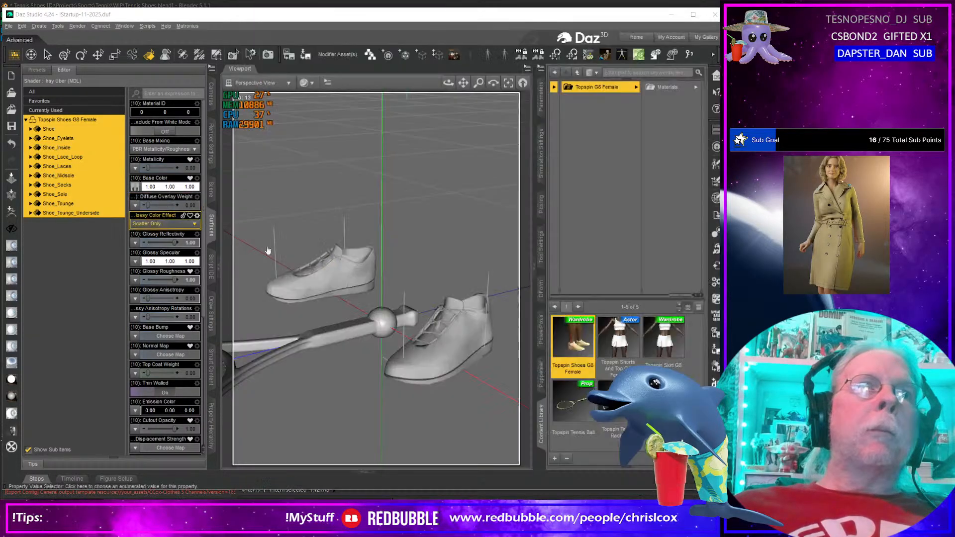
Step: Assign Tennis Outfit_Height_1002.jpg as the Base Bump map and Tennis Outfit_Normal_1002.jpg as the Normal Map on all shoe surfaces
key("alt+Tab")
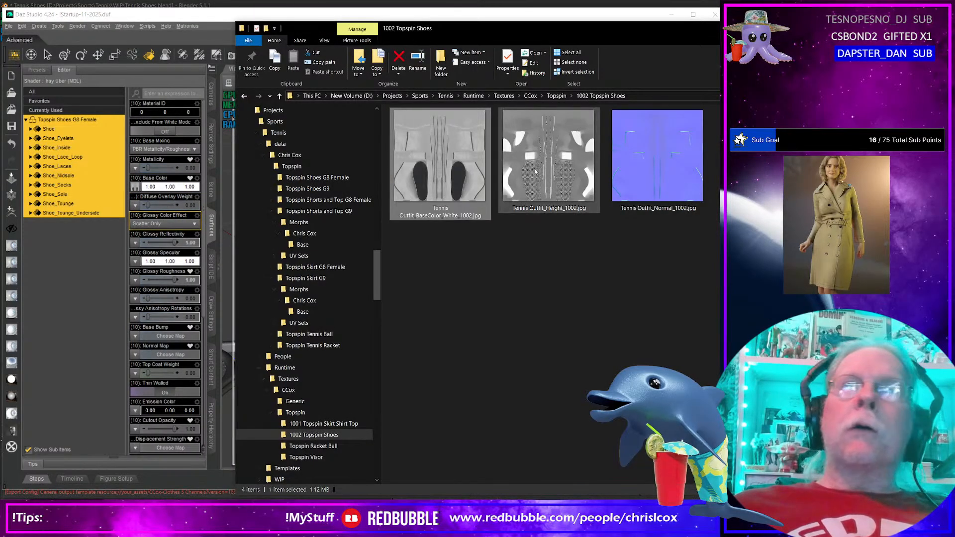
left_click(522, 180)
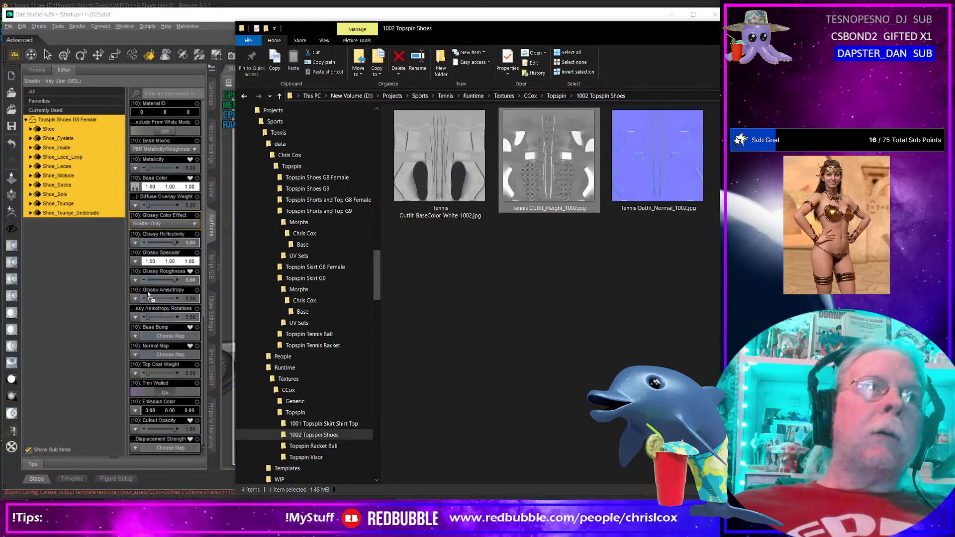
left_click_drag(138, 338, 138, 336)
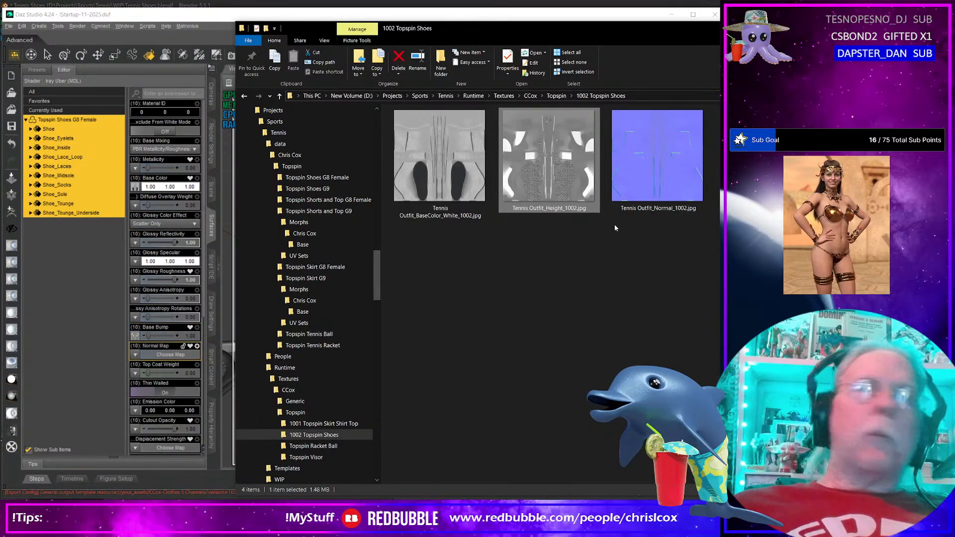
left_click(653, 158)
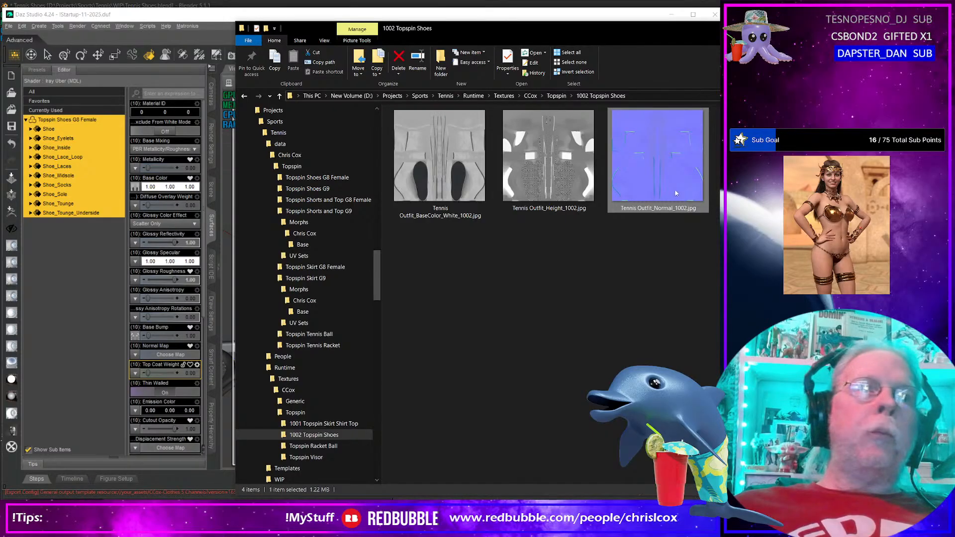
left_click_drag(675, 193, 134, 358)
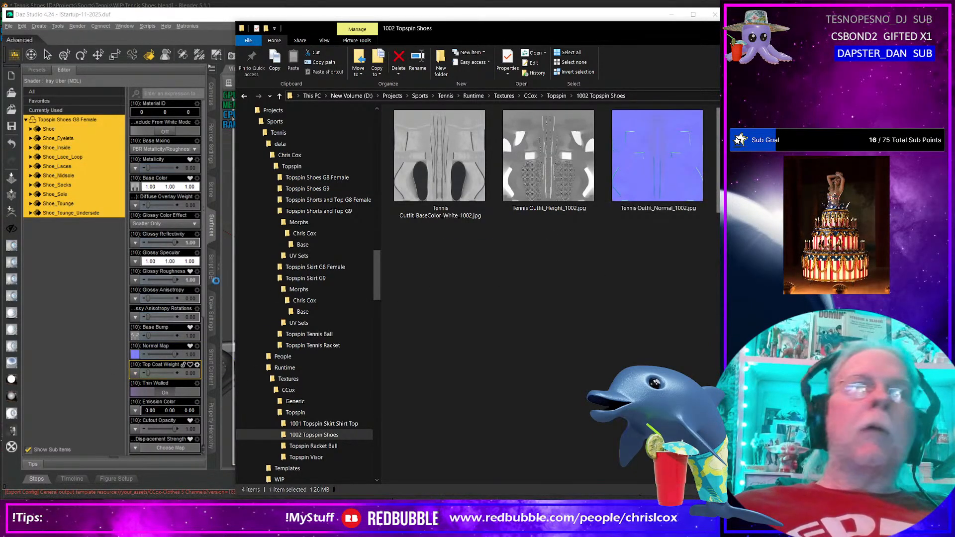
Step: Switch to Daz Studio, deselect the G8 shoes and inspect how the applied maps look on them
left_click_drag(133, 246, 135, 245)
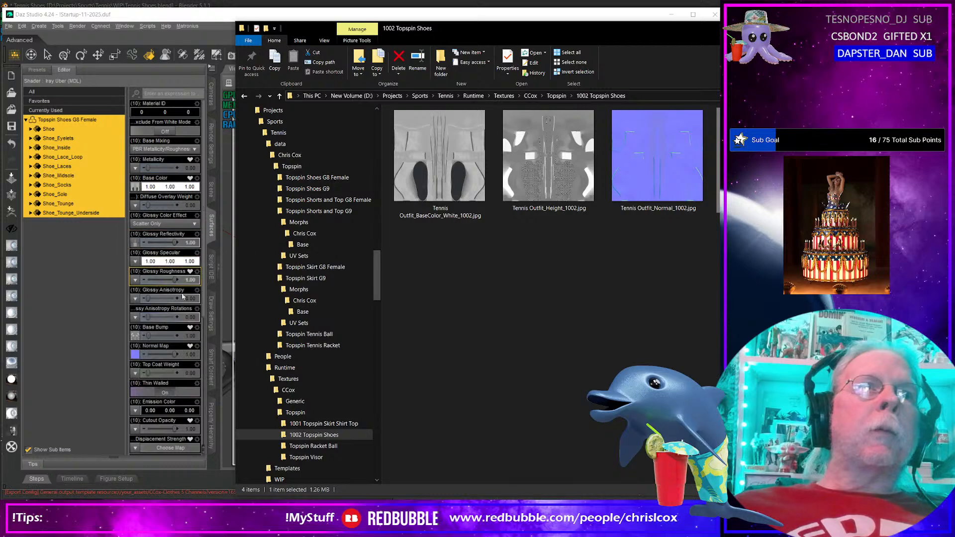
key("alt+Tab")
scroll(435, 360, "down", 2)
scroll(438, 360, "up", 4)
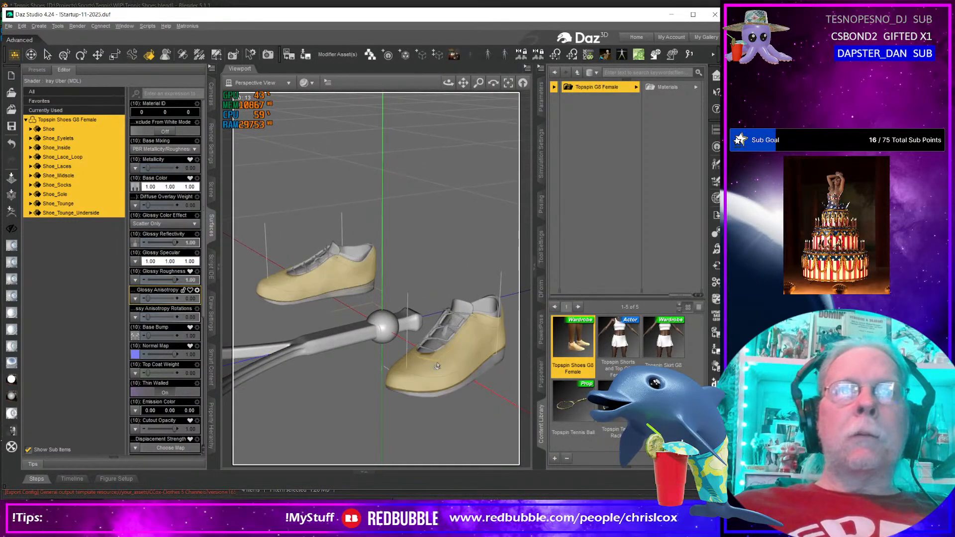
middle_click_drag(441, 359, 436, 321)
left_click(440, 376)
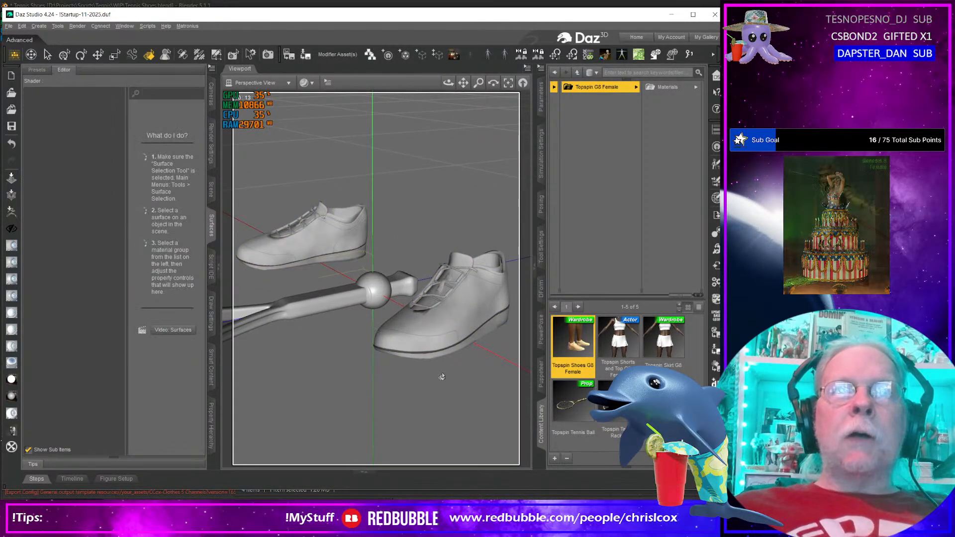
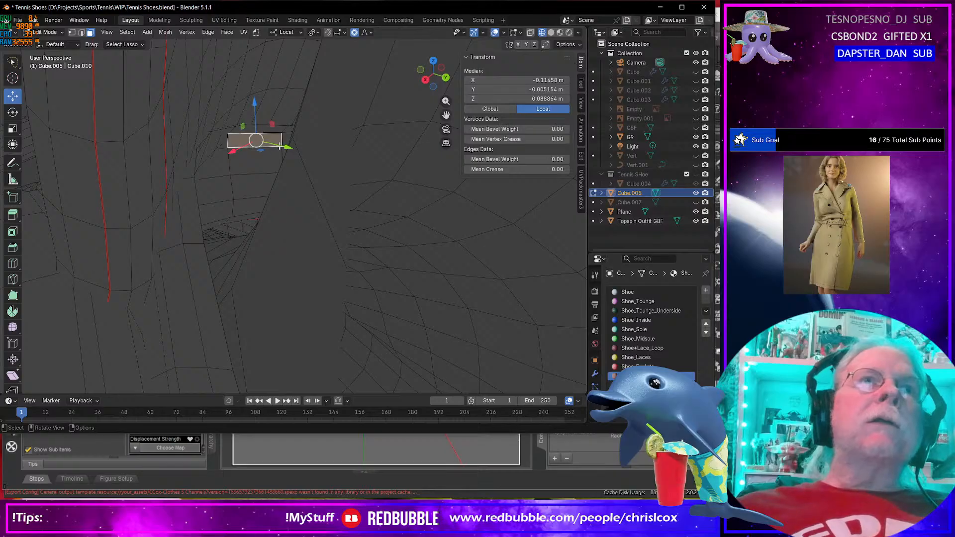
Step: In Blender, shift two selected faces of the Cube.005 shoe using Smooth proportional editing of size 0.052 and return to Object Mode
left_click_drag(280, 146, 328, 177)
left_click(259, 296)
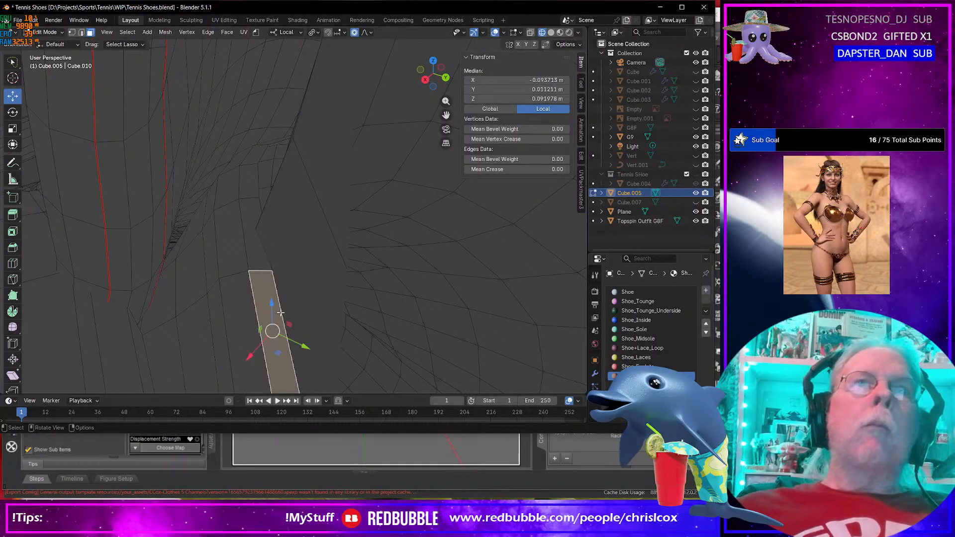
left_click_drag(278, 346, 258, 352)
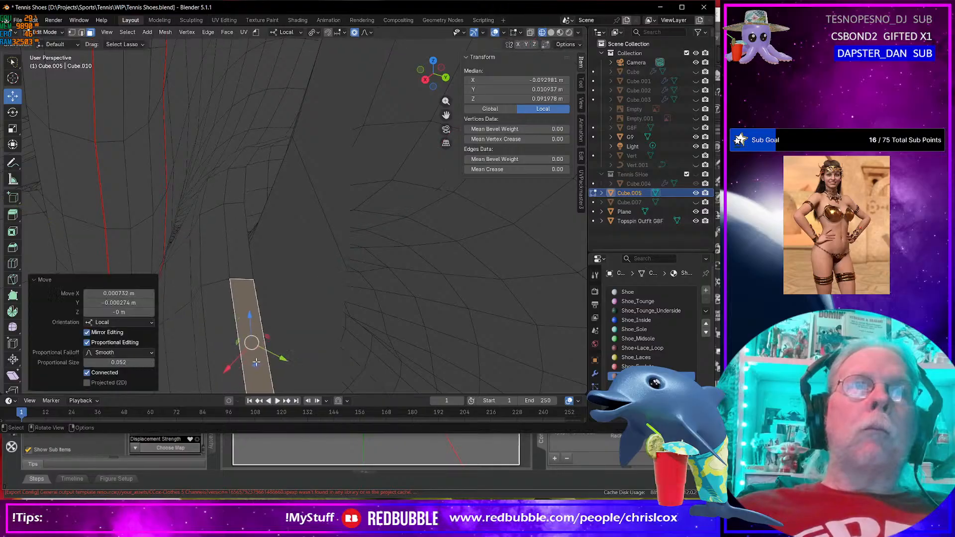
scroll(258, 352, "down", 4)
middle_click_drag(258, 351, 335, 211)
key("Tab")
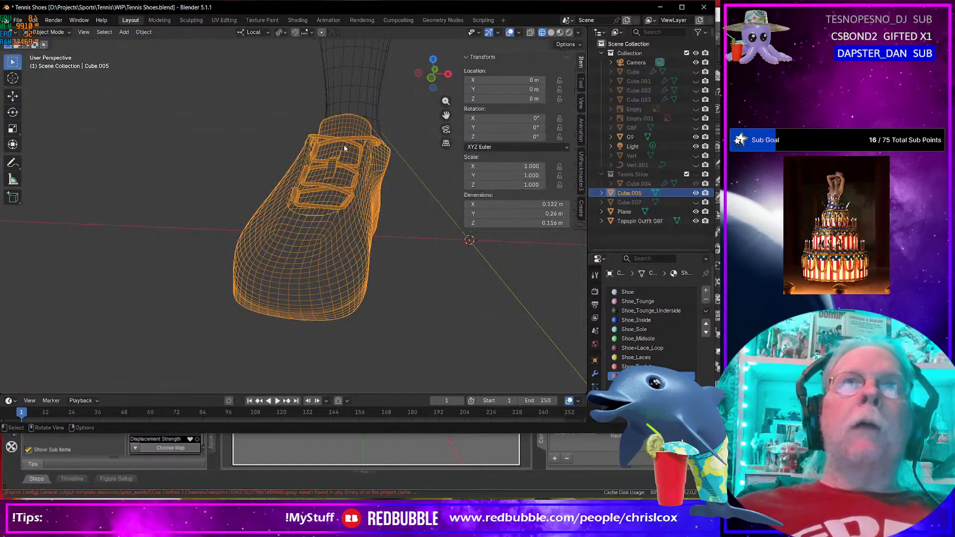
Step: Open the UV Editing workspace and inspect the UV islands of the Cube.005 shoe
left_click(225, 20)
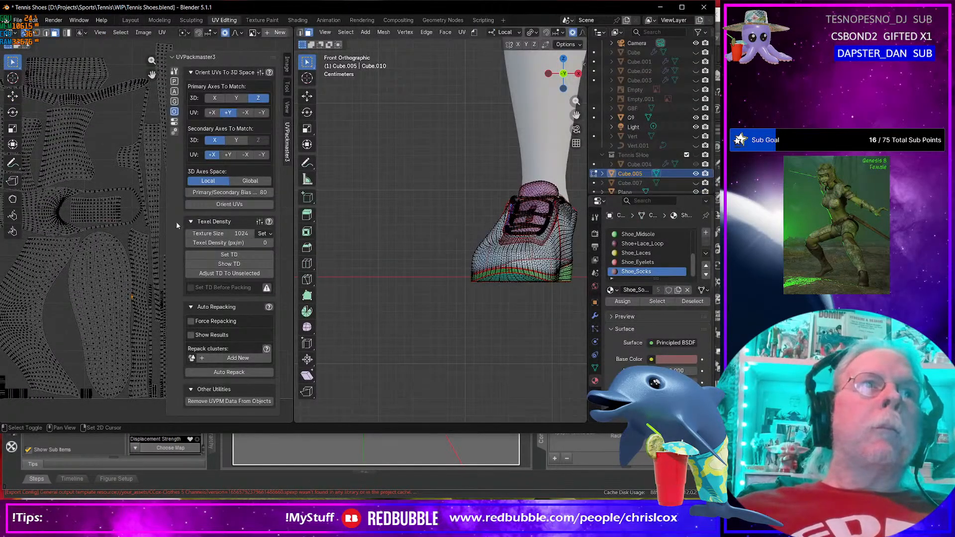
scroll(148, 251, "up", 4)
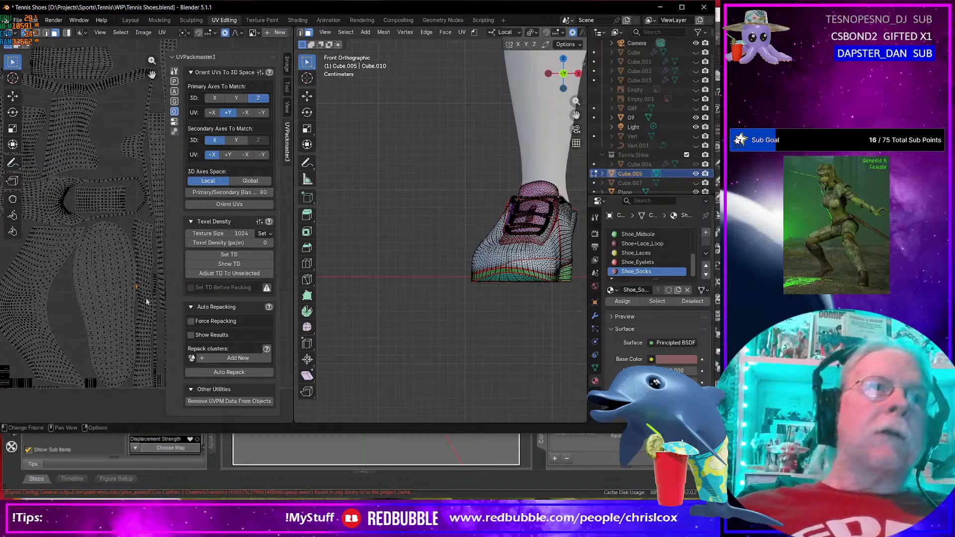
scroll(151, 295, "up", 3)
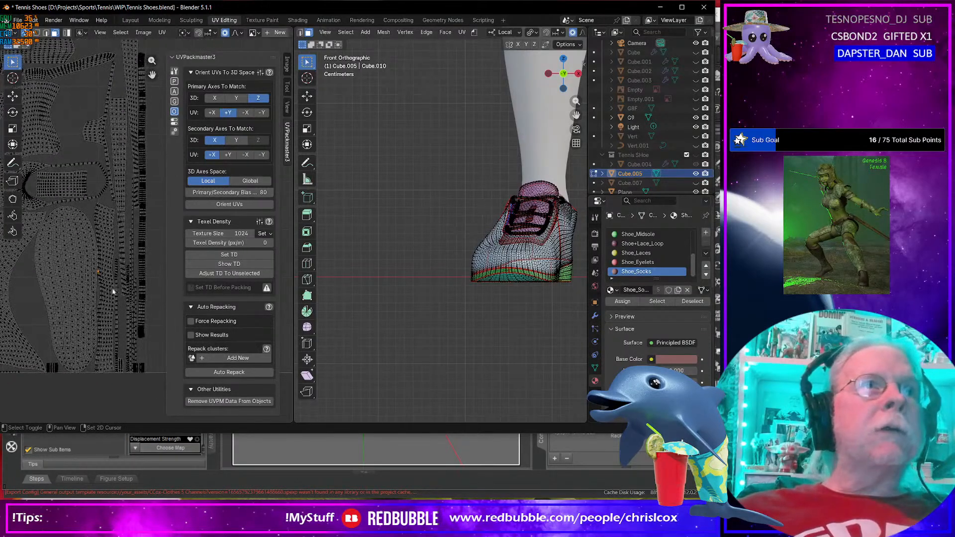
middle_click_drag(528, 273, 417, 259)
key("Tab")
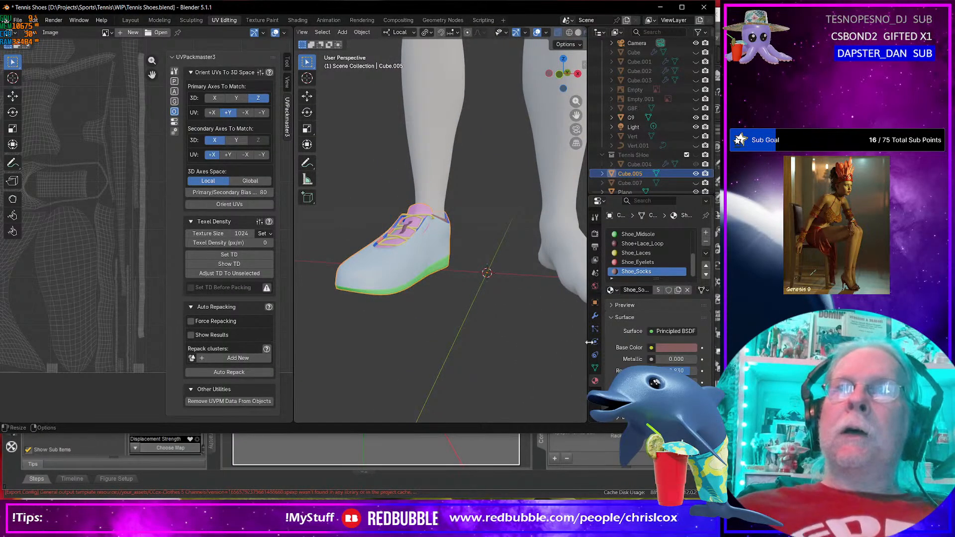
Step: Add a Mirror modifier on the X axis to Cube.005 and enable Mirror U for its UV data
left_click(594, 317)
left_click(631, 234)
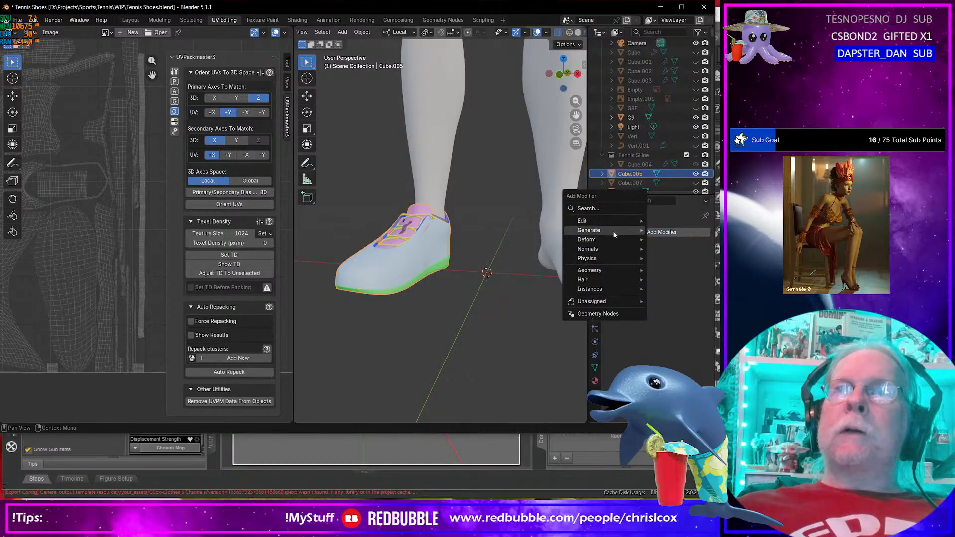
key("Escape")
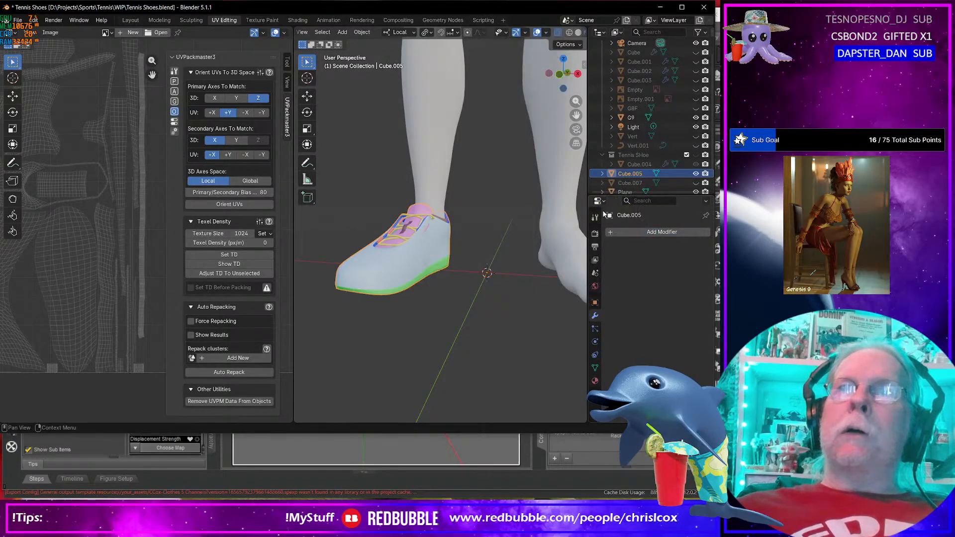
left_click(620, 231)
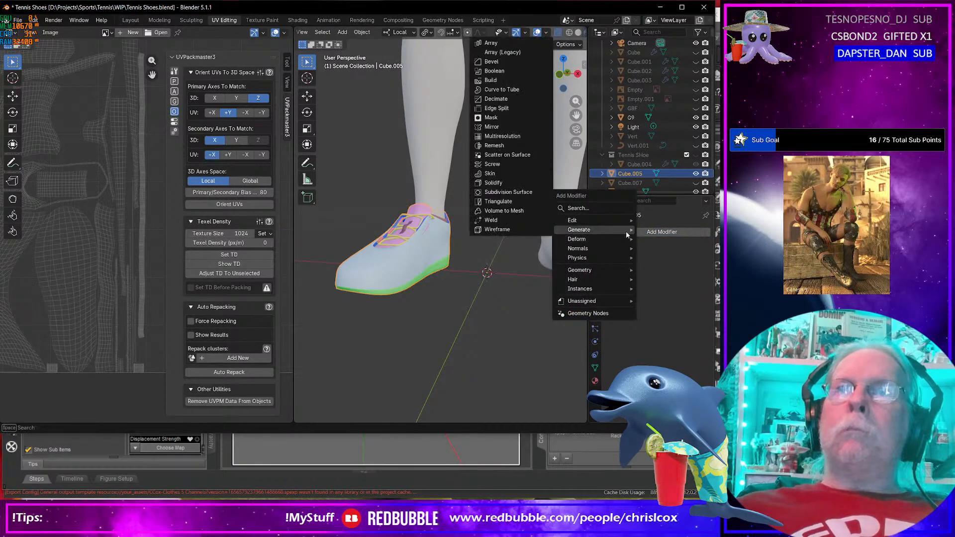
mouse_move(593, 229)
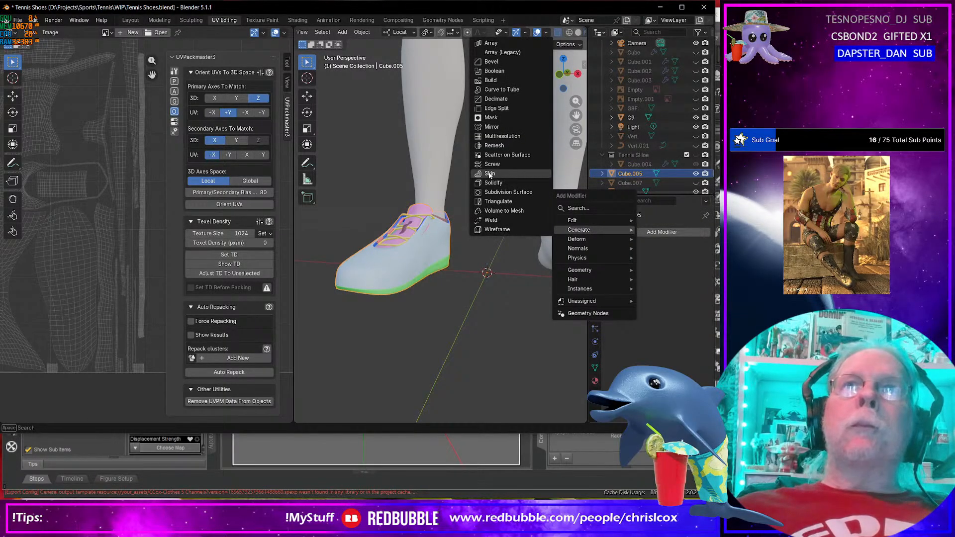
left_click(492, 128)
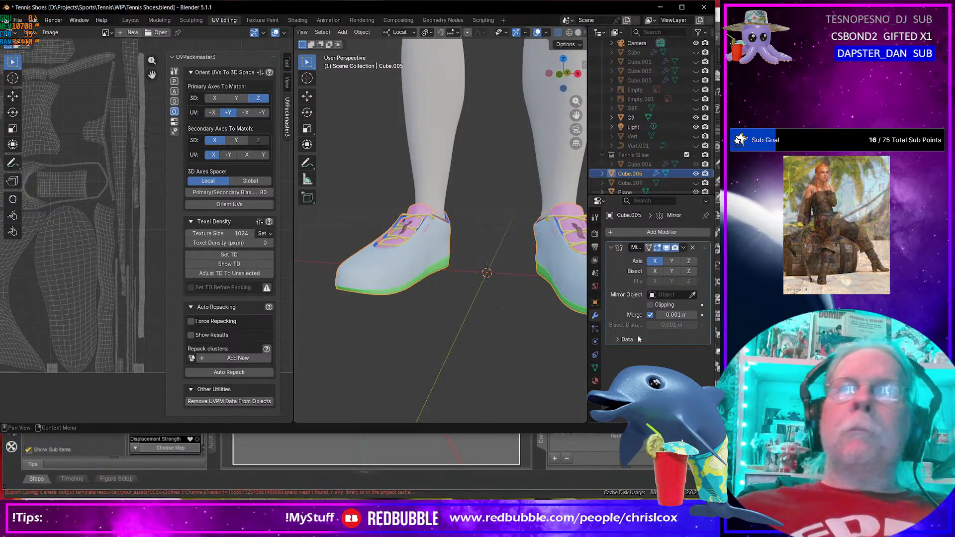
left_click(620, 340)
left_click(650, 353)
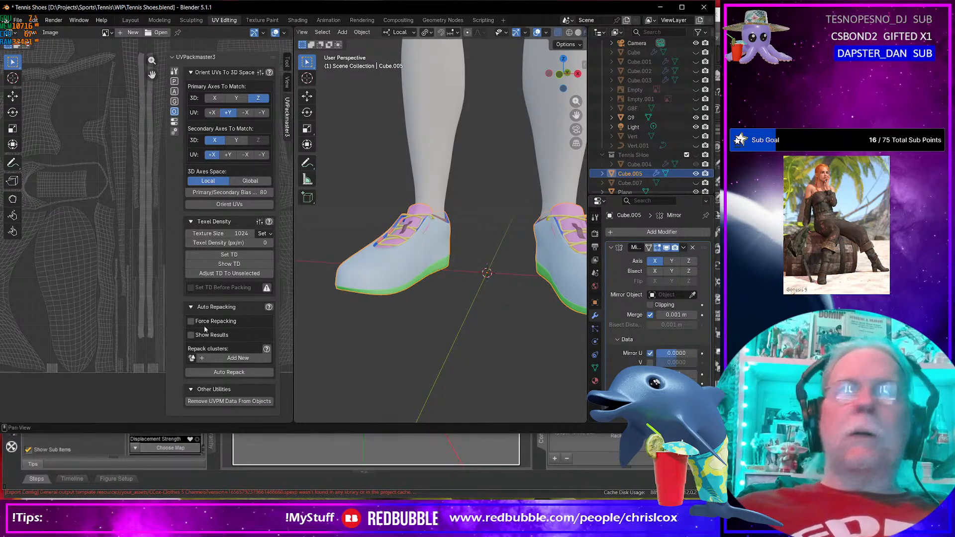
Step: Return the mirrored shoe to Edit Mode and turn off X-ray display
scroll(420, 263, "up", 3)
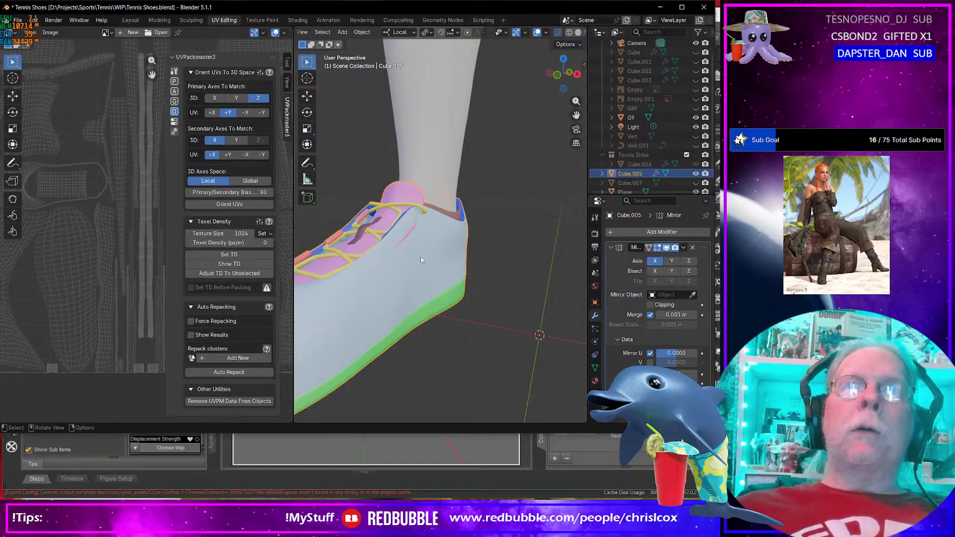
key("Tab")
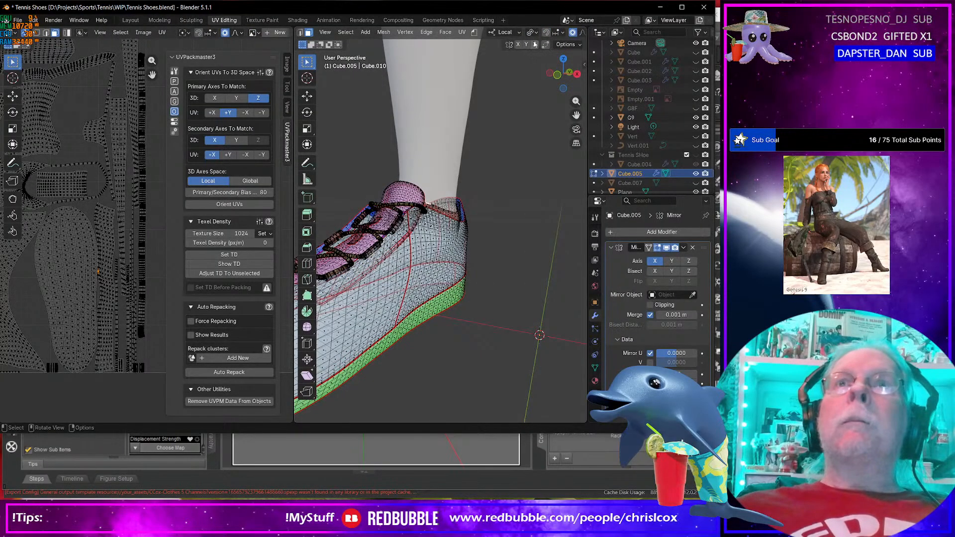
mouse_move(571, 33)
middle_mouse_down()
mouse_move(425, 33)
mouse_move(426, 50)
middle_mouse_up()
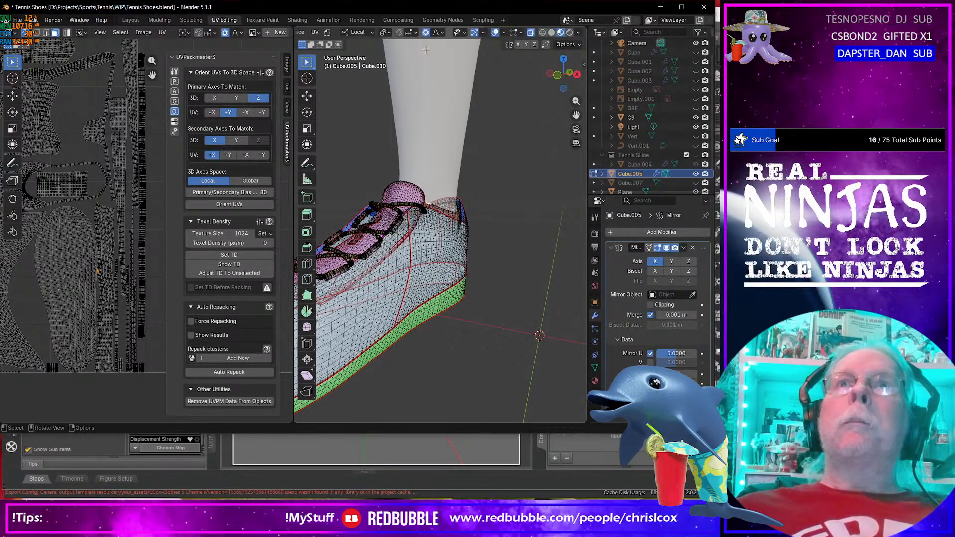
left_click(530, 33)
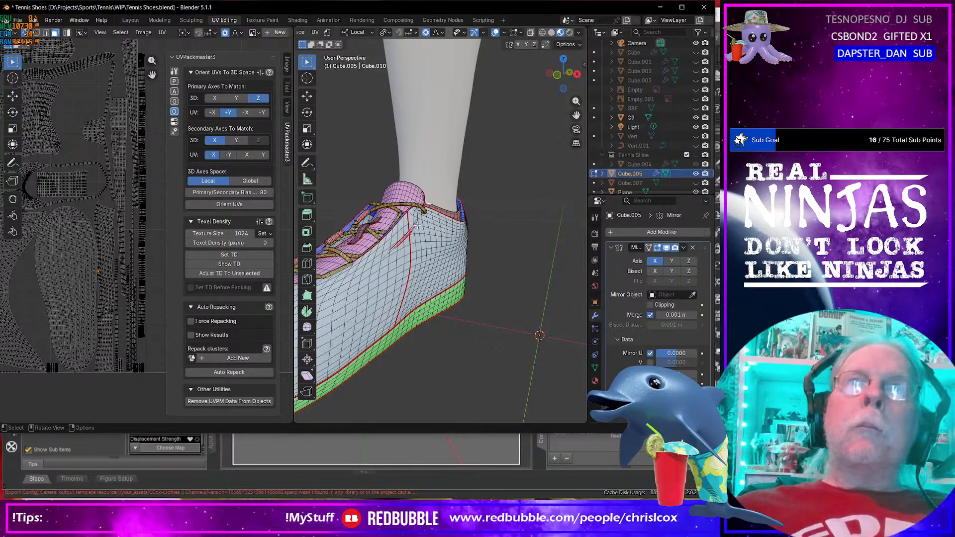
Step: Select the region of upper faces beside the laces near the side seam and nudge it with the Move tool
left_click(387, 263, "ctrl+shift")
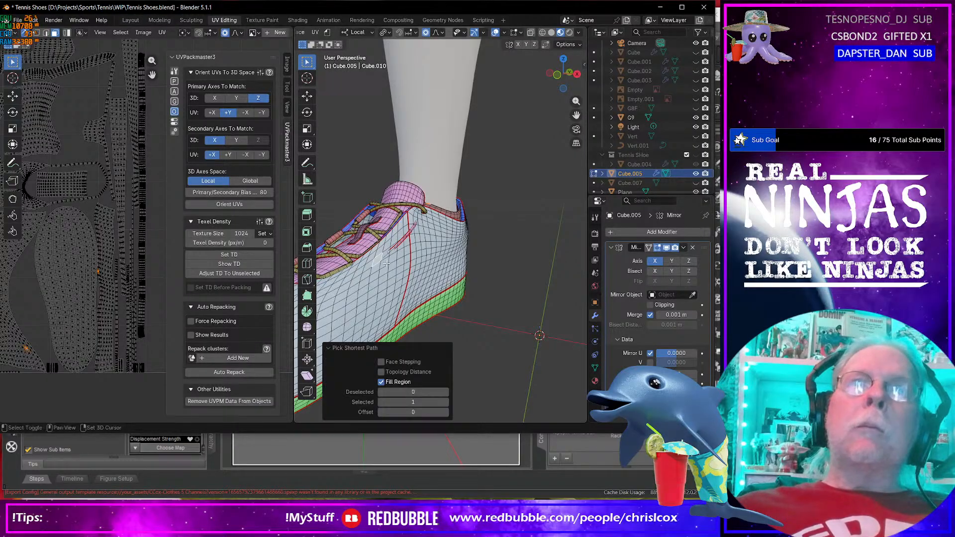
left_click(421, 227)
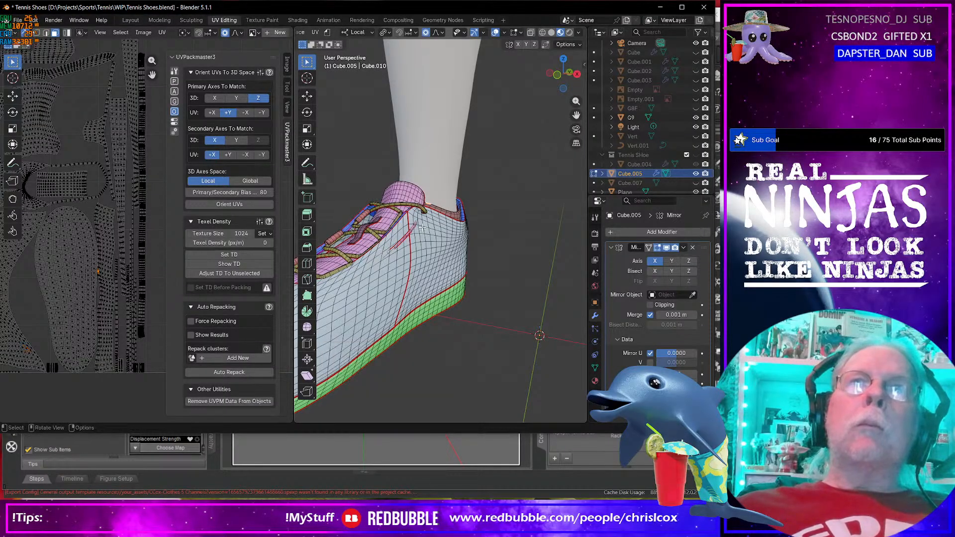
left_click(374, 266, "ctrl+shift")
middle_click_drag(375, 267, 379, 283)
key("shift+space")
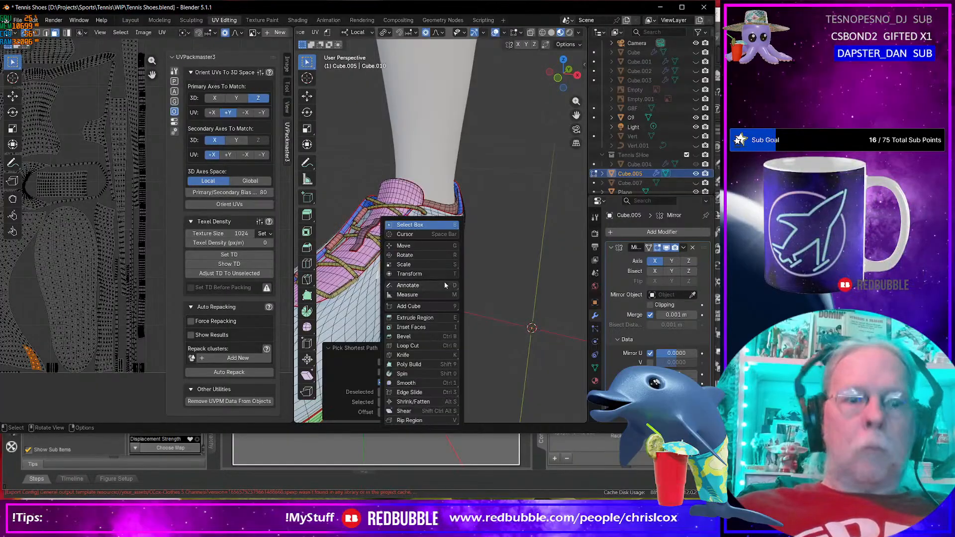
key("g")
left_click_drag(439, 251, 442, 253)
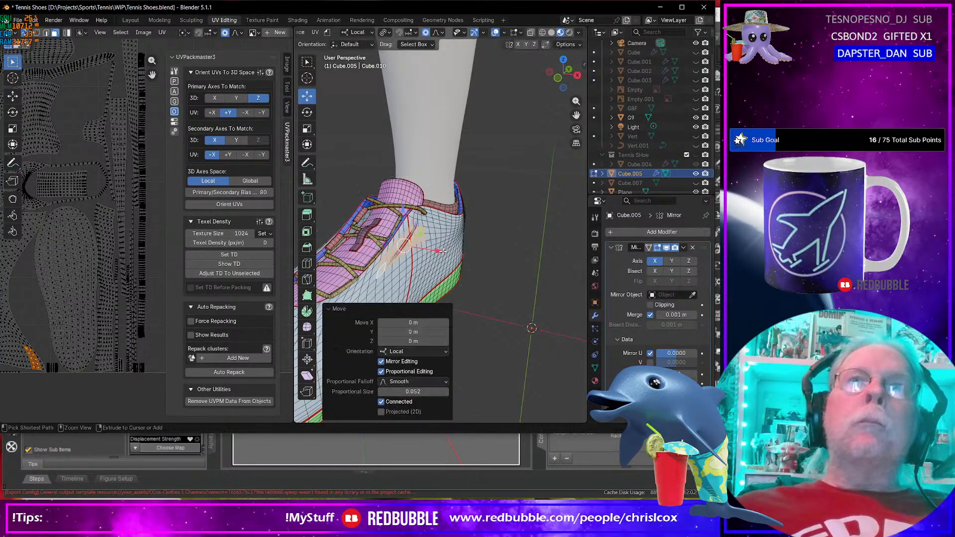
middle_click_drag(442, 253, 431, 228)
middle_click_drag(365, 215, 409, 224)
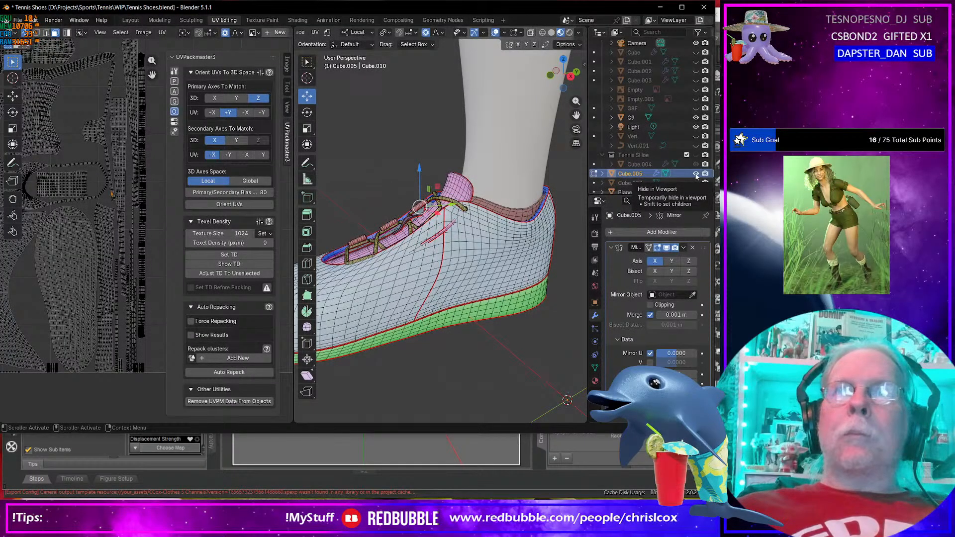
Step: Select faces on both sides of the lace opening and adjust them along local X with proportional editing
middle_click_drag(410, 258, 531, 266)
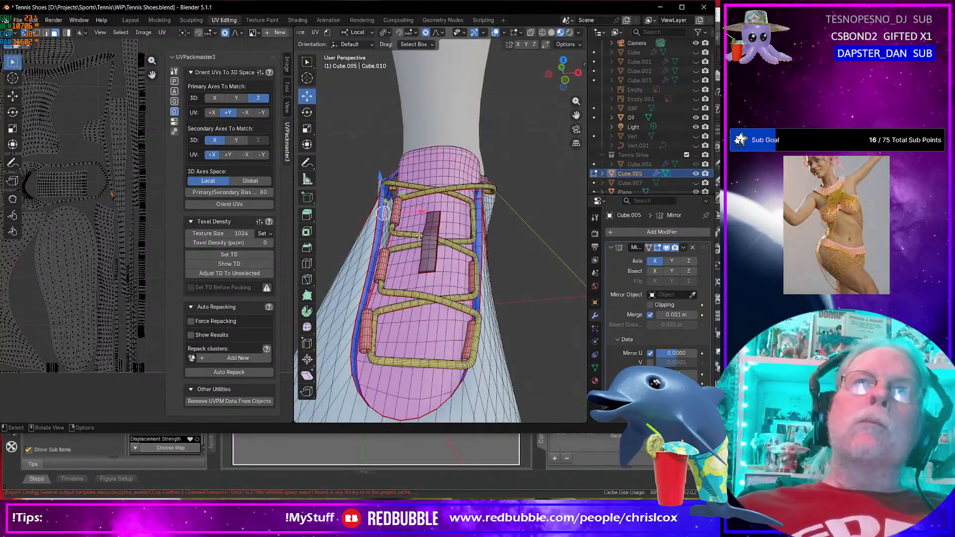
left_click_drag(414, 219, 424, 204)
left_click(385, 200)
mouse_move(424, 204)
middle_mouse_down()
mouse_move(492, 198)
mouse_move(406, 206)
middle_mouse_up()
middle_click_drag(492, 245, 471, 236)
left_click(424, 237)
left_click(447, 208, "ctrl")
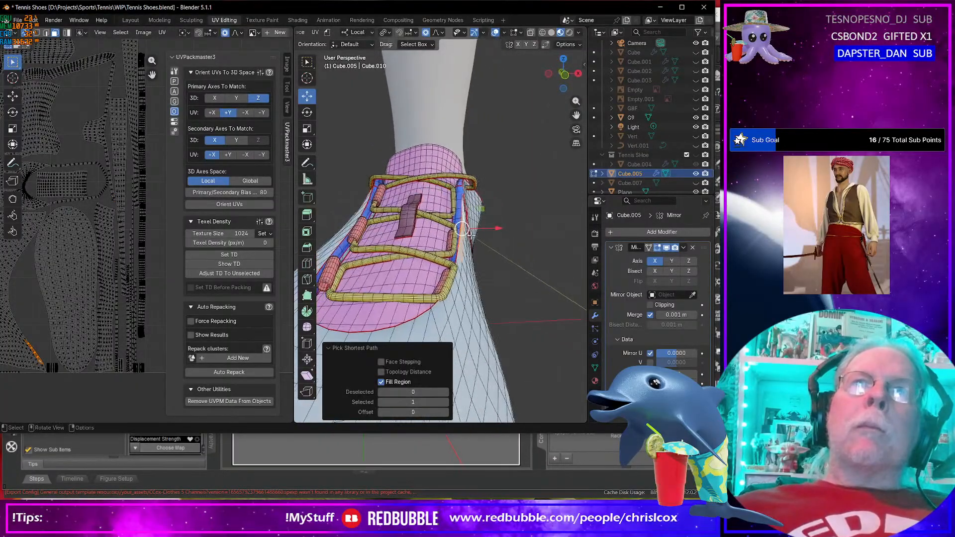
left_click_drag(494, 228, 501, 229)
Step: Adjust individual faces along one side of the lace opening on the local X axis and undo the last change
left_click(454, 299)
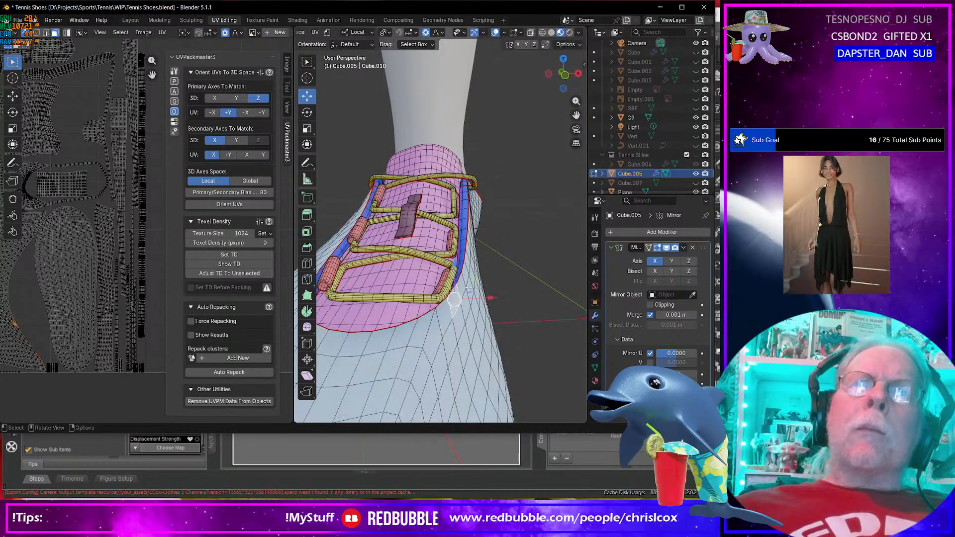
left_click_drag(490, 297, 494, 201)
left_click(442, 280)
left_click(448, 242)
left_click(458, 204)
key("ctrl+z")
middle_click_drag(495, 202, 558, 157)
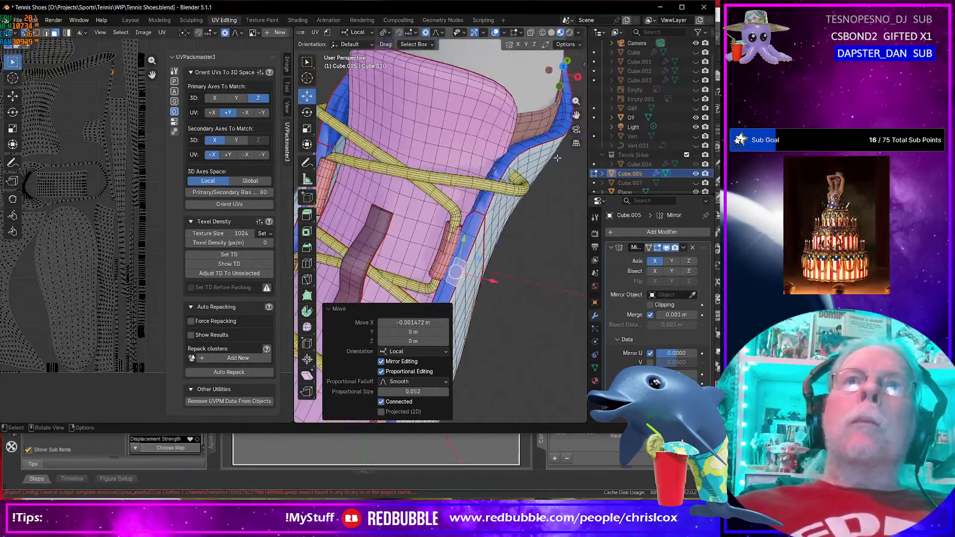
Step: Move the collar-edge face beside the top lace about 0.0016 m, with the proportional size reduced to about 0.032 m
left_click(519, 152)
key("g")
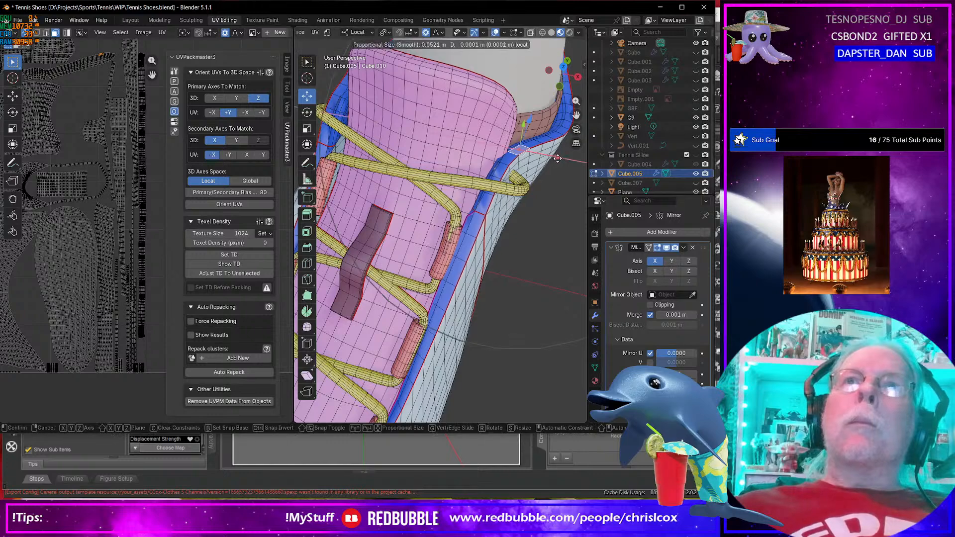
scroll(560, 160, "up", 4)
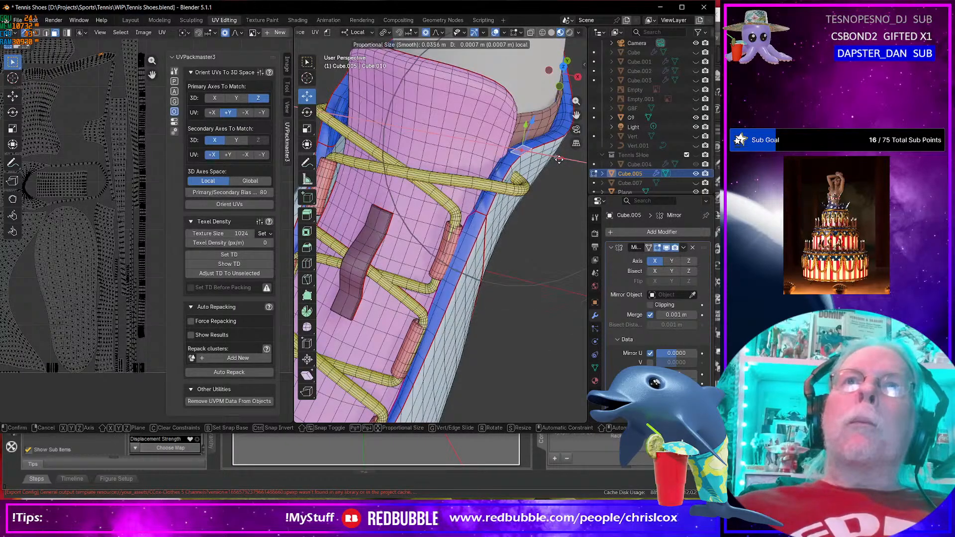
scroll(560, 161, "up", 1)
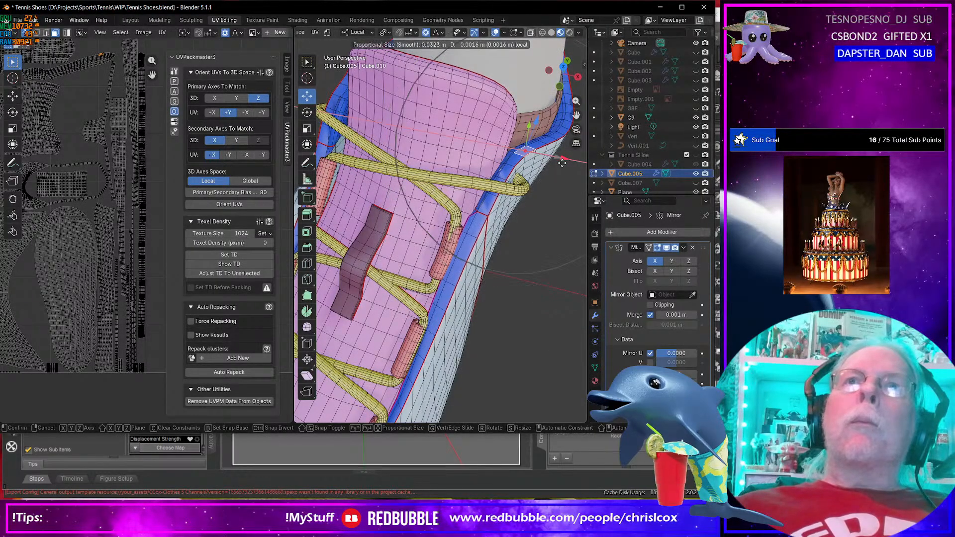
left_click(521, 162)
Step: Select the path of faces along the front curve of the ankle collar and move them about 0.0044 m on local X
middle_click_drag(521, 162, 407, 234)
left_click(470, 277)
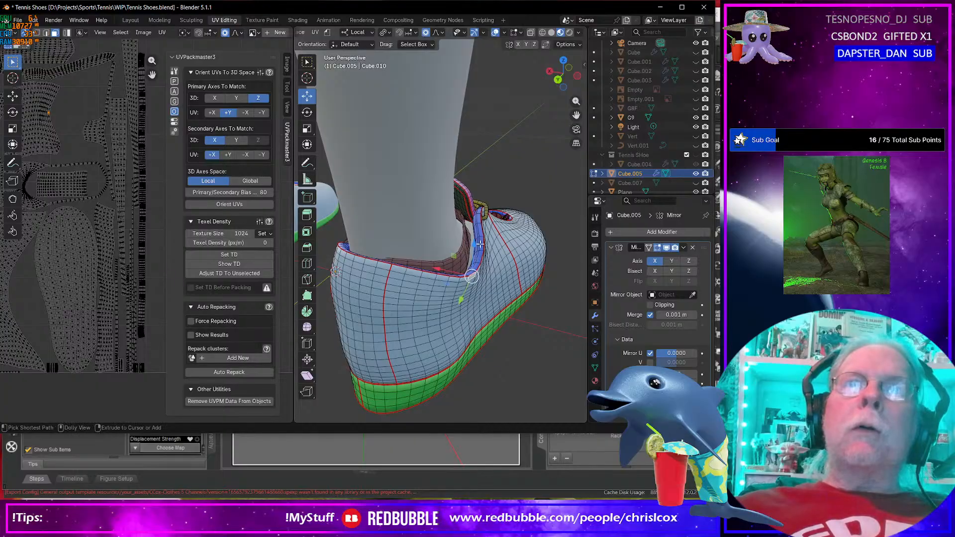
left_click(482, 250, "ctrl")
middle_click_drag(481, 261, 463, 279)
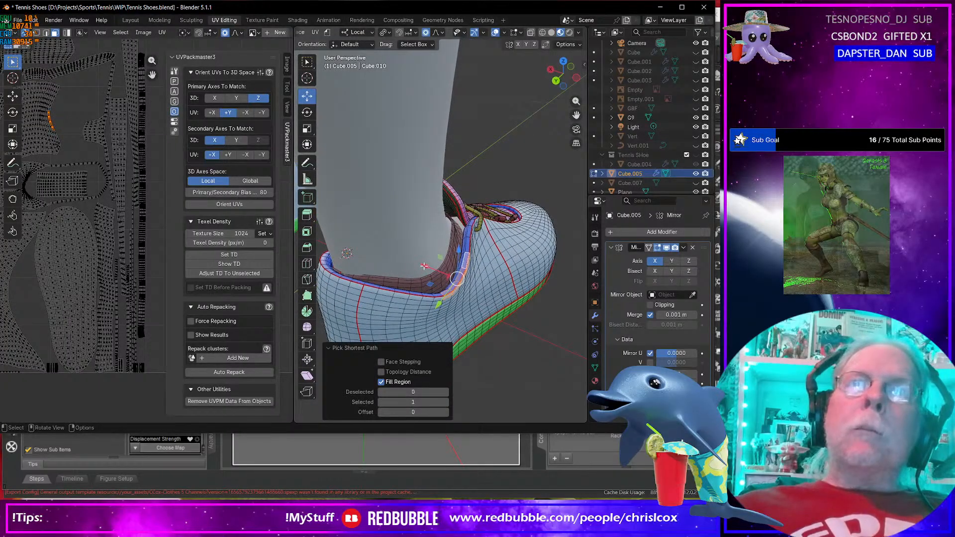
key("g")
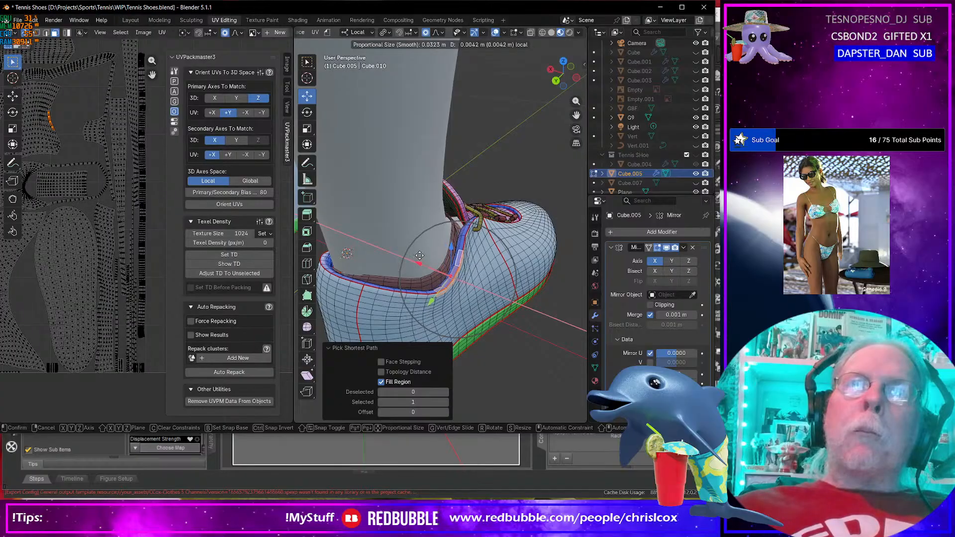
left_click(420, 255)
middle_click_drag(419, 255, 421, 255)
Step: Lower three faces in turn along one edge of the lace opening on local Z, the first about 0.0007 m and the second about 0.0011 m
scroll(411, 255, "up", 4)
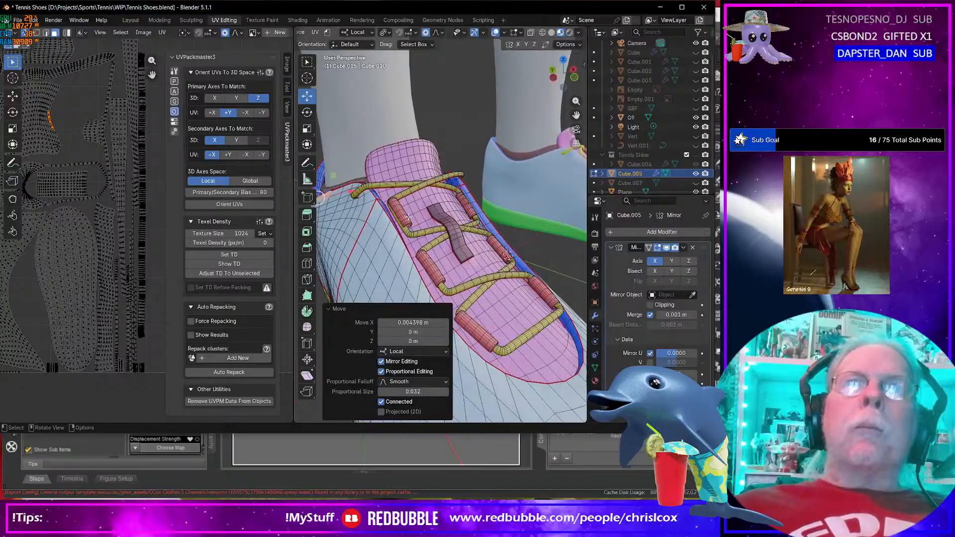
middle_click_drag(407, 217, 408, 221)
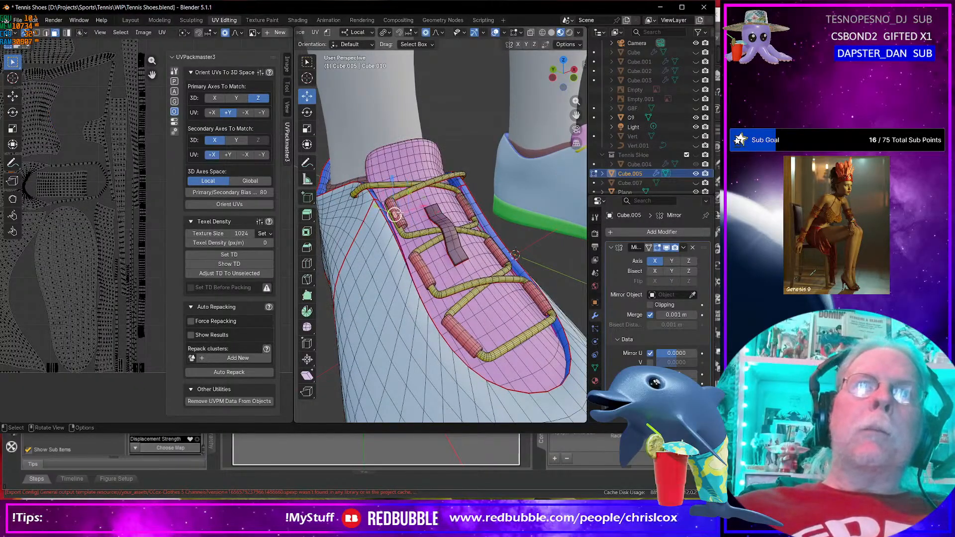
left_click_drag(419, 205, 392, 186)
middle_click_drag(392, 186, 430, 214)
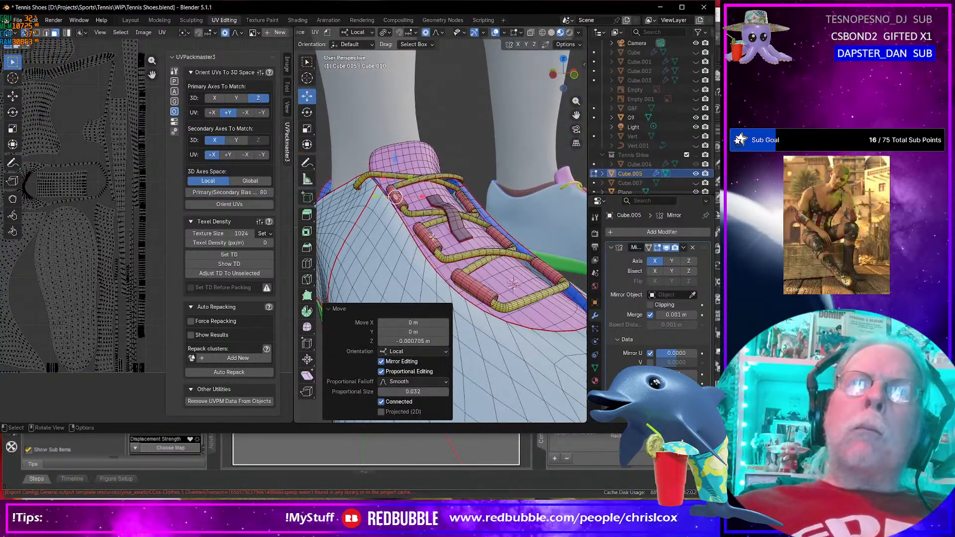
left_click(430, 234)
left_click_drag(431, 202, 433, 210)
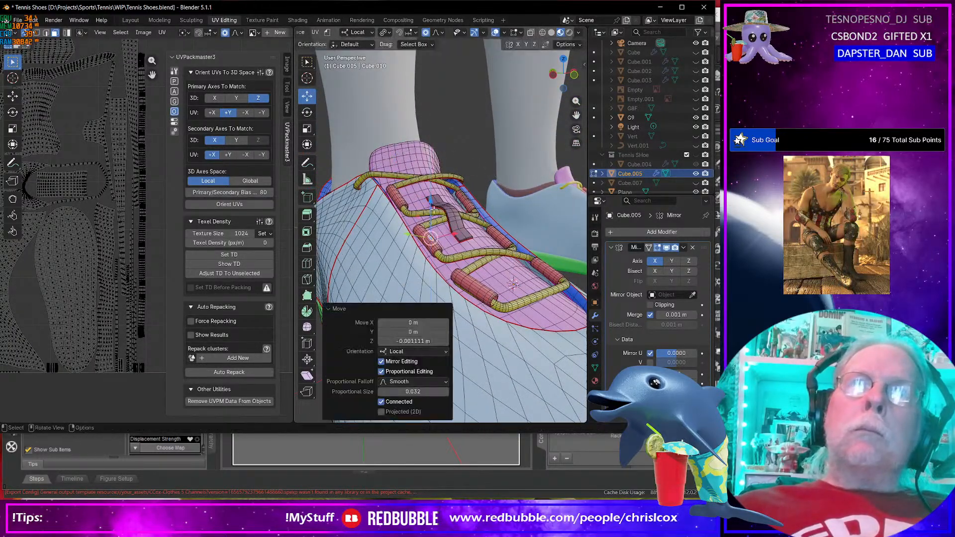
left_click(479, 283)
left_click_drag(480, 249, 483, 254)
Step: Shift the upper faces beside the lowest eyelet about 0.0018 m and the edge face beside the middle eyelet about 0.0008 m on local X
middle_click_drag(483, 254, 402, 304)
left_click(409, 300)
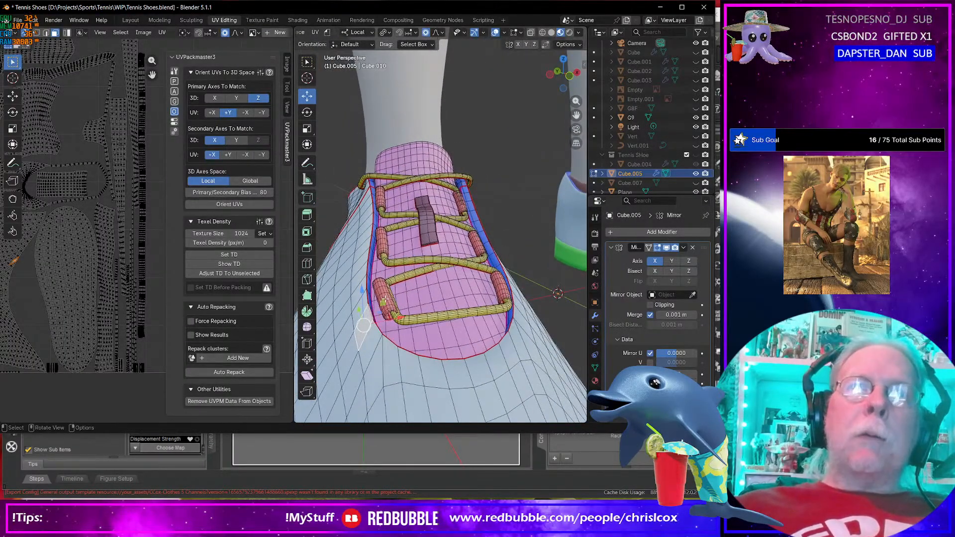
left_click(386, 300, "shift")
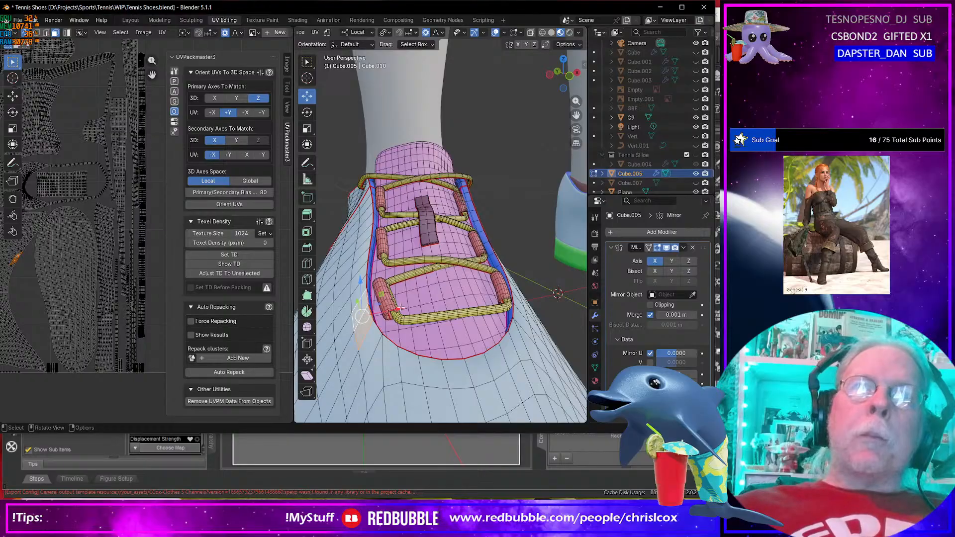
key("g")
key("x")
left_click(404, 309)
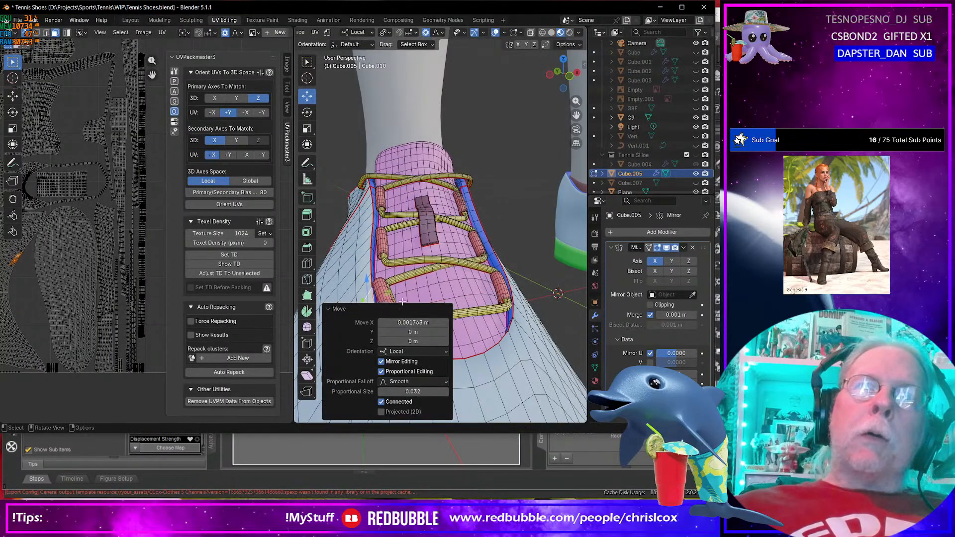
key("g")
key("x")
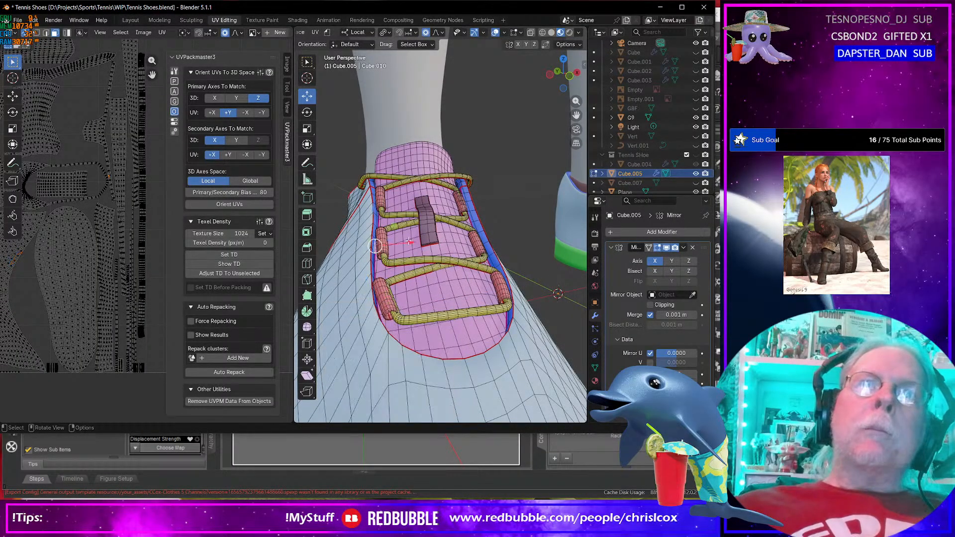
left_click_drag(410, 243, 413, 246)
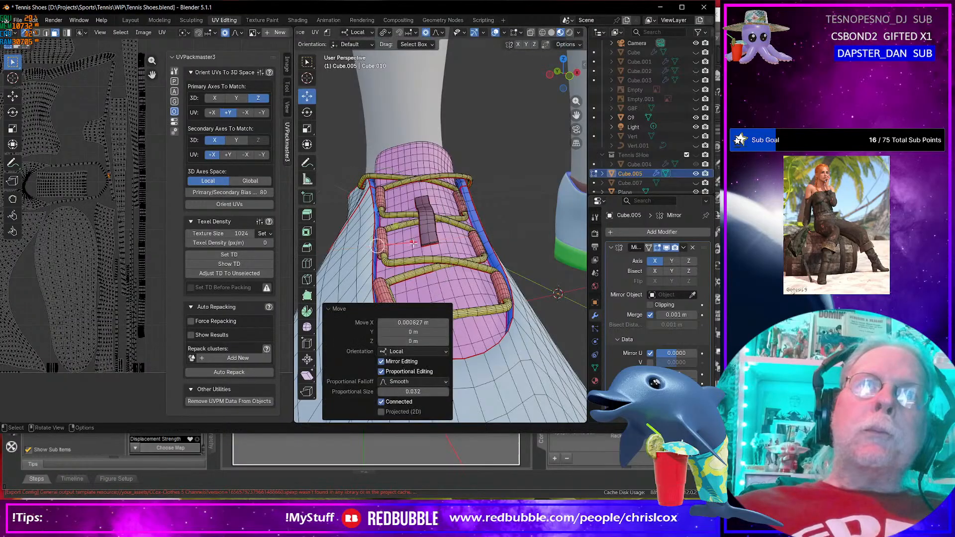
Step: Move the face beside the lowest eyelet about -0.00225 m on local X with proportional editing, and return to Object Mode
scroll(413, 245, "down", 3)
middle_click_drag(413, 247, 406, 254)
scroll(406, 250, "down", 2)
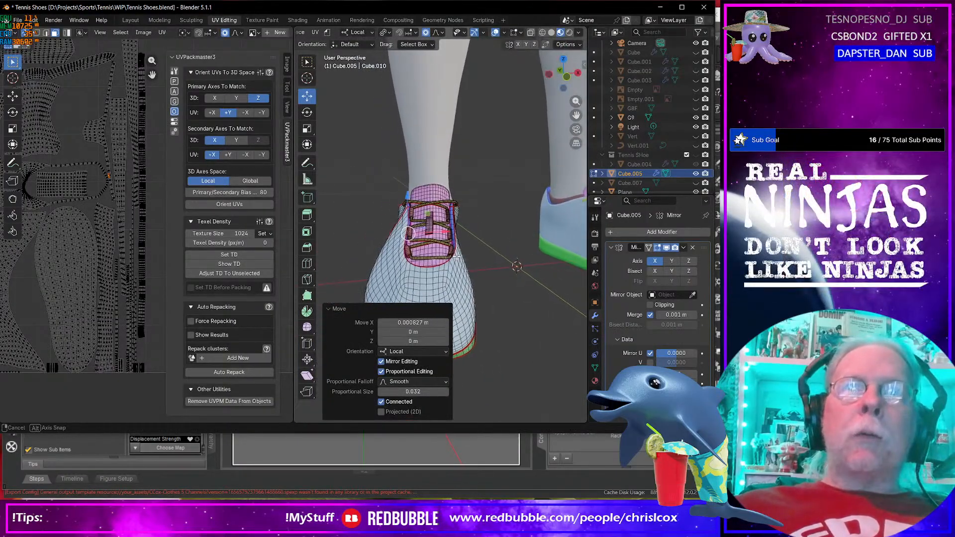
scroll(407, 254, "up", 2)
left_click(390, 264)
scroll(397, 278, "up", 3)
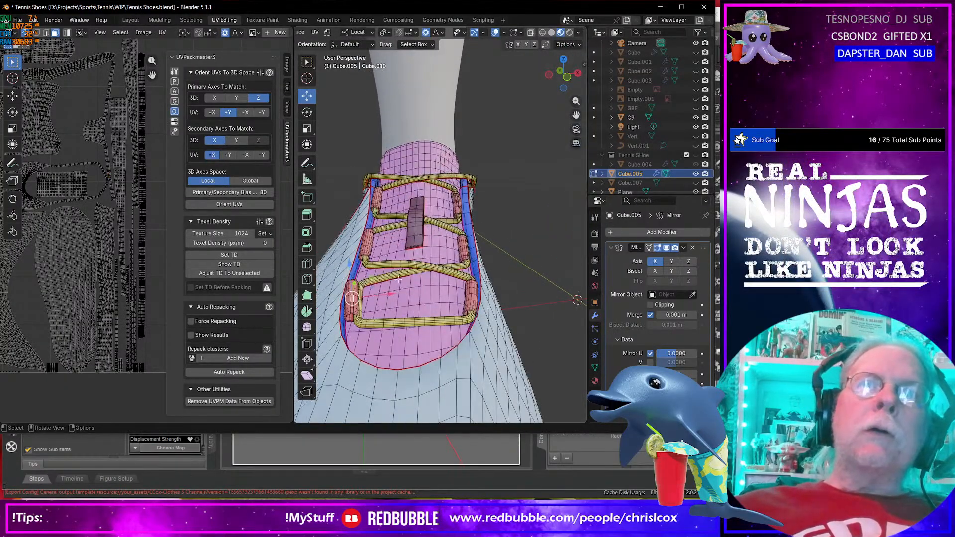
left_click(362, 302)
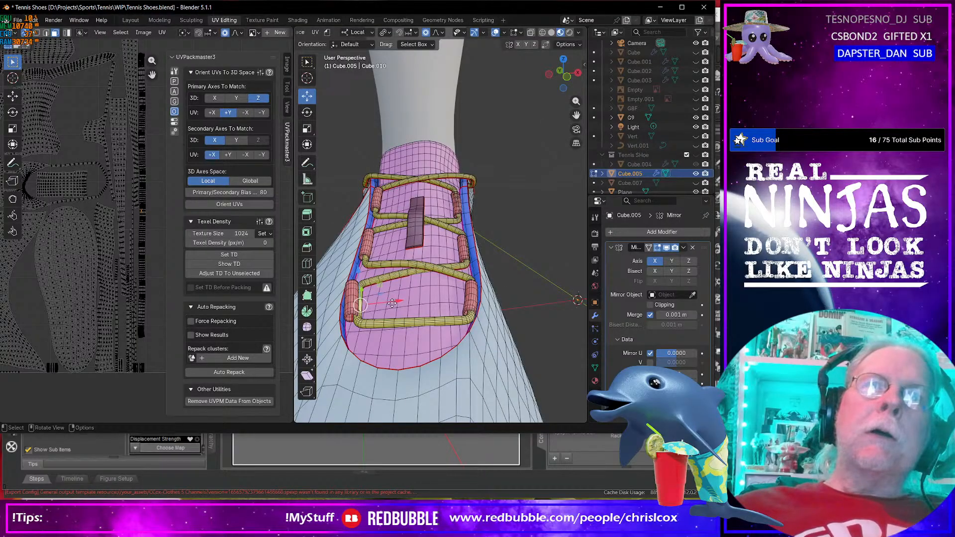
key("g")
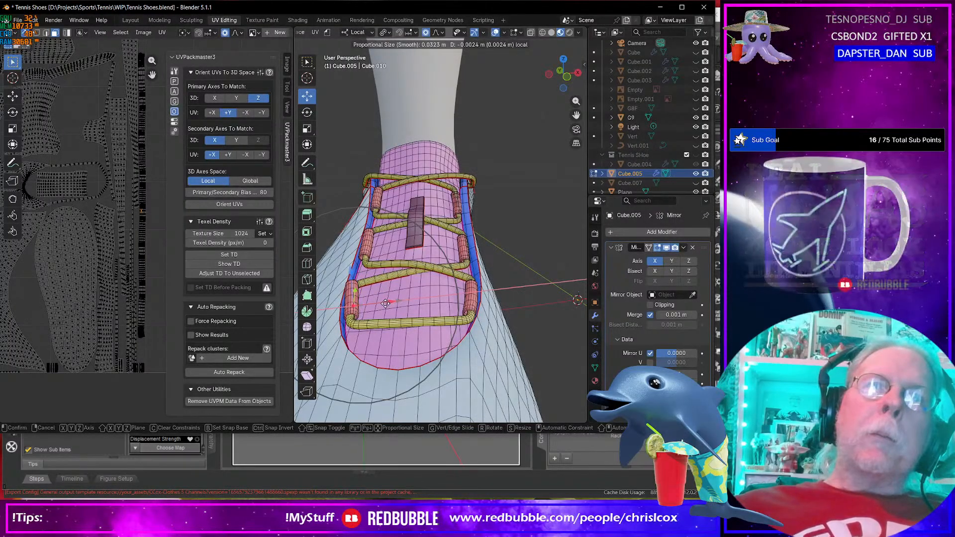
left_click(396, 302)
scroll(437, 296, "down", 5)
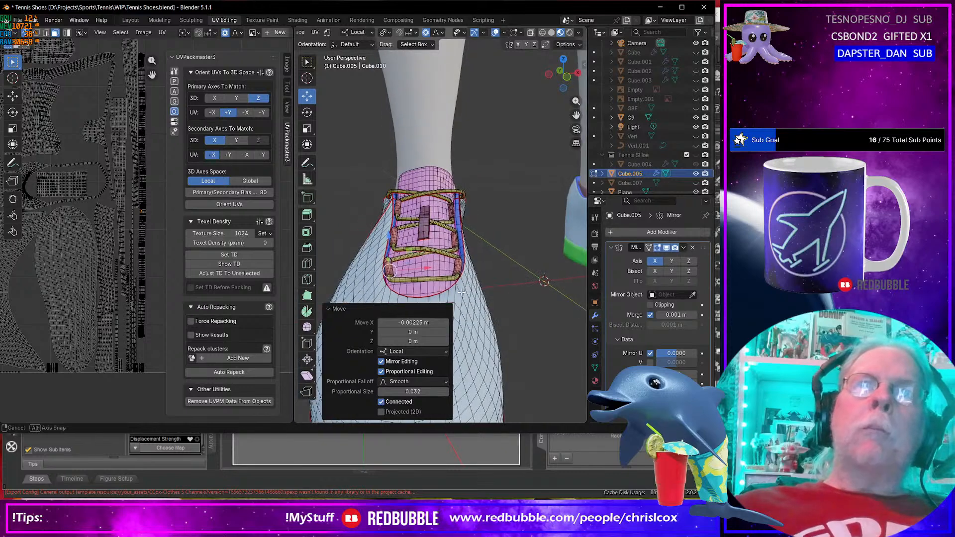
key("Tab")
middle_click_drag(452, 296, 415, 264)
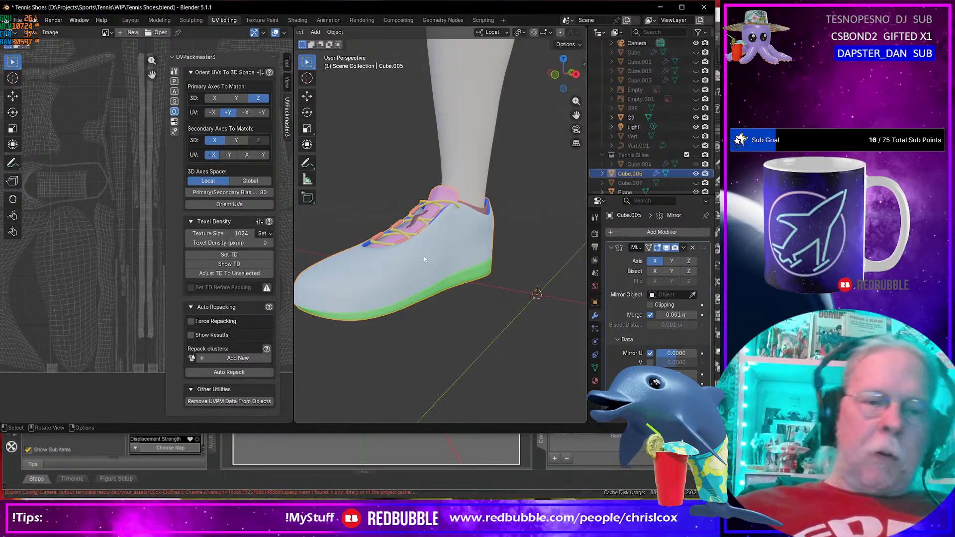
Step: Export the selected shoes as Tennis Shoe G9 V2.obj in the Tennis WIP folder
key("ctrl+shift+e")
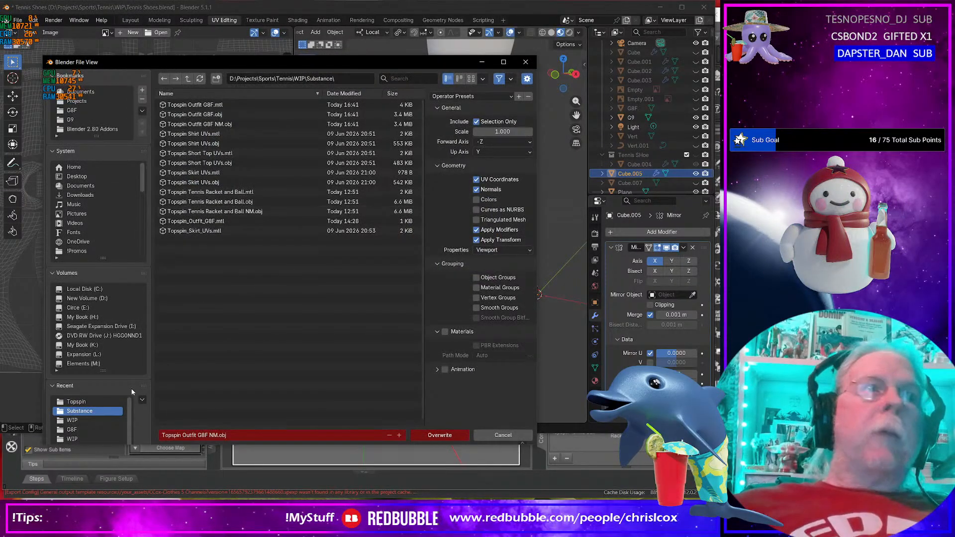
left_click(187, 79)
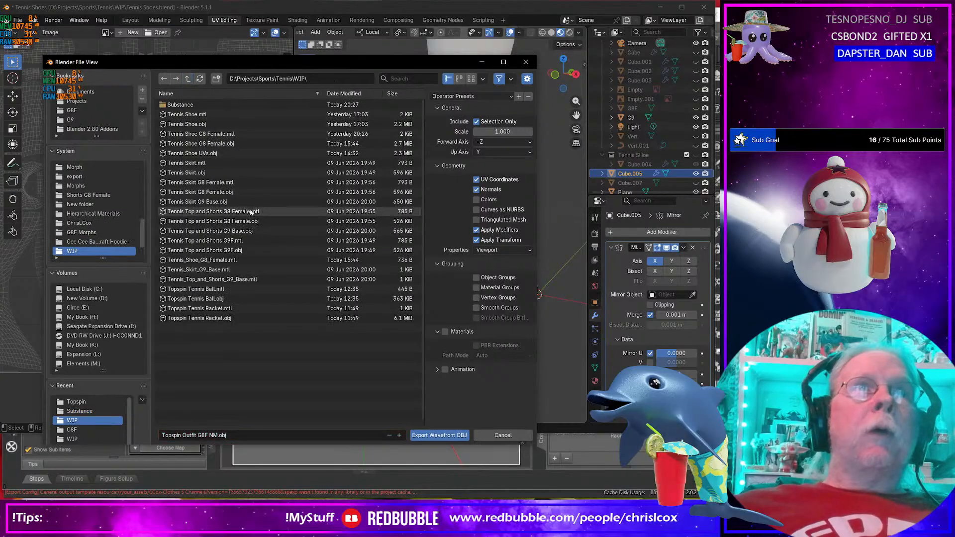
left_click(206, 124)
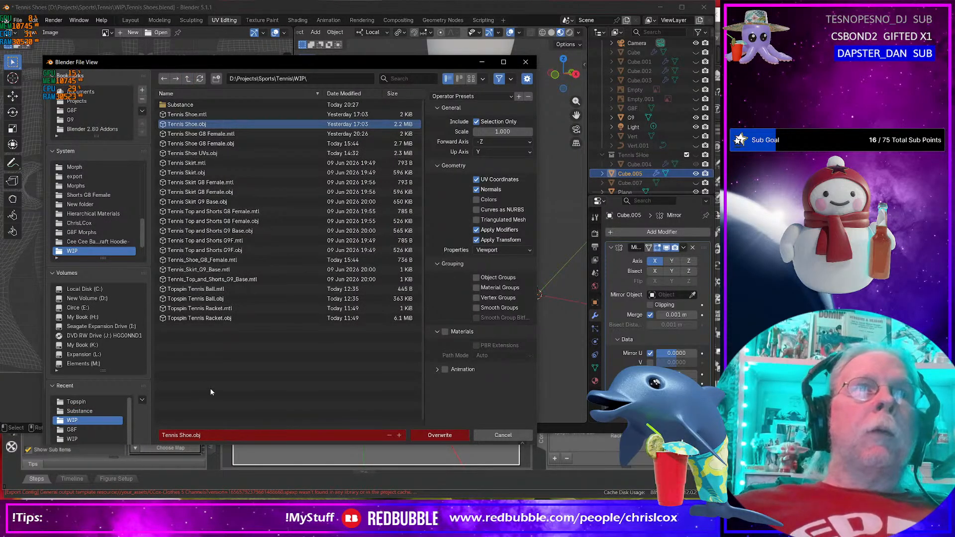
left_click(206, 435)
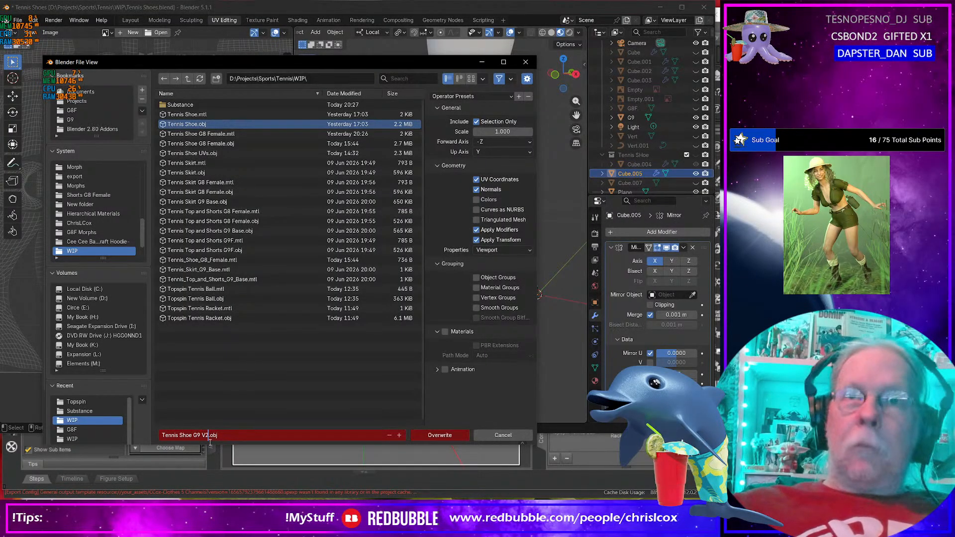
left_click(436, 437)
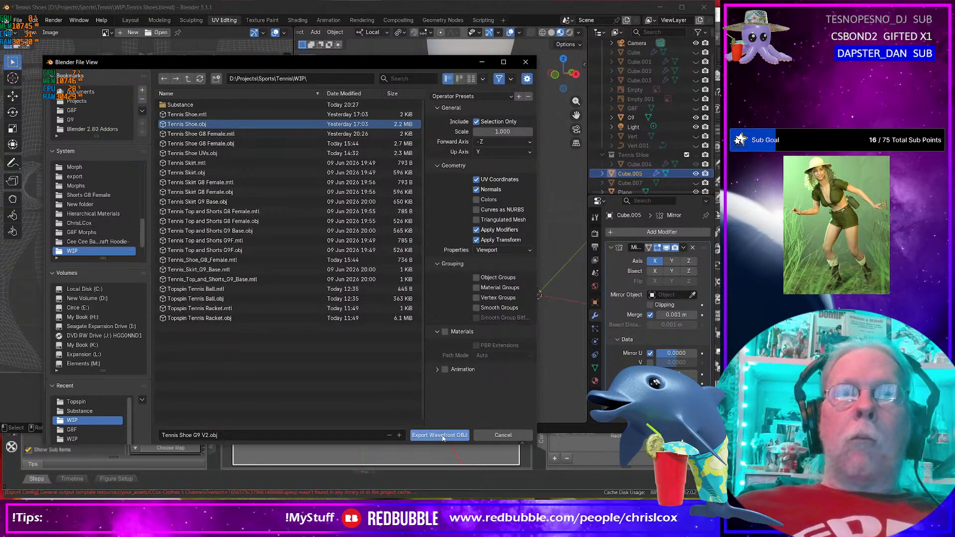
left_click(443, 436)
scroll(431, 243, "down", 6)
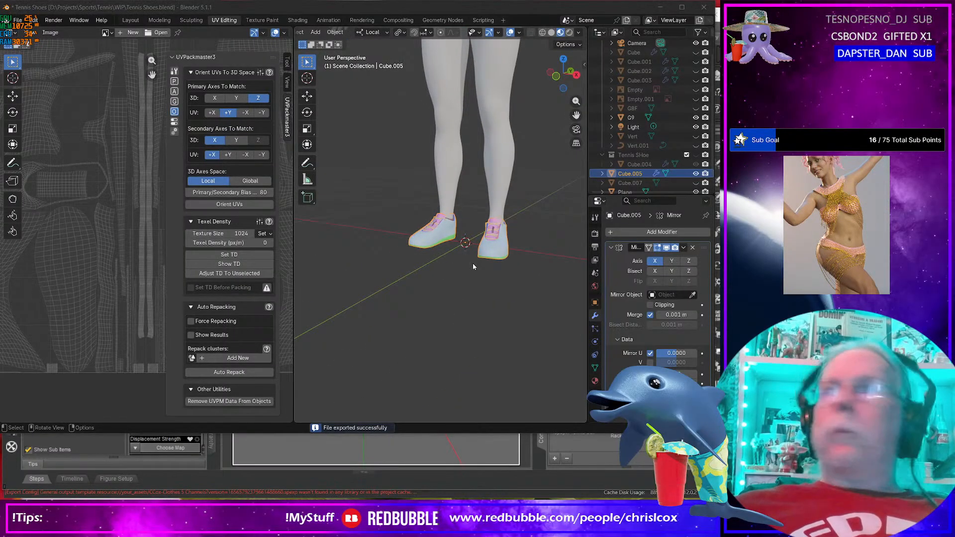
Step: Export the selected shoes again, overwriting Tennis Shoe G9 V2.obj
key("alt+Tab")
key("alt+Tab")
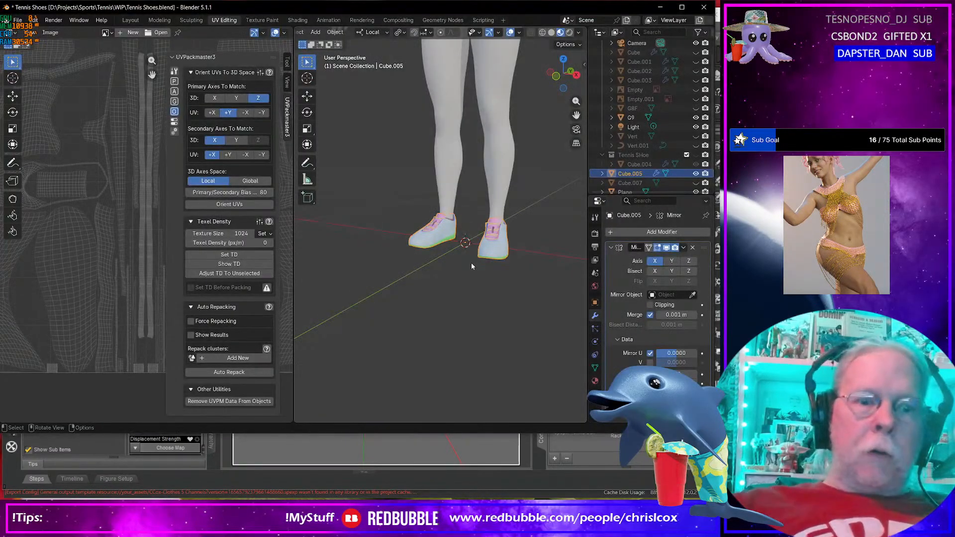
key("ctrl+shift+e")
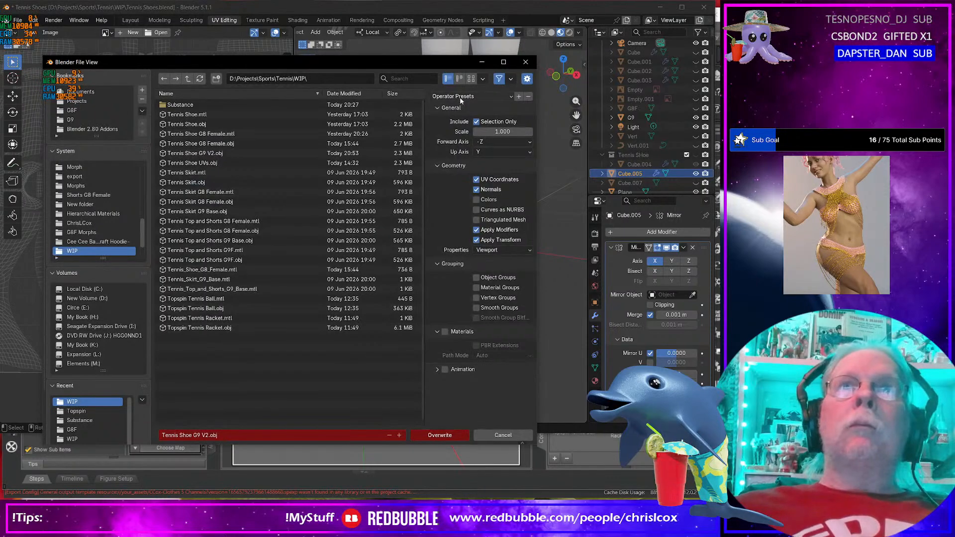
left_click(440, 435)
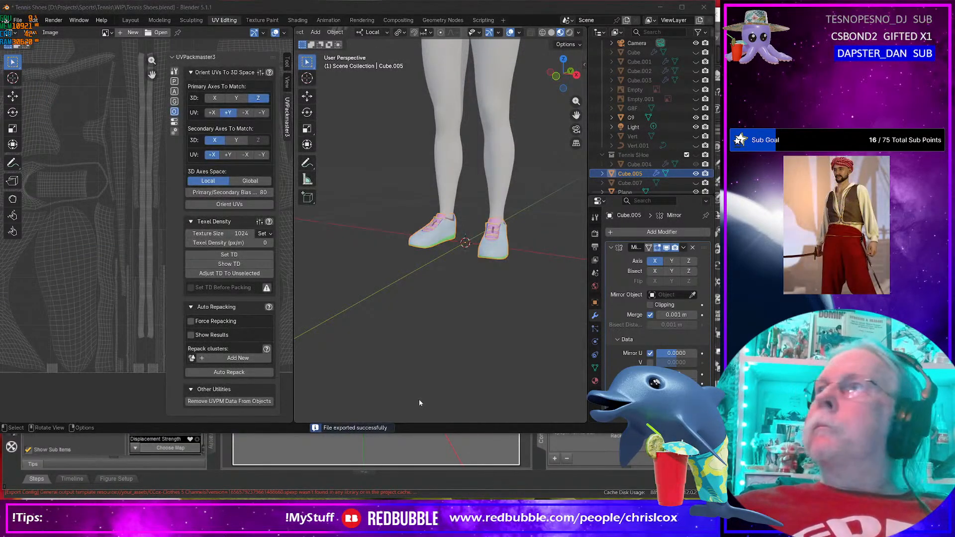
Step: Switch to Daz Studio, delete Topspin Shoes G8 Female from the scene, and load the Genesis 9 Favorites figure
key("alt+Tab")
scroll(411, 383, "down", 10)
mouse_move(411, 373)
middle_mouse_down()
mouse_move(435, 380)
mouse_move(406, 369)
middle_mouse_up()
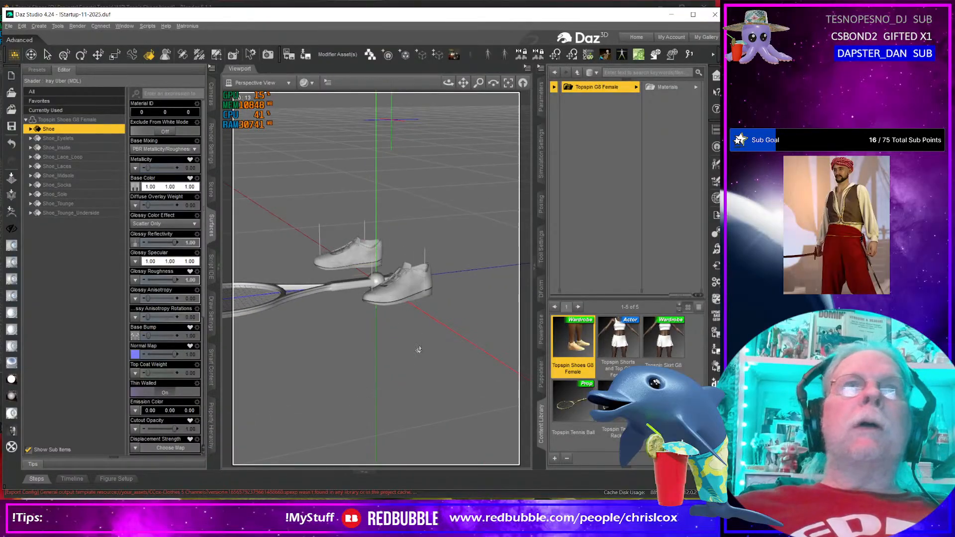
left_click(211, 189)
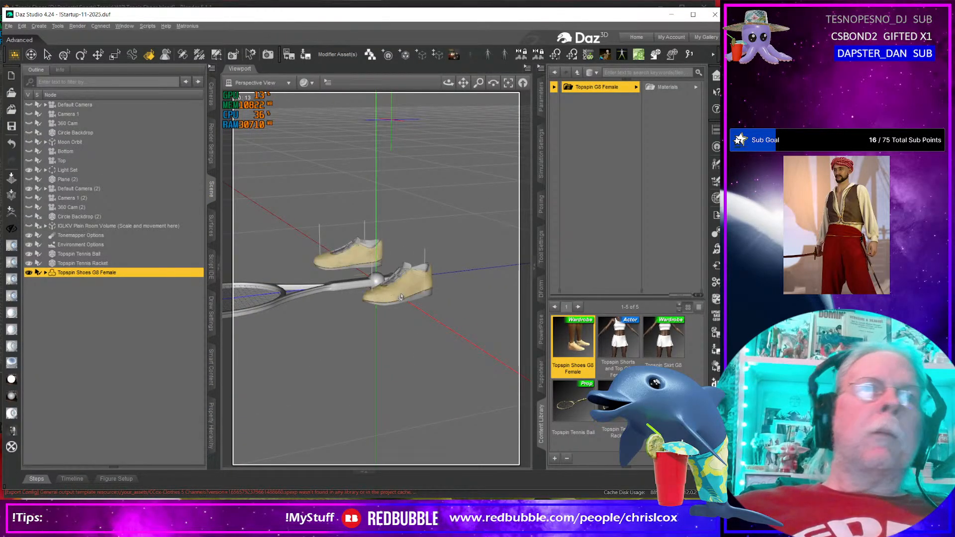
key("Delete")
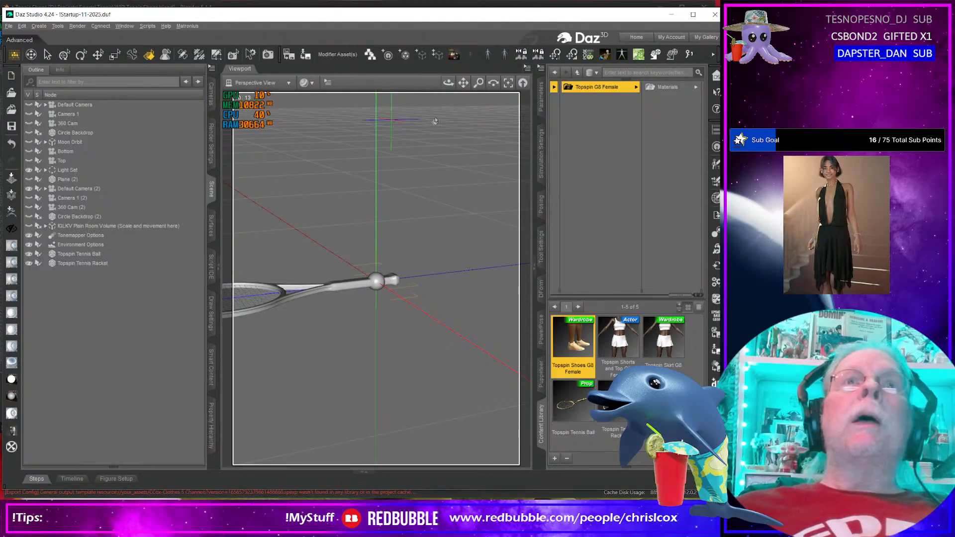
left_click(470, 56)
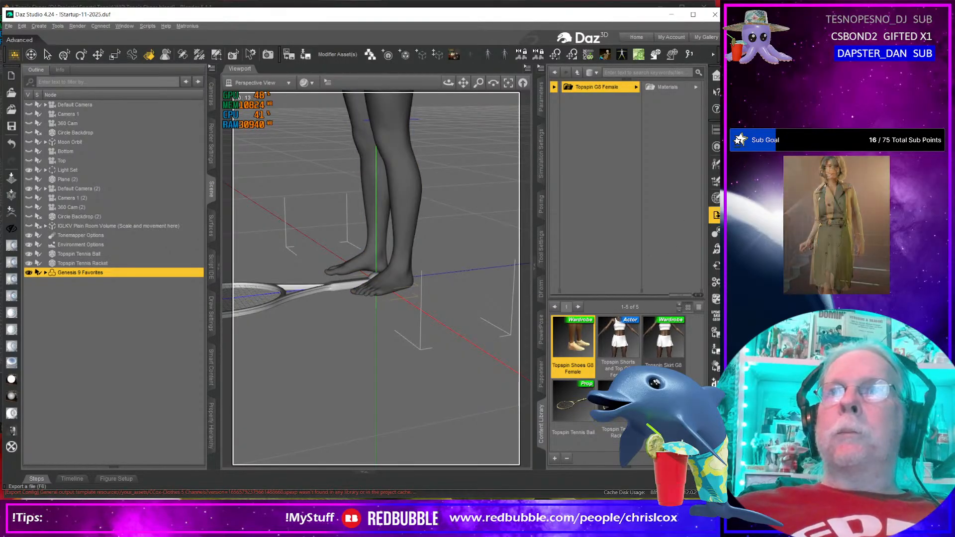
Step: Import Tennis Shoe G9 V2.obj from the WIP folder with the Custom conversion settings
left_click(716, 266)
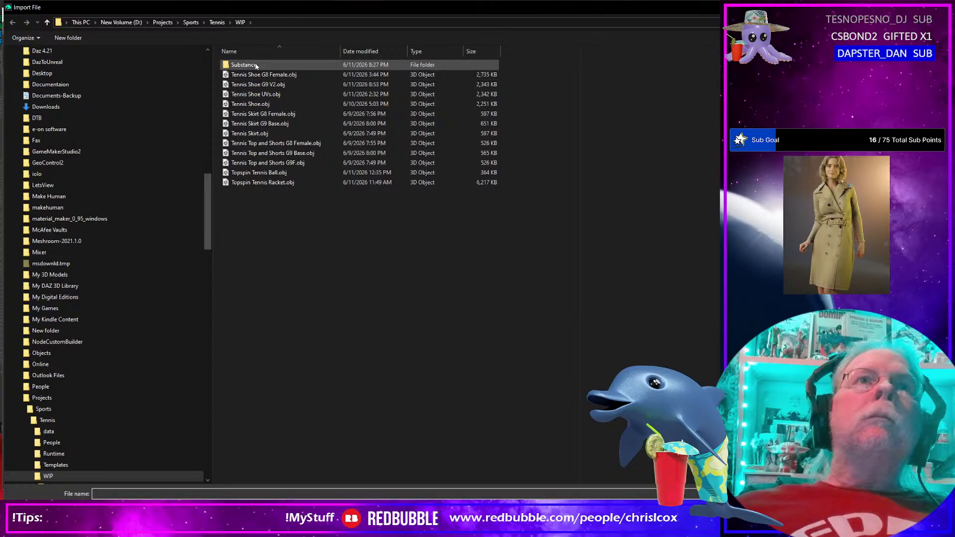
left_click(264, 85)
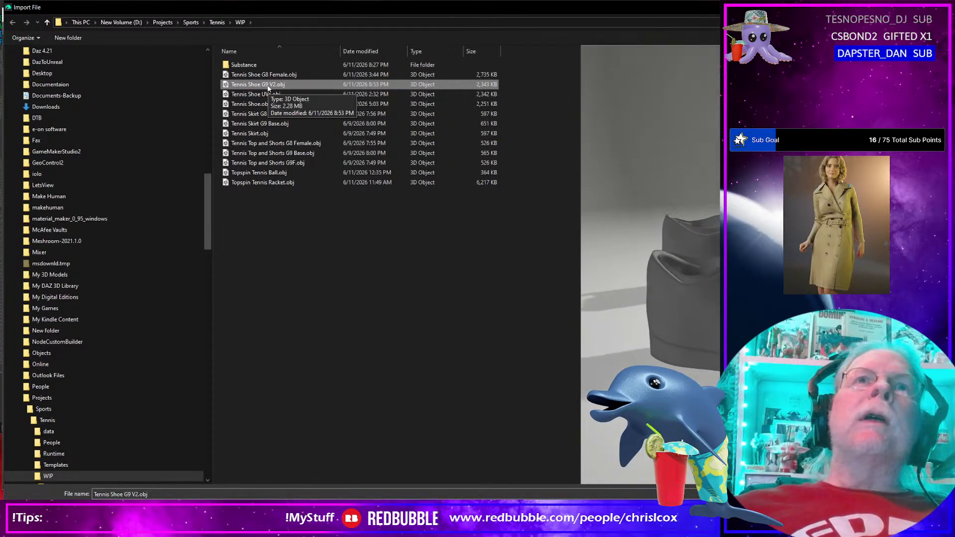
double_click(267, 88)
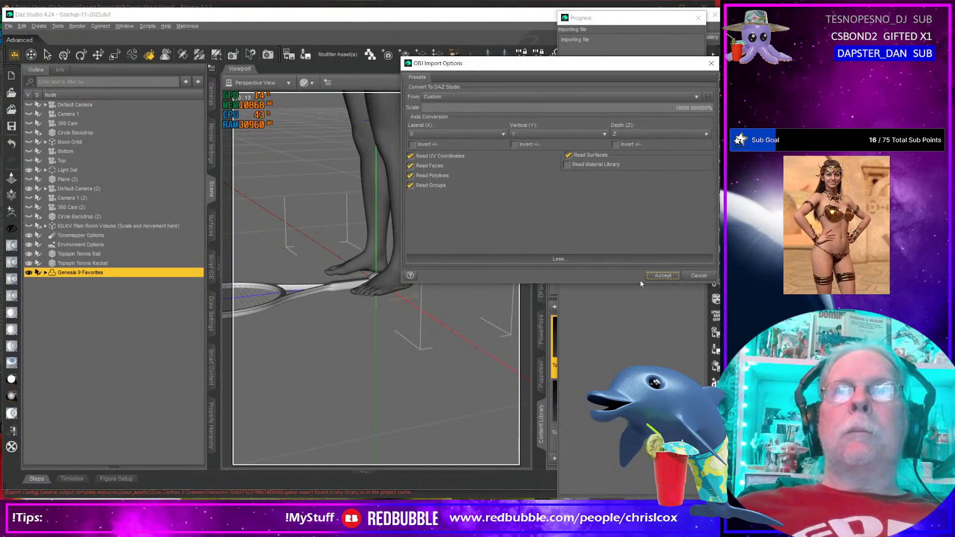
left_click(664, 276)
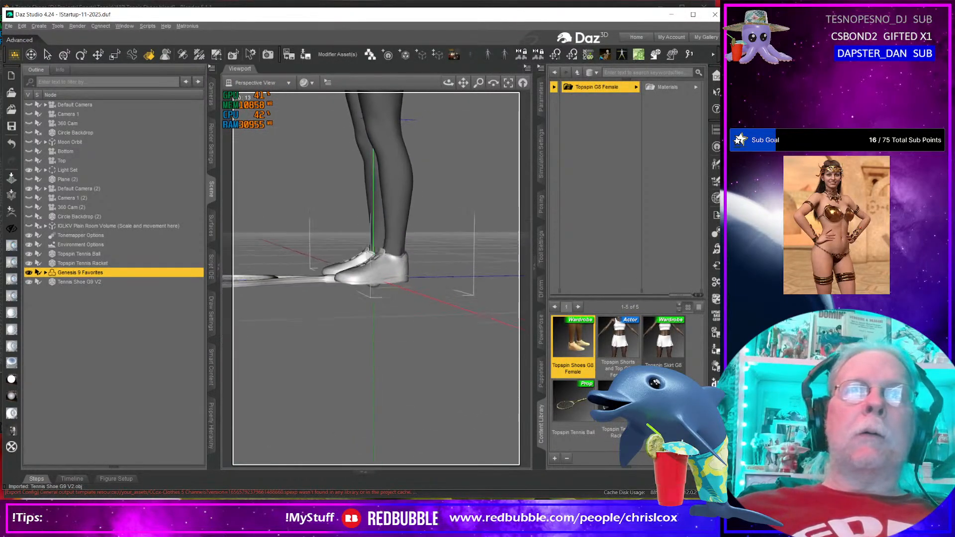
Step: Rig Tennis Shoe G9 V2 with the Transfer Utility, using Genesis 9 Favorites as the source and the shoe as the target
left_click_drag(448, 83, 243, 104)
left_click(715, 233)
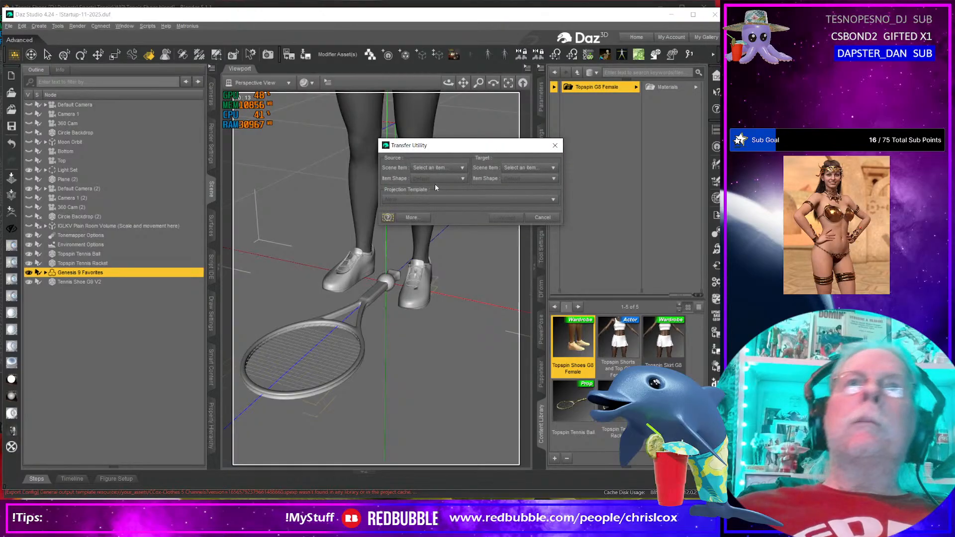
left_click(434, 168)
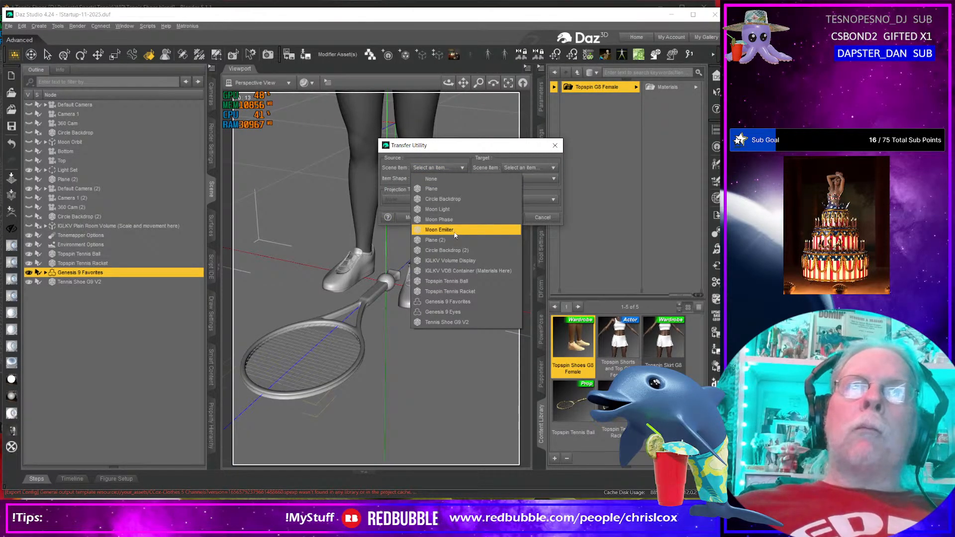
left_click(445, 302)
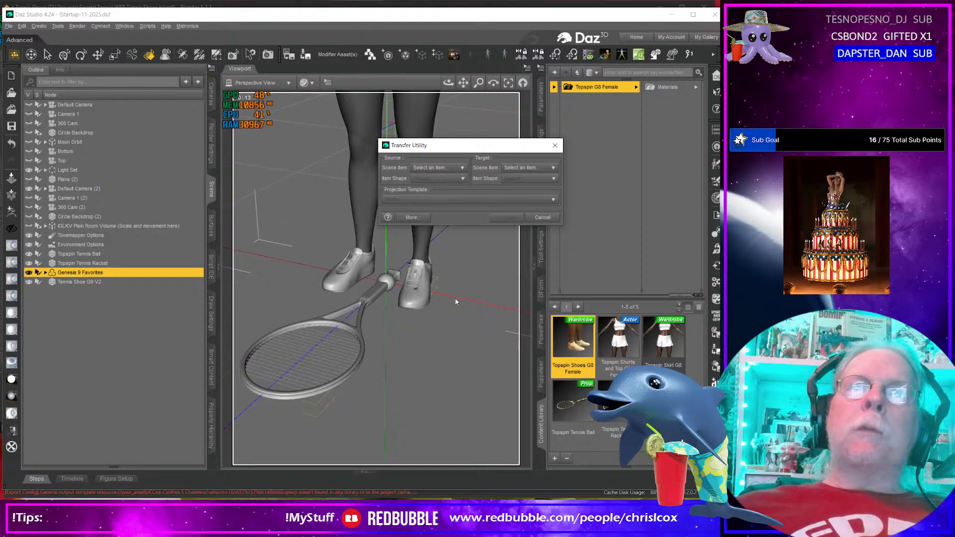
left_click(522, 168)
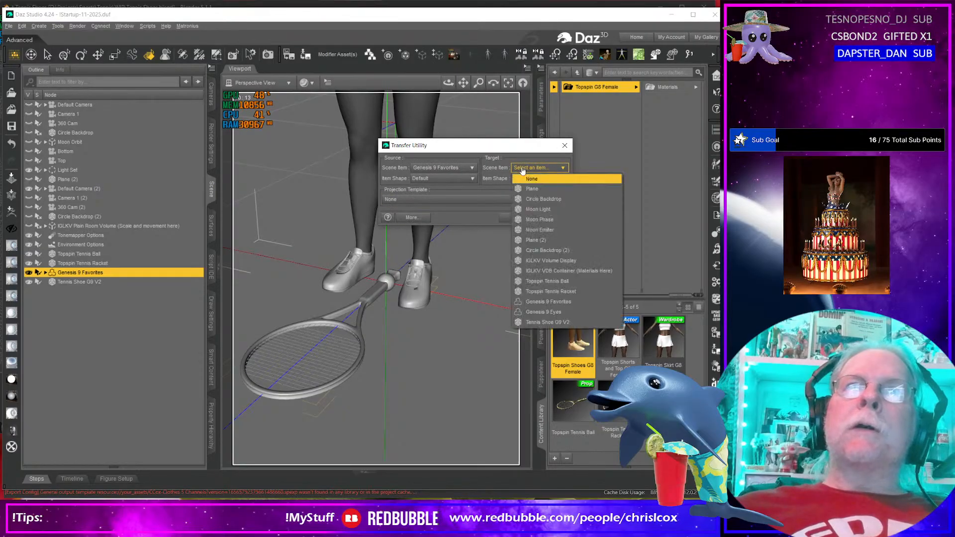
left_click(546, 322)
left_click(517, 218)
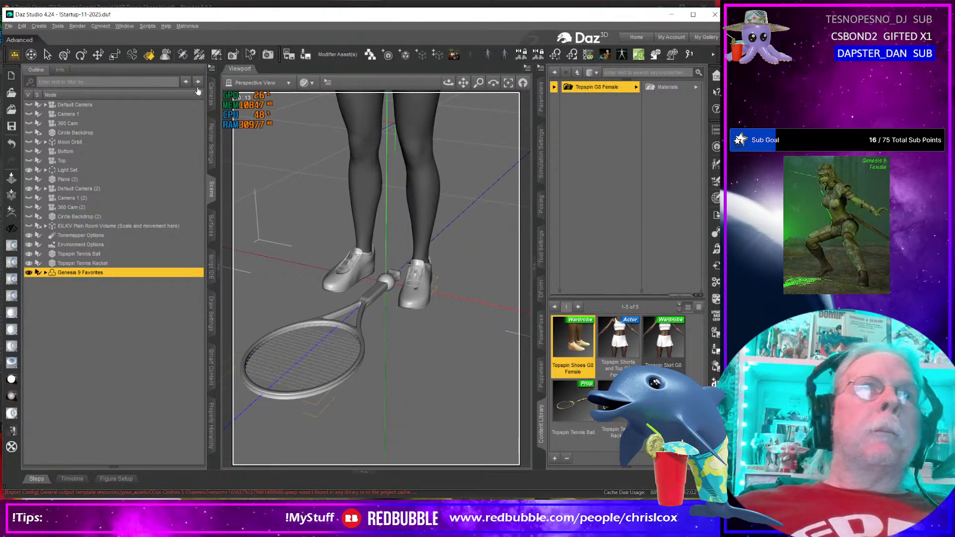
Step: Expand Genesis 9 Favorites in the scene hierarchy and select the fitted Tennis Shoe G9 V2
left_click(45, 272)
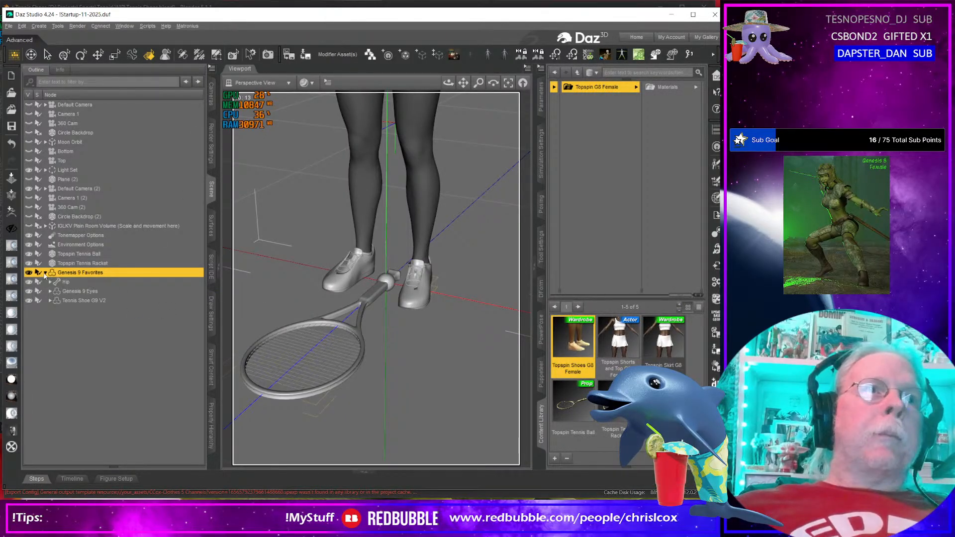
left_click(93, 301)
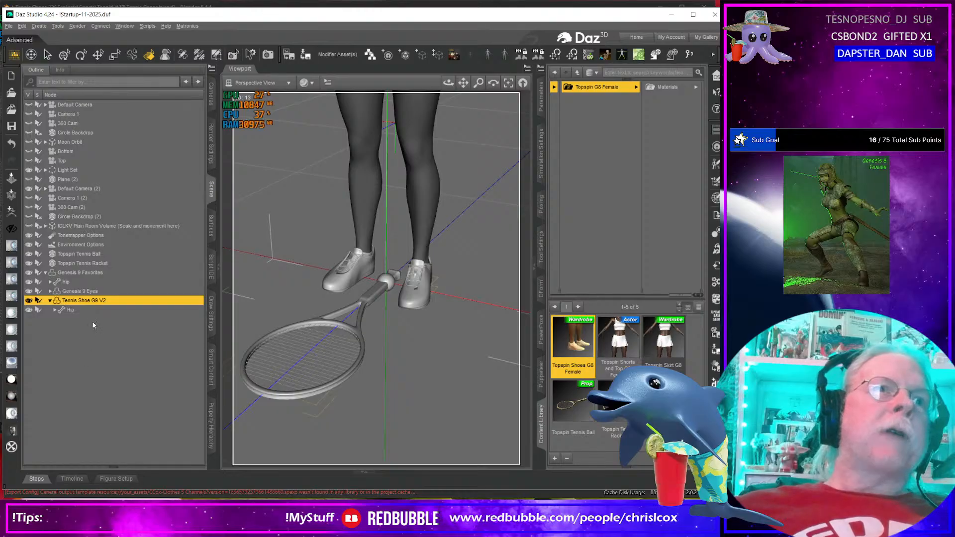
double_click(96, 302)
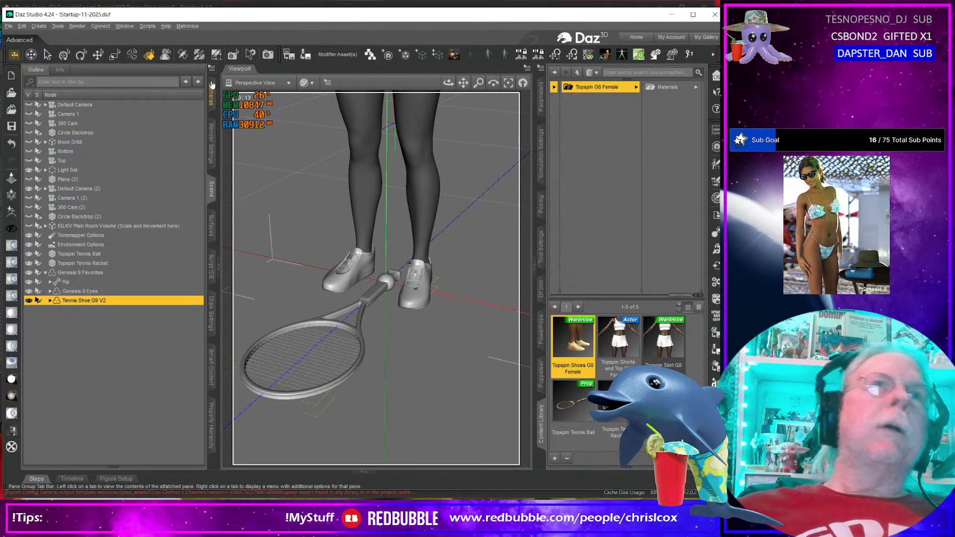
left_click(211, 68)
mouse_move(228, 163)
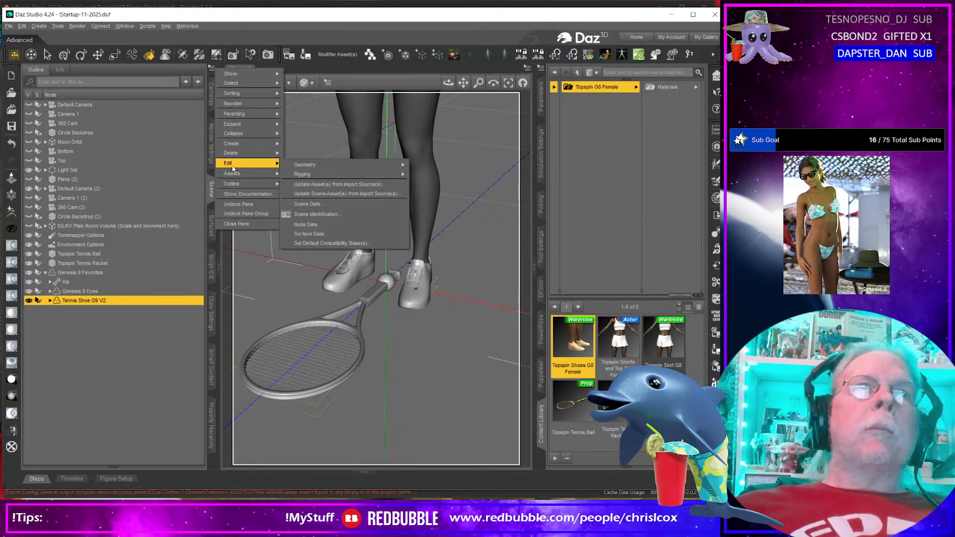
left_click(317, 214)
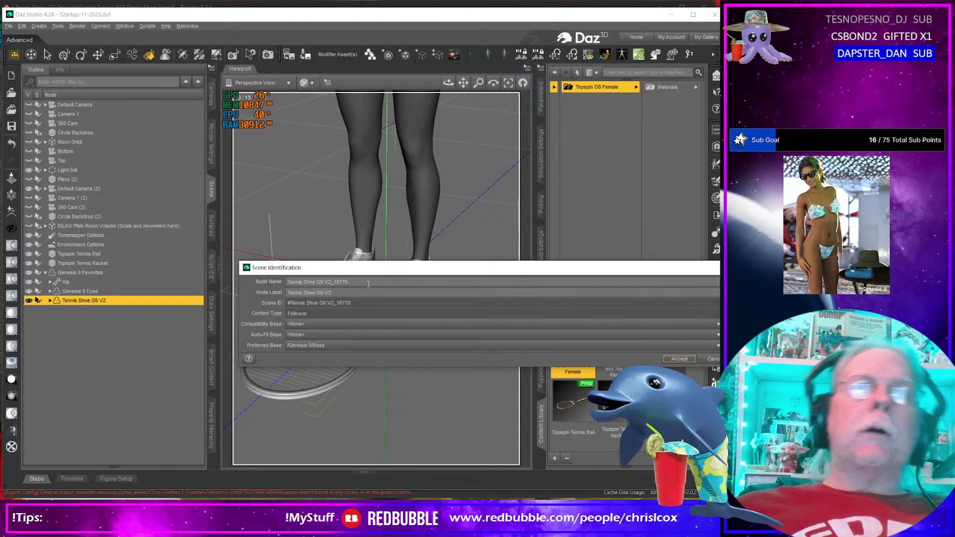
key("BackSpace")
key("BackSpace")
key("BackSpace")
key("BackSpace")
key("BackSpace")
key("BackSpace")
key("BackSpace")
key("BackSpace")
key("BackSpace")
key("BackSpace")
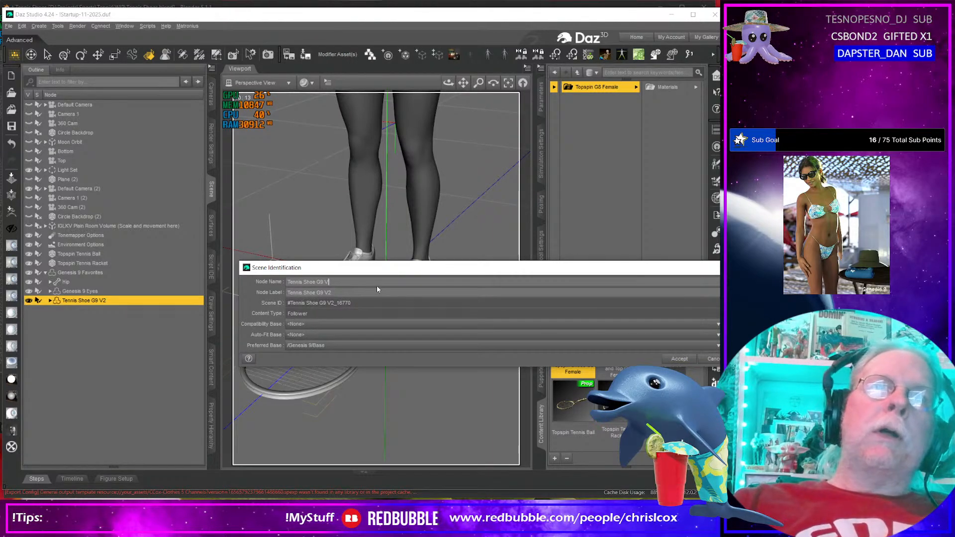
key("BackSpace")
key("BackSpace")
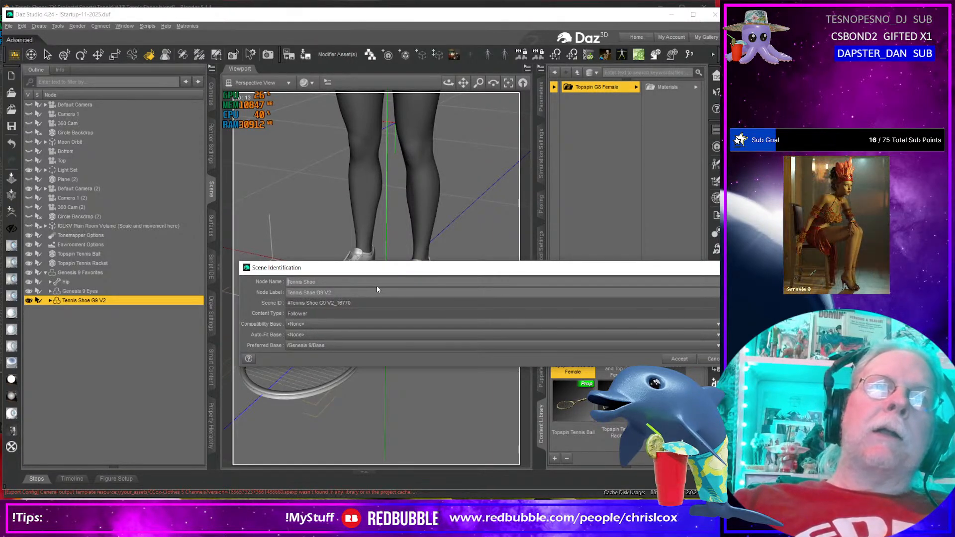
key("shift+Right")
key("shift+Right")
key("shift+Right")
key("shift+Right")
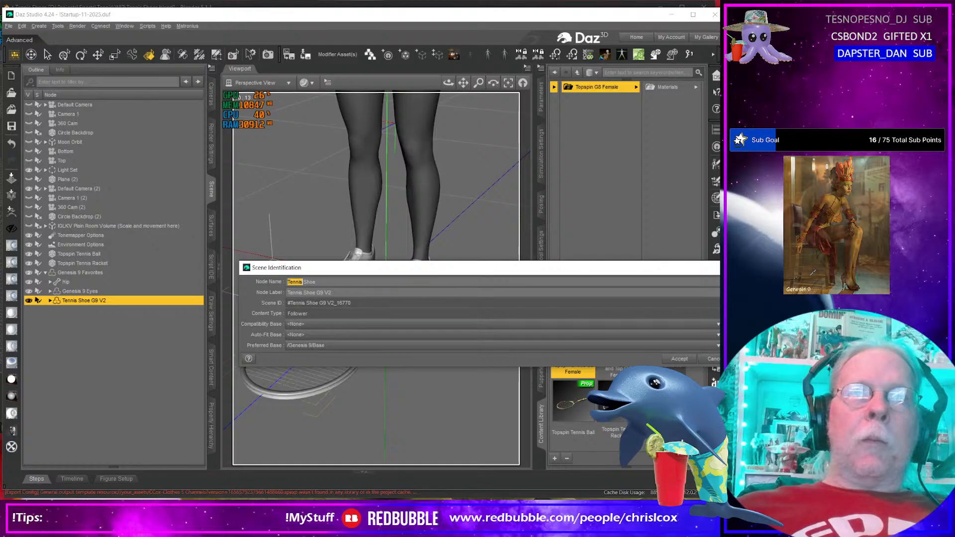
left_click(712, 358)
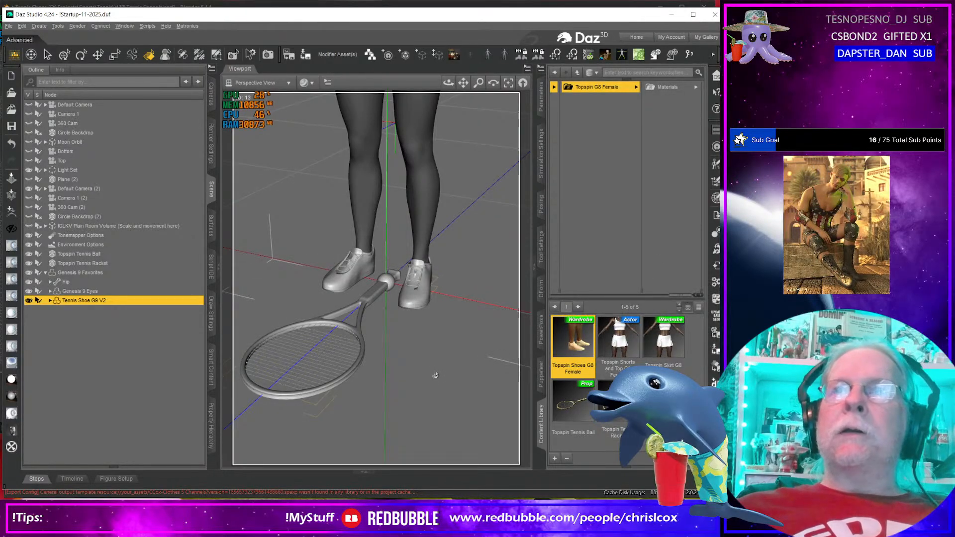
Step: Load Topspin Shoes G8 Female into the scene and examine its Scene Identification for the node name and content type
left_click(575, 353)
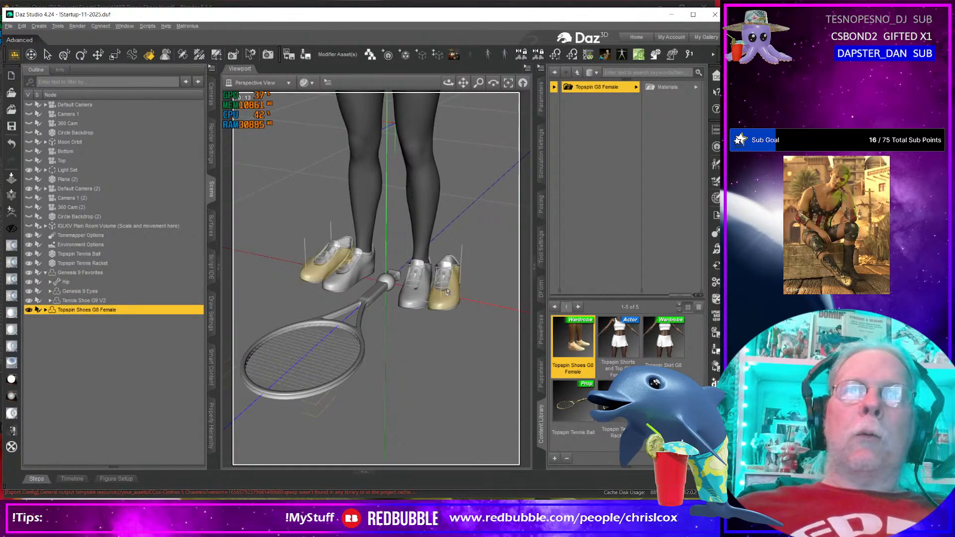
left_click(491, 391)
left_click(211, 68)
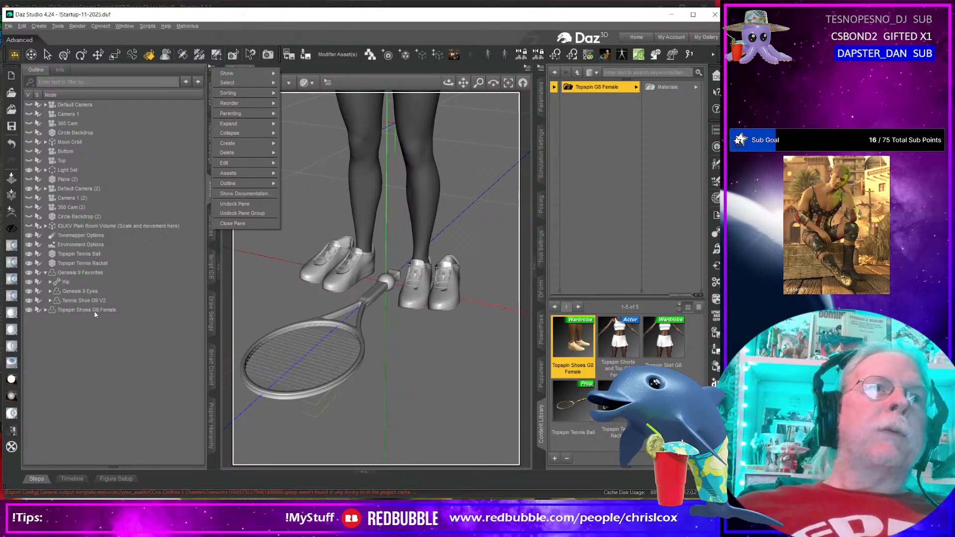
mouse_move(248, 163)
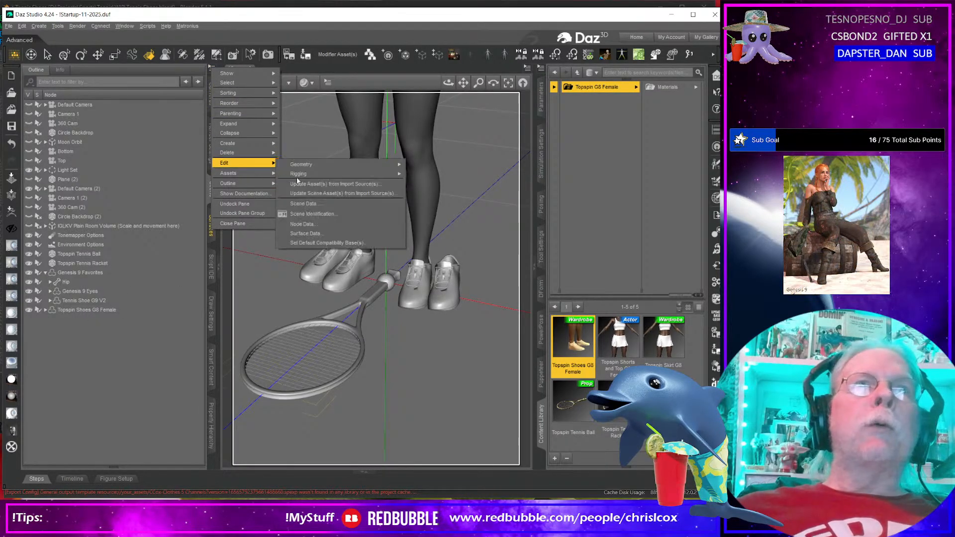
left_click(314, 214)
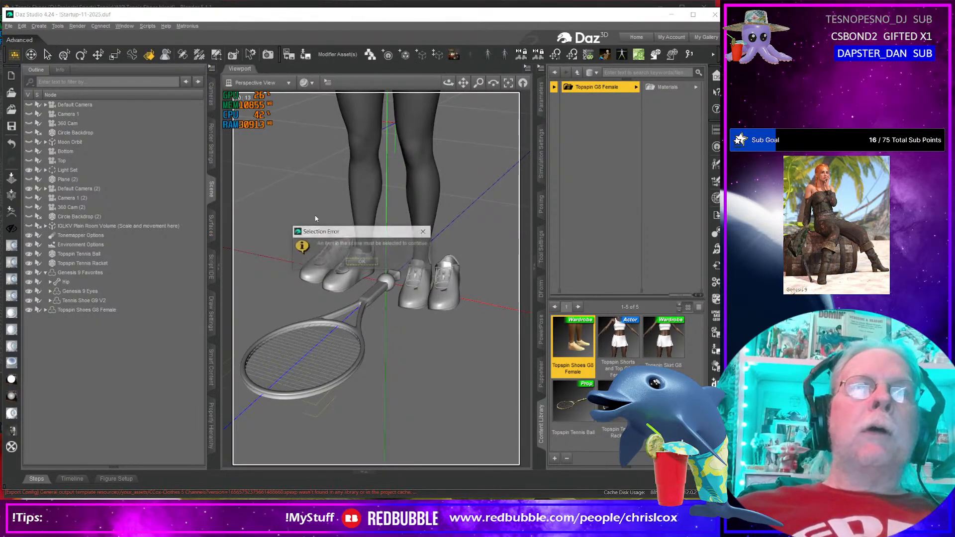
left_click(370, 263)
left_click(441, 291)
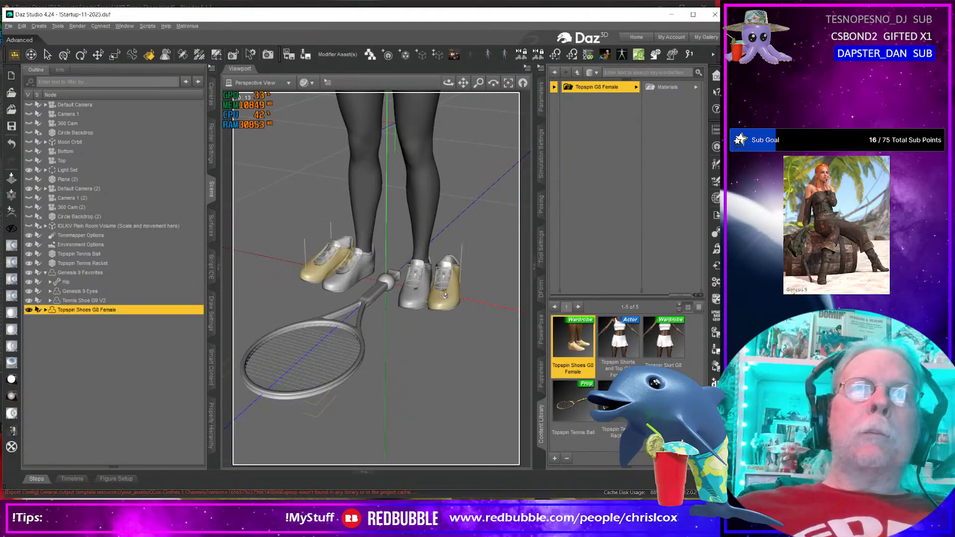
left_click(211, 66)
mouse_move(247, 164)
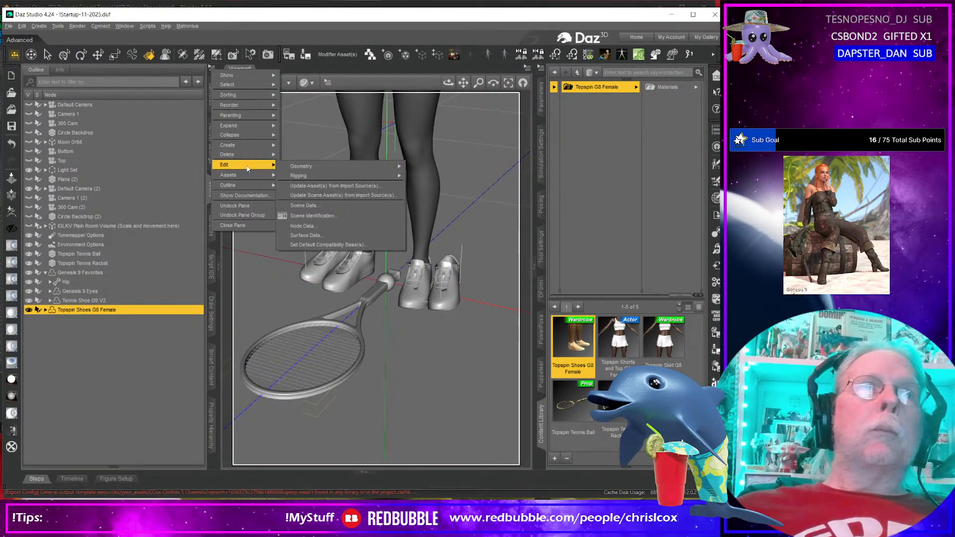
left_click(313, 215)
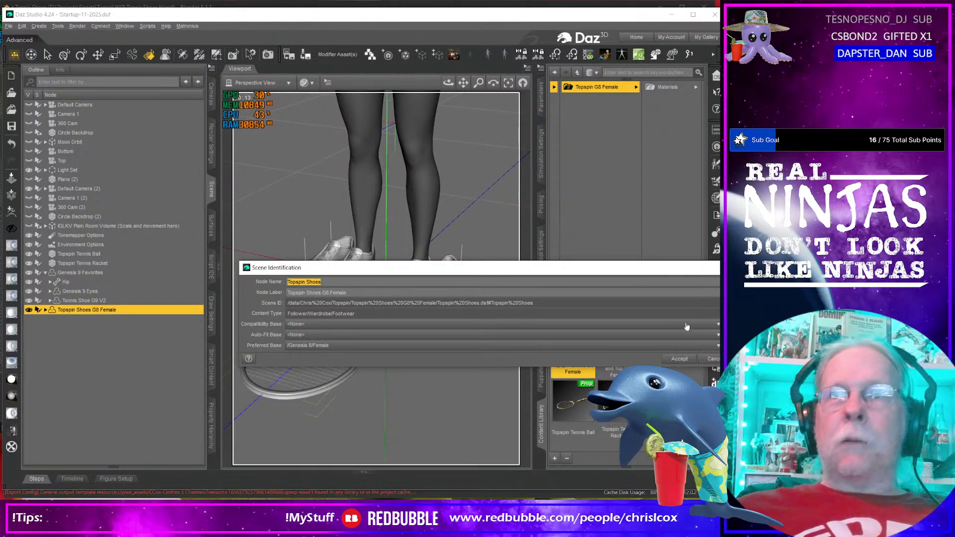
left_click(712, 359)
Step: Select Tennis Shoe G9 V2 and set its node name to Topspin Shoes in Scene Identification
left_click(417, 301)
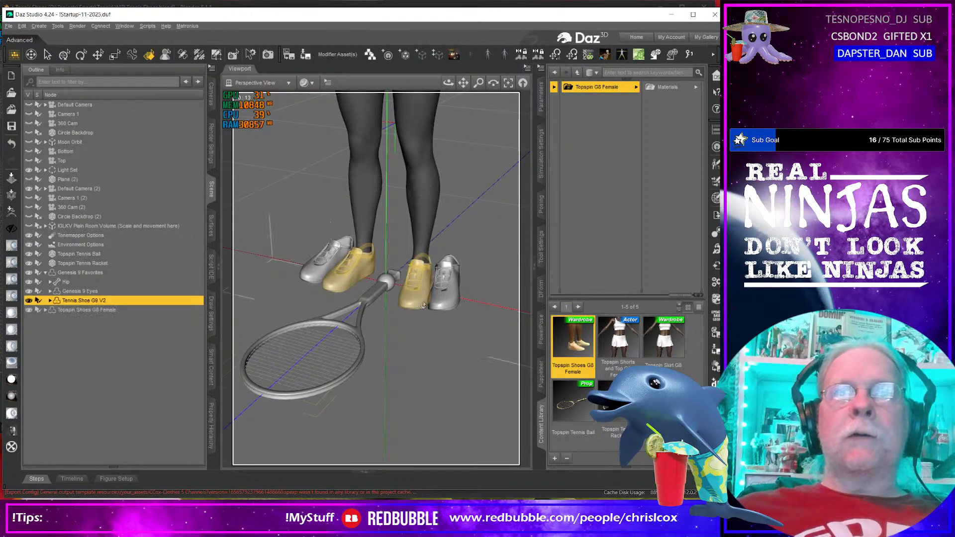
left_click(211, 68)
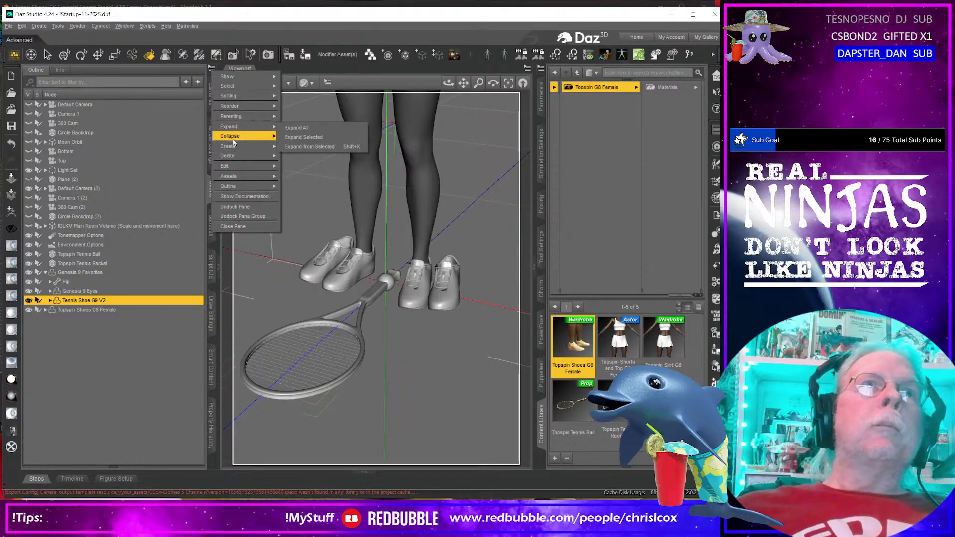
mouse_move(246, 166)
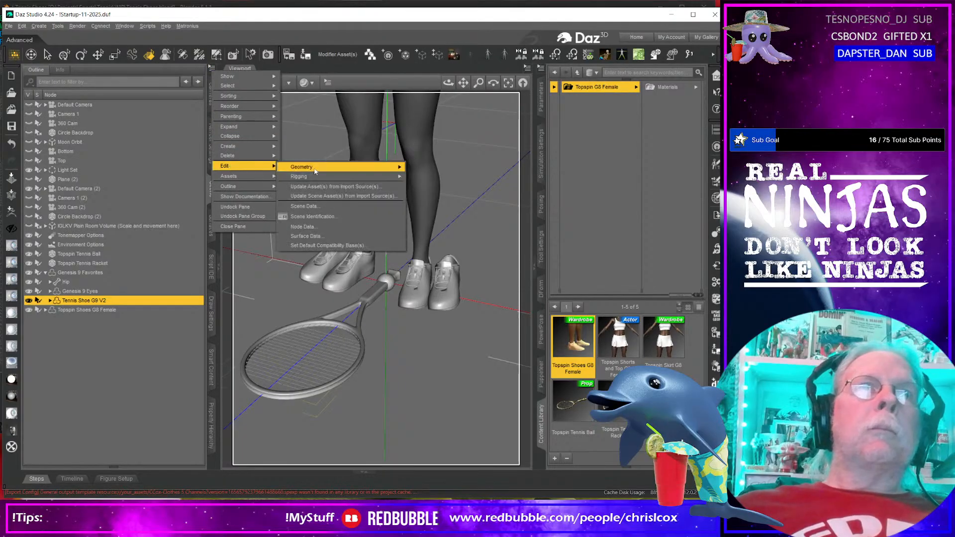
left_click(307, 225)
left_click(573, 352)
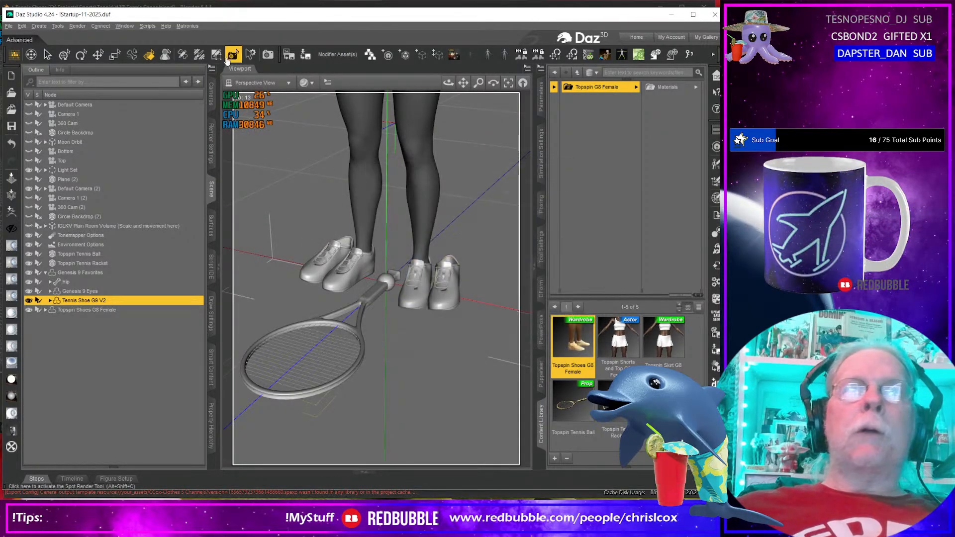
left_click(211, 69)
mouse_move(256, 181)
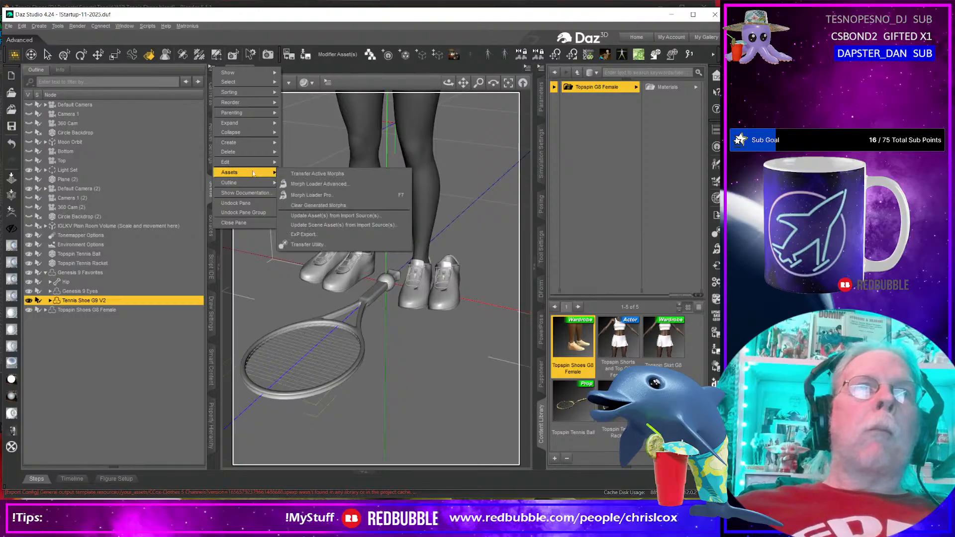
mouse_move(251, 165)
left_click(308, 215)
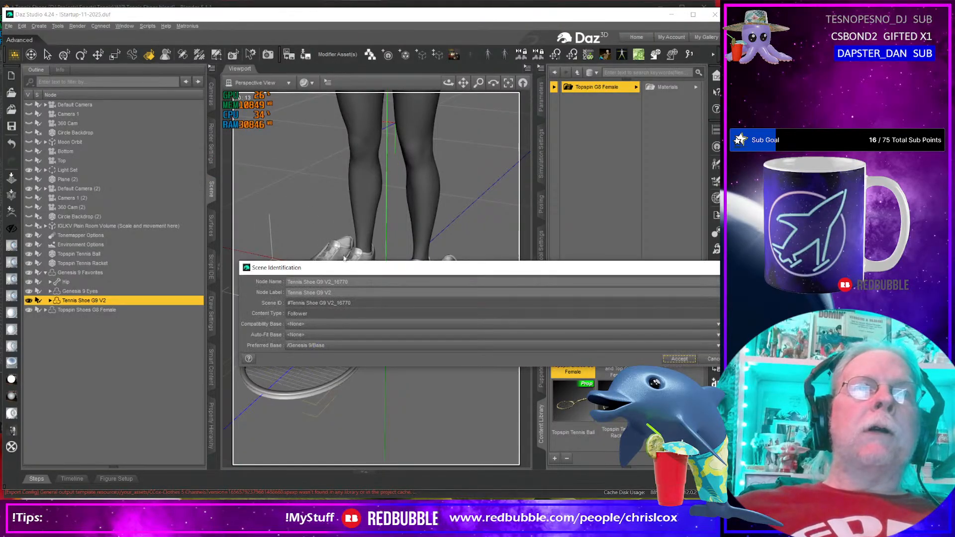
left_click_drag(367, 280, 203, 268)
type("Topspin Shoes")
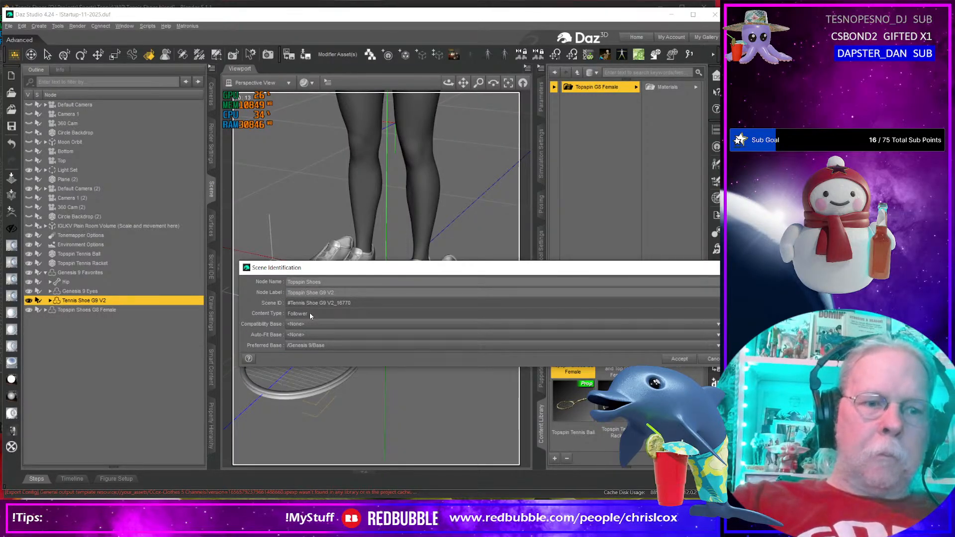
Step: Change the shoe's node label to Topspin Shoes G9
type("Hou")
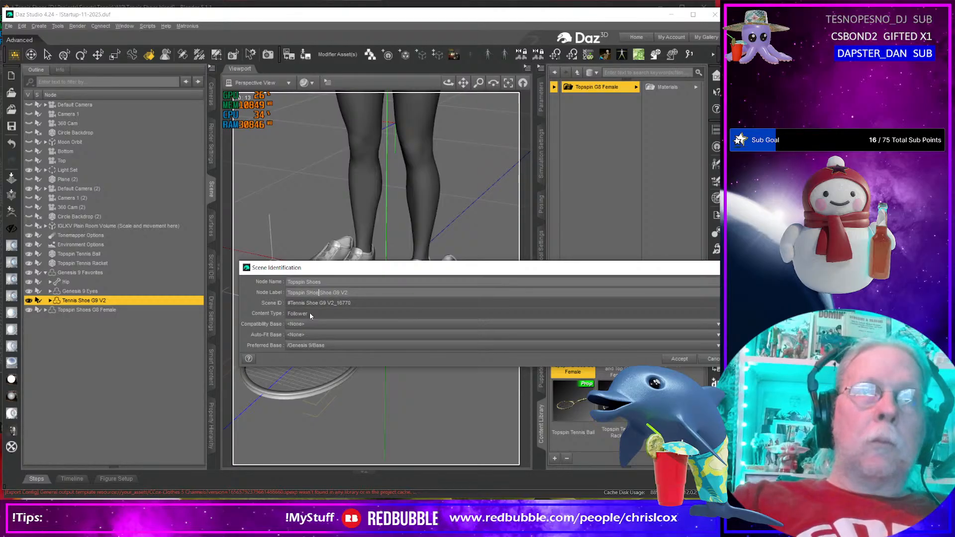
key("Left")
key("Left")
key("Left")
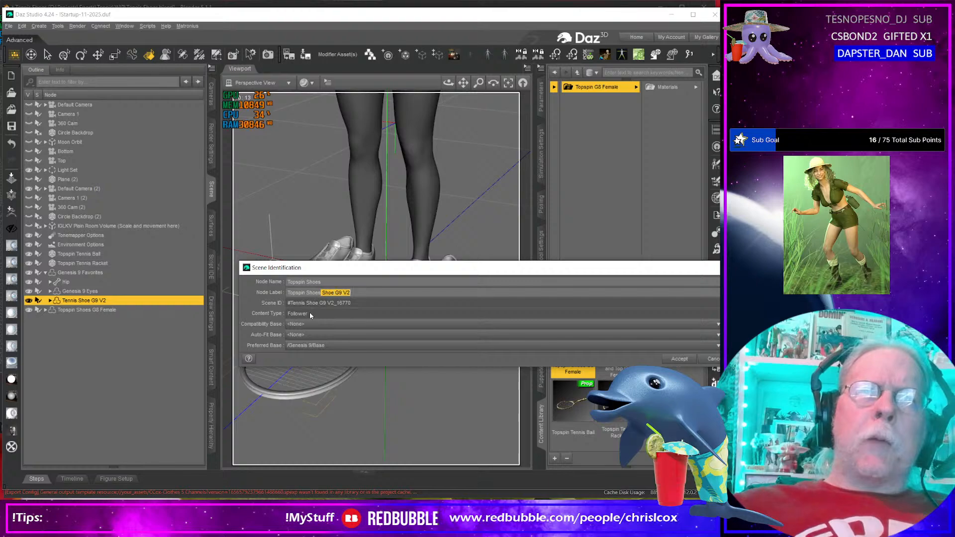
type("G")
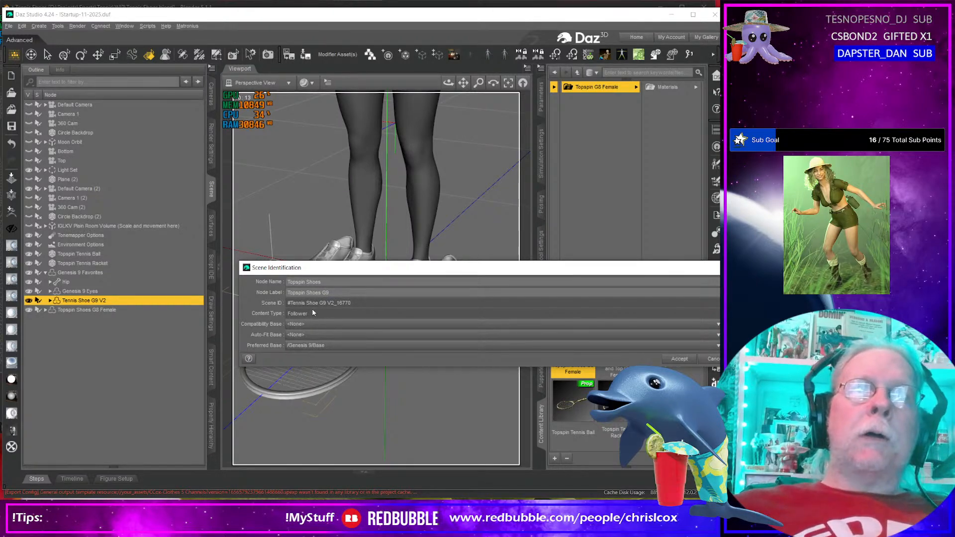
Step: Set the shoe's content type to Follower/Wardrobe/Footwear and apply the scene identification changes
left_click(299, 314)
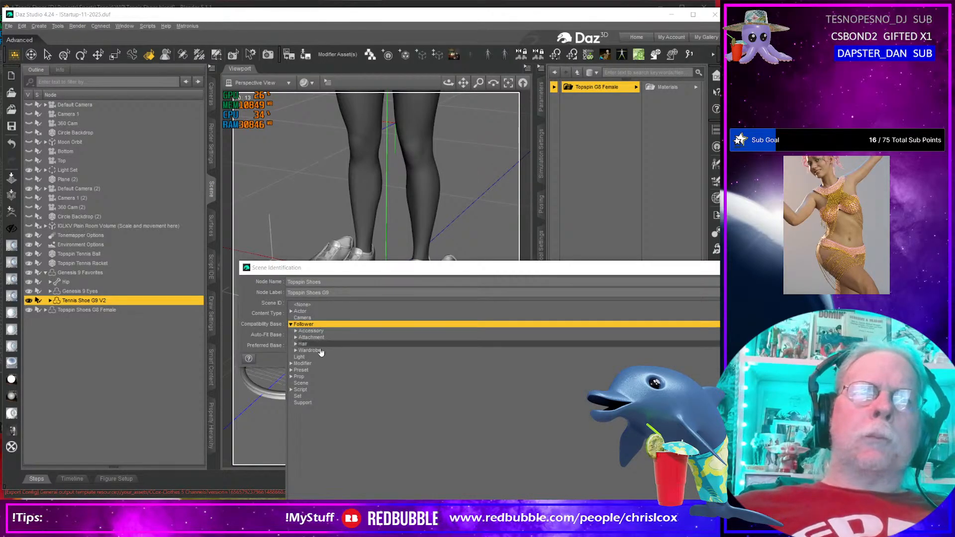
left_click(295, 351)
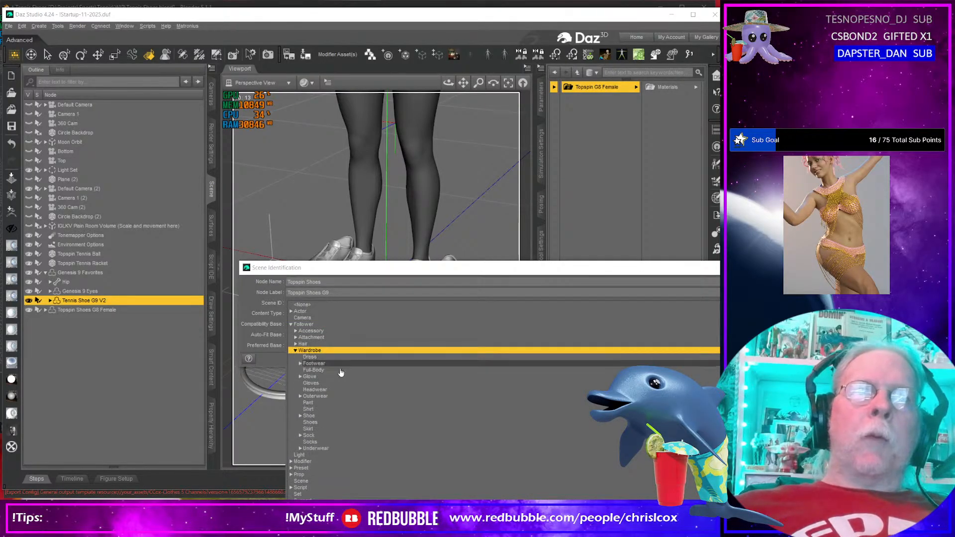
left_click(319, 364)
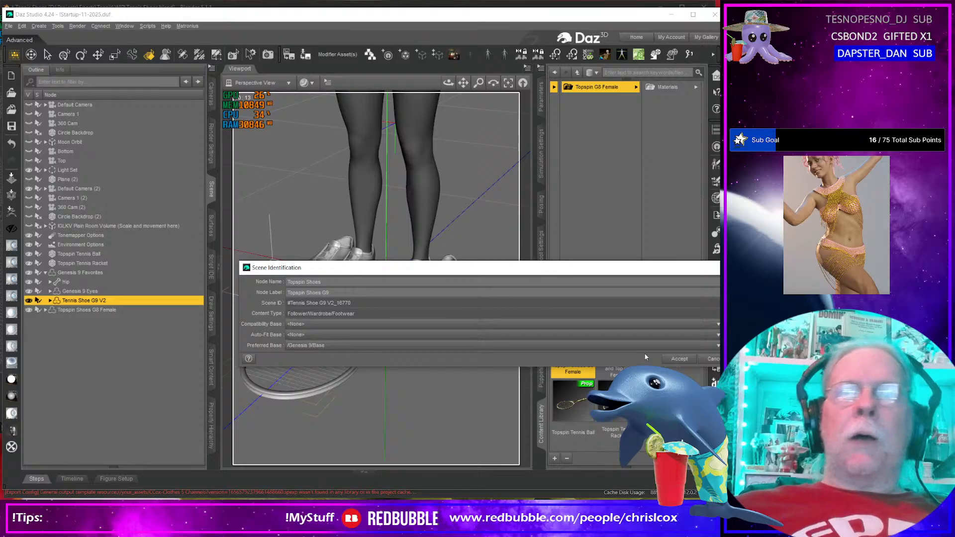
left_click(680, 358)
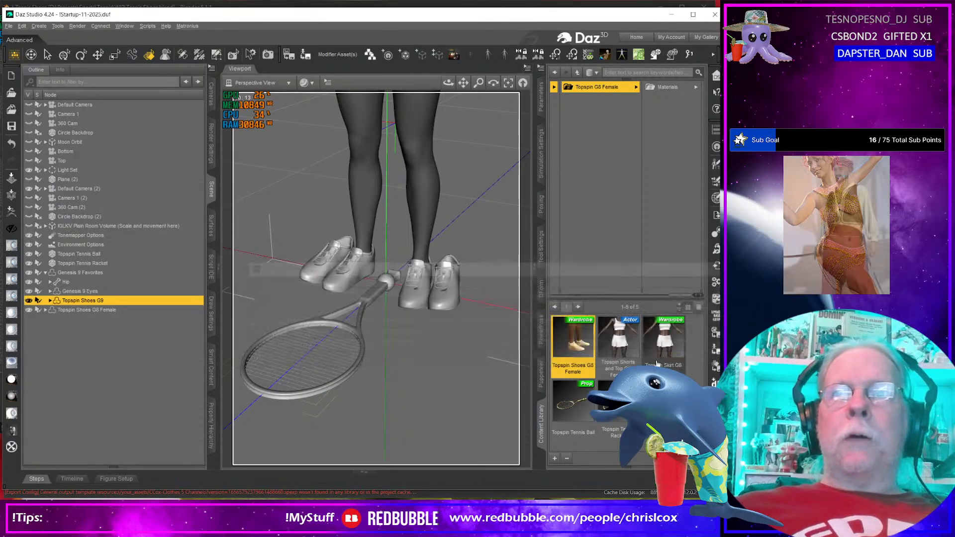
Step: Run the Transfer Utility from Genesis 9 Favorites to Topspin Shoes G9 using the Base/Footwear projection template
left_click(713, 235)
left_click(443, 168)
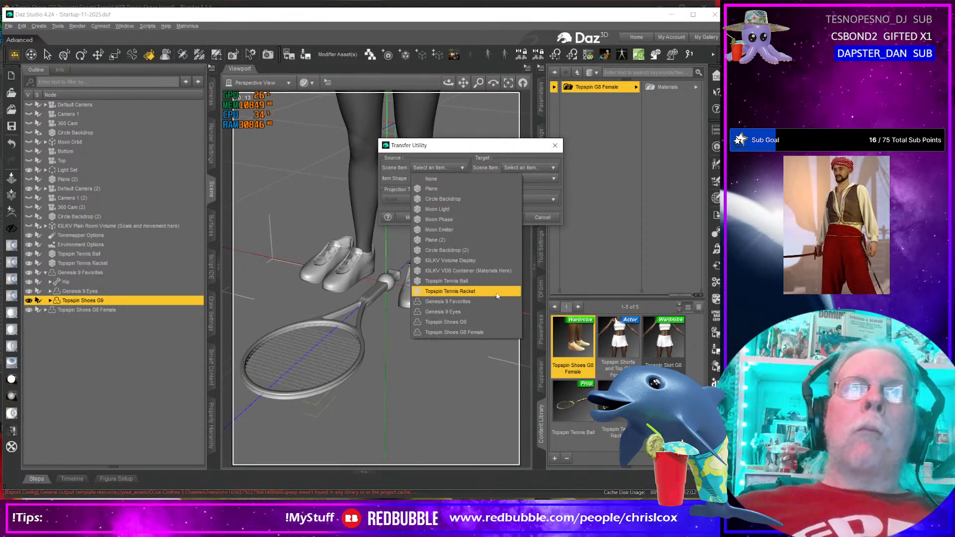
left_click(468, 302)
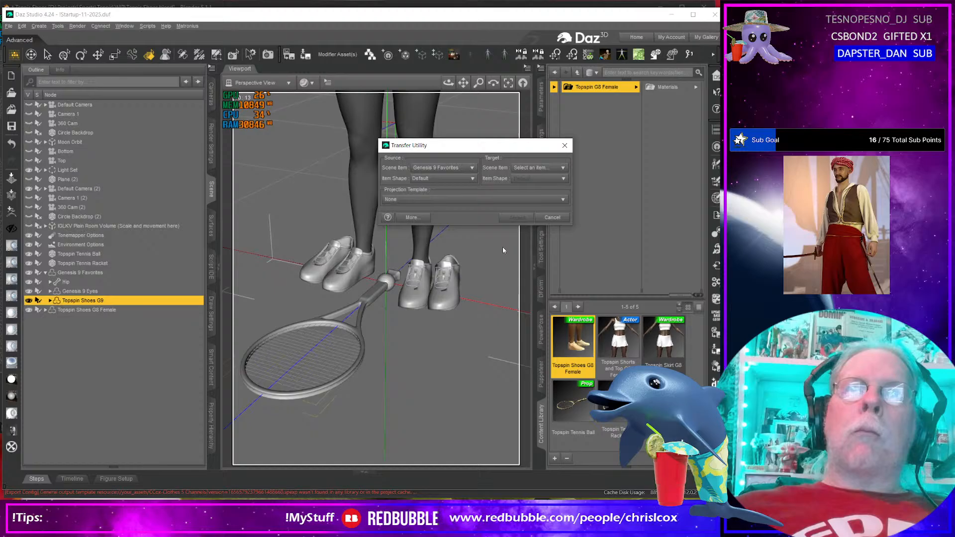
left_click(545, 168)
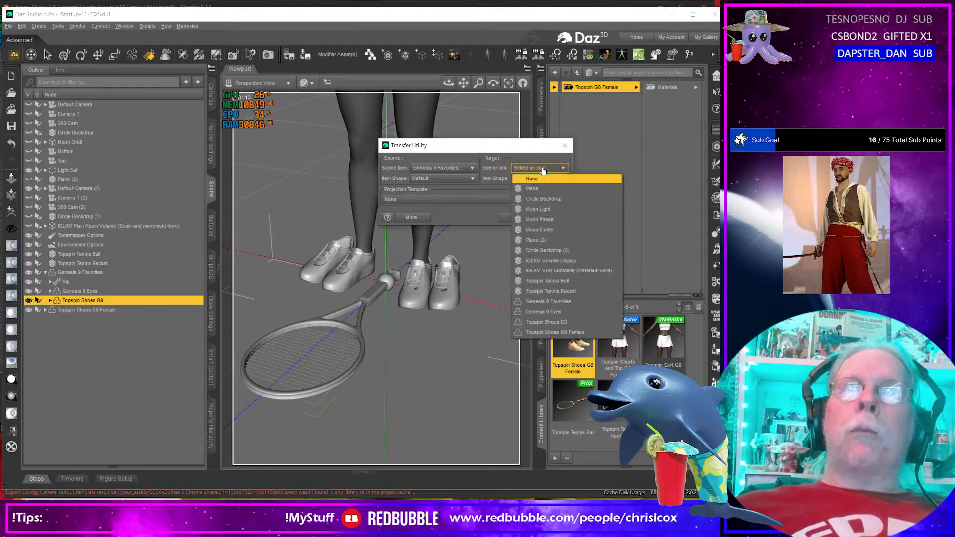
left_click(562, 322)
left_click(417, 199)
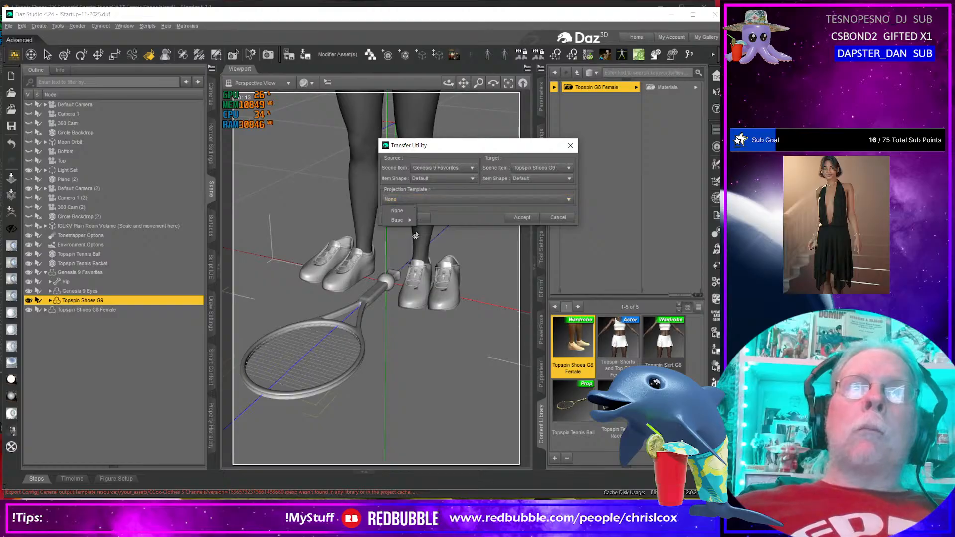
mouse_move(398, 220)
left_click(450, 253)
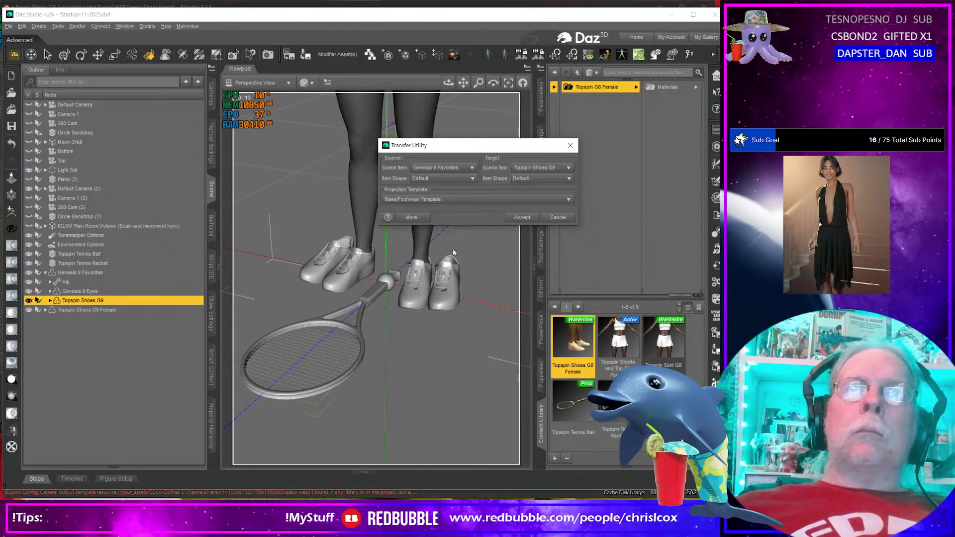
left_click(521, 218)
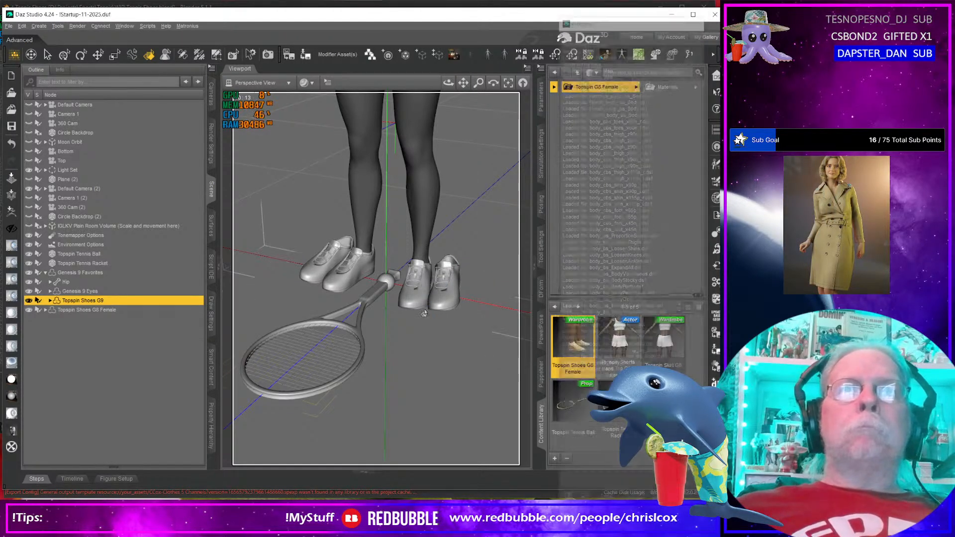
Step: Highlight the default surface of Topspin Shoes G9 in the Geometry Editor to check which parts it covers
scroll(420, 309, "up", 5)
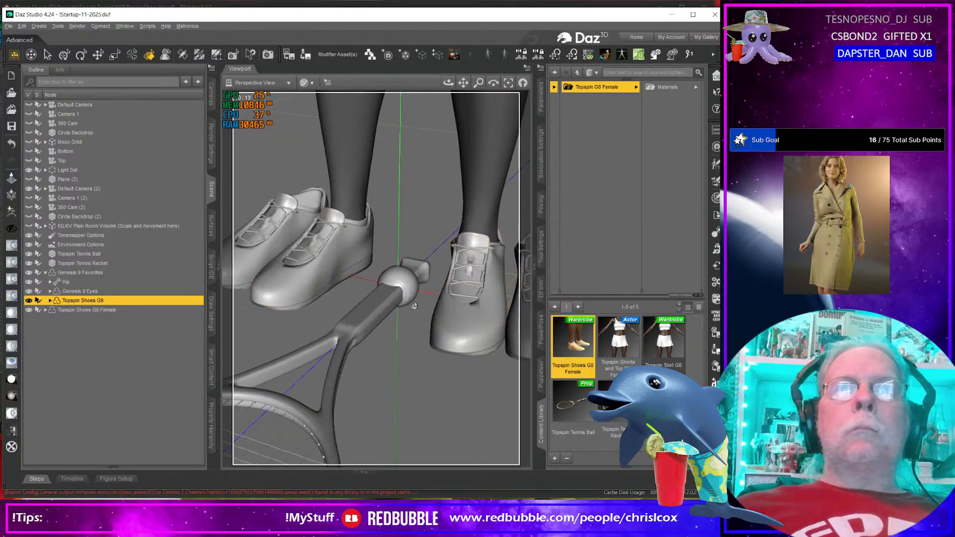
middle_click_drag(467, 323, 368, 341)
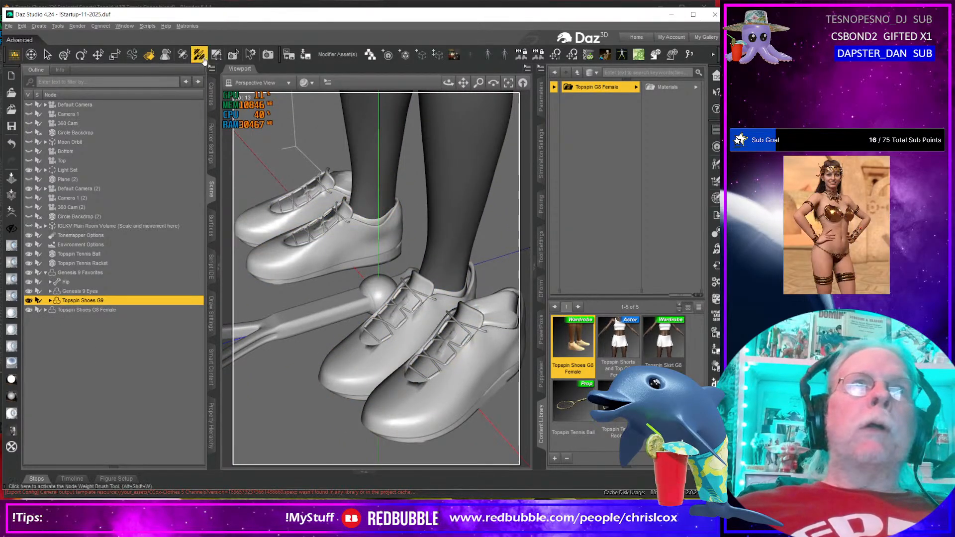
left_click(541, 246)
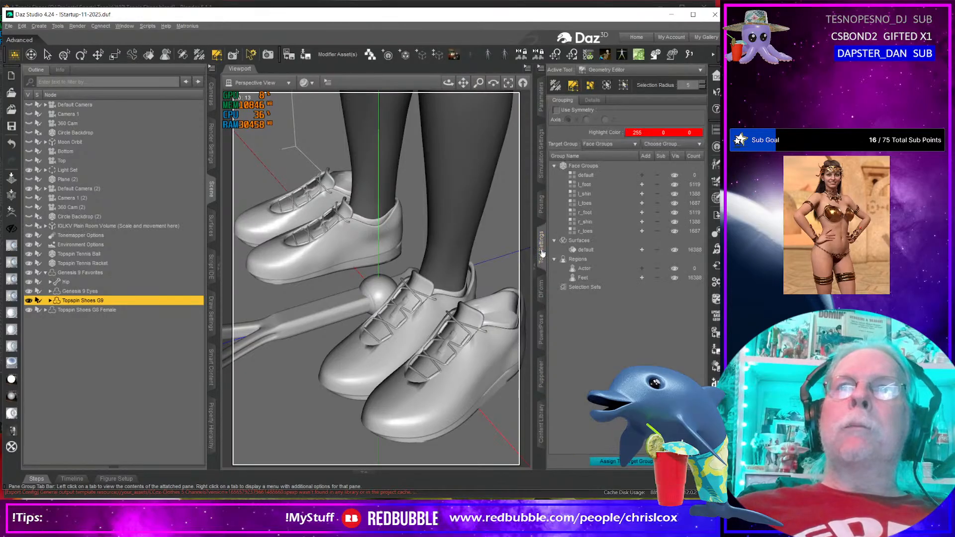
left_click(586, 249)
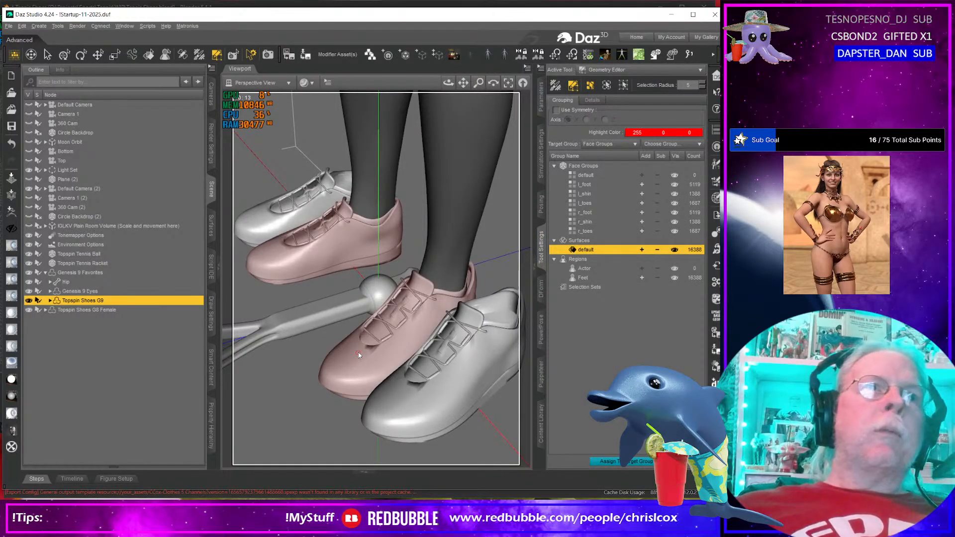
Step: Switch to Blender and export the selected shoes as OBJ with Materials enabled, overwriting Tennis Shoe G9 V2.obj
key("alt+Tab")
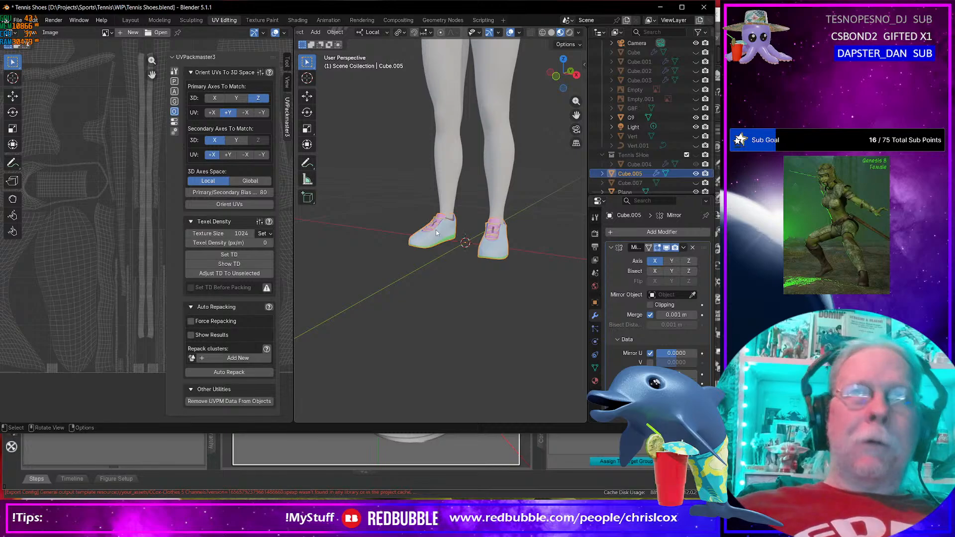
key("ctrl+shift+i")
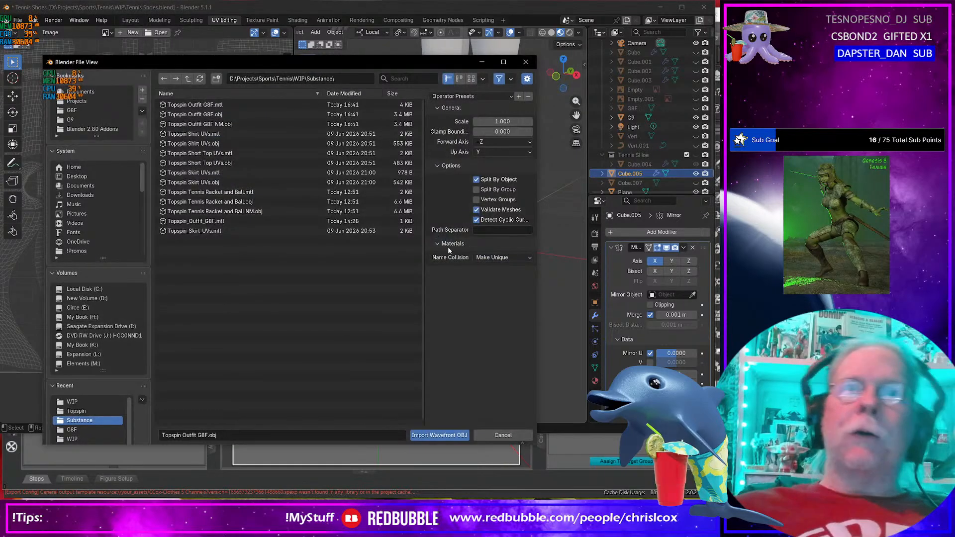
left_click(503, 435)
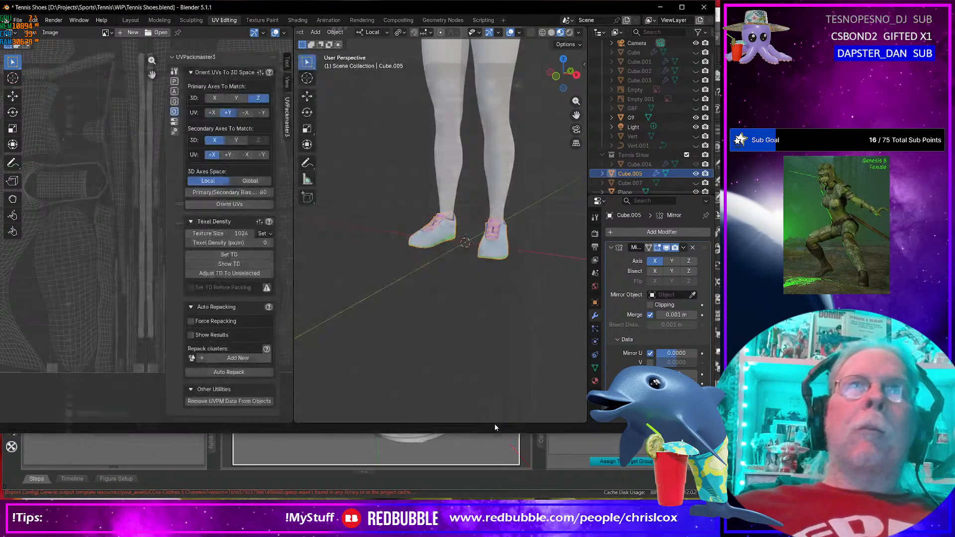
key("ctrl+shift+e")
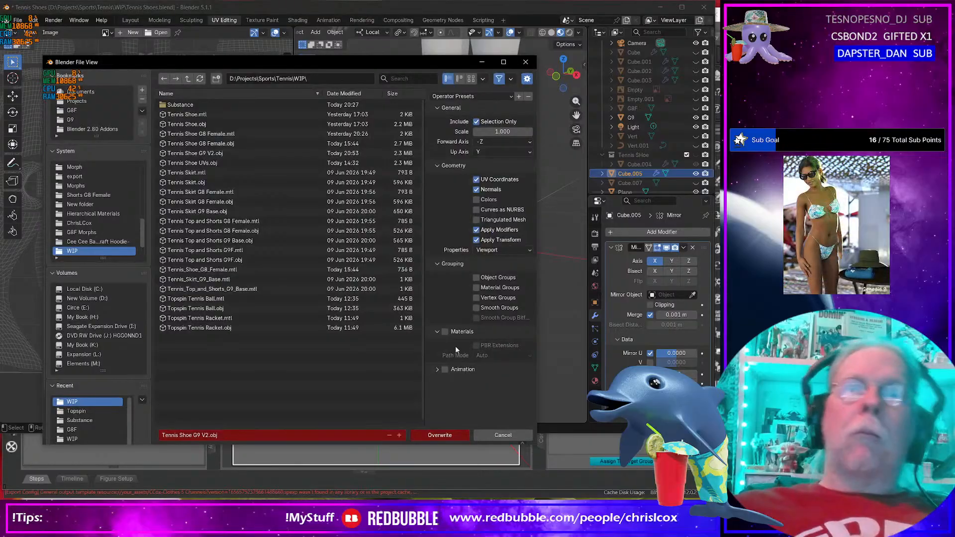
left_click(445, 331)
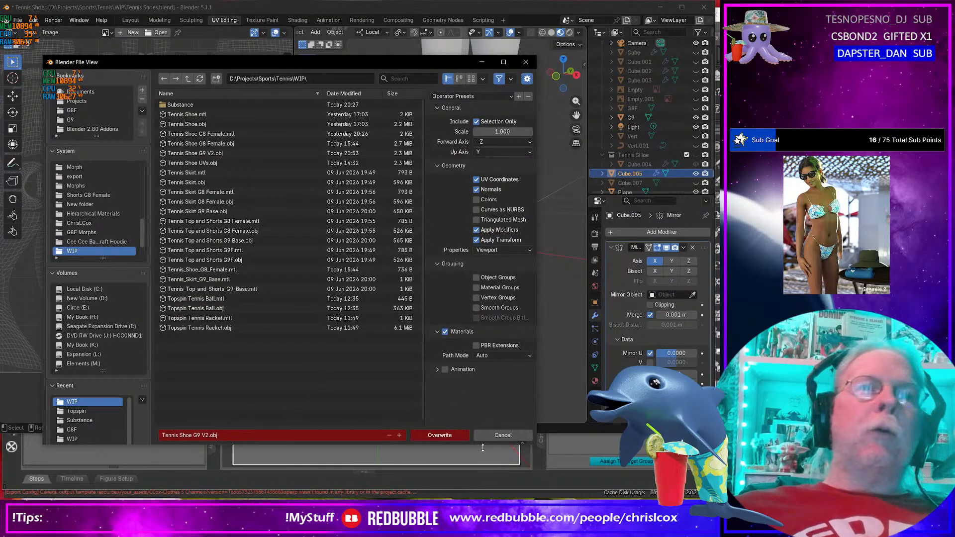
left_click(440, 435)
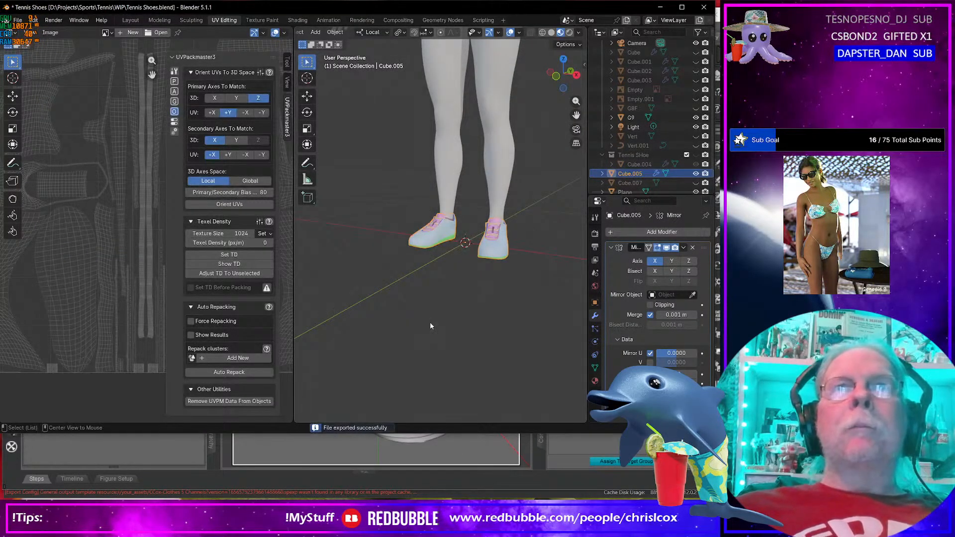
Step: Back in Daz Studio, update the full base geometry of Topspin Shoes G9 from Tennis Shoe G9 V2.obj in the WIP folder
key("alt+Tab")
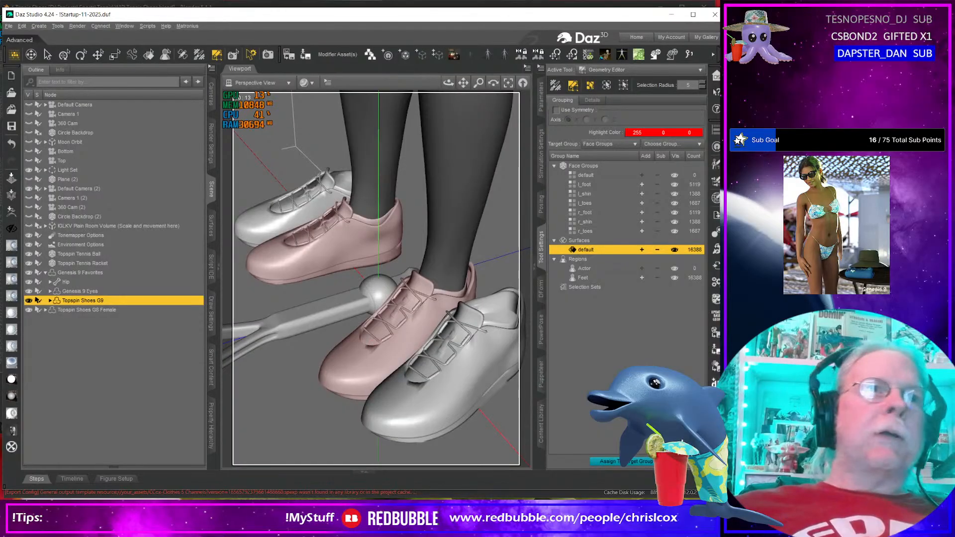
left_click(715, 316)
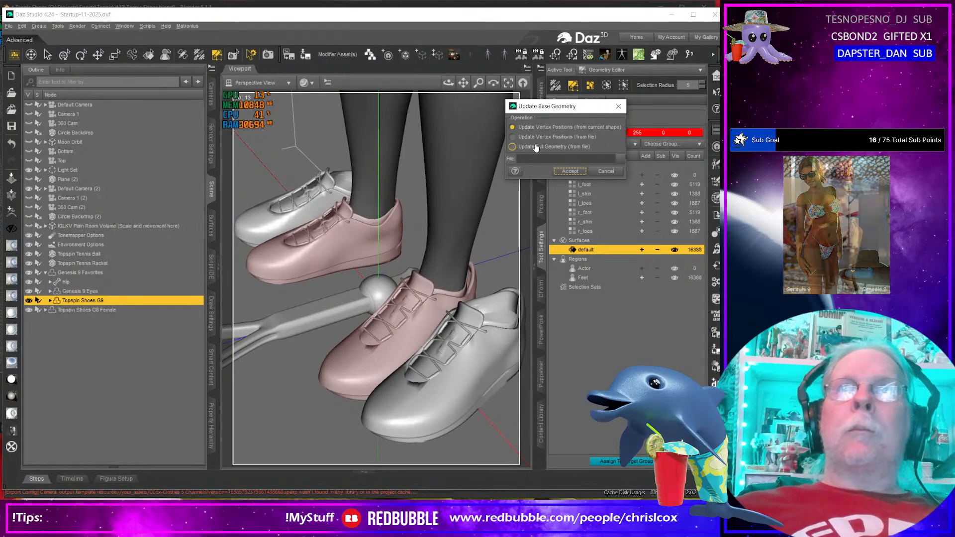
left_click(536, 146)
left_click(619, 160)
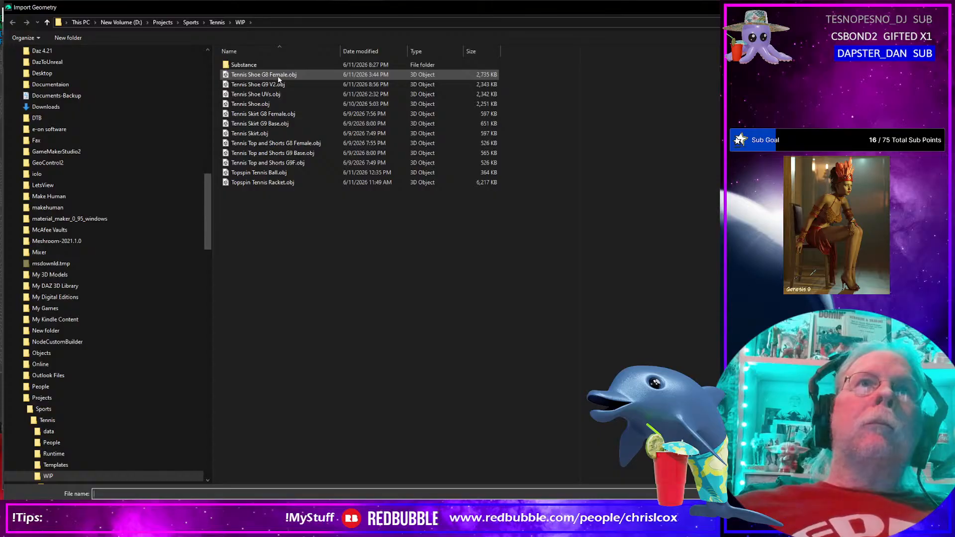
left_click(371, 51)
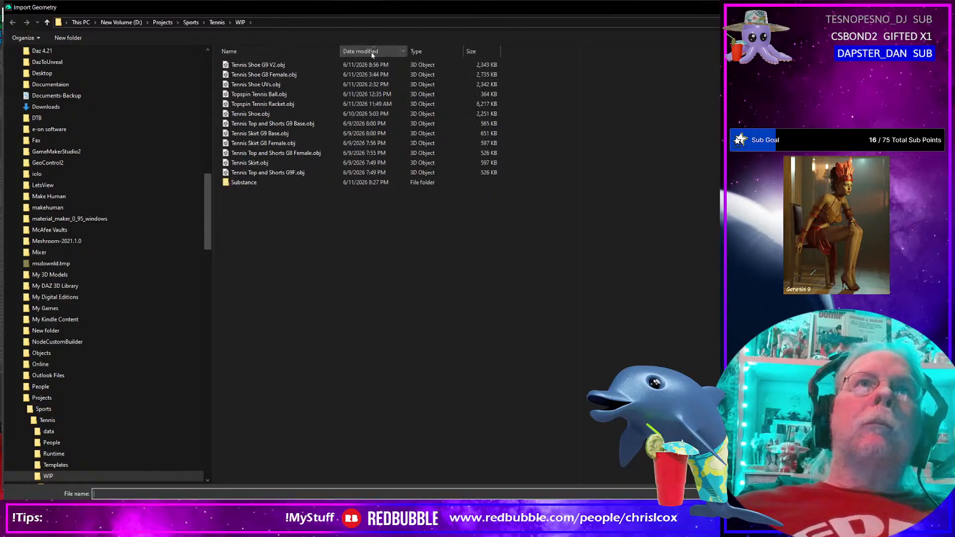
double_click(287, 66)
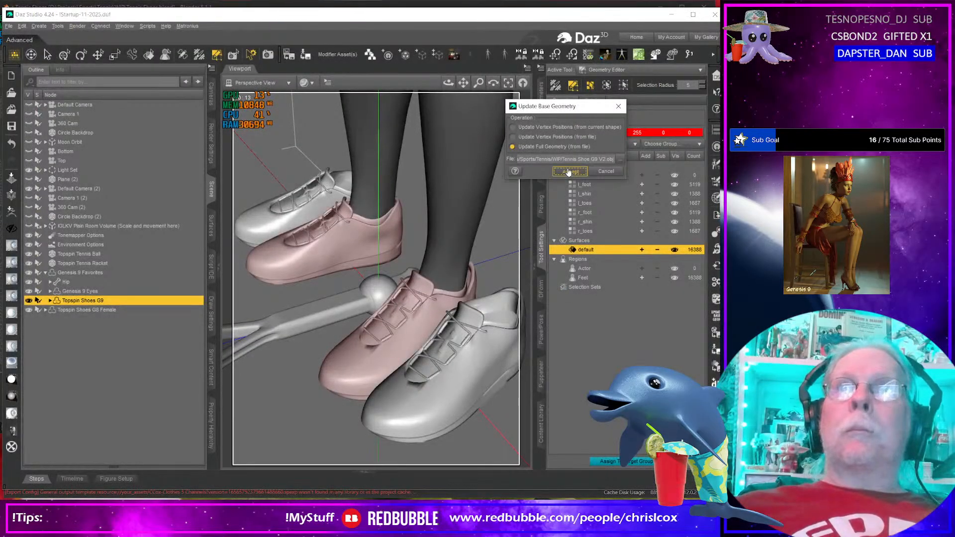
left_click(569, 172)
left_click(668, 277)
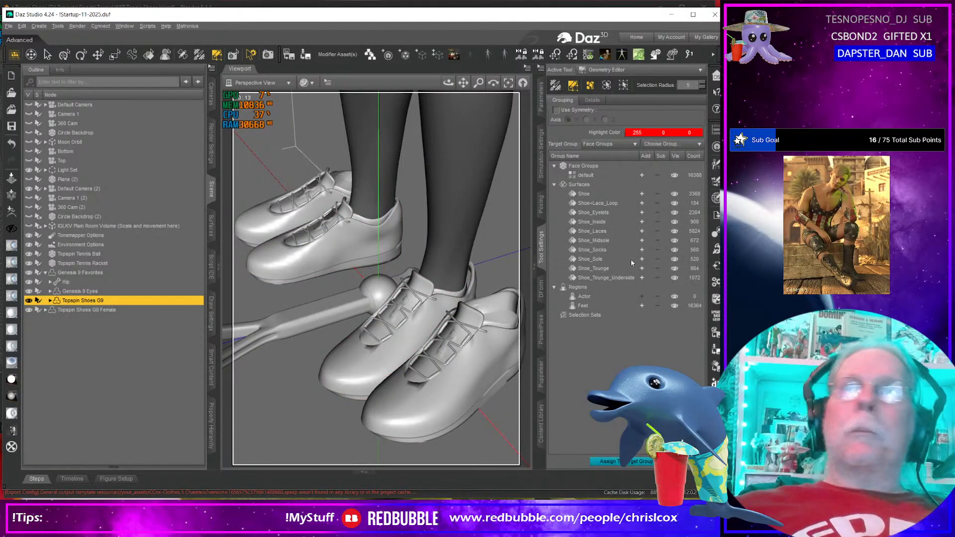
Step: Rename the surface Shoe+Lace_Loop to Shoe_Lace_Loop
left_click(612, 205)
middle_click_drag(348, 369, 444, 347)
scroll(444, 347, "down", 3)
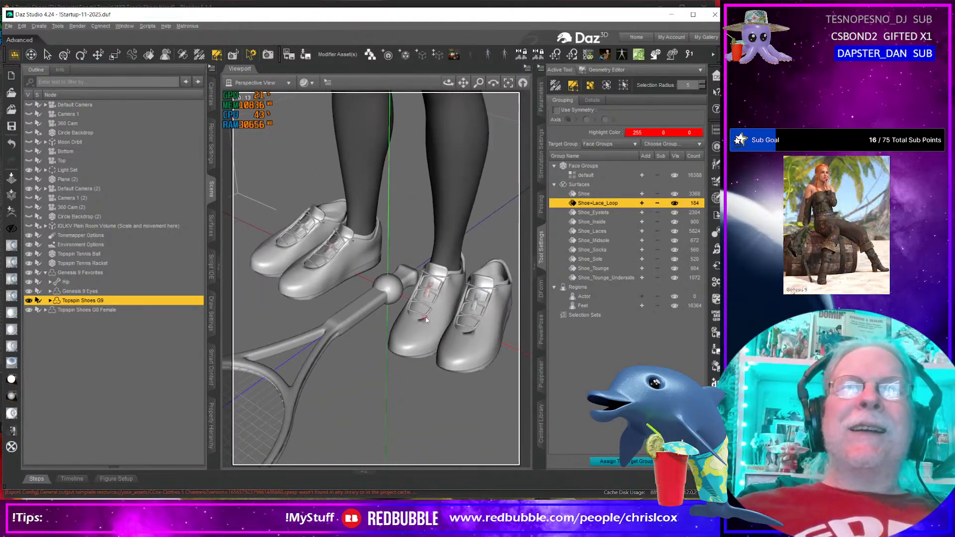
scroll(444, 347, "up", 3)
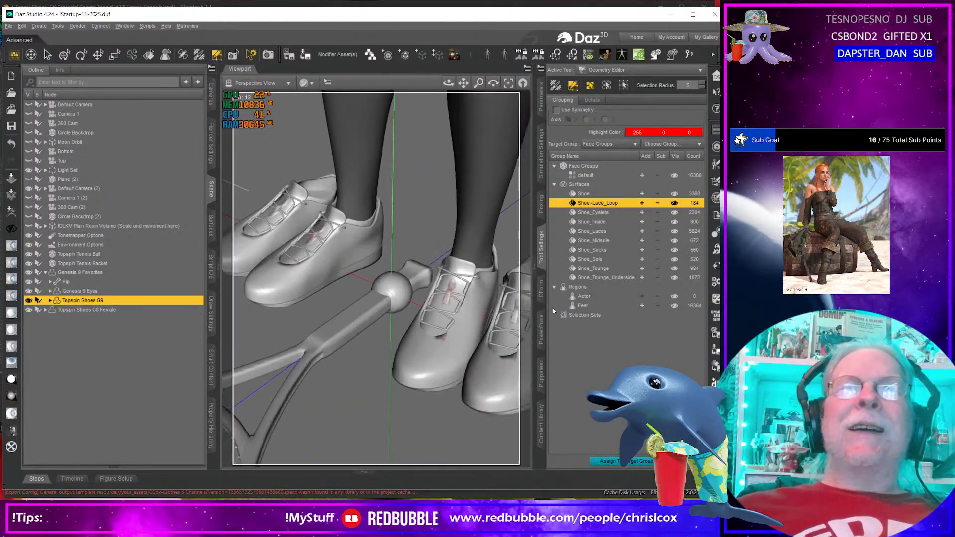
double_click(596, 204)
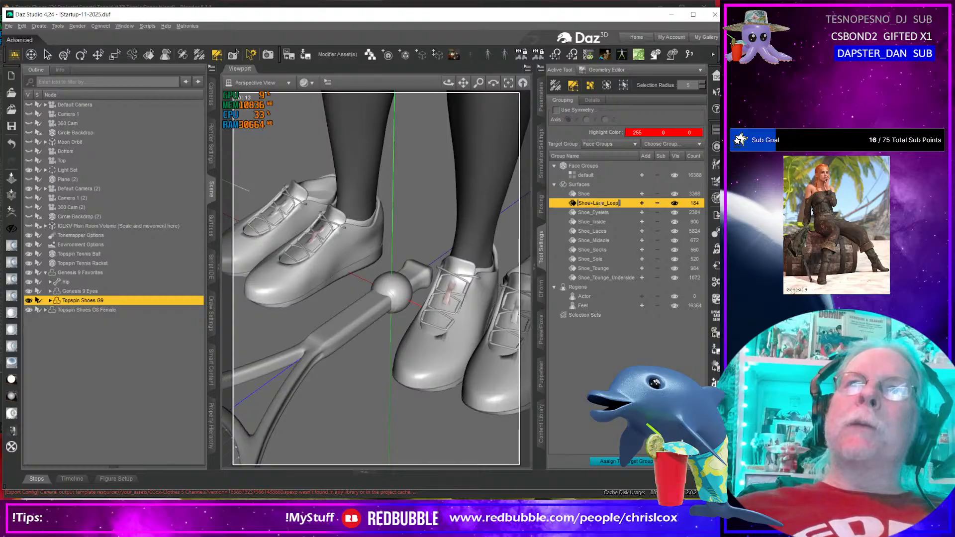
key("ctrl+a")
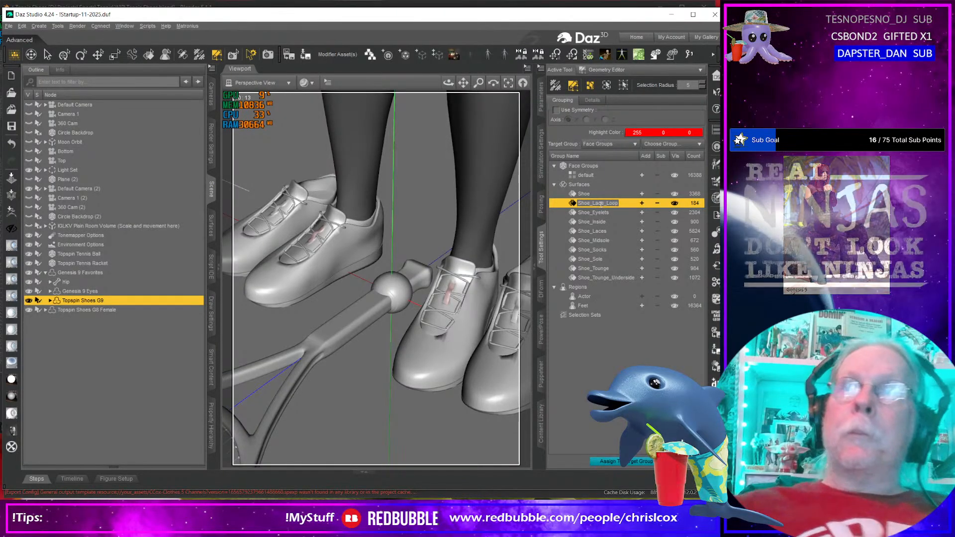
Step: Examine the Shoe_Tounge and Shoe_Tounge_Underside surfaces on the shoes
left_click(602, 271)
mouse_move(383, 315)
middle_mouse_down()
mouse_move(423, 305)
mouse_move(278, 291)
mouse_move(358, 309)
mouse_move(309, 299)
middle_mouse_up()
scroll(315, 298, "up", 5)
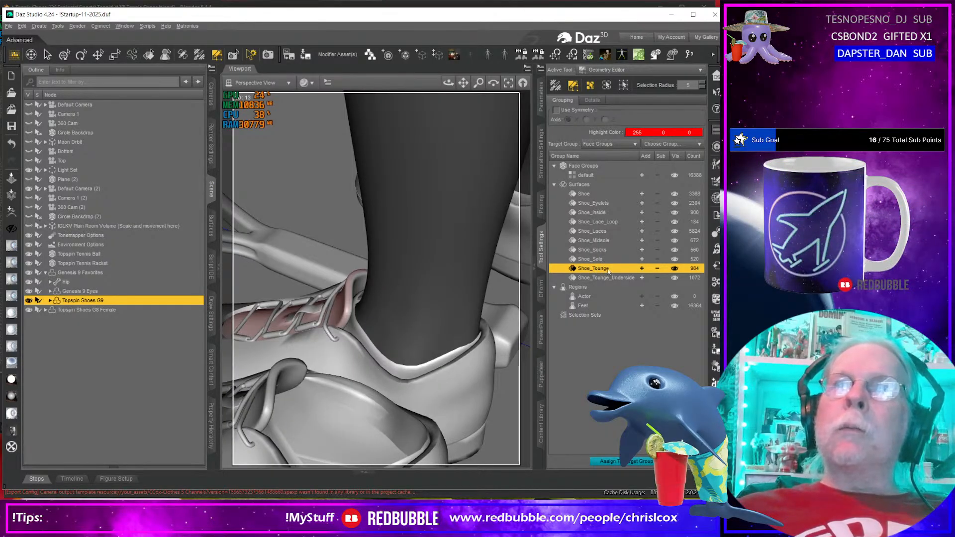
left_click(605, 277)
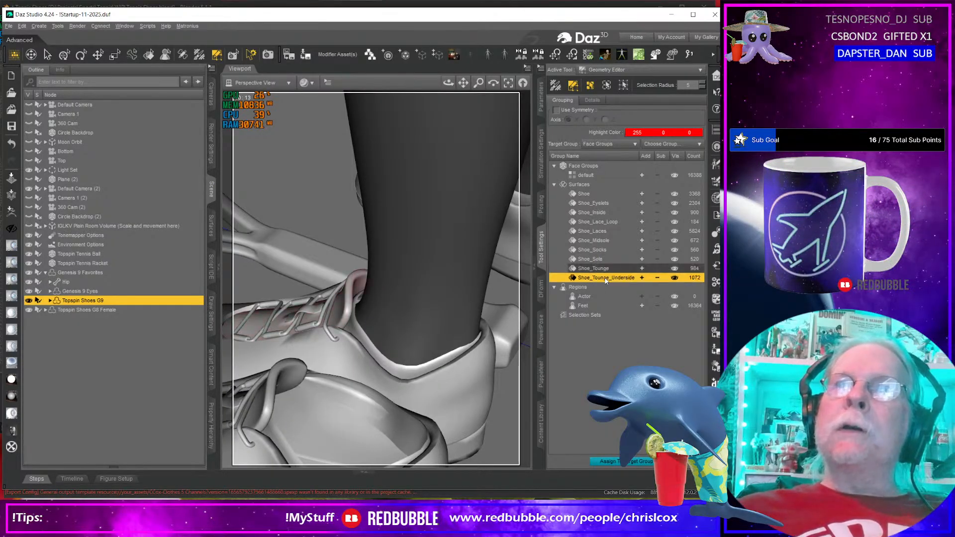
left_click(641, 278)
mouse_move(433, 296)
middle_mouse_down()
mouse_move(238, 291)
mouse_move(437, 294)
middle_mouse_up()
scroll(392, 323, "down", 5)
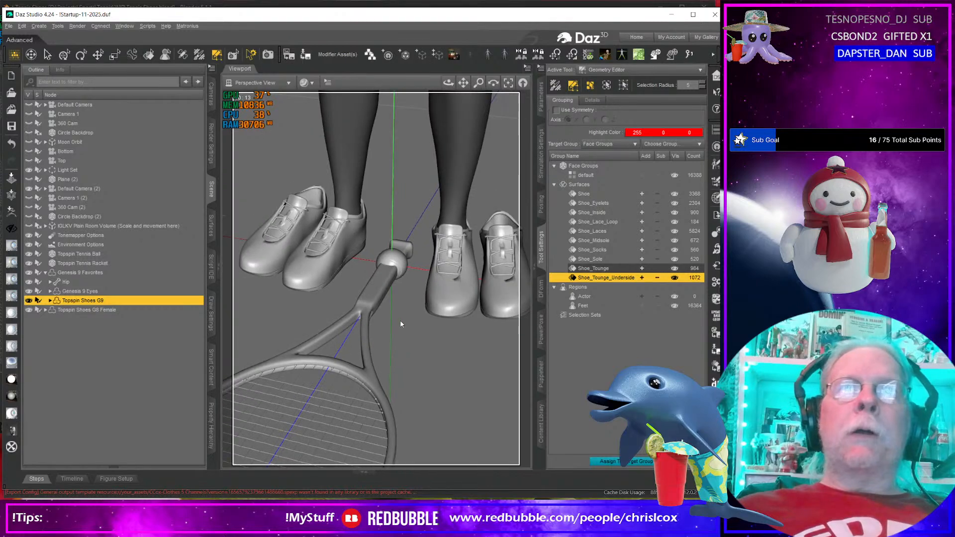
middle_click_drag(398, 324, 432, 318)
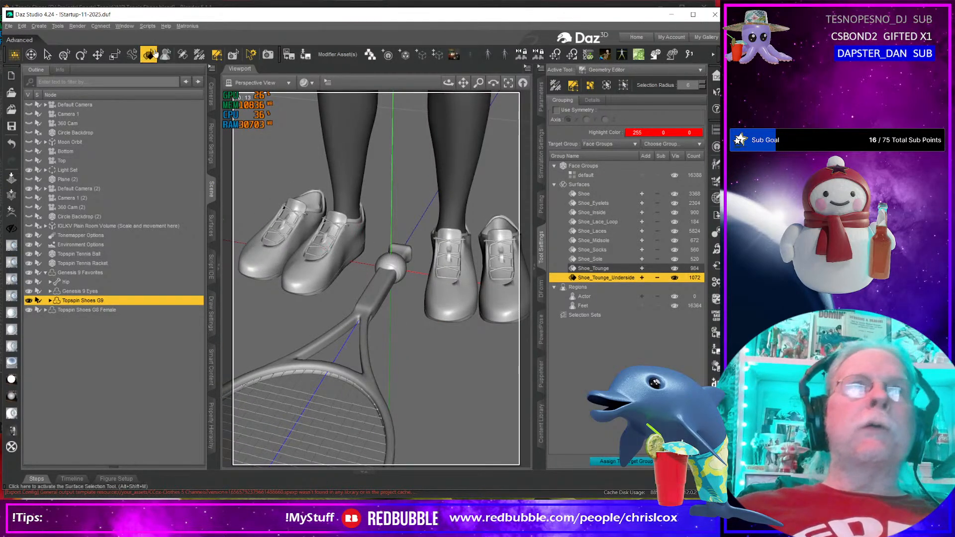
Step: Select all surfaces of Topspin Shoes G9 and apply the CCox Base Shader II script to them
left_click(211, 225)
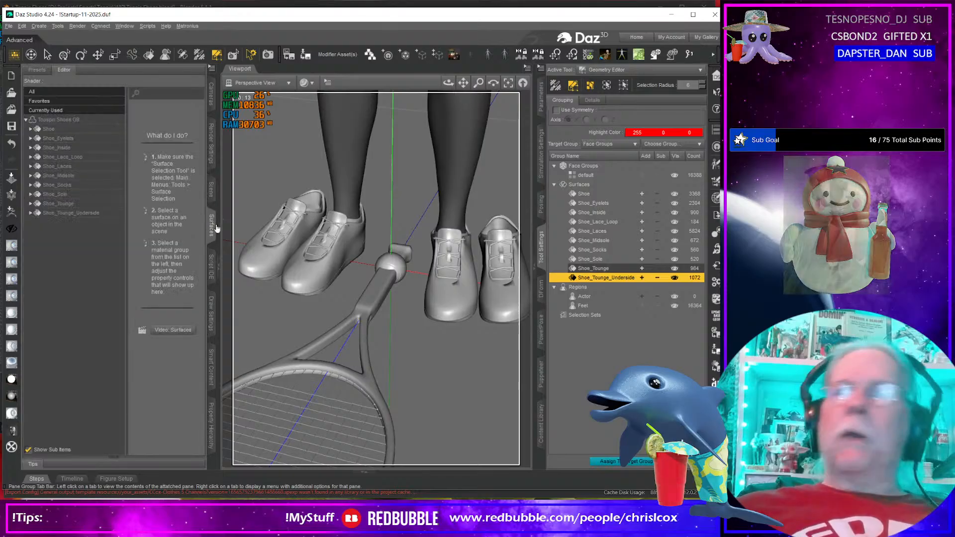
left_click(147, 26)
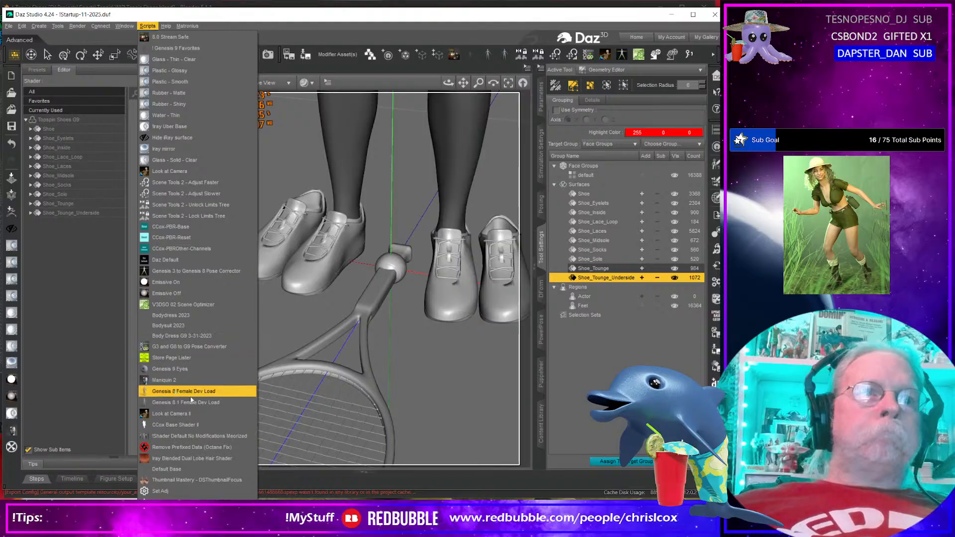
left_click(193, 426)
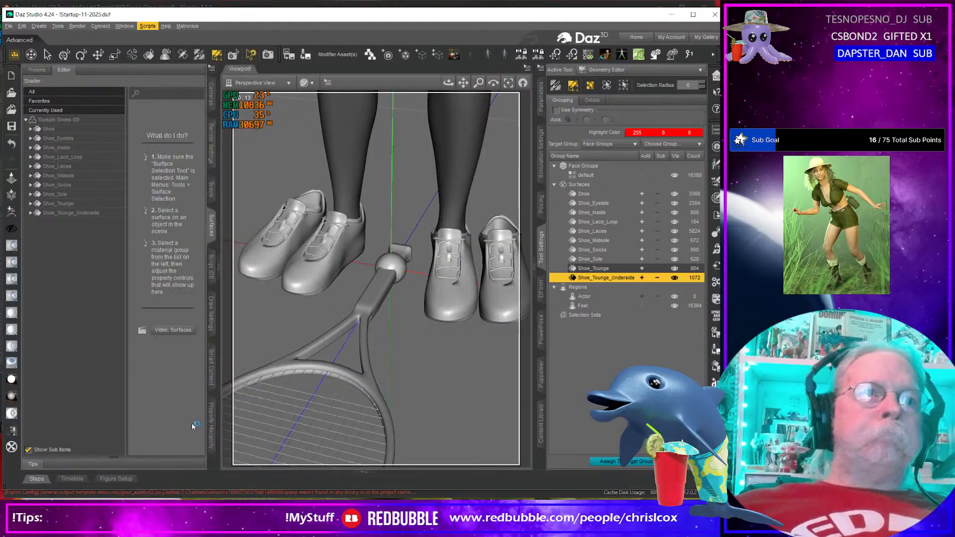
left_click(92, 123)
left_click(147, 26)
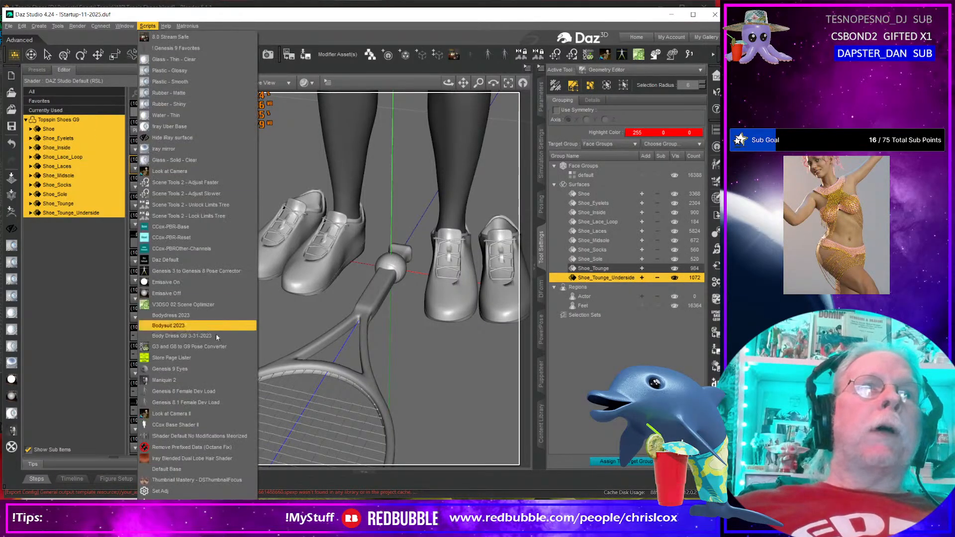
left_click(203, 426)
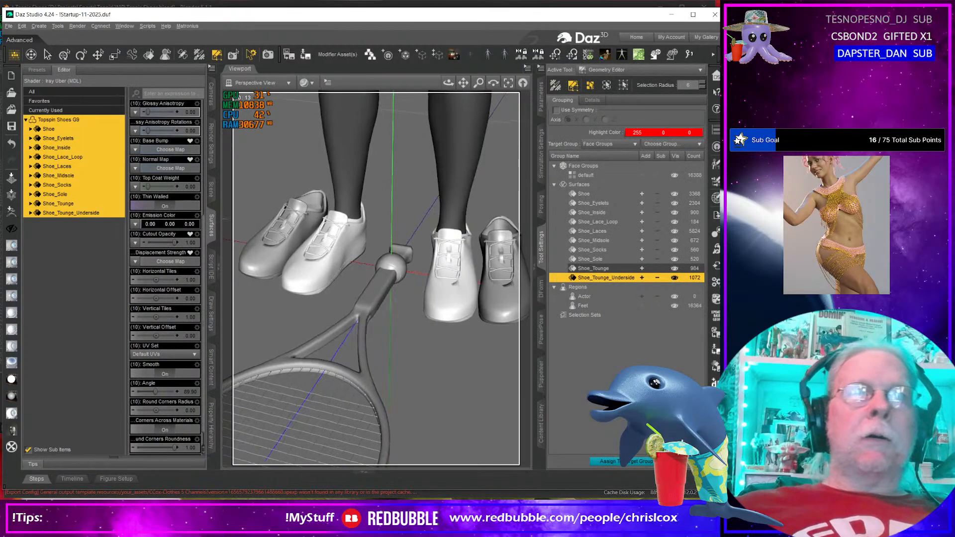
Step: Set the smoothing angle to 45 and the metallicity to 0 for all Topspin Shoes G9 surfaces
middle_click_drag(489, 403, 433, 385)
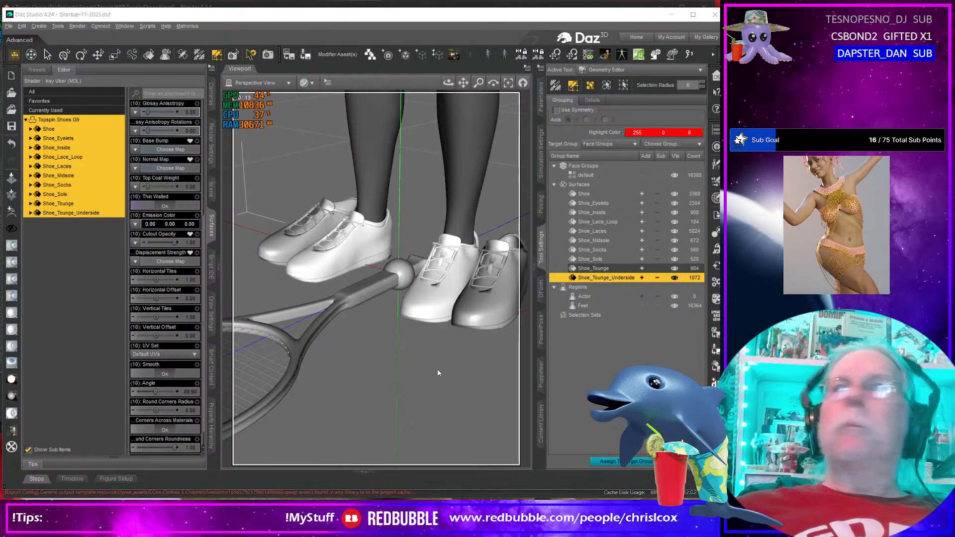
key("alt+Tab")
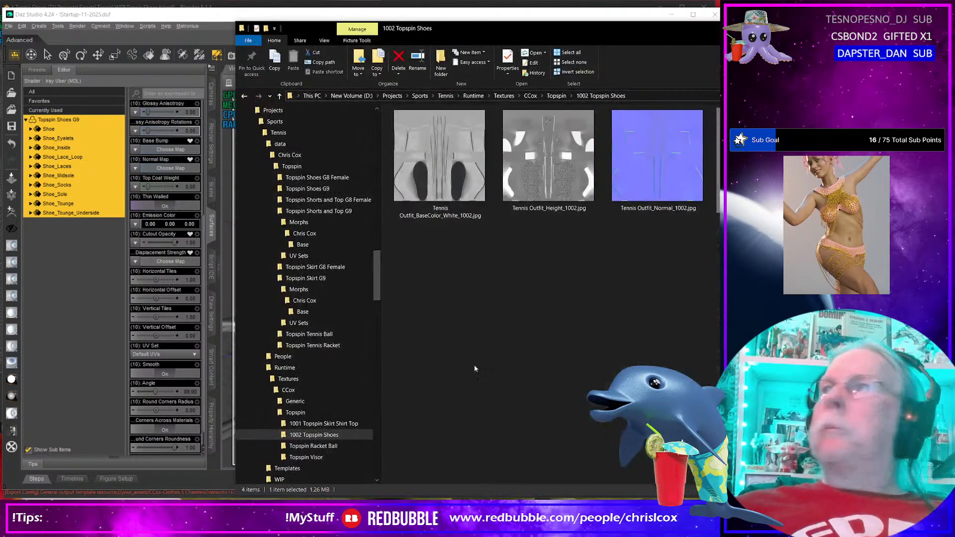
scroll(175, 204, "up", 5)
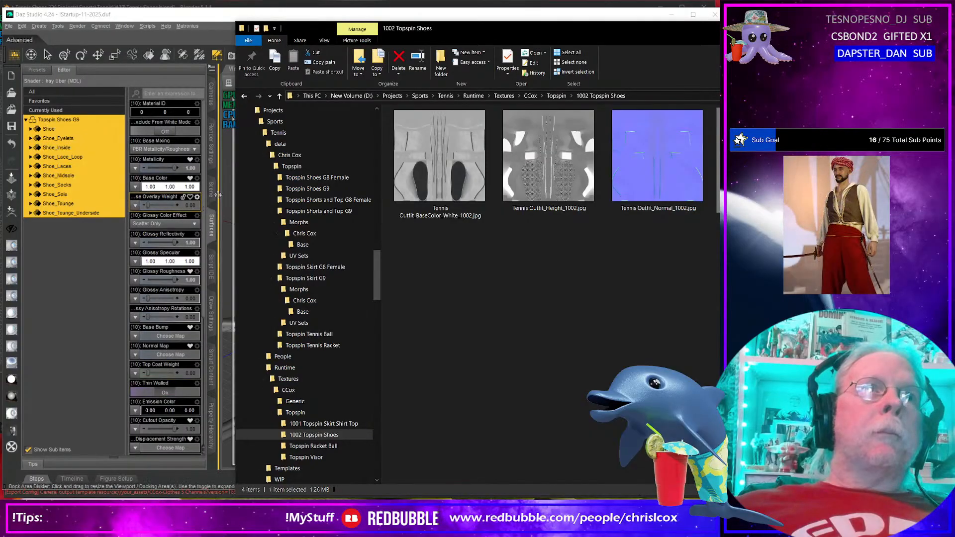
scroll(185, 310, "down", 4)
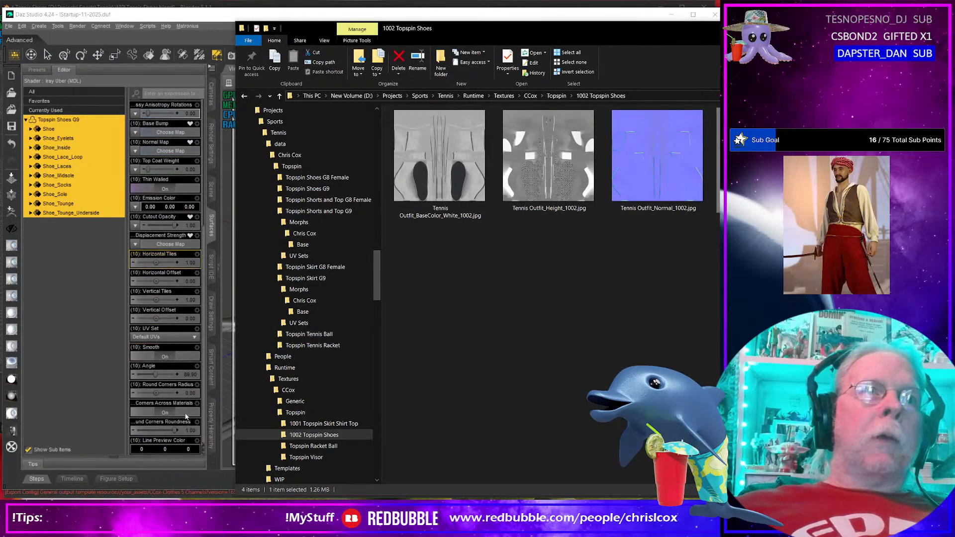
left_click(190, 374)
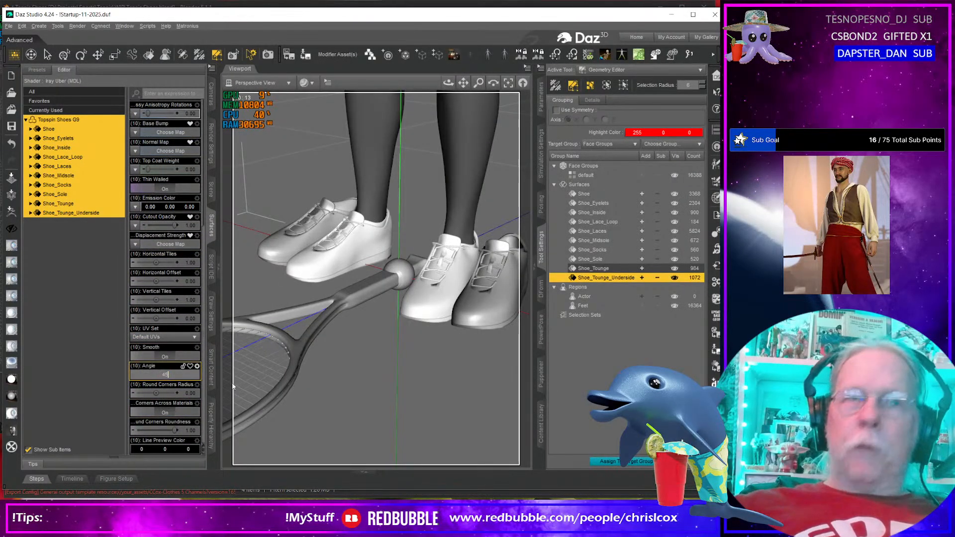
scroll(174, 299, "up", 3)
scroll(174, 298, "up", 2)
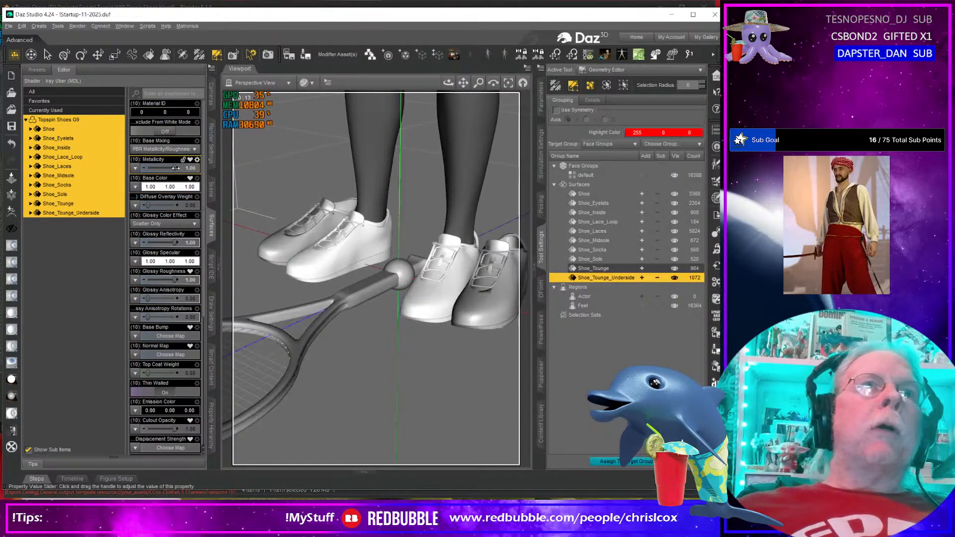
left_click_drag(176, 168, 144, 168)
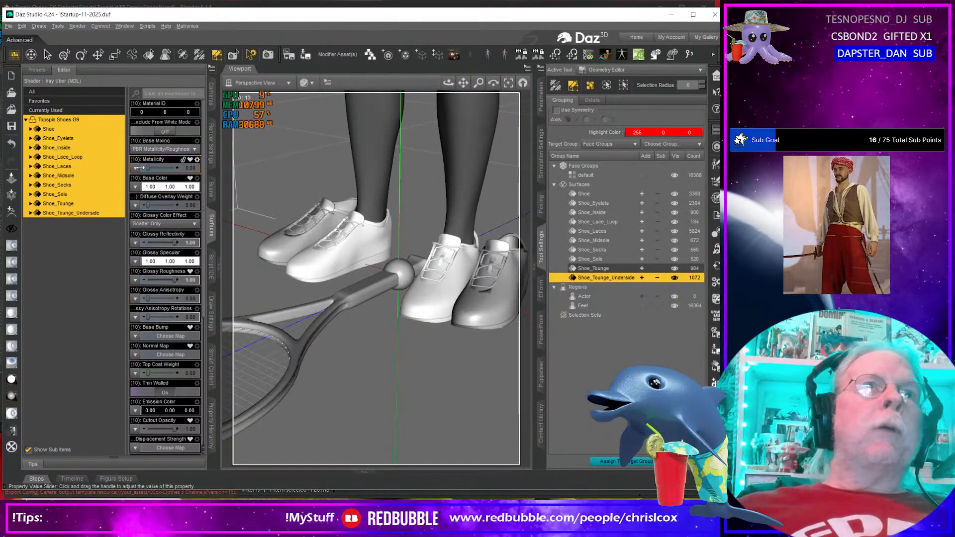
Step: Assign the shoes' 1002 texture maps to all surfaces: white base color to Base Color, height to Base Bump, roughness to Glossy Roughness
key("alt+Tab")
left_click(405, 198)
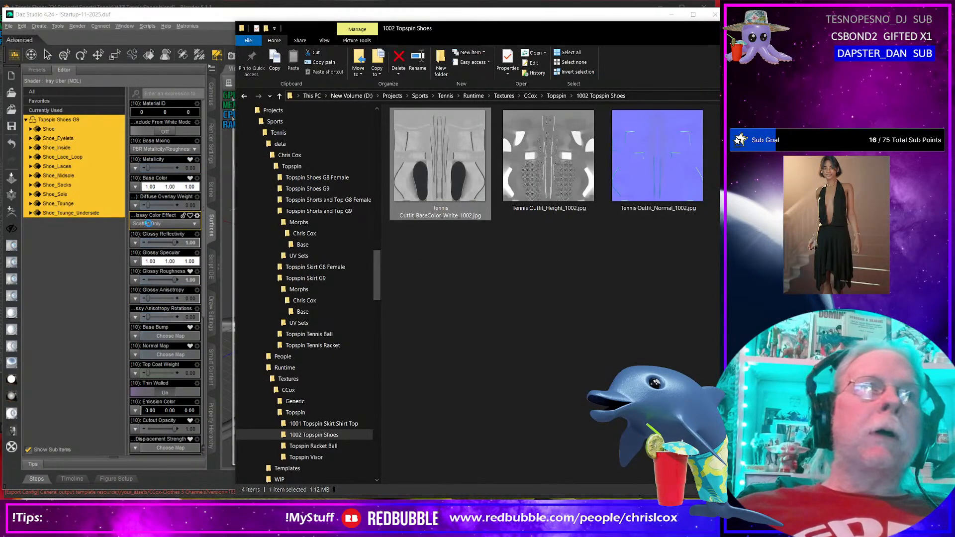
left_click_drag(136, 189, 137, 190)
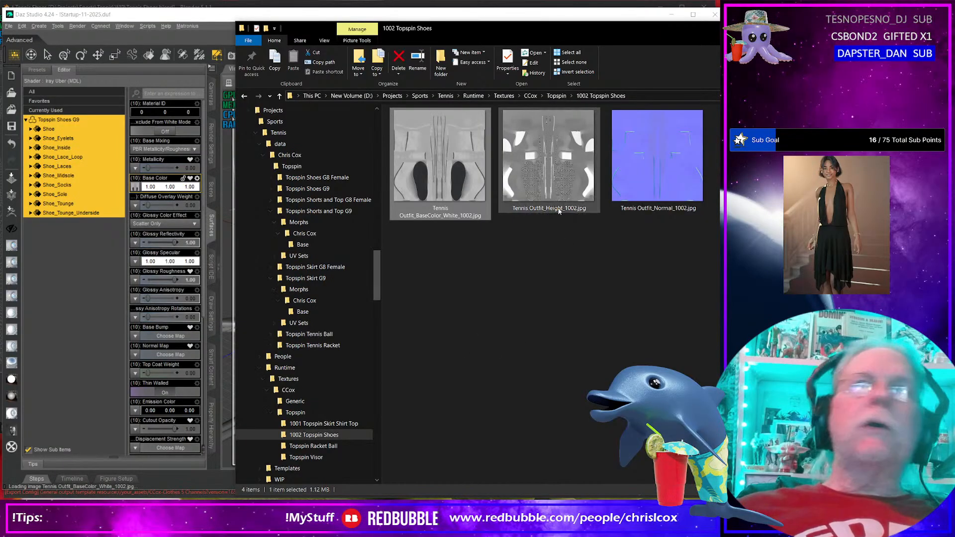
left_click(519, 210)
left_click_drag(171, 306, 136, 338)
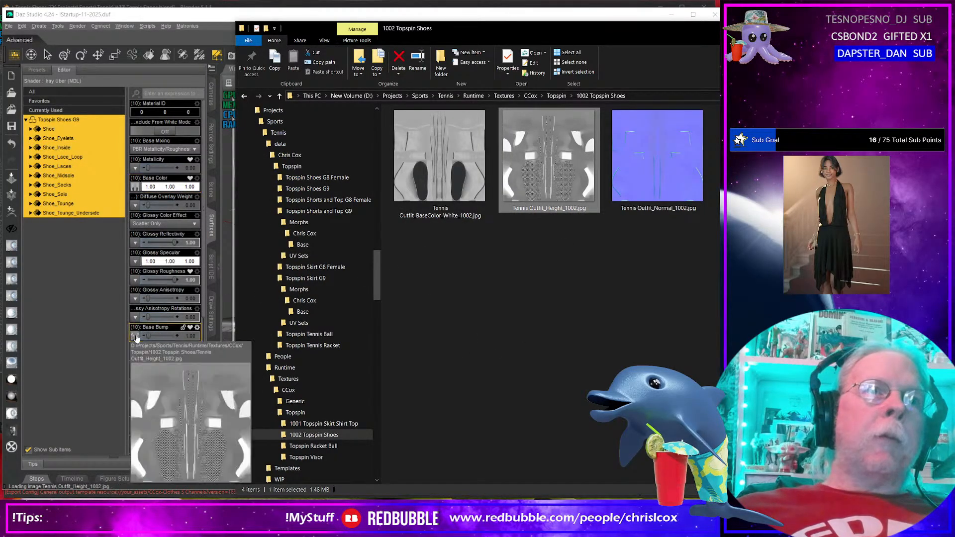
left_click_drag(659, 219, 142, 357)
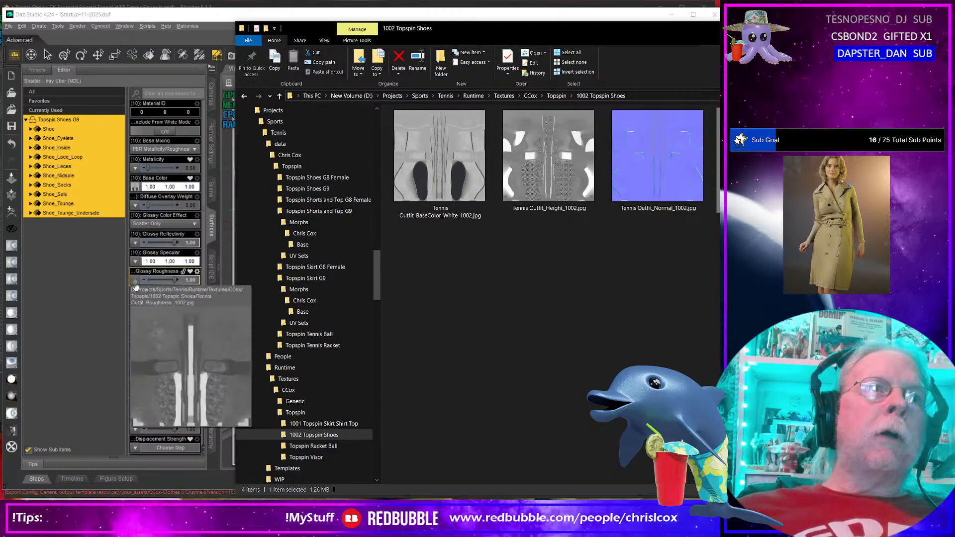
Step: Save Topspin Shoes G9 as a figure asset, replacing Topspin Shoes G9.duf in the Topspin G9 folder
left_click(166, 16)
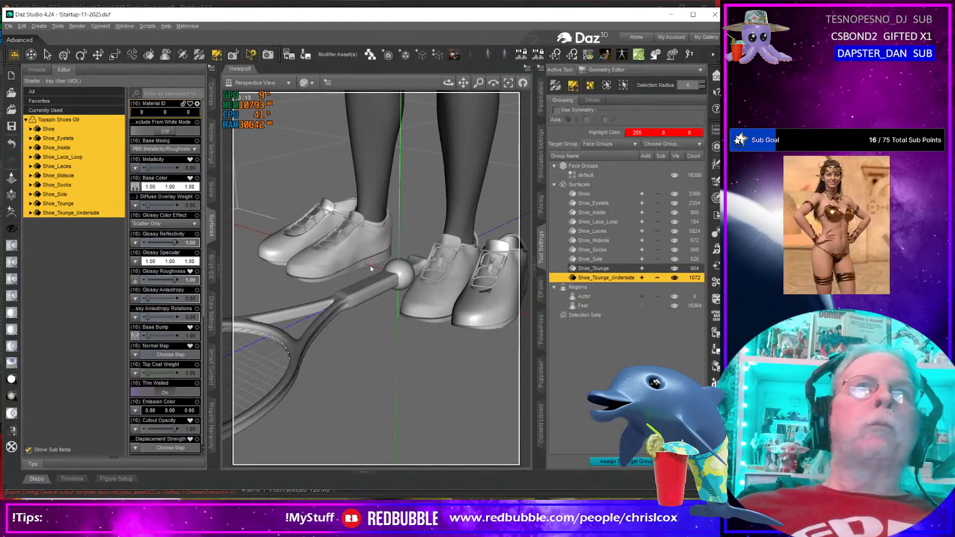
middle_click_drag(371, 269, 441, 305)
scroll(502, 334, "up", 4)
middle_click_drag(502, 333, 434, 307)
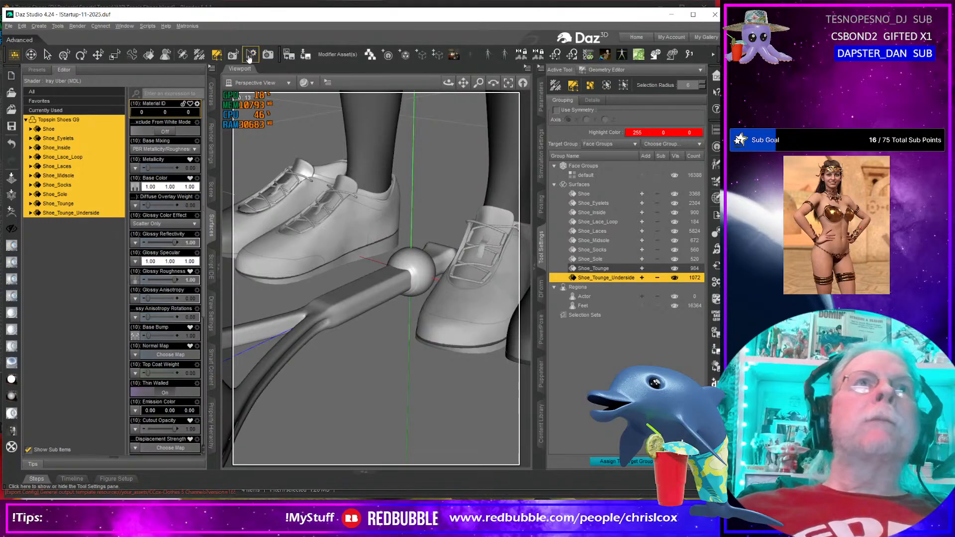
left_click(306, 55)
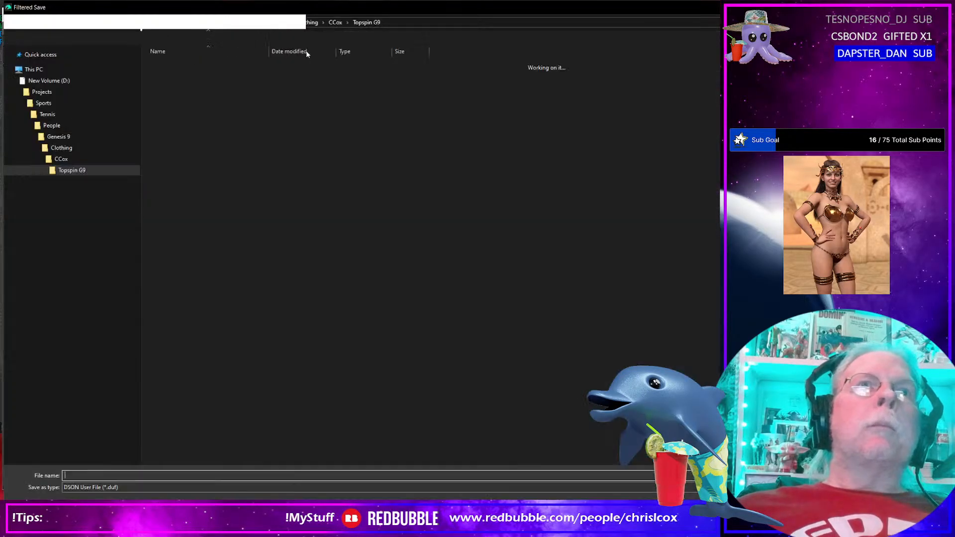
key("Escape")
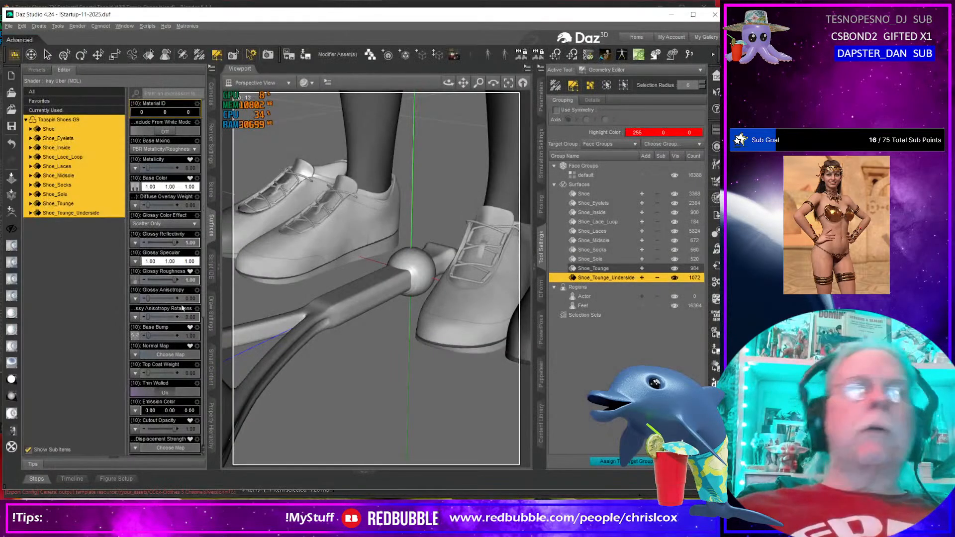
left_click(211, 194)
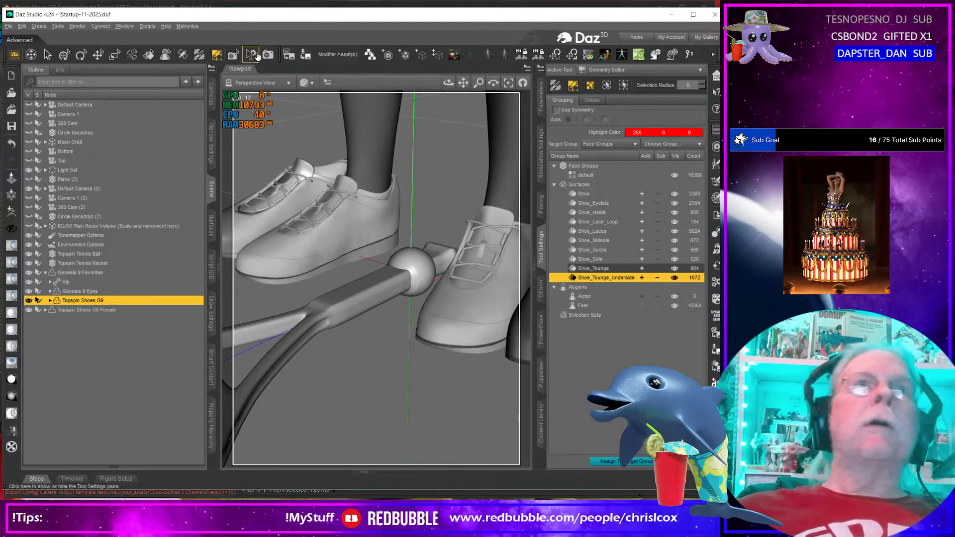
left_click(303, 56)
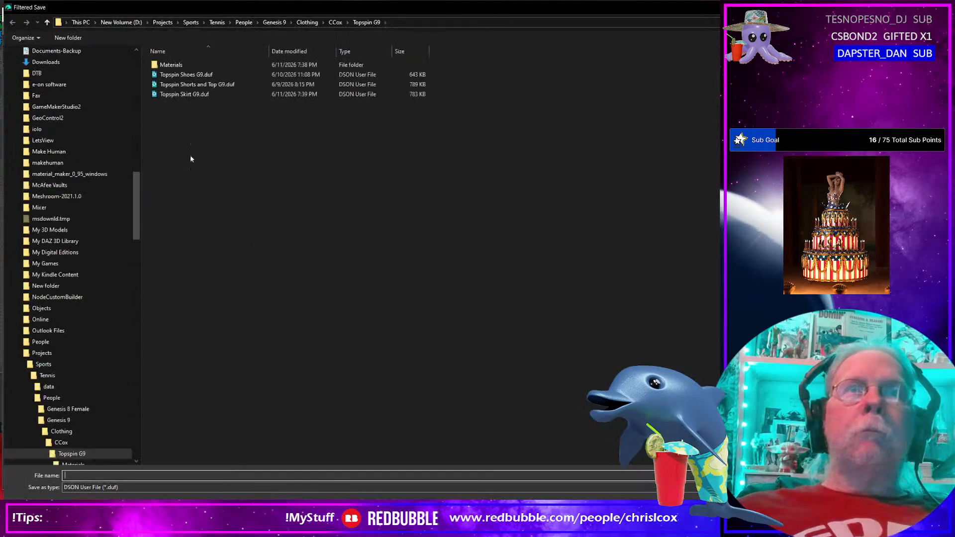
left_click(191, 75)
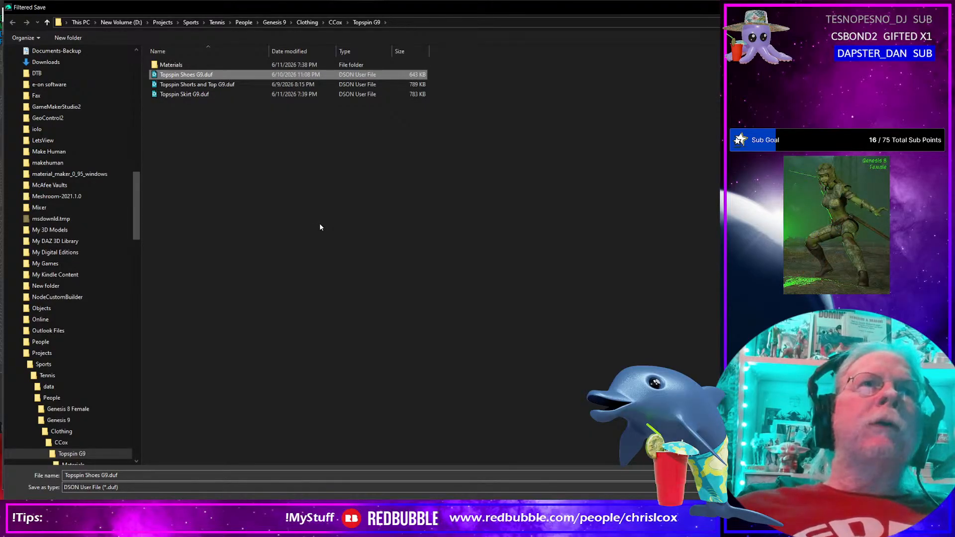
key("Return")
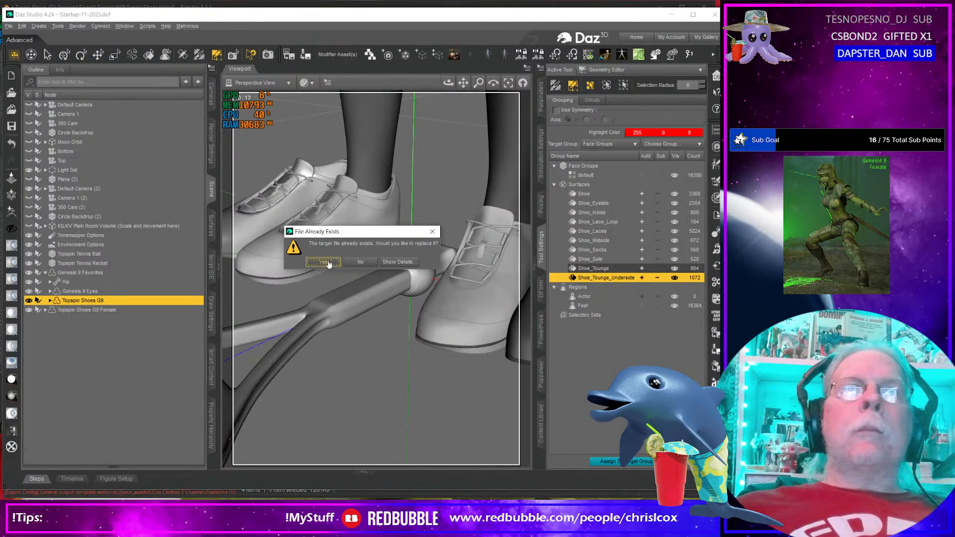
left_click(323, 262)
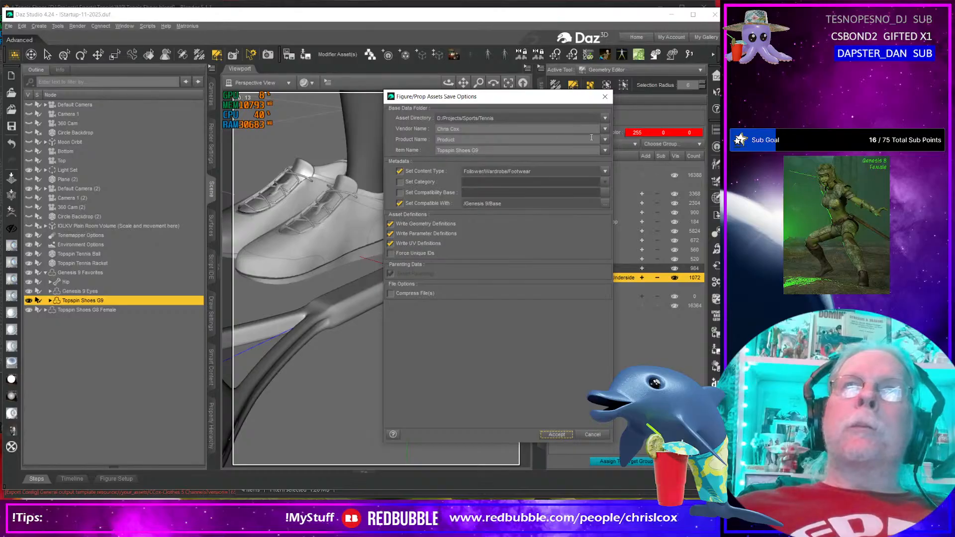
Step: Set the asset's product name to Topspin and accept the figure save options
left_click(605, 140)
left_click(625, 165)
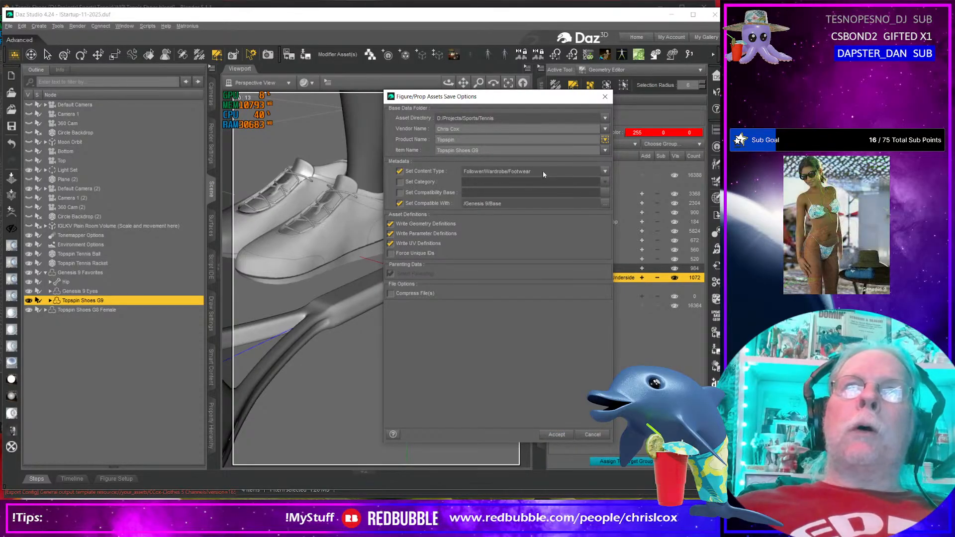
left_click(553, 434)
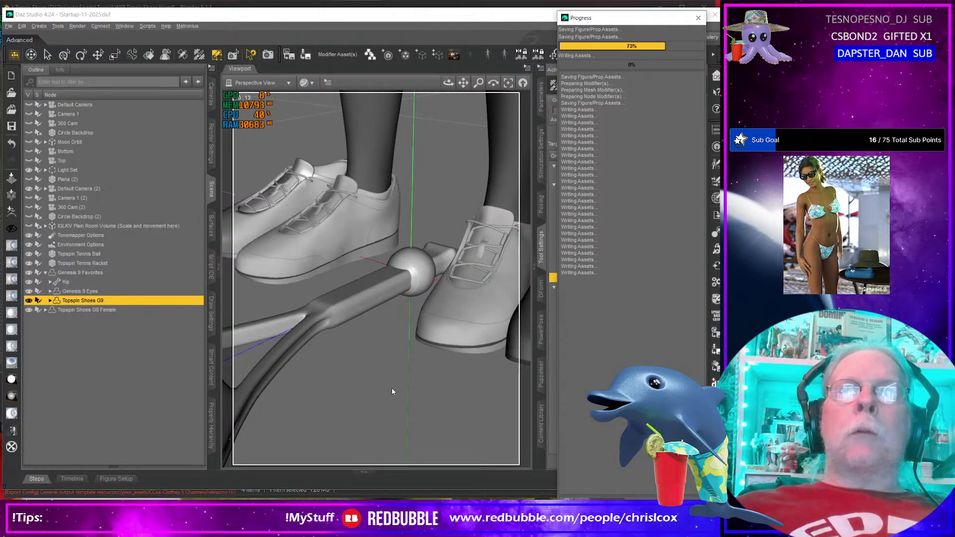
Step: Examine the Genesis 9 figure wearing the shoes and look at the Tennis Outfit project in Substance 3D Painter
scroll(405, 348, "down", 10)
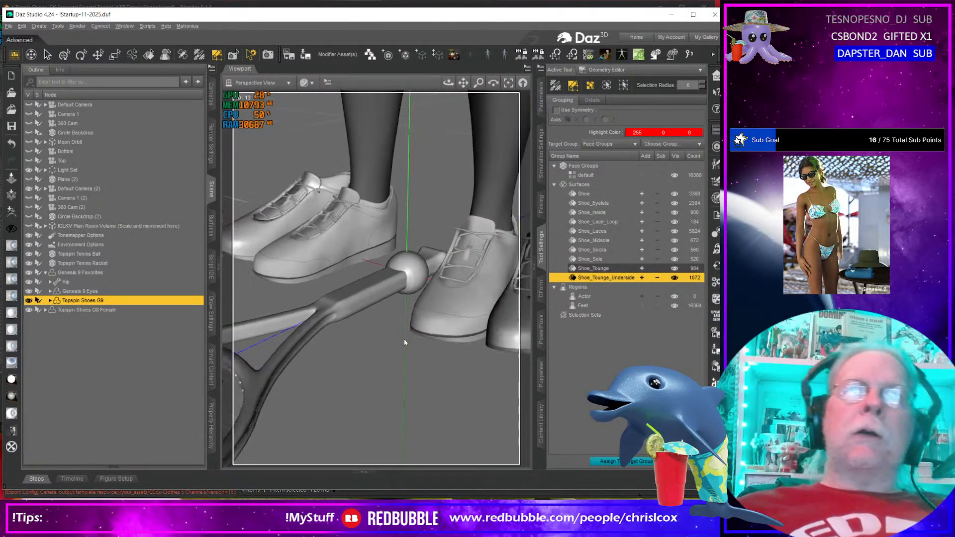
middle_click_drag(414, 305, 401, 407)
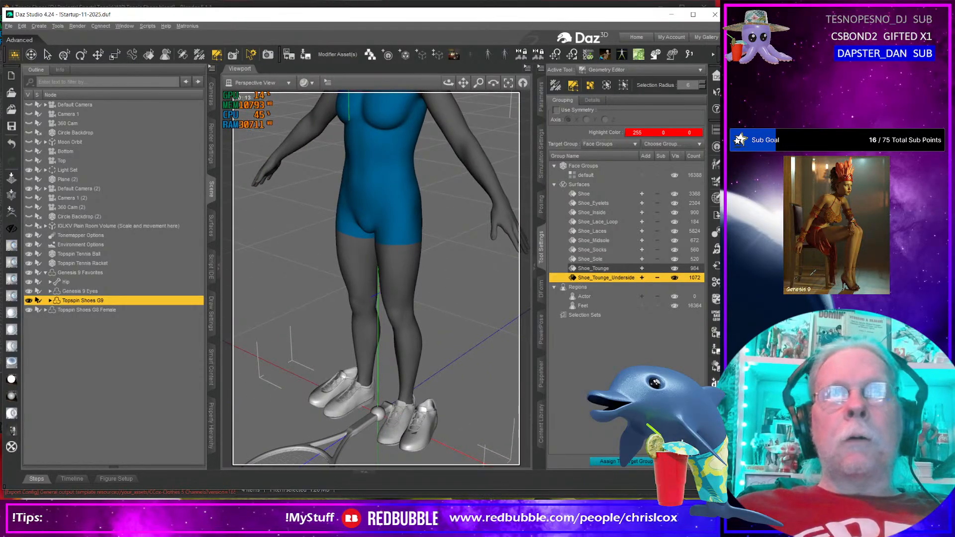
mouse_move(445, 309)
middle_mouse_down()
mouse_move(492, 301)
mouse_move(448, 309)
middle_mouse_up()
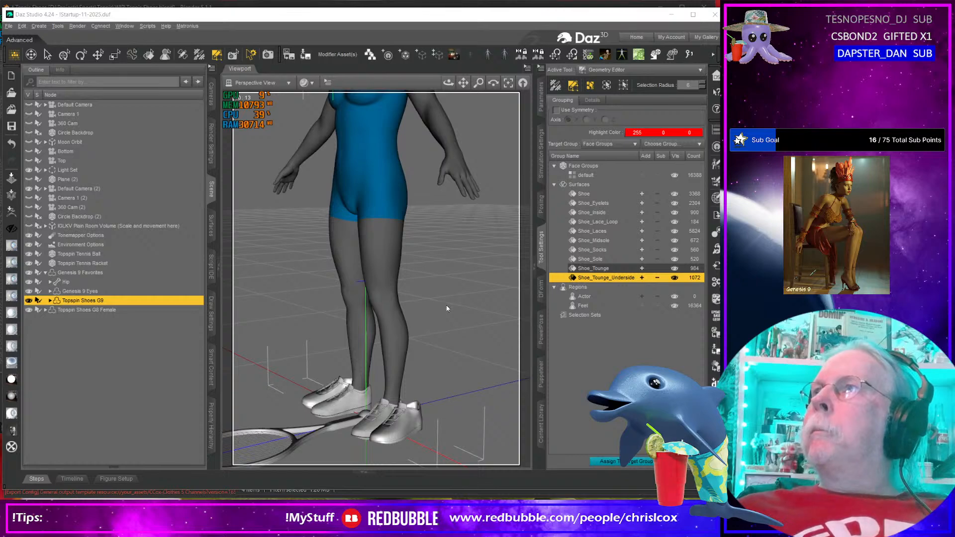
key("alt+Tab")
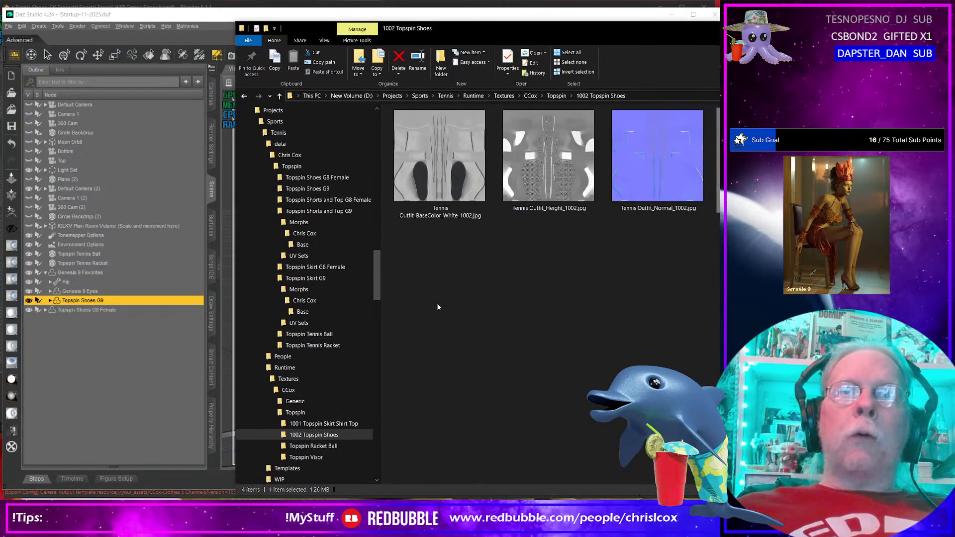
key("alt+Tab")
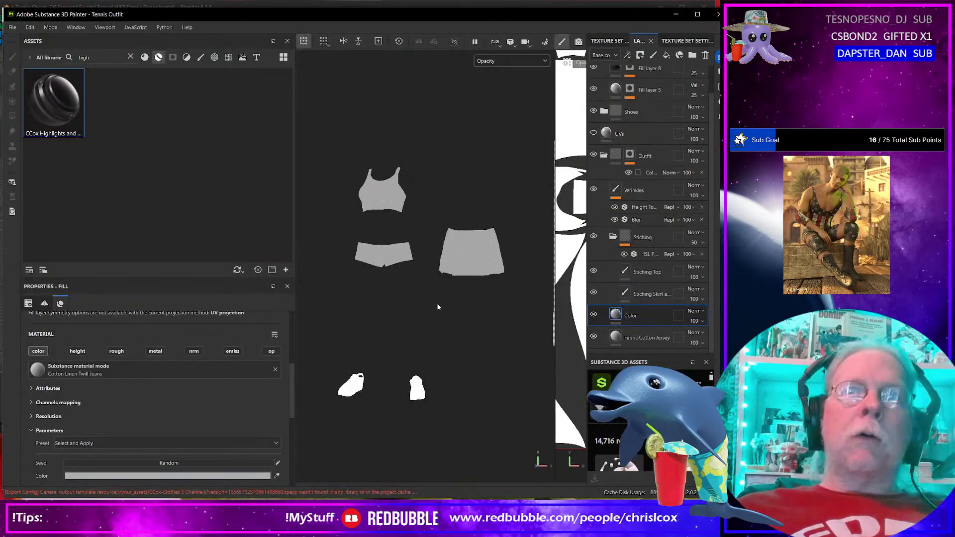
key("alt+Tab")
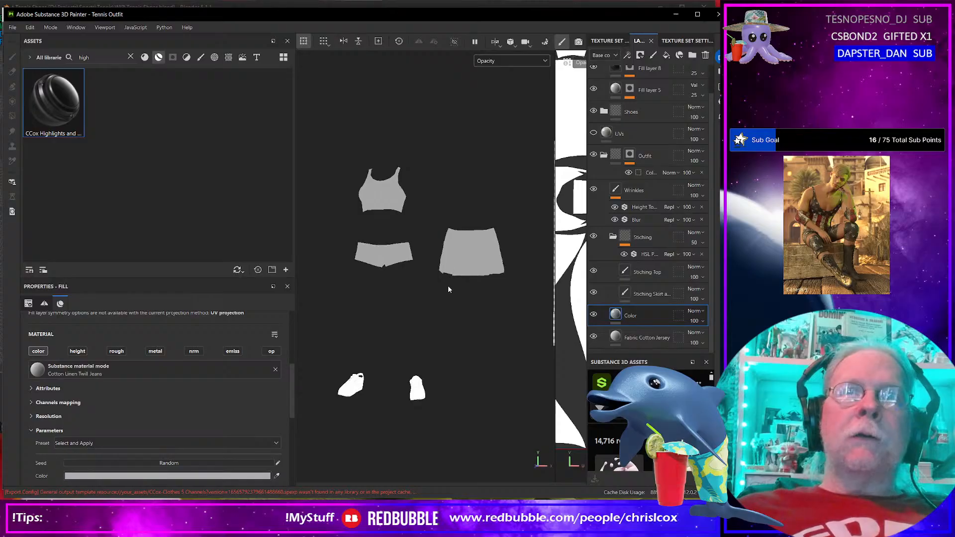
left_click(457, 273)
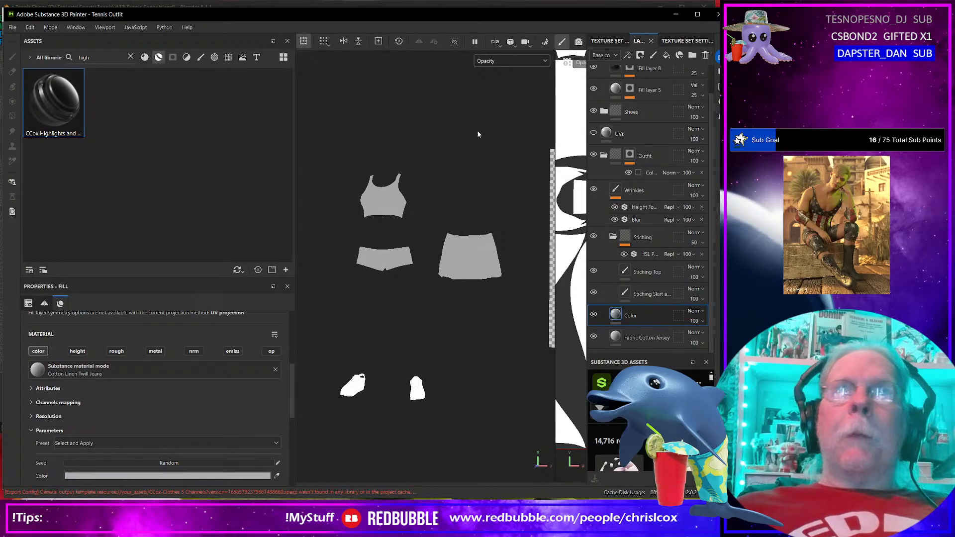
key("alt+Tab")
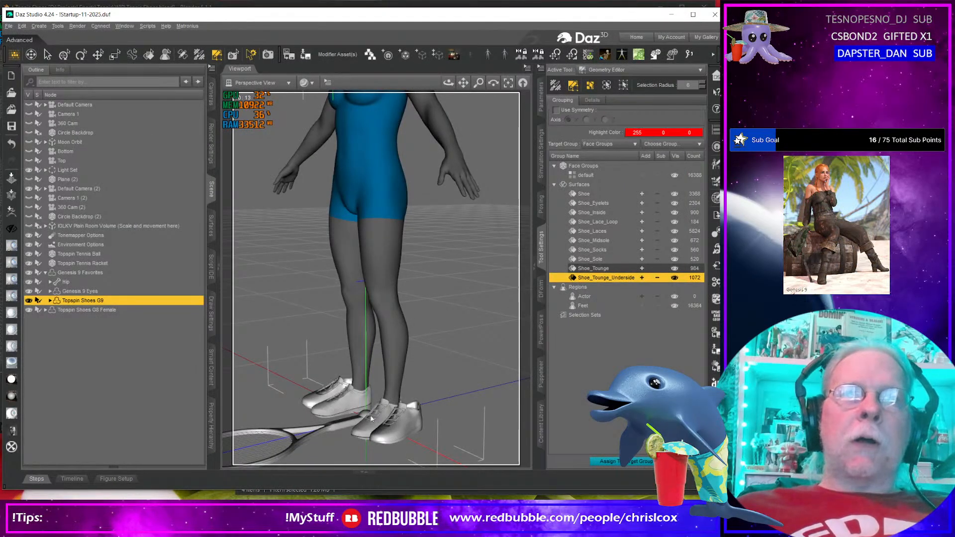
middle_click_drag(401, 387, 431, 384)
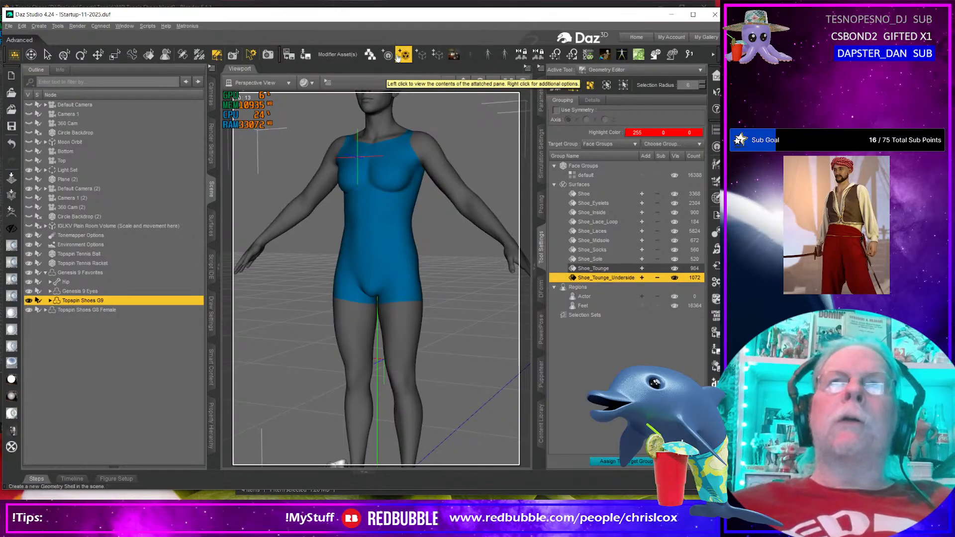
Step: Clear the Daz Studio, Blender and File Explorer windows away to show the desktop
left_click_drag(431, 18, 440, 26)
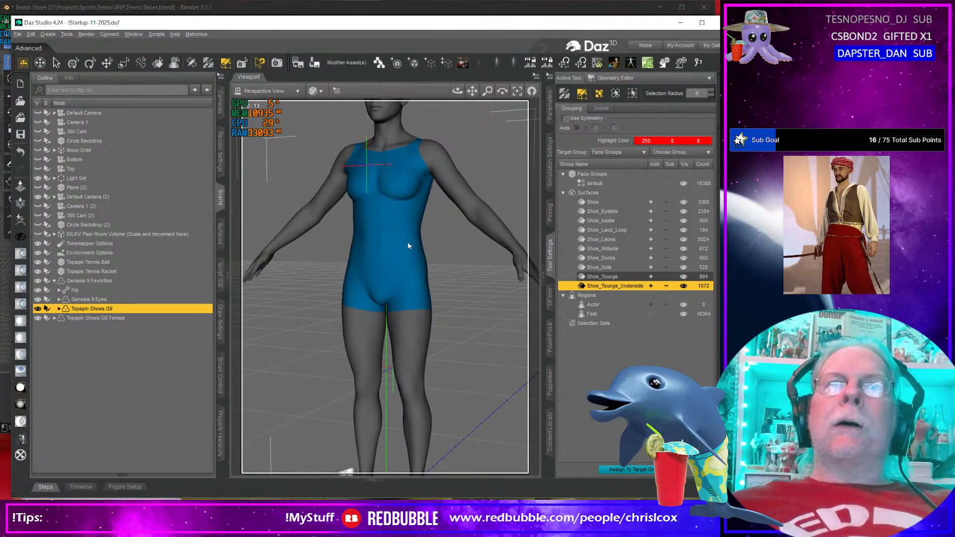
left_click(680, 22)
left_click(661, 7)
left_click(661, 8)
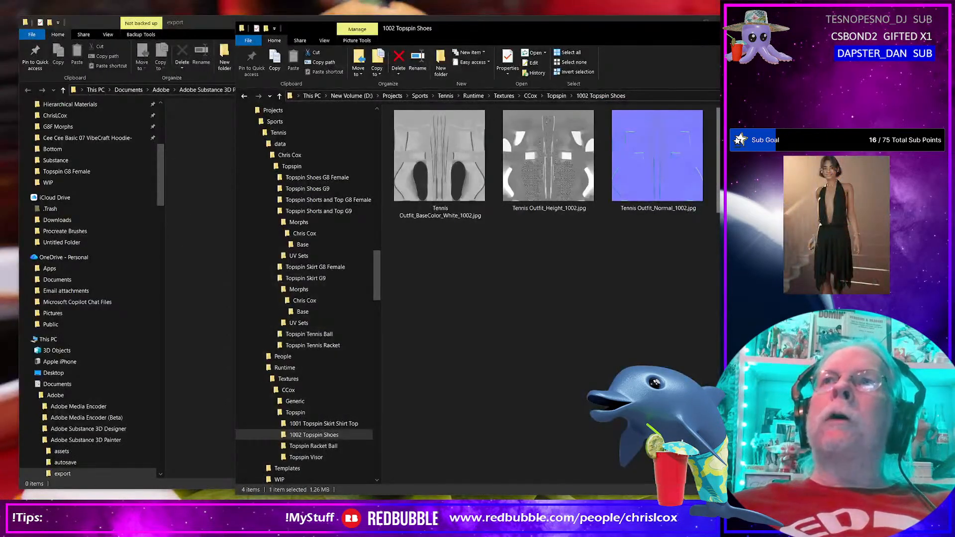
left_click(944, 29)
left_click_drag(646, 22, 602, 50)
left_click(675, 49)
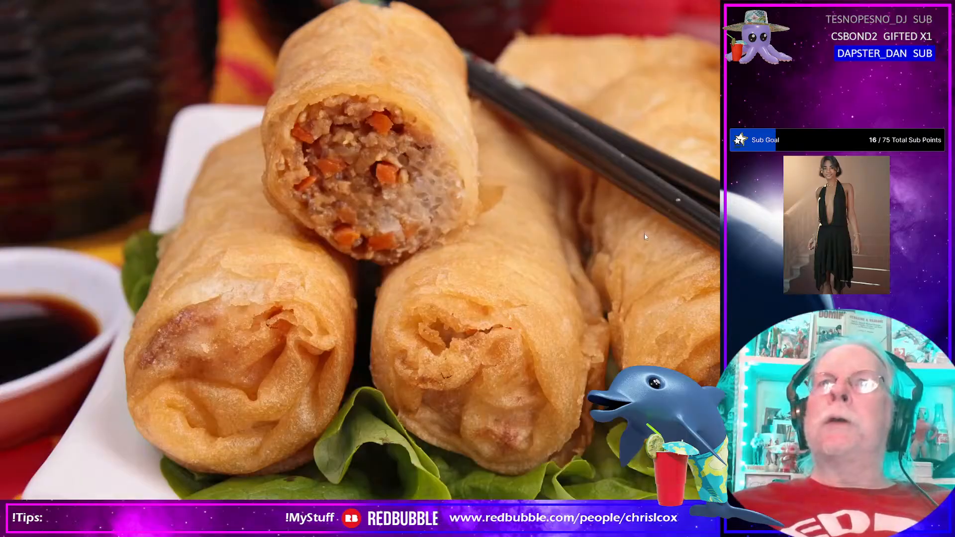